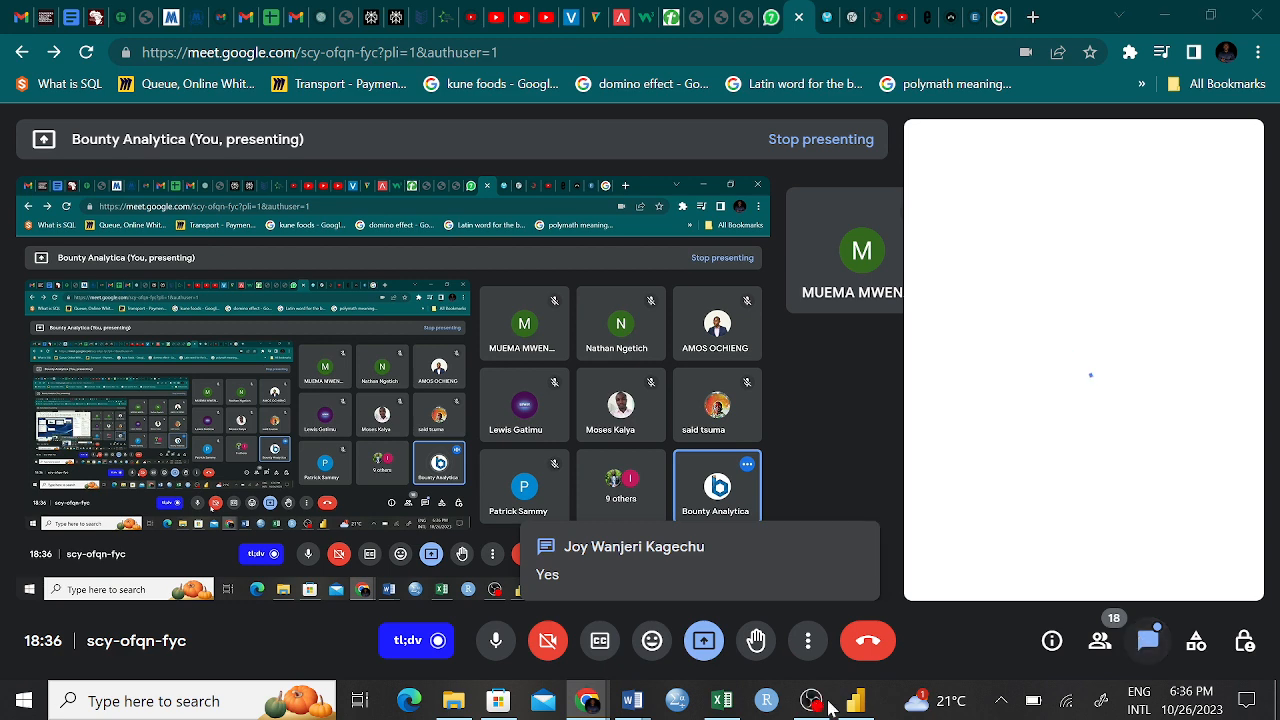
Step: Bring up the Power BI report, then return to the Google Meet call and dismiss the screen-sharing notice
click(855, 701)
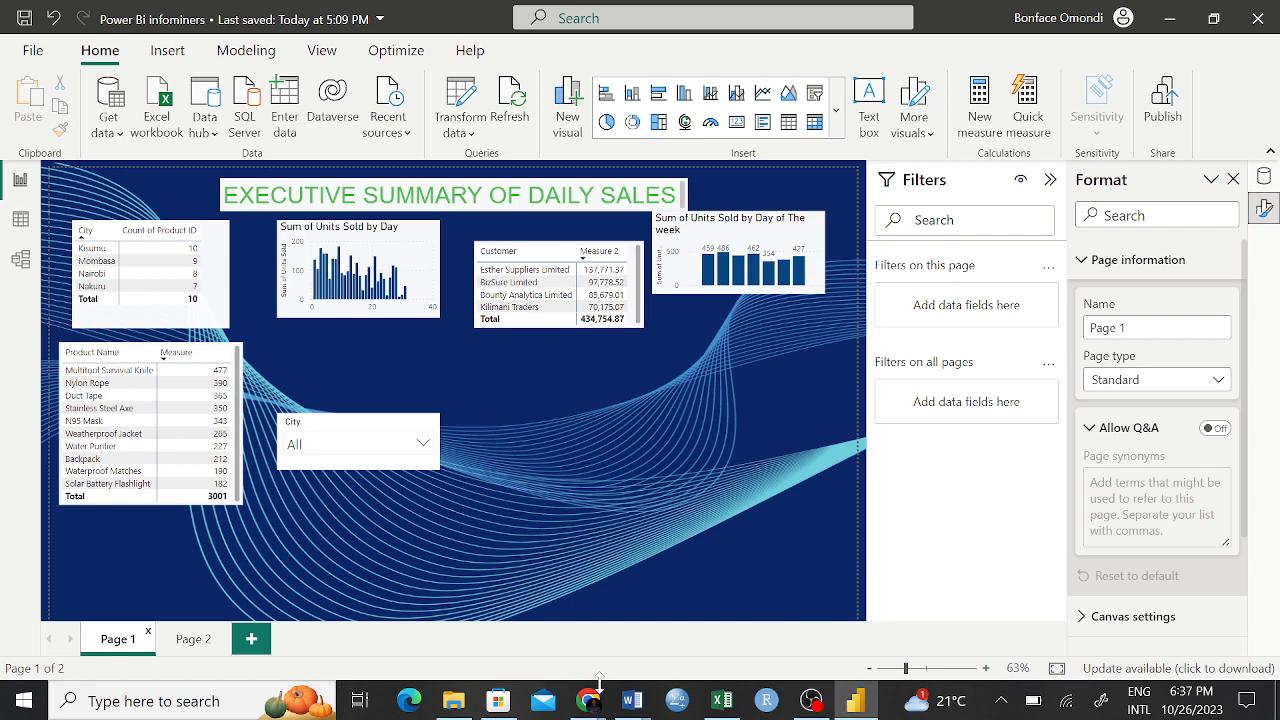
mouse_move(588, 700)
click(538, 655)
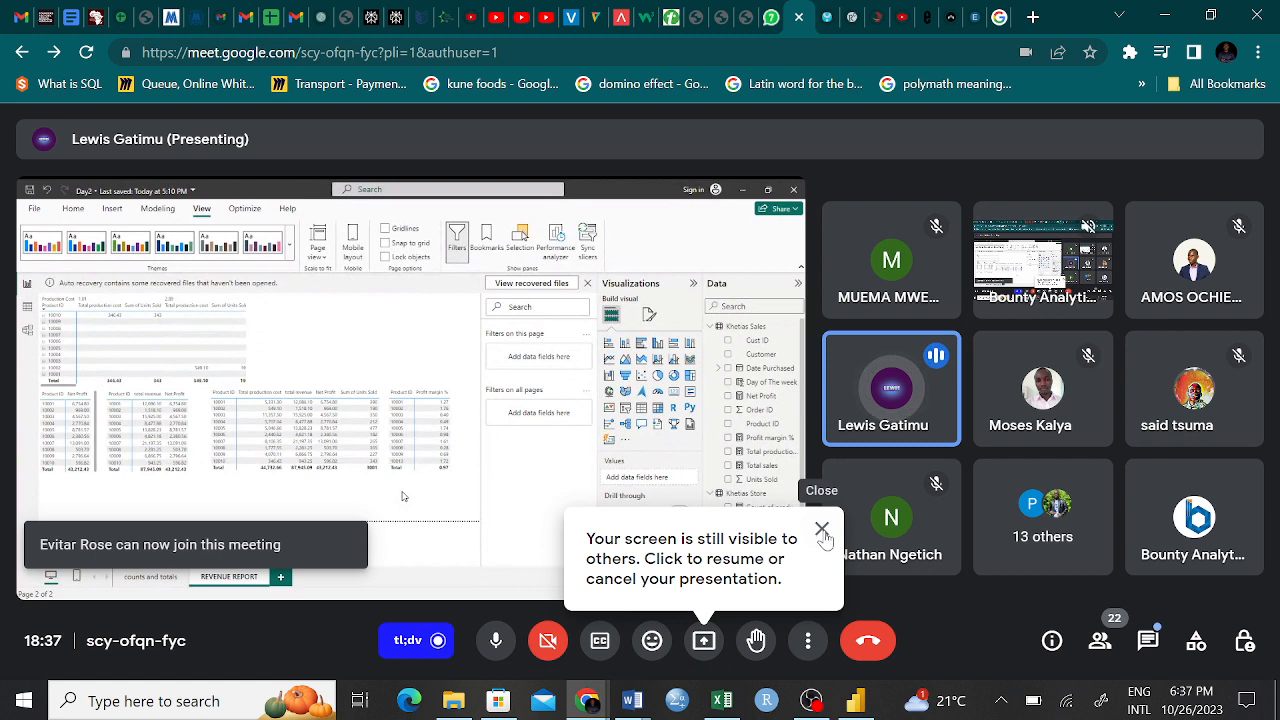
click(821, 530)
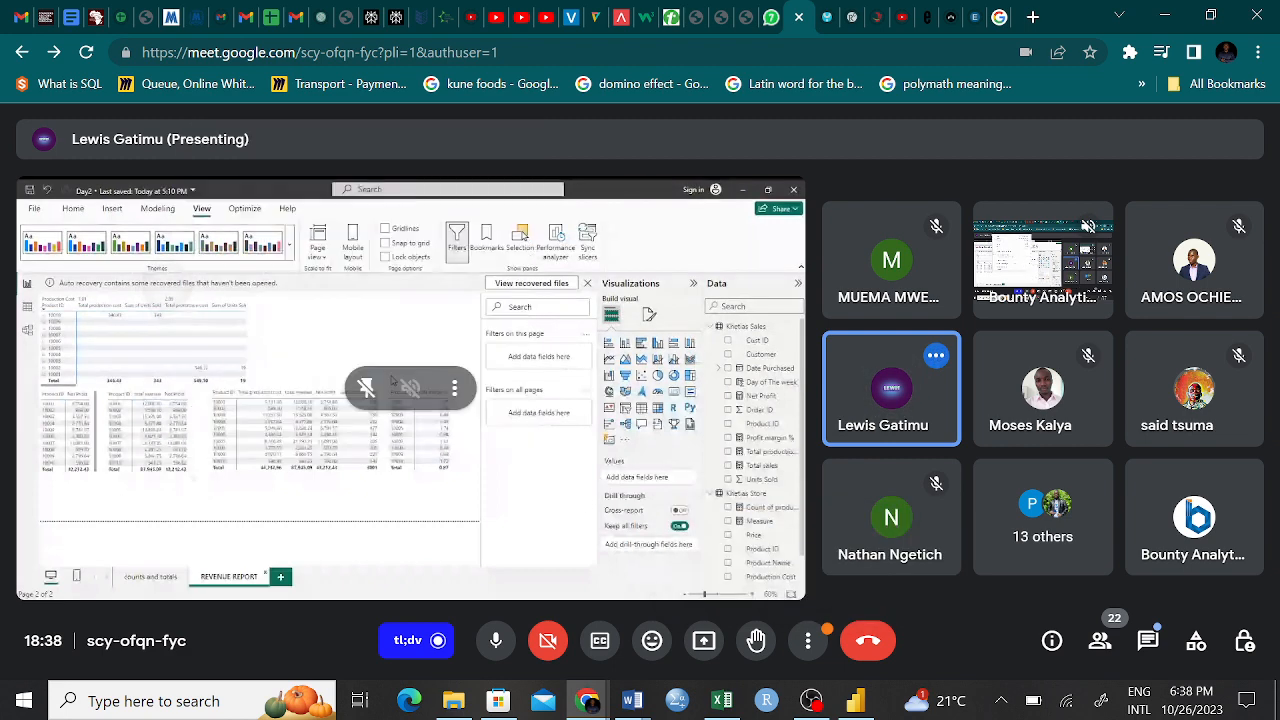
Step: Admit the waiting participant to the call
right_click(164, 271)
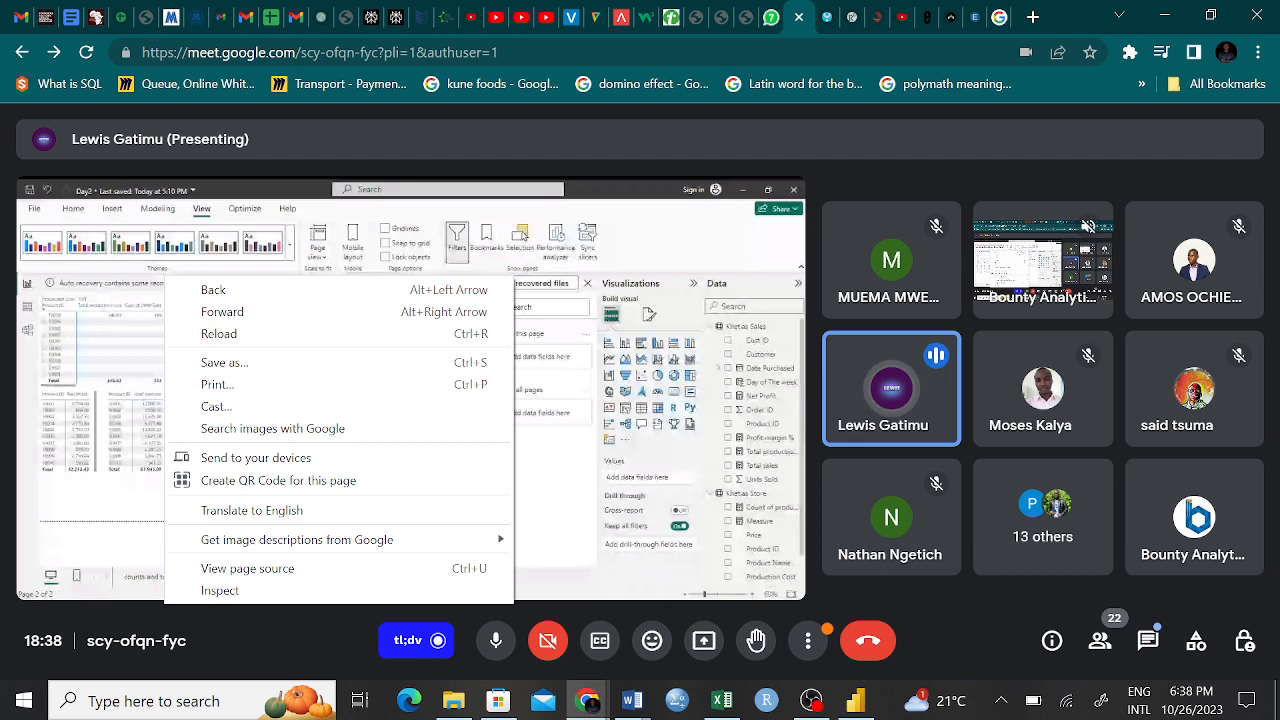
key(Escape)
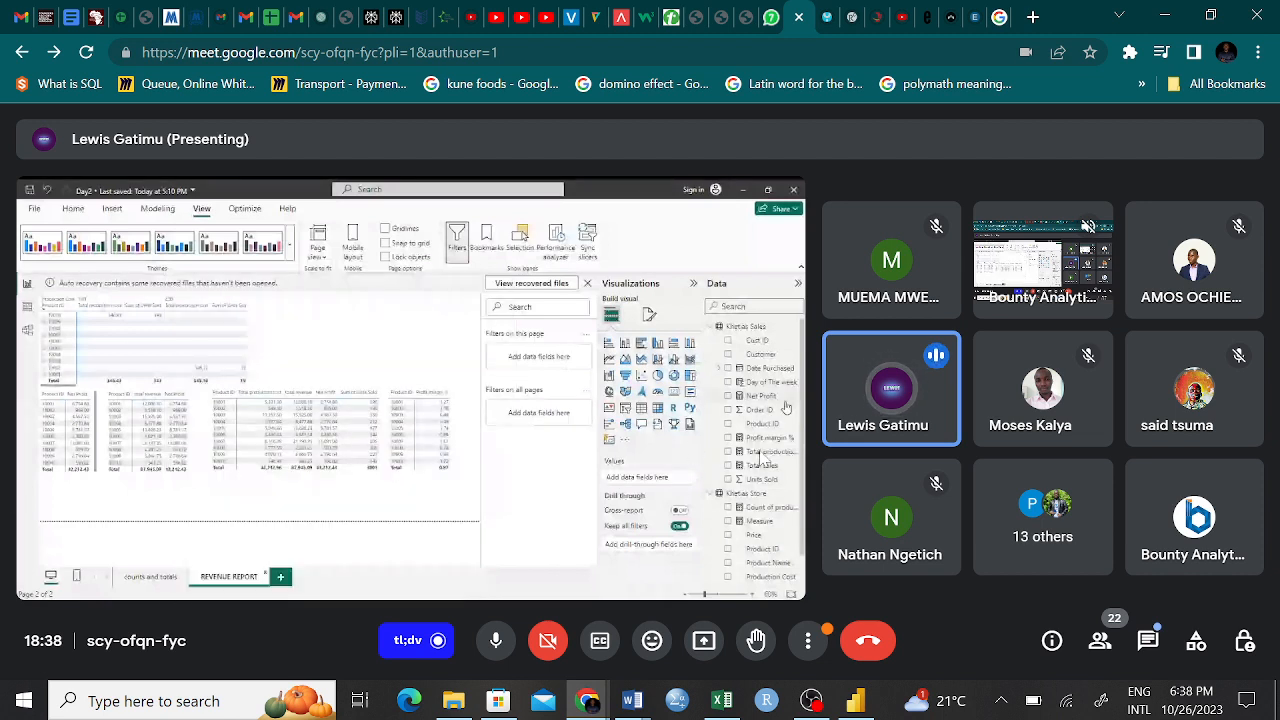
mouse_move(838, 460)
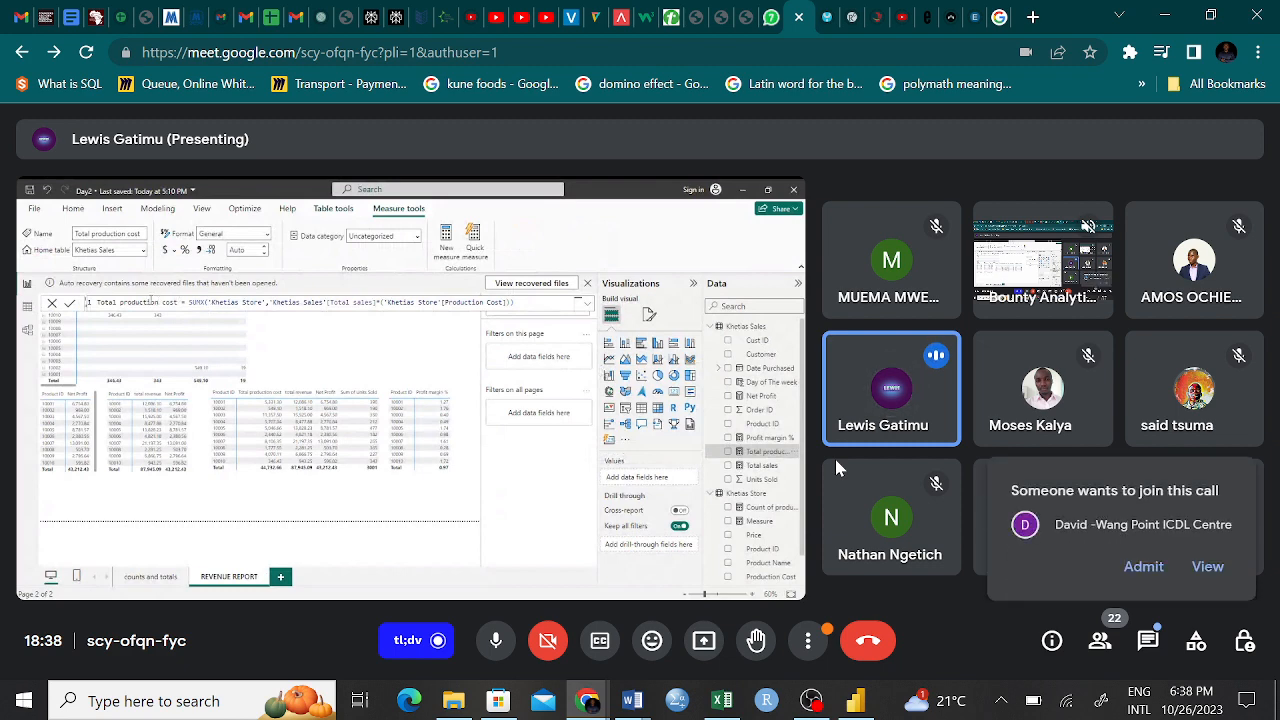
click(1145, 568)
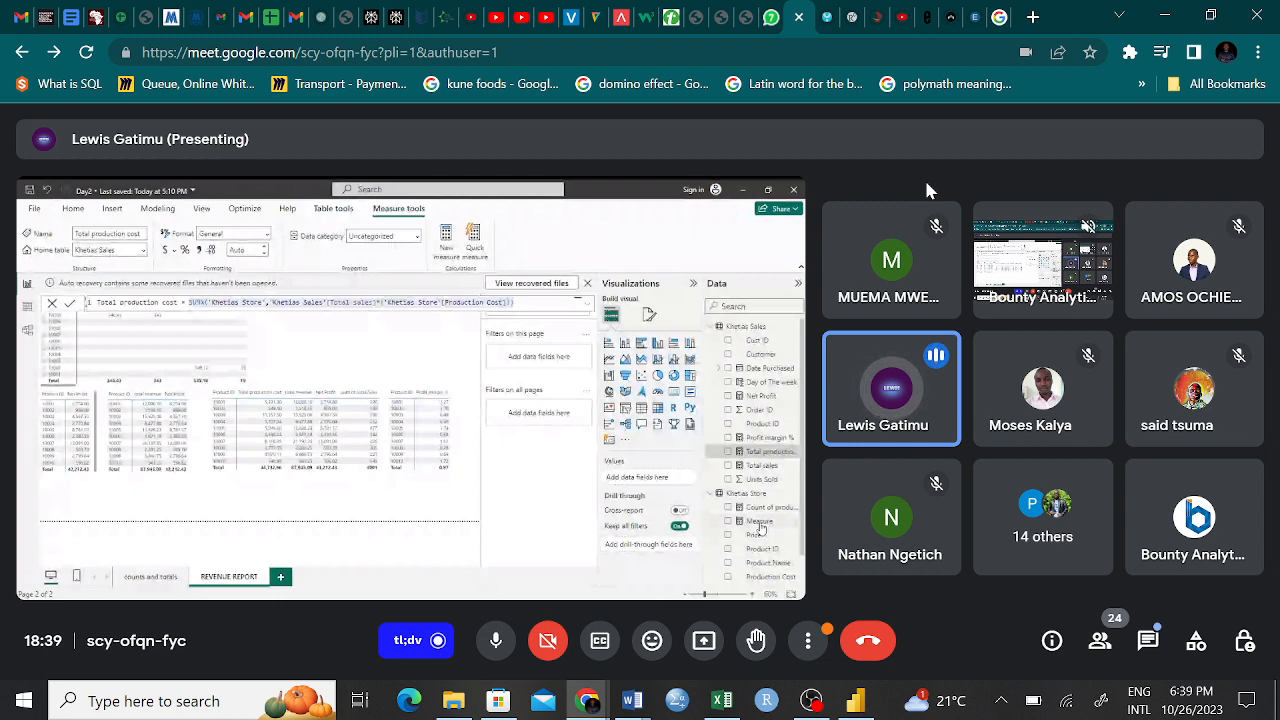
Step: Examine the total revenue column in the REVENUE REPORT matrix and the formula of the Net Profit measure
scroll(640, 383, up, 3)
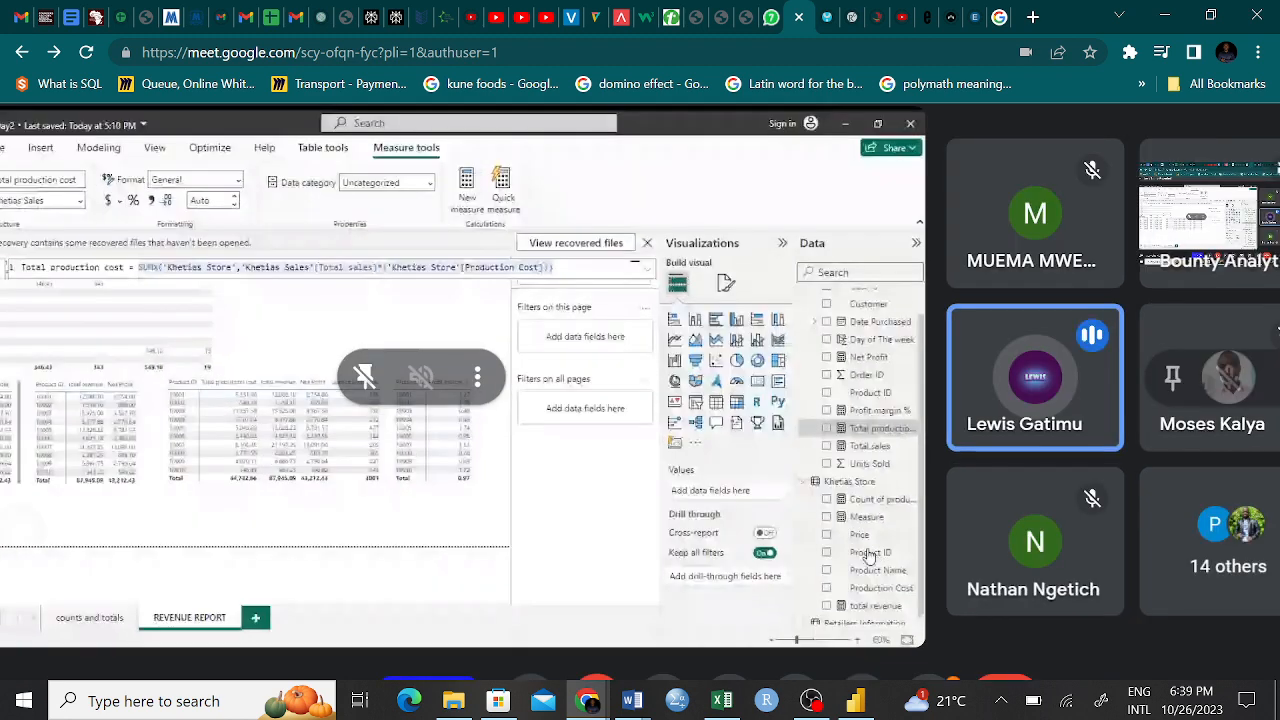
scroll(640, 383, up, 2)
scroll(640, 383, left, 1)
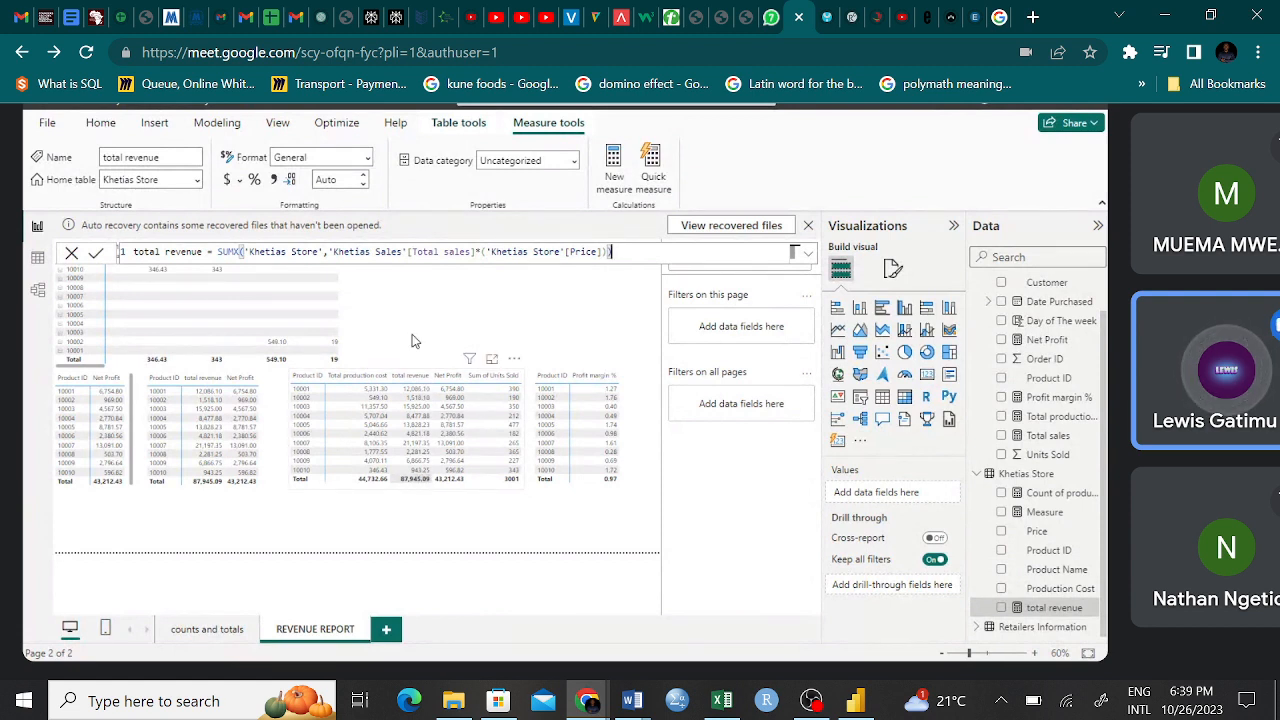
click(430, 478)
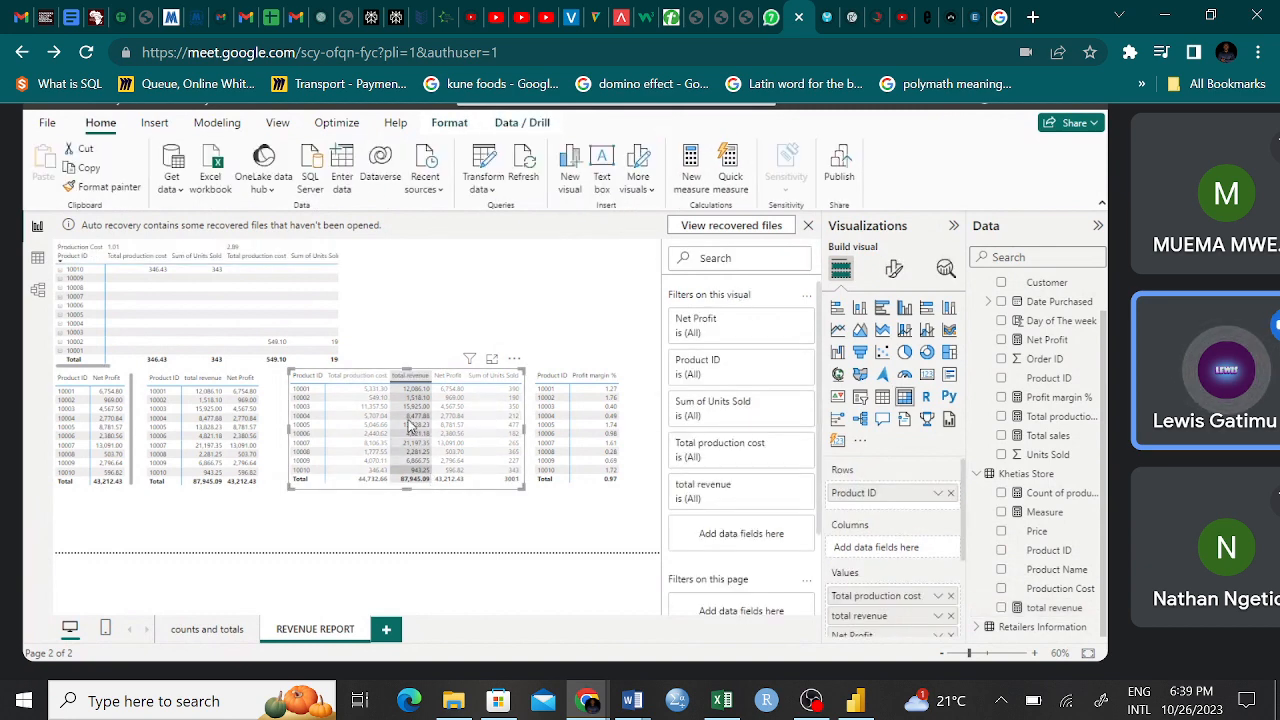
click(457, 338)
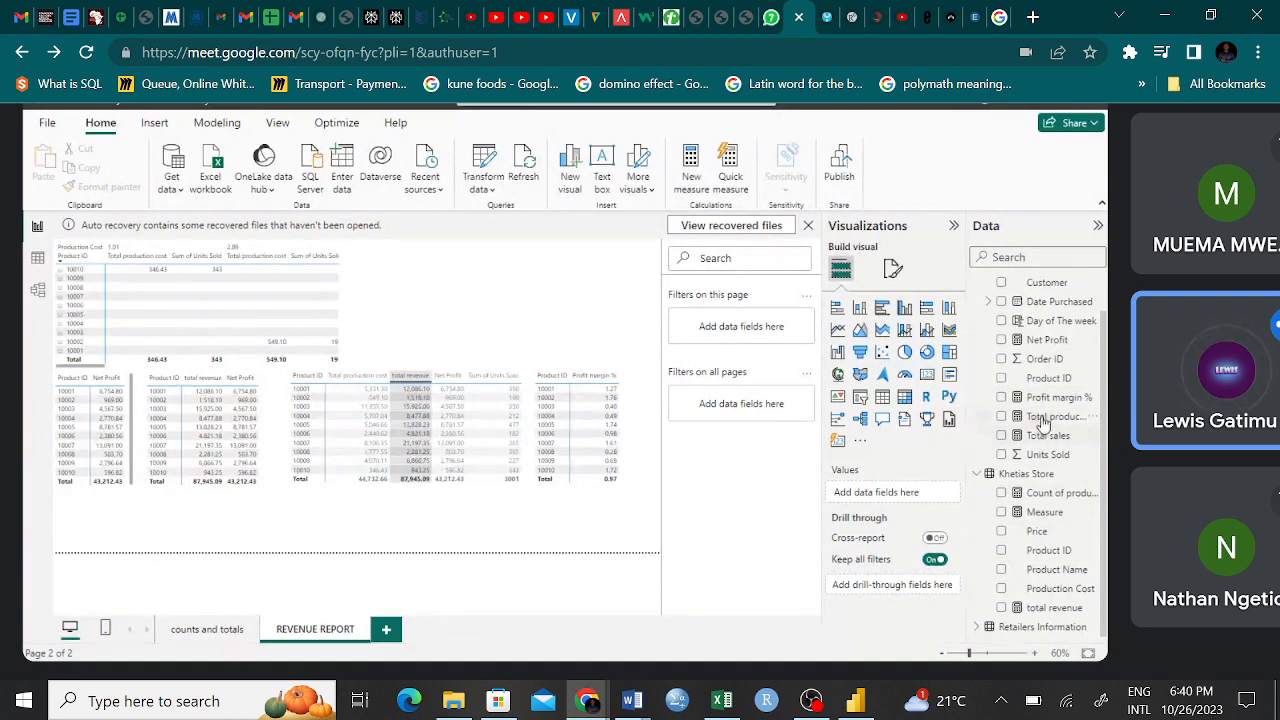
click(1050, 341)
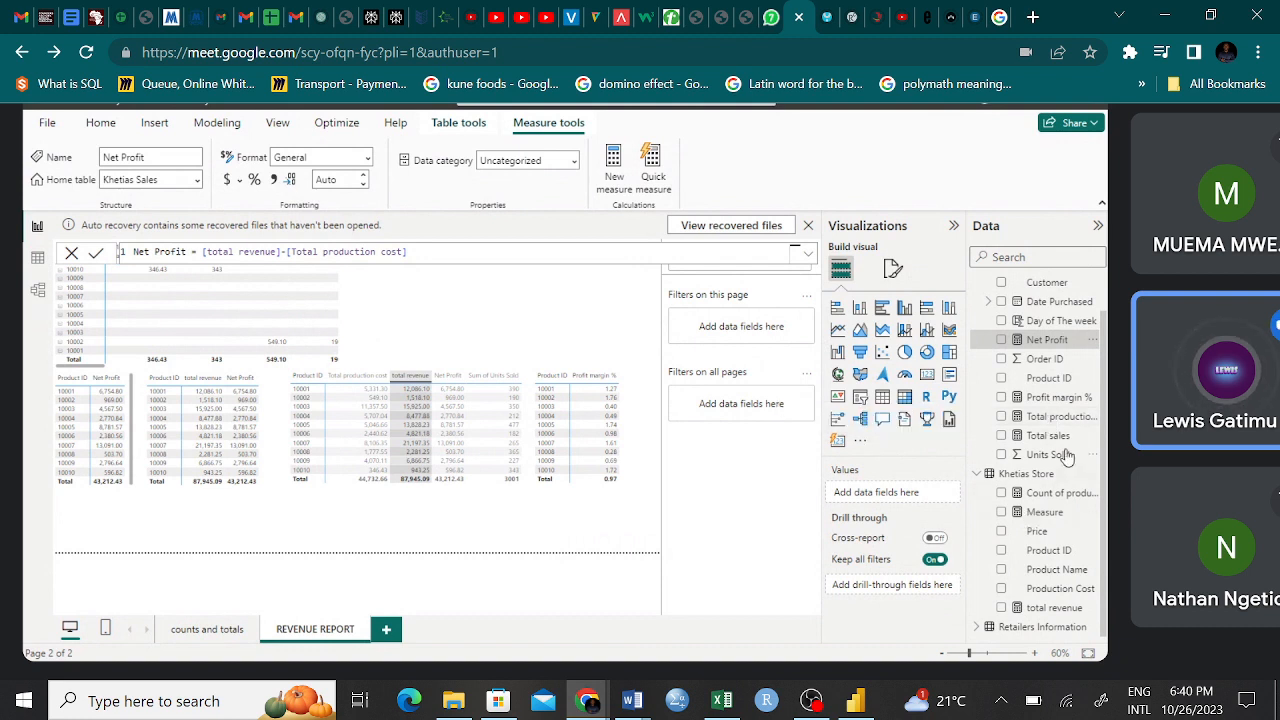
mouse_move(1056, 425)
mouse_down()
mouse_move(722, 392)
mouse_move(582, 330)
mouse_move(991, 426)
mouse_move(1056, 424)
mouse_up()
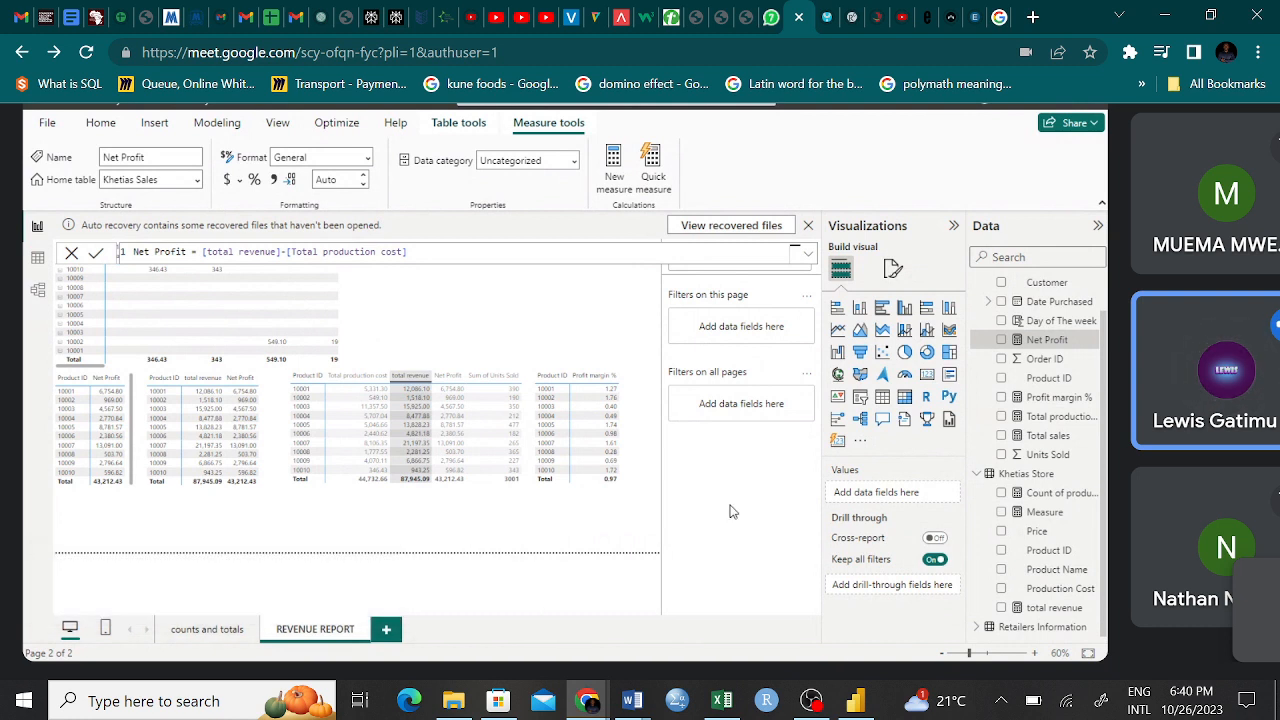
Step: Add a new report page and create a matrix visual with Total production cost as its values
click(387, 632)
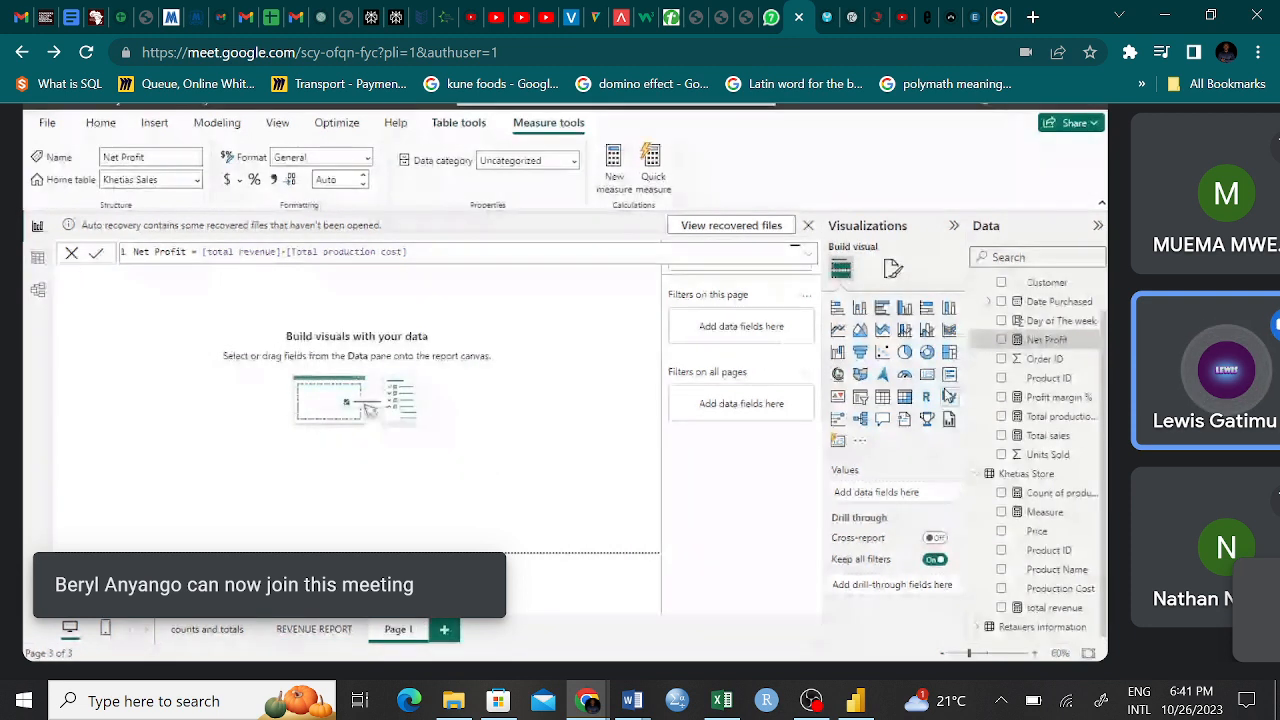
drag(1055, 416, 313, 362)
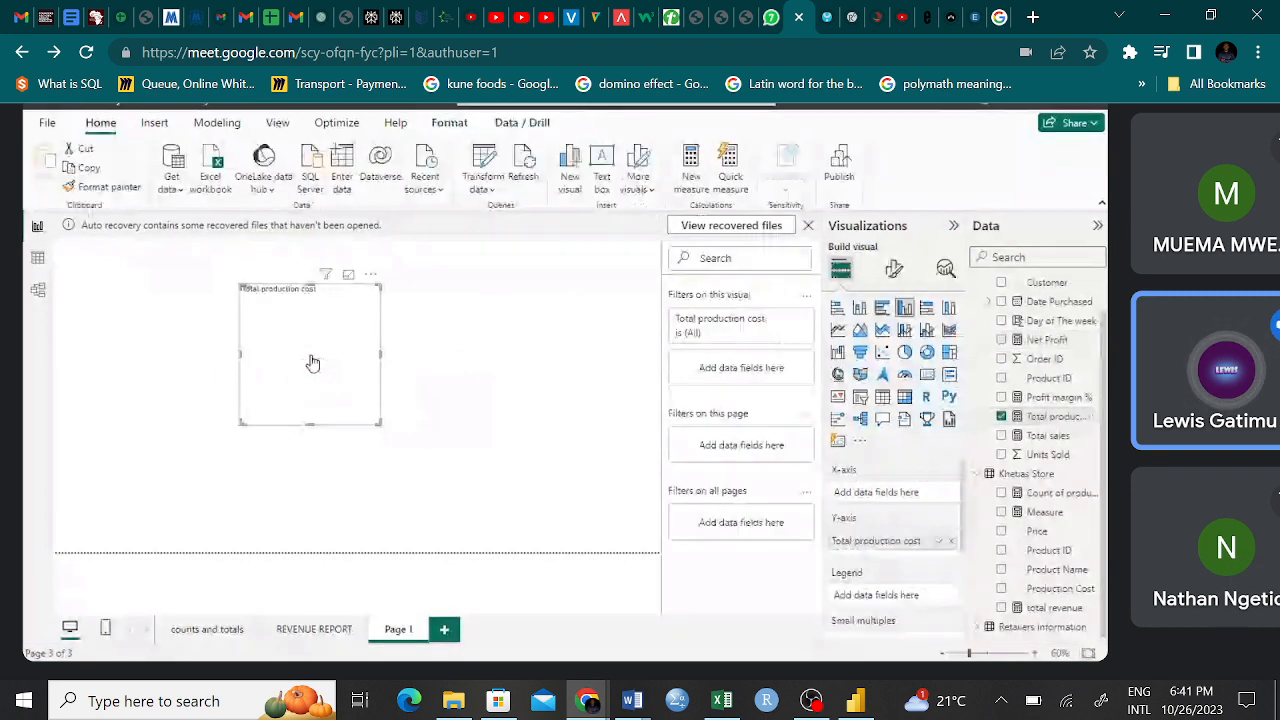
click(905, 398)
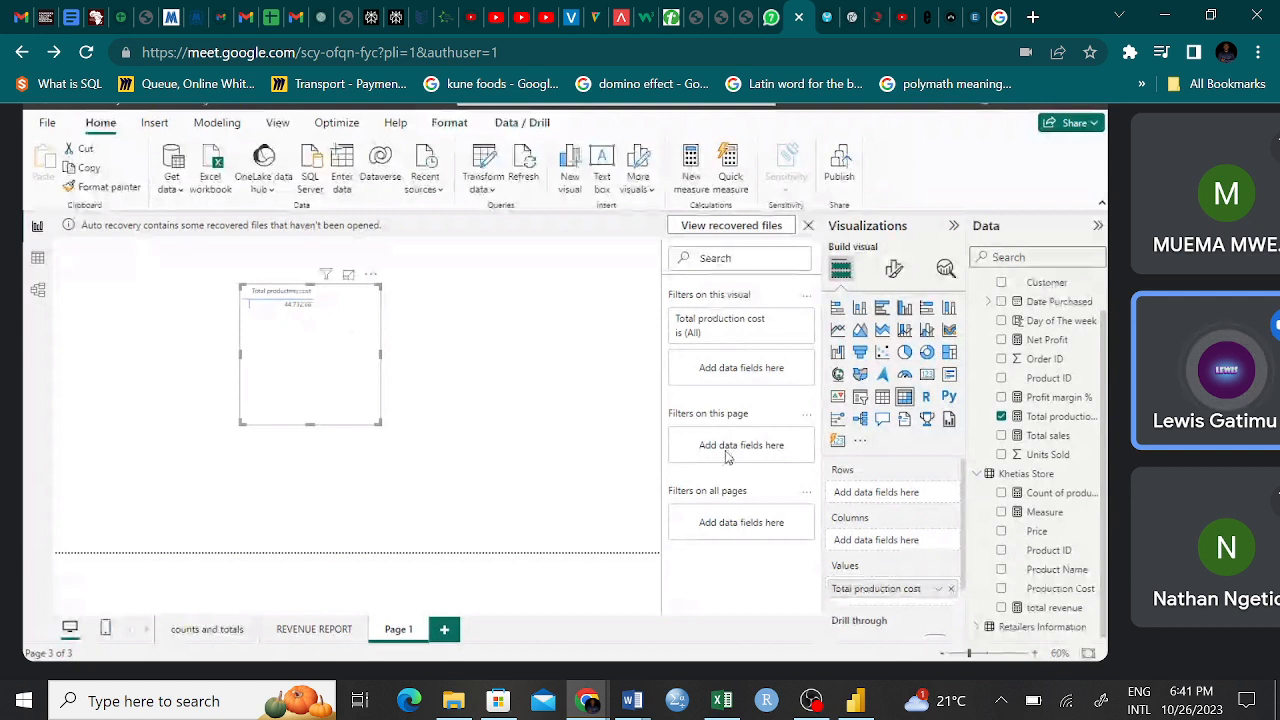
Step: Add Product ID as rows and Production Cost as columns, and enlarge the matrix to fit all its columns
drag(1040, 552, 307, 372)
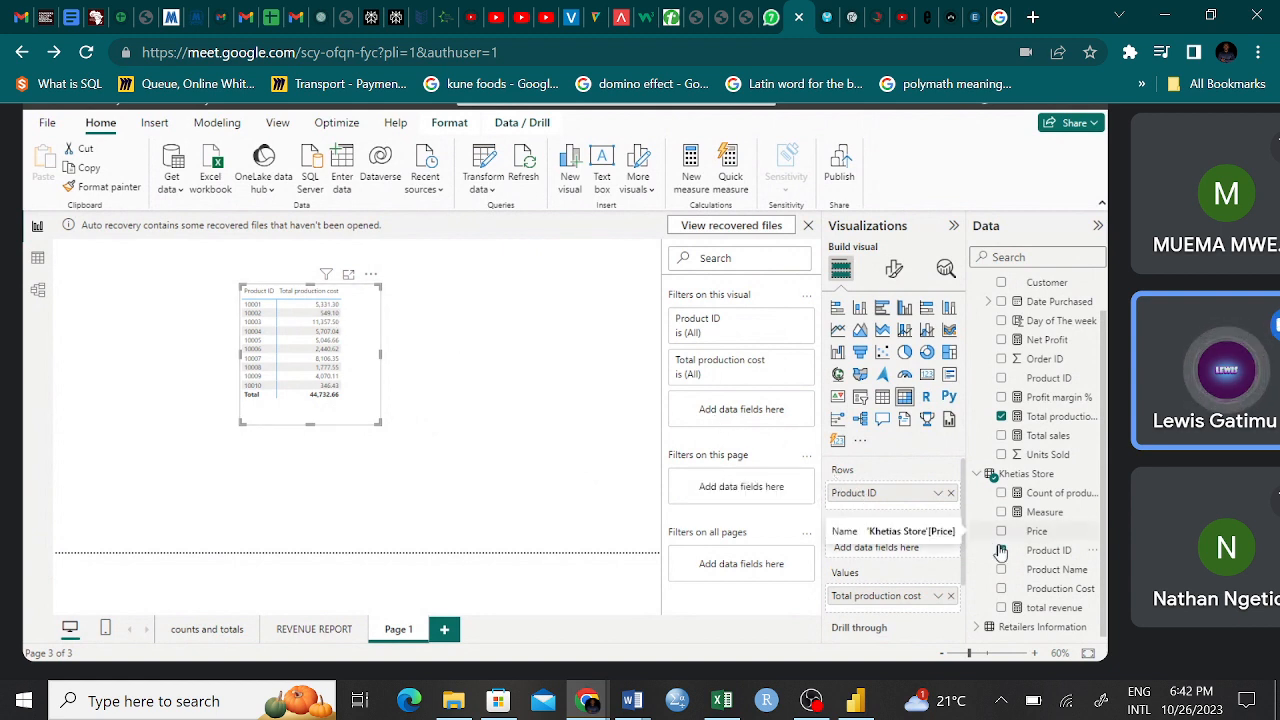
drag(1061, 596, 339, 352)
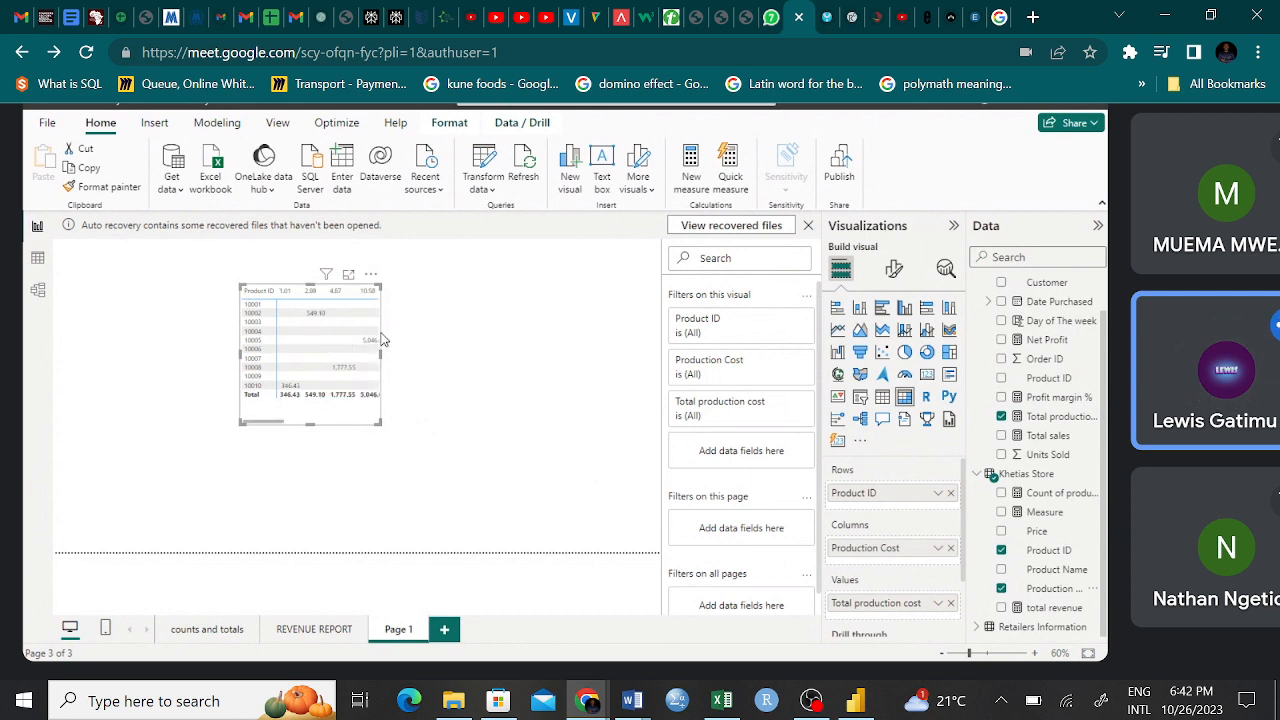
drag(381, 353, 650, 365)
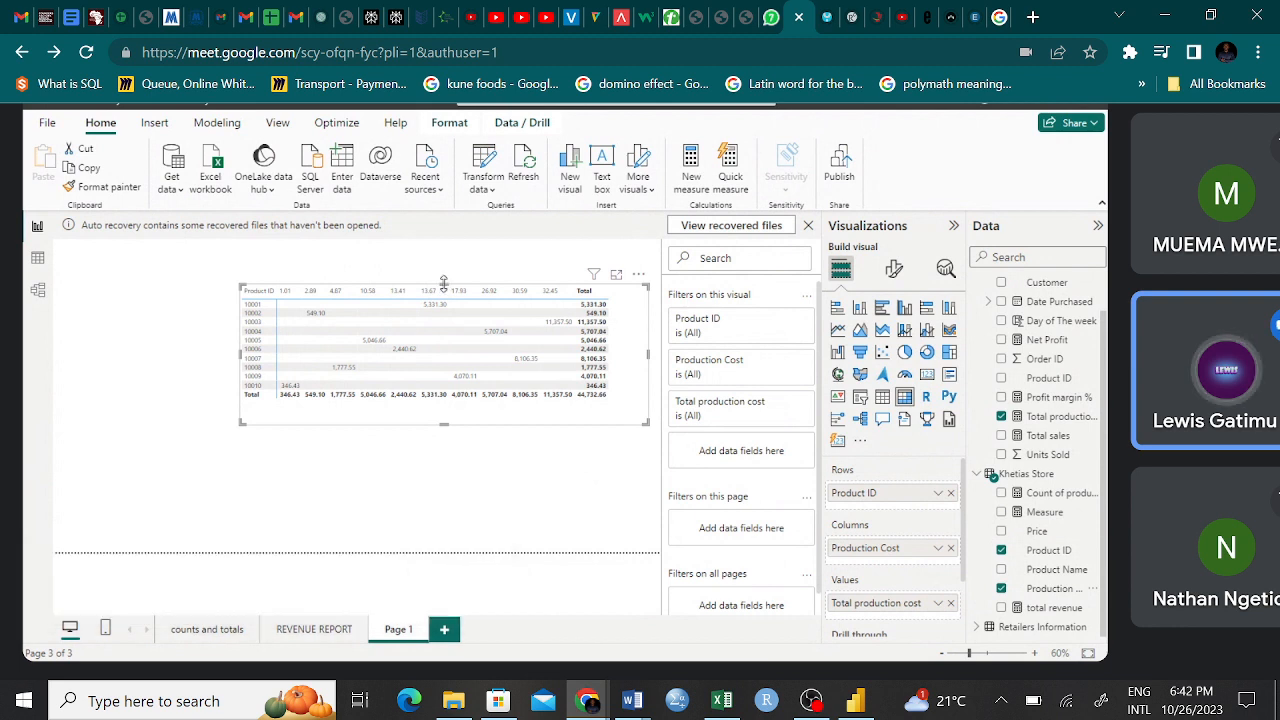
drag(444, 281, 447, 284)
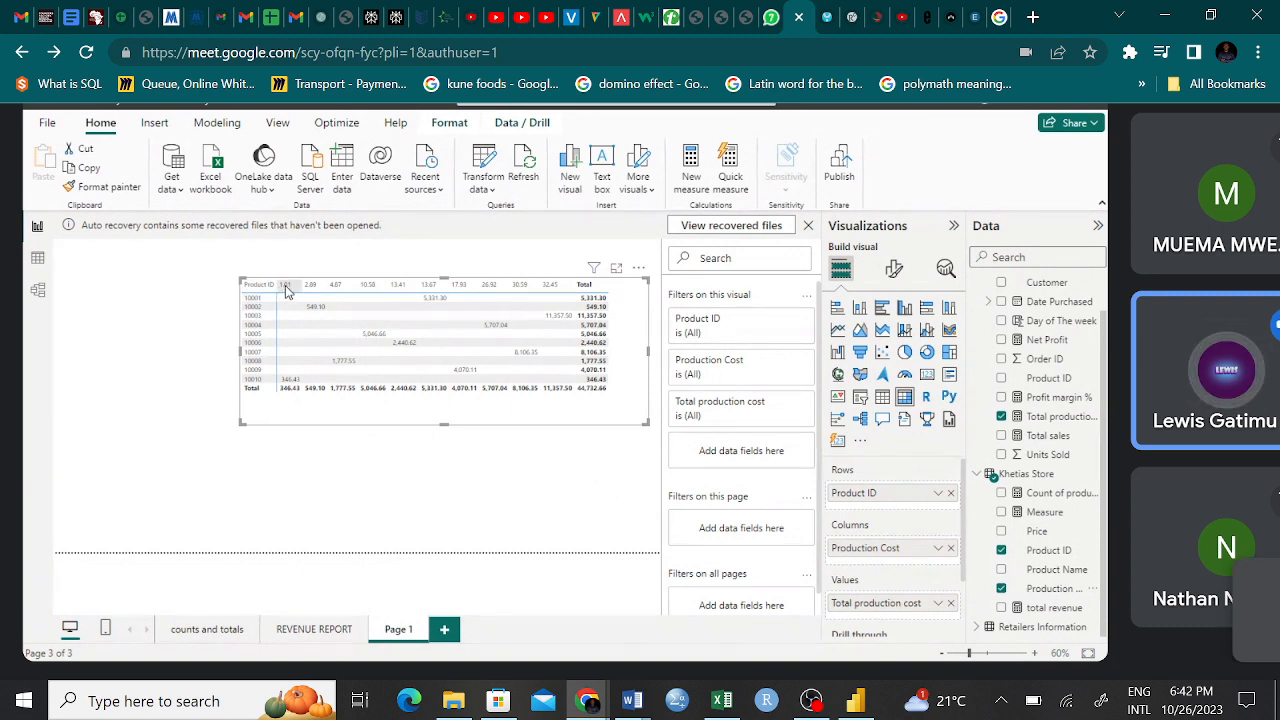
Step: Open the table view of the report's data and mute the microphone in the call
click(39, 263)
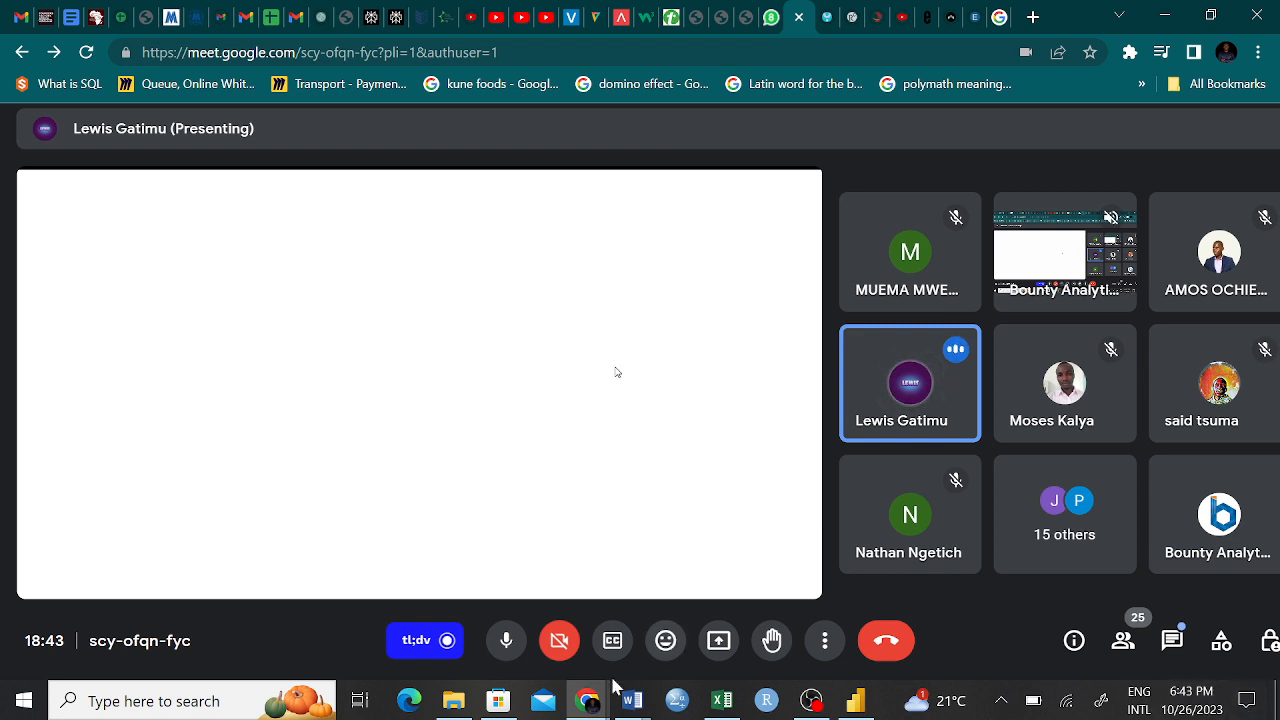
click(507, 645)
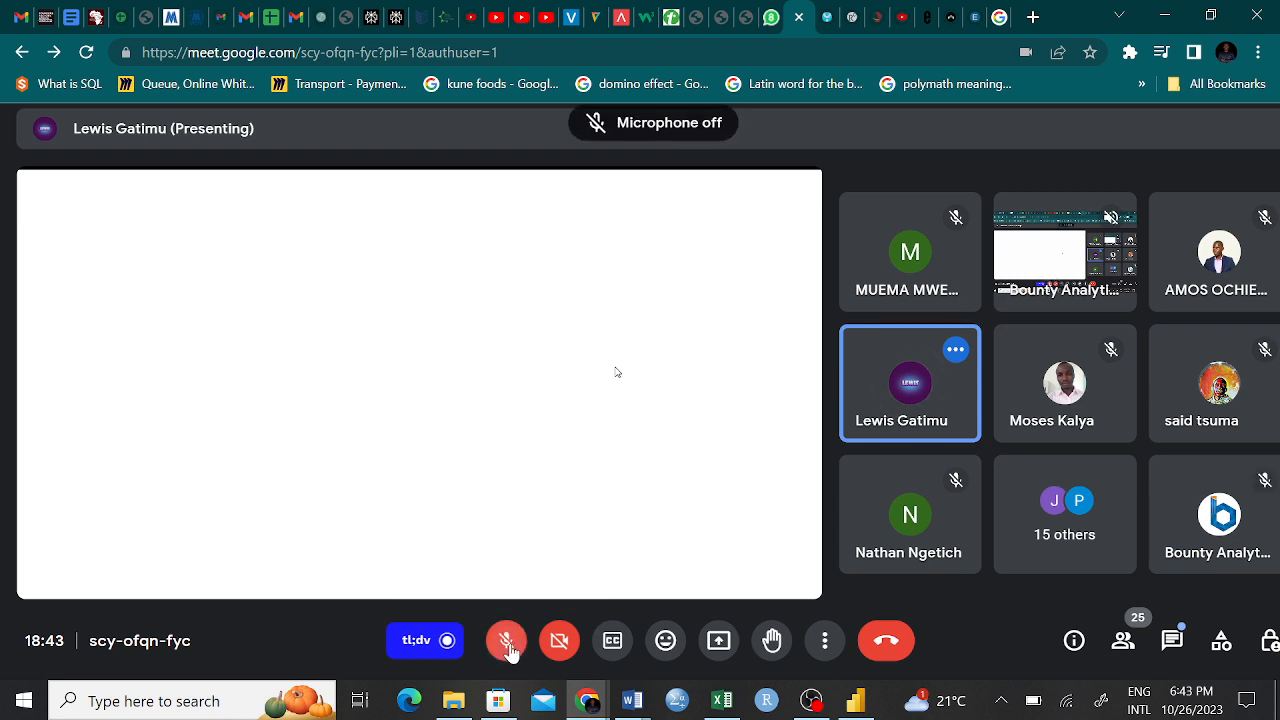
click(507, 645)
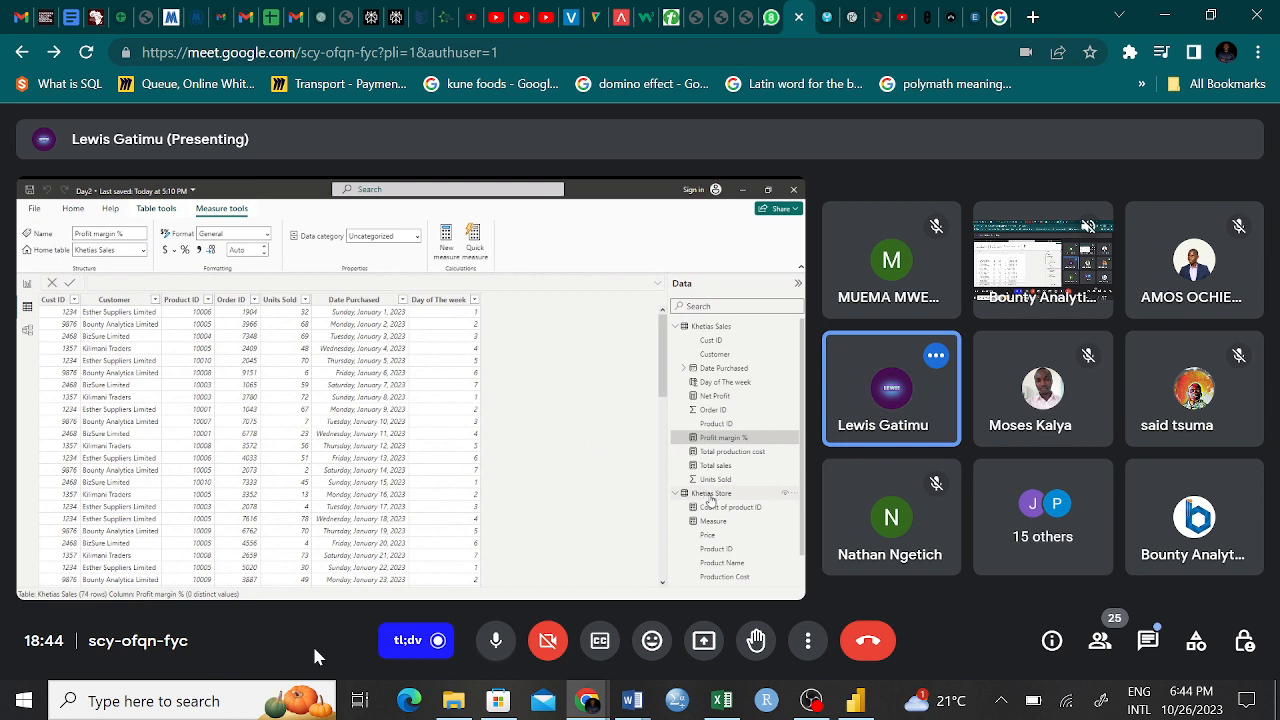
click(495, 645)
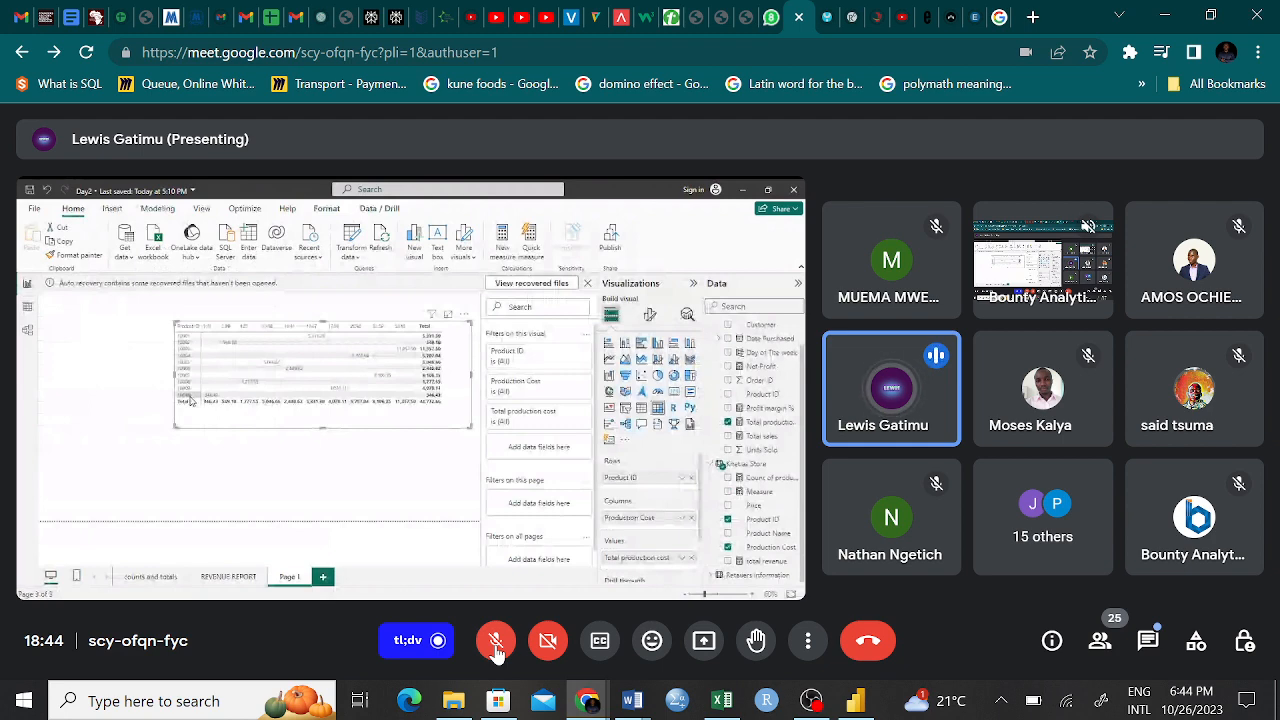
Step: Examine the total revenue matrix by cross-filtering the page on the 2.75 price column, clearing the filter and viewing the Total columns
scroll(241, 447, up, 5)
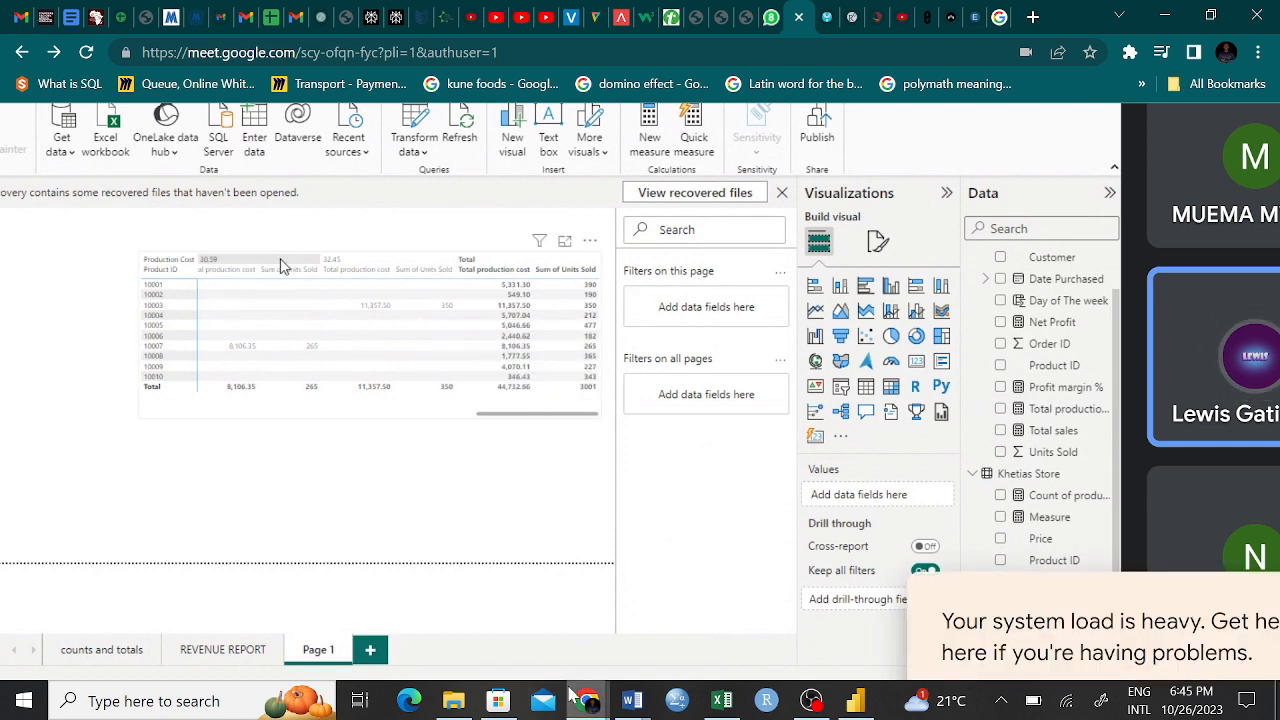
mouse_move(570, 698)
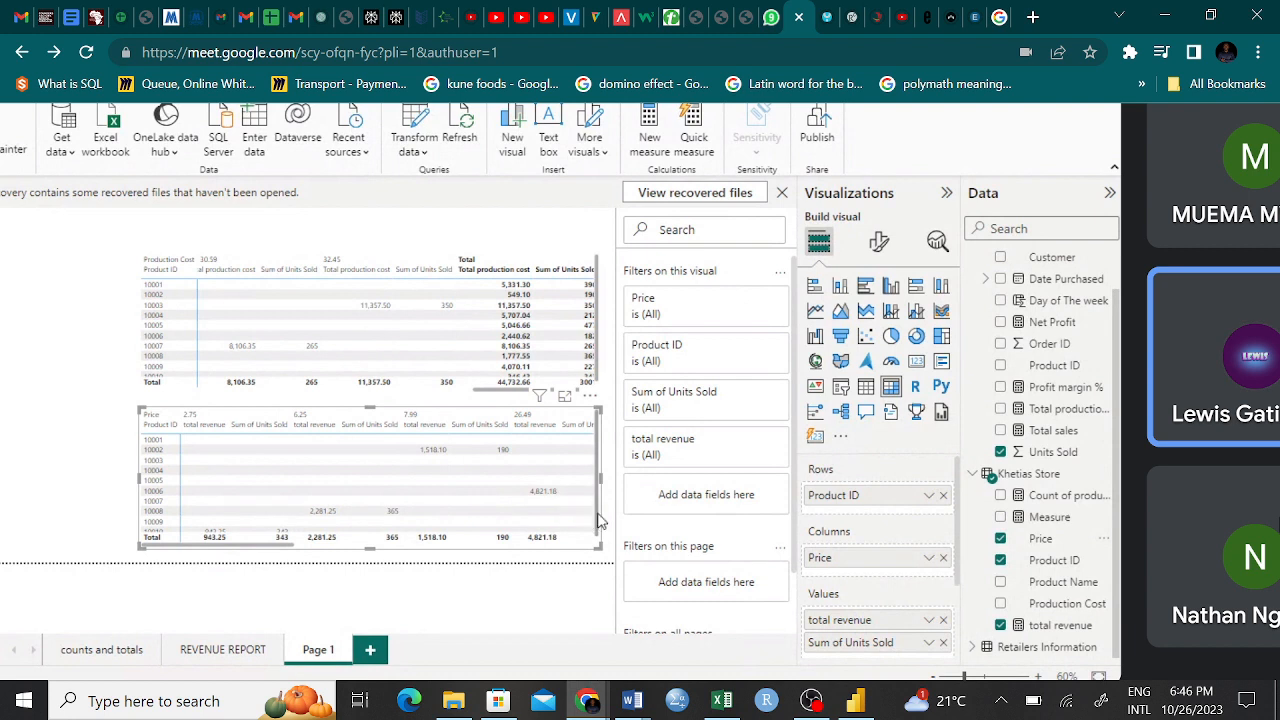
scroll(598, 519, down, 1)
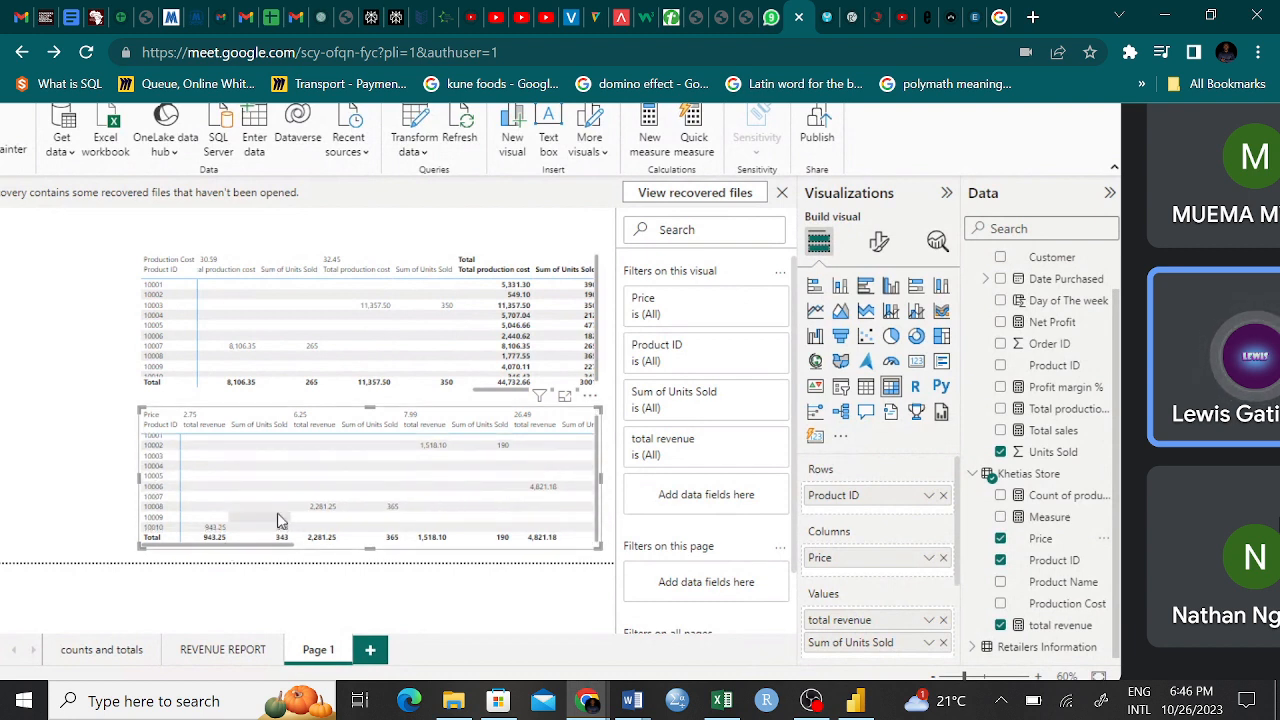
click(197, 418)
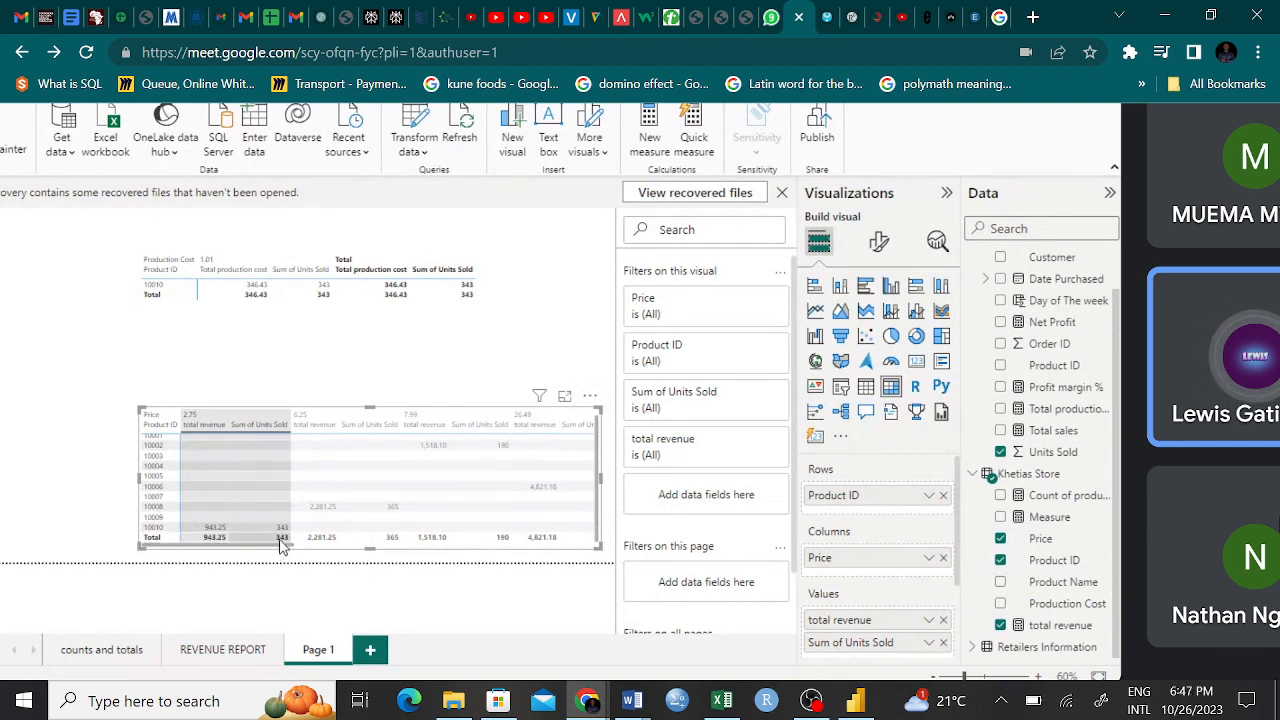
drag(286, 545, 560, 546)
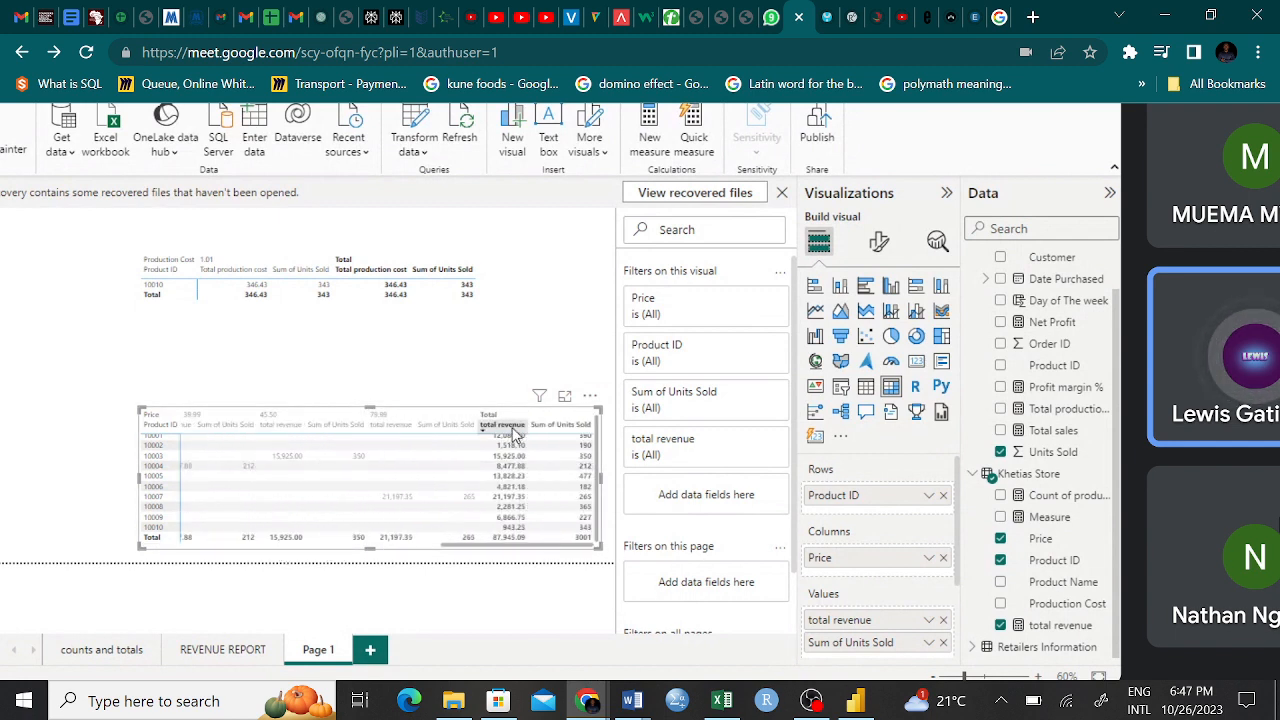
click(512, 417)
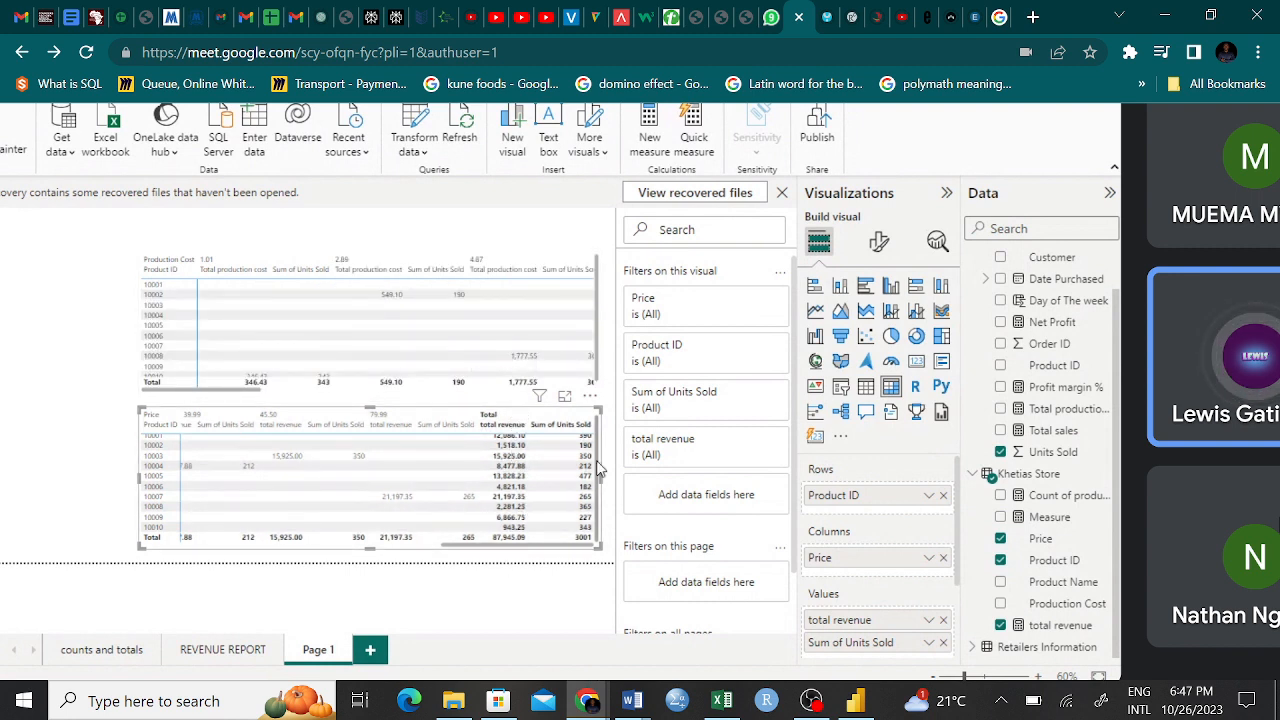
scroll(600, 476, up, 1)
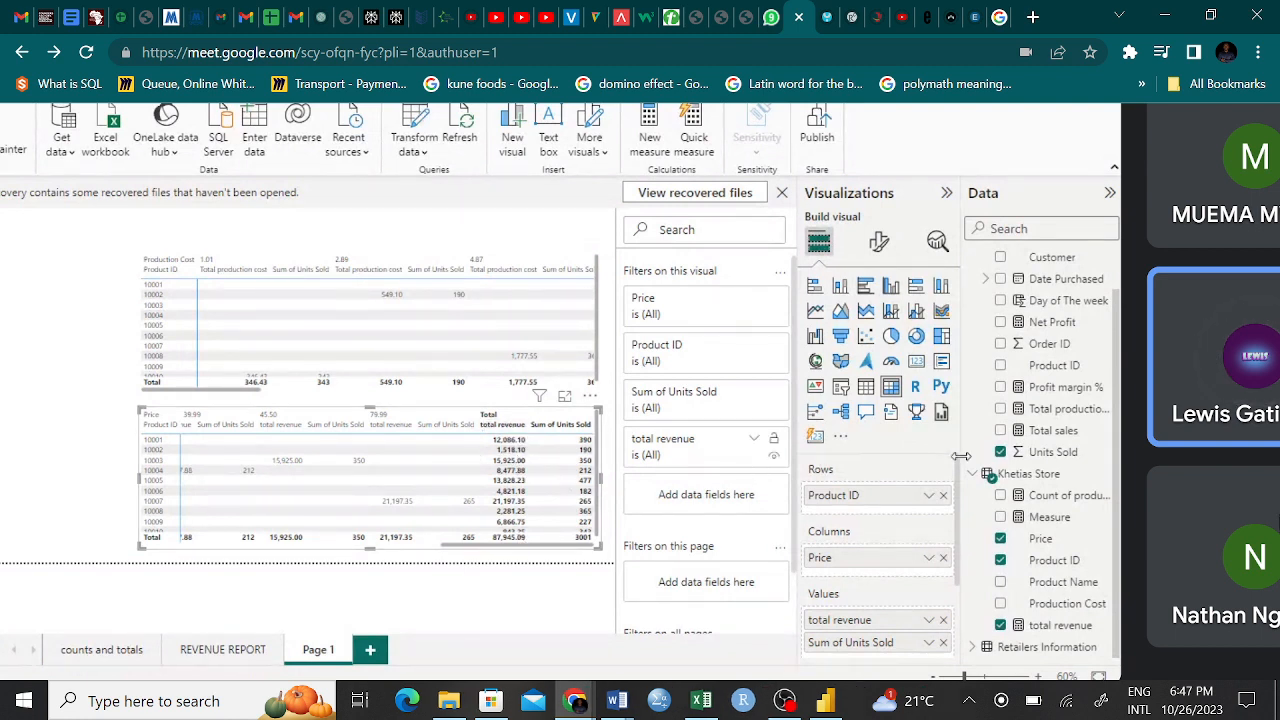
Step: Open the Net Profit measure and highlight its expression, [total revenue]-[Total production cost], for review
click(28, 455)
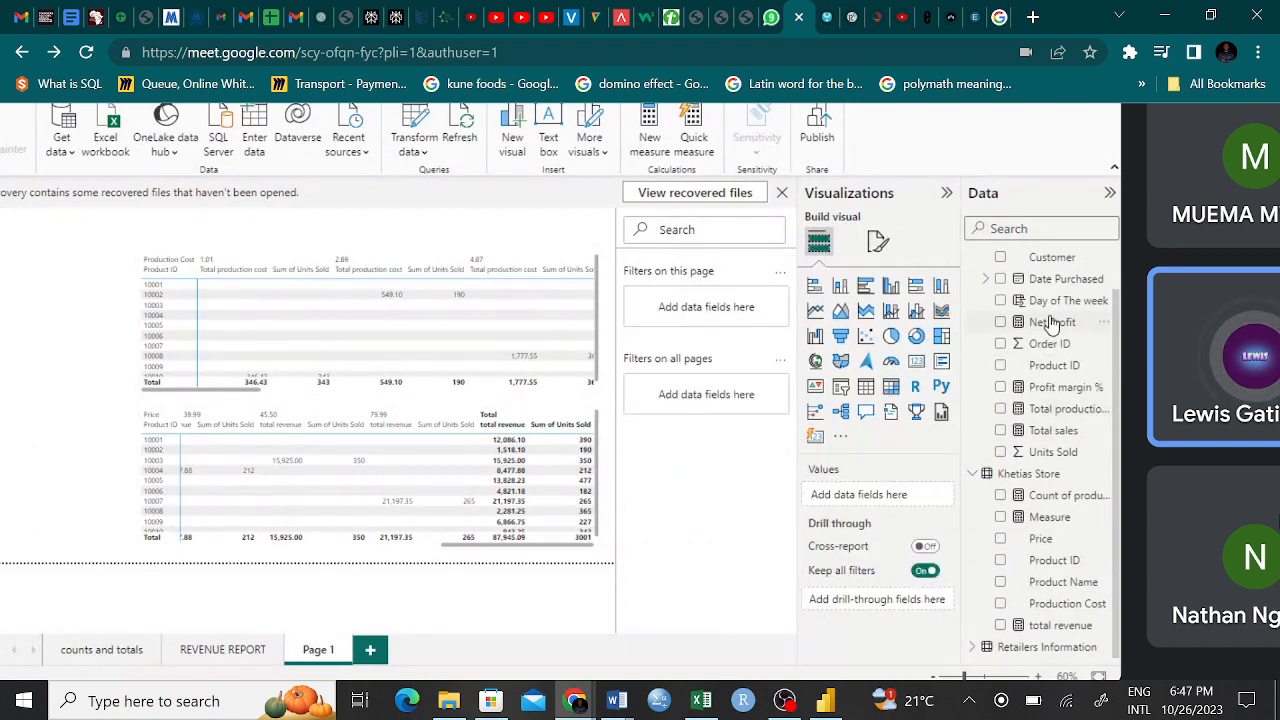
click(1050, 325)
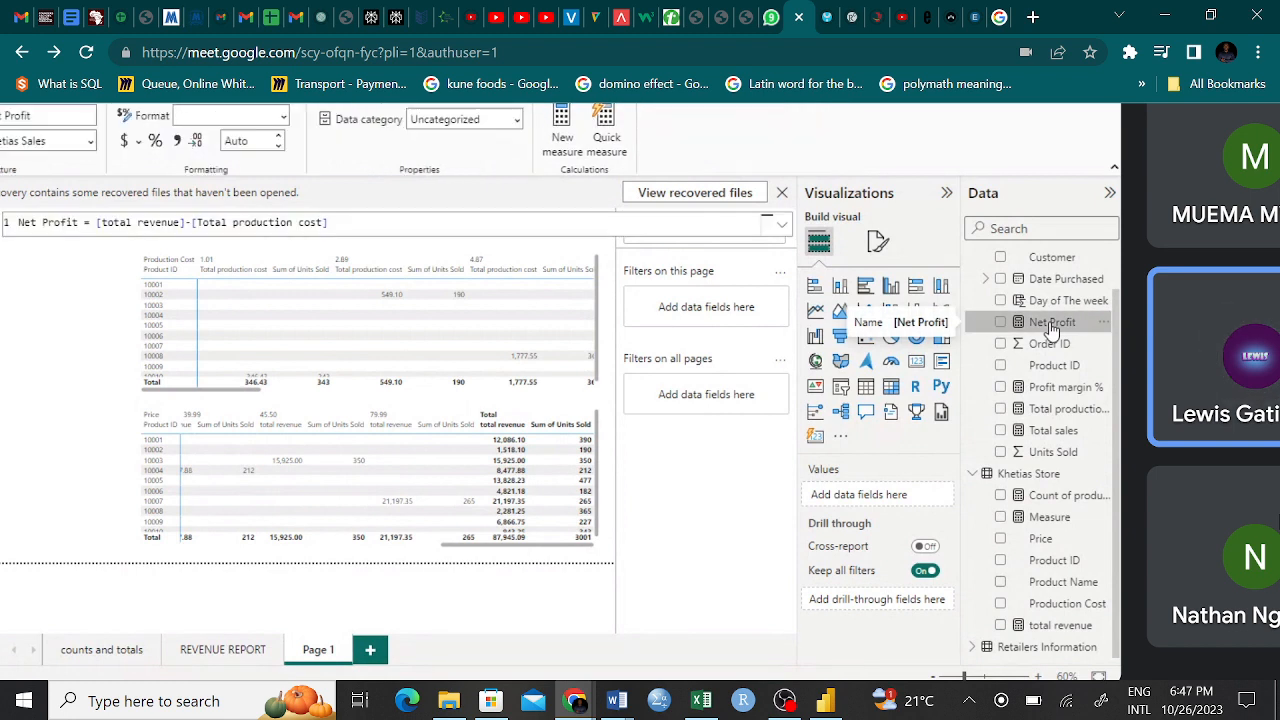
drag(90, 222, 333, 222)
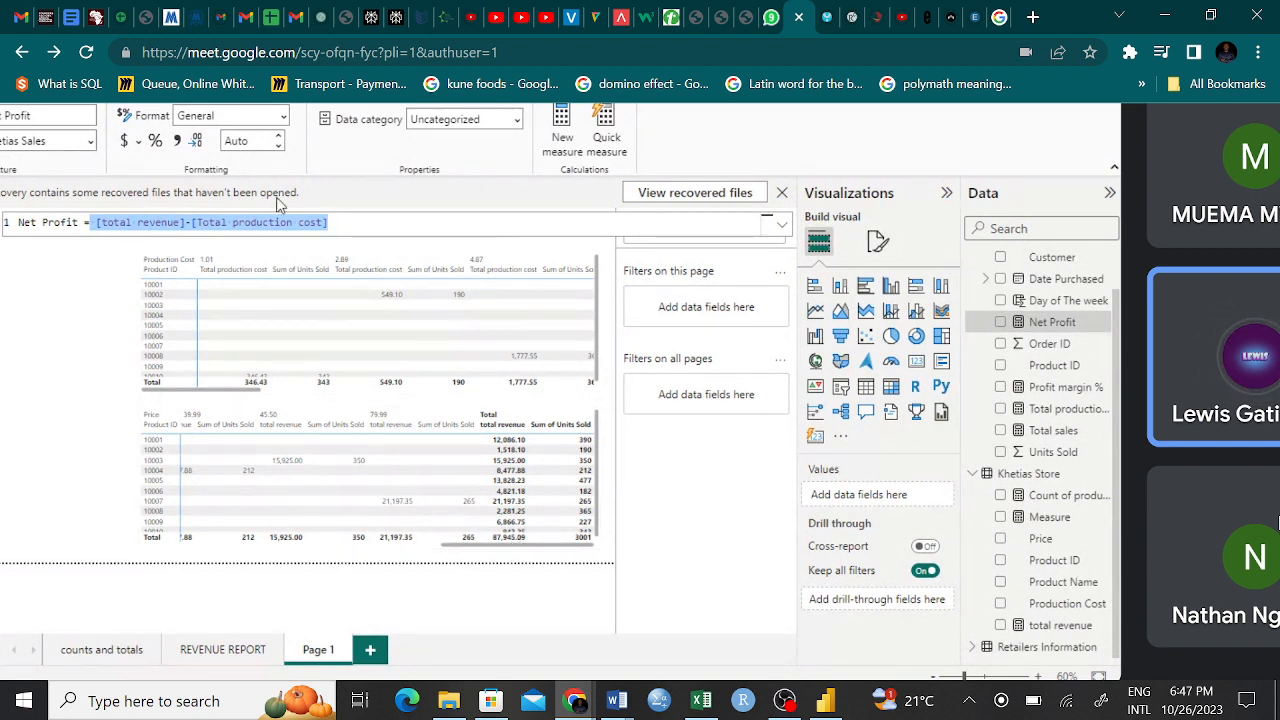
click(343, 222)
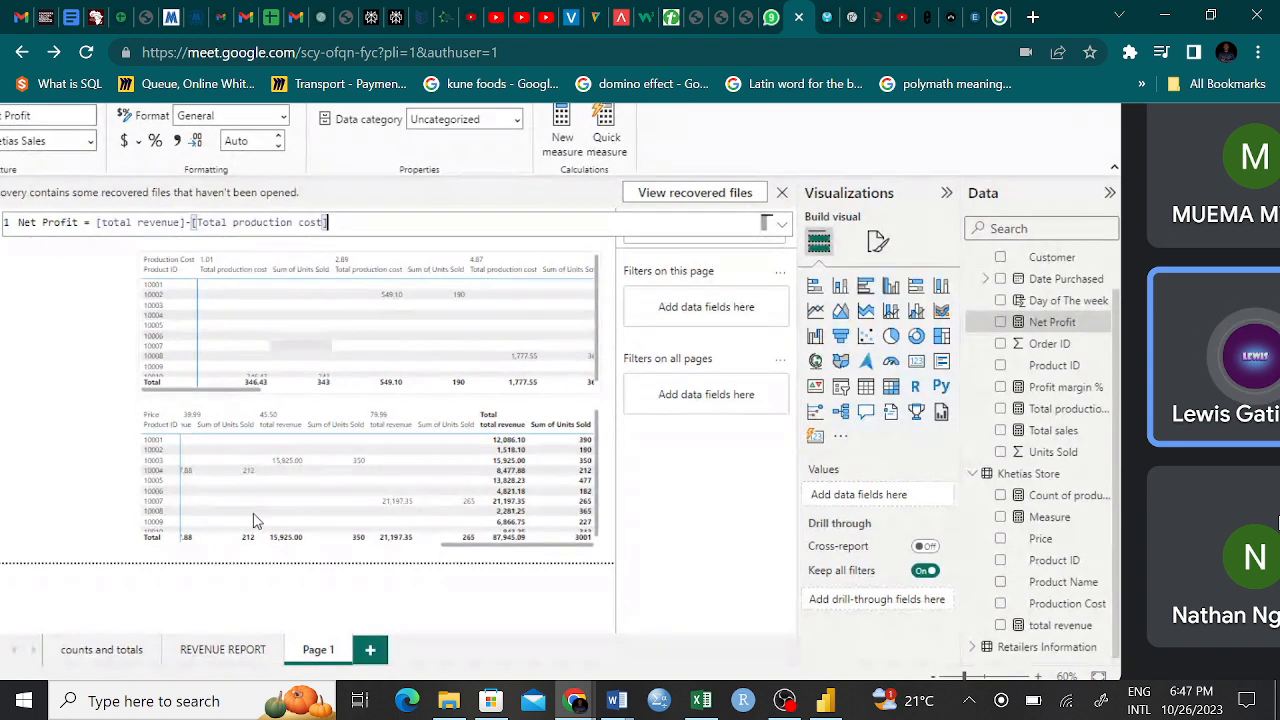
Step: Open the REVENUE REPORT page and shift the production cost, revenue and net profit matrix slightly toward the profit margin table
click(222, 650)
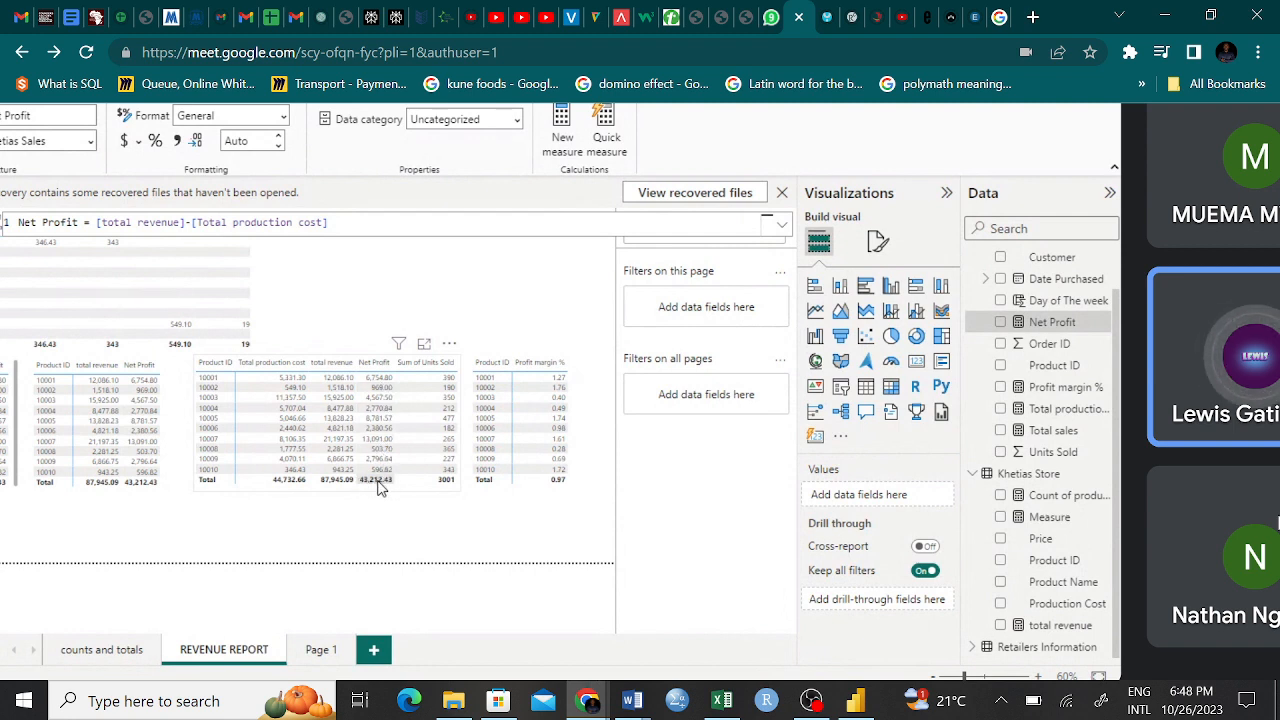
drag(380, 487, 398, 491)
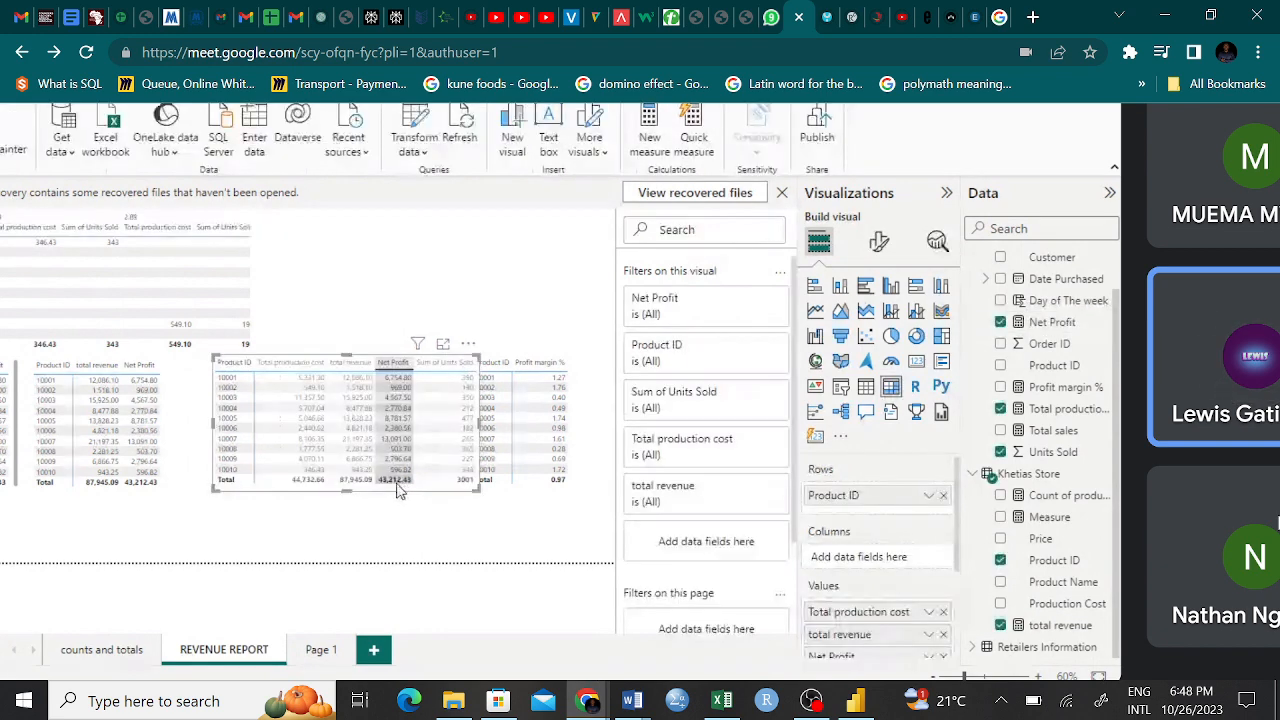
click(363, 244)
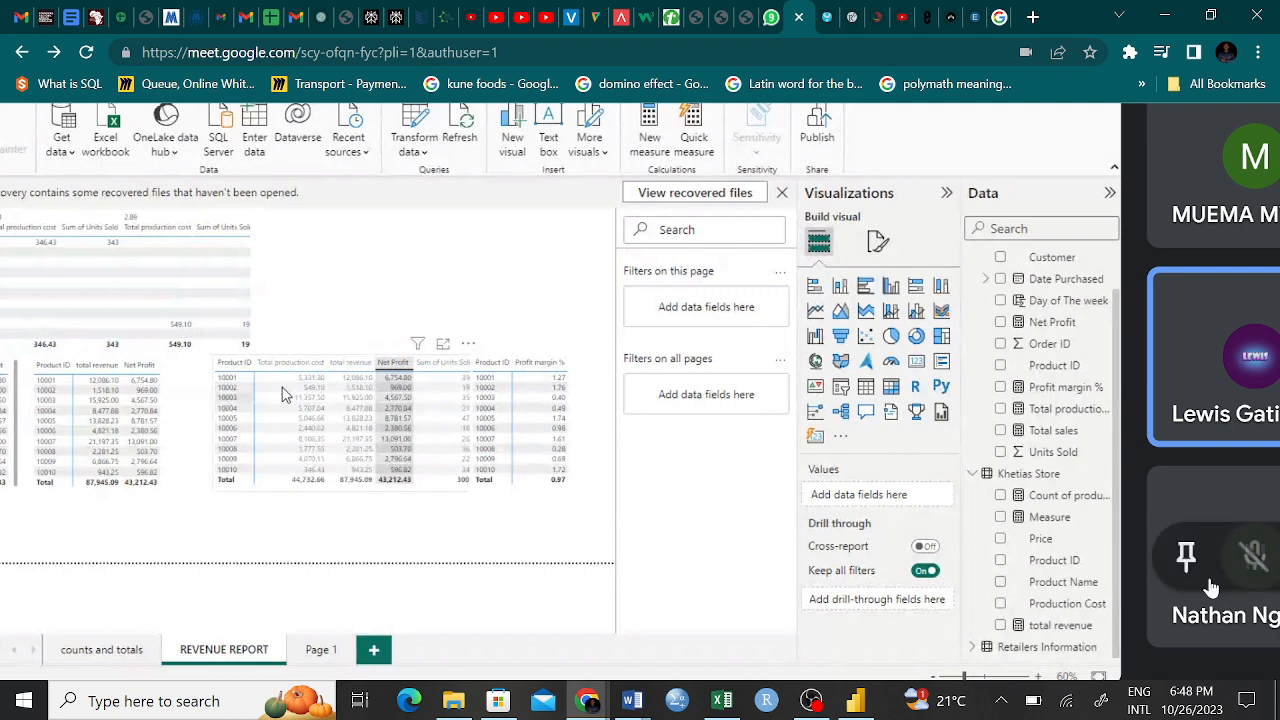
Step: Unmute the microphone in the call and resume presenting the screen
scroll(1100, 500, down, 5)
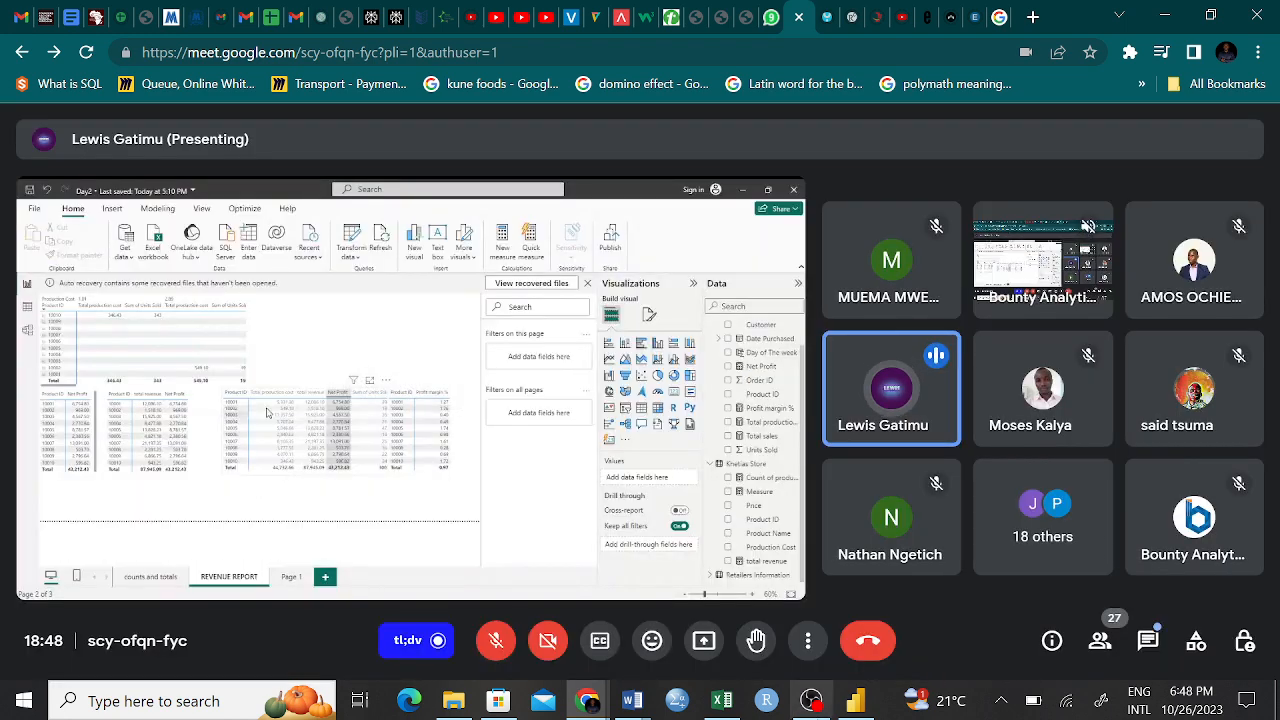
click(496, 640)
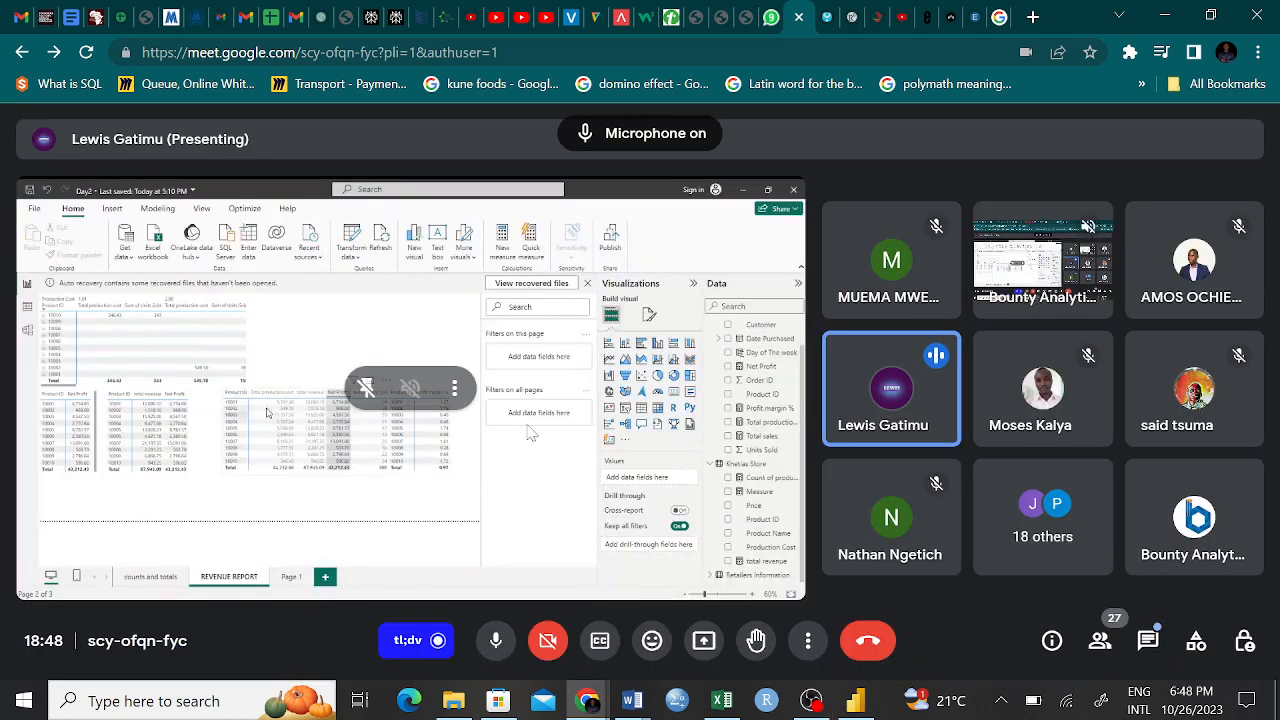
scroll(527, 428, up, 5)
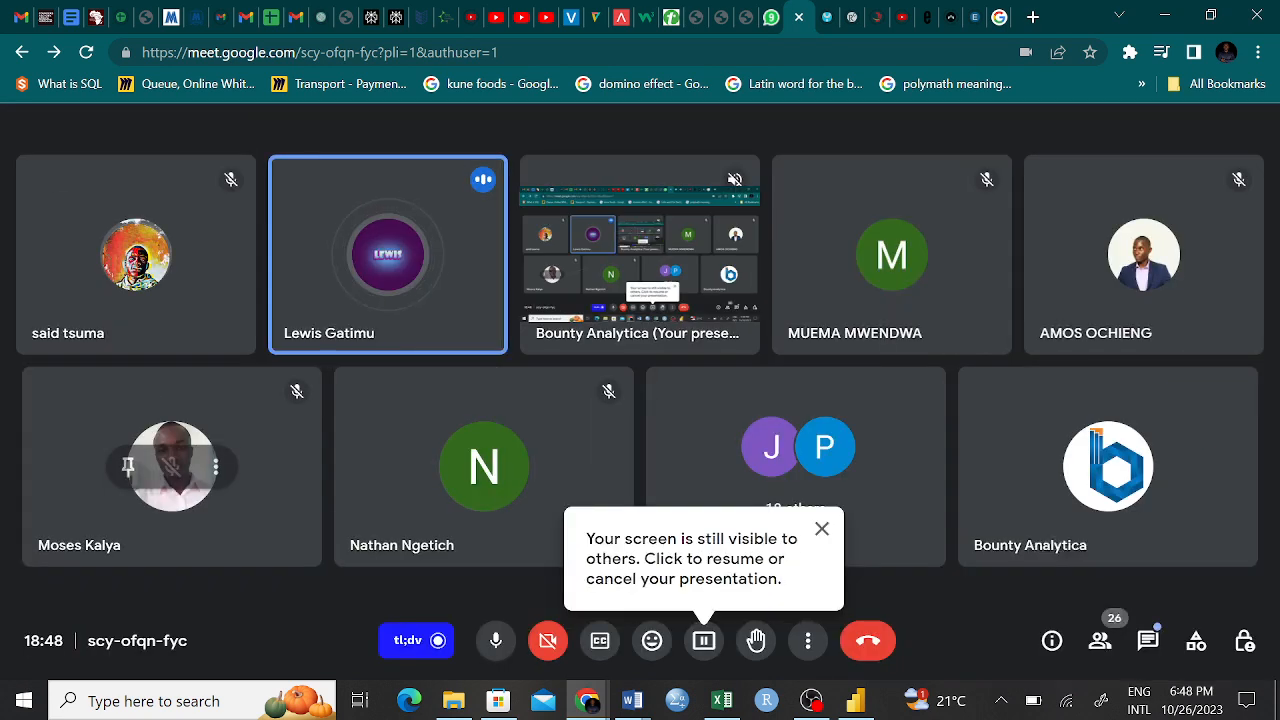
click(706, 641)
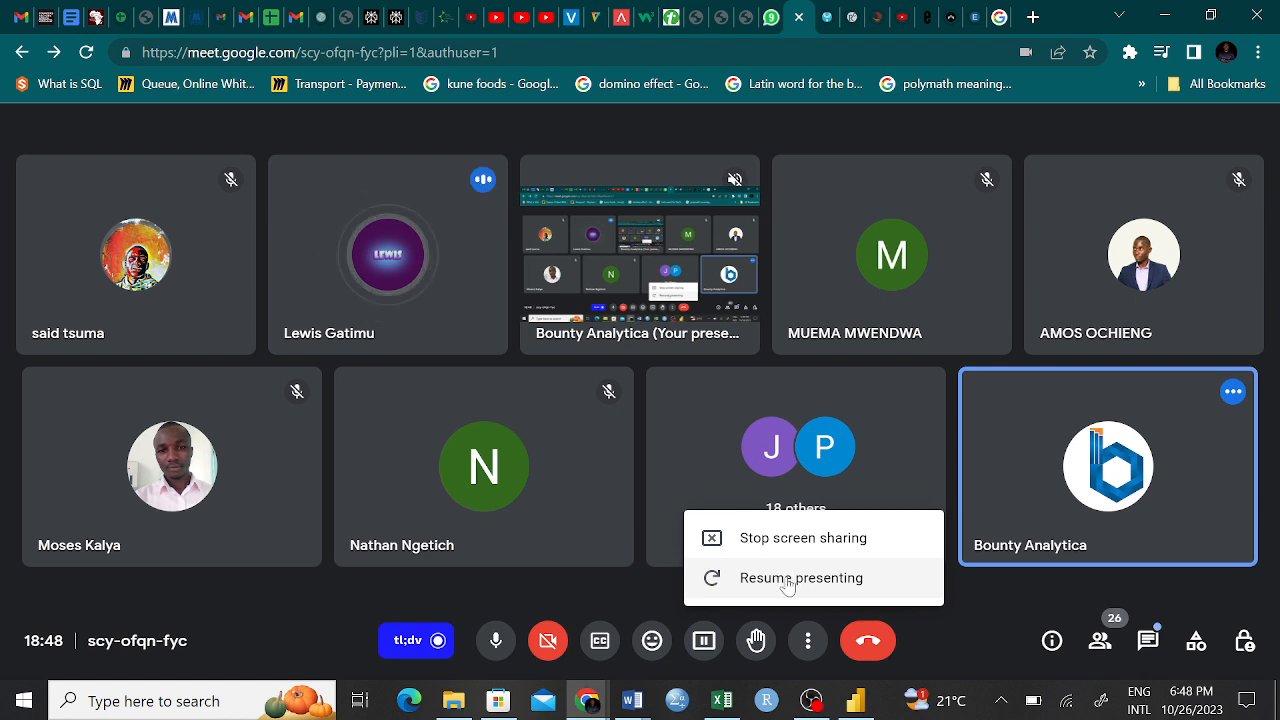
click(800, 577)
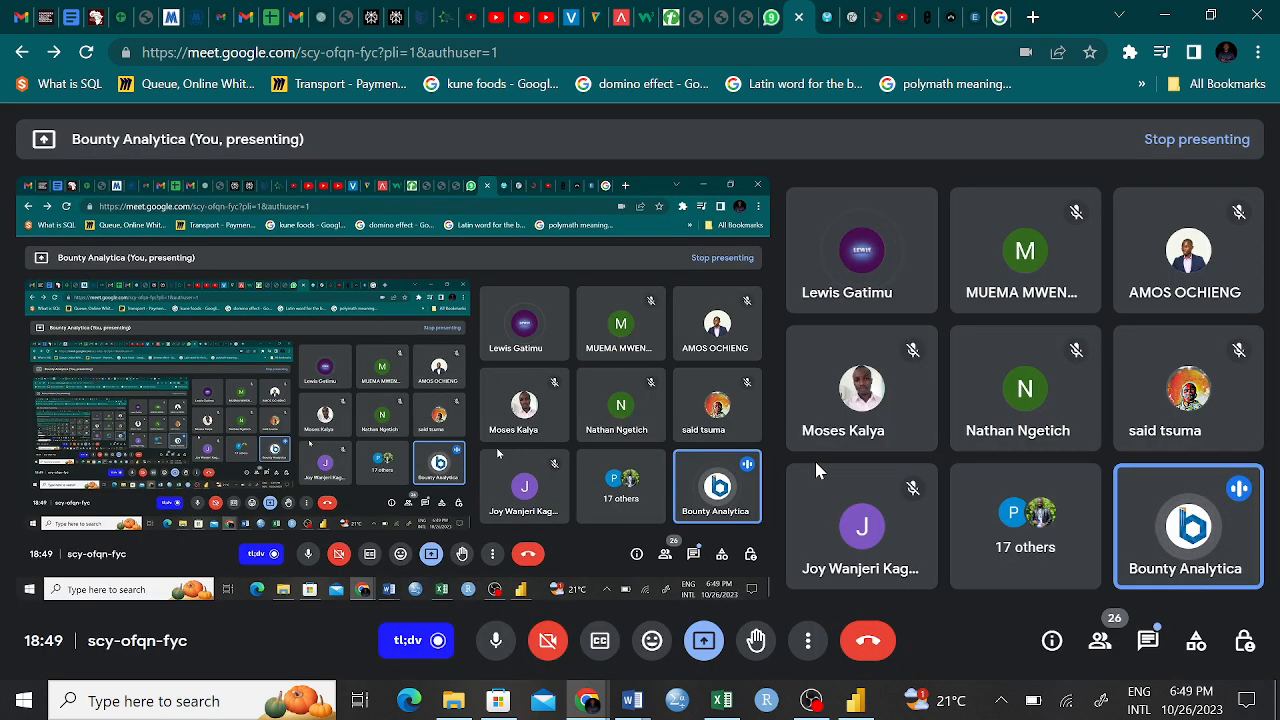
Step: Switch to Power BI Desktop and move the Customer and Measure 2 table down to horizontal 669, vertical 160
click(856, 703)
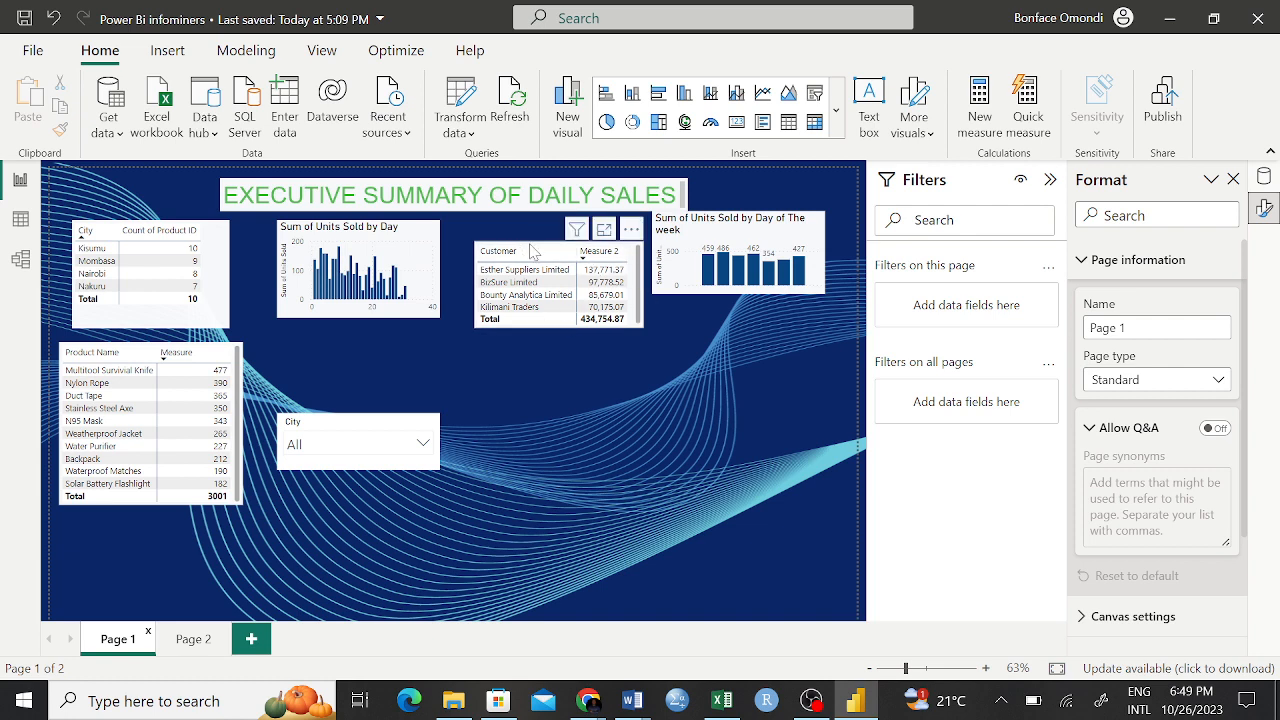
click(530, 282)
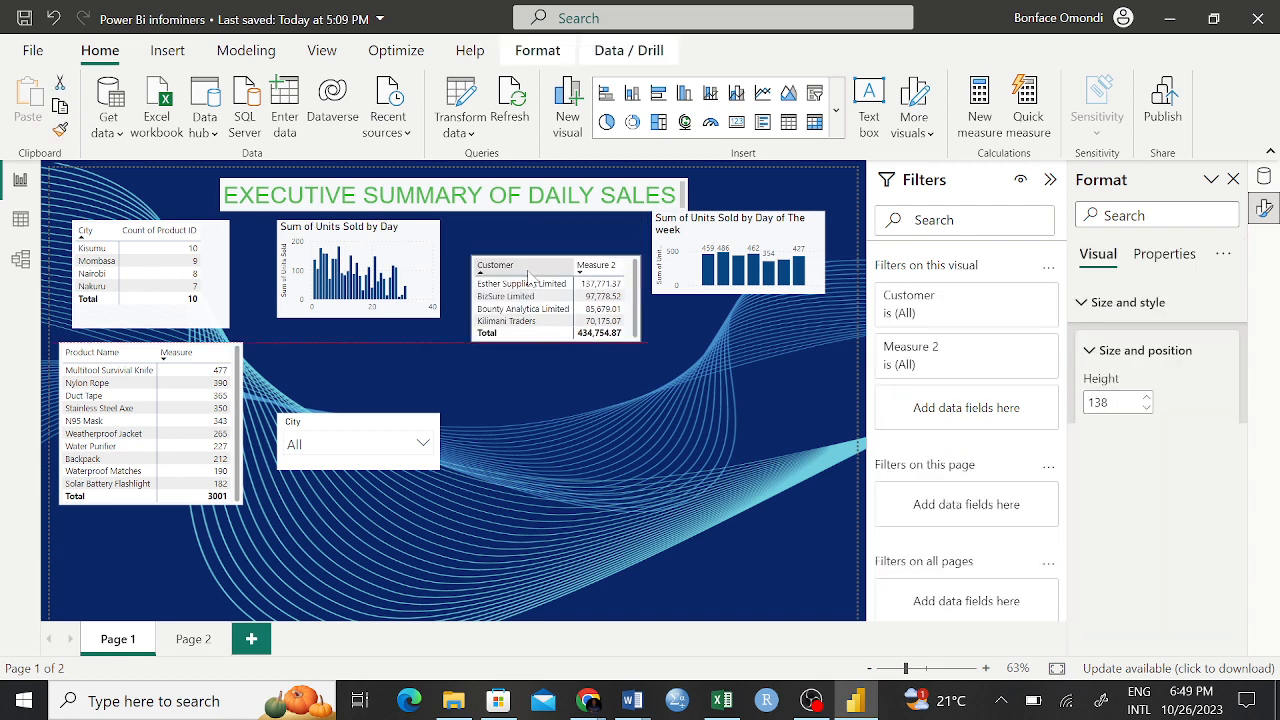
drag(620, 258, 617, 286)
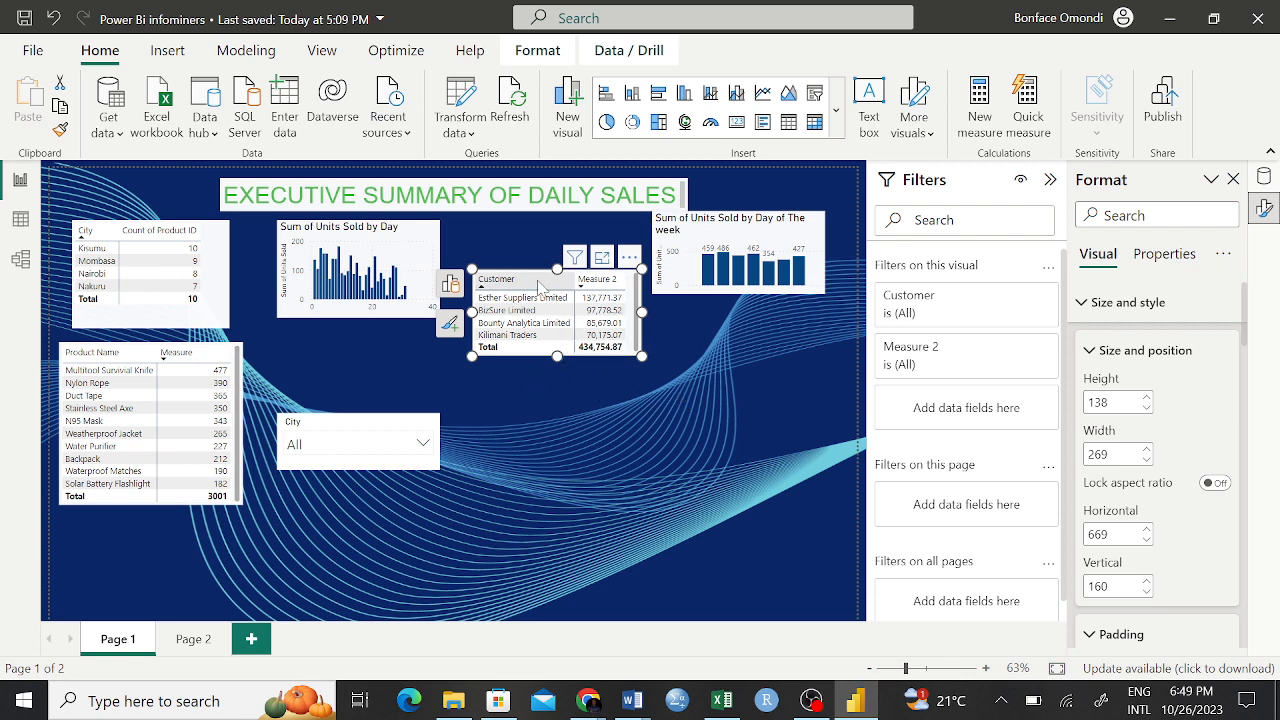
click(560, 418)
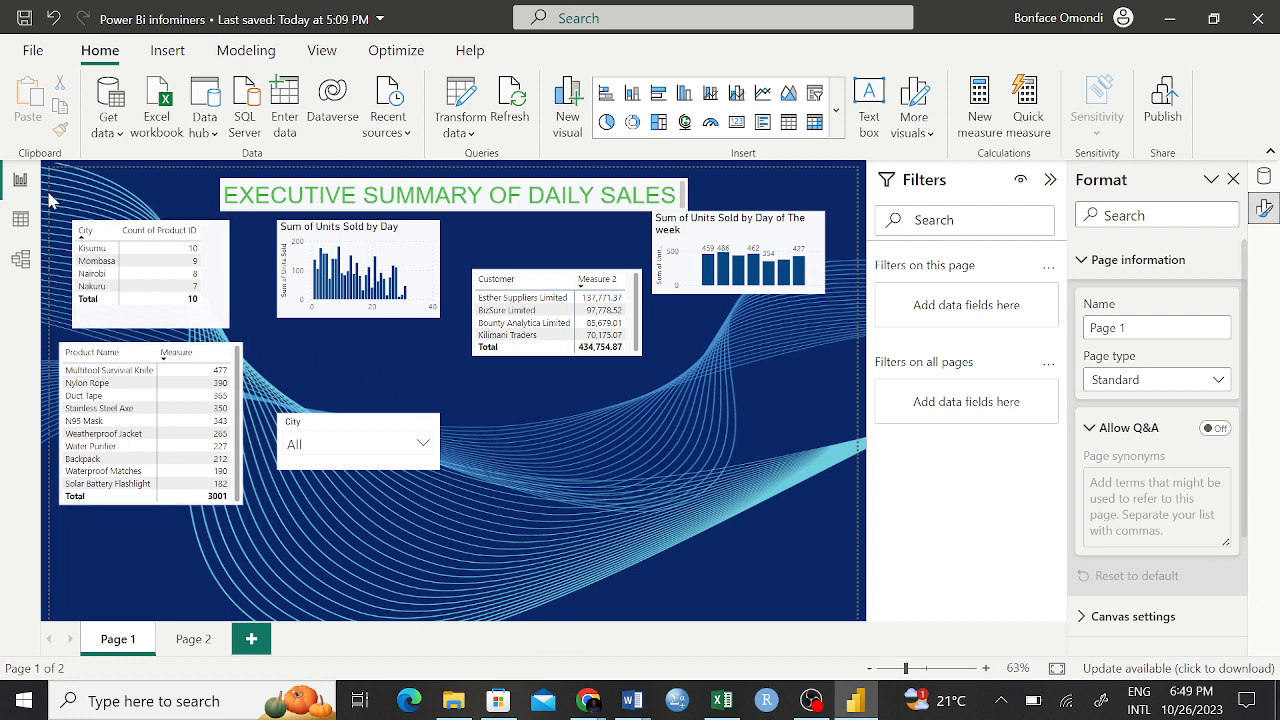
Step: Check the Profit_Correct column in the data table, and sort the report's Measure 2 table by Customer
click(24, 228)
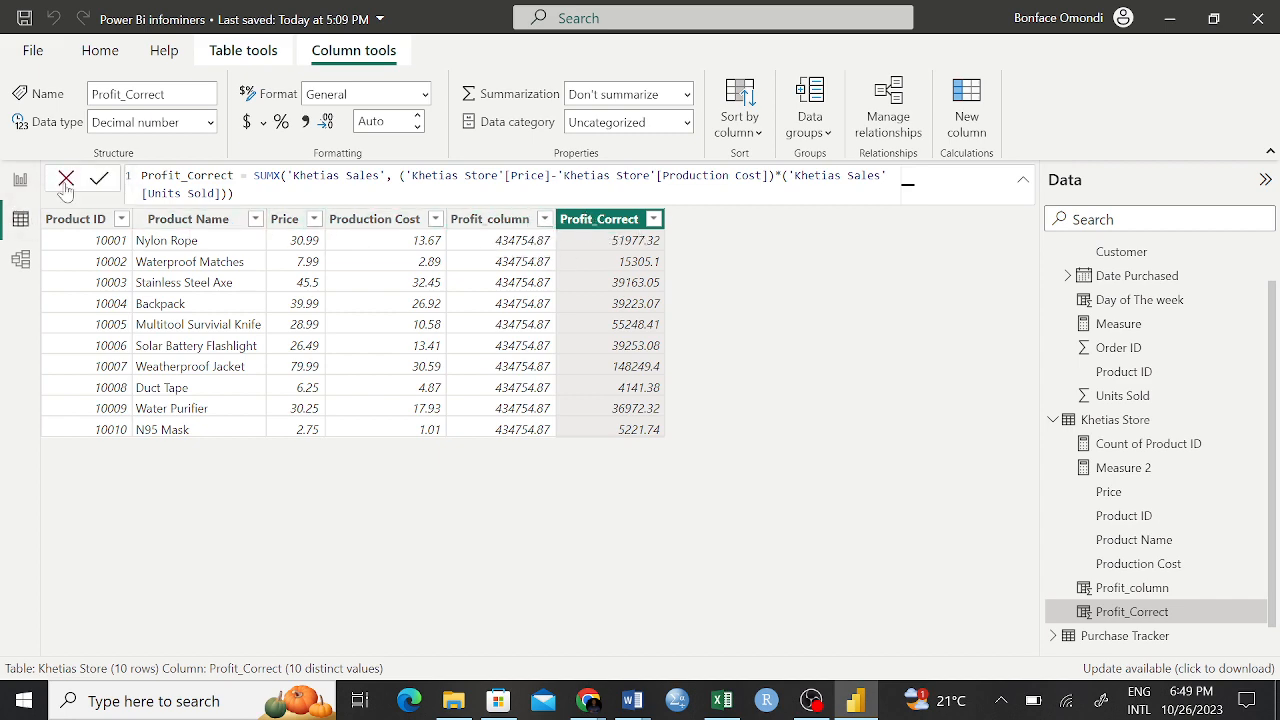
click(21, 181)
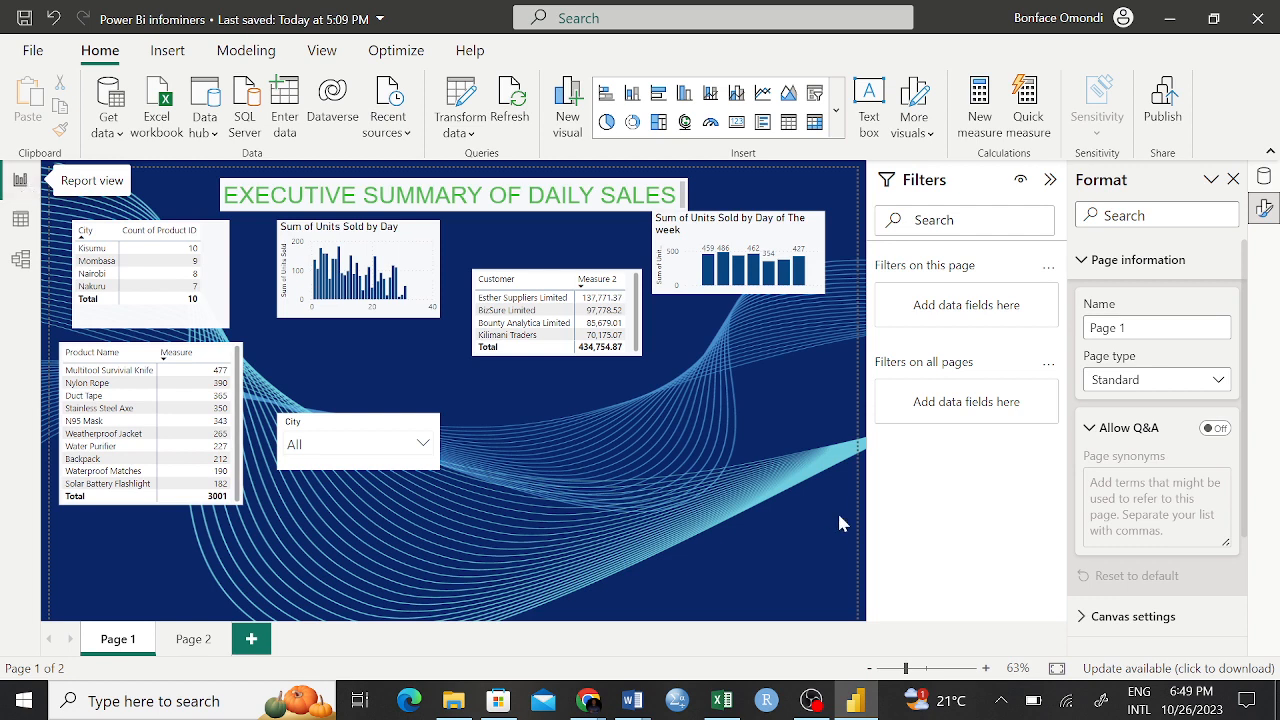
click(565, 280)
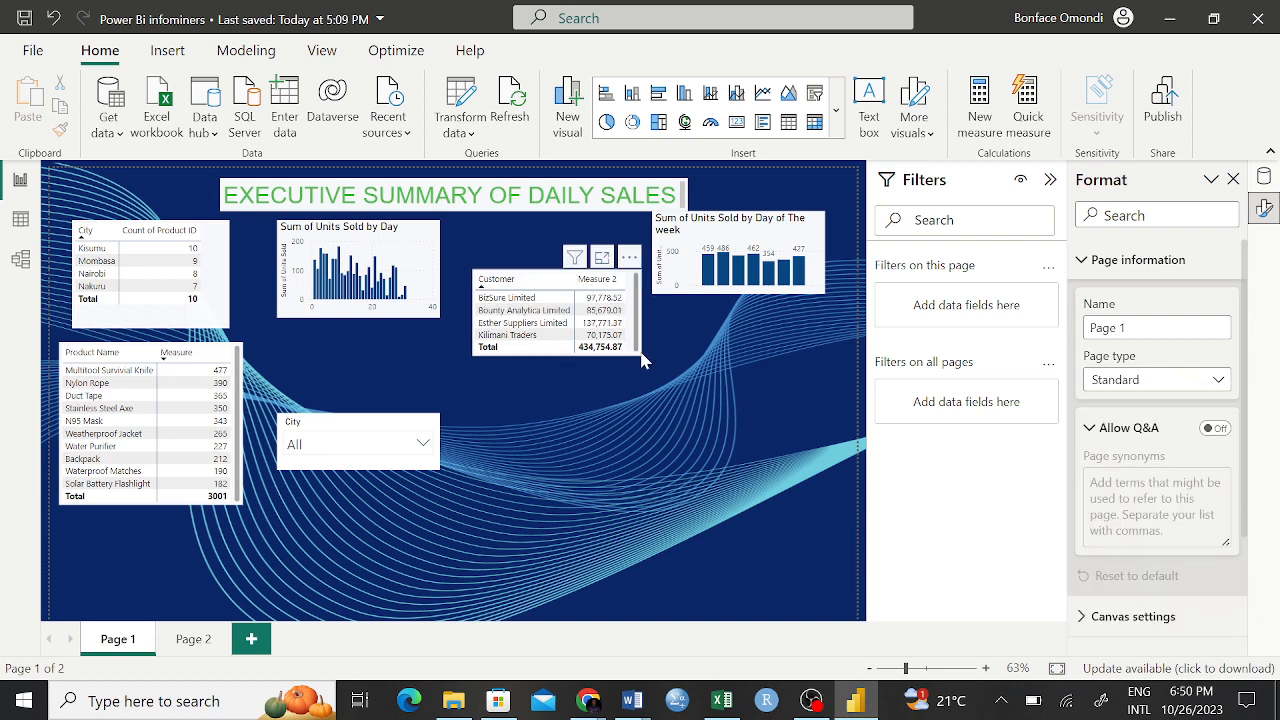
click(636, 352)
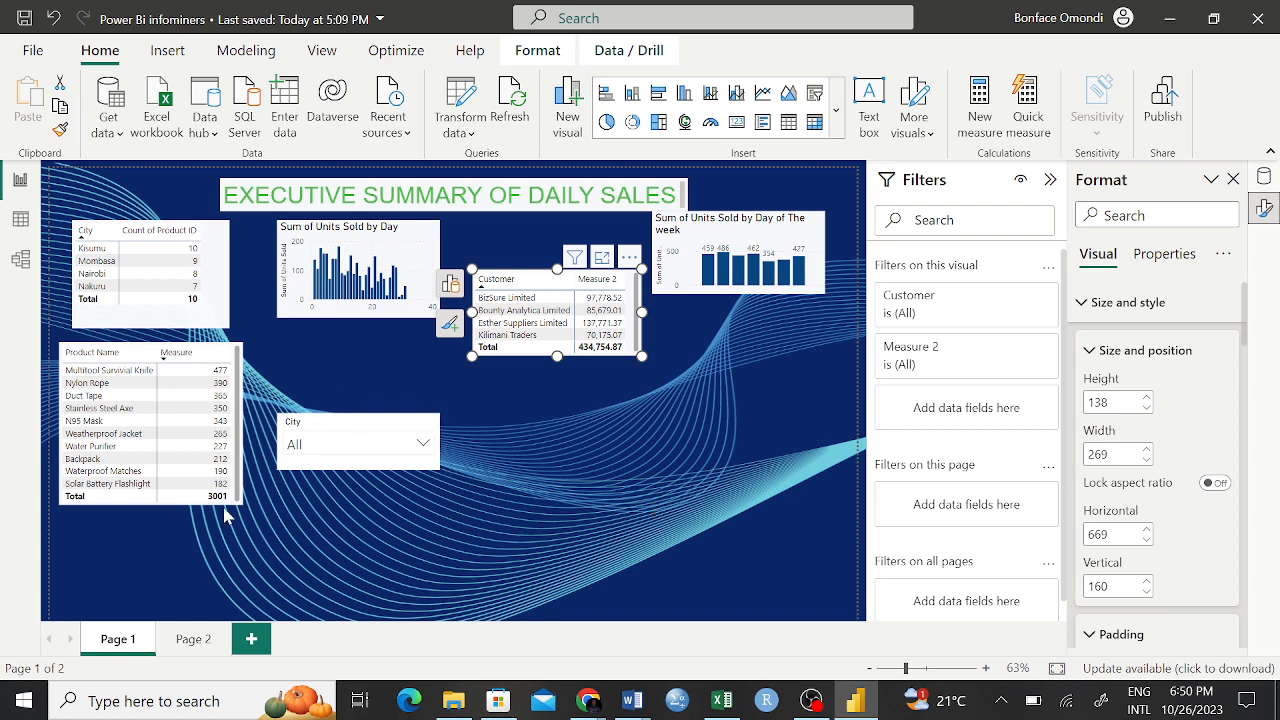
Step: Compare the report page with the data table view and display the Khetias Sales table's data
click(21, 221)
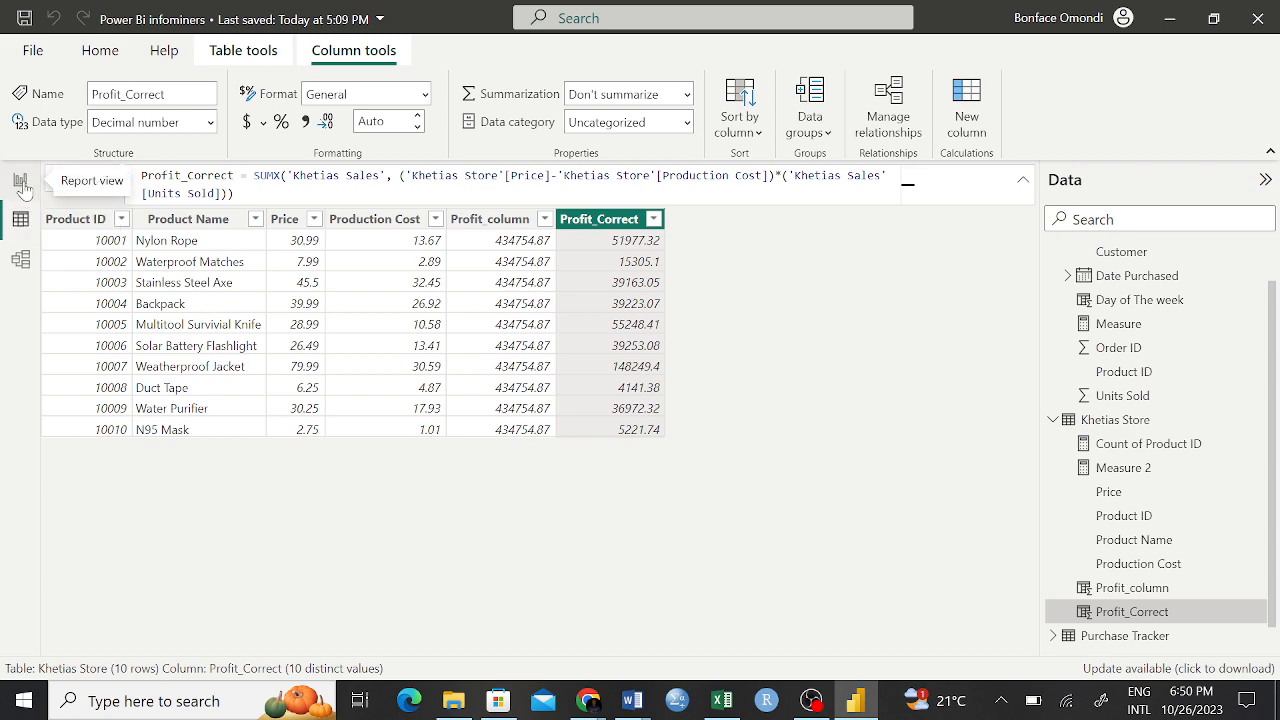
click(21, 181)
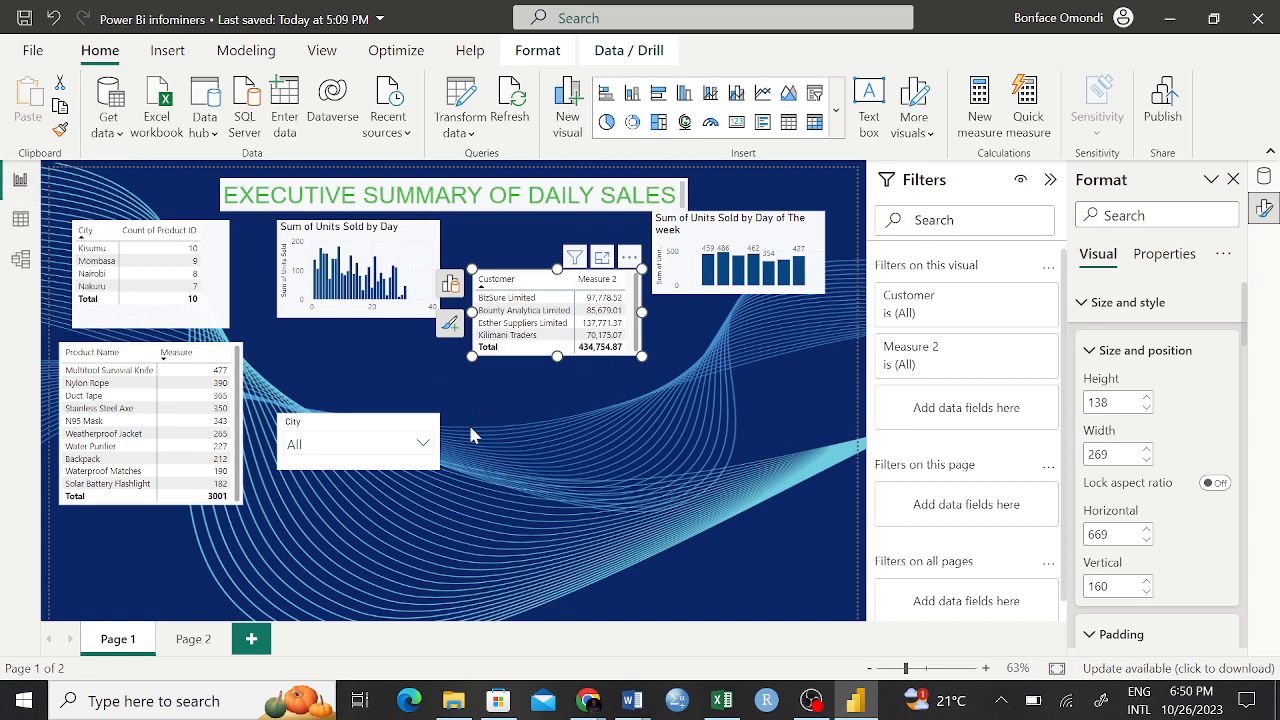
click(21, 219)
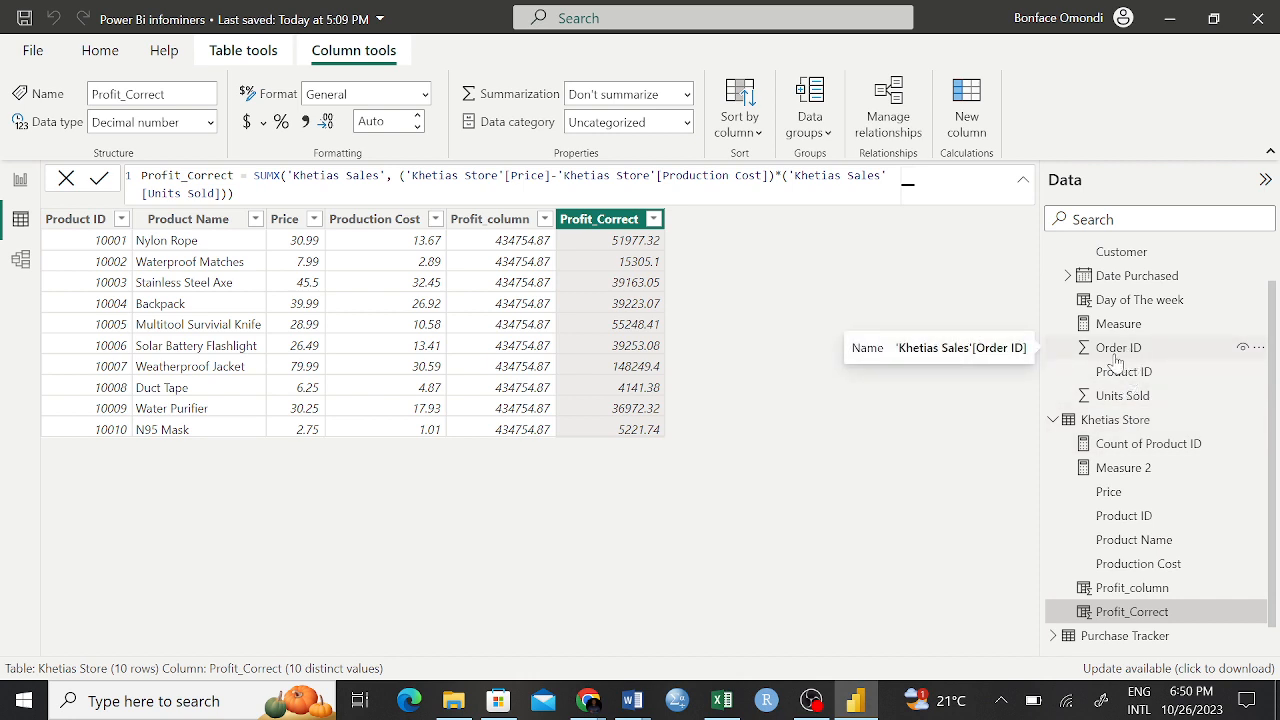
scroll(1100, 366, up, 1)
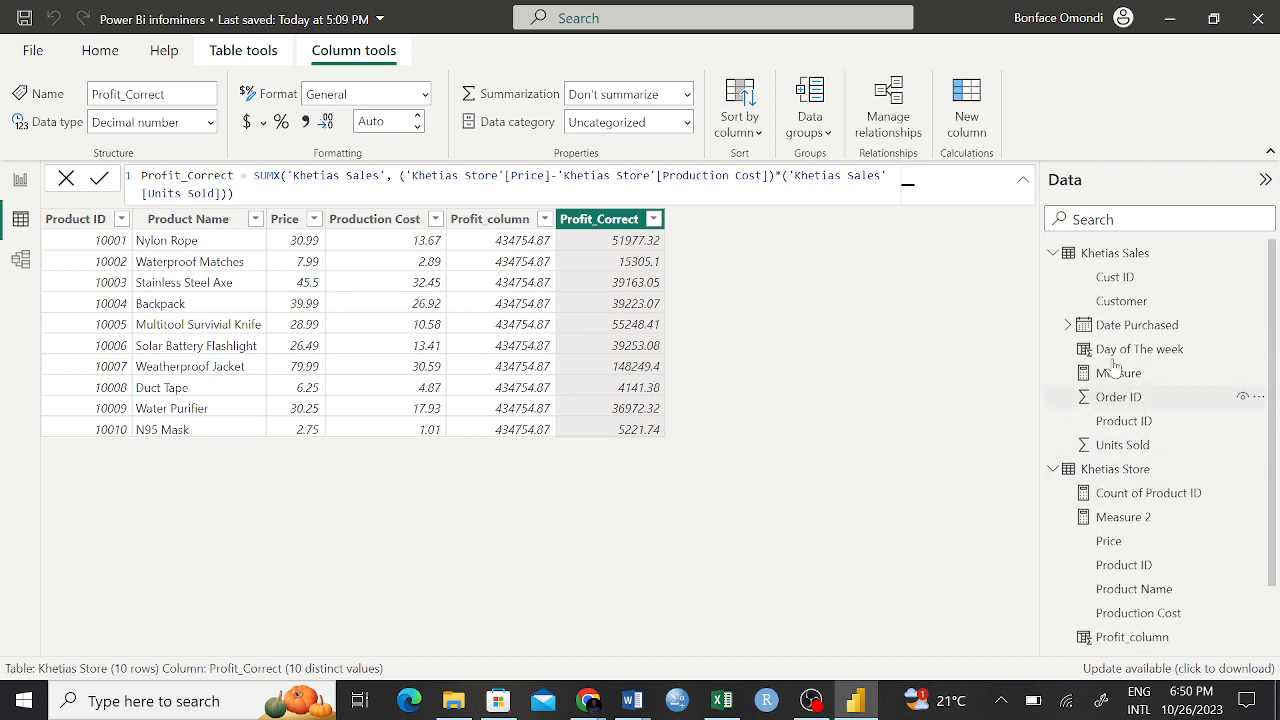
click(1108, 254)
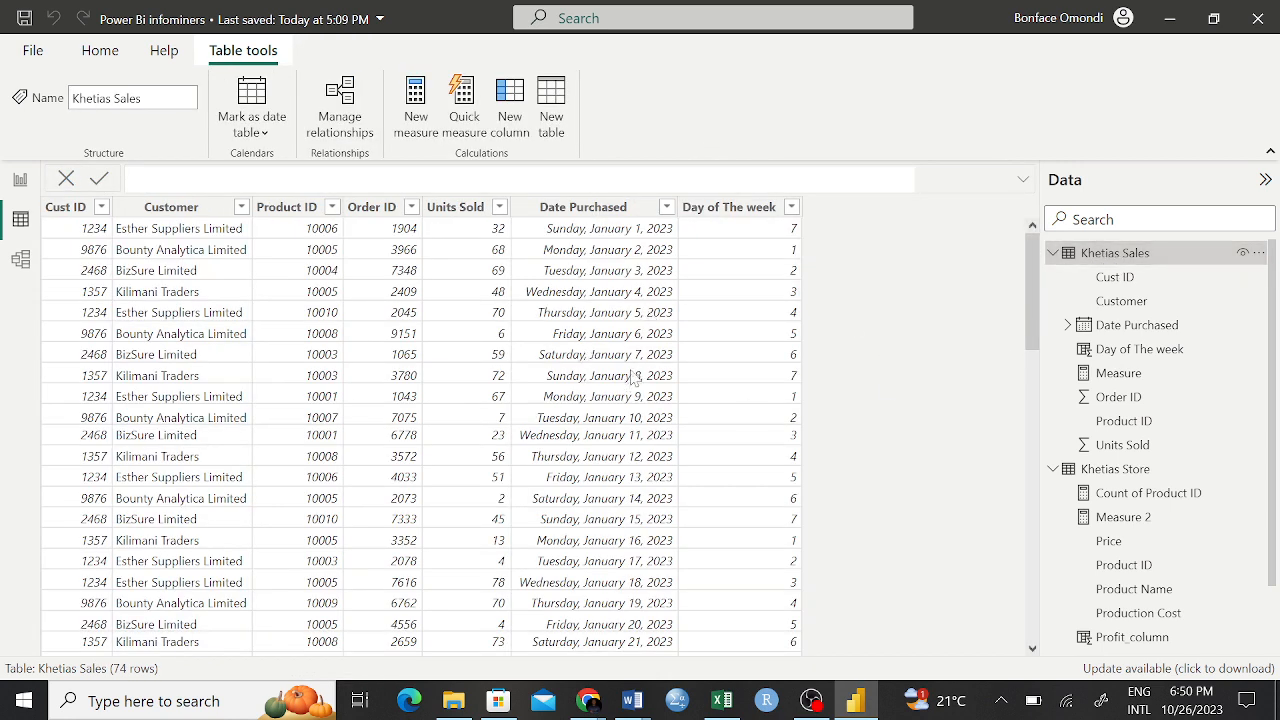
right_click(1097, 258)
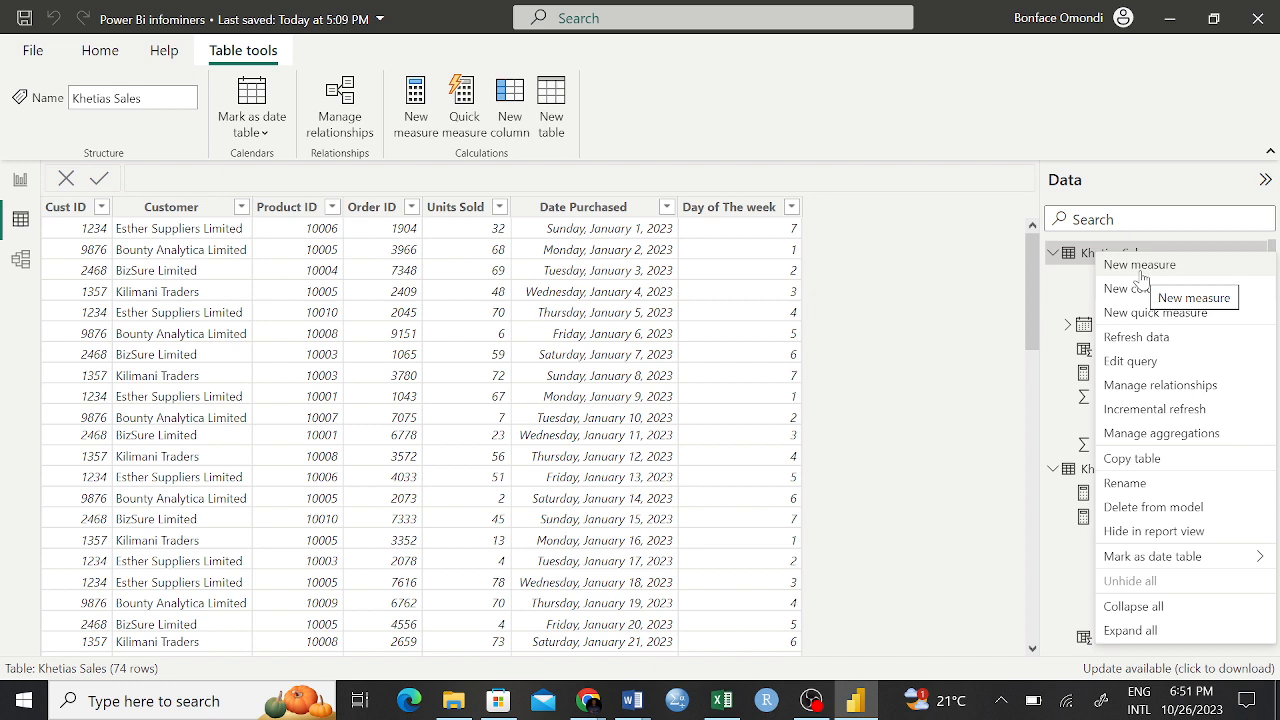
click(948, 251)
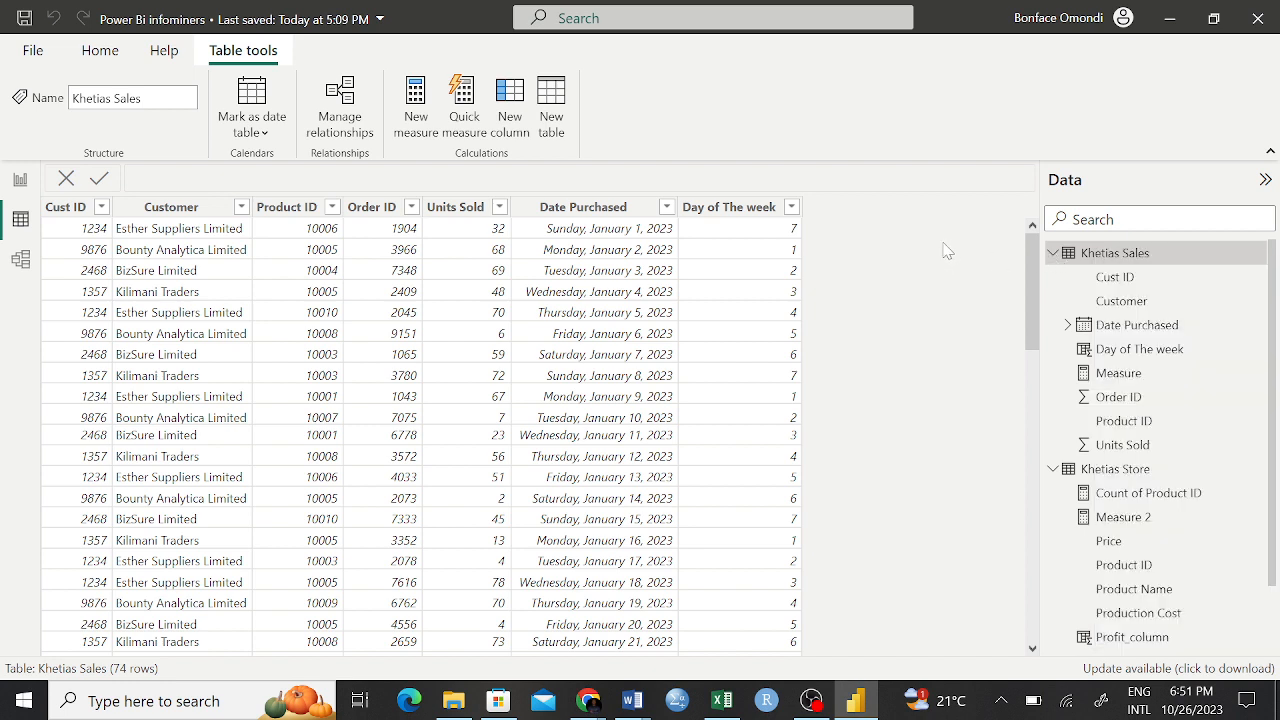
right_click(1147, 262)
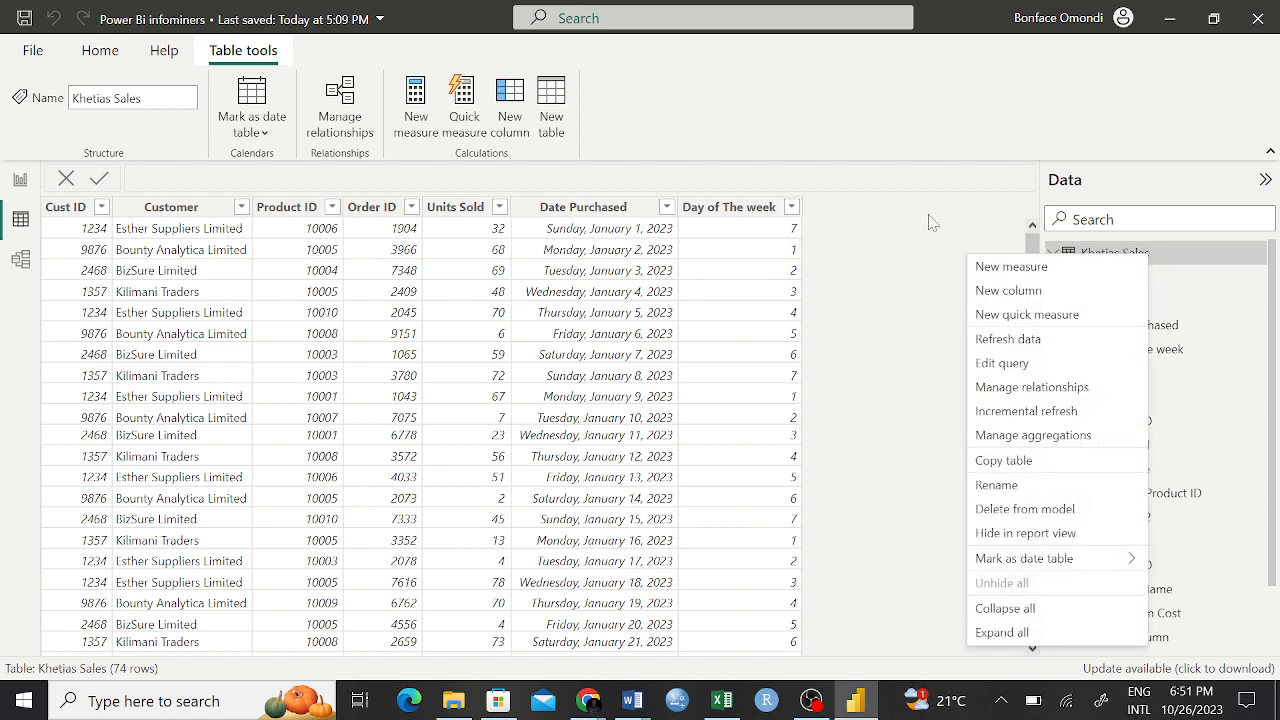
click(930, 221)
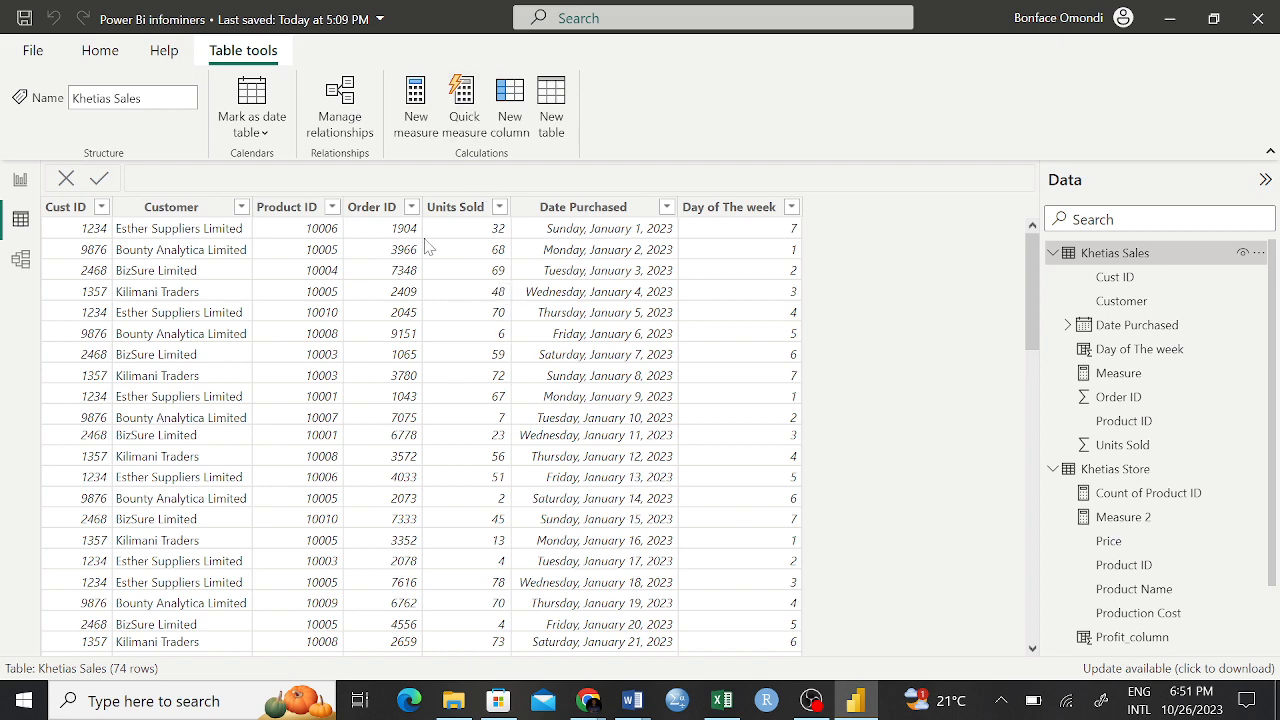
Step: Add a new calculated column to the Khetias Sales table and name it Sale_Rank in its formula
right_click(1105, 259)
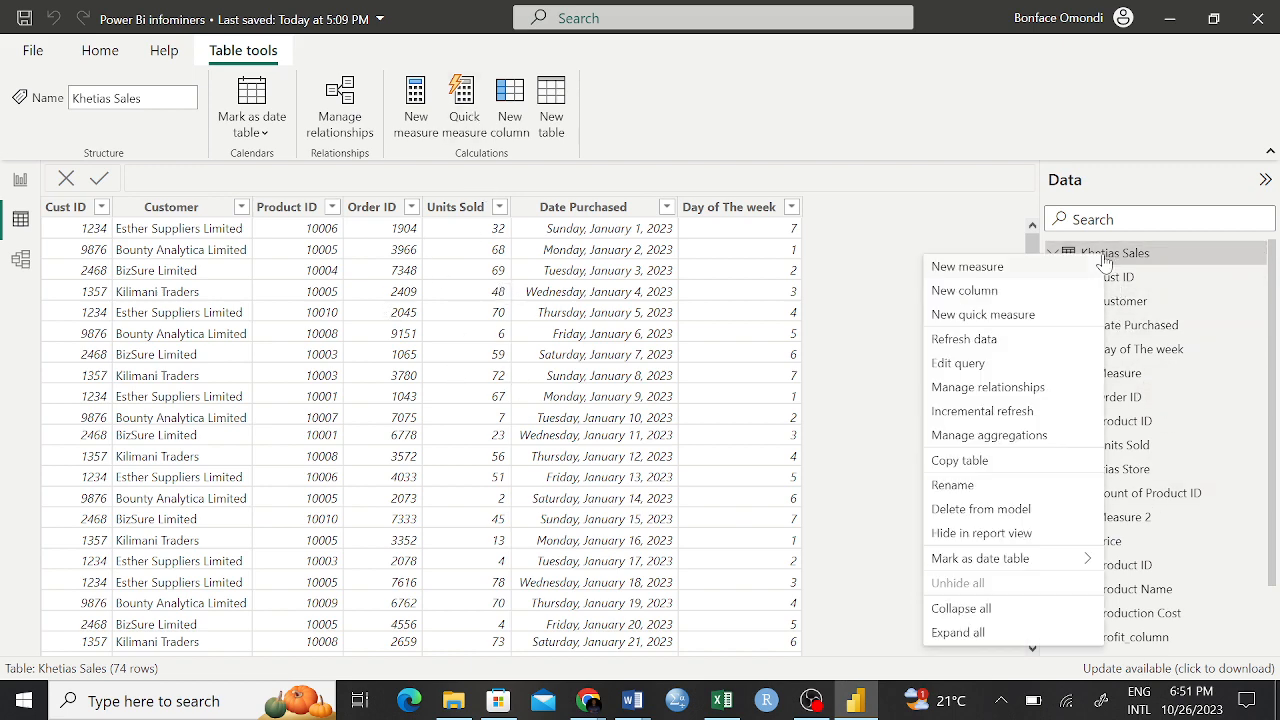
click(985, 292)
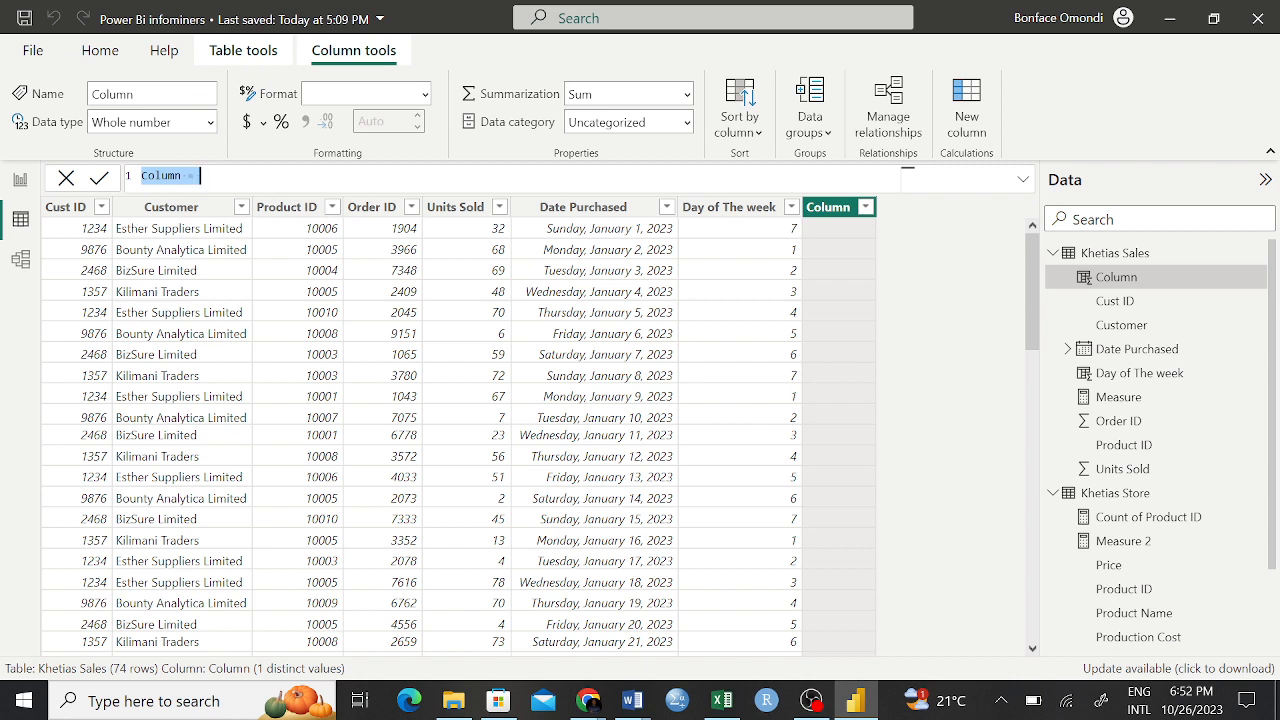
click(906, 177)
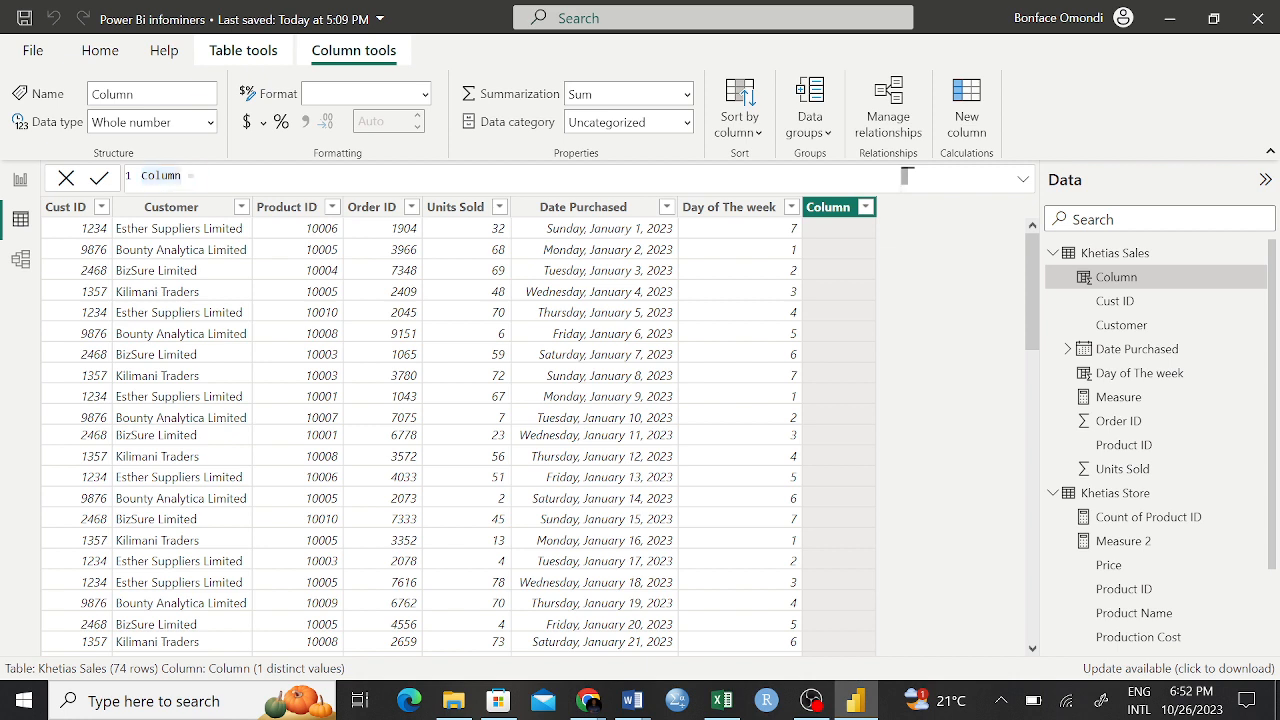
key(BackSpace)
key(BackSpace)
key(BackSpace)
key(BackSpace)
key(BackSpace)
key(BackSpace)
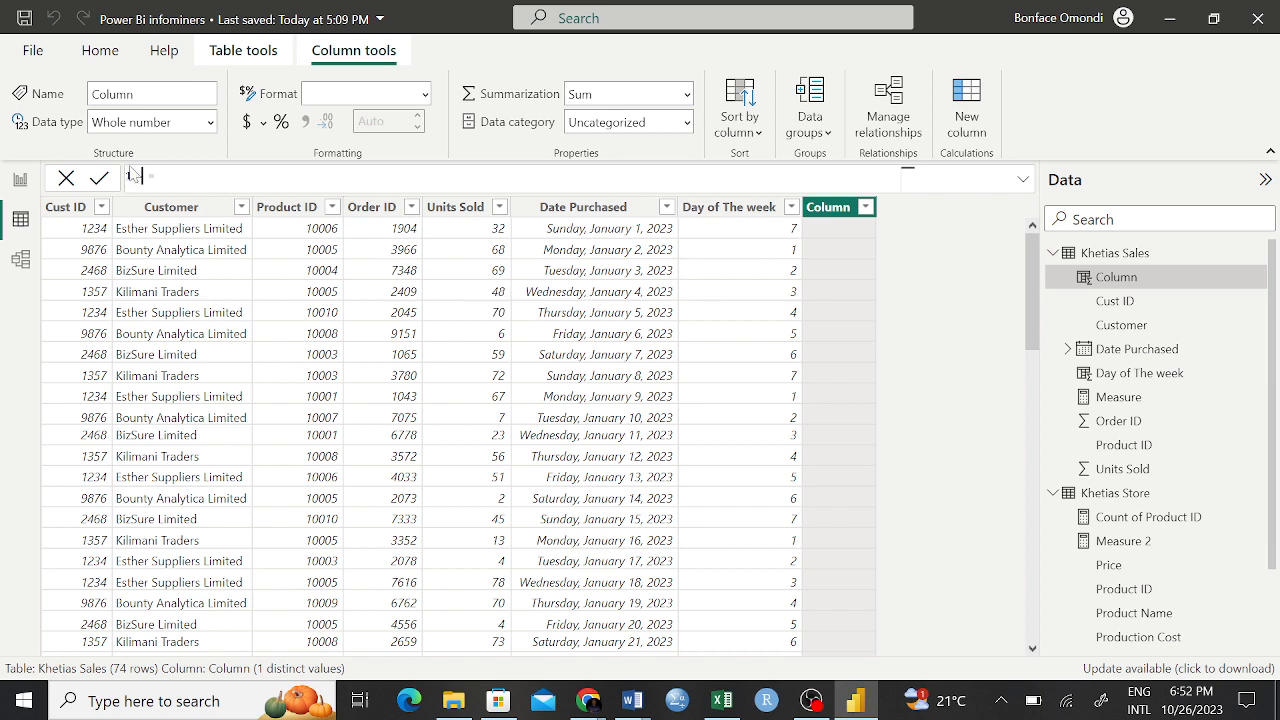
text(C)
key(BackSpace)
text(Sale)
text(_Rn)
key(BackSpace)
text(ank =)
Step: Begin the Sale_Rank formula with an IF function that tests whether 'Khetias Sales'[Units Sold] is greater than 35
text(if)
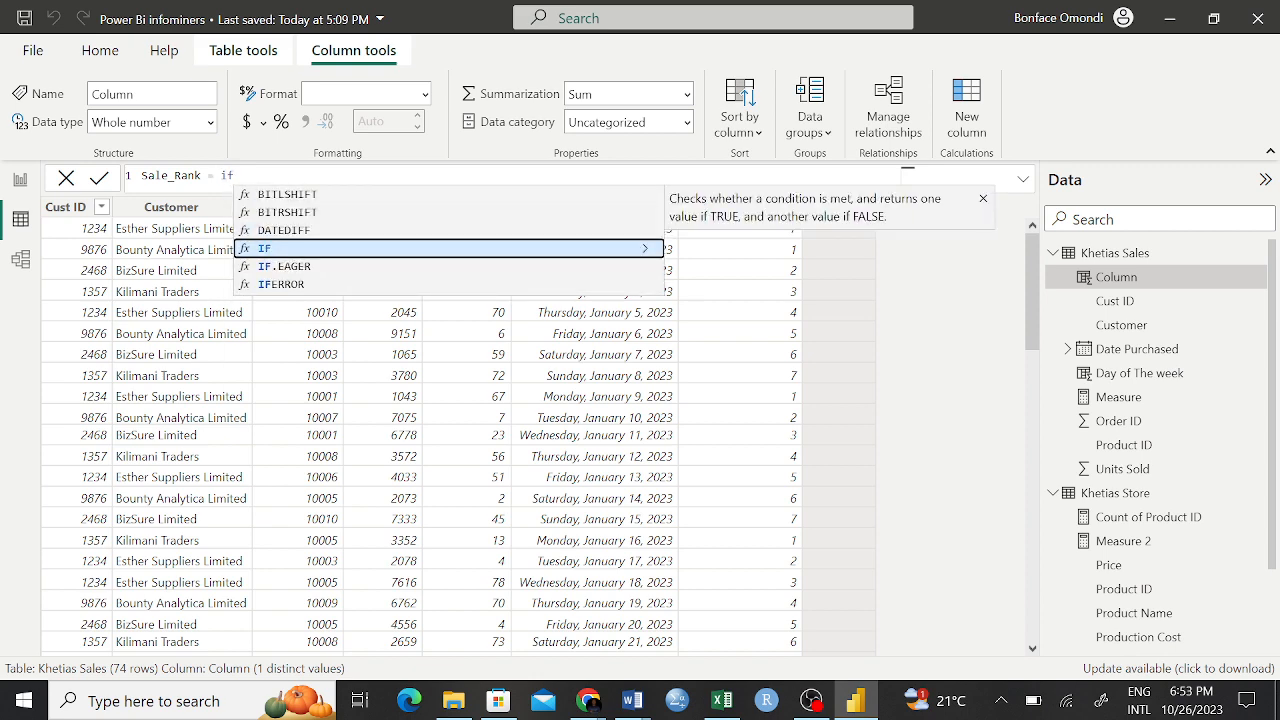
key(Tab)
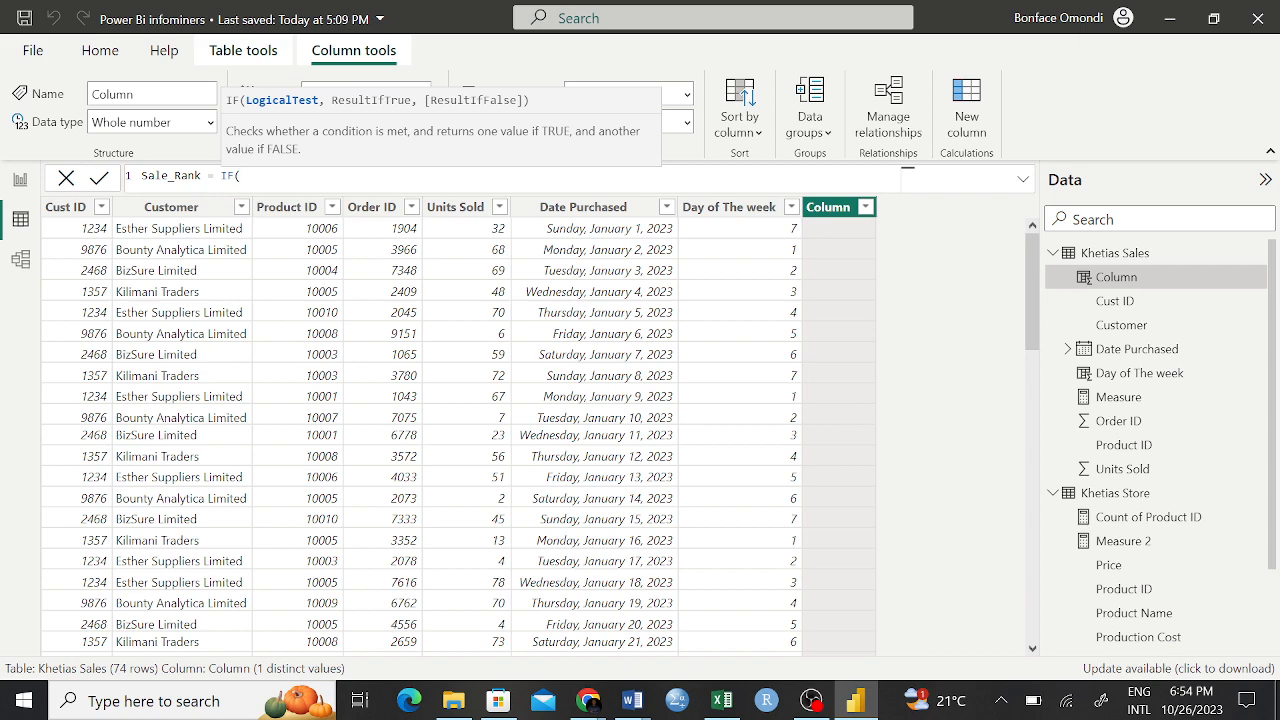
scroll(1195, 432, down, 2)
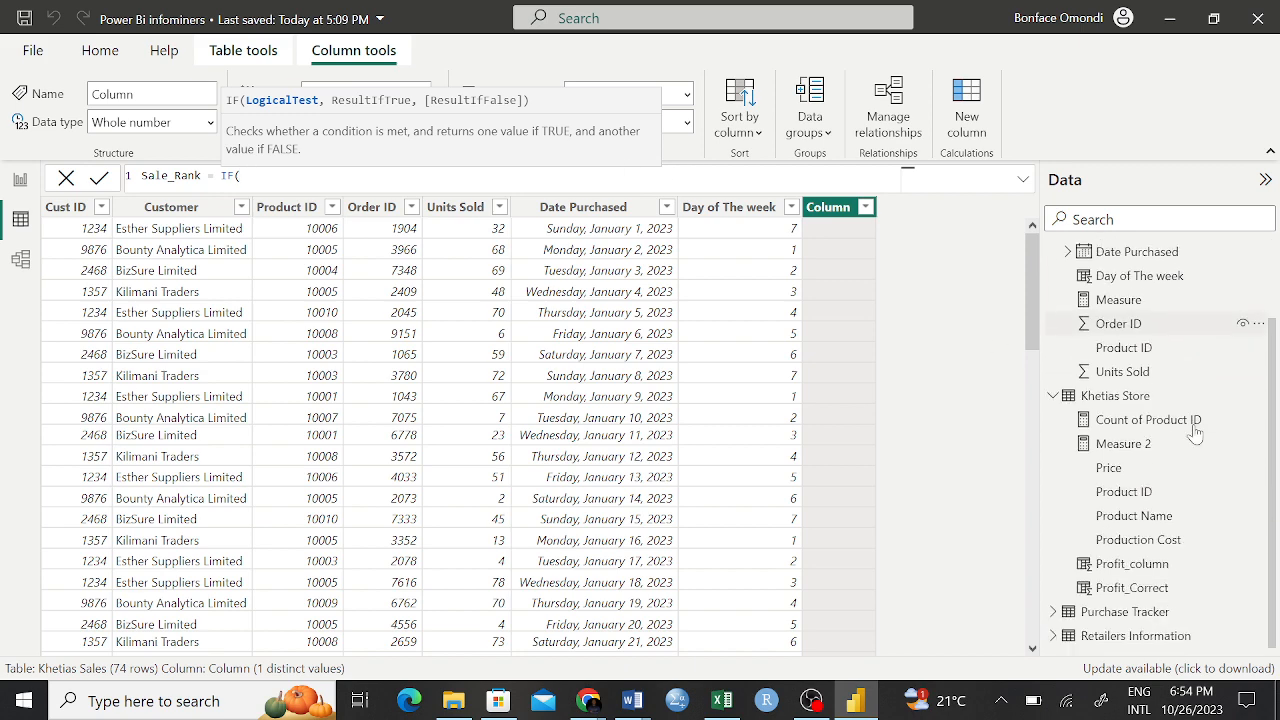
scroll(1195, 432, up, 2)
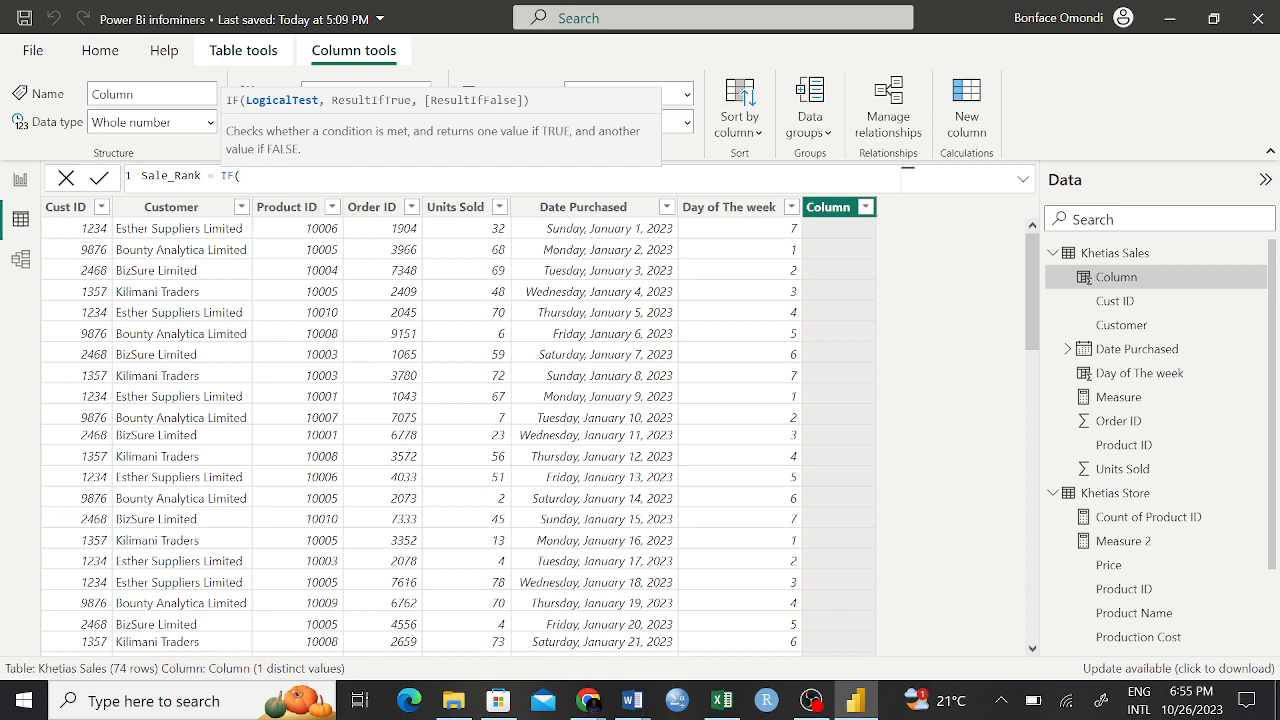
text(uni)
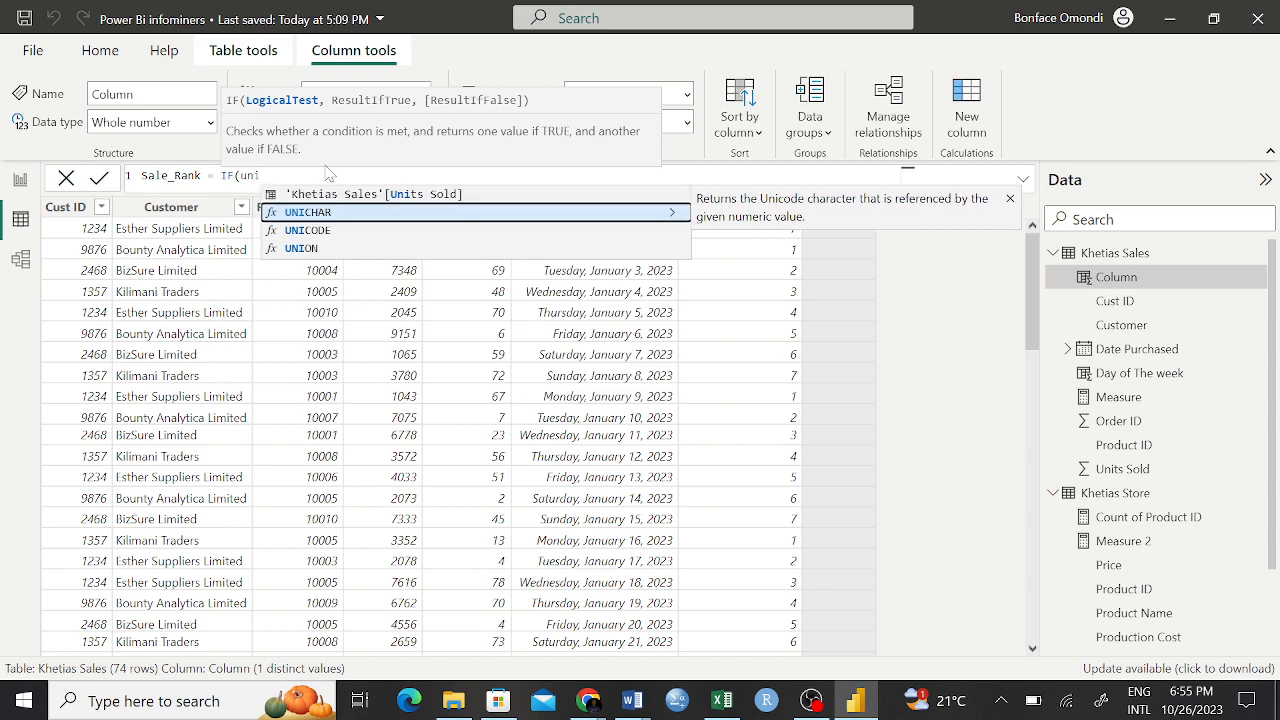
key(Up)
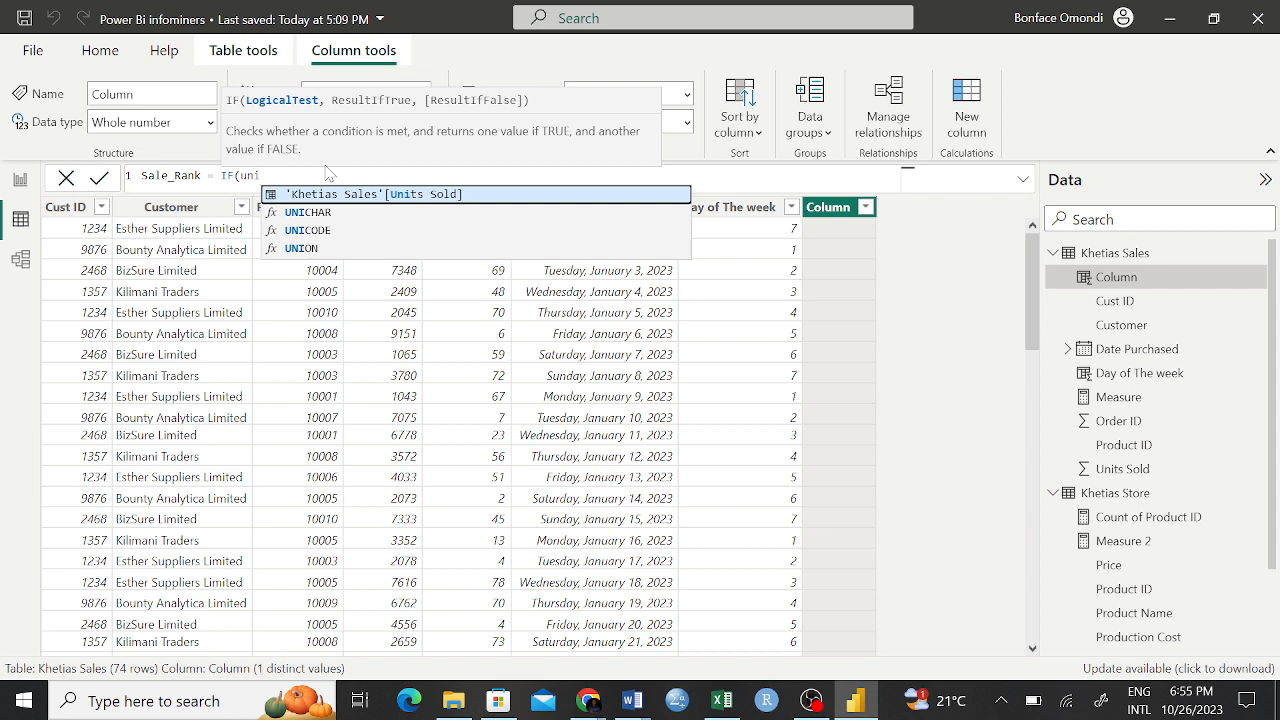
key(Tab)
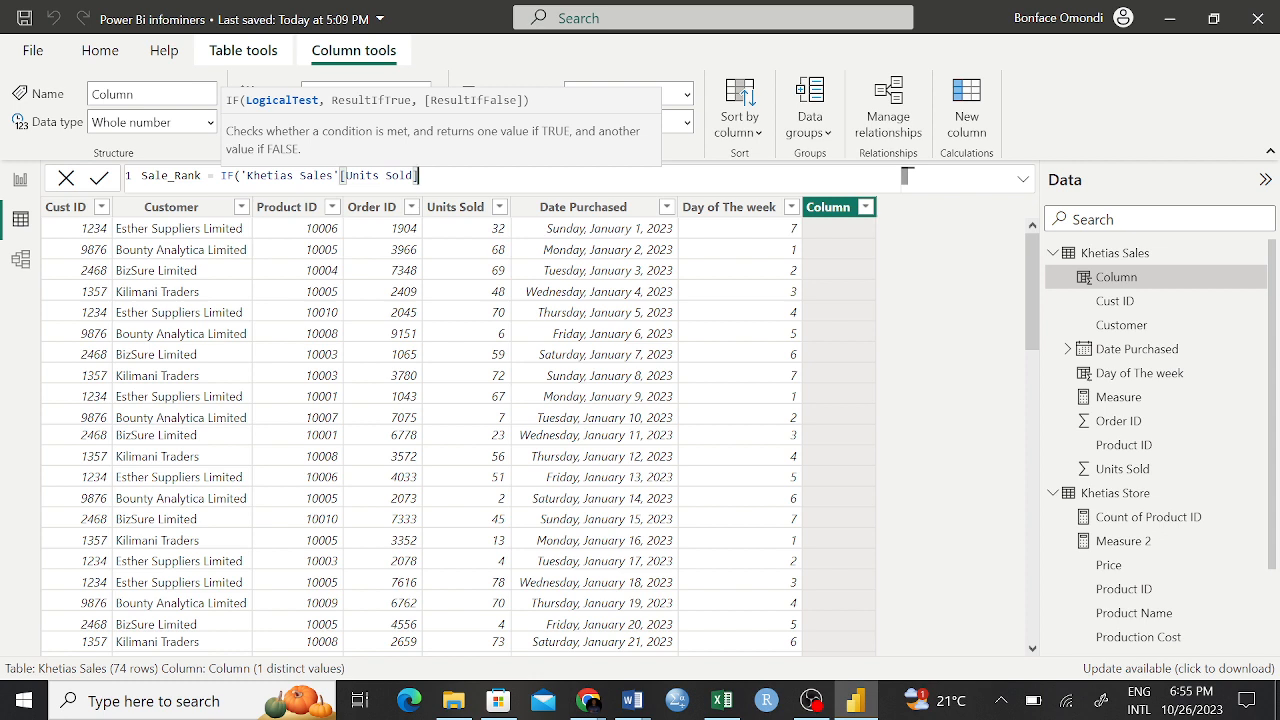
text(>35,)
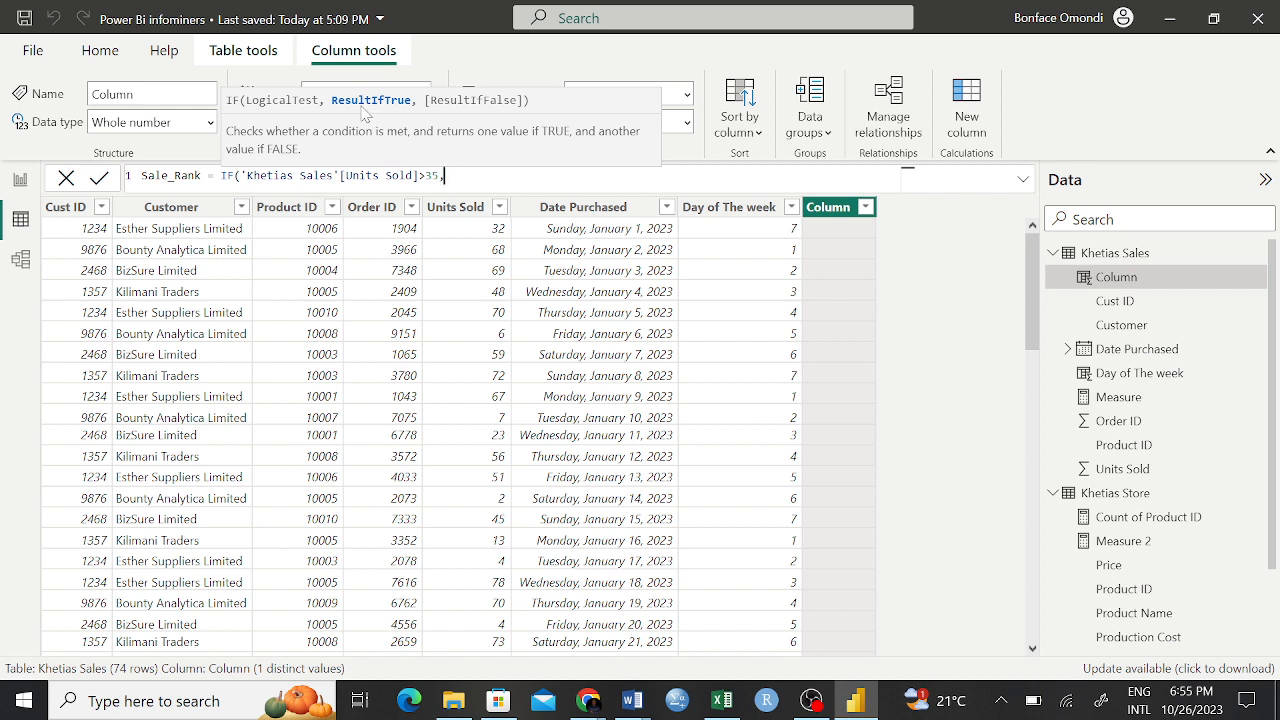
Step: Enter "Pass" as the IF function's result when the Units Sold test is true
text( "")
key(Left)
text(Pass)
key(Right)
text(,)
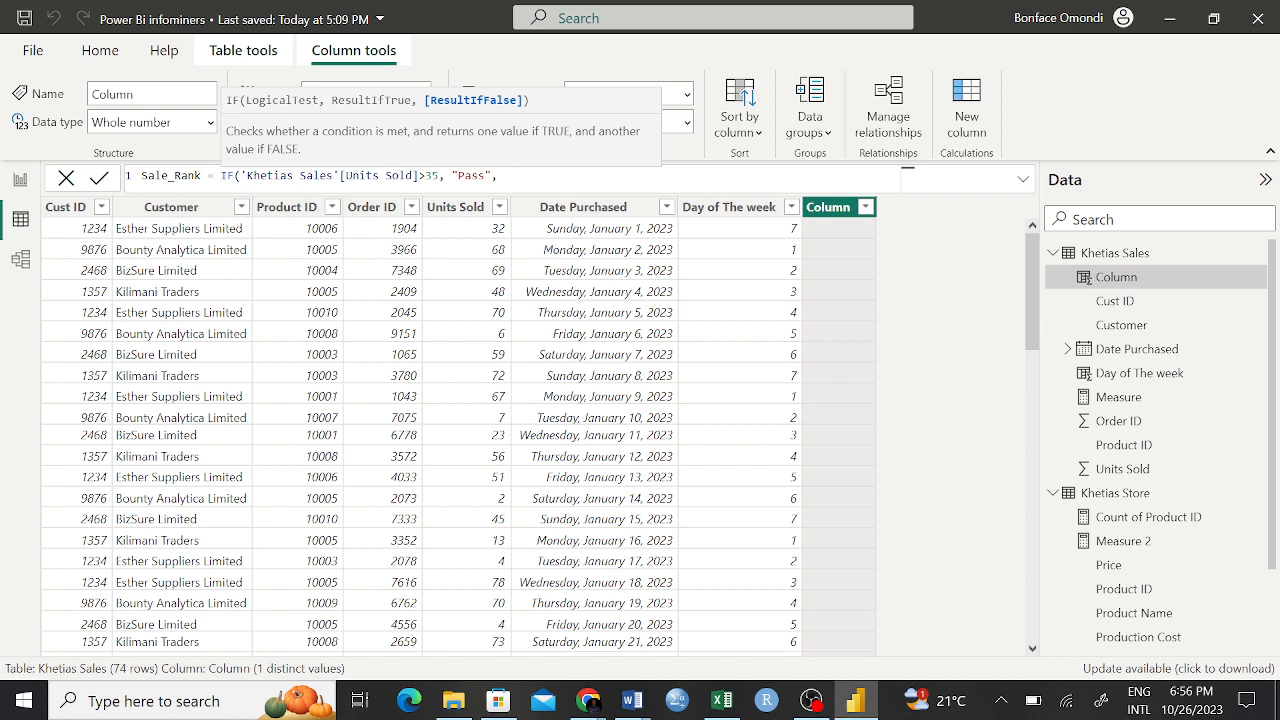
click(425, 175)
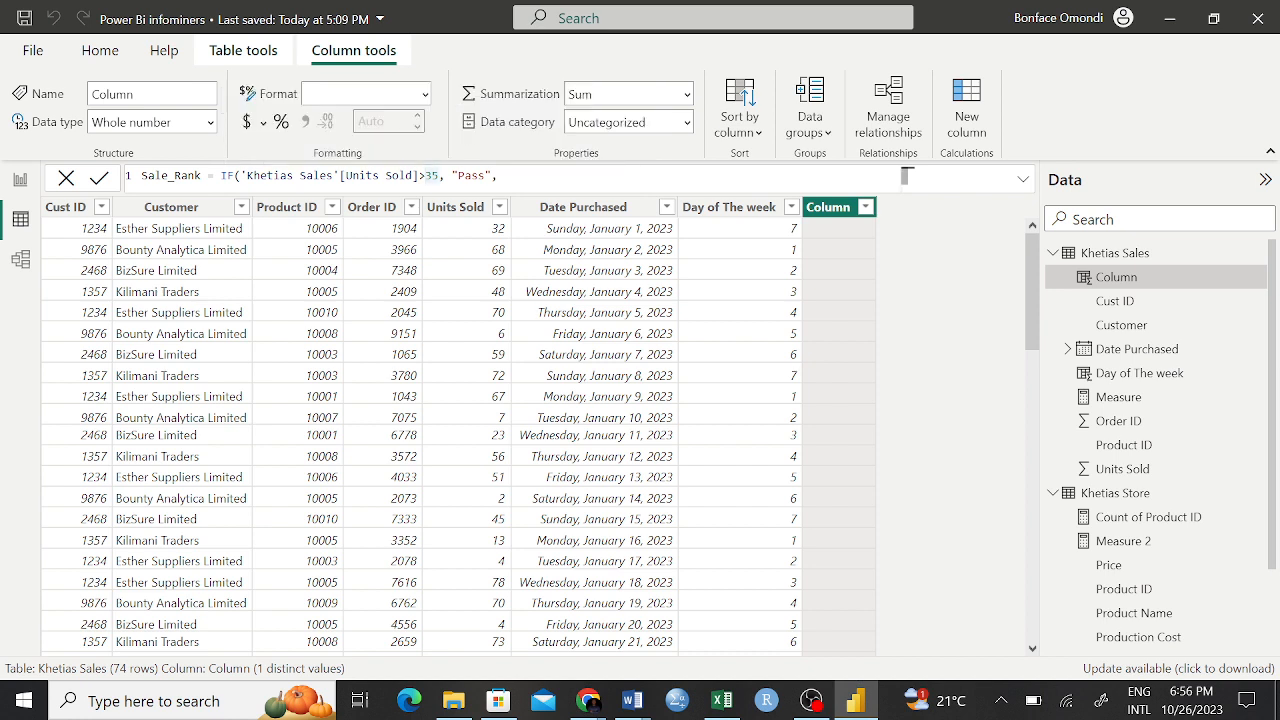
text(=)
click(478, 176)
key(End)
click(432, 176)
key(BackSpace)
Step: Enter "Fail" as the result when the test is false, close the IF function and commit the Sale_Rank formula
key(End)
text("")
key(Left)
text(Fail)
key(Right)
text())
key(Return)
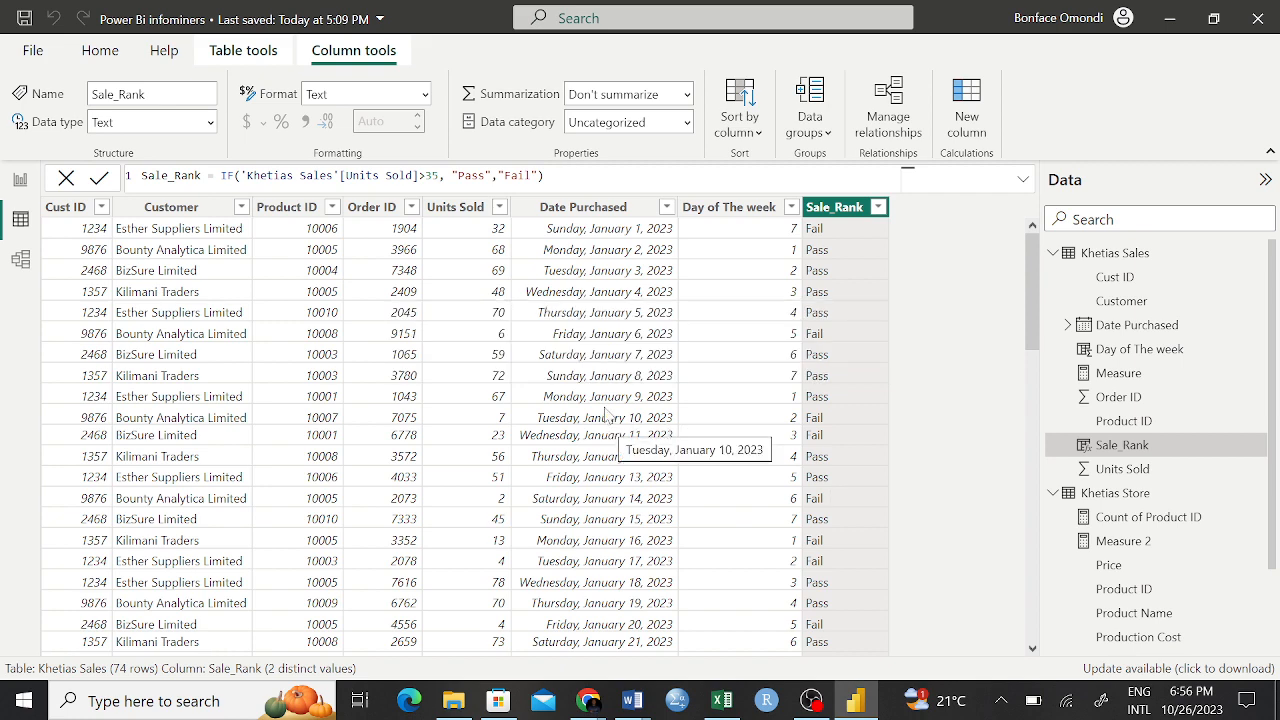
Step: Change the calculated column's name in its formula from Sale_Rank to Order_Size
scroll(630, 457, down, 3)
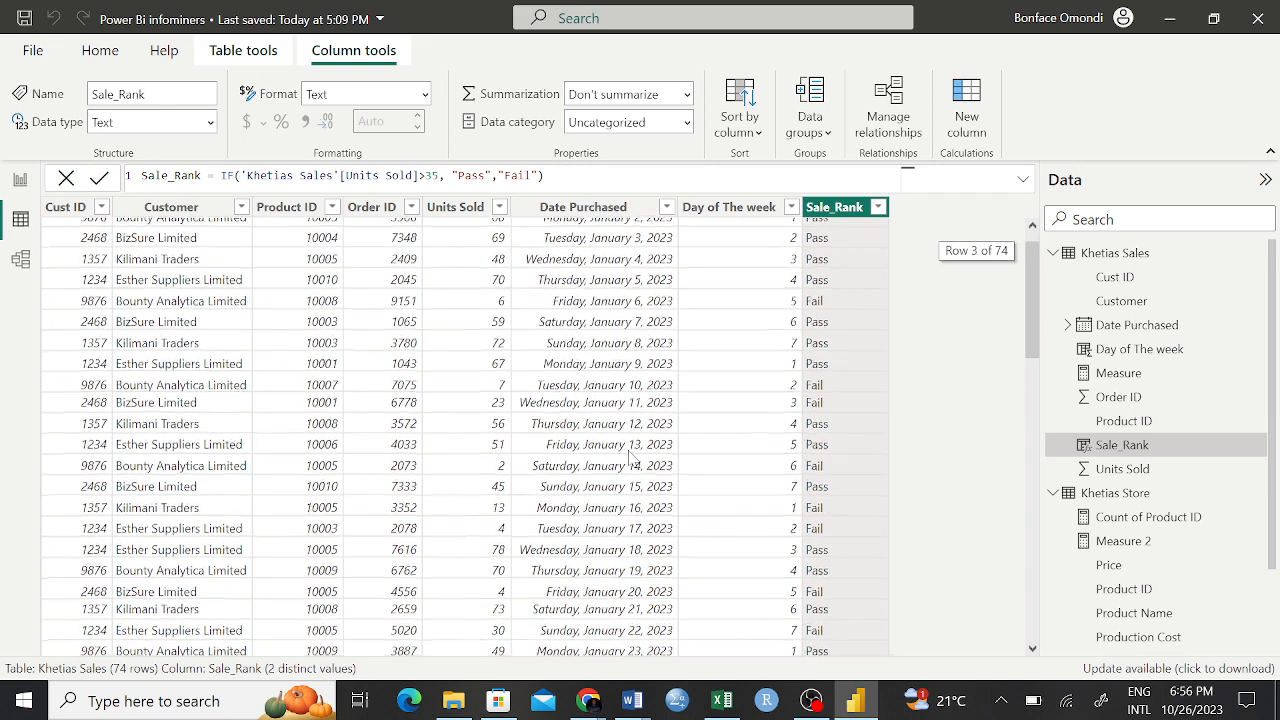
scroll(630, 457, down, 4)
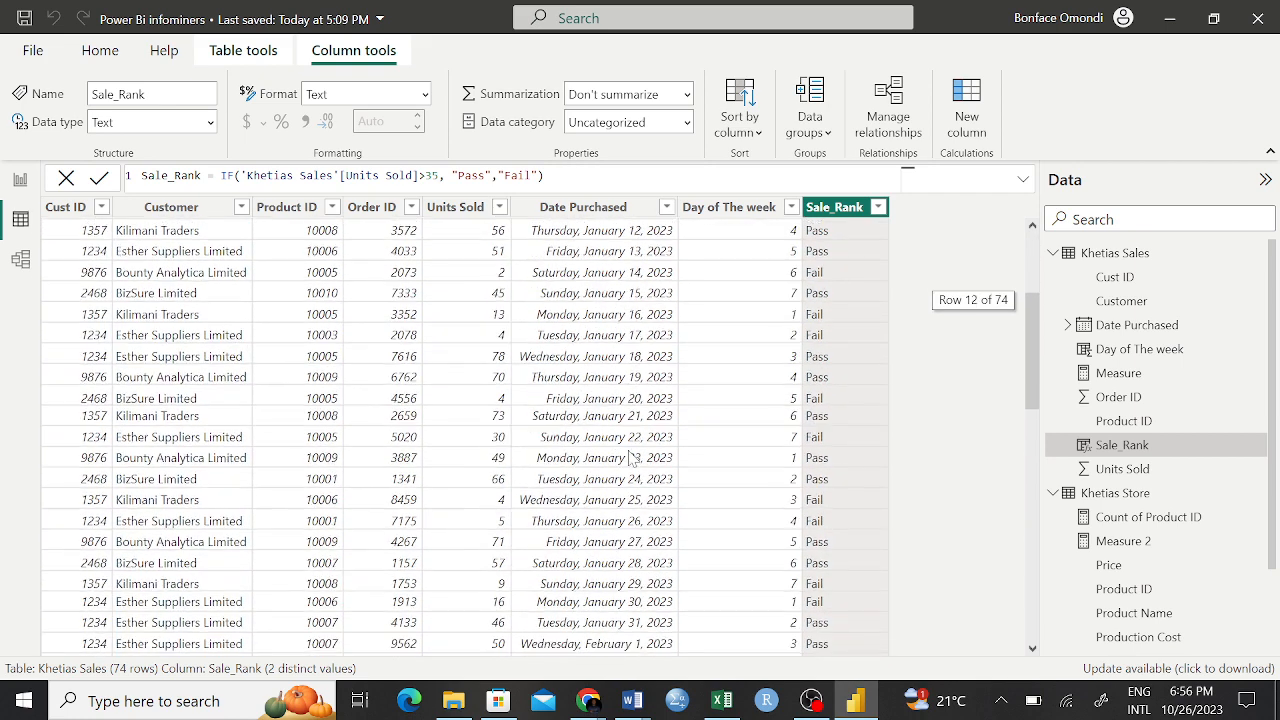
scroll(630, 457, down, 5)
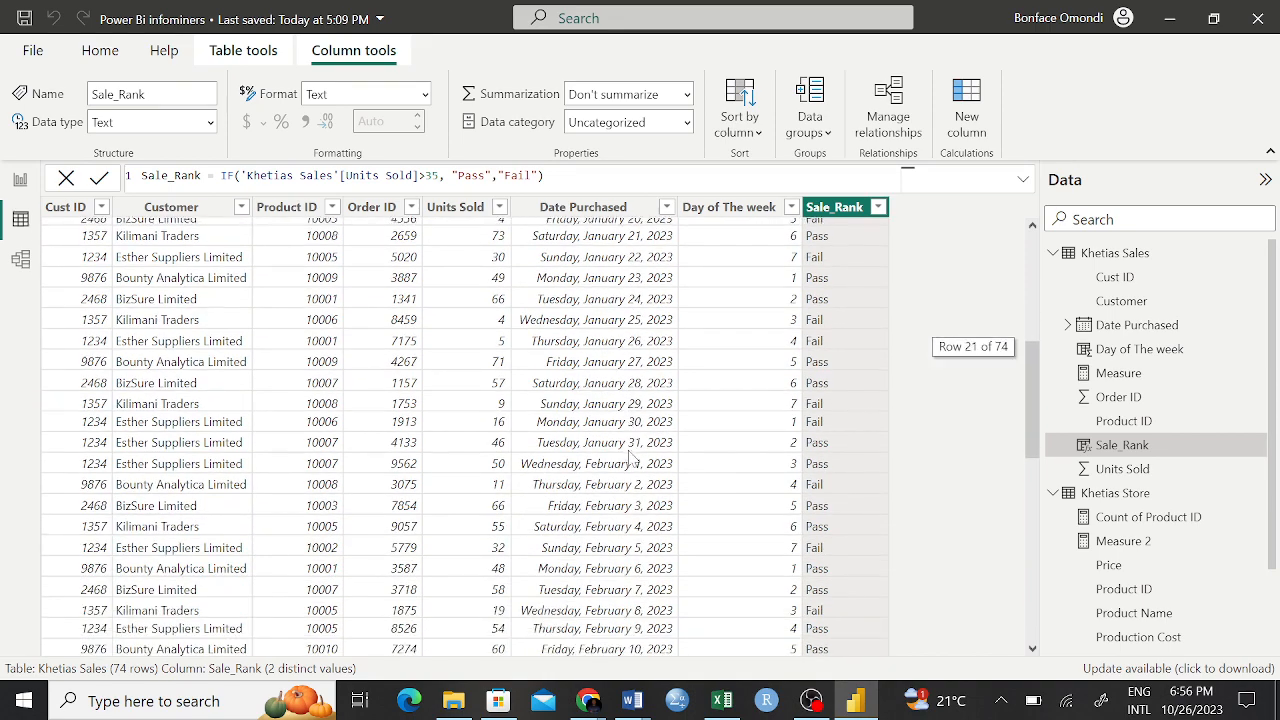
scroll(630, 455, down, 4)
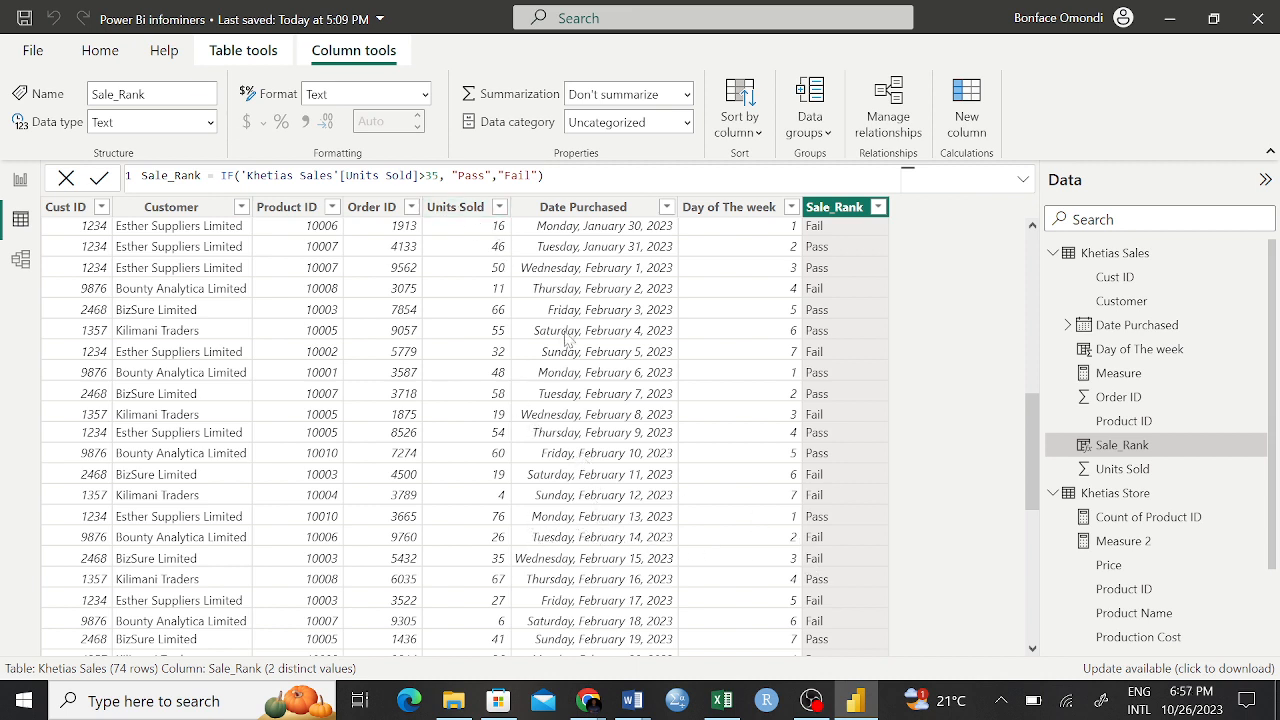
scroll(688, 378, up, 10)
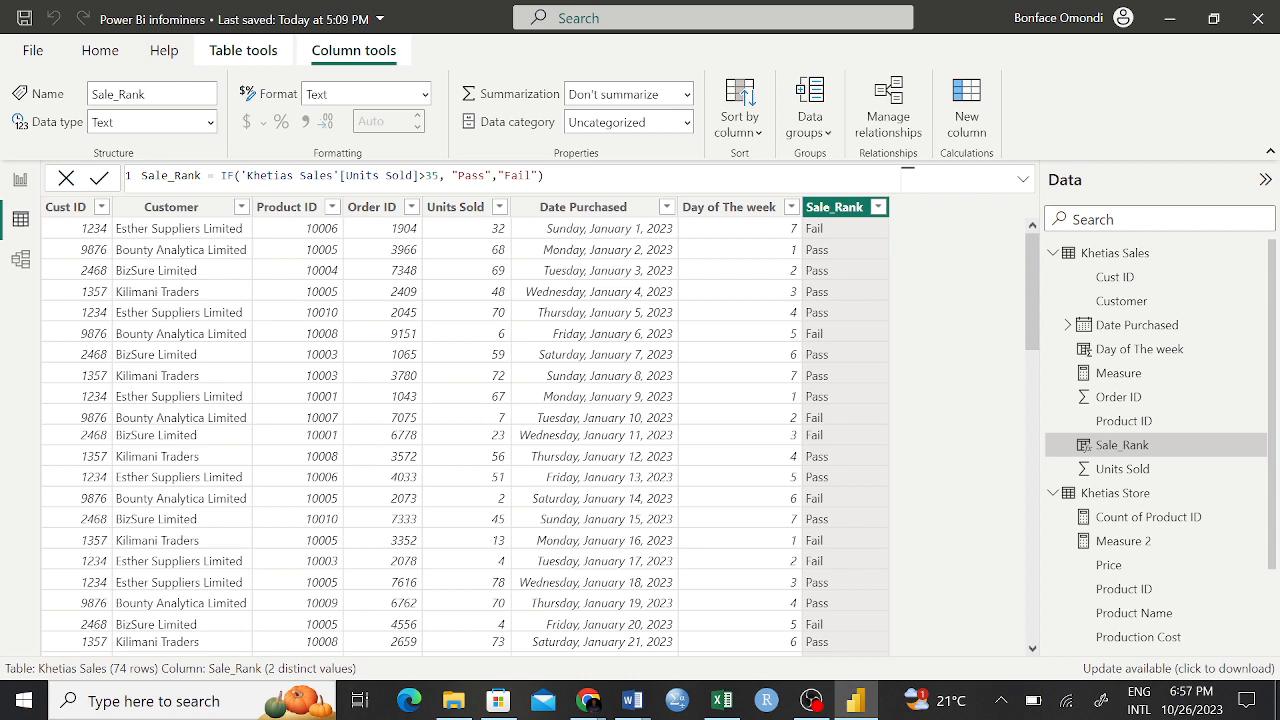
drag(201, 176, 131, 181)
text(Ord)
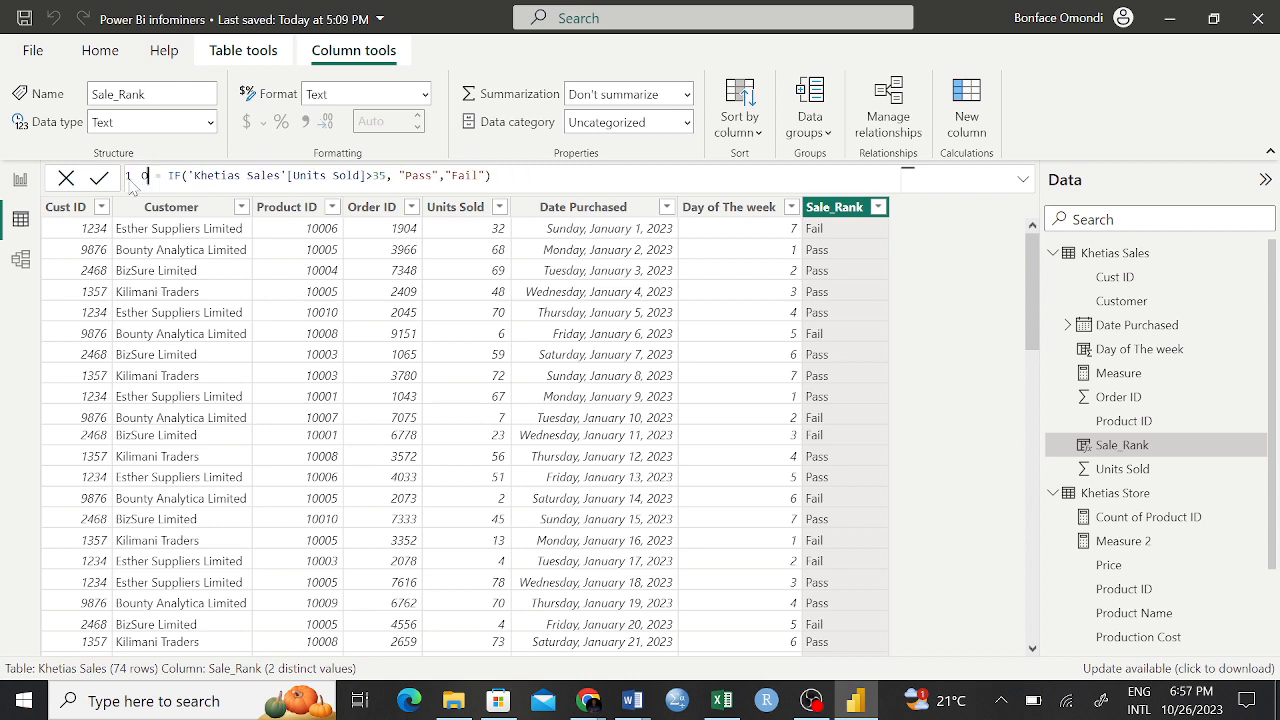
text(er)
text(r_Sz)
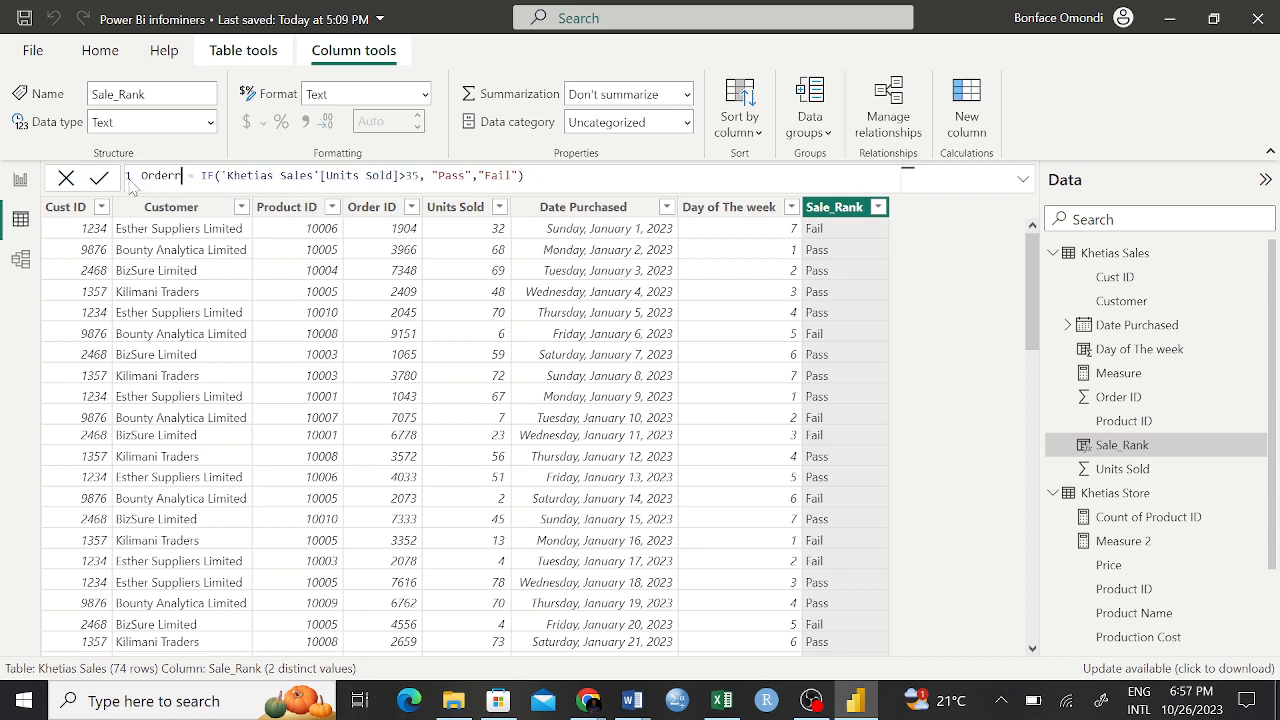
key(BackSpace)
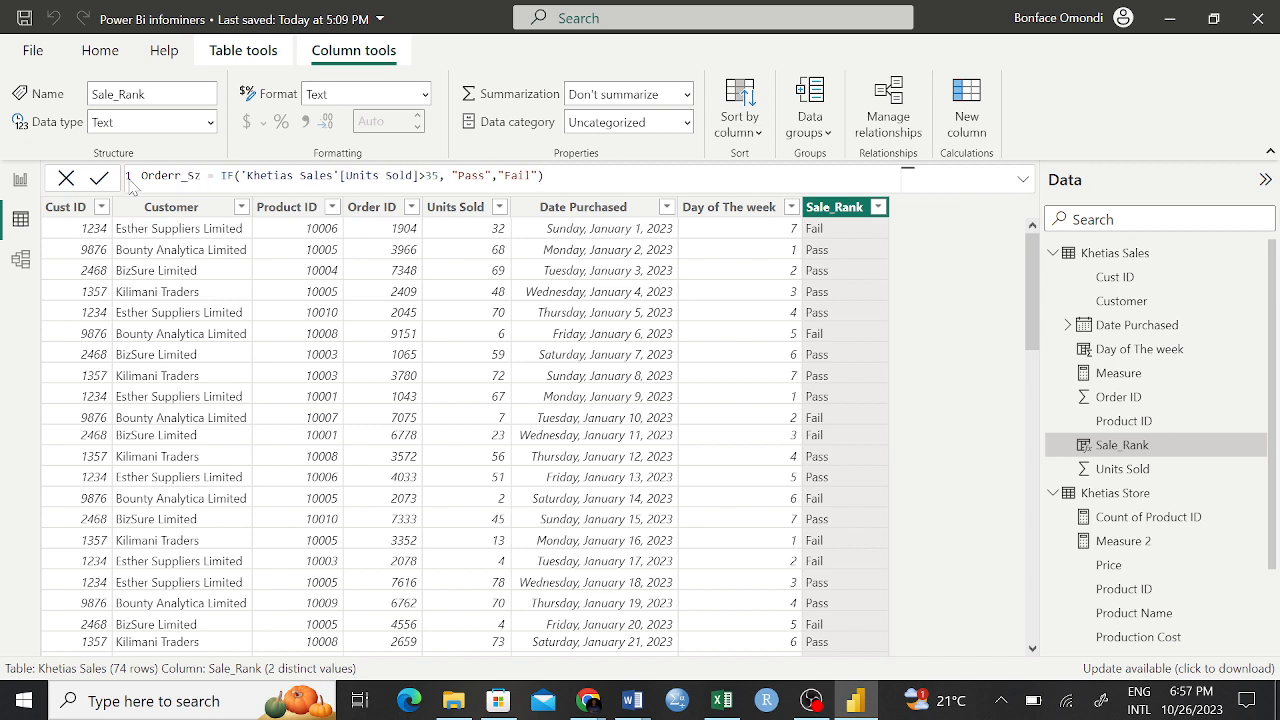
text(ize)
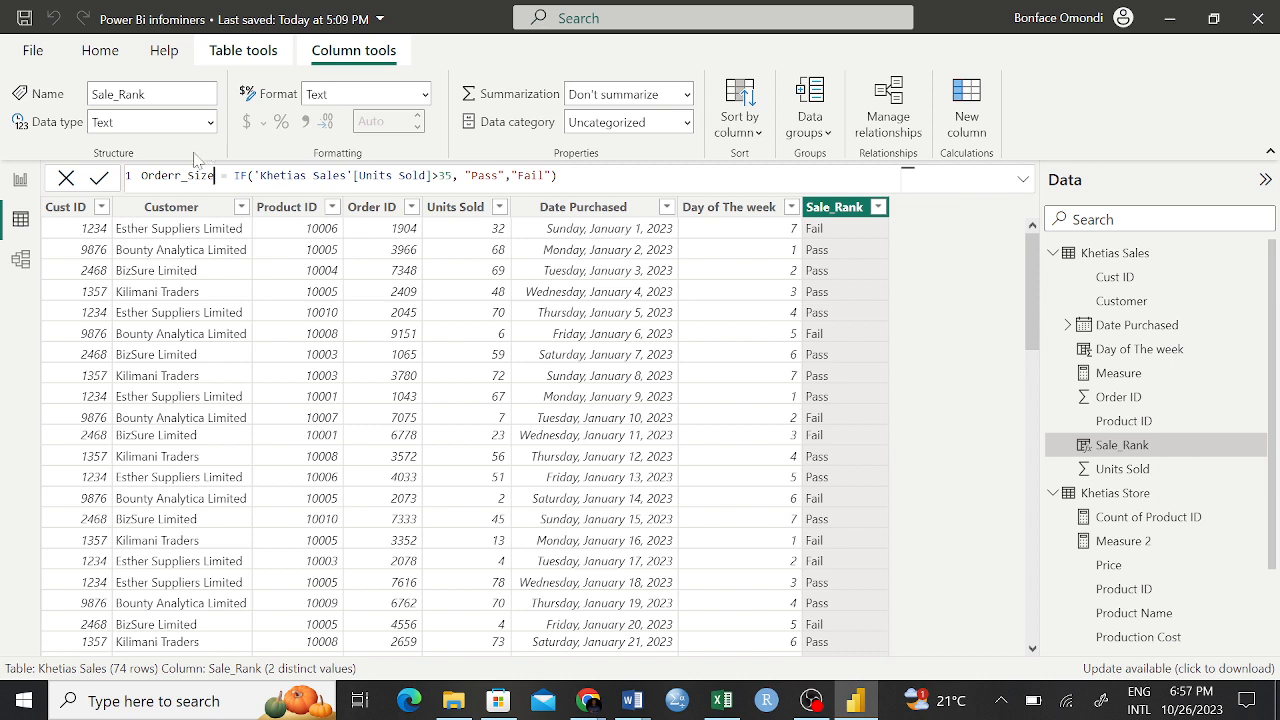
key(BackSpace)
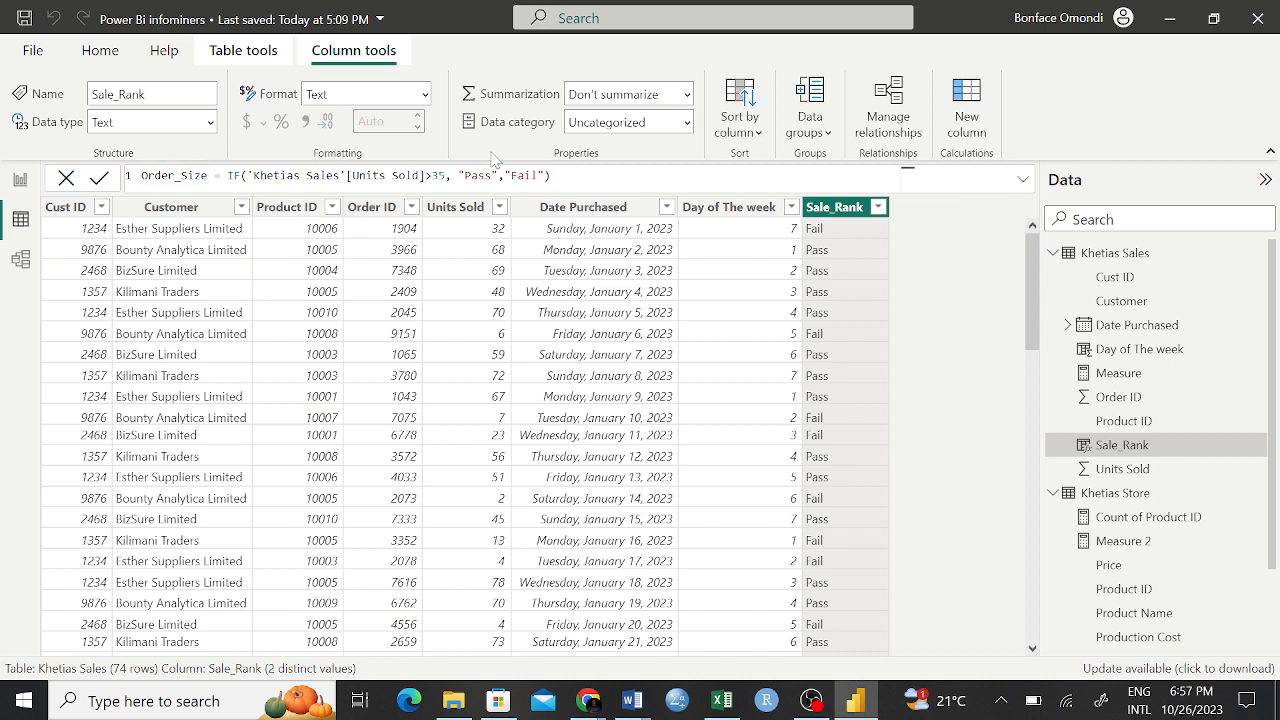
Step: Replace the IF results with "Big Sale" for true and "Low Sale" for false, and commit the Order_Size formula
key(End)
double_click(478, 175)
key(BackSpace)
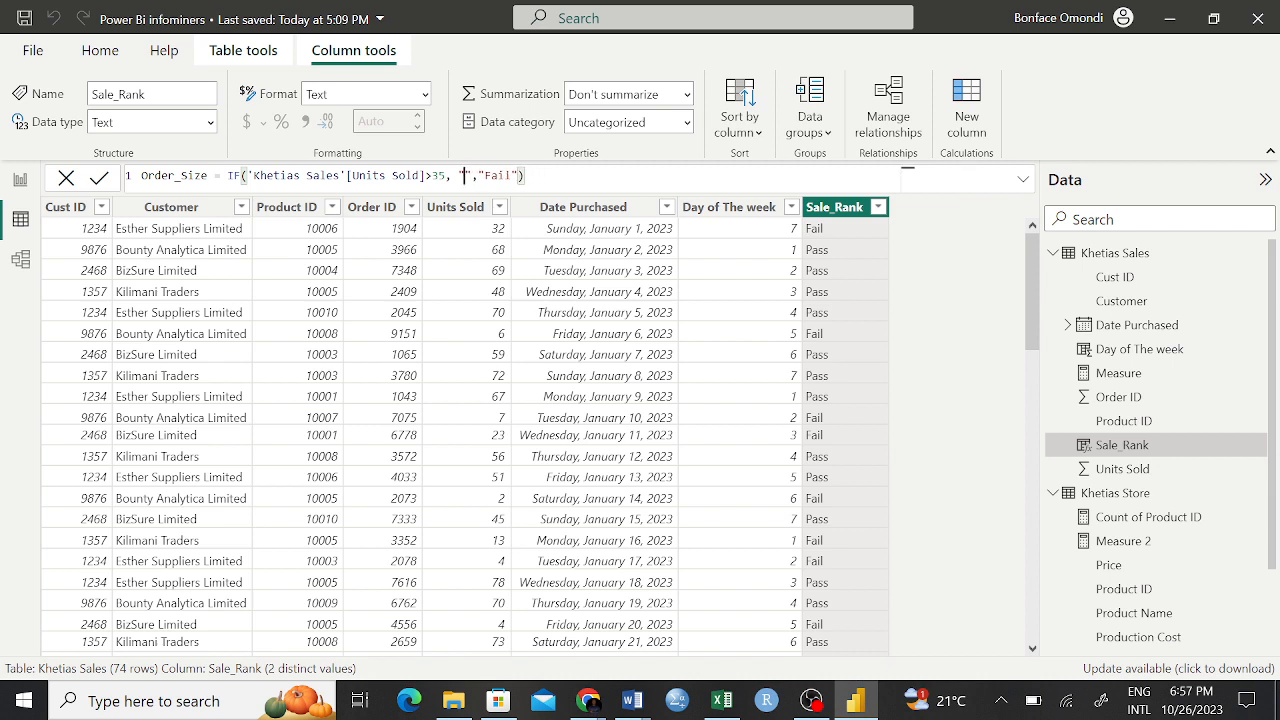
text(Big S)
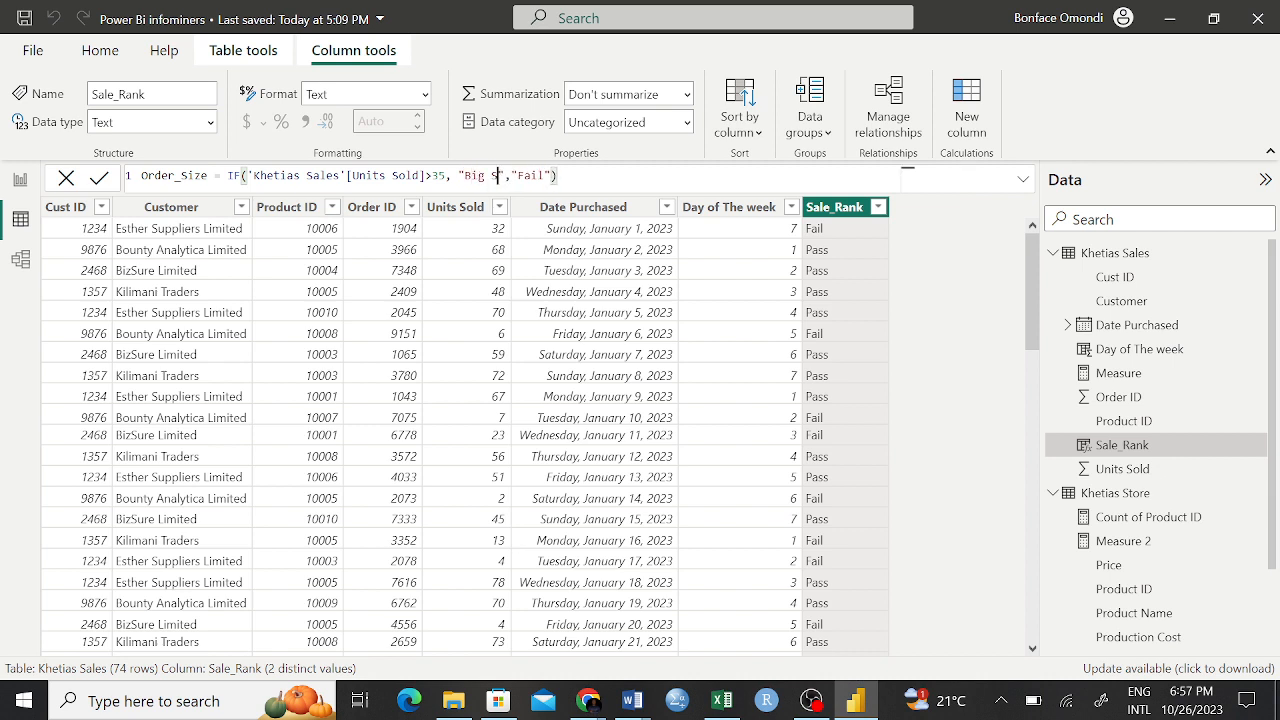
text(ale)
drag(565, 175, 537, 175)
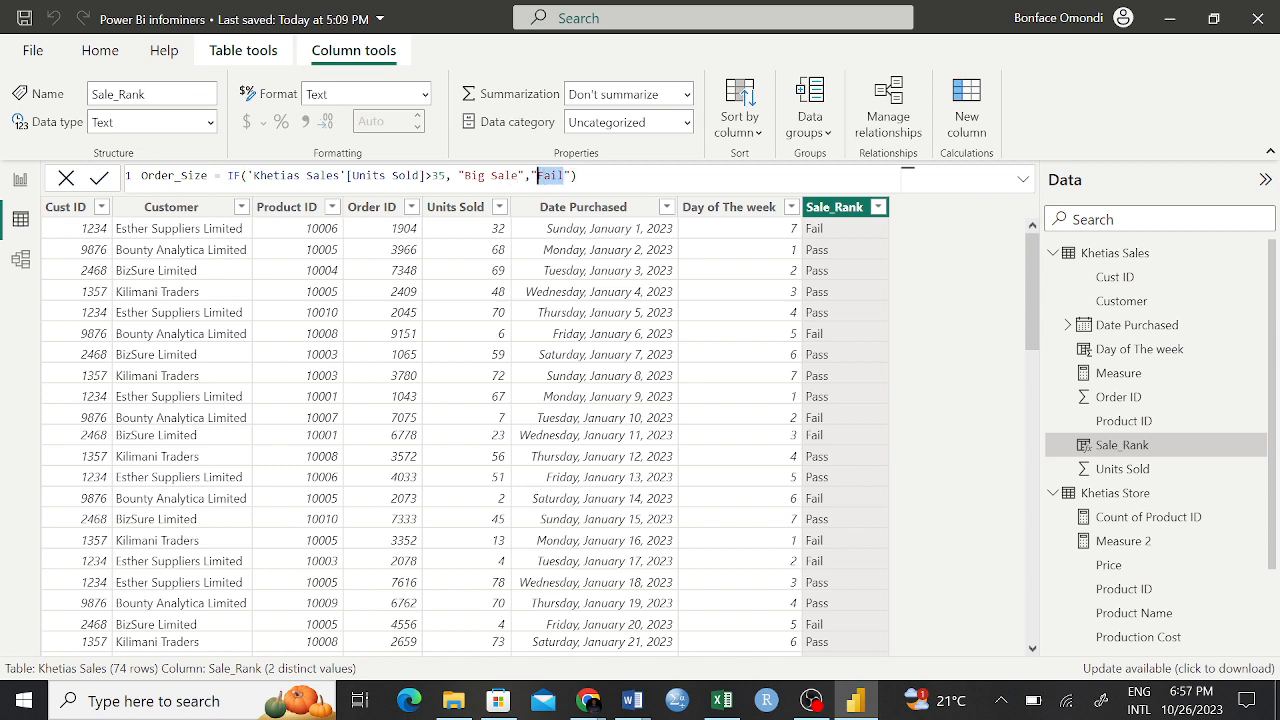
text(Low Sale)
key(Return)
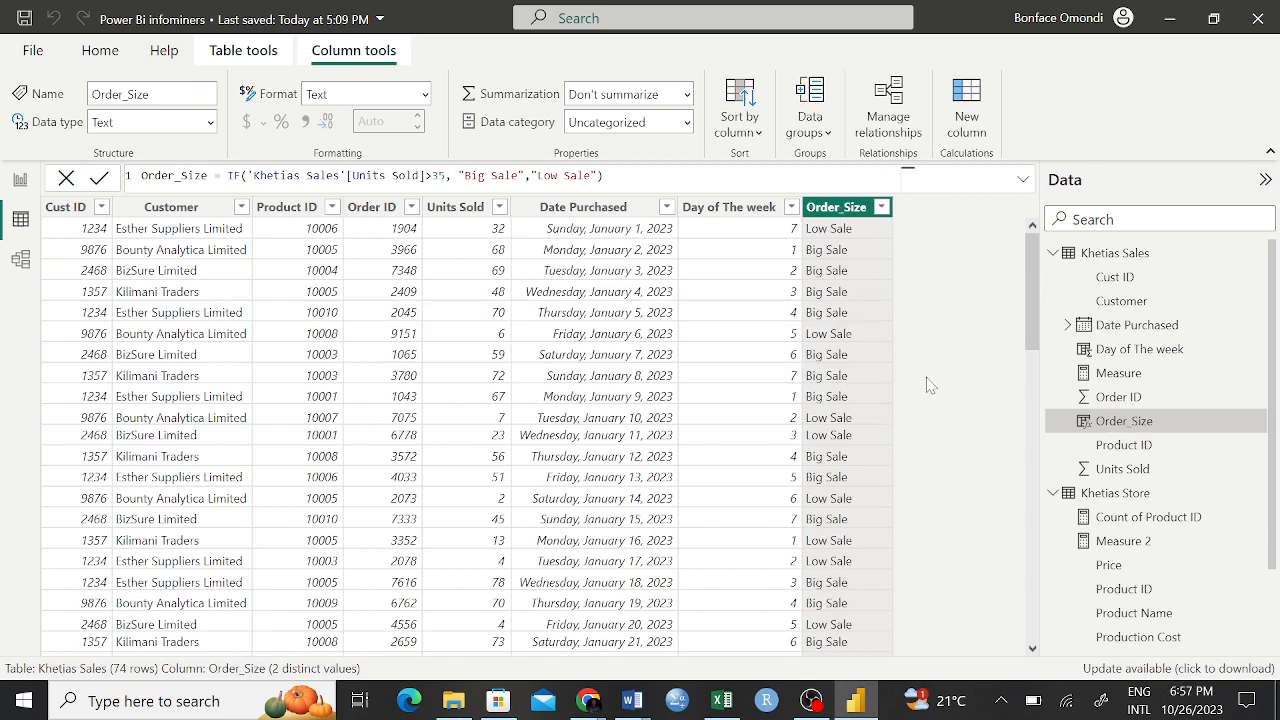
Step: Change the true result in the Order_Size formula to "High Sale"
scroll(930, 385, down, 2)
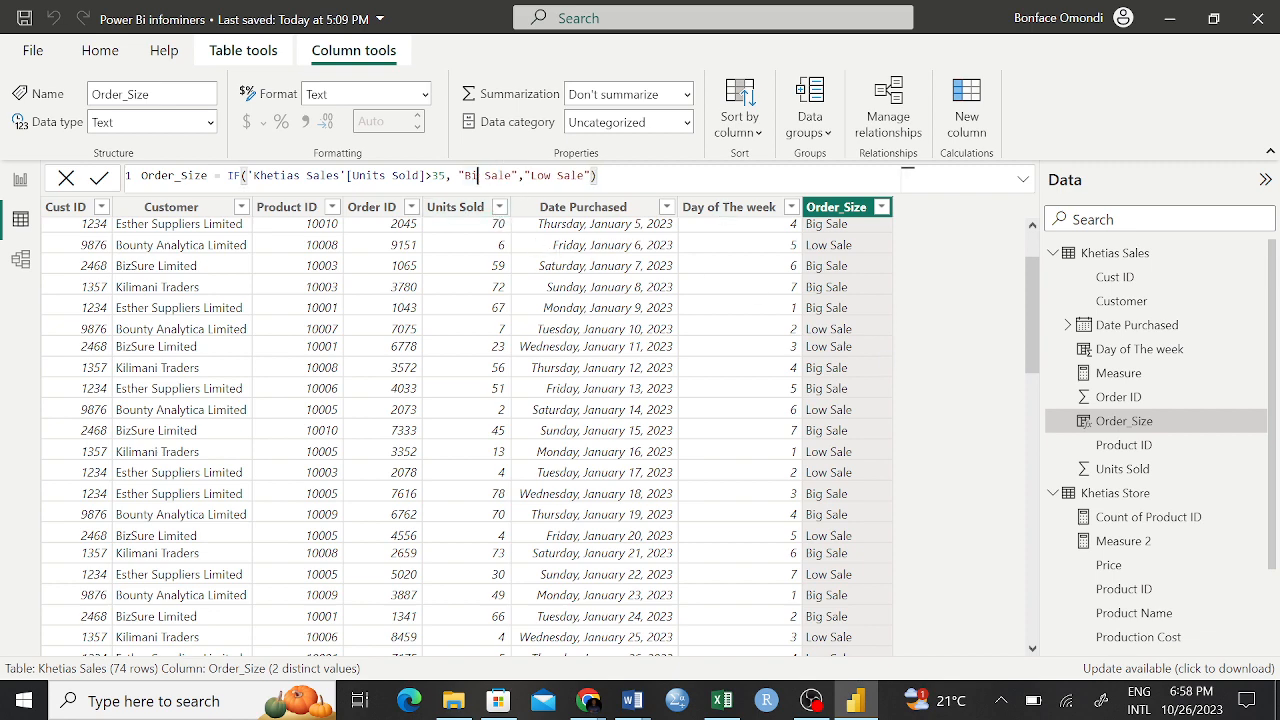
key(BackSpace)
key(BackSpace)
key(BackSpace)
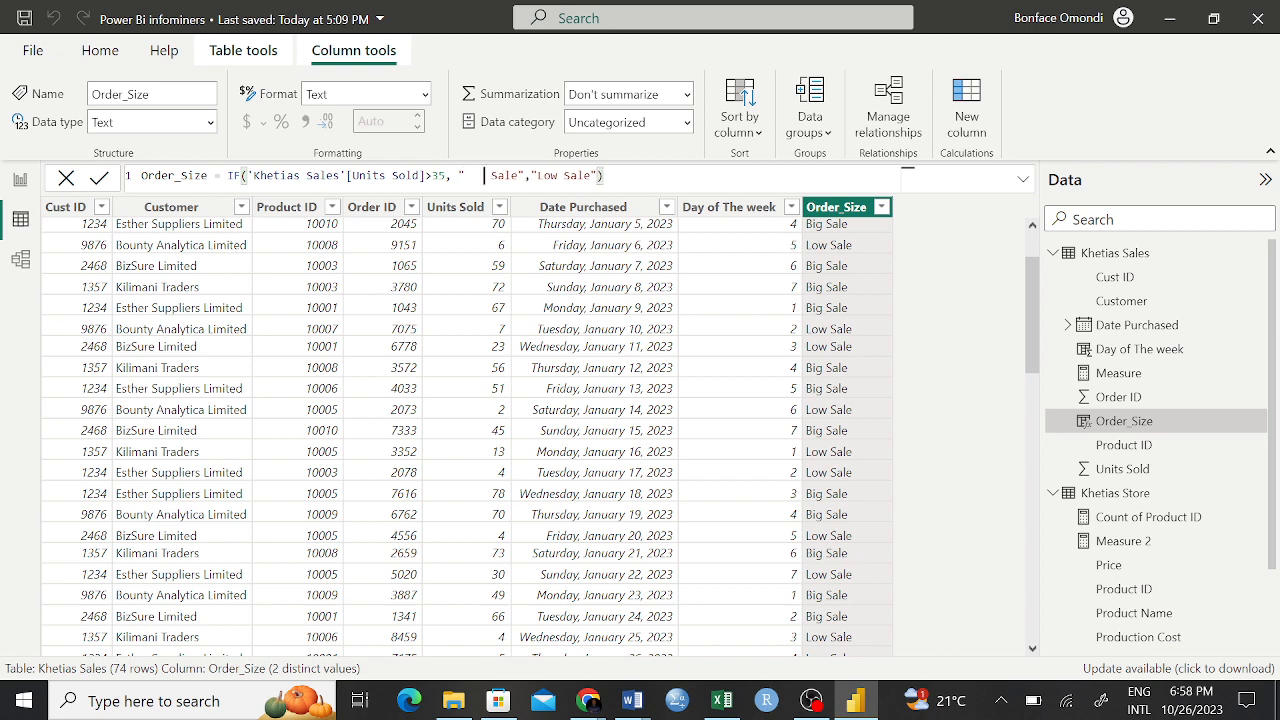
key(BackSpace)
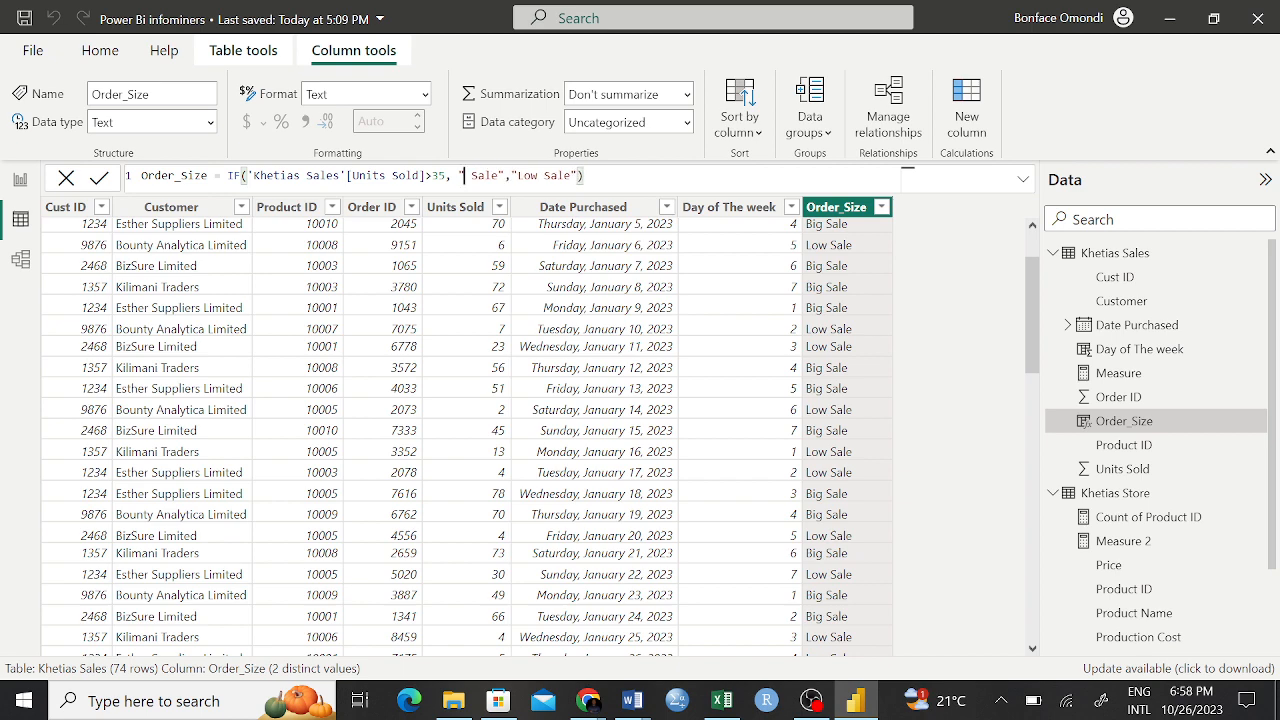
text(High)
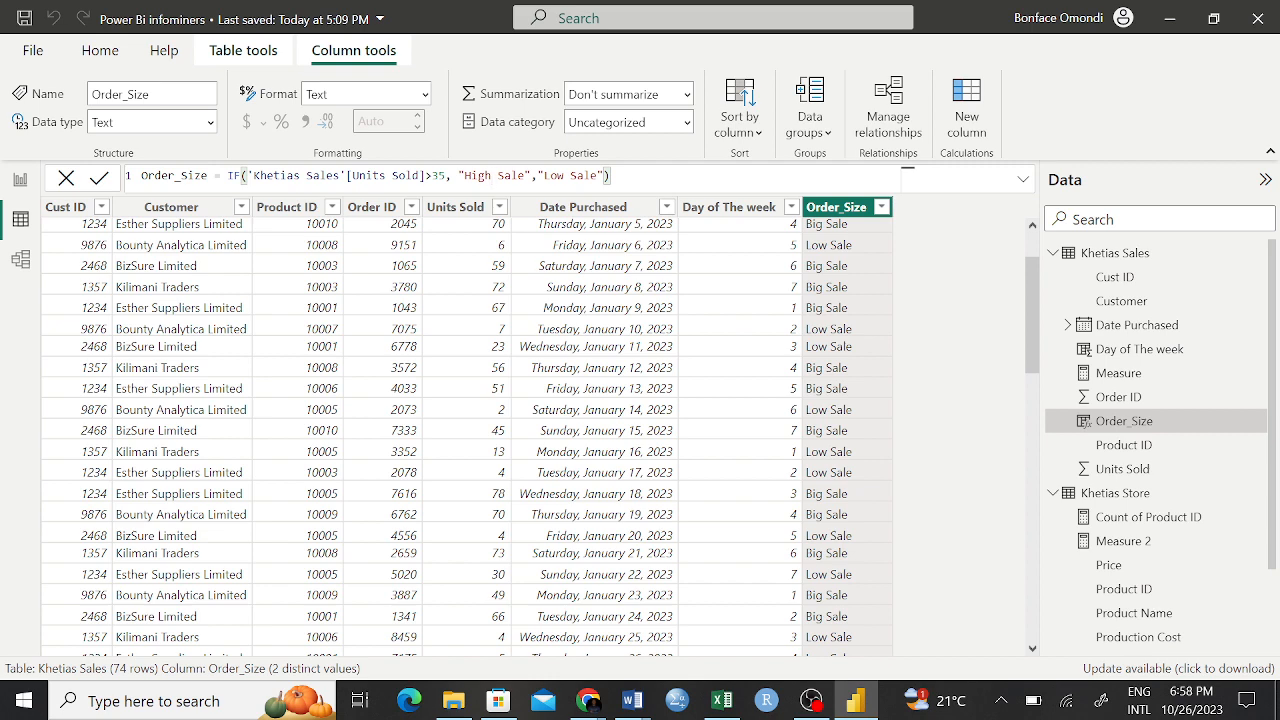
mouse_move(722, 706)
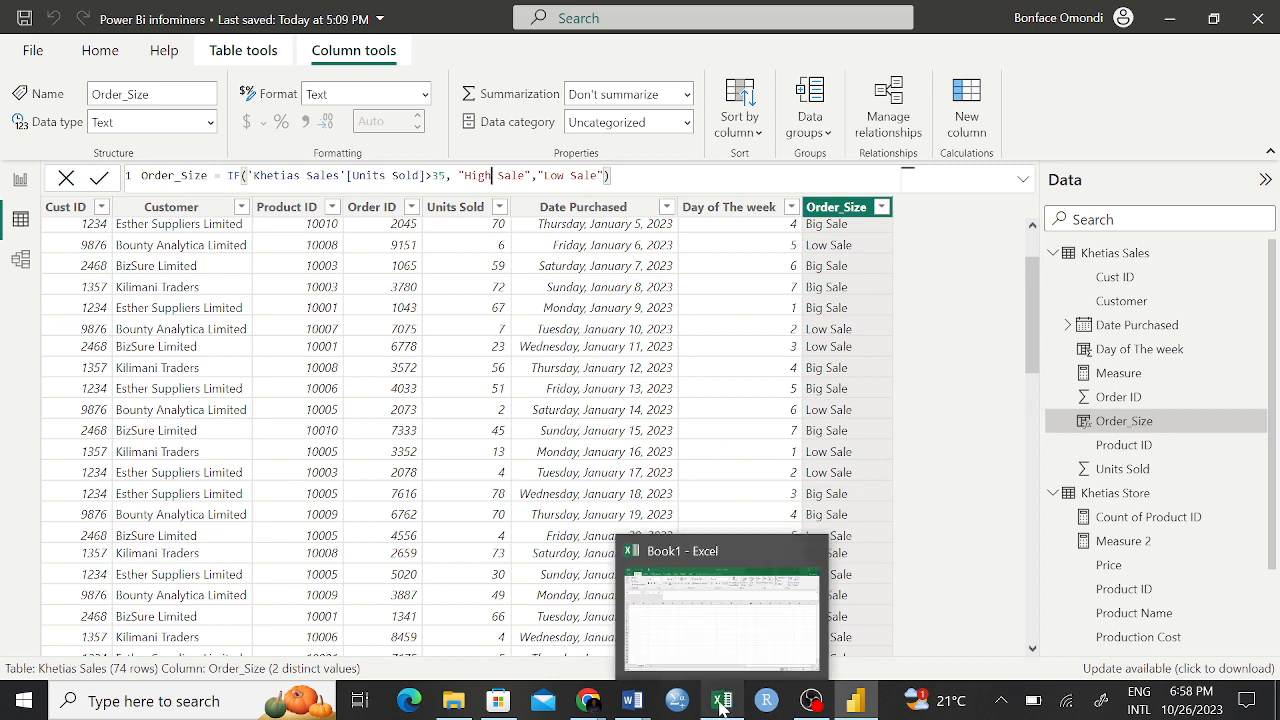
click(714, 640)
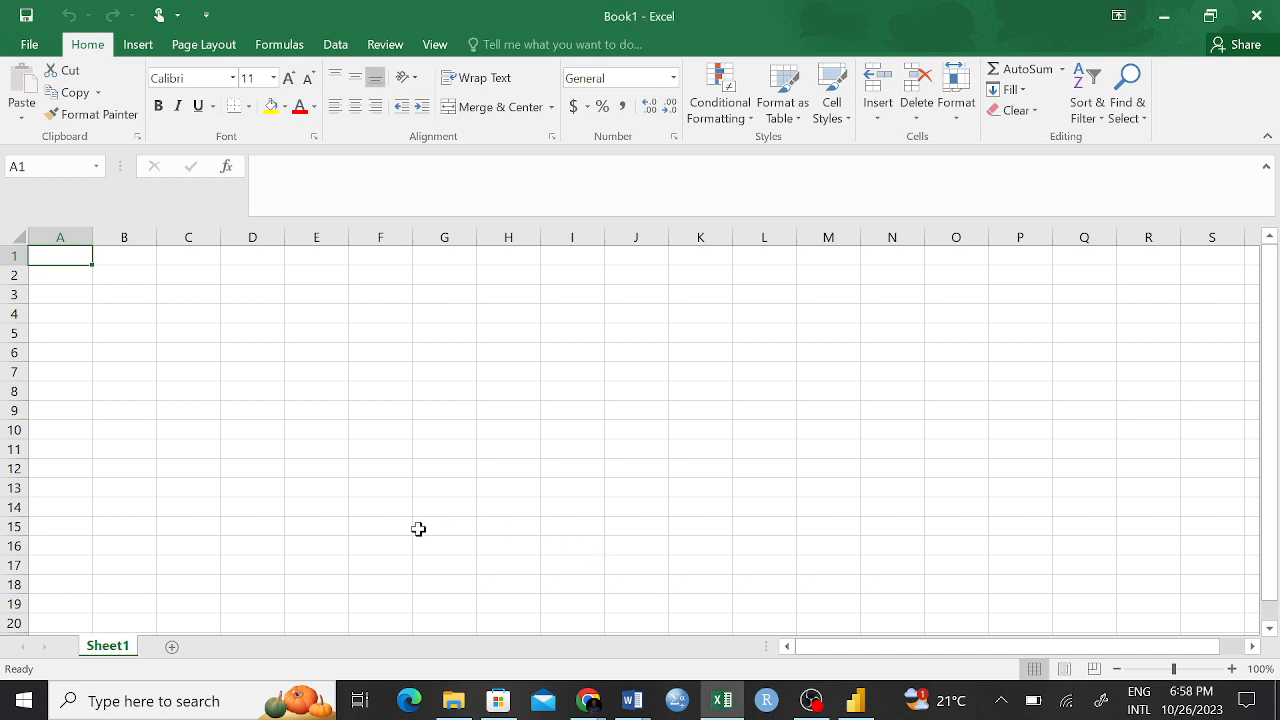
click(1256, 16)
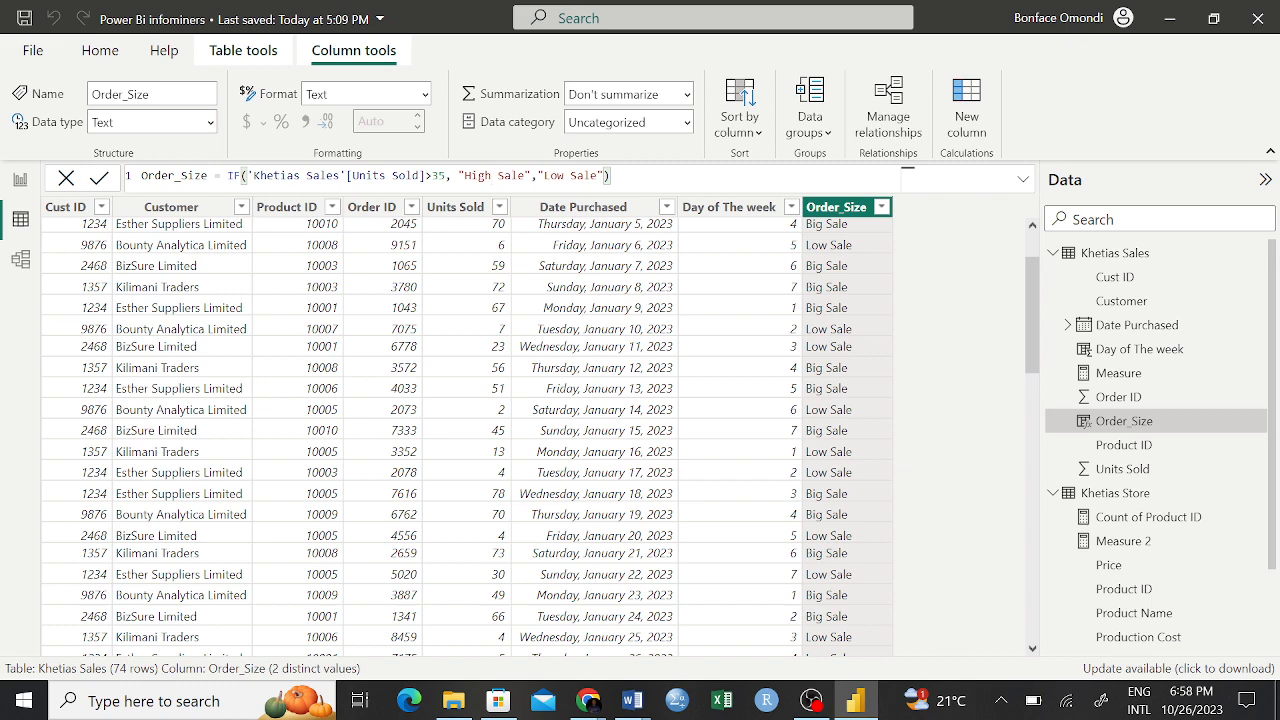
Step: Highlight the Order_Size column name and the IF function's arguments in the formula to examine its structure
double_click(142, 175)
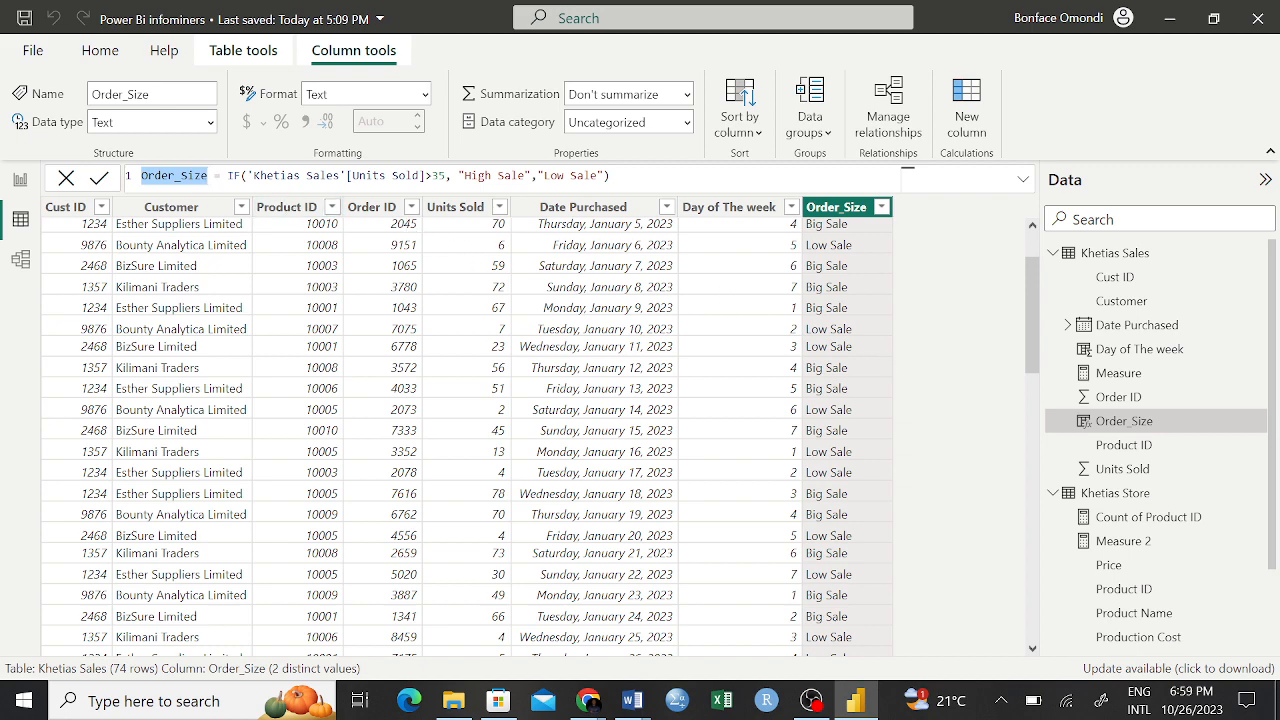
key(Right)
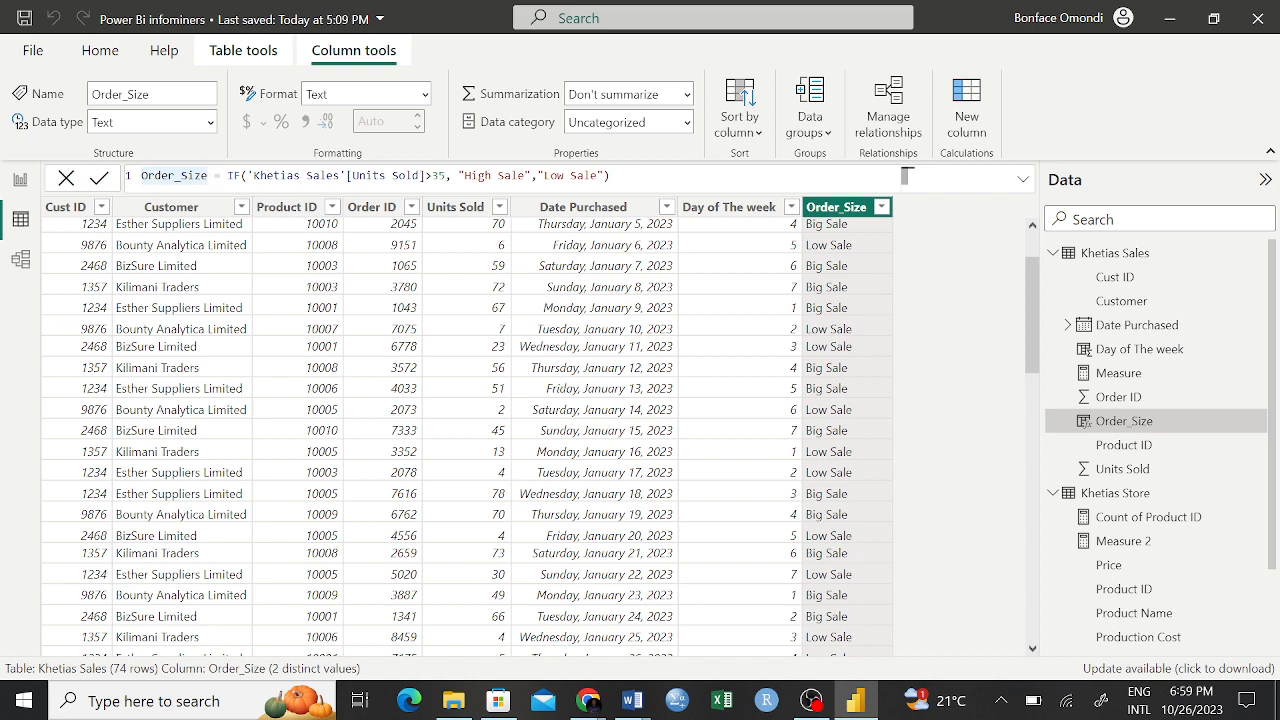
drag(241, 175, 610, 175)
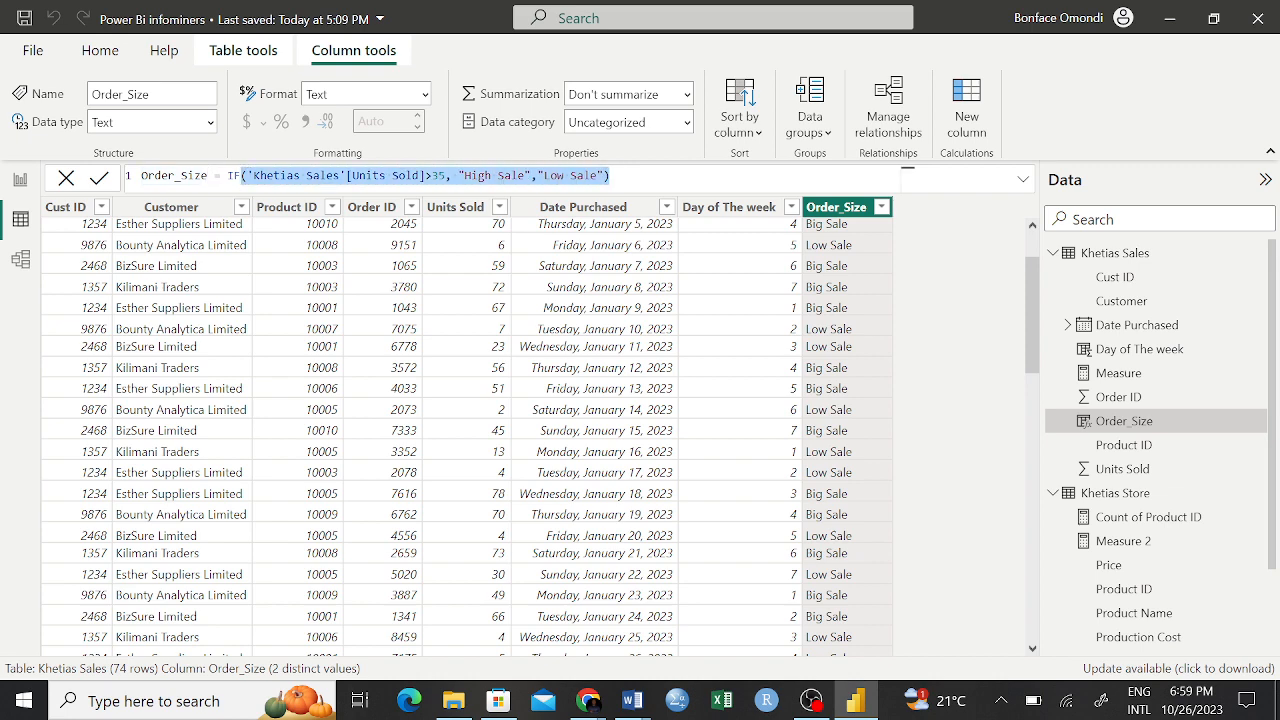
Step: Clear the IF function's arguments from the Order_Size formula and reopen its parenthesis
key(BackSpace)
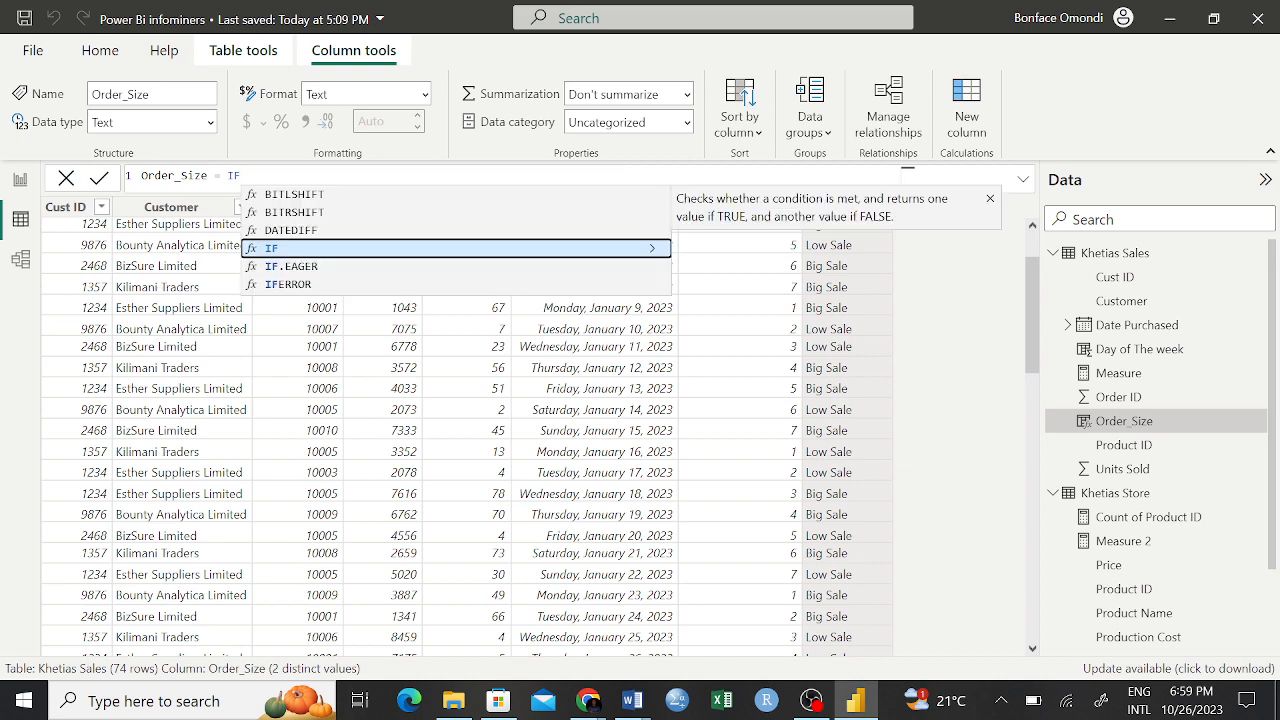
text(()
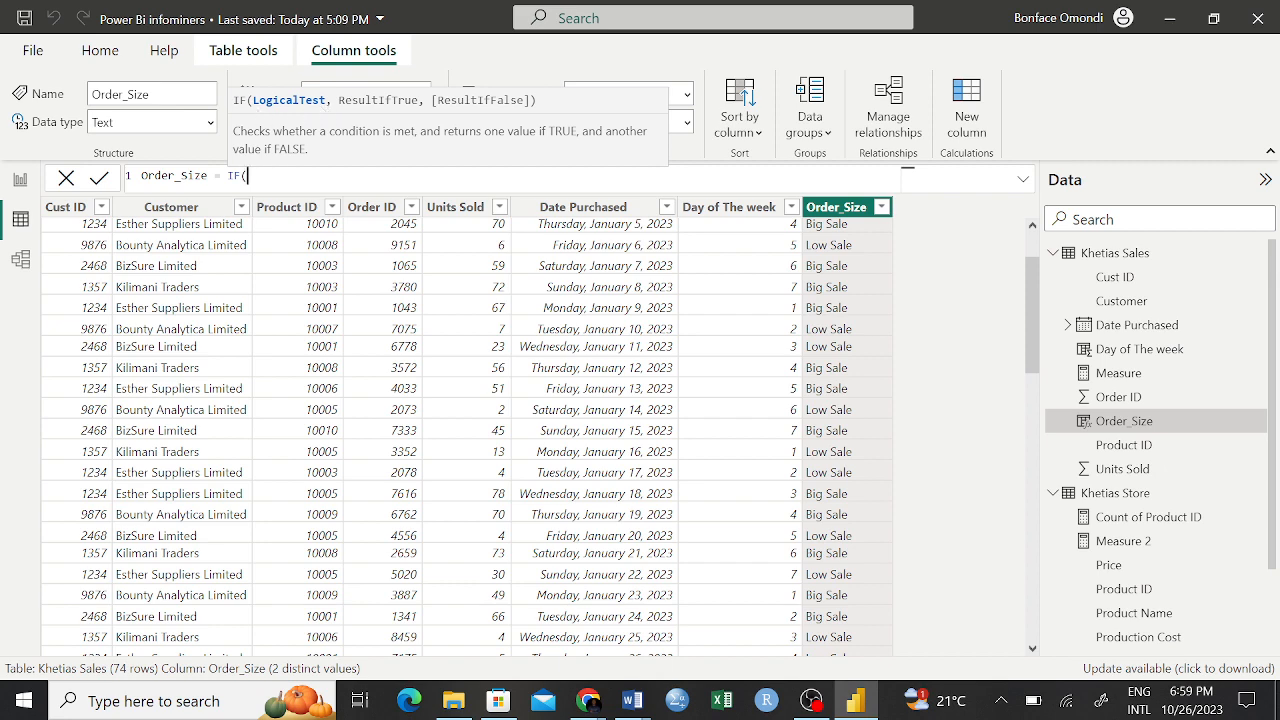
text(uni)
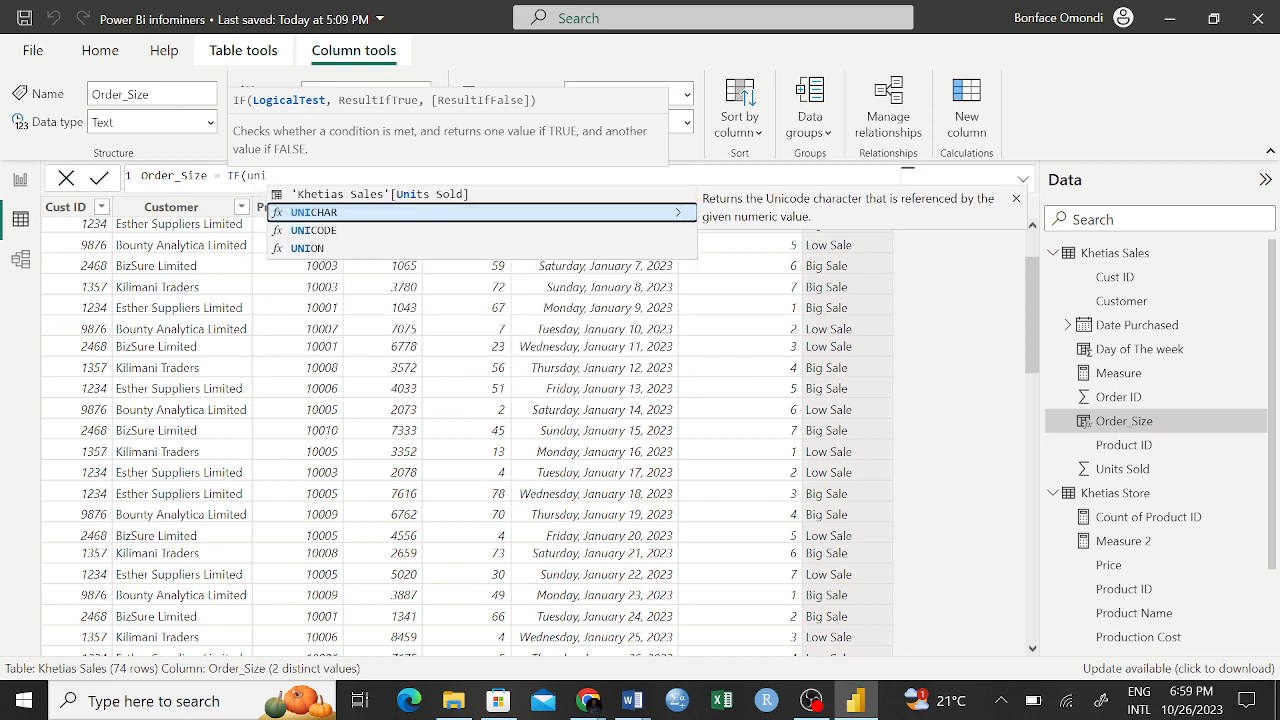
text(t)
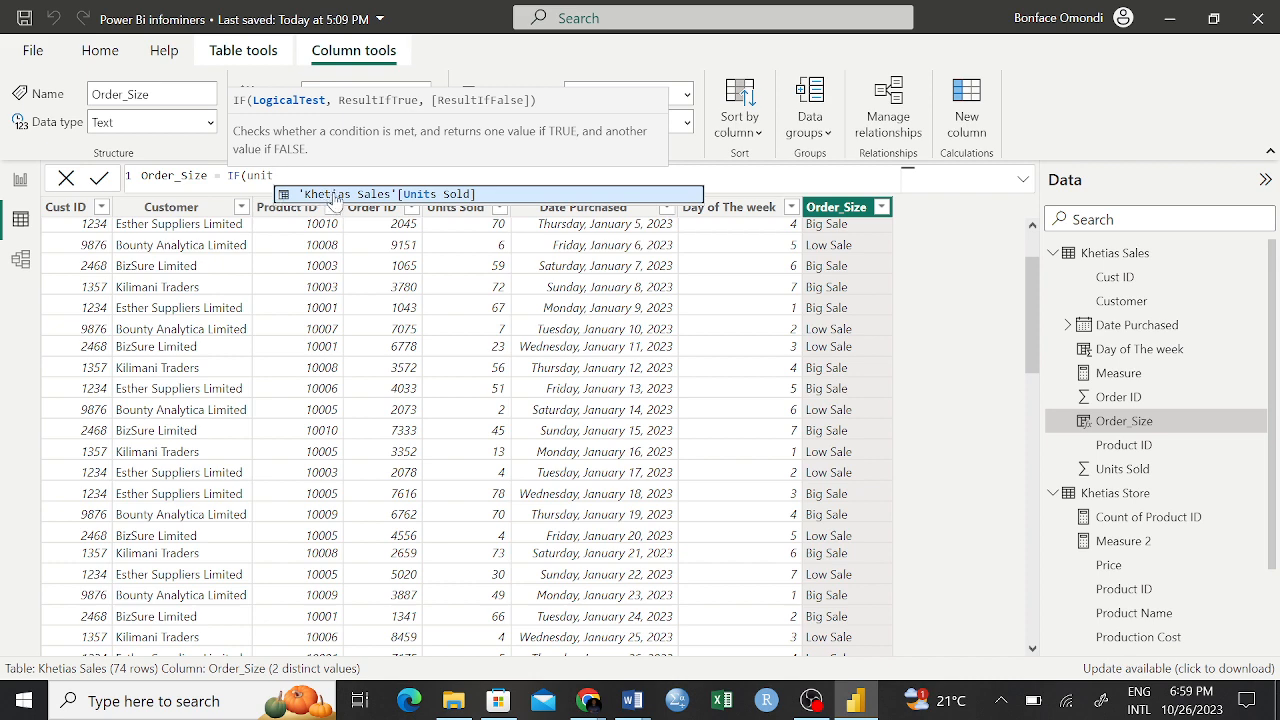
key(BackSpace)
key(BackSpace)
key(BackSpace)
key(BackSpace)
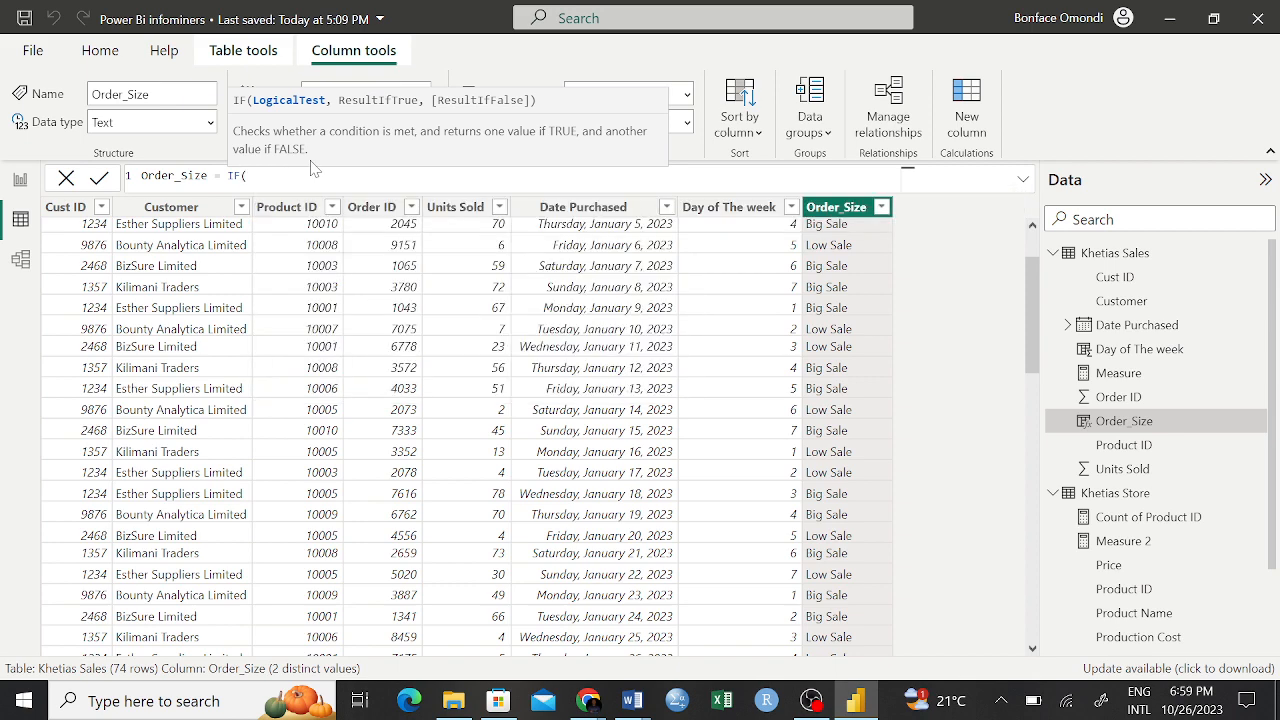
Step: Insert the column reference 'Khetias Sales'[Units Sold] as the start of the IF function's logical test
text(')
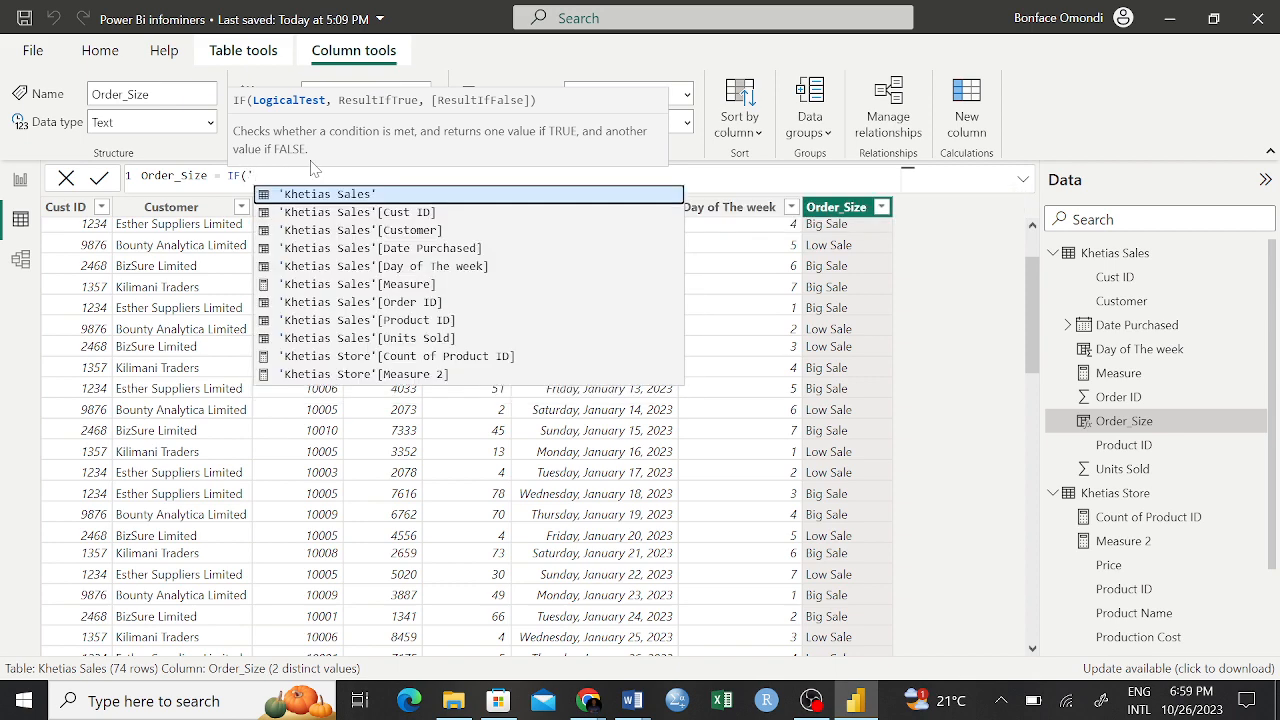
text('')
key(BackSpace)
key(BackSpace)
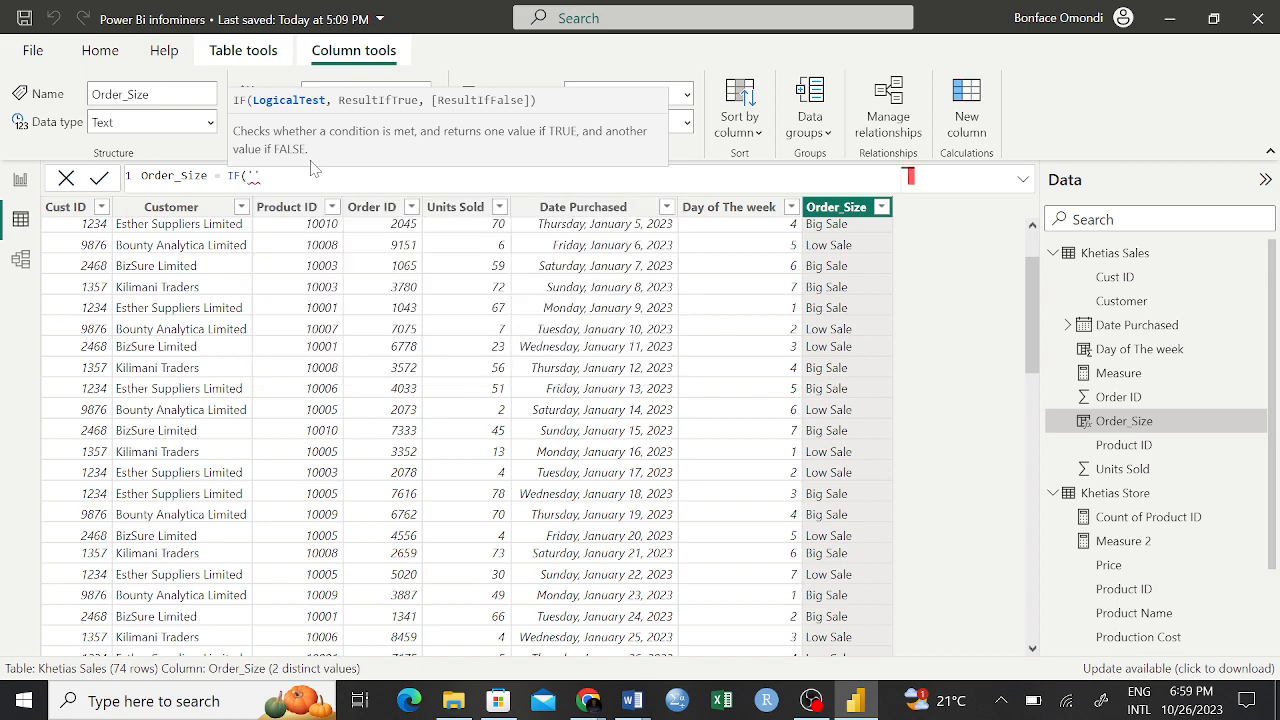
text(Khe)
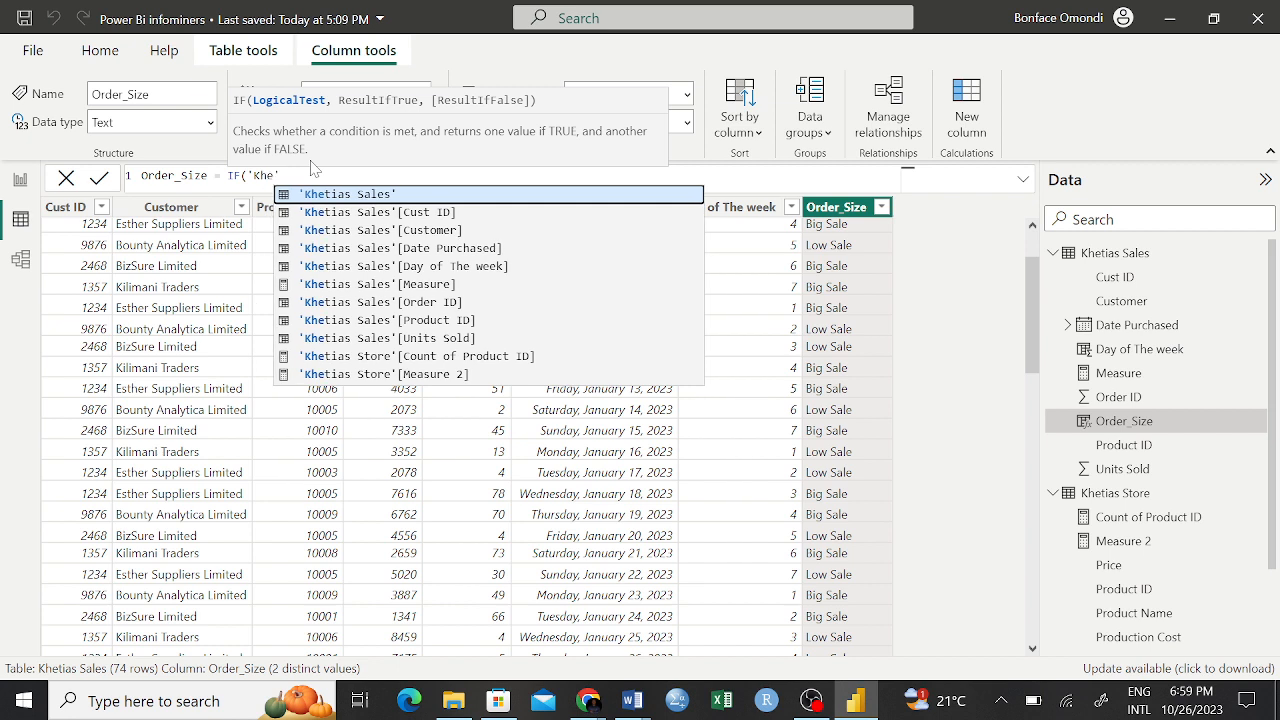
text(tia)
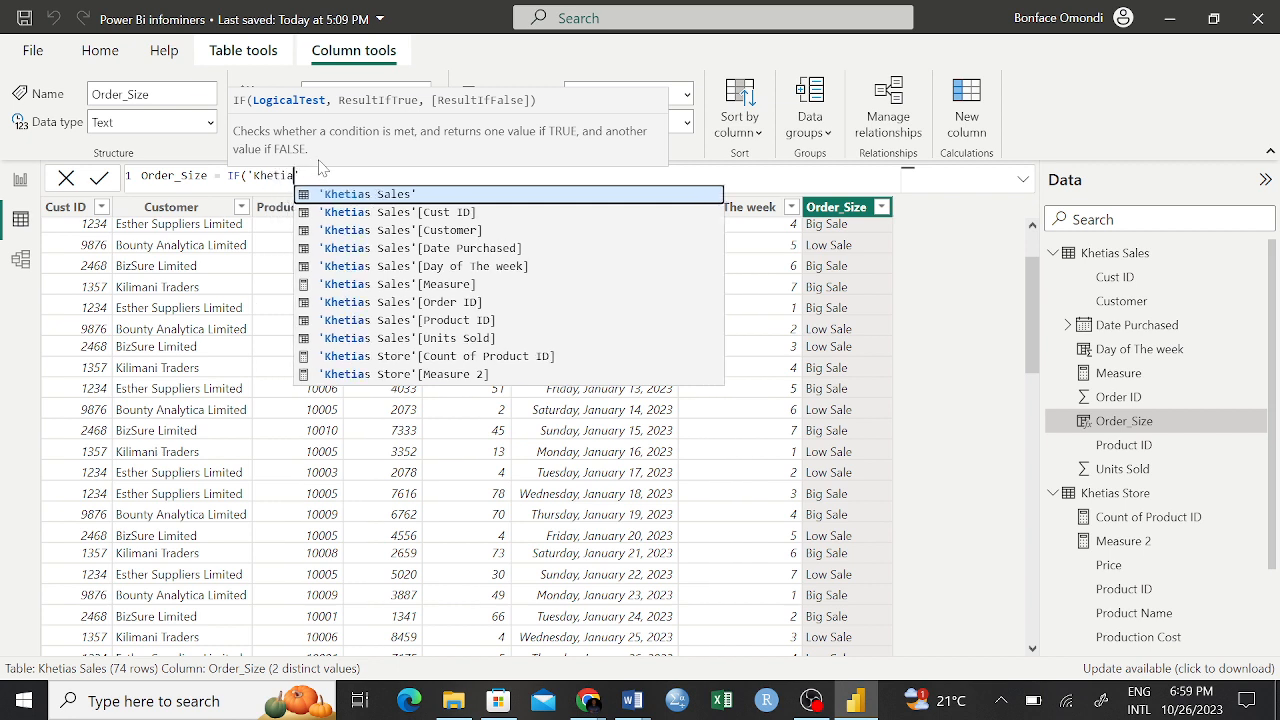
key(Down)
key(Down)
key(Down)
key(Down)
key(Down)
key(Down)
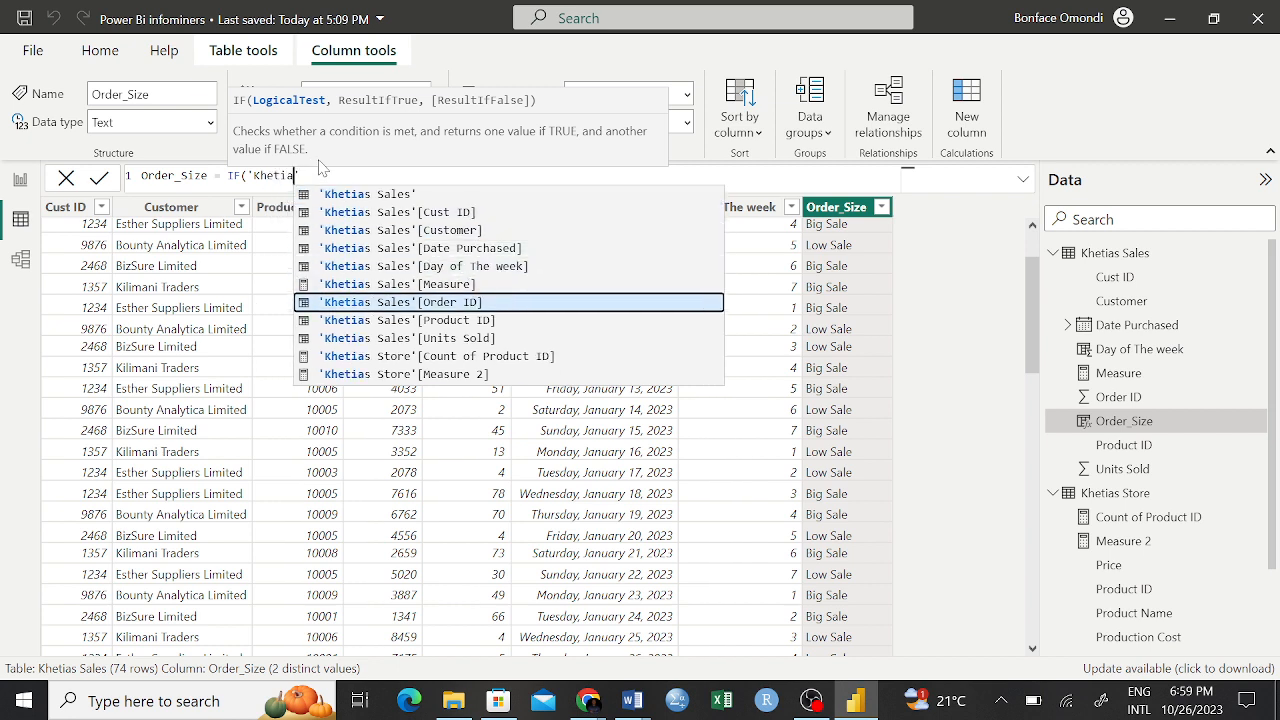
key(Down)
key(Down)
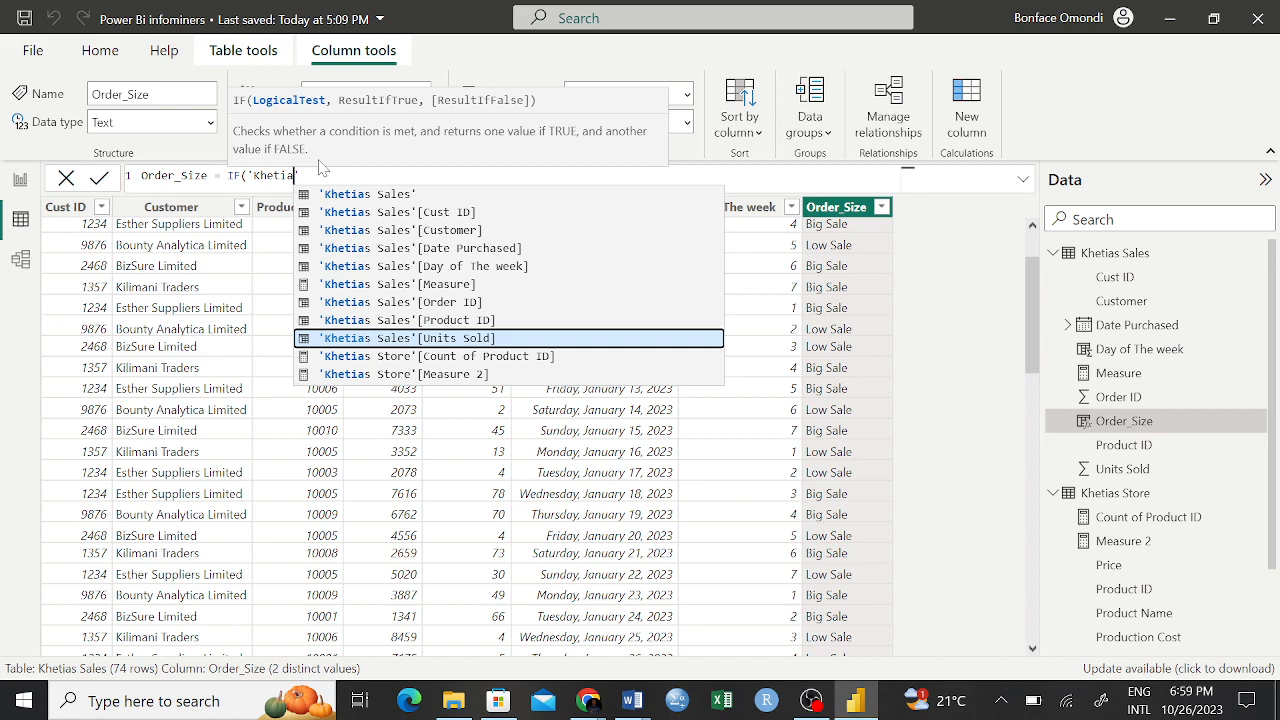
key(Tab)
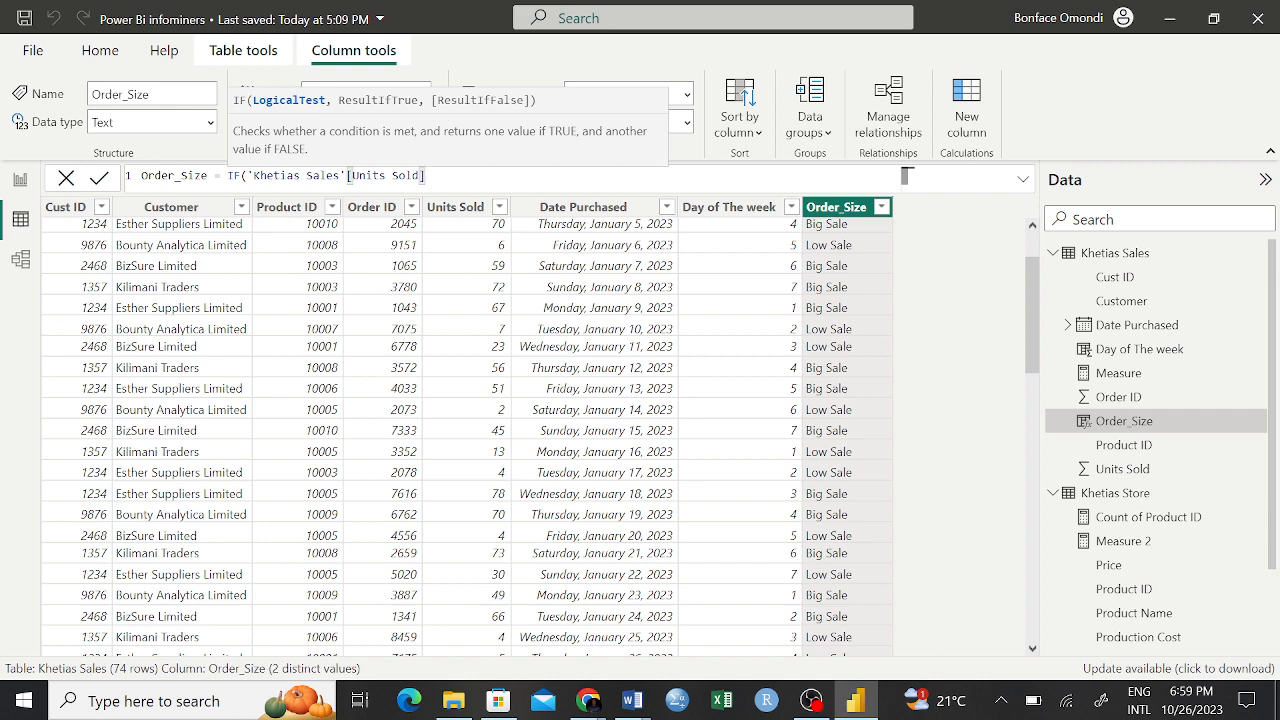
Step: Complete the logical test with >35 and enter "High Sale" as the result if true
text(>35)
text(,)
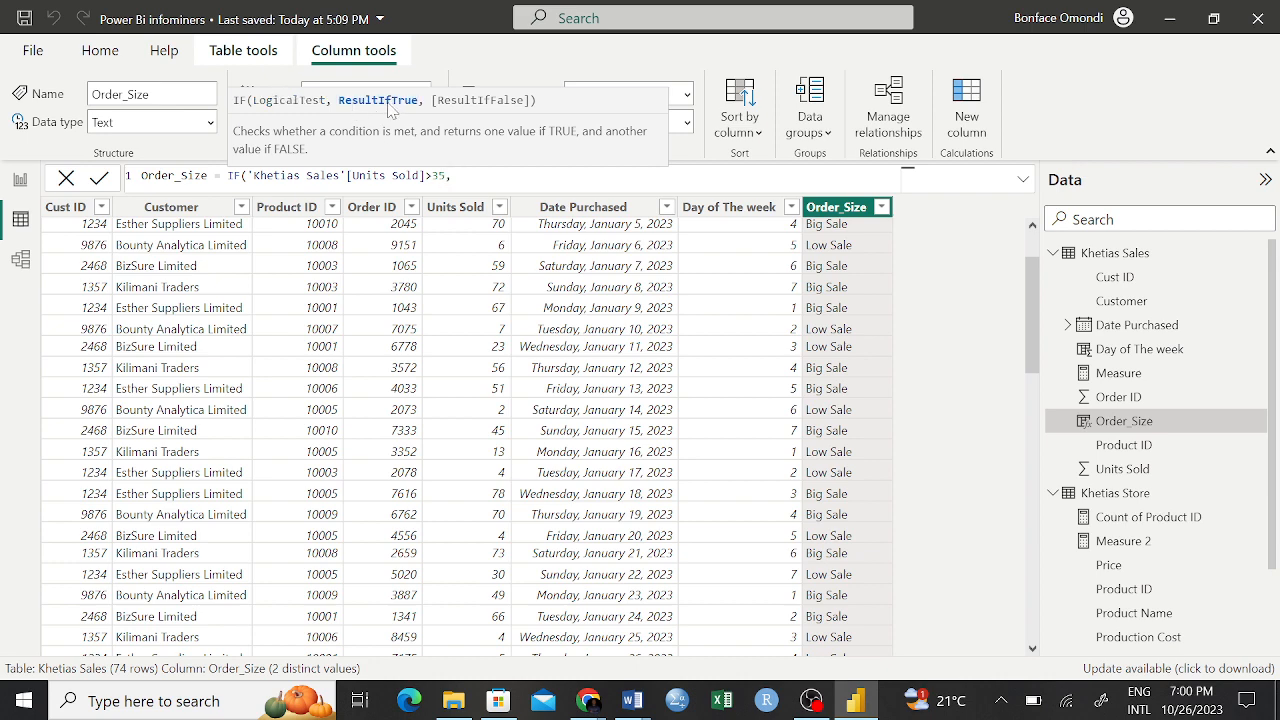
text("")
key(Left)
text(High Sale)
key(Right)
text(,)
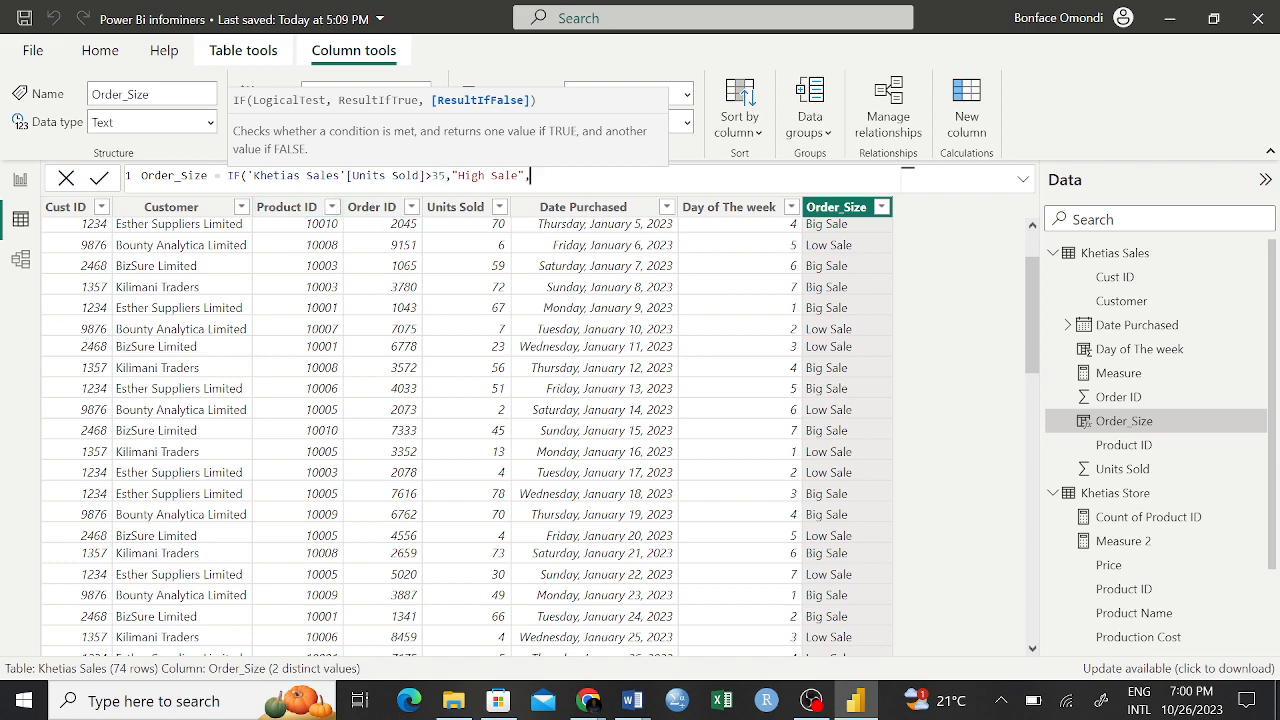
Step: Enter "Low Sale" as the result if false, close the IF function and commit the Order_Size formula
text(","Low Sale)
key(Right)
text())
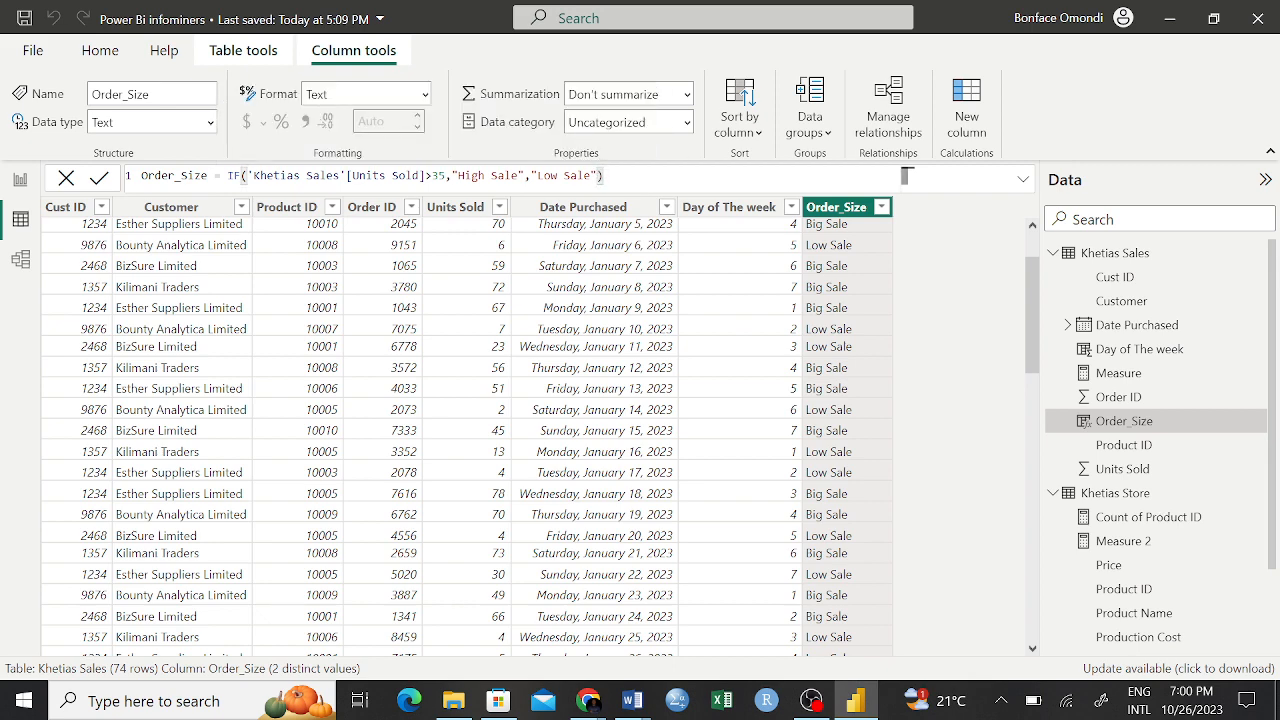
key(Return)
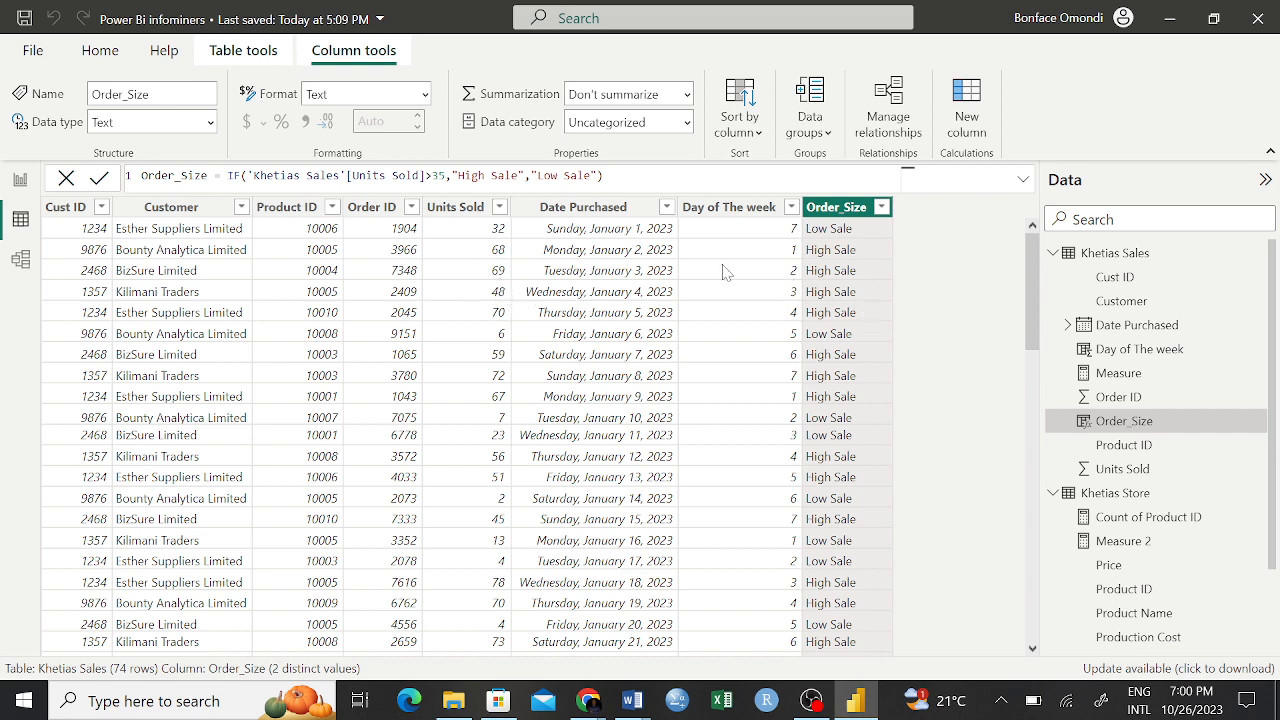
right_click(1078, 428)
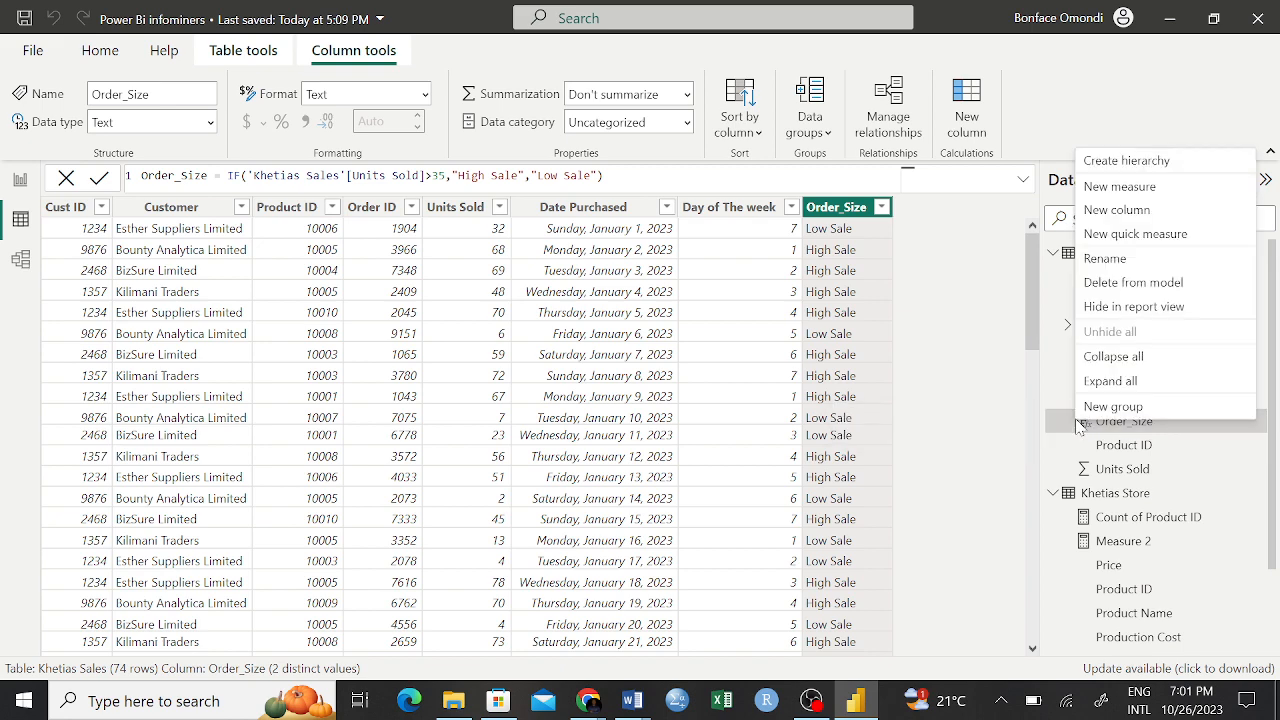
click(998, 350)
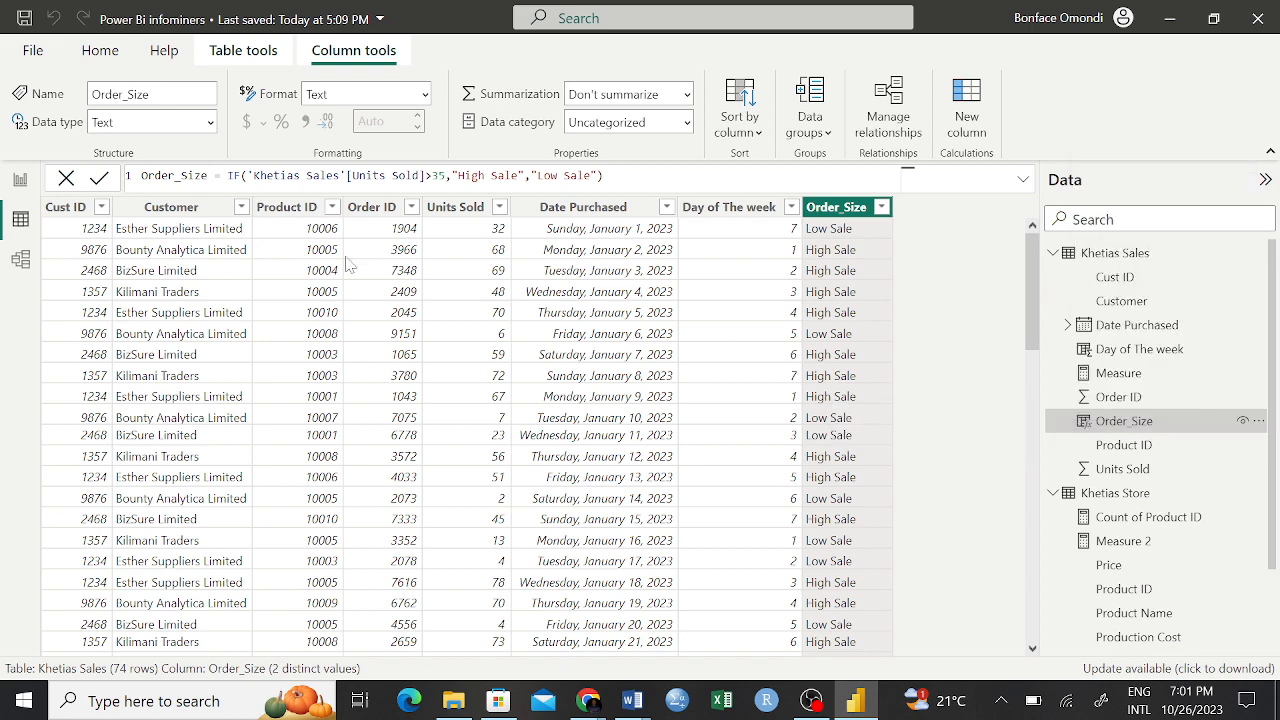
Step: Return to the report view and add the Order_Size field to the Customer and Measure 2 matrix on Page 1
click(19, 185)
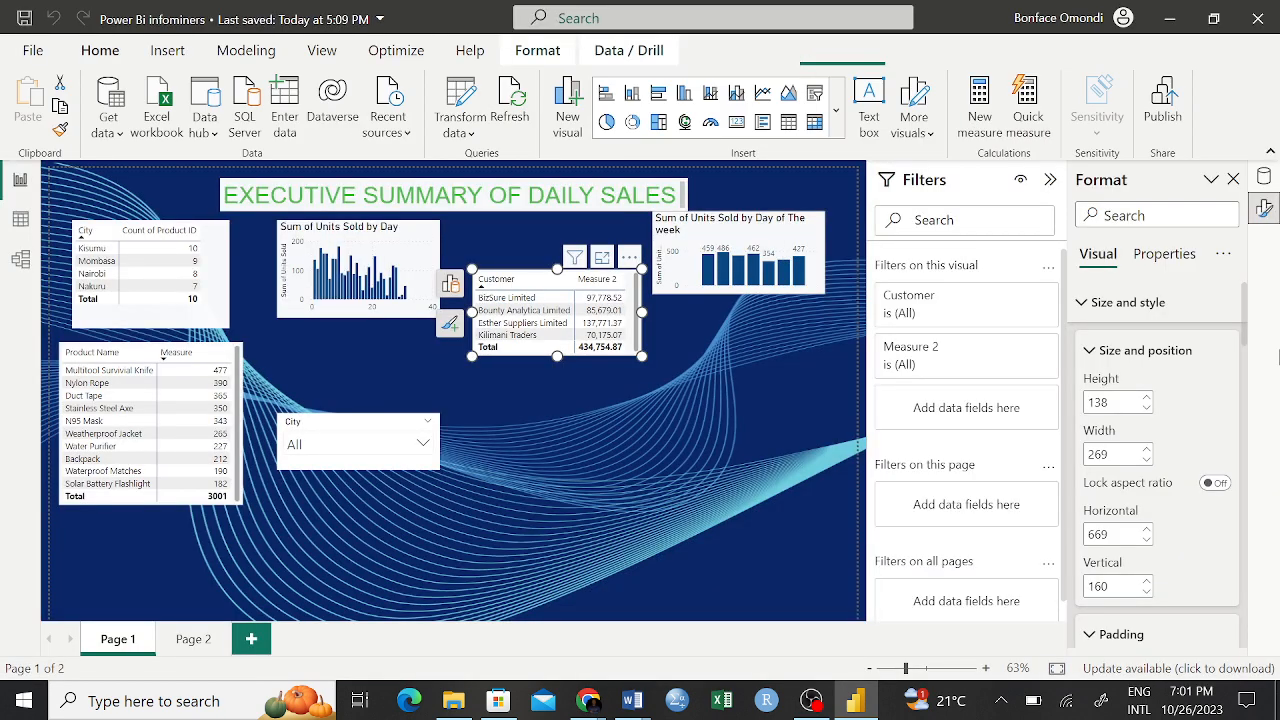
click(1264, 177)
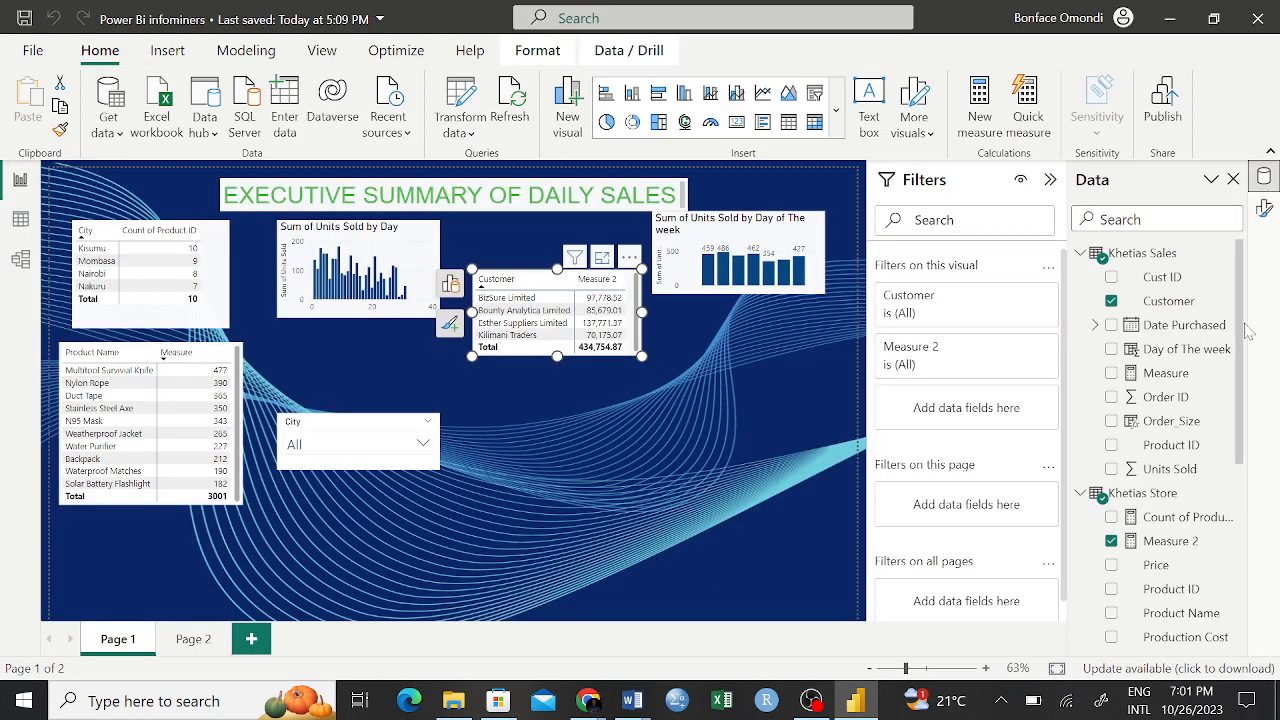
scroll(1172, 503, down, 4)
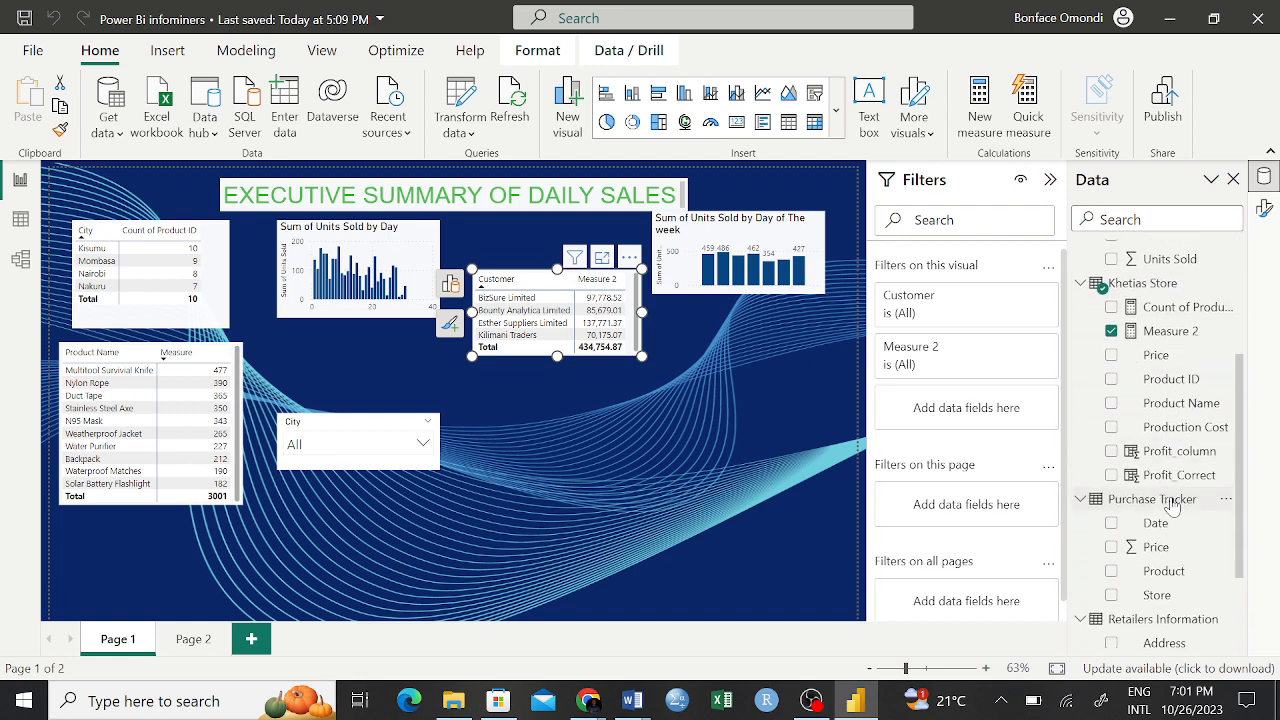
scroll(1172, 505, up, 2)
scroll(1172, 505, up, 3)
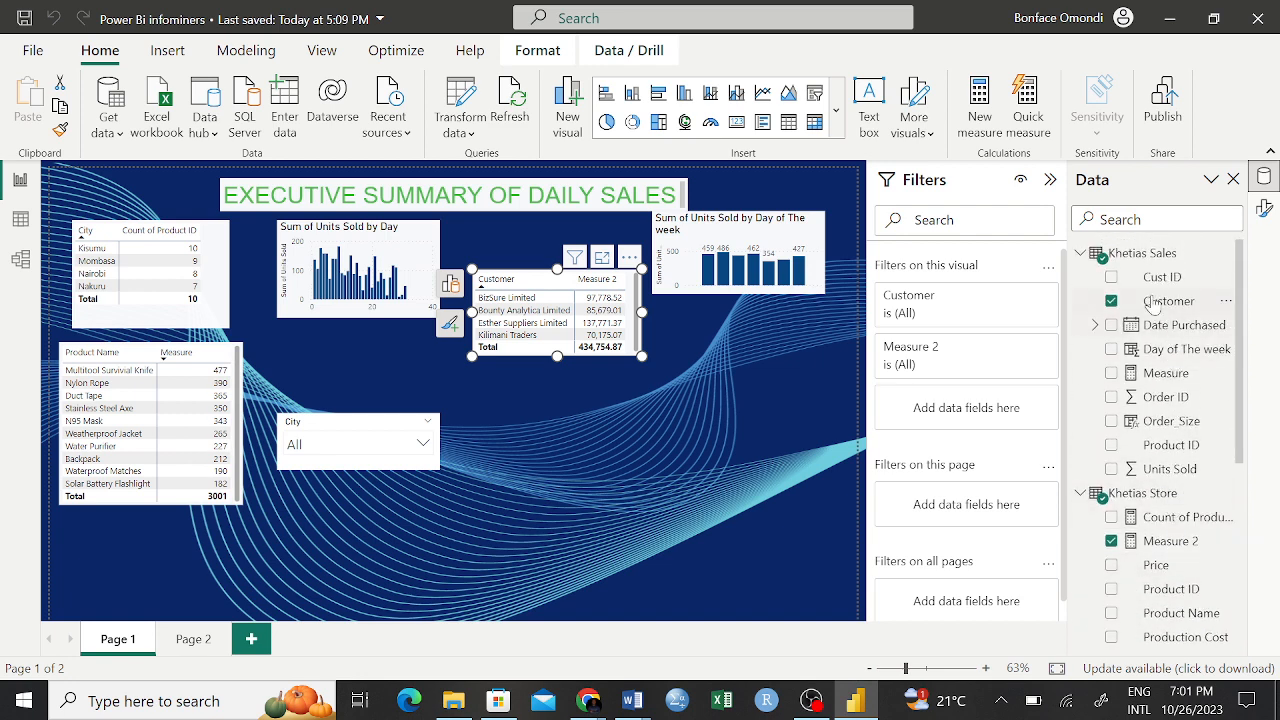
right_click(1141, 428)
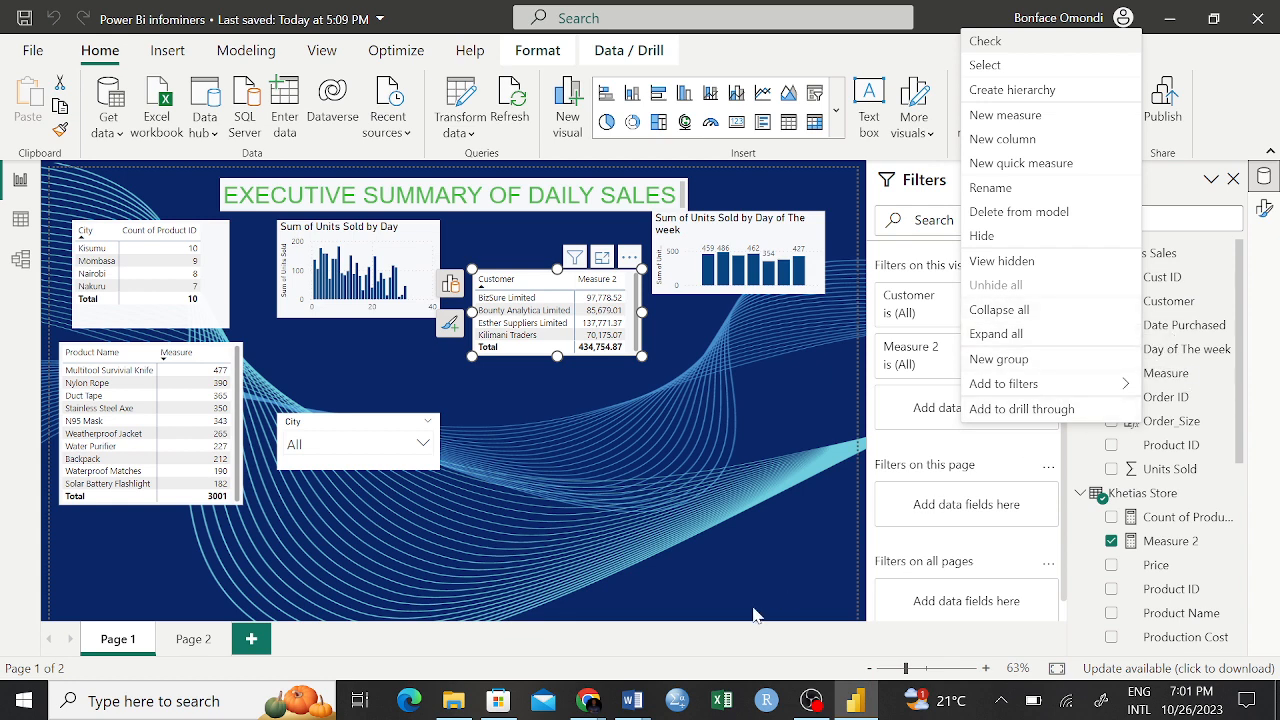
click(1248, 441)
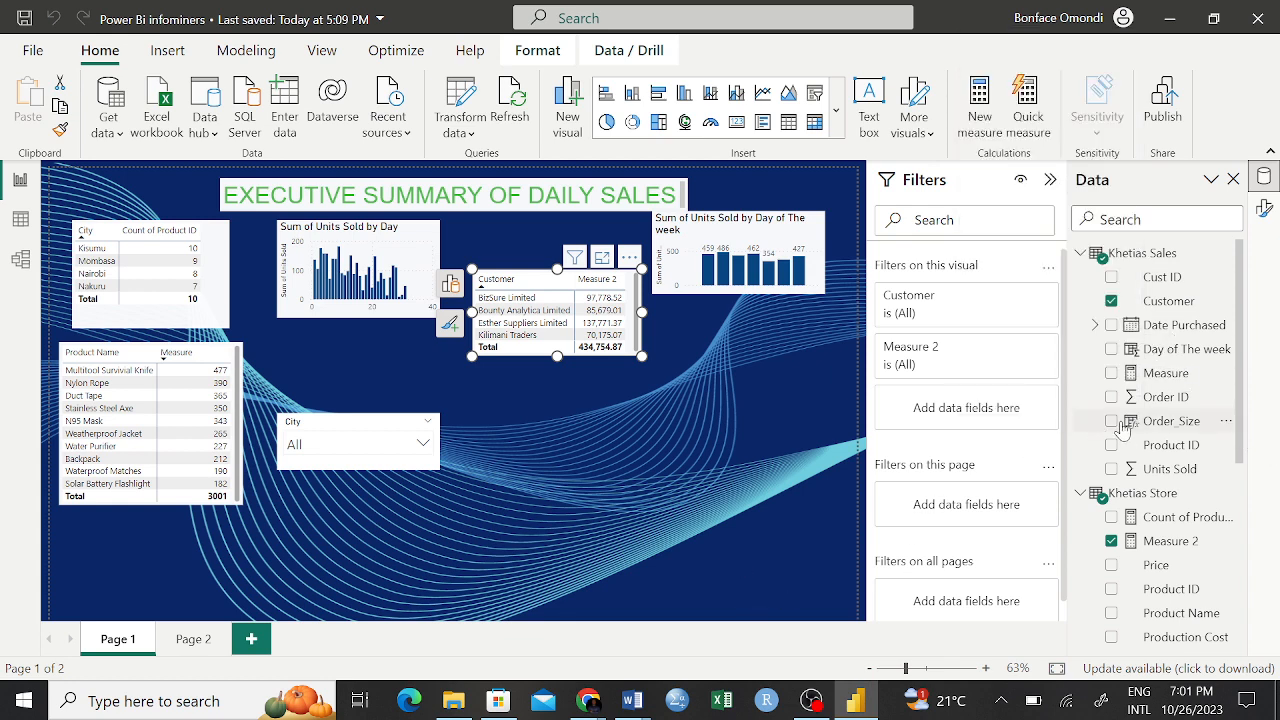
drag(1122, 427, 930, 402)
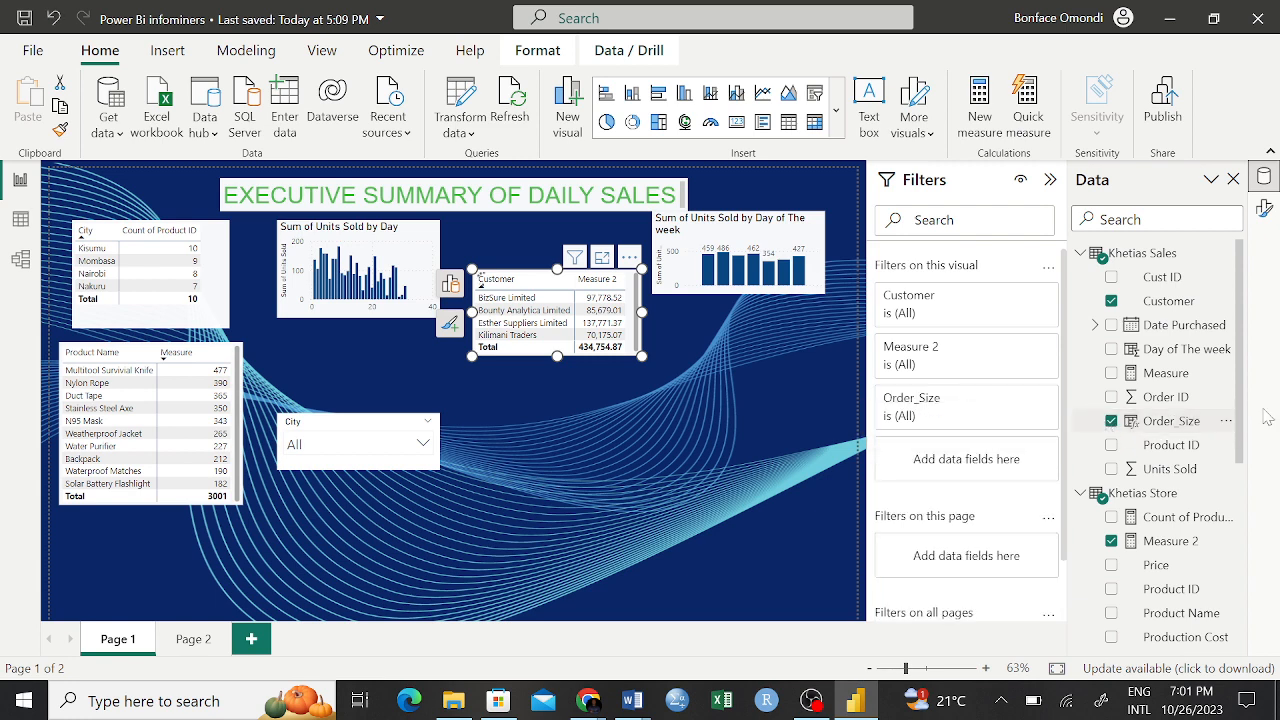
right_click(1183, 428)
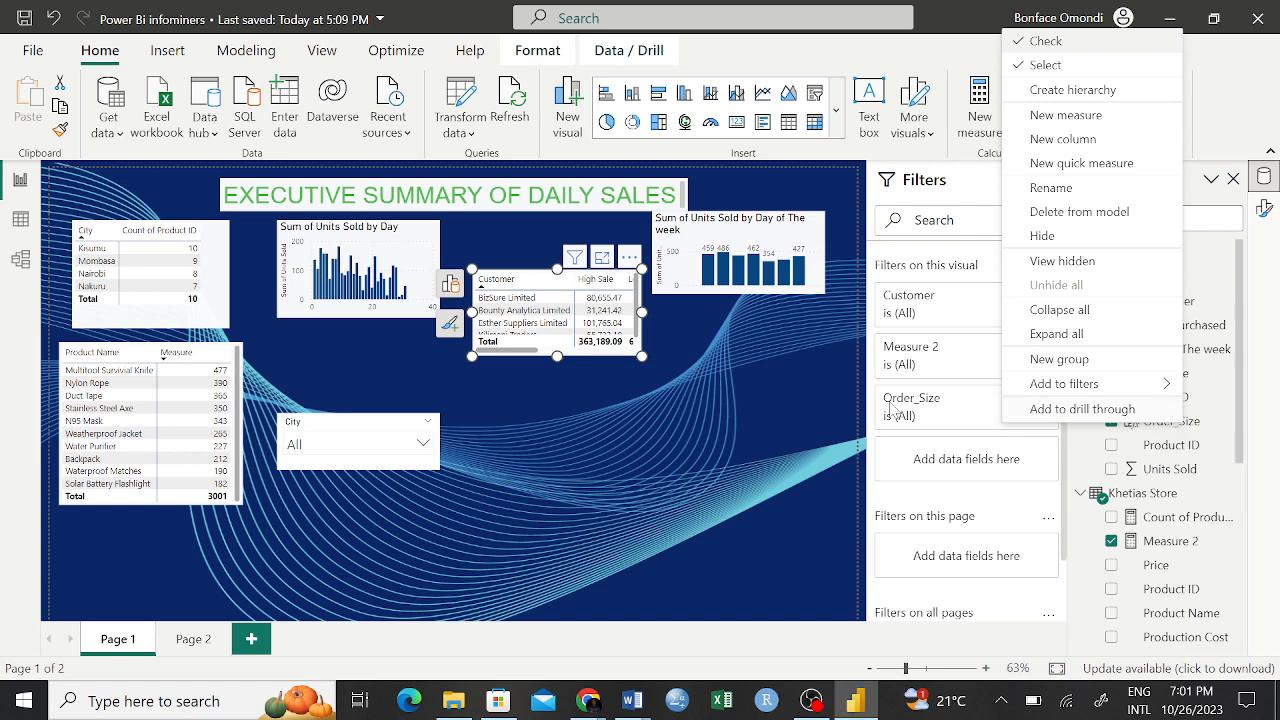
key(Escape)
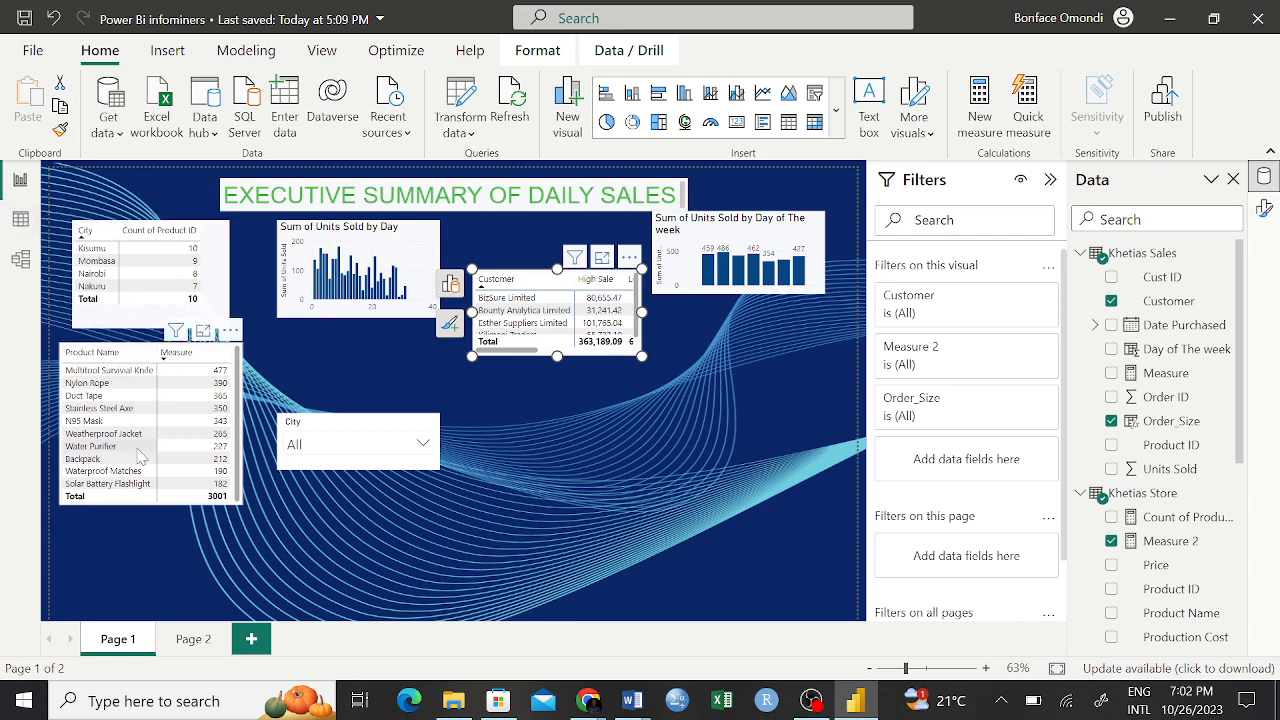
Step: Sort the product matrix alphabetically by Product Name and enlarge the visual in both width and height
click(222, 353)
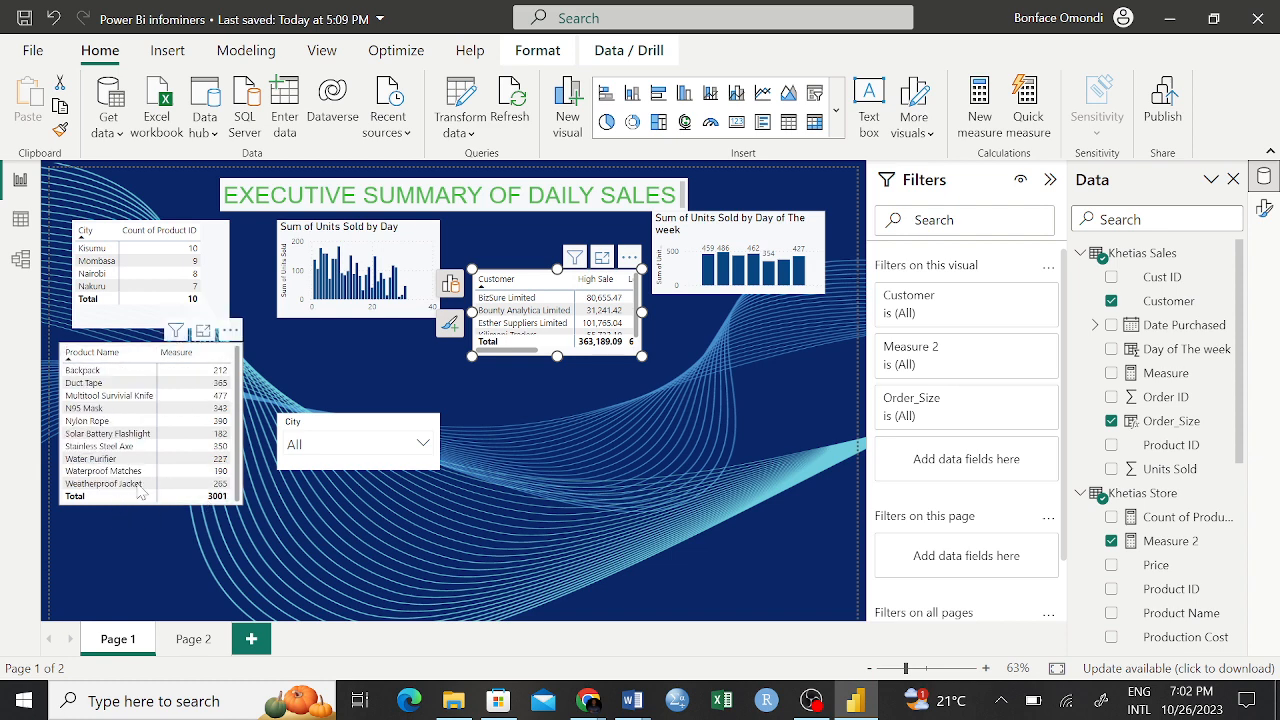
click(222, 355)
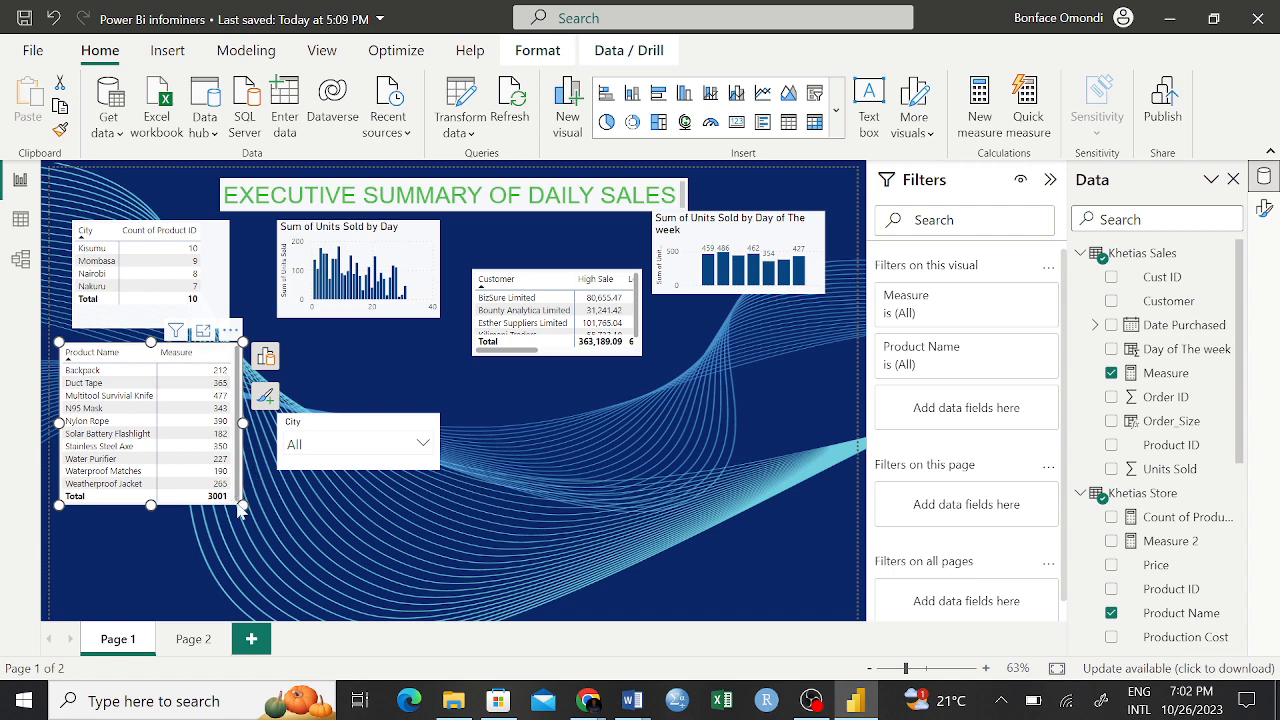
drag(242, 506, 309, 545)
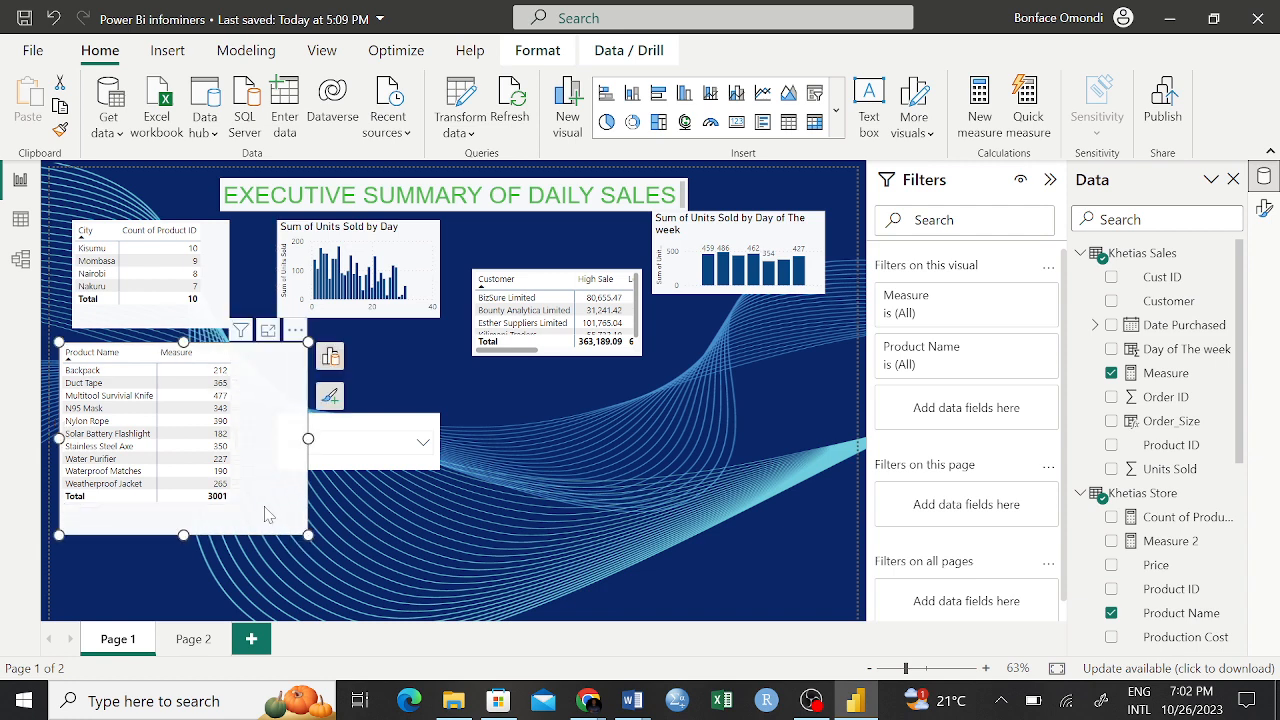
Step: Examine the conditional formatting options for the Measure values of the product matrix
click(330, 360)
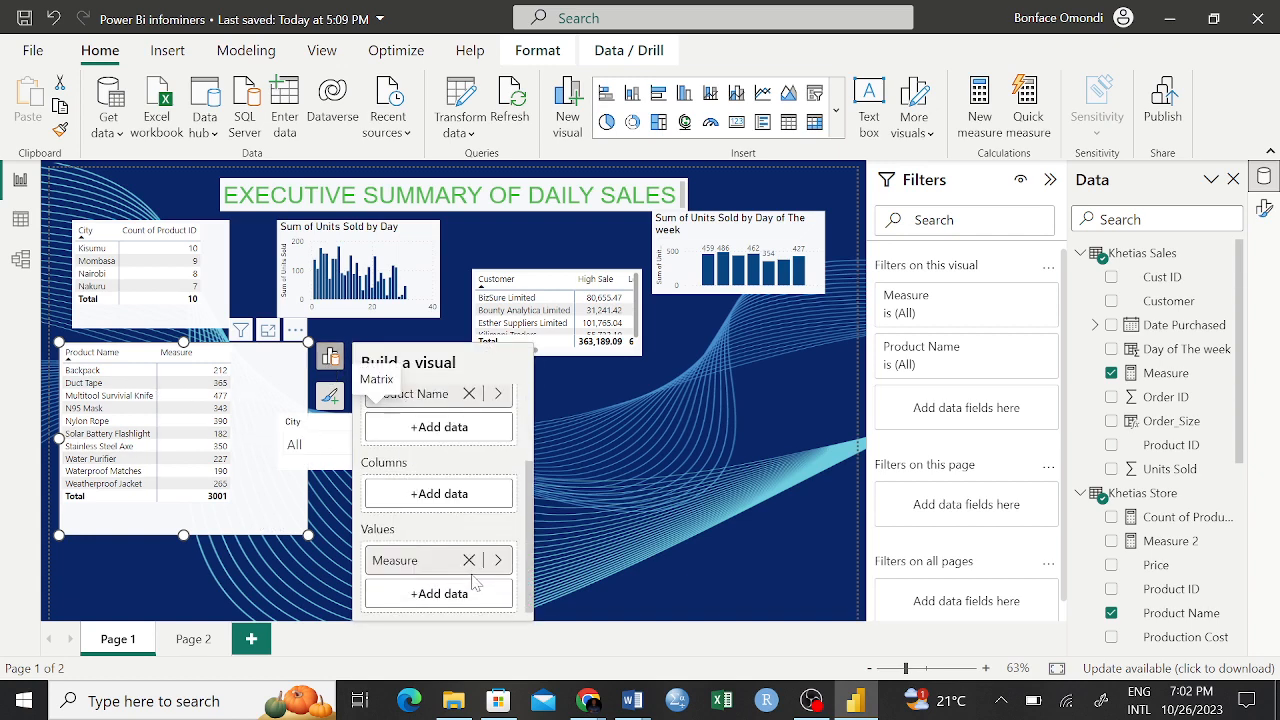
right_click(405, 566)
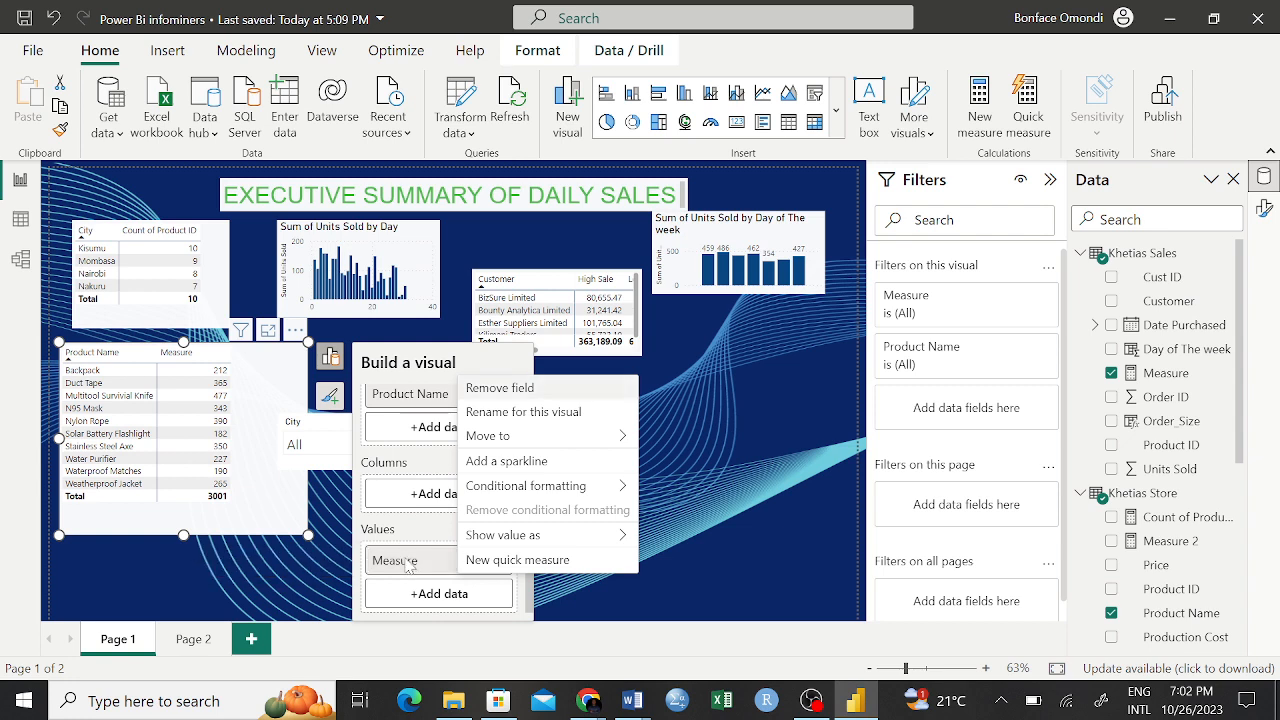
mouse_move(548, 492)
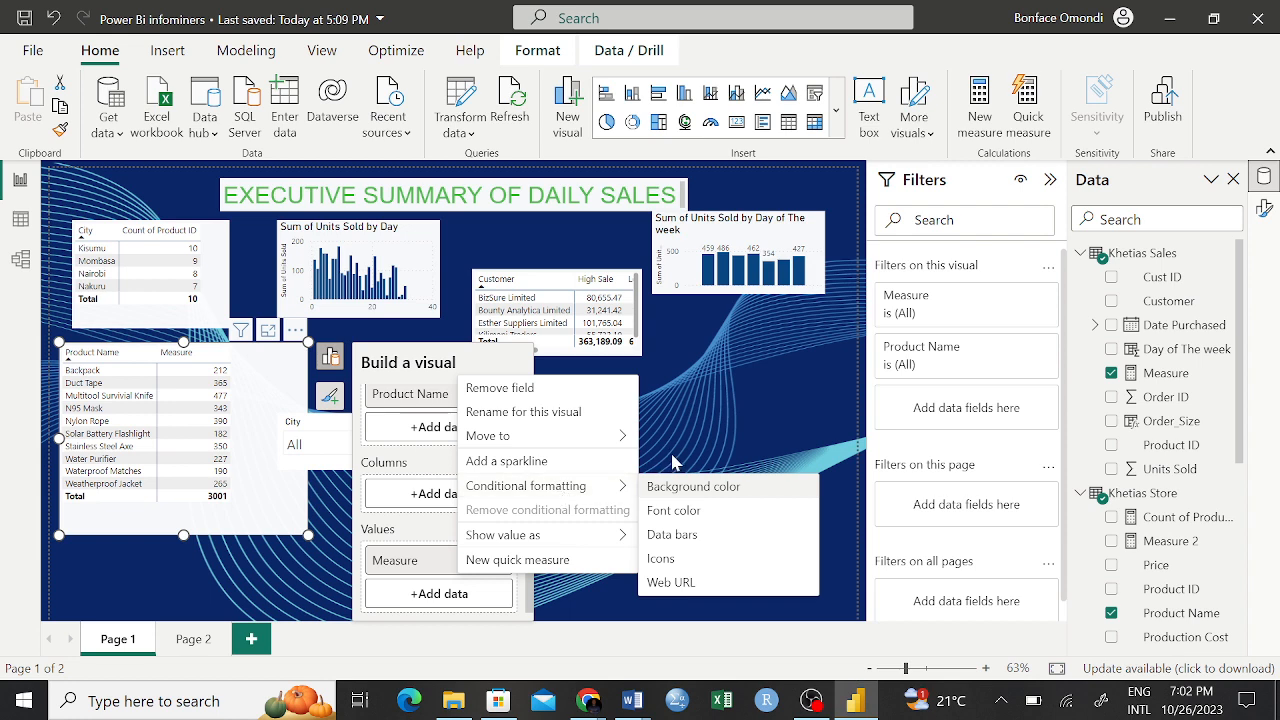
click(732, 411)
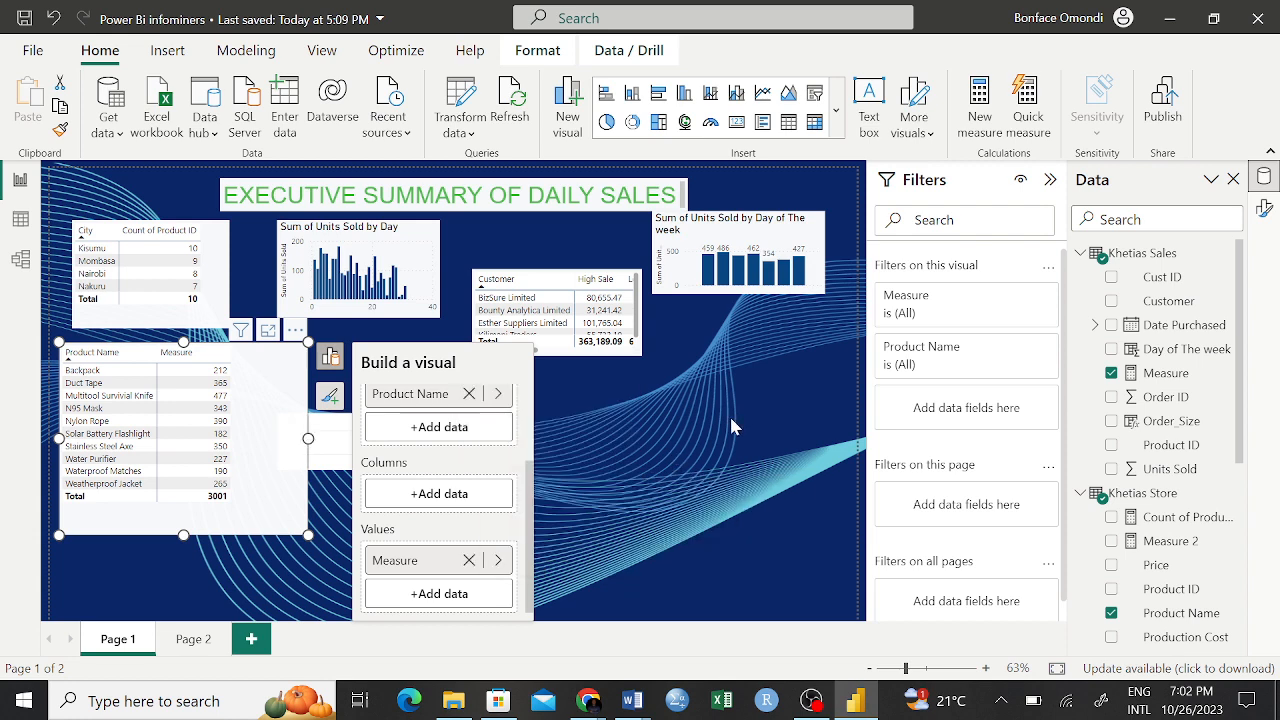
click(668, 505)
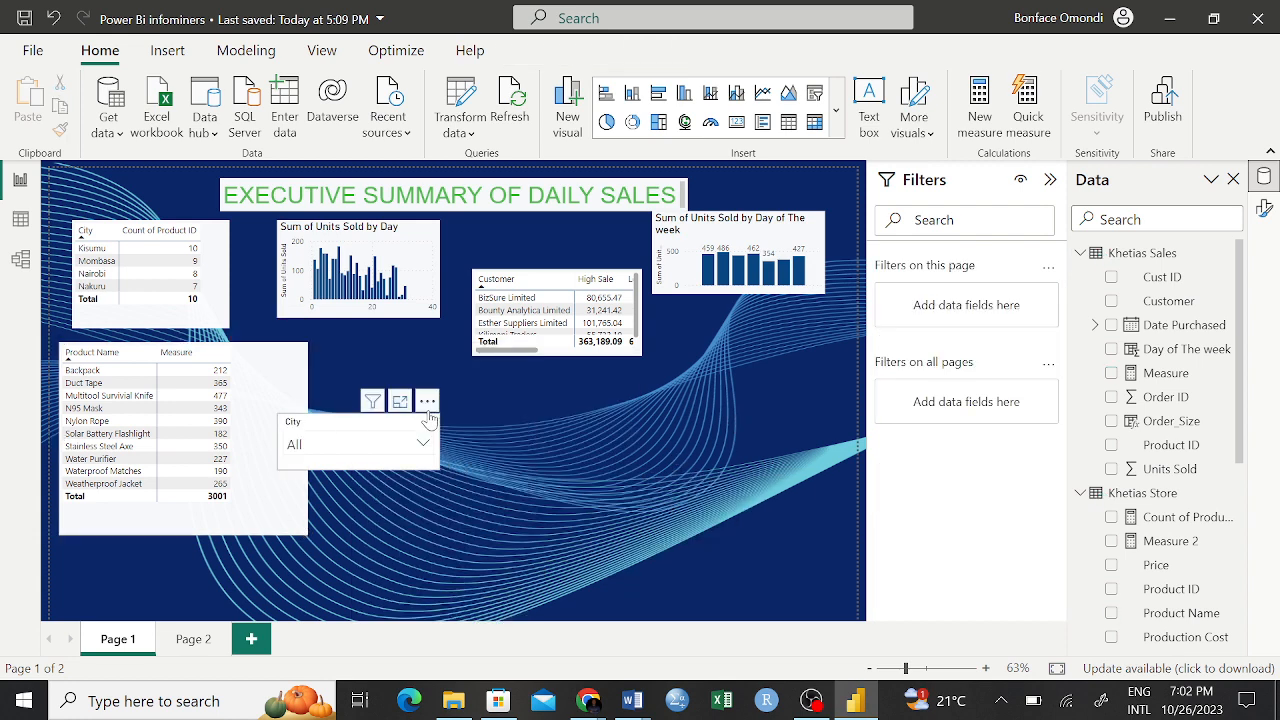
Step: Reduce the width of the product matrix slightly on Page 1, and switch to the table view of the Khetias Sales data
click(305, 532)
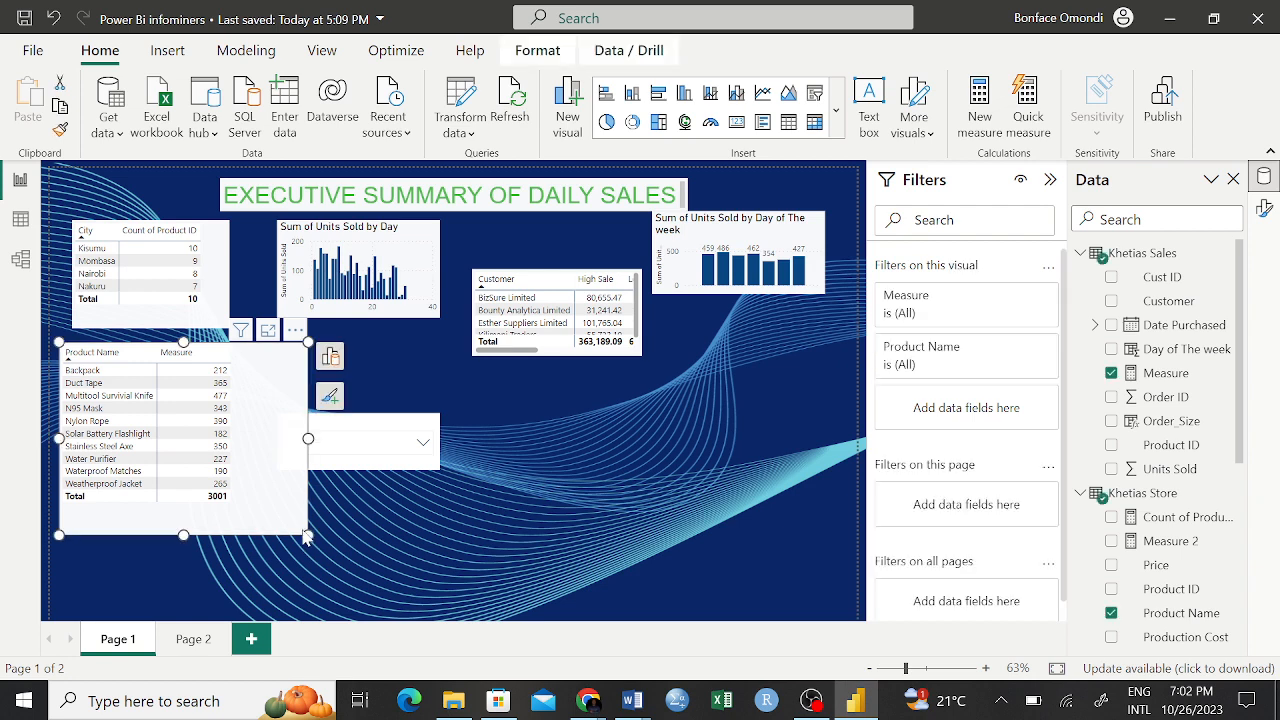
drag(308, 536, 266, 530)
click(470, 518)
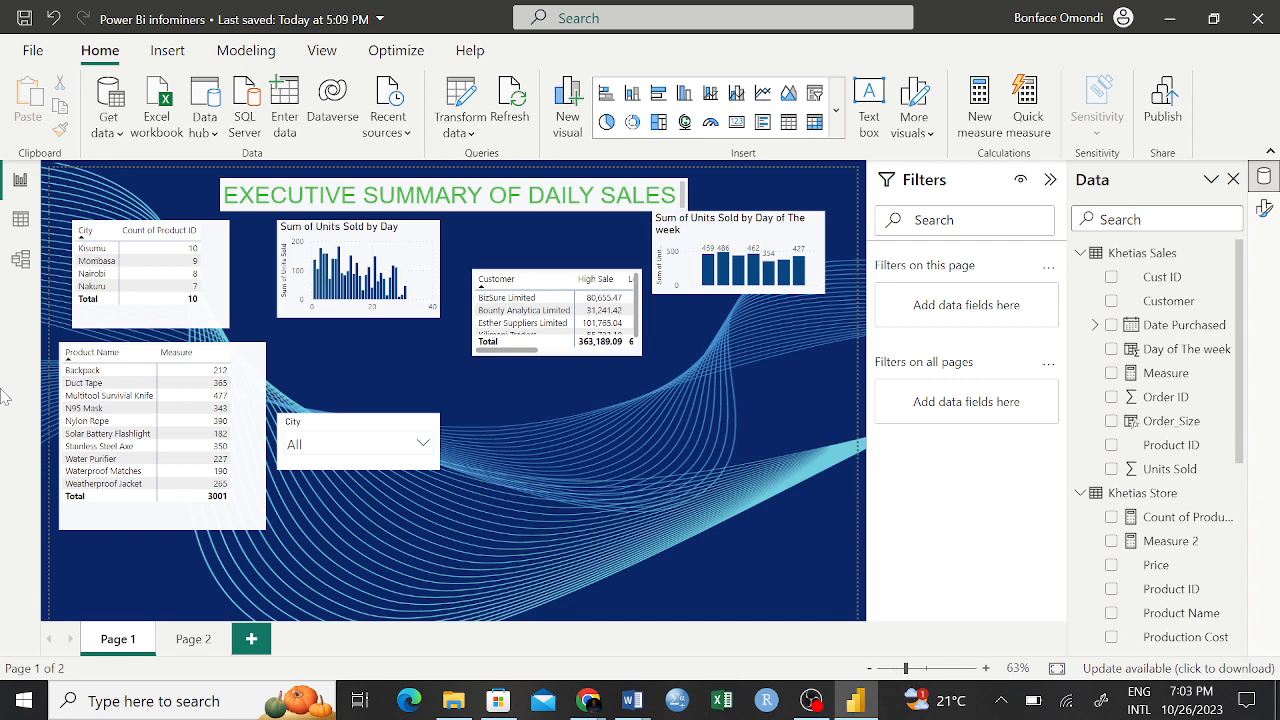
click(20, 219)
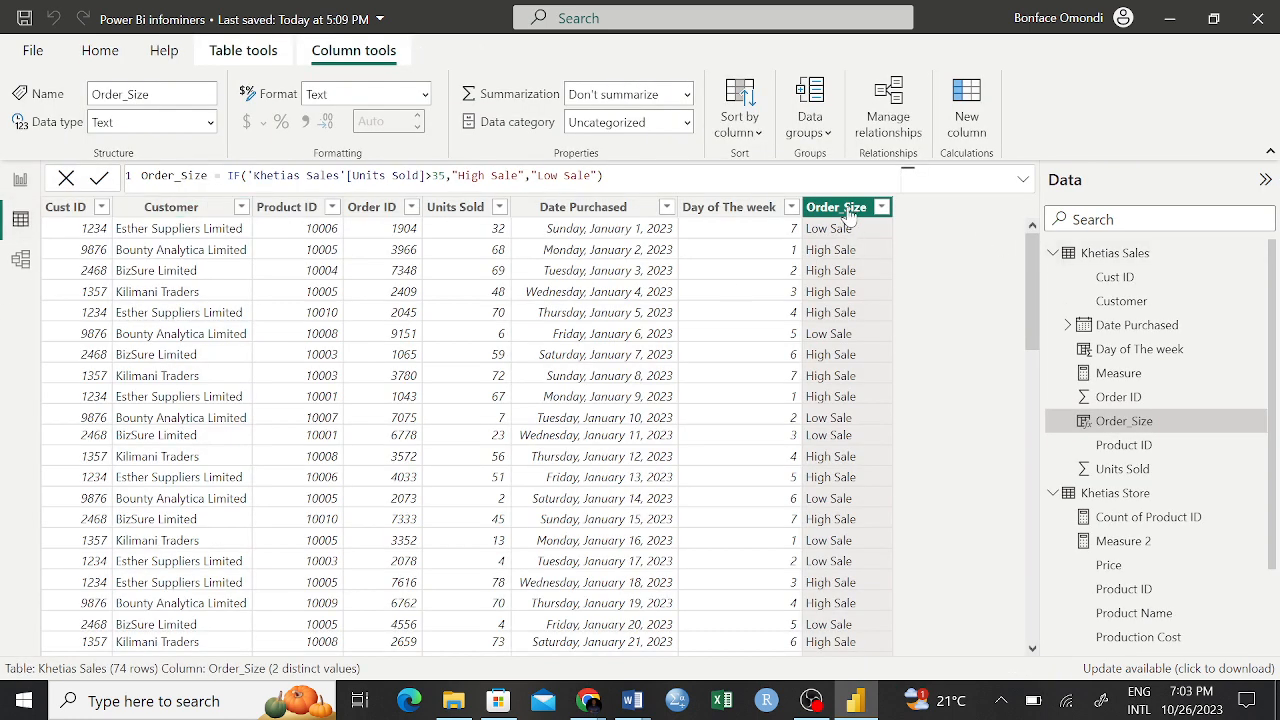
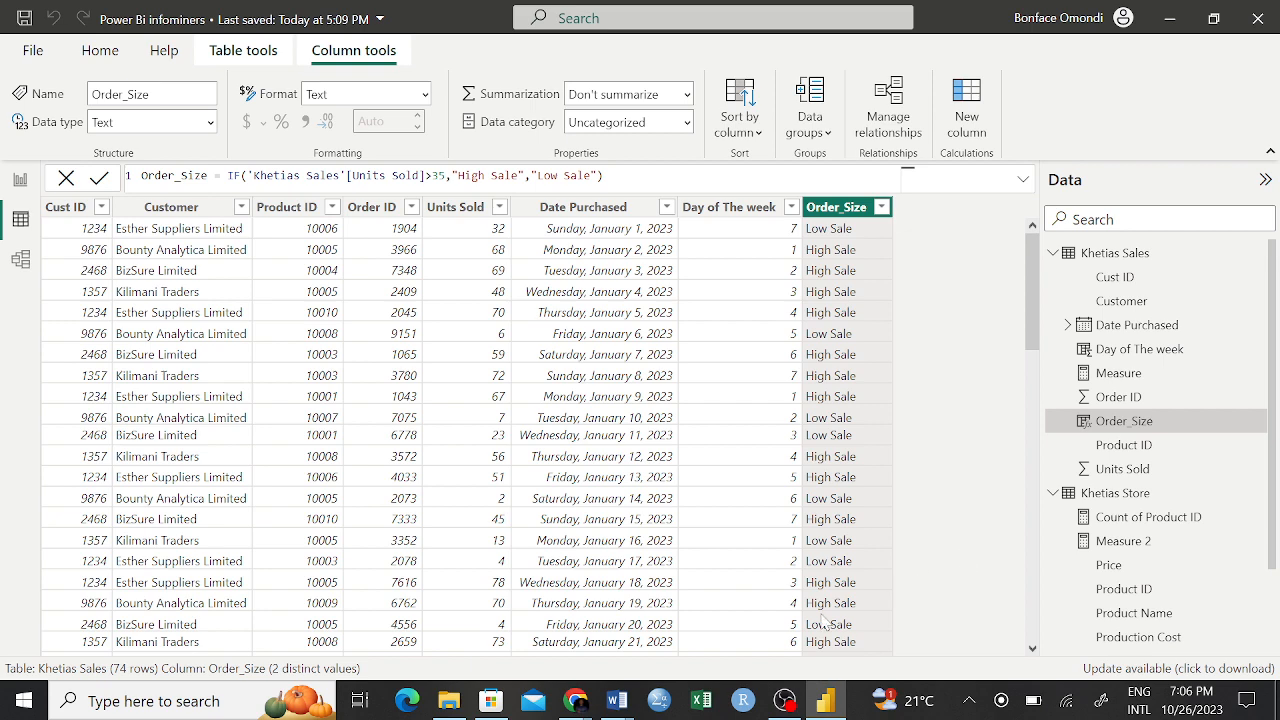
Step: Switch to the Google Meet call, resume presenting the screen, and return to Power BI
mouse_move(576, 706)
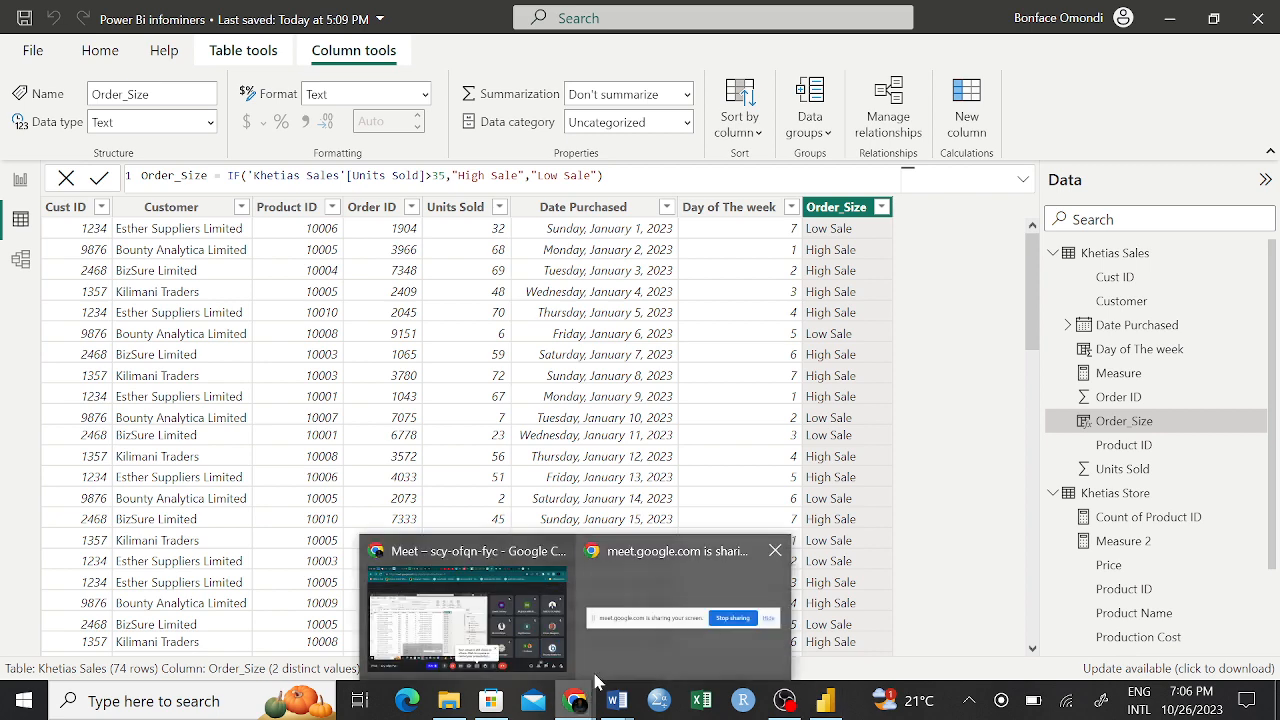
click(540, 645)
click(704, 641)
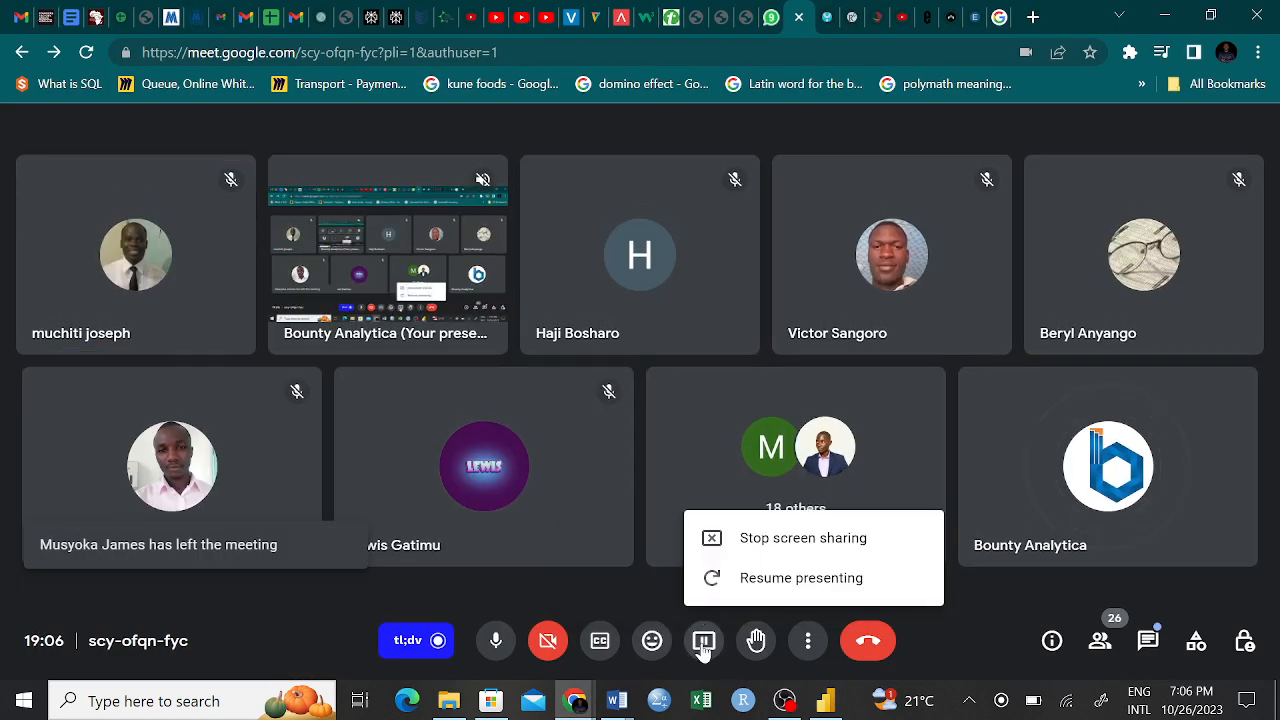
click(756, 579)
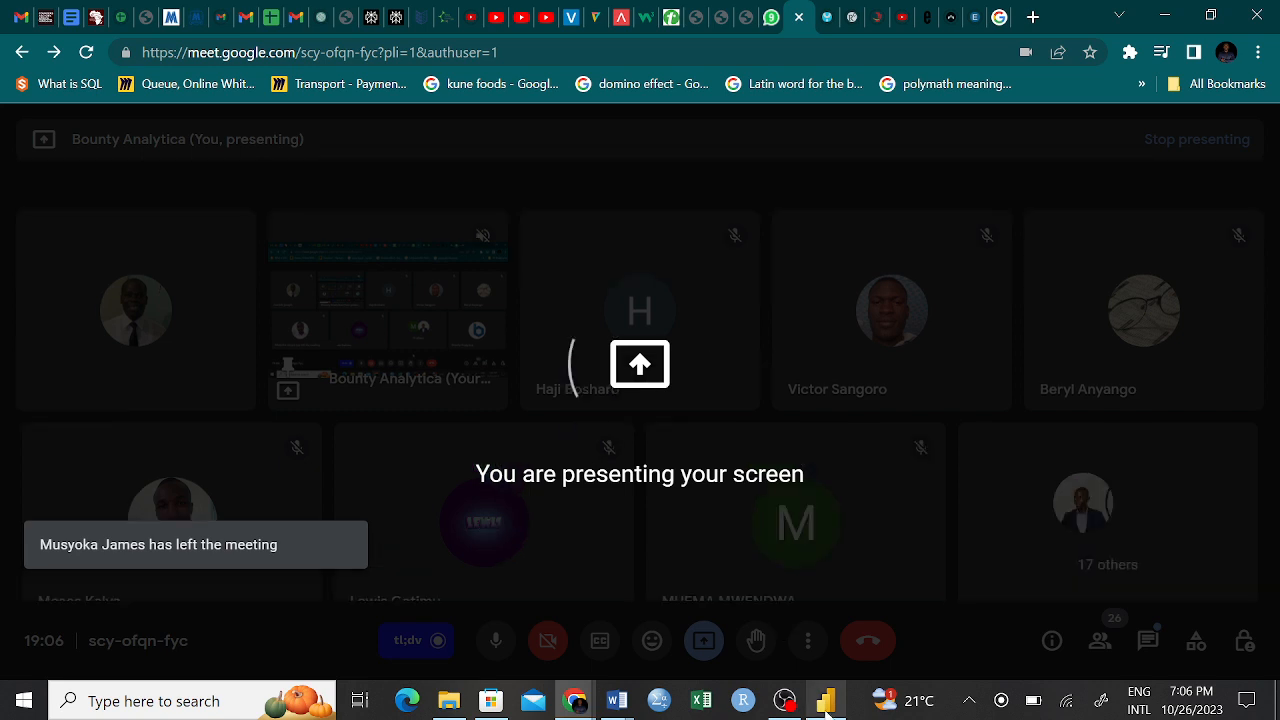
click(826, 702)
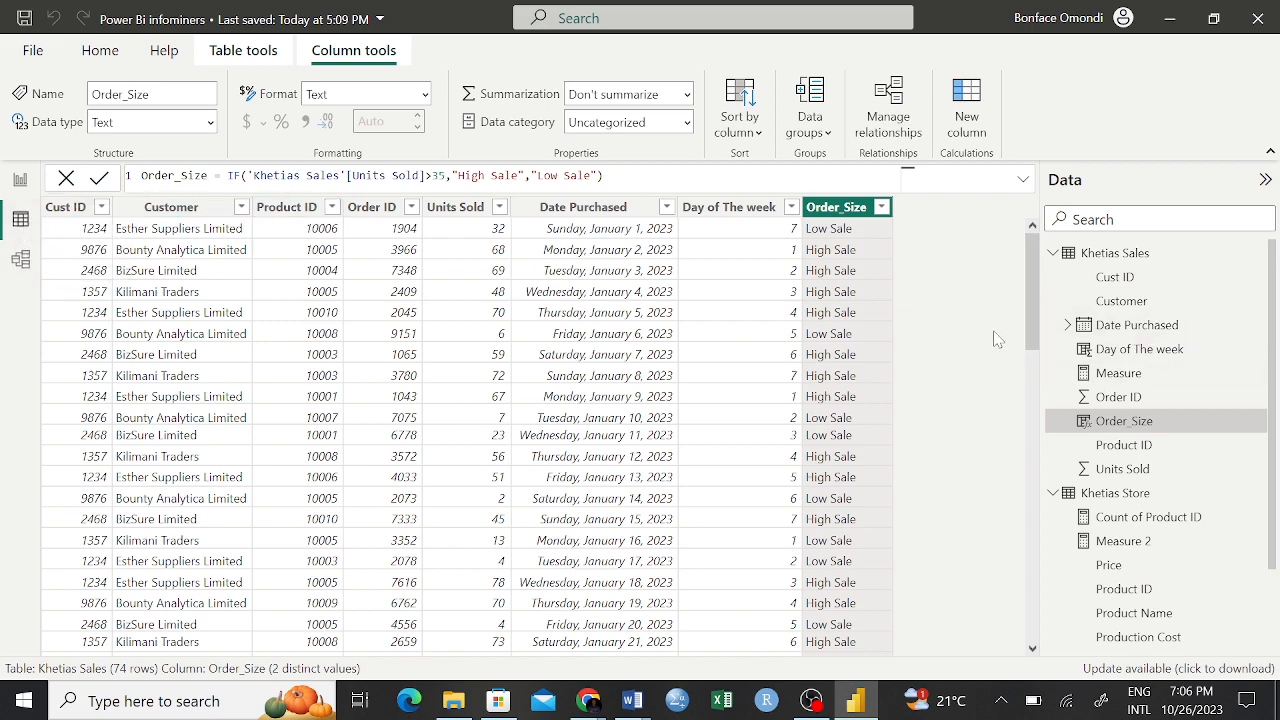
Step: Examine the columns of the Khetias Store and Khetias Sales tables
click(1112, 495)
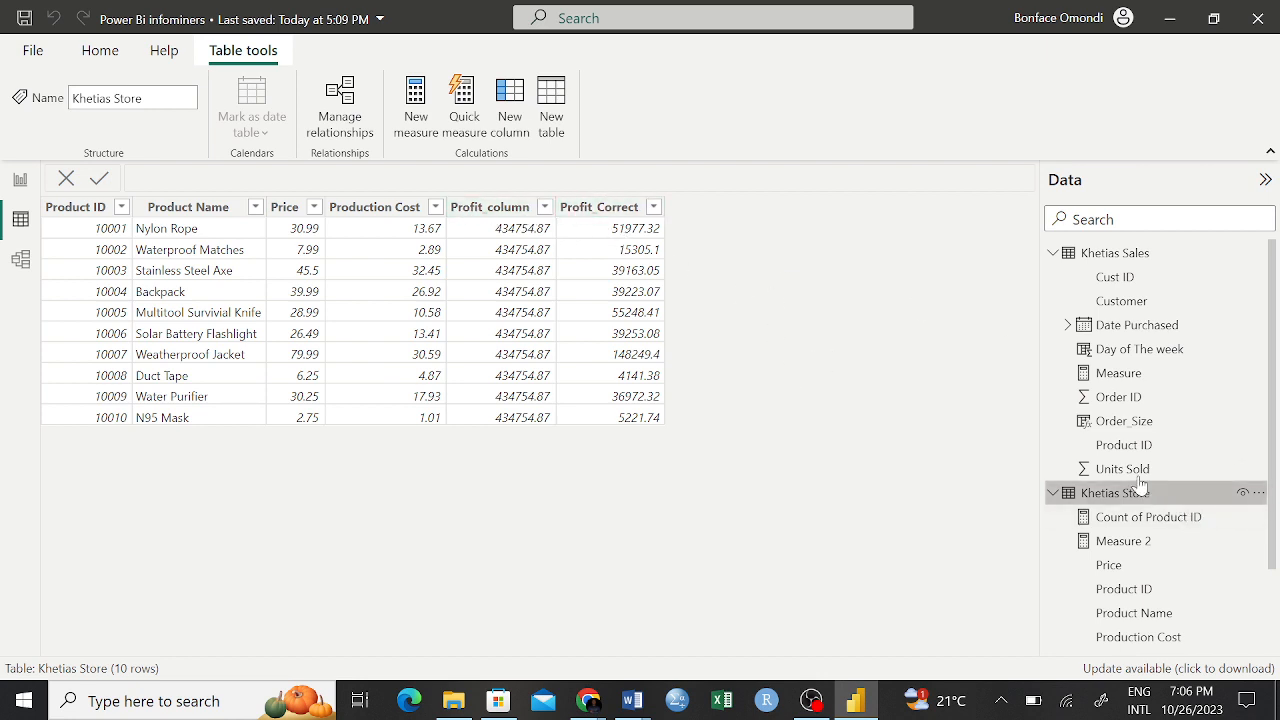
scroll(1138, 483, down, 2)
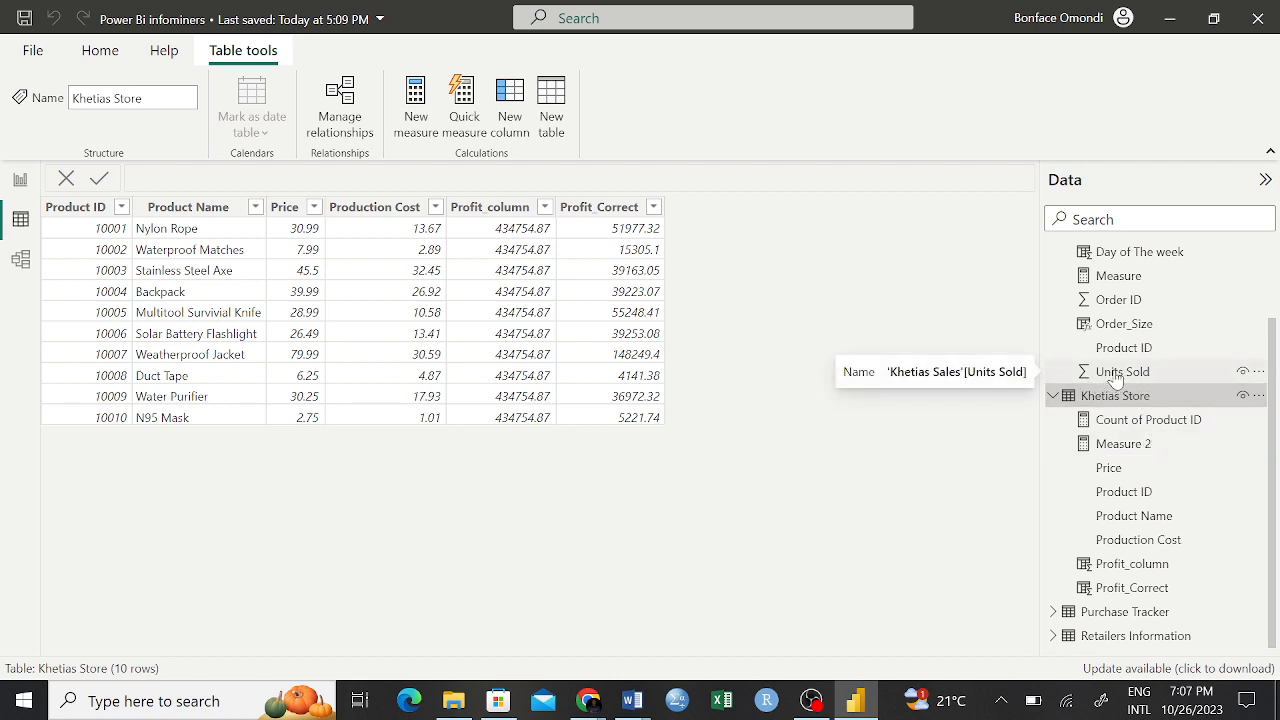
scroll(1117, 378, up, 2)
click(1118, 250)
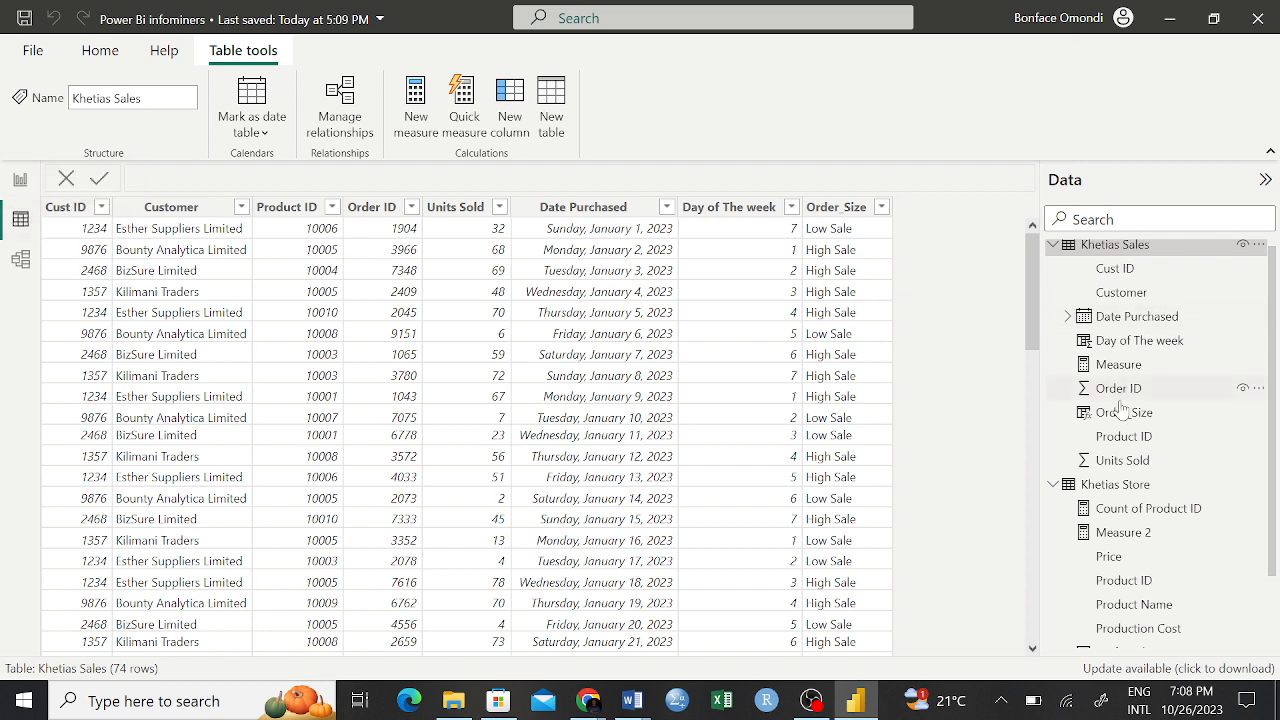
Step: Create a new calculated column in the Khetias Store table and name it Profit_3 in its formula
click(1116, 488)
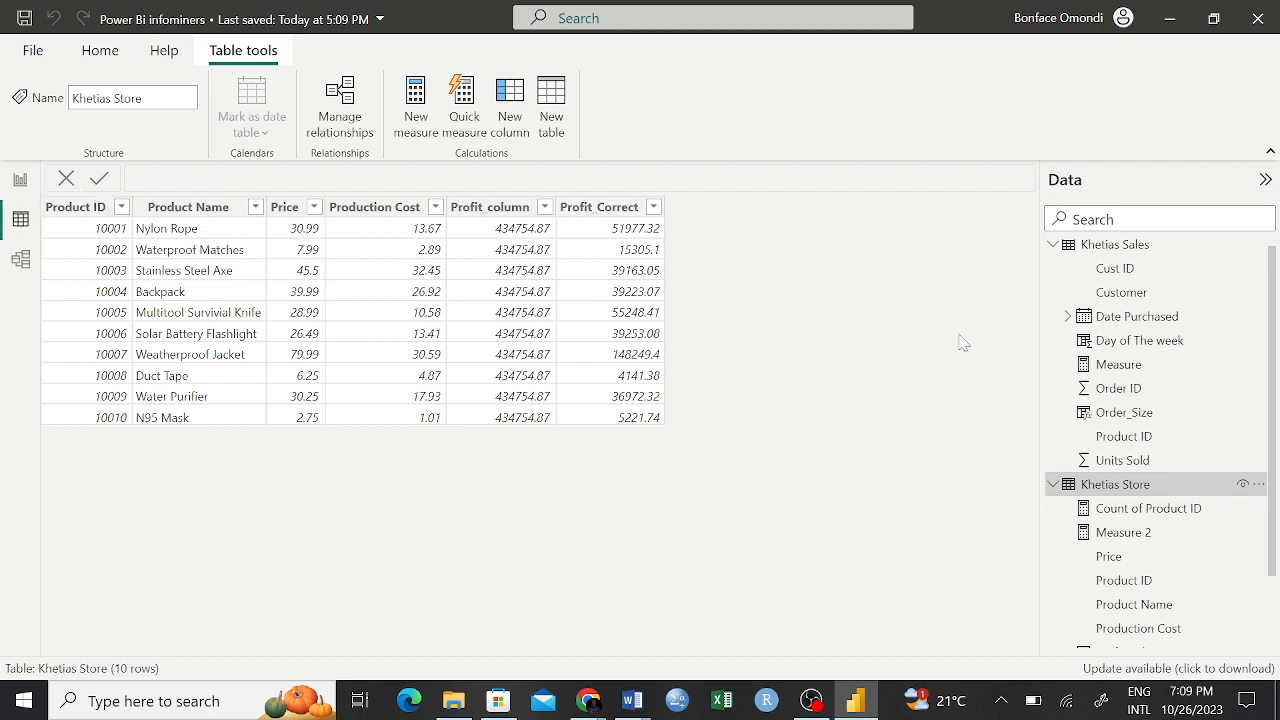
scroll(1118, 490, down, 3)
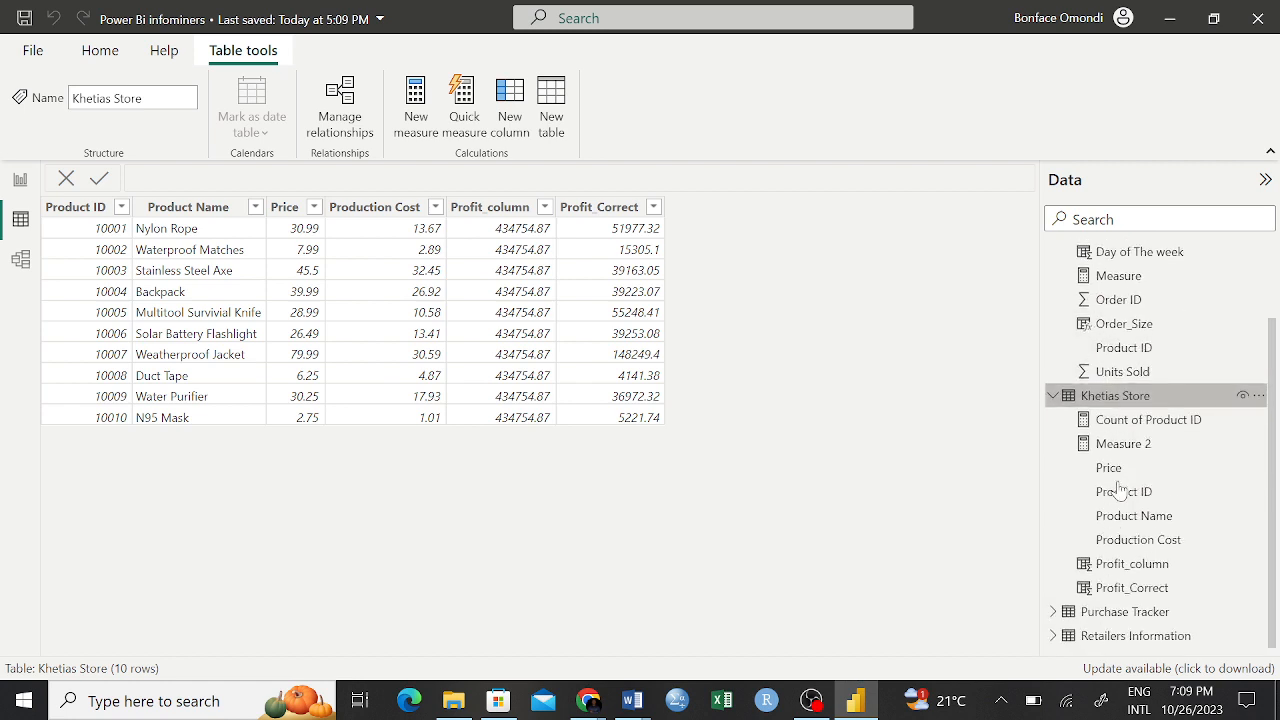
right_click(1103, 397)
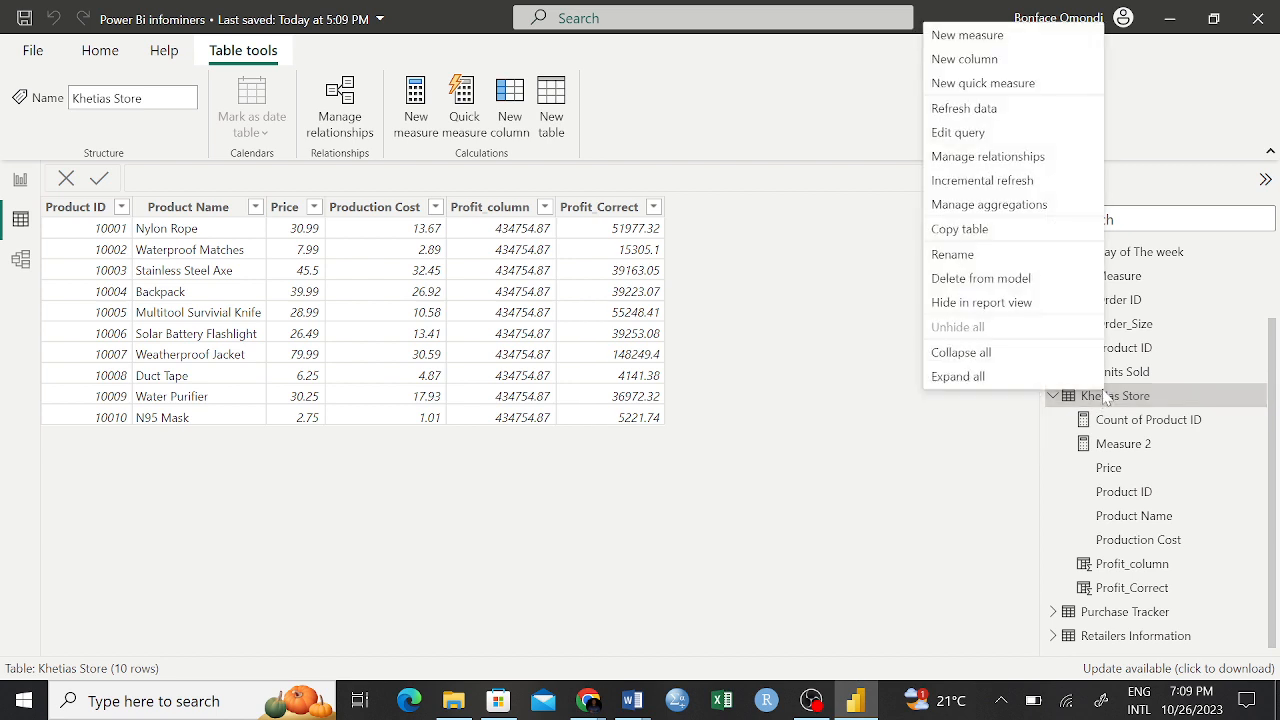
click(979, 67)
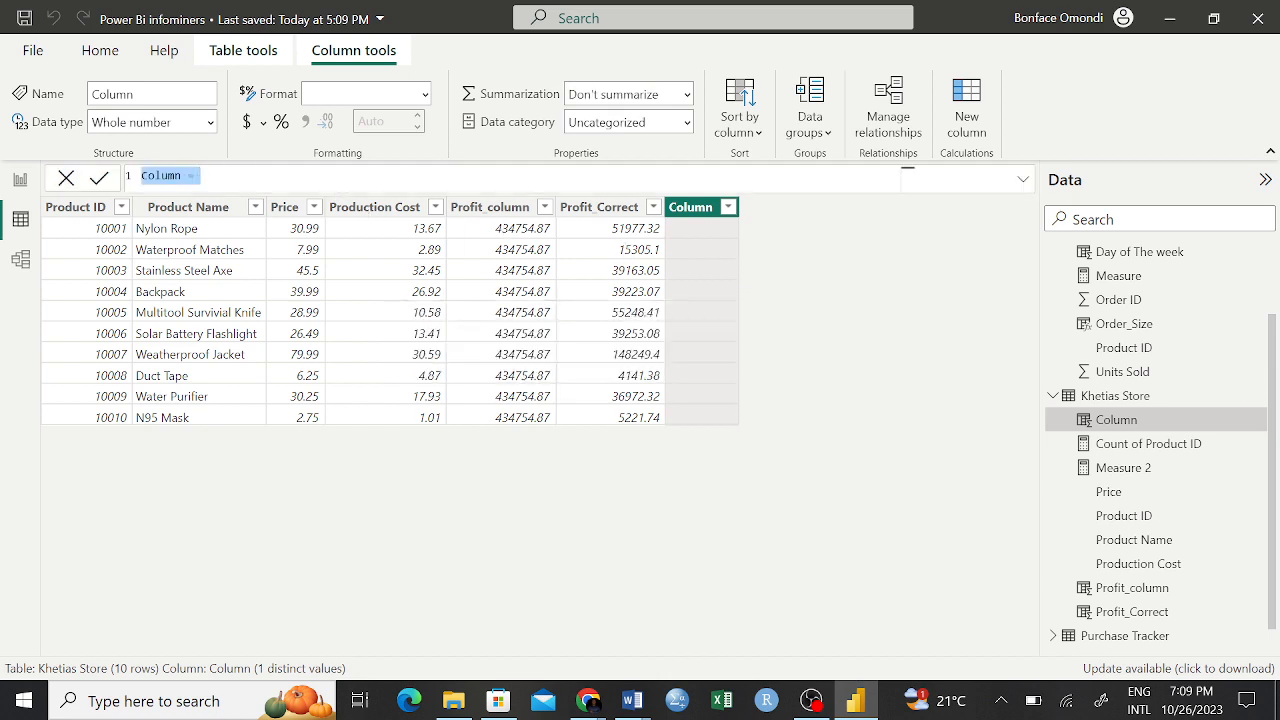
drag(183, 177, 142, 179)
text(Pr)
text(ofit)
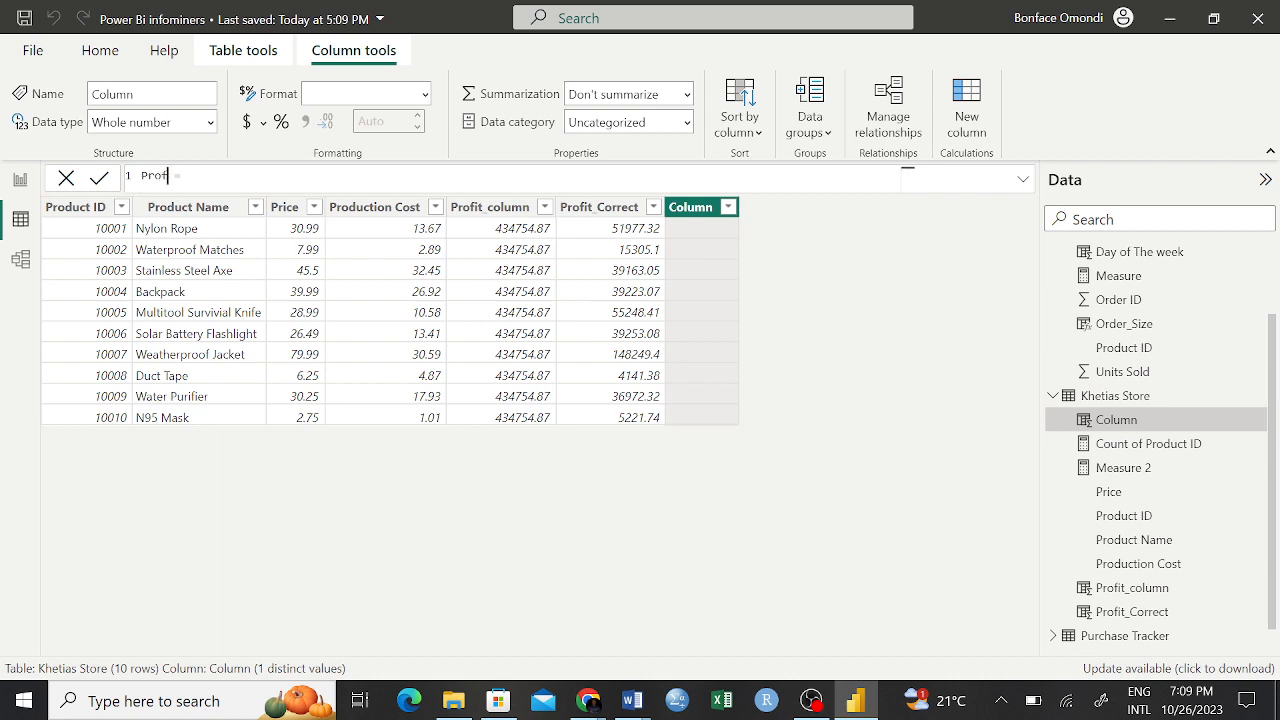
text(_3)
Step: Start the Profit_3 formula with the SUMX function and give 'Khetias Sales' as its table argument
click(215, 177)
text(SUM)
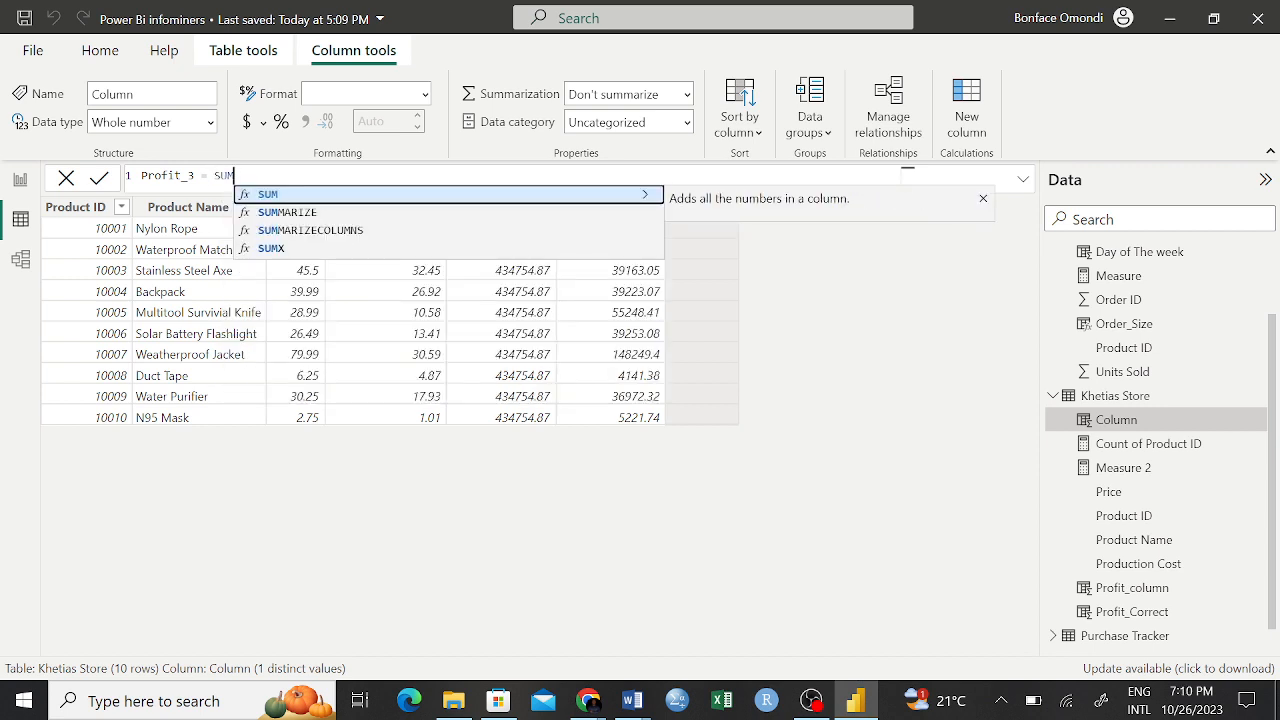
key(Down)
key(Down)
key(Down)
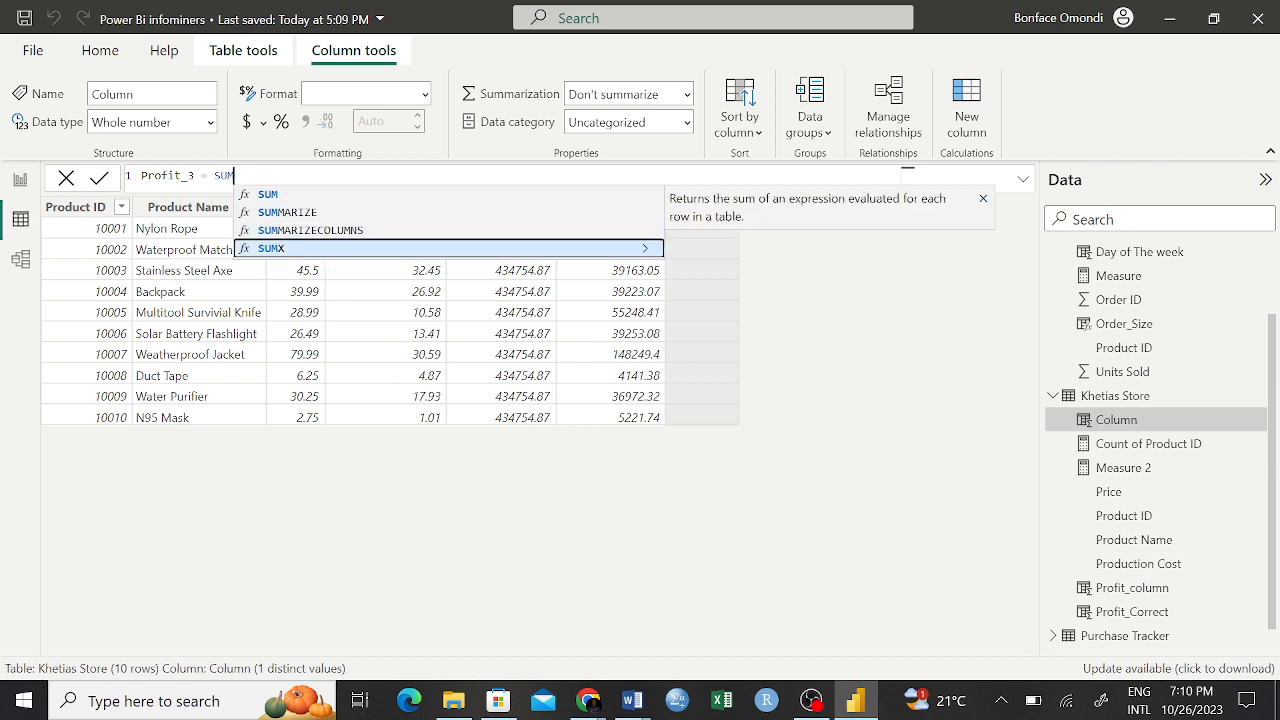
key(Tab)
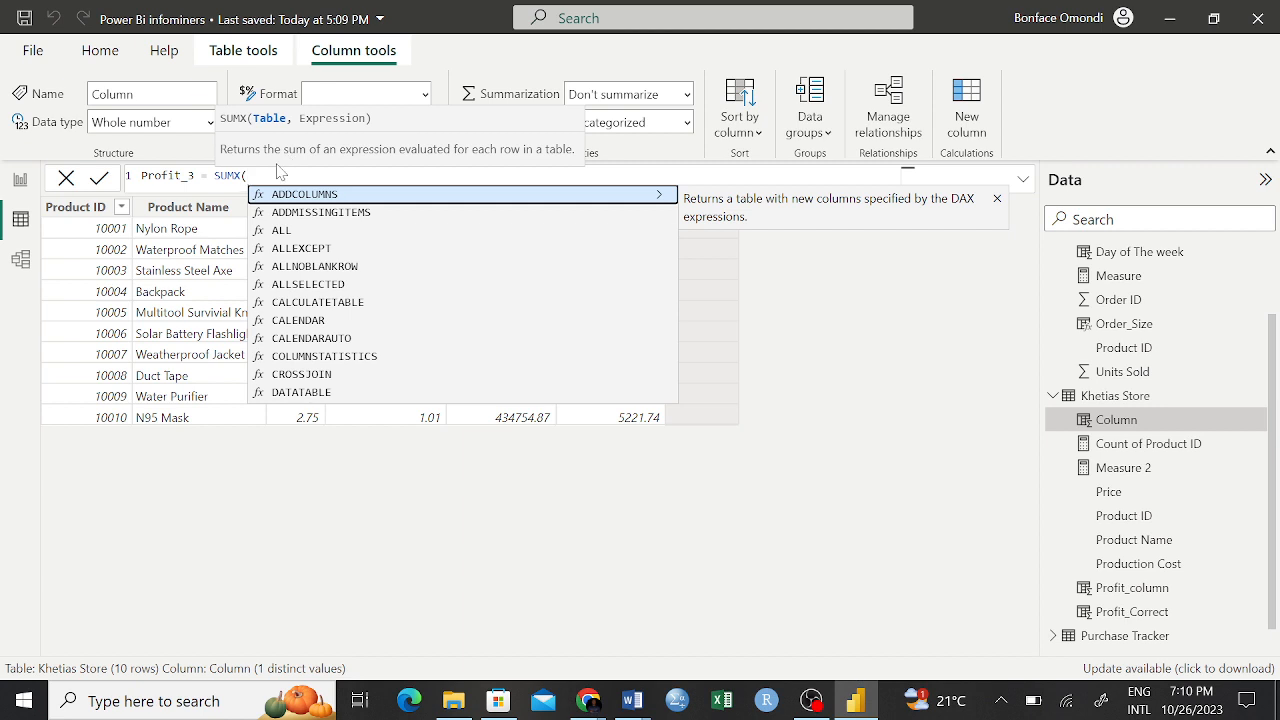
text(khe)
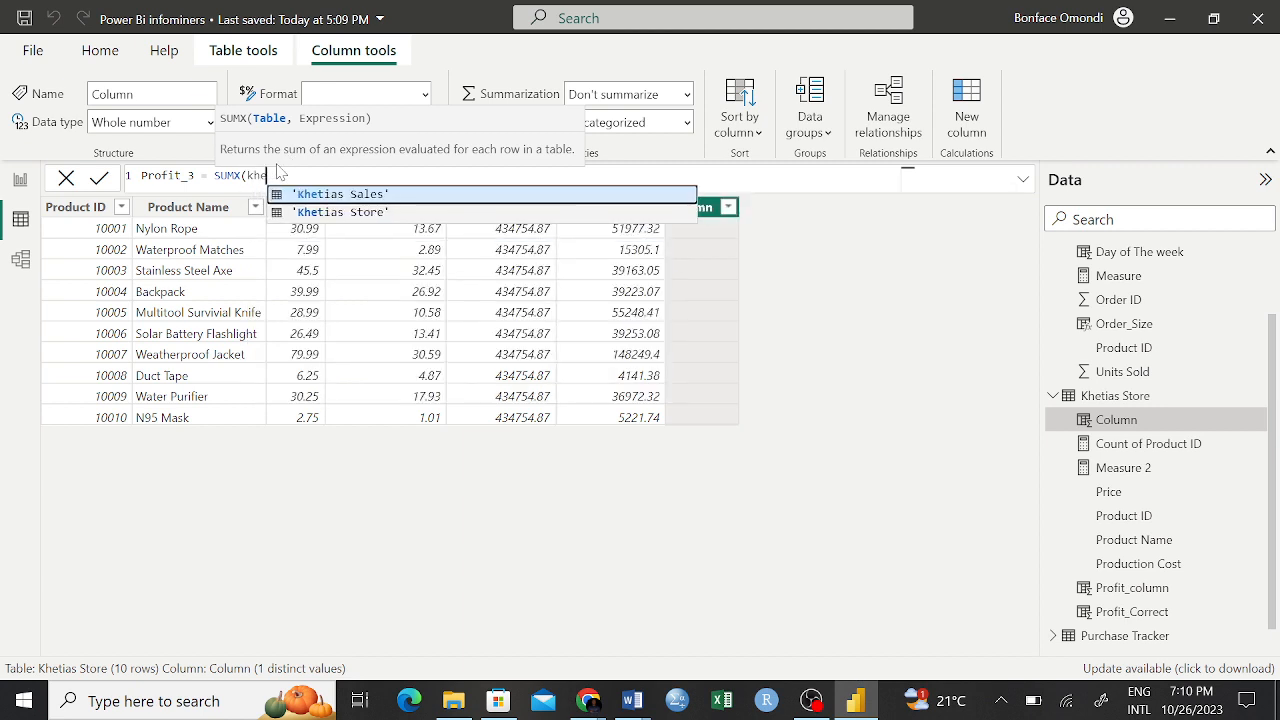
click(330, 196)
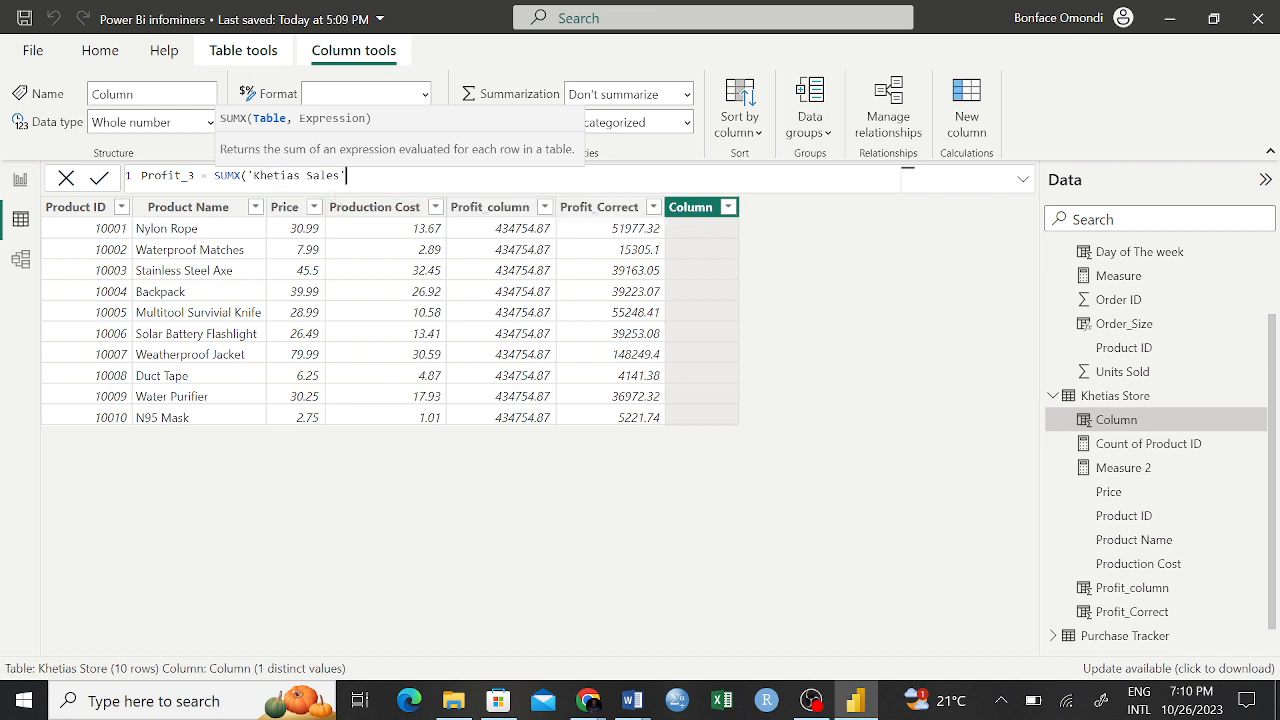
text(,)
key(BackSpace)
key(BackSpace)
text(',)
Step: Enter 'Khetias Store'[Production Cost] in the expression argument of the SUMX function
text(SUMX('K)
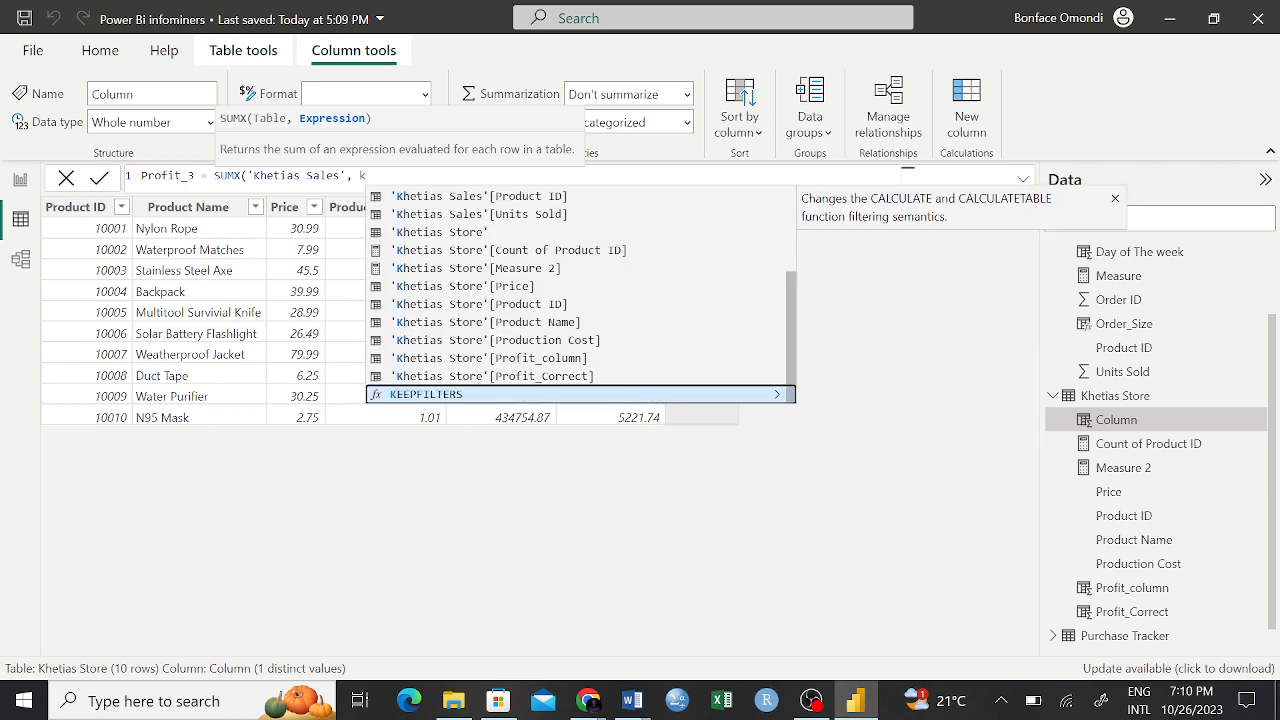
text(hetia)
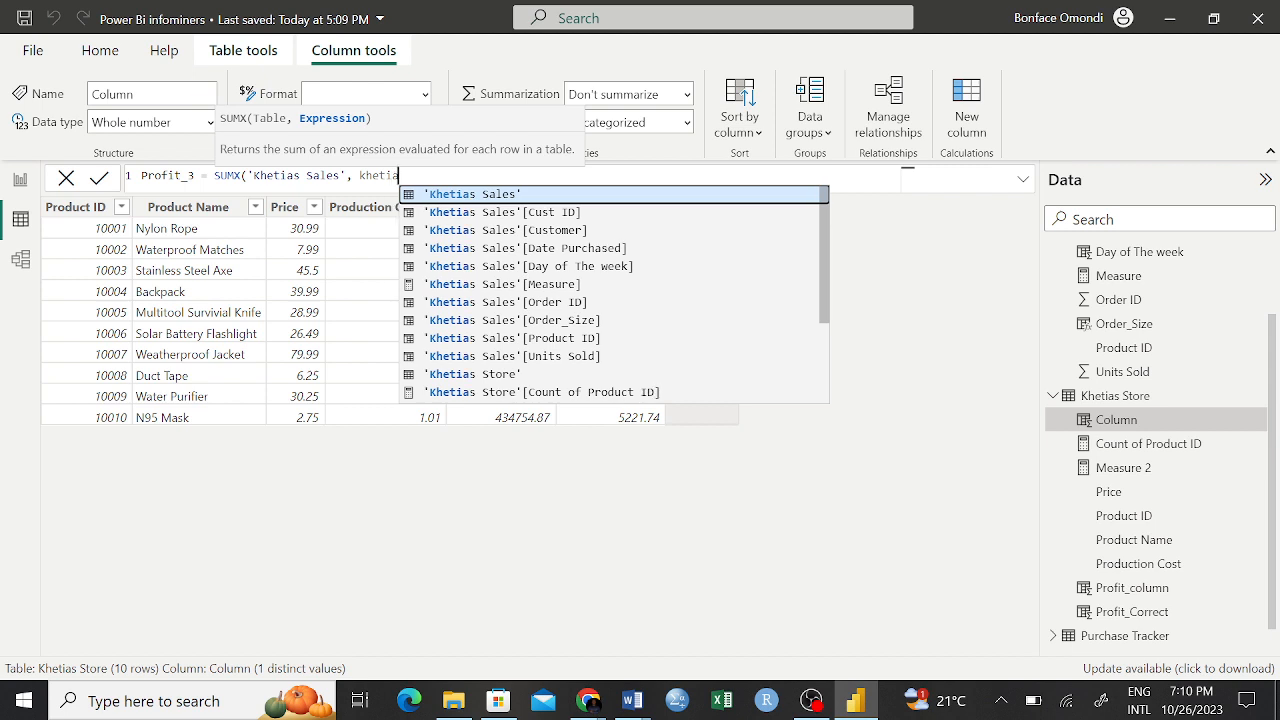
scroll(573, 291, down, 3)
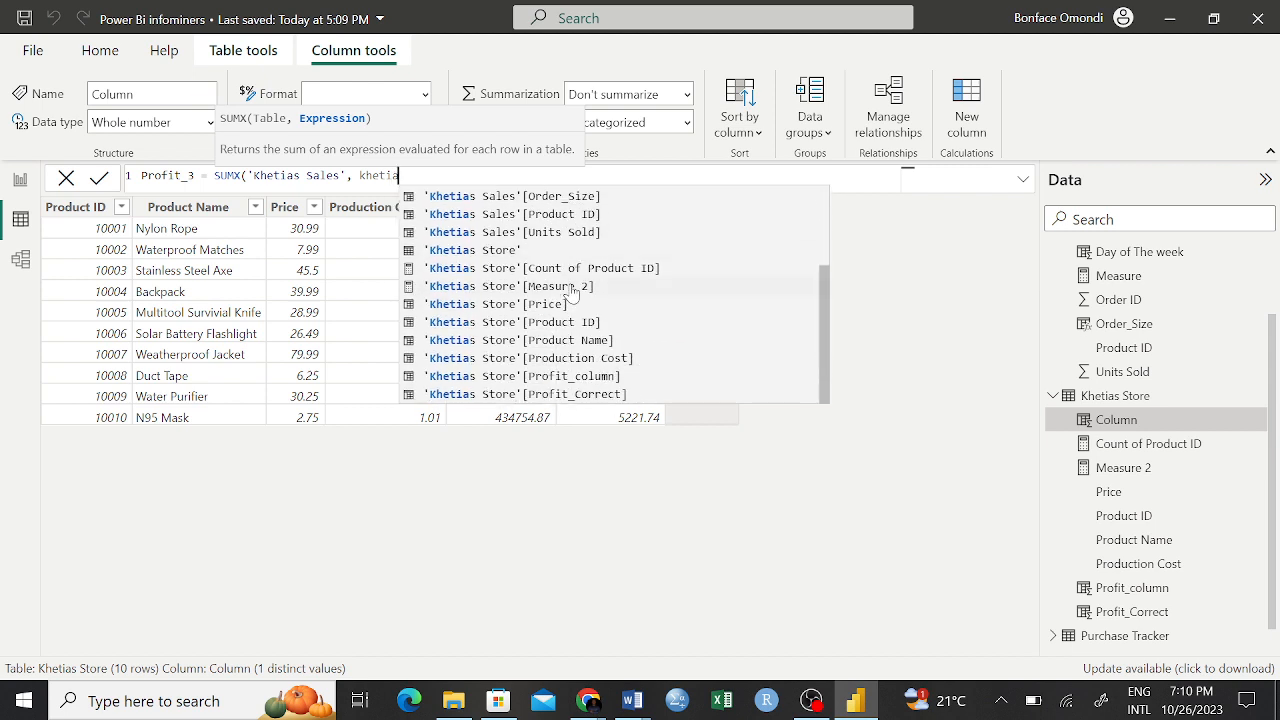
click(568, 358)
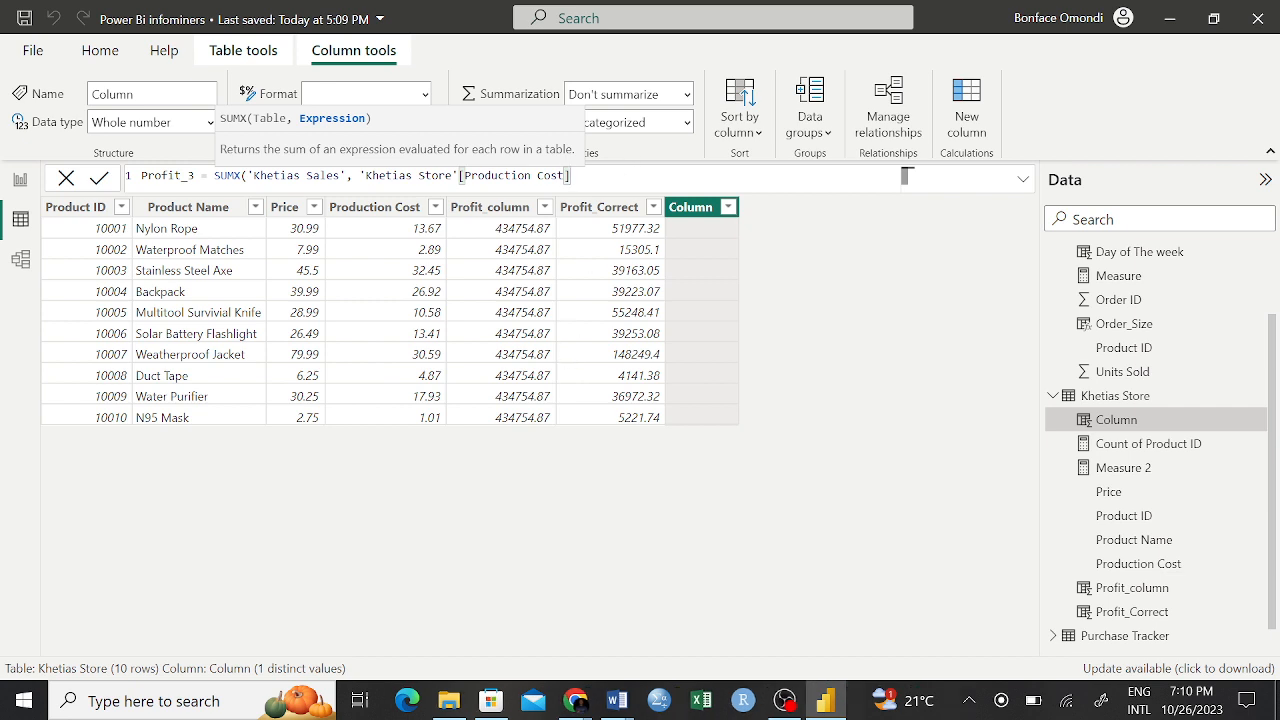
text(- khetia)
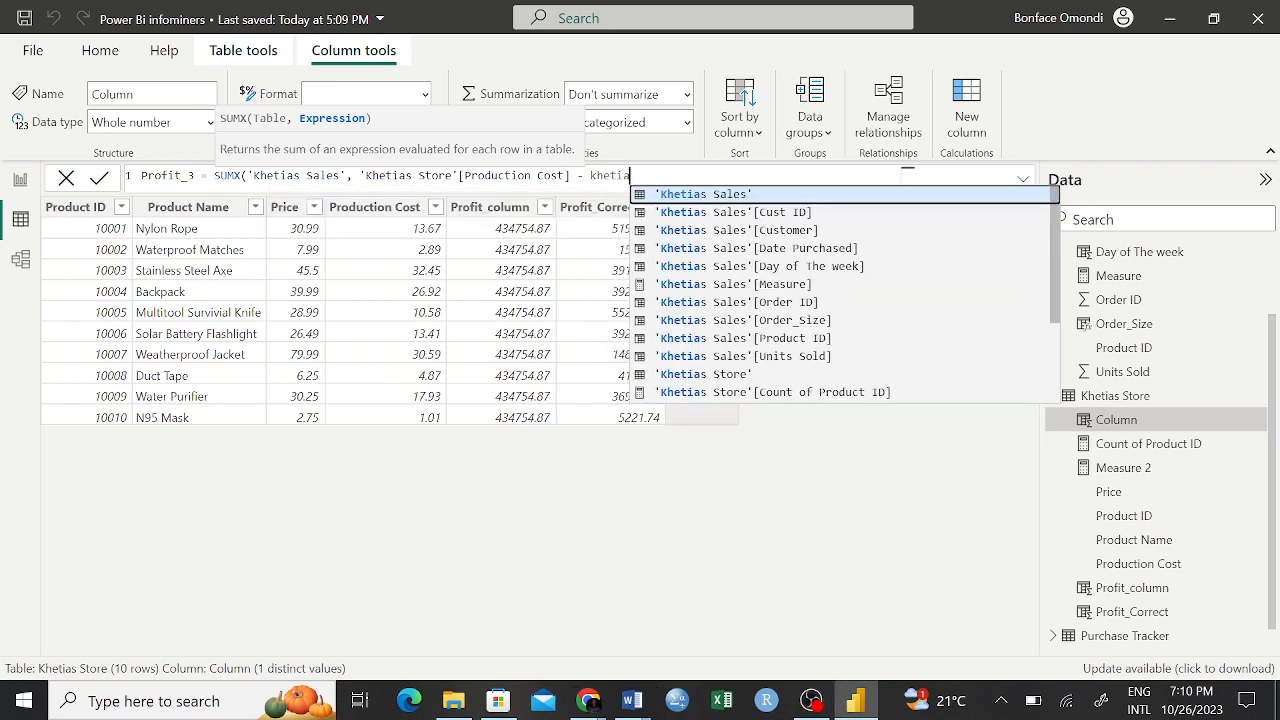
scroll(625, 228, down, 1)
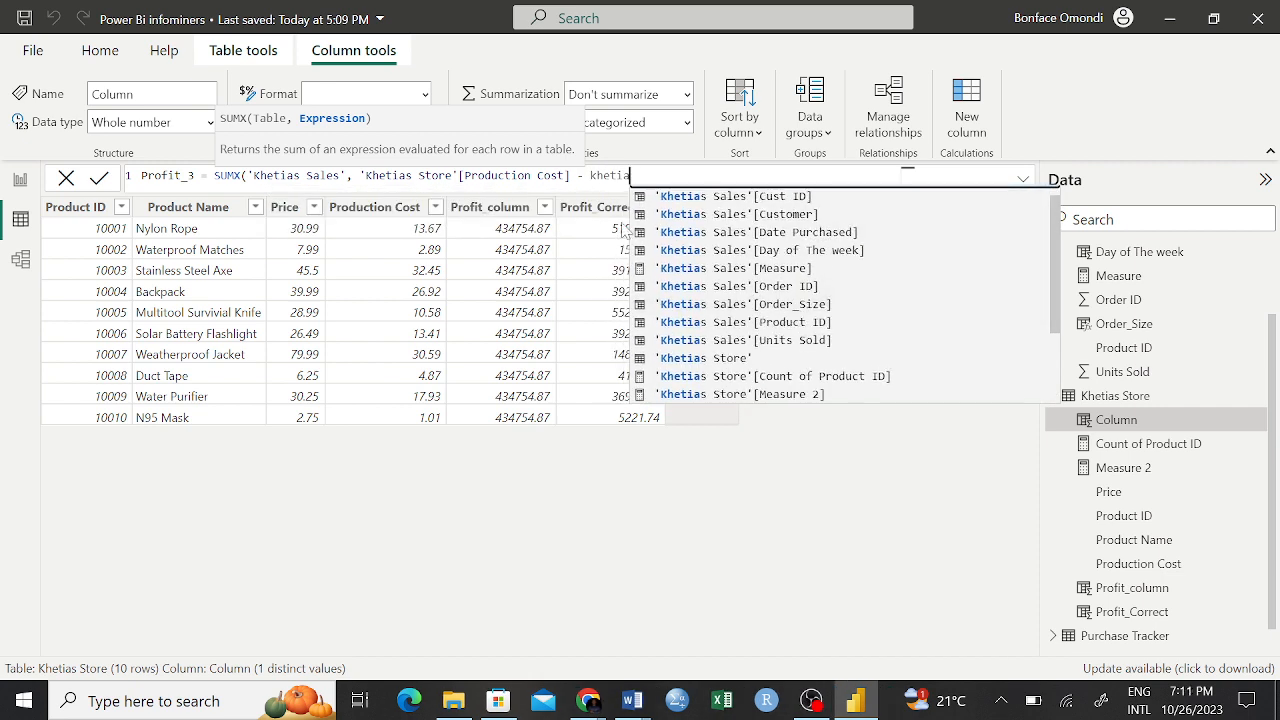
key(BackSpace)
key(BackSpace)
key(BackSpace)
key(BackSpace)
key(BackSpace)
key(BackSpace)
key(BackSpace)
key(BackSpace)
key(BackSpace)
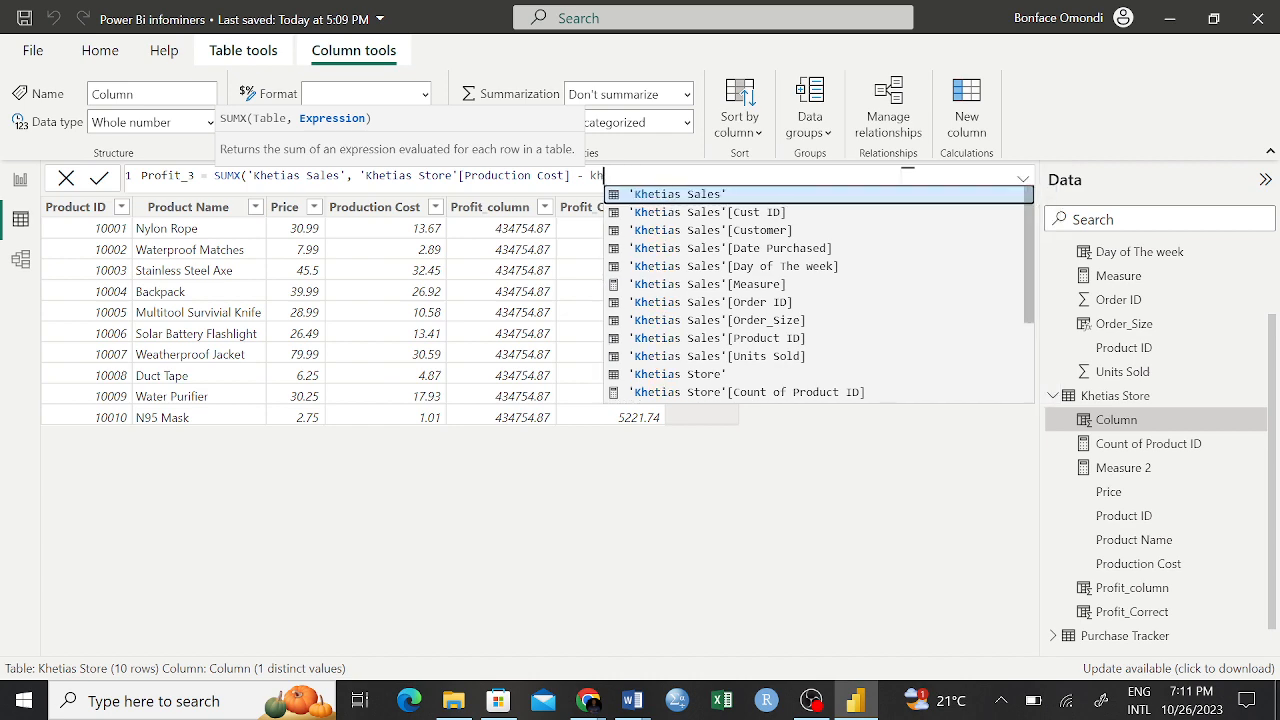
Step: Insert 'Khetias Store'[Price] directly before the Production Cost reference in the SUMX expression
click(363, 175)
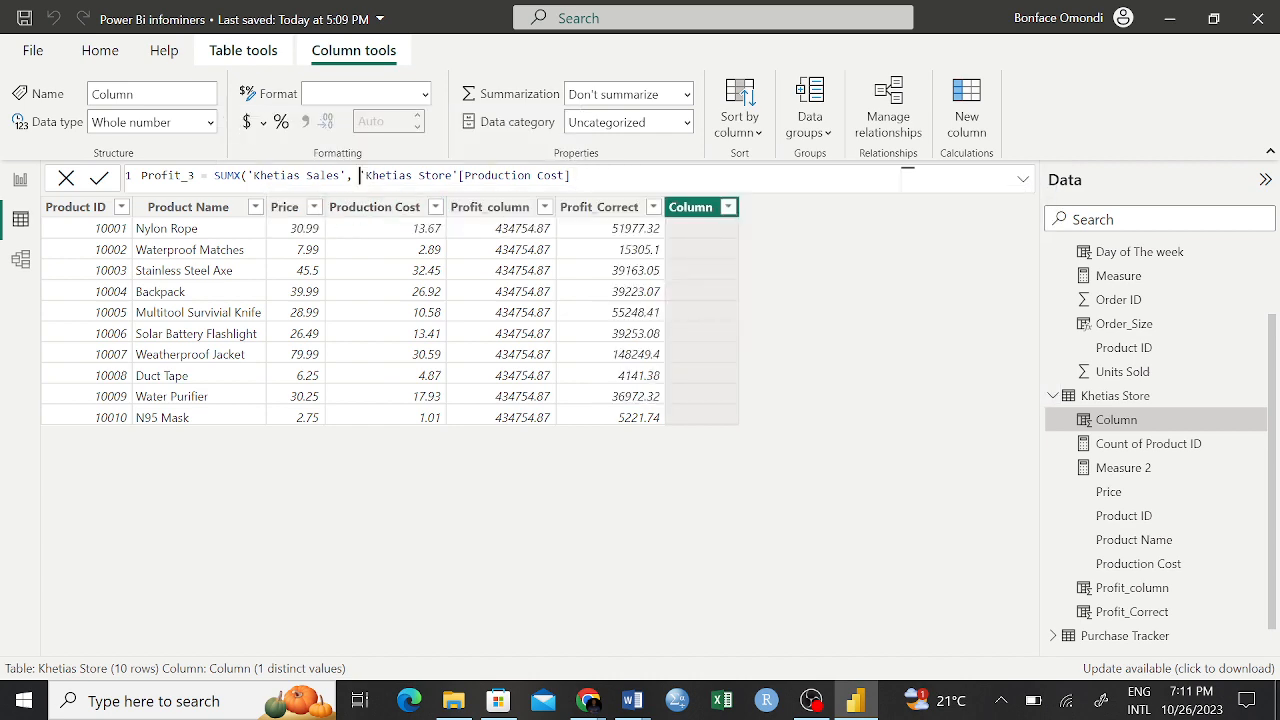
text(khe)
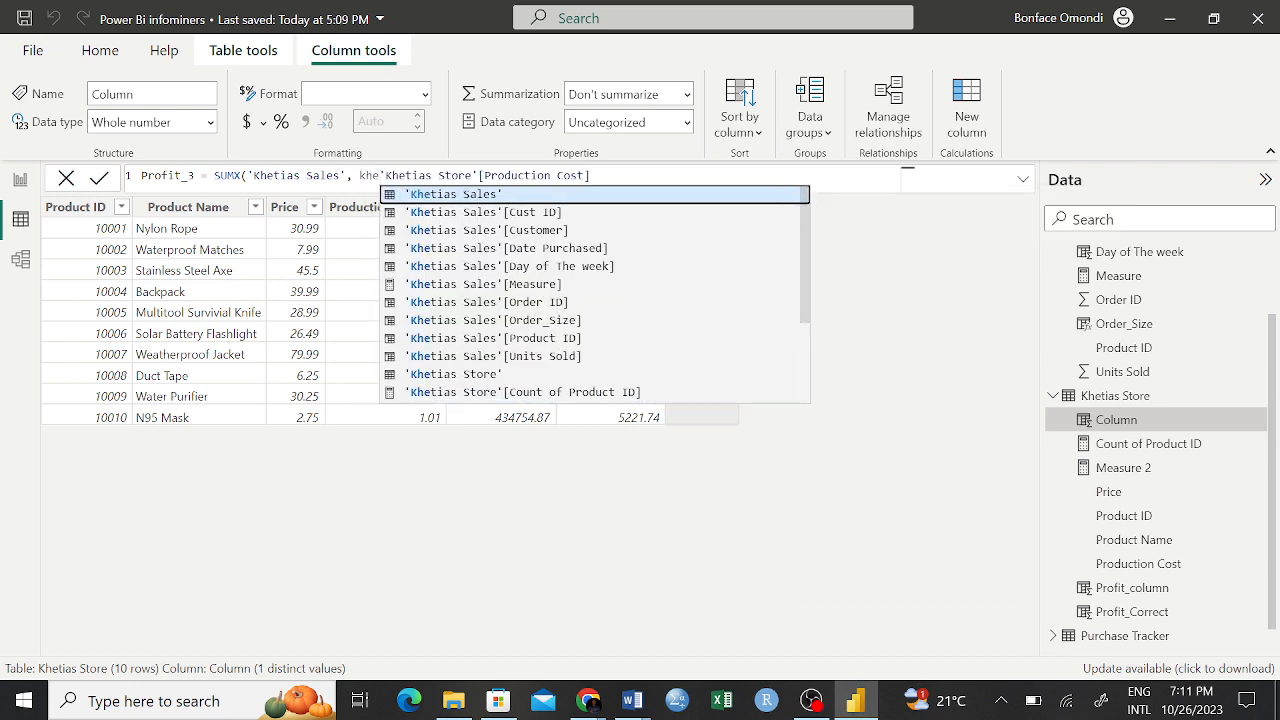
text(tia)
key(BackSpace)
key(BackSpace)
text(ia)
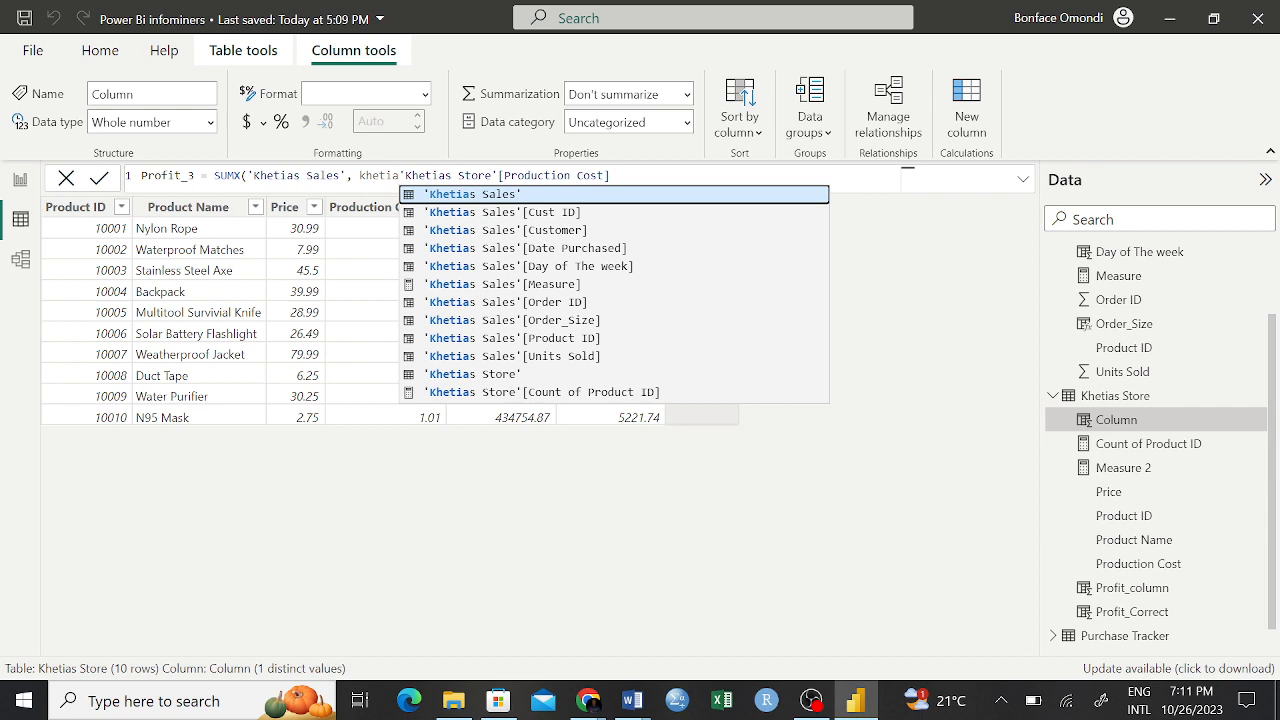
key(Down)
key(Down)
key(Down)
key(Down)
key(Down)
key(Down)
key(Down)
key(Down)
key(Down)
key(Down)
key(Down)
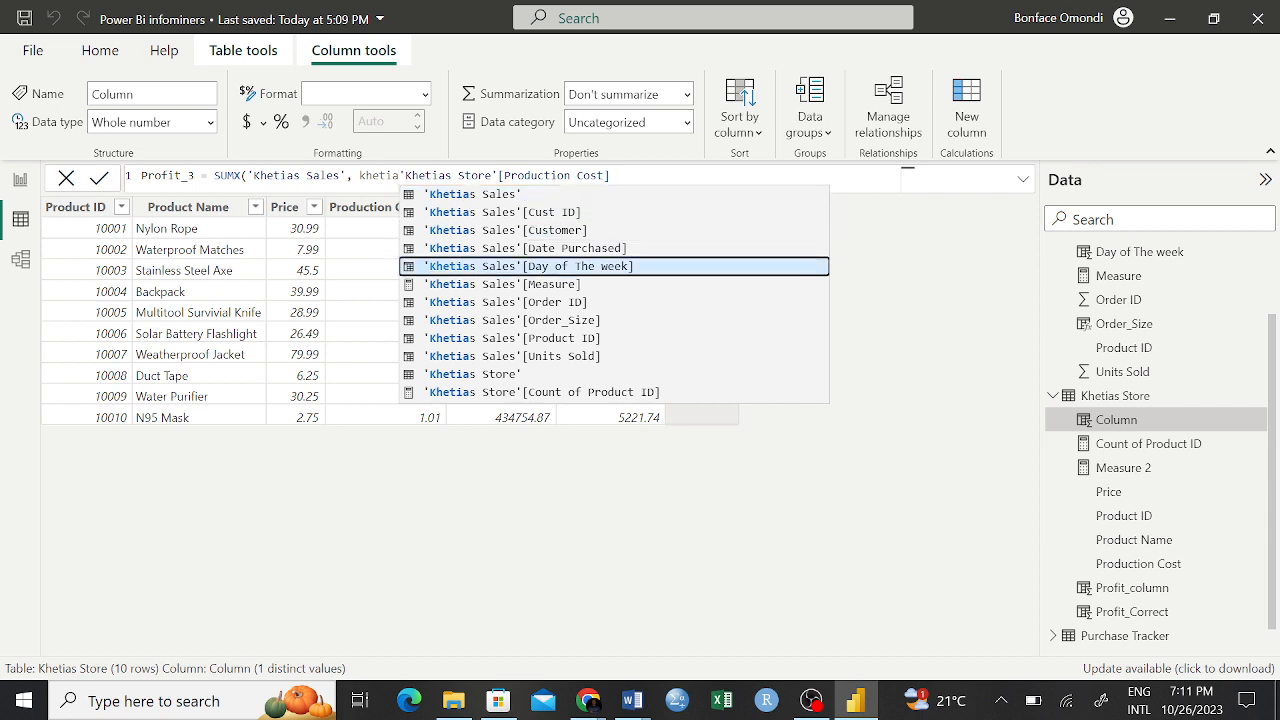
key(Down)
key(Down)
key(Down)
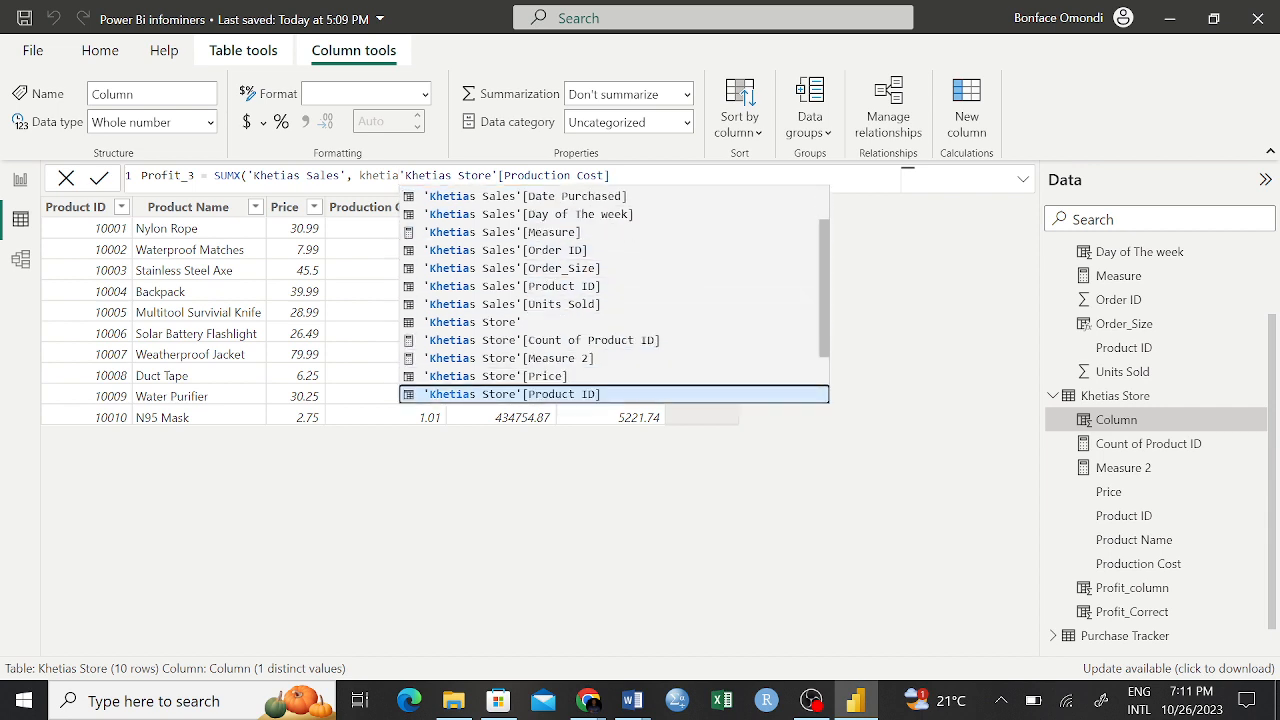
key(Up)
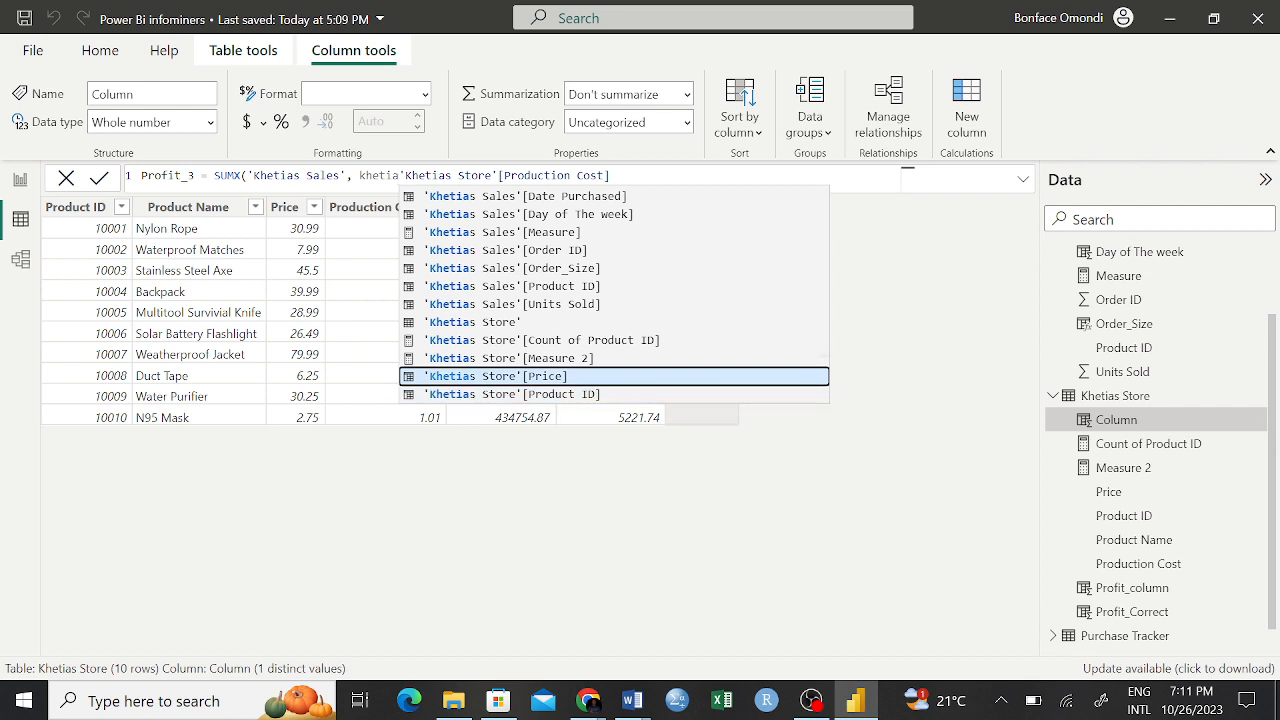
key(Tab)
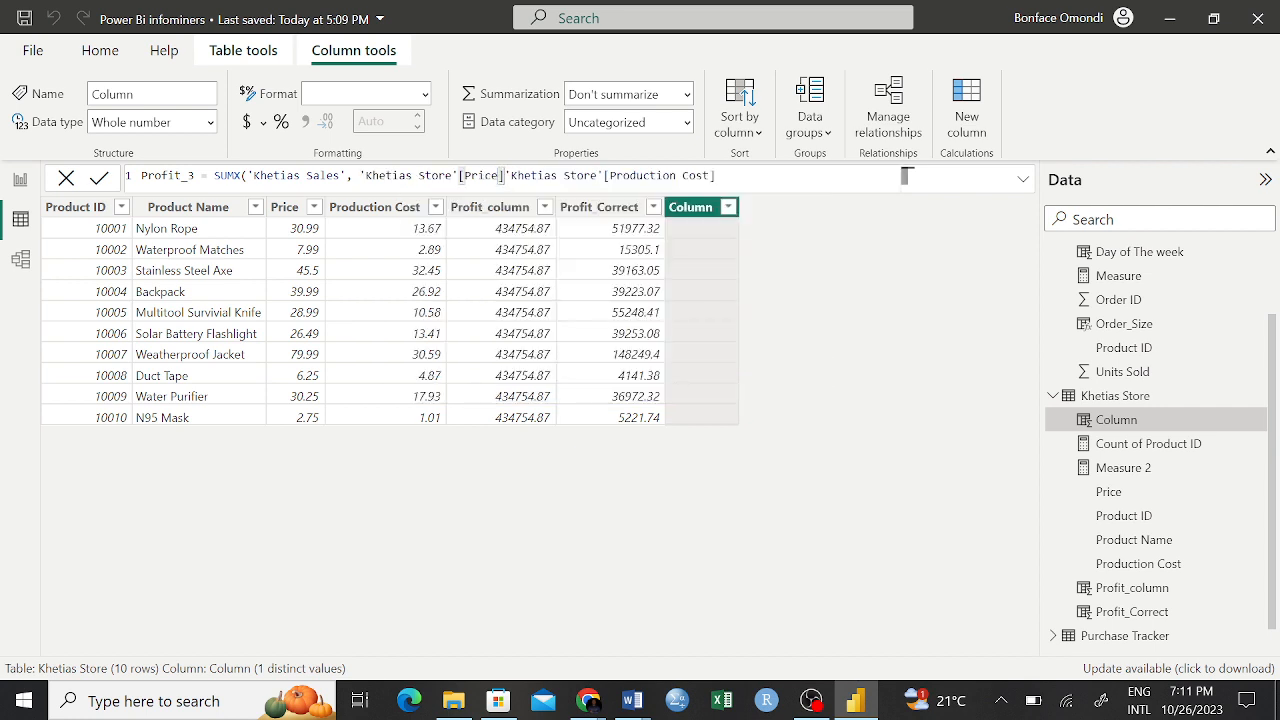
Step: Put a minus between the Price and Production Cost references in the SUMX expression and enclose the subtraction in parentheses
text(-)
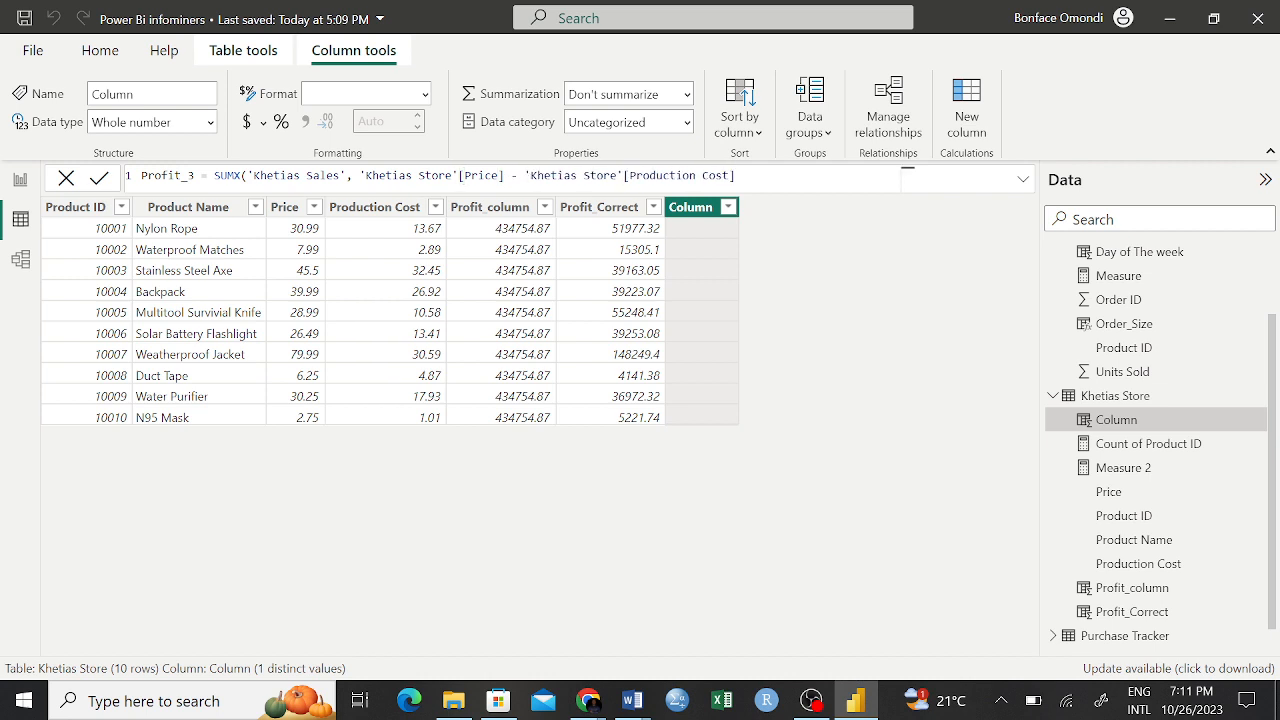
click(360, 176)
text(()
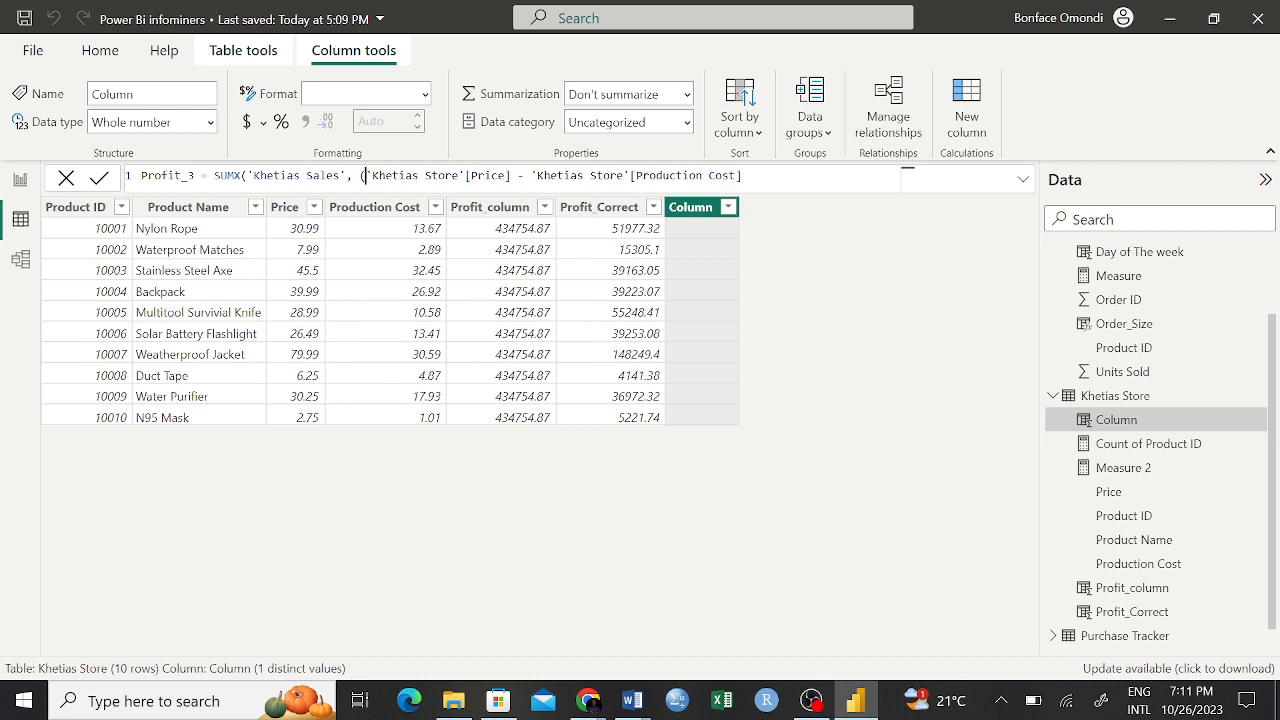
click(756, 176)
text())
Step: Multiply the parenthesised difference by 'Khetias Sales'[Units Sold], close the SUMX function and commit the Profit_3 formula
text(*khetia)
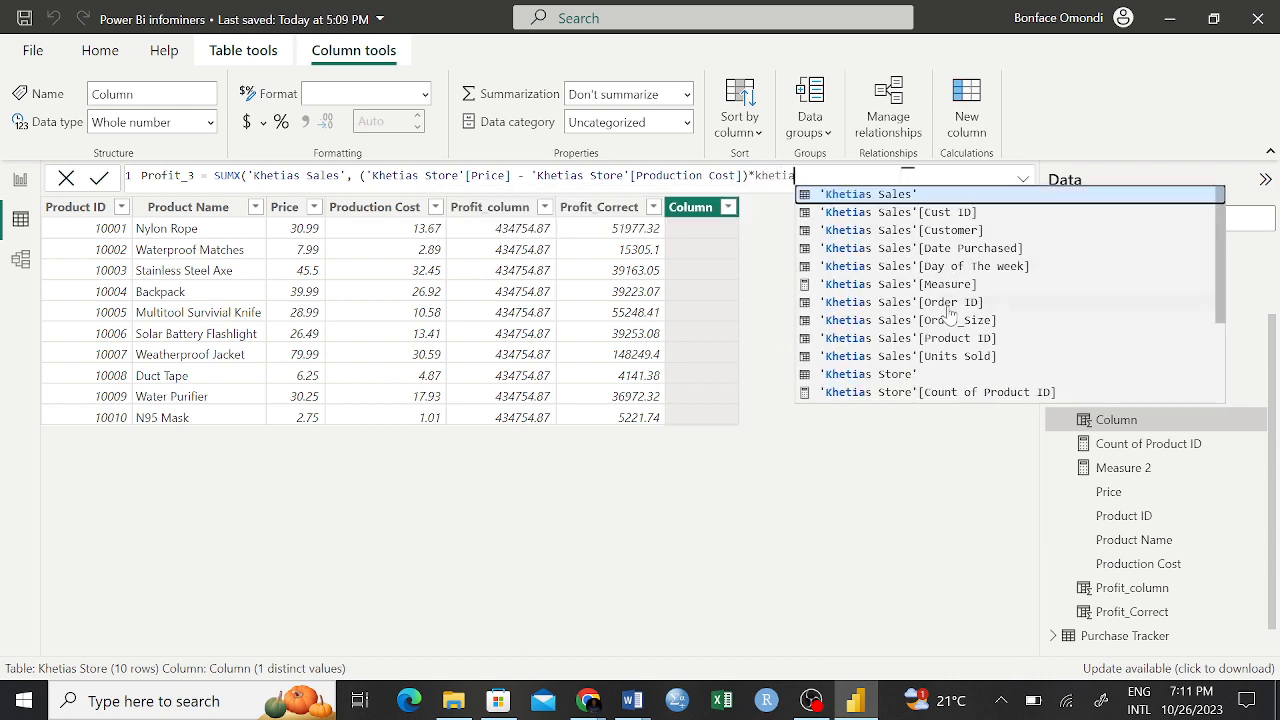
click(910, 357)
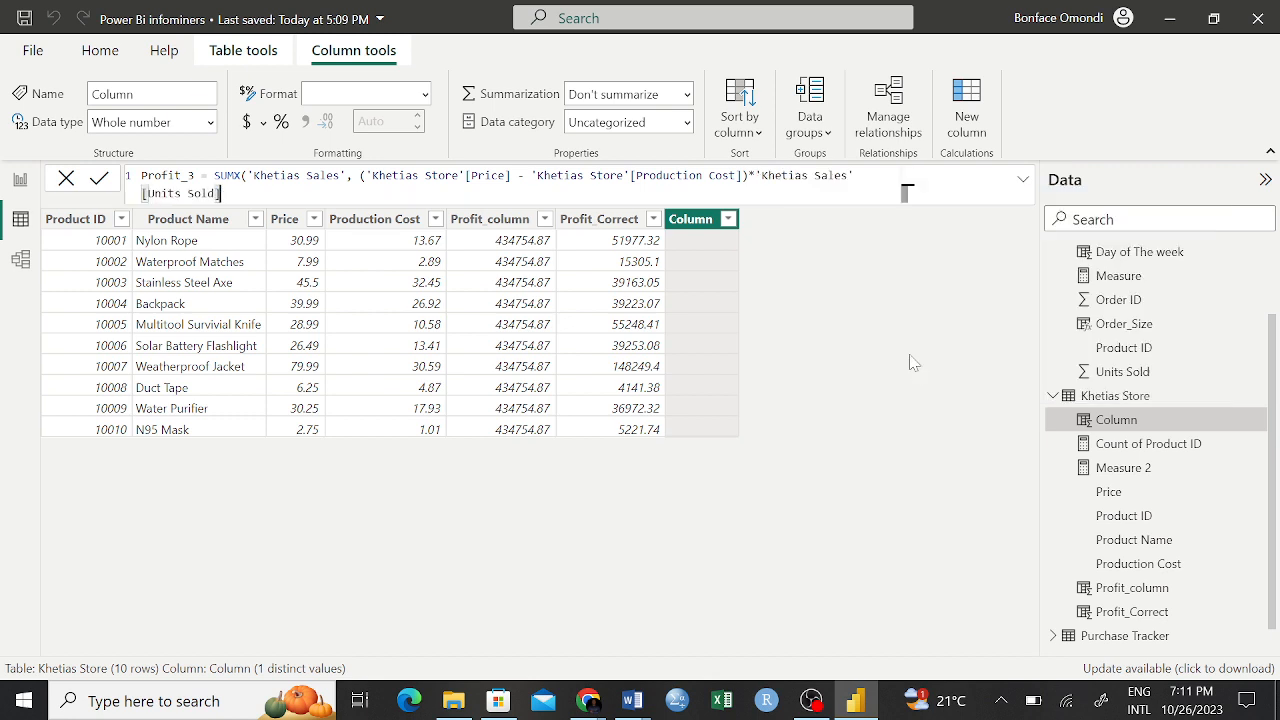
text())
key(Return)
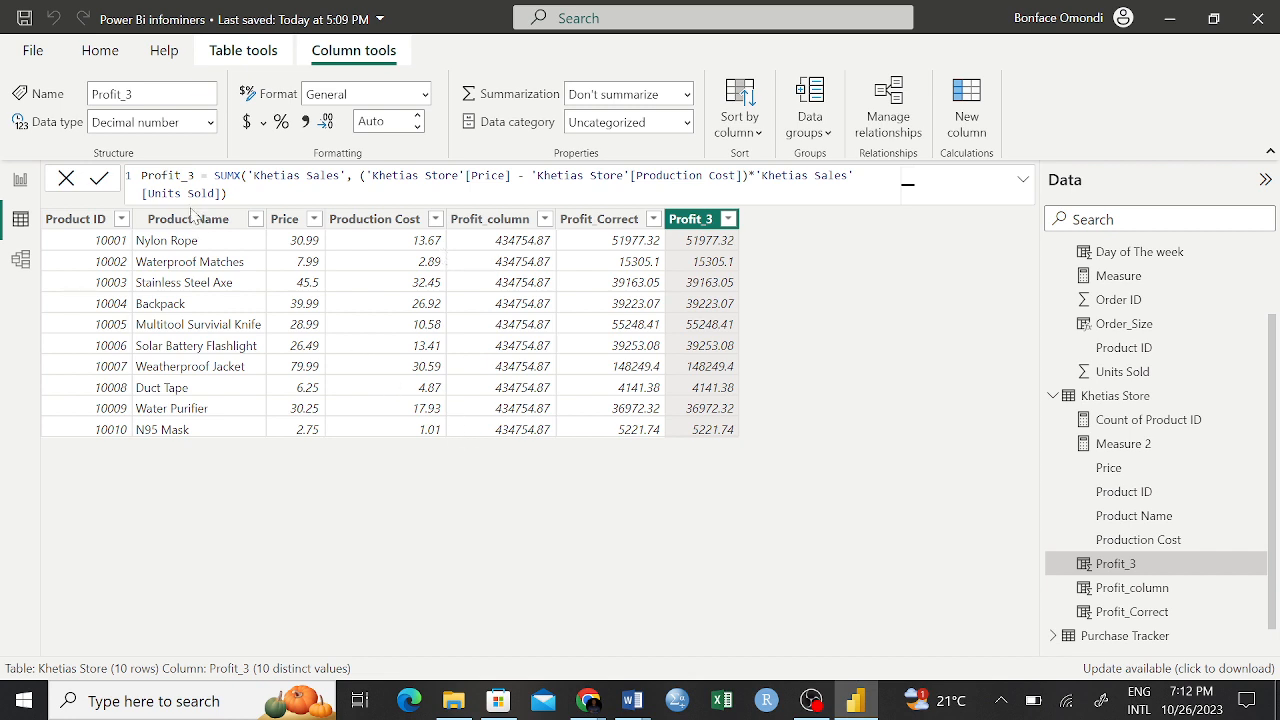
Step: Compare the Khetias Store profit columns with the report visuals and inspect the formula of Measure in Khetias Sales
click(15, 184)
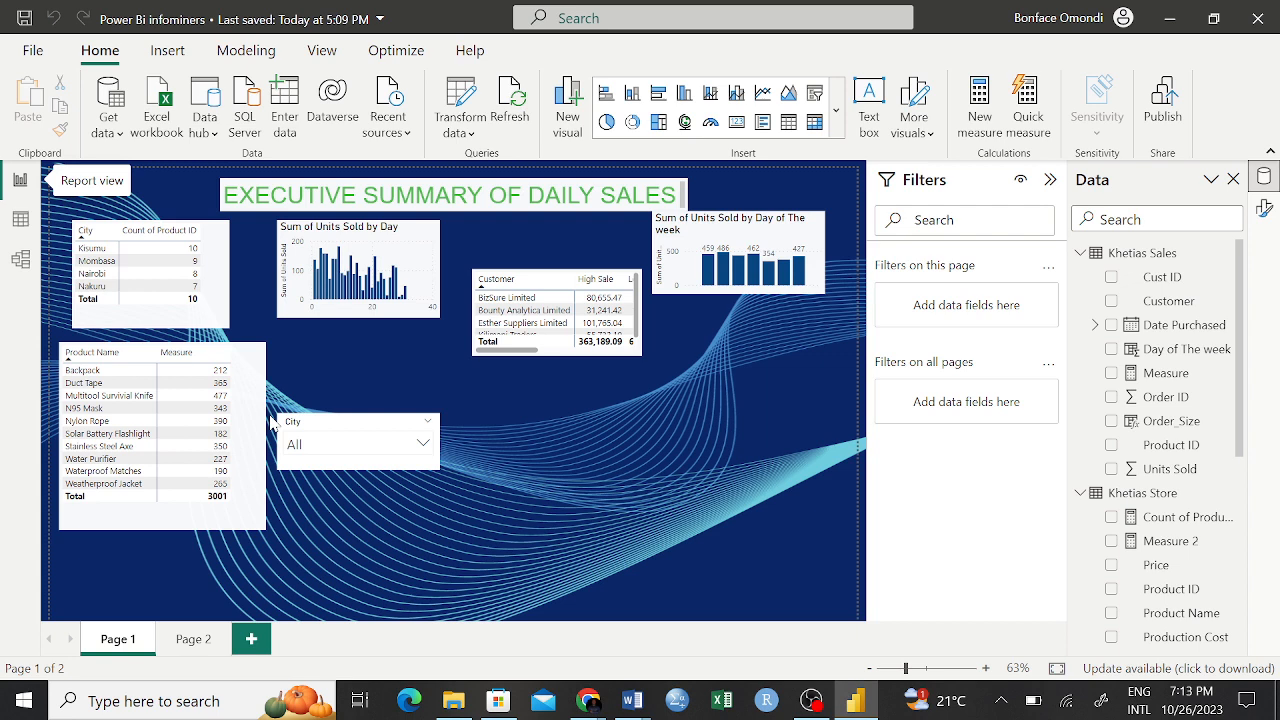
click(20, 219)
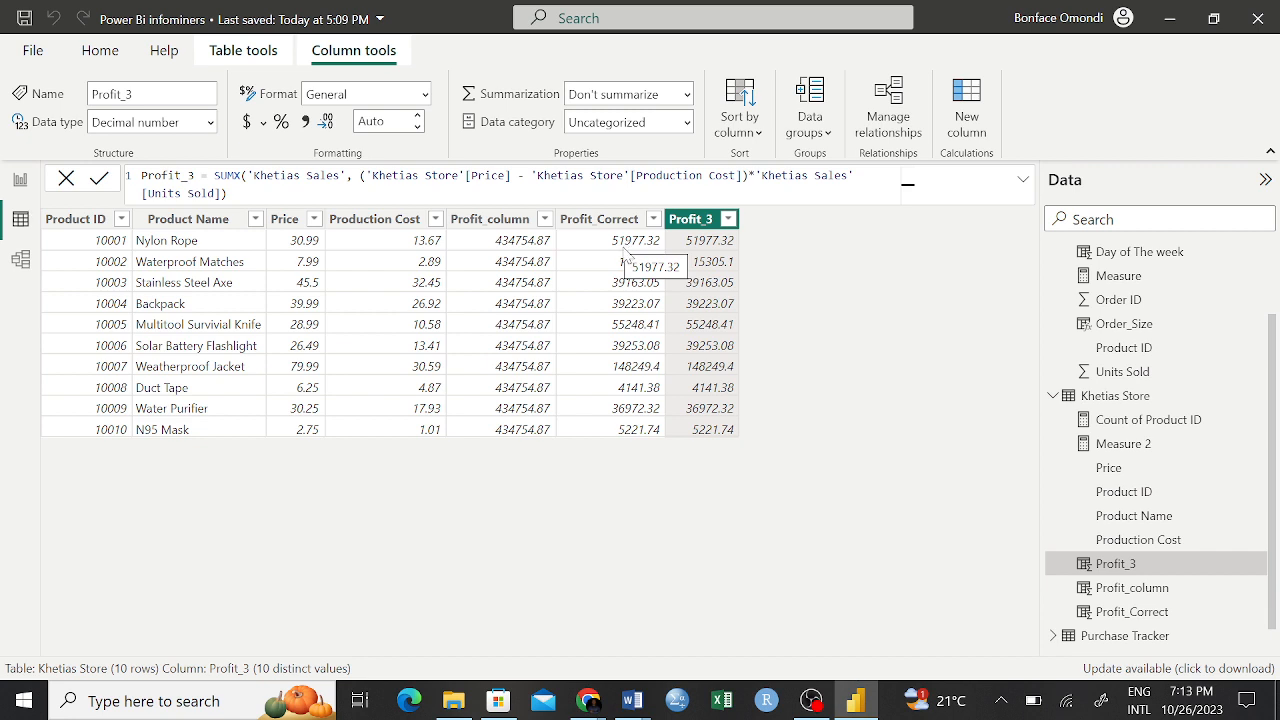
click(20, 179)
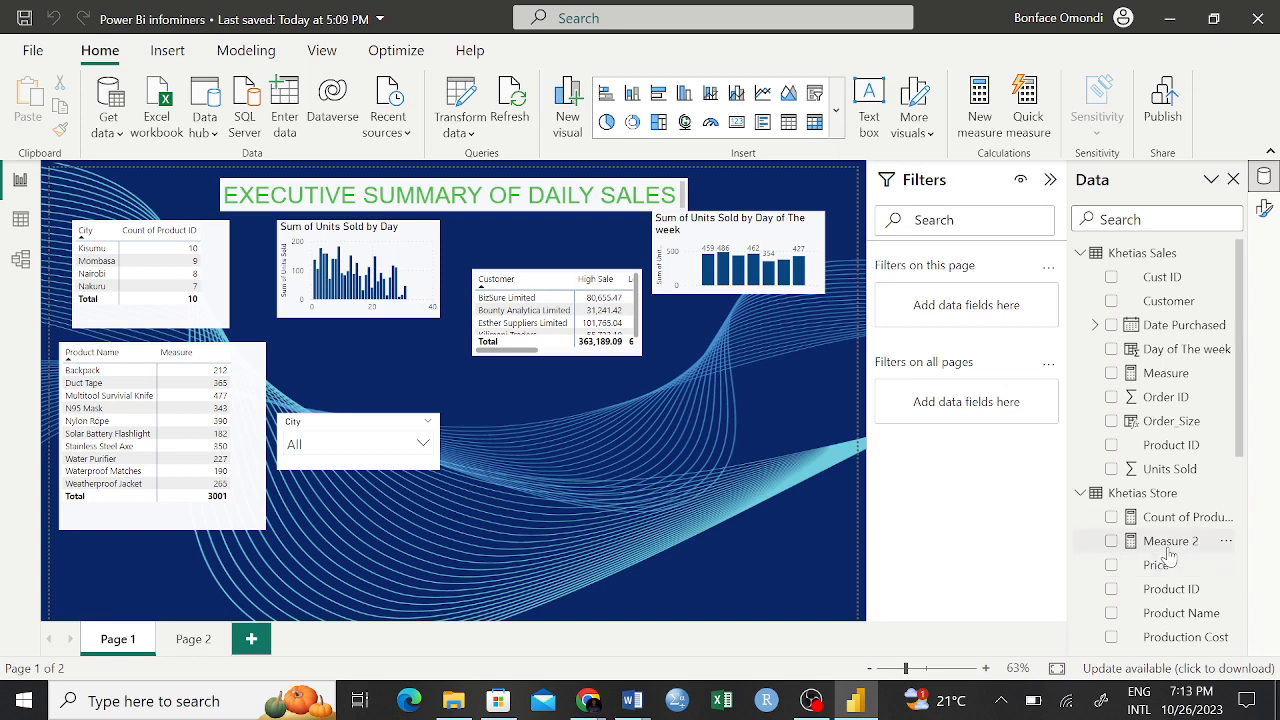
click(1165, 373)
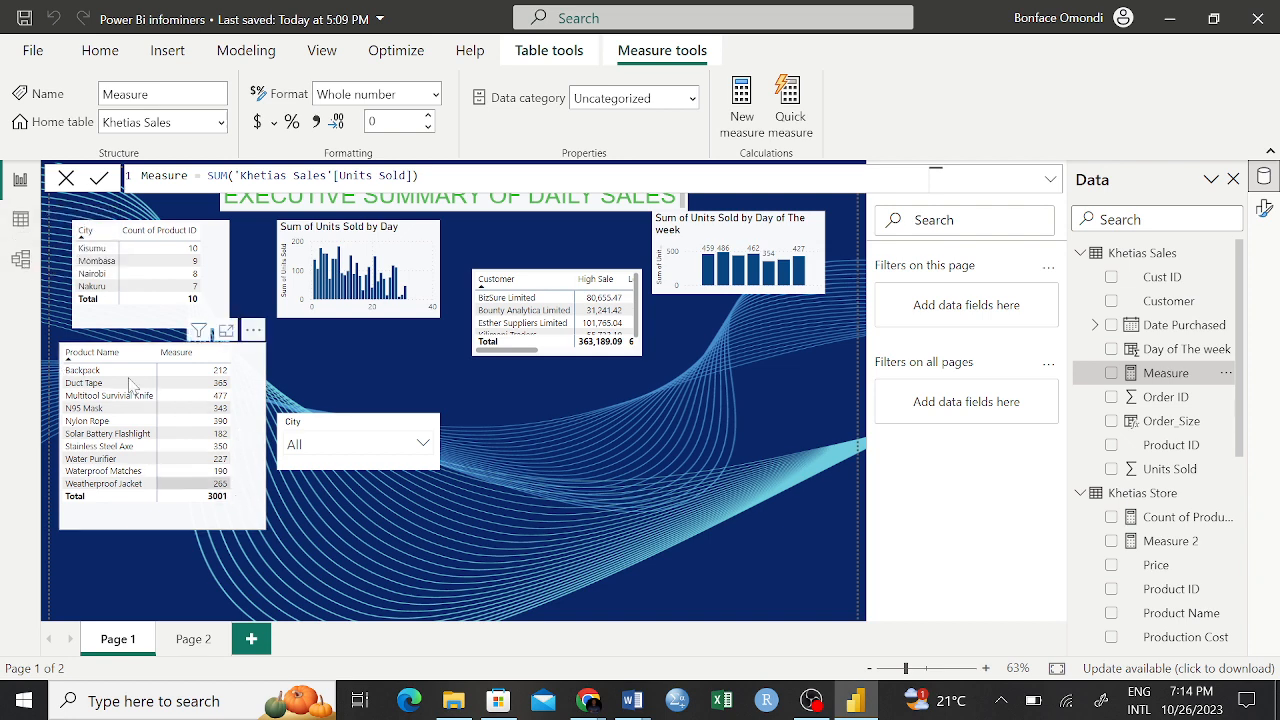
click(20, 218)
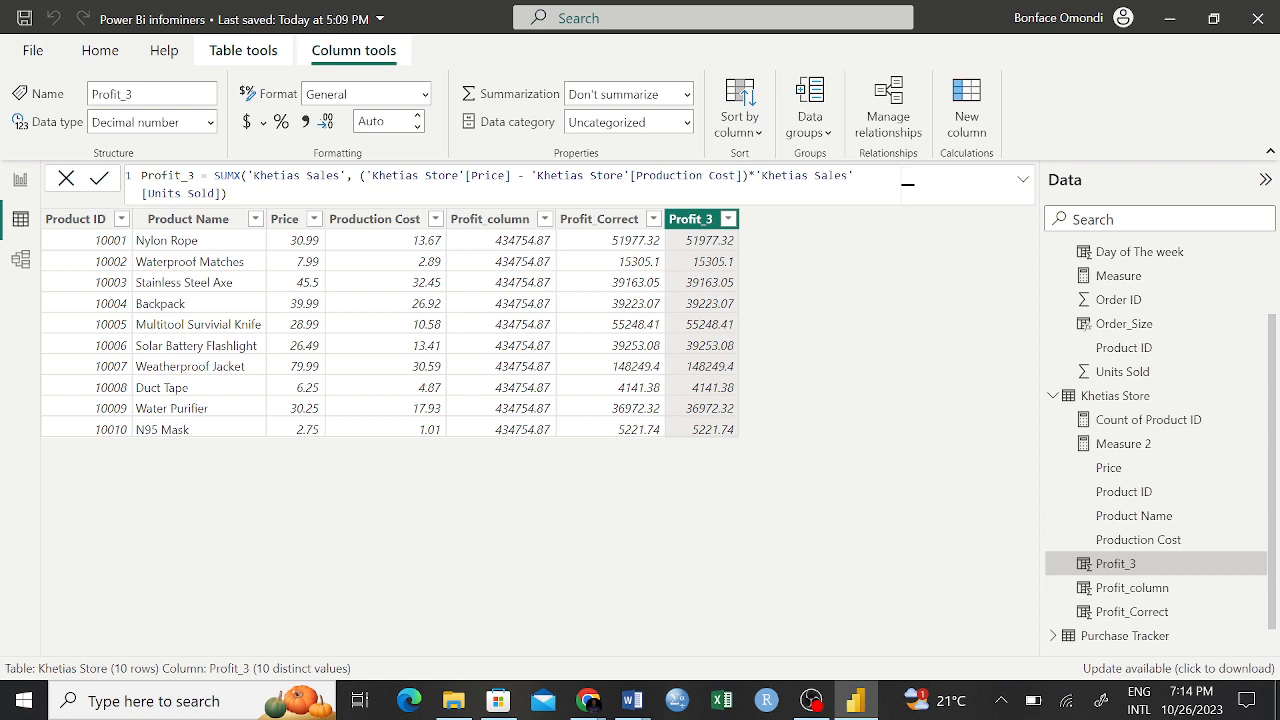
Step: Try 'Khetias Store' as the table argument of SUMX in the Profit_3 formula and check the Units Sold reference
drag(233, 193, 360, 176)
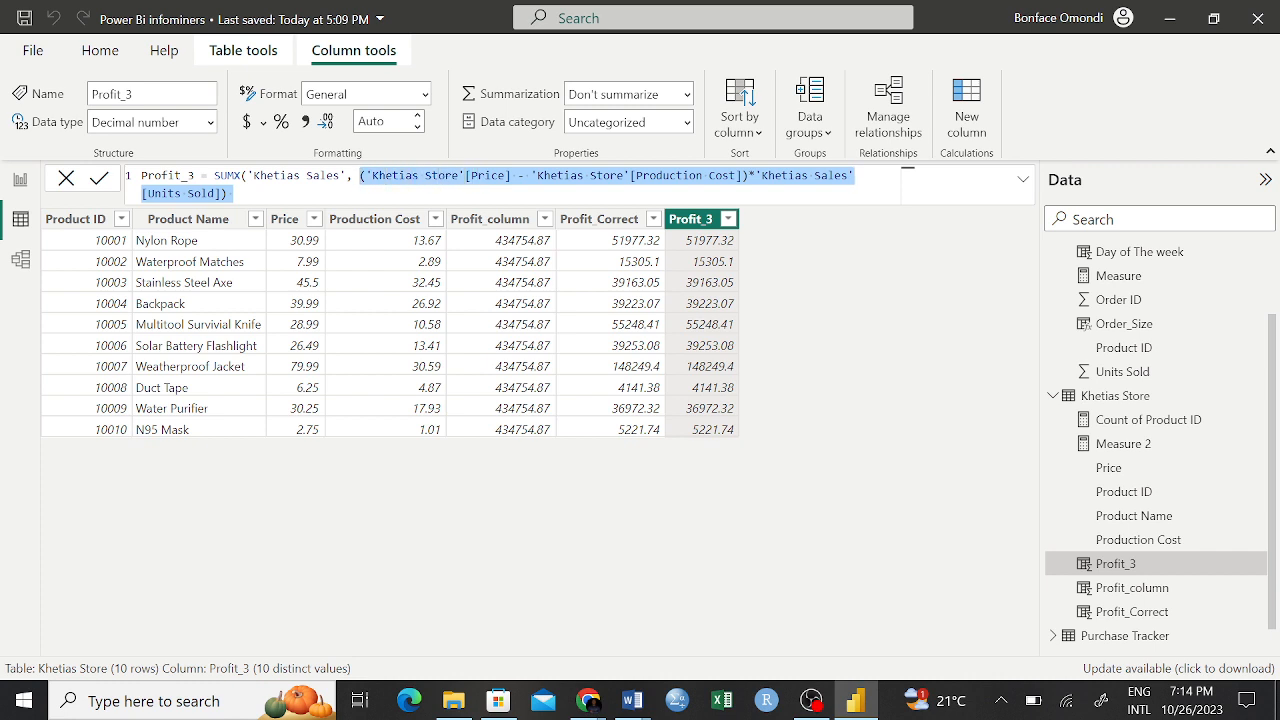
click(341, 176)
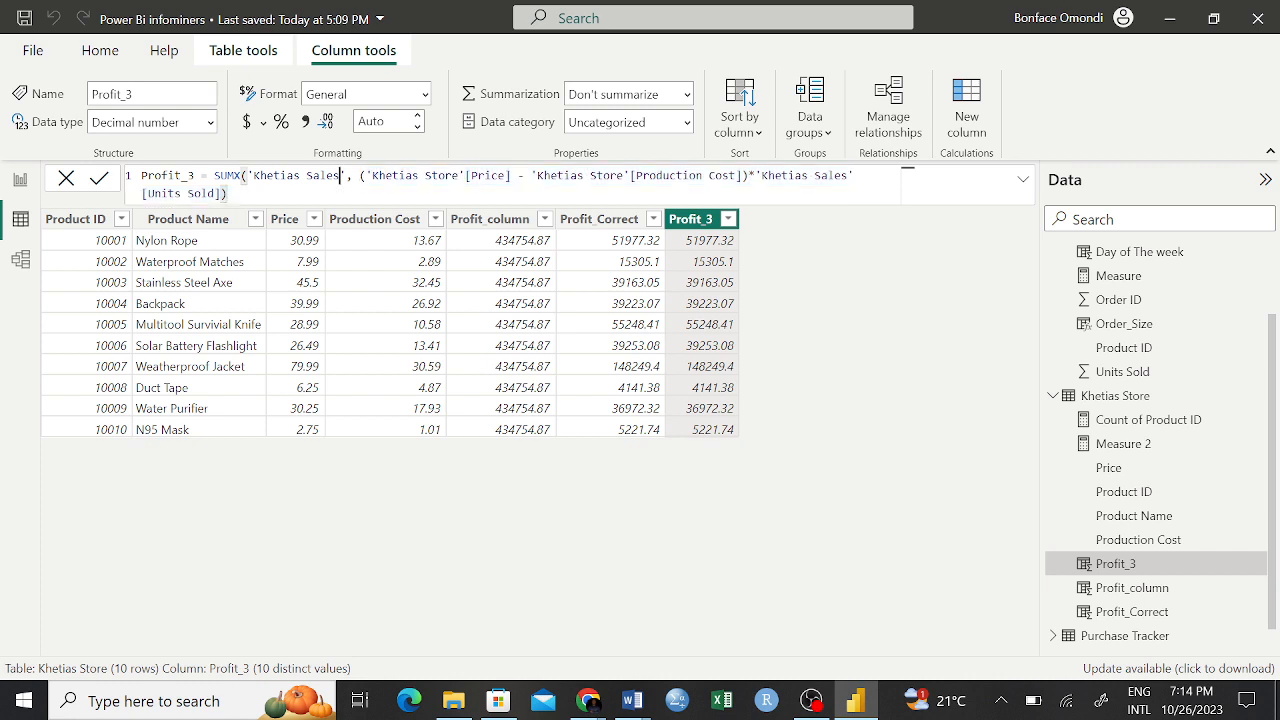
key(BackSpace)
key(BackSpace)
key(BackSpace)
key(BackSpace)
key(BackSpace)
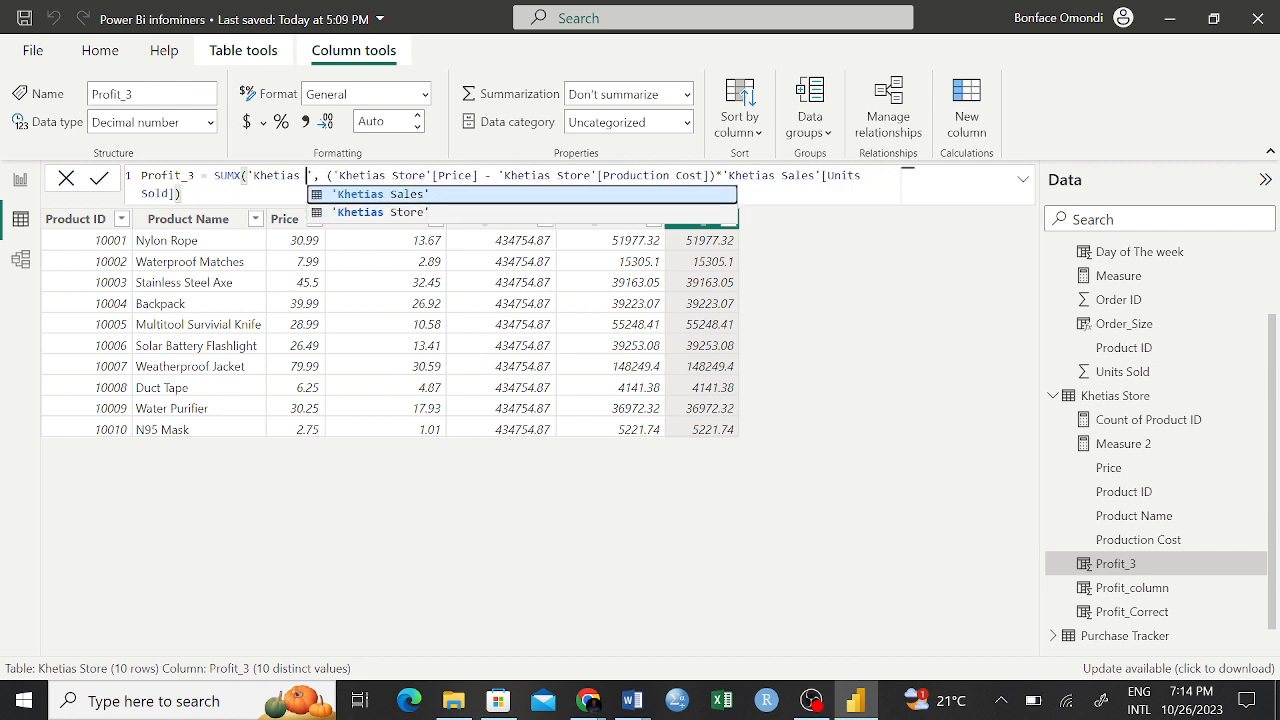
click(354, 213)
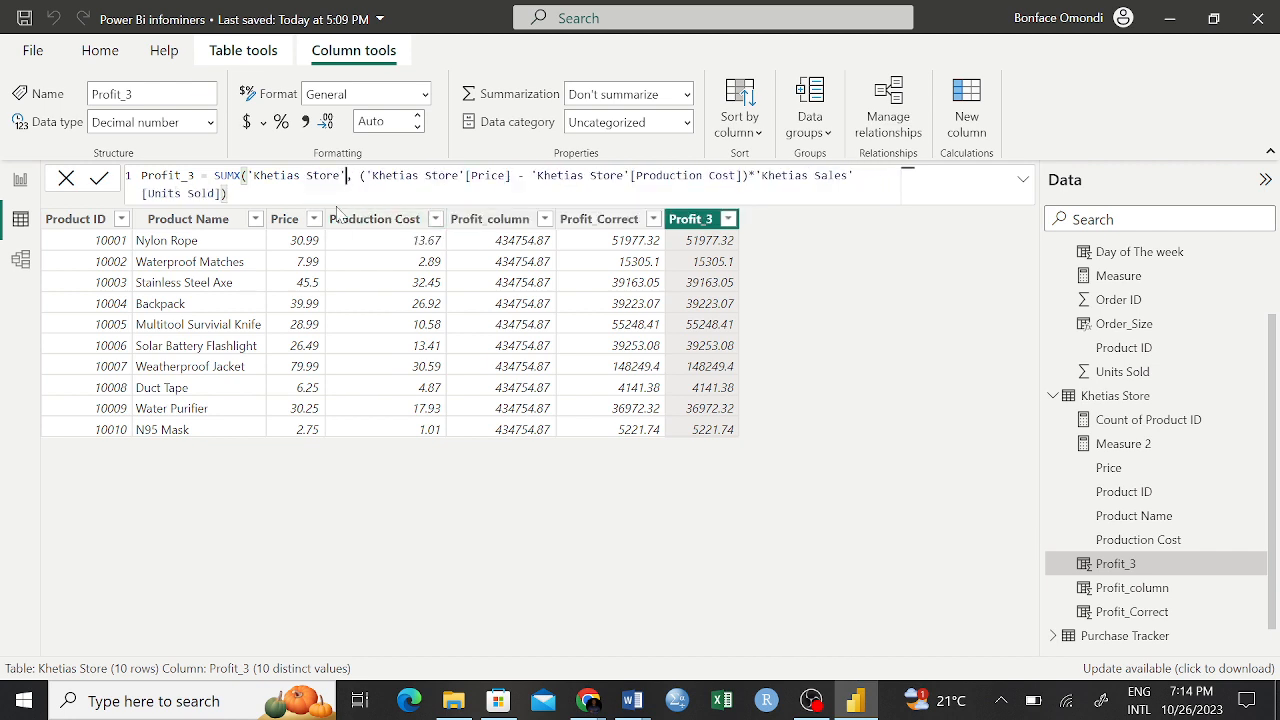
click(909, 192)
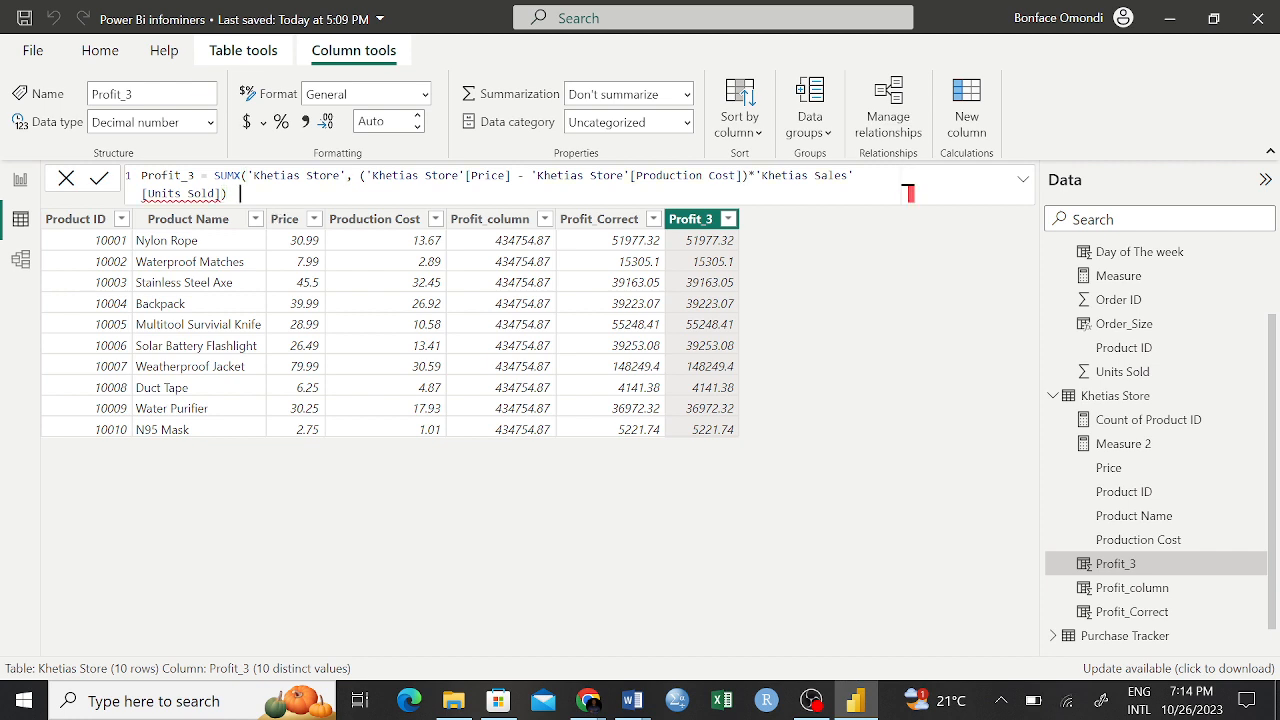
click(194, 193)
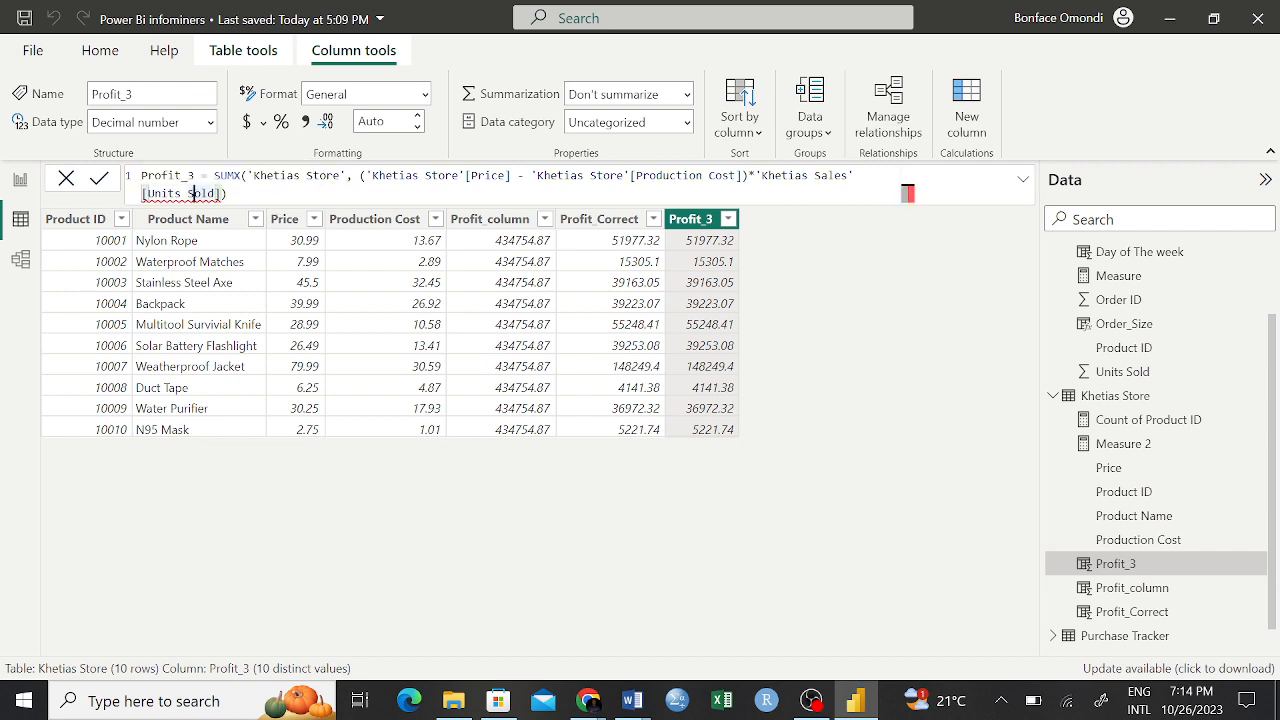
Step: Restore 'Khetias Sales' as the table argument of SUMX in the Profit_3 formula
click(908, 192)
key(shift+Left)
key(shift+Left)
key(shift+Left)
key(shift+Left)
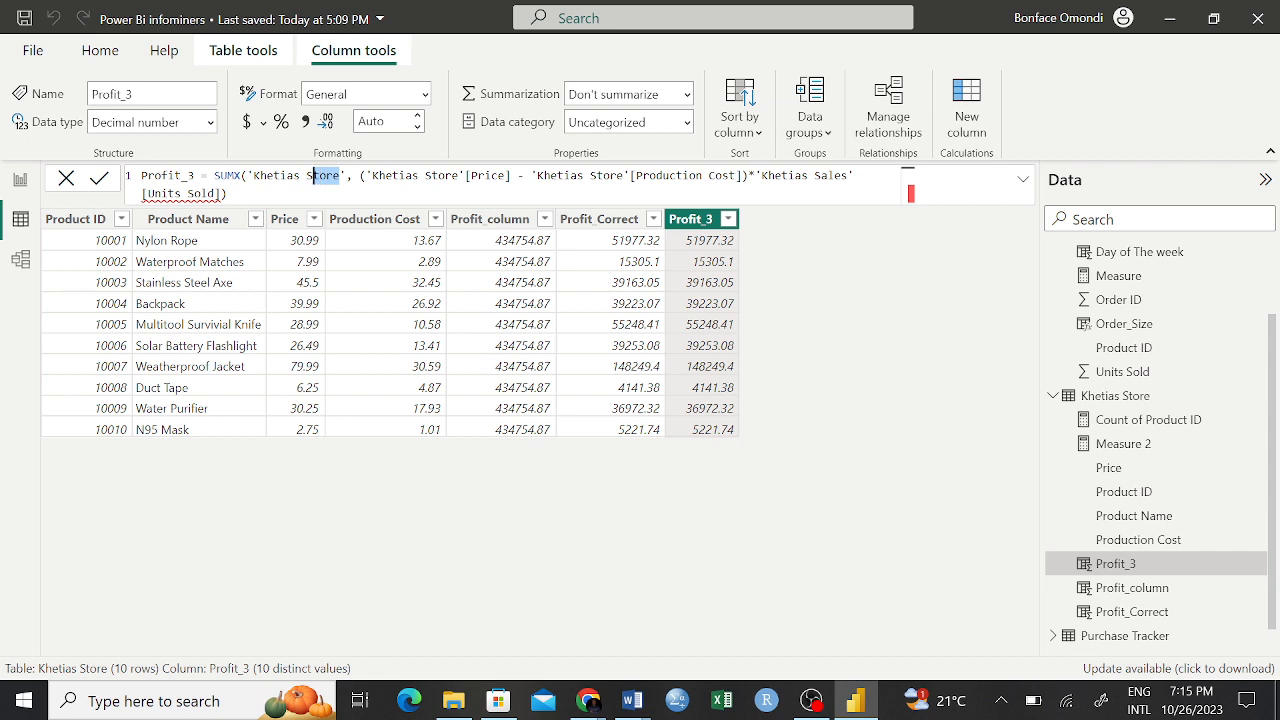
text(ales)
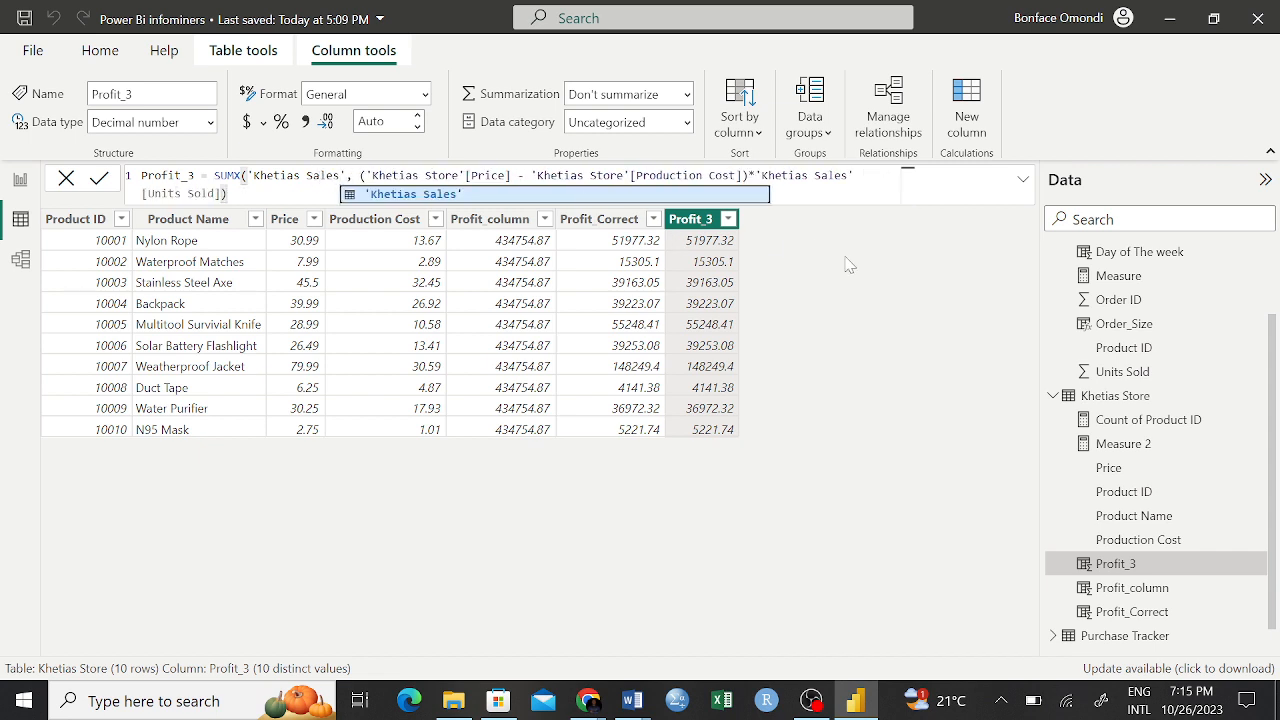
key(Escape)
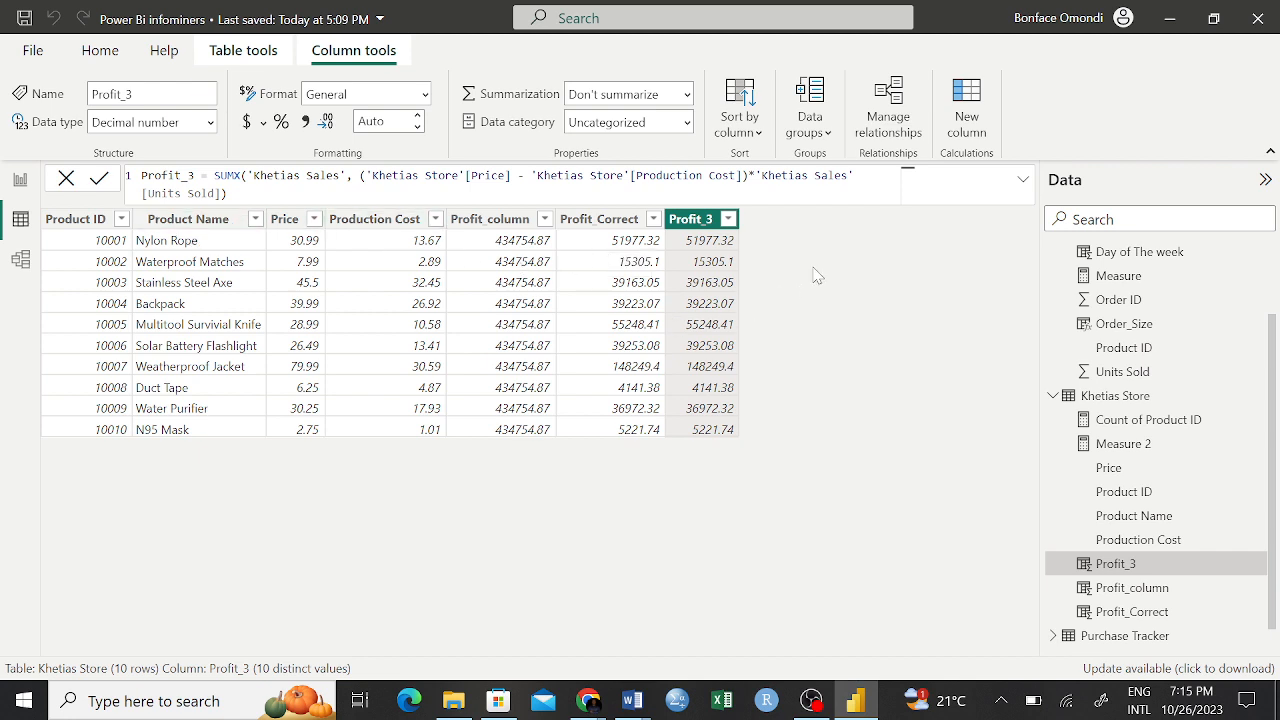
Step: Compare the product table with its Measure totals on report Page 1 against the row-level values in the Khetias Store table
click(20, 180)
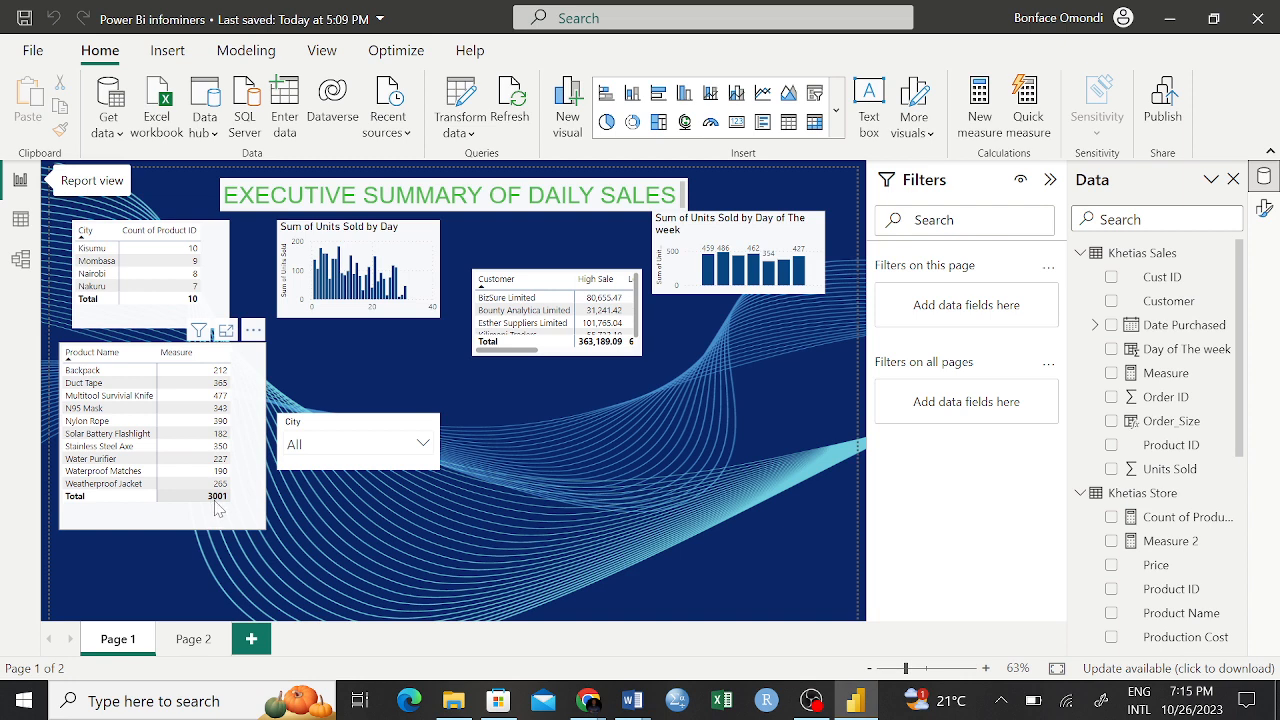
click(20, 218)
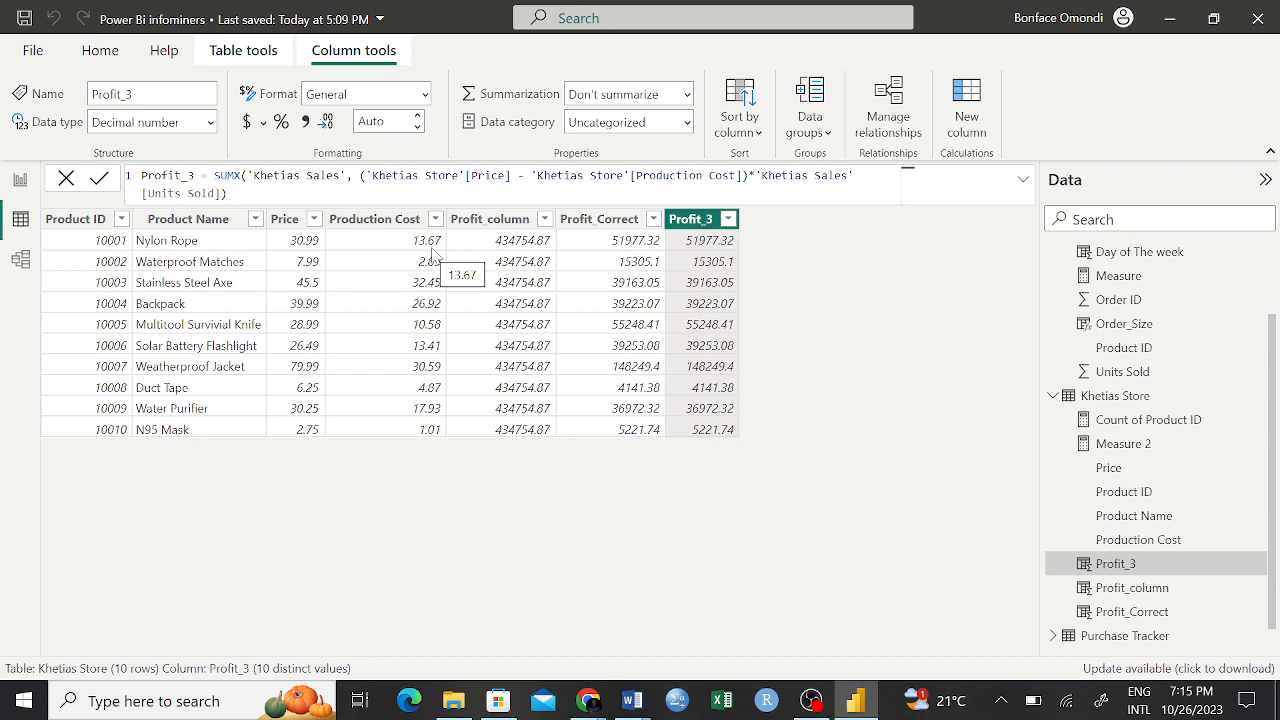
click(17, 186)
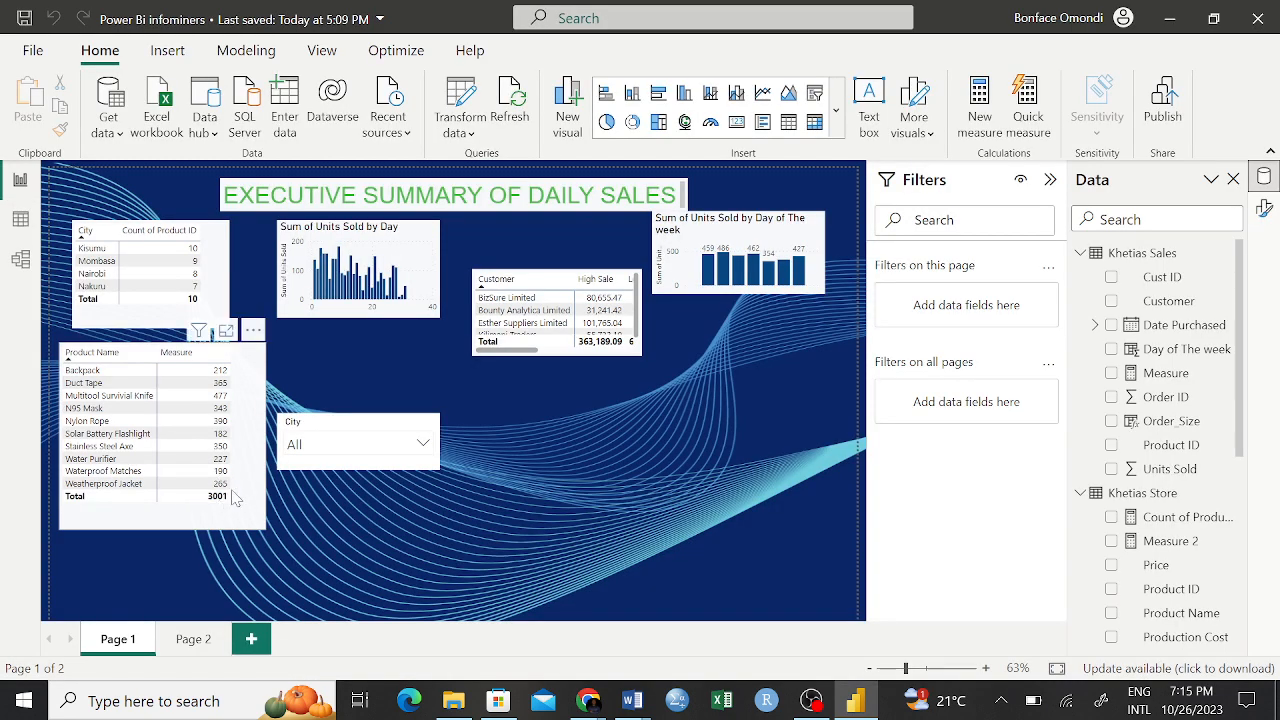
click(229, 500)
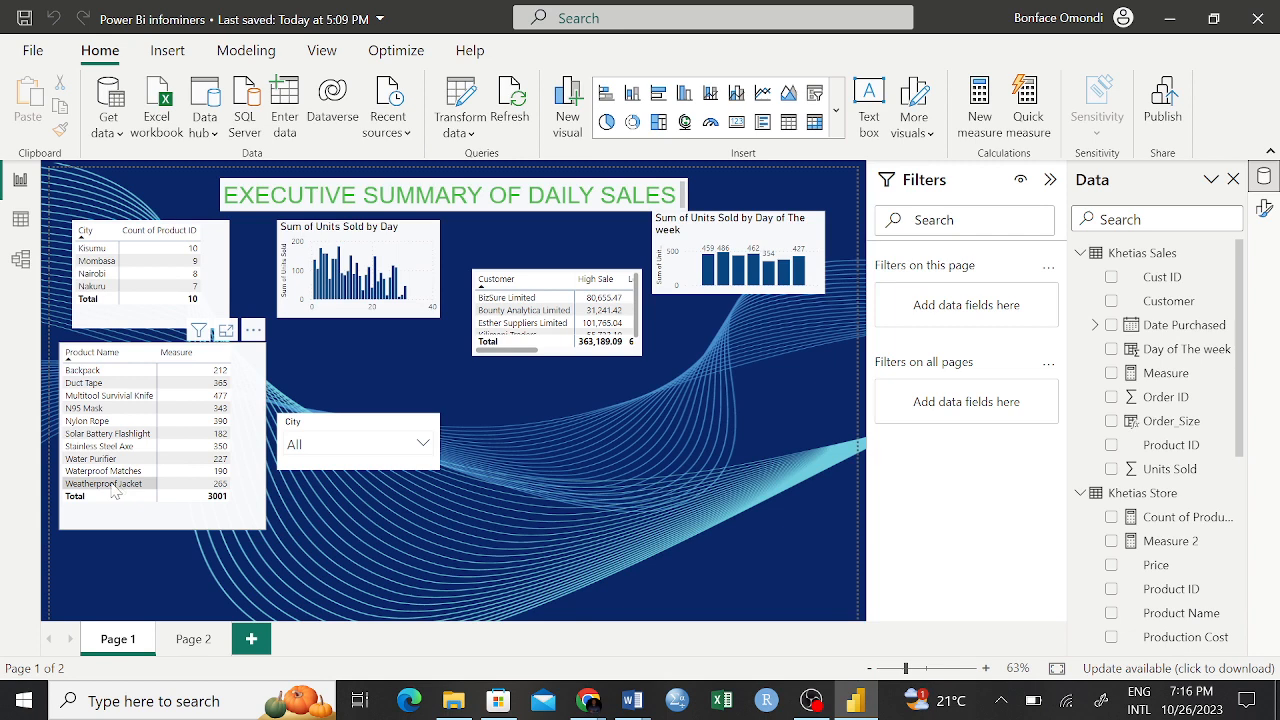
click(20, 221)
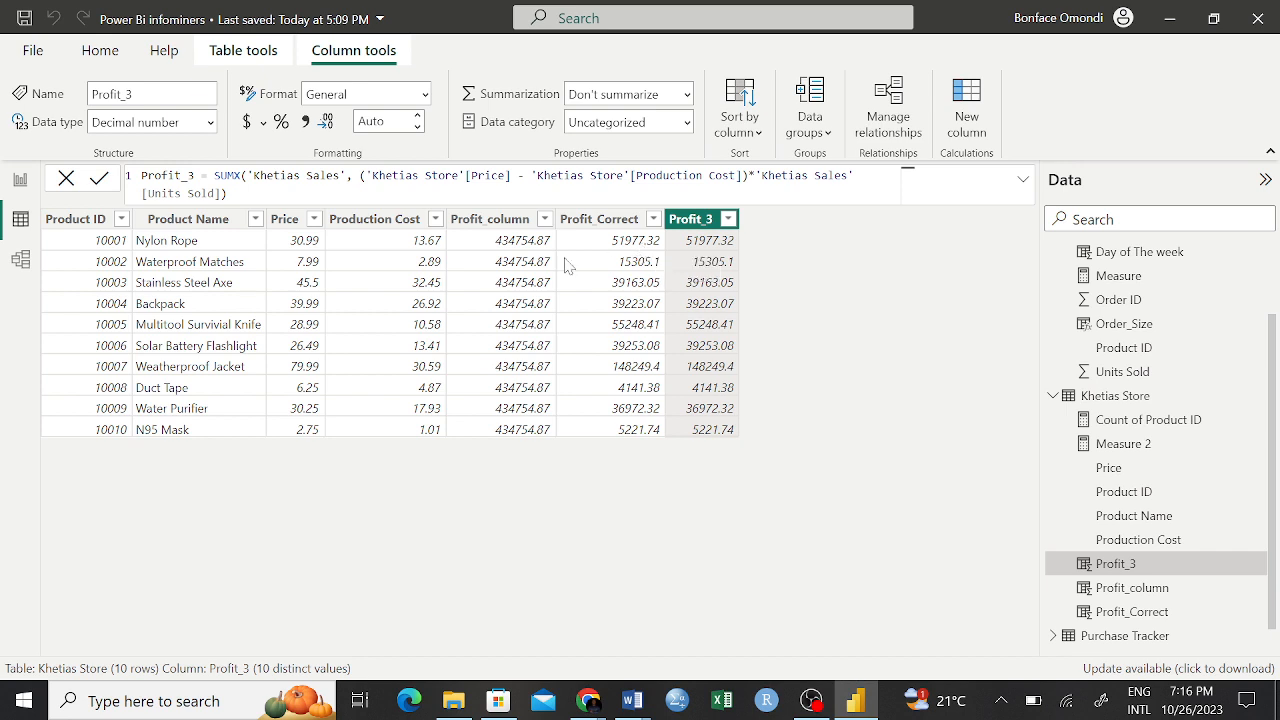
click(20, 181)
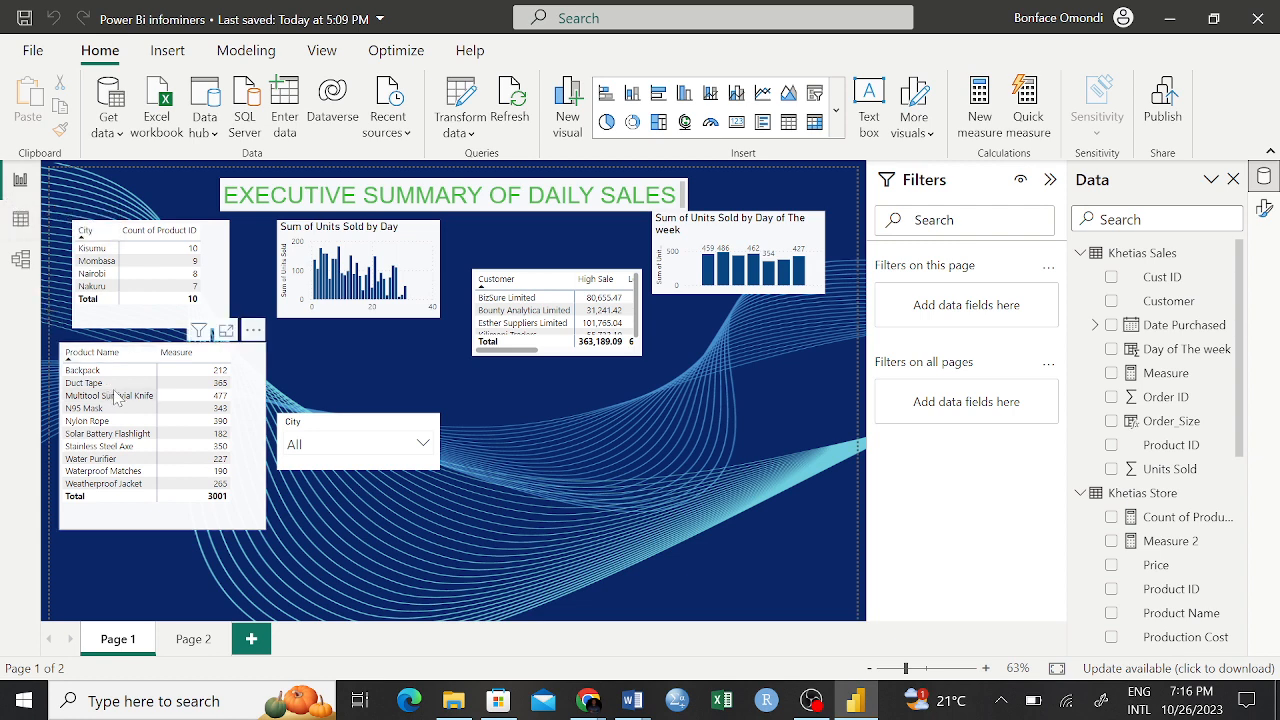
click(20, 221)
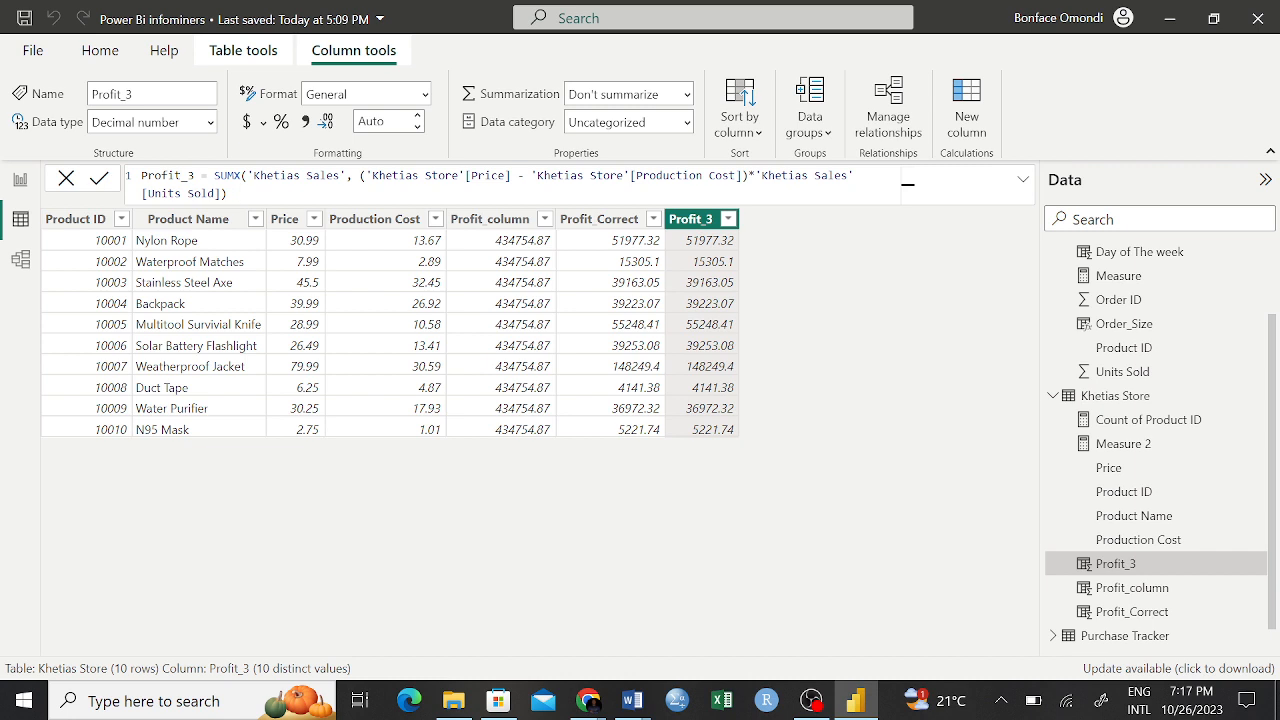
Step: Try swapping the SUMX table argument to 'Khetias Store' again and examine the formula against the tables' field list
click(341, 176)
key(BackSpace)
key(BackSpace)
key(BackSpace)
key(BackSpace)
text(tore)
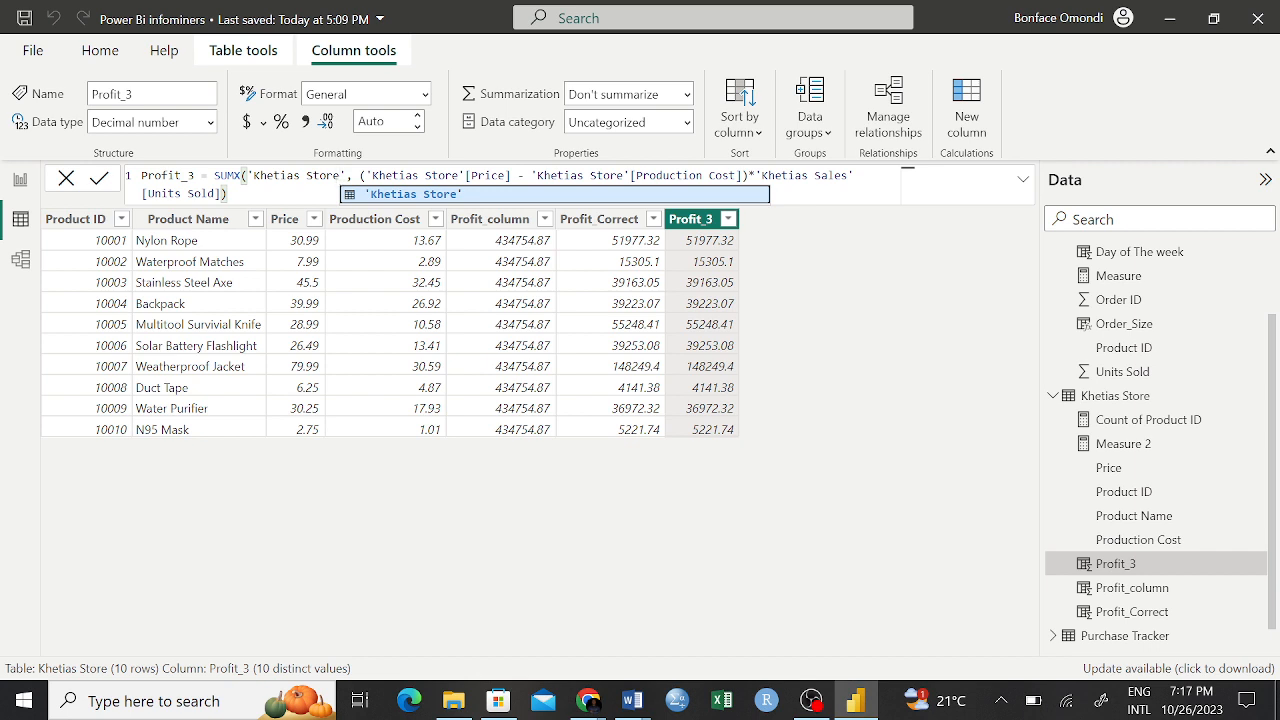
text(')
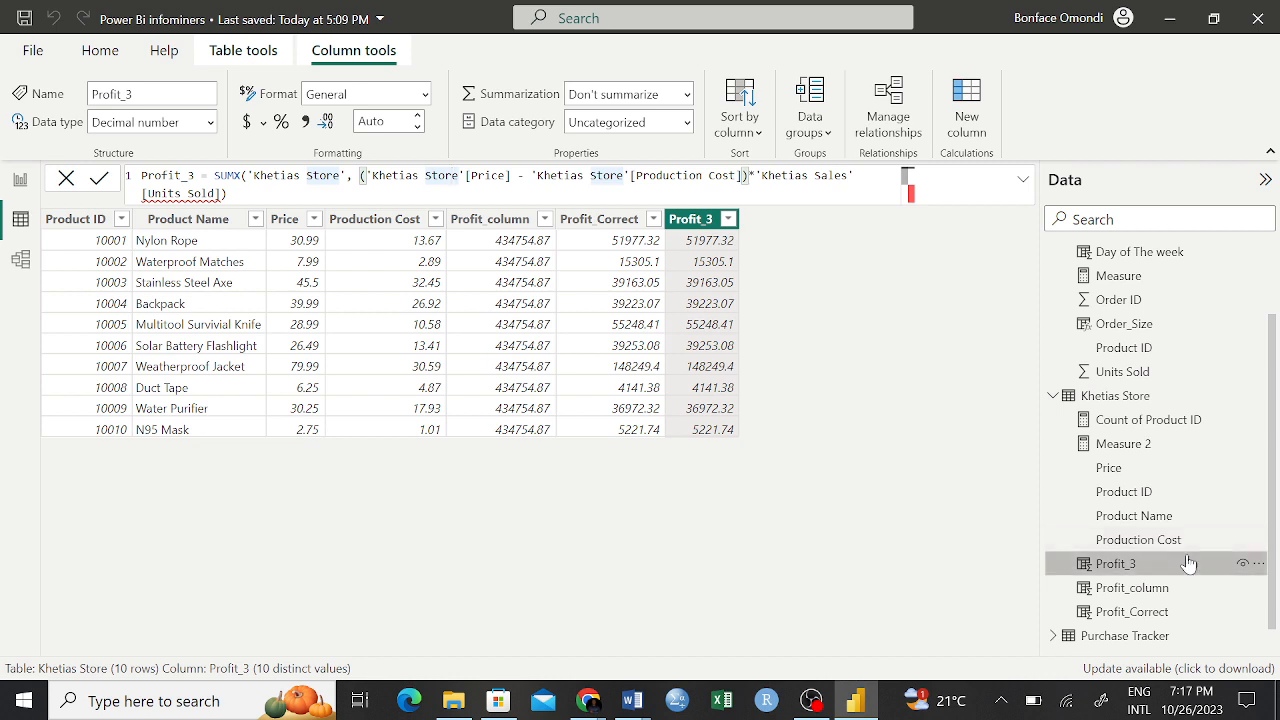
scroll(1188, 565, down, 1)
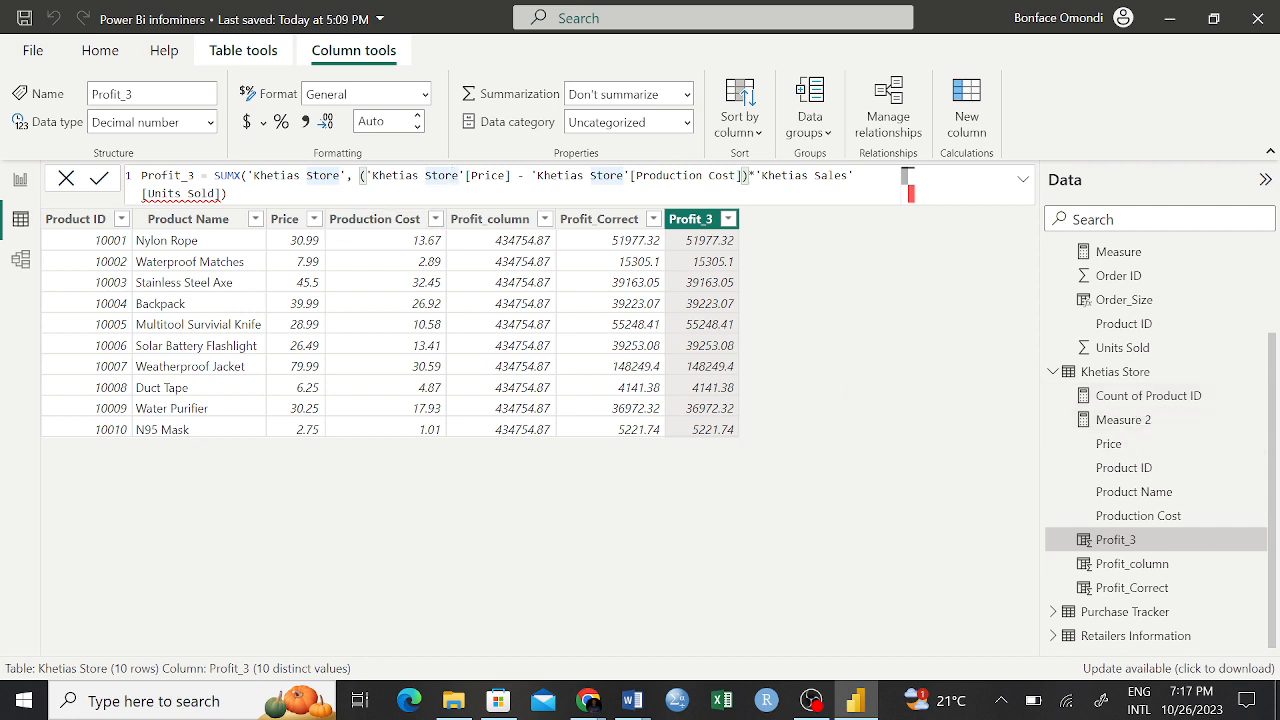
click(240, 194)
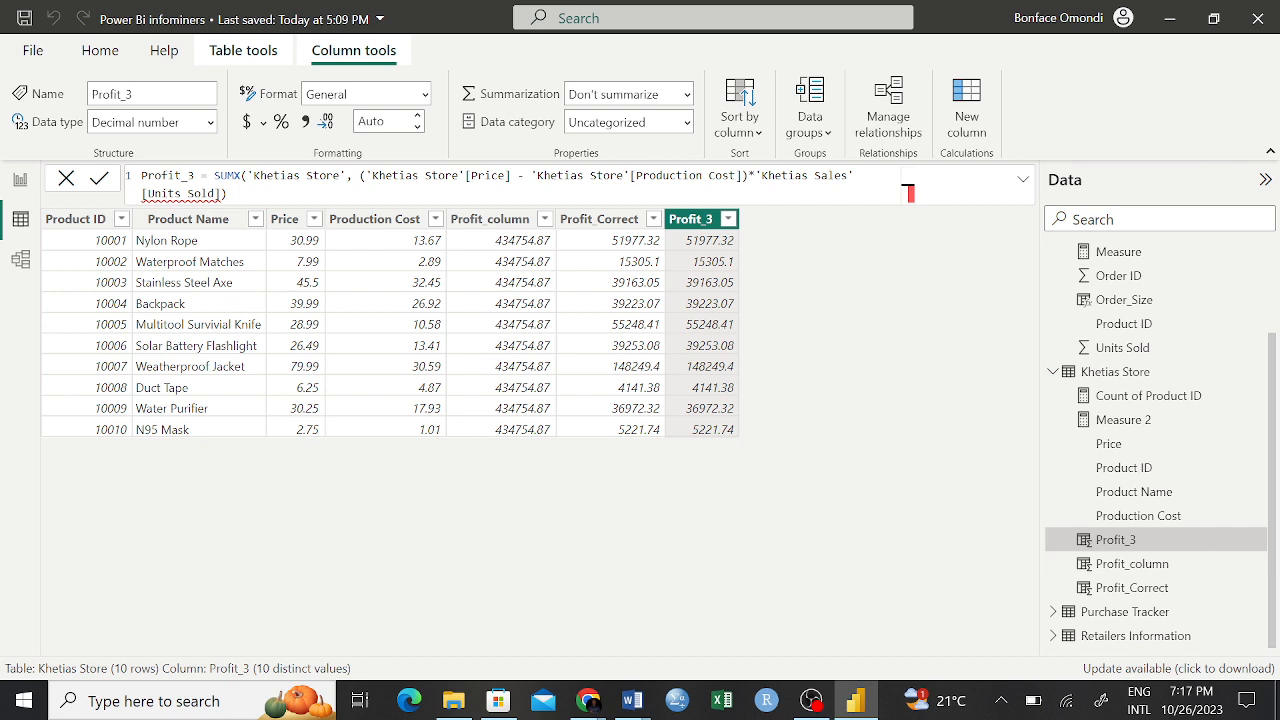
Step: Change the SUMX table argument back to 'Khetias Sales' and highlight the 'Khetias Sales'[Units Sold] reference in the Profit_3 formula
click(340, 176)
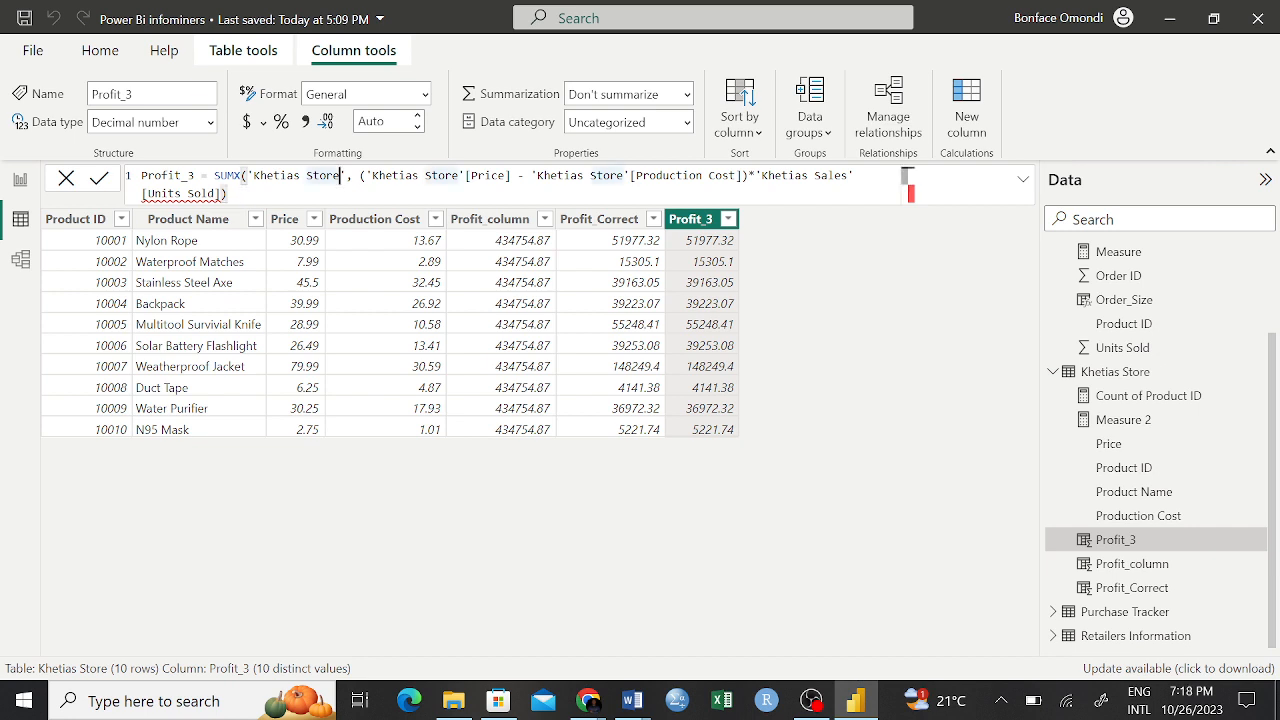
key(BackSpace)
key(BackSpace)
key(BackSpace)
key(BackSpace)
text(ales)
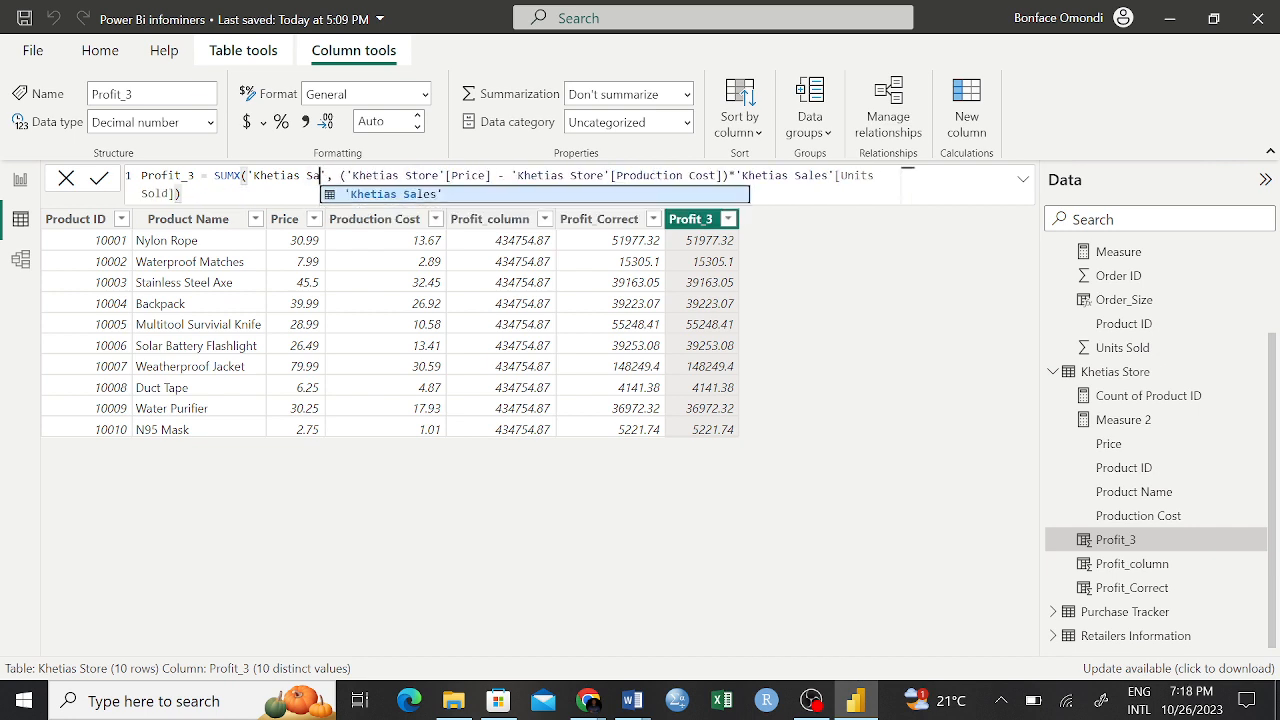
click(394, 195)
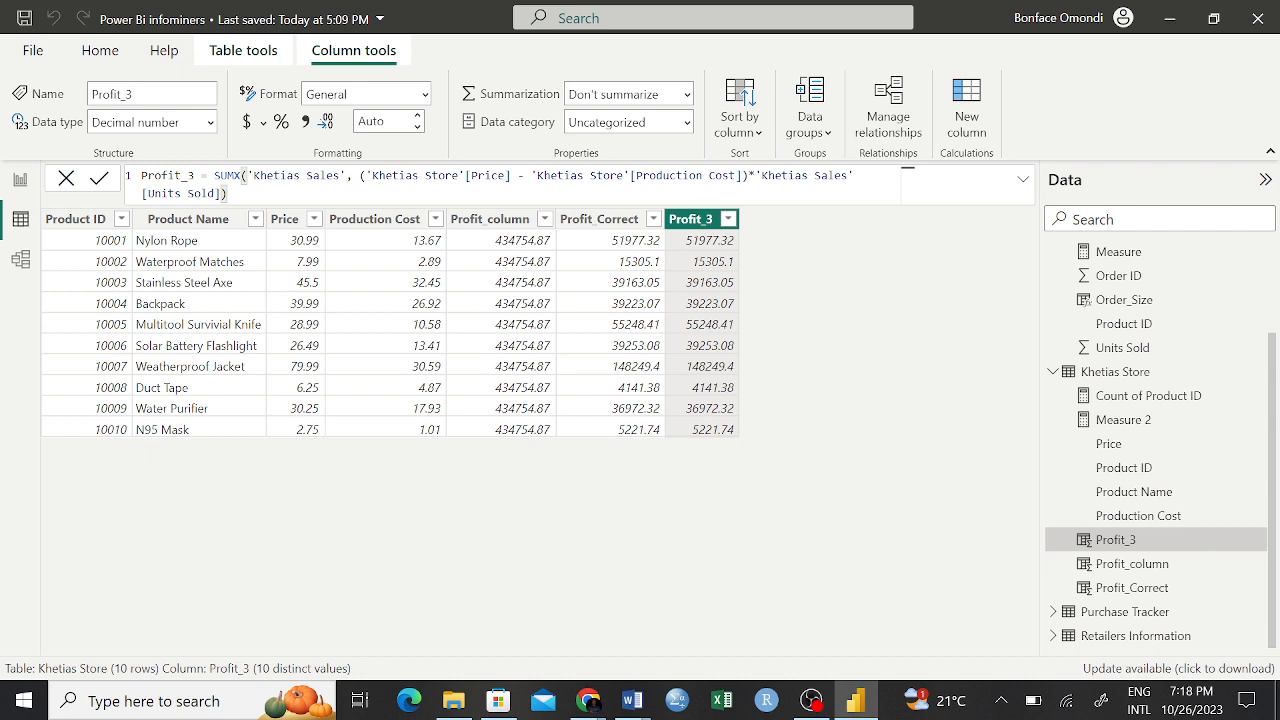
drag(366, 175, 220, 194)
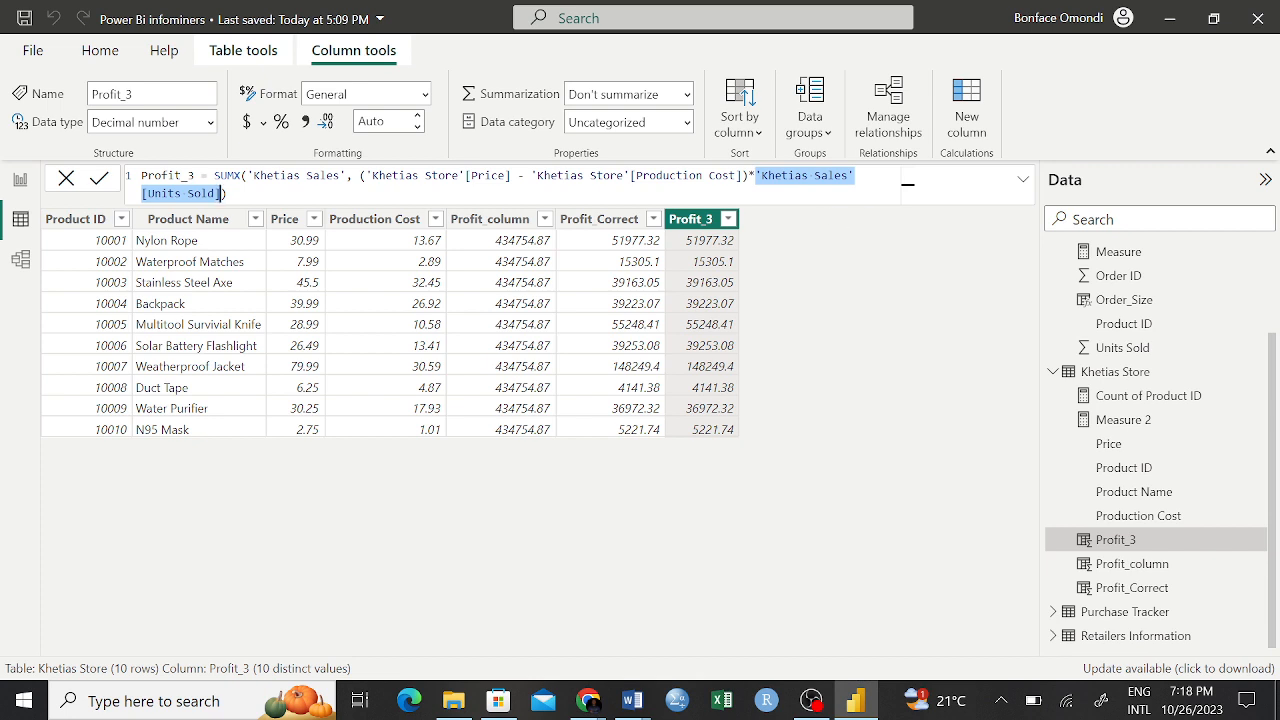
click(859, 230)
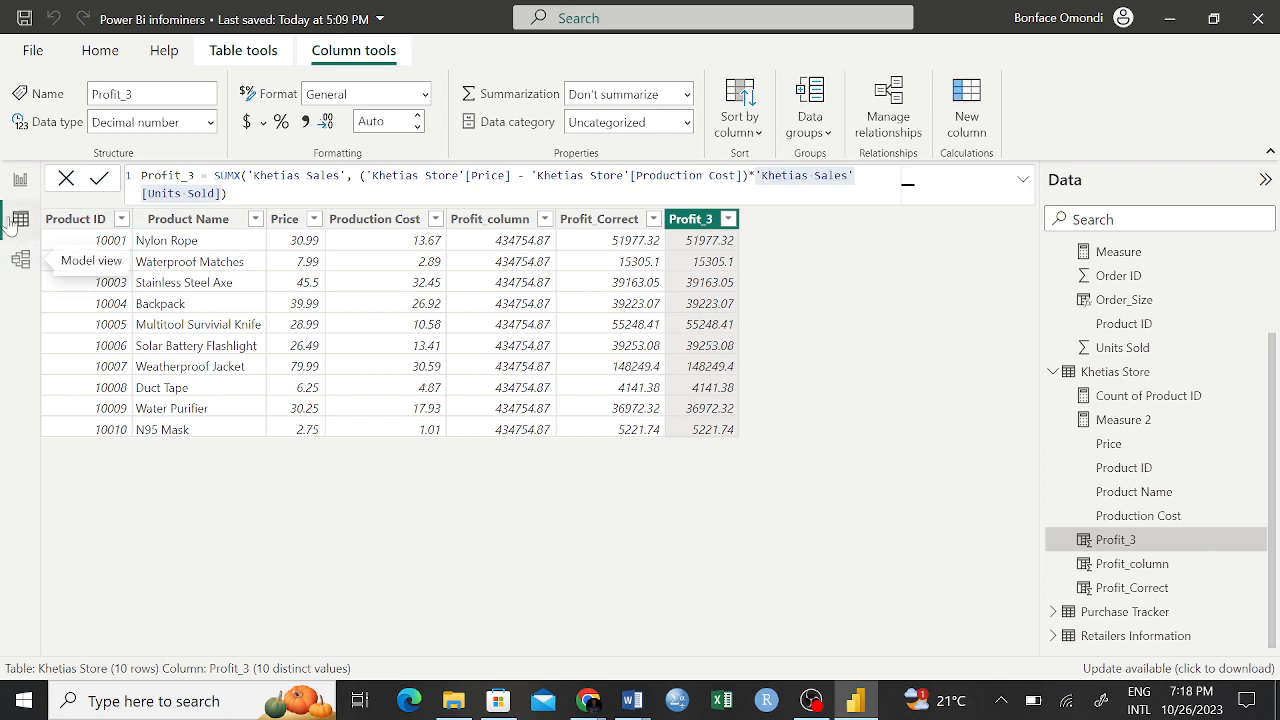
Step: Replace 'Khetias Sales'[Units Sold] with 'Khetias Sales'[Measure] in the Profit_3 SUMX formula and commit it
click(14, 184)
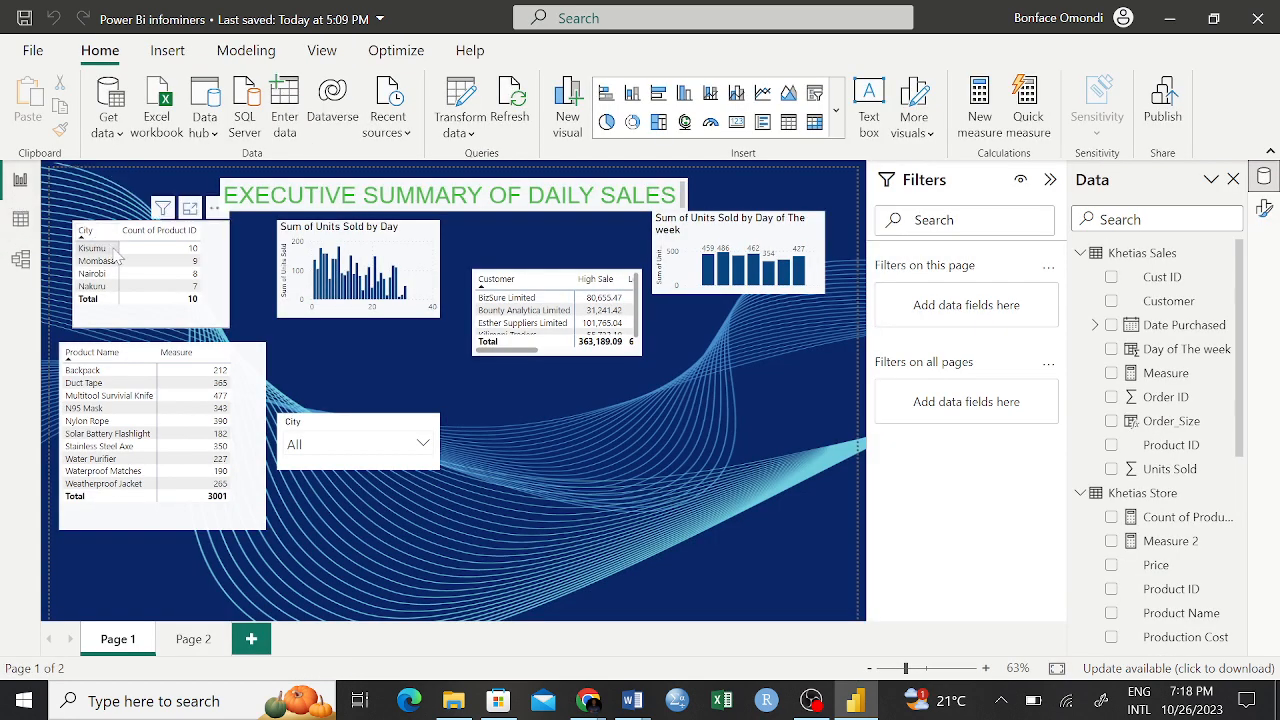
click(20, 261)
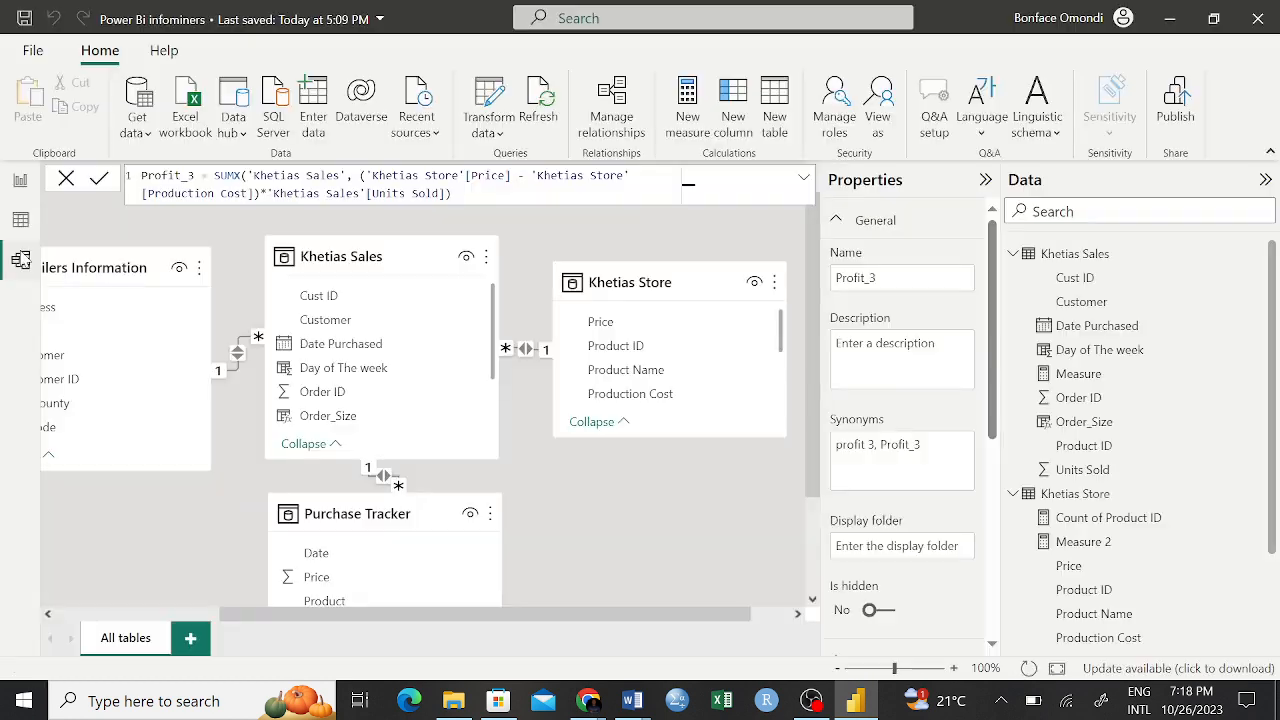
click(20, 221)
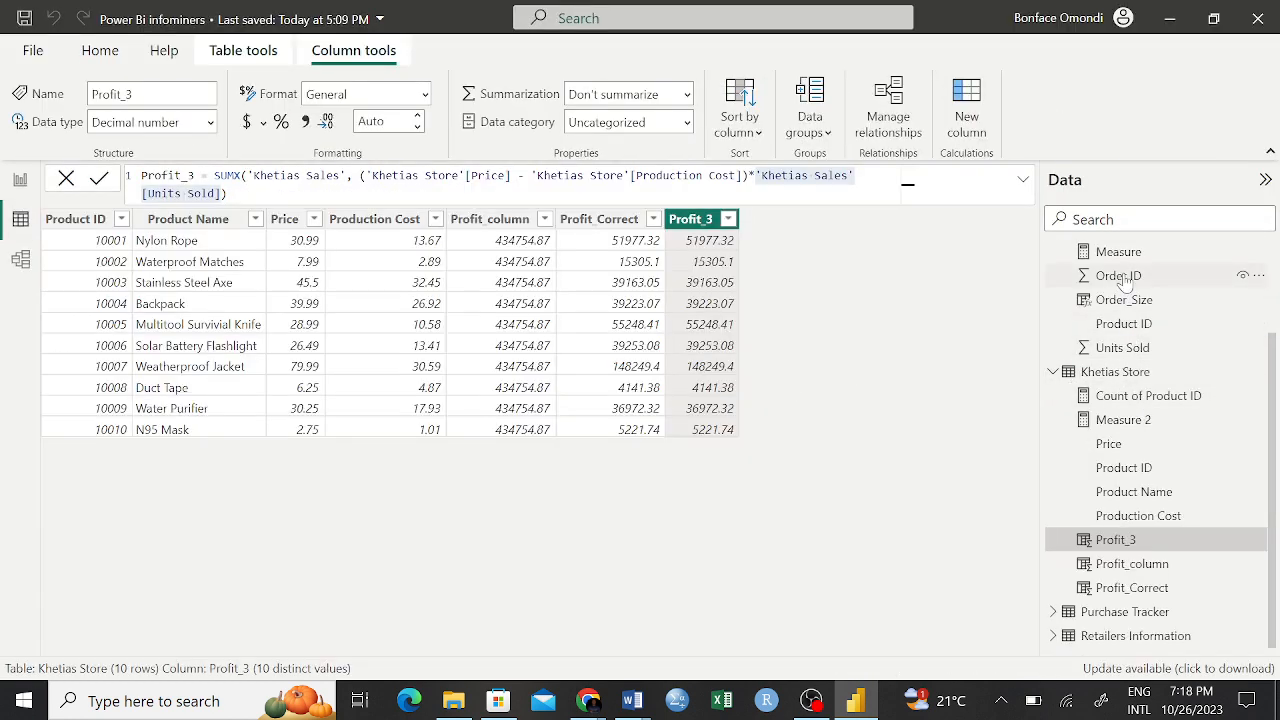
scroll(1121, 283, up, 3)
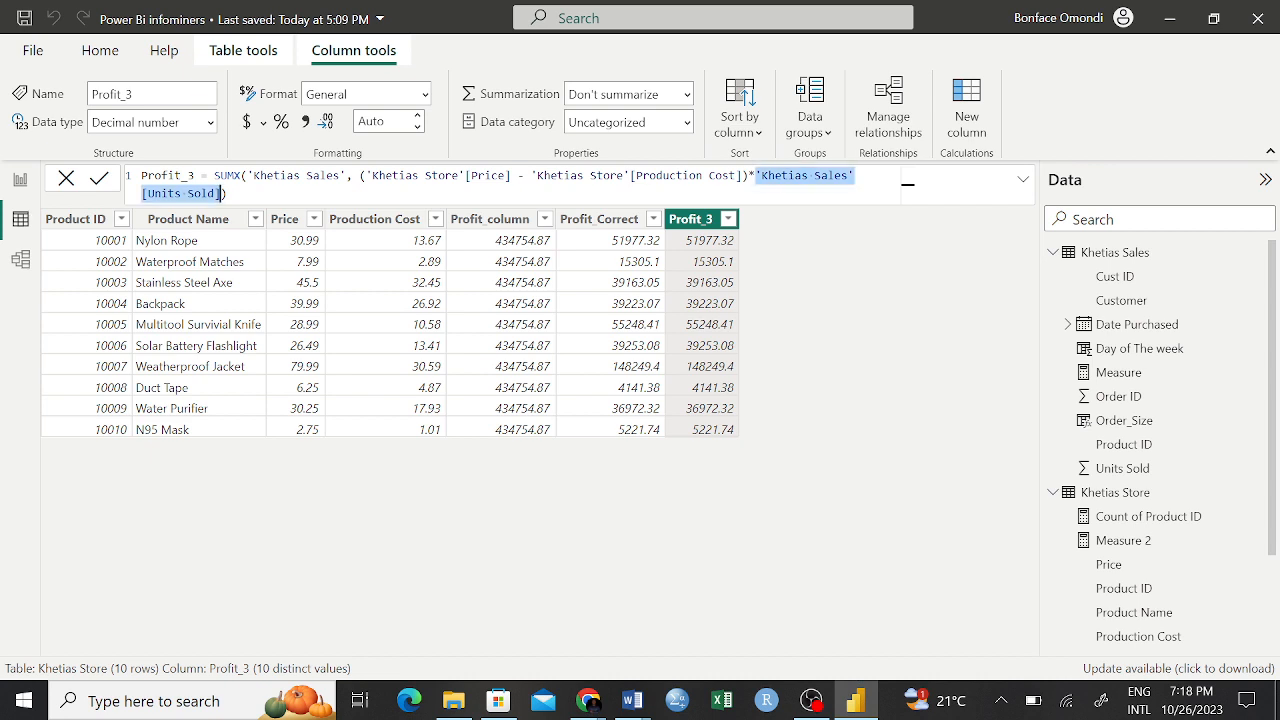
key(BackSpace)
text(Kh)
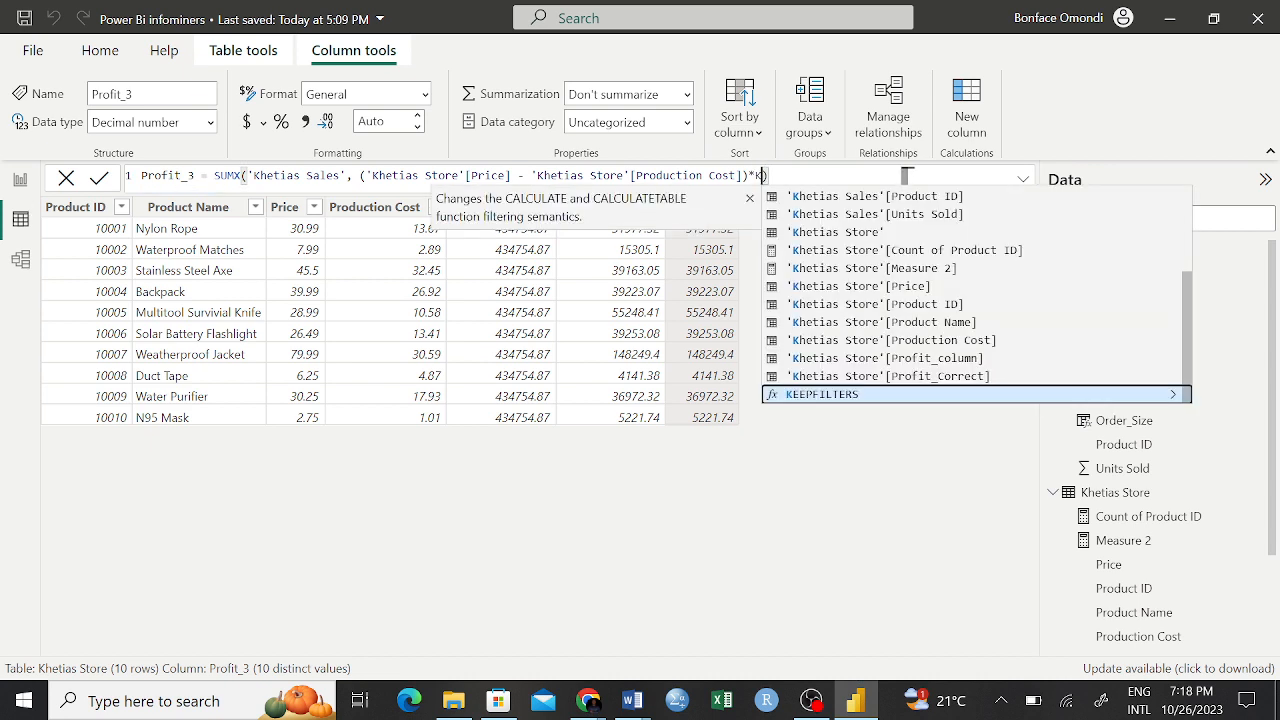
key(BackSpace)
scroll(868, 248, up, 1)
scroll(868, 248, up, 2)
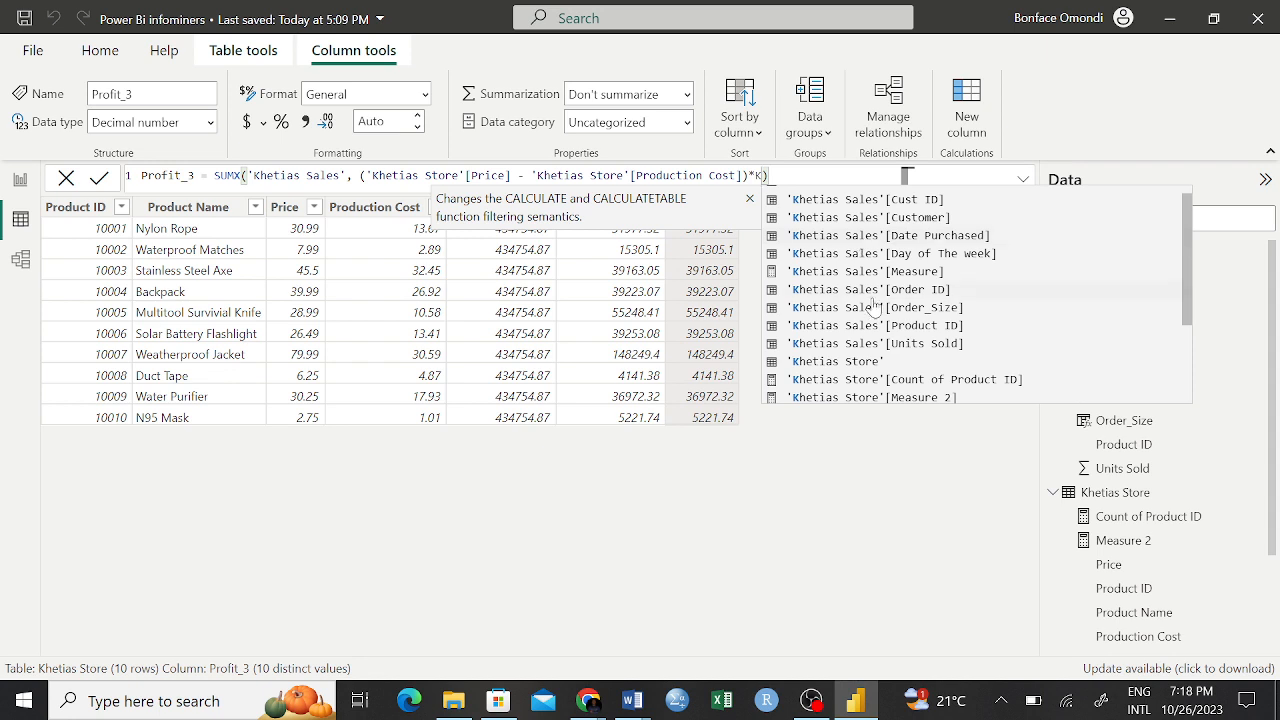
scroll(874, 272, up, 1)
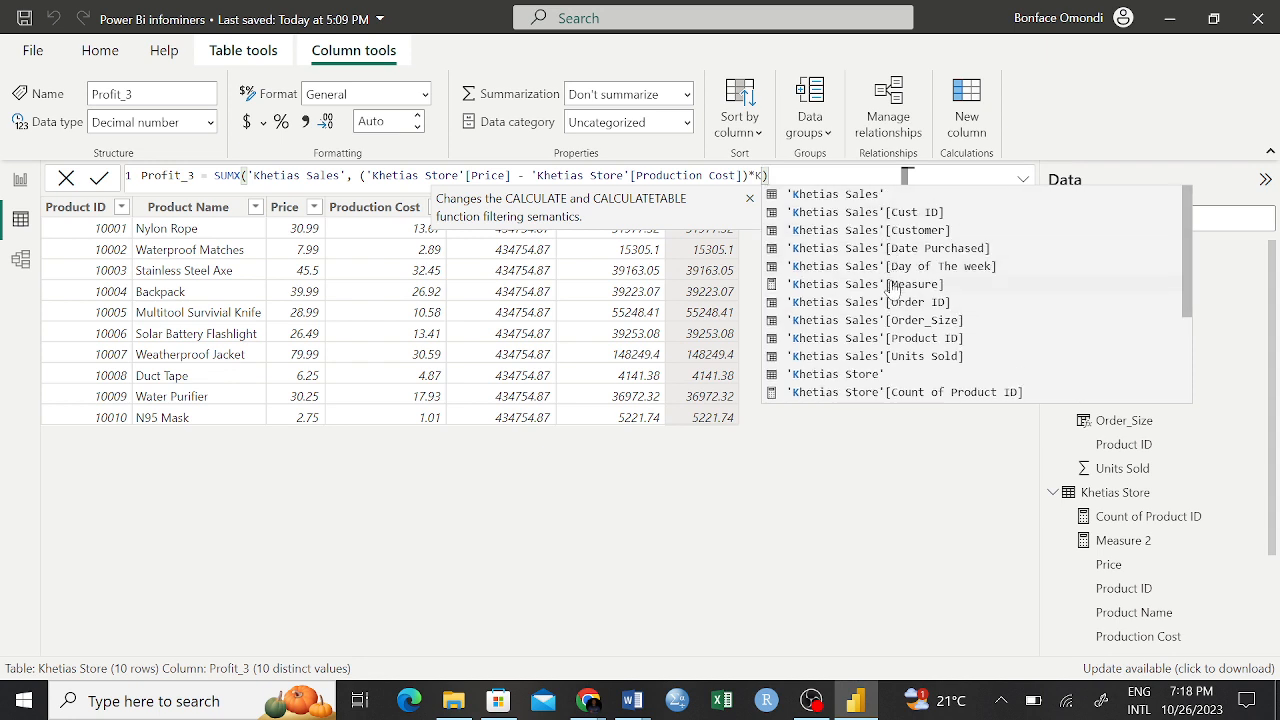
click(857, 286)
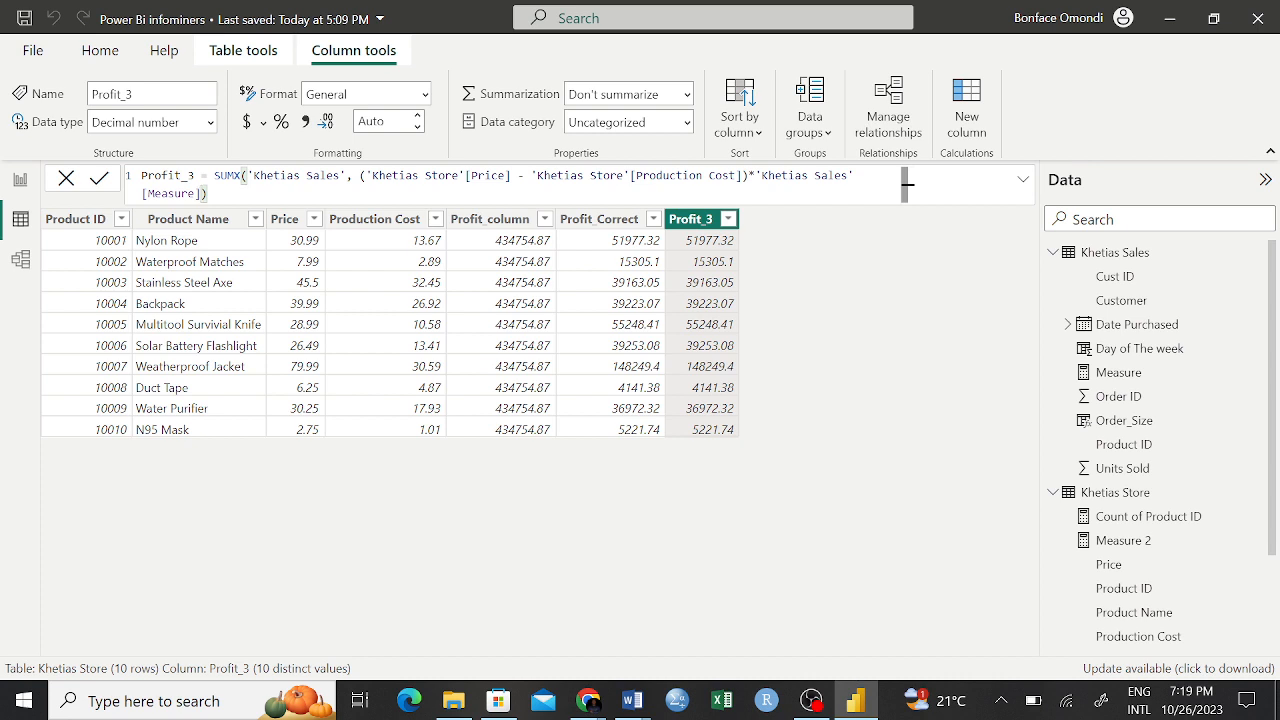
key(Return)
Step: Compare the 'Khetias Sales'[Measure] reference in the Profit_3 formula with the Measure values per product on report Page 1
click(20, 181)
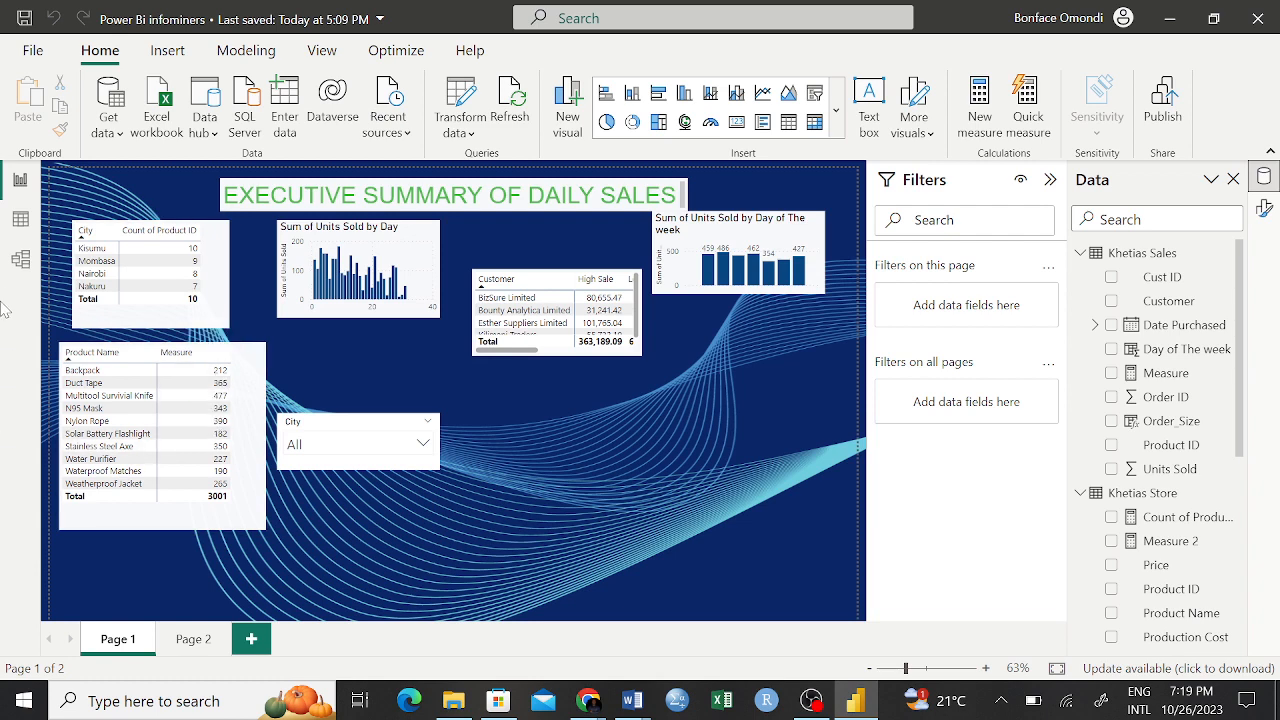
click(20, 219)
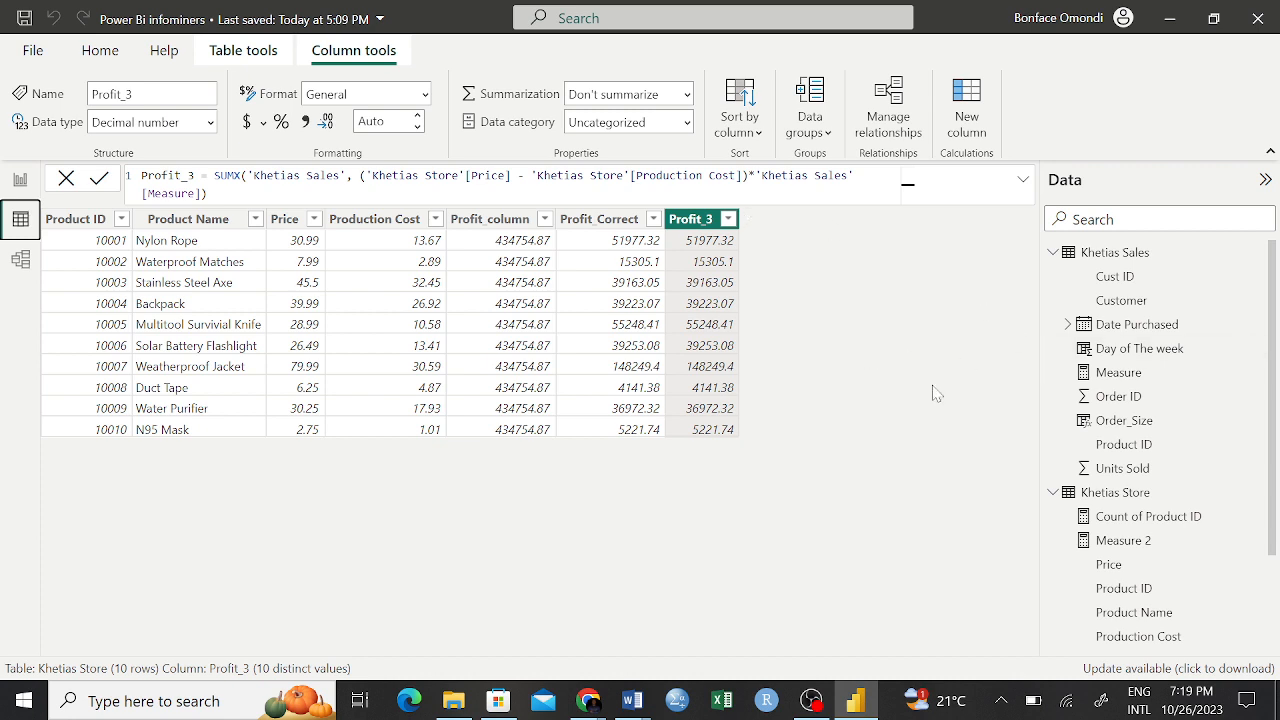
scroll(1087, 465, down, 3)
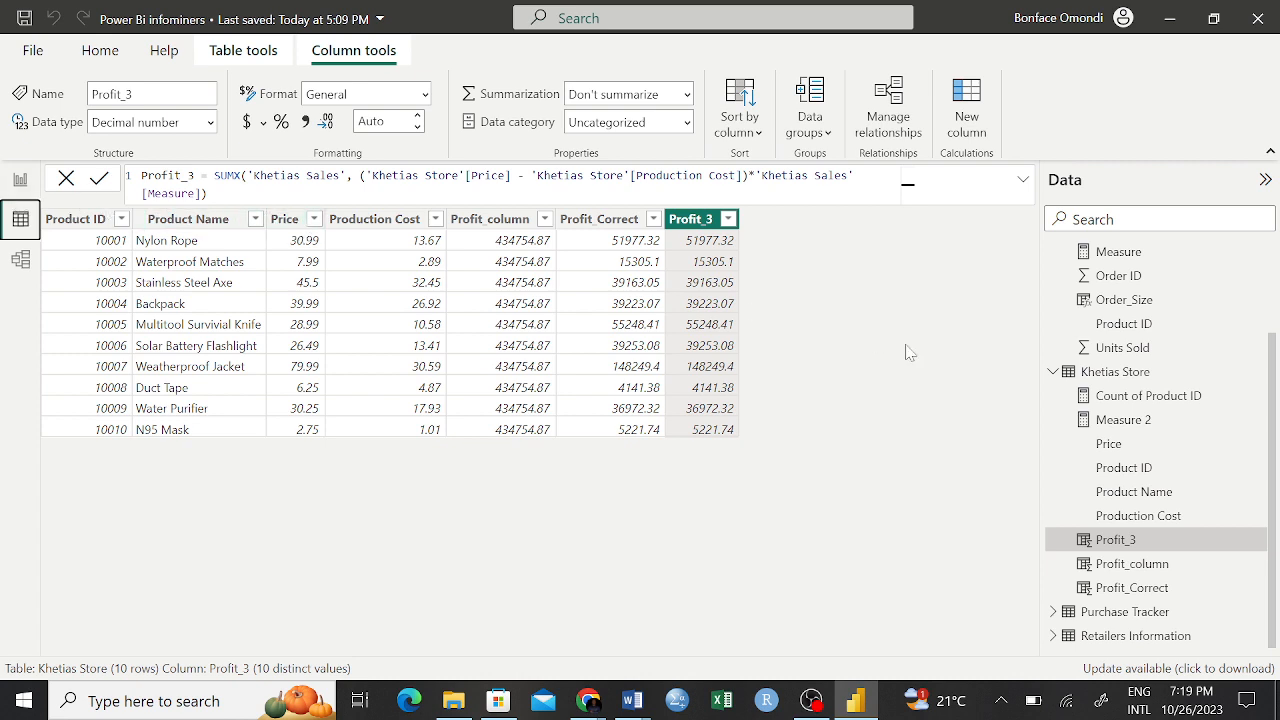
scroll(1128, 352, up, 1)
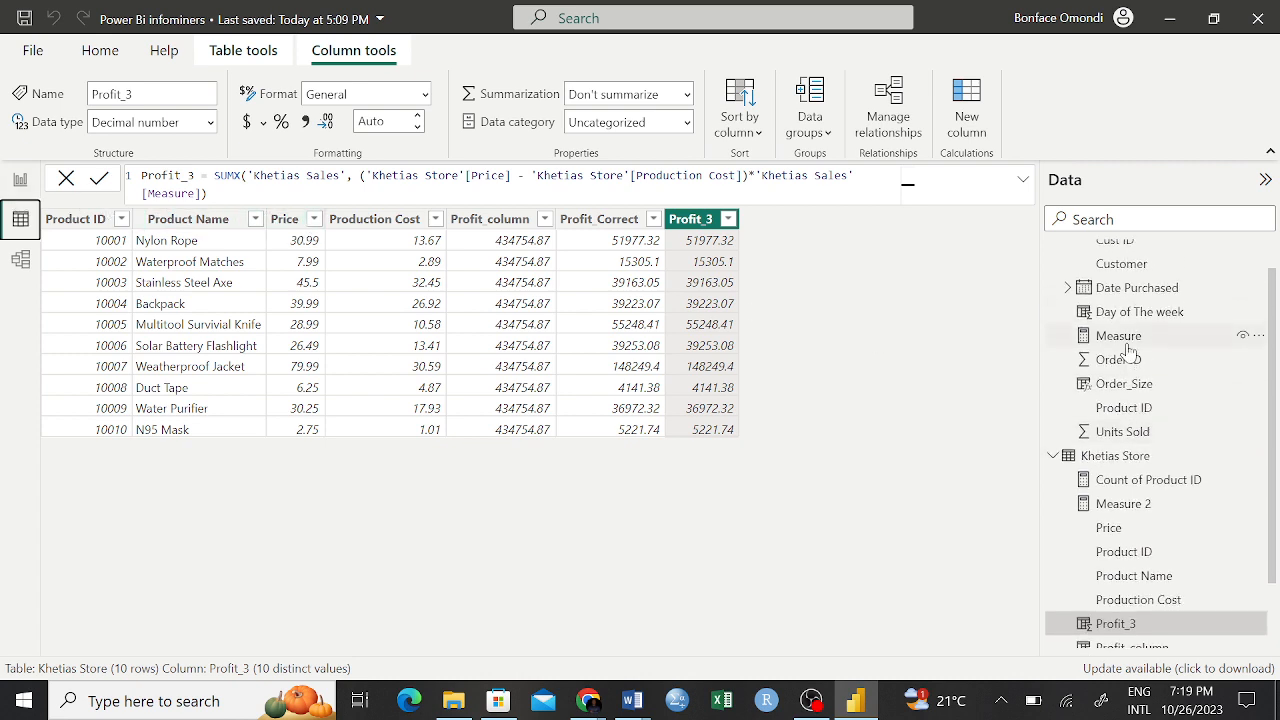
scroll(1128, 340, up, 2)
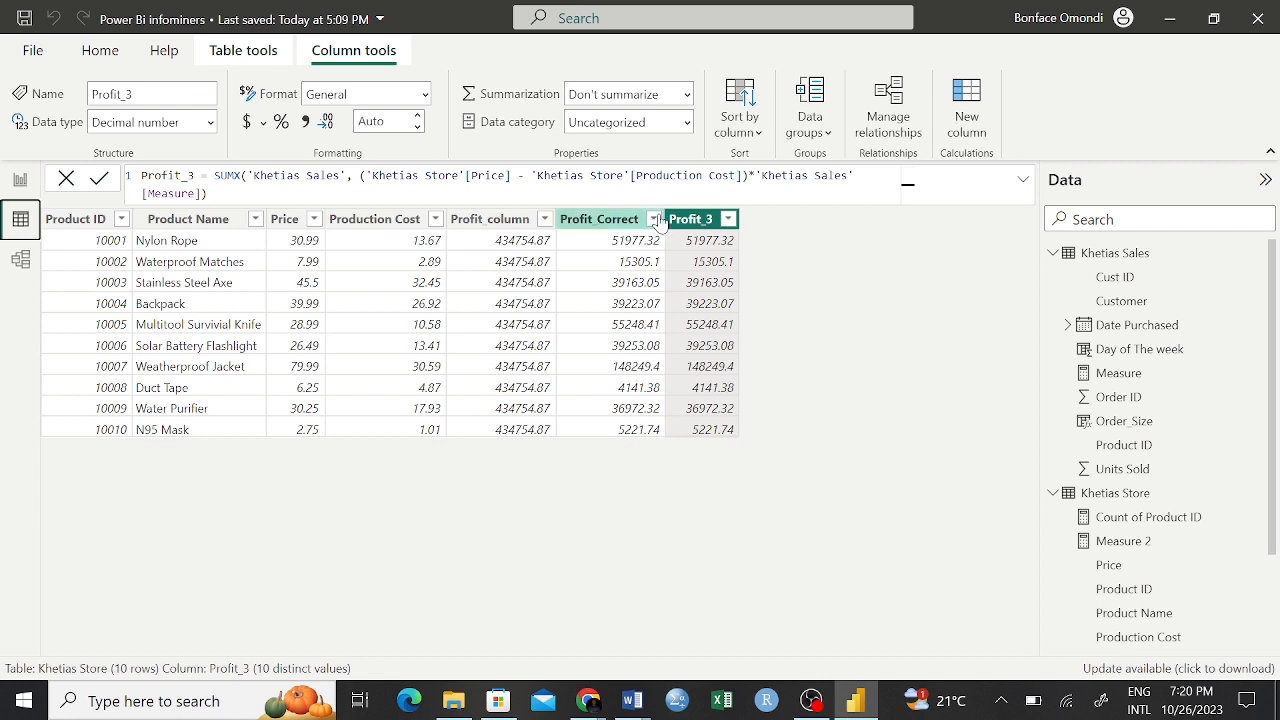
drag(762, 176, 201, 194)
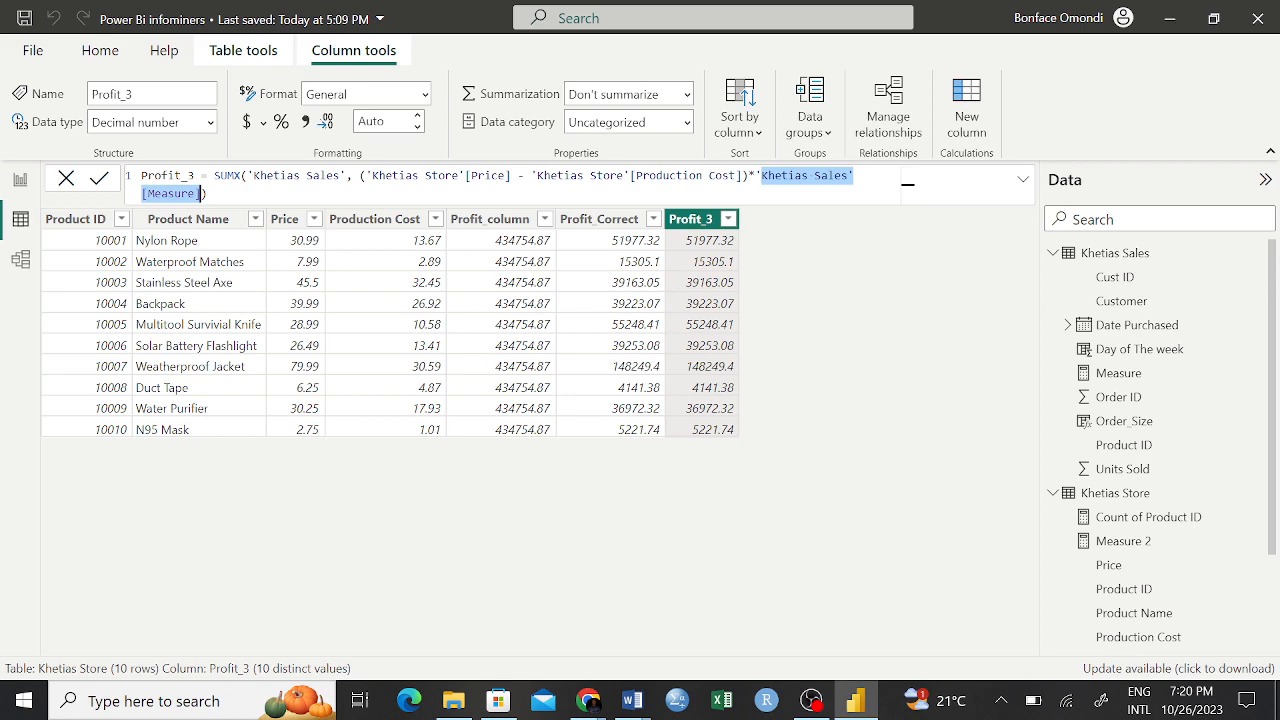
click(20, 180)
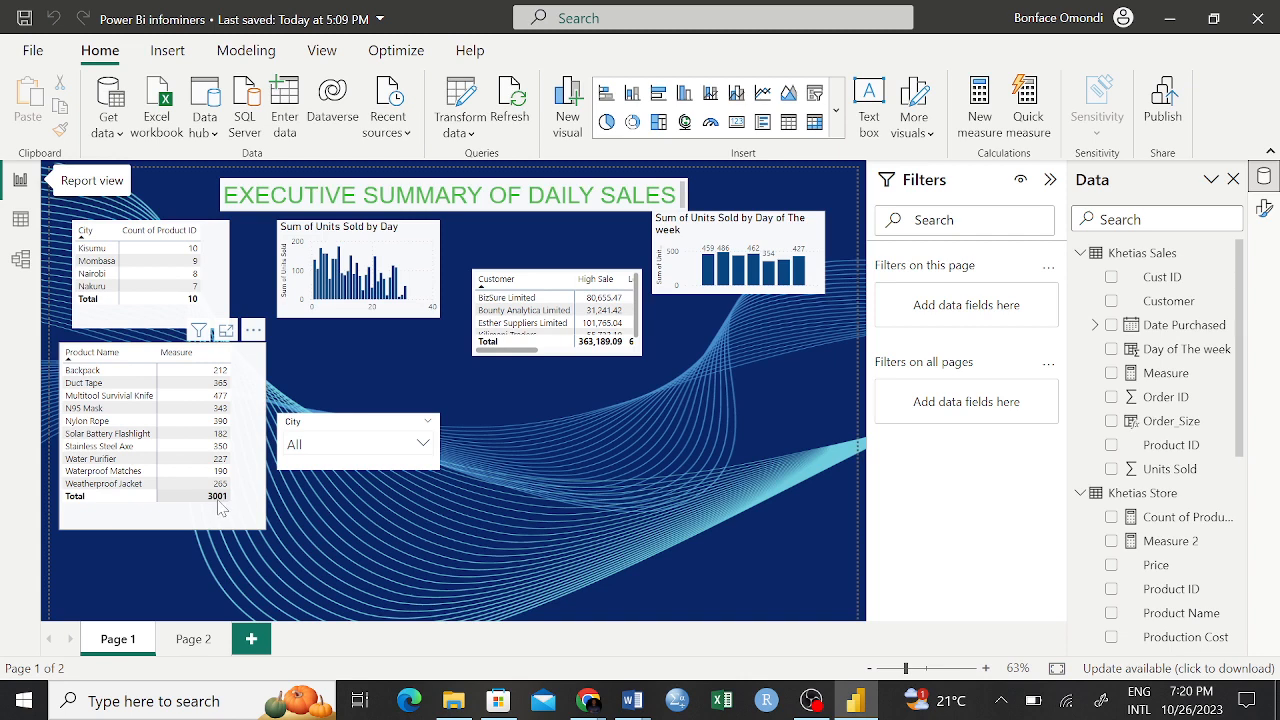
click(21, 221)
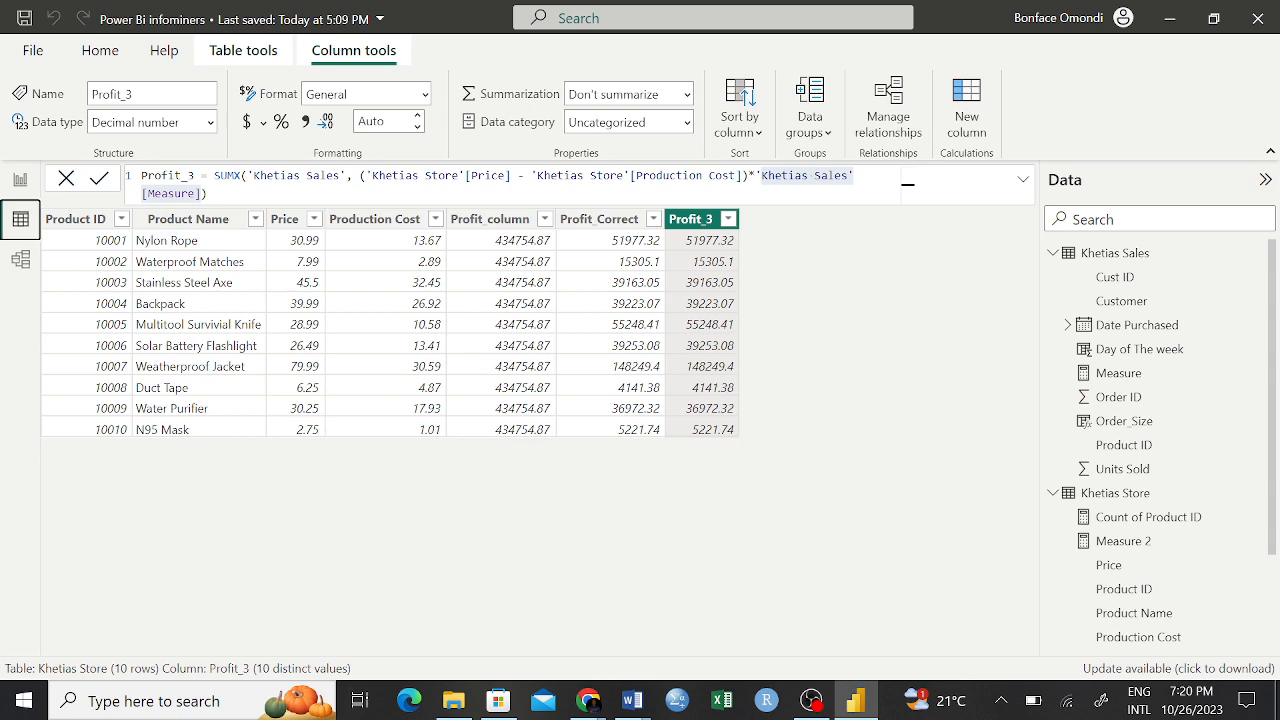
click(20, 180)
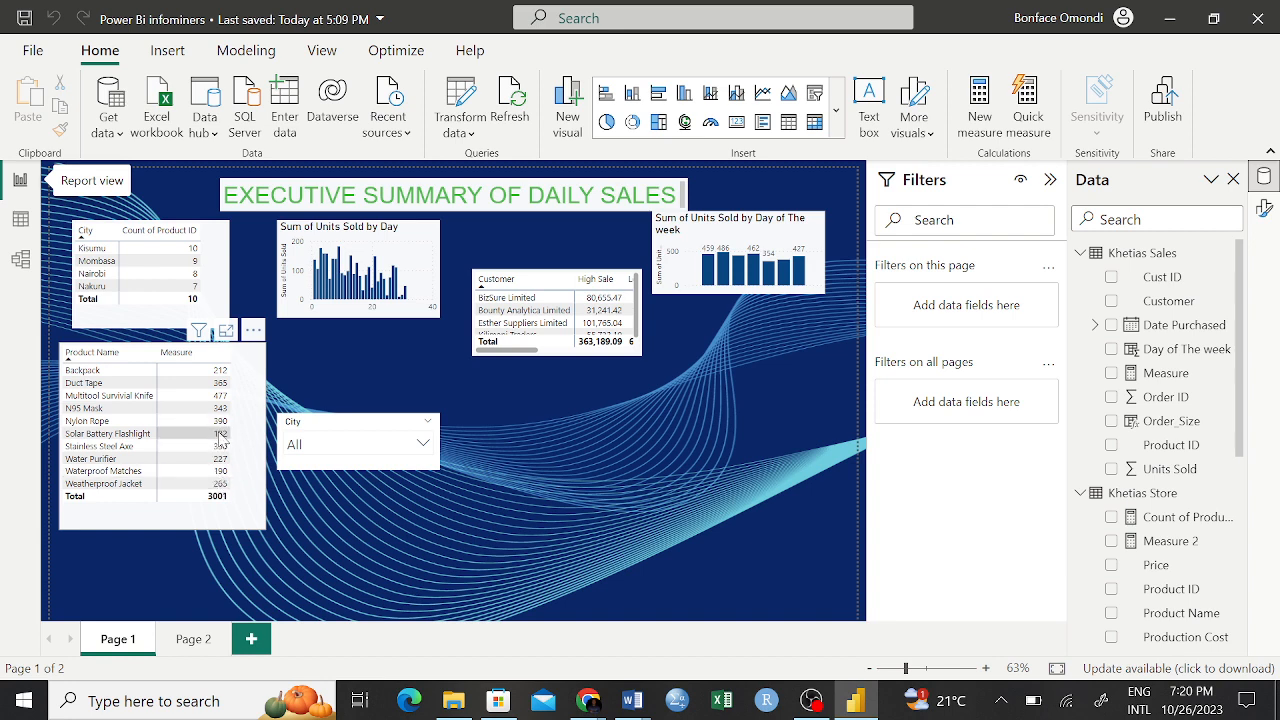
click(20, 219)
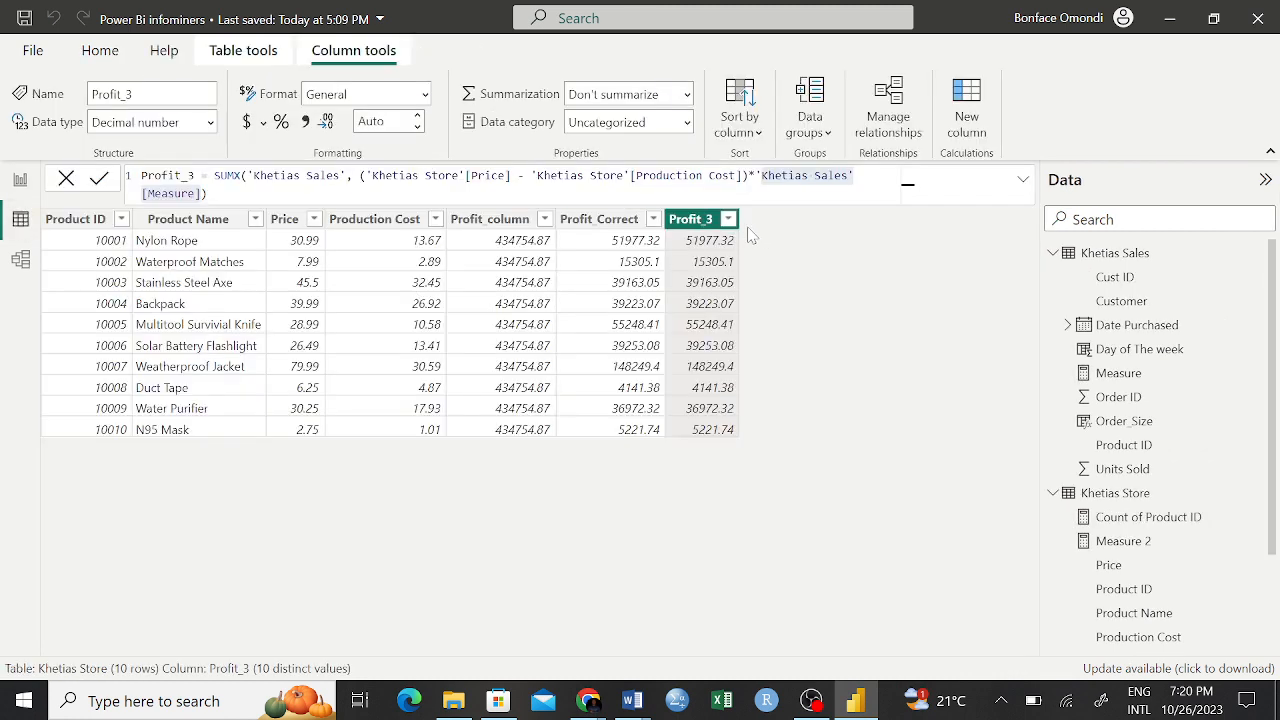
Step: Examine the full SUMX expression of Profit_3 and review the summary visuals on report Page 1
drag(222, 194, 214, 176)
click(220, 194)
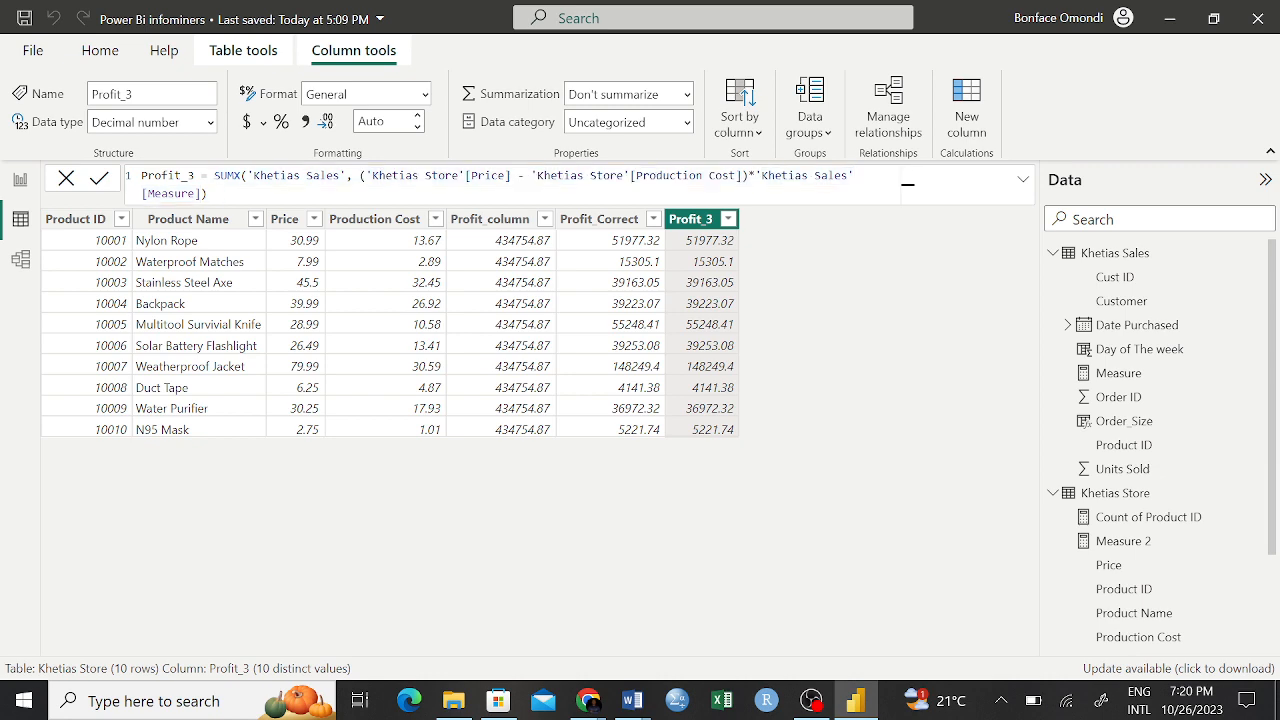
click(16, 181)
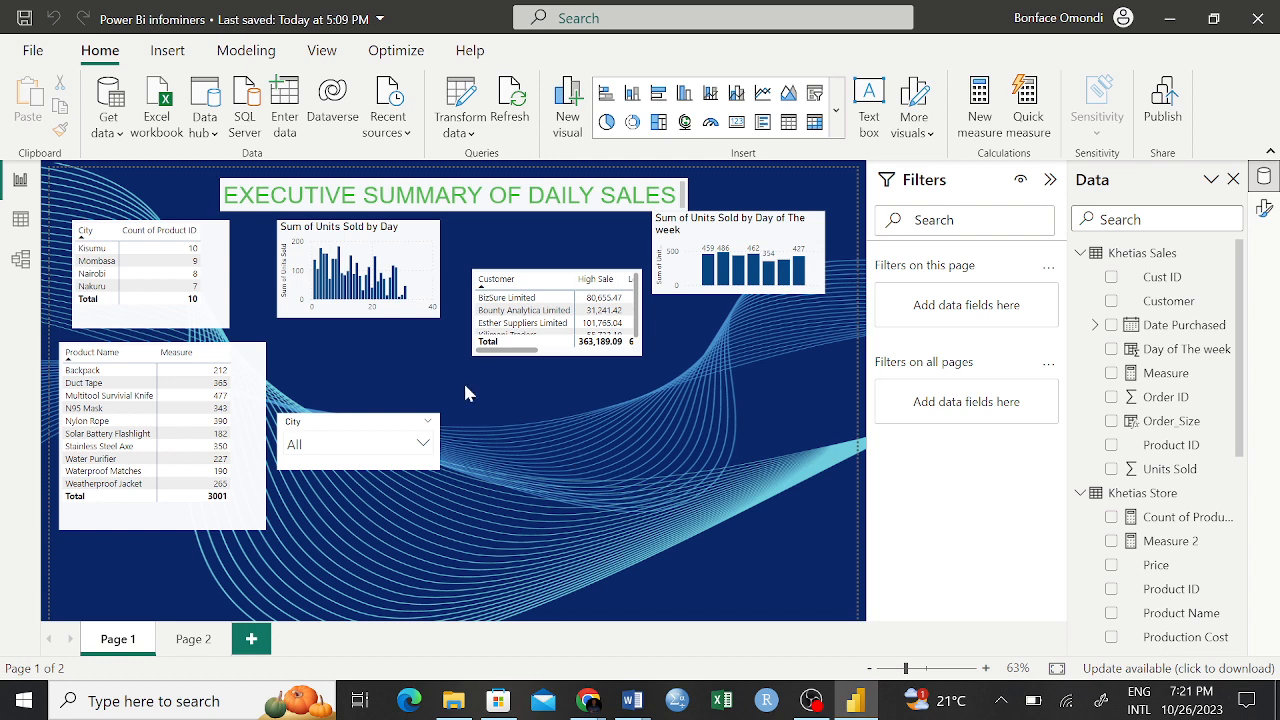
click(21, 222)
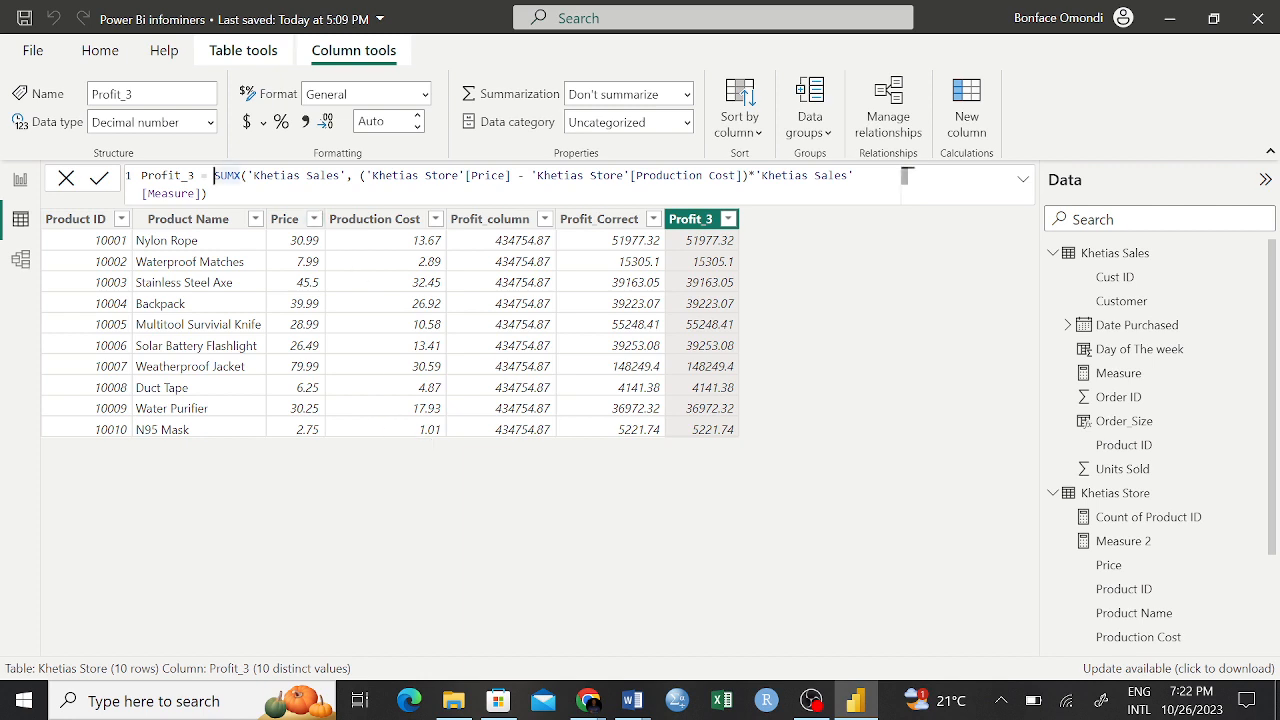
key(ctrl+shift+End)
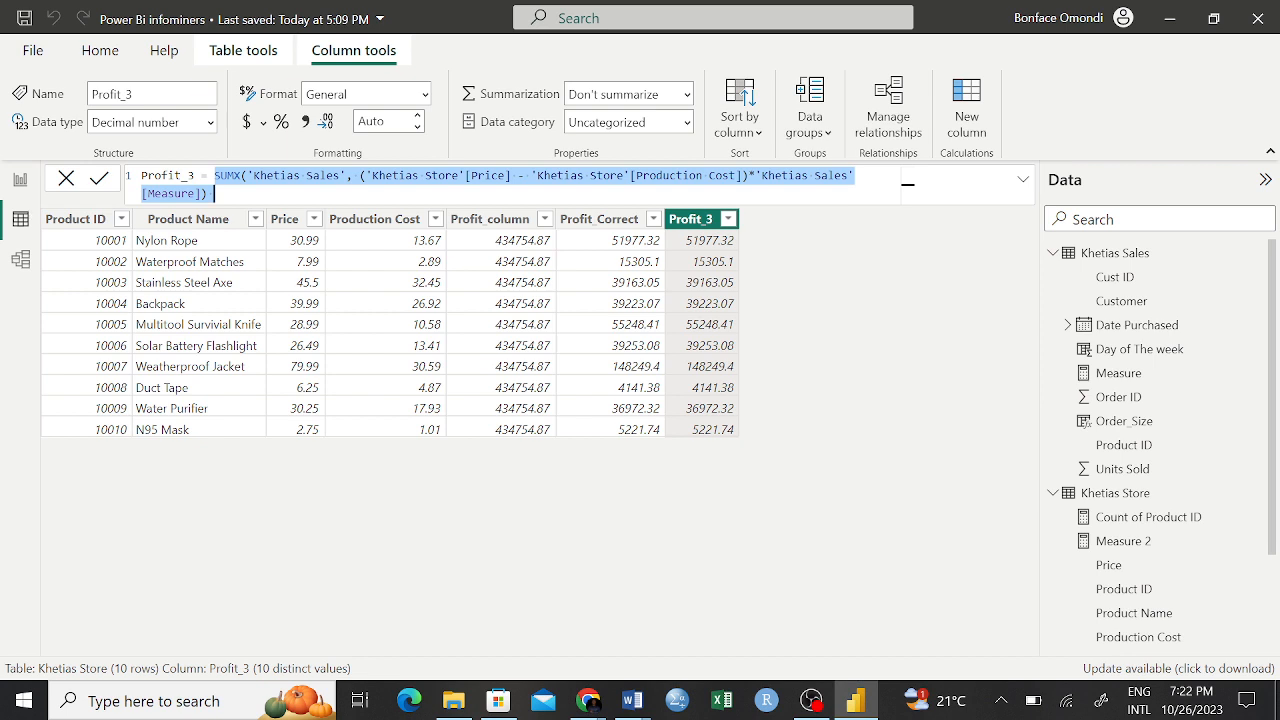
click(220, 194)
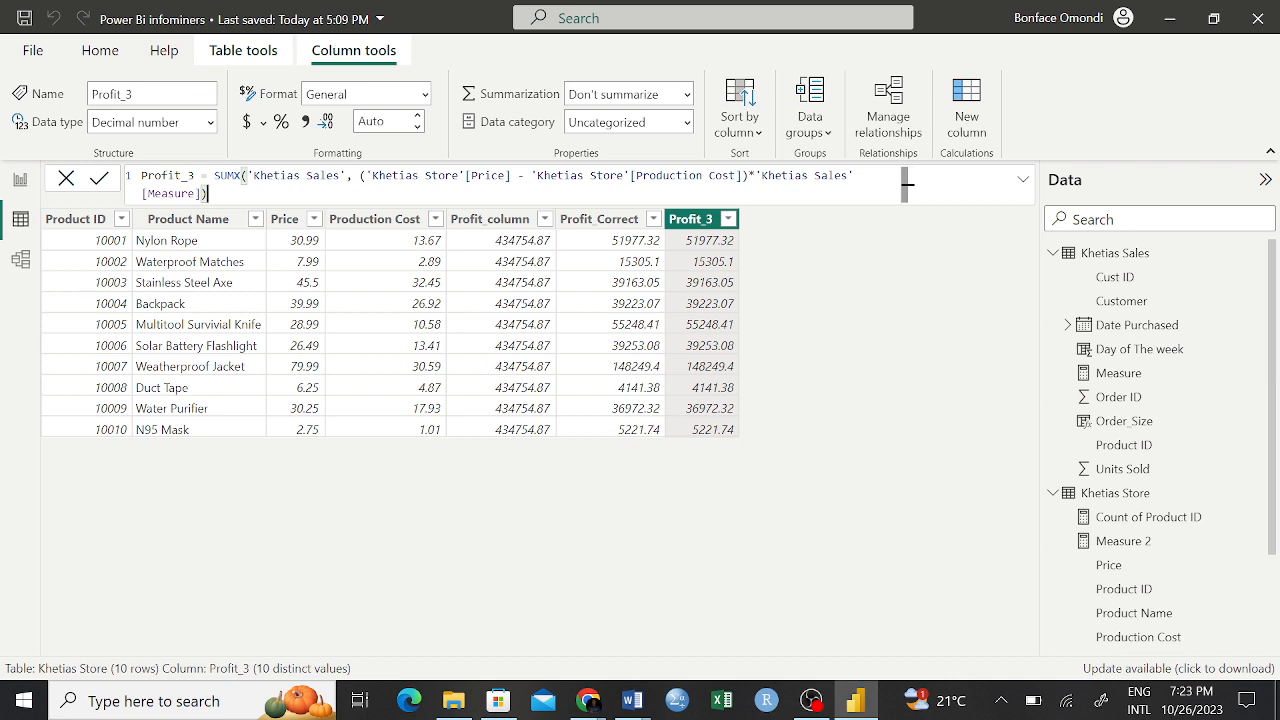
Step: Add a new report page and create a table of the City field from Retailers Information in its upper-left area
click(20, 180)
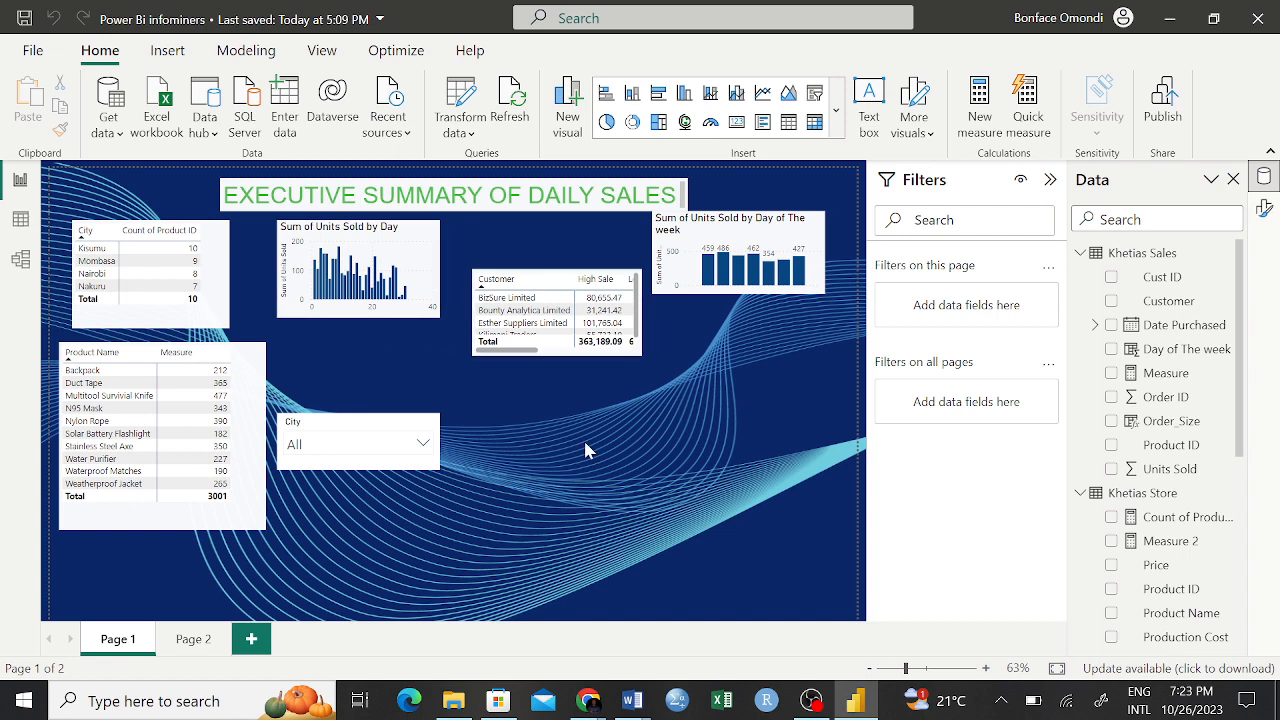
click(252, 640)
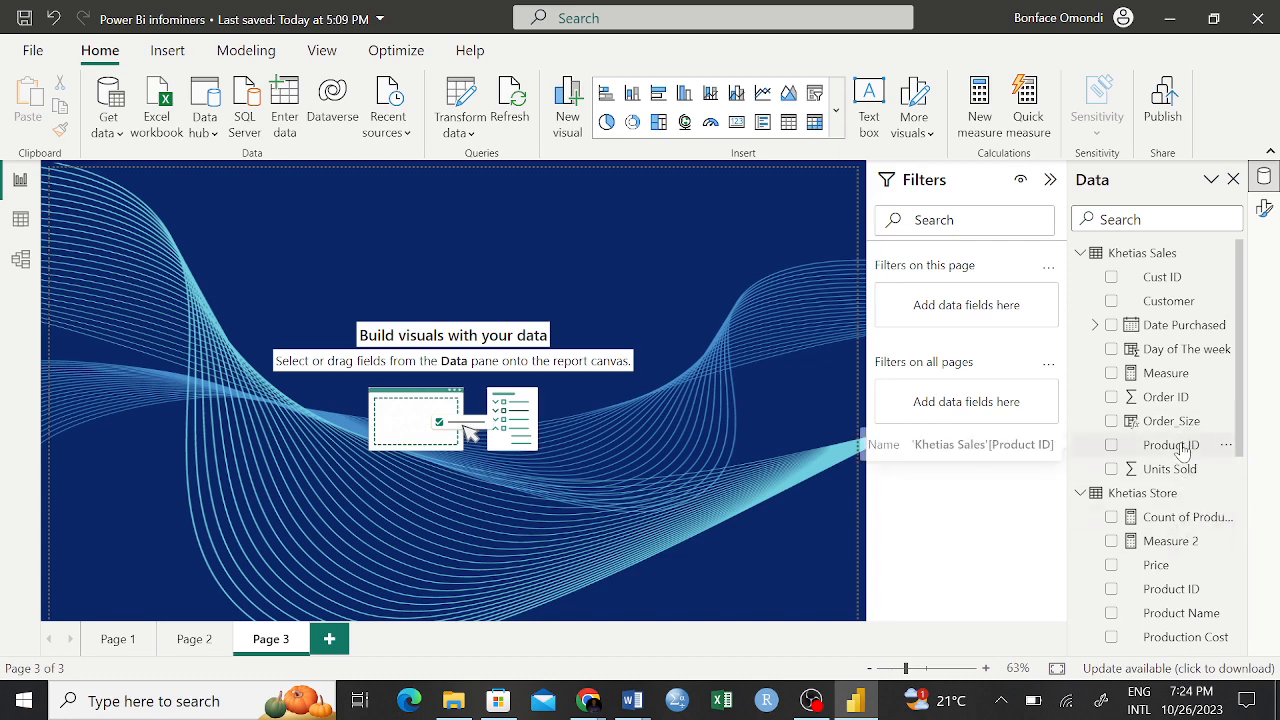
scroll(1179, 624, down, 5)
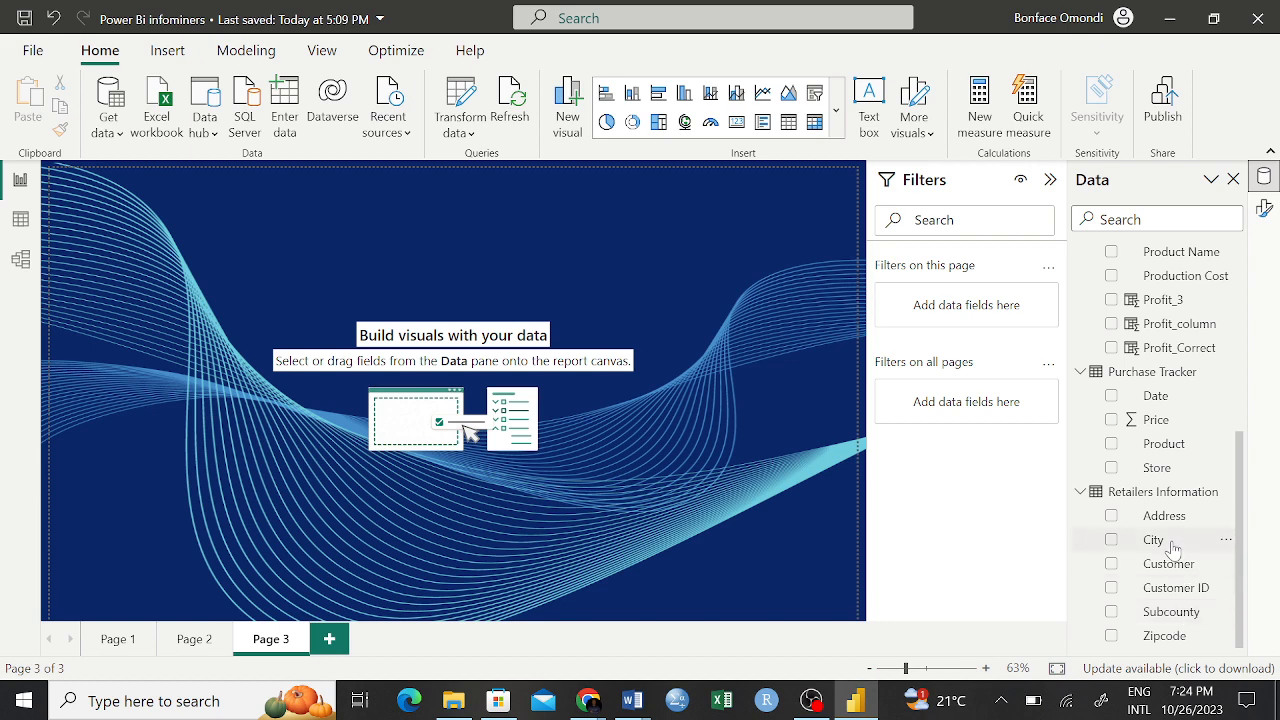
drag(1172, 549, 207, 267)
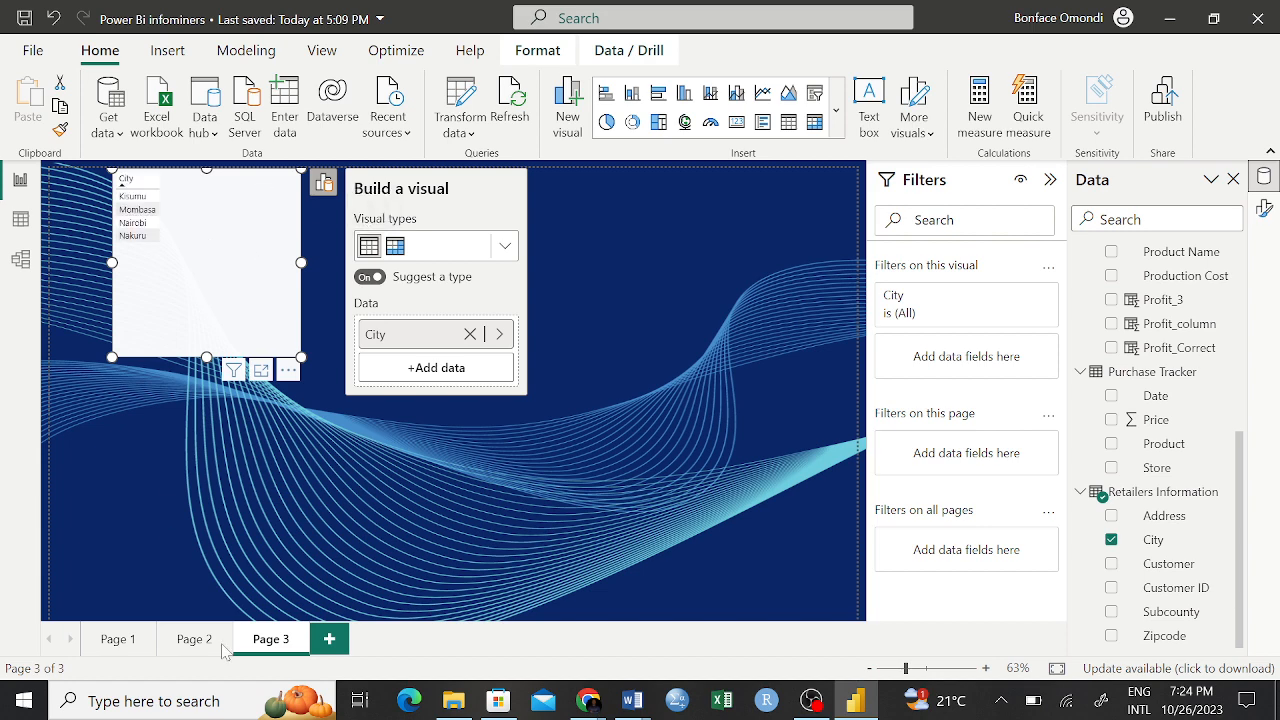
Step: Move the Sum of Units Sold by Day of The week chart on Page 1 below the customer table and enlarge it
click(127, 648)
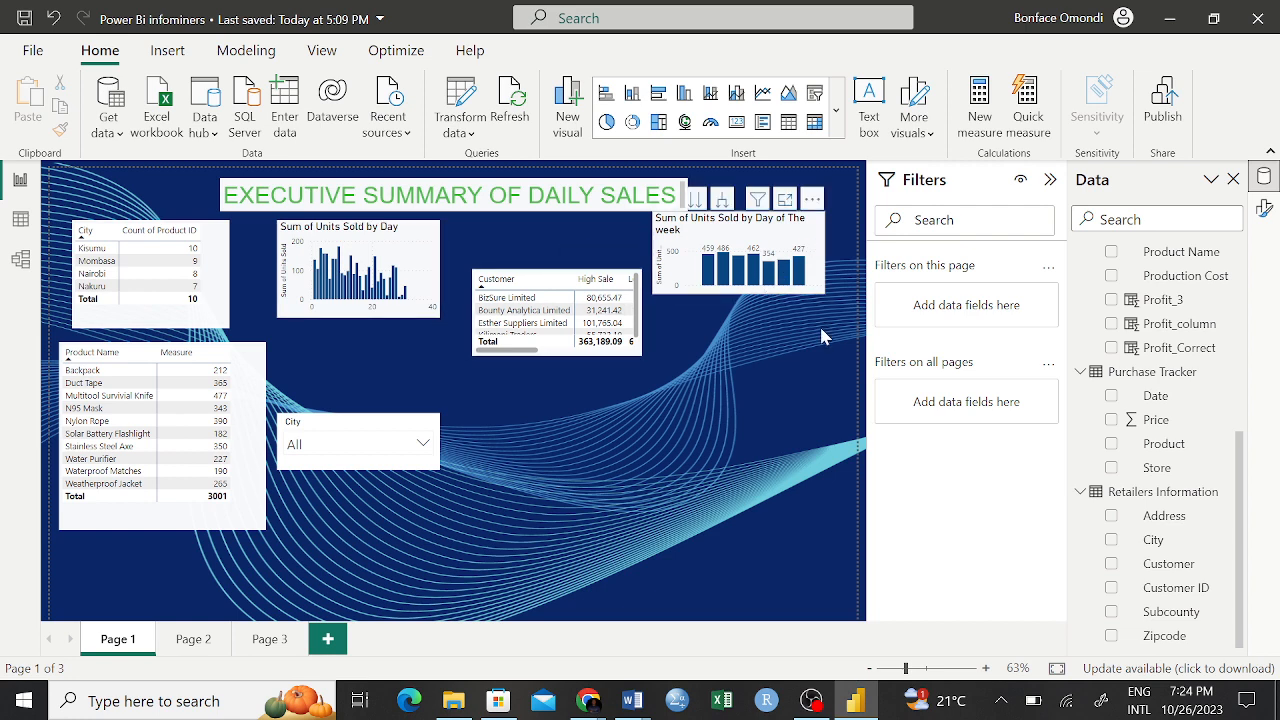
drag(818, 232, 661, 422)
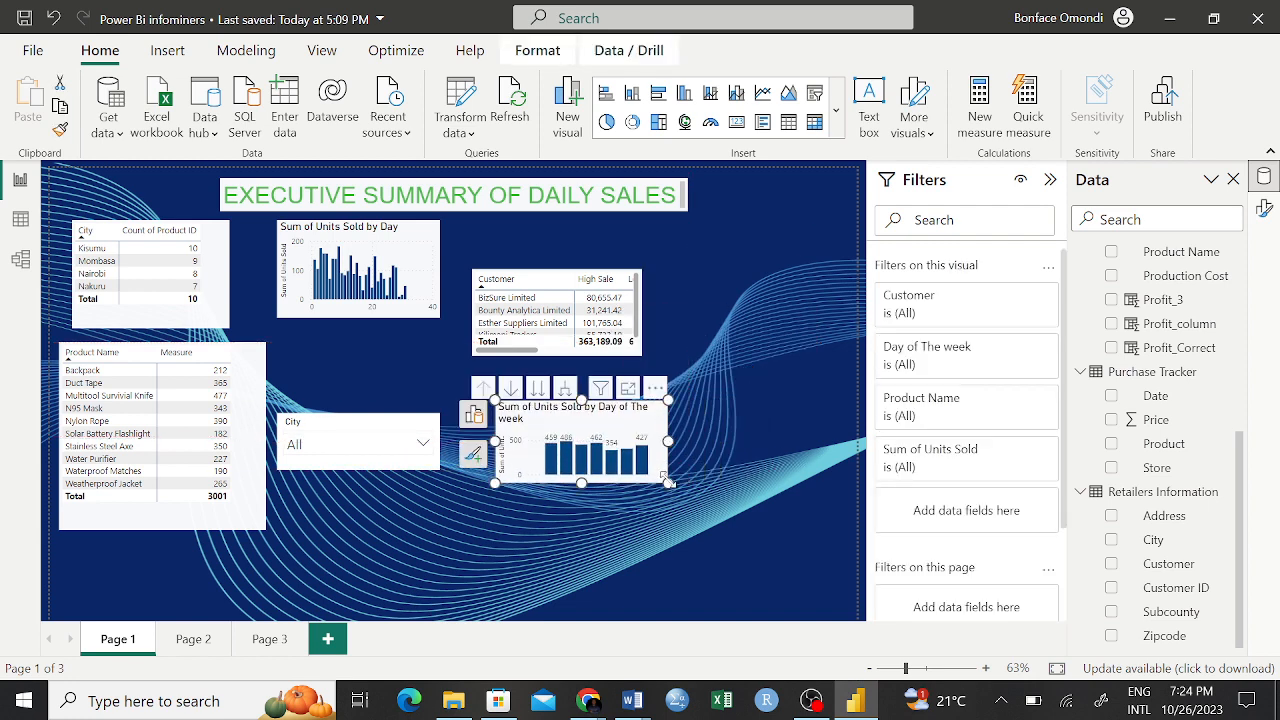
drag(667, 483, 831, 575)
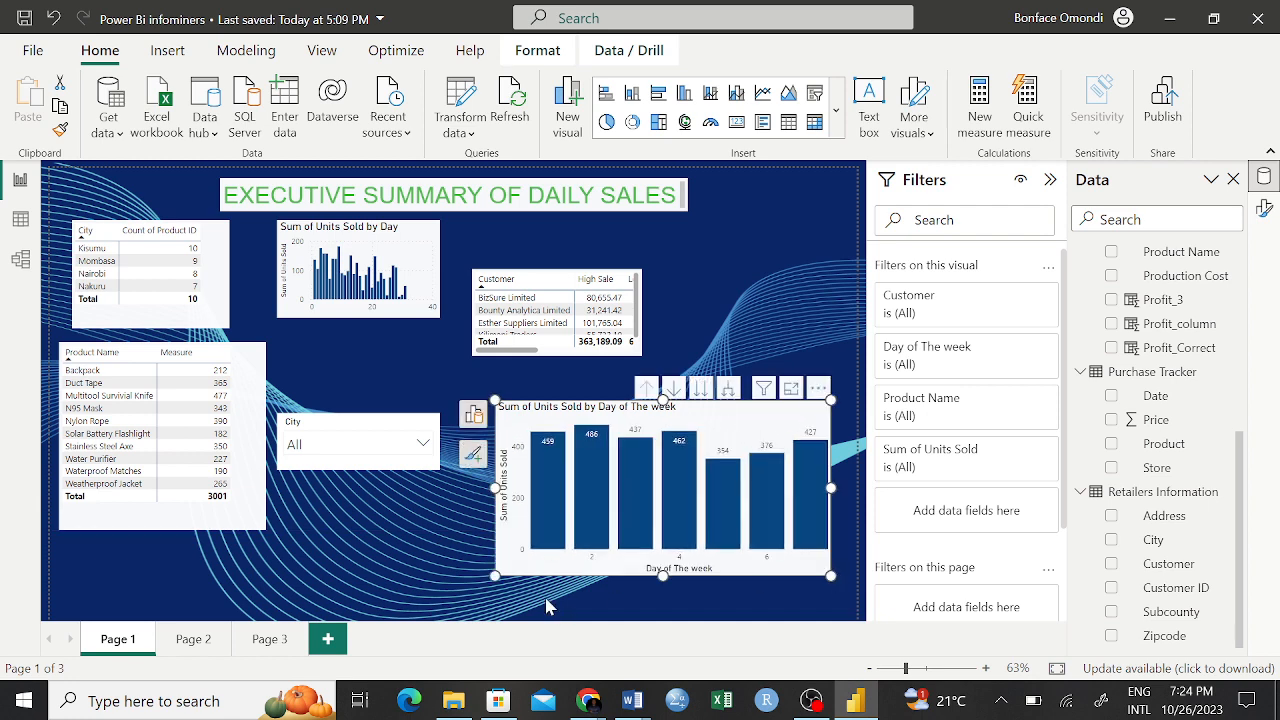
drag(494, 576, 452, 614)
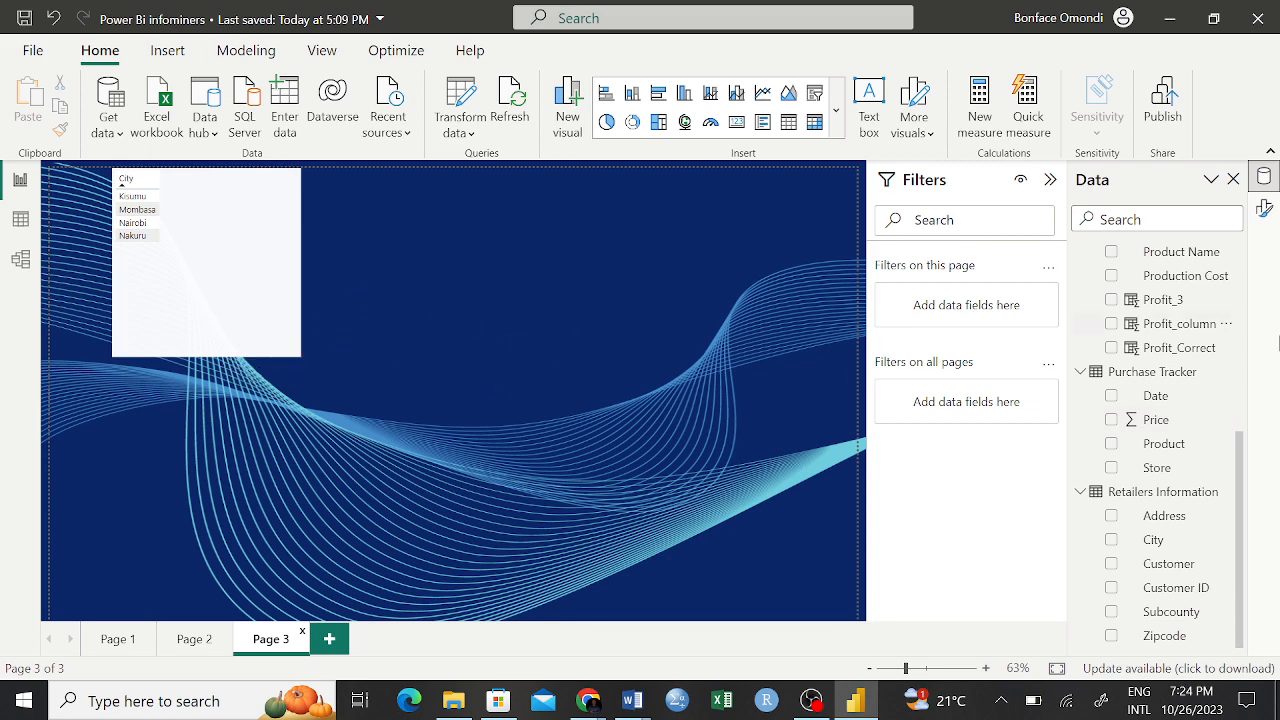
Step: Remove the City table visual from Page 3
scroll(1182, 393, up, 5)
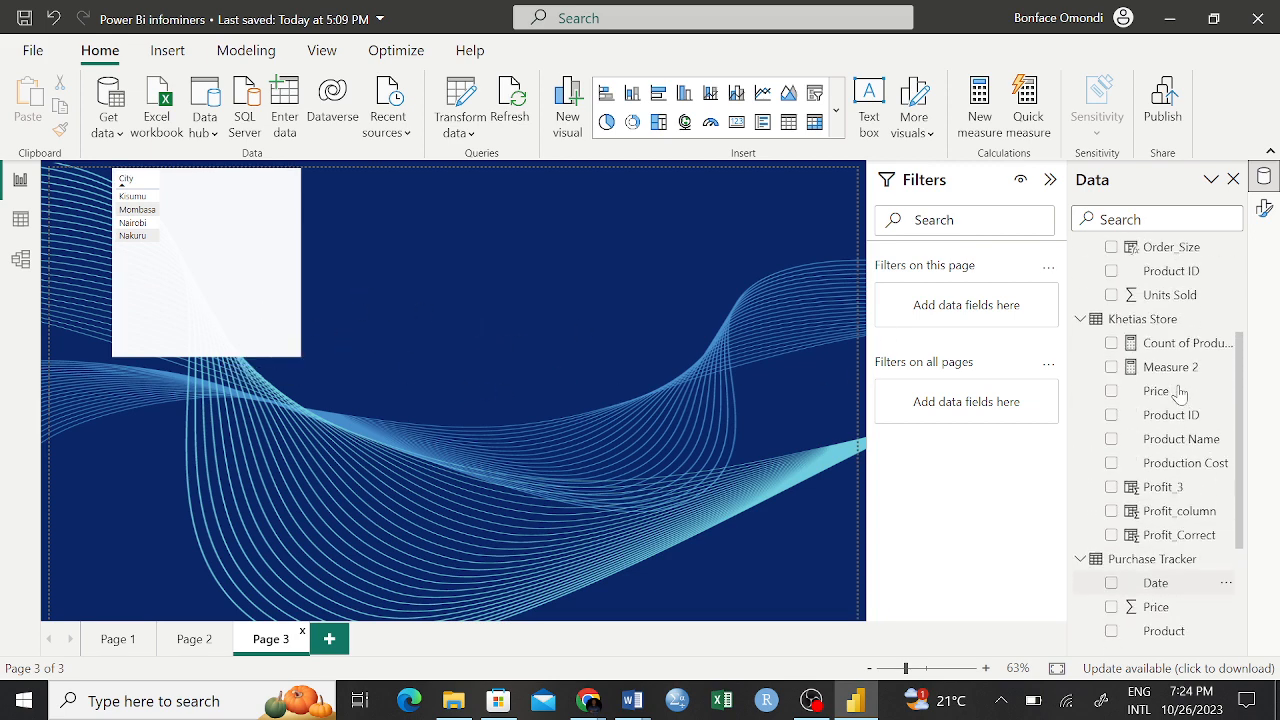
scroll(1182, 393, up, 3)
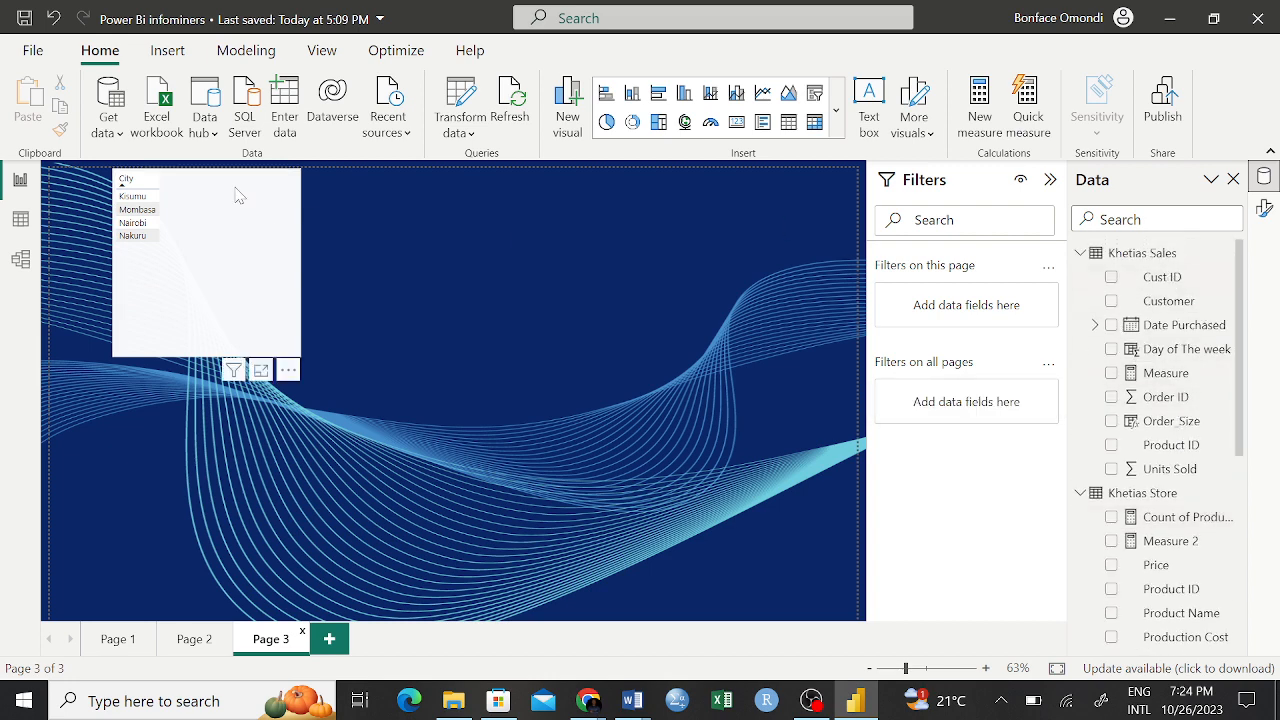
click(288, 370)
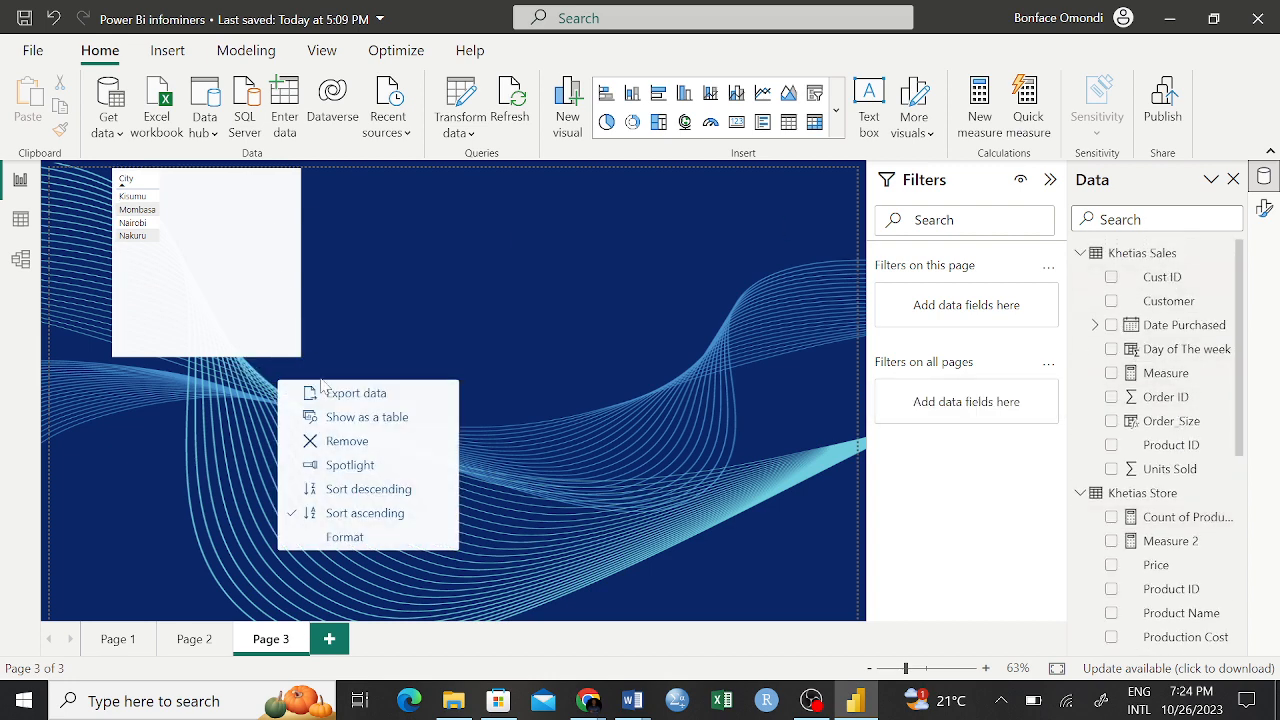
click(347, 441)
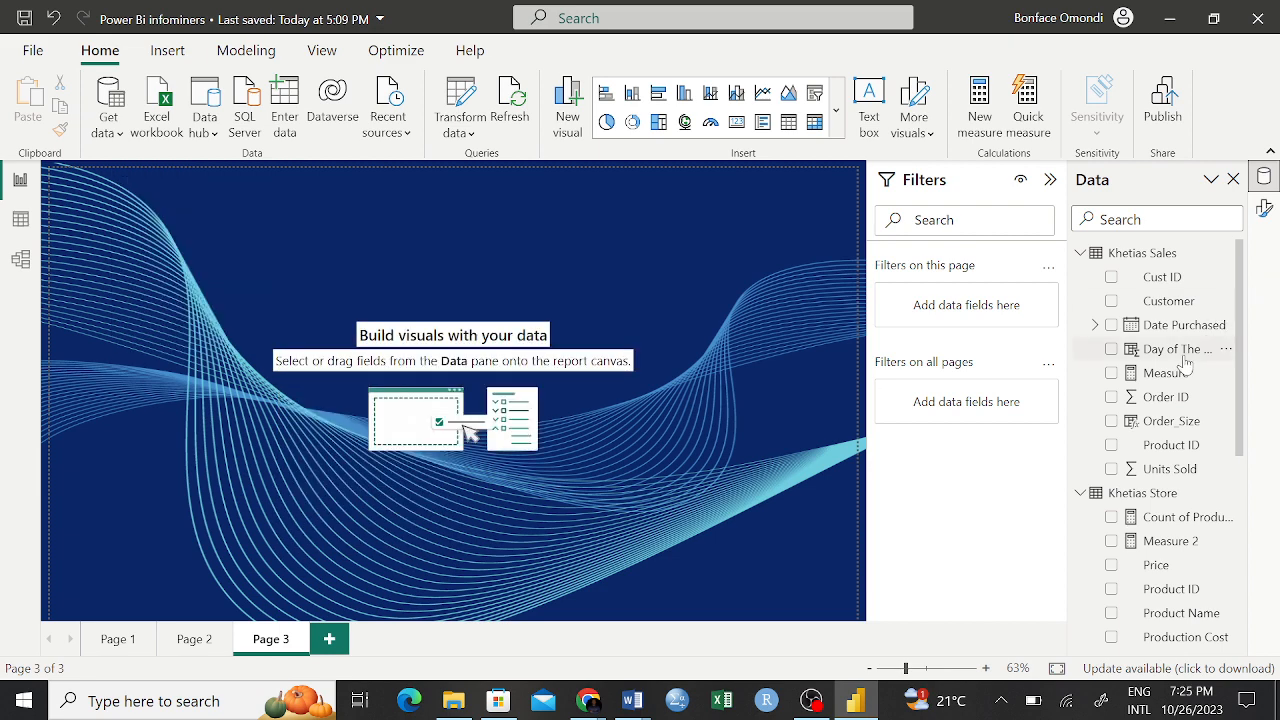
Step: Place Day of The week from Khetias Sales on Page 3 as a new visual and try adding Units Sold to it
drag(1183, 350, 242, 366)
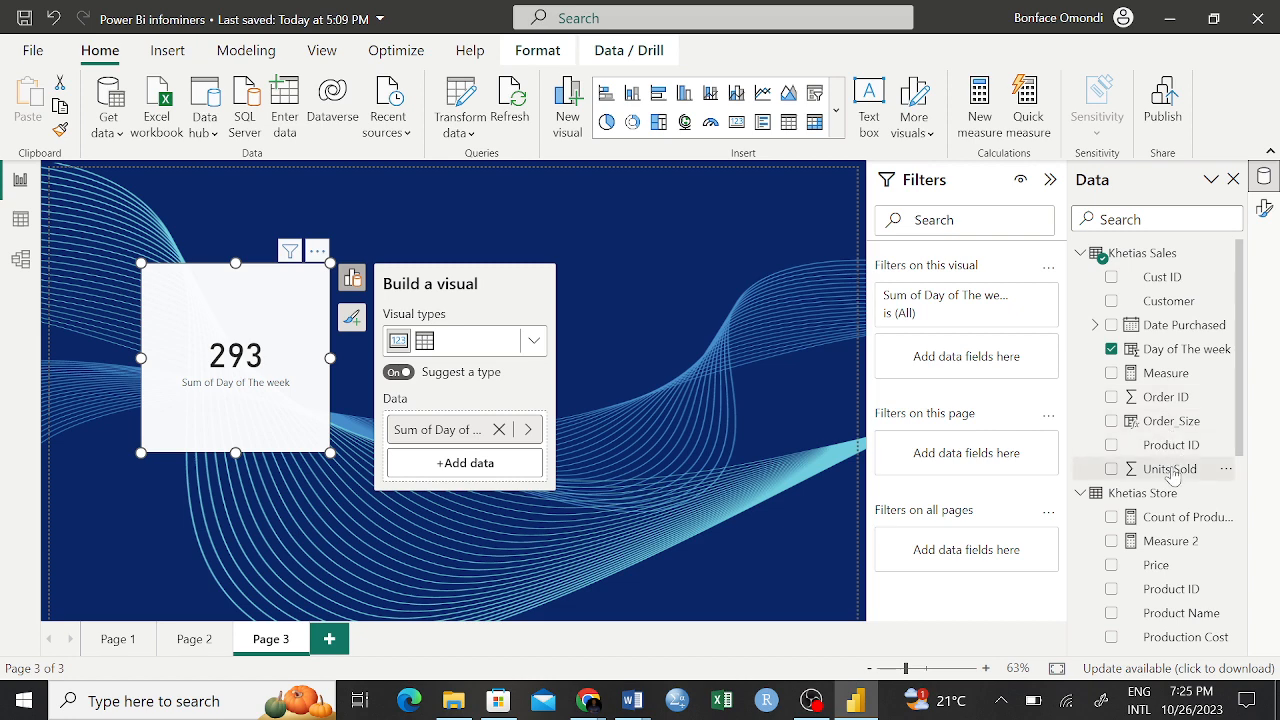
drag(1172, 476, 445, 462)
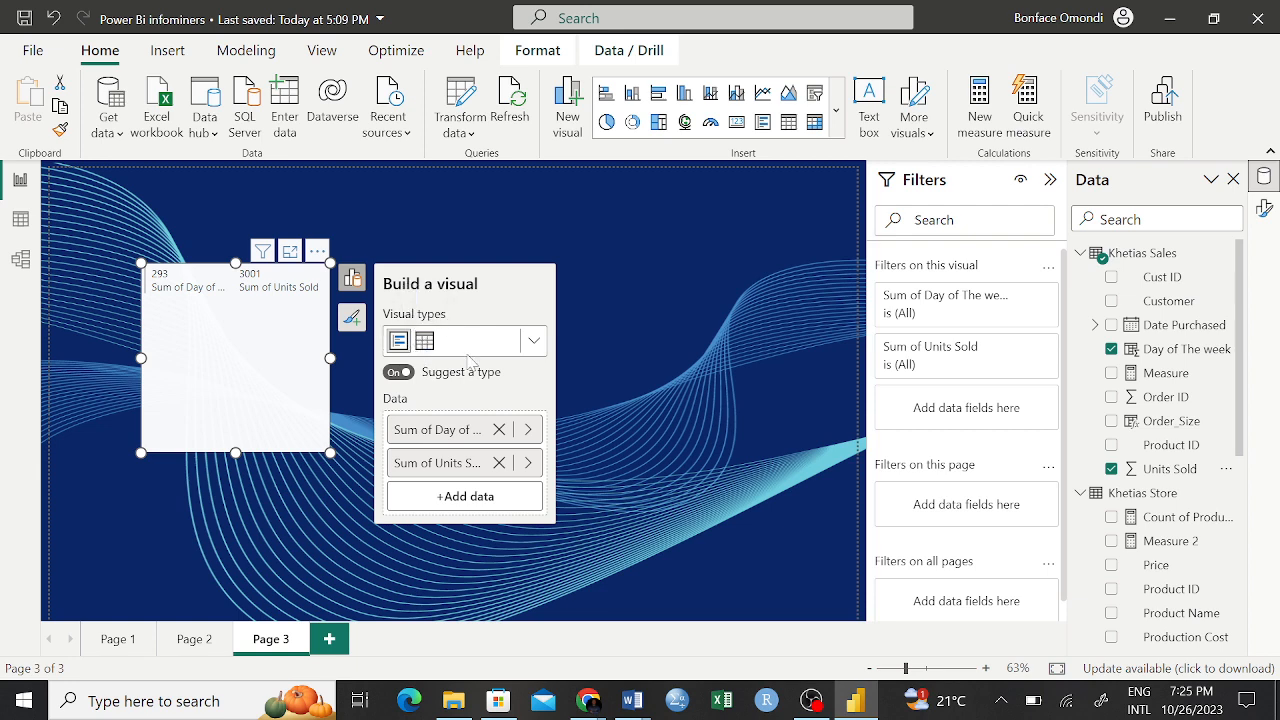
click(498, 463)
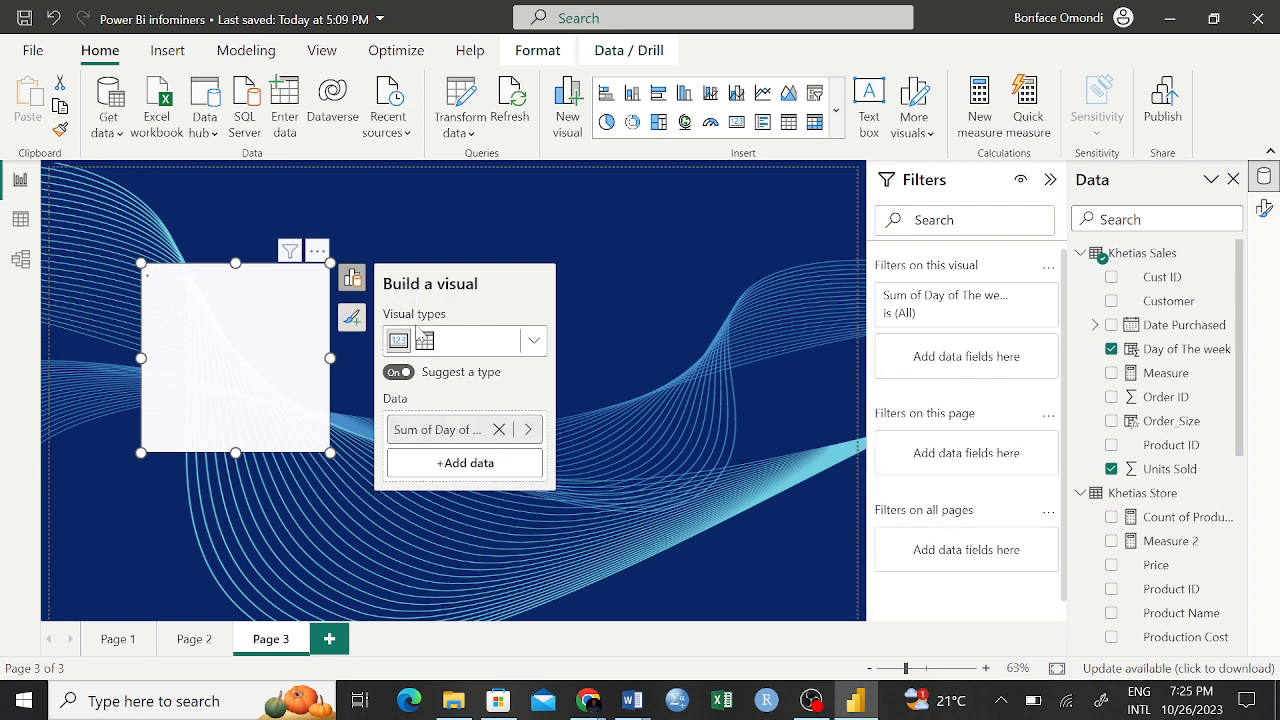
Step: Convert the Day of The week visual to a table, then to a stacked and finally a clustered column chart
click(424, 342)
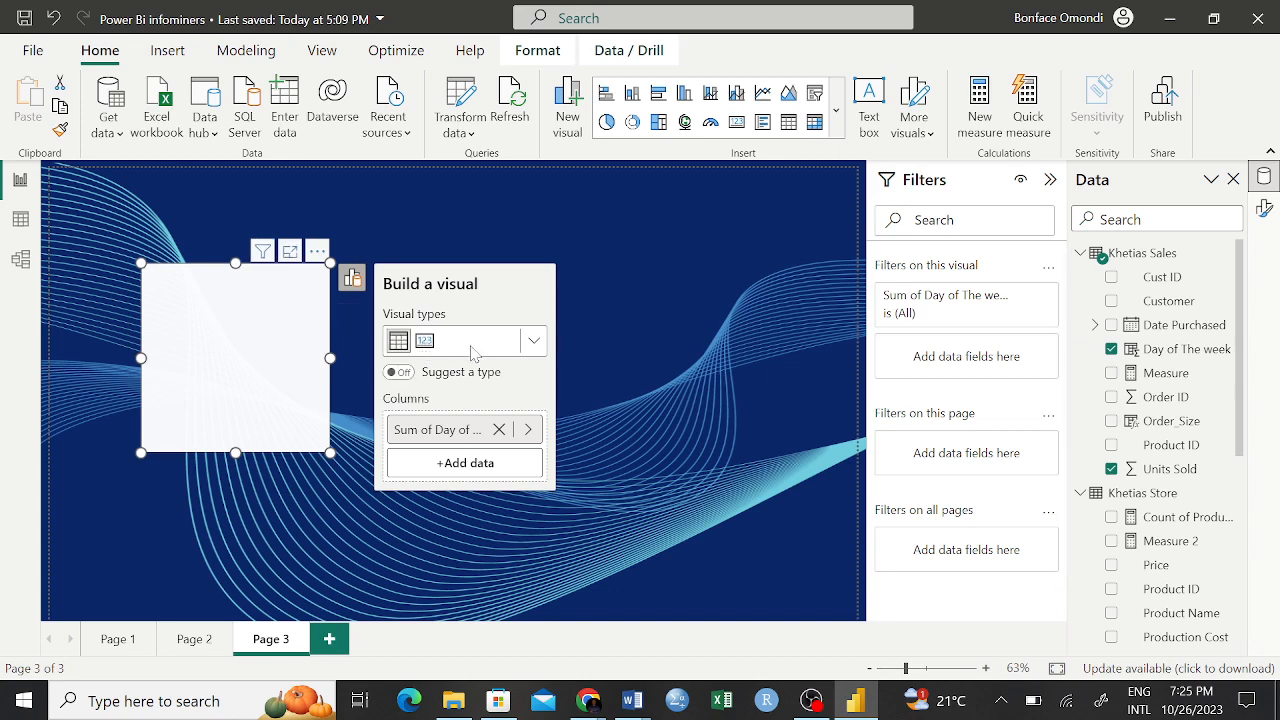
click(534, 345)
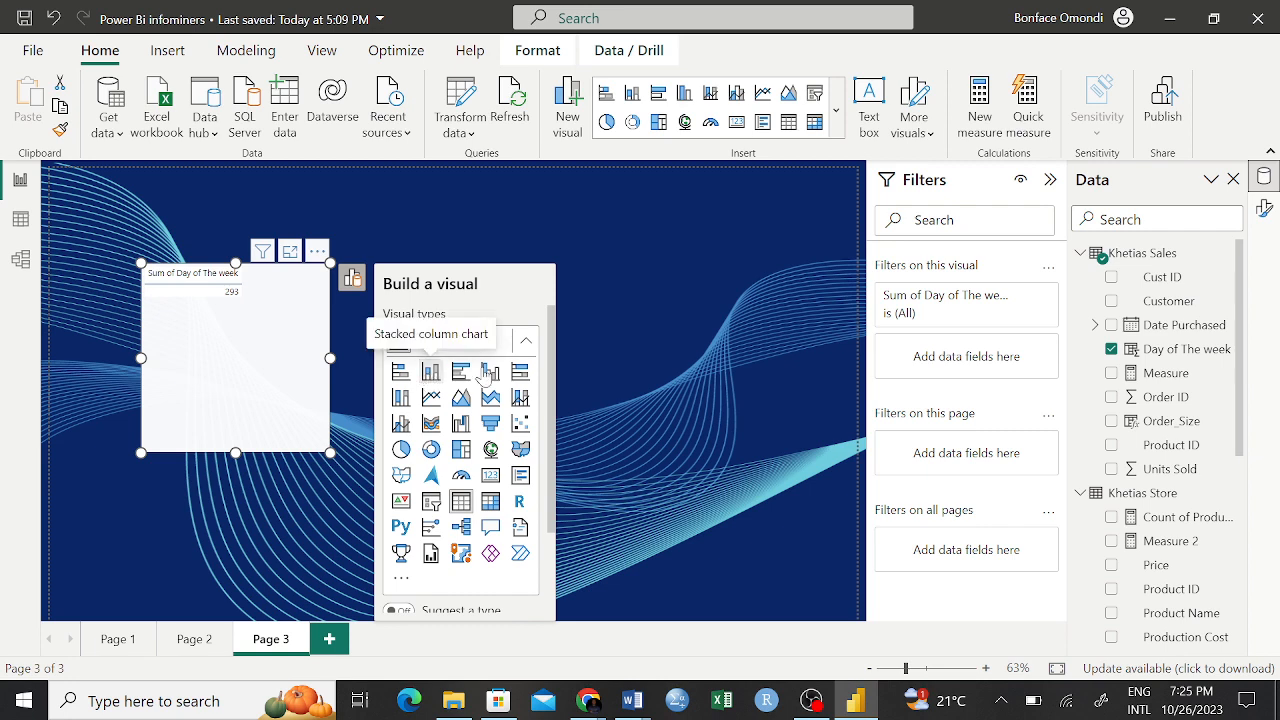
click(431, 372)
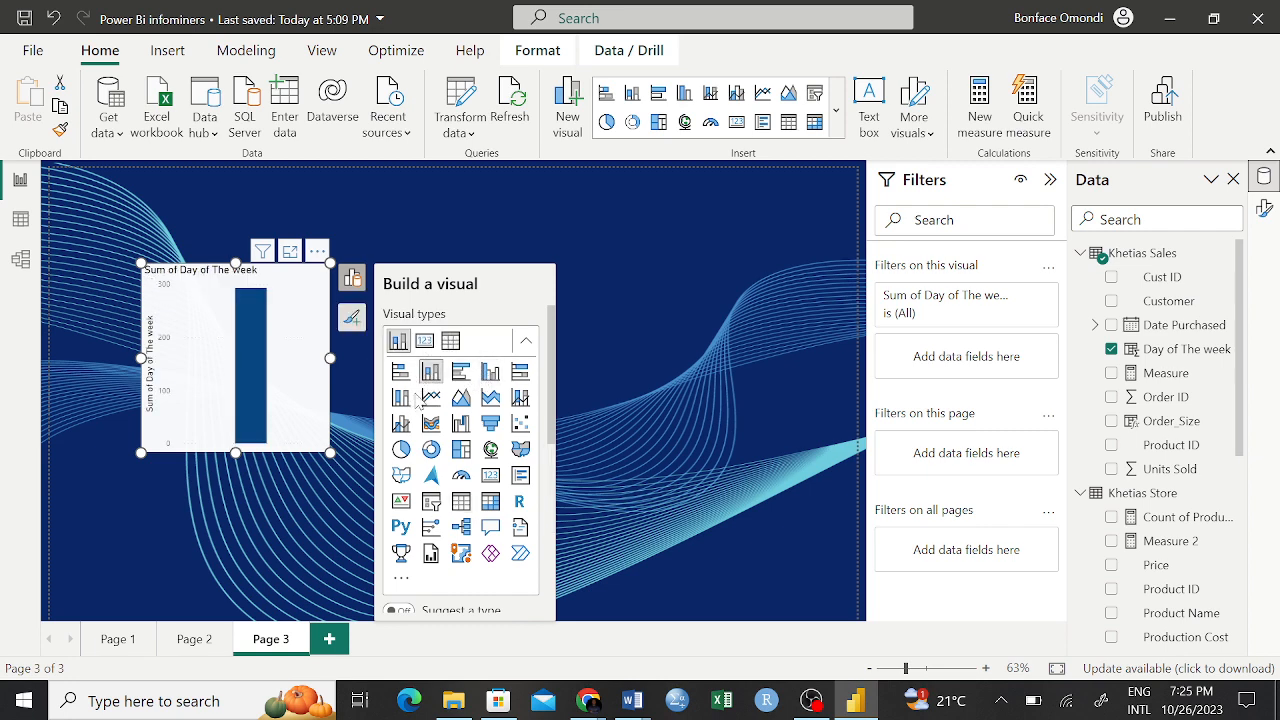
click(489, 373)
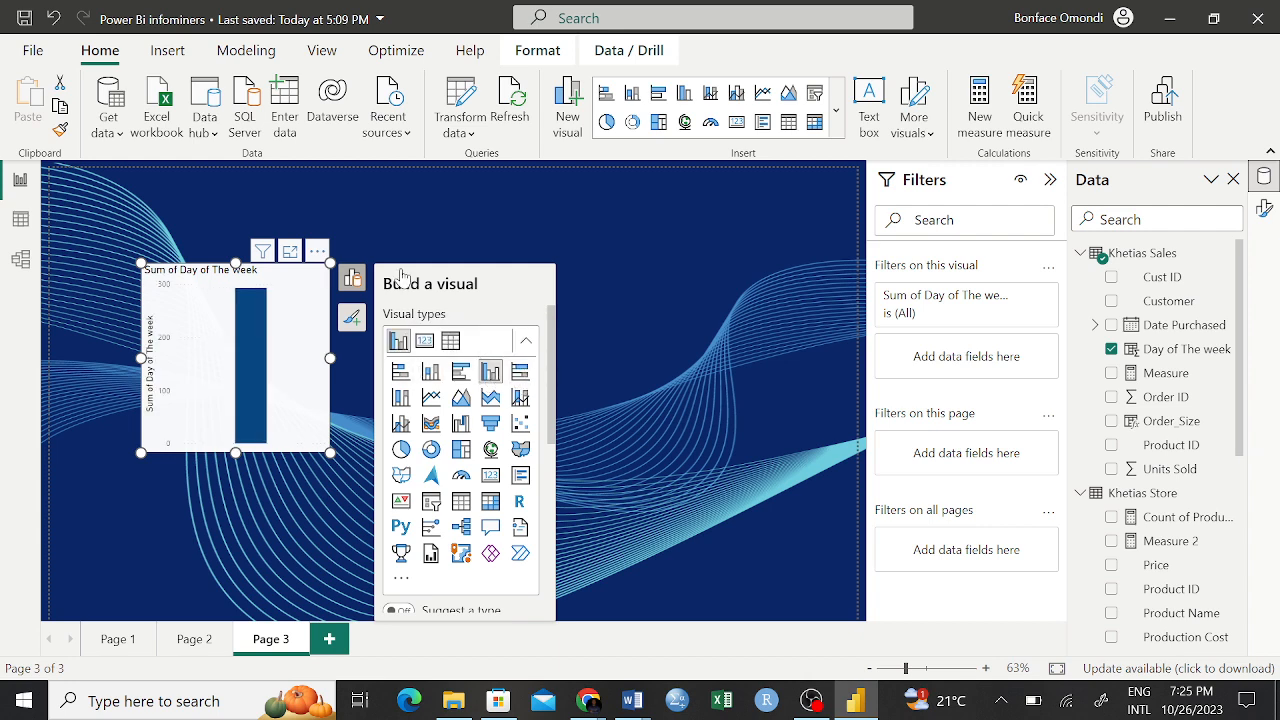
click(461, 215)
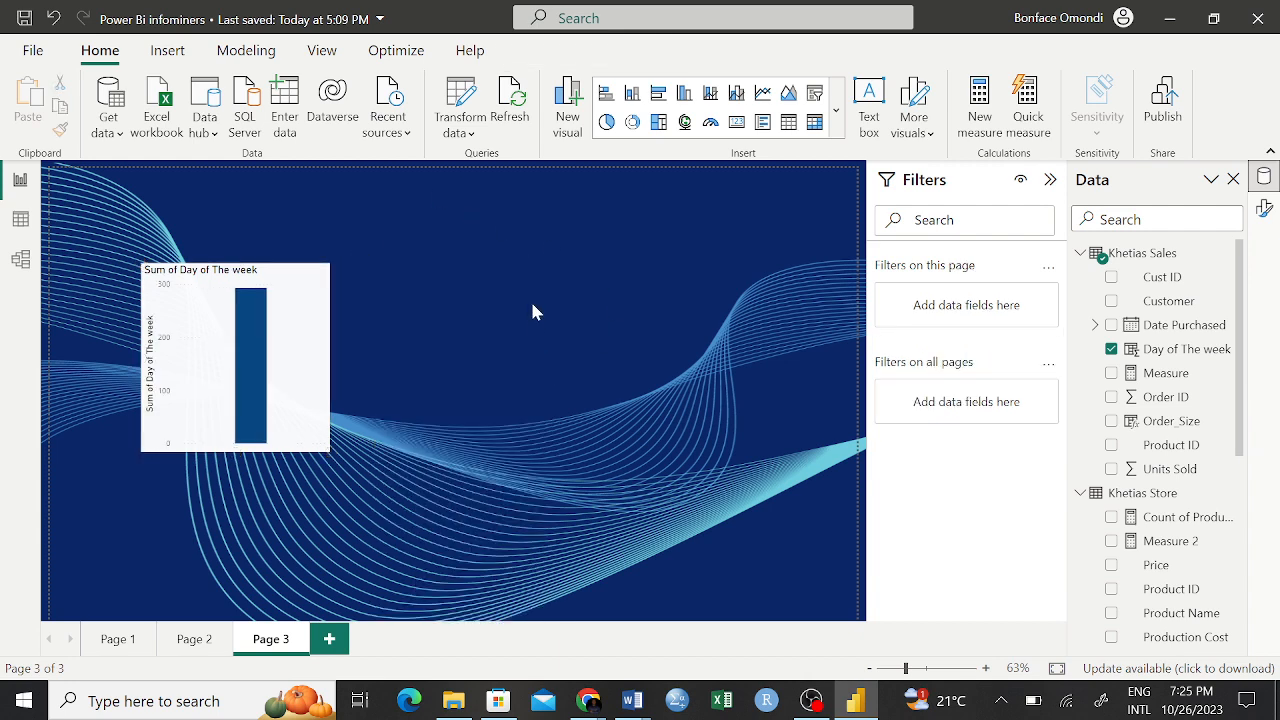
Step: Review the aggregation options available for the Day of The week field on the chart's Y-axis
click(320, 294)
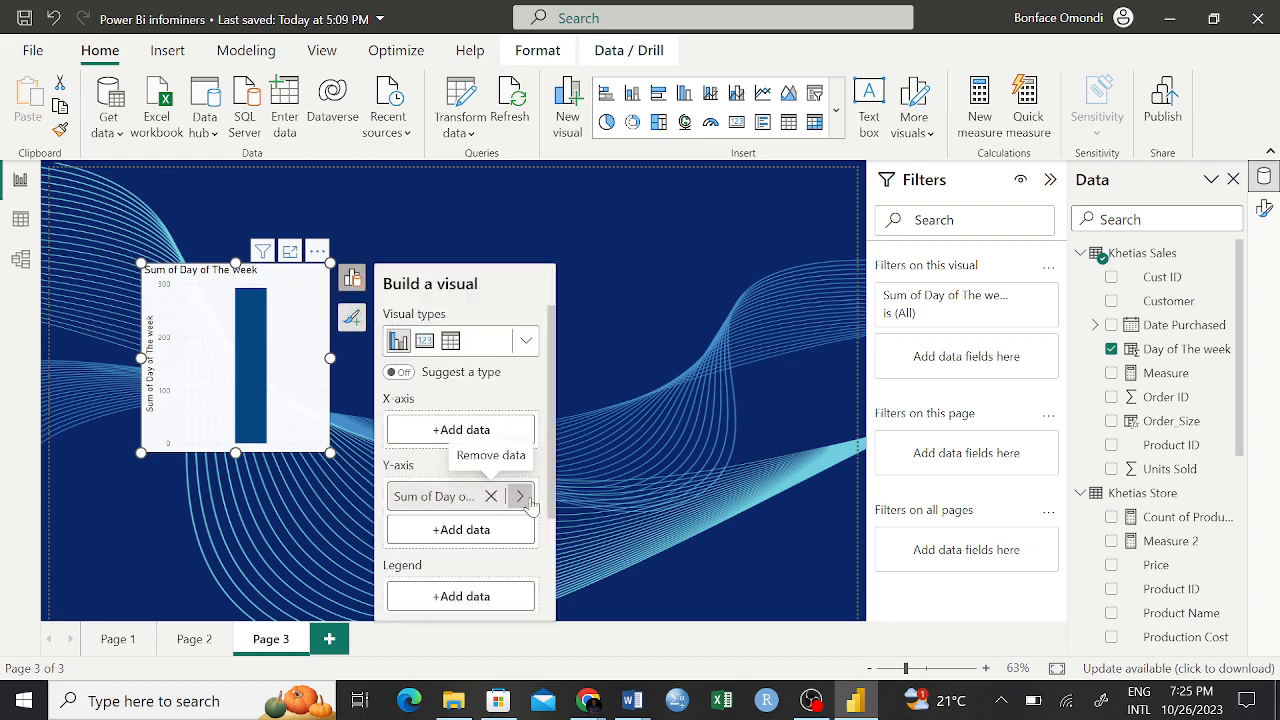
click(521, 497)
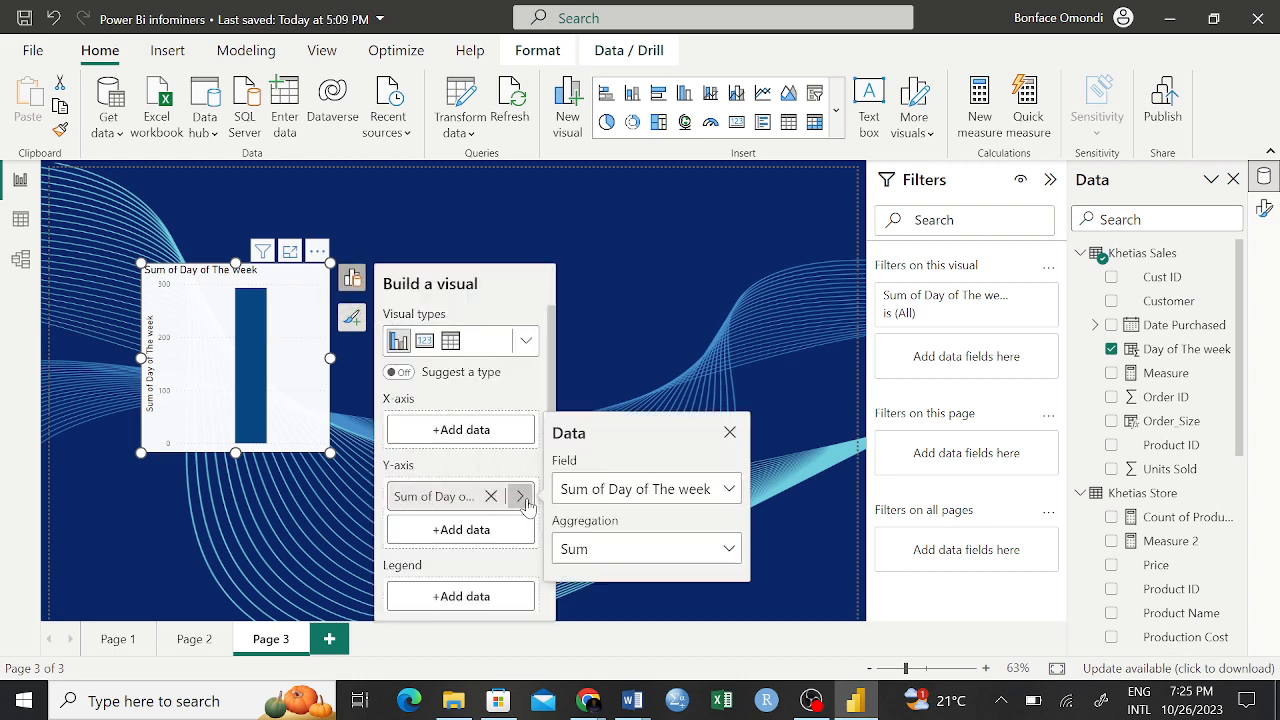
click(660, 560)
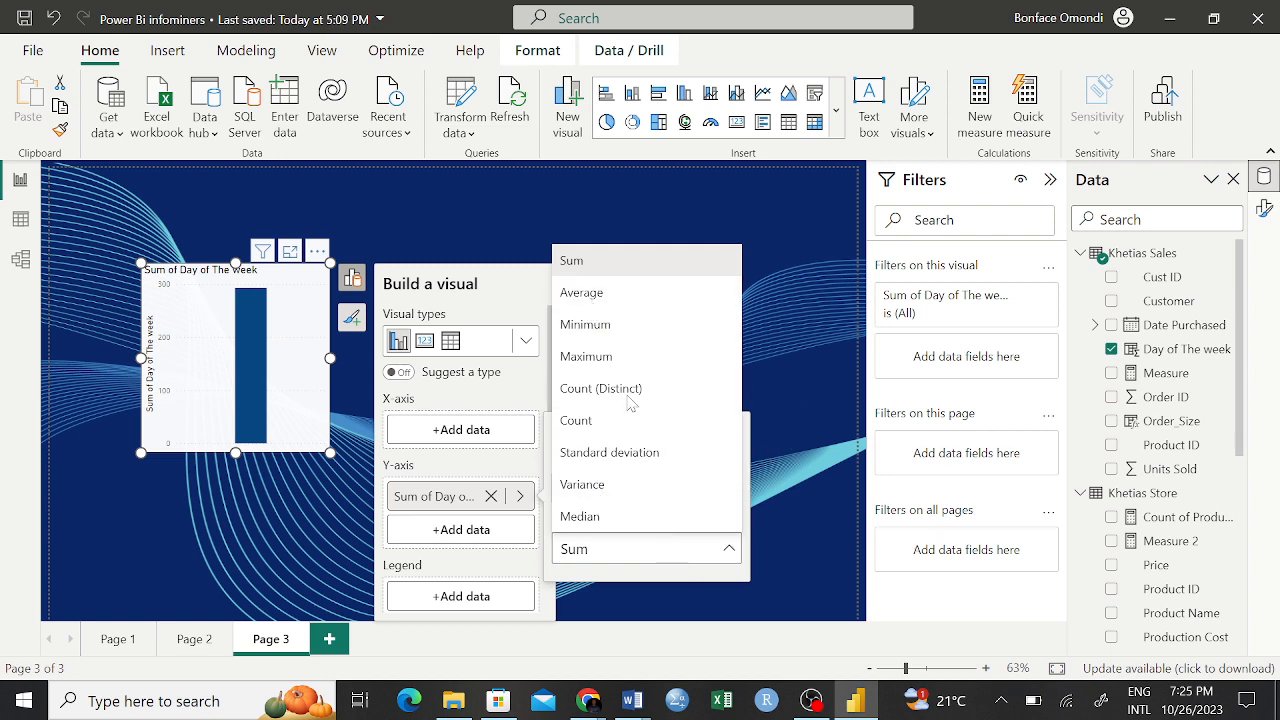
click(288, 326)
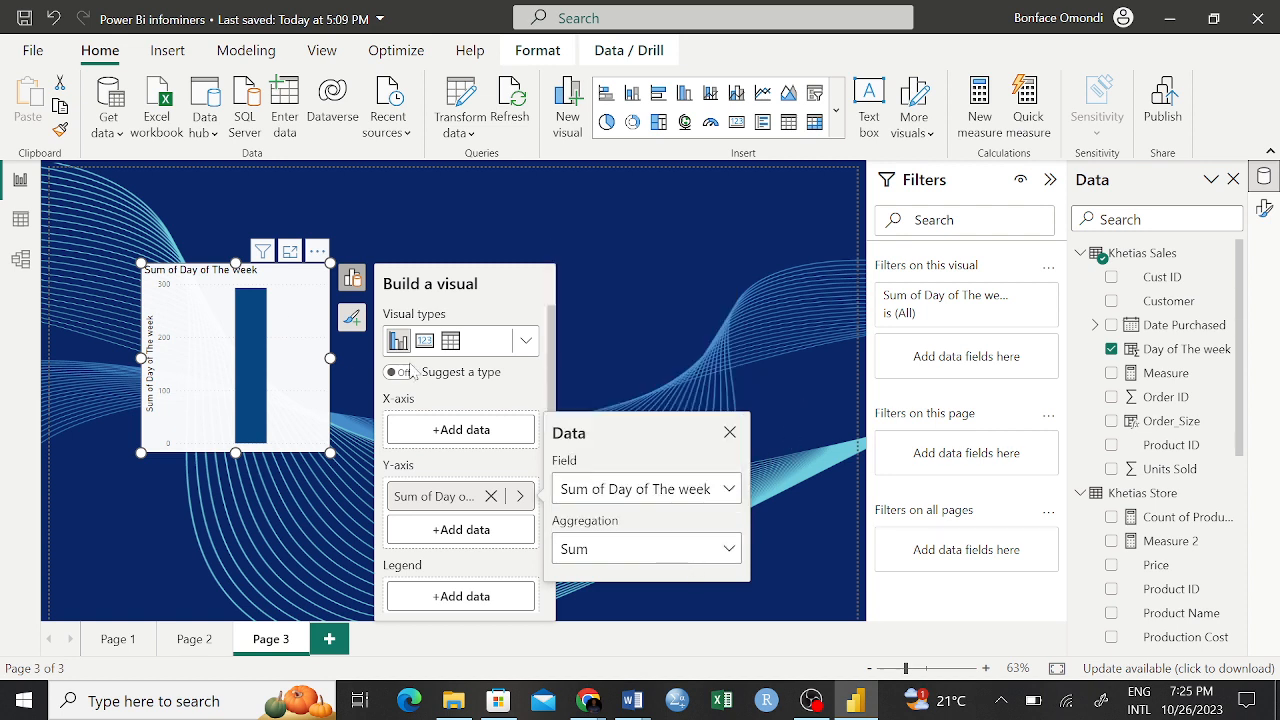
Step: Change the Day of The week visual on Page 3 to a stacked column chart
click(523, 343)
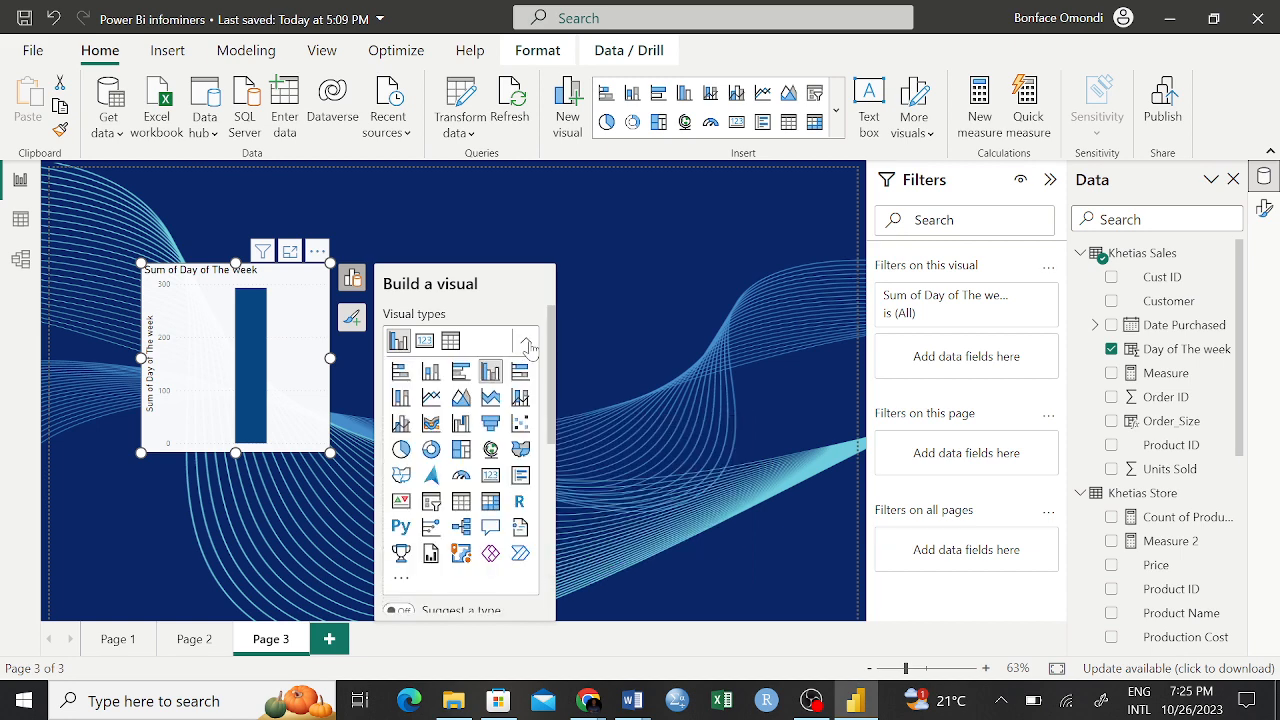
click(431, 376)
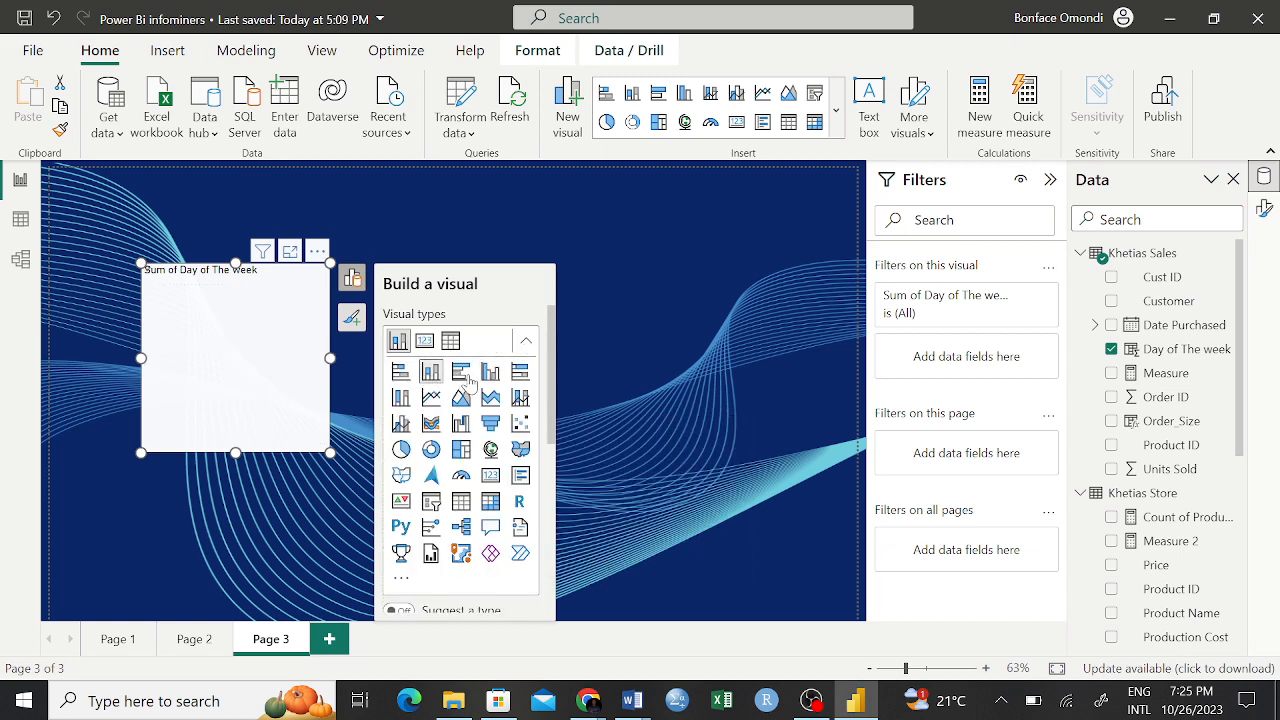
click(353, 282)
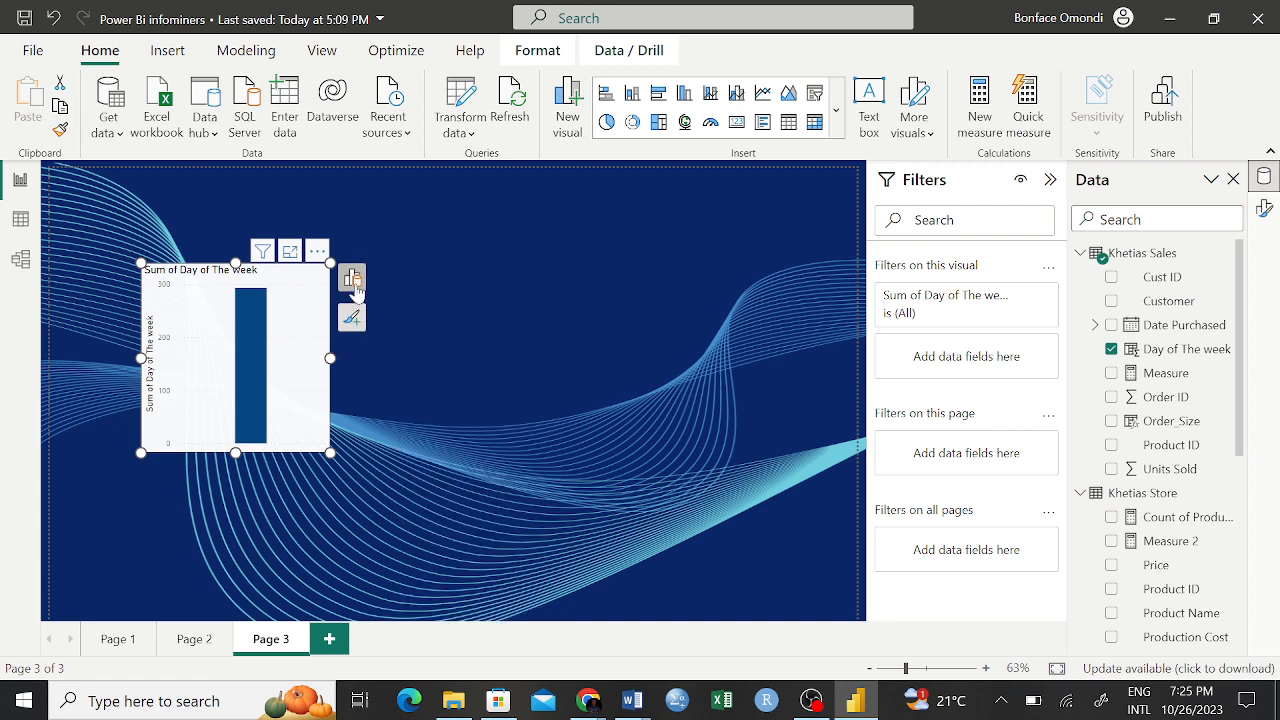
Step: Set the aggregation of the Y-axis Day of The week field to Count
click(353, 282)
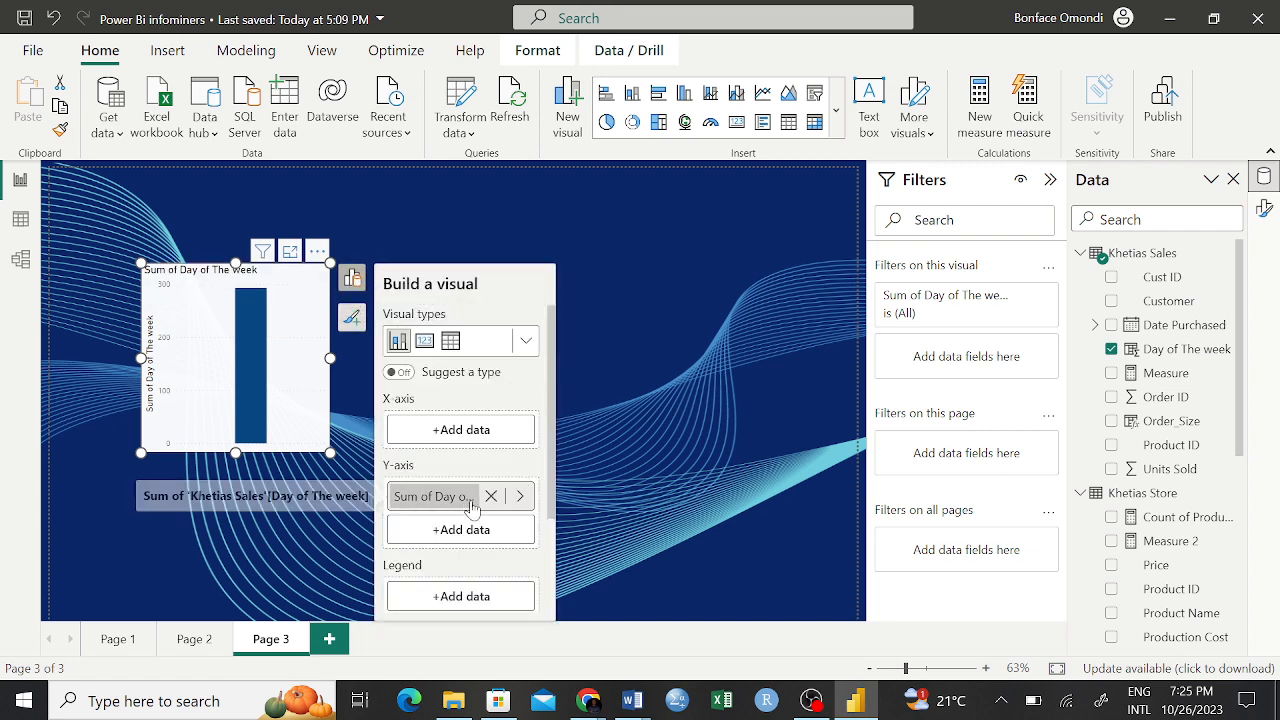
click(520, 496)
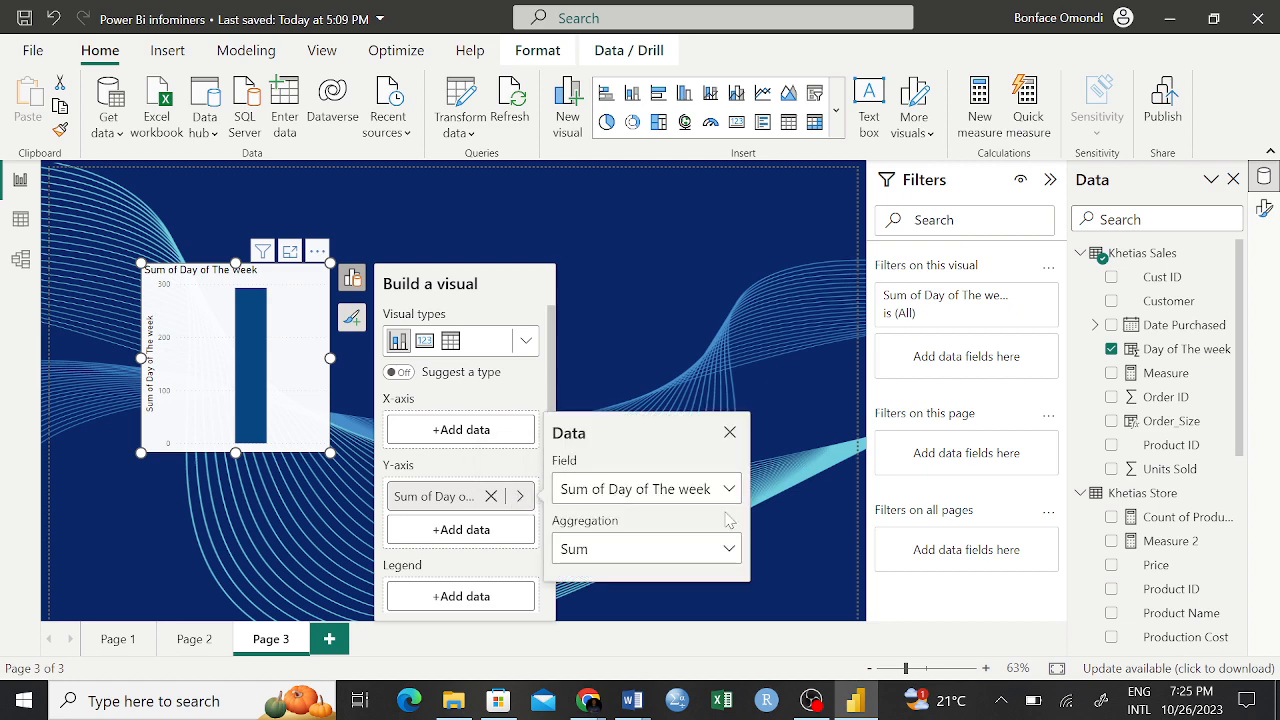
click(708, 558)
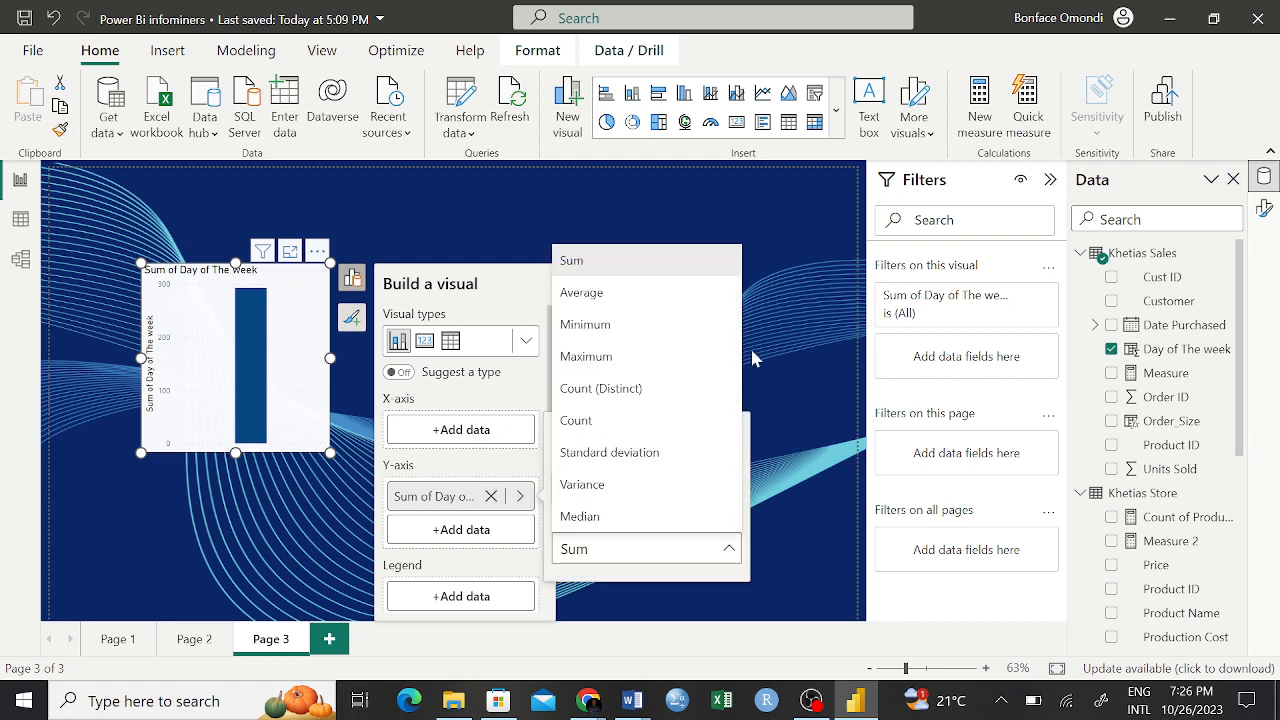
click(780, 370)
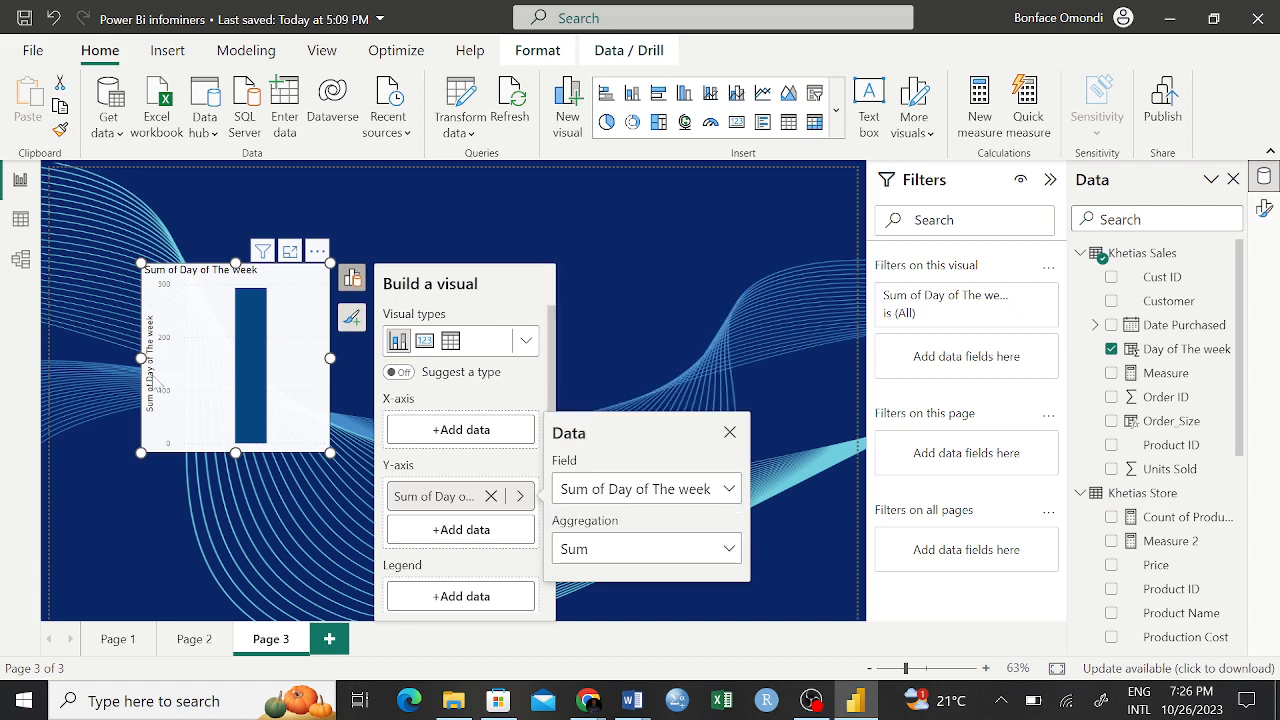
click(729, 492)
click(729, 490)
click(724, 553)
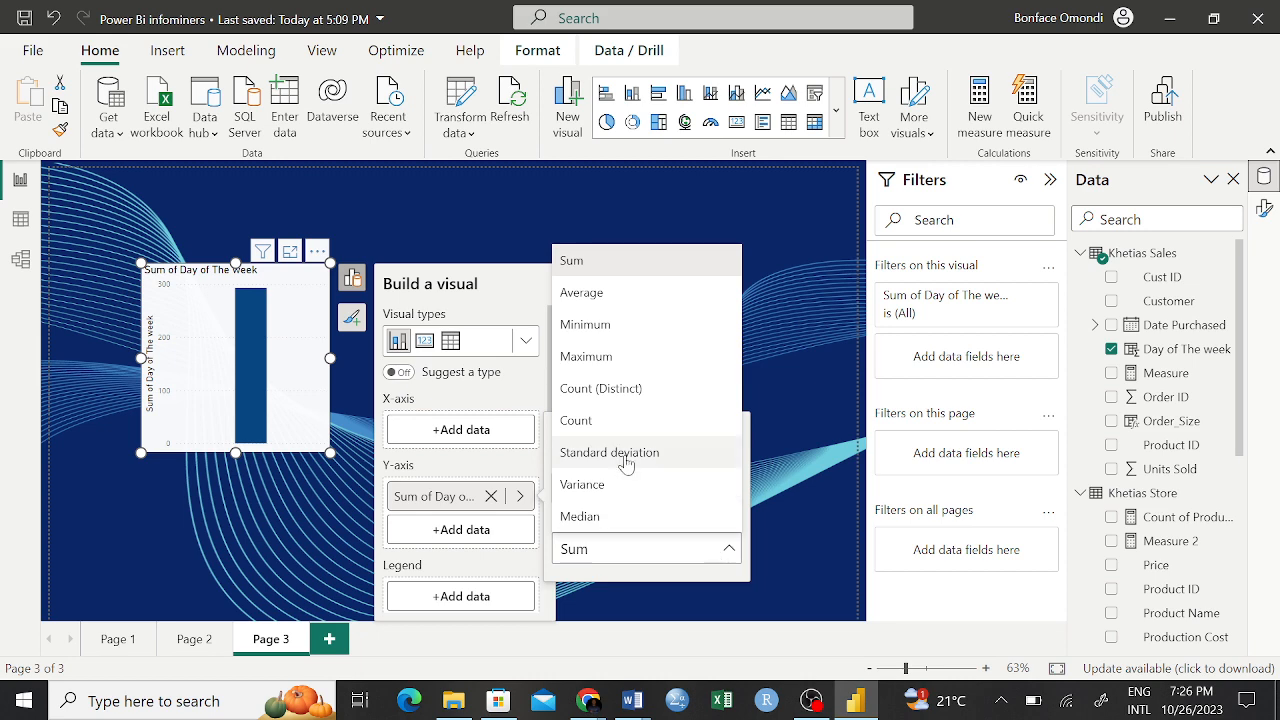
click(598, 418)
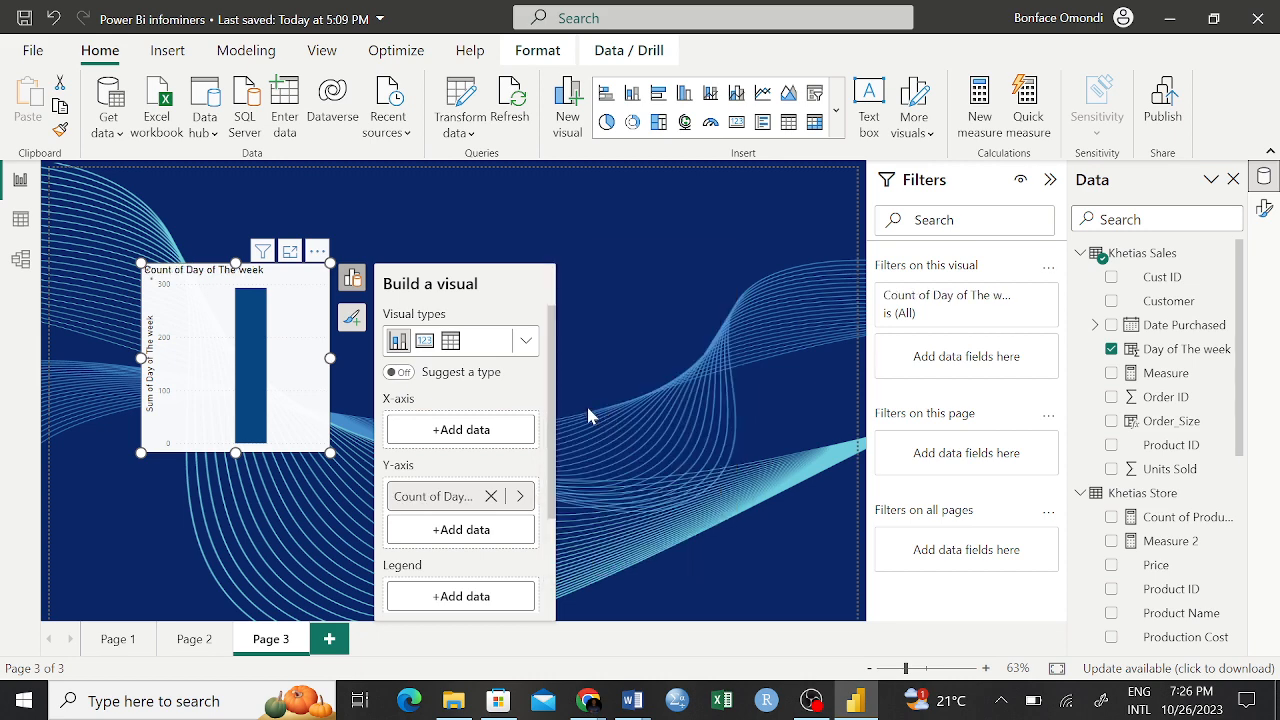
click(636, 432)
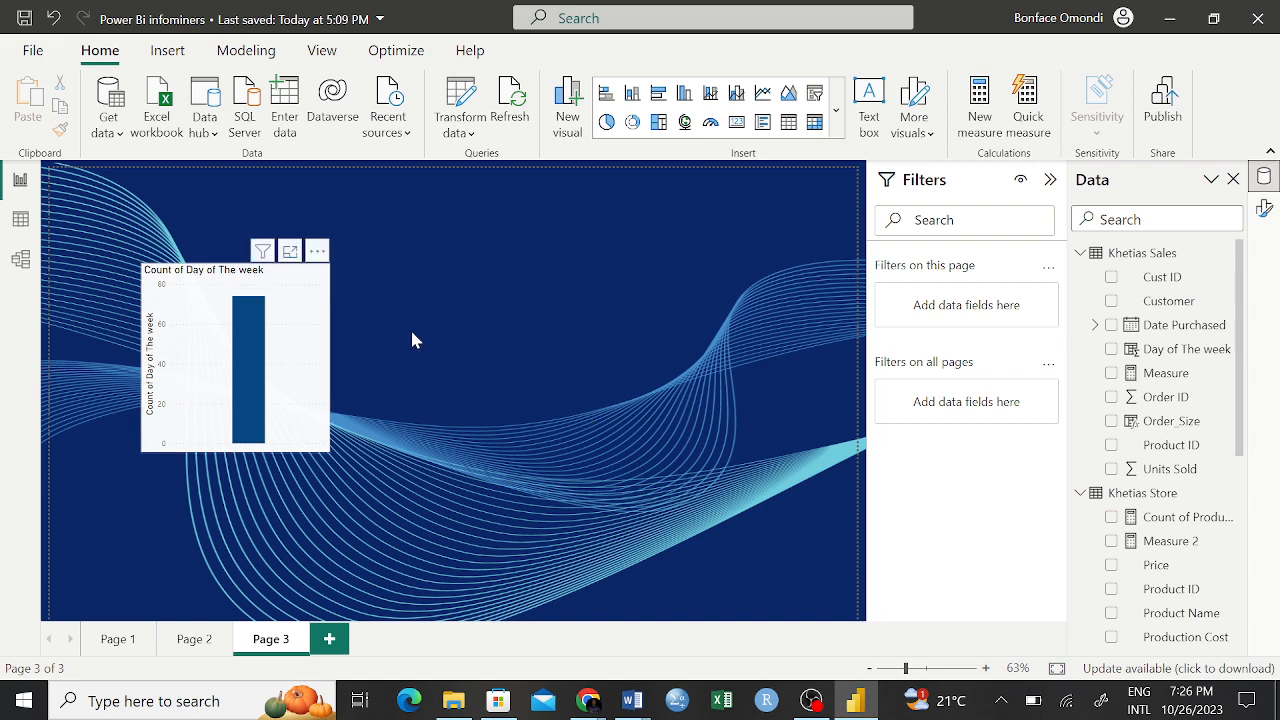
Step: Assign Day of The week to the chart's X-axis and replace its Y-axis count field with Units Sold
click(306, 308)
click(353, 278)
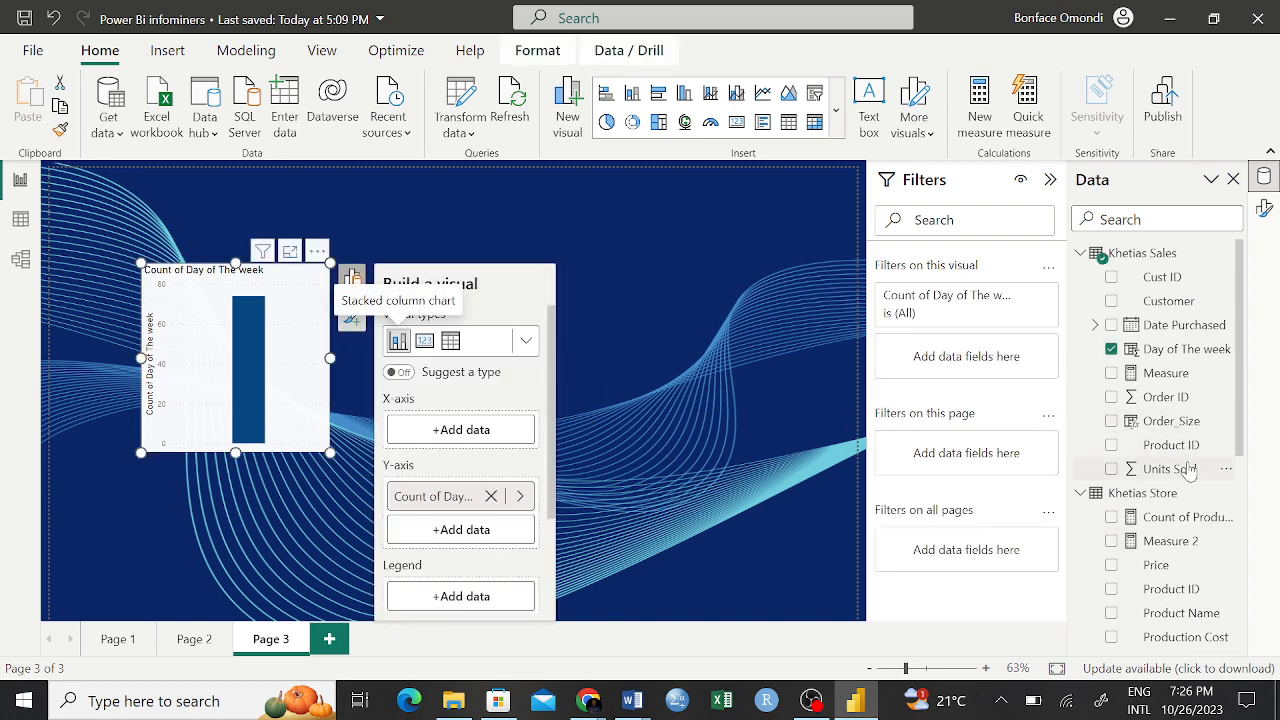
drag(1190, 470, 1200, 512)
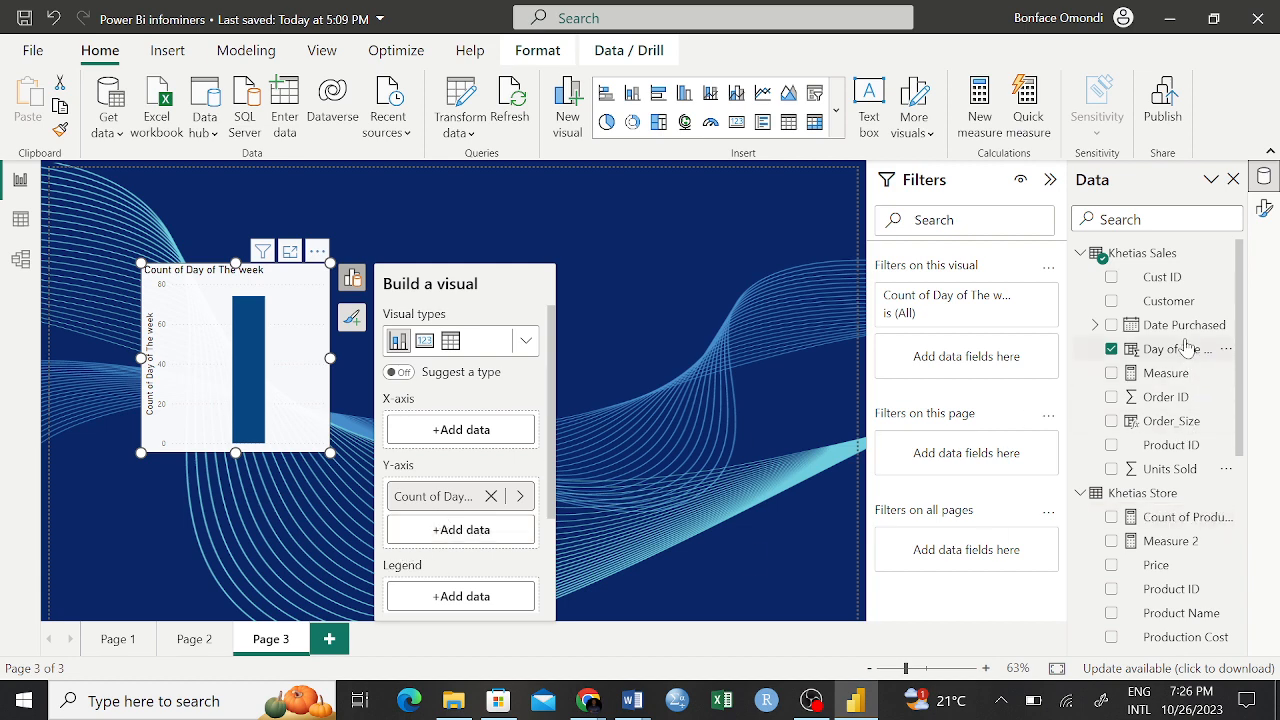
drag(1185, 348, 485, 432)
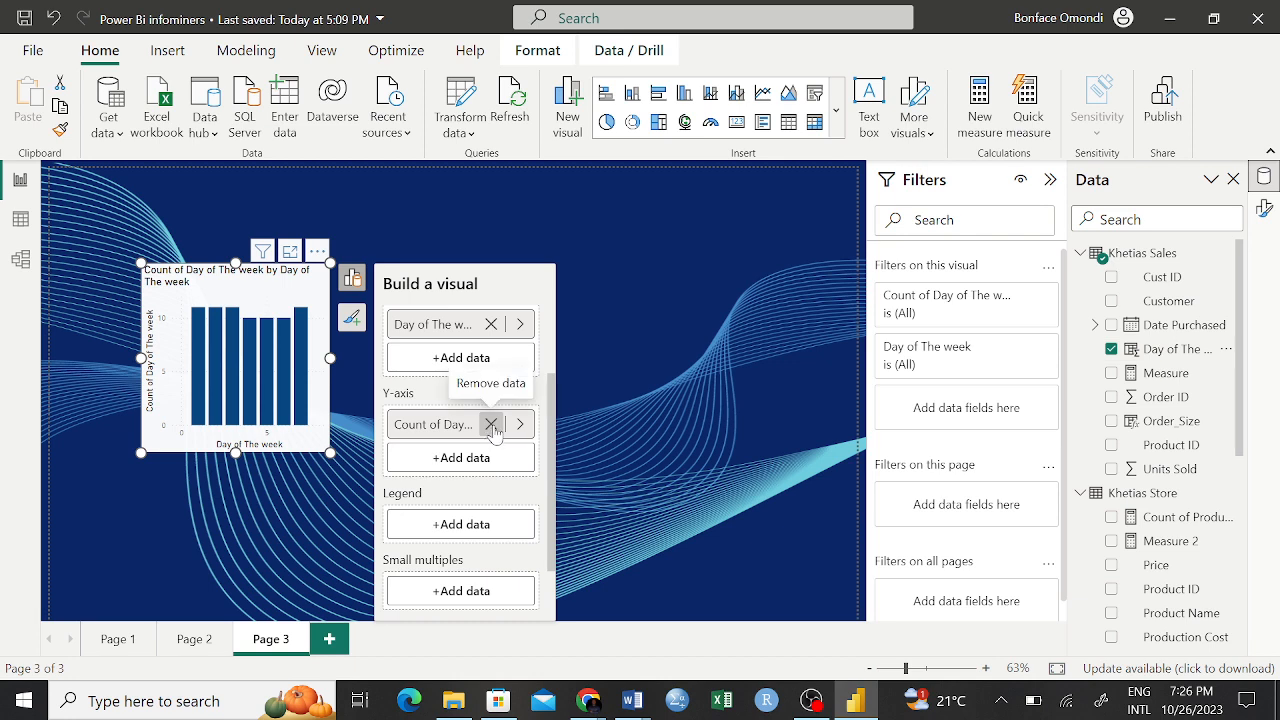
click(491, 425)
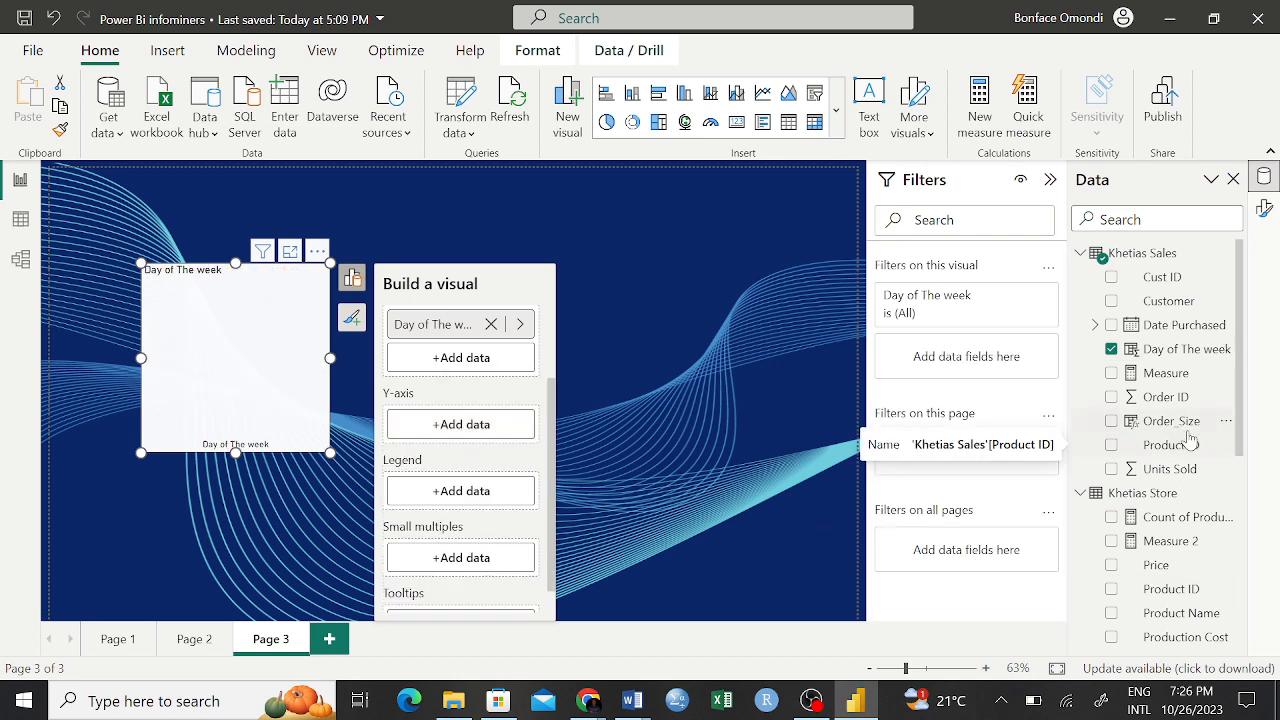
drag(1170, 470, 476, 432)
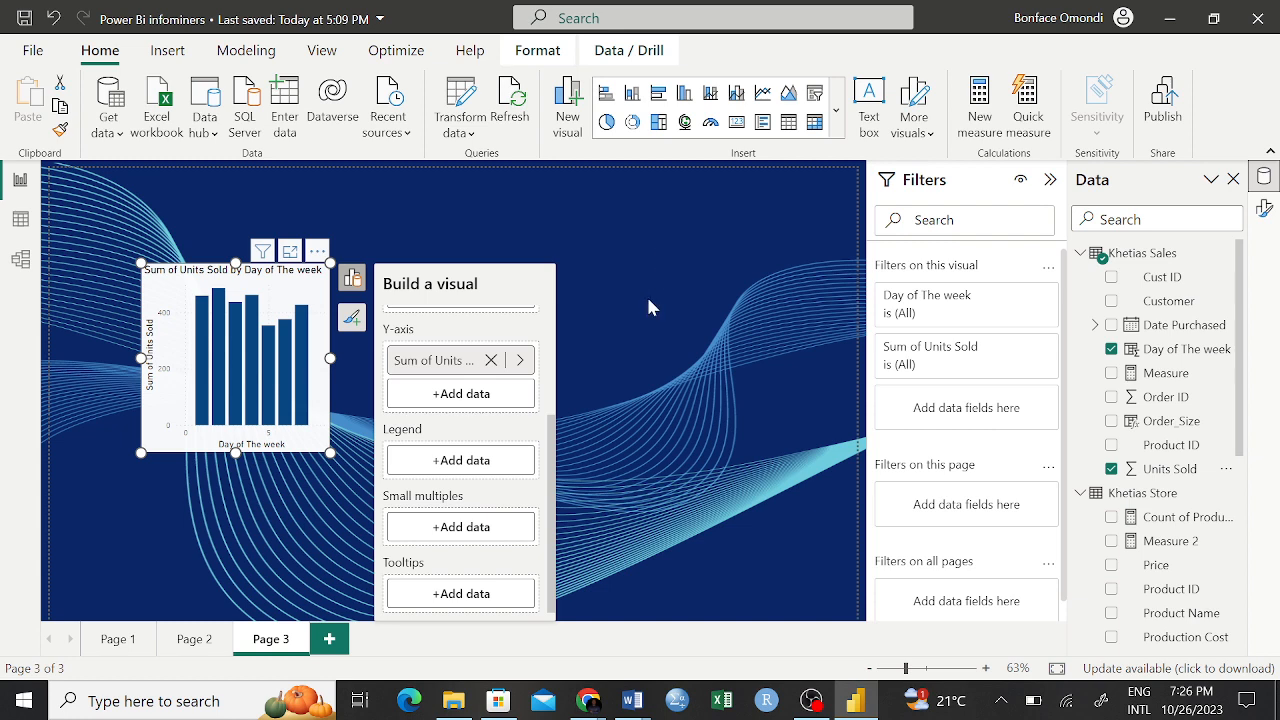
scroll(449, 429, up, 3)
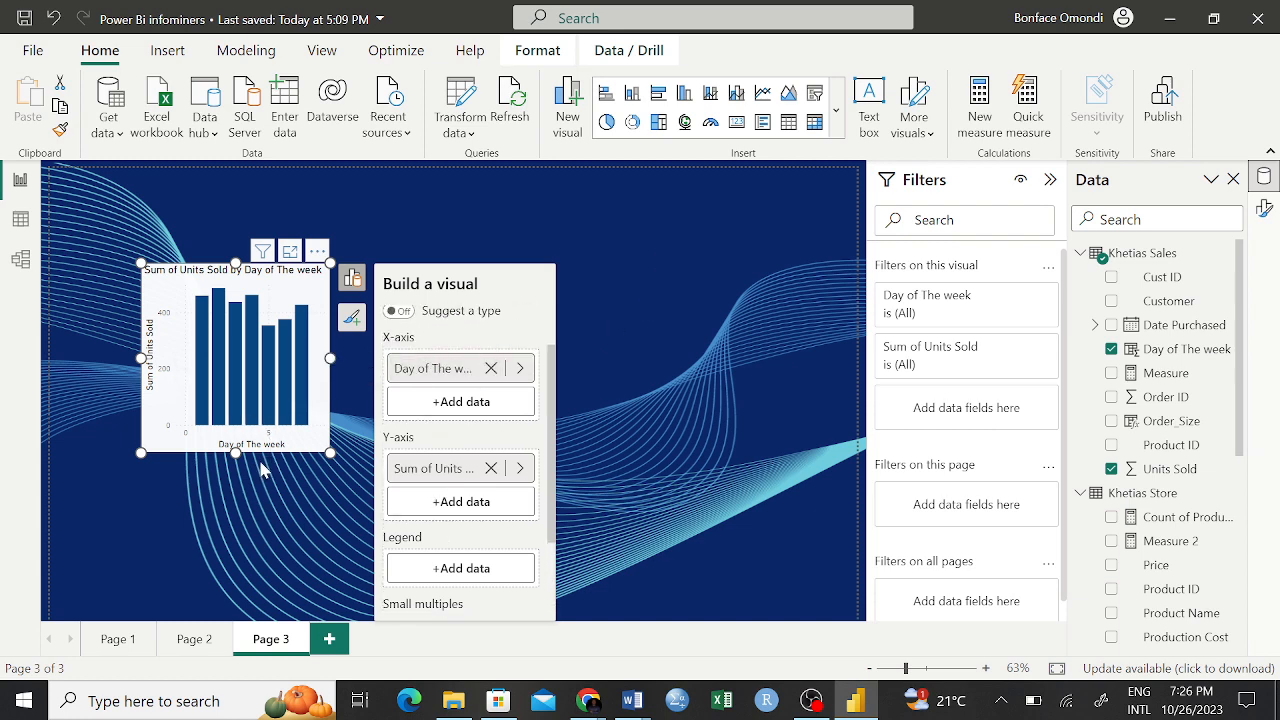
Step: Enlarge the Sum of Units Sold by Day of The week chart across most of the page width and slightly upward
click(290, 507)
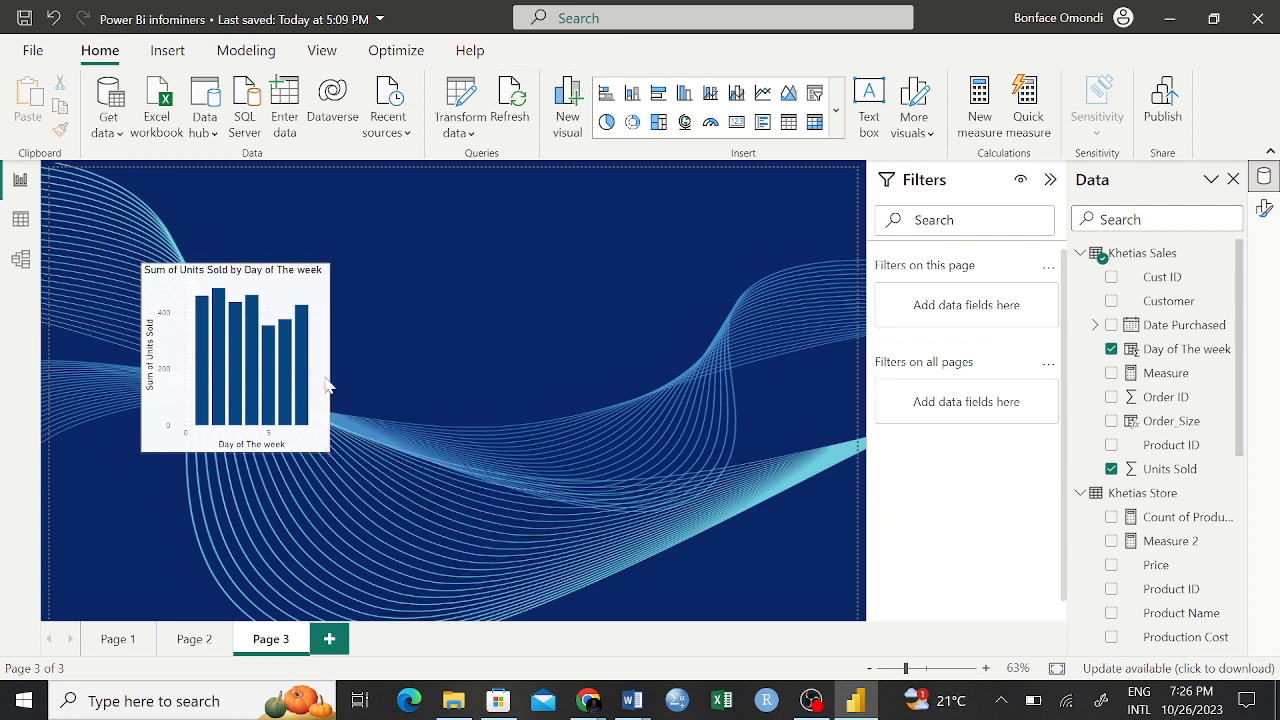
click(325, 386)
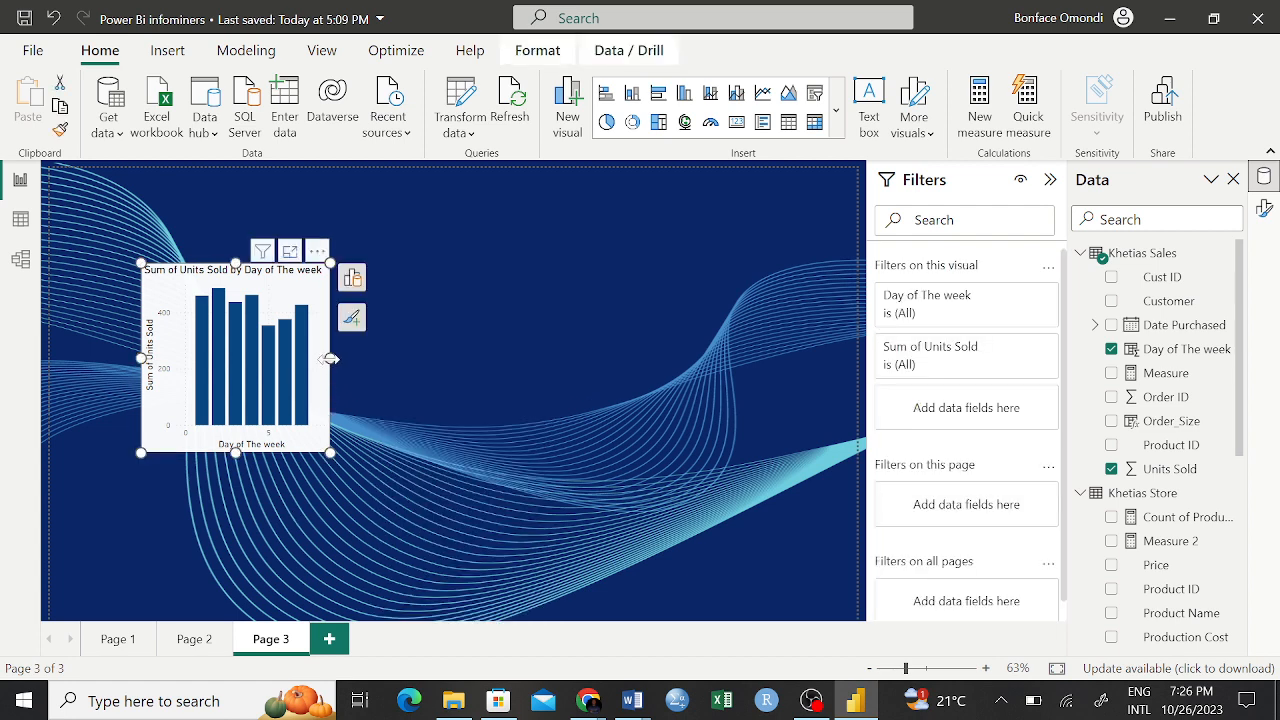
drag(330, 358, 755, 373)
drag(754, 264, 774, 229)
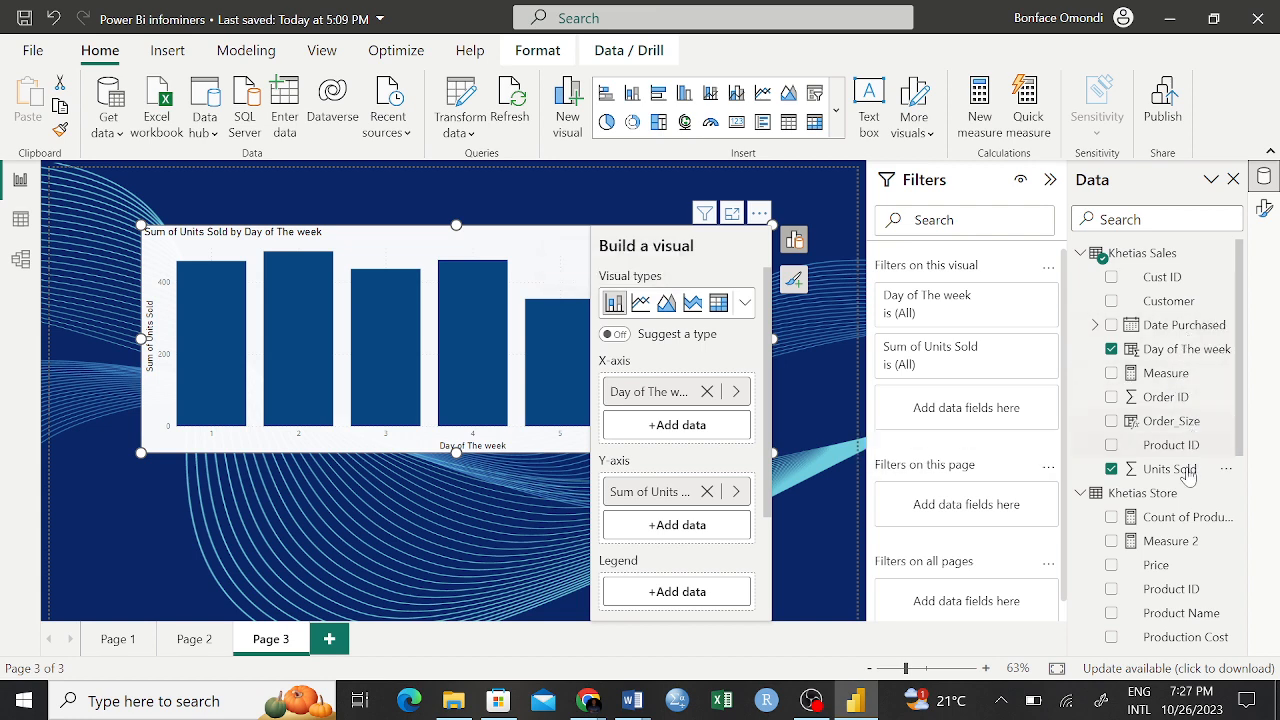
Step: Add Product Name from Khetias Store below Day of The week on the chart's X-axis and turn on drill-down mode
scroll(1190, 470, down, 3)
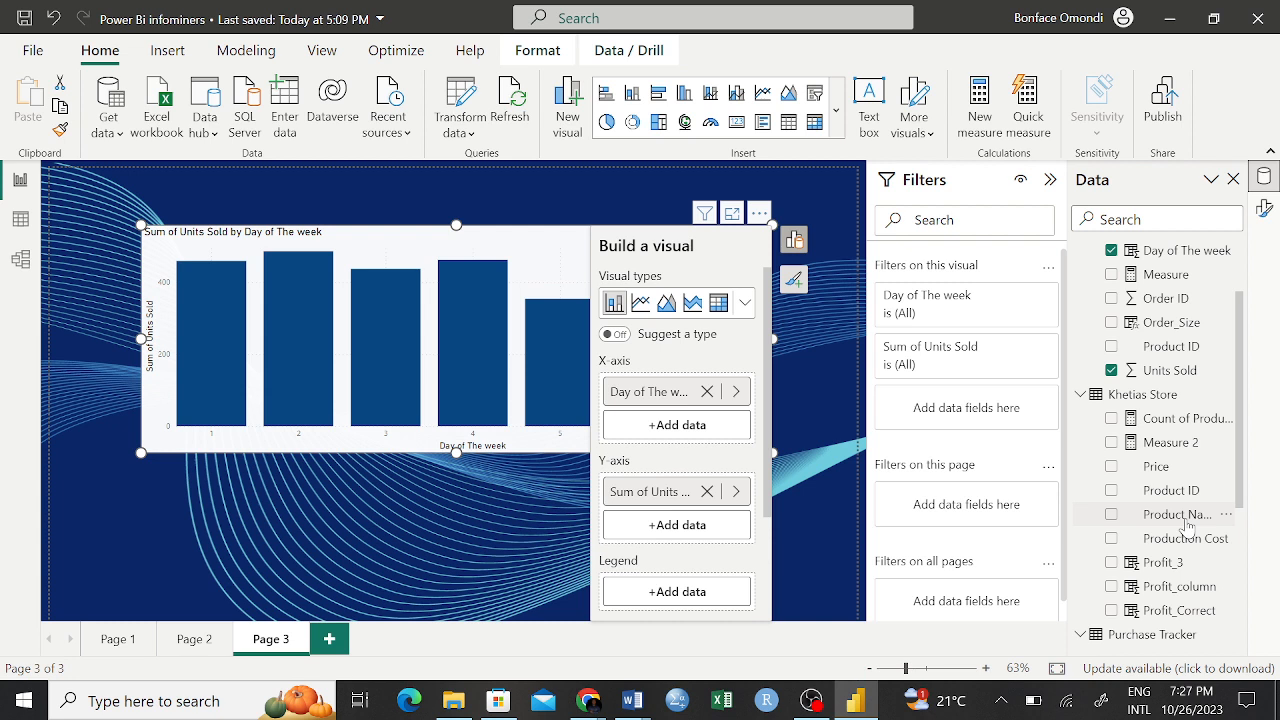
drag(1187, 527, 718, 441)
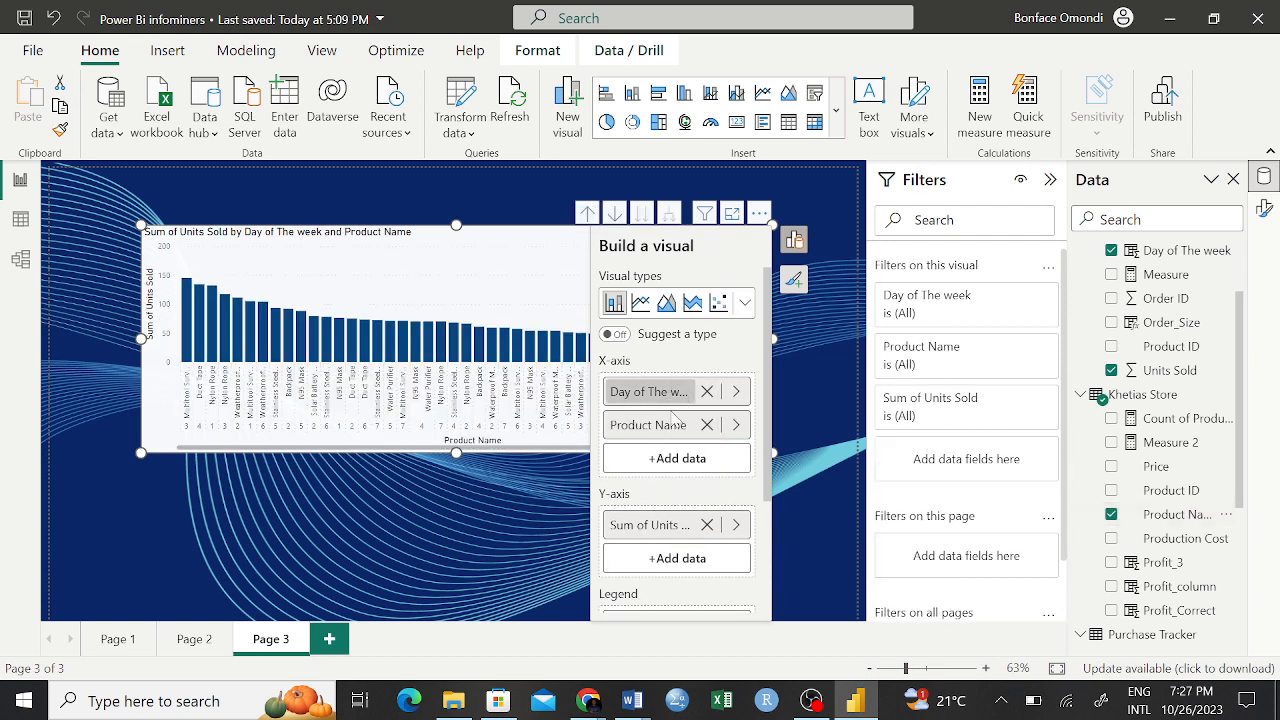
click(472, 513)
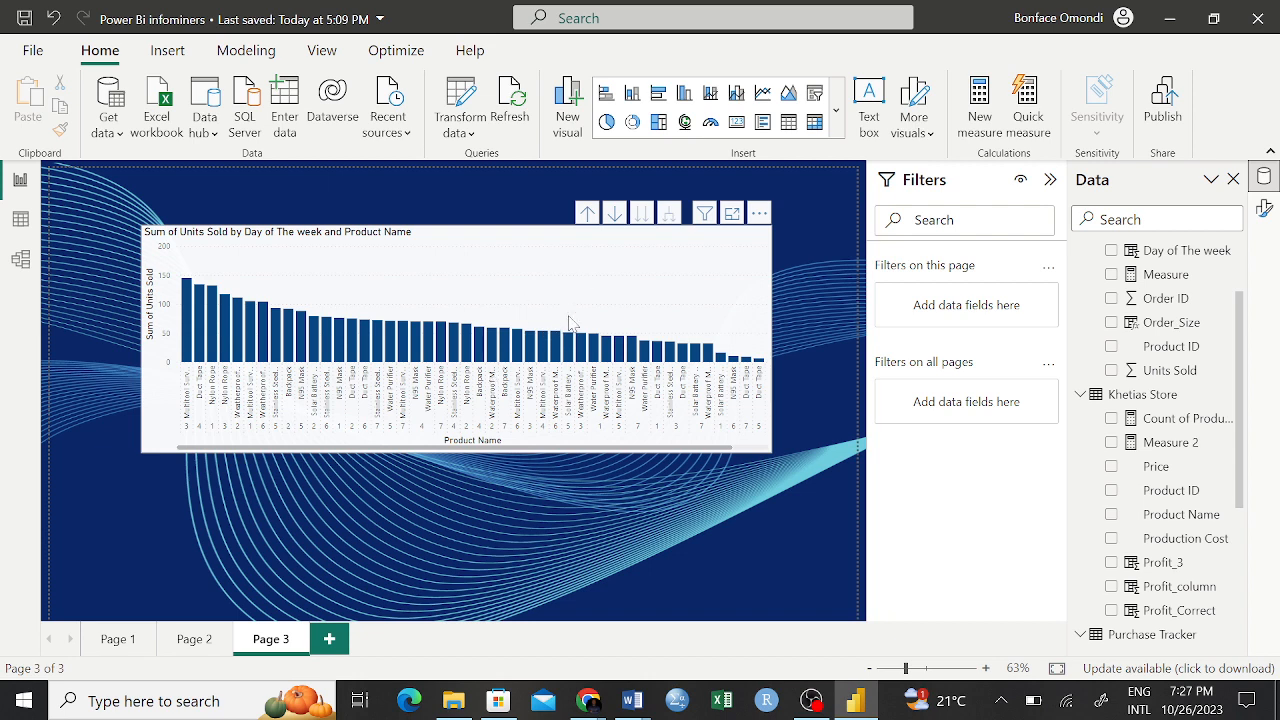
click(615, 216)
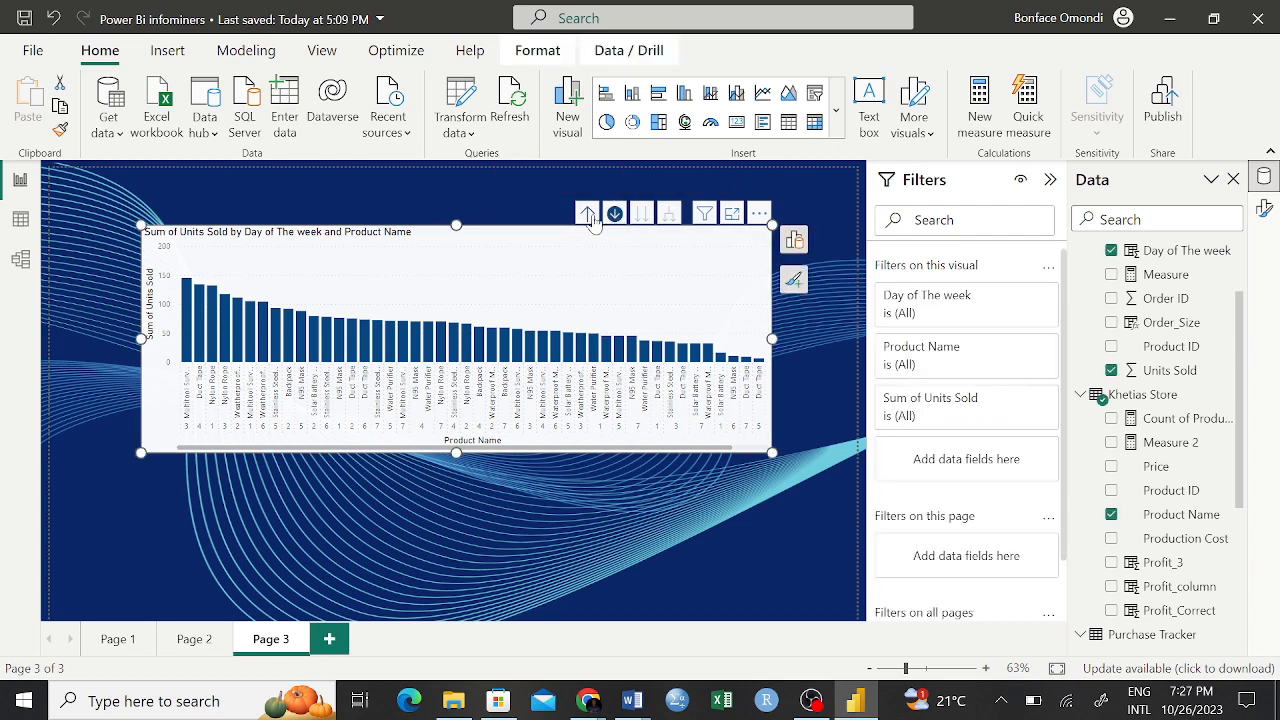
Step: Drill the Units Sold chart up to the Day of The week level and switch it to the Product Name level
click(587, 218)
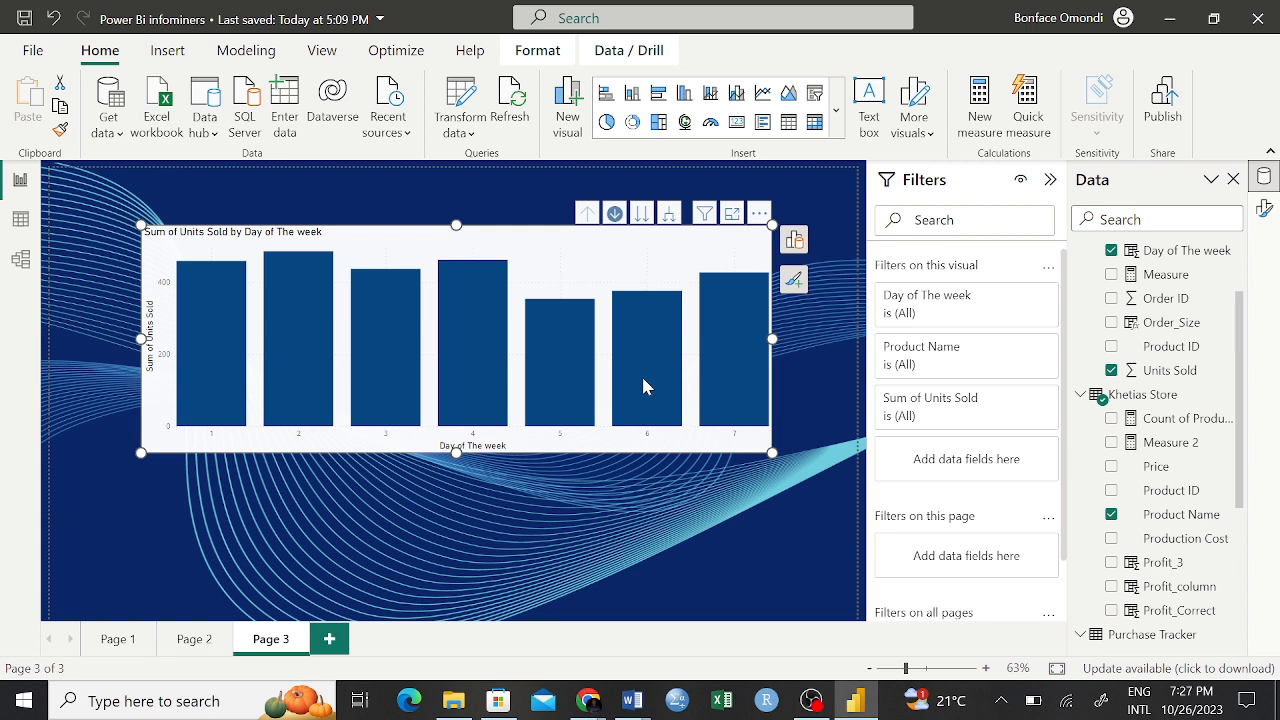
mouse_move(645, 386)
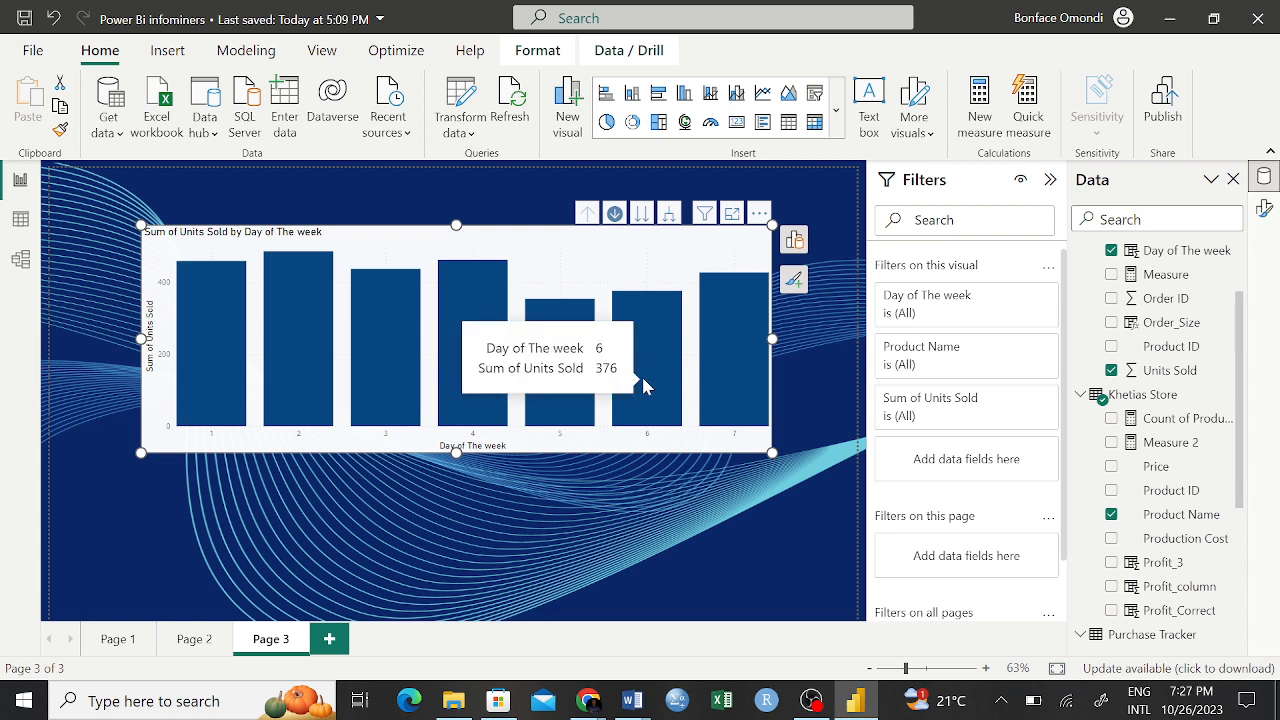
click(643, 214)
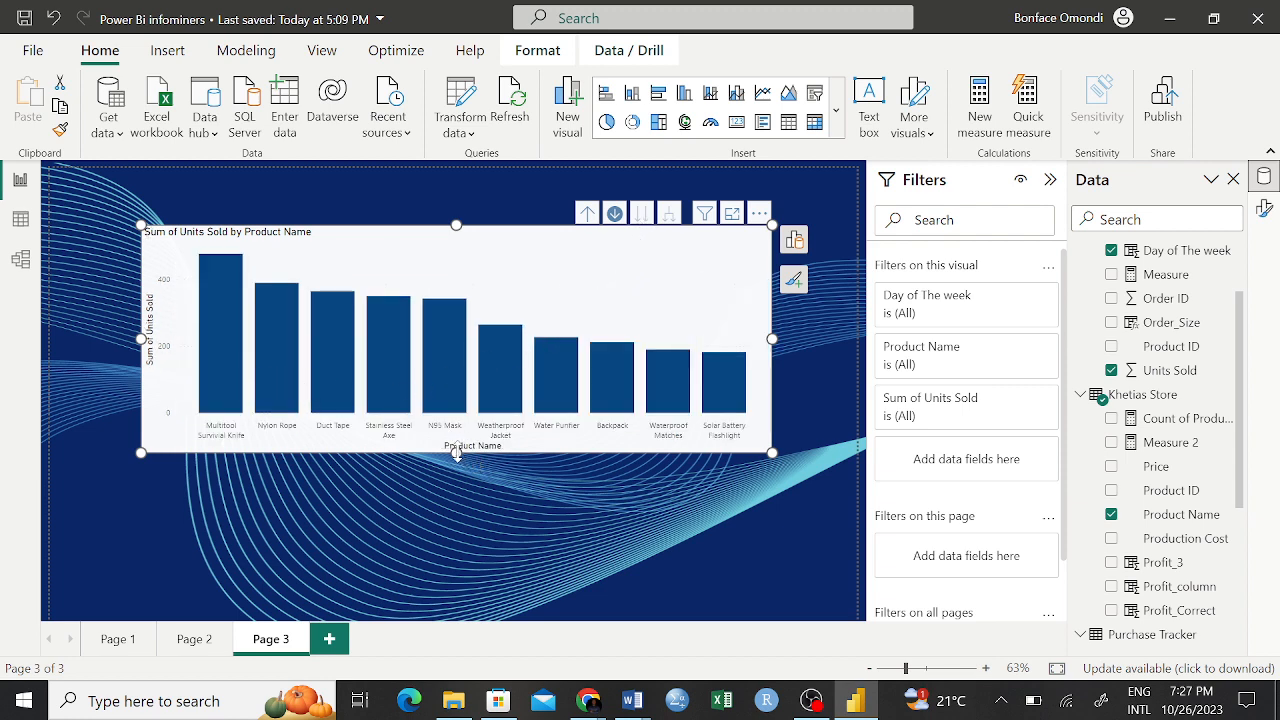
Step: Enlarge the Sum of Units Sold by Product Name chart downward and widen it on both sides to fill most of the page
drag(456, 452, 456, 548)
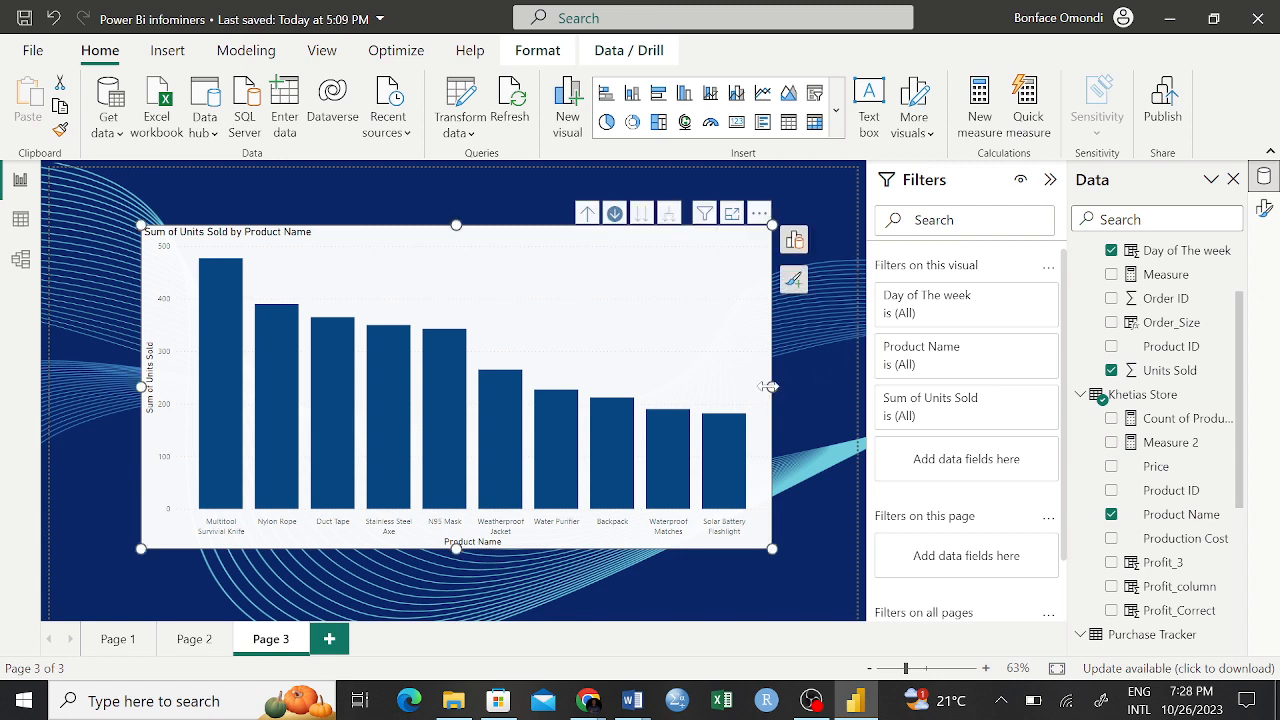
drag(772, 387, 828, 387)
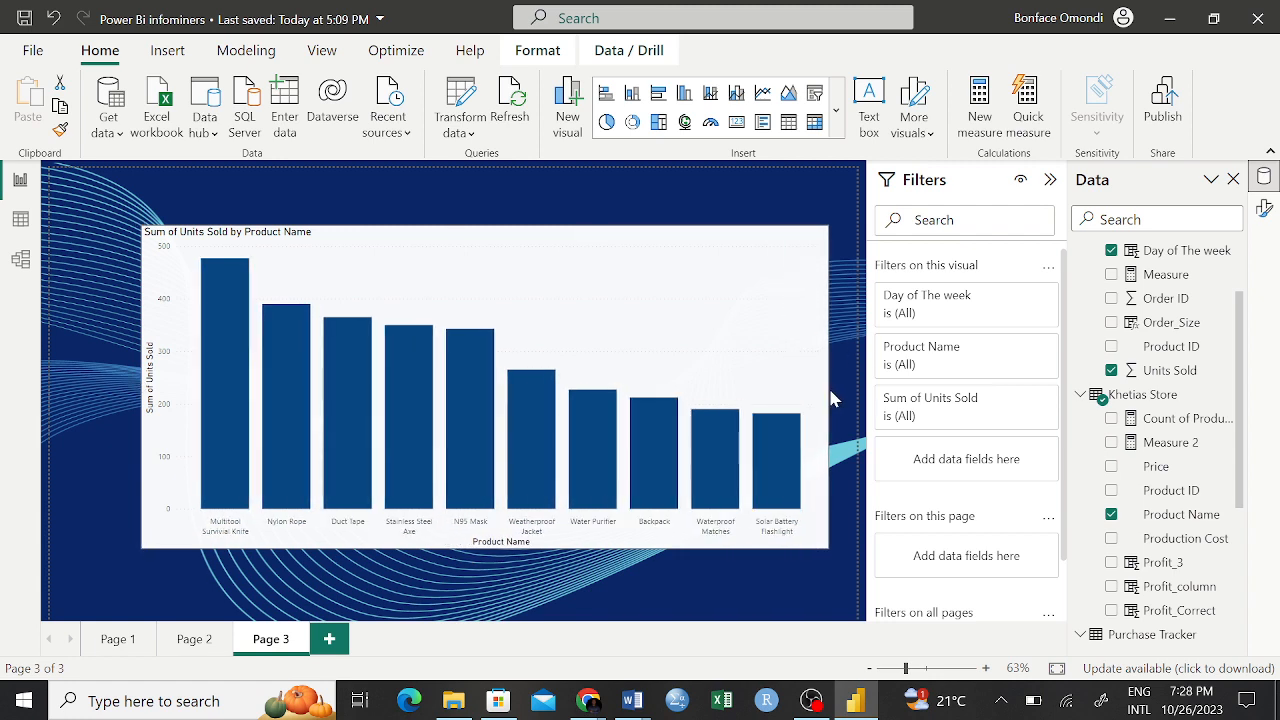
drag(134, 386, 120, 386)
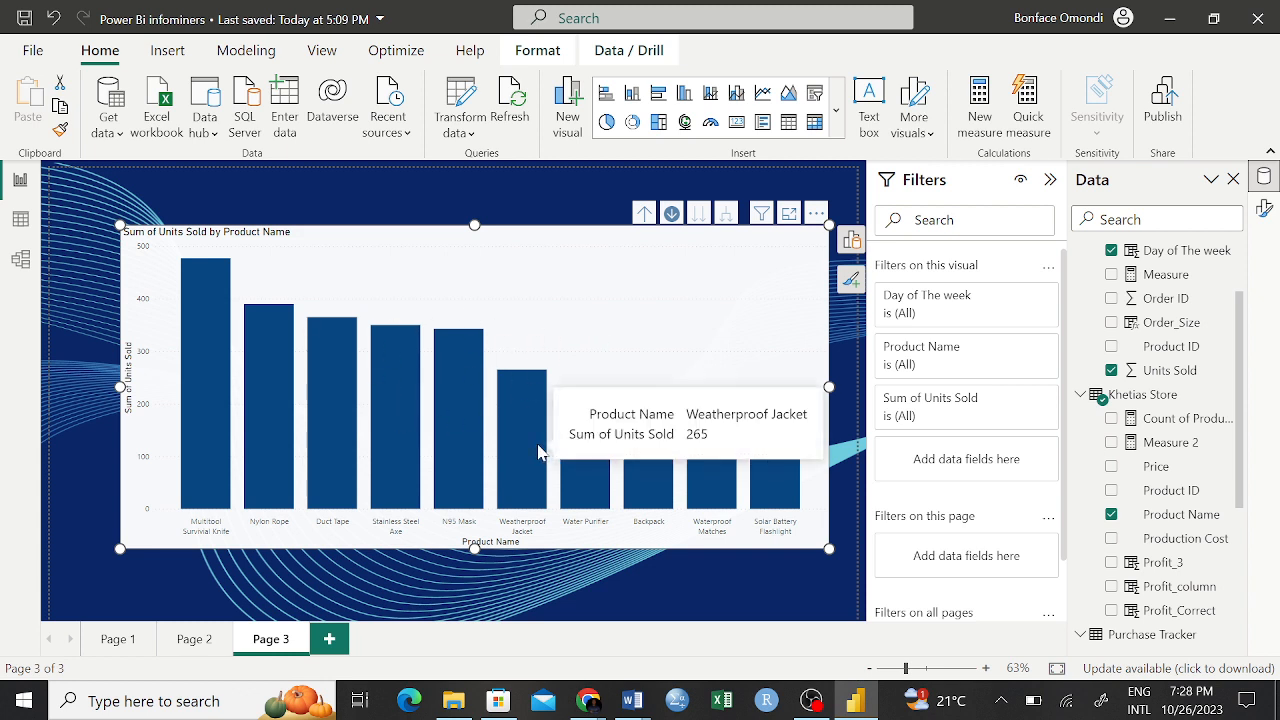
Step: Return the chart to the Day of The week level, drill into day 1 to inspect its products, and drill back up
click(645, 215)
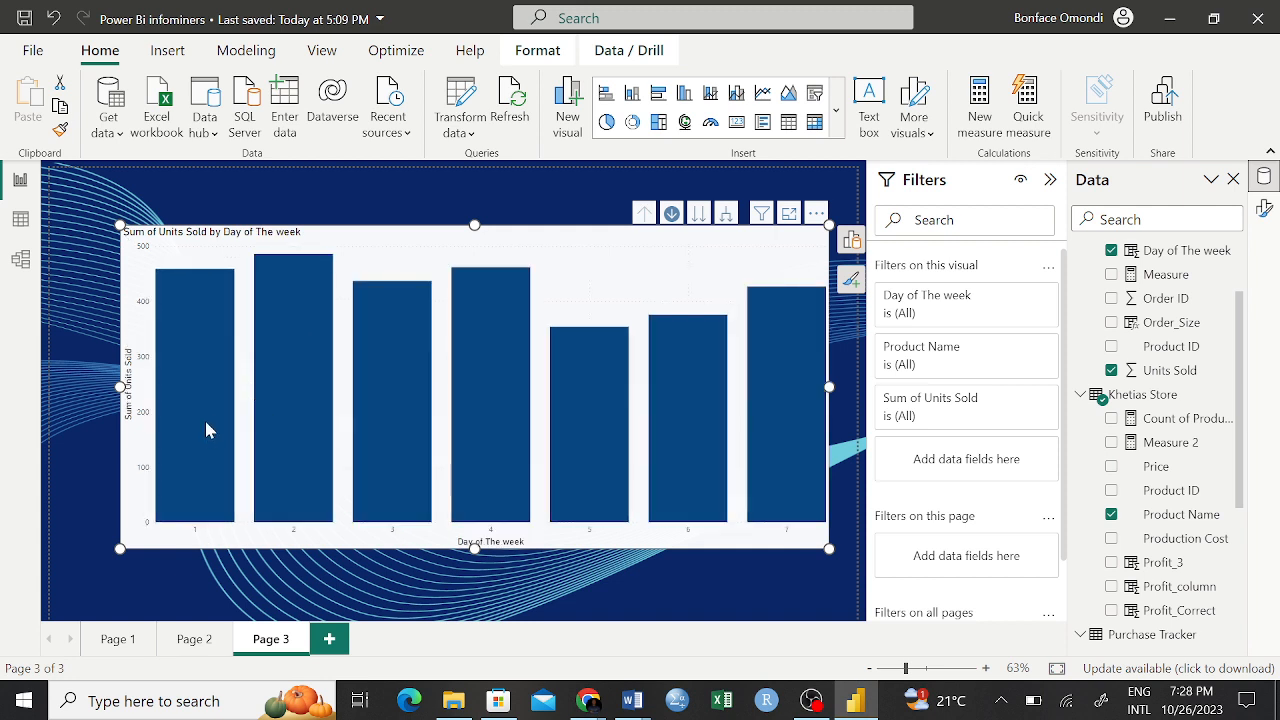
click(204, 421)
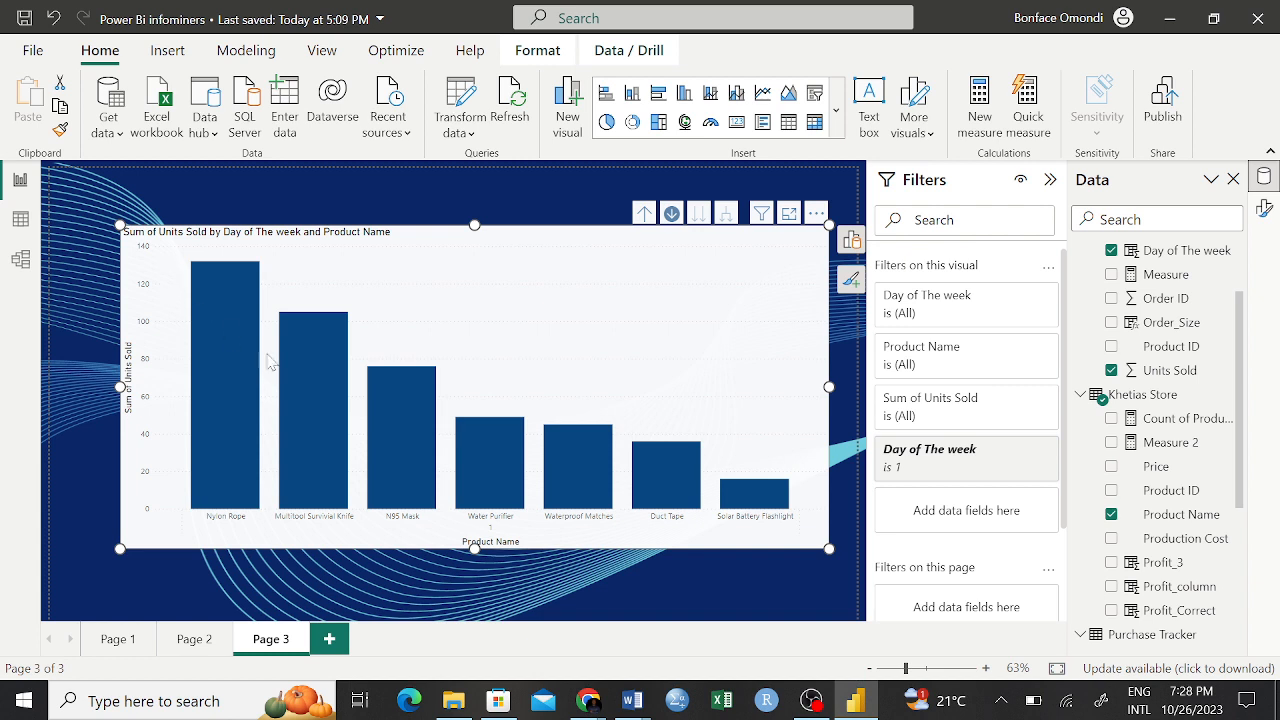
mouse_move(333, 418)
click(643, 215)
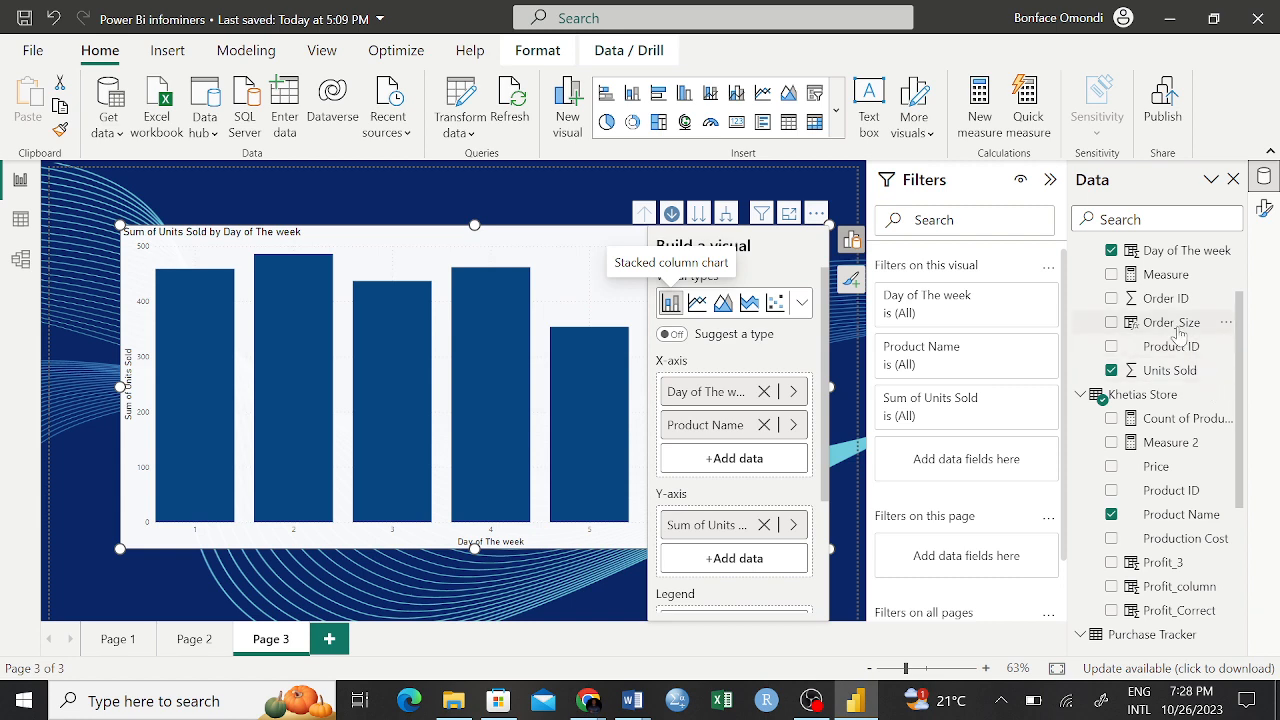
Step: Add Day of The week from Khetias Sales as the column chart's legend
scroll(768, 535, down, 3)
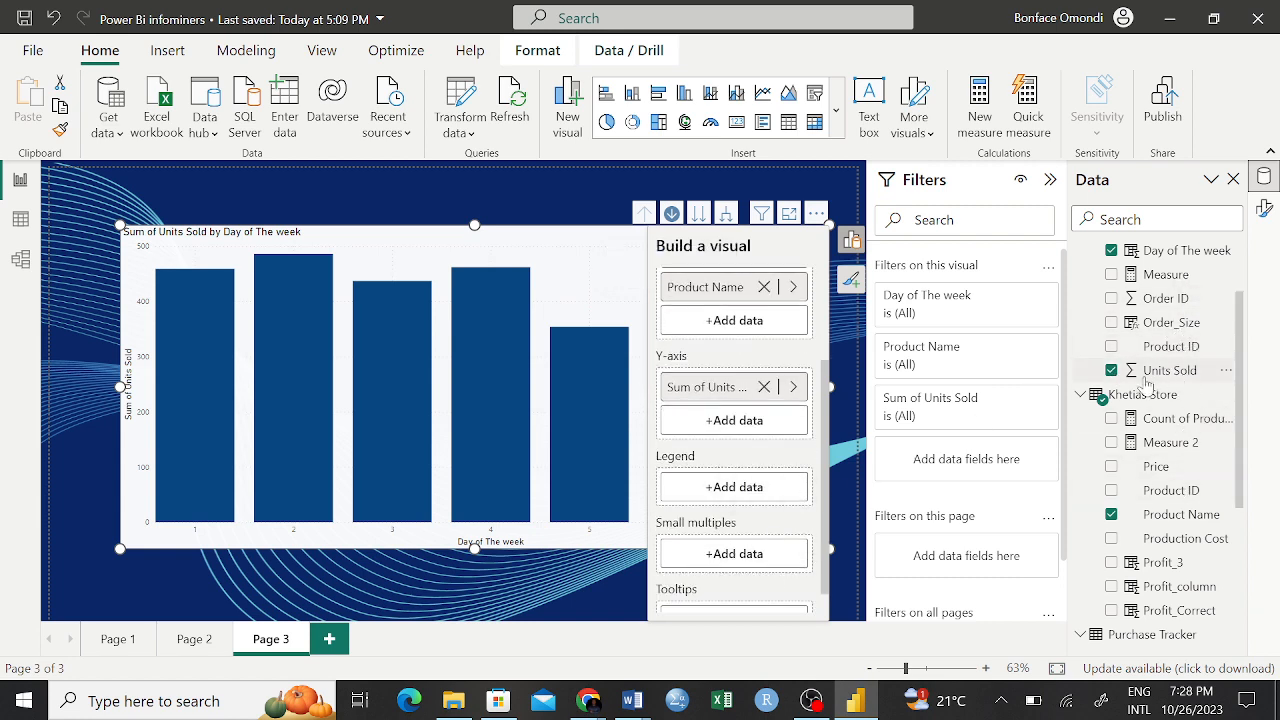
scroll(1147, 385, up, 2)
drag(1165, 349, 742, 490)
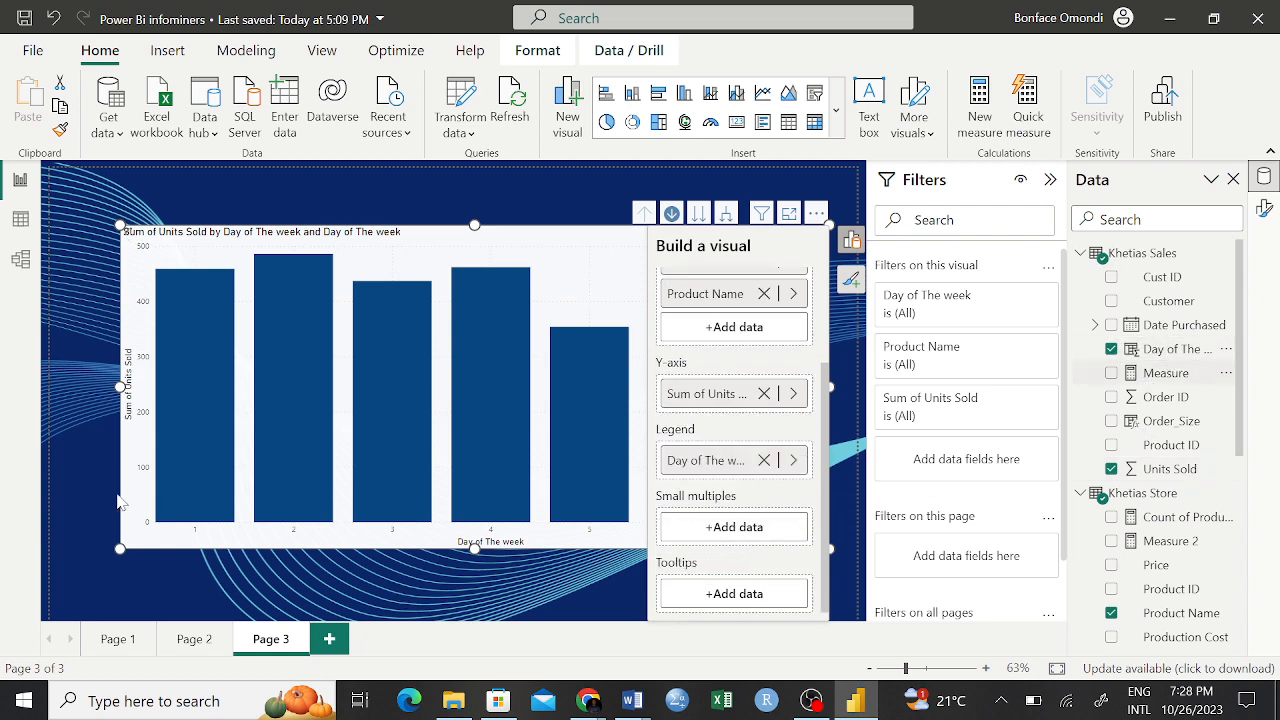
Step: Remove the Sum of Units Sold by Day of The week chart from Page 3
click(74, 502)
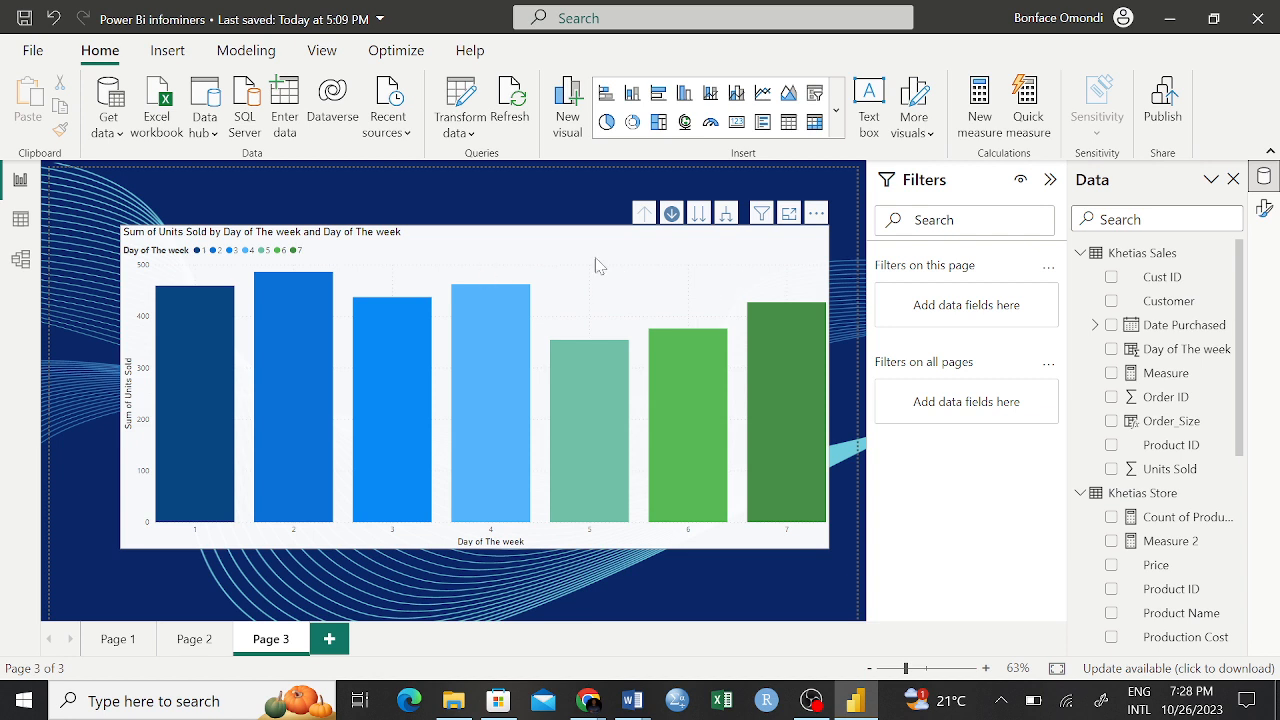
click(816, 213)
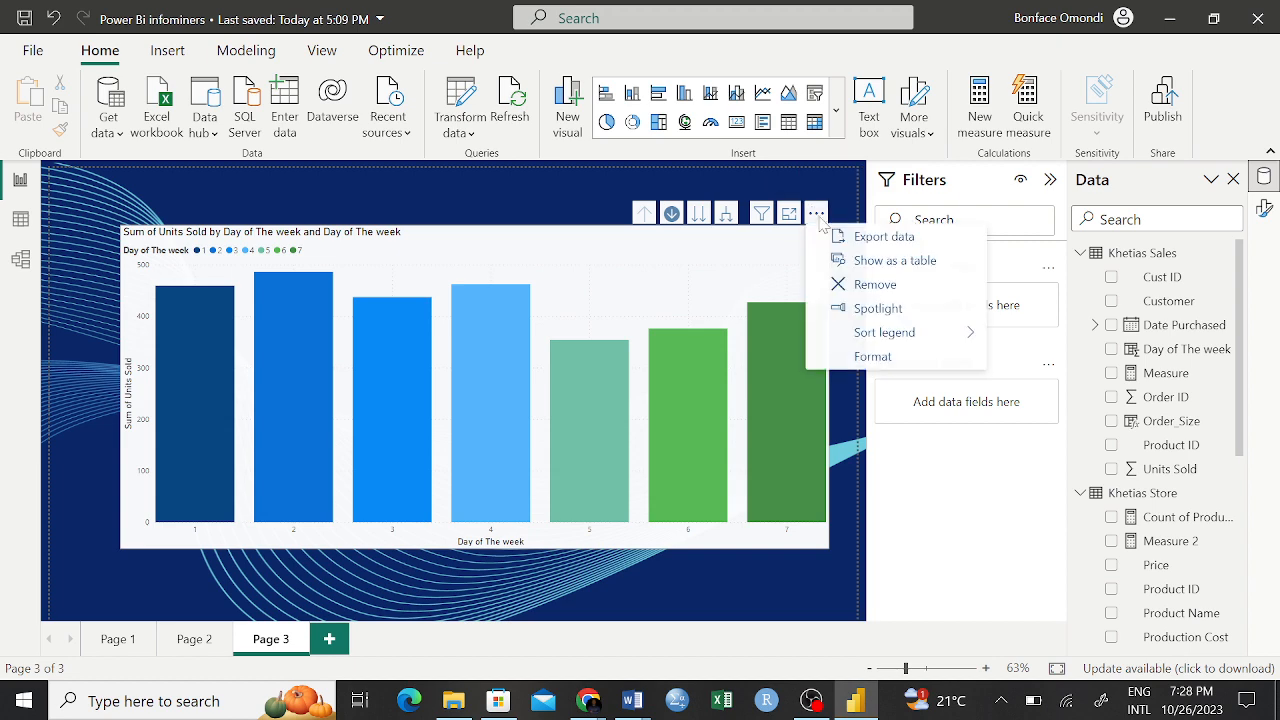
click(875, 284)
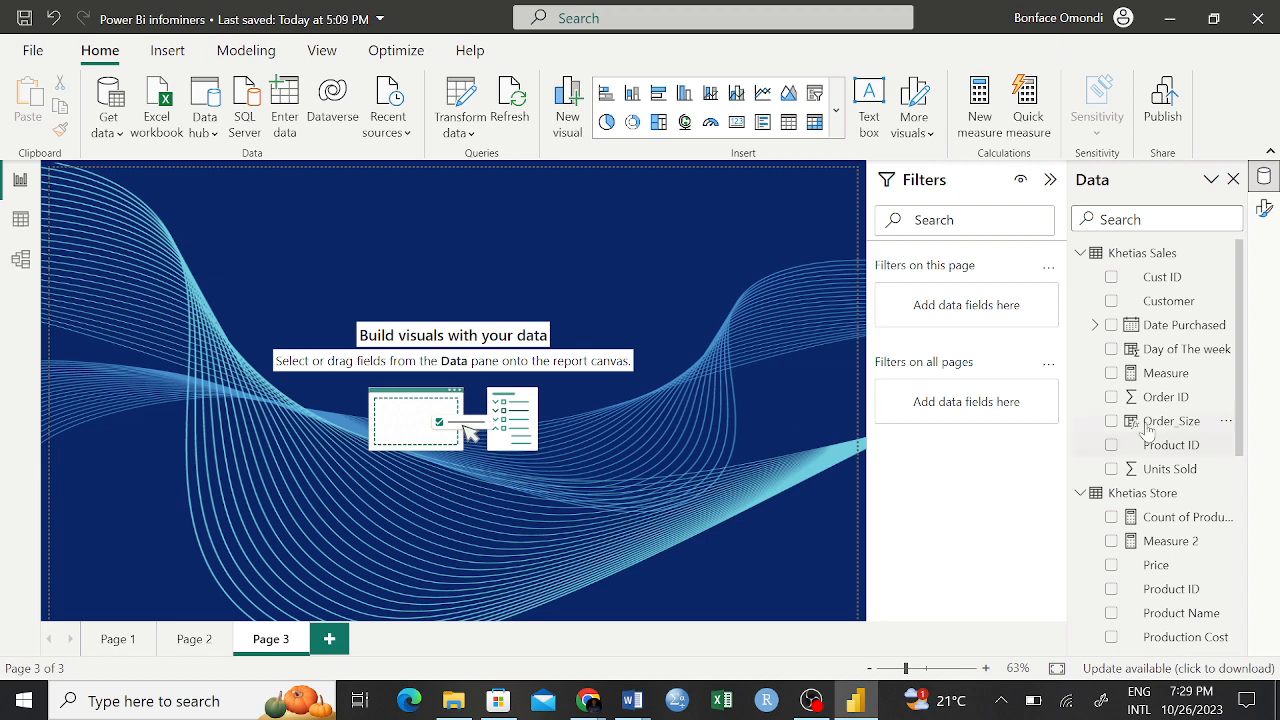
Step: Create a stacked column chart from Day of The week on Page 3 and move it toward the page's upper left
drag(1183, 357, 320, 421)
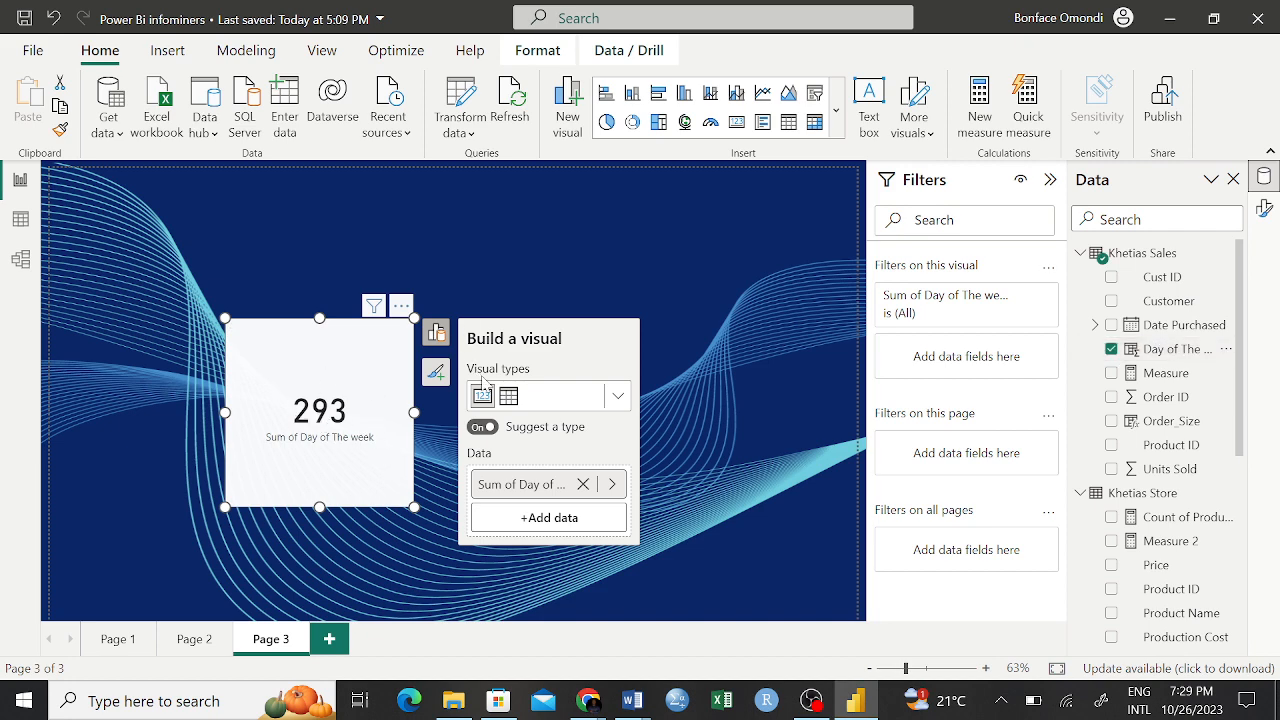
click(619, 398)
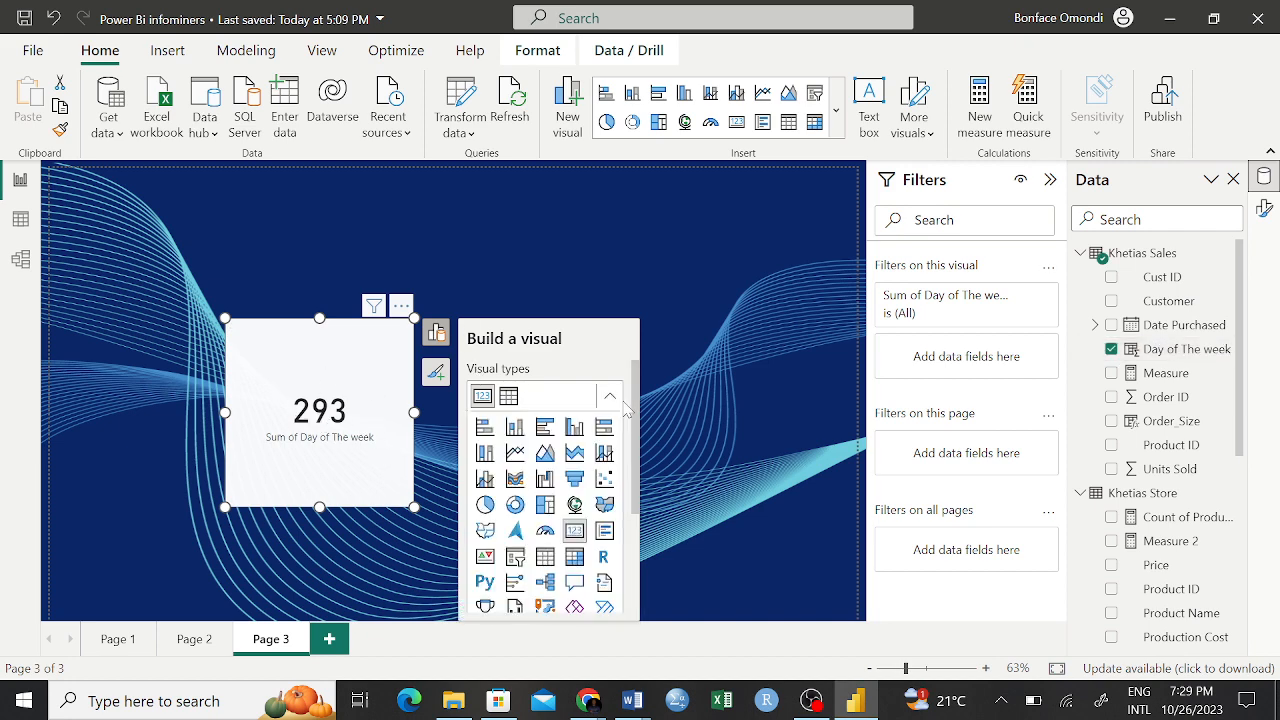
click(515, 428)
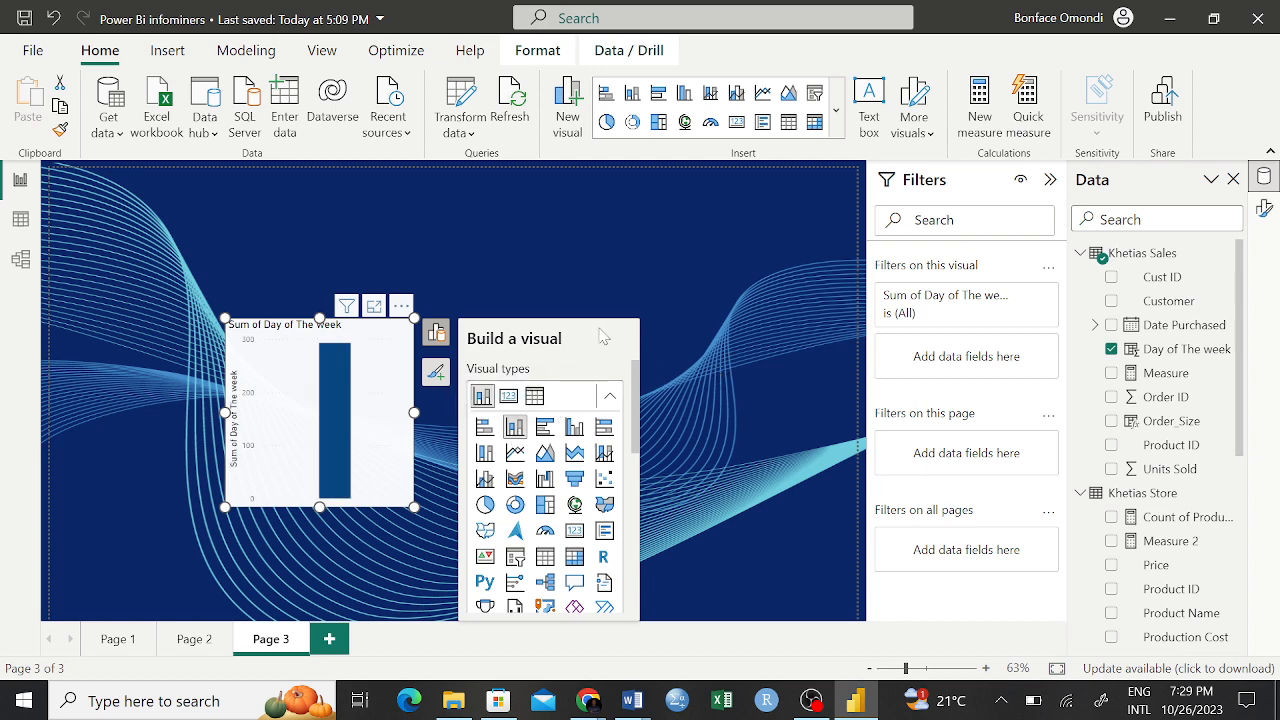
click(686, 382)
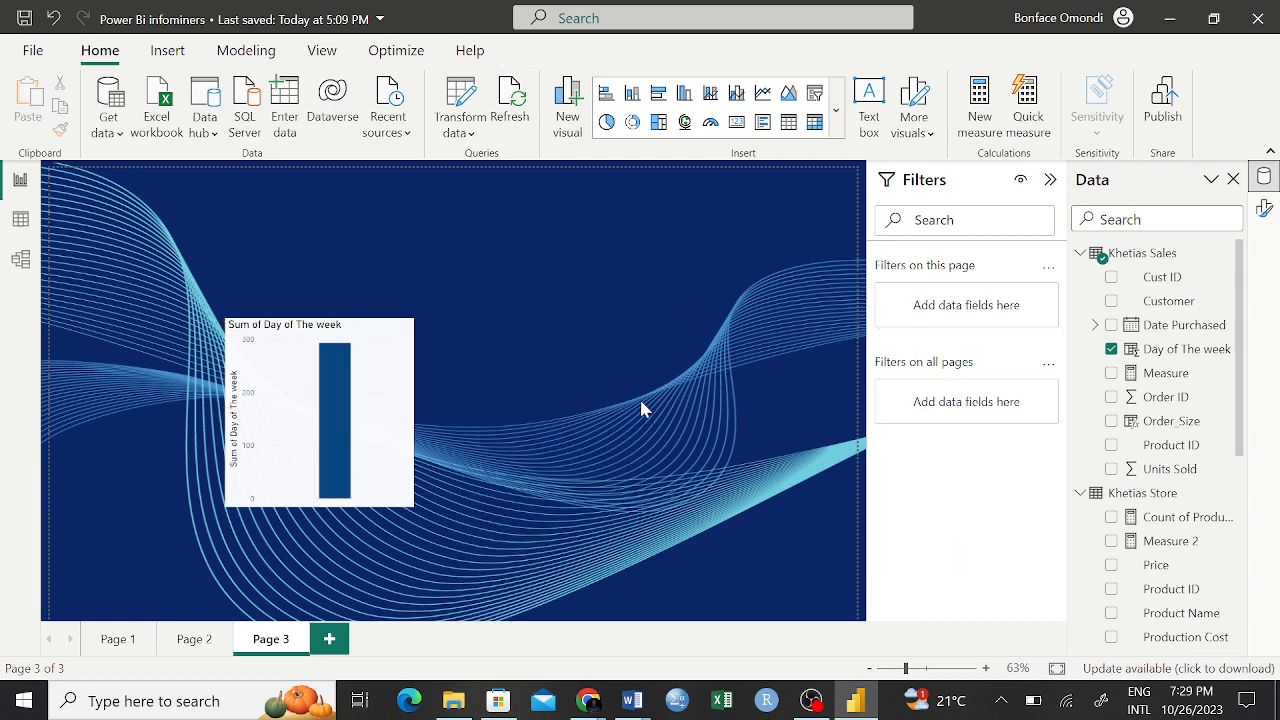
click(391, 360)
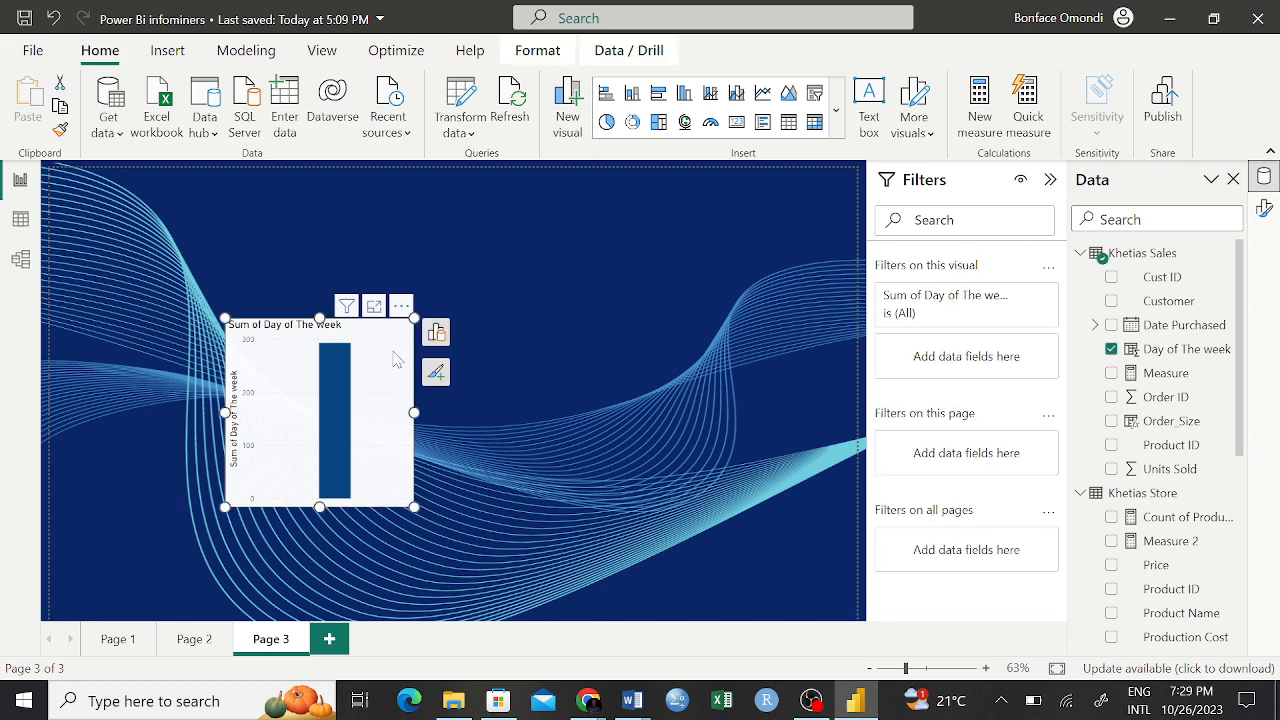
drag(394, 360, 347, 266)
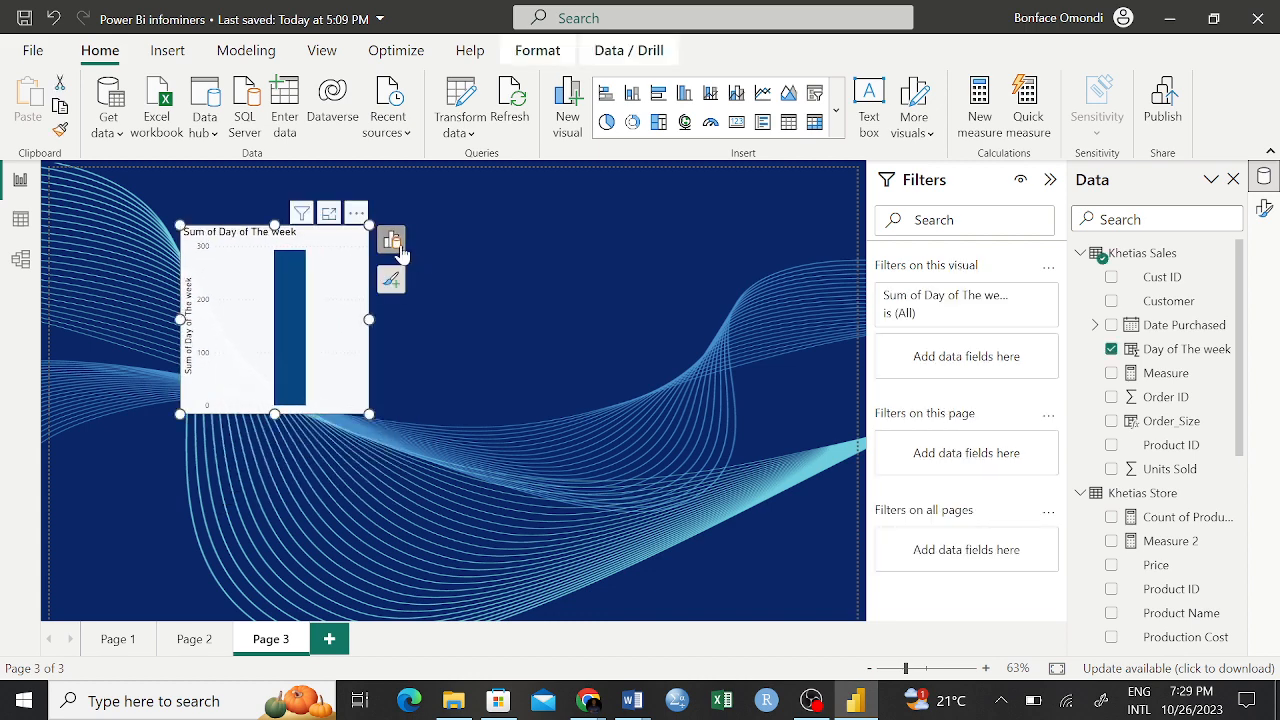
Step: Plot Units Sold on the Y-axis against Day of The week on the X-axis, and widen the chart to the page's left edge
click(391, 240)
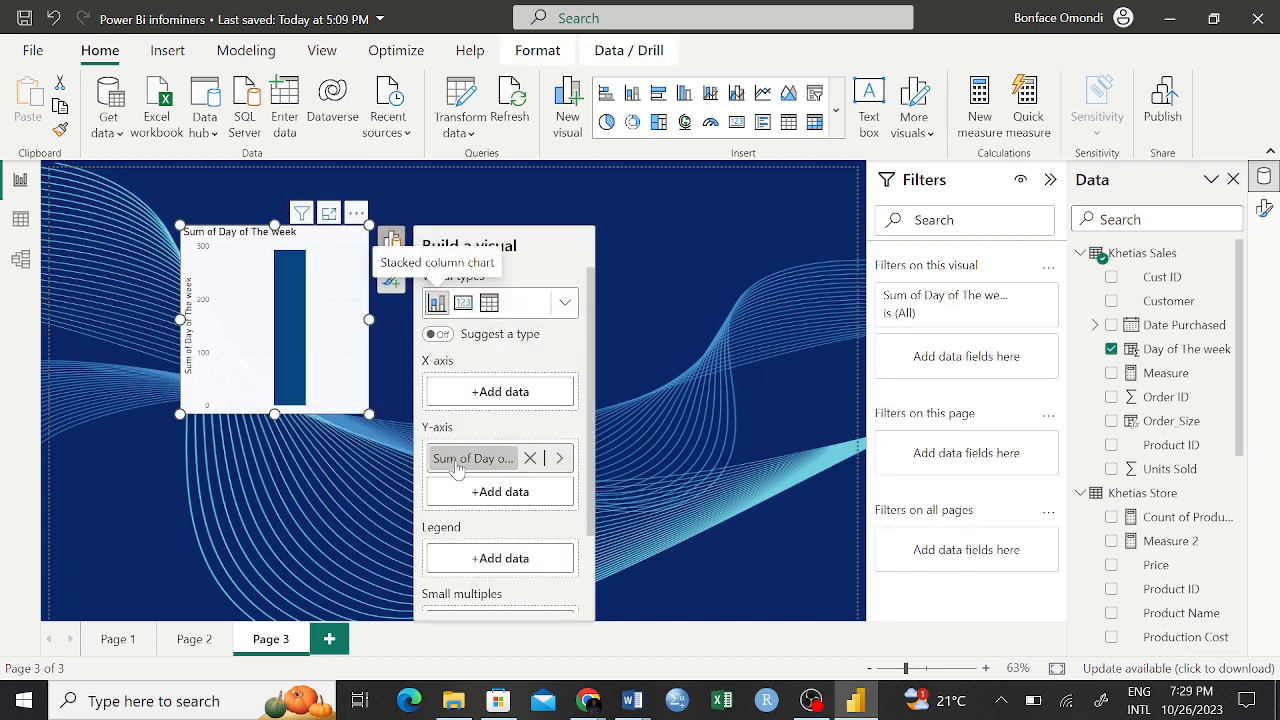
drag(457, 462, 460, 392)
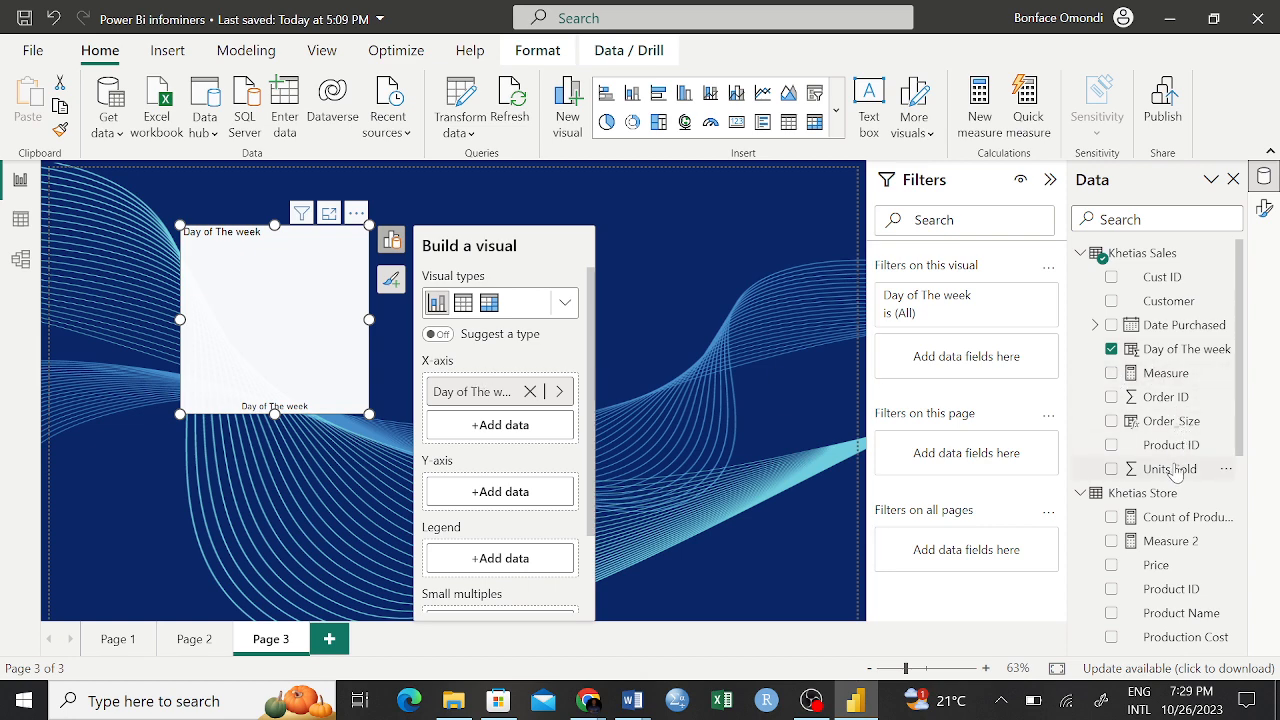
drag(1170, 469, 535, 505)
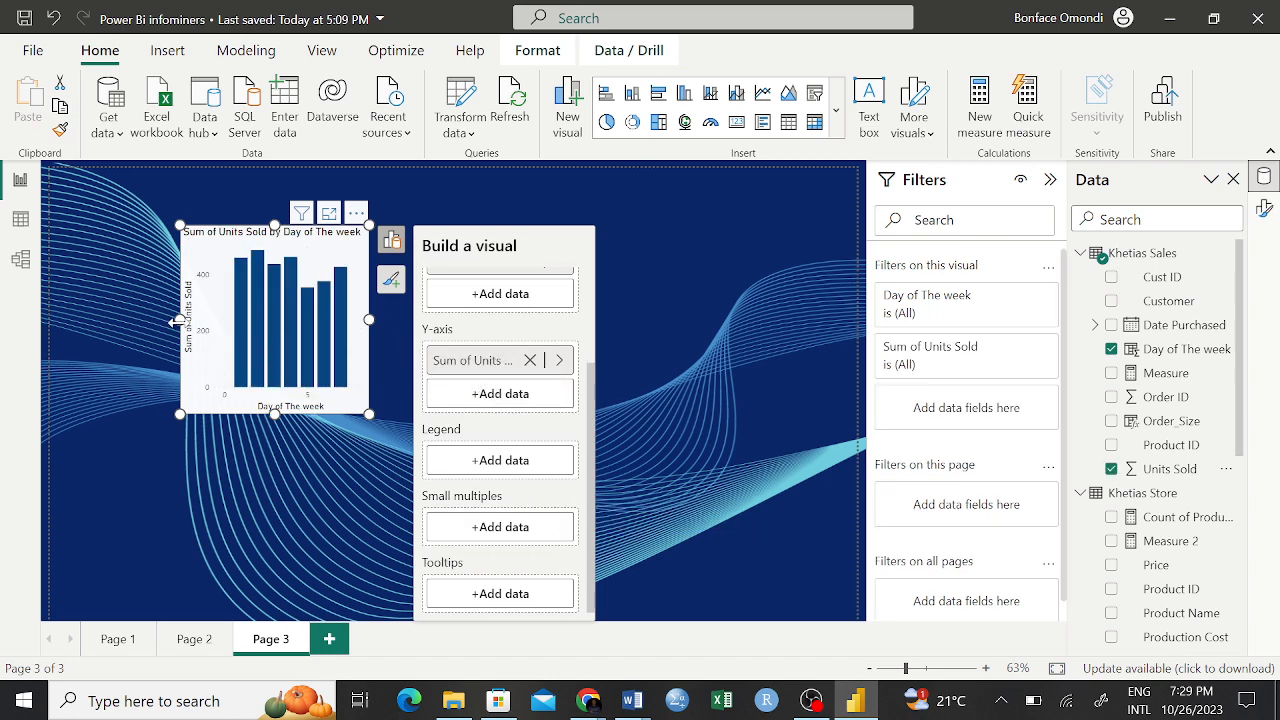
drag(175, 322, 56, 337)
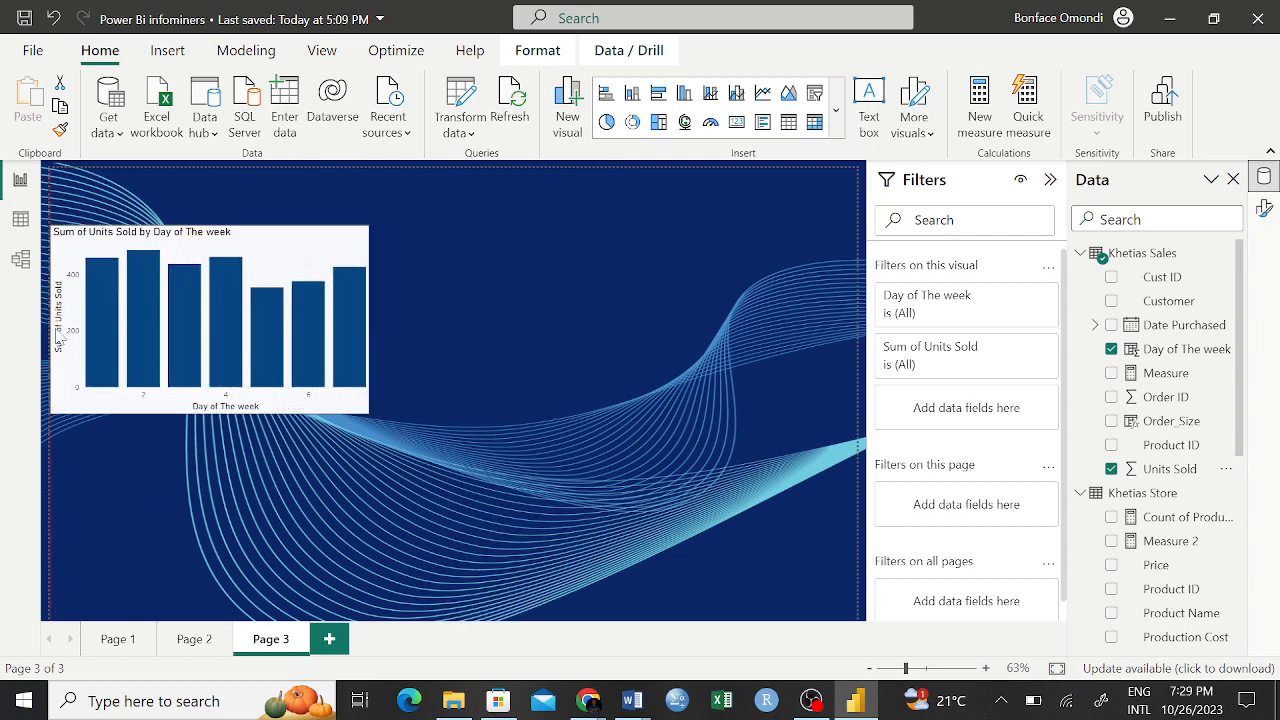
click(330, 340)
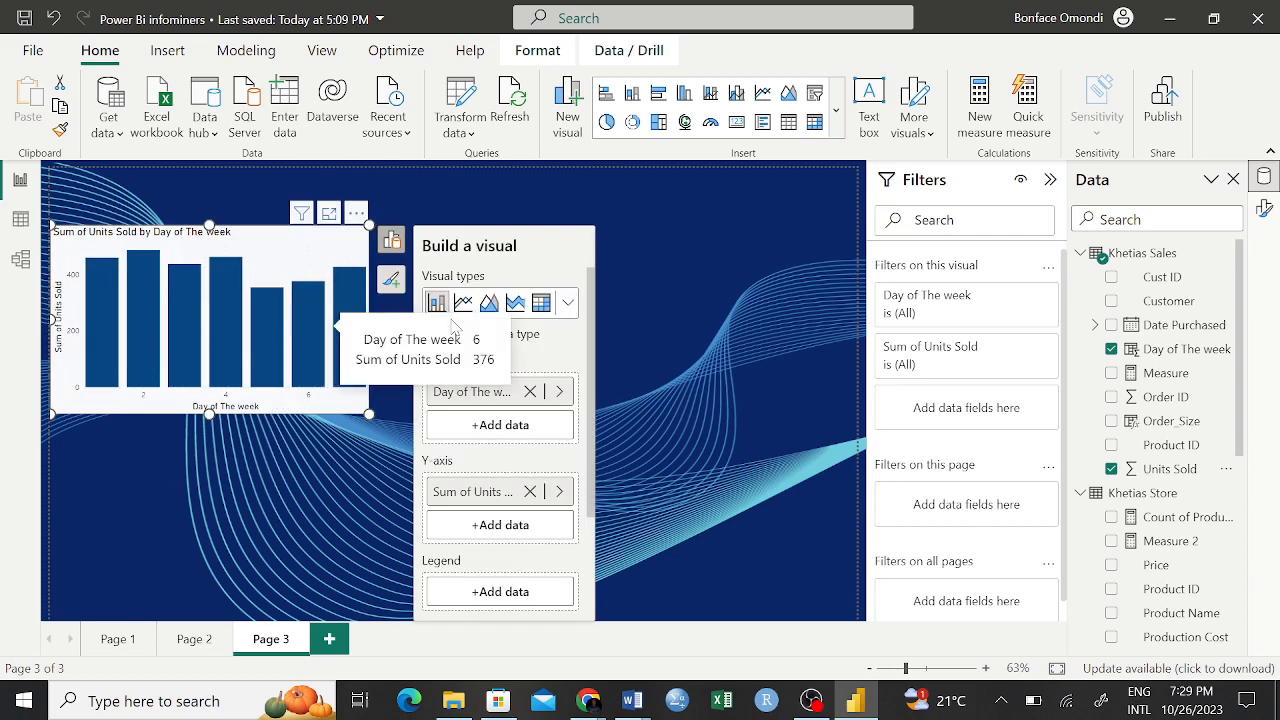
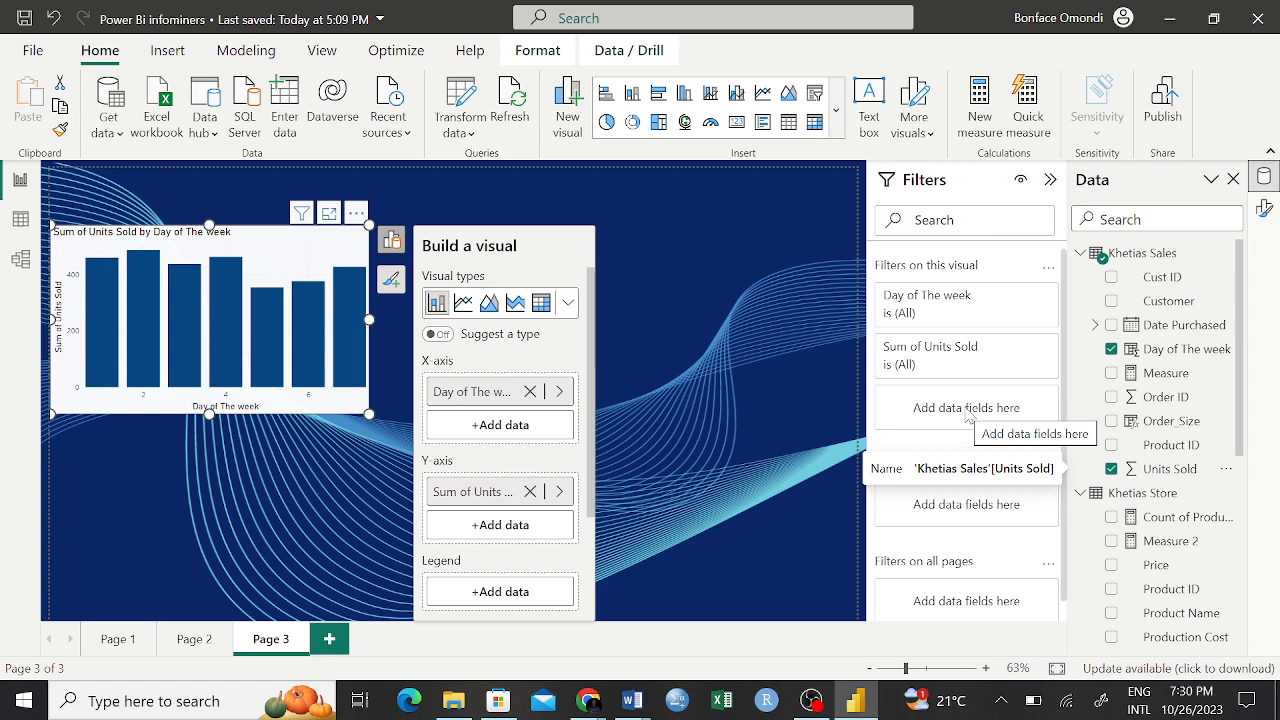
Step: Remove the new Sum of Units Sold by Day of The week column chart from Page 3
click(791, 340)
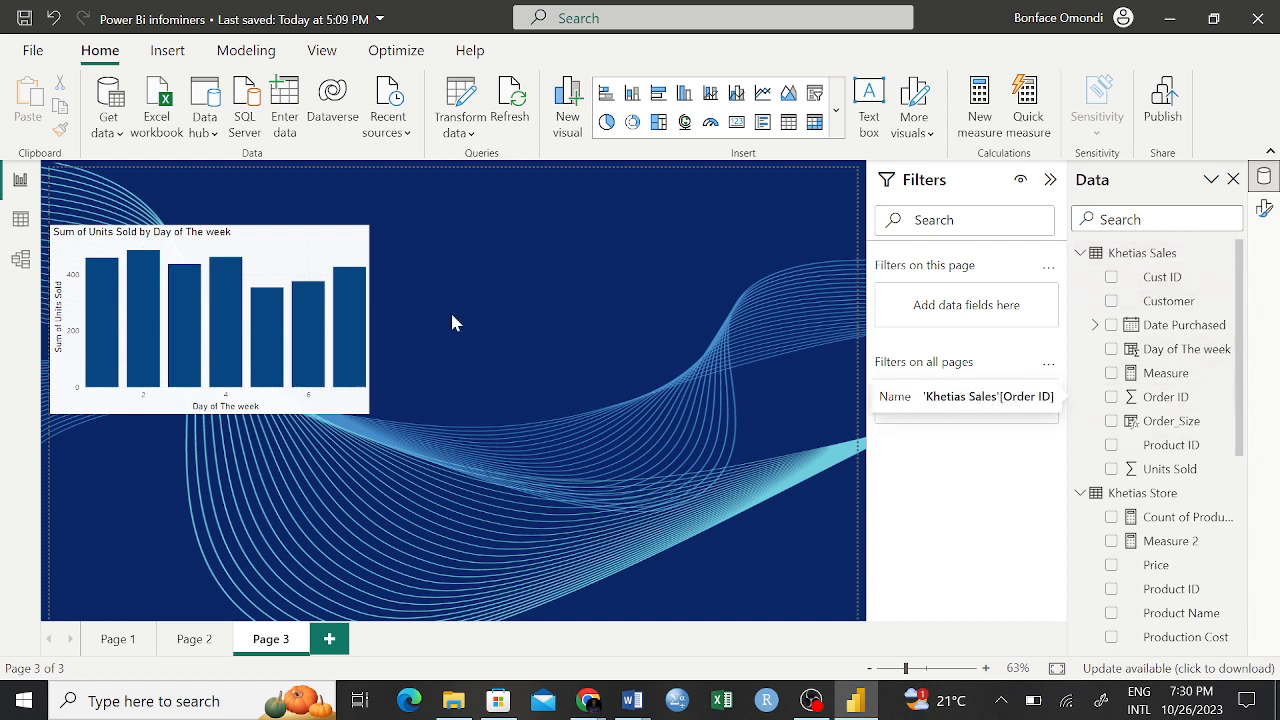
click(356, 213)
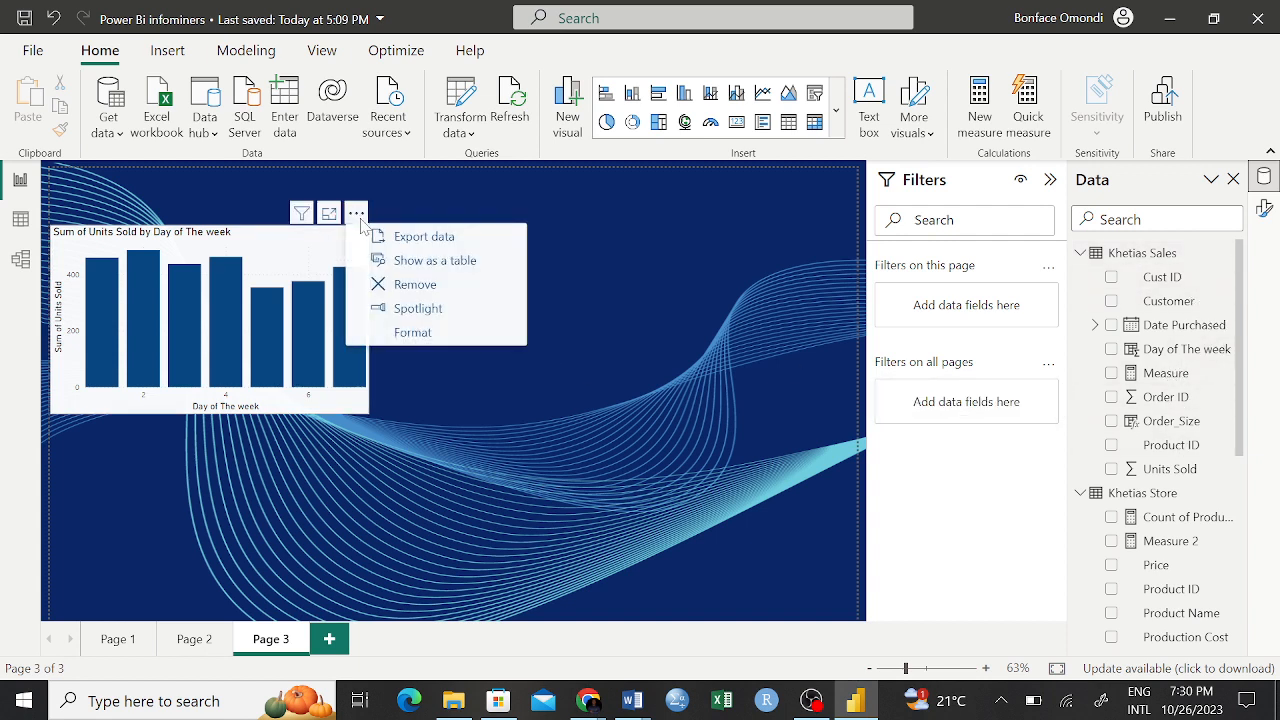
click(428, 288)
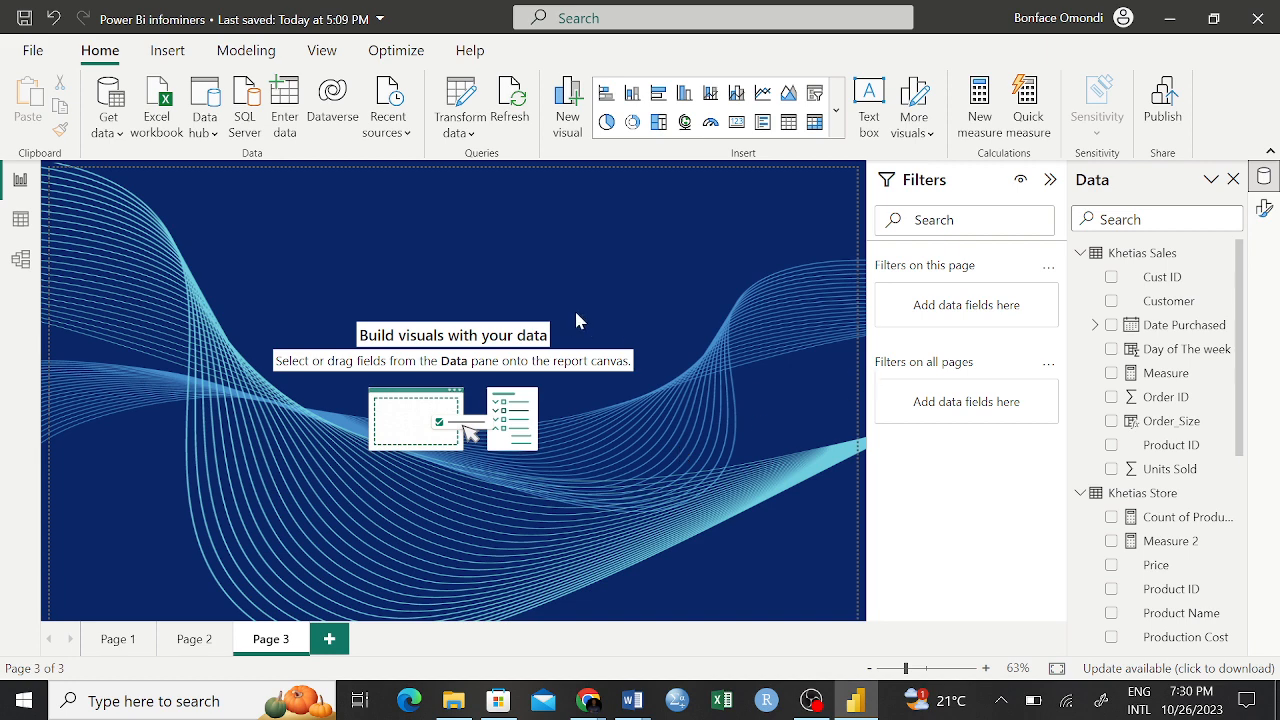
right_click(1109, 257)
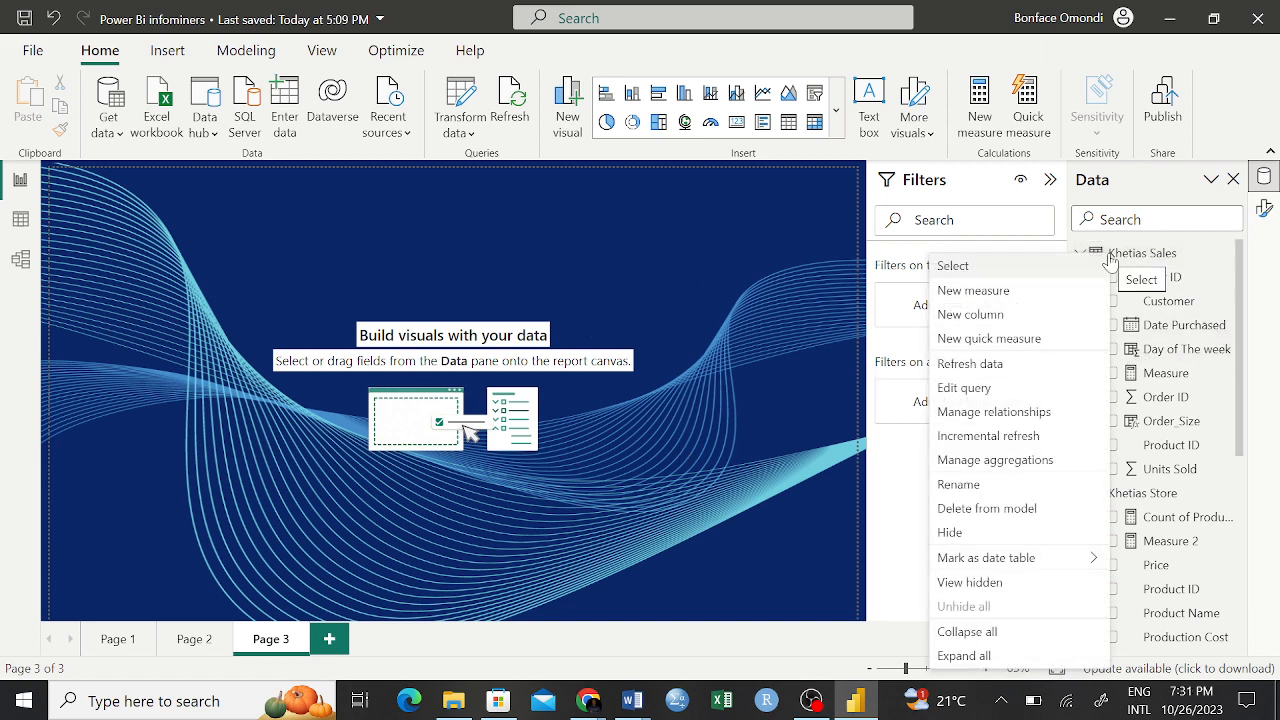
click(755, 231)
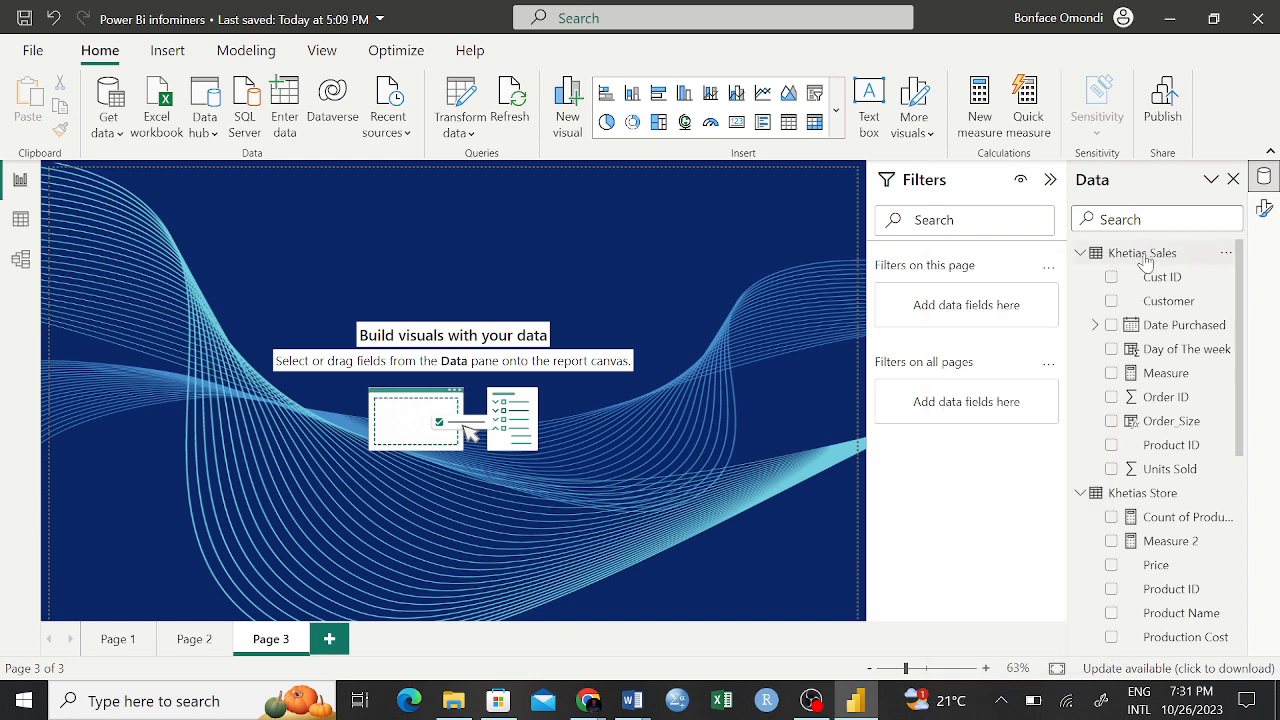
click(1134, 257)
right_click(1136, 258)
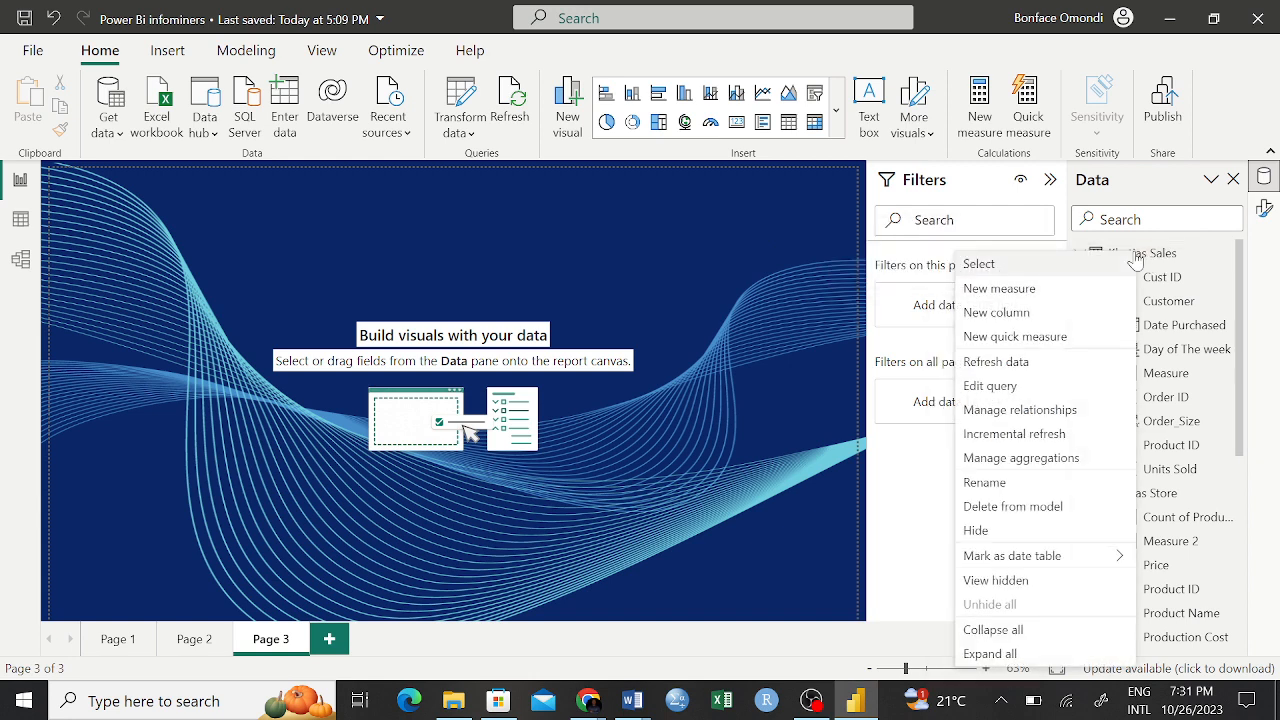
click(678, 282)
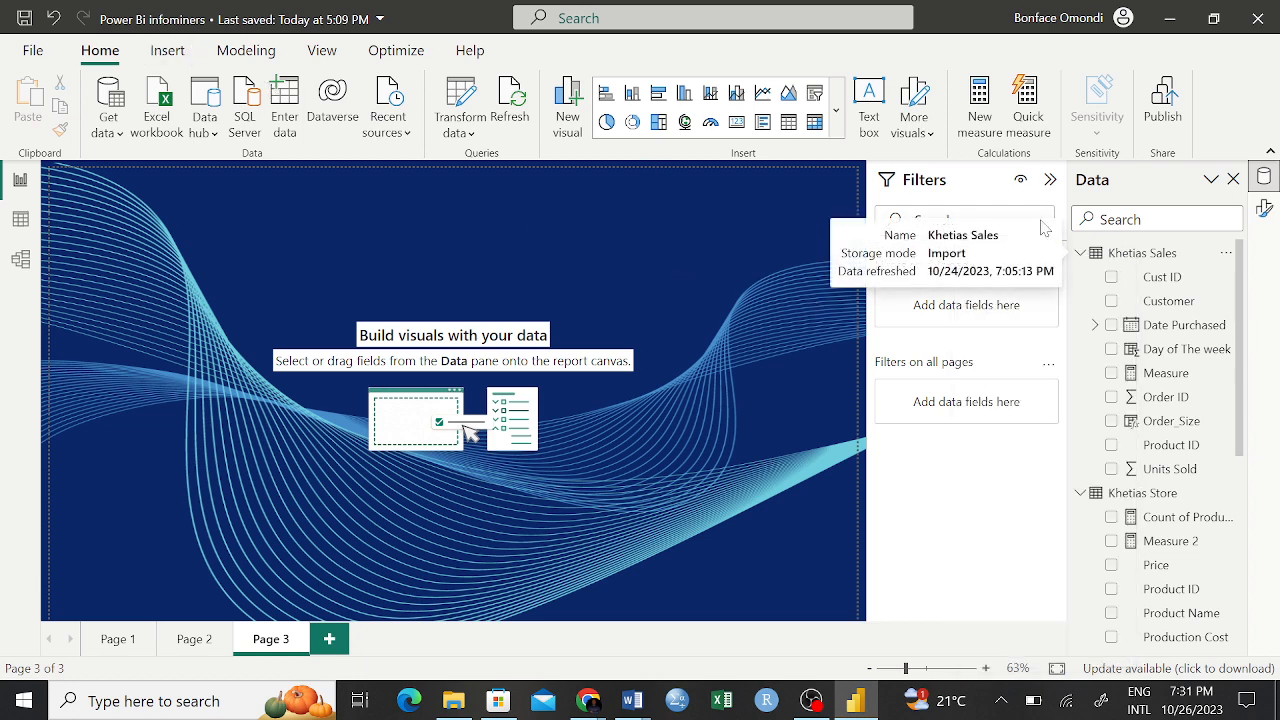
Step: Switch from the report page to the table view of the data
click(20, 219)
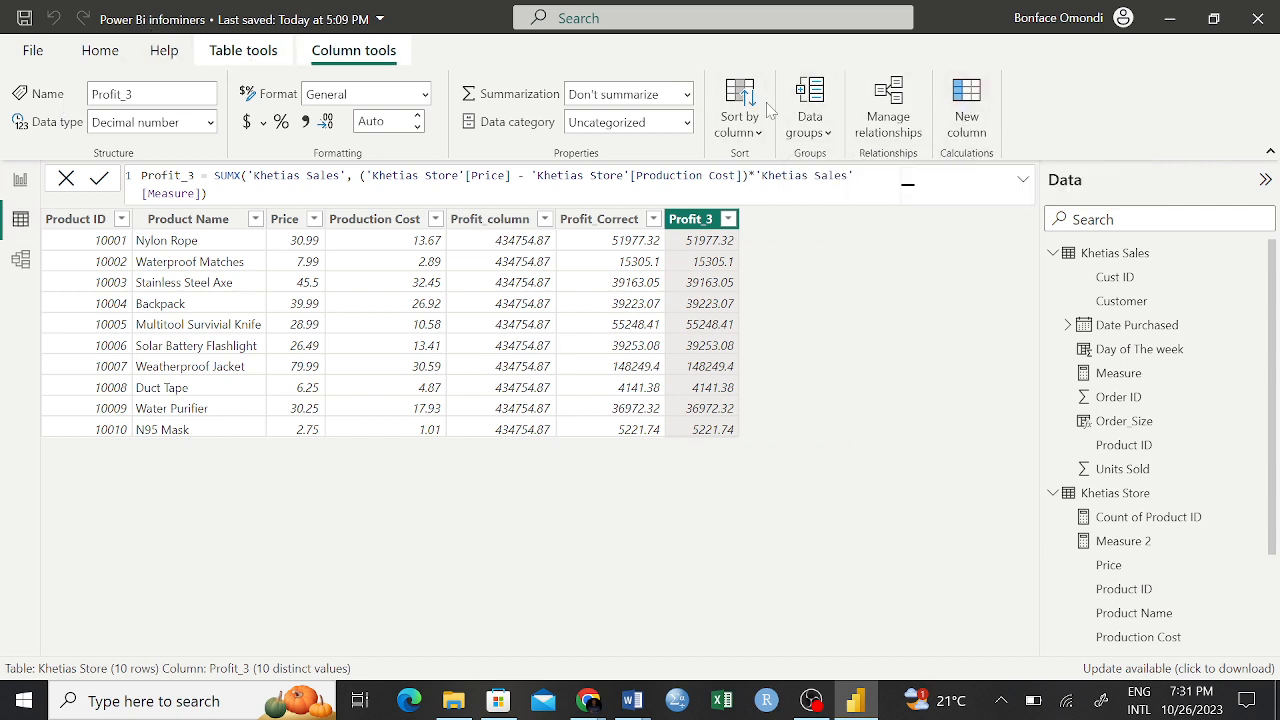
Step: From the report view, add a calculated column to the Khetias Sales table and name it "Day of teh week 2"
click(20, 180)
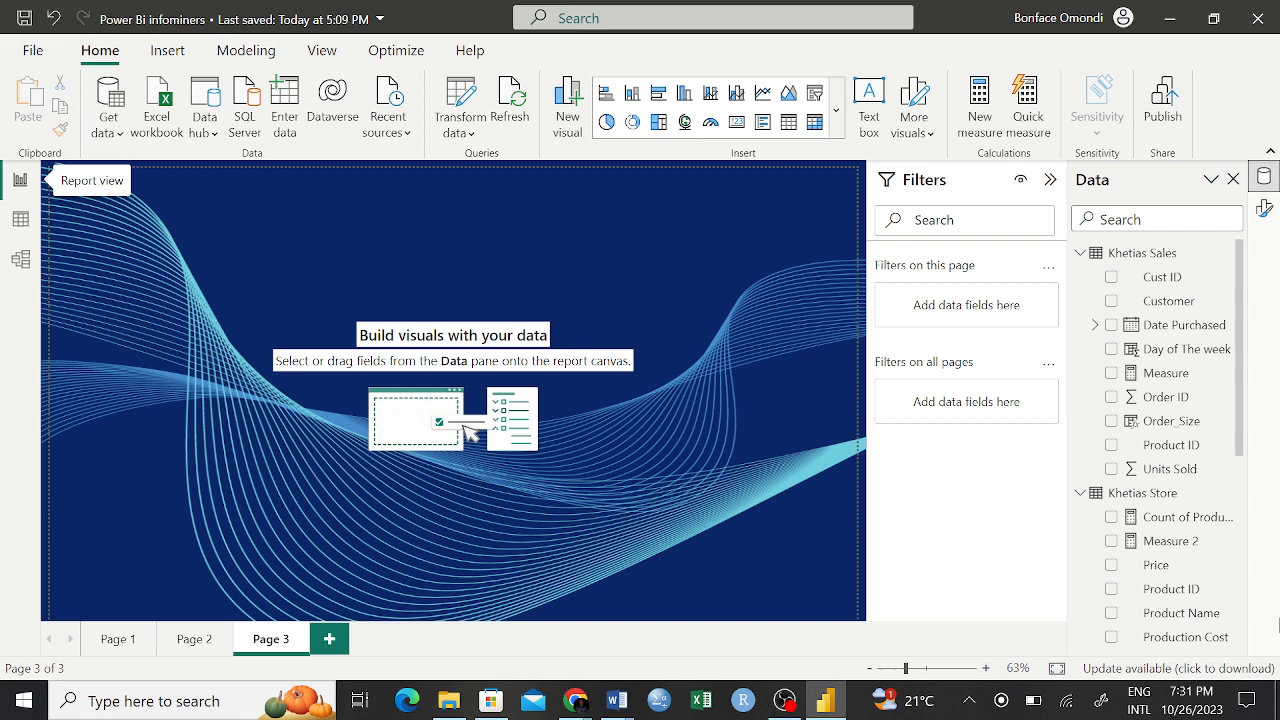
right_click(1108, 254)
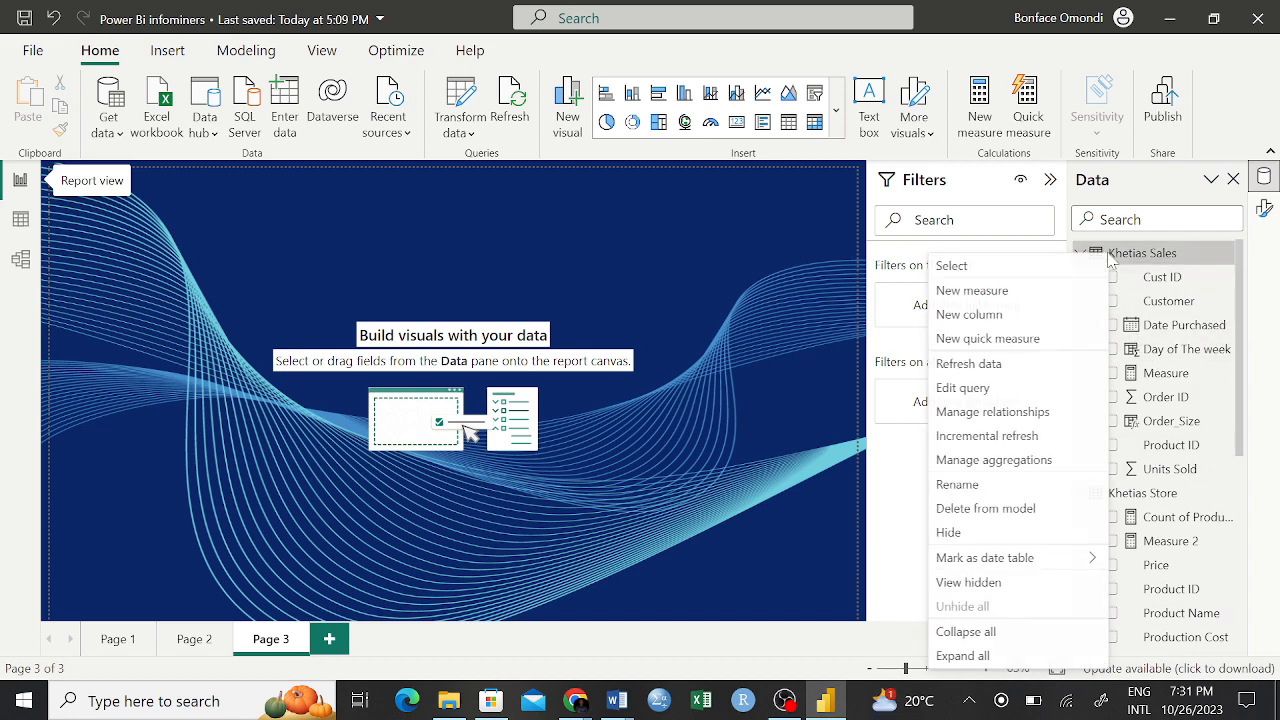
click(974, 318)
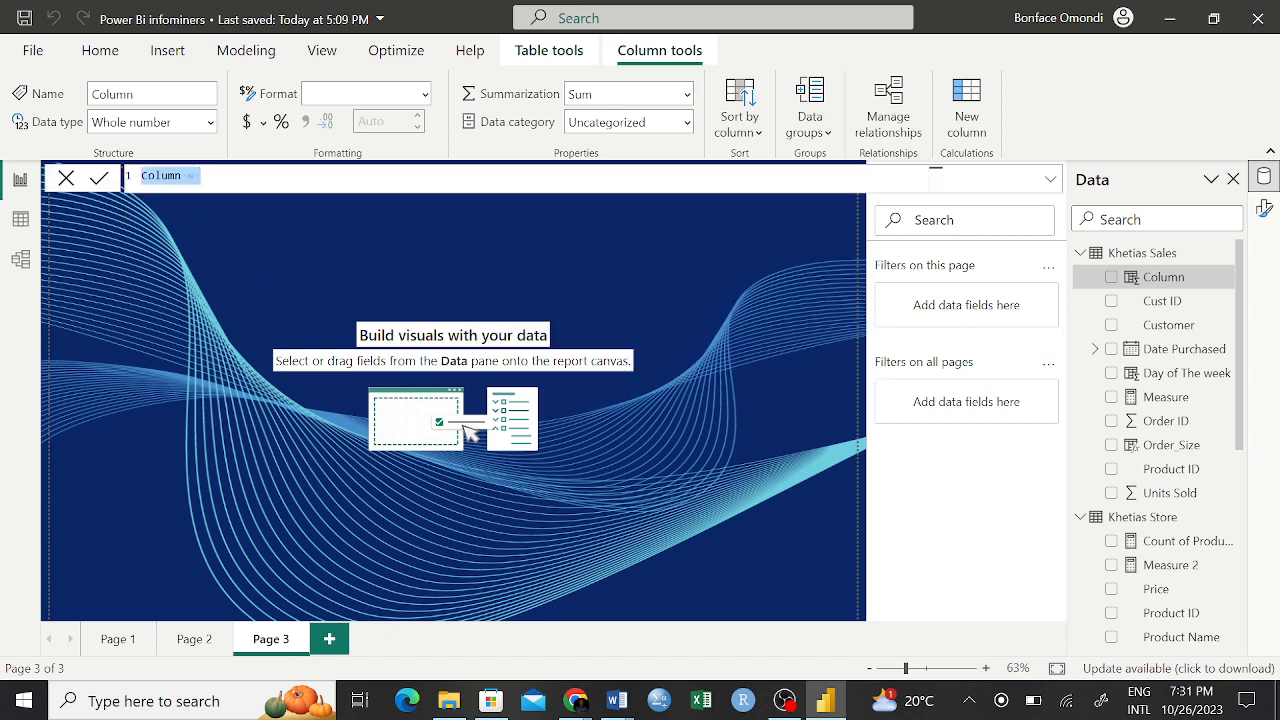
click(182, 176)
key(BackSpace)
key(BackSpace)
key(BackSpace)
key(BackSpace)
key(BackSpace)
key(BackSpace)
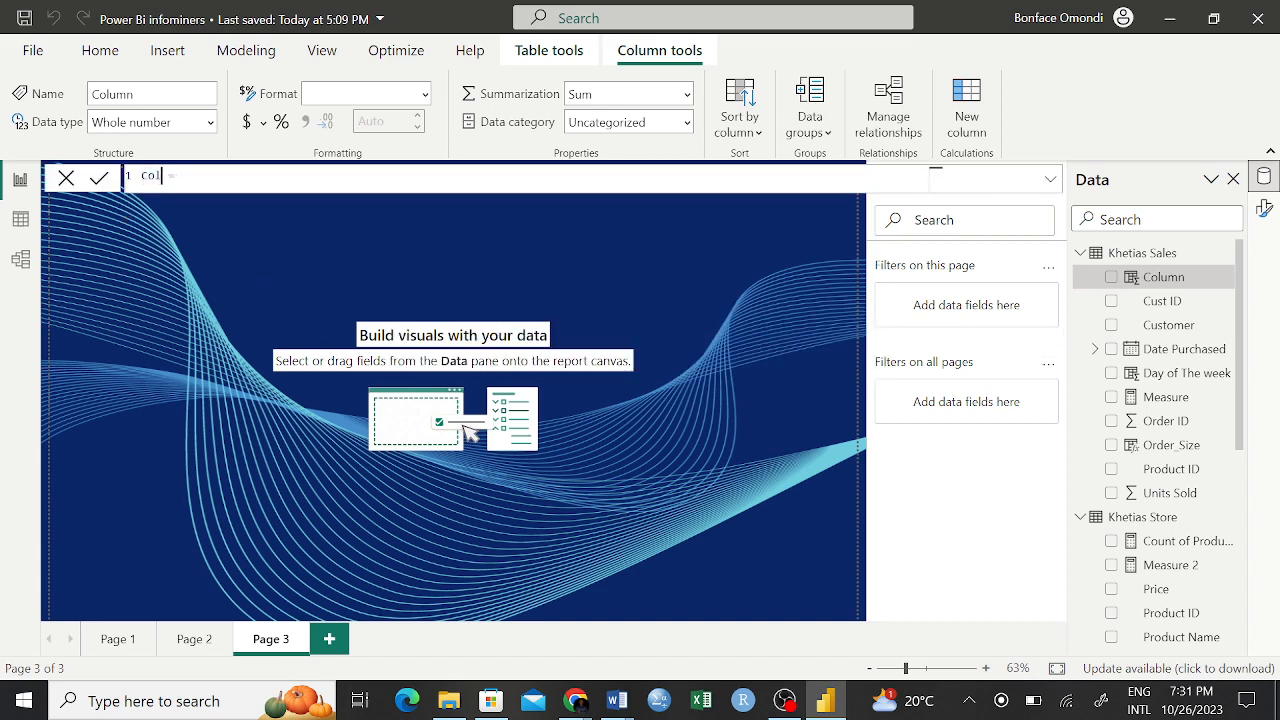
text(Day of teh week 2)
Step: Begin the new column's formula with the WEEKDAY function and correct the column name to "Day of the week 2"
click(274, 176)
text(da)
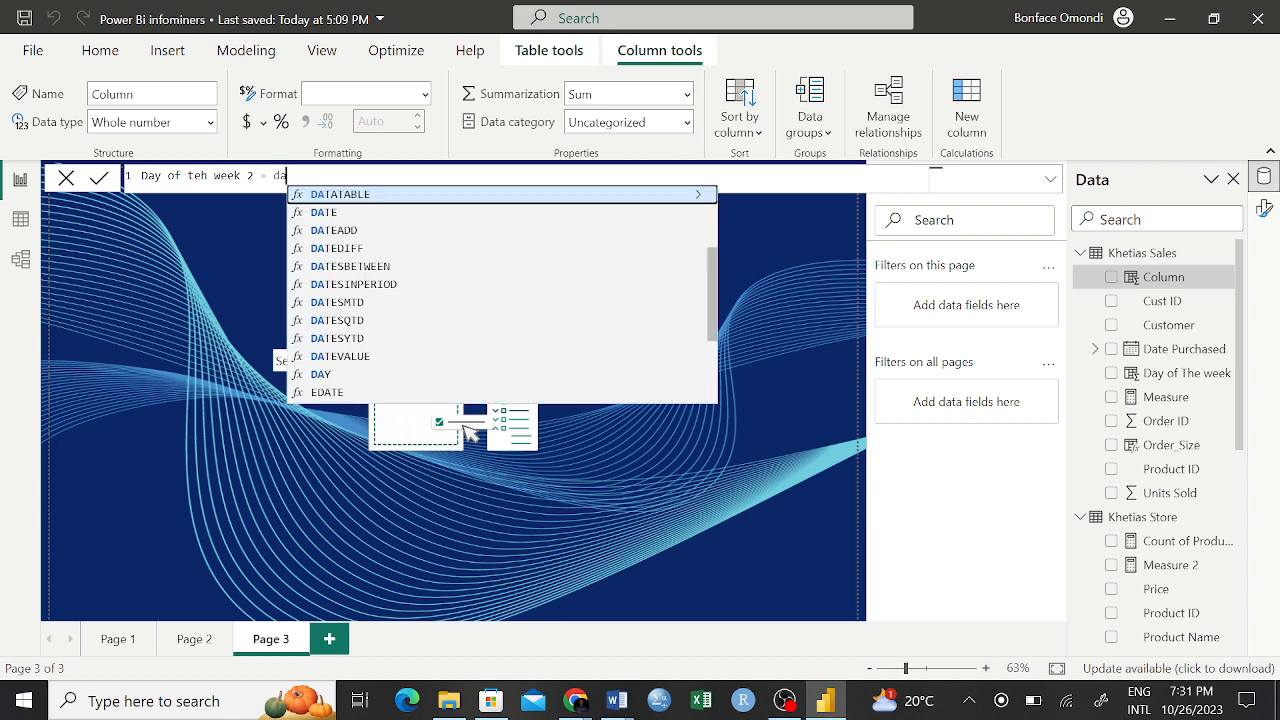
text(y)
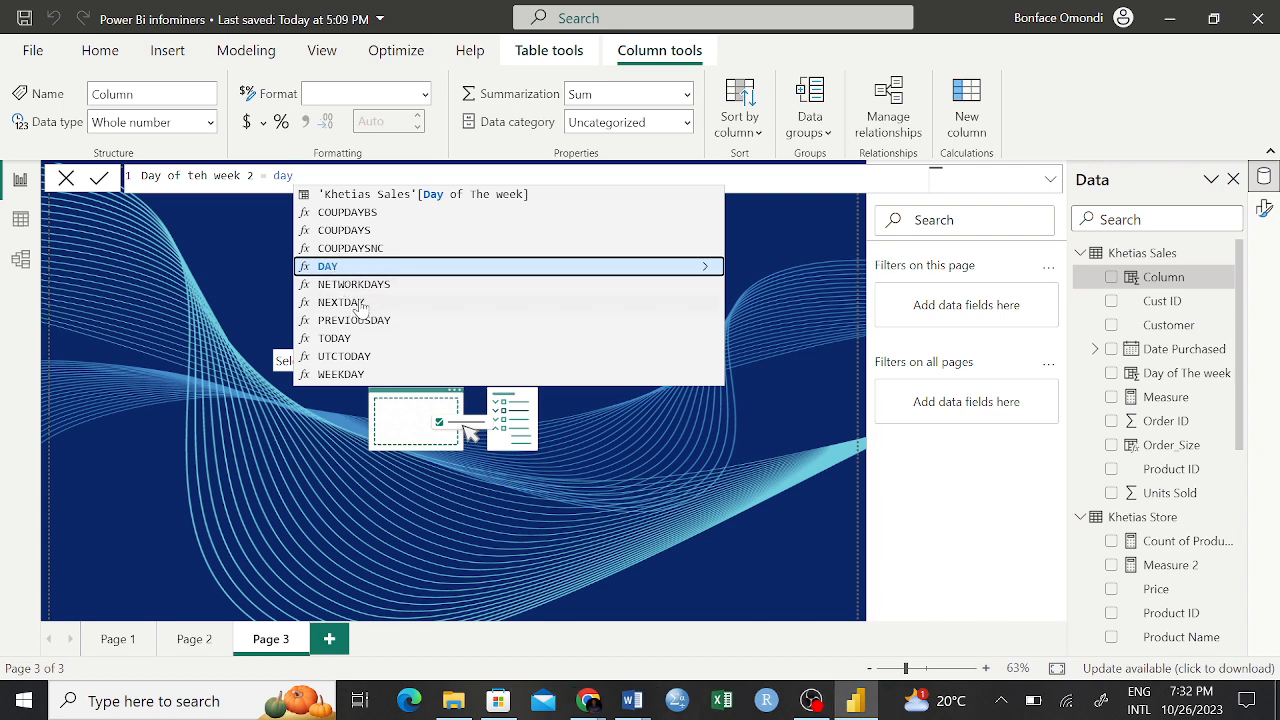
click(348, 375)
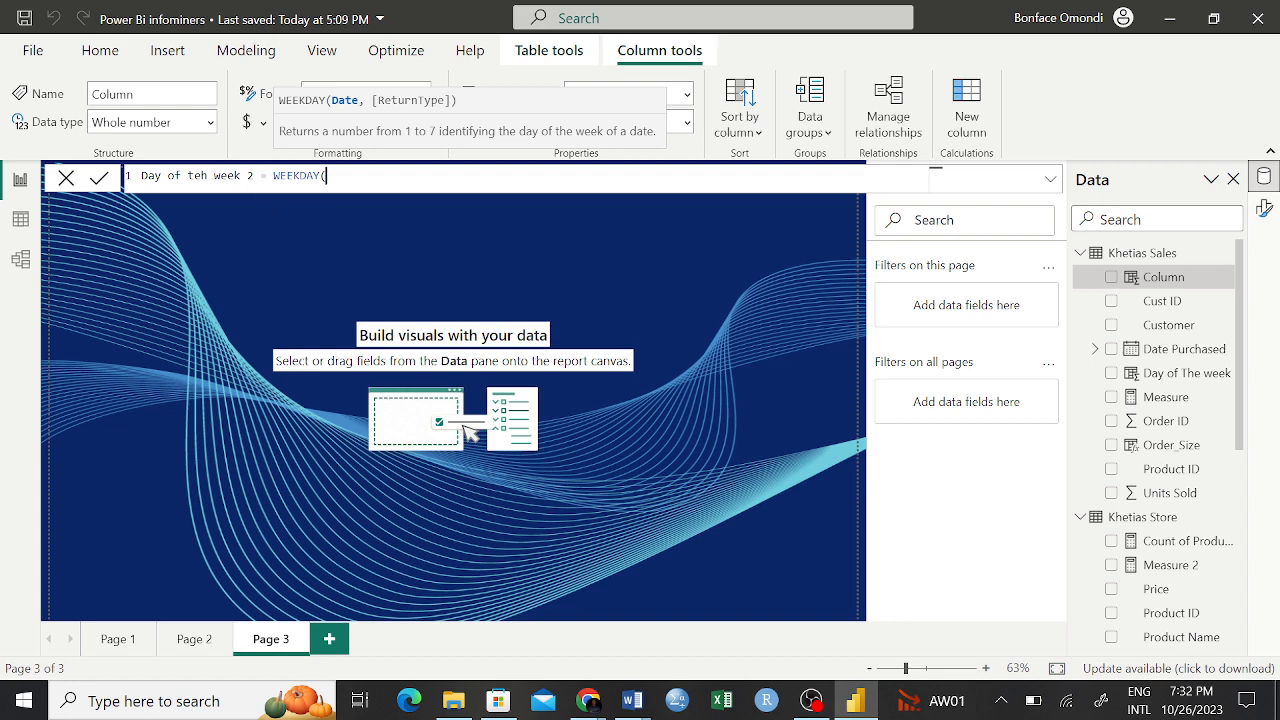
click(200, 176)
key(BackSpace)
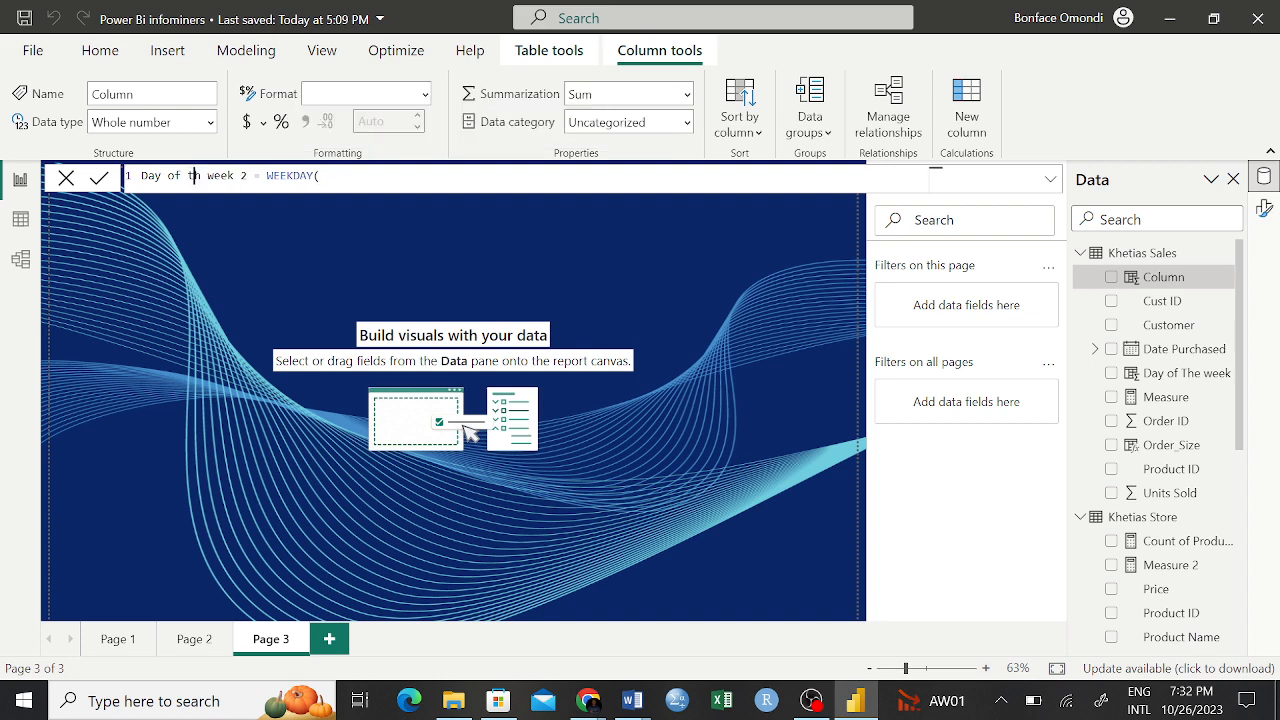
text(e)
key(BackSpace)
key(BackSpace)
key(BackSpace)
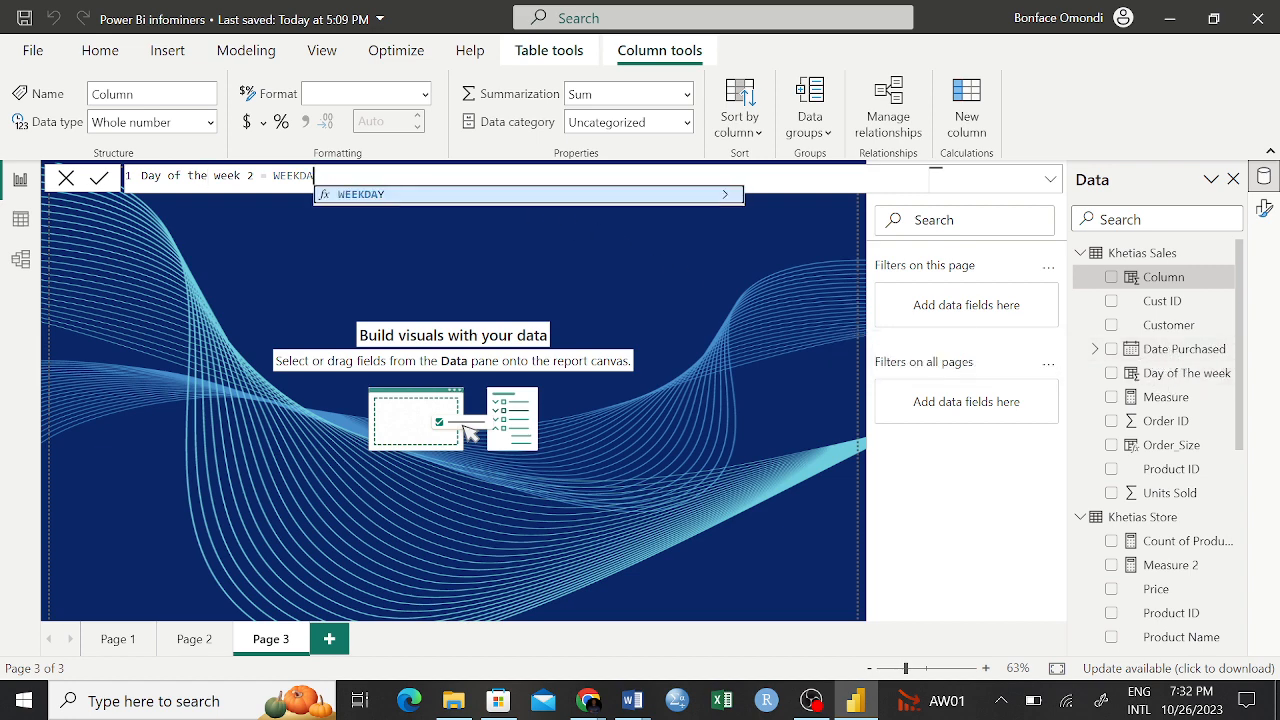
text(ay)
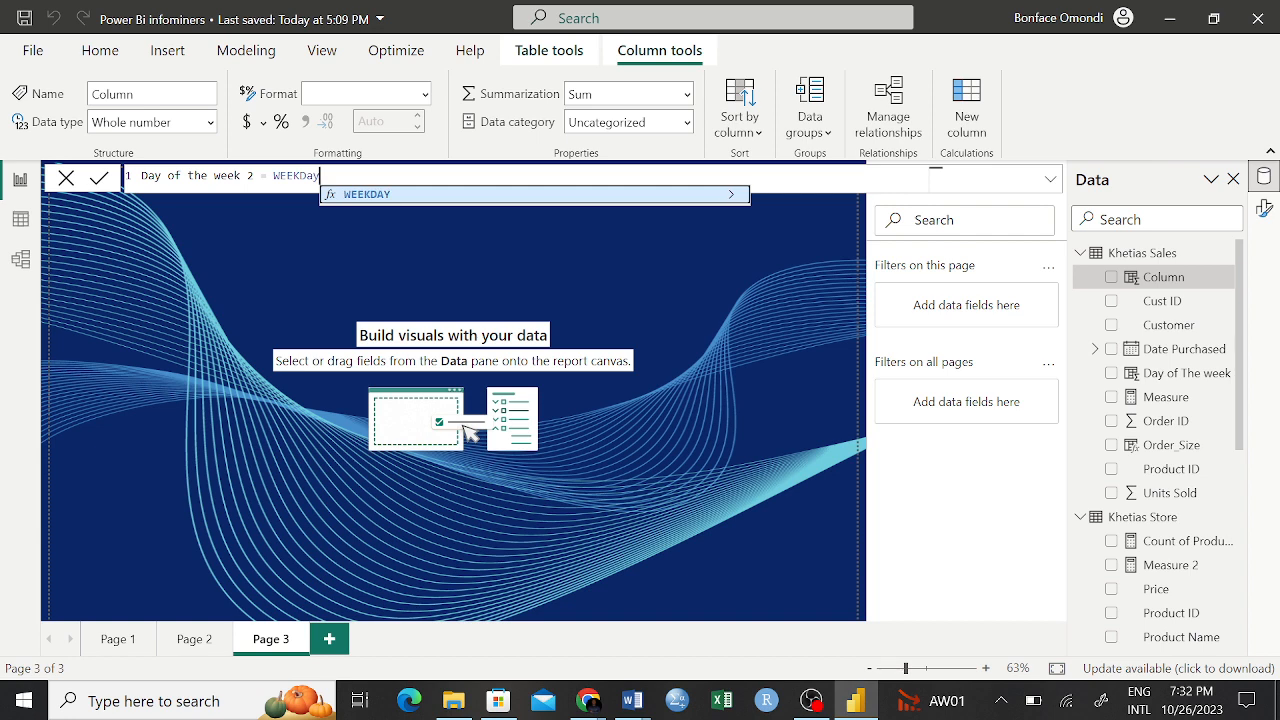
key(Tab)
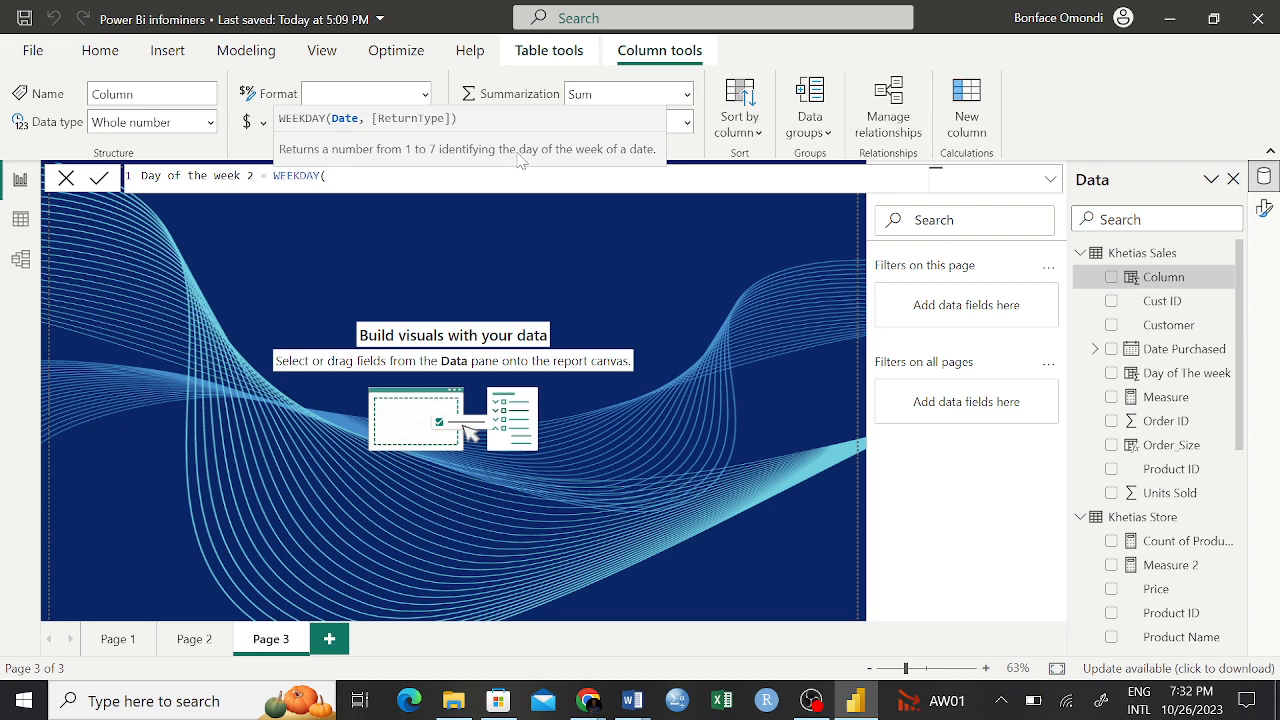
Step: Switch to the data view and reopen the empty WEEKDAY function's parenthesis for entering its arguments
click(20, 221)
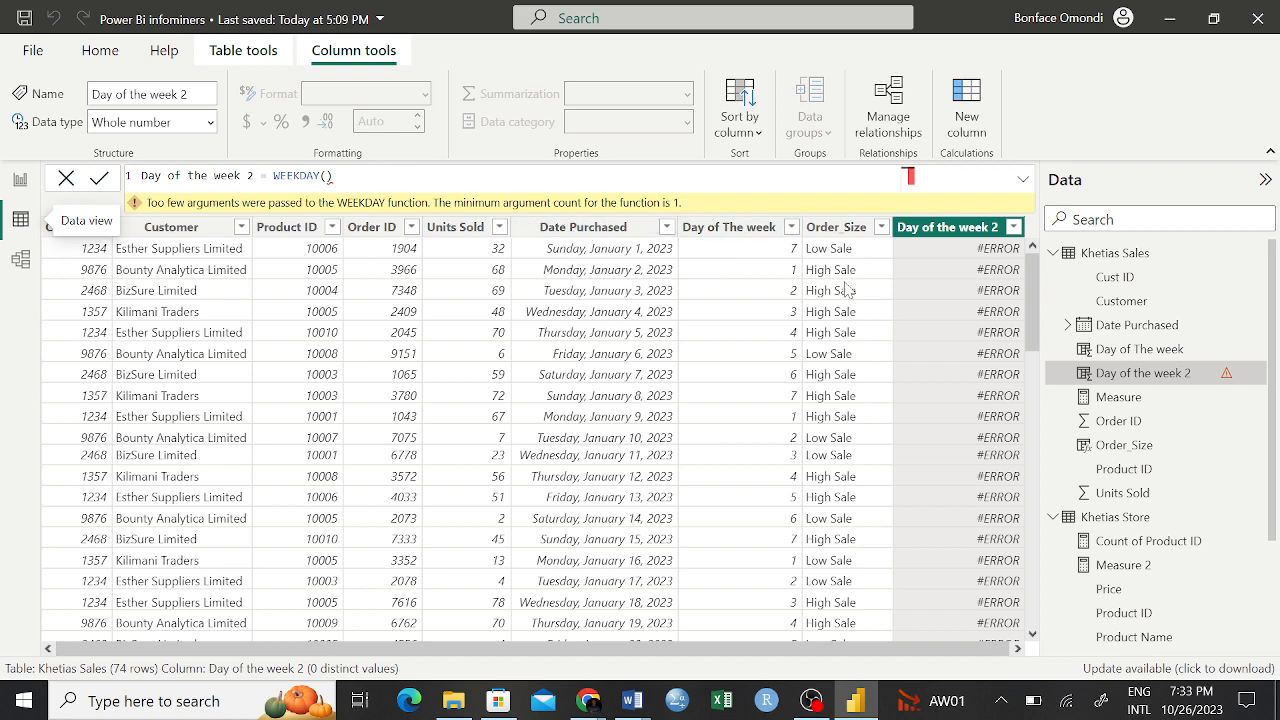
click(320, 176)
click(333, 176)
key(BackSpace)
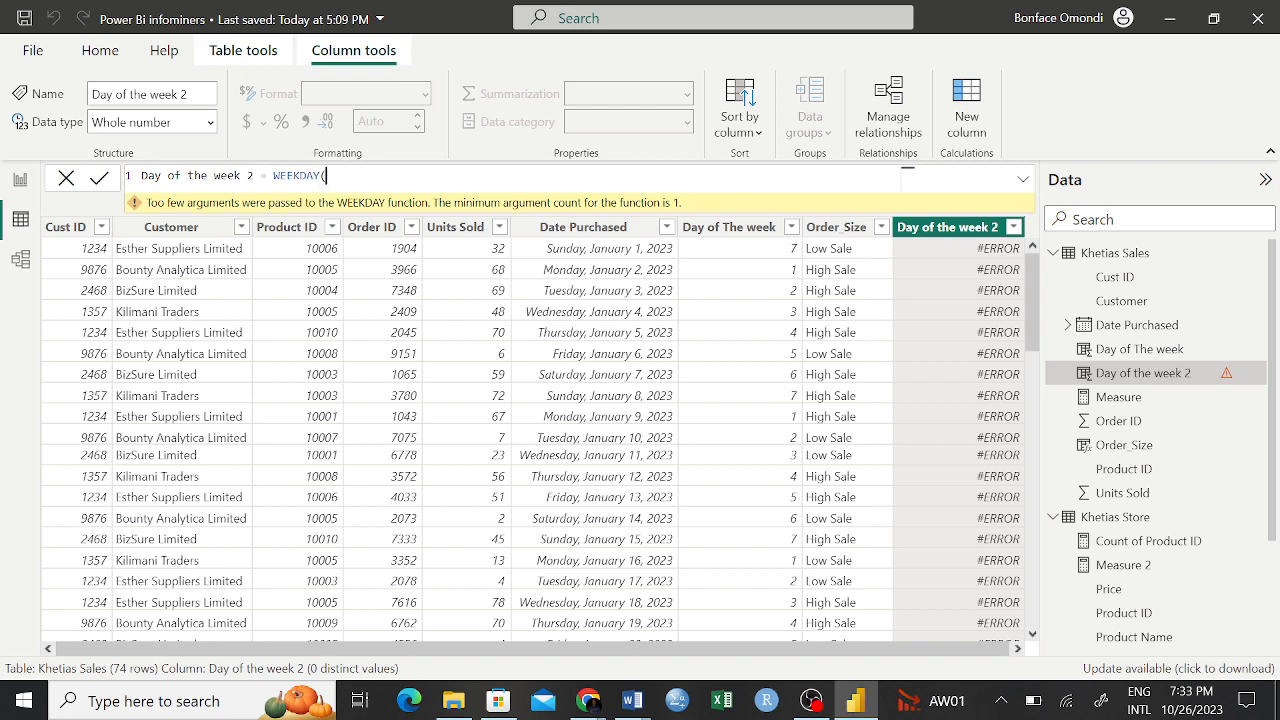
text(d)
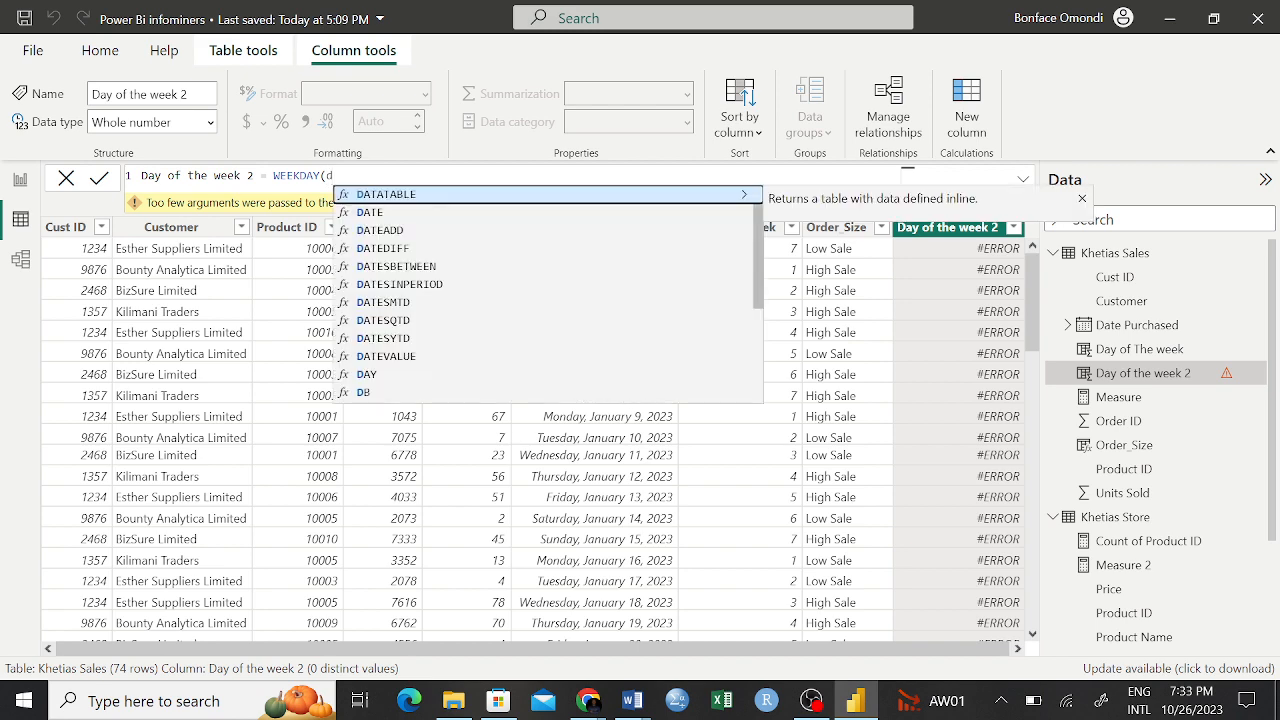
text(ate)
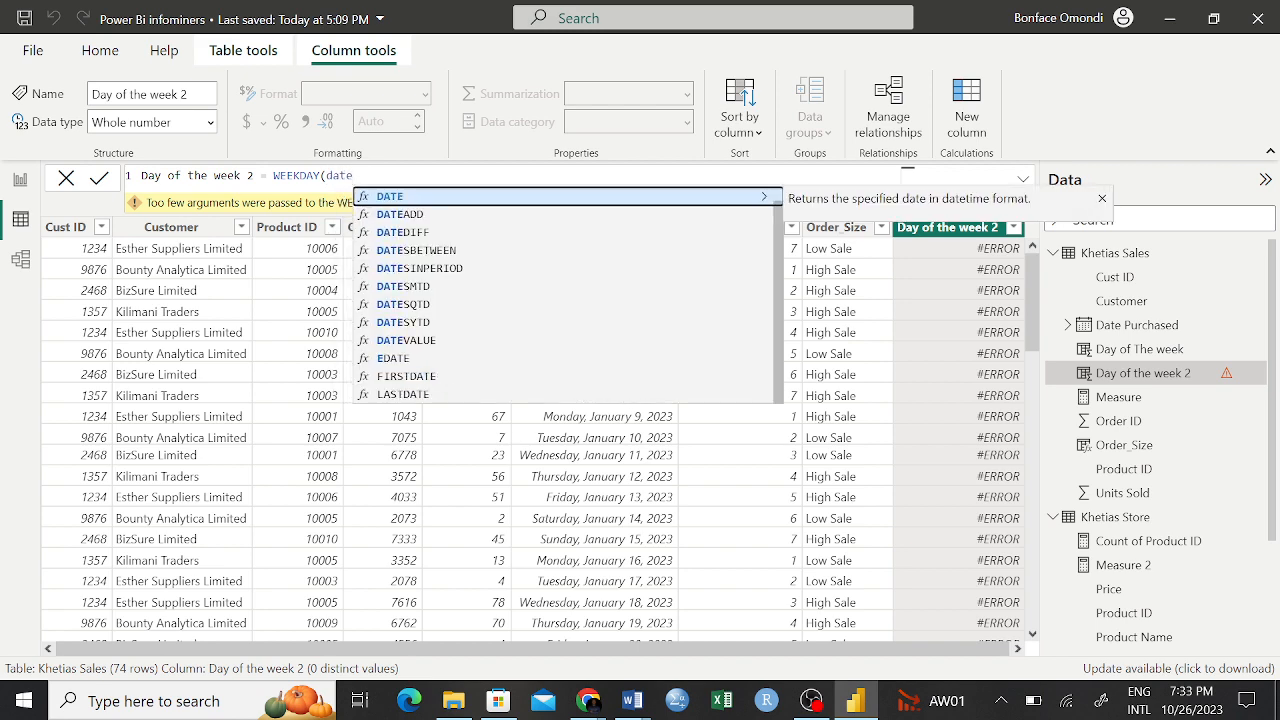
key(BackSpace)
key(BackSpace)
key(BackSpace)
key(BackSpace)
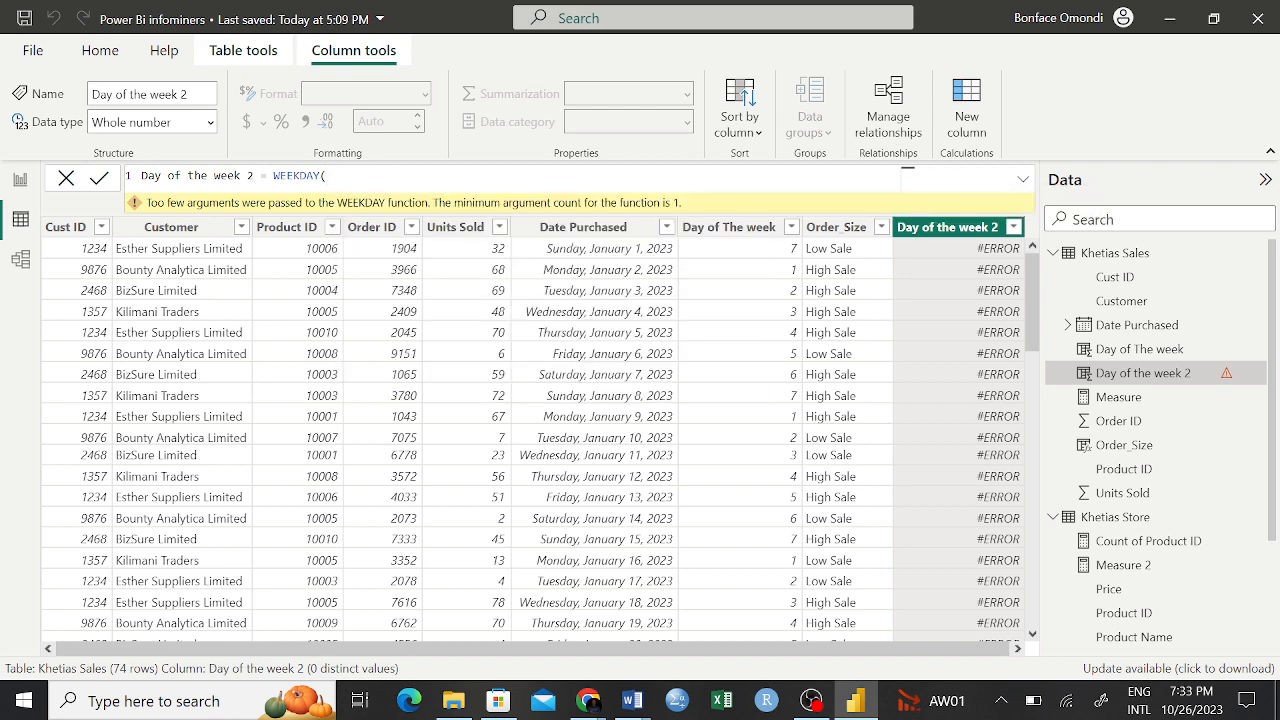
Step: Set the date argument of the WEEKDAY function to 'Khetias Sales'[Date Purchased]
text(khet)
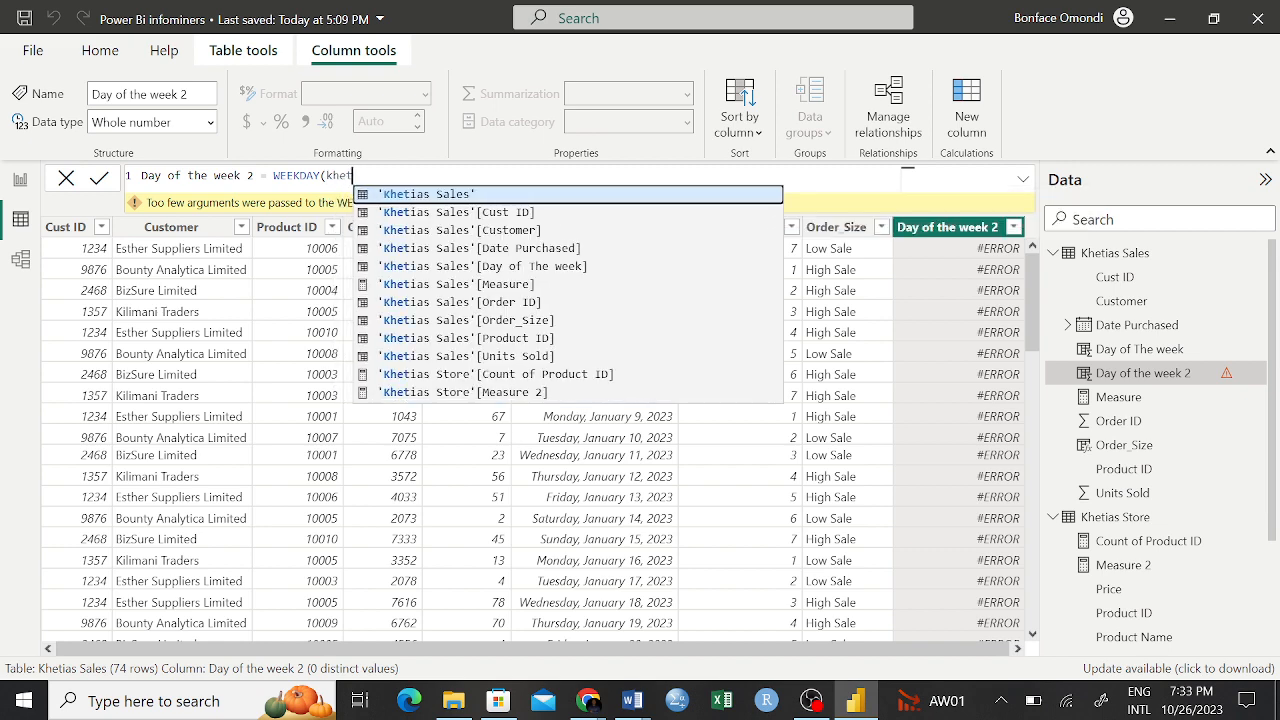
text(ia)
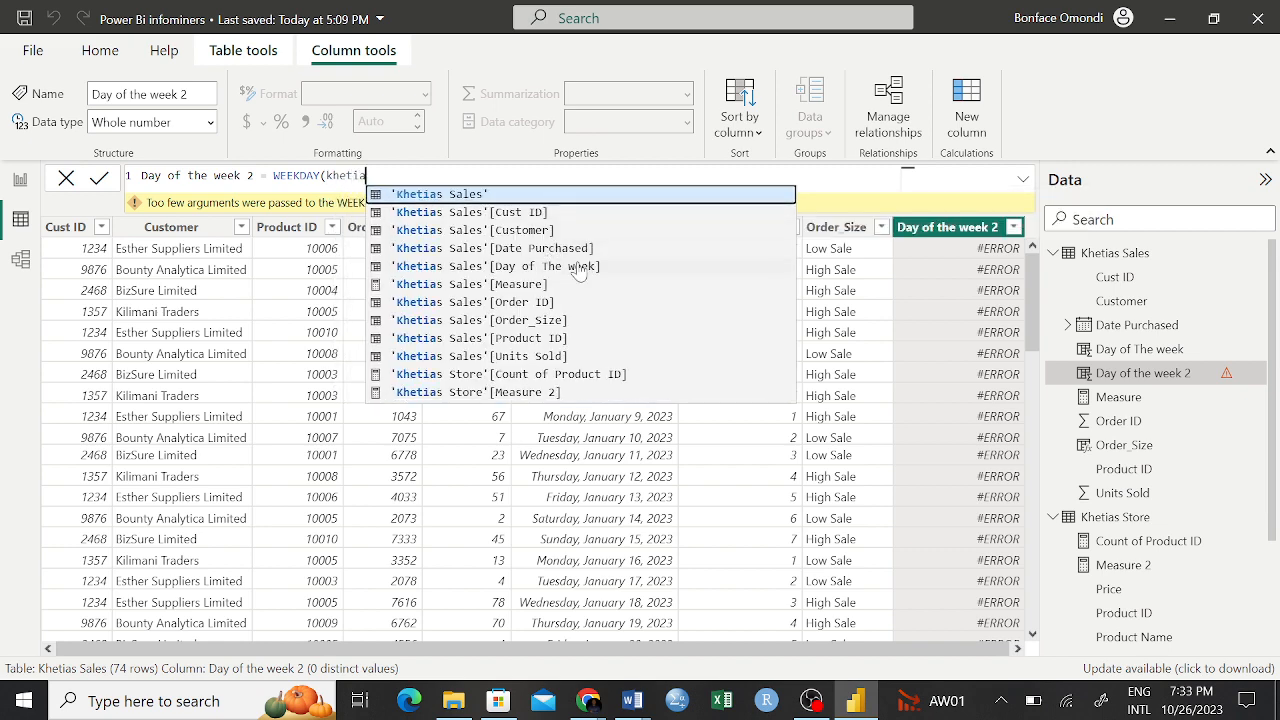
double_click(467, 255)
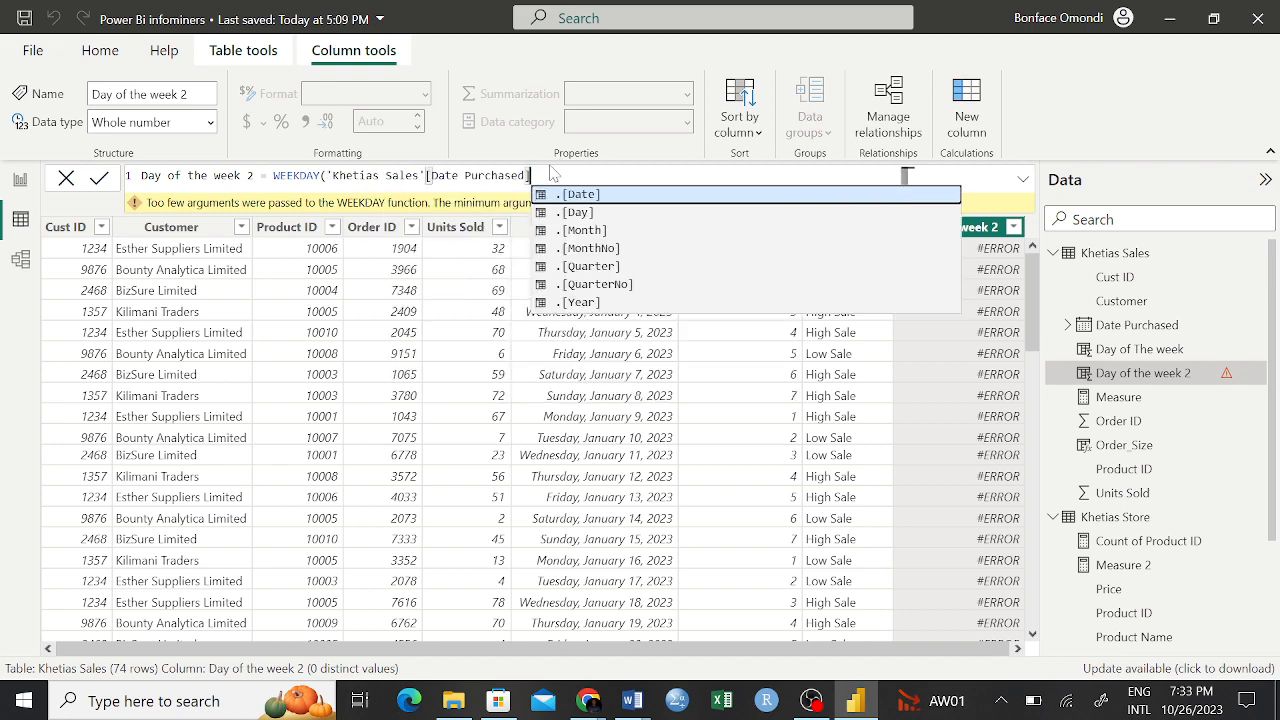
Step: Compare the WEEKDAY return types, complete the formula with return type 1, commit it and review the column's values
text(,)
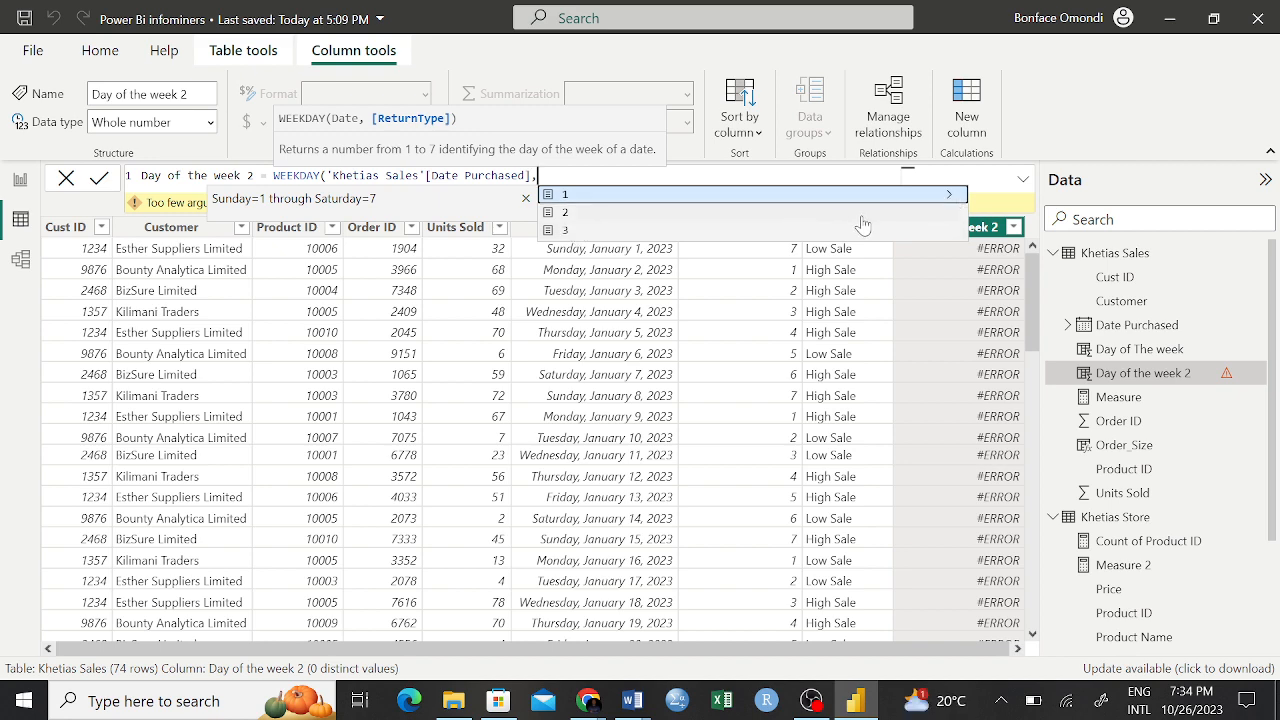
key(Down)
key(Down)
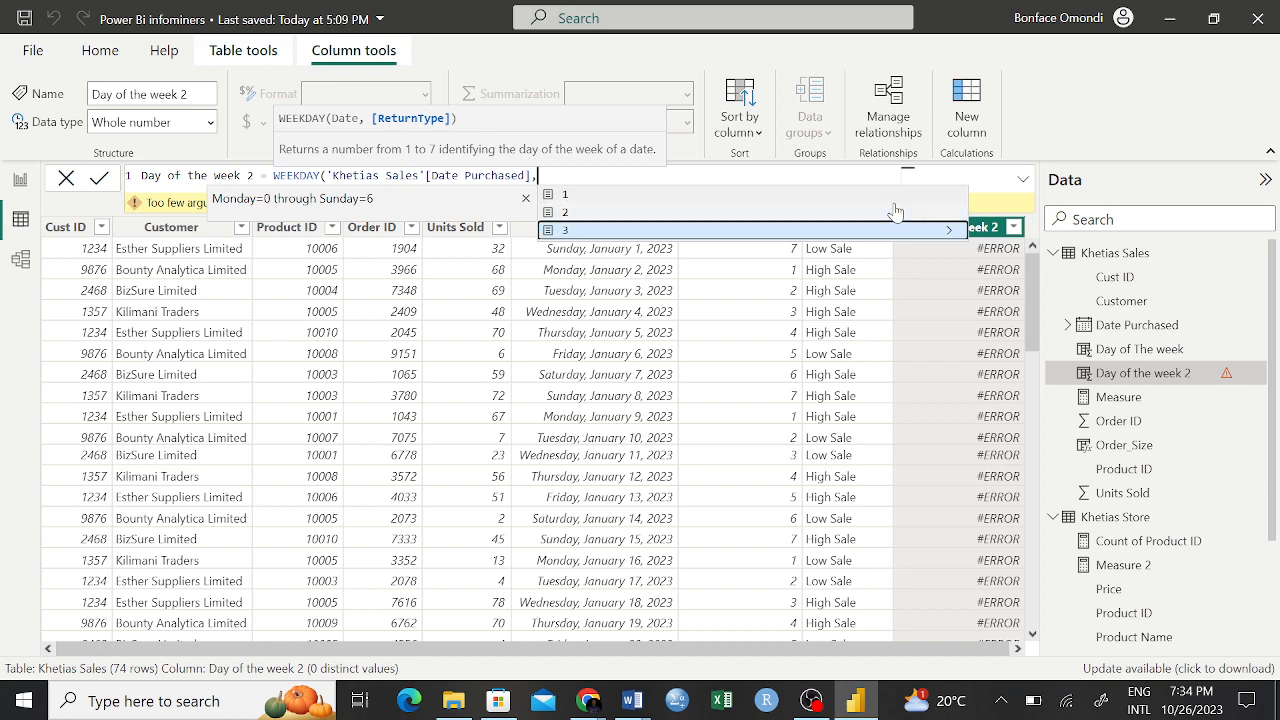
click(952, 232)
key(Up)
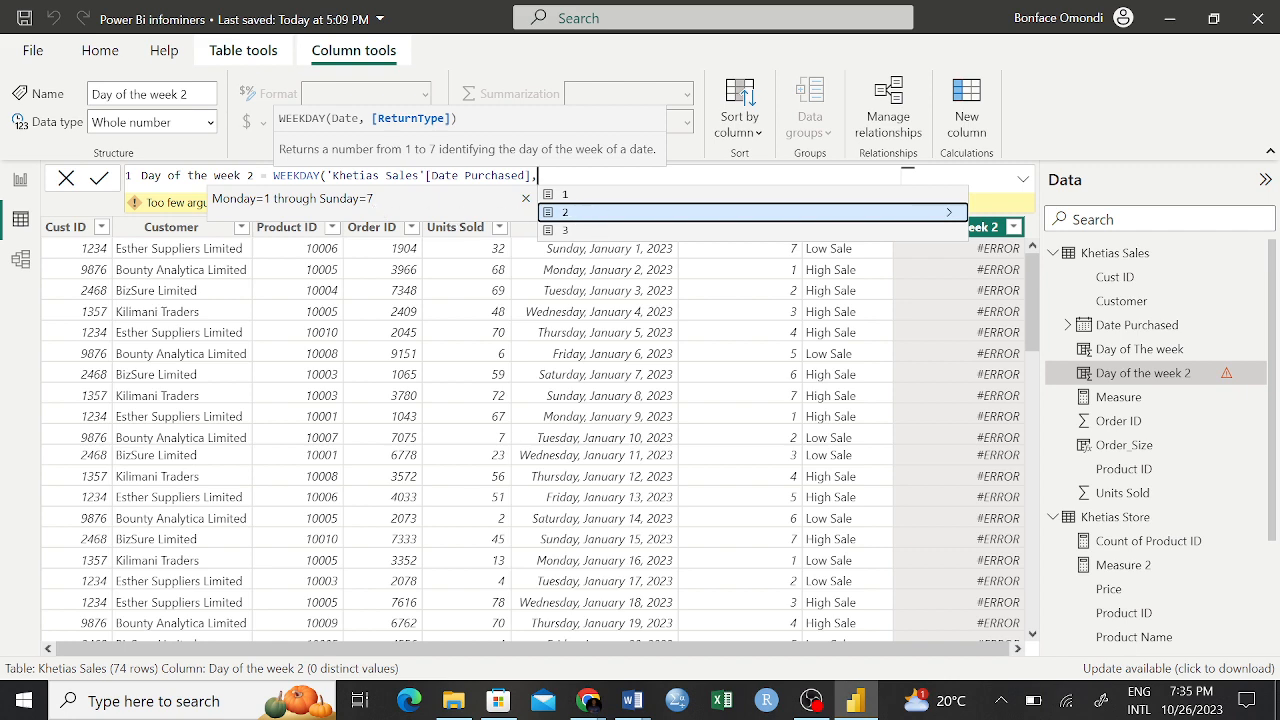
key(Up)
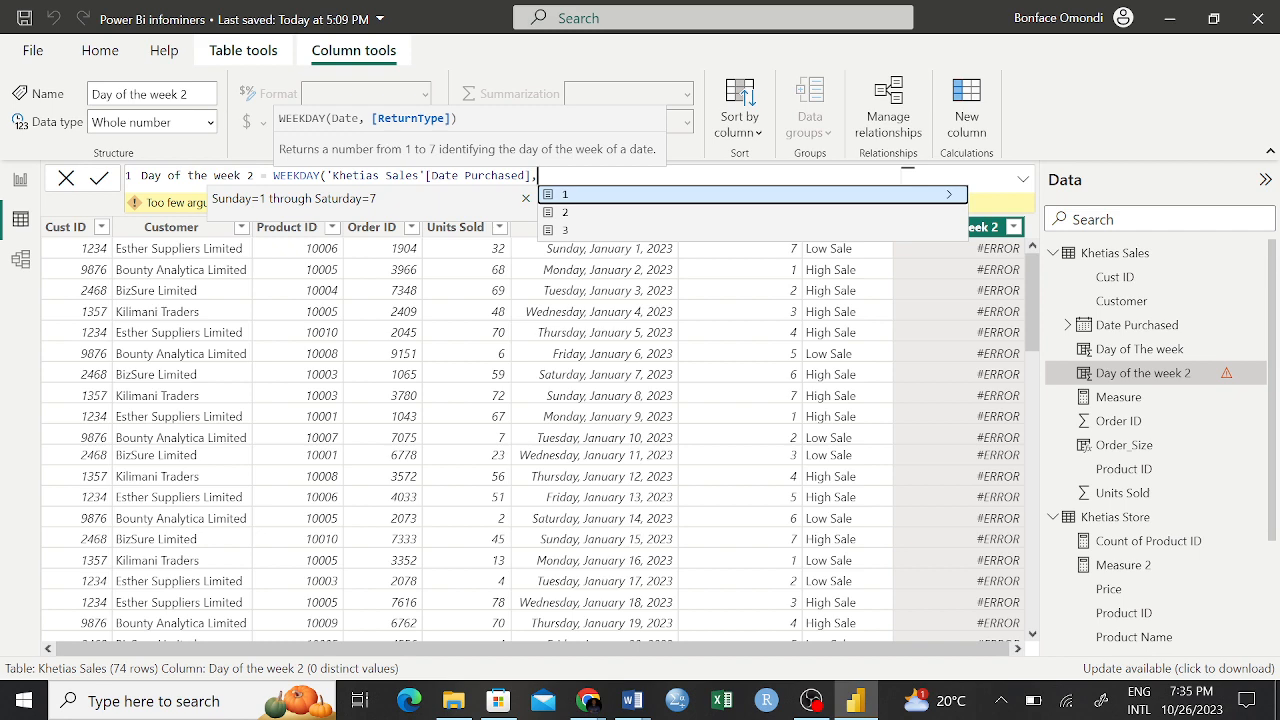
text(1)
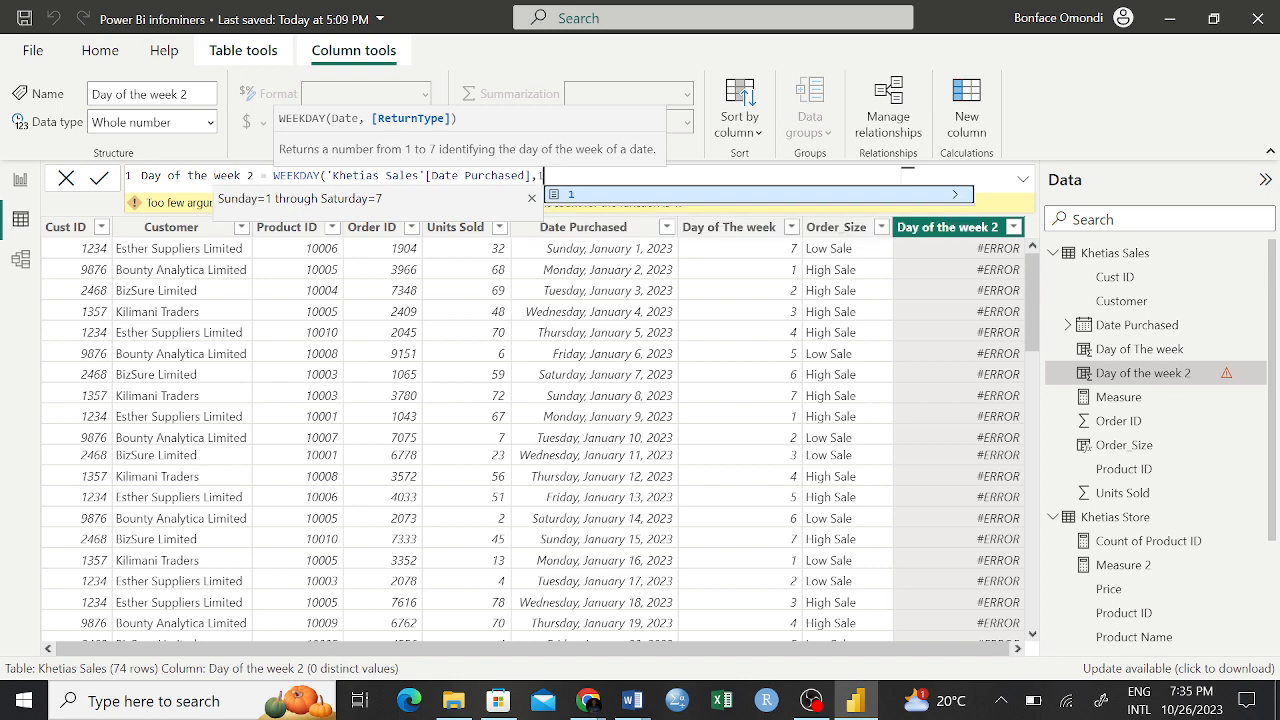
text())
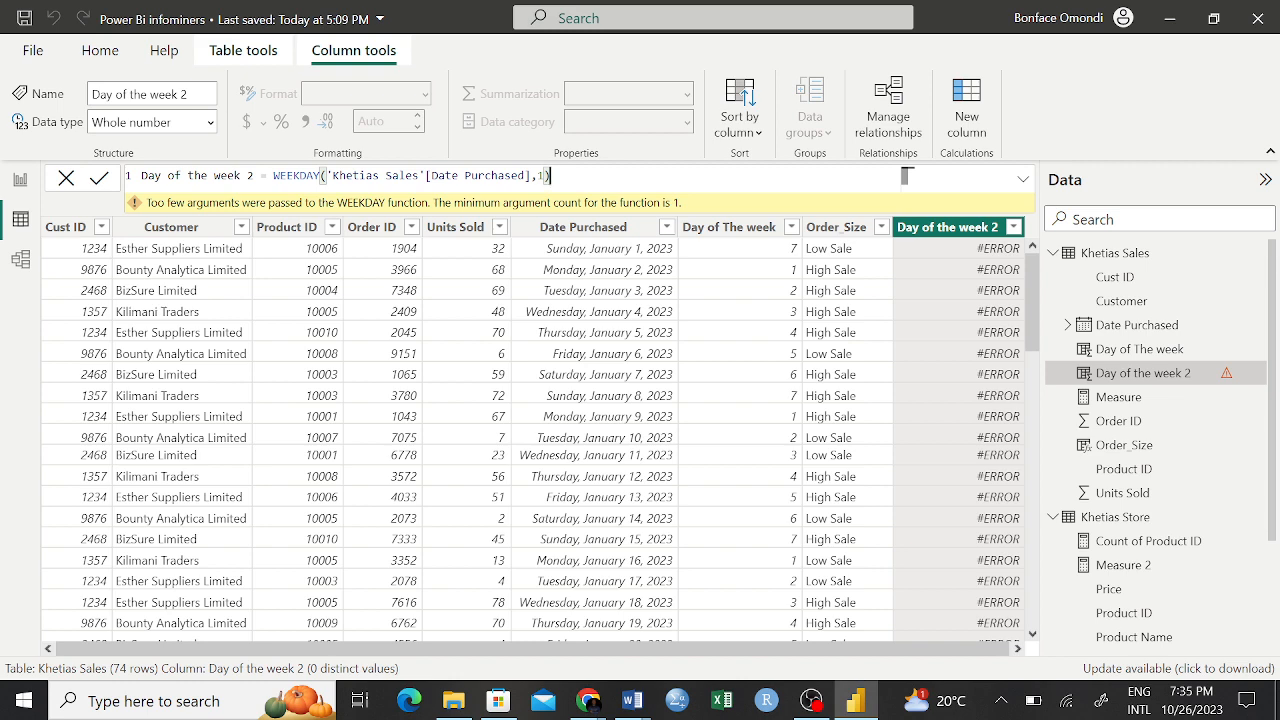
key(Return)
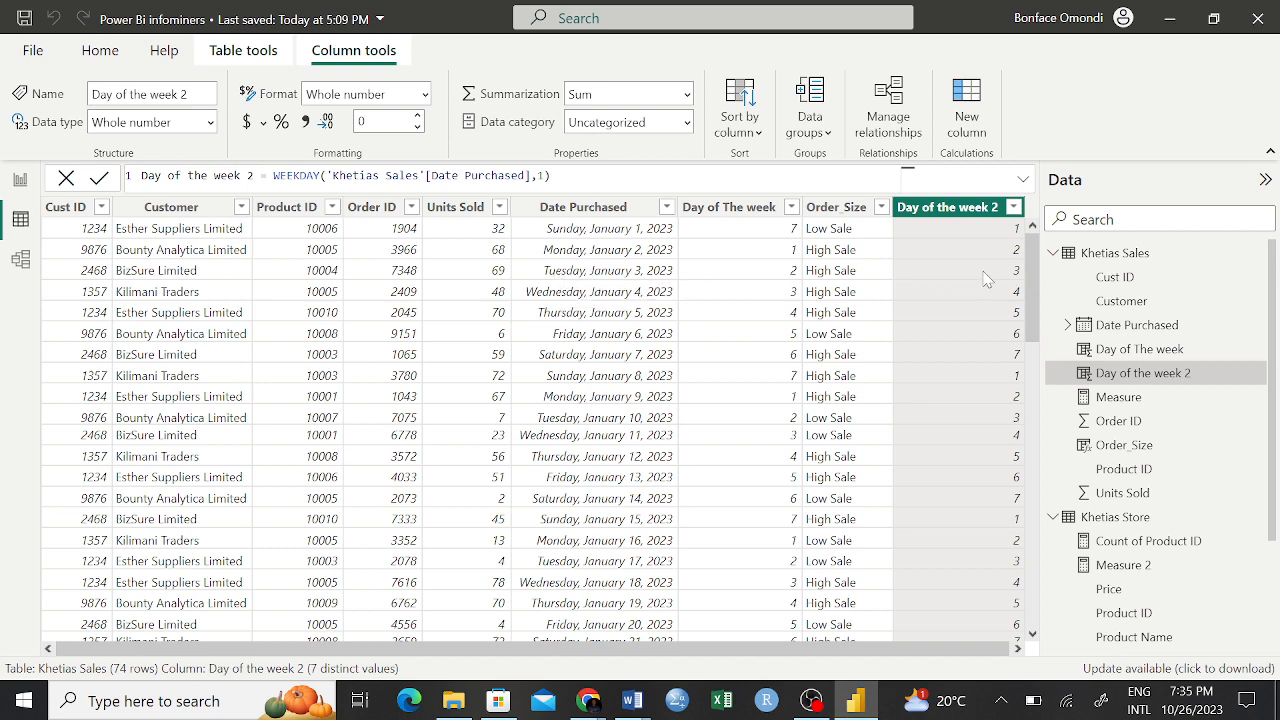
scroll(604, 541, down, 10)
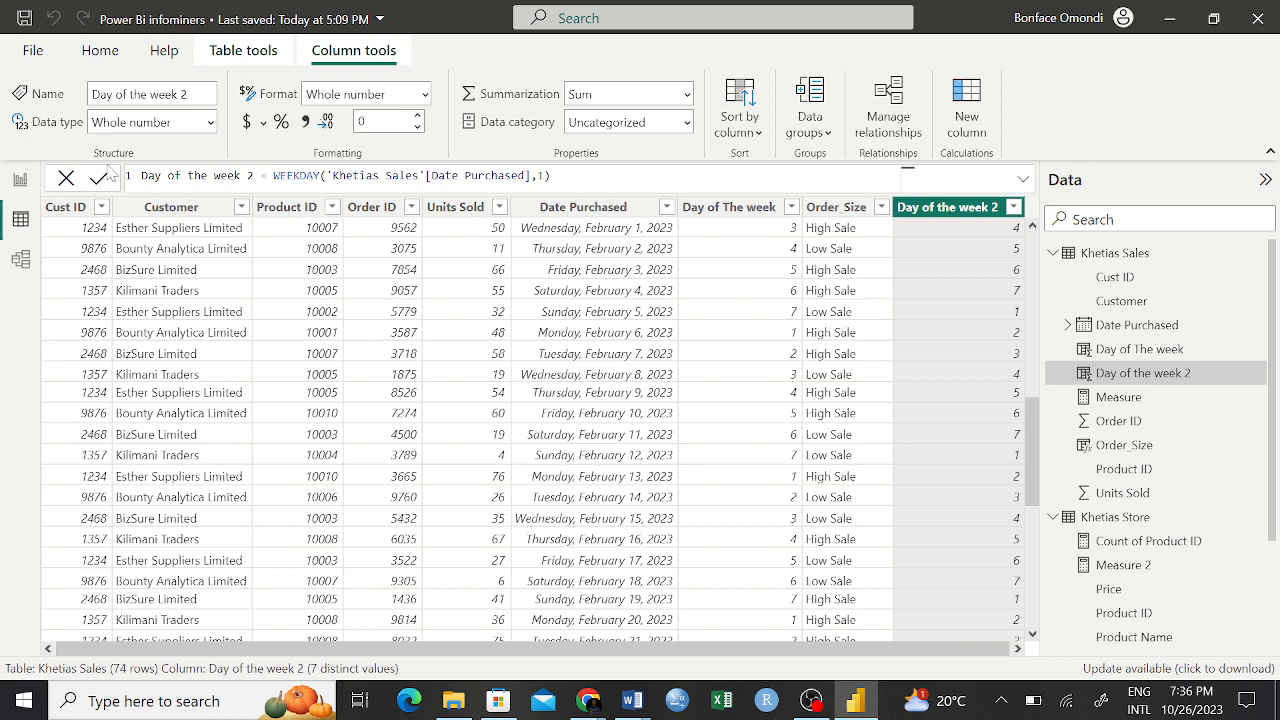
Step: Add Day of the week 2 to report Page 3 as a visual and move it slightly inward from the page corner
click(22, 184)
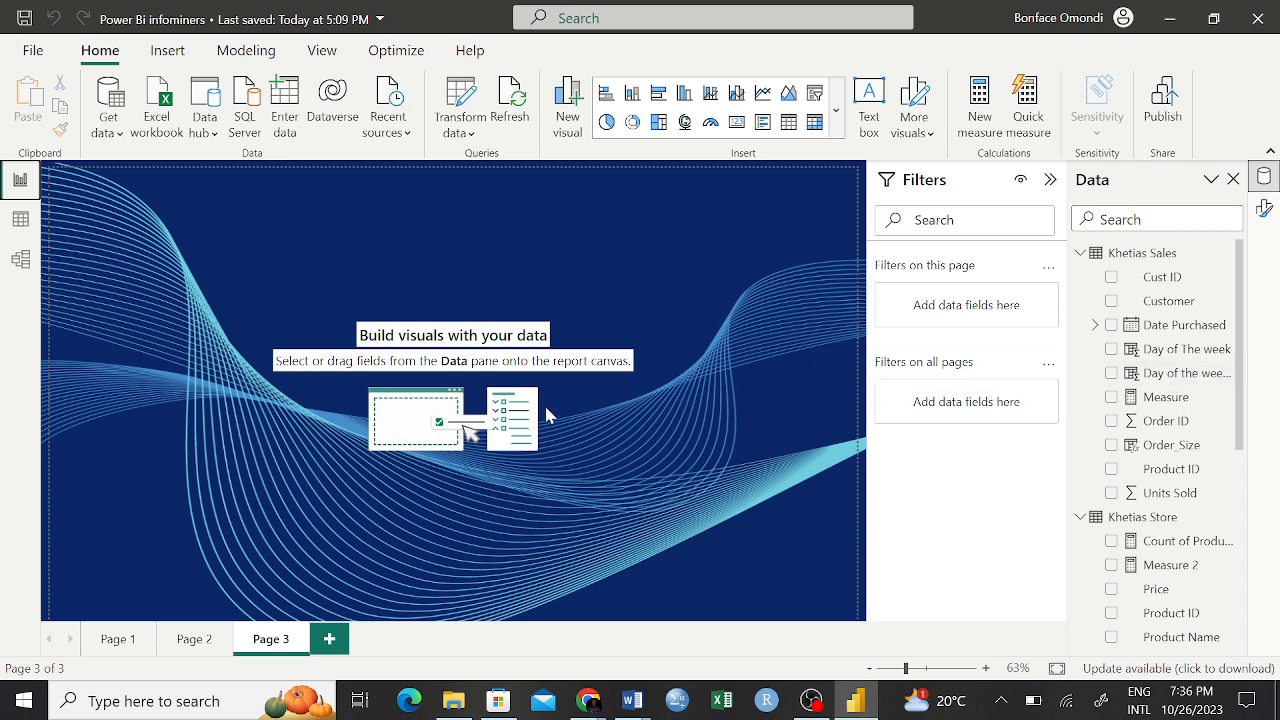
click(1146, 378)
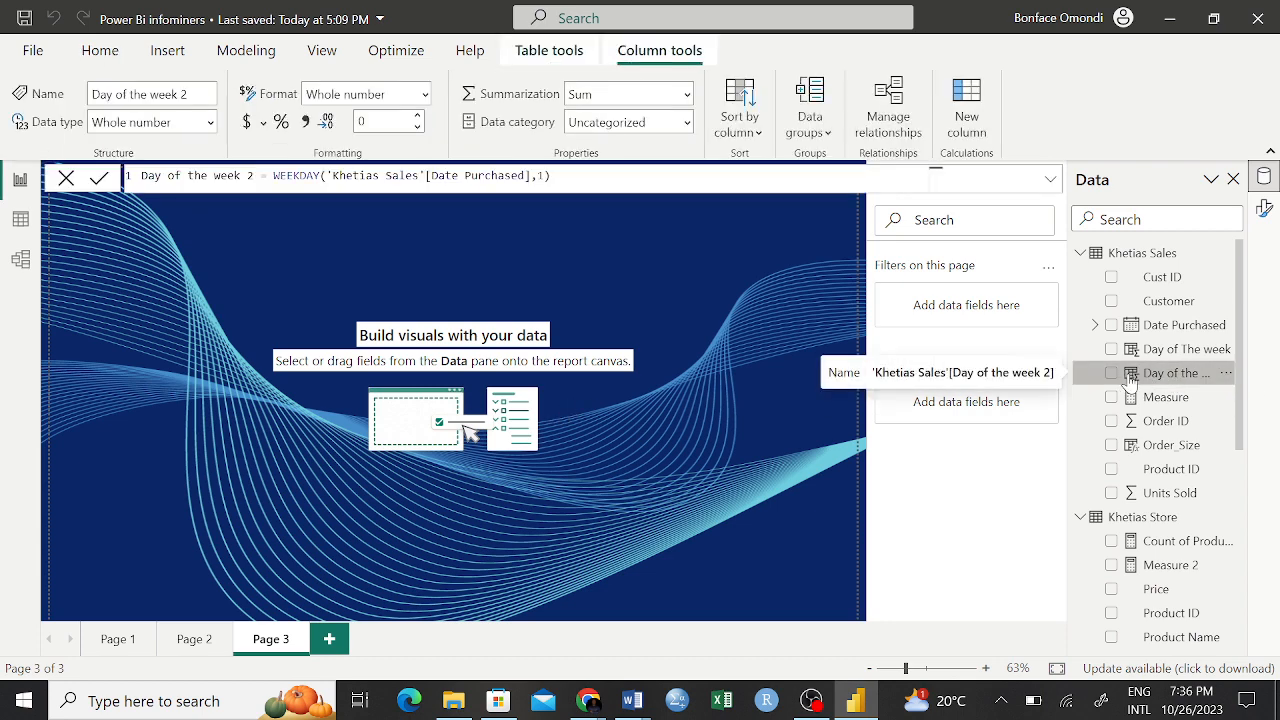
click(1111, 373)
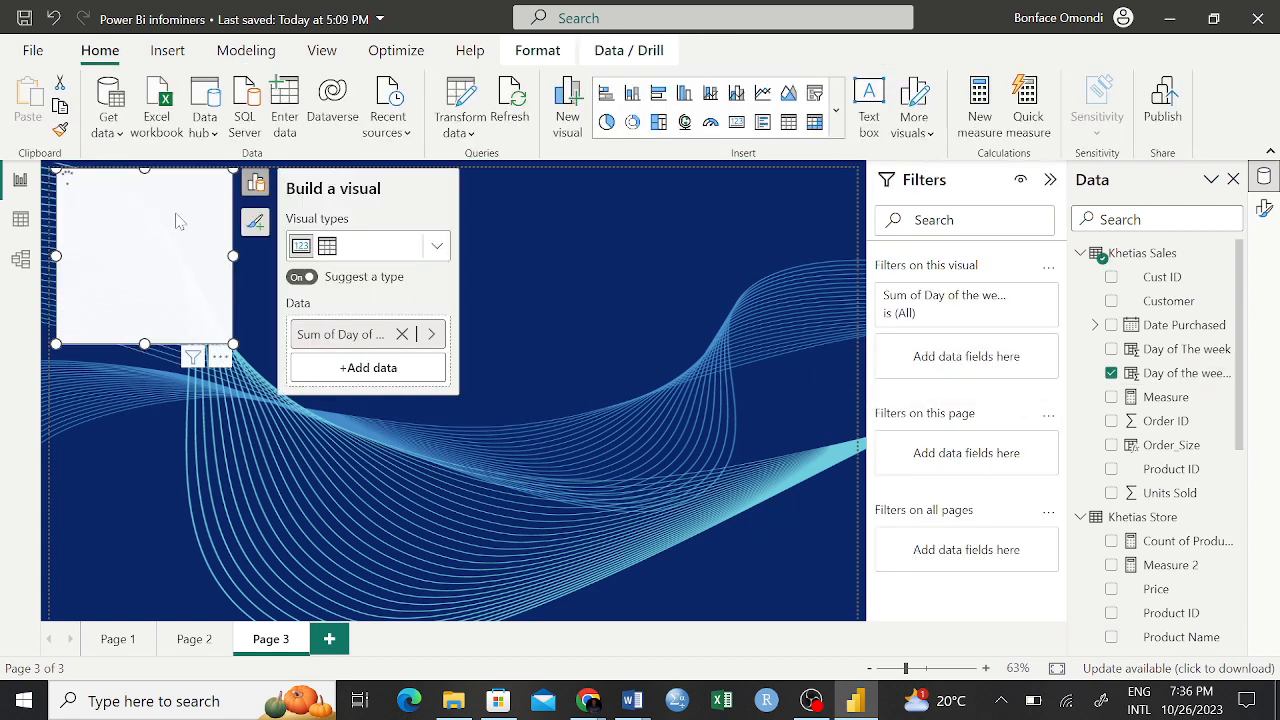
drag(186, 197, 253, 242)
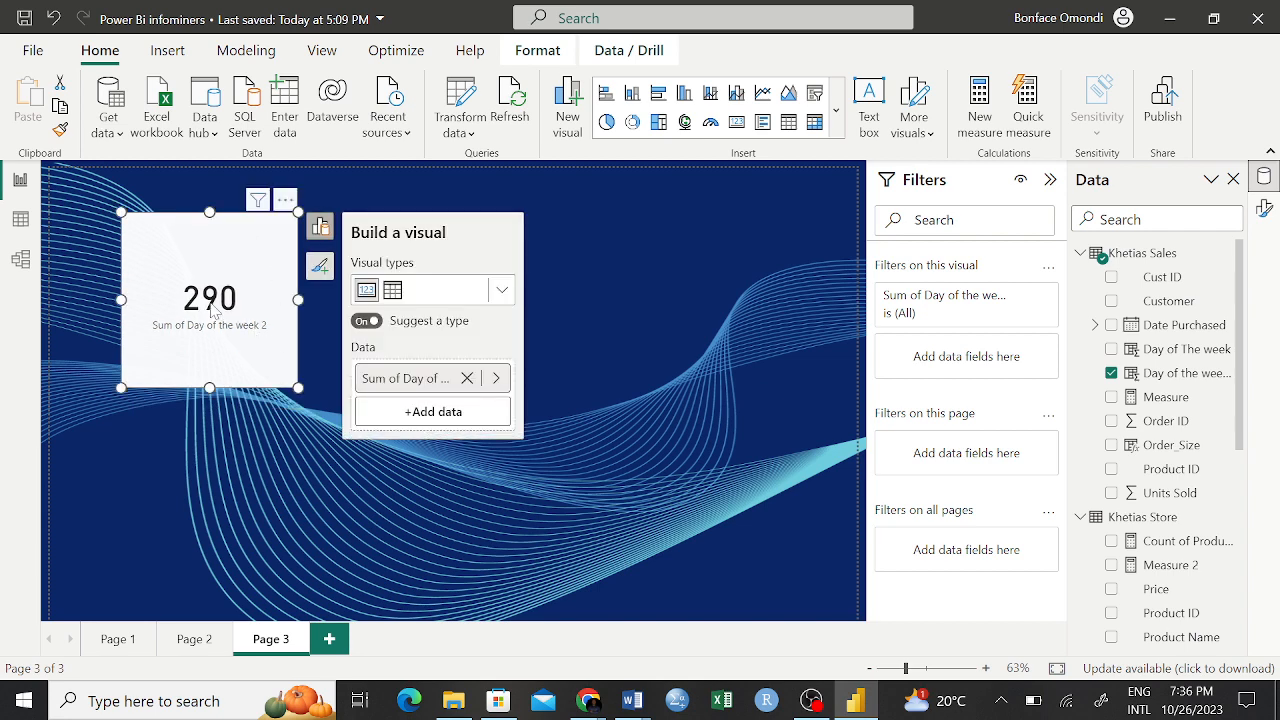
Step: Change the visual to a stacked column chart and move Day of the week 2 from the Y-axis to the X-axis
click(501, 290)
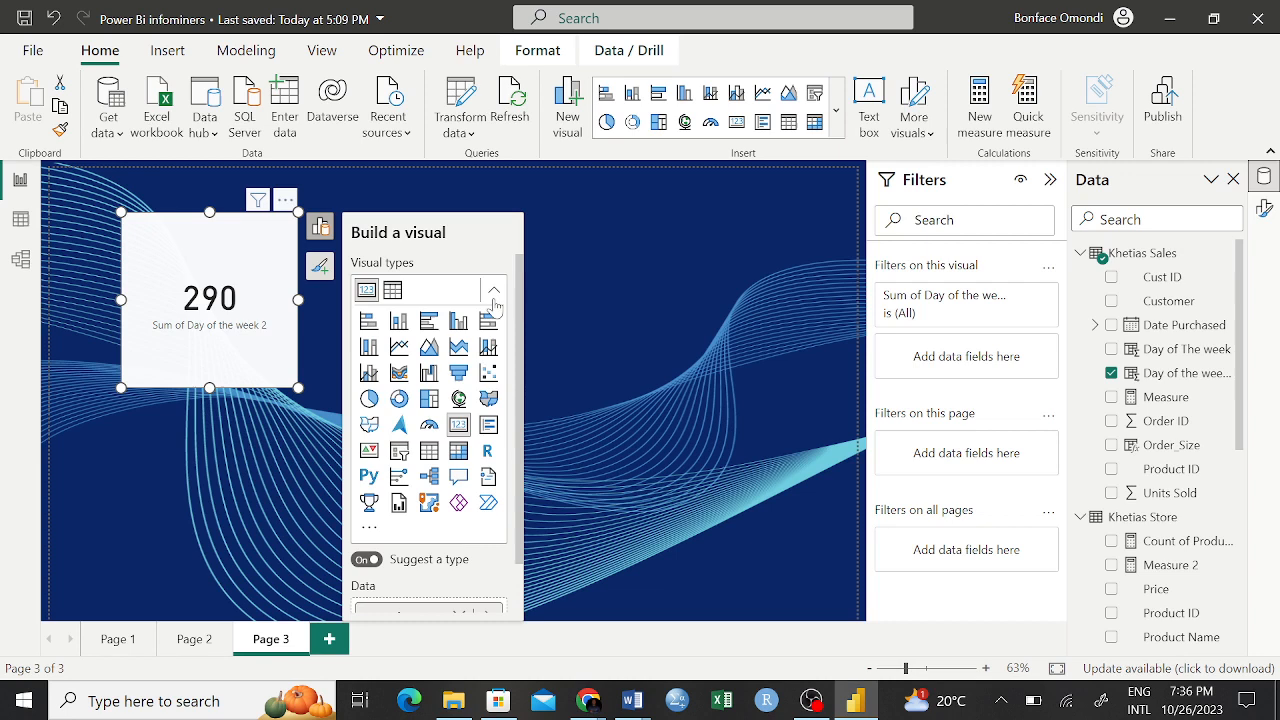
click(400, 325)
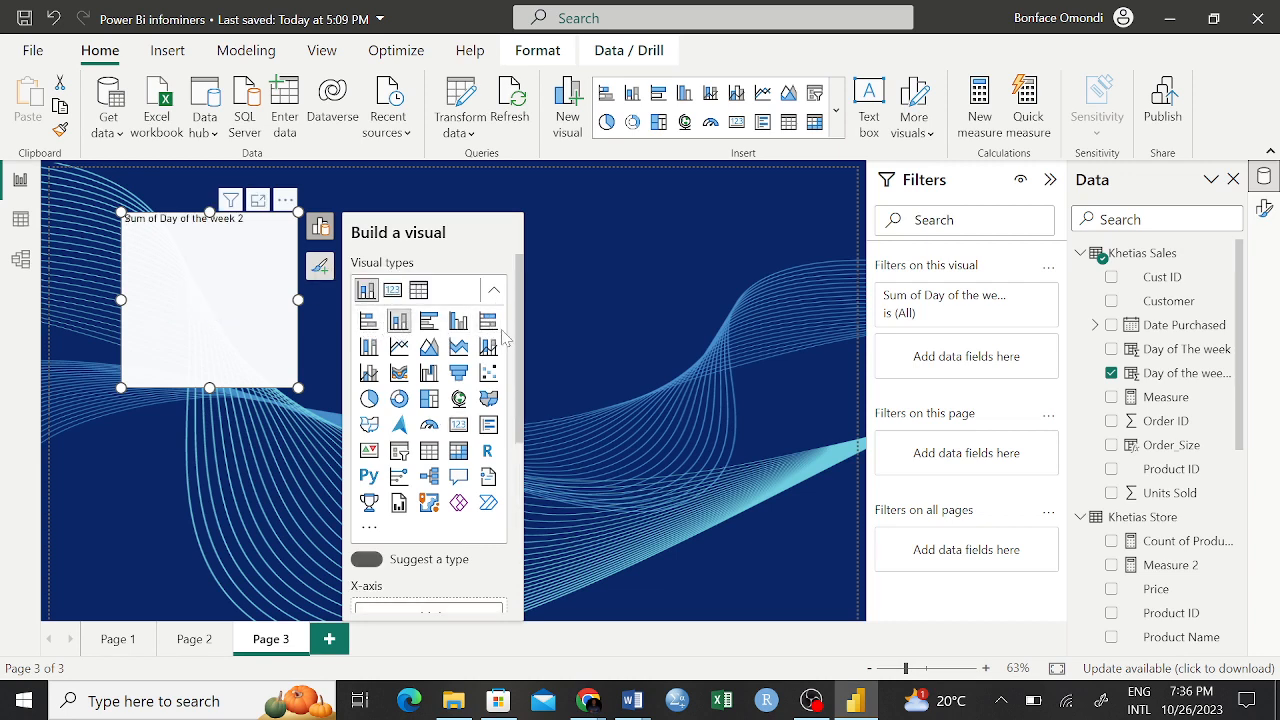
scroll(468, 450, down, 3)
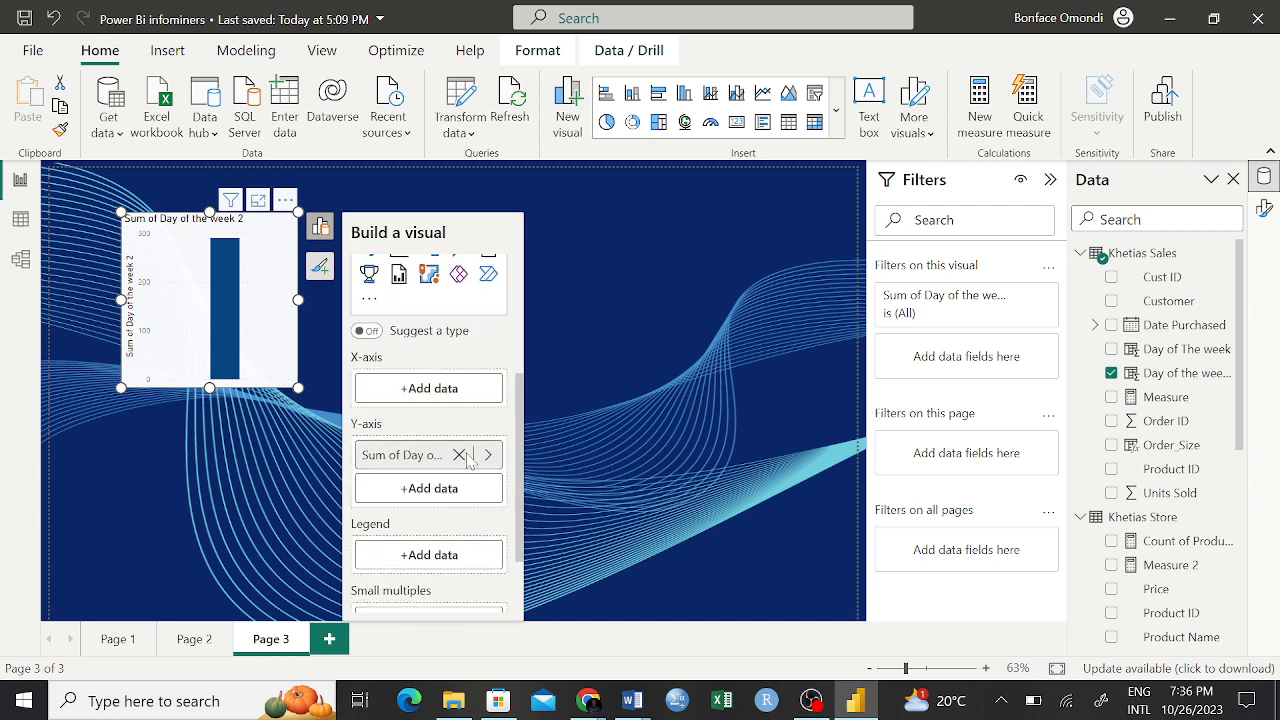
drag(390, 445, 403, 393)
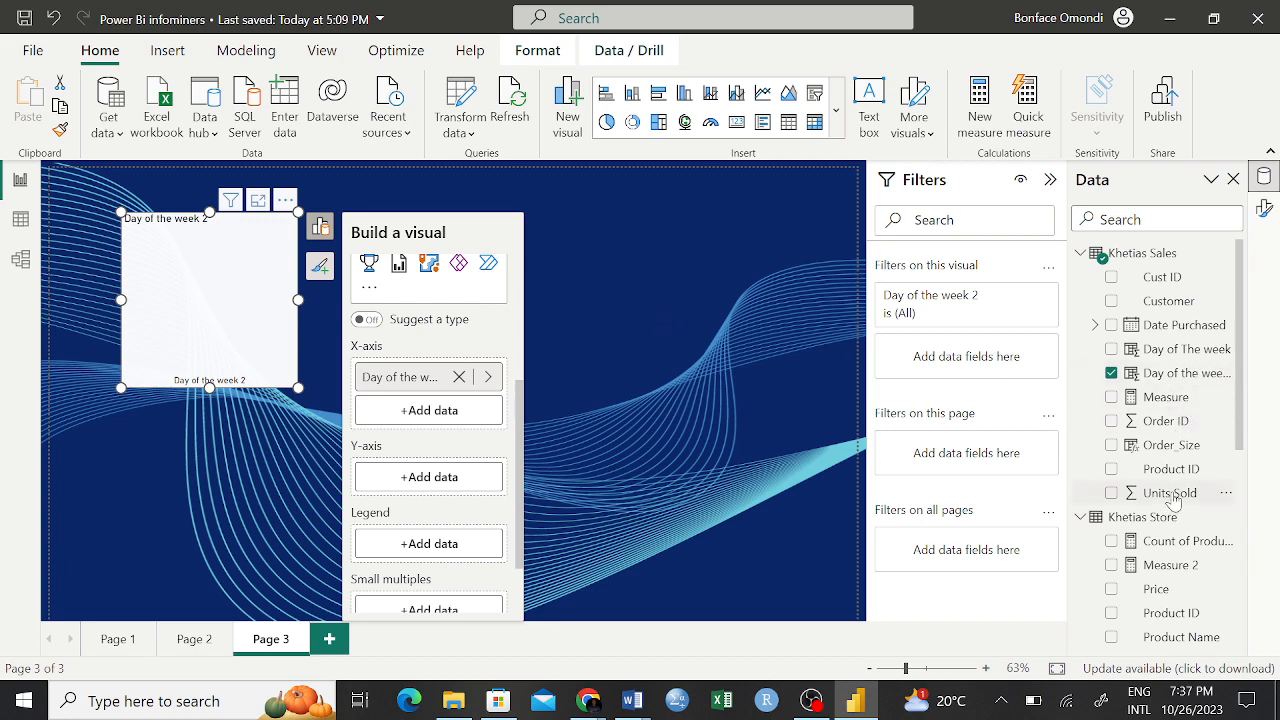
Step: Plot Units Sold on the Y-axis of the stacked column chart and widen the chart
drag(1172, 500, 447, 478)
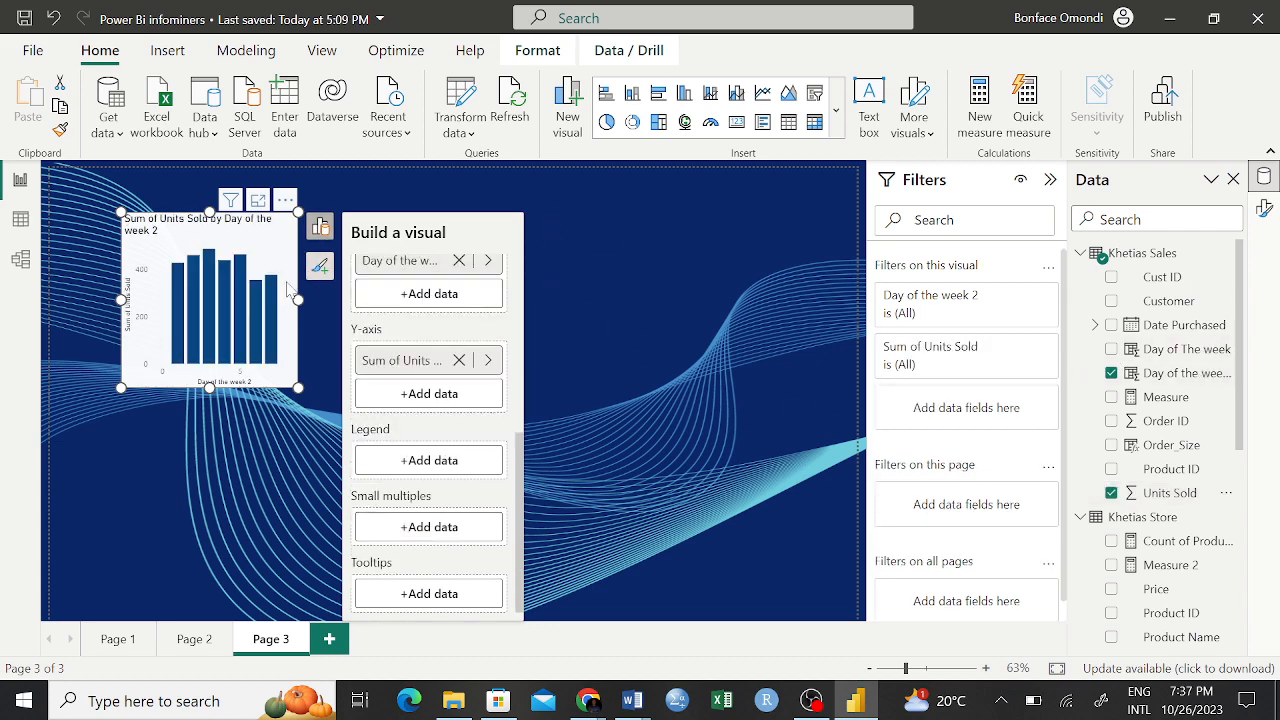
drag(298, 299, 577, 328)
click(378, 350)
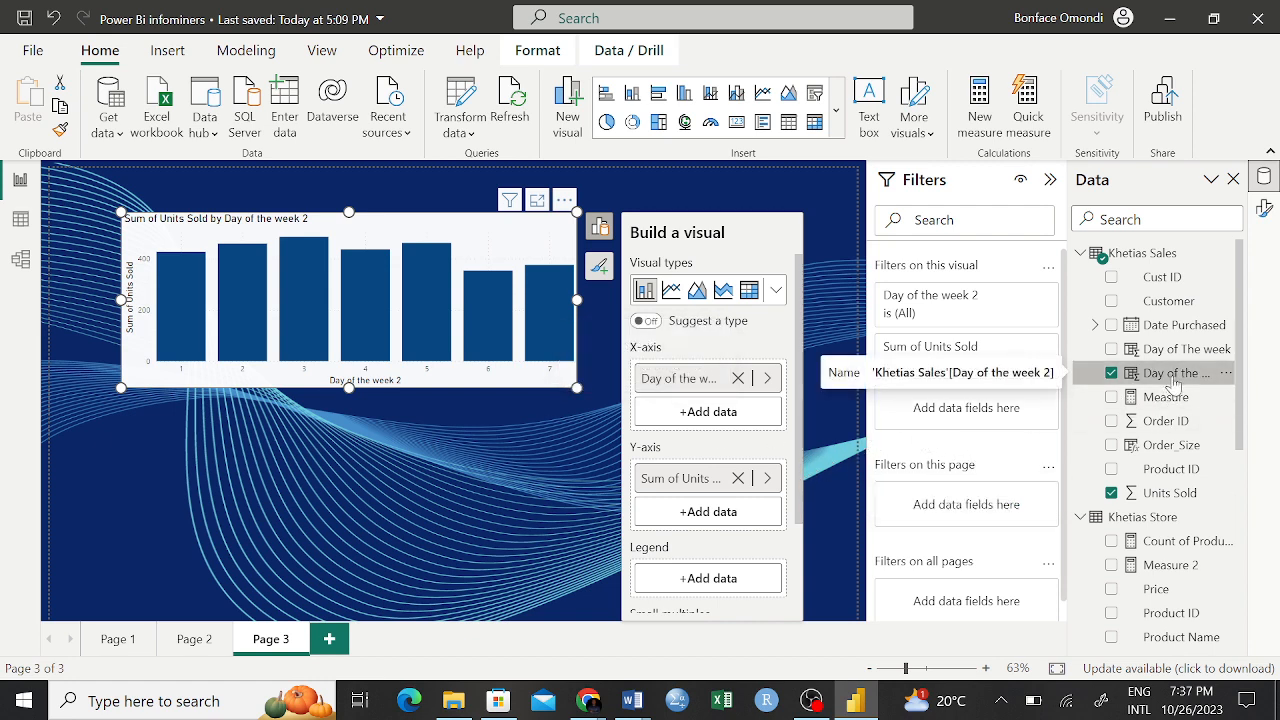
Step: Set Day of the week 2 as the column chart's legend, then enlarge the chart slightly and move it closer to the page corner
drag(1175, 378, 727, 595)
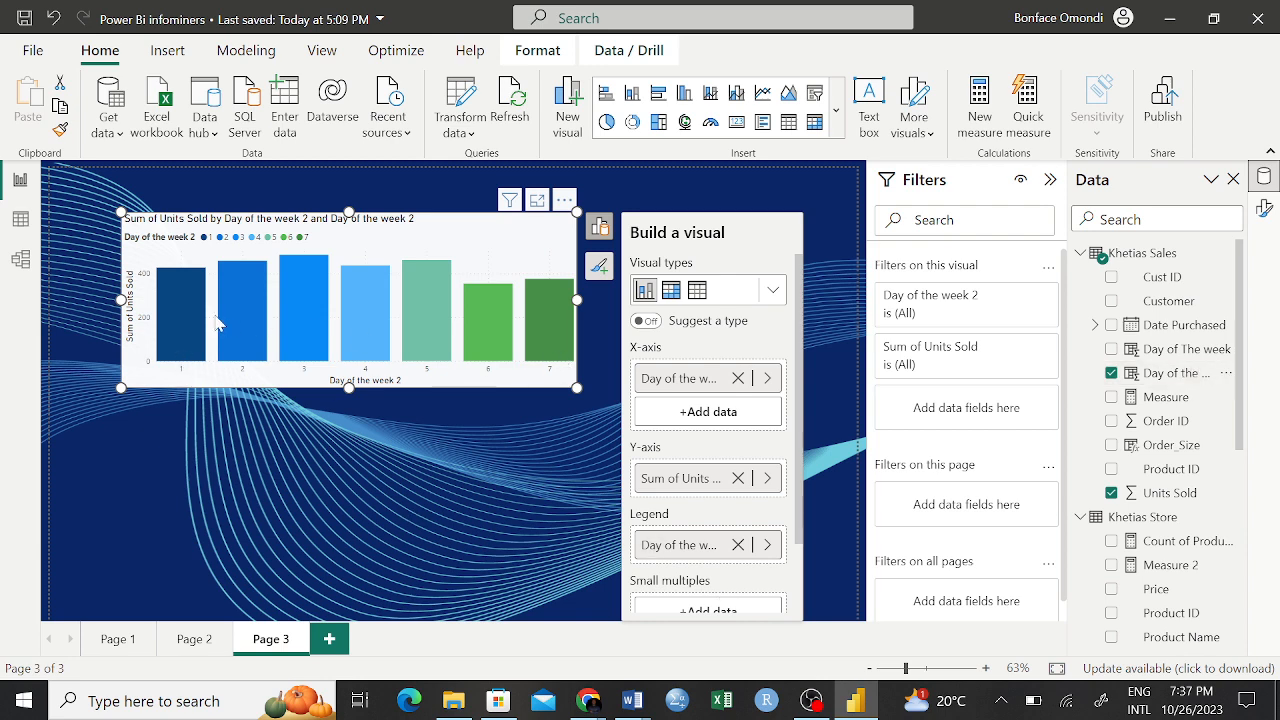
mouse_move(500, 358)
drag(576, 388, 600, 428)
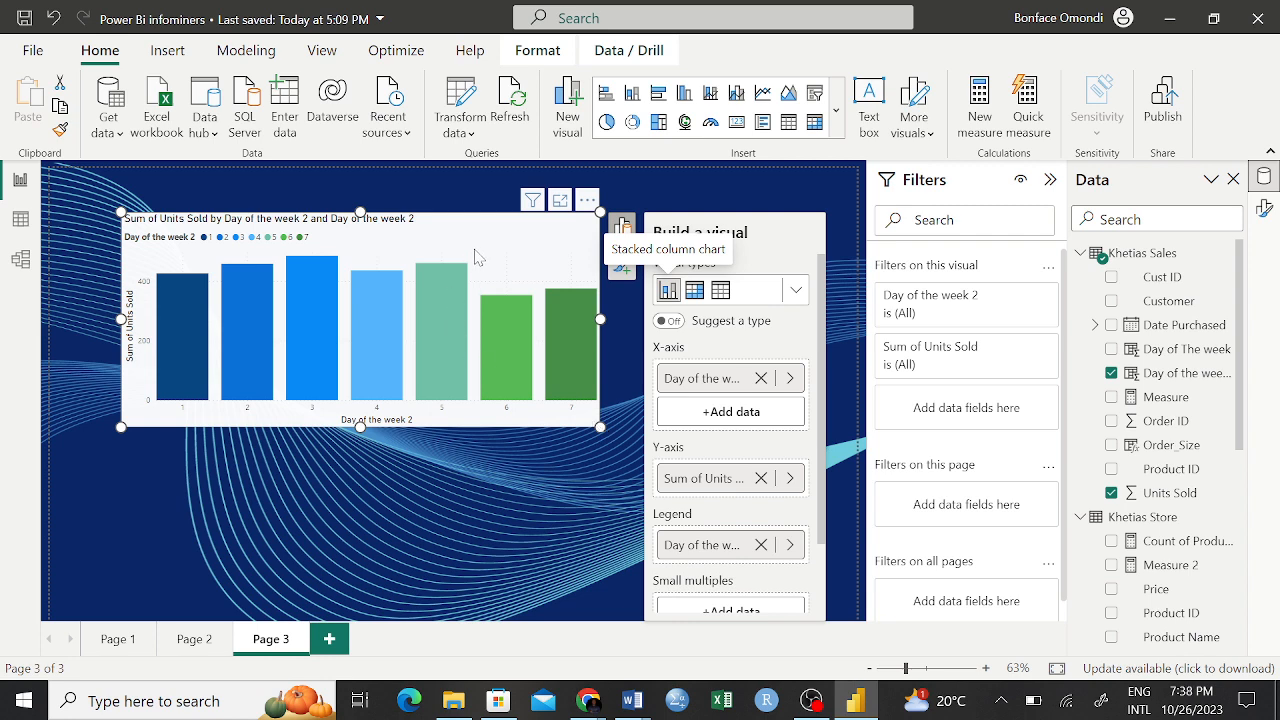
drag(477, 248, 456, 220)
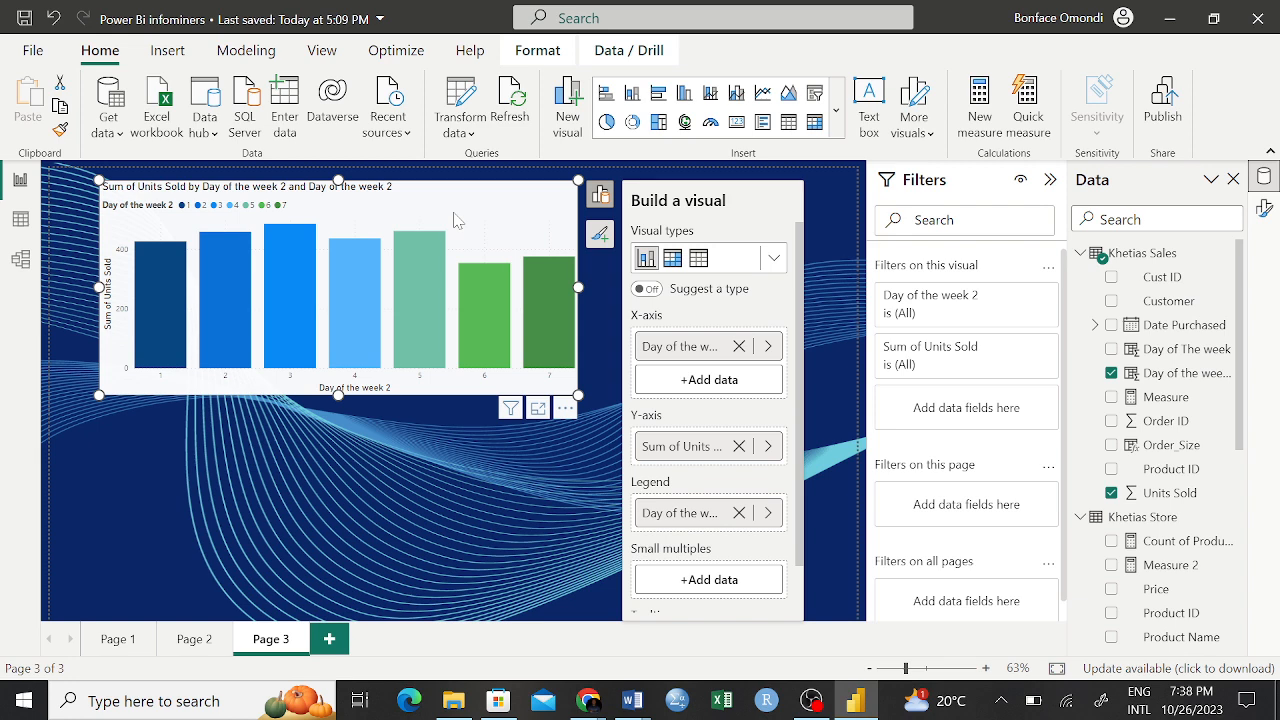
Step: Remove the column chart from Page 3 and delete the Day of the week 2 column from the model
click(565, 409)
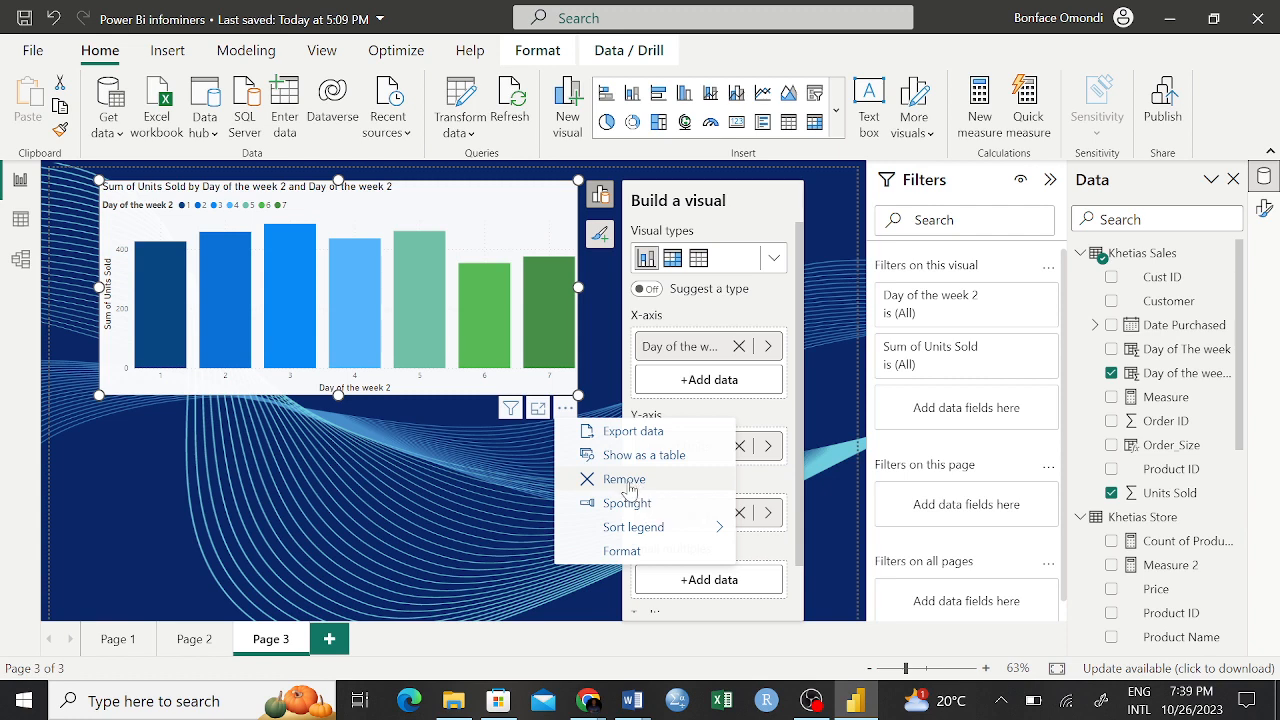
click(627, 484)
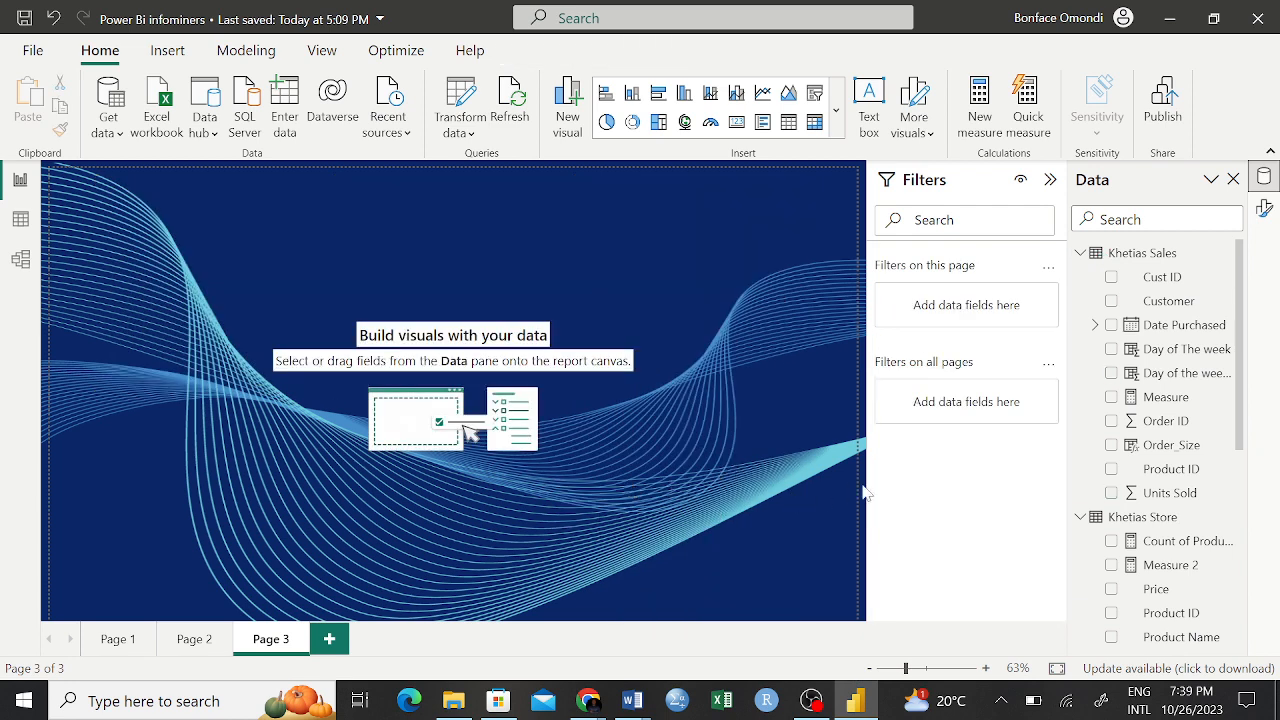
right_click(1160, 382)
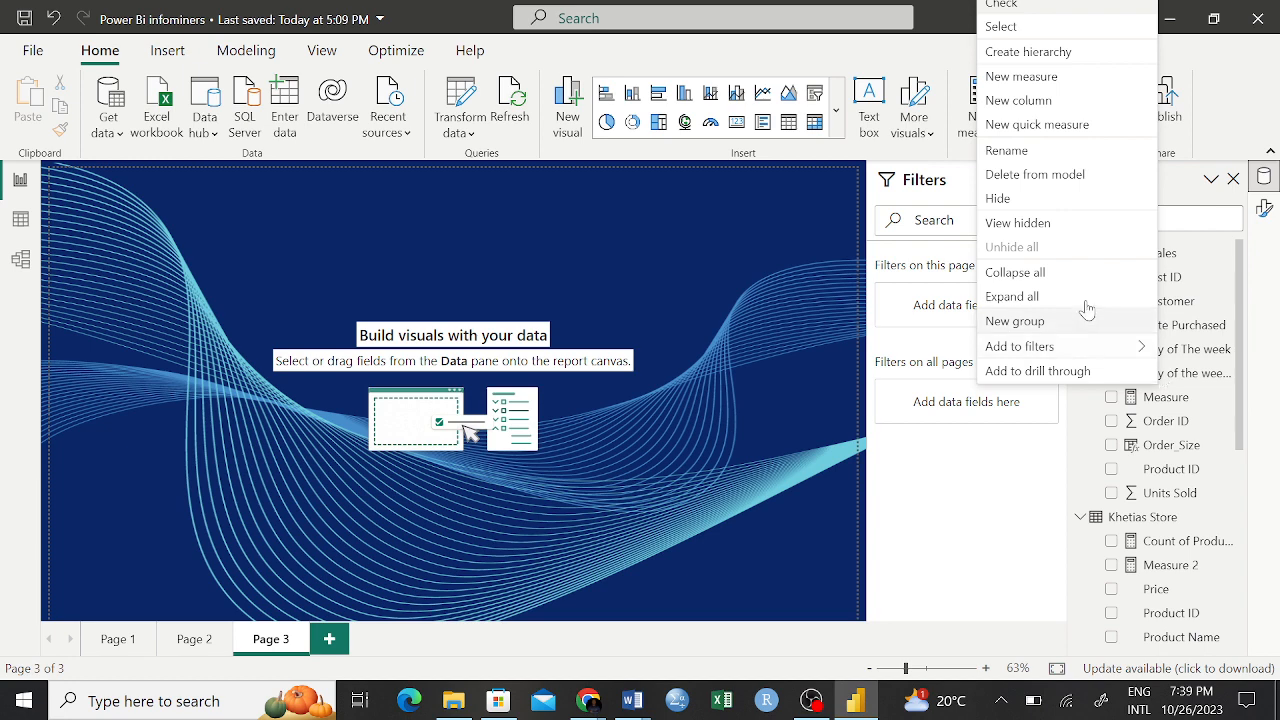
click(1037, 178)
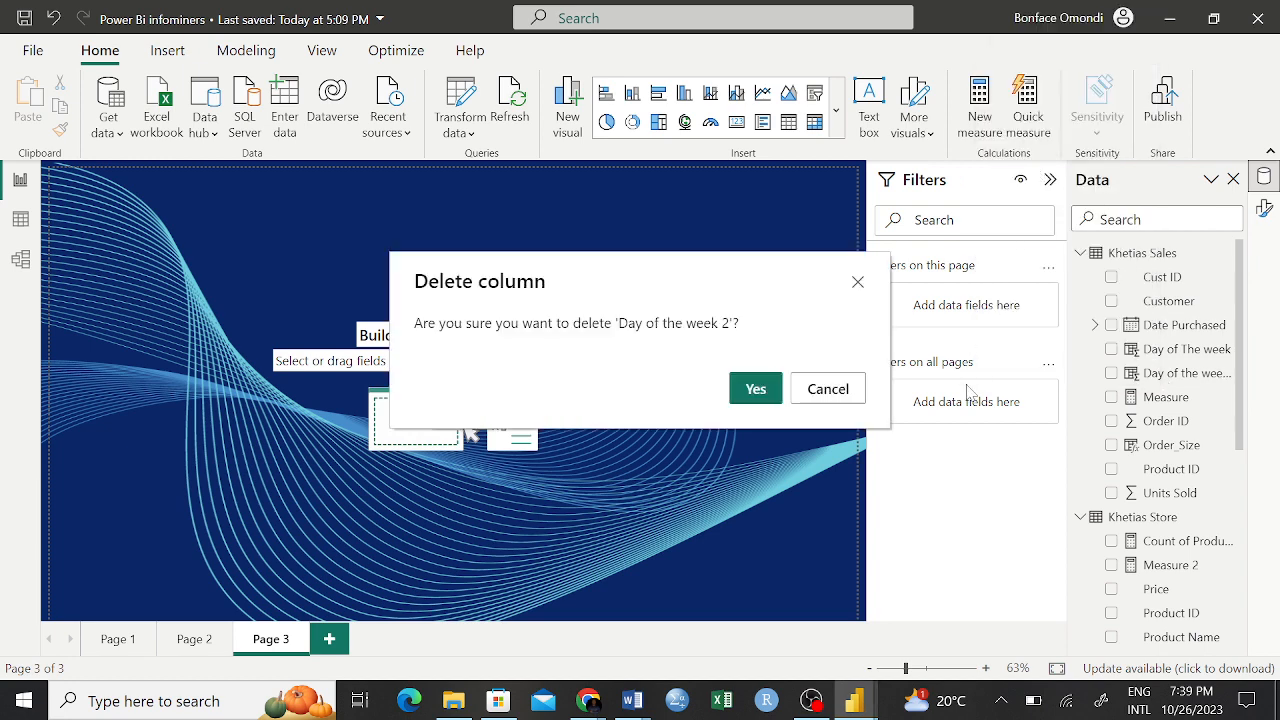
click(756, 392)
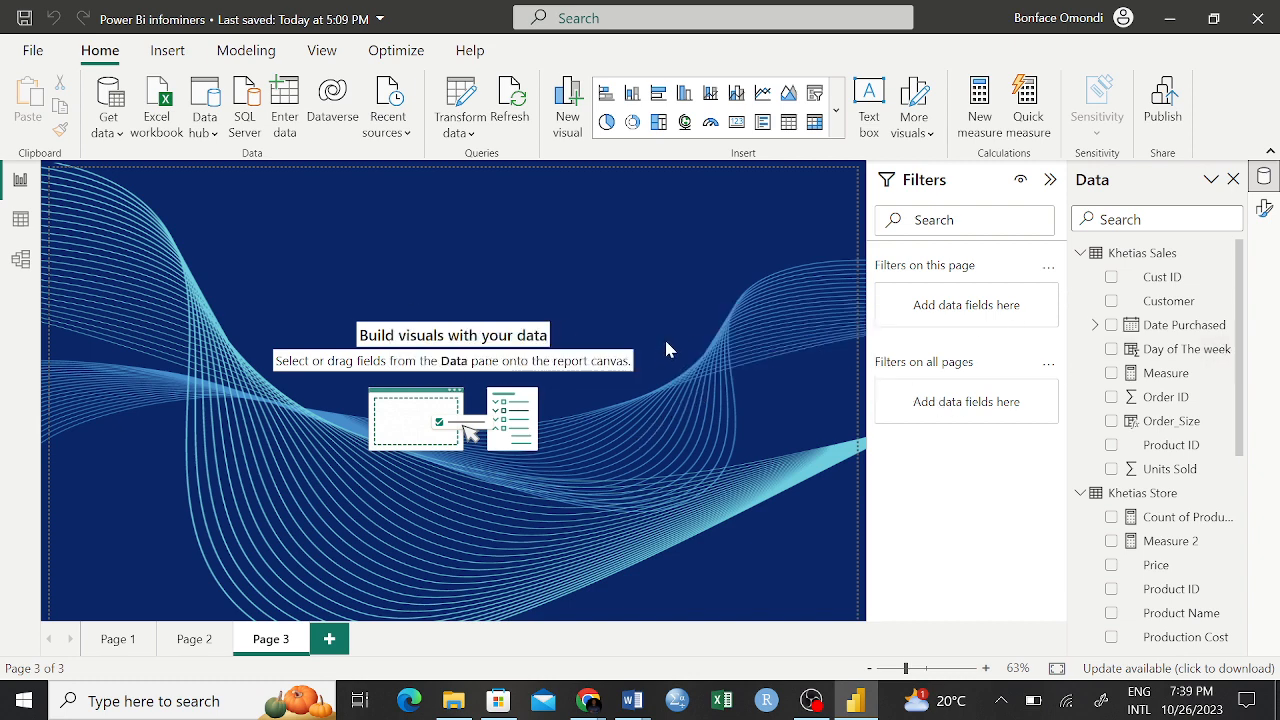
right_click(1117, 260)
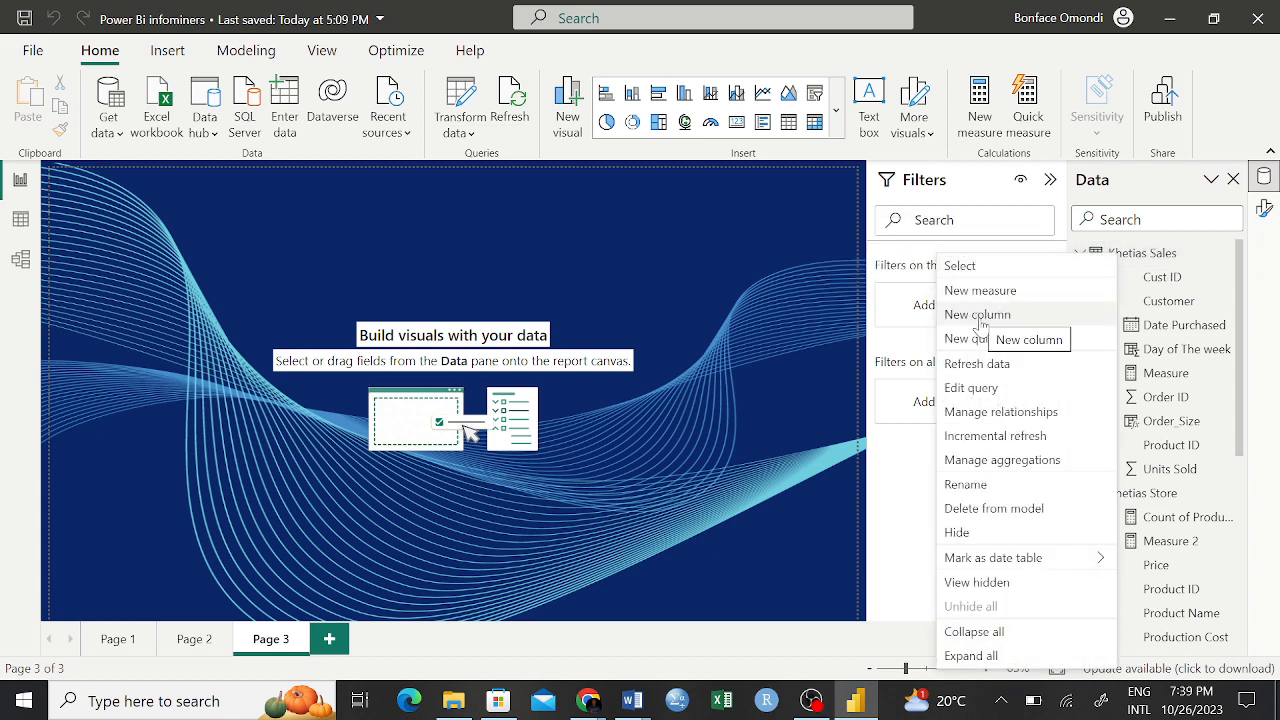
click(728, 328)
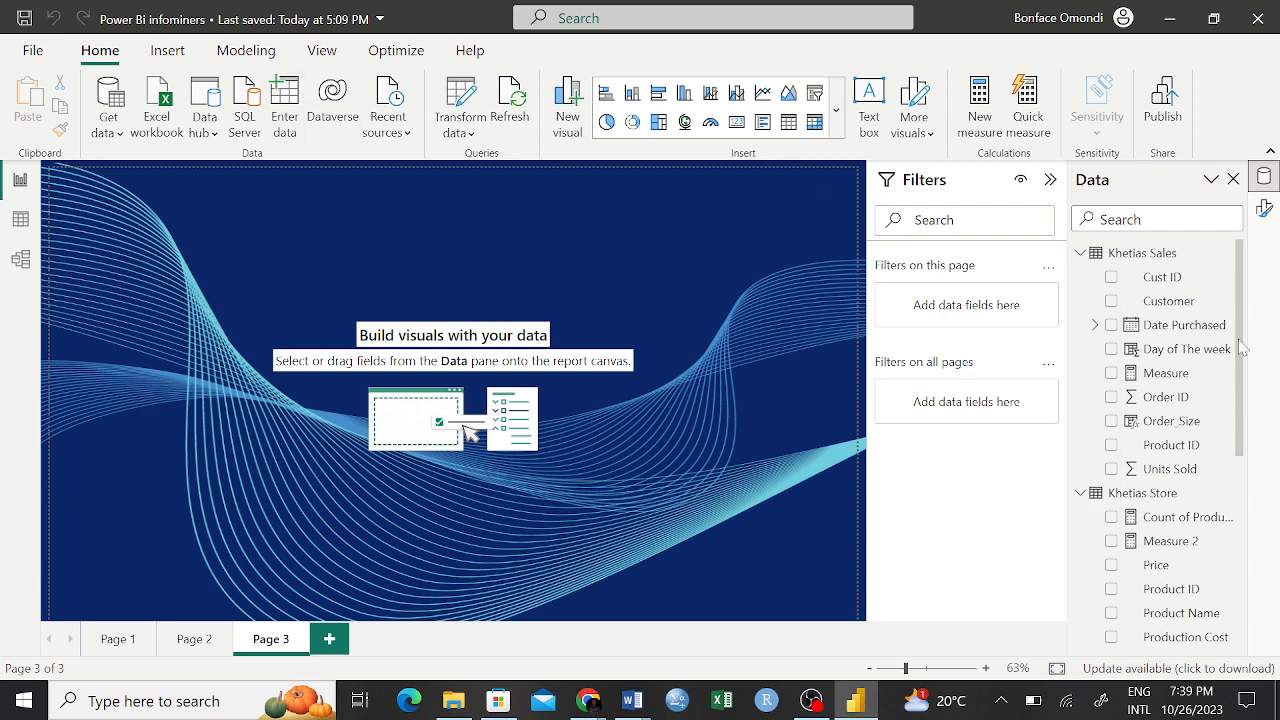
click(22, 224)
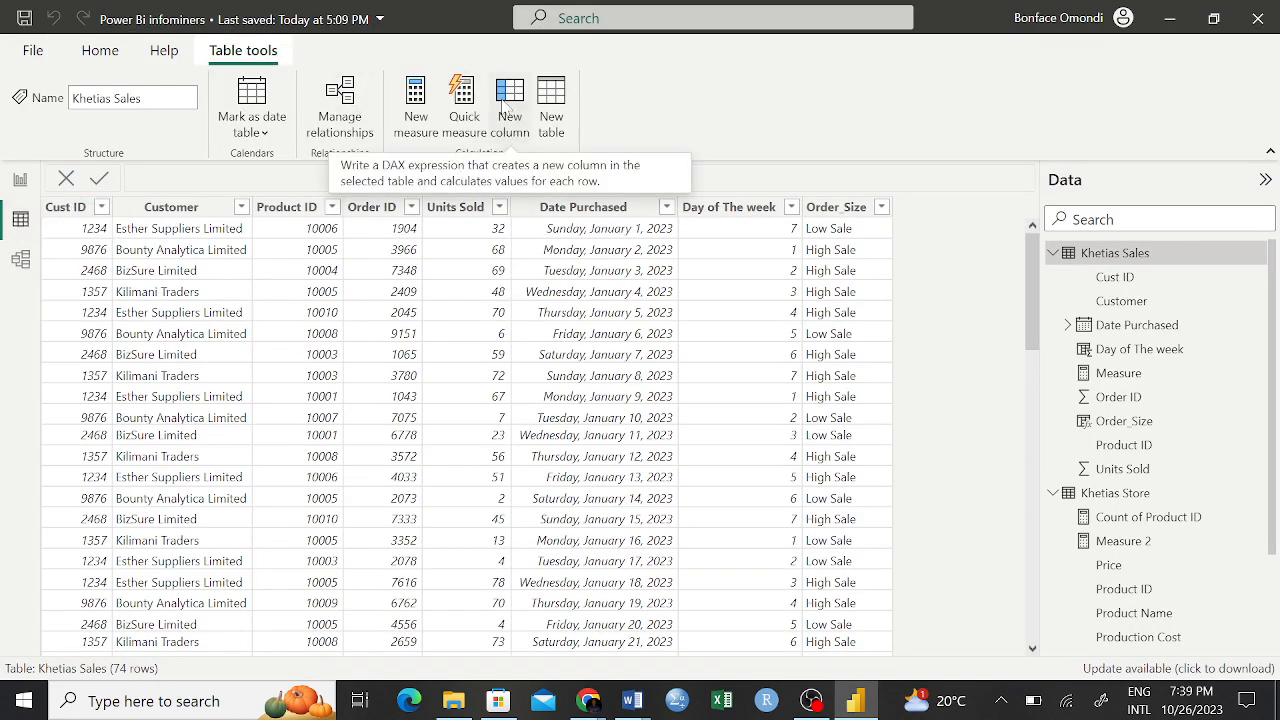
click(16, 187)
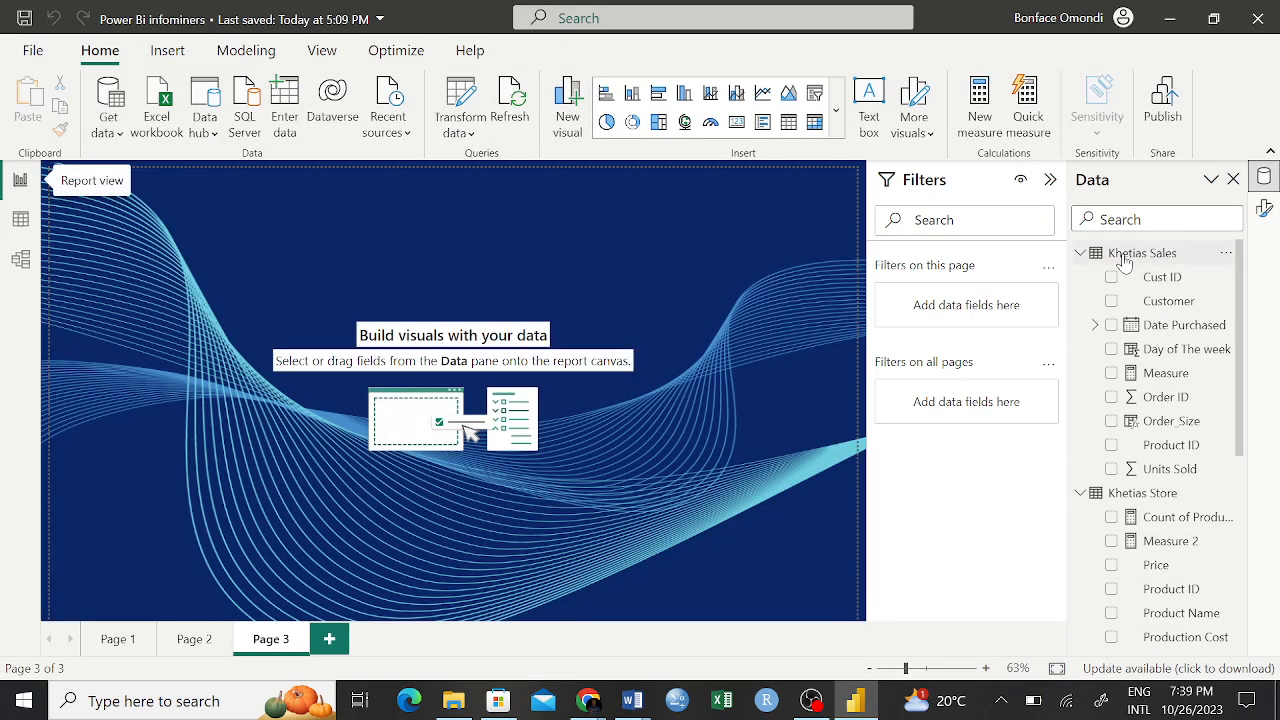
Step: Add a new calculated column to the Khetias Sales table and name it Day of the week 2
right_click(1124, 257)
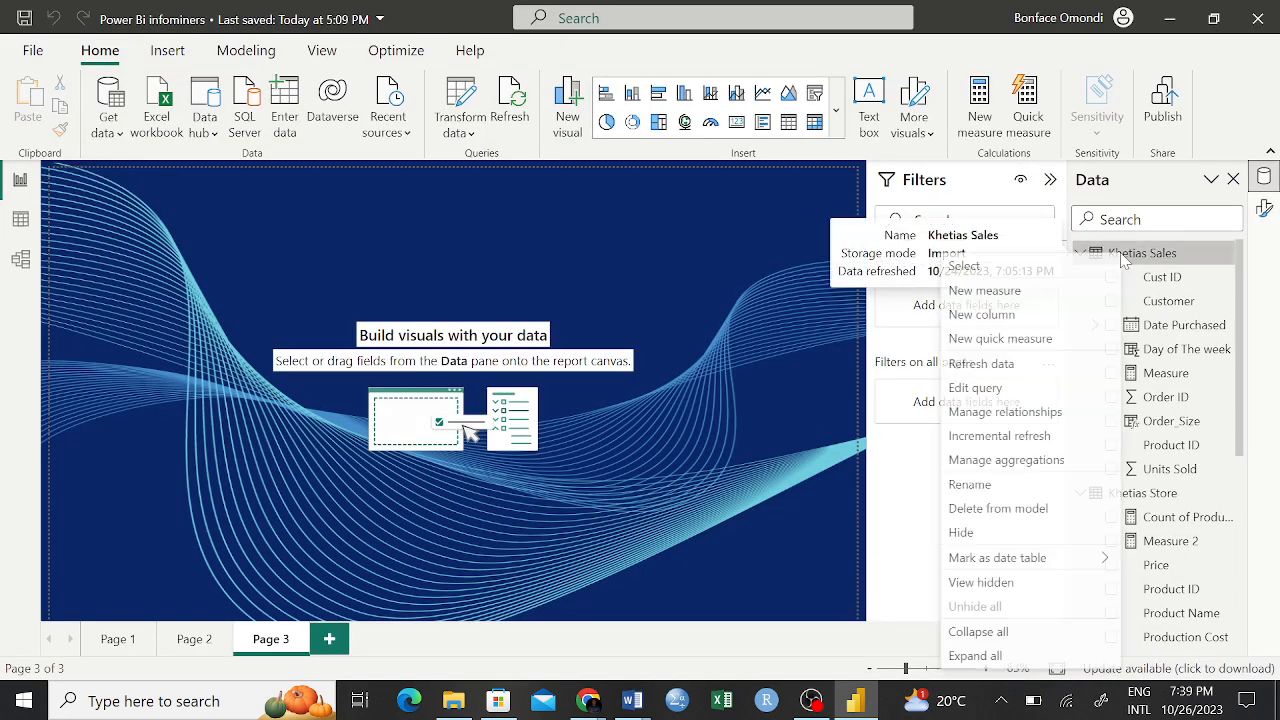
click(999, 321)
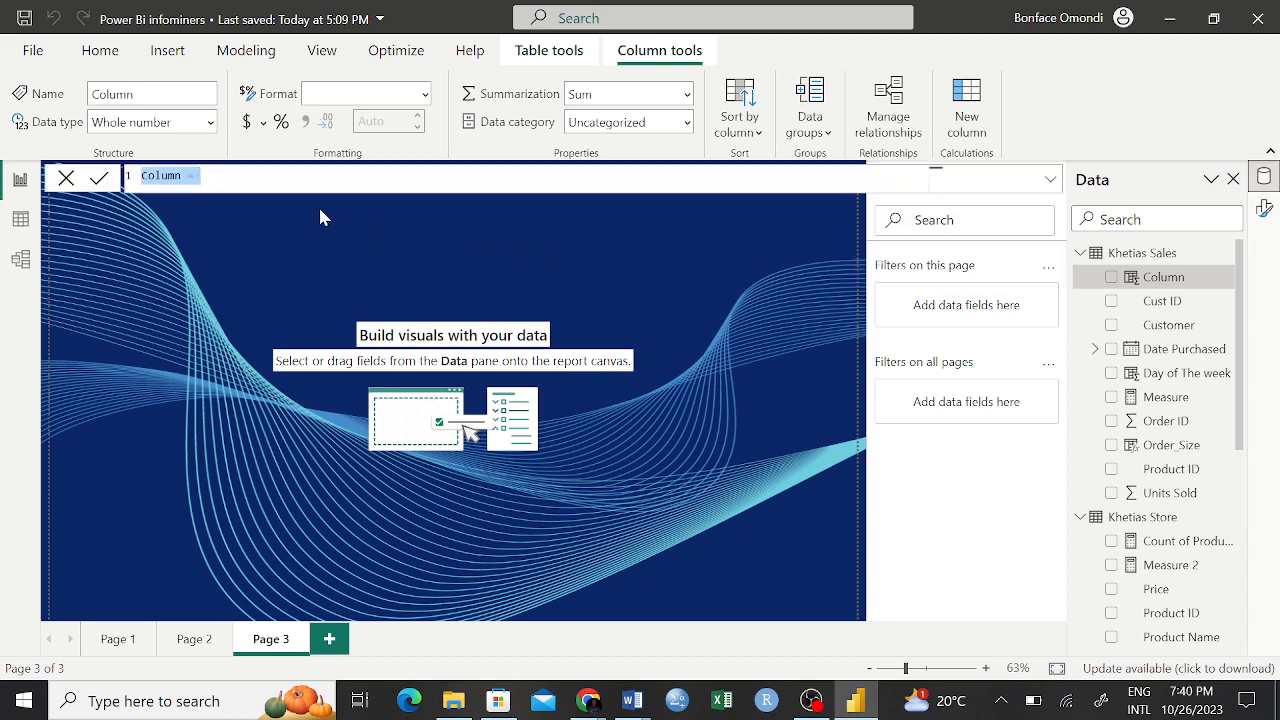
key(BackSpace)
key(BackSpace)
key(BackSpace)
key(BackSpace)
key(BackSpace)
key(BackSpace)
key(BackSpace)
key(BackSpace)
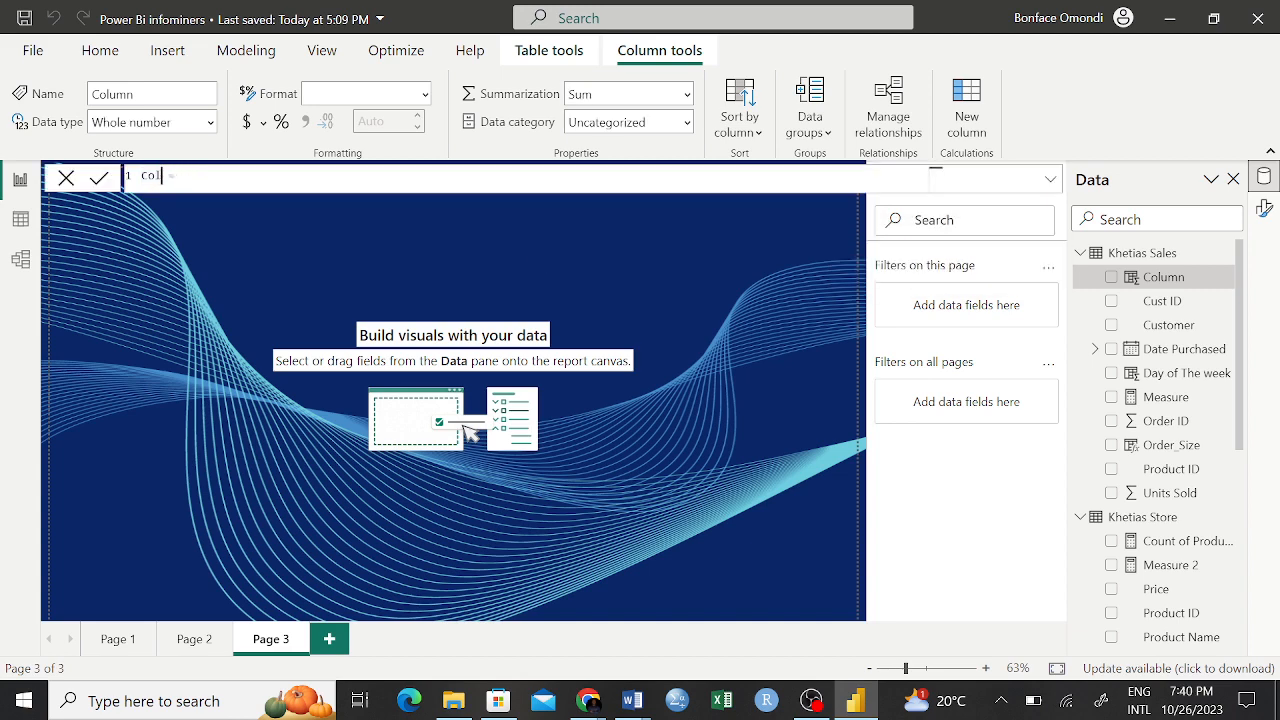
text(Day )
text(of the week )
text(=)
click(274, 176)
click(166, 176)
key(BackSpace)
click(274, 176)
Step: Start the column's formula with the WEEKDAY function, using 'Khetias Sales'[Date Purchased] as its date argument
text(wee)
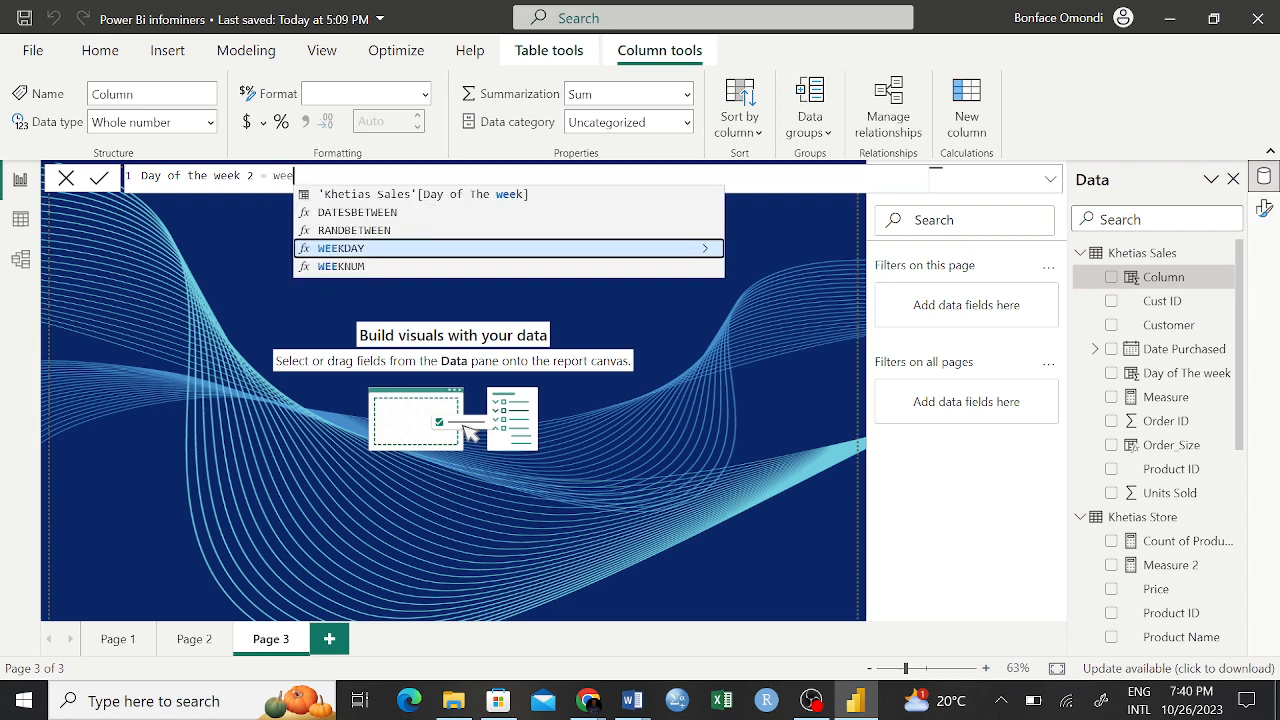
text(kda)
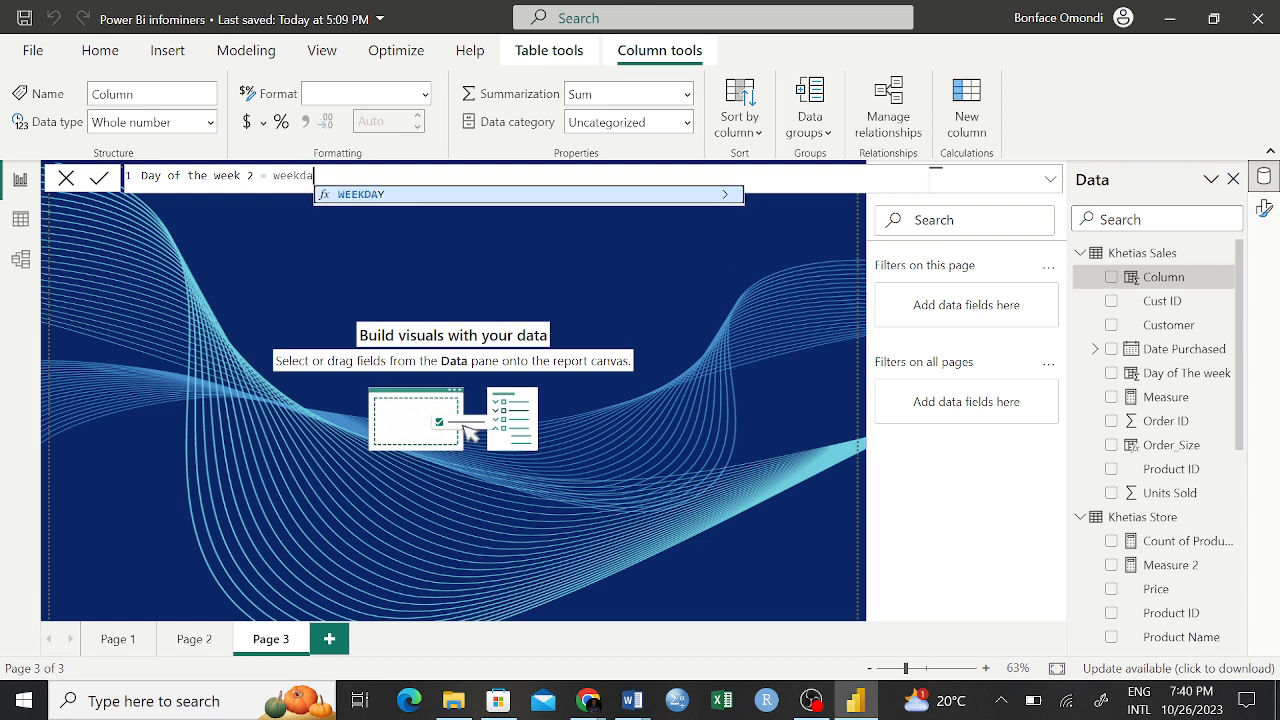
key(Tab)
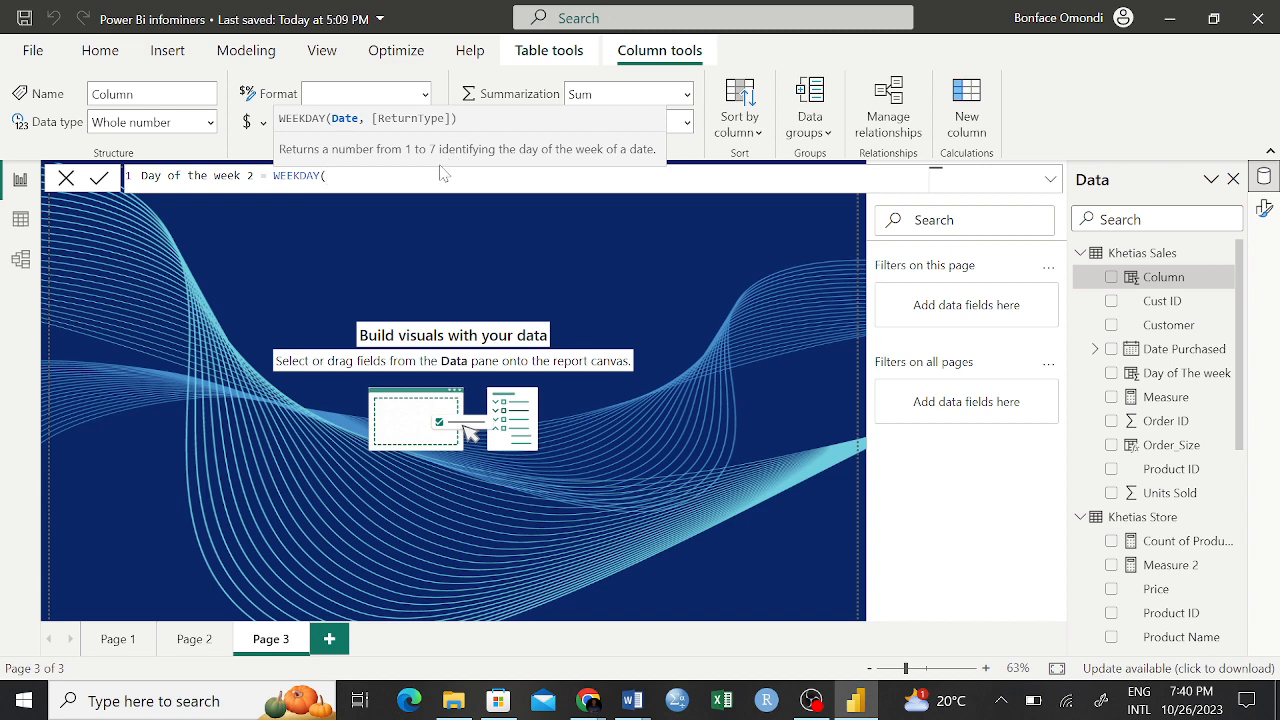
text(khet)
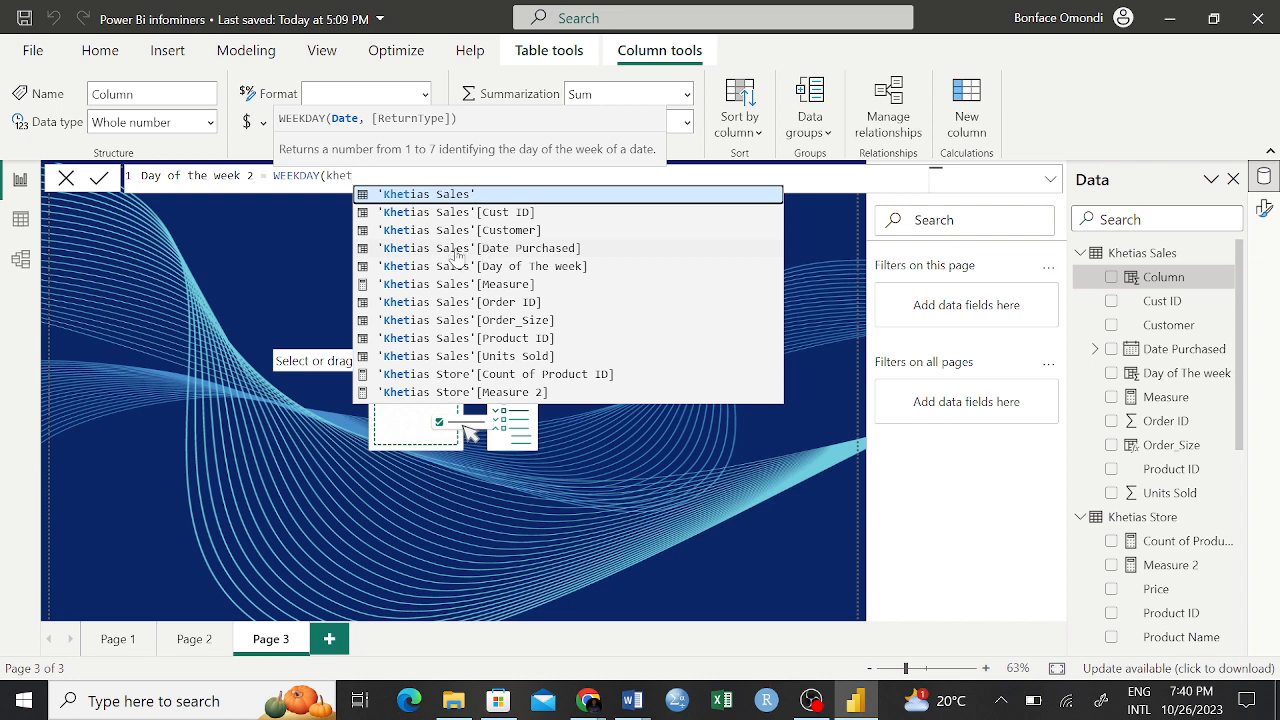
key(Down)
key(Down)
key(Down)
key(Down)
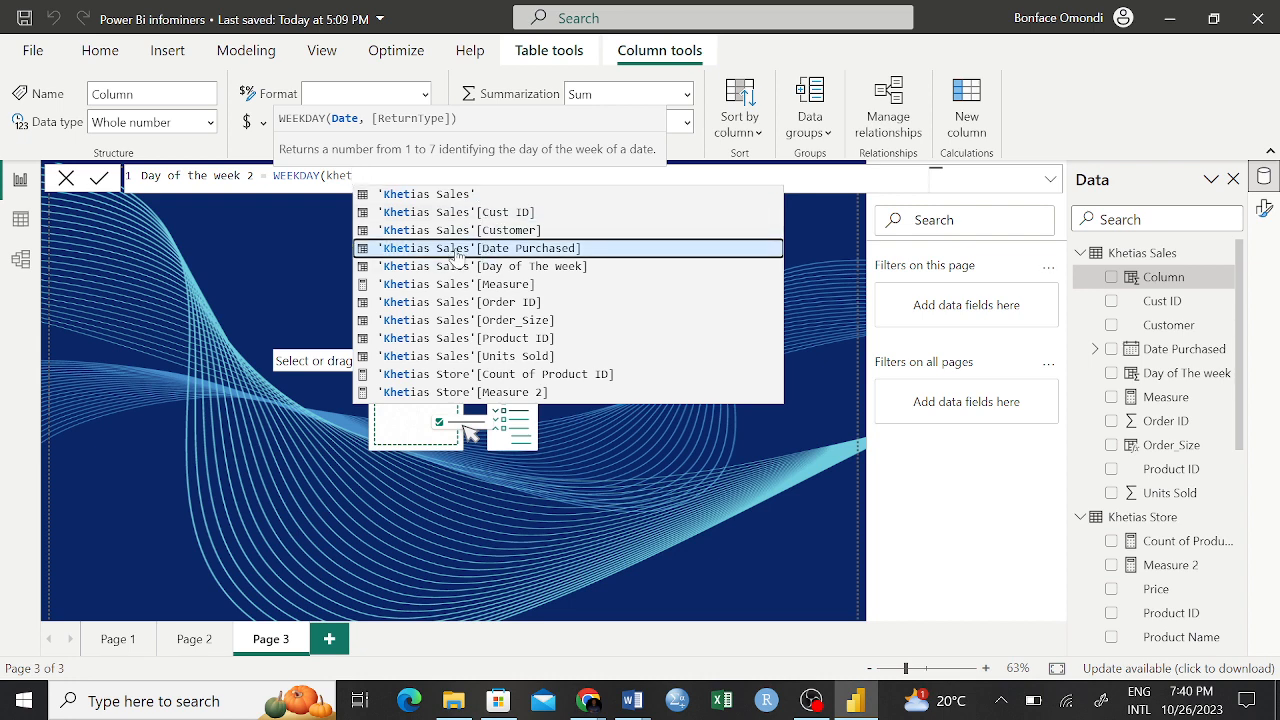
key(Down)
key(Down)
key(Down)
key(Down)
key(Down)
key(Up)
key(Up)
key(Up)
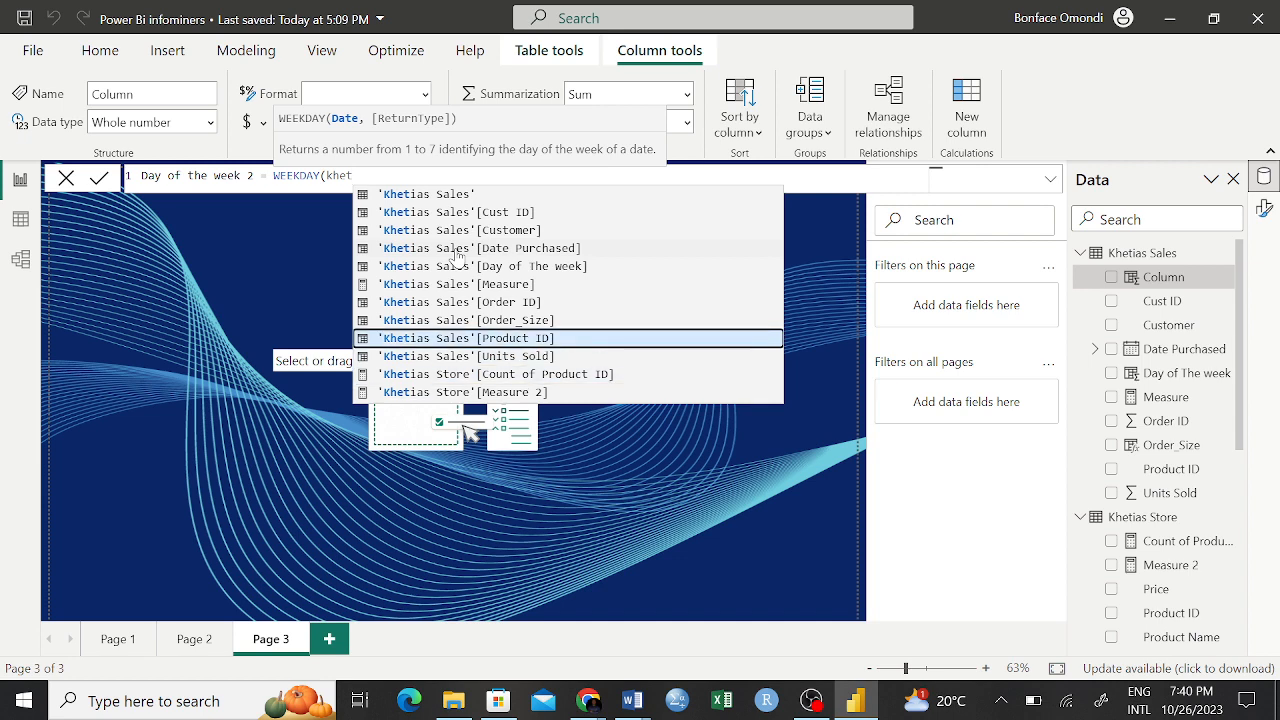
key(Down)
key(Up)
key(Down)
key(Up)
key(Up)
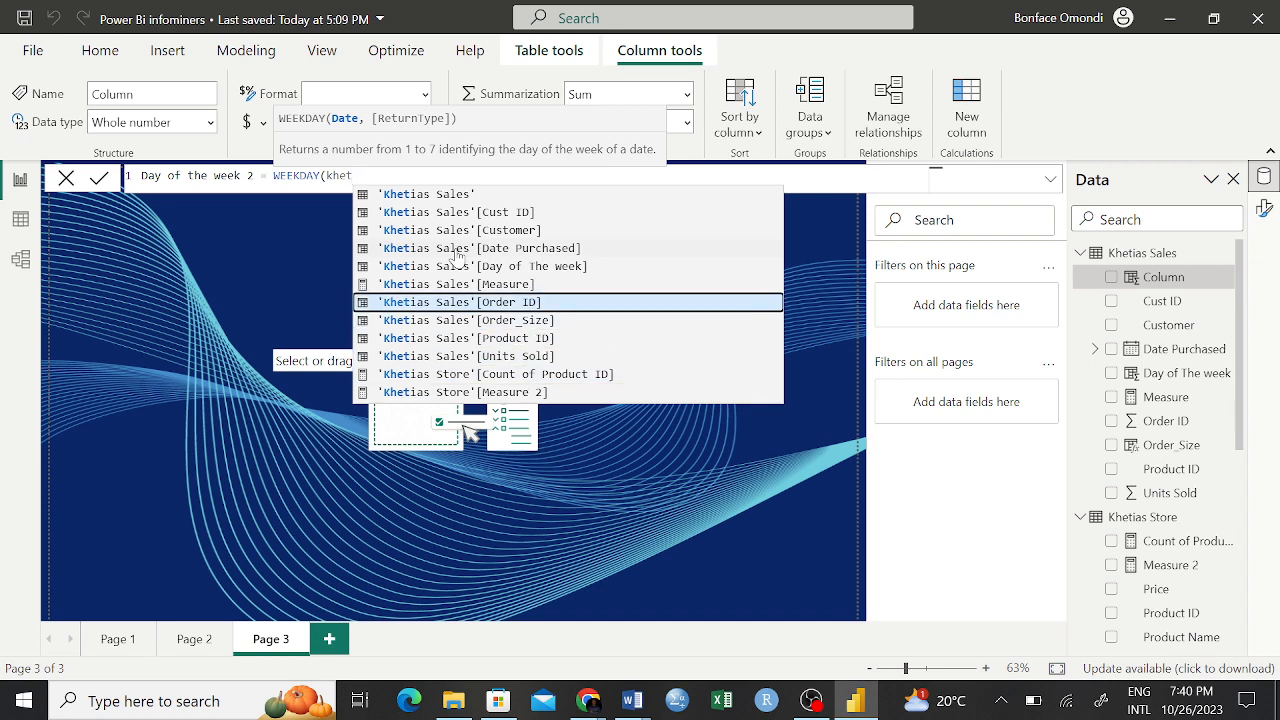
key(Up)
key(Up)
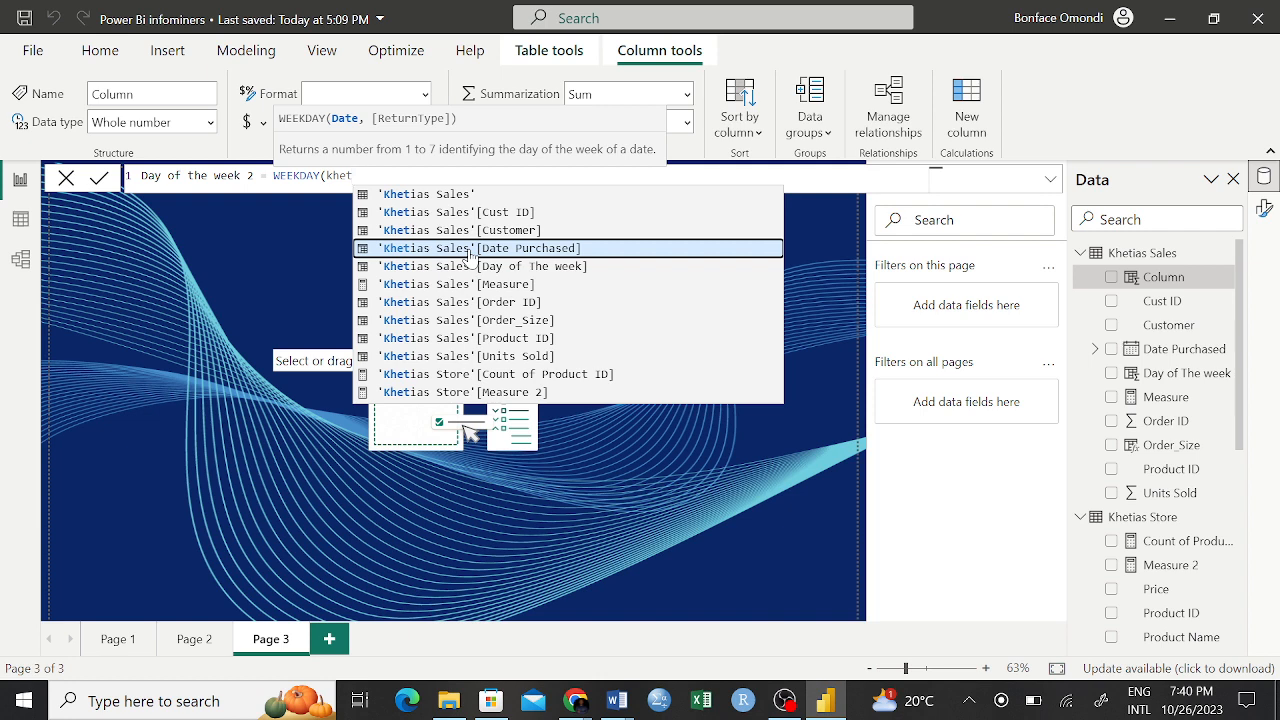
key(Tab)
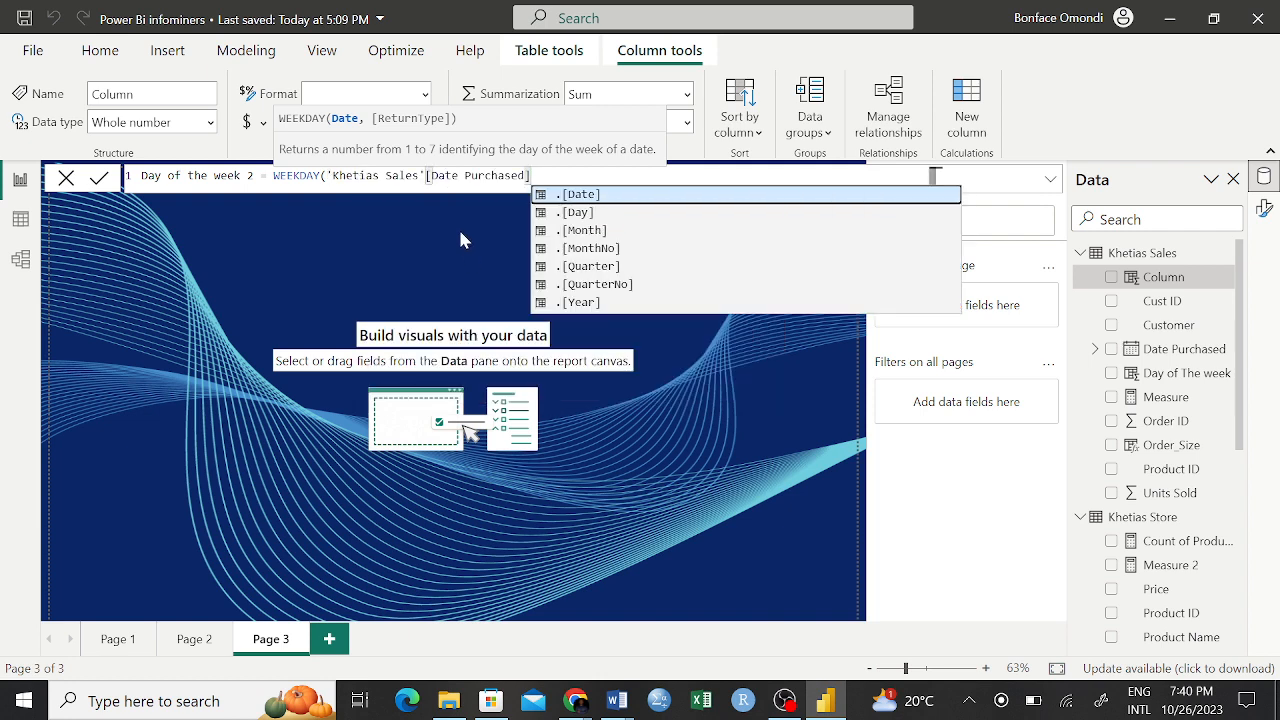
Step: Complete the WEEKDAY formula with return type 1 and commit the column
text(,)
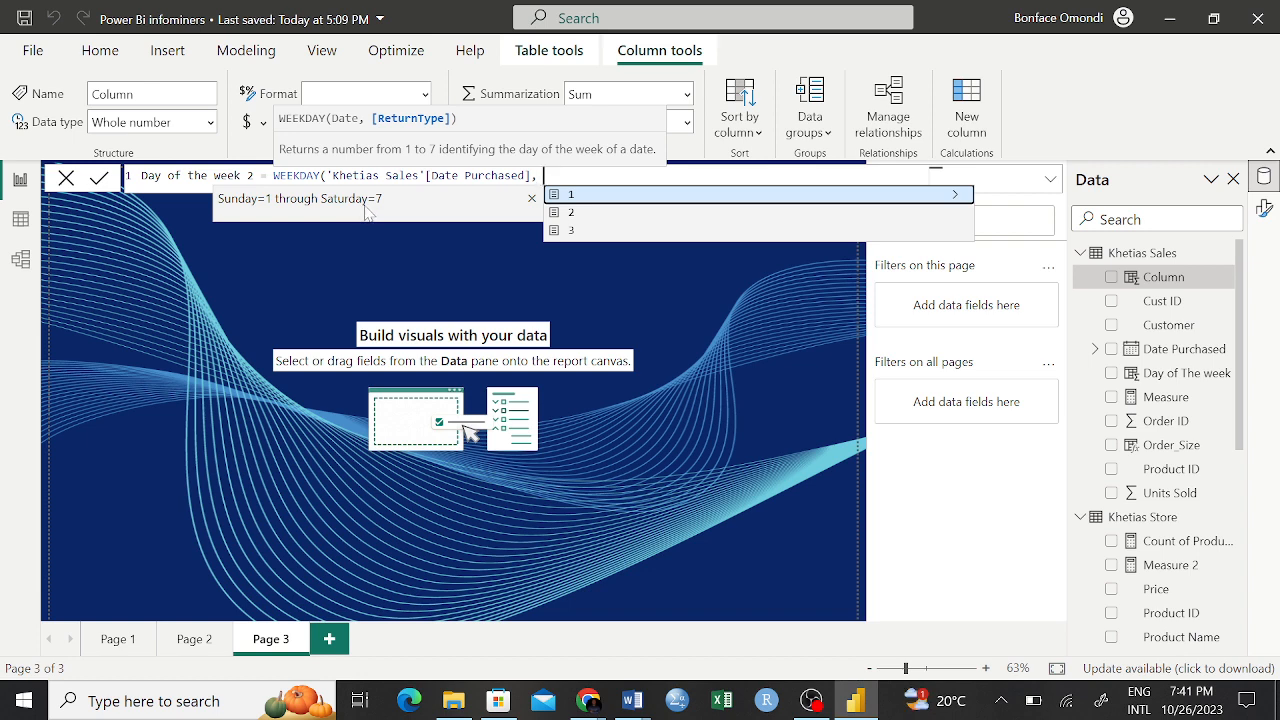
text(1)
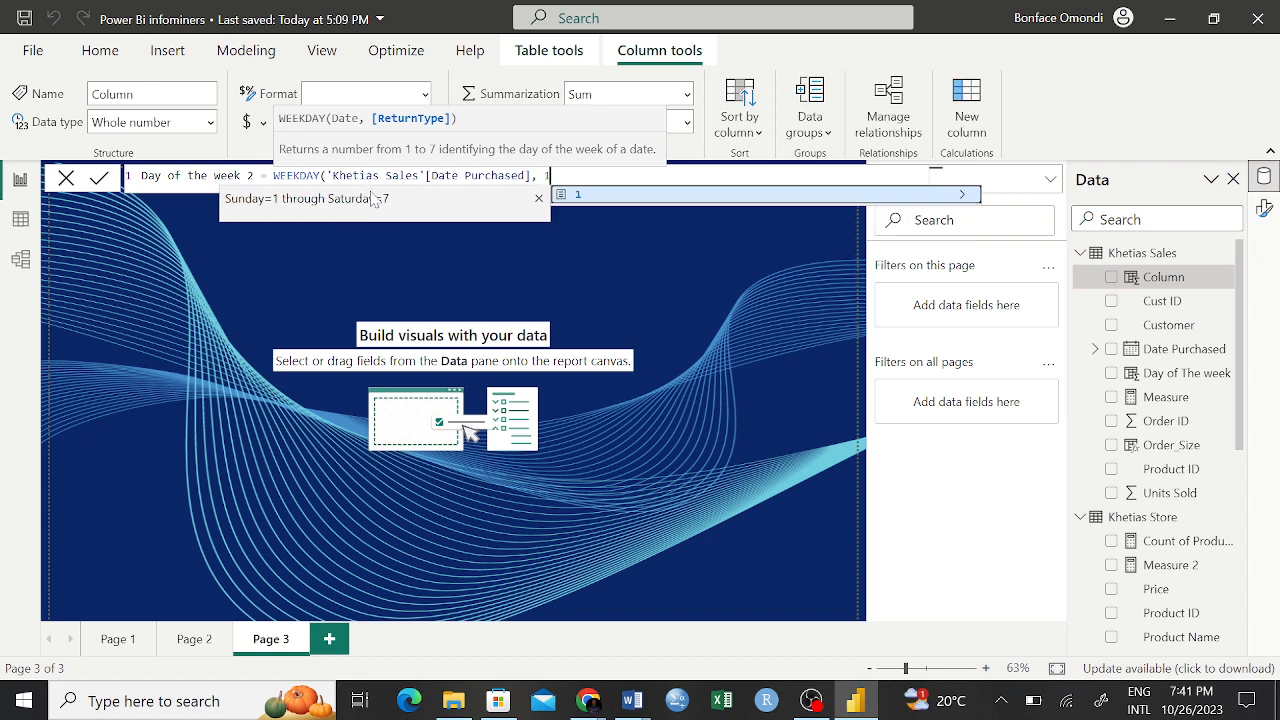
text())
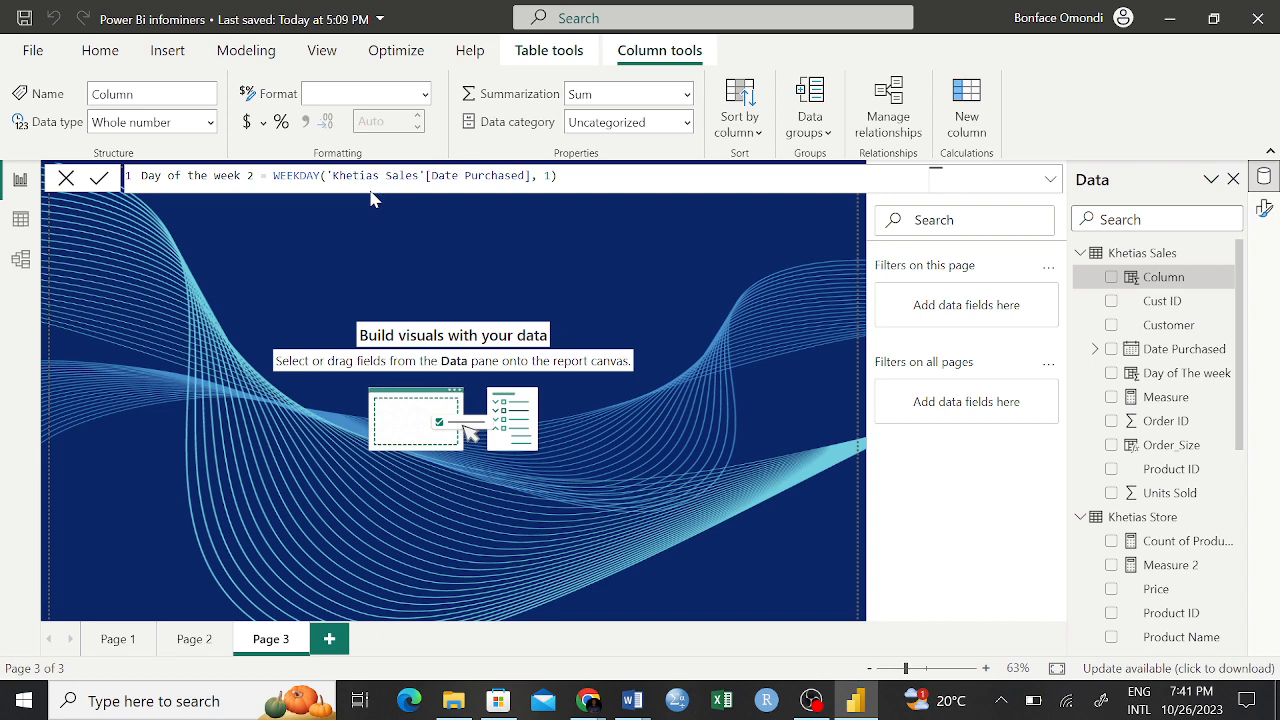
key(Return)
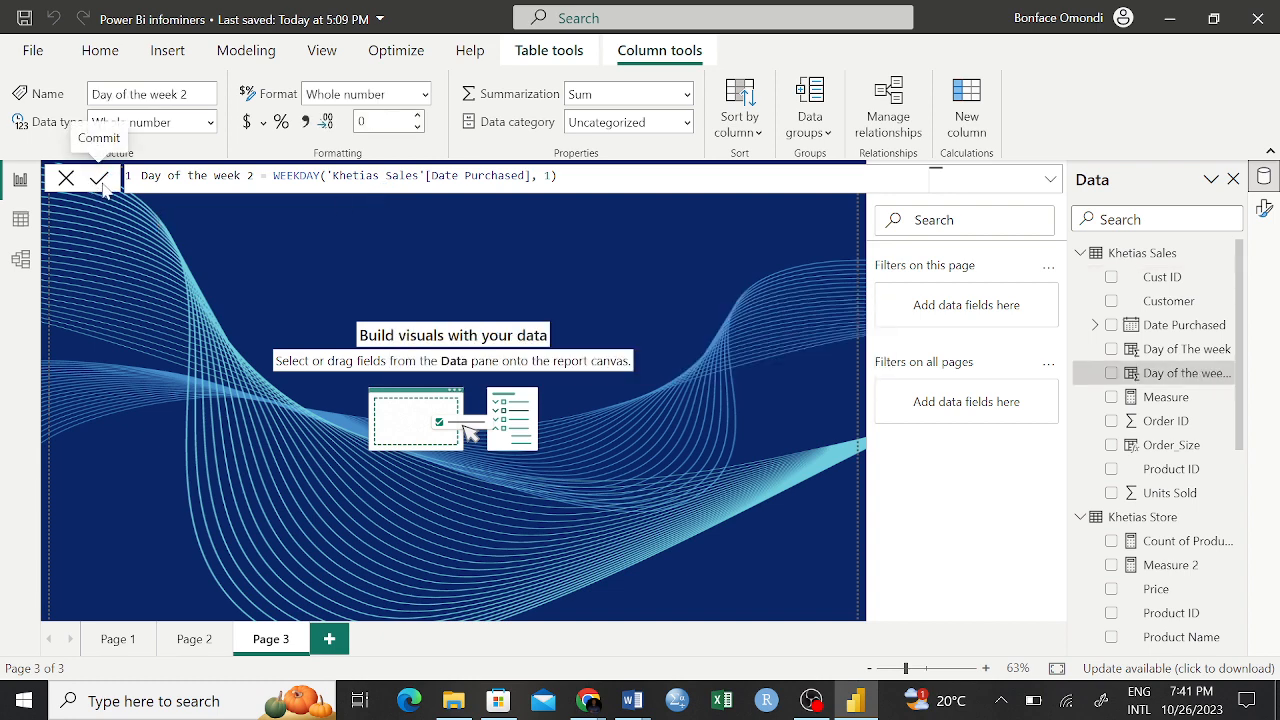
click(103, 186)
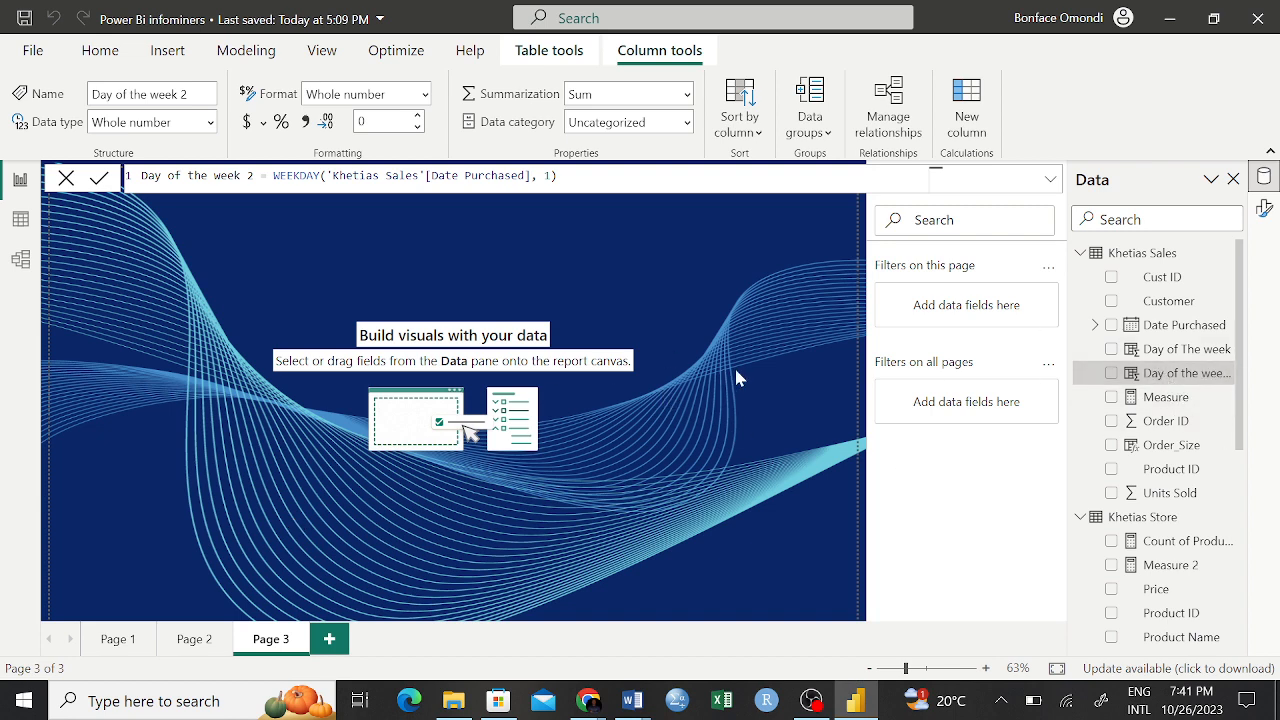
Step: Insert an empty stacked column chart on report Page 3
click(1160, 373)
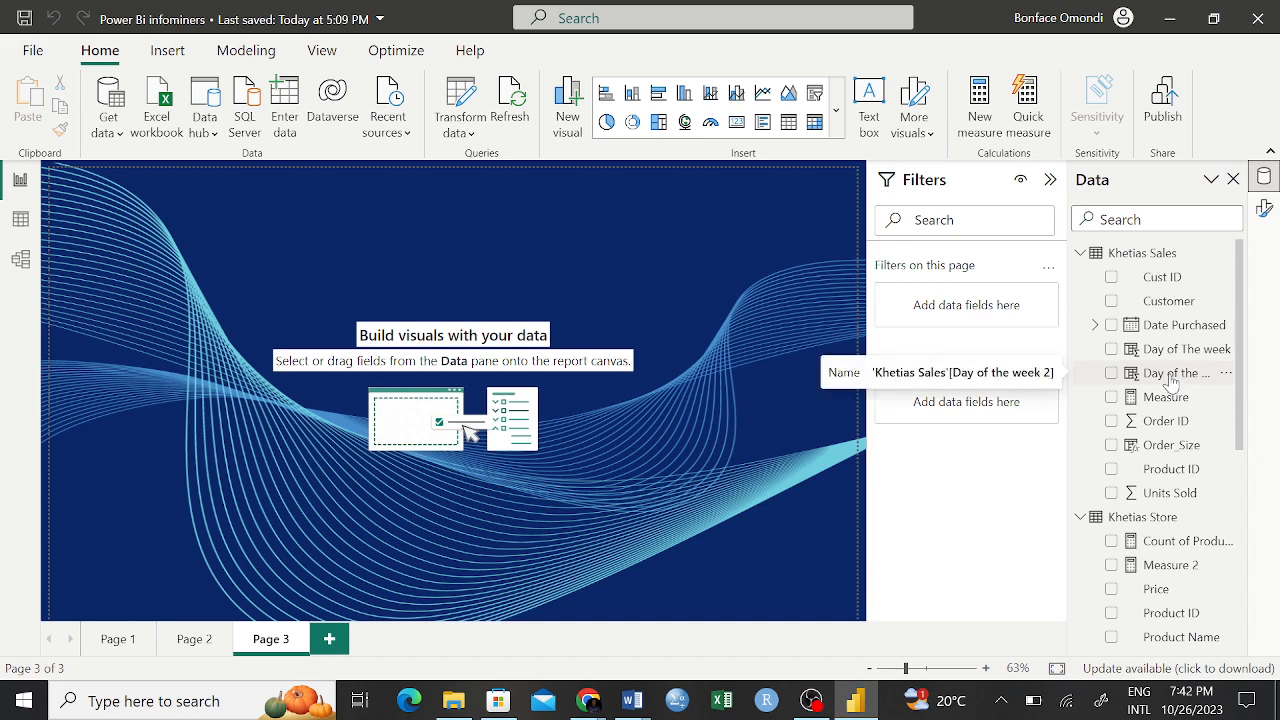
mouse_move(1170, 383)
mouse_down()
mouse_move(549, 280)
mouse_move(325, 415)
mouse_move(320, 392)
mouse_move(1157, 423)
mouse_move(1186, 372)
mouse_up()
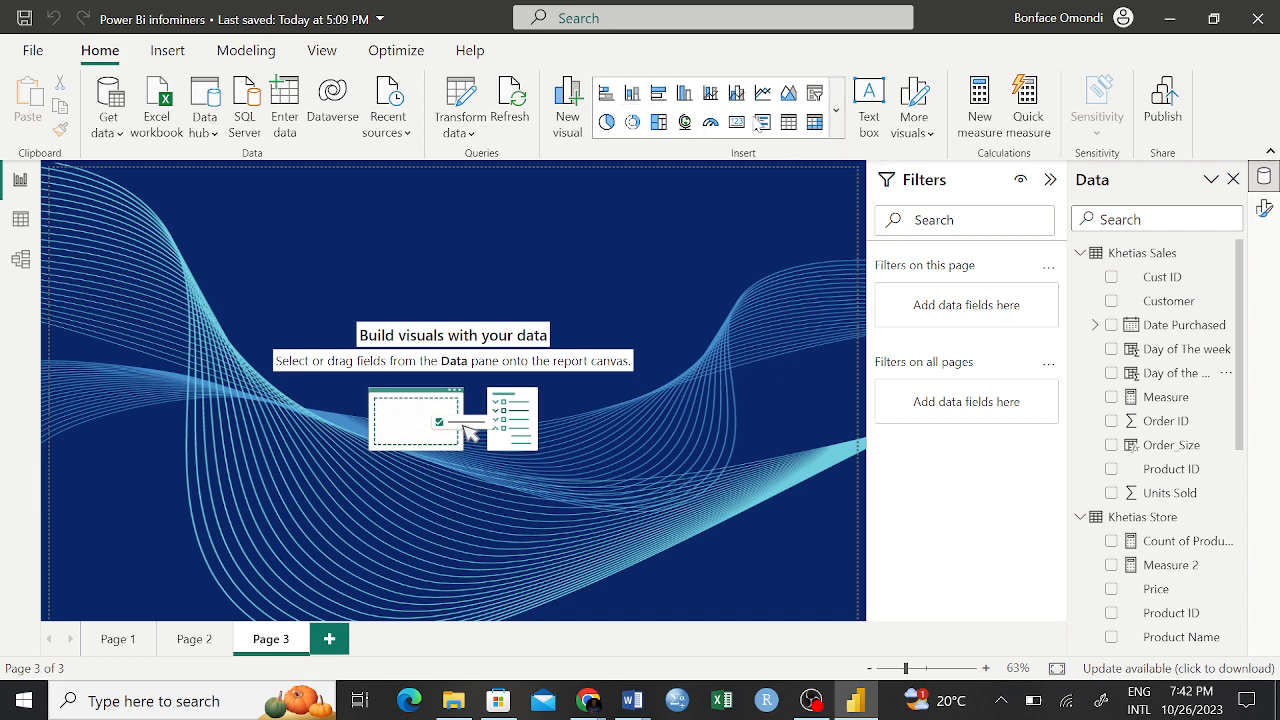
click(840, 116)
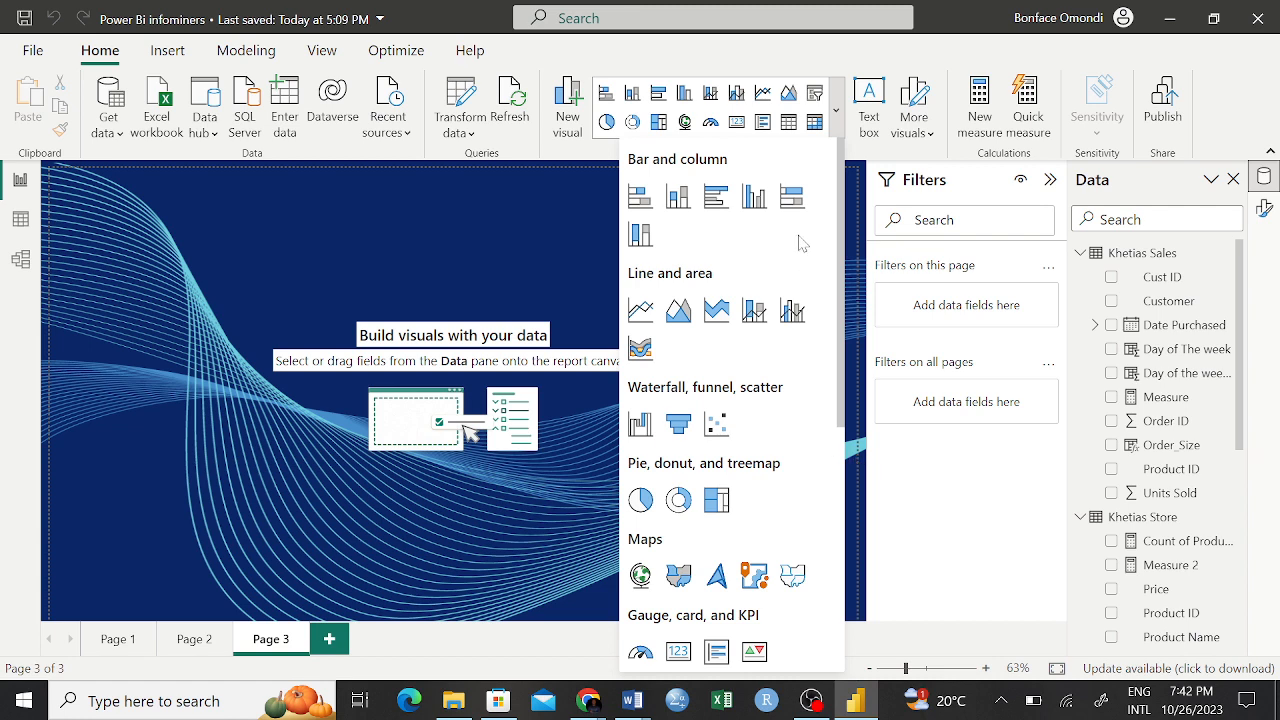
click(686, 203)
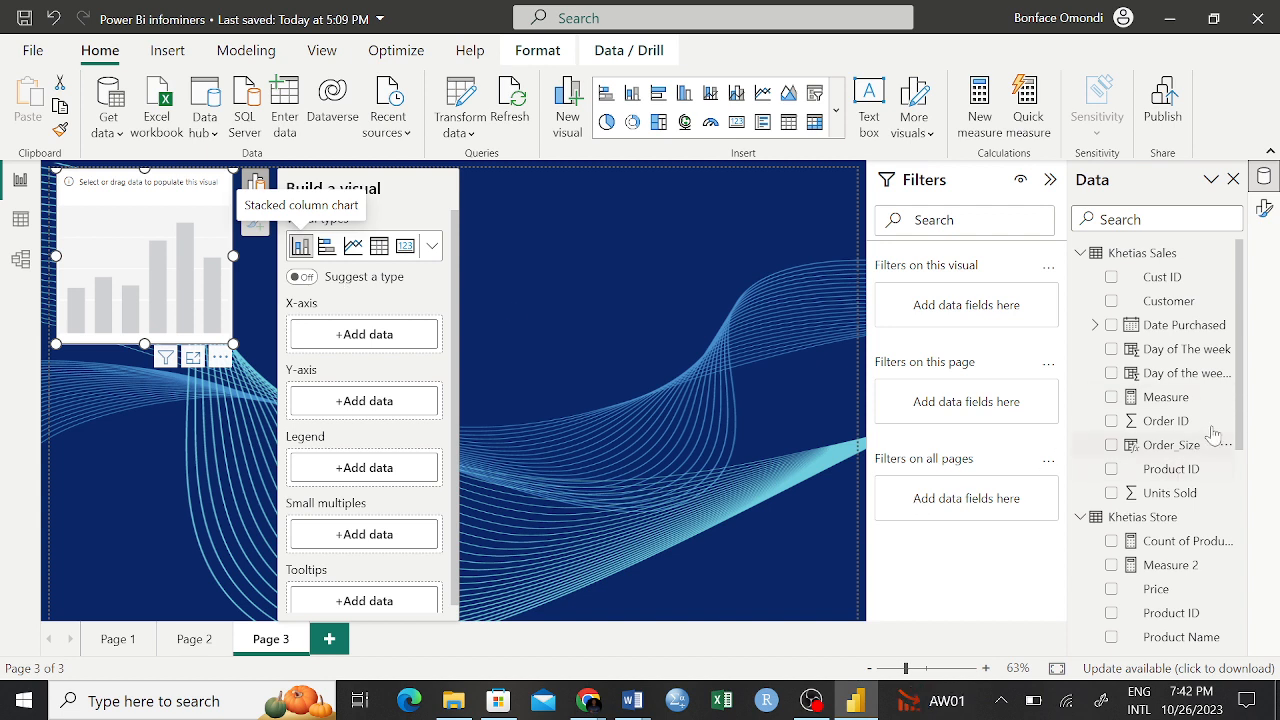
Step: Put Day of the week 2 on the chart's X-axis and Units Sold on its Y-axis, keeping the Sum aggregation
drag(1178, 373, 391, 343)
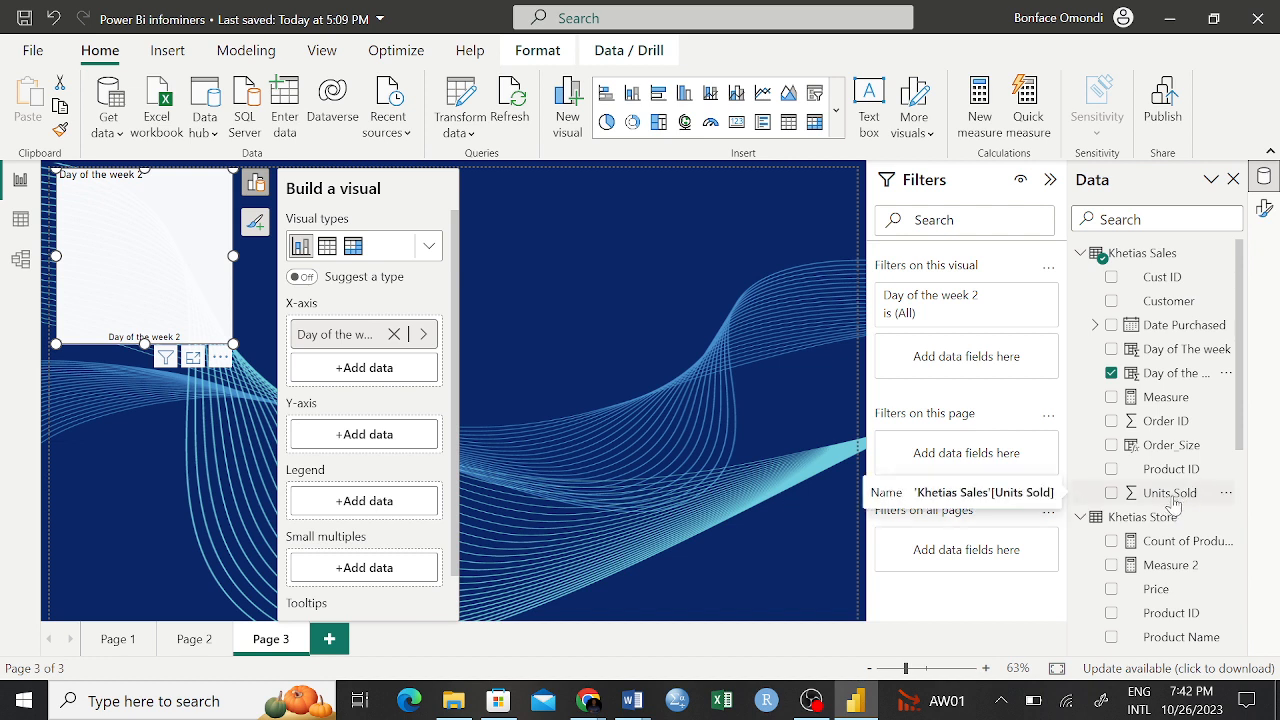
drag(1176, 500, 378, 444)
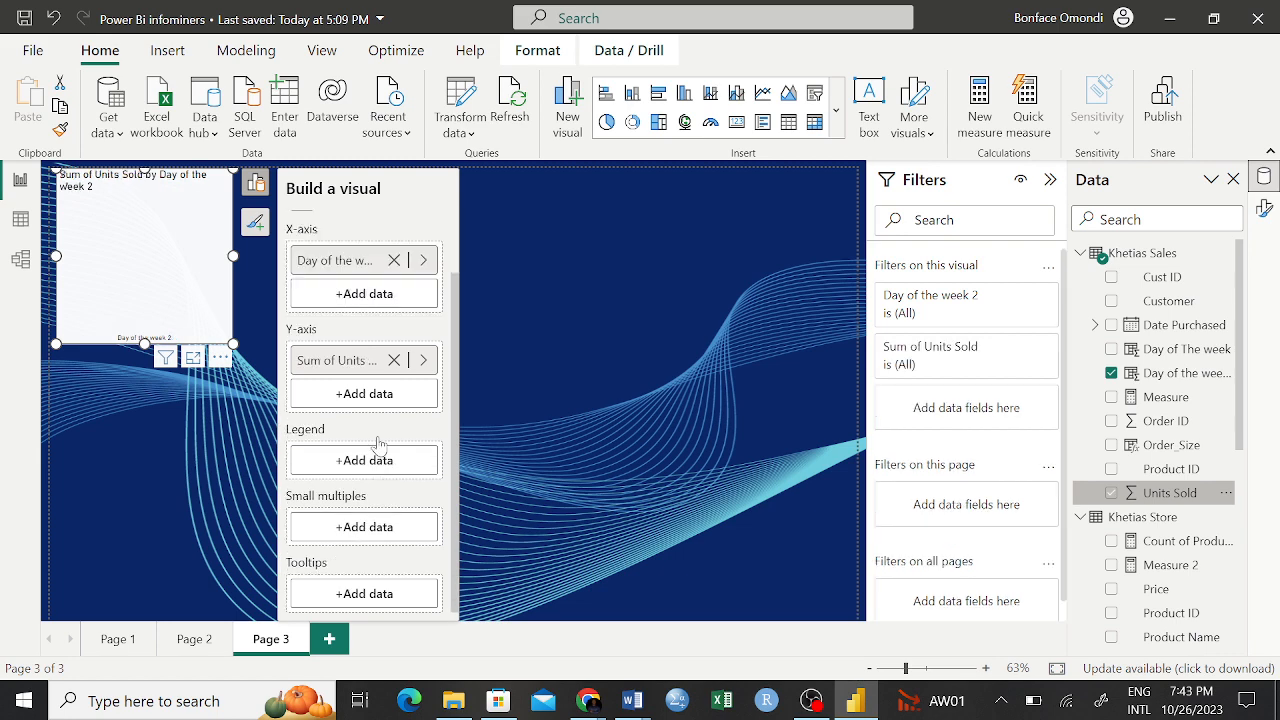
click(424, 362)
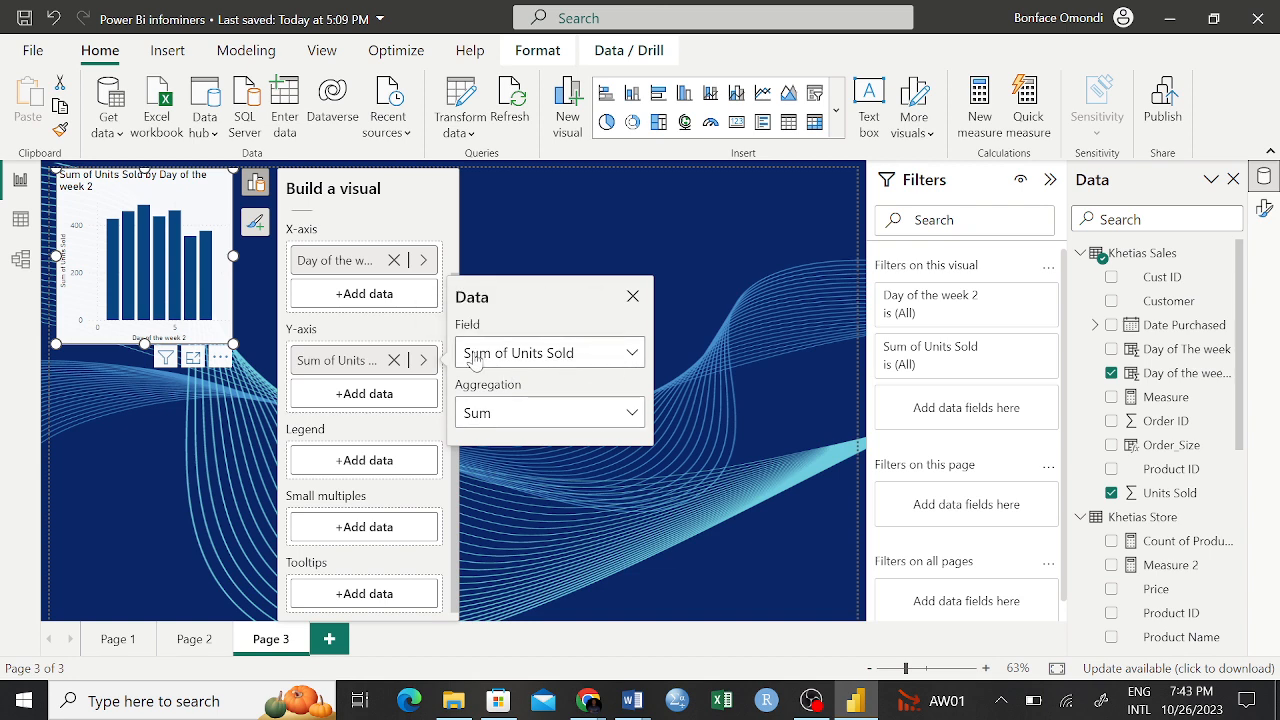
click(606, 415)
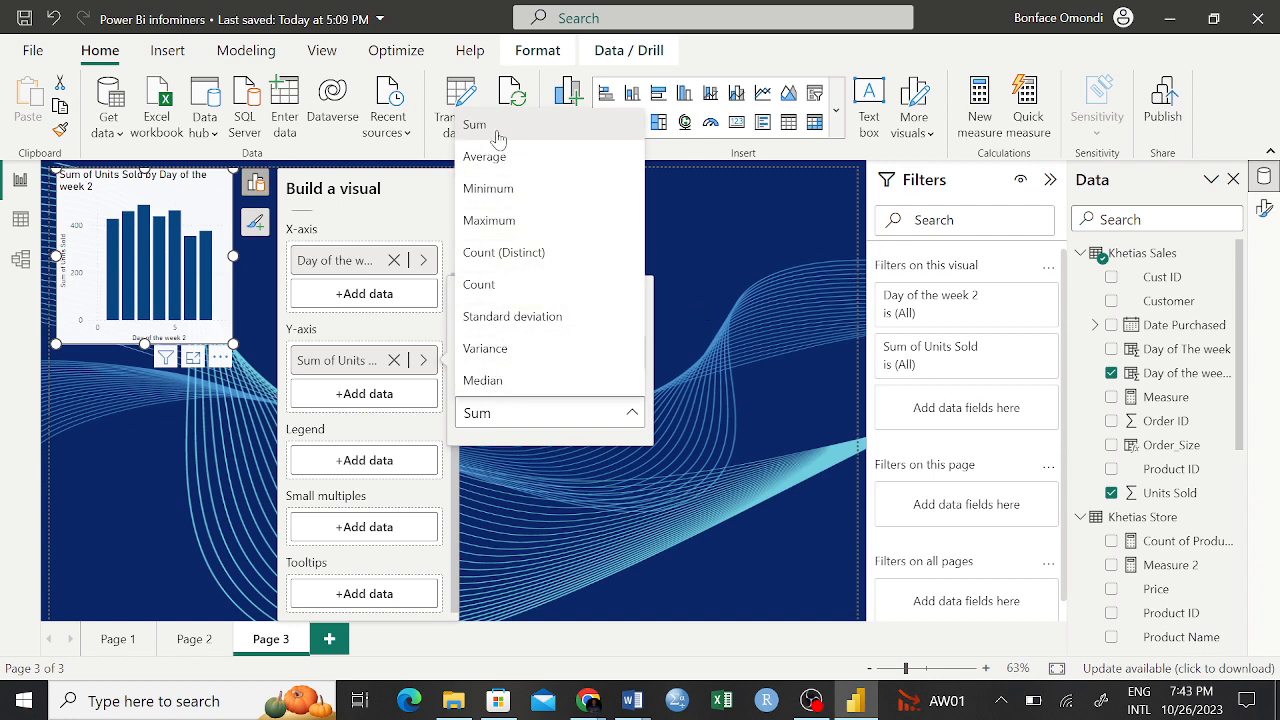
click(720, 313)
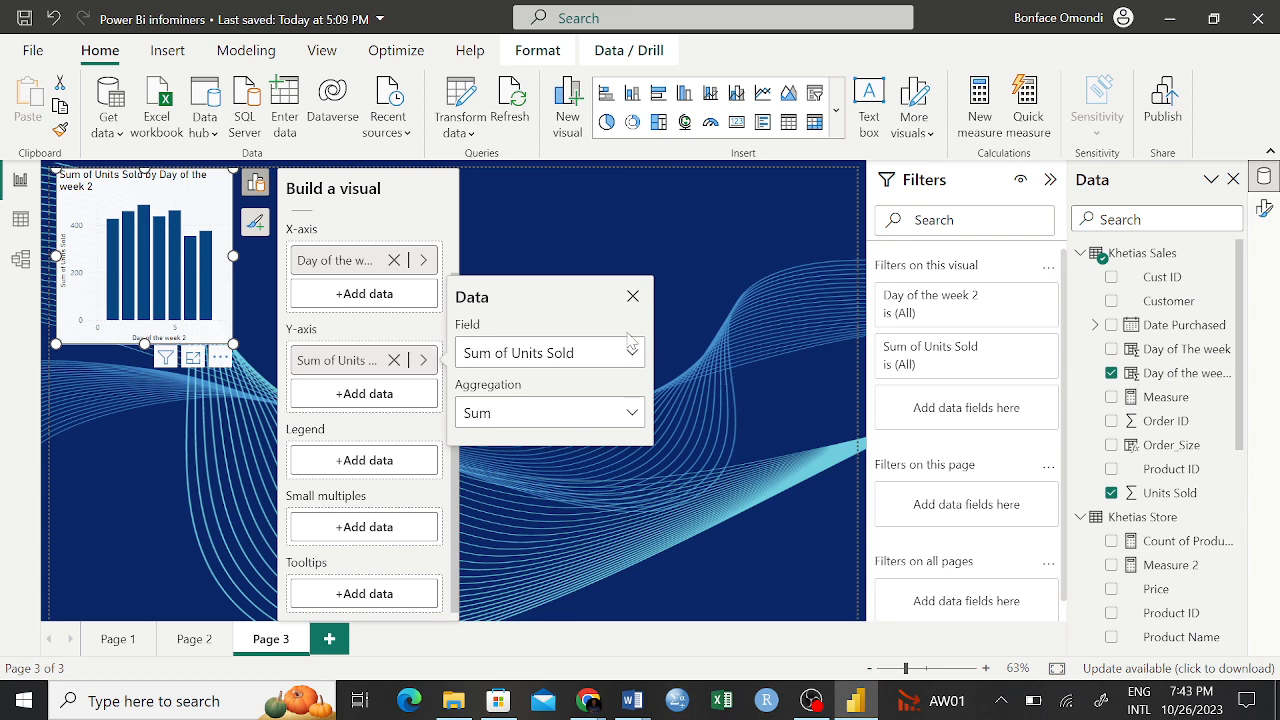
Step: Add Day of the week 2 to the chart's legend so each day's column gets its own colour
click(1176, 376)
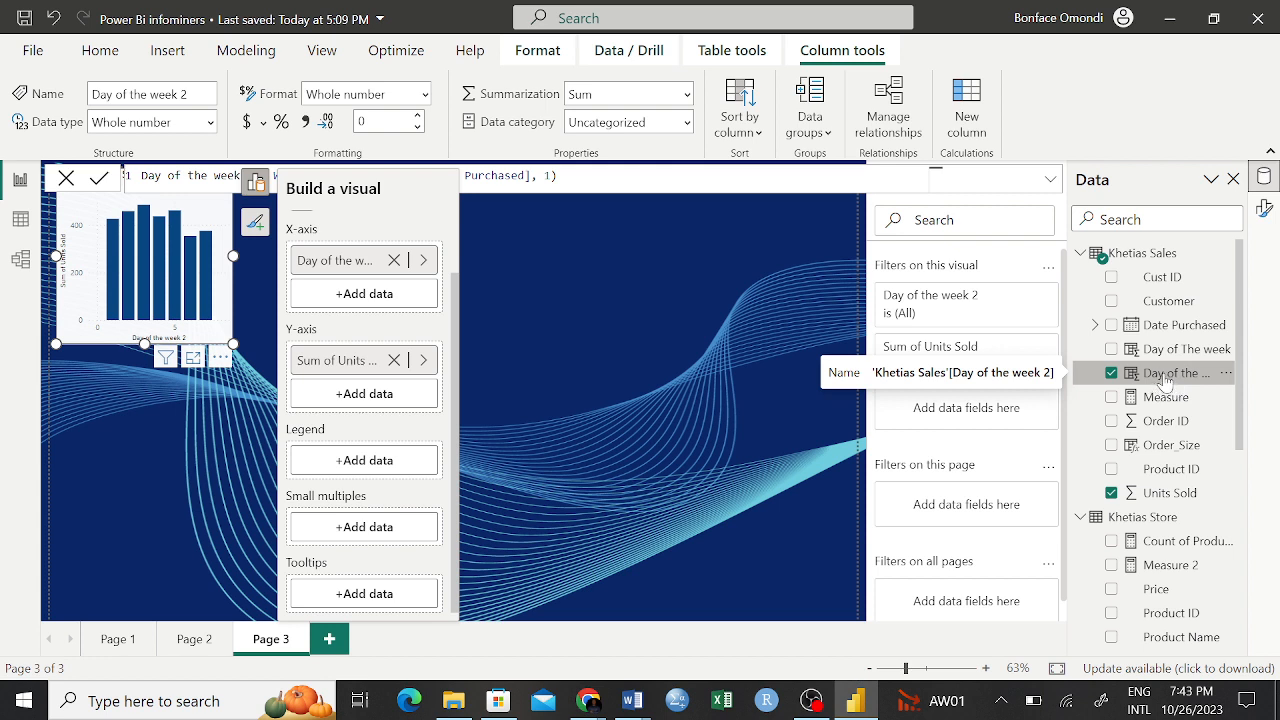
drag(1166, 384, 373, 468)
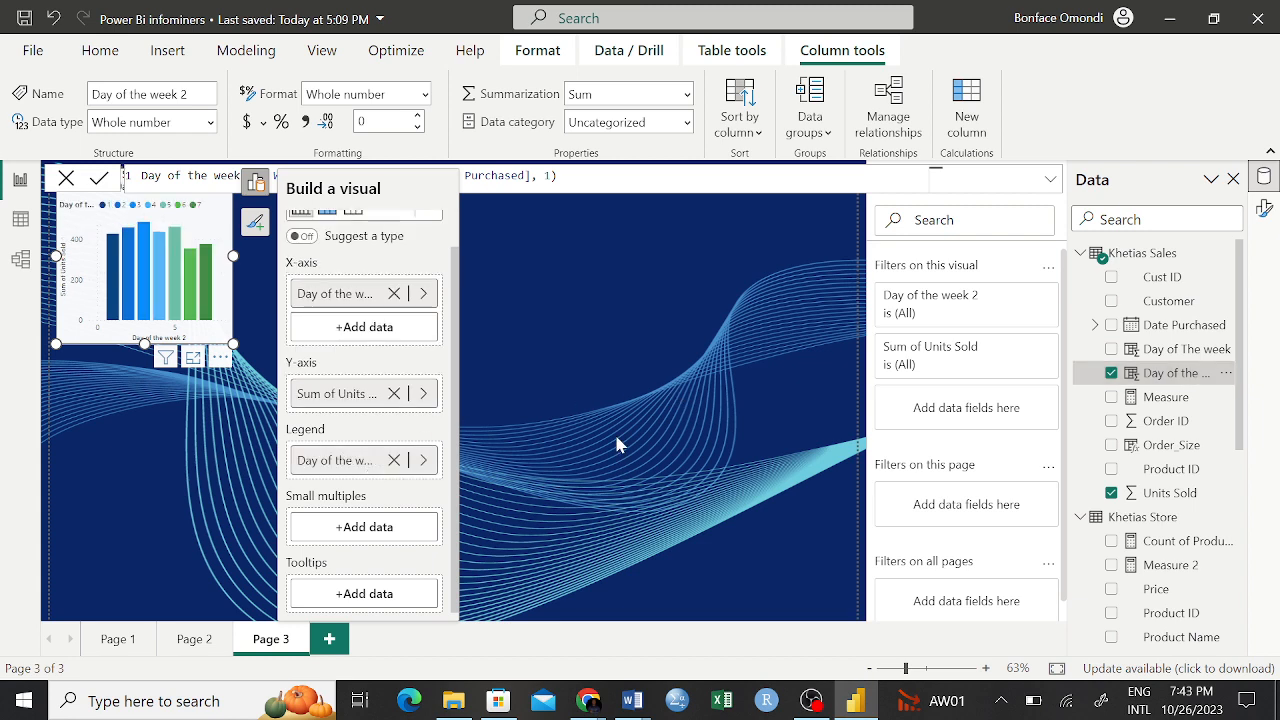
click(621, 366)
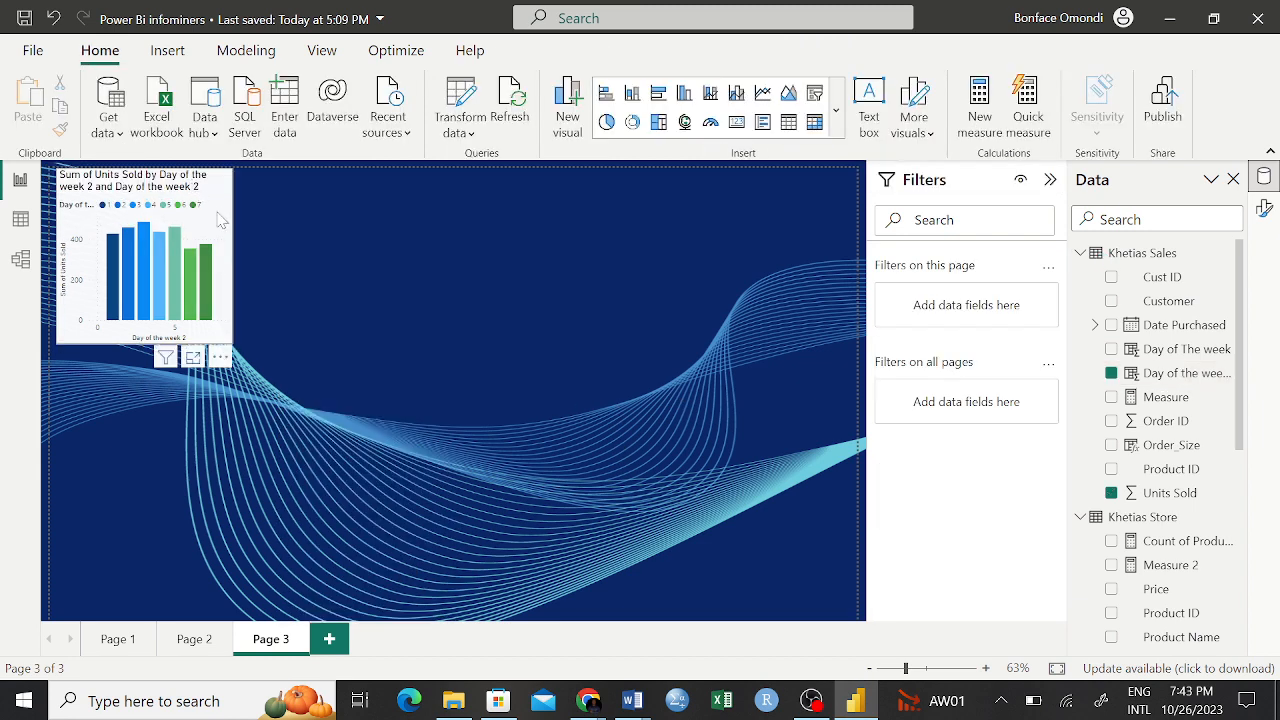
Step: Enlarge the units sold chart to over half the page width and move it slightly inward from the page's upper-left corner
click(232, 318)
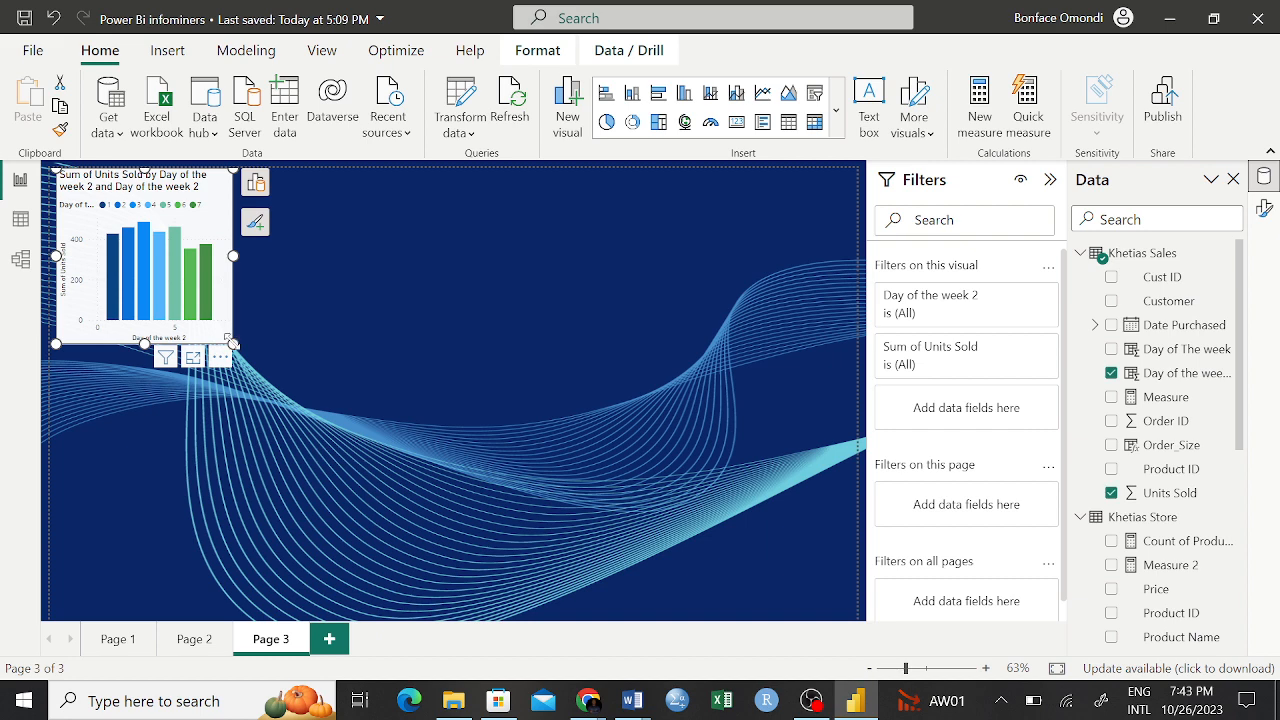
drag(233, 343, 552, 466)
drag(490, 229, 543, 263)
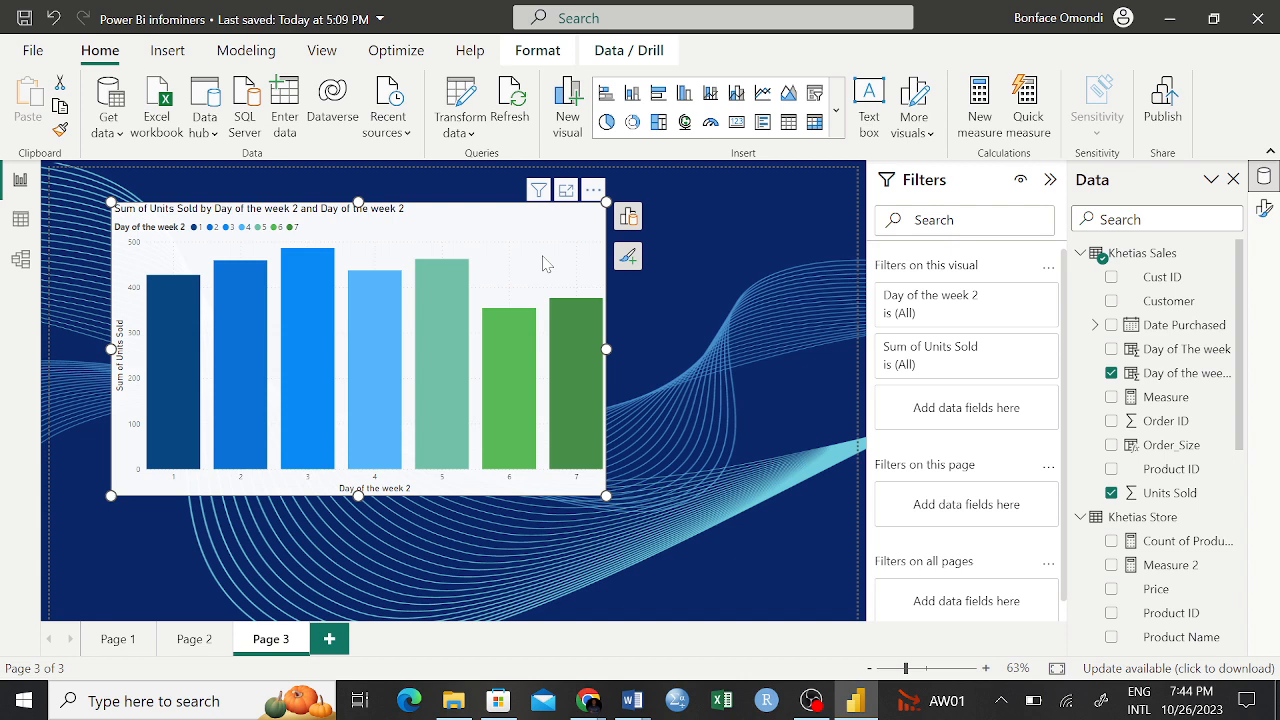
Step: Change the visual to a funnel chart and stretch it down to near the bottom of the page
click(629, 221)
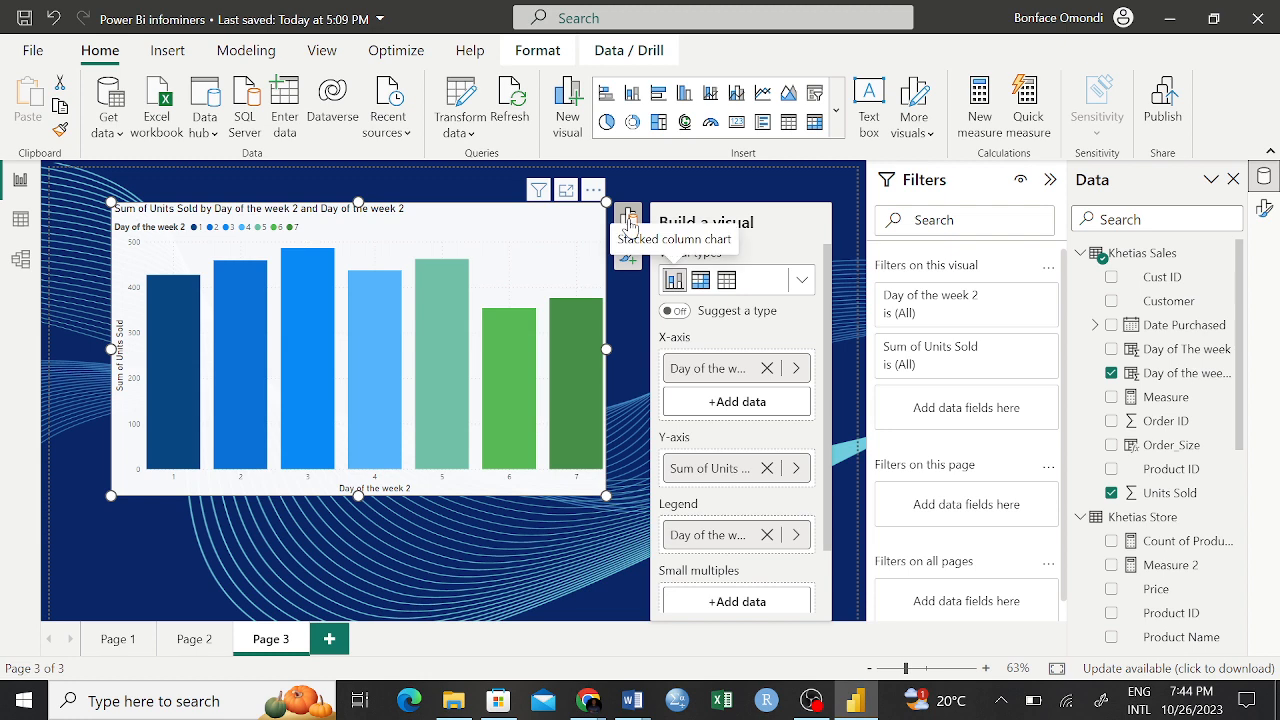
click(802, 284)
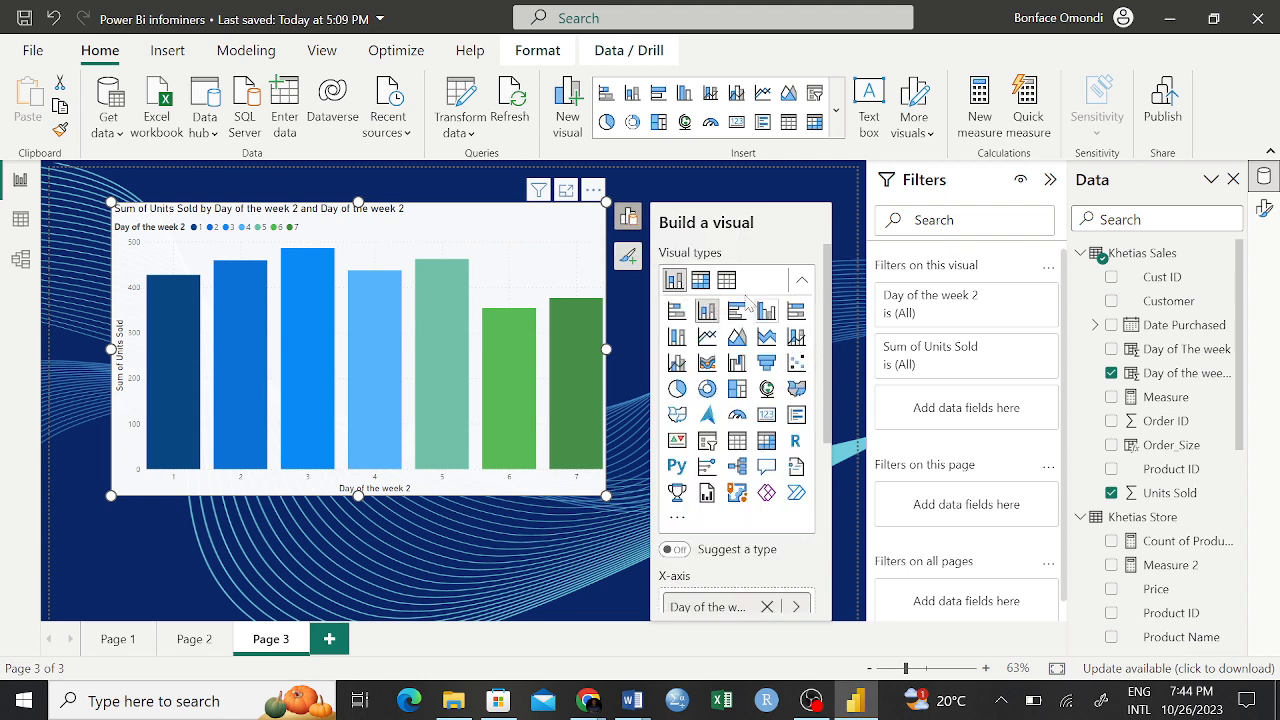
click(802, 282)
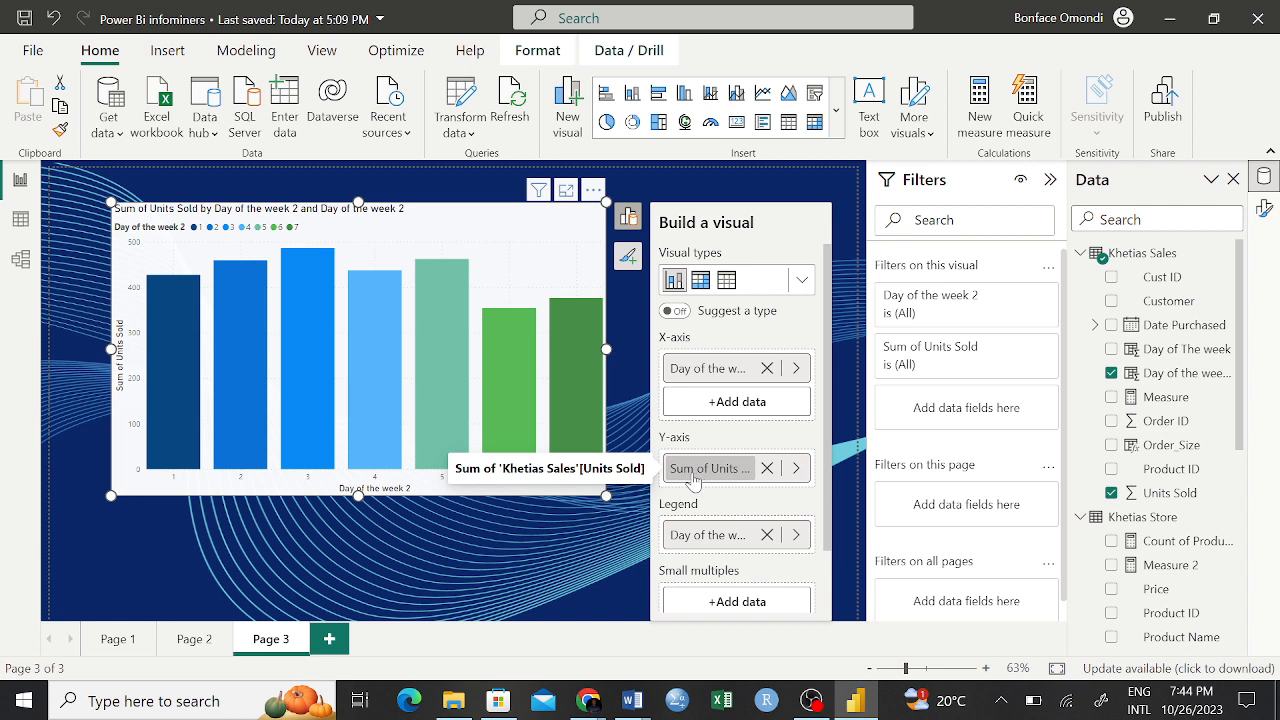
click(798, 468)
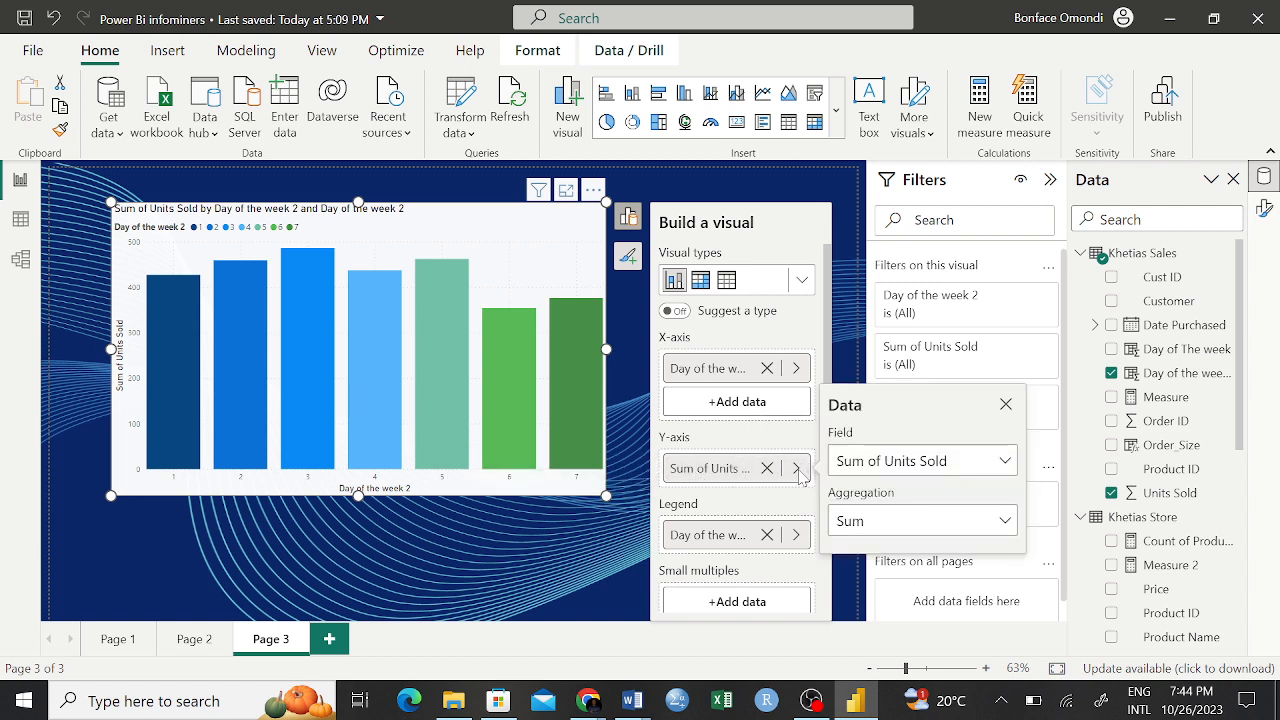
click(802, 284)
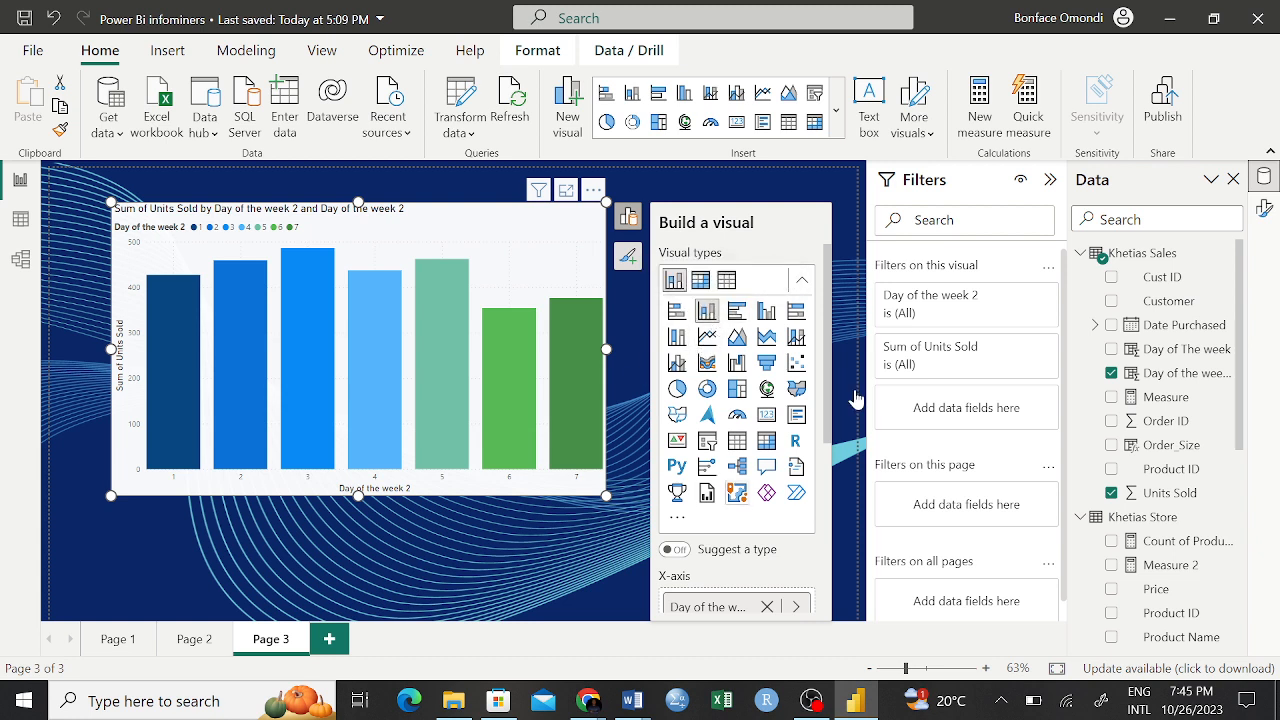
click(769, 366)
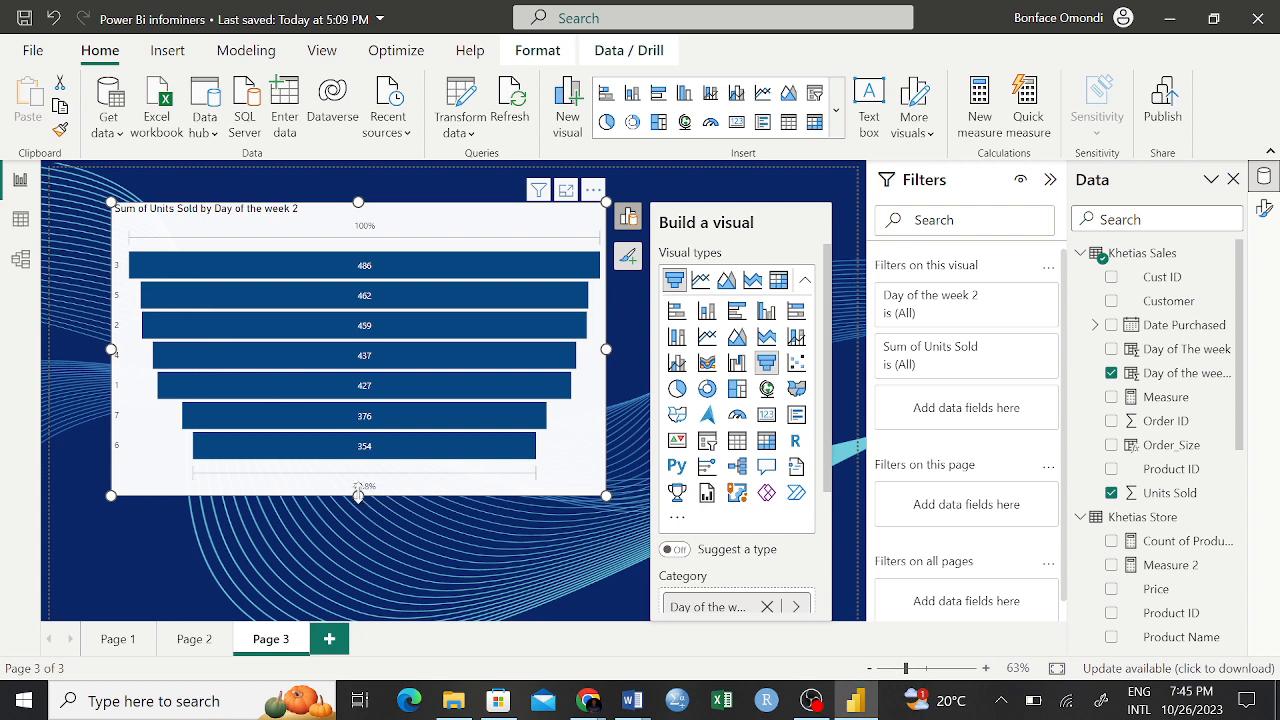
drag(358, 495, 369, 582)
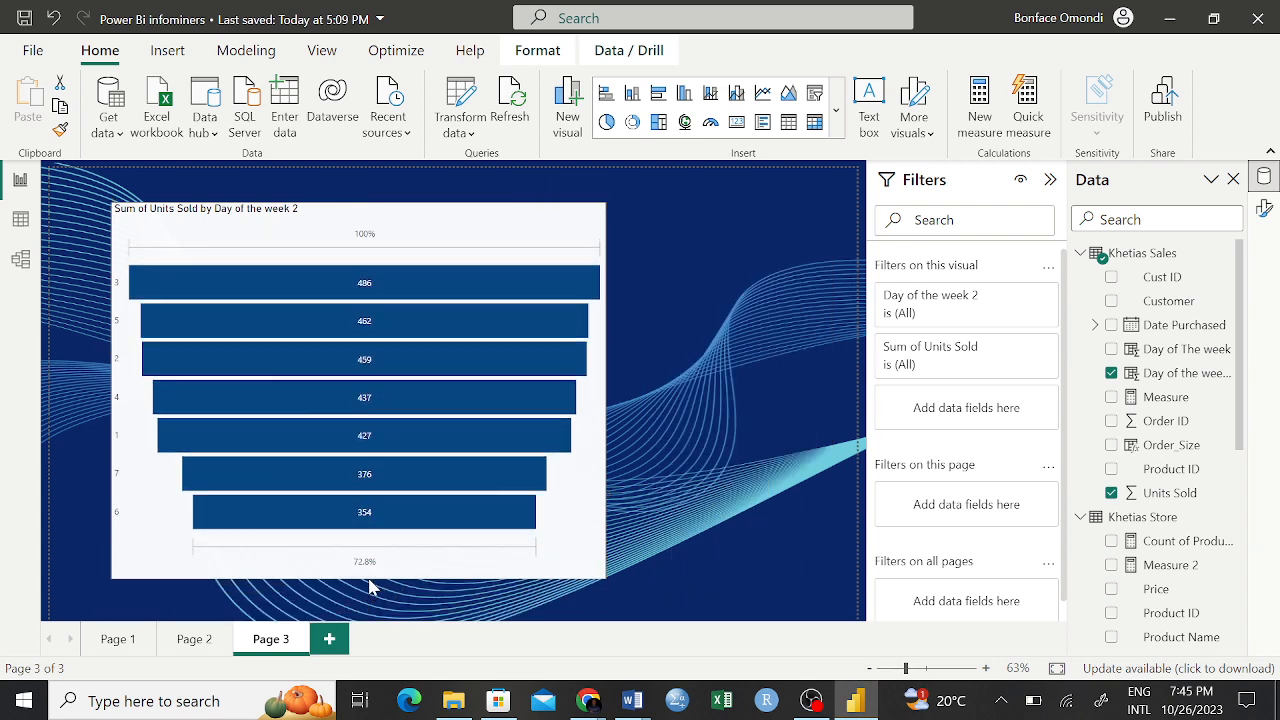
click(122, 298)
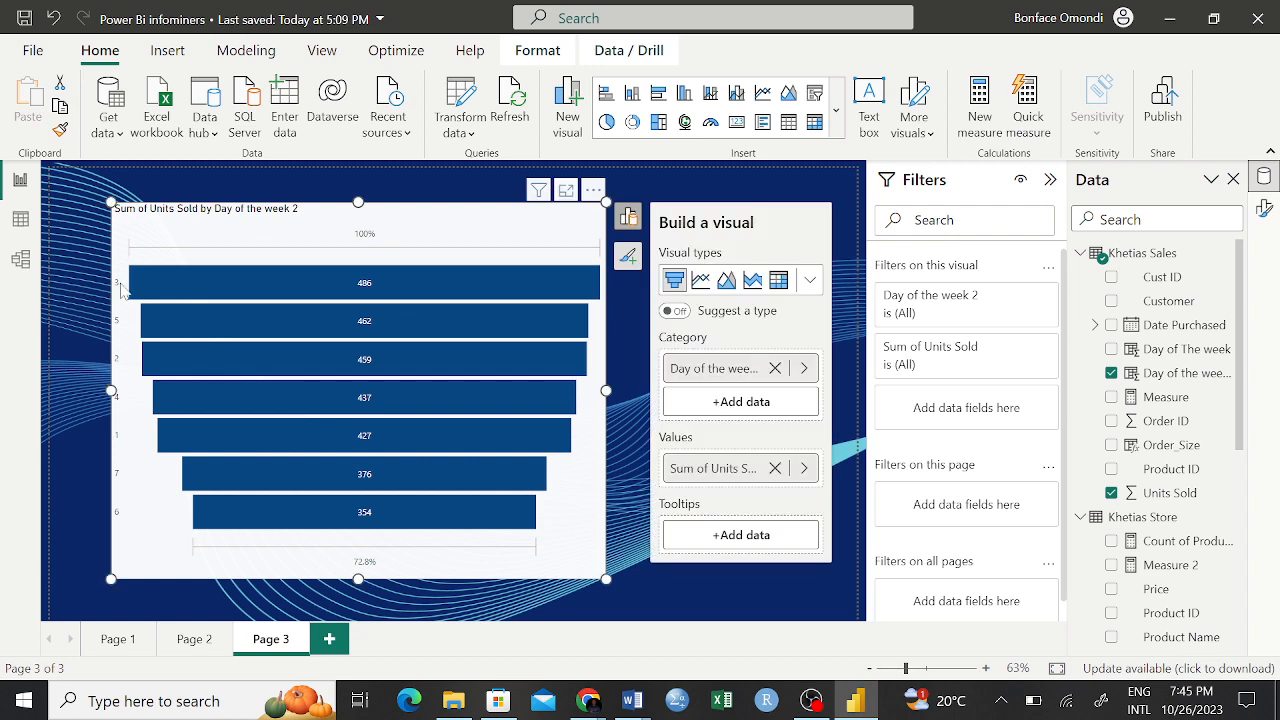
mouse_move(368, 297)
Step: Try the visual as donut, pie, gauge, treemap, scatter and line-and-stacked-column charts, and return it to a stacked column chart
click(810, 282)
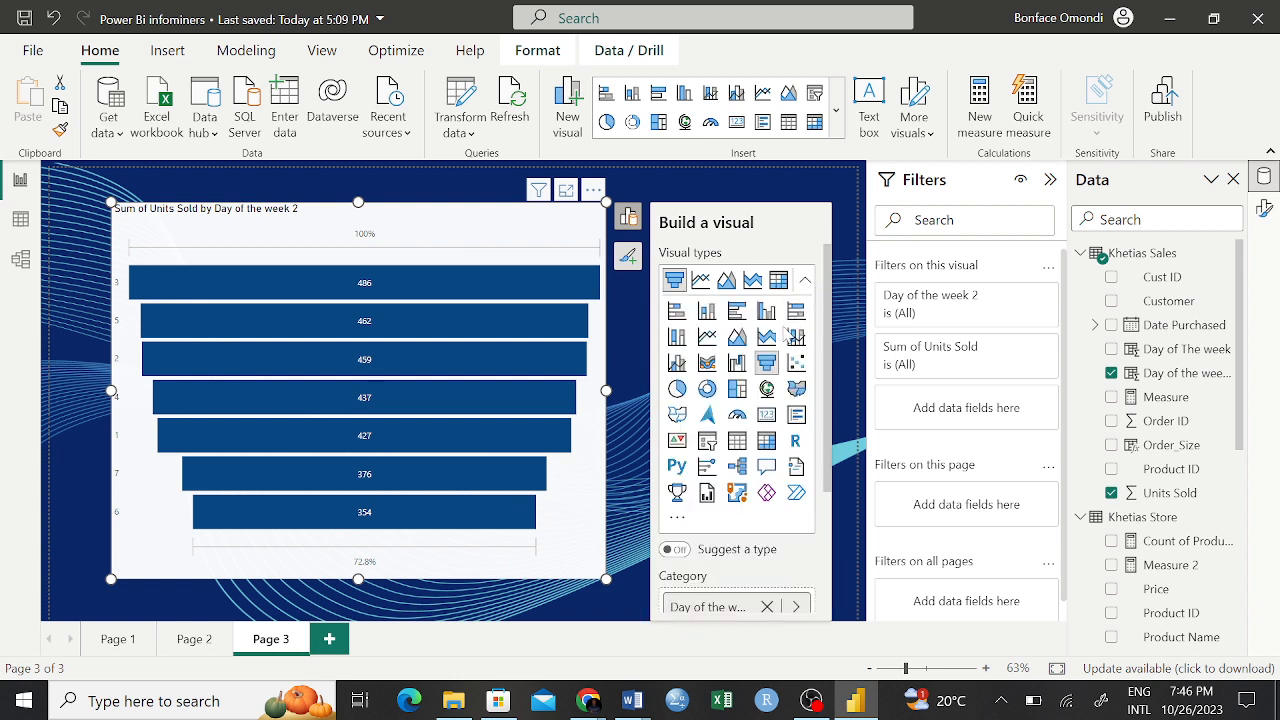
click(707, 389)
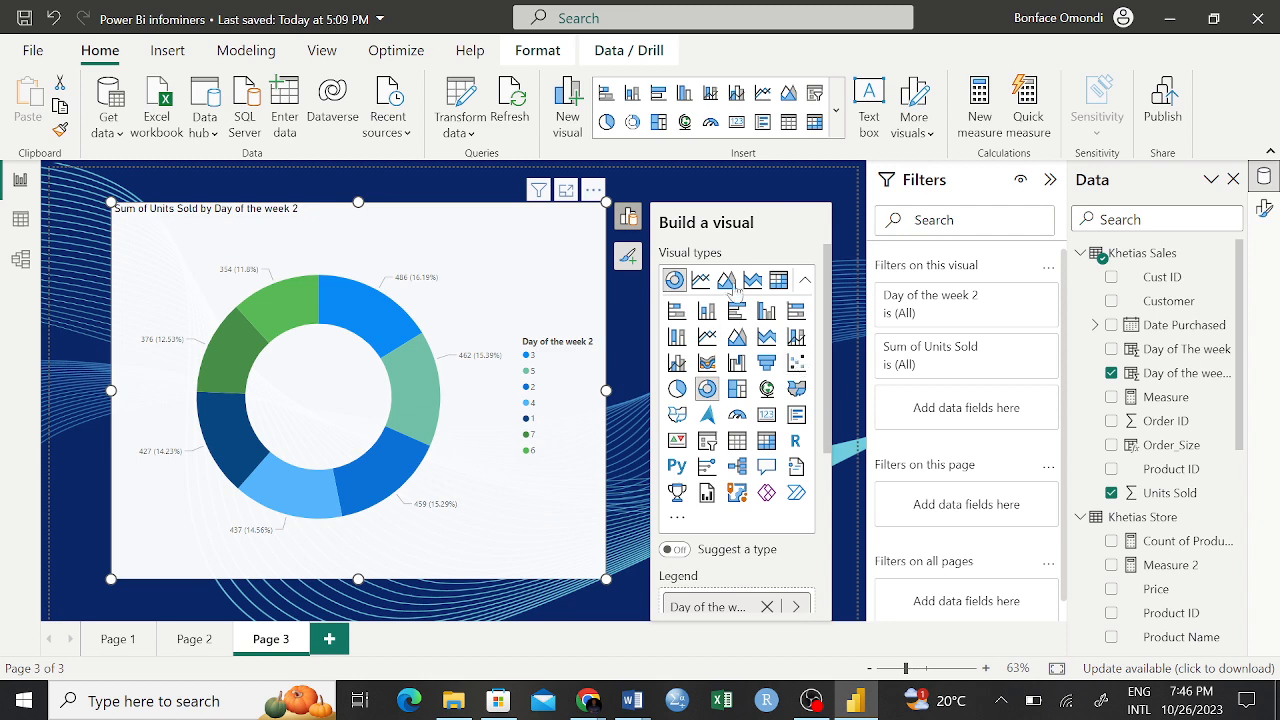
click(677, 389)
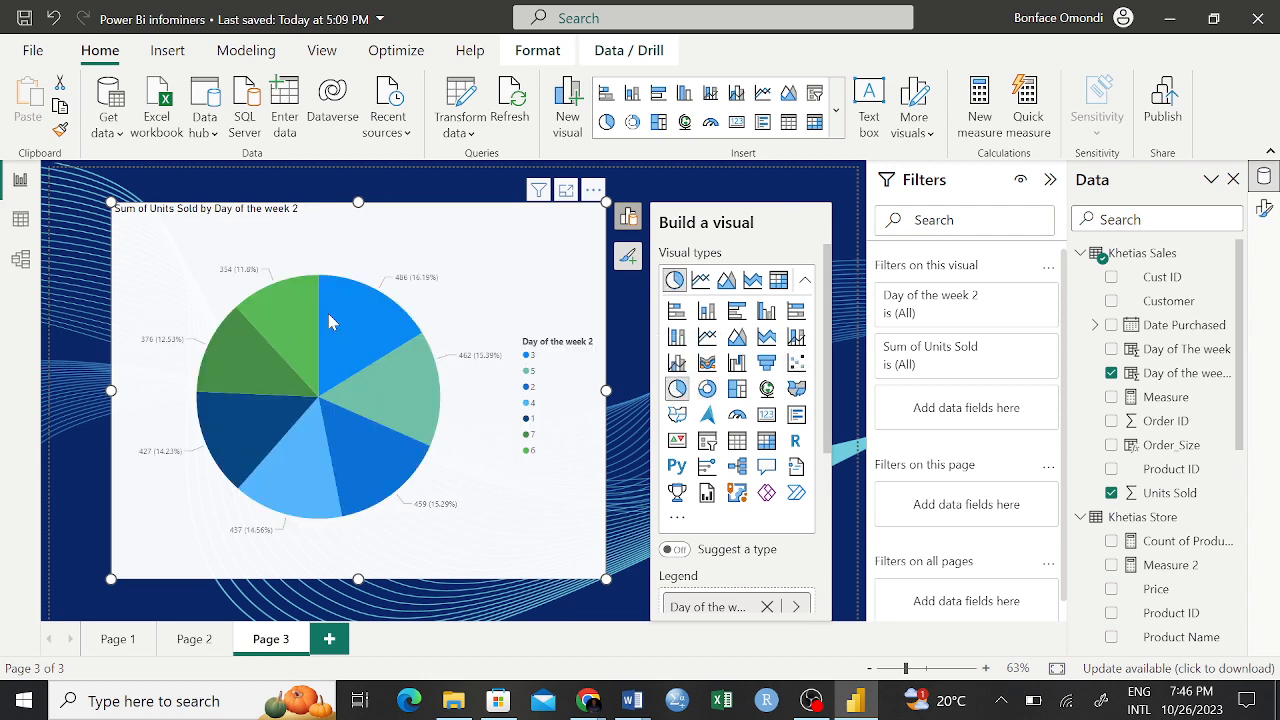
click(738, 416)
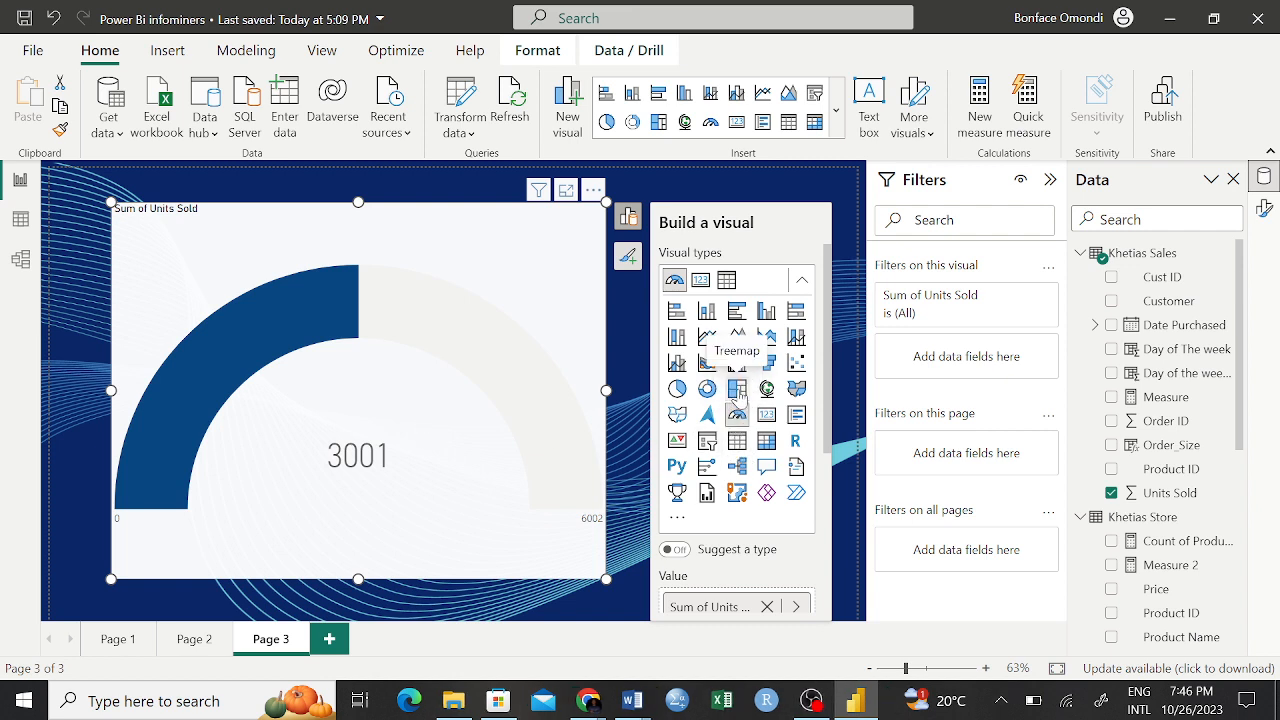
click(737, 390)
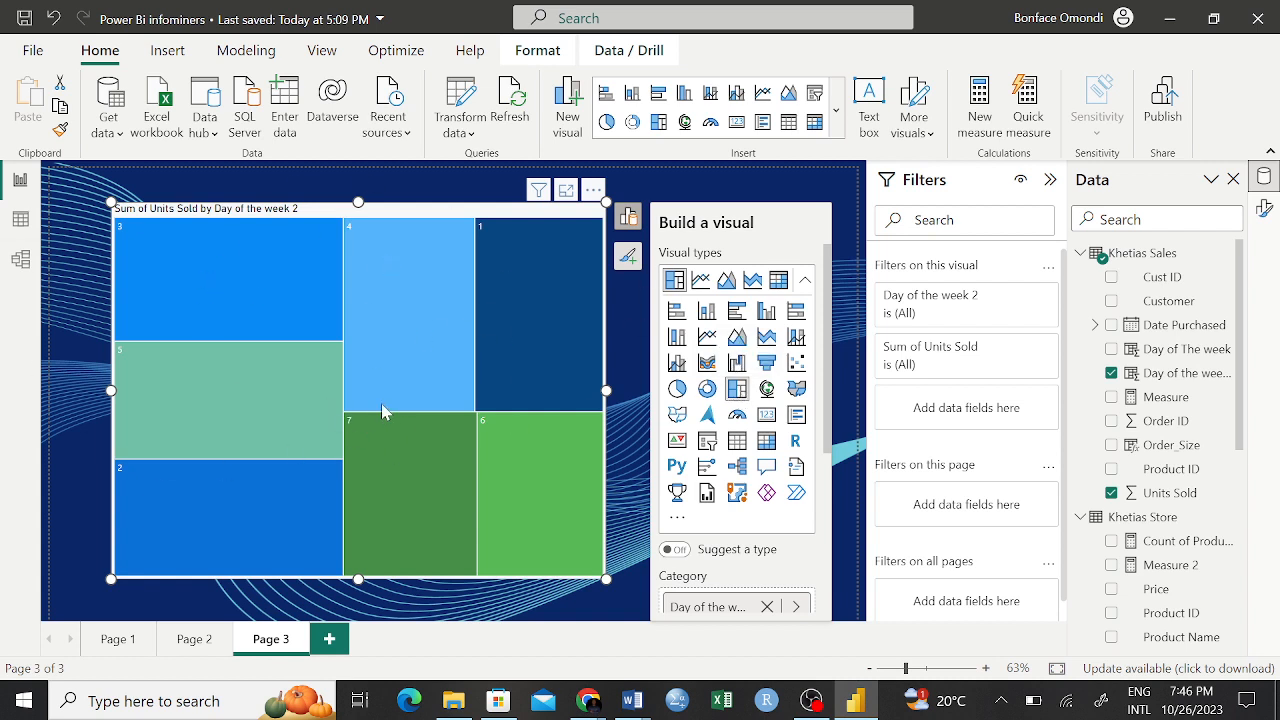
click(797, 364)
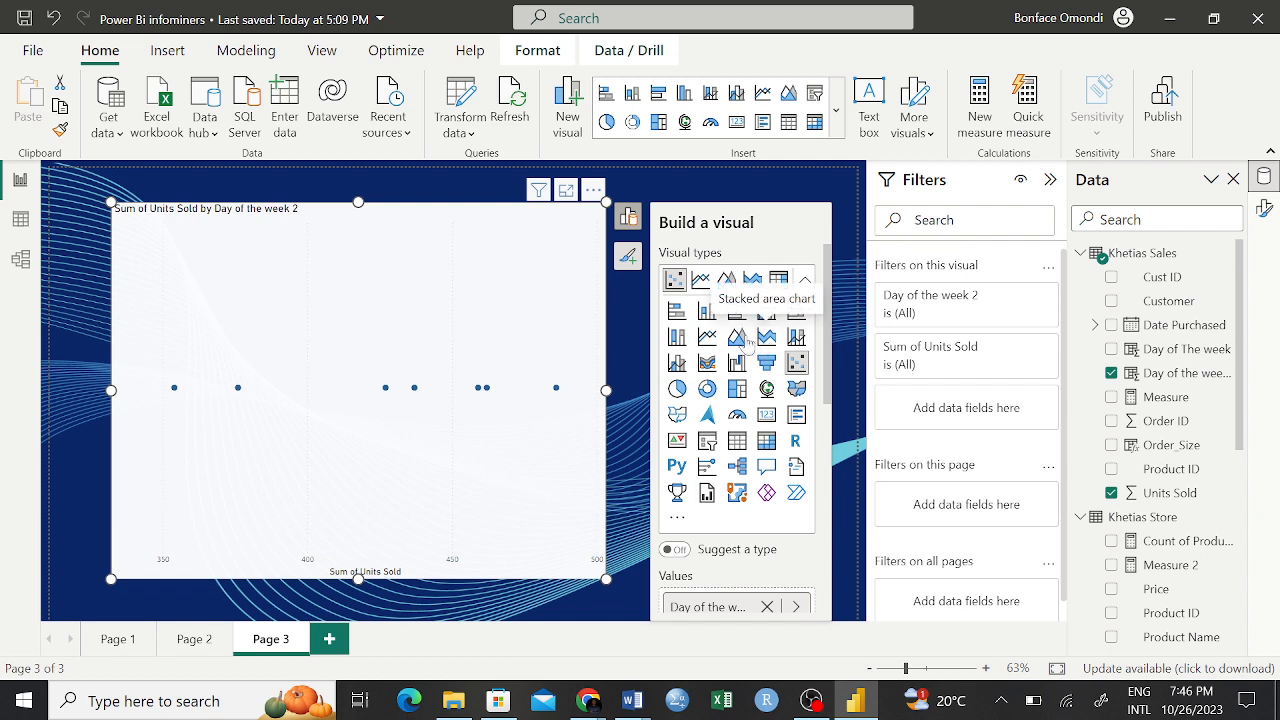
click(796, 339)
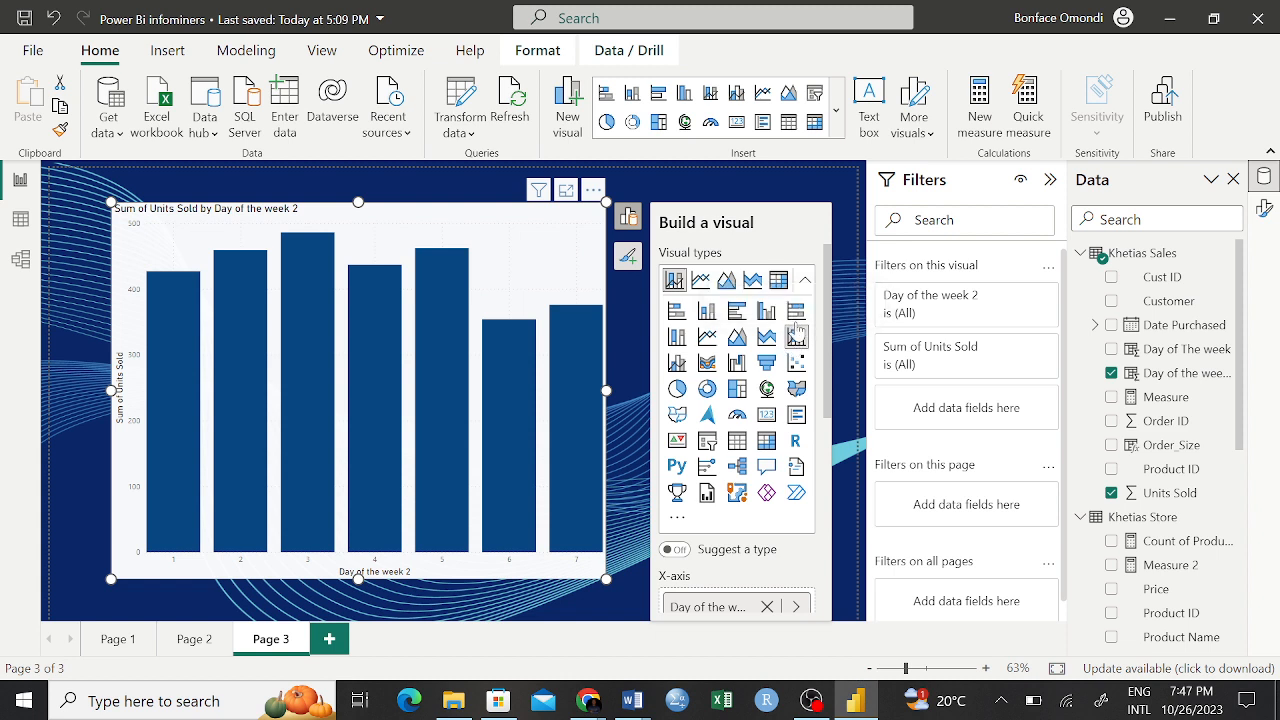
click(707, 312)
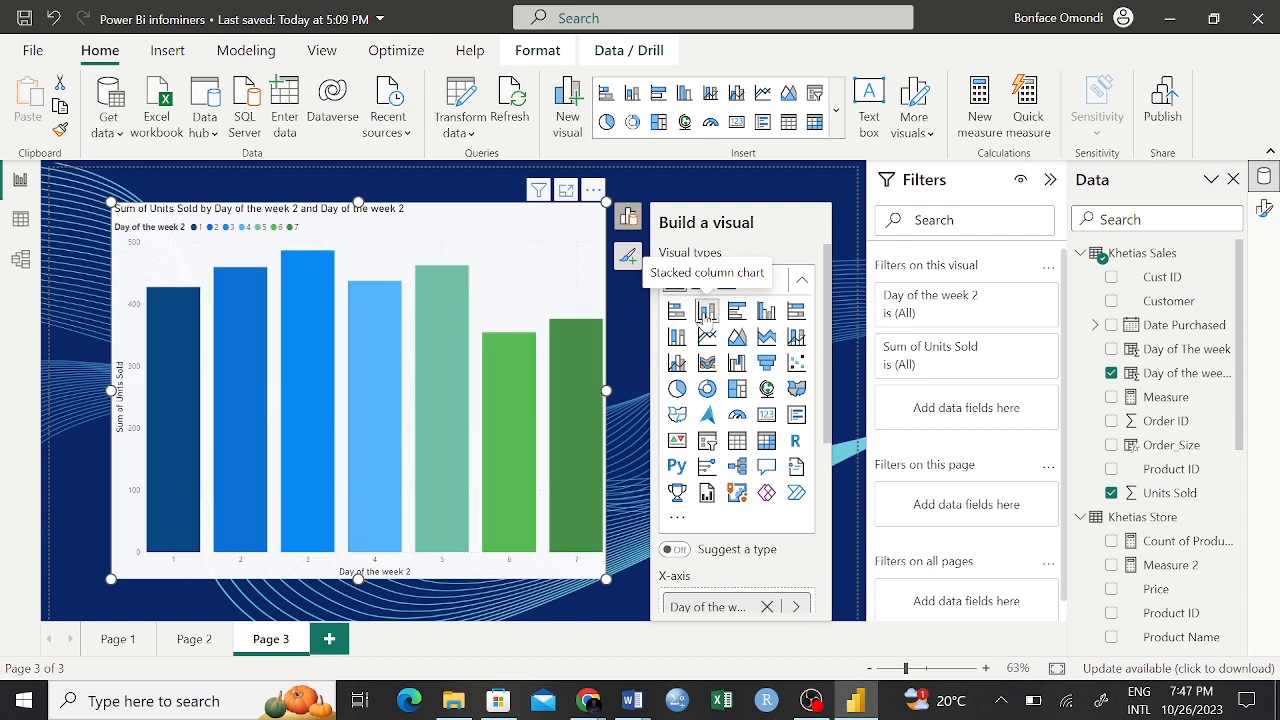
Step: Resize the stacked column chart slightly wider and shorter, leaving the lower part of the page free
click(612, 574)
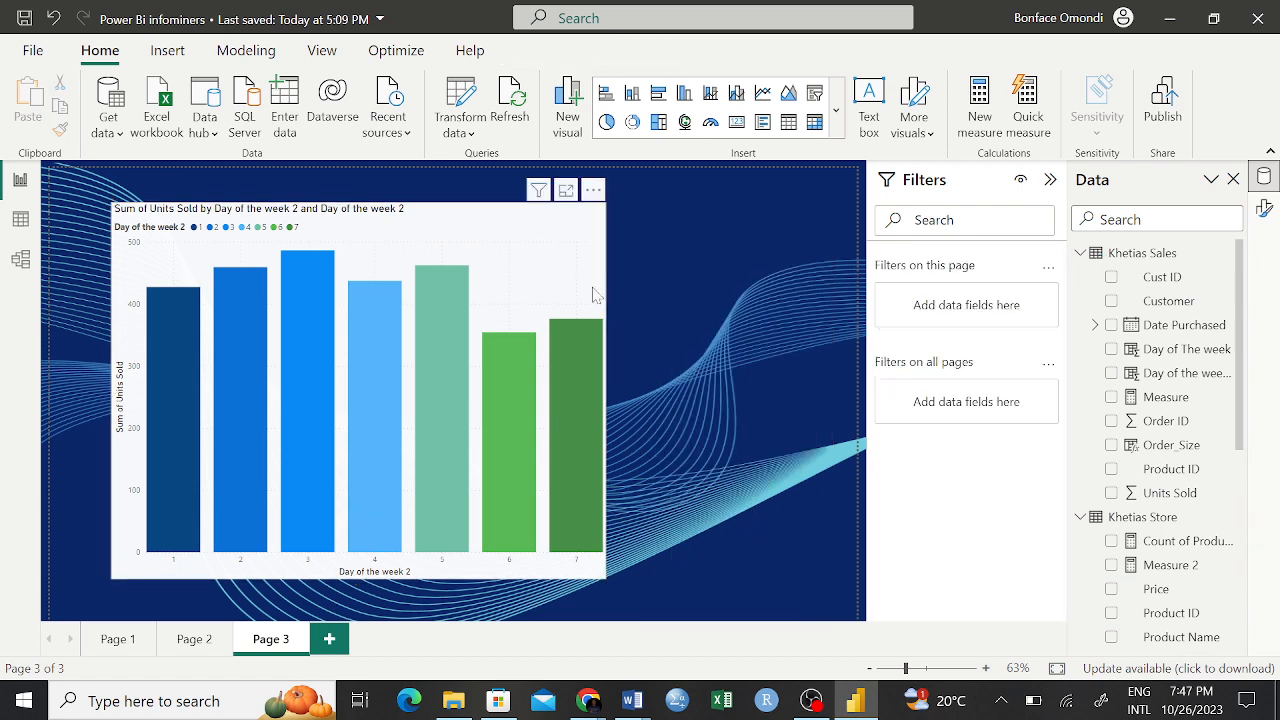
click(600, 322)
drag(608, 390, 686, 395)
drag(680, 572, 630, 497)
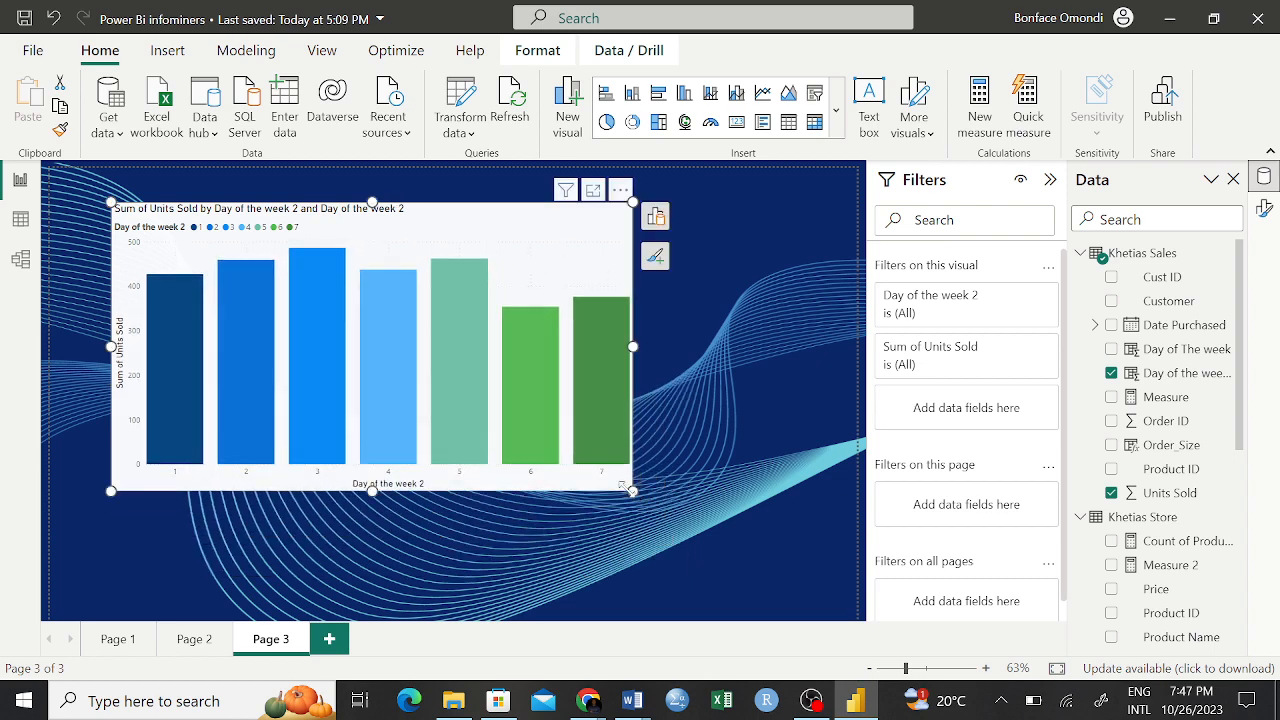
click(788, 438)
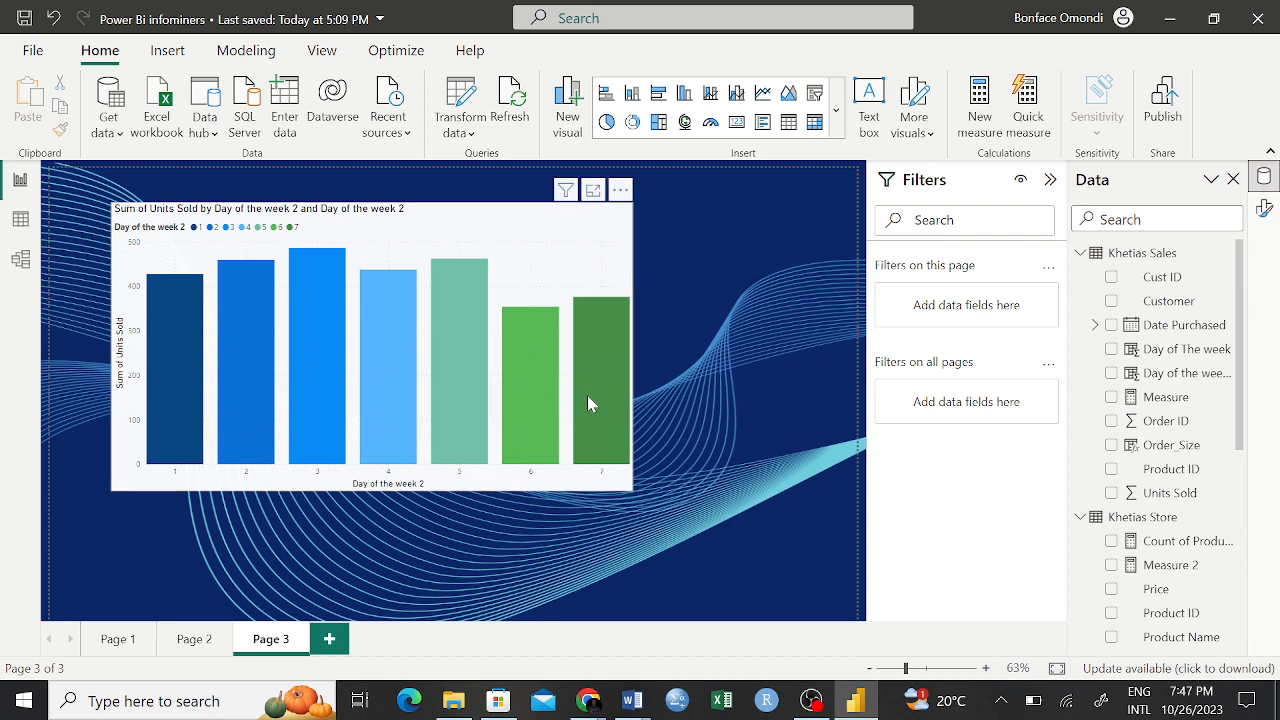
Step: Add Product Name from Khetias Store to the chart's X-axis below Day of the week 2
mouse_move(369, 365)
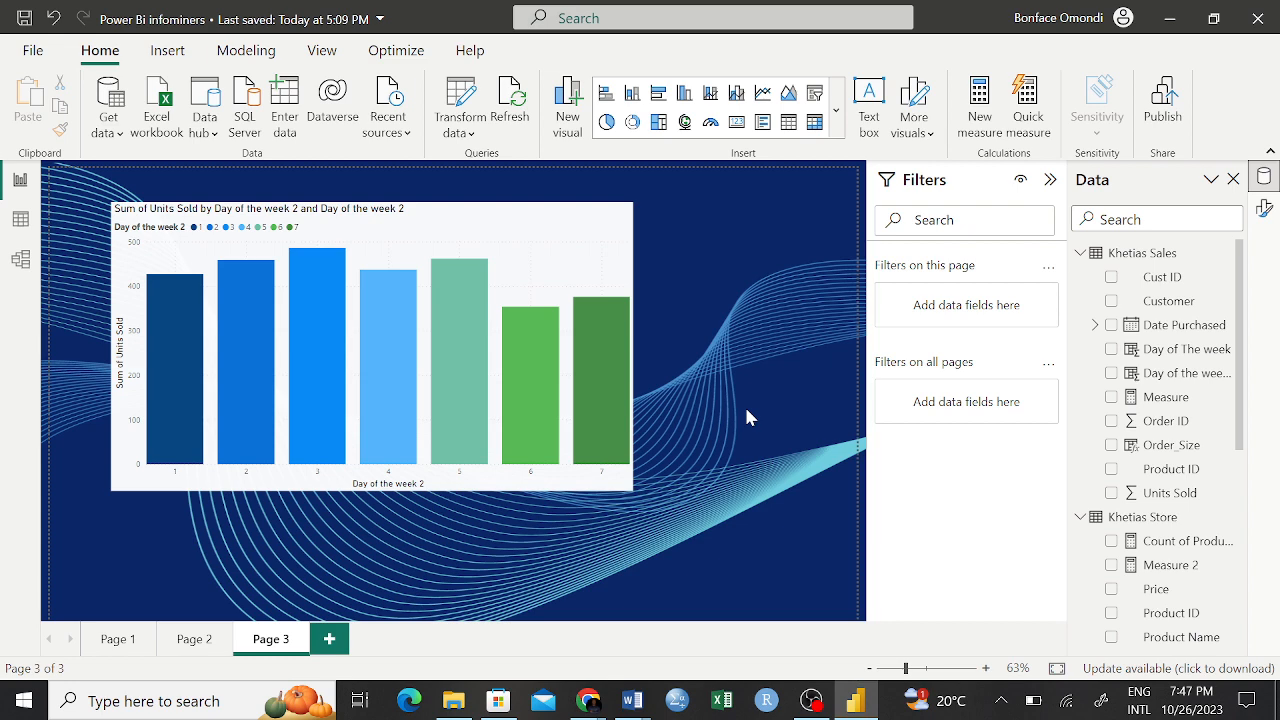
mouse_move(611, 289)
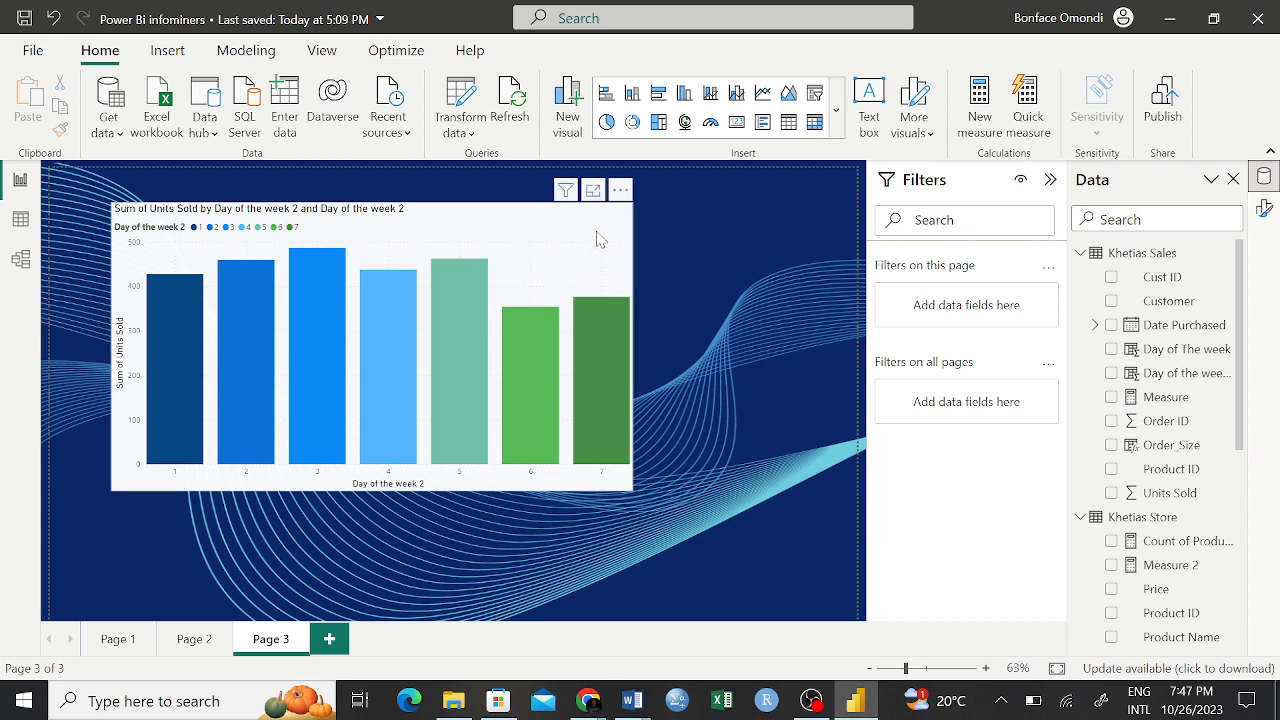
click(598, 239)
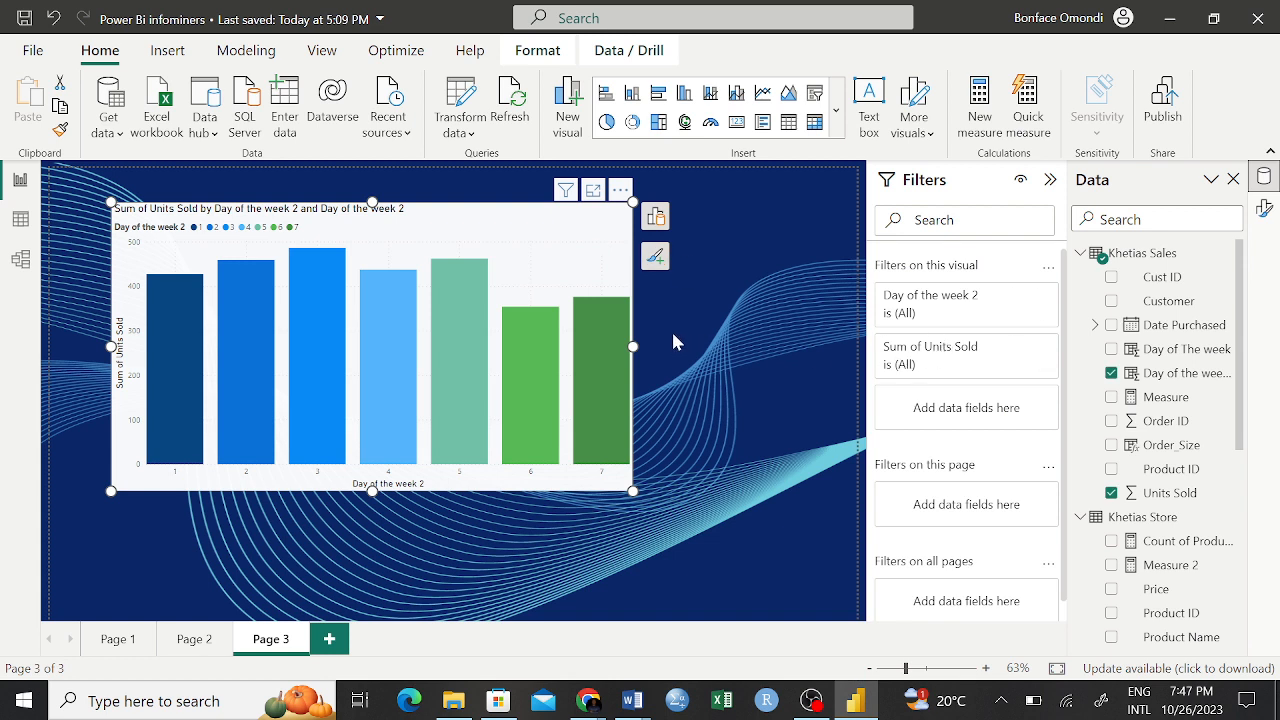
click(657, 217)
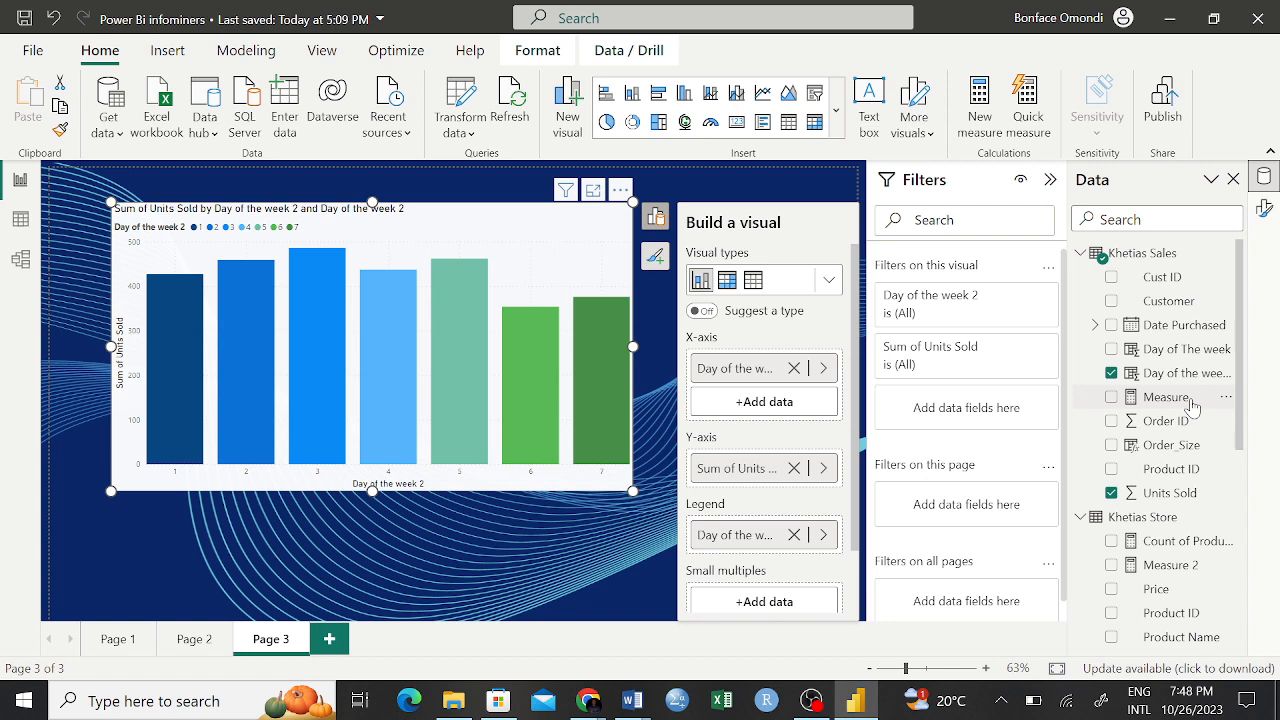
scroll(1190, 420, down, 3)
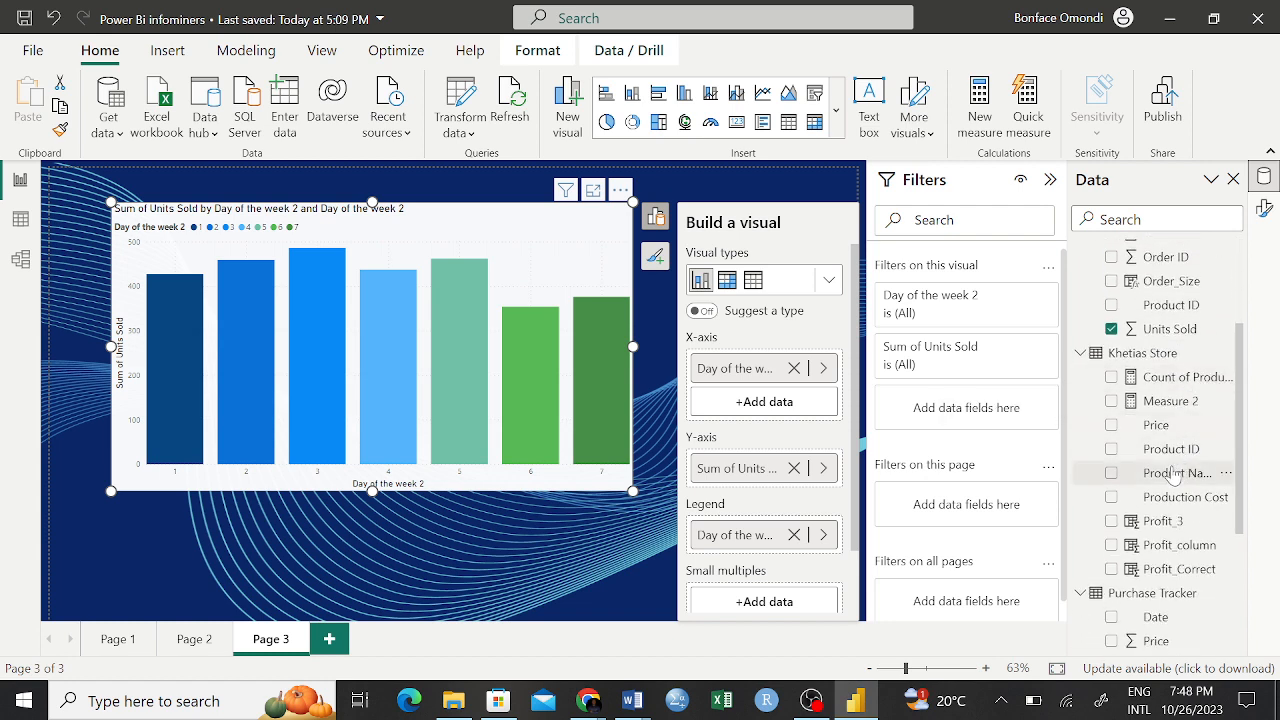
drag(1175, 475, 790, 403)
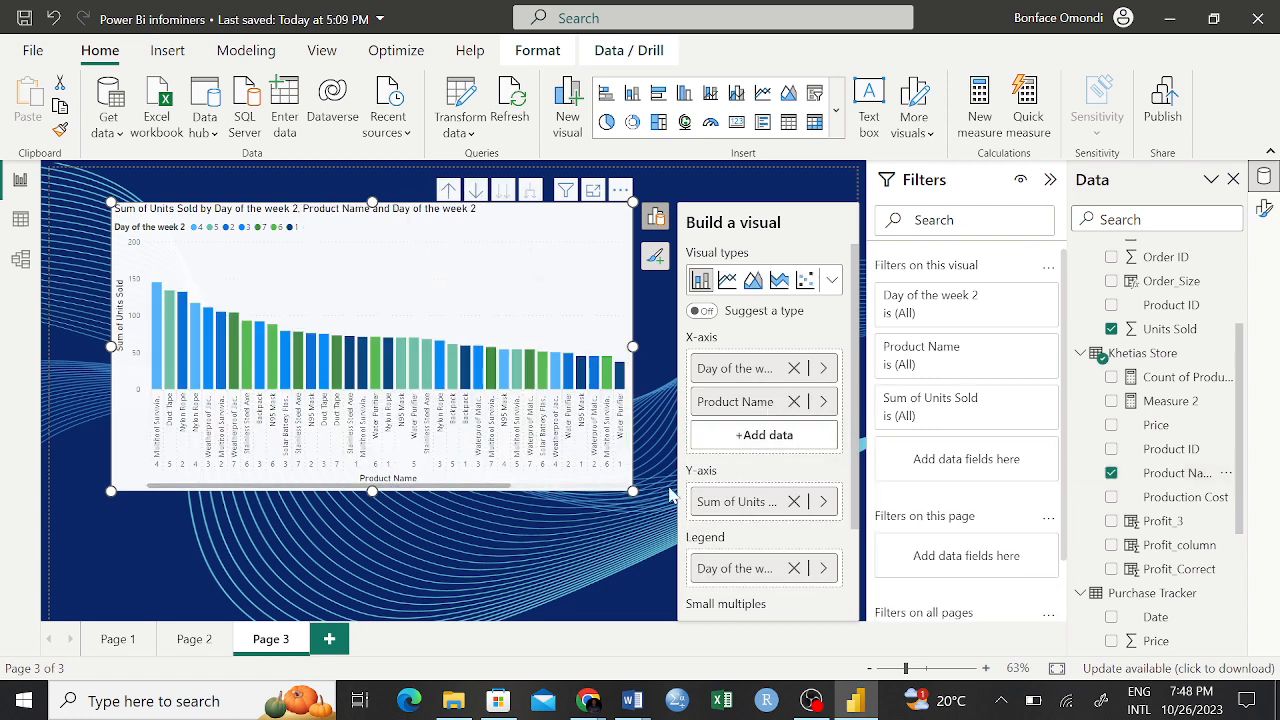
click(565, 547)
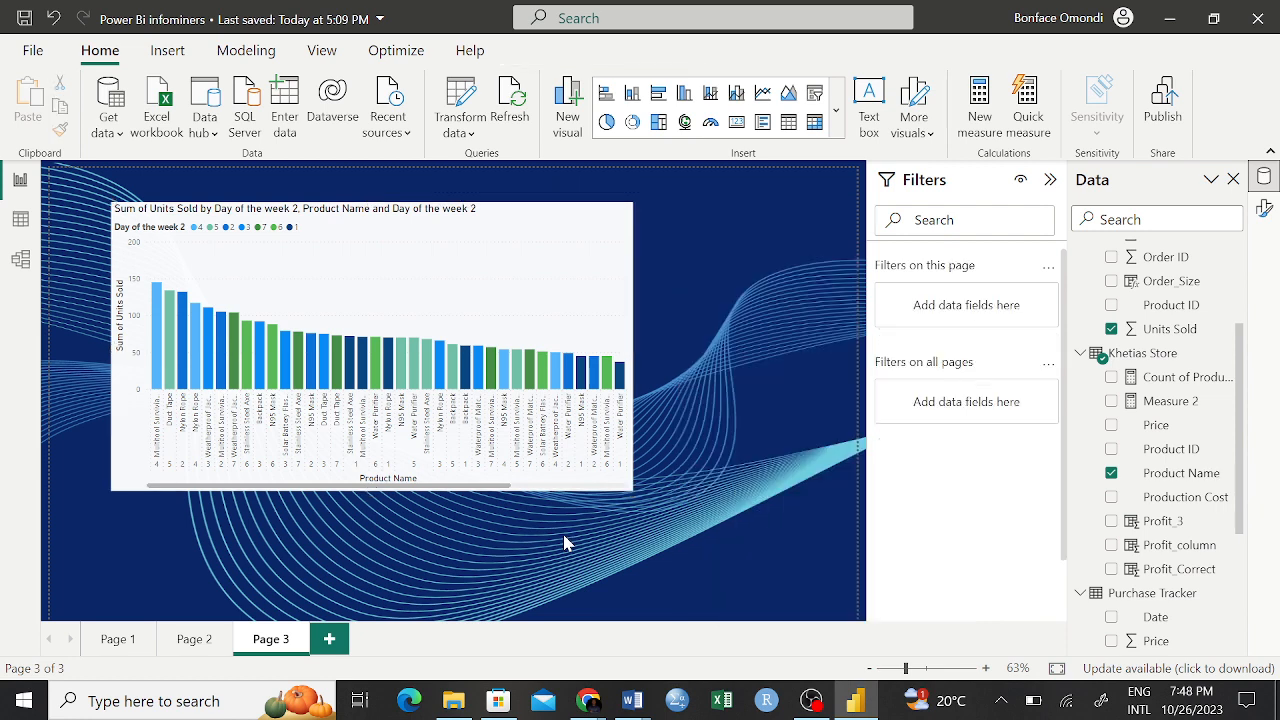
click(622, 295)
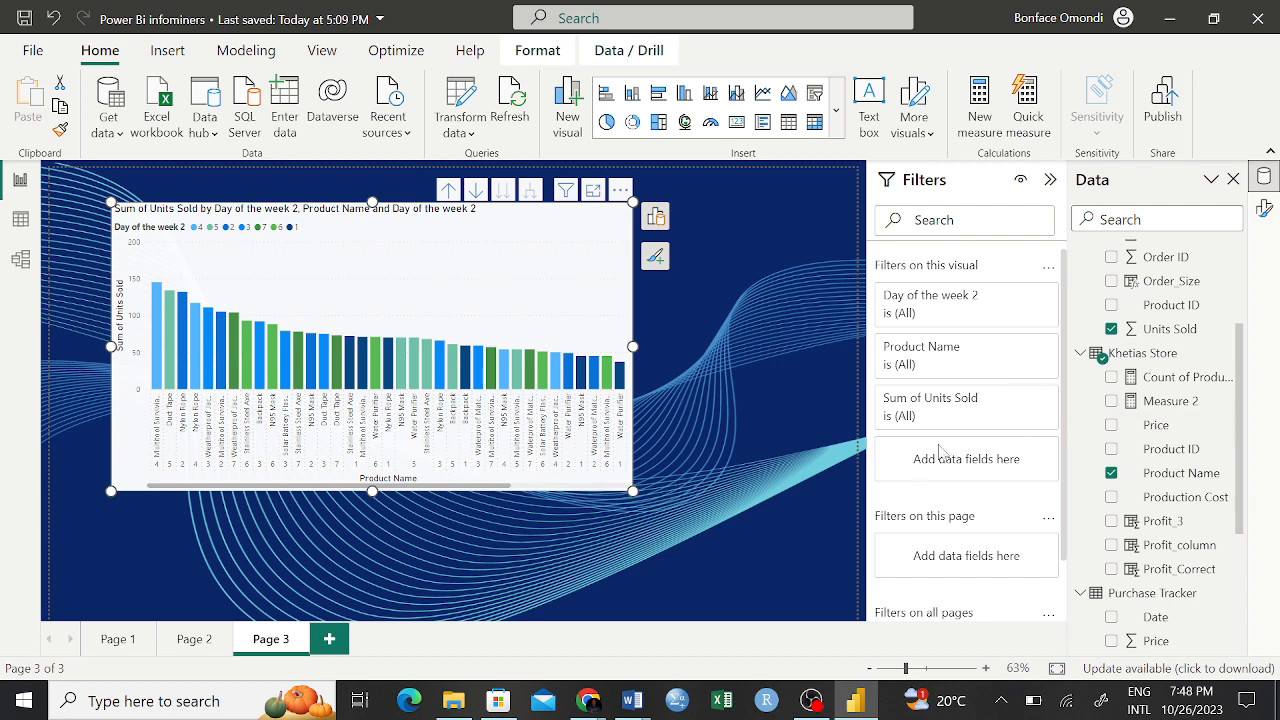
click(655, 218)
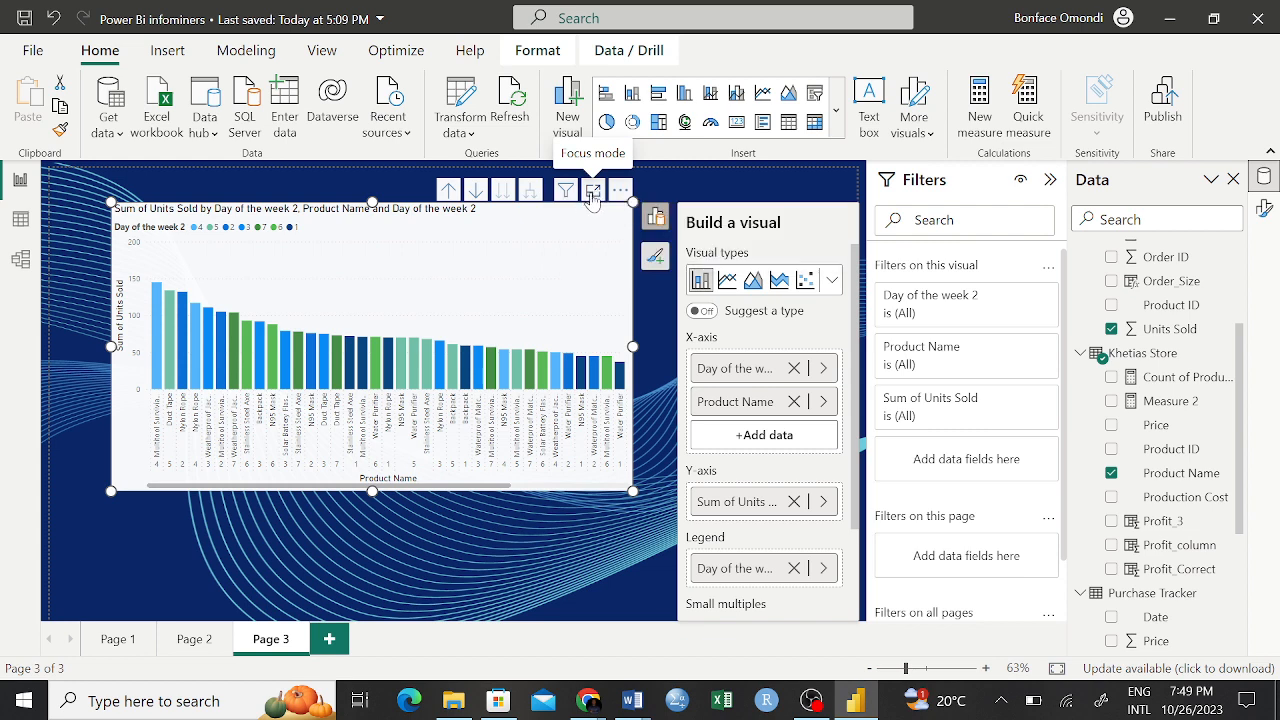
click(621, 191)
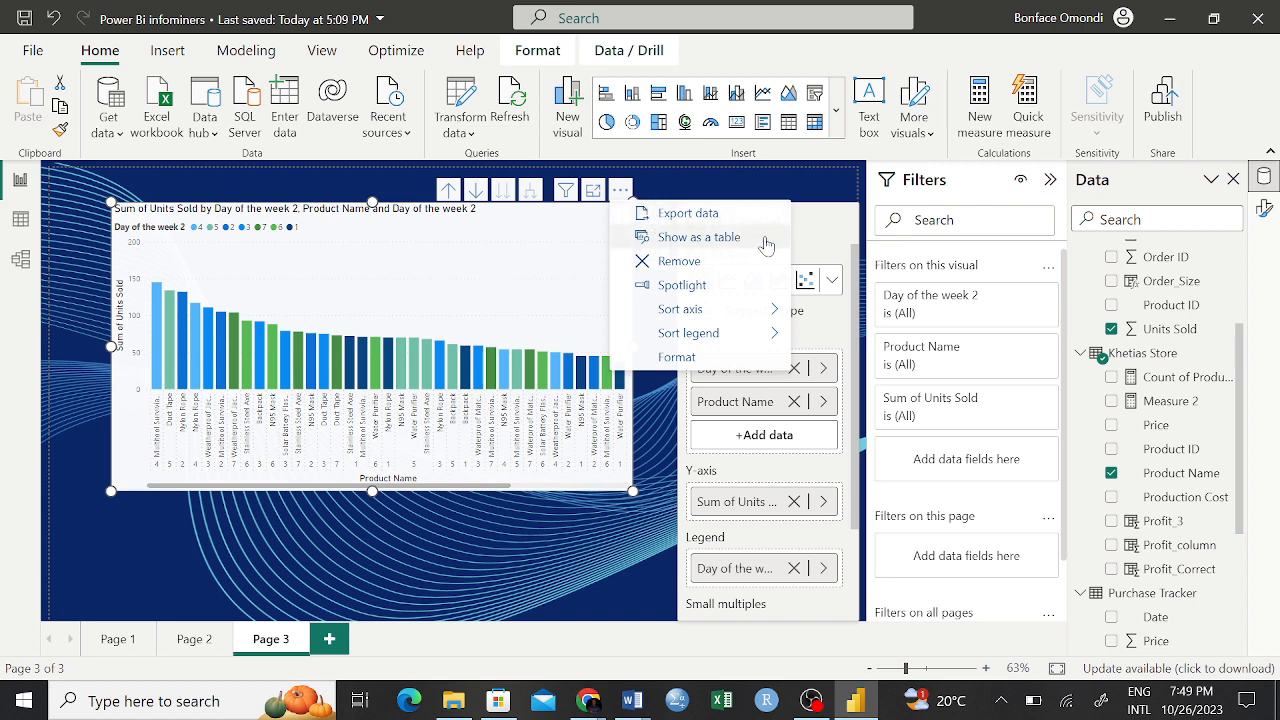
mouse_move(737, 334)
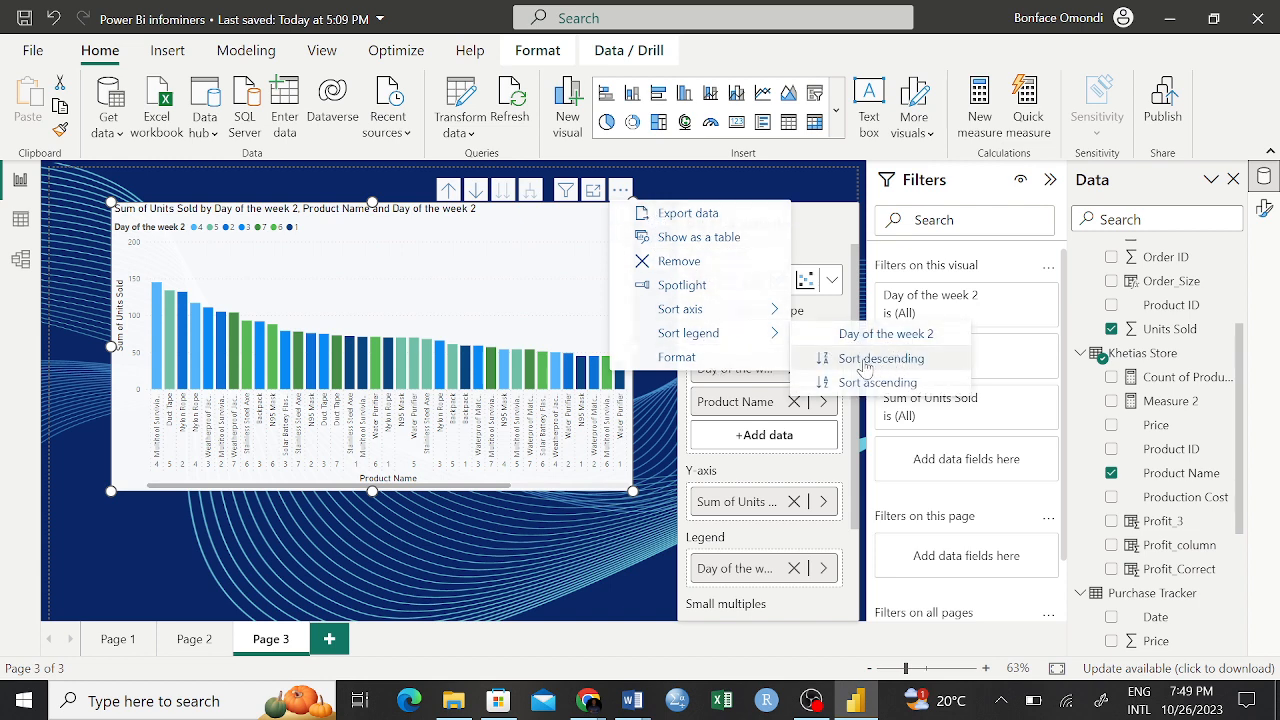
click(606, 322)
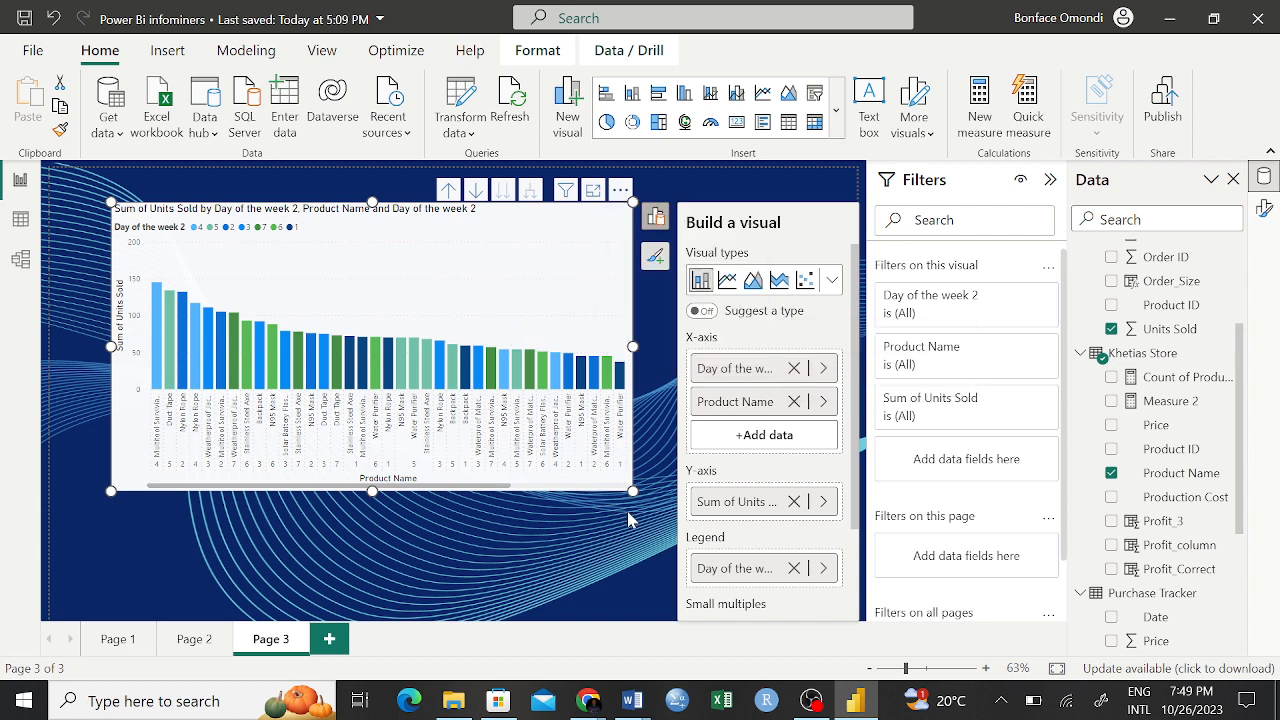
click(617, 553)
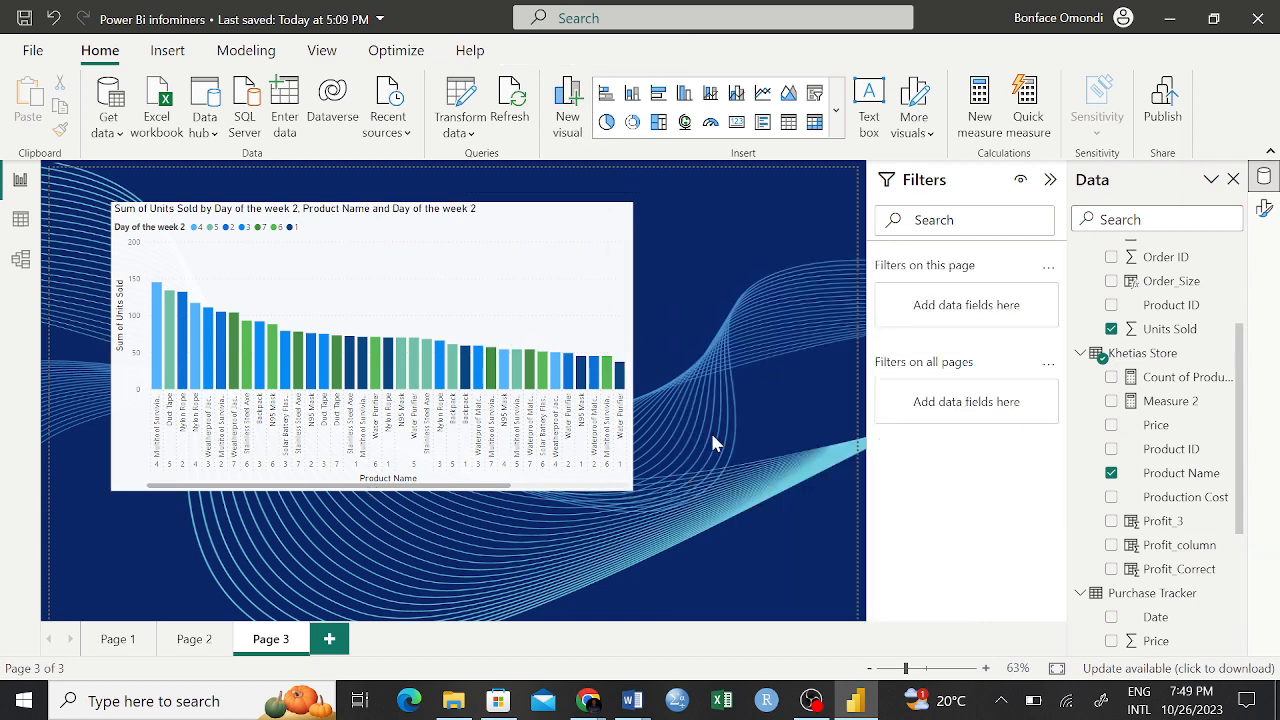
Step: Nudge the chart slightly down the page and, with drill mode turned on, drill up to the Day of the week 2 level
click(594, 231)
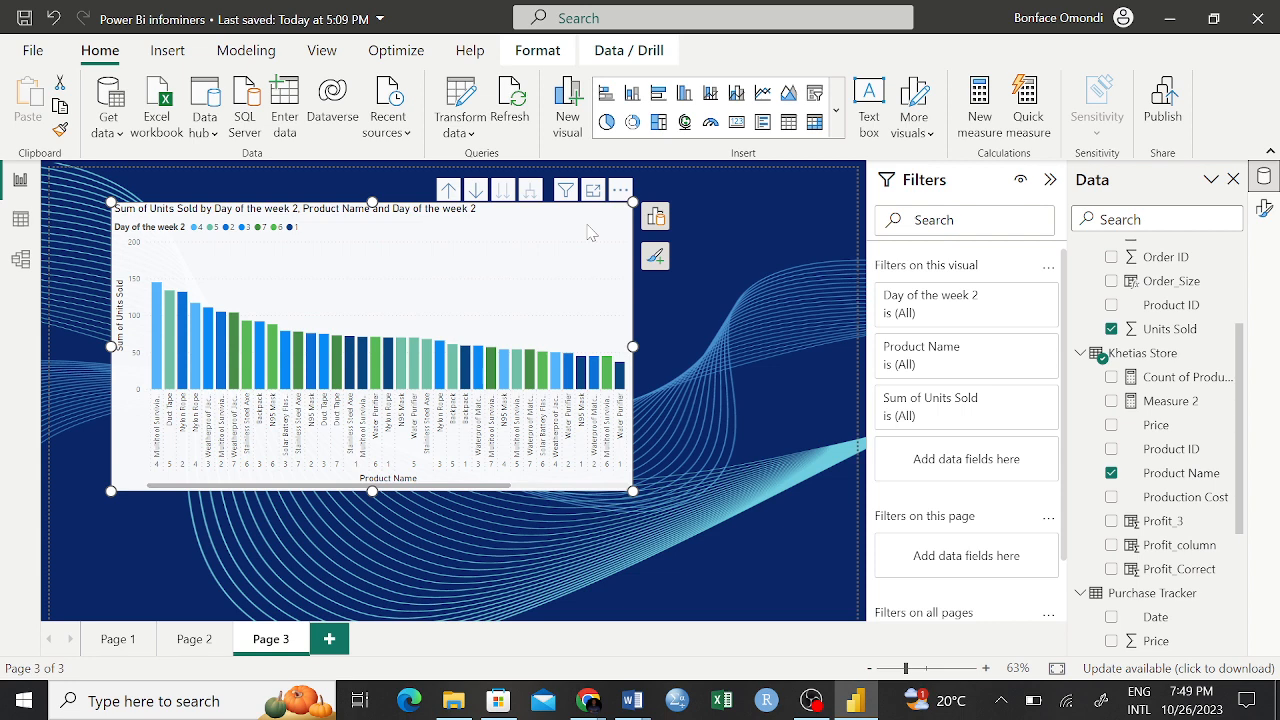
drag(590, 232, 594, 259)
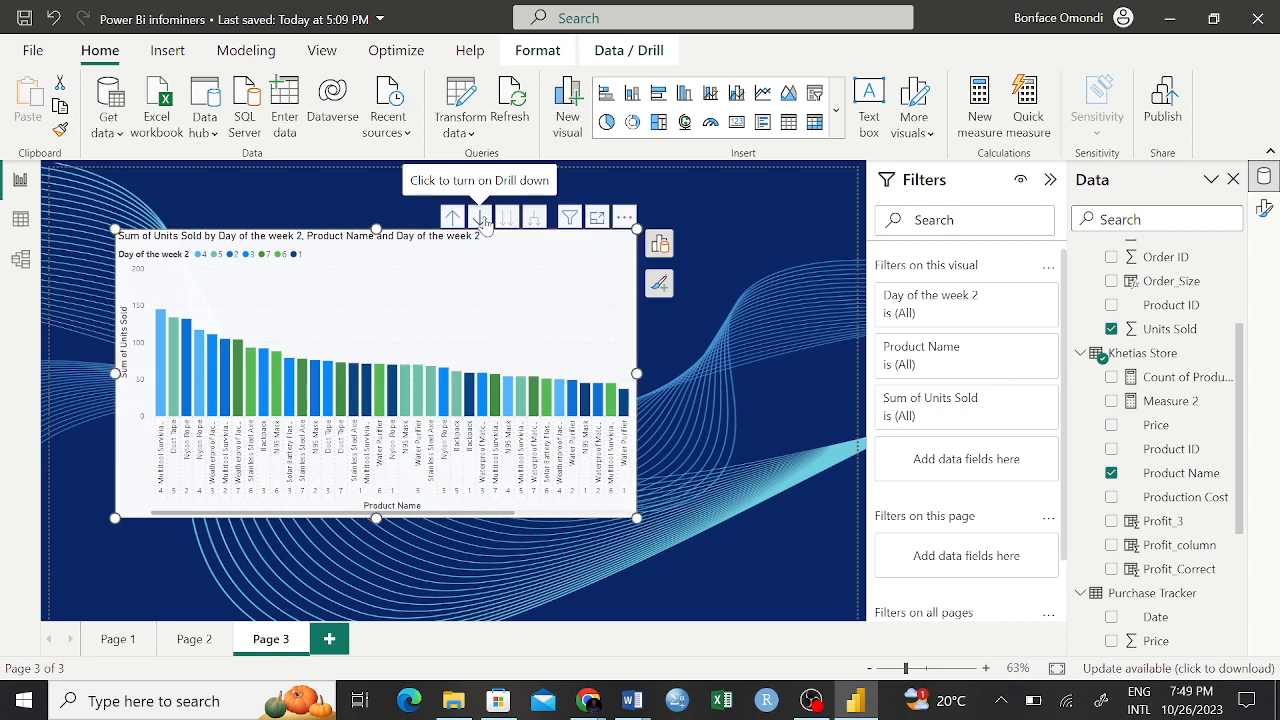
click(481, 218)
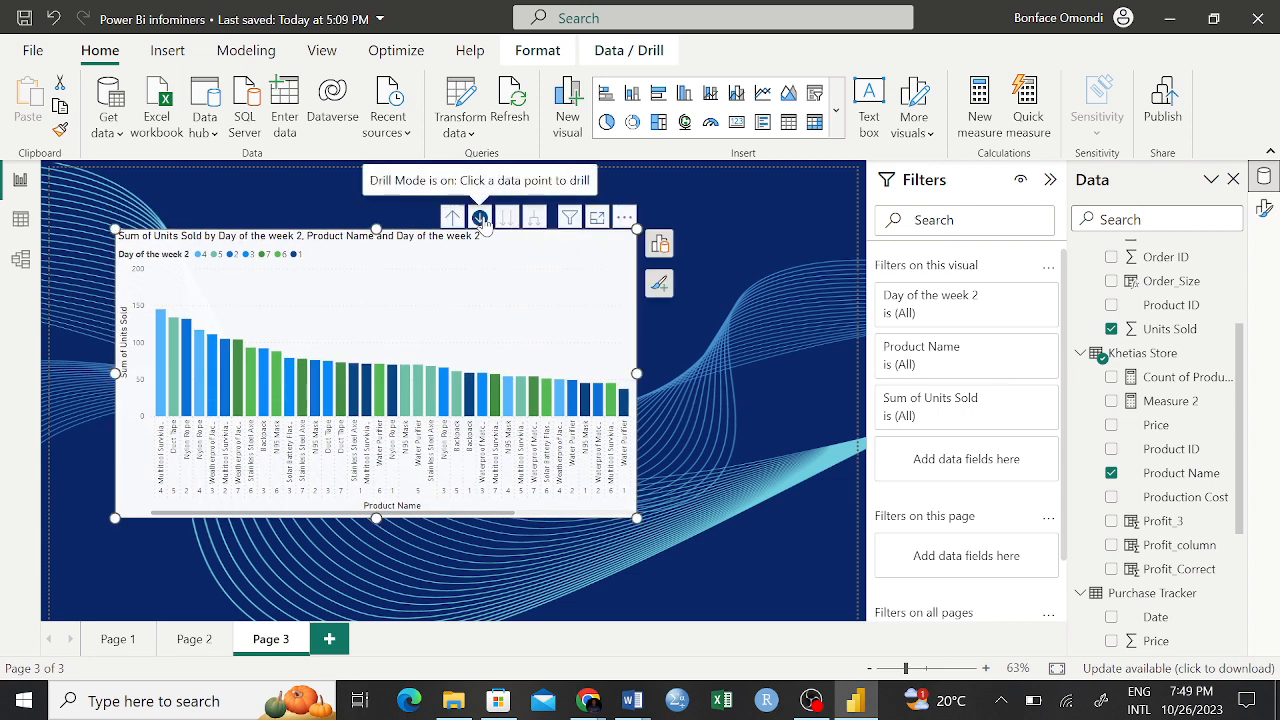
click(453, 219)
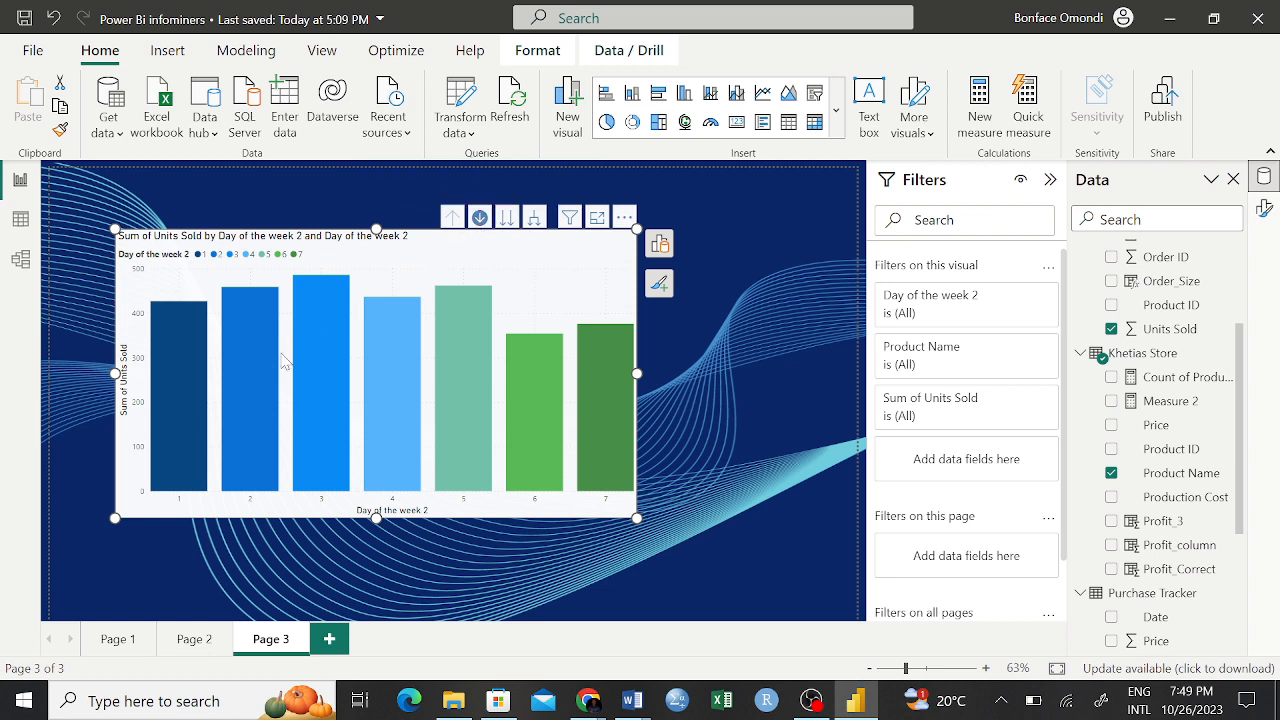
Step: Drill down into day 1, inspect the units sold for its products, and drill back up to all days
mouse_move(191, 366)
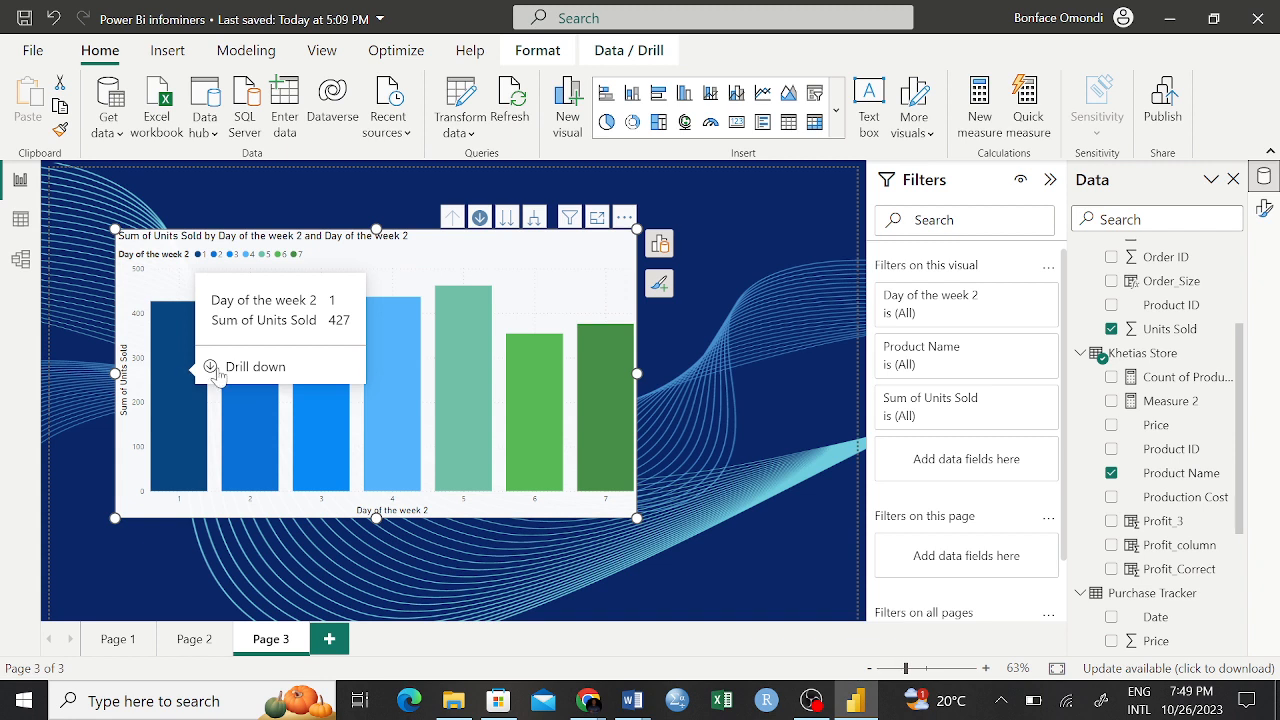
click(220, 370)
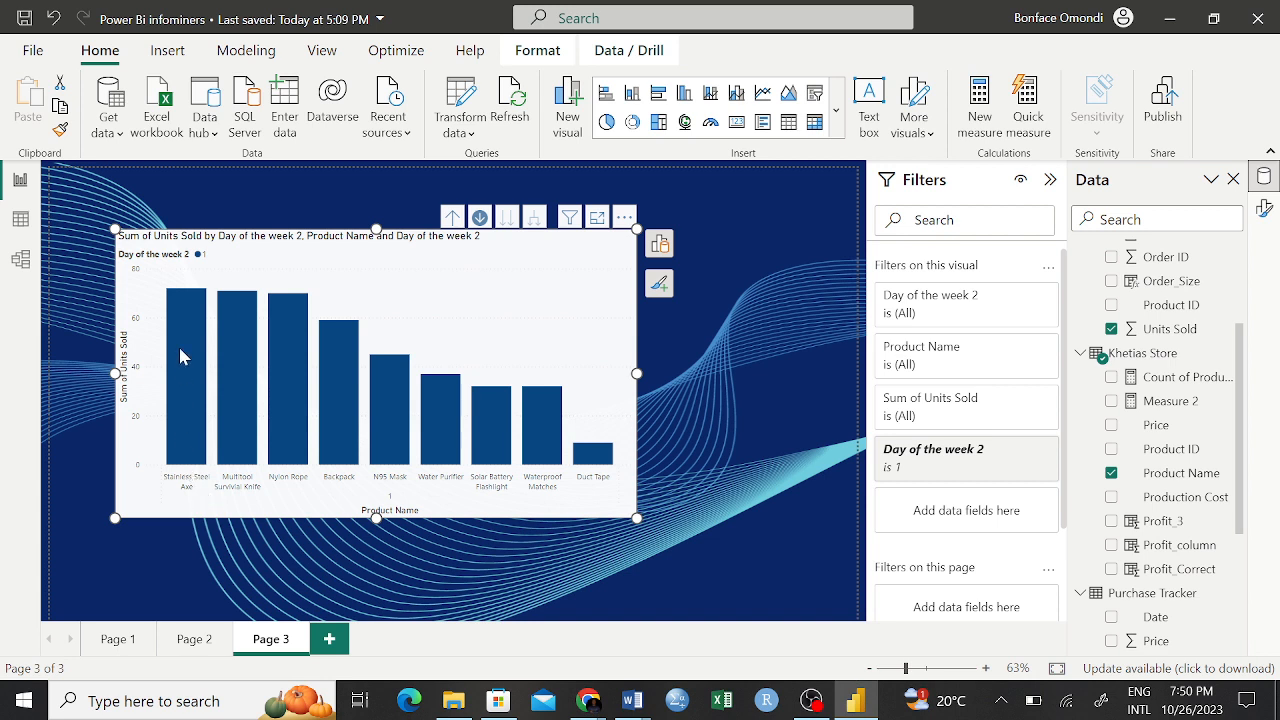
mouse_move(180, 332)
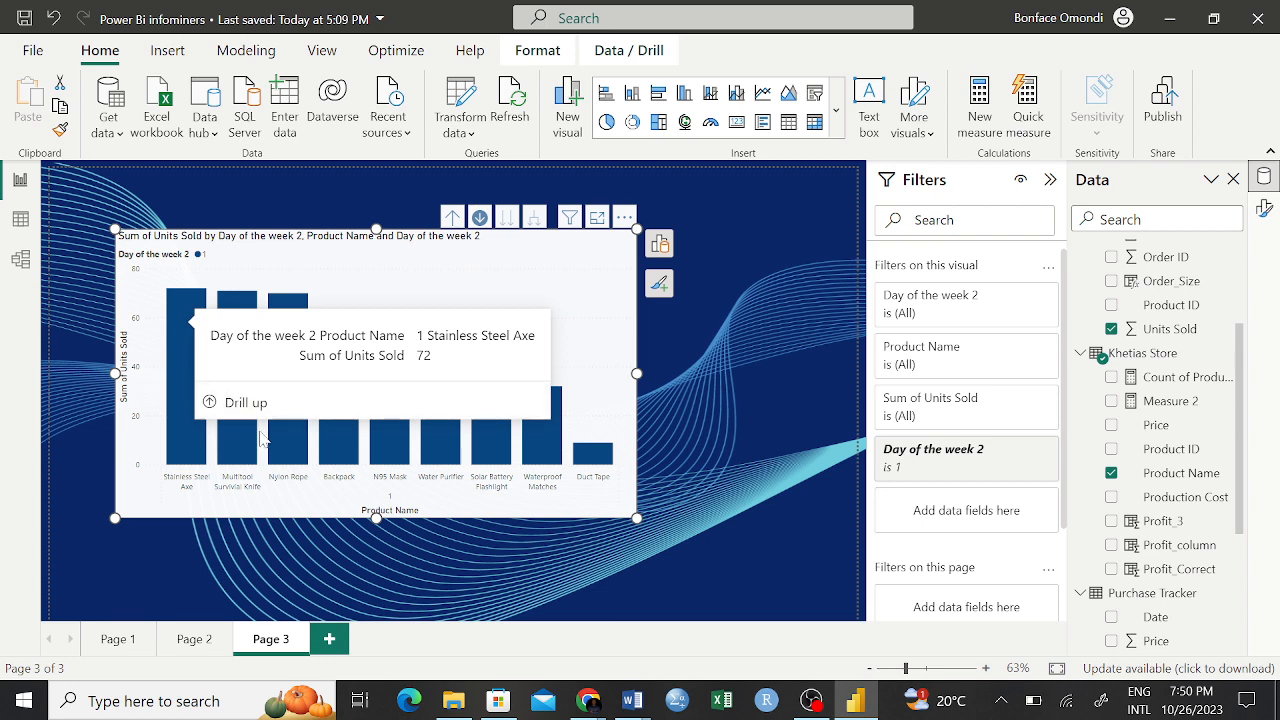
mouse_move(238, 418)
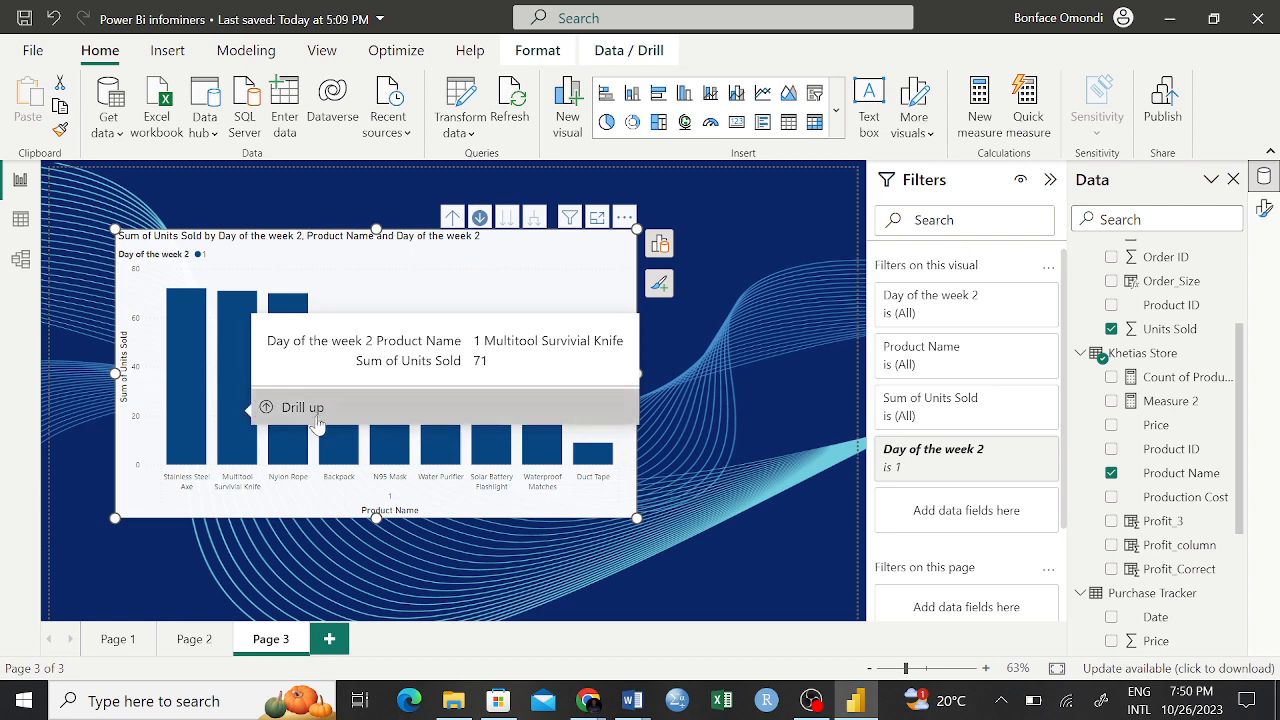
mouse_move(289, 313)
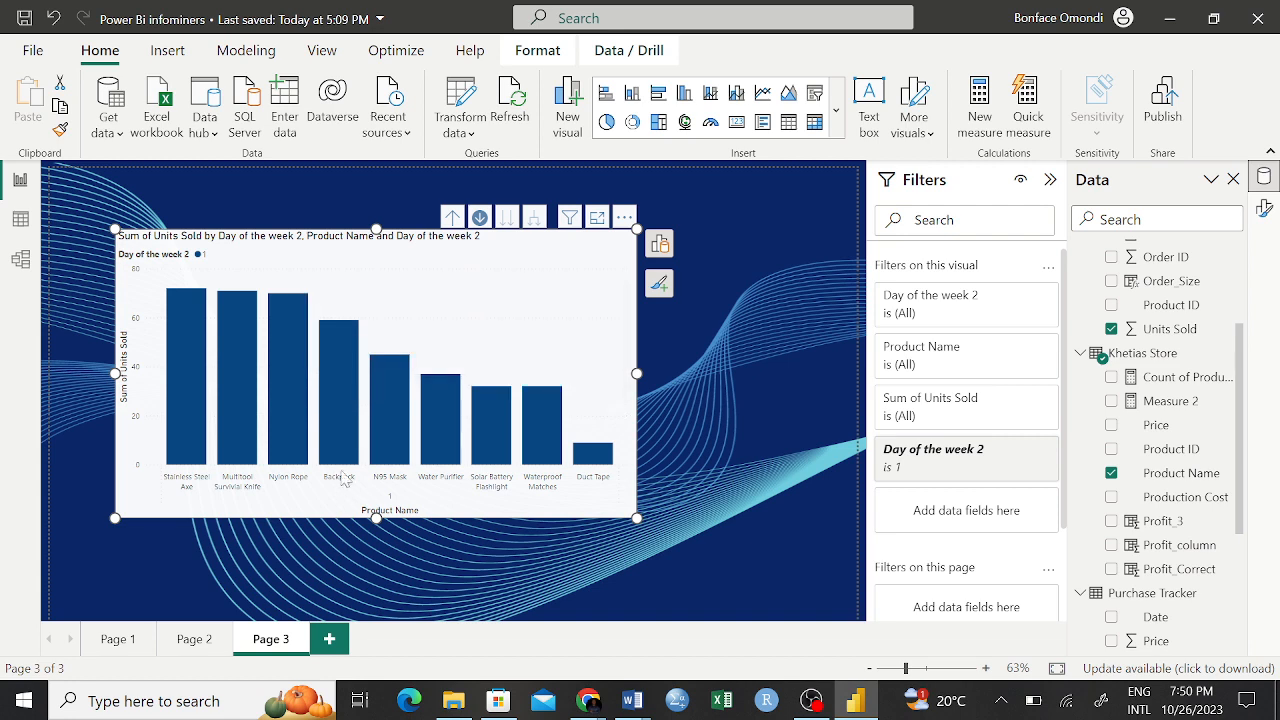
mouse_move(343, 453)
click(452, 218)
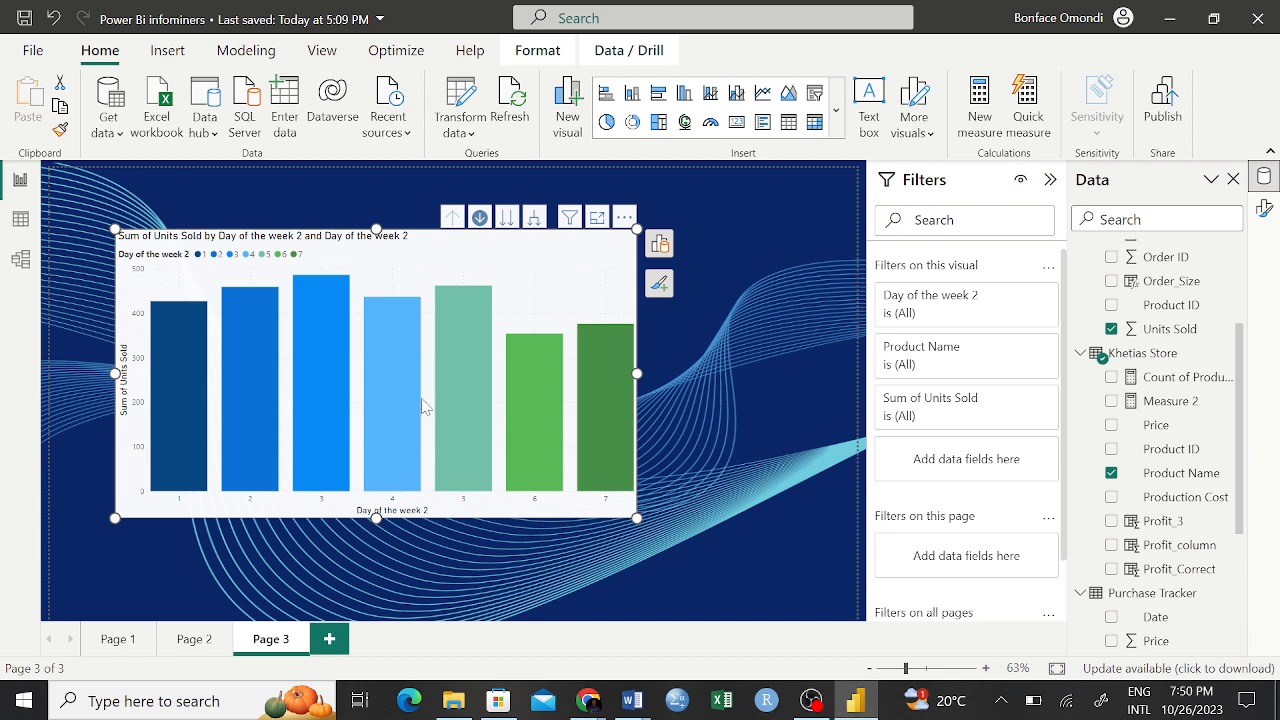
Step: Drill down into day 7 to view its units sold by product, and drill back up to all days
click(605, 394)
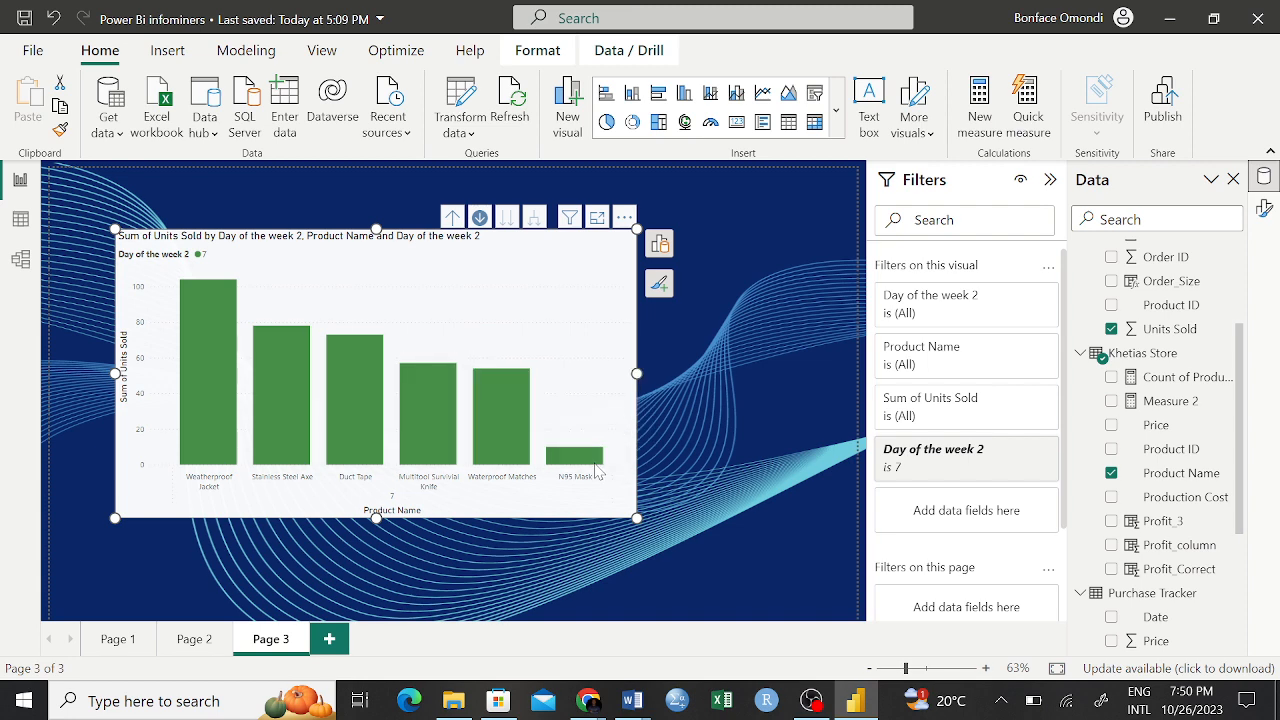
mouse_move(598, 470)
click(479, 222)
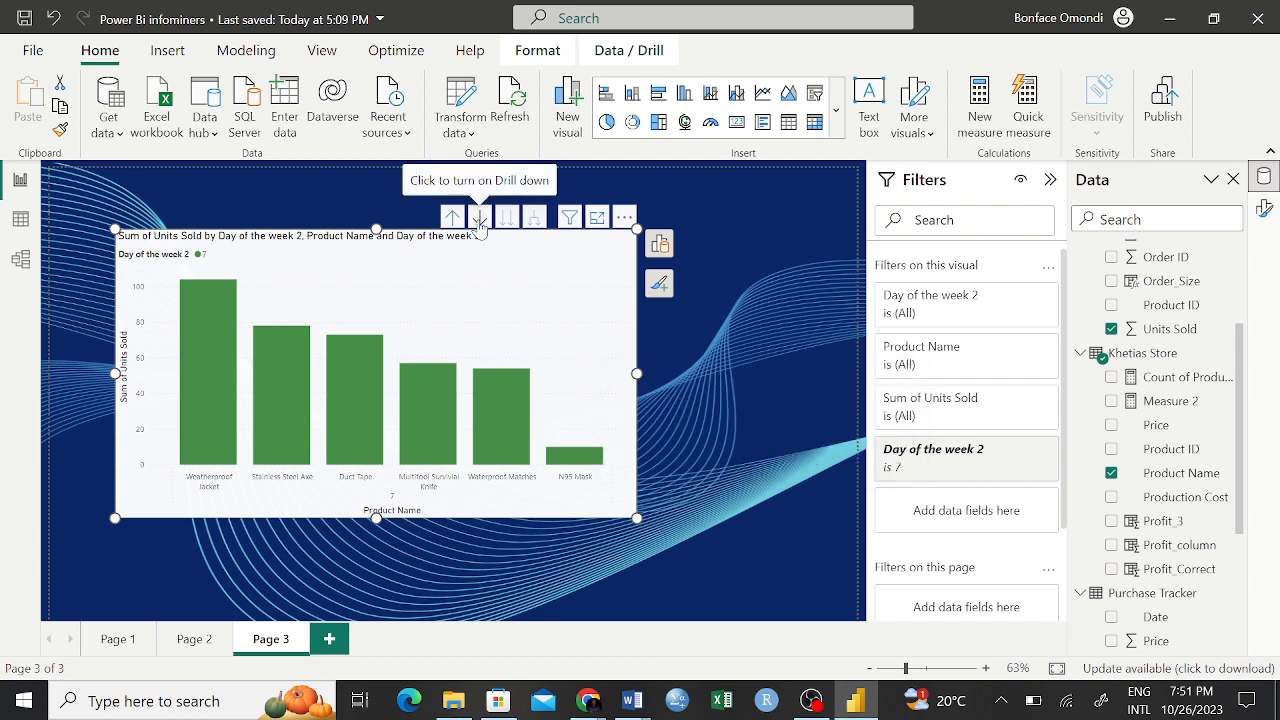
click(480, 220)
click(453, 218)
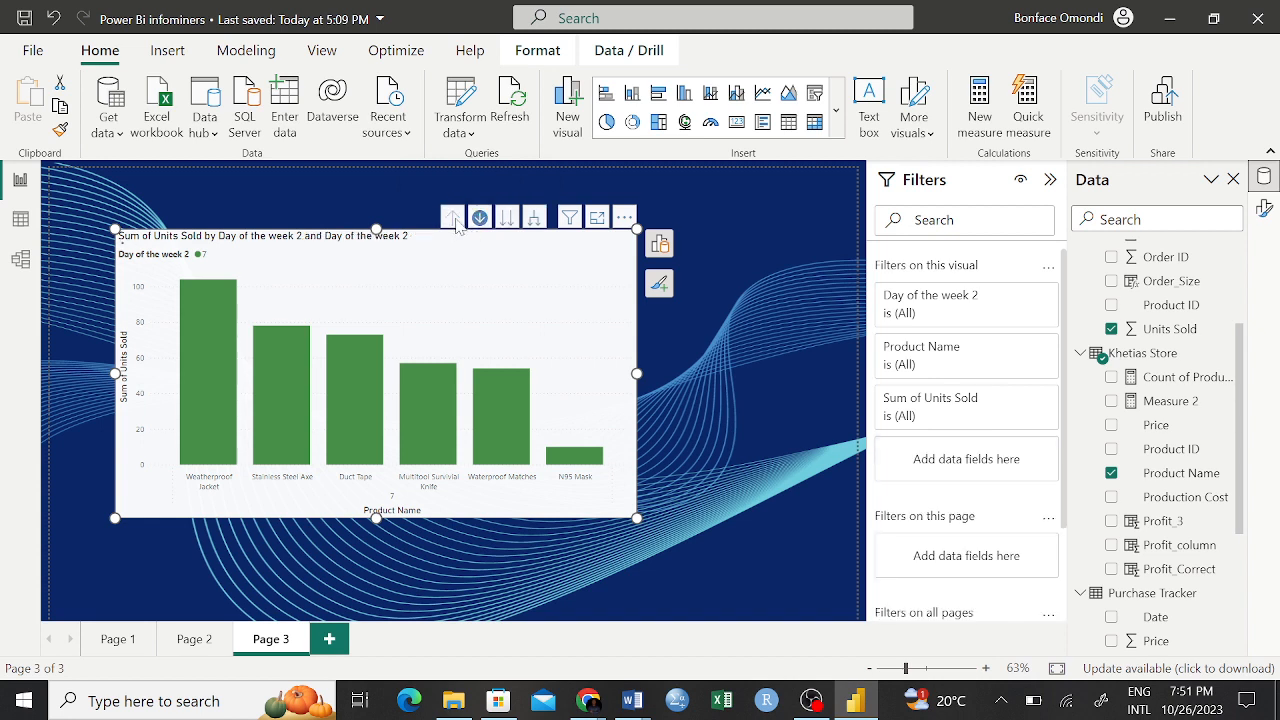
click(455, 221)
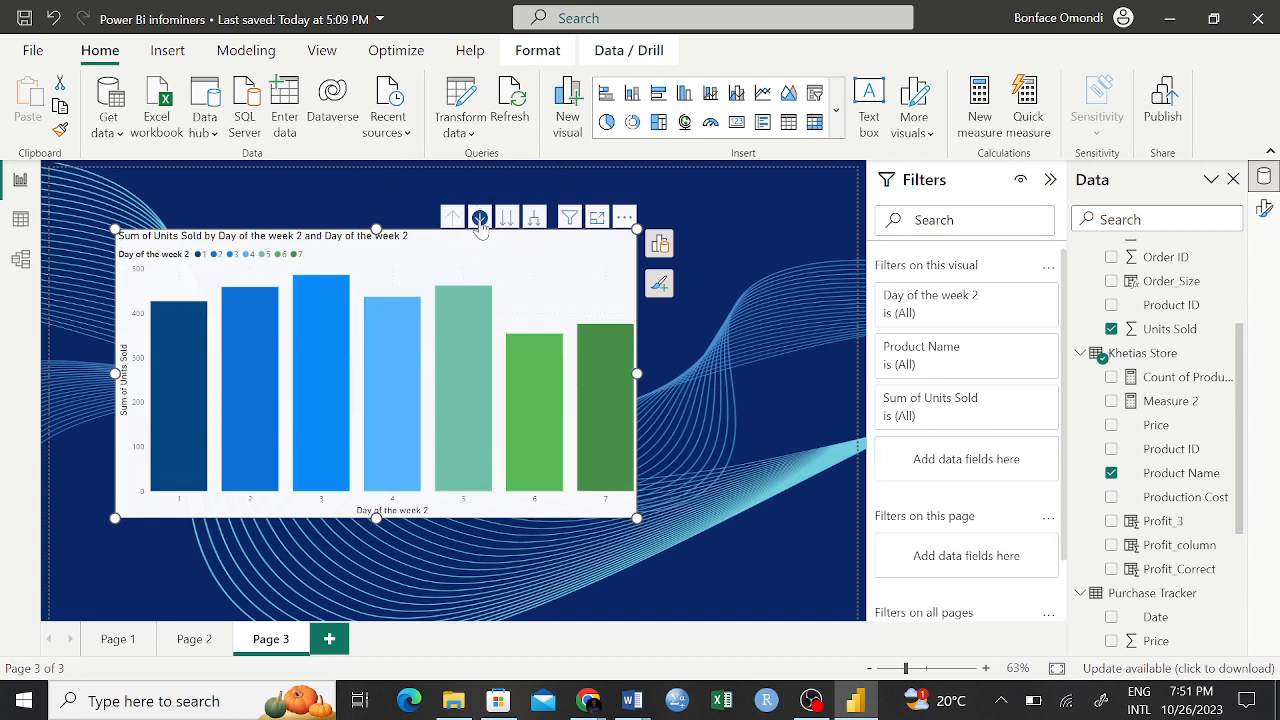
Step: View the chart at the next hierarchy level, Product Name across all days, and drill back up to the days
click(480, 222)
click(731, 362)
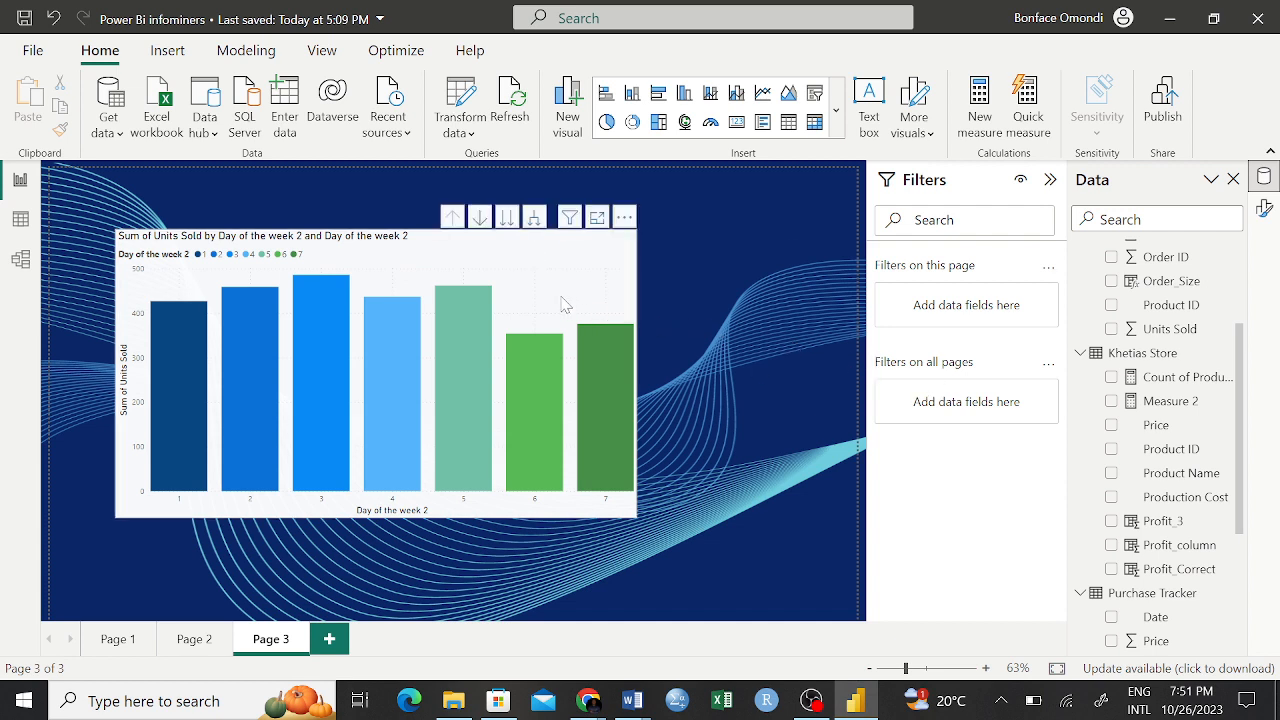
click(480, 218)
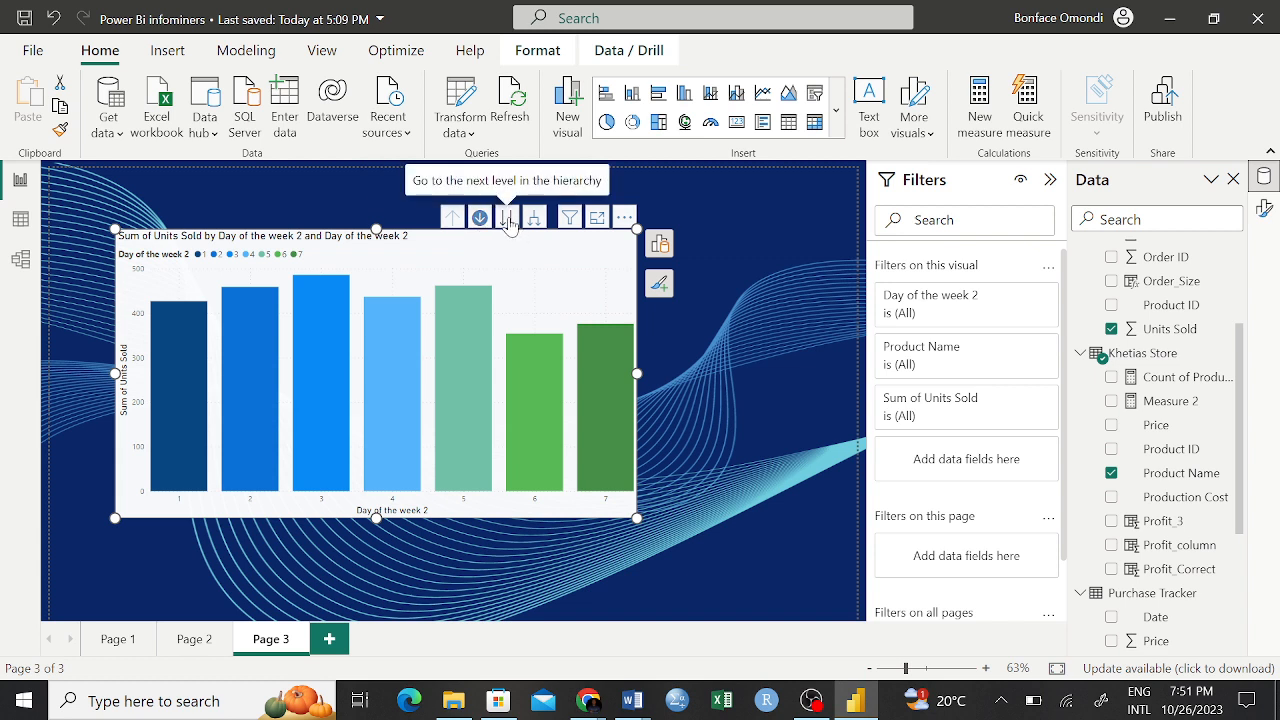
click(508, 218)
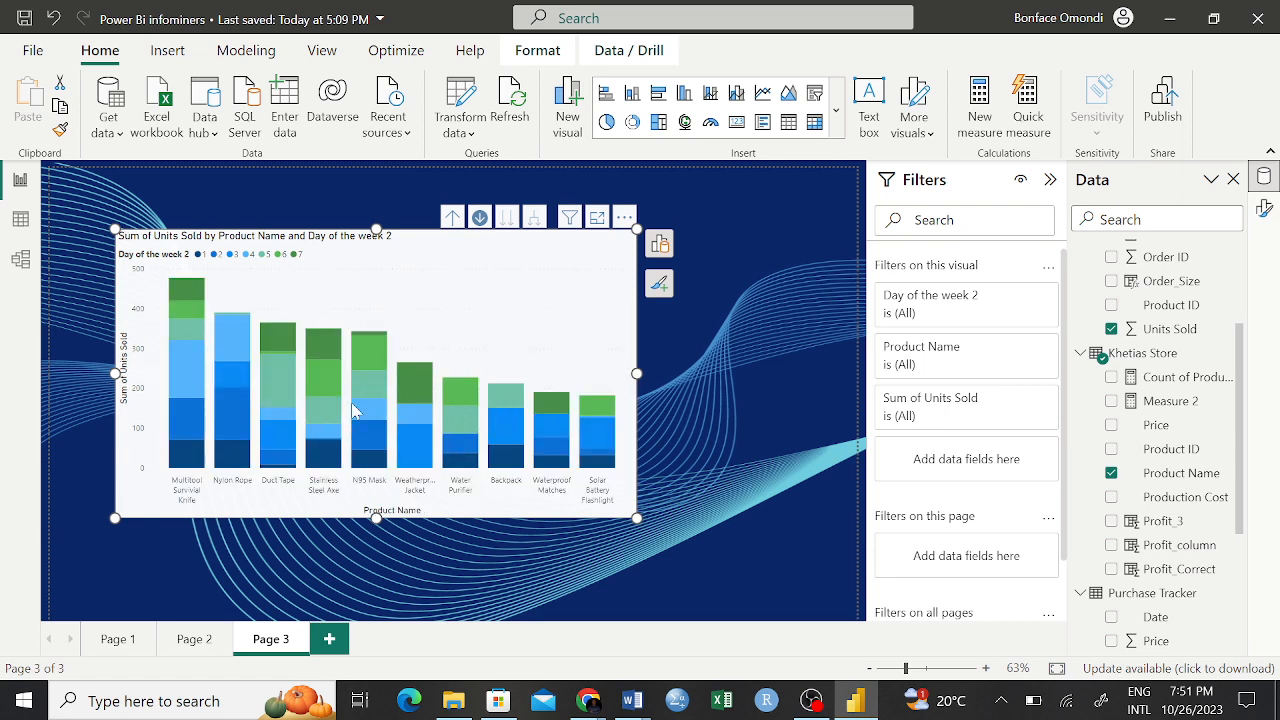
click(453, 223)
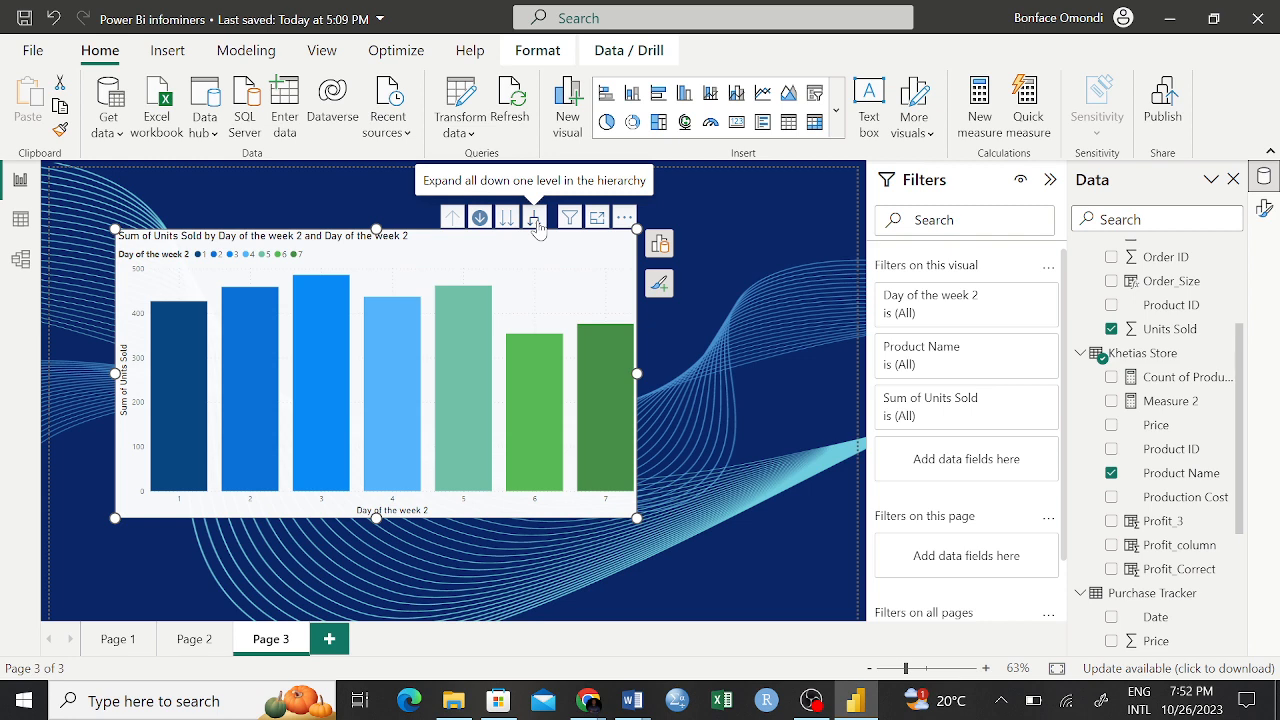
Step: Expand the whole chart down one hierarchy level and widen it on both sides to nearly the full page width
click(535, 219)
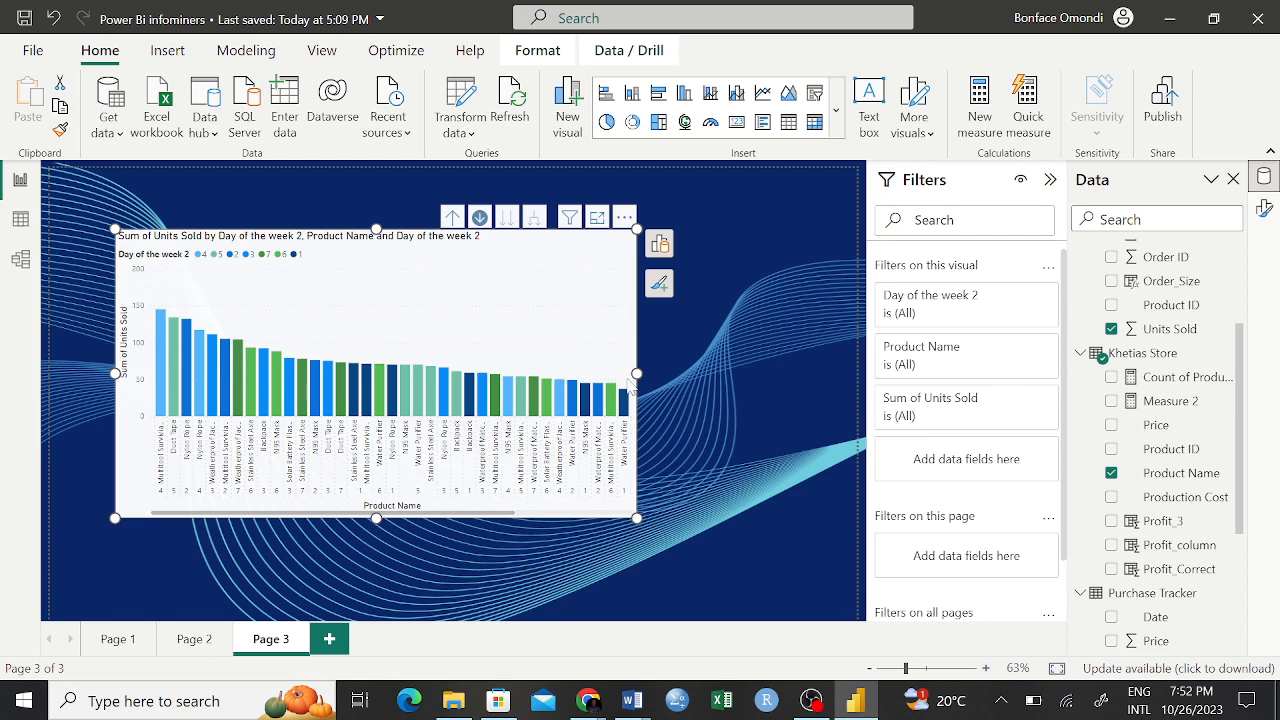
drag(637, 373, 845, 373)
drag(116, 374, 61, 374)
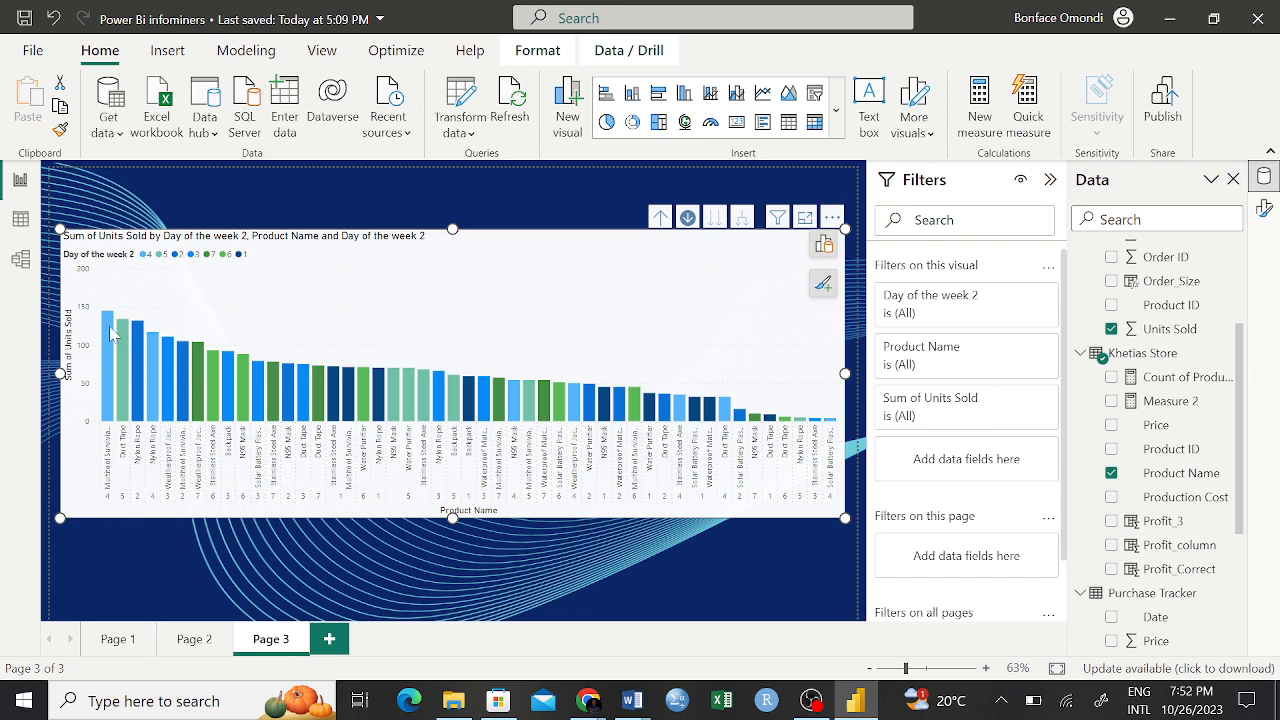
mouse_move(112, 333)
Step: Drill the chart up to the day level with drill mode turned off, and make it slightly narrower and taller
click(662, 218)
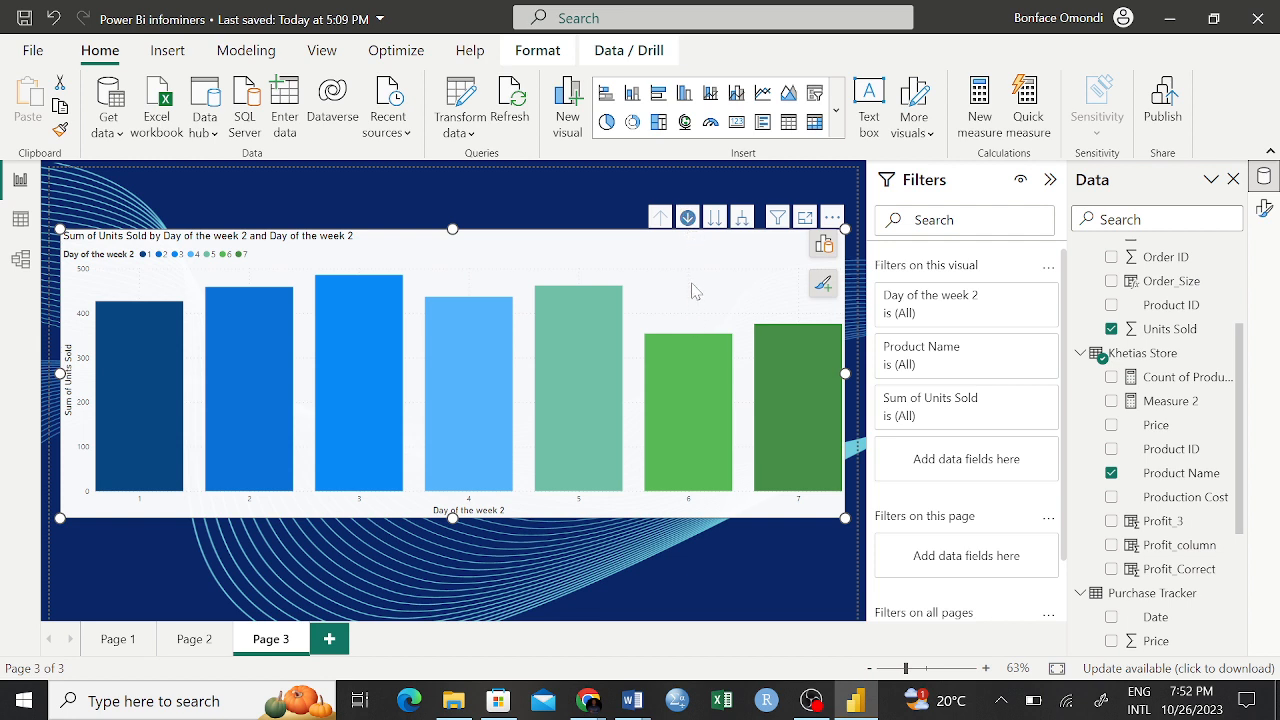
click(687, 219)
drag(845, 519, 680, 543)
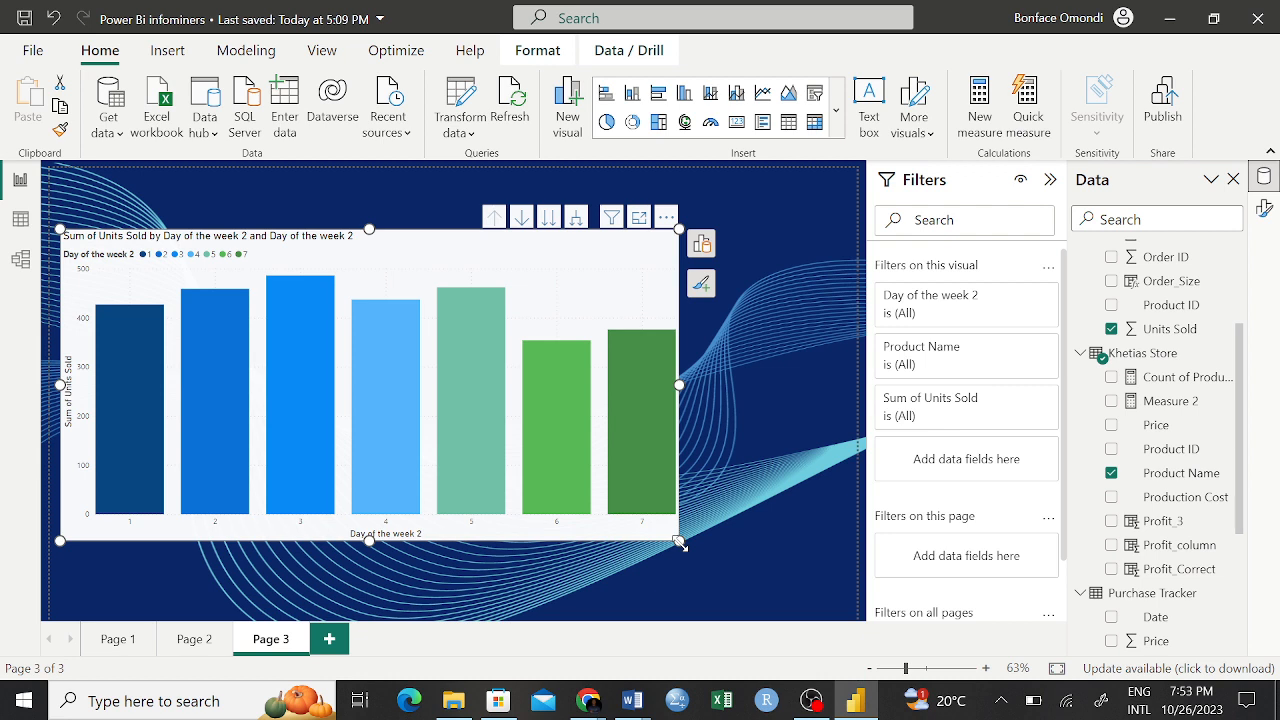
drag(679, 543, 789, 556)
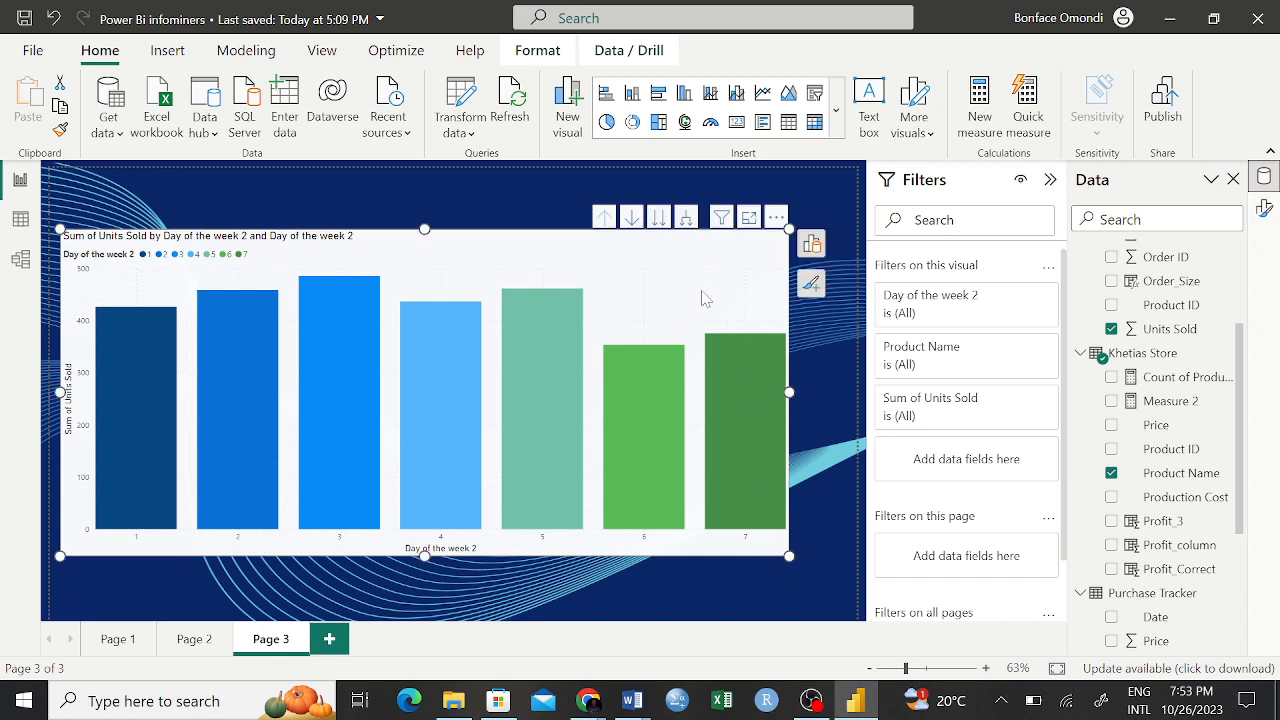
Step: Expand the chart down one level to products within each day and enlarge it to span the full page width
click(686, 226)
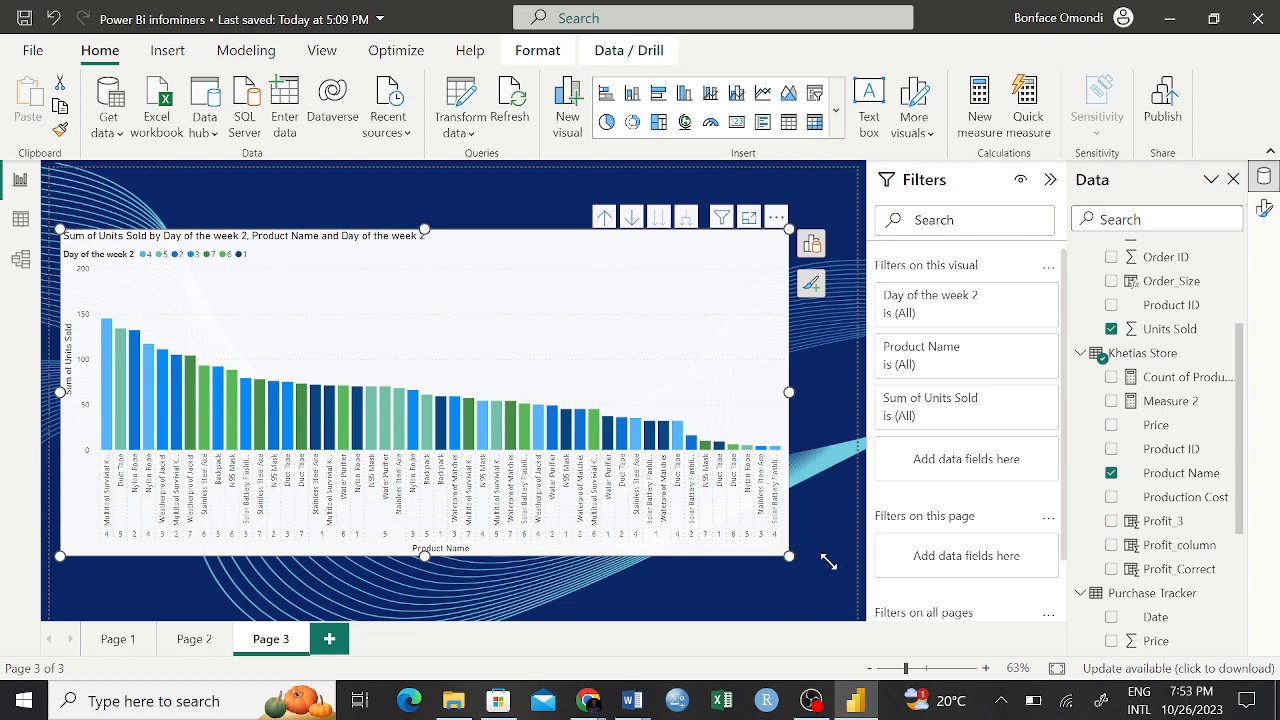
drag(828, 562, 857, 580)
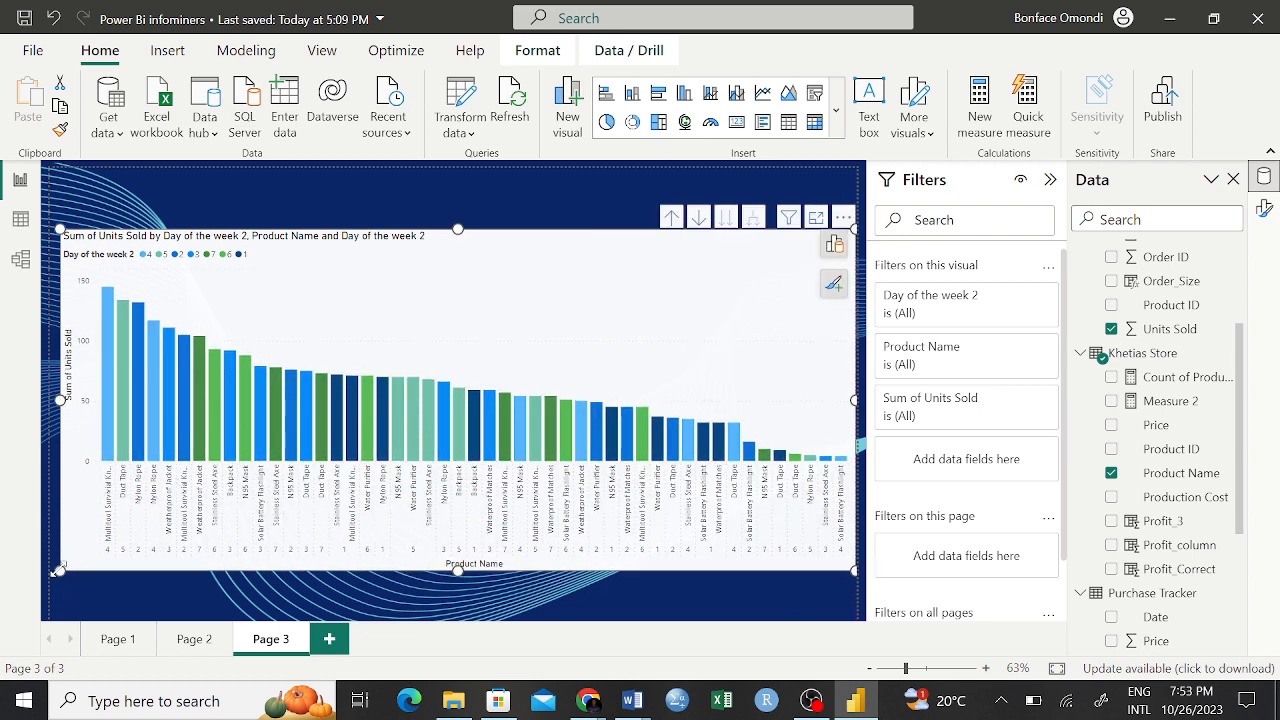
mouse_move(46, 572)
mouse_down()
mouse_move(62, 558)
mouse_move(48, 583)
mouse_move(44, 569)
mouse_up()
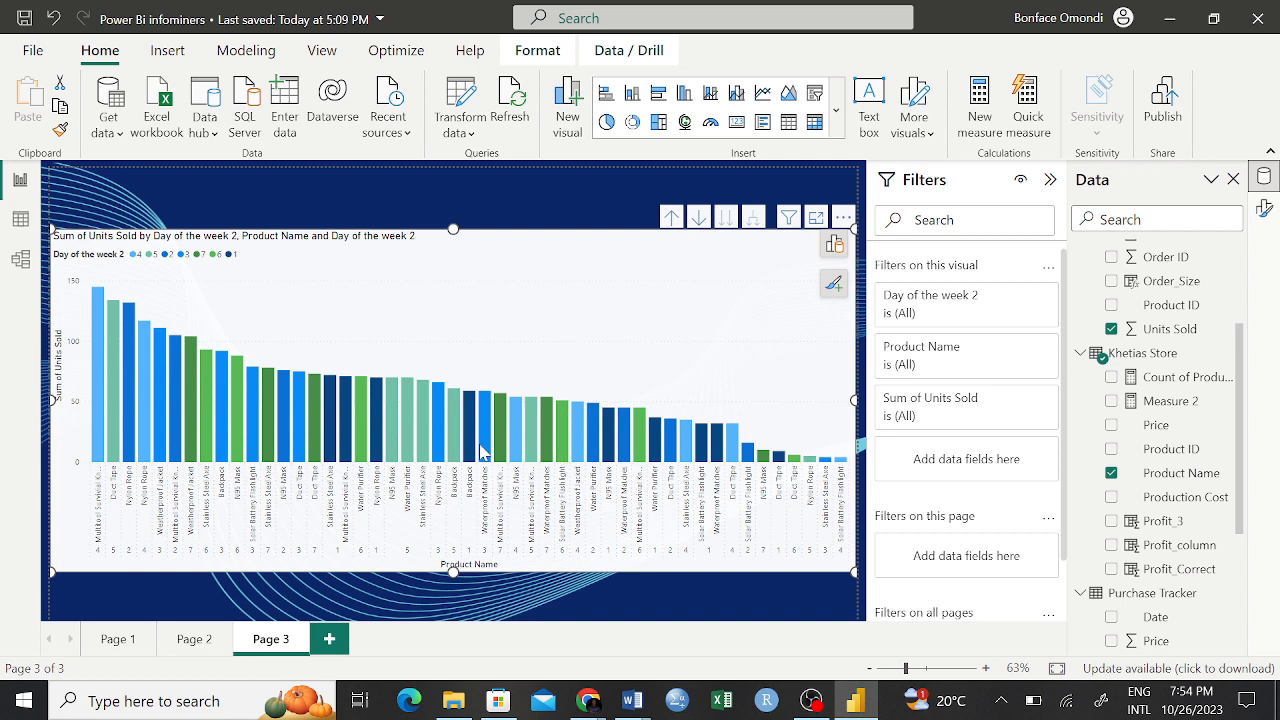
Step: Narrow the expanded chart from its right side and move it up and right to center it on the page
mouse_move(483, 451)
drag(853, 405, 768, 408)
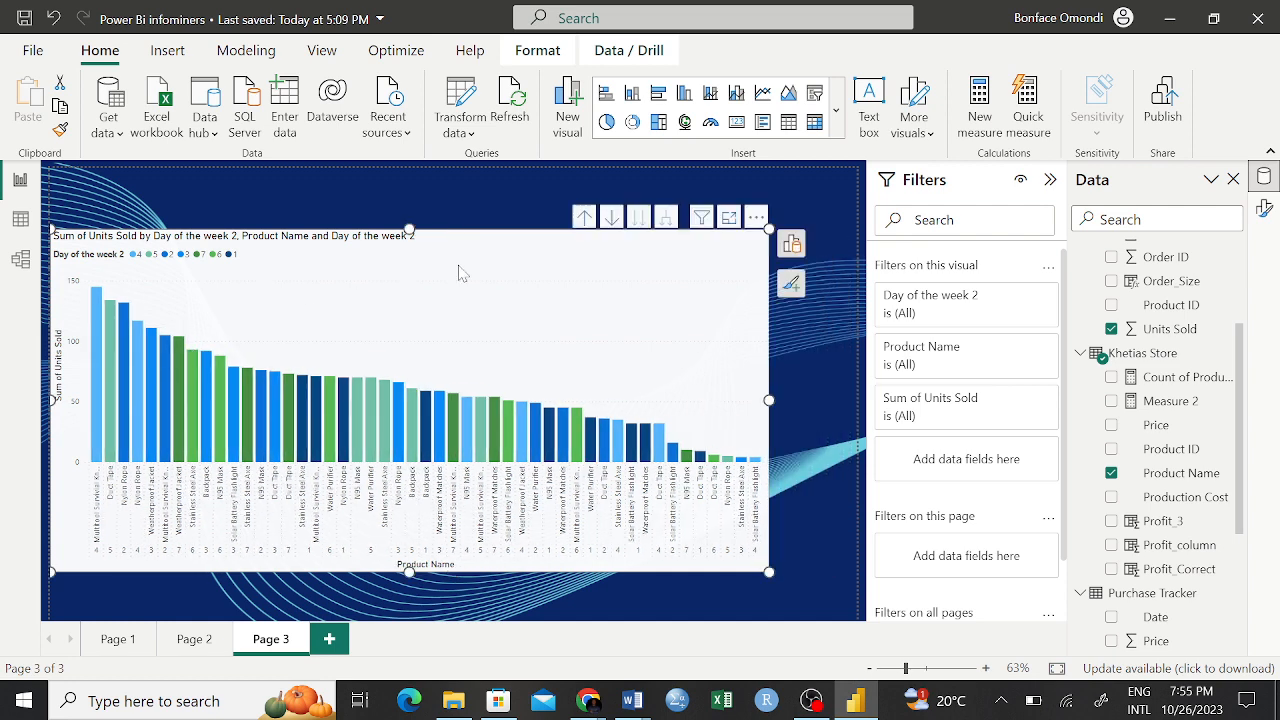
drag(468, 269, 518, 232)
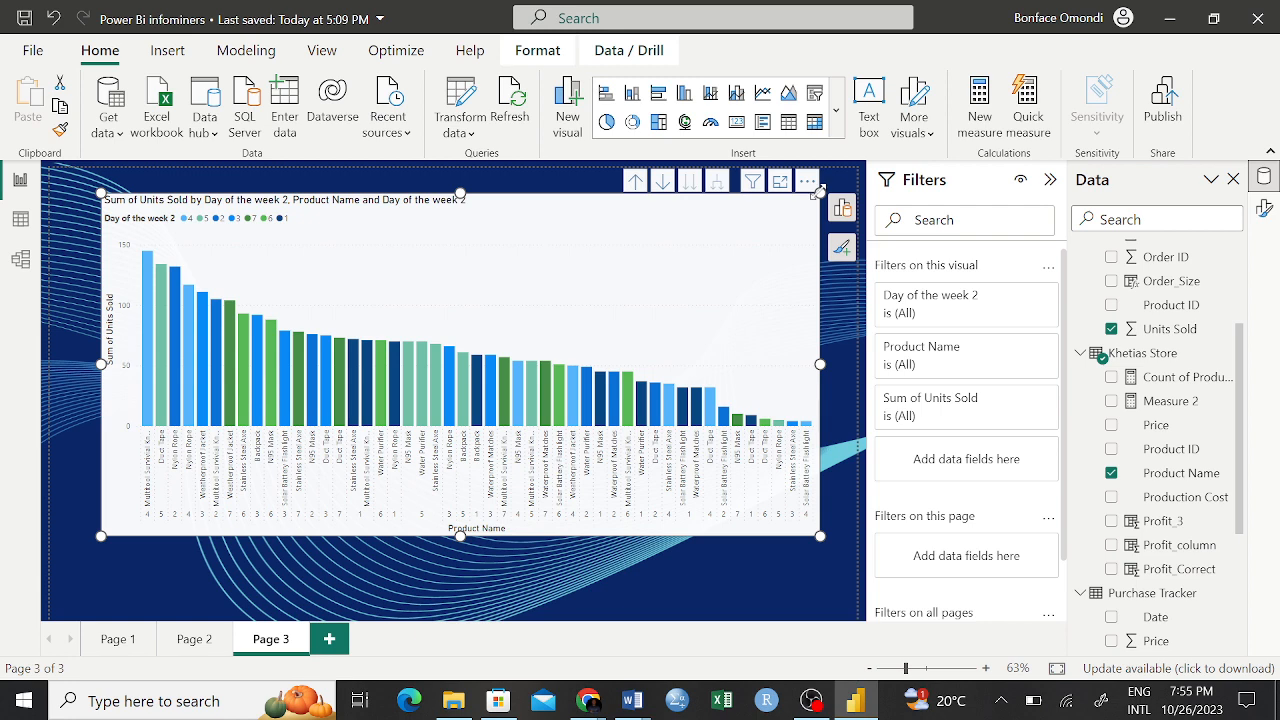
Step: Drill the chart back up to the day level with drill mode off, and resize it to about three quarters of the page width
drag(819, 193, 686, 254)
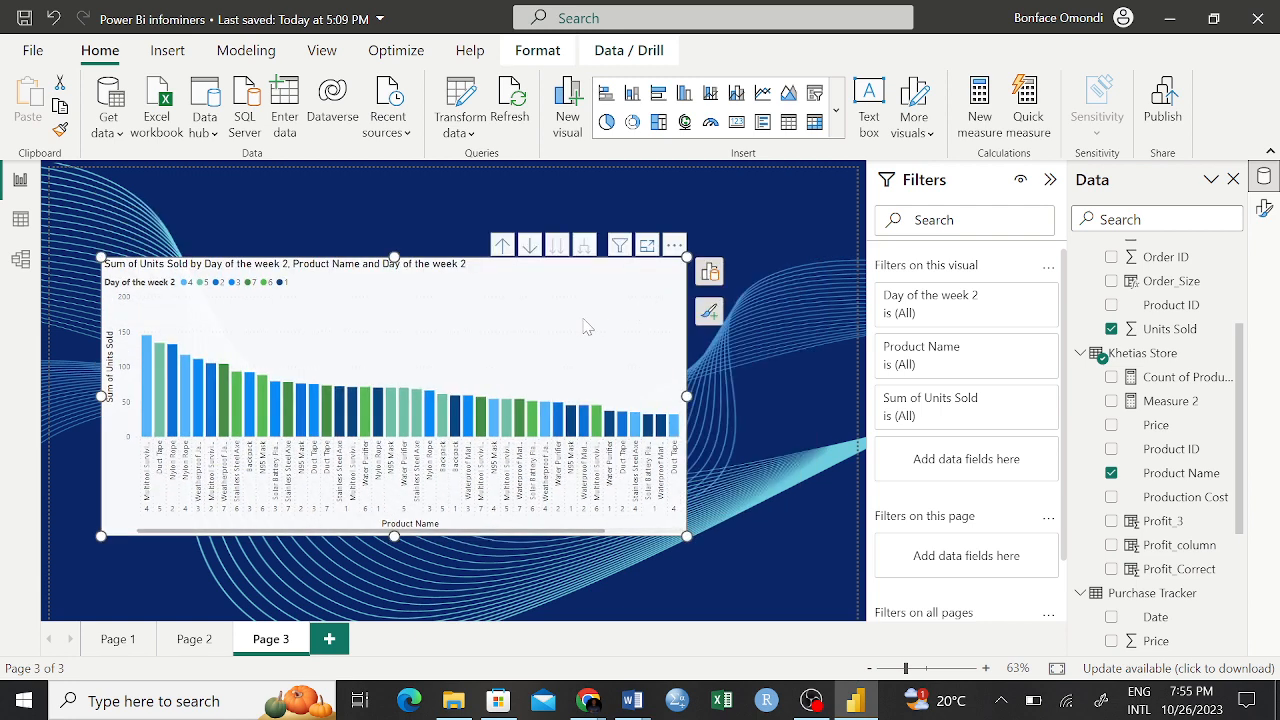
click(529, 245)
click(504, 246)
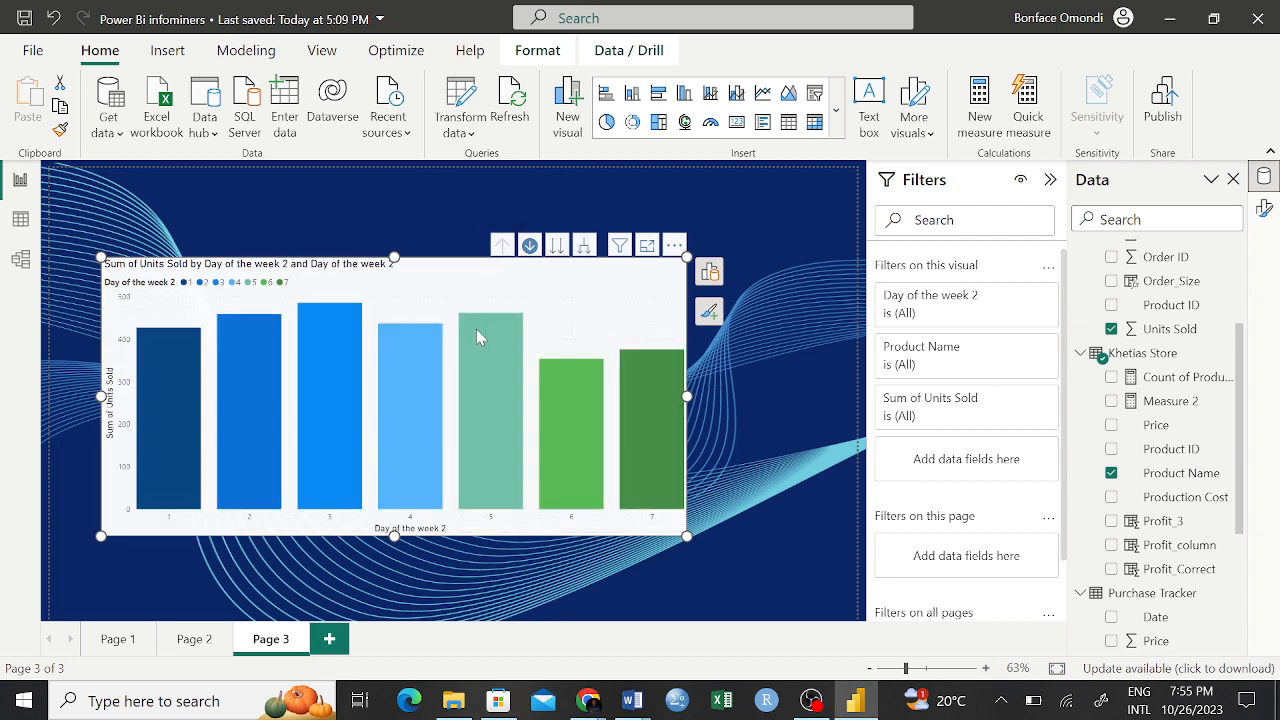
mouse_move(477, 338)
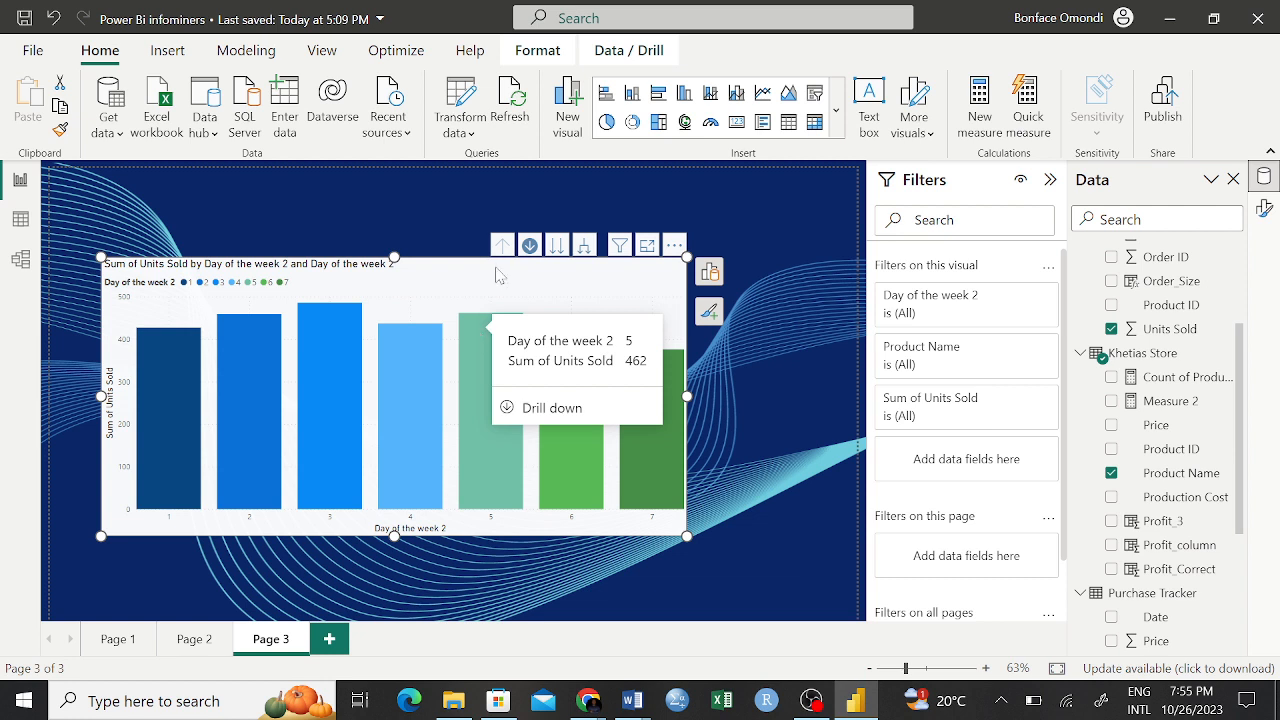
click(529, 247)
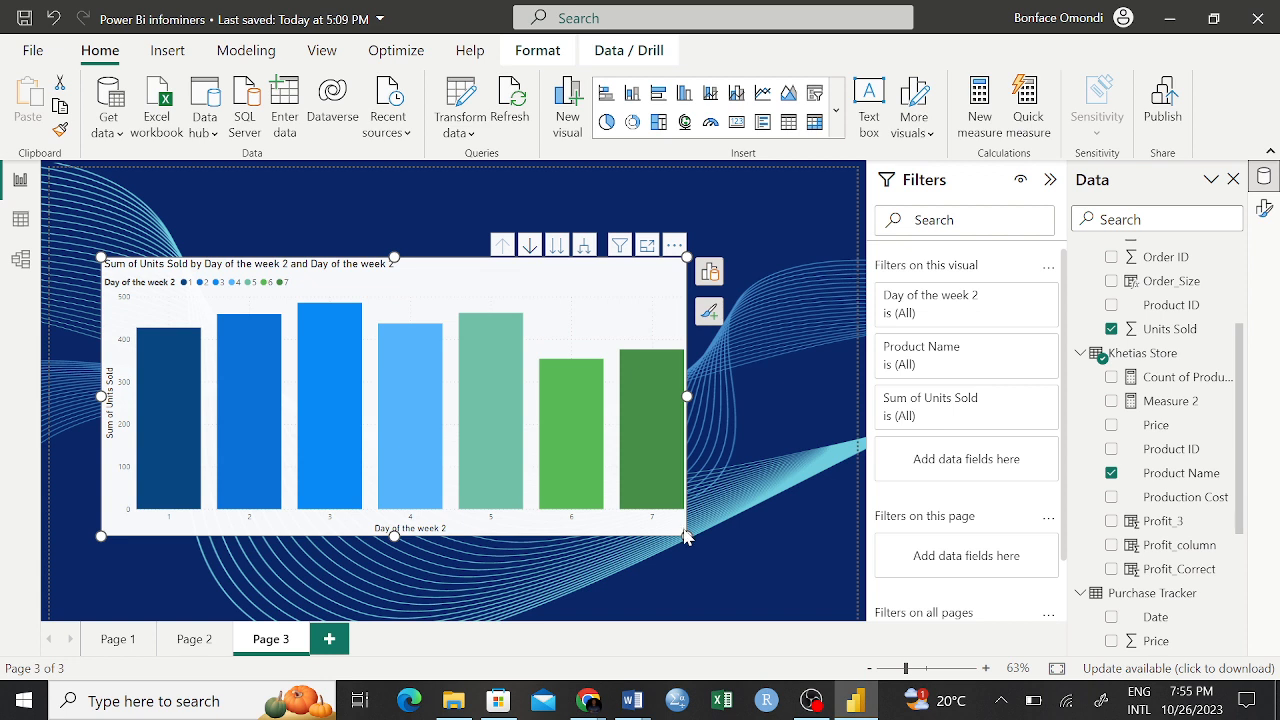
drag(686, 536, 738, 578)
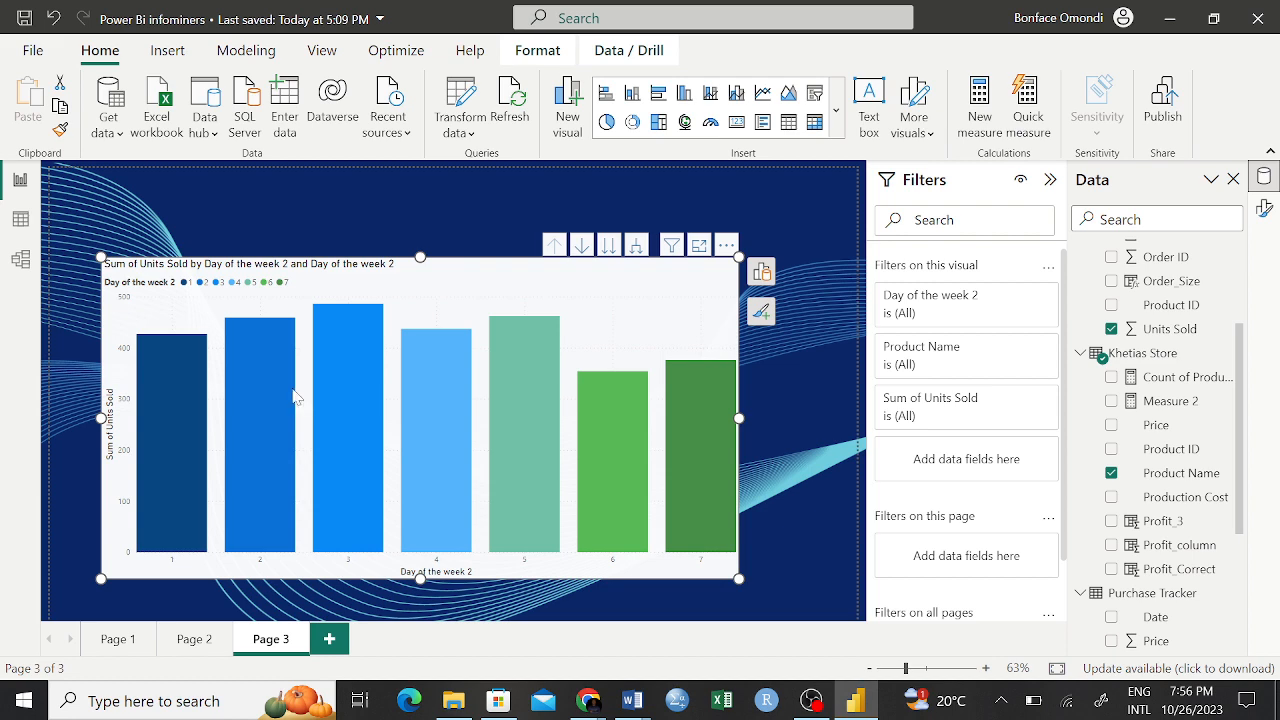
Step: Remove "and Day of the week 2" from the end of the chart title
double_click(320, 272)
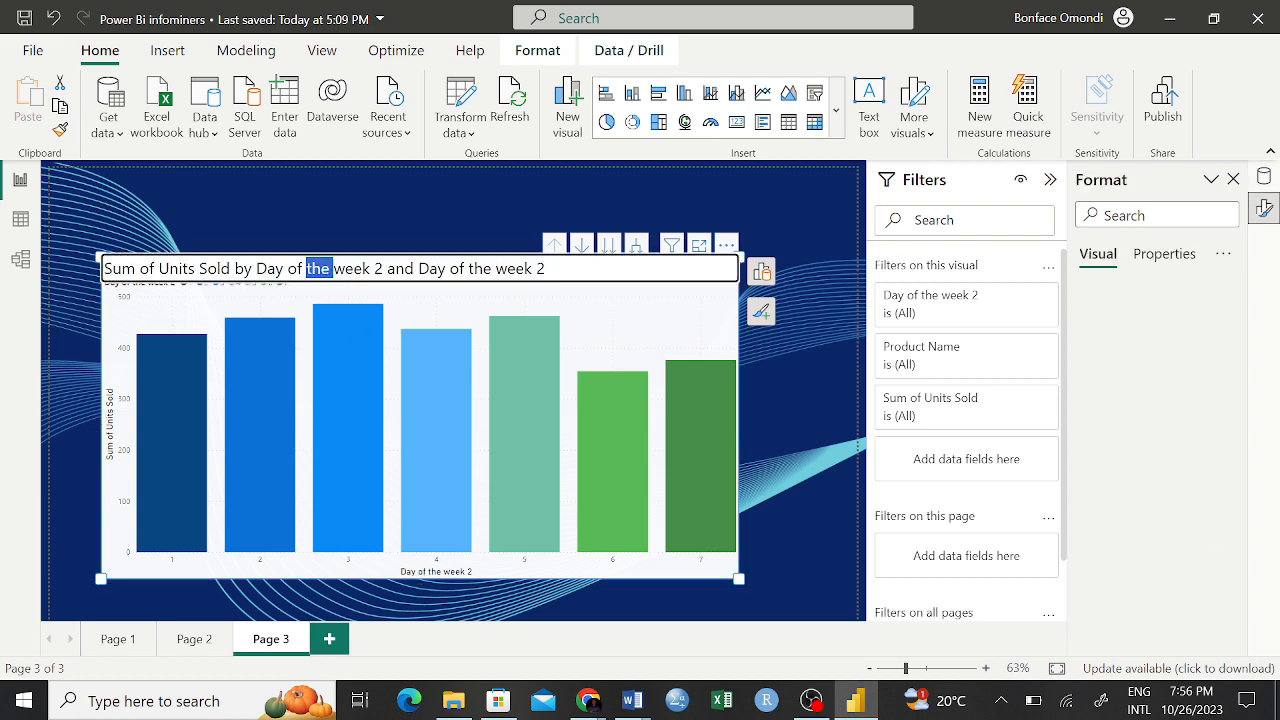
key(ctrl+a)
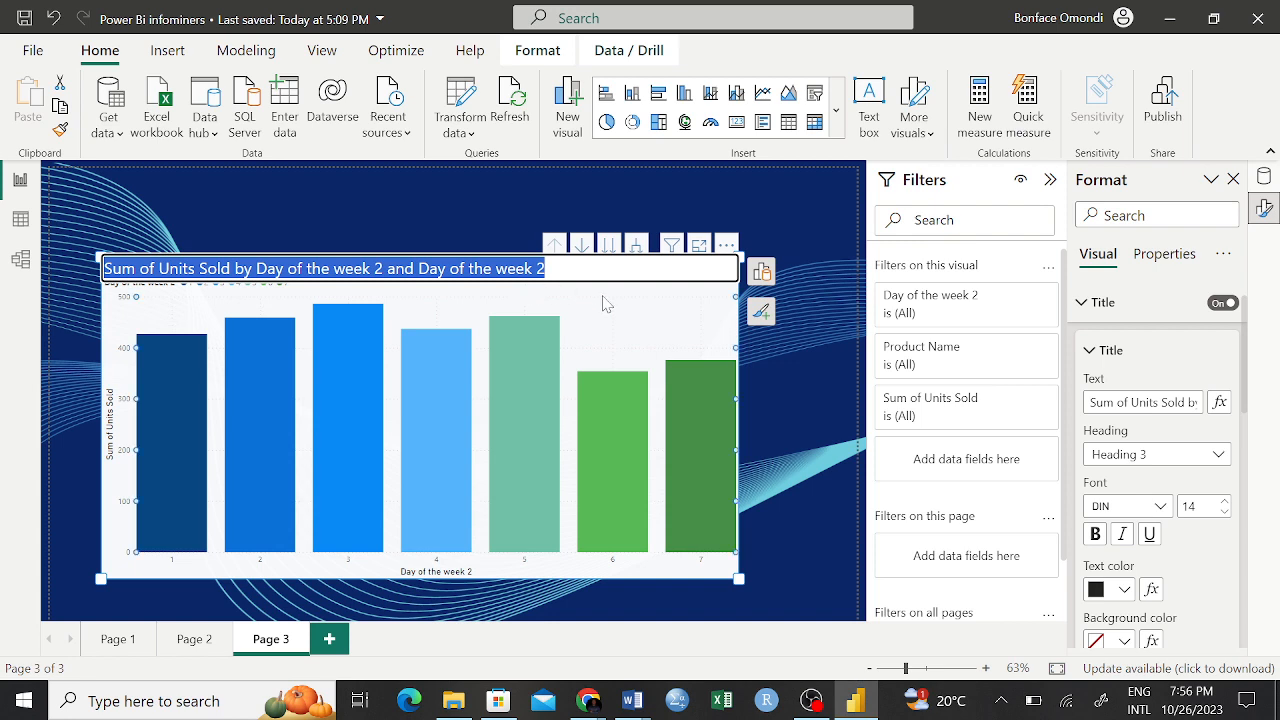
click(522, 293)
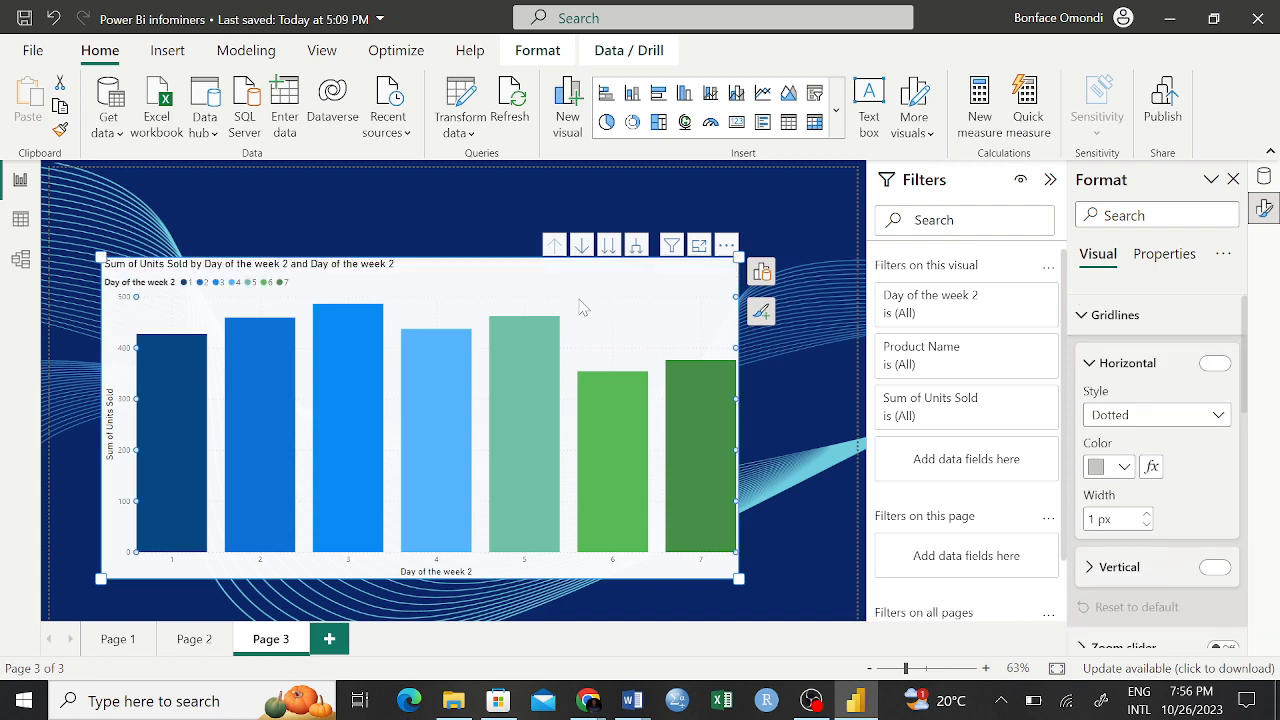
double_click(341, 266)
key(ctrl+a)
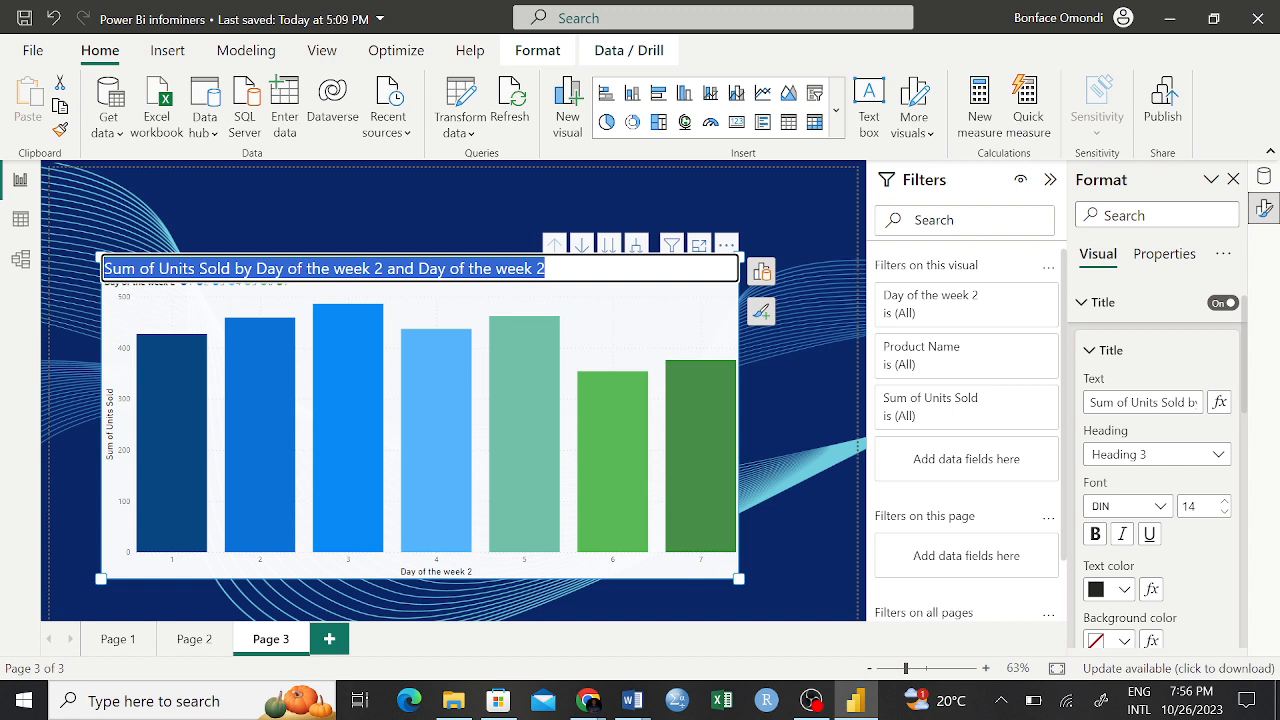
click(546, 268)
drag(546, 268, 387, 268)
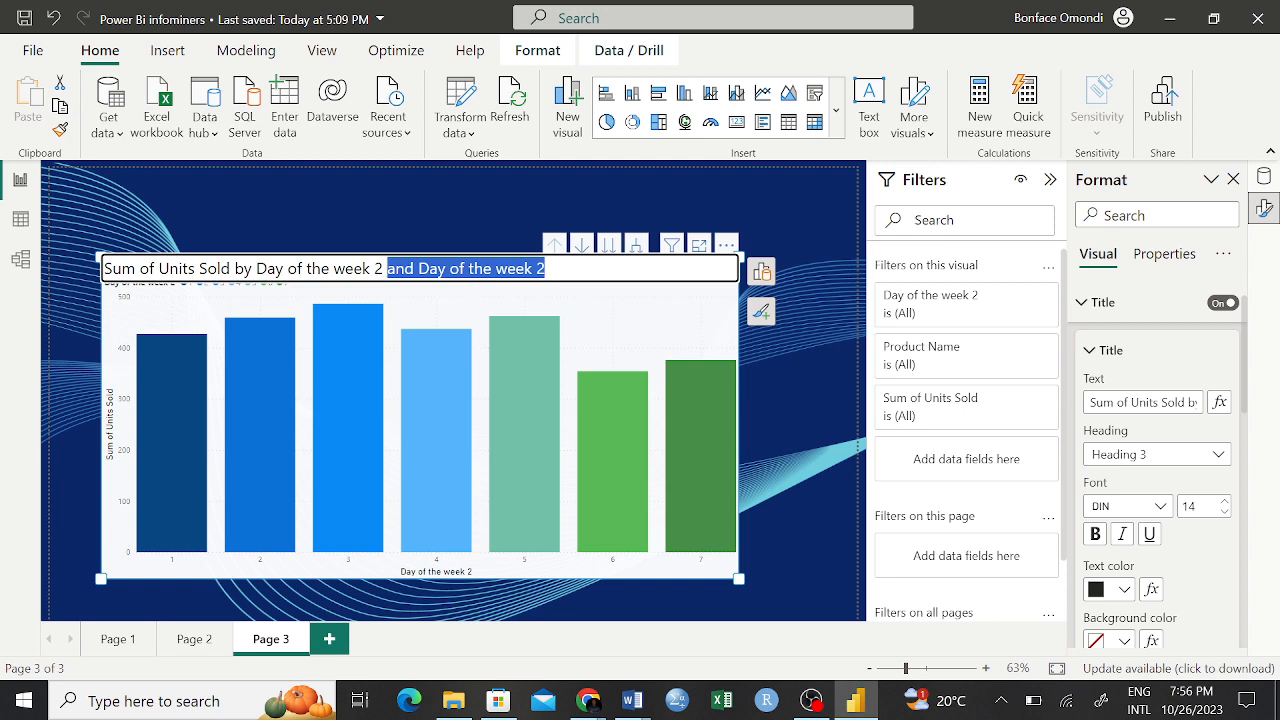
key(BackSpace)
key(BackSpace)
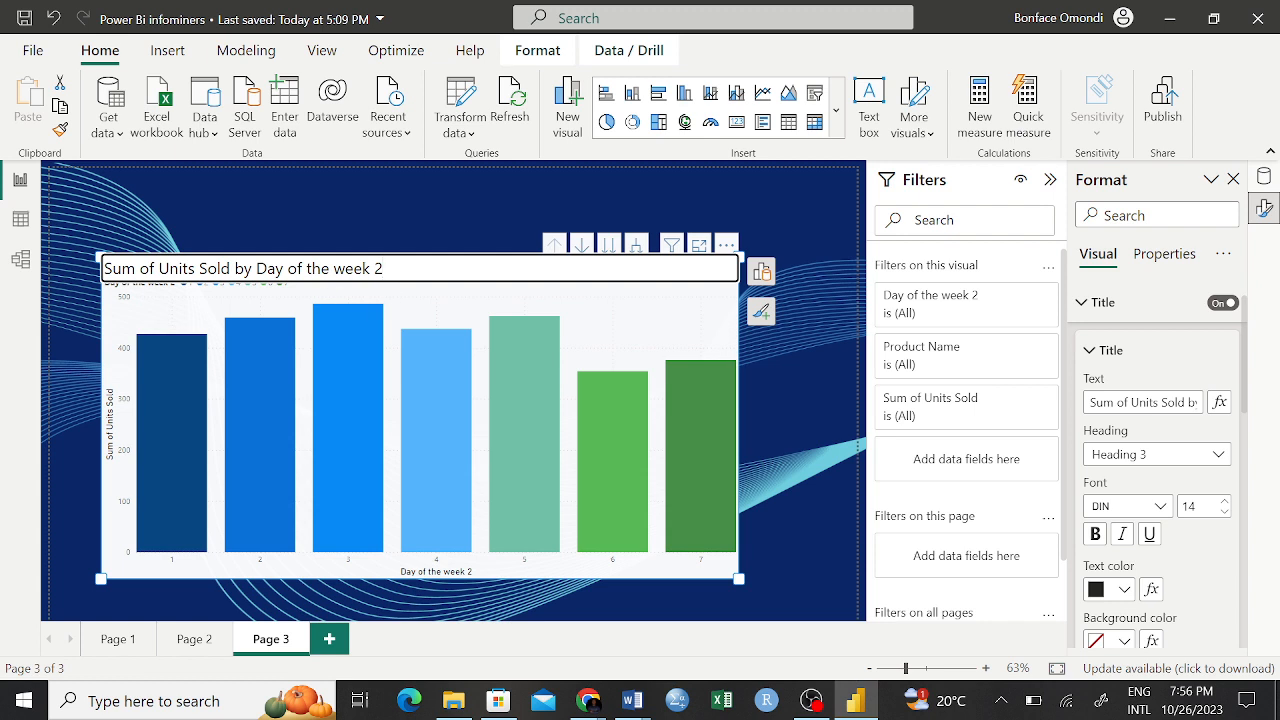
click(431, 243)
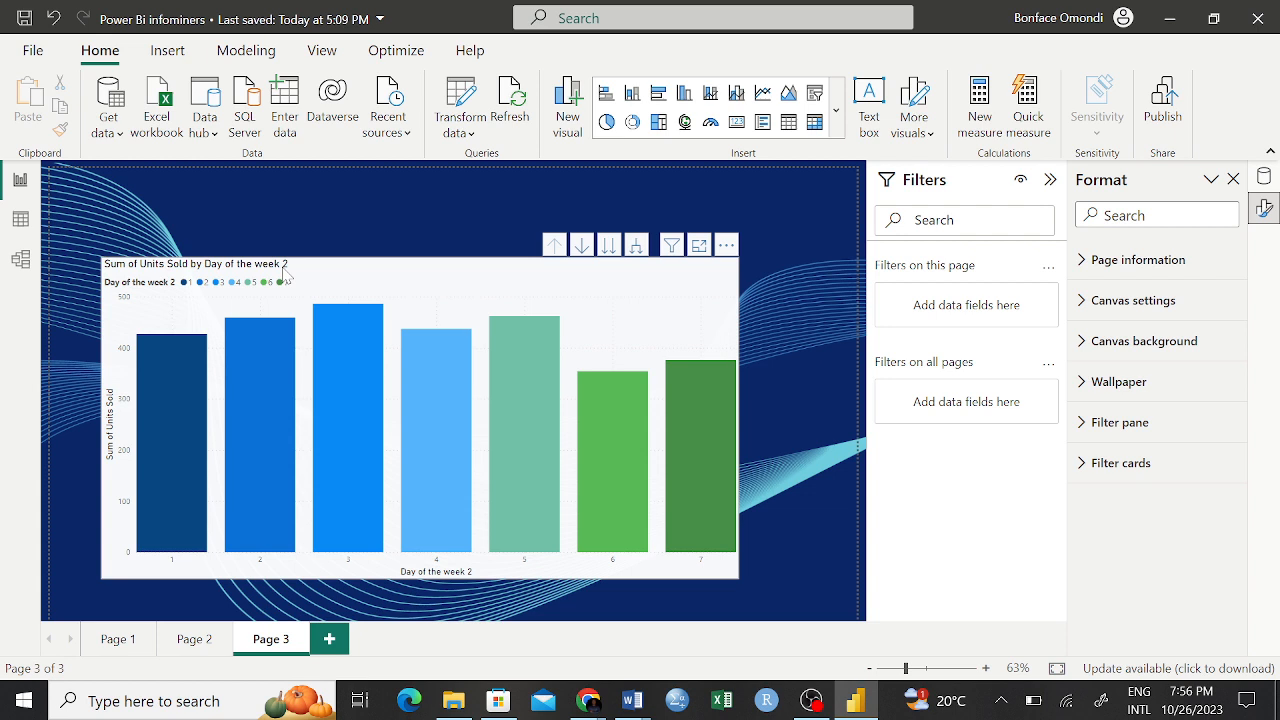
Step: Delete the trailing 2 so the chart title reads "Sum of Units Sold by Day of the week"
click(285, 272)
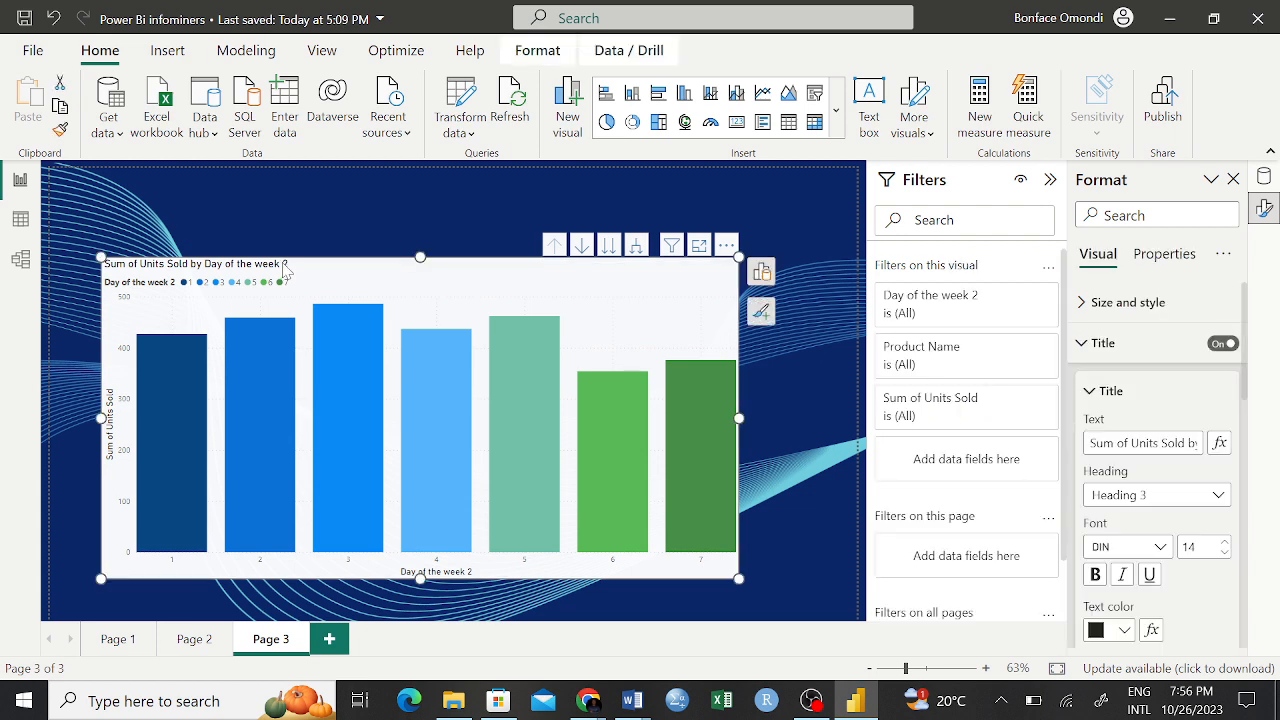
click(285, 268)
click(285, 268)
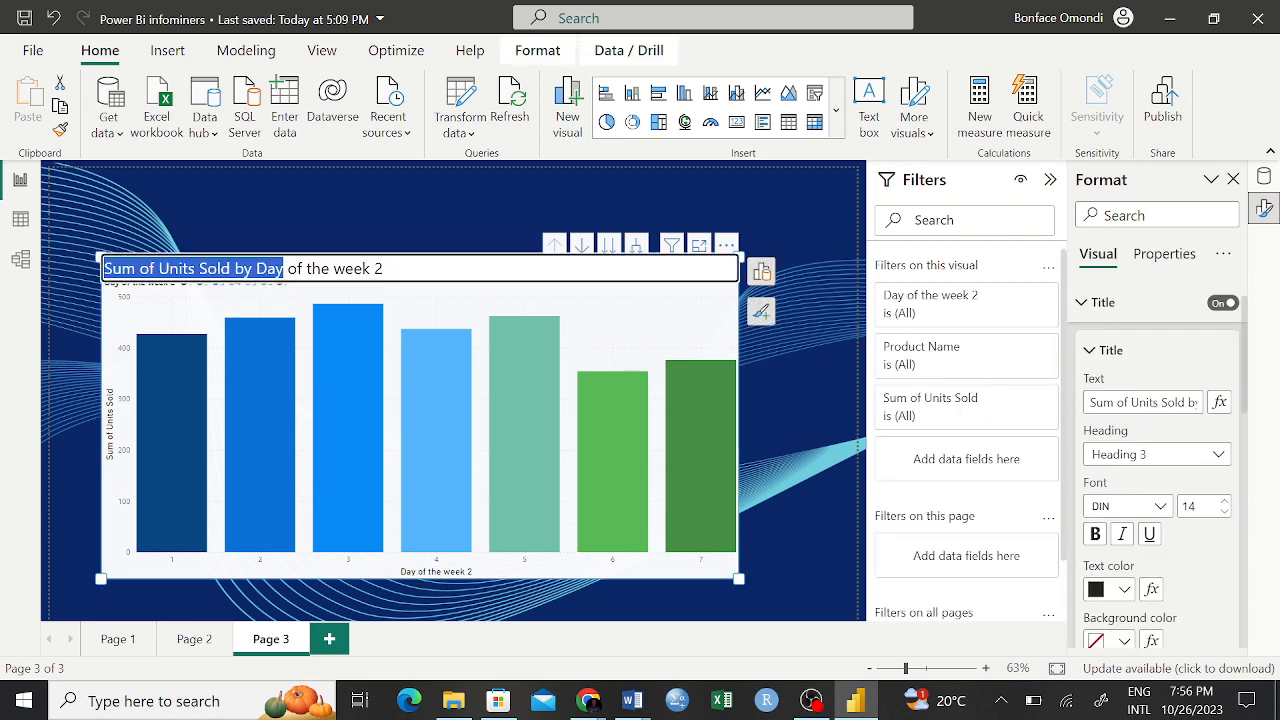
click(385, 268)
drag(385, 268, 374, 268)
key(BackSpace)
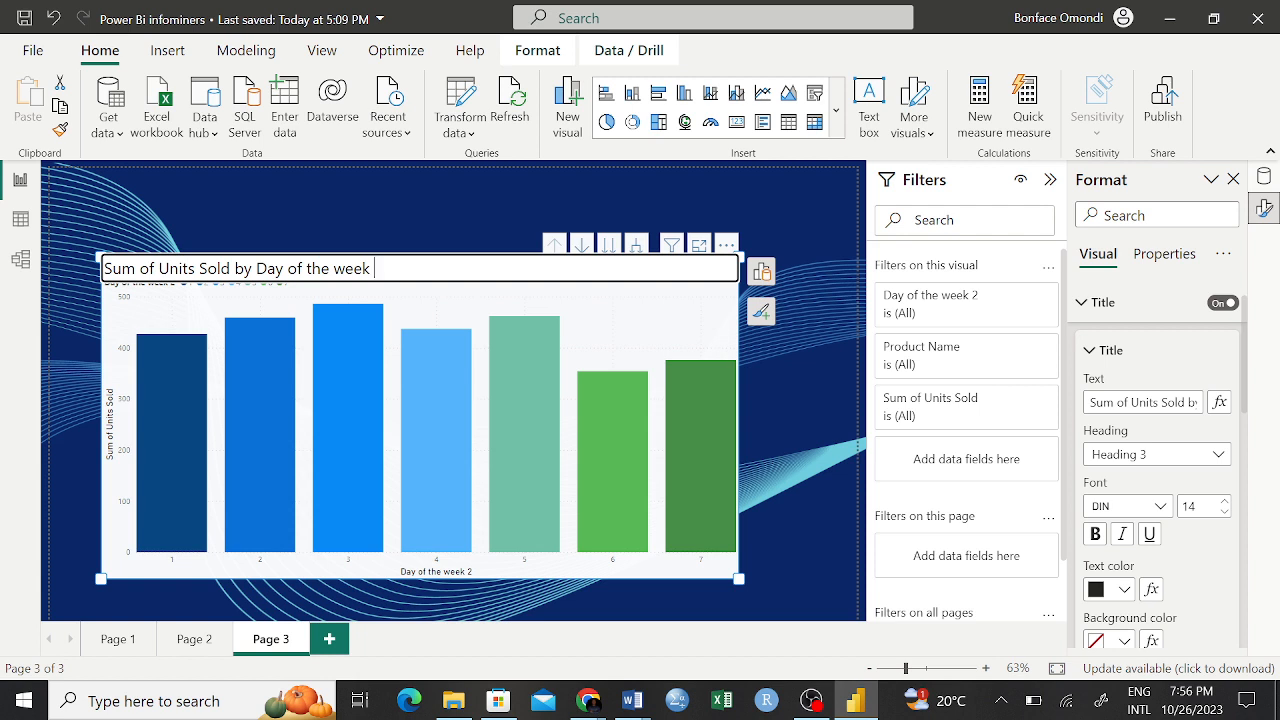
key(Return)
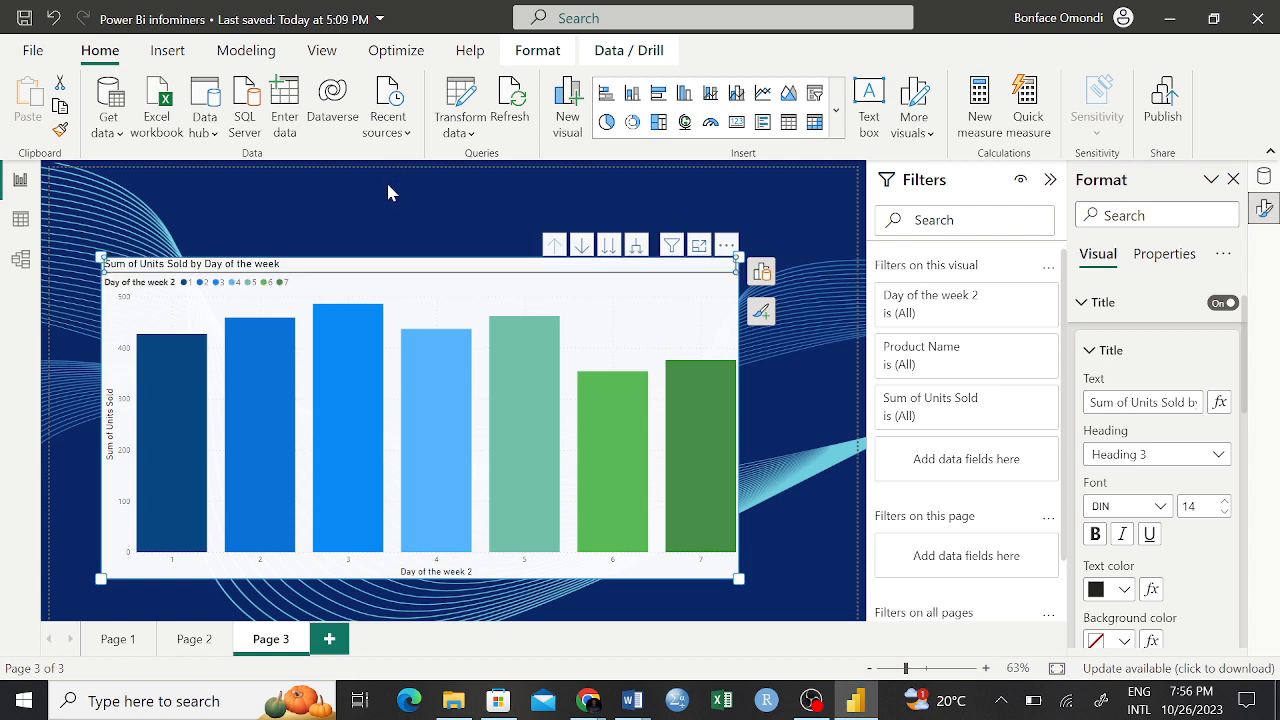
click(388, 192)
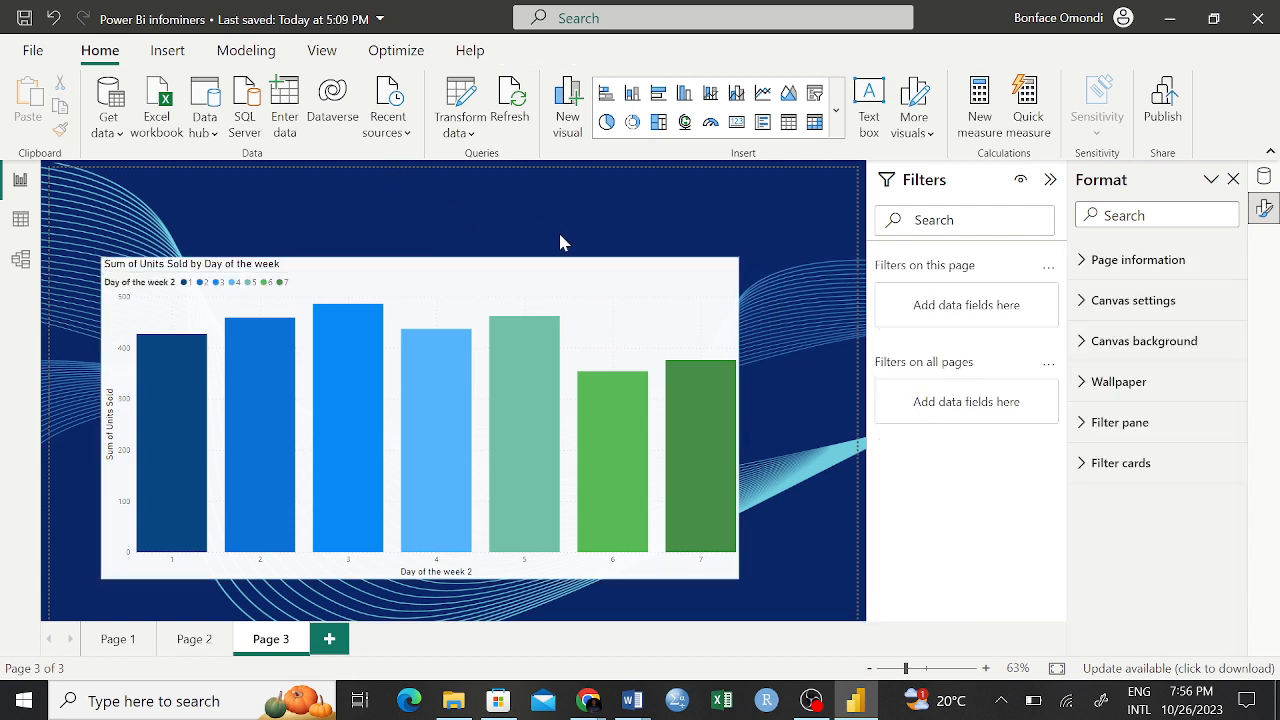
Step: Move the day-of-week chart to the page's upper-left corner and shrink it to a bit over a third of the page width
mouse_move(597, 285)
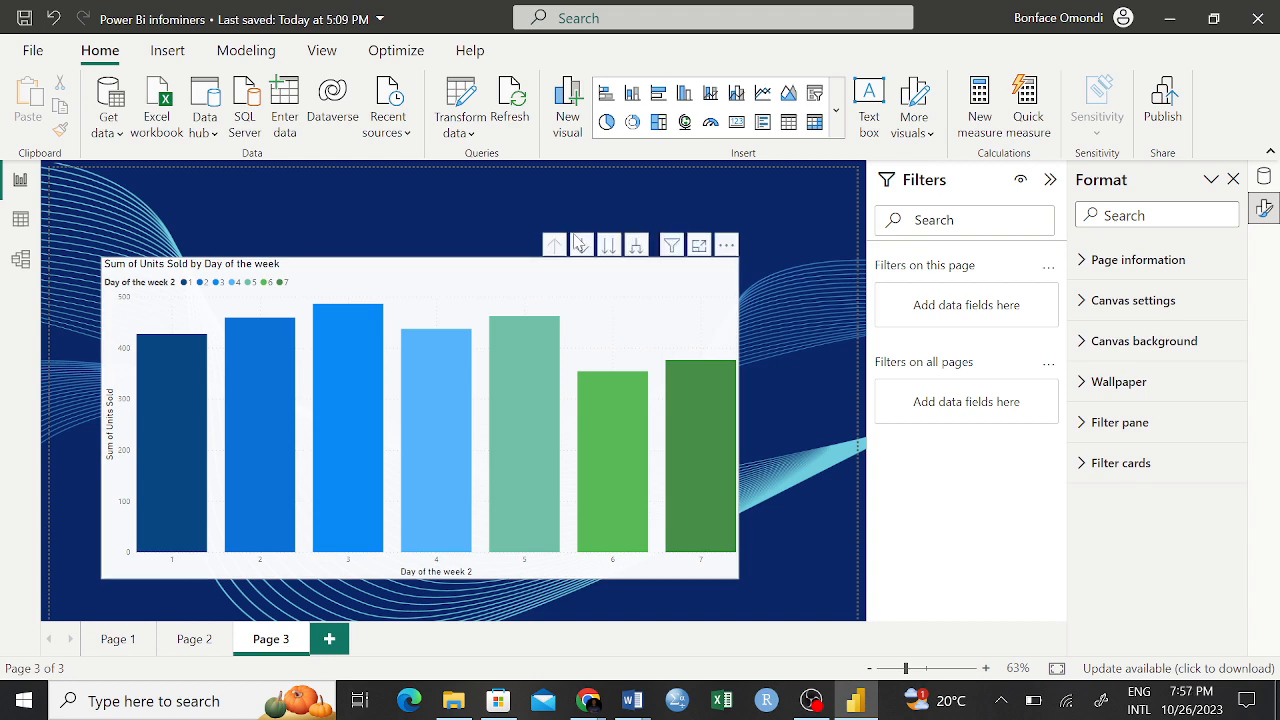
drag(498, 310, 475, 265)
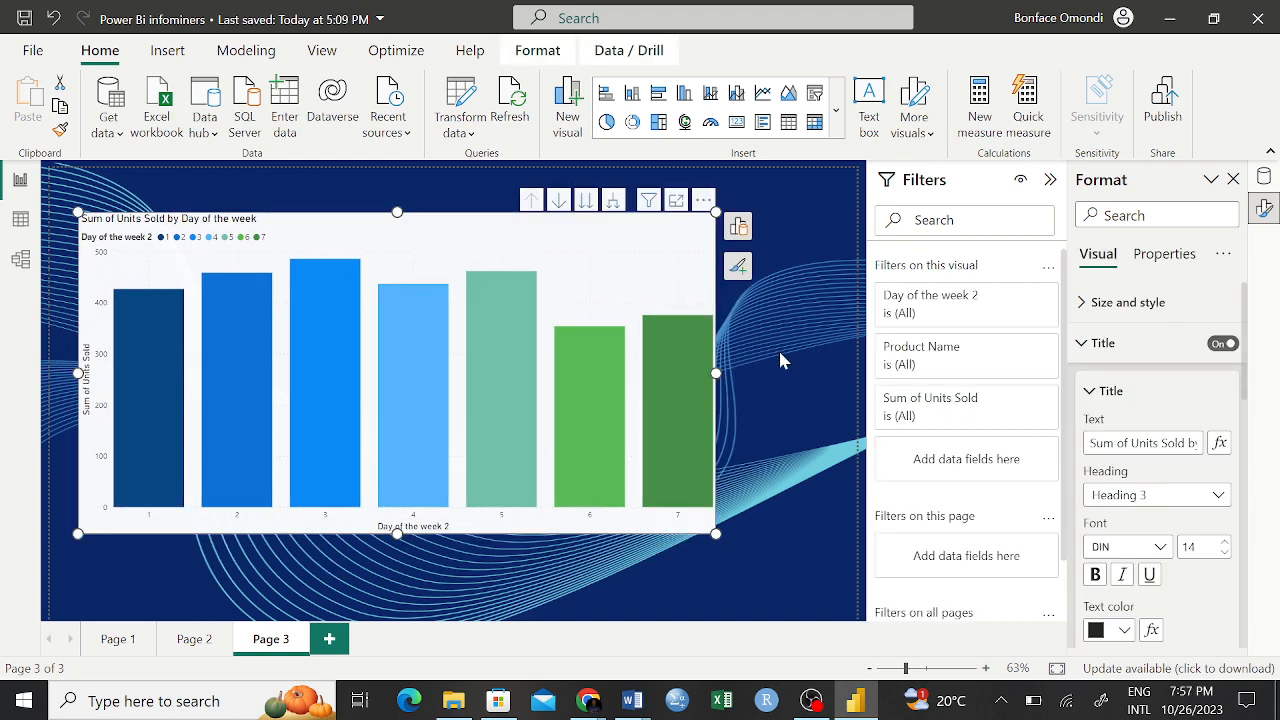
click(782, 361)
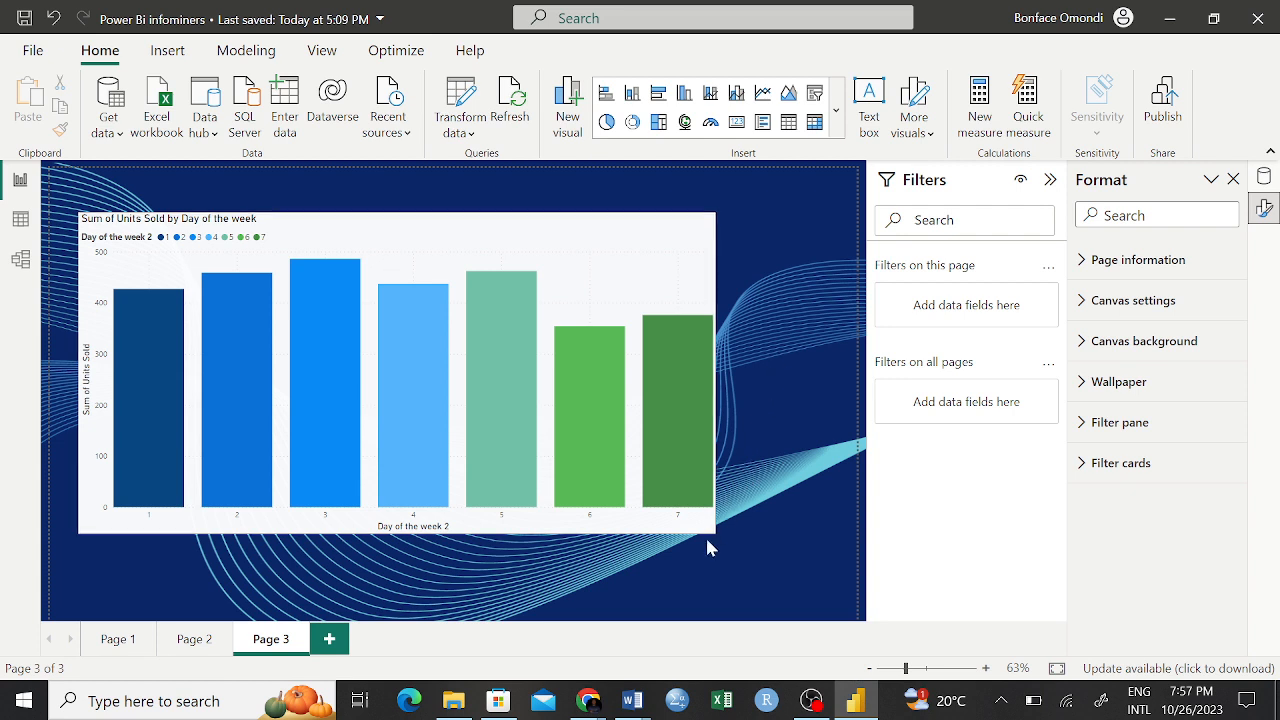
click(428, 535)
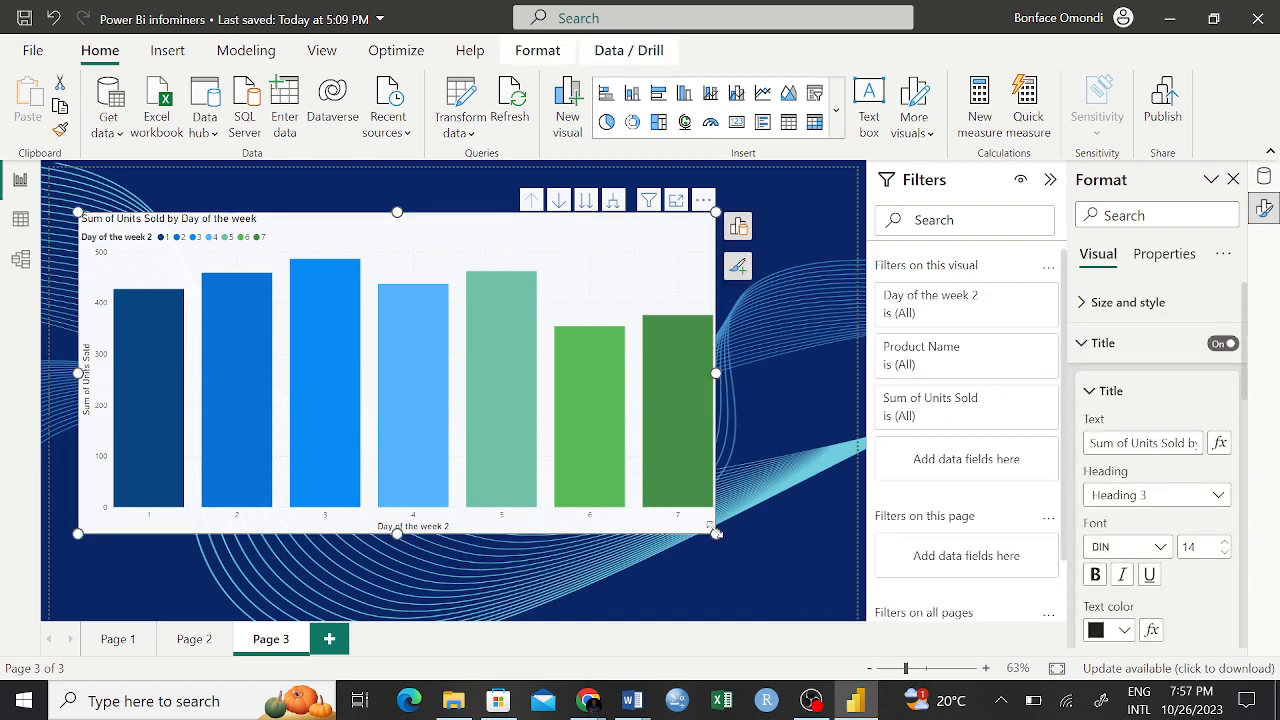
drag(720, 535, 517, 511)
click(697, 467)
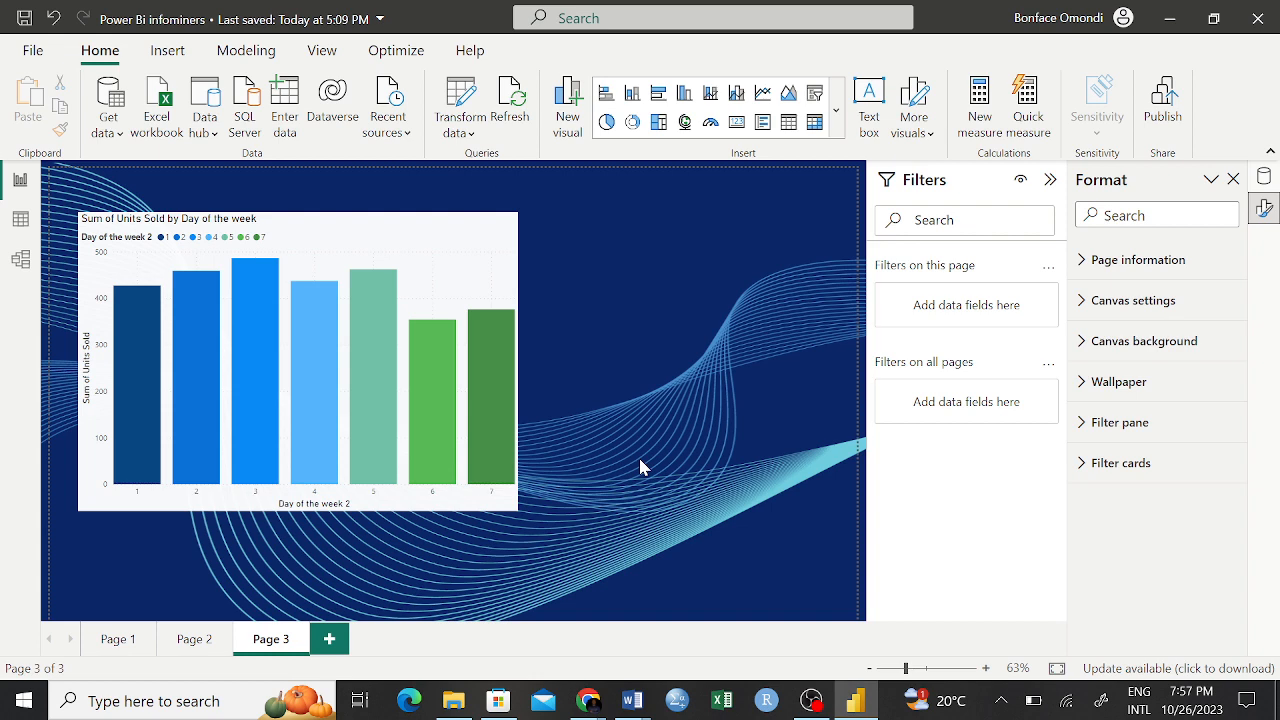
mouse_move(451, 257)
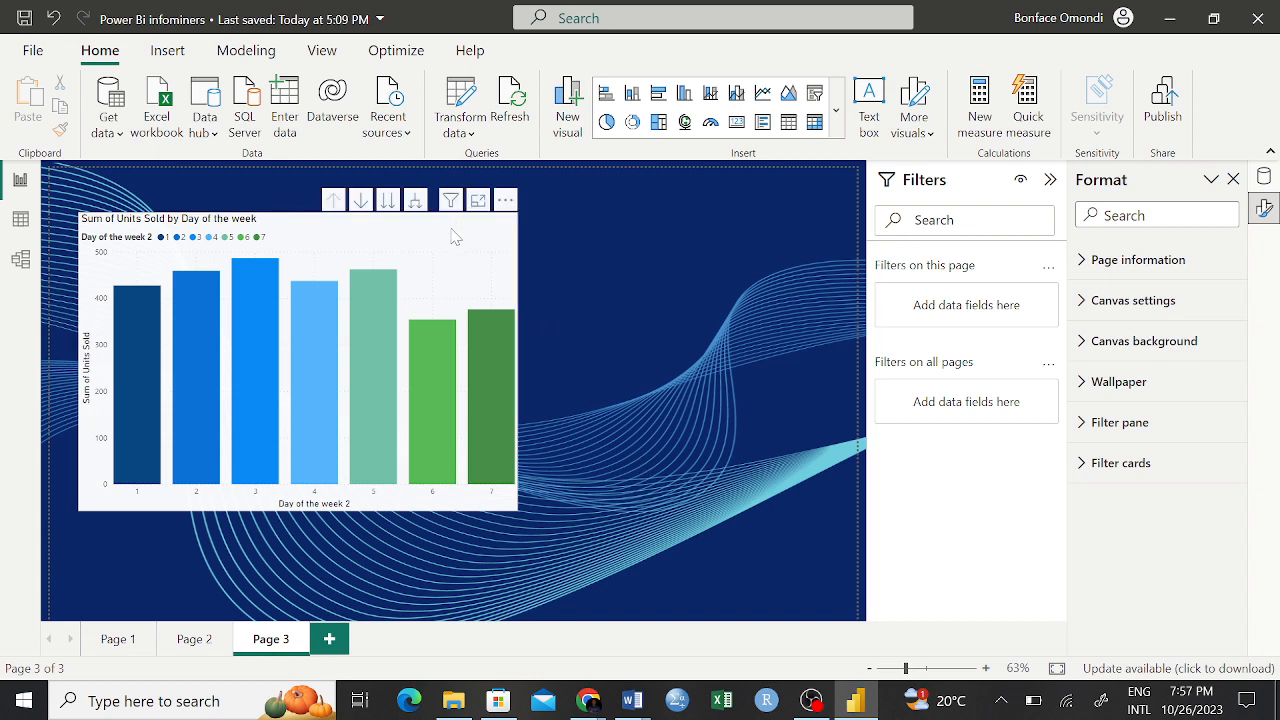
drag(454, 236, 451, 215)
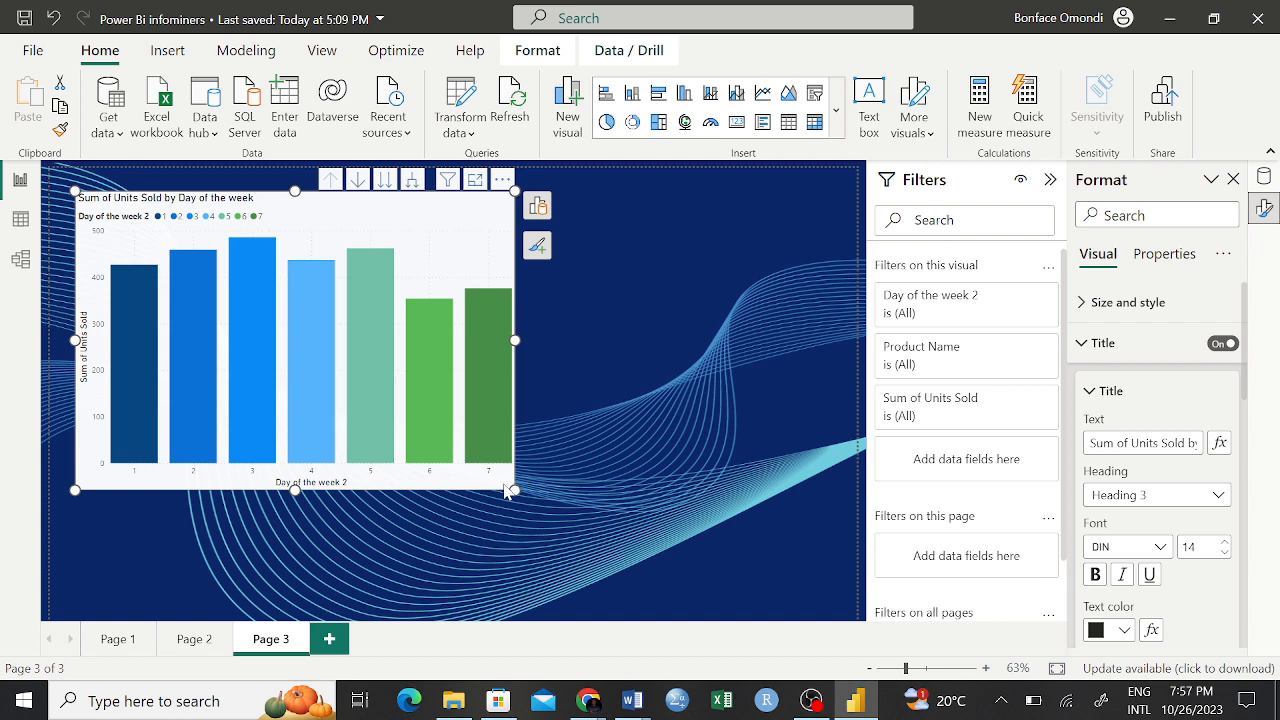
drag(514, 490, 380, 430)
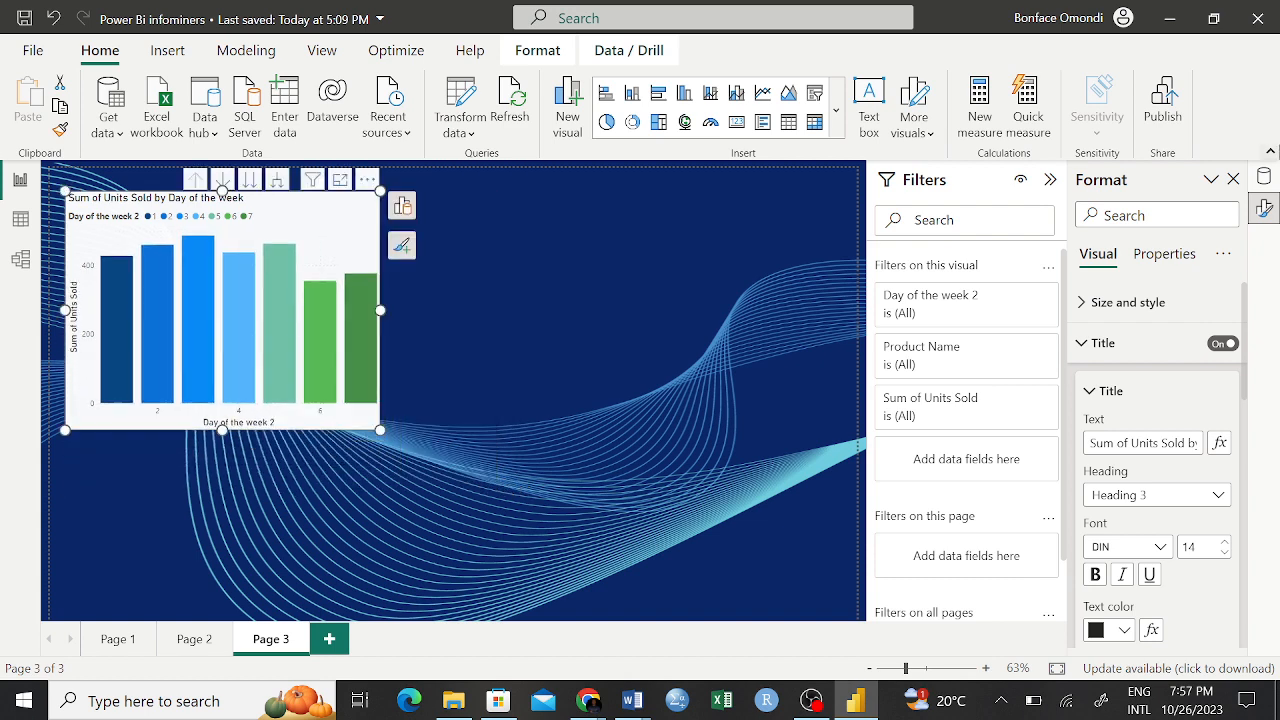
Step: Create a matrix beside the chart with Product Name from Khetias Store as rows and Units Sold as values
click(1264, 177)
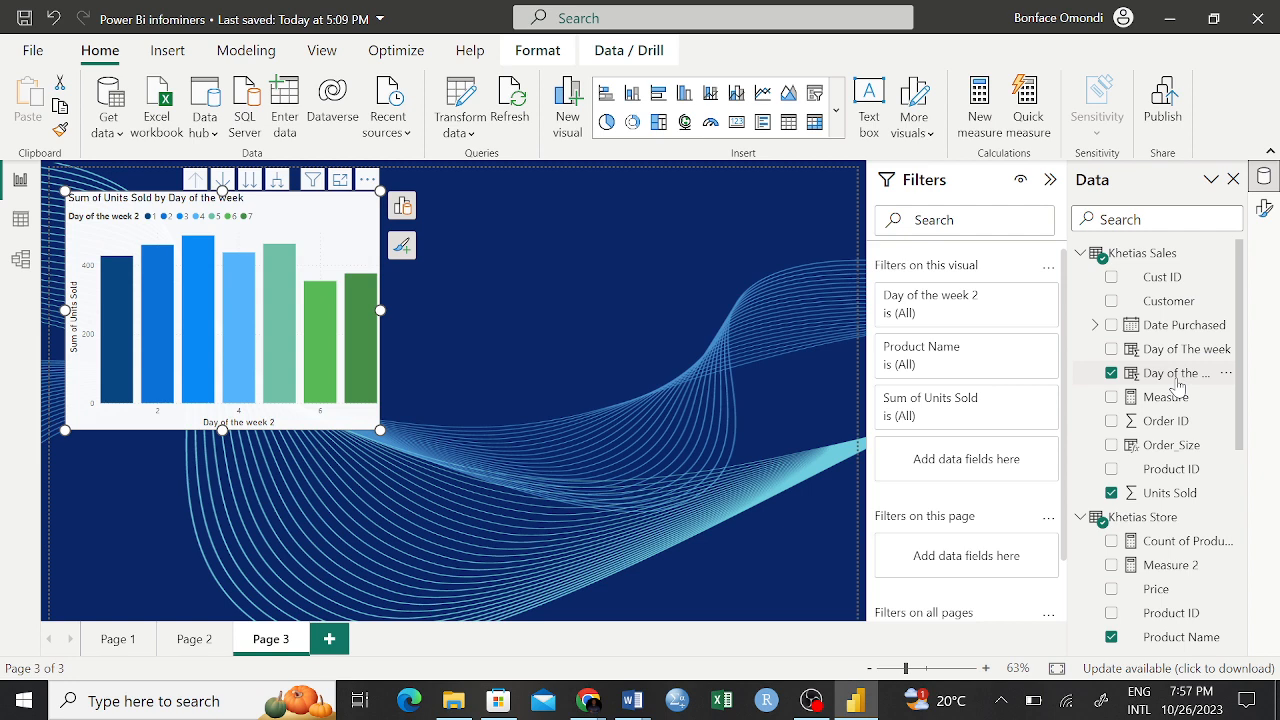
scroll(1178, 385, down, 3)
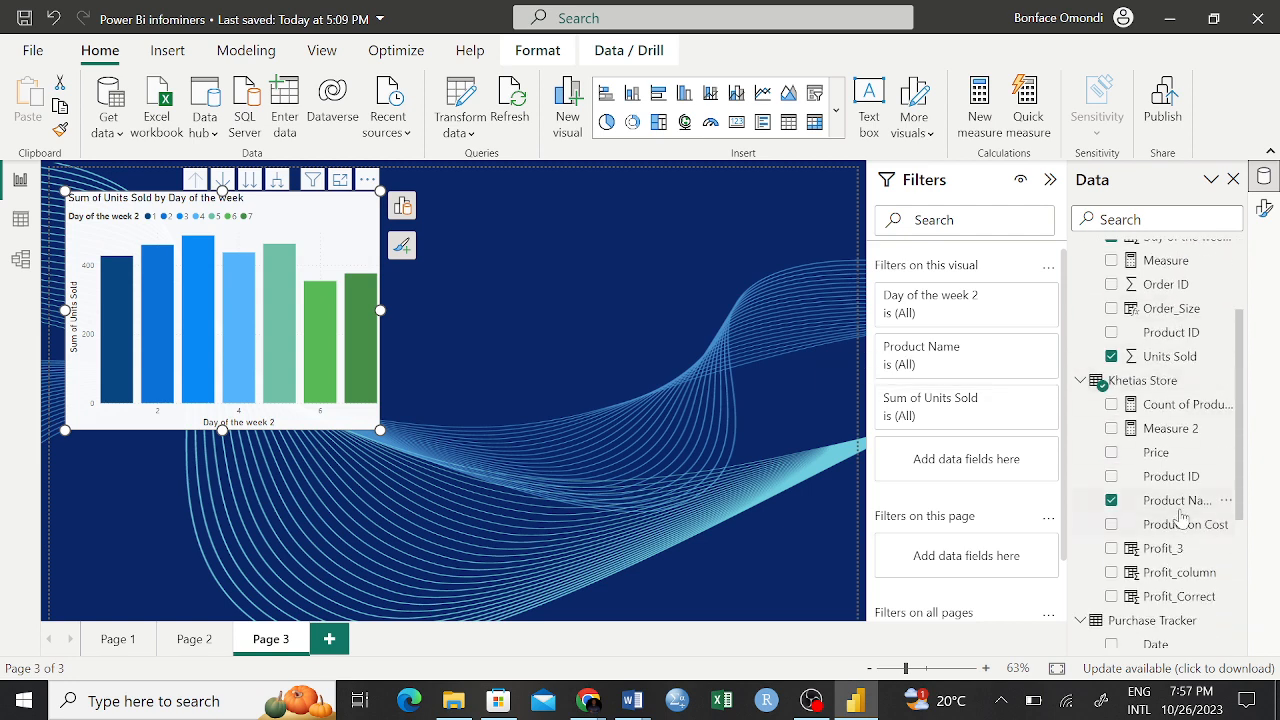
click(655, 390)
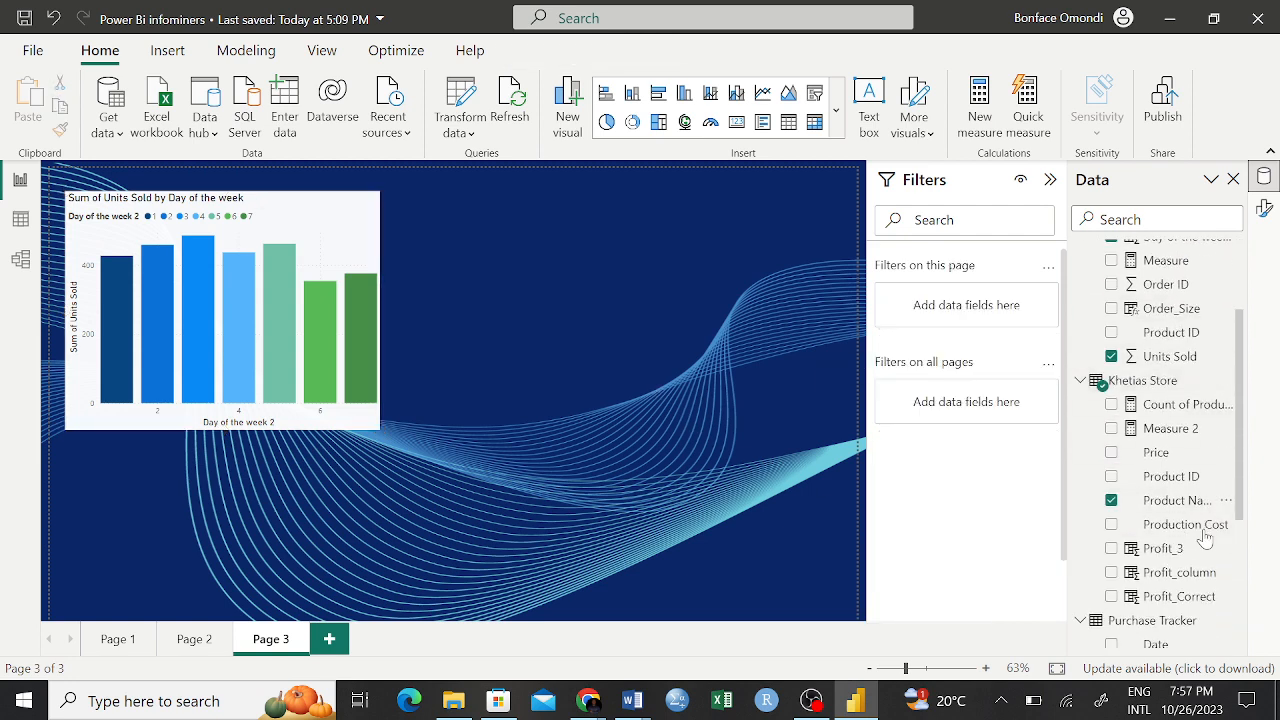
drag(1178, 503, 593, 395)
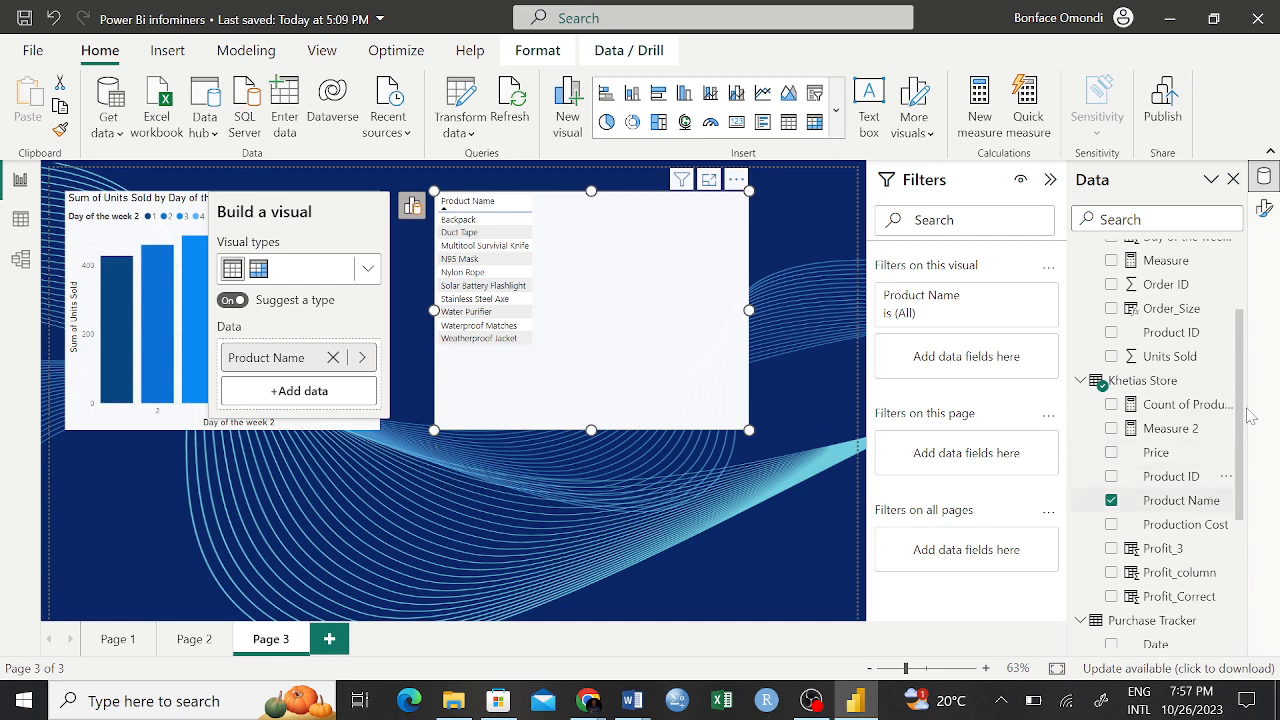
drag(1185, 366, 697, 297)
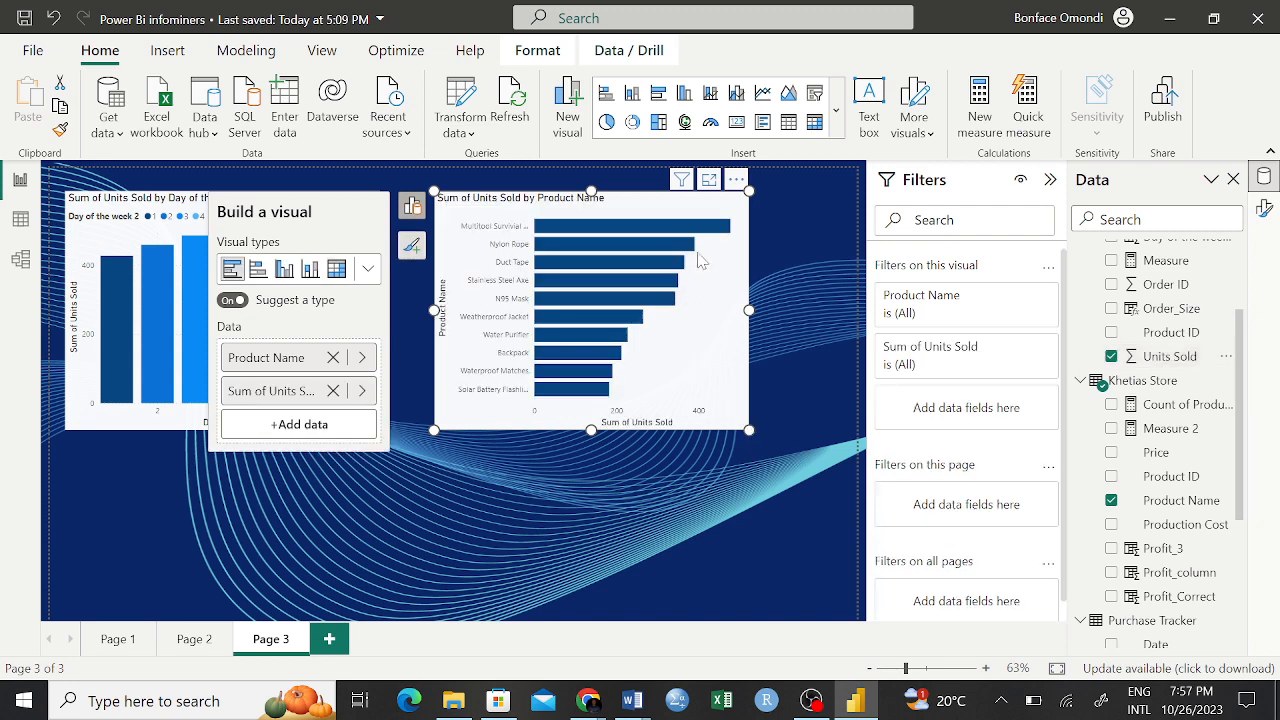
click(337, 270)
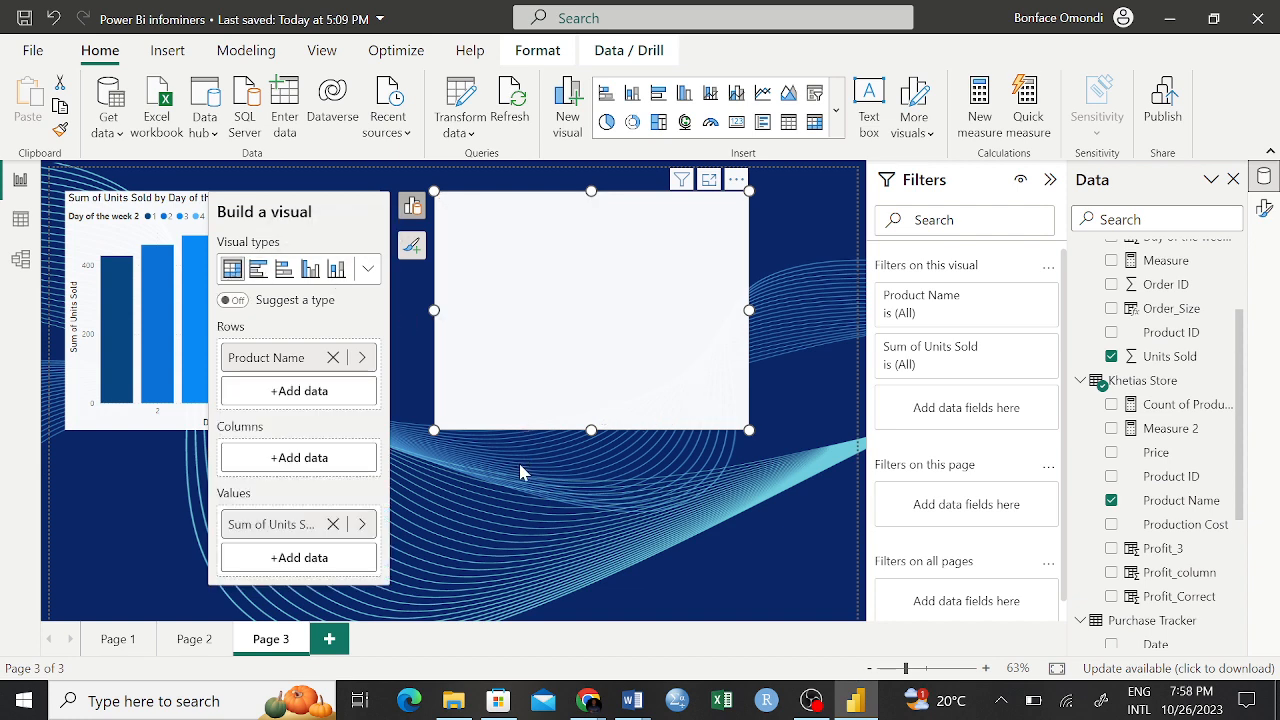
click(587, 440)
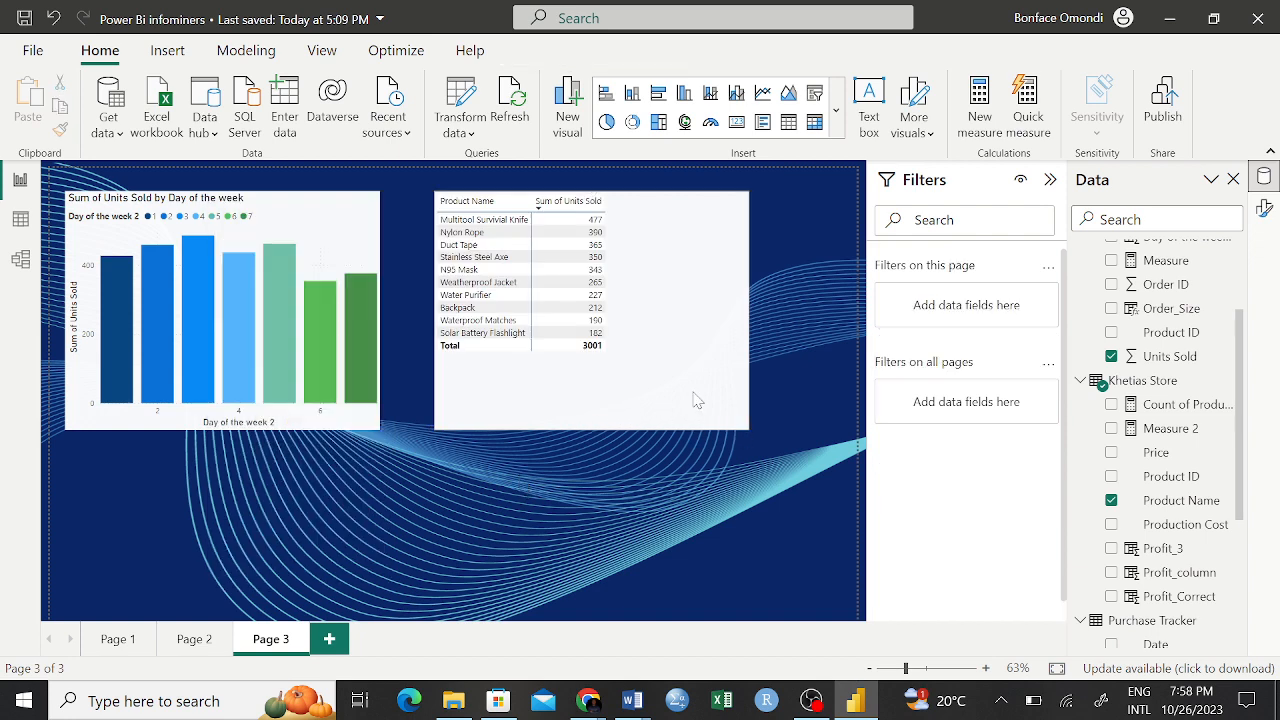
Step: Move the product matrix slightly down and shrink it to fit closely around its rows and columns
drag(686, 247, 679, 312)
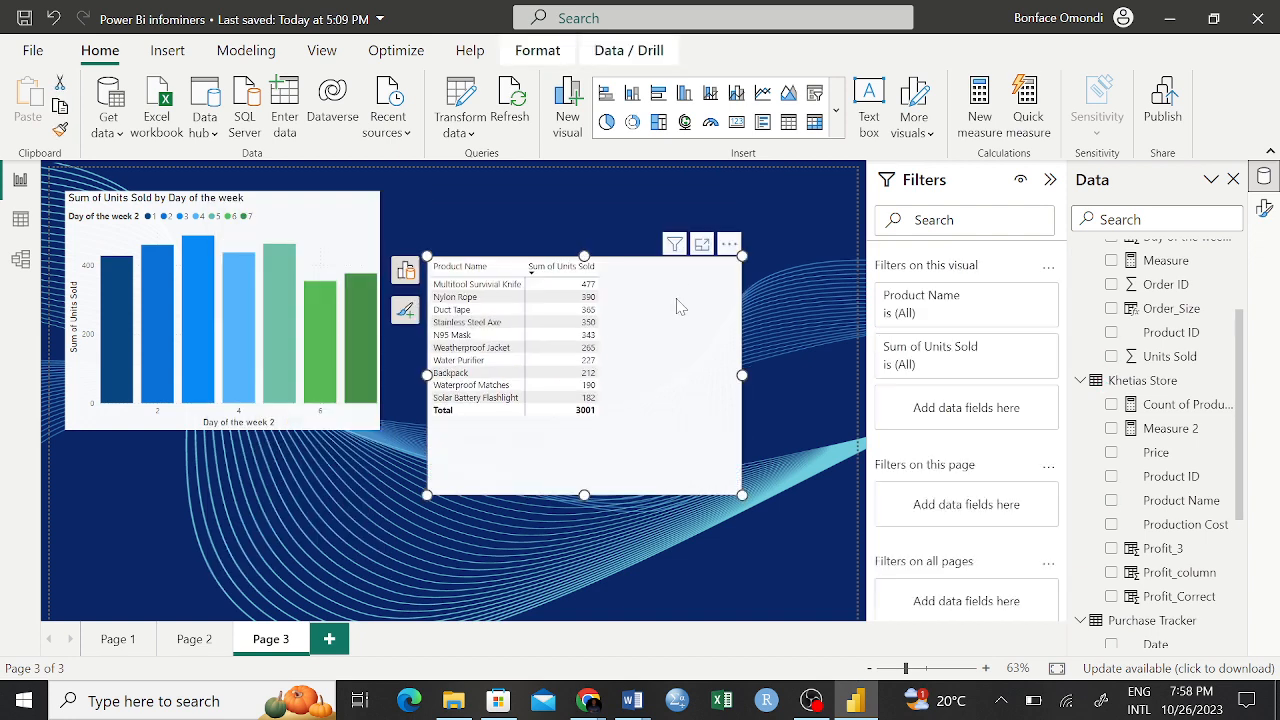
drag(741, 497, 630, 430)
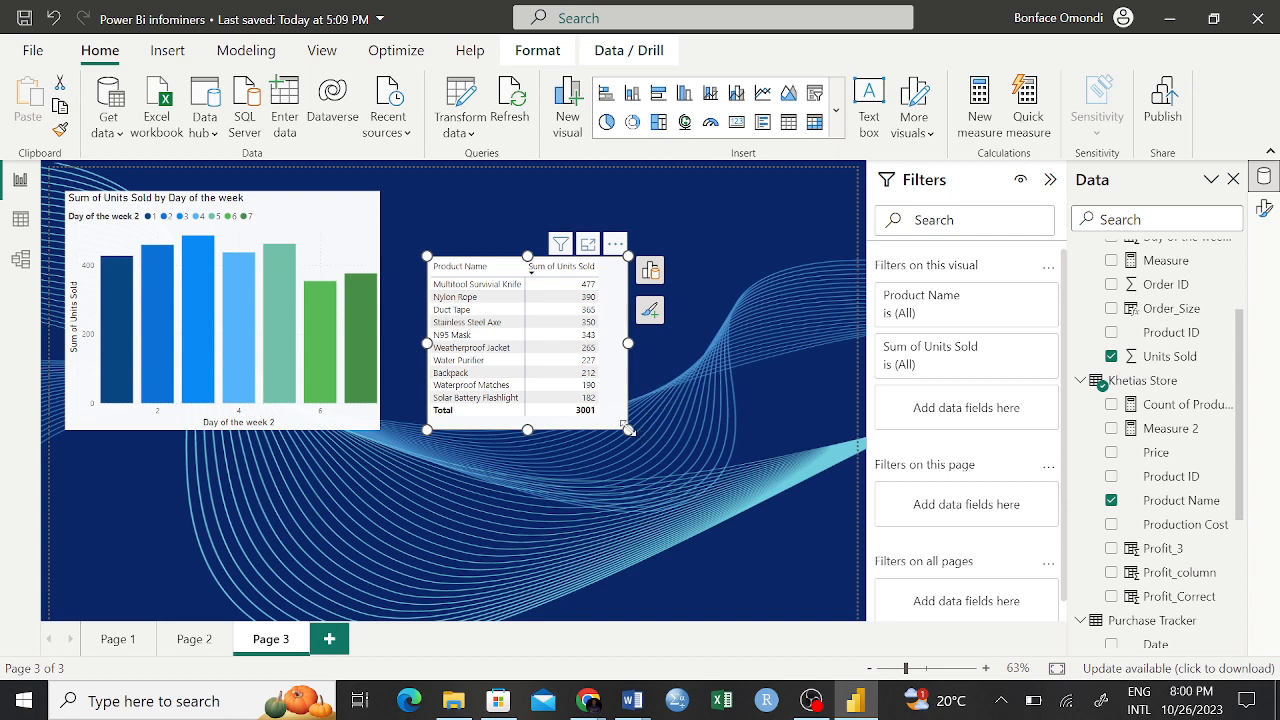
drag(622, 426, 632, 432)
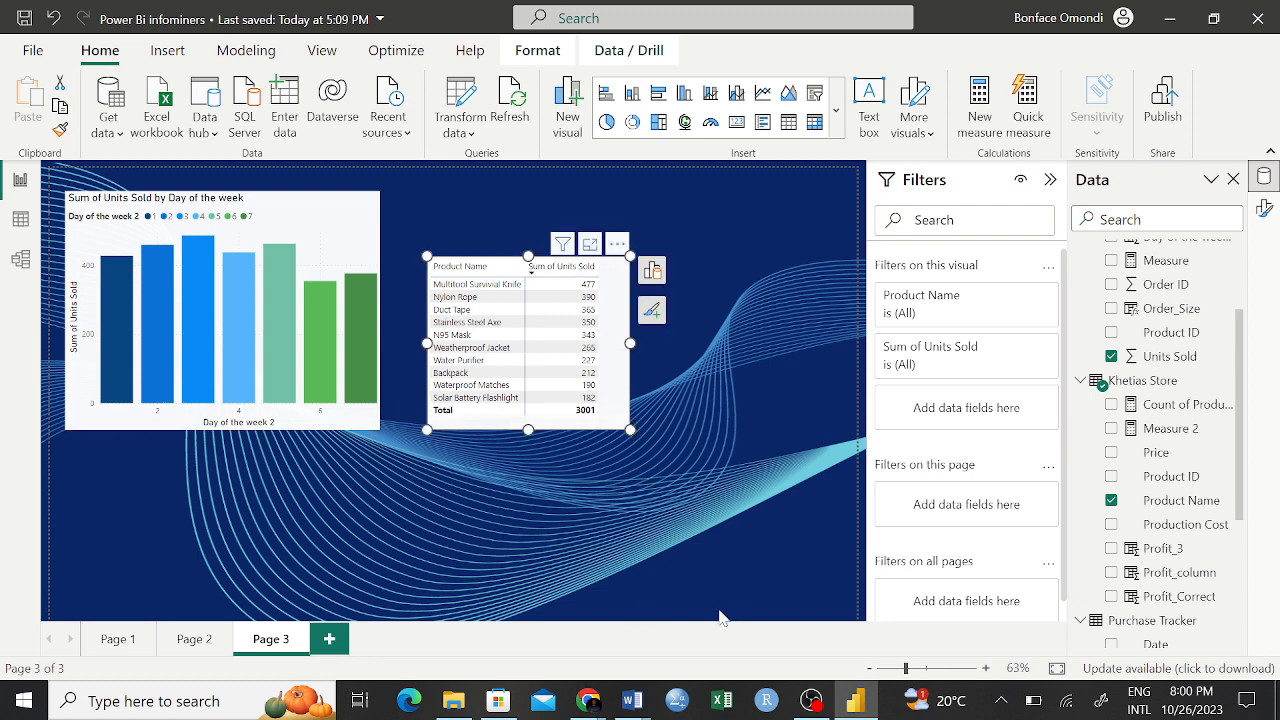
Step: Open the Cyclistic CSV file from the Documents folder in Excel 2016 and return to the Power BI report
click(455, 705)
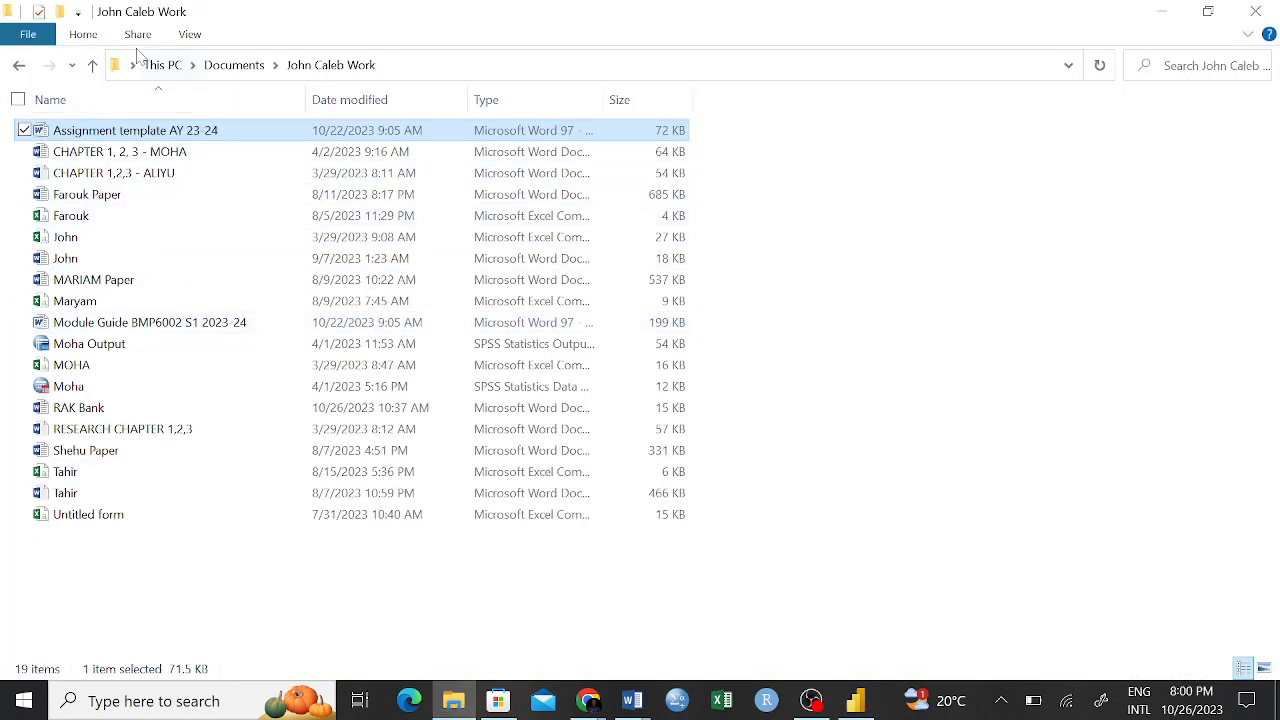
click(91, 65)
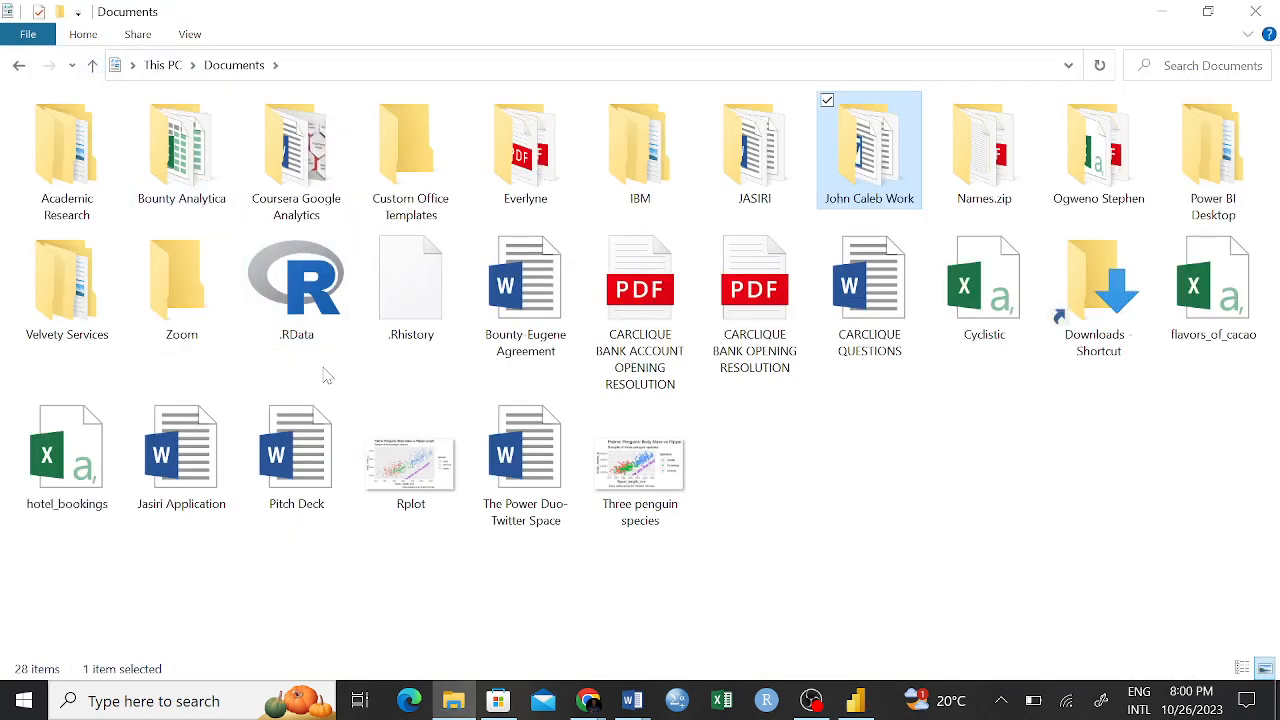
click(1000, 327)
double_click(1000, 327)
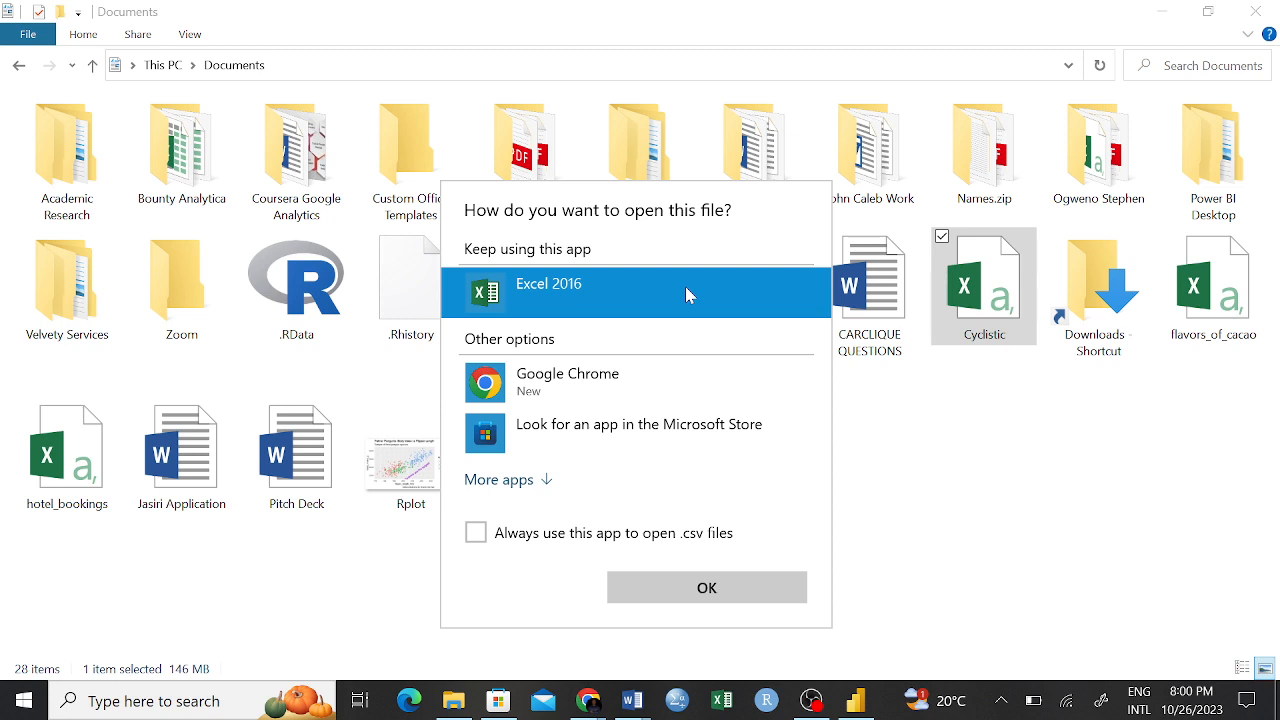
click(693, 596)
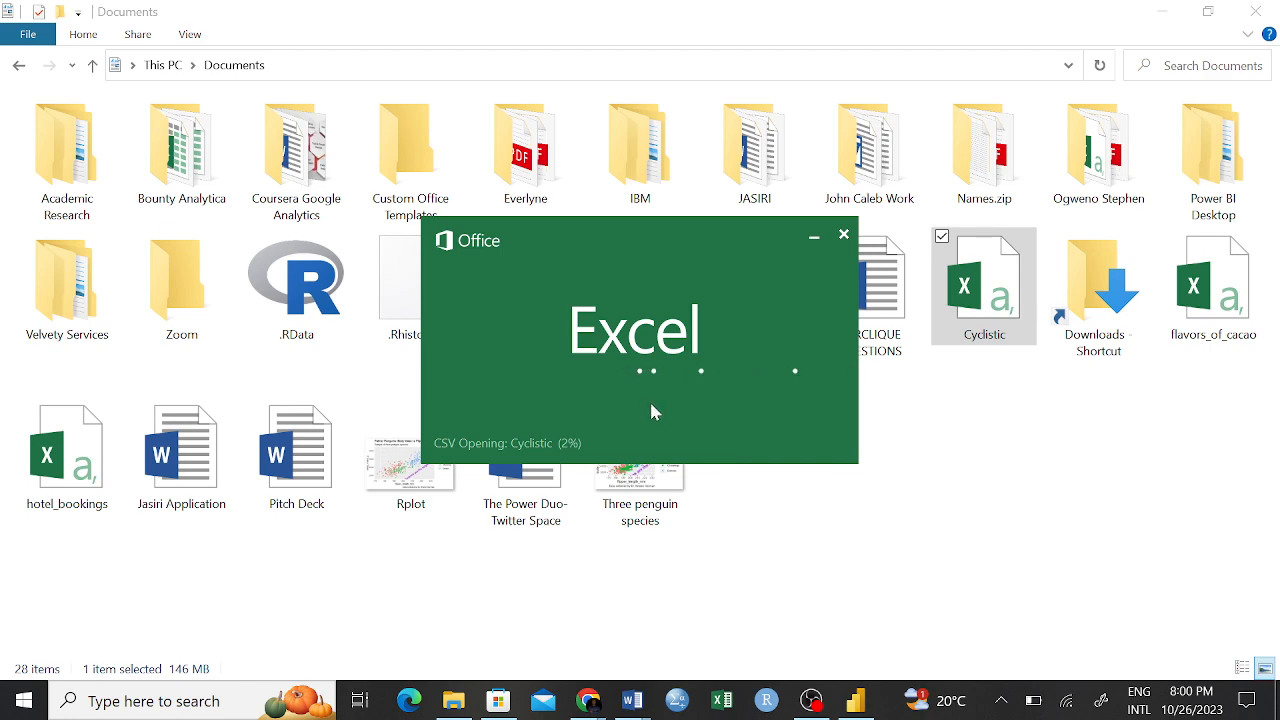
click(855, 701)
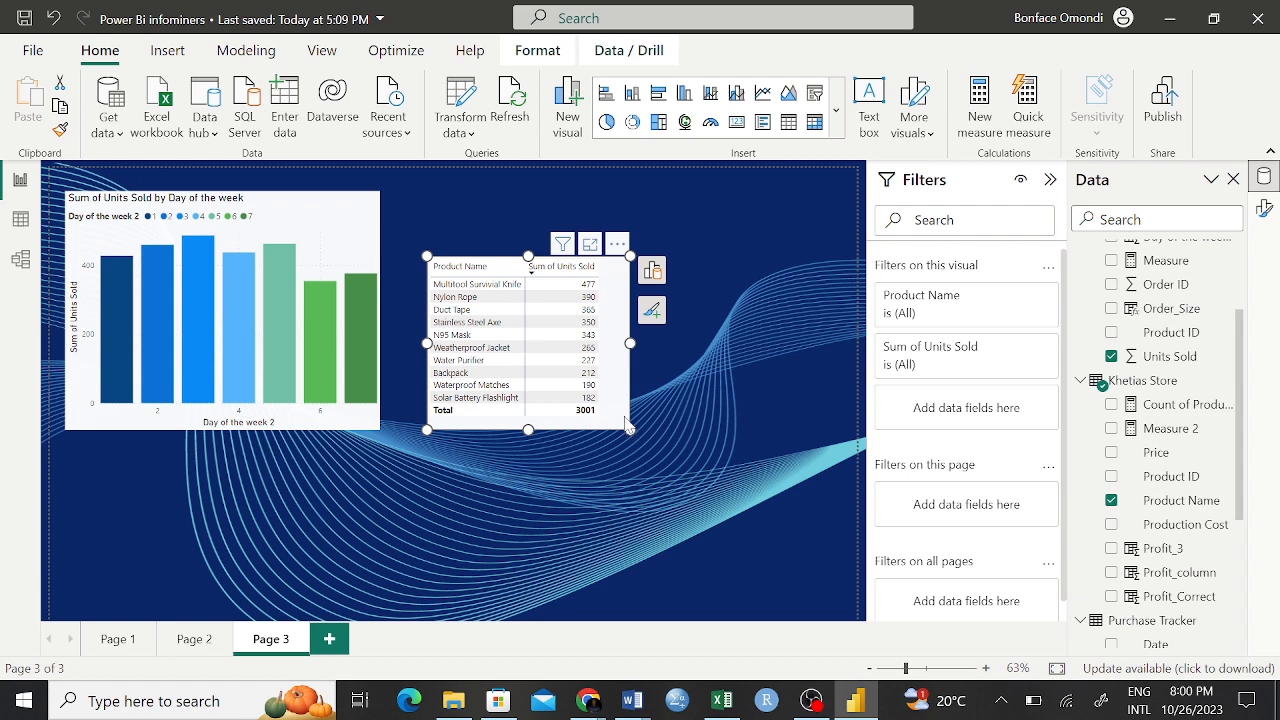
Step: Sort the product matrix by Sum of Units Sold in ascending order and clear the Water Purifier row selection
click(597, 357)
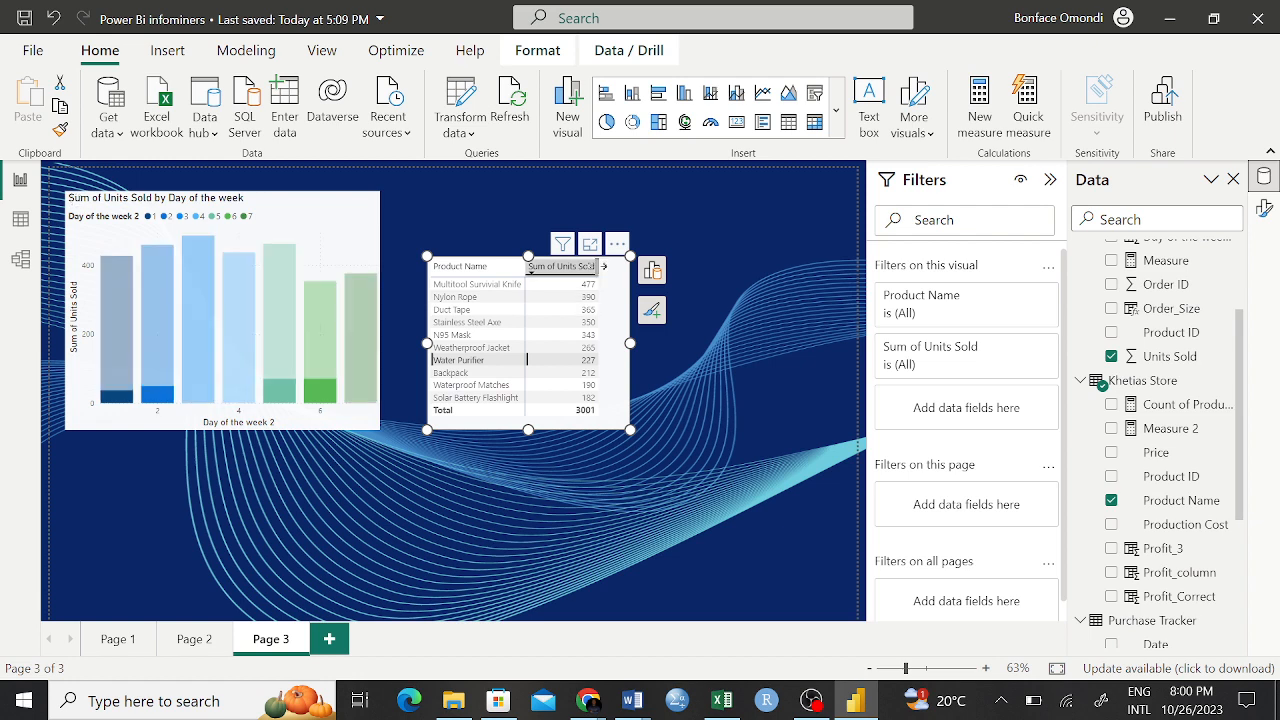
click(580, 266)
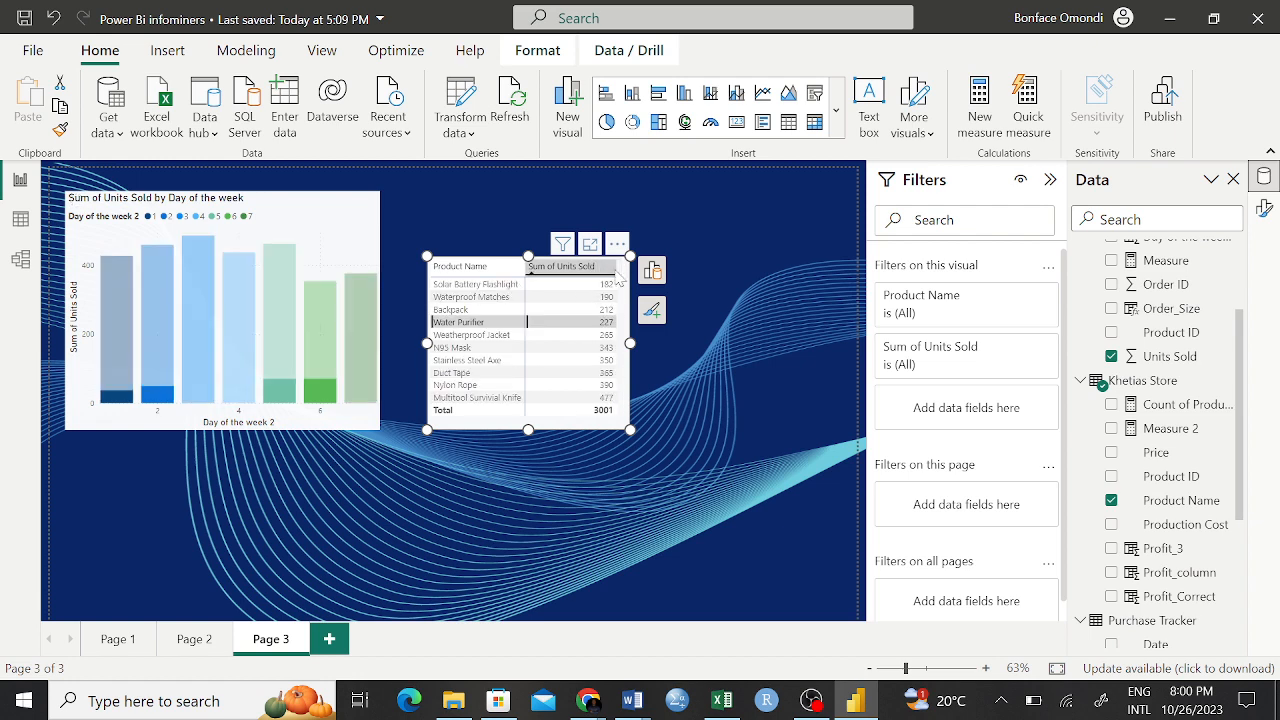
click(642, 410)
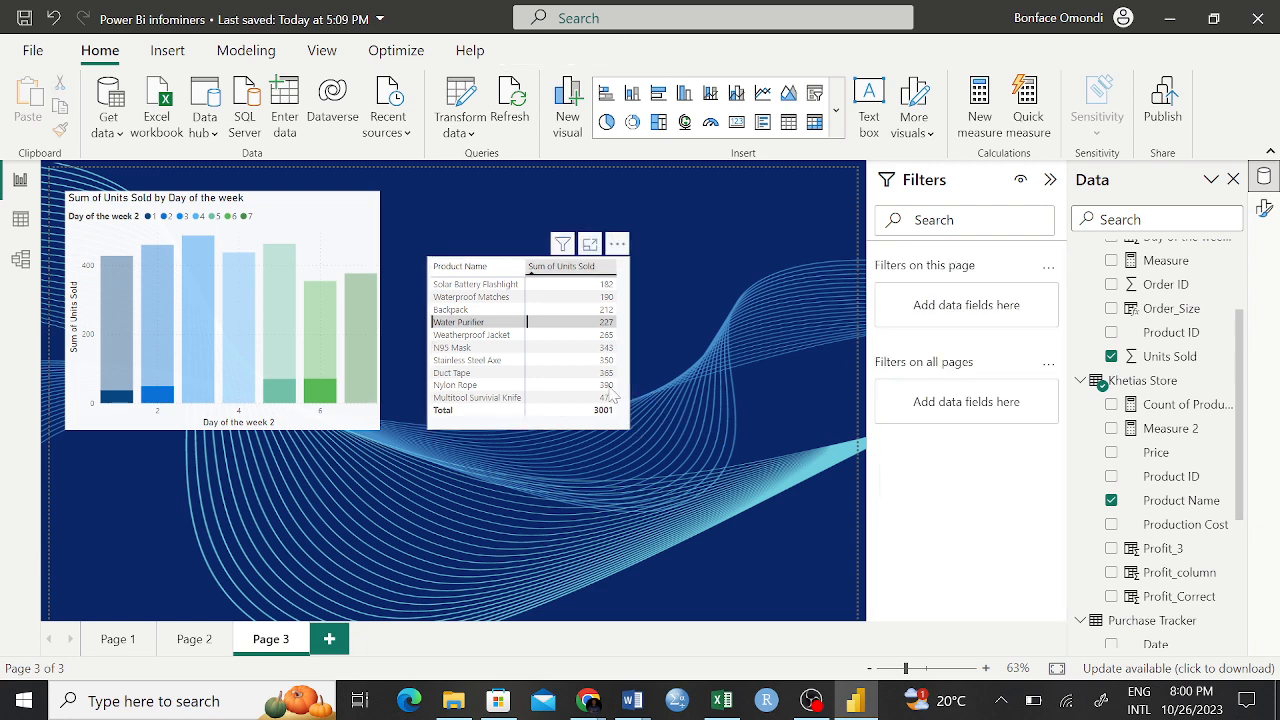
click(466, 259)
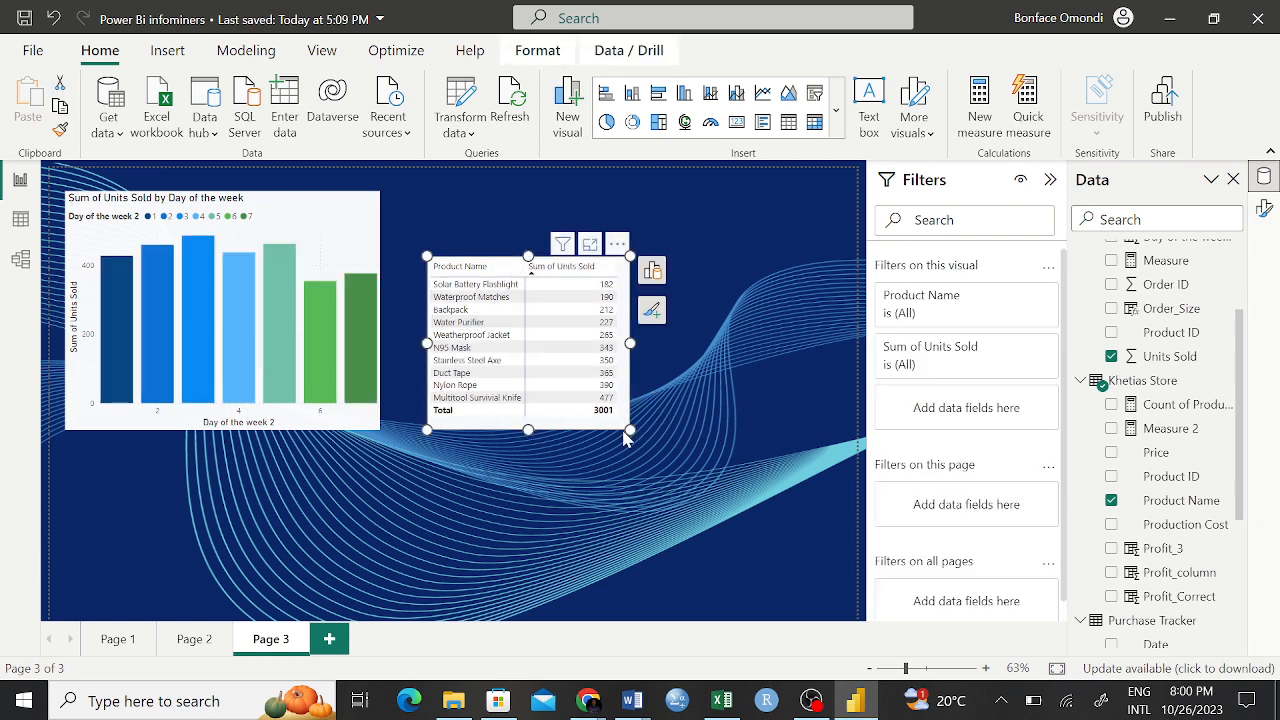
Step: Enlarge the product matrix slightly and move it a little farther from the day-of-week chart and down
drag(631, 431, 662, 454)
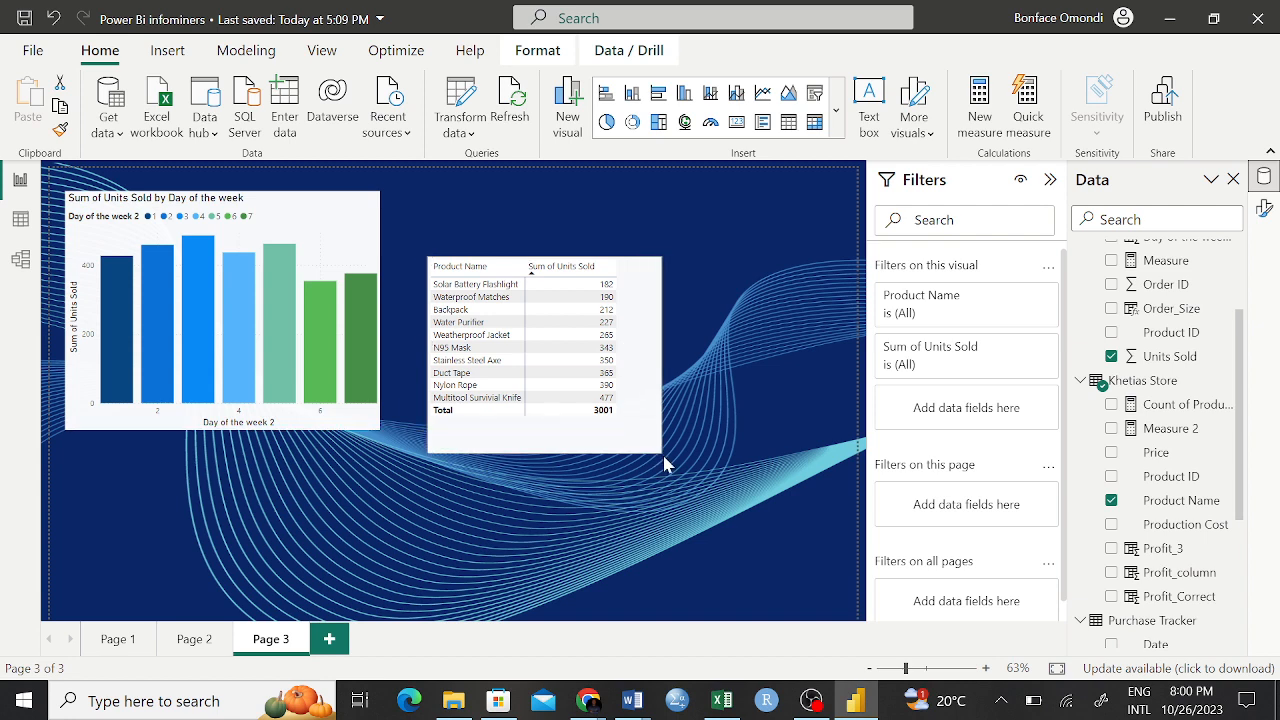
drag(643, 393, 696, 408)
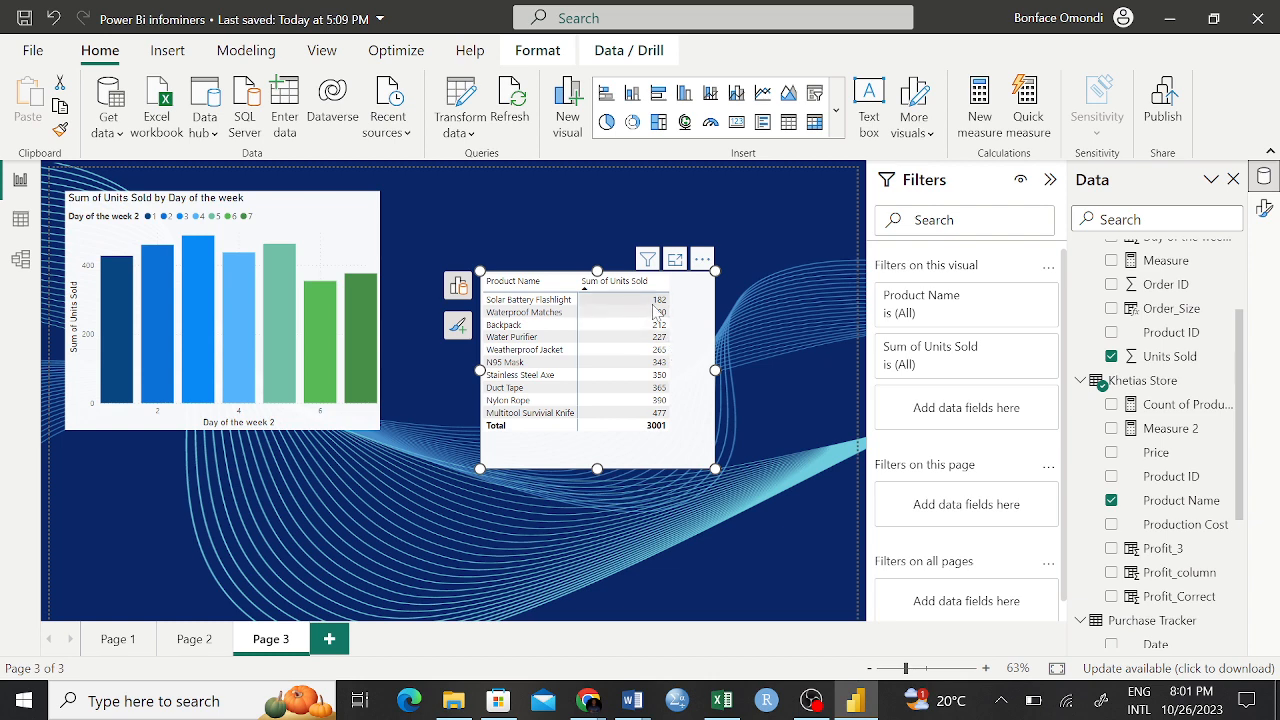
drag(715, 468, 706, 454)
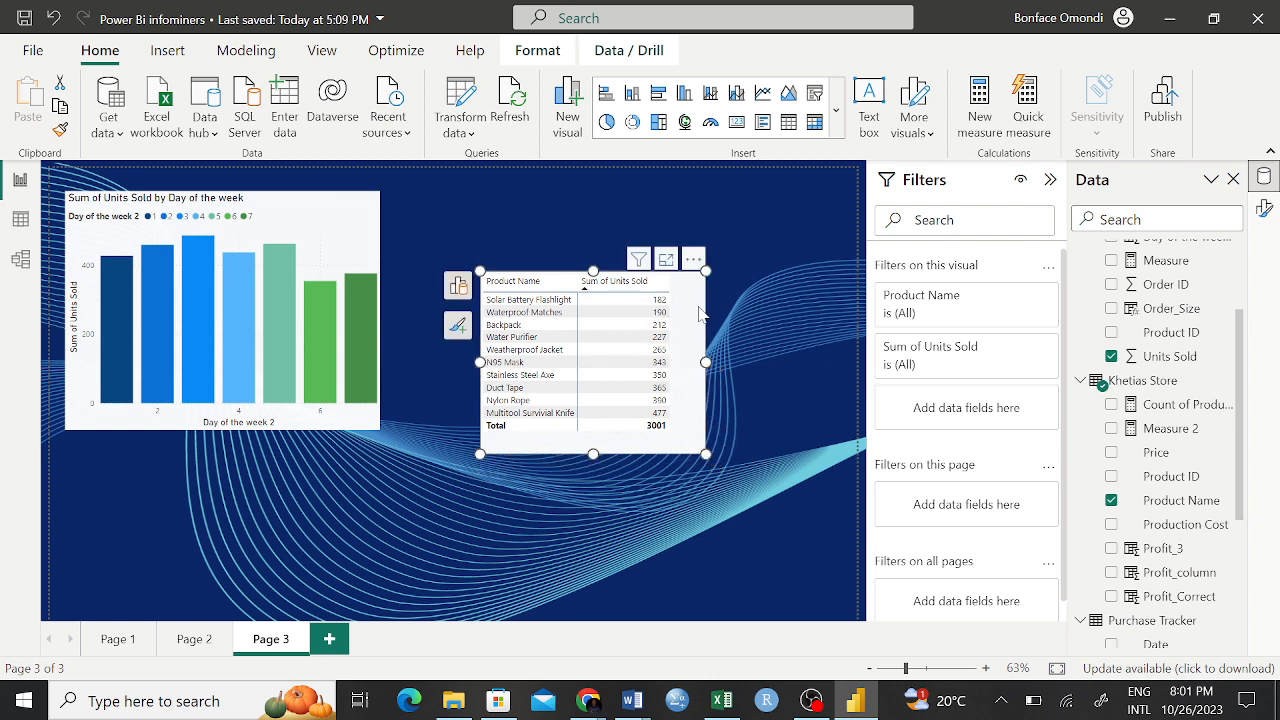
Step: Open the matrix's field setup and look at the conditional formatting options for Sum of Units Sold
click(458, 286)
scroll(346, 468, down, 1)
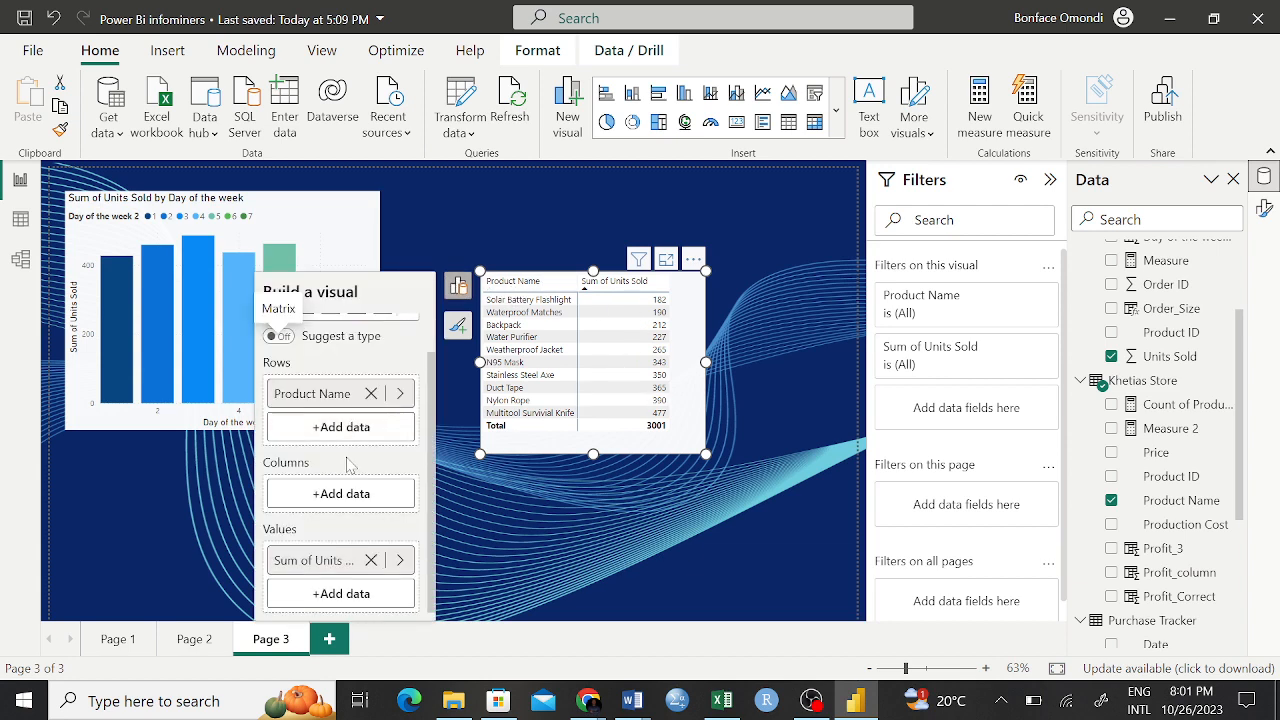
right_click(323, 567)
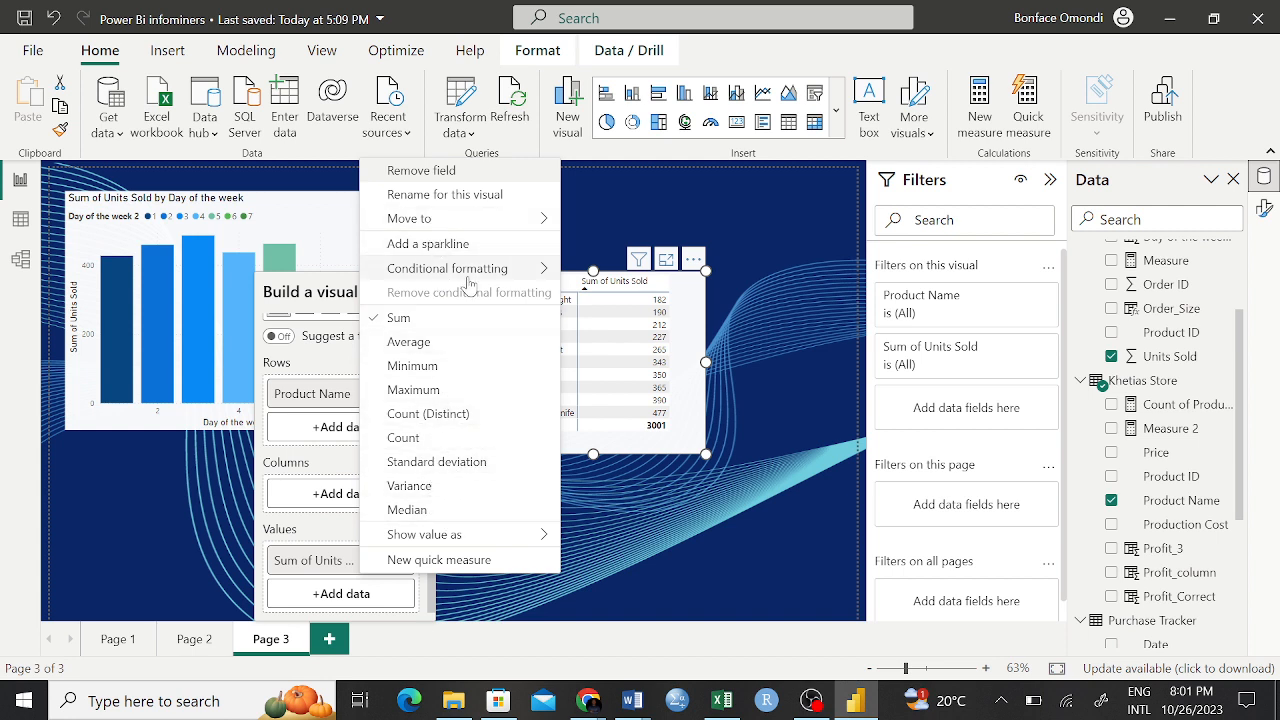
mouse_move(468, 283)
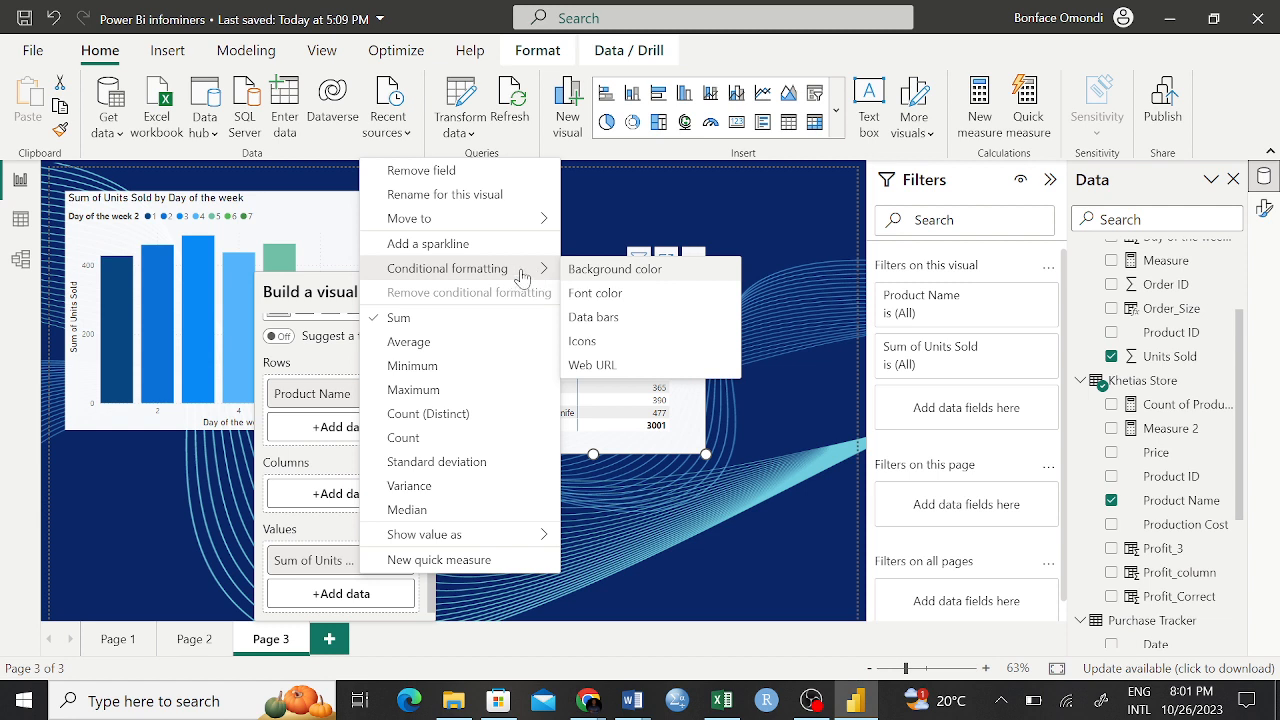
click(292, 556)
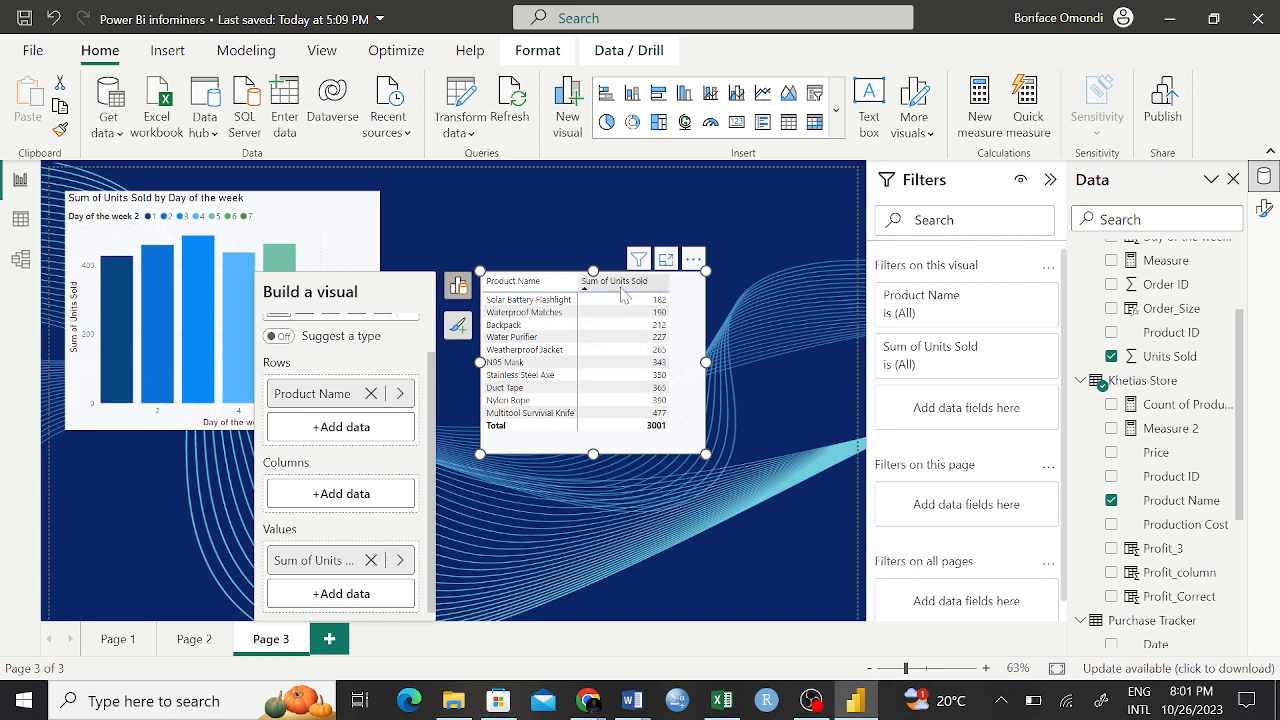
right_click(330, 563)
mouse_move(533, 273)
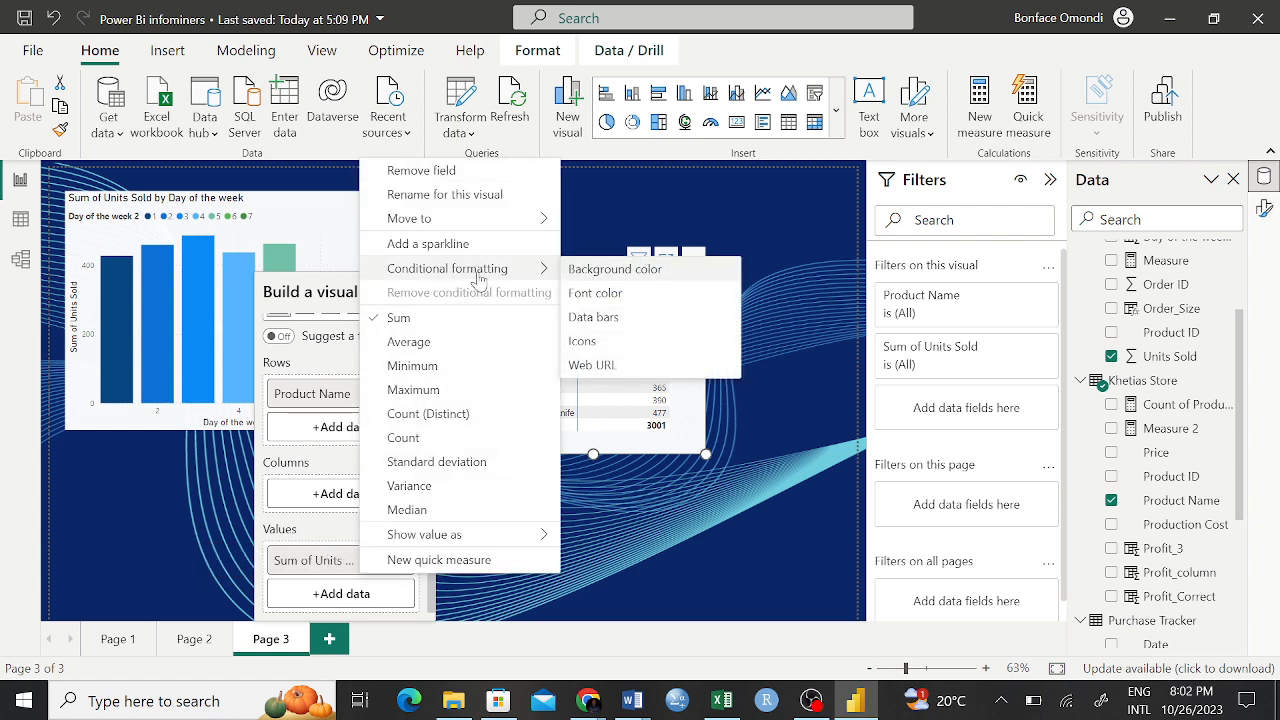
click(614, 270)
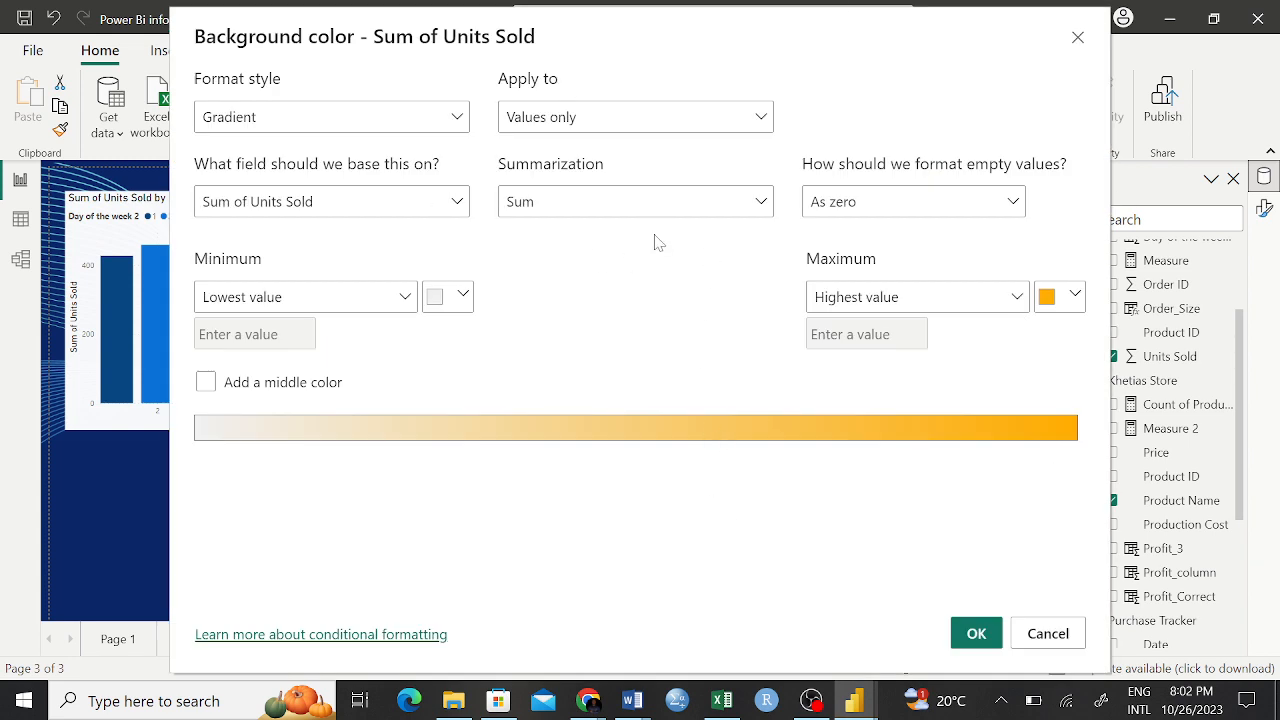
click(458, 118)
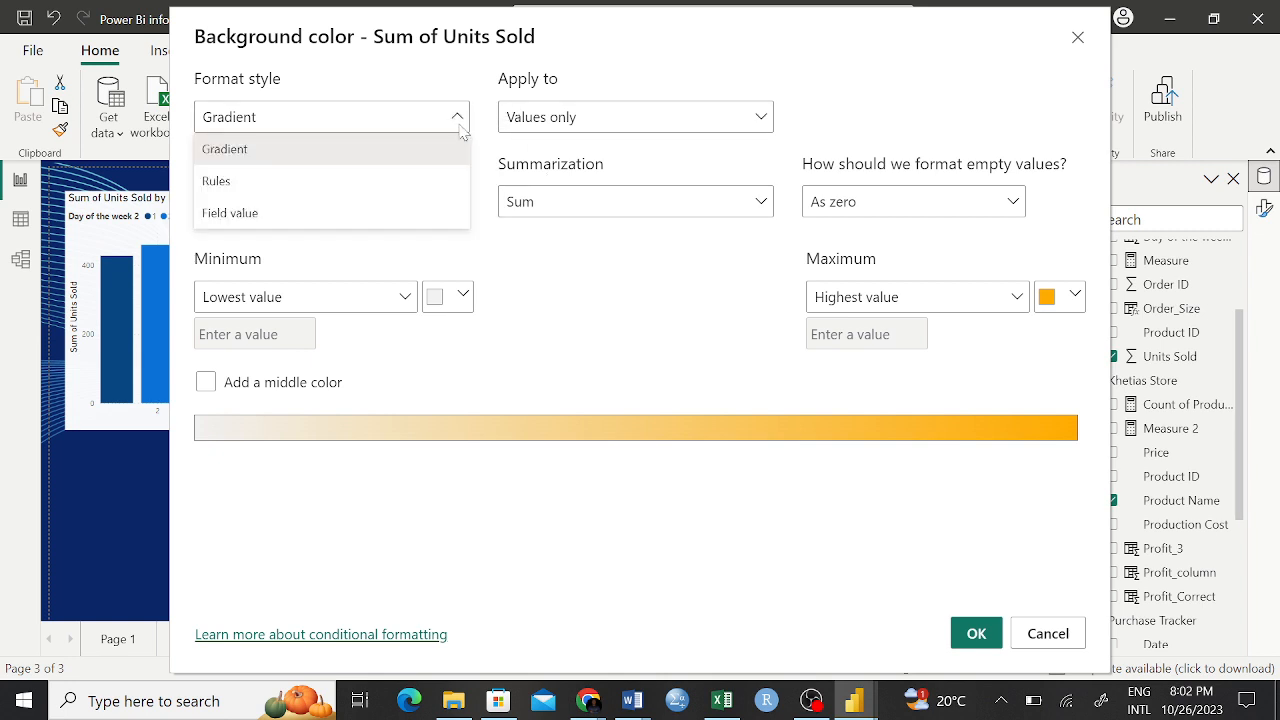
click(290, 155)
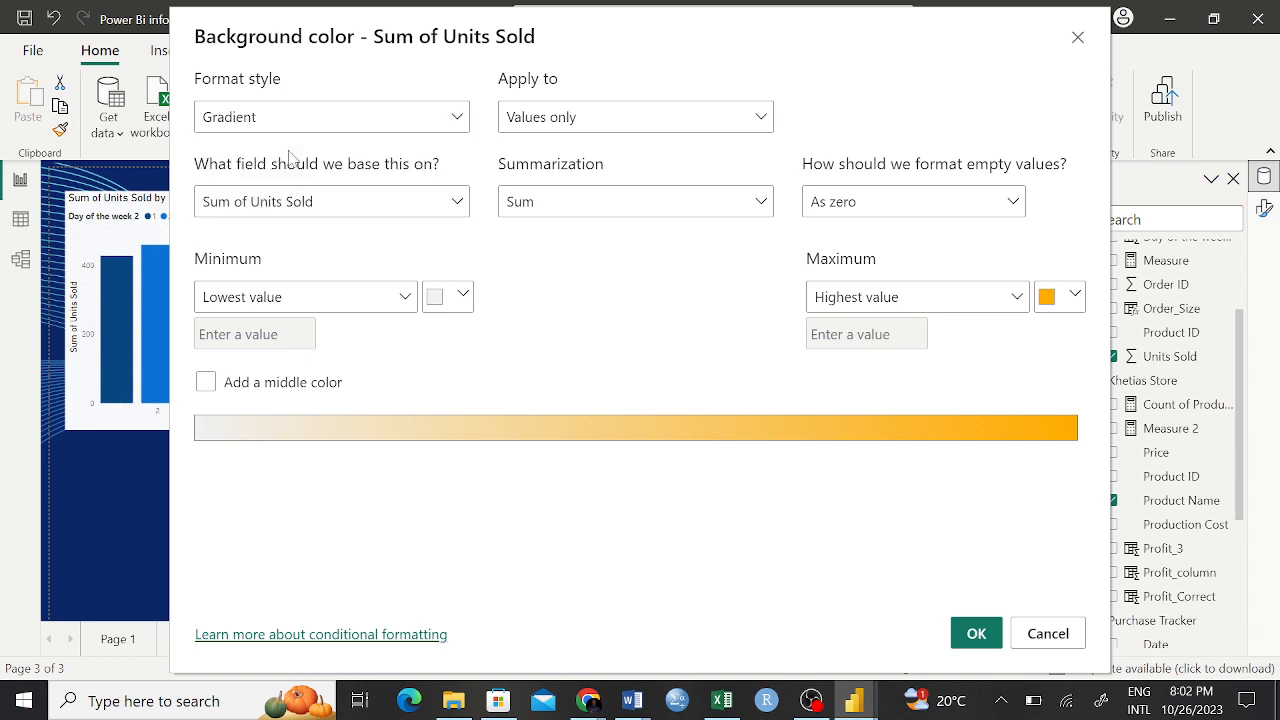
click(698, 124)
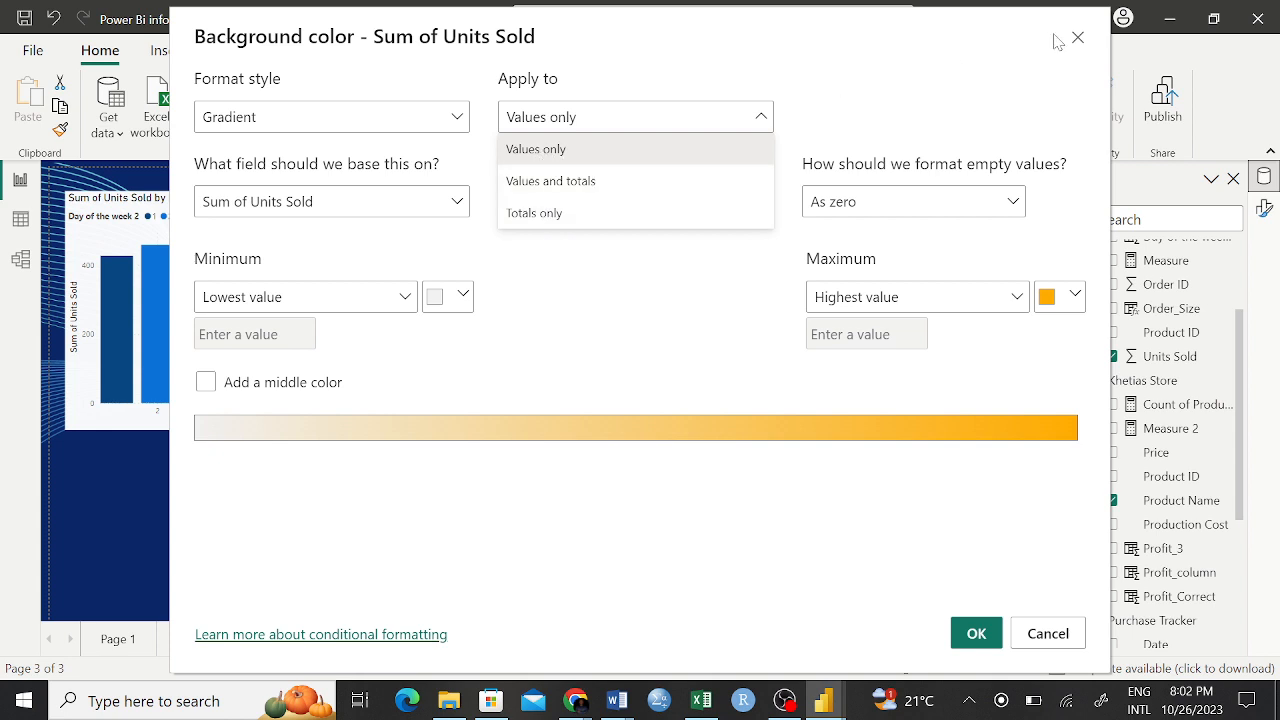
click(1083, 47)
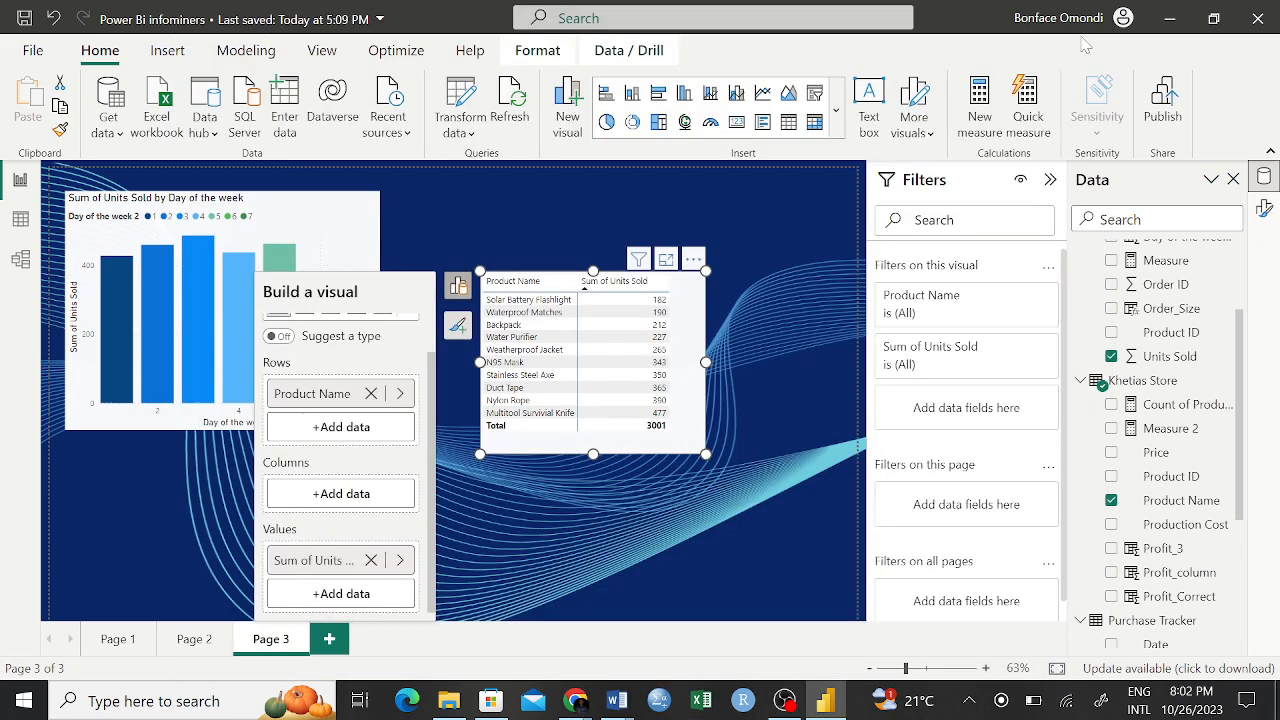
click(1078, 39)
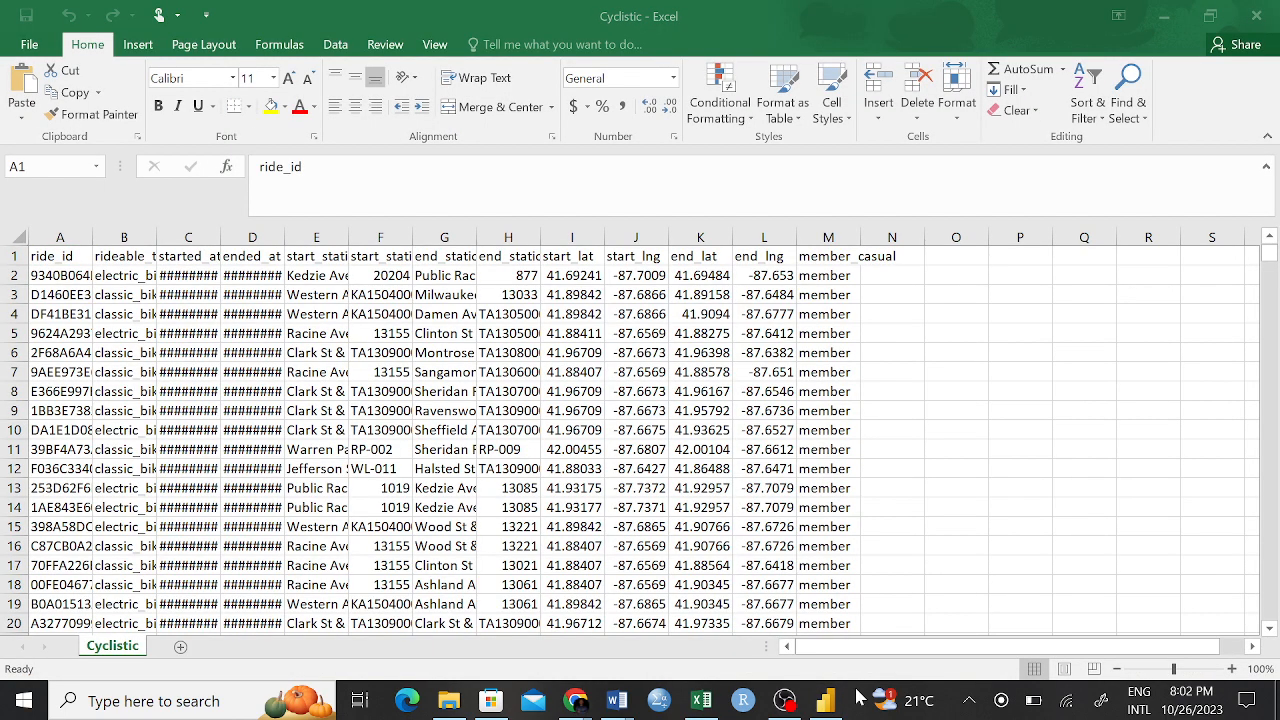
click(825, 700)
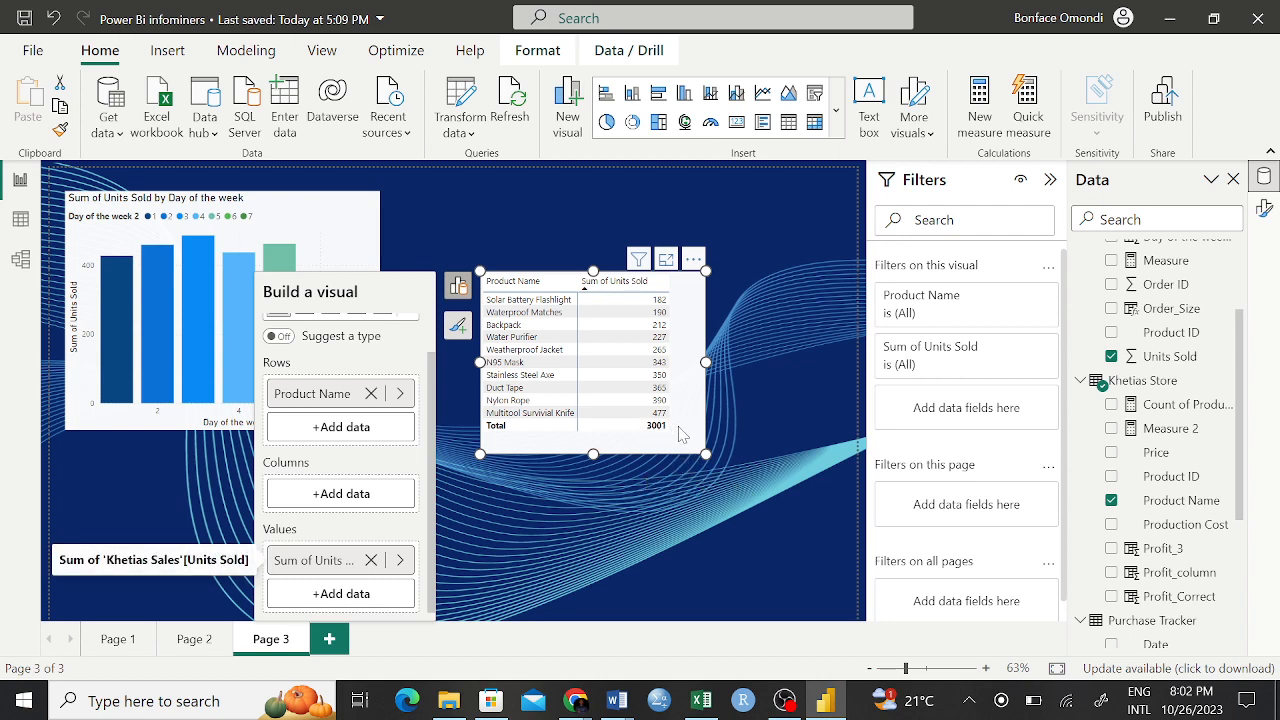
Step: Start background color conditional formatting for the matrix's Sum of Units Sold, using a gradient on values only with Sum as summarization
right_click(325, 562)
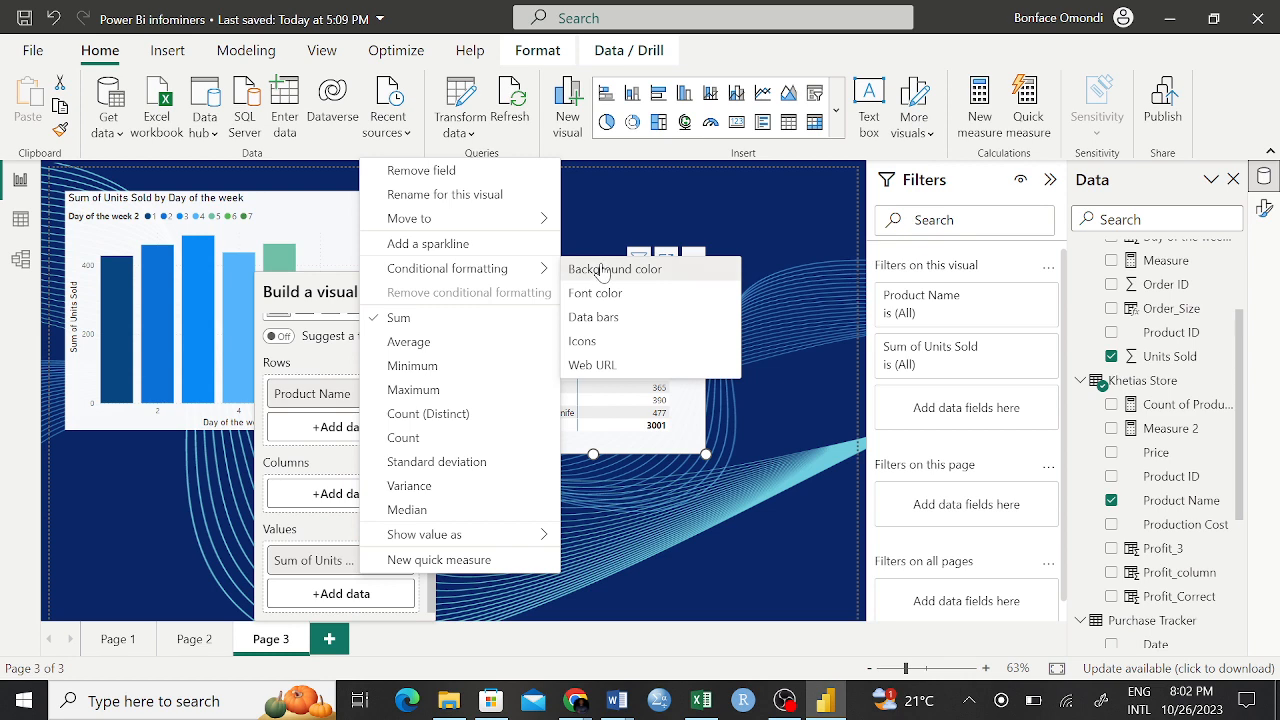
click(597, 269)
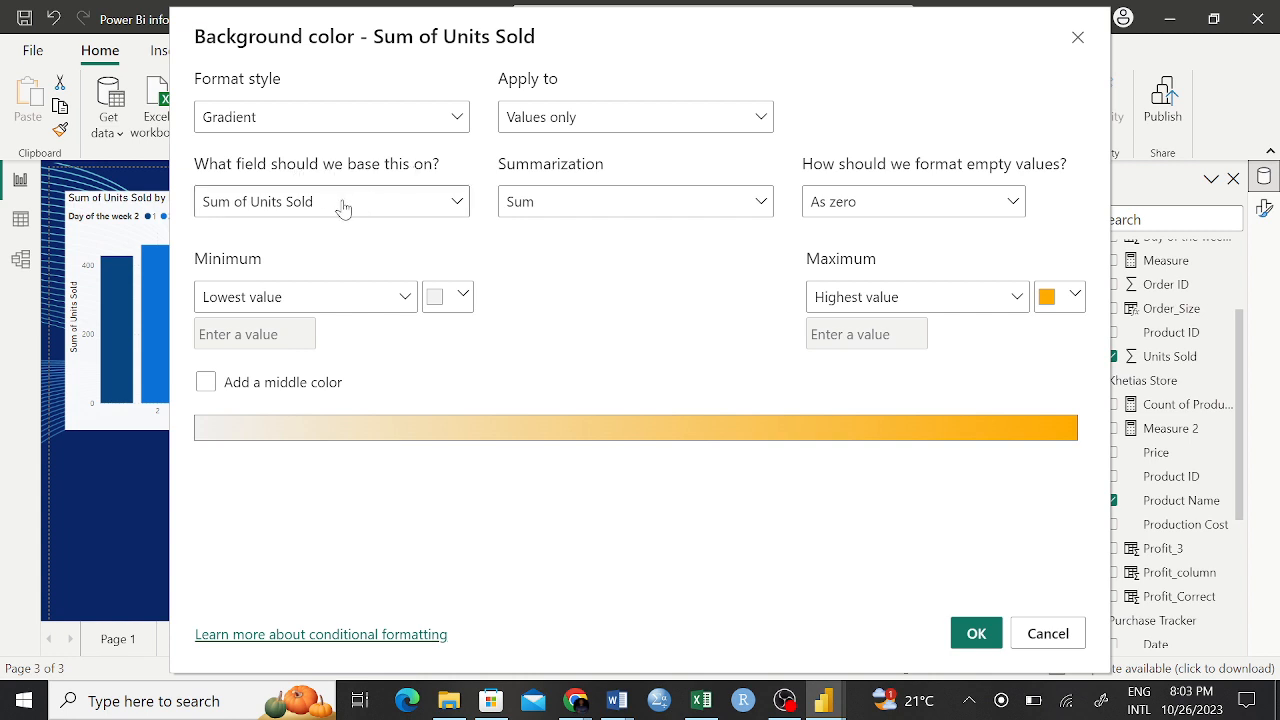
click(447, 206)
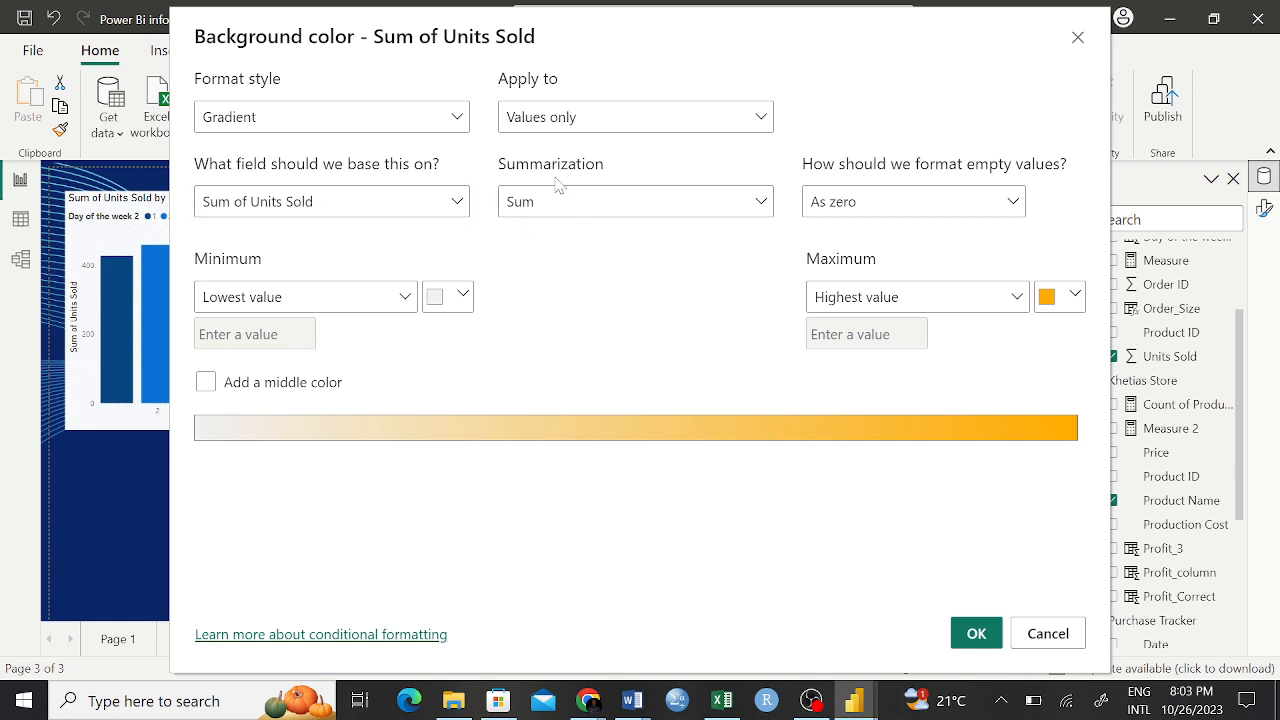
click(755, 205)
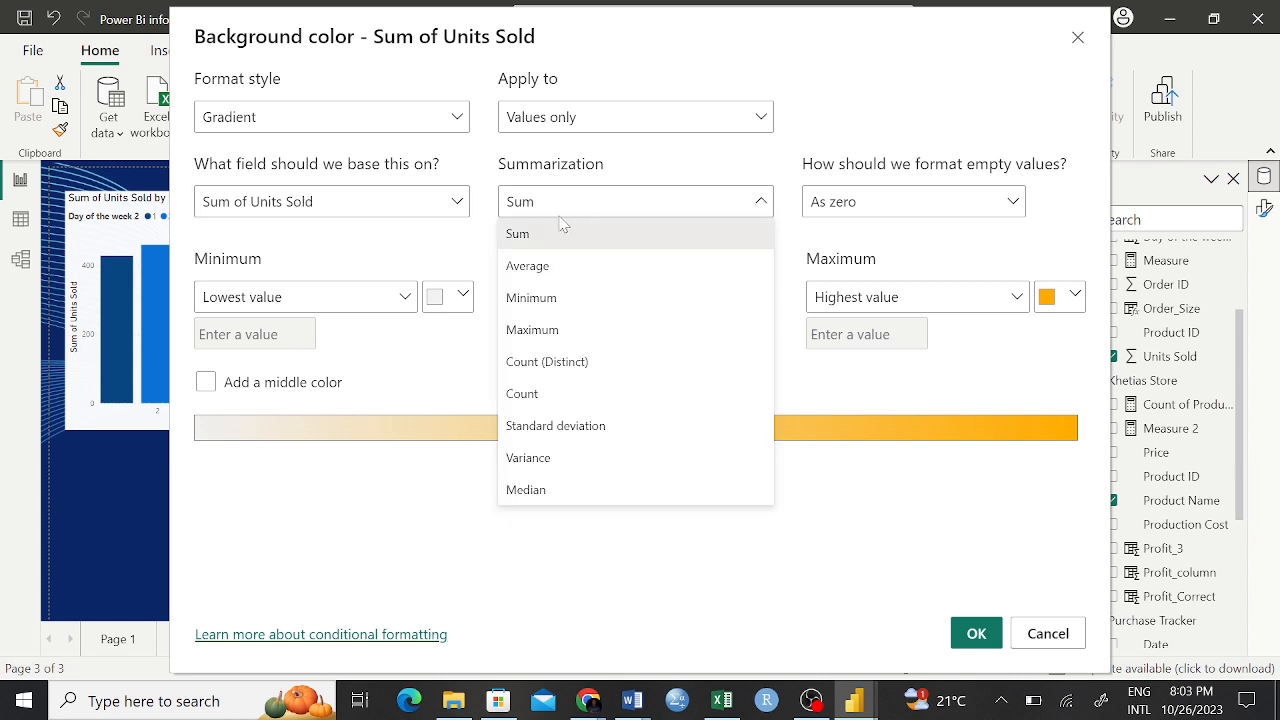
click(528, 235)
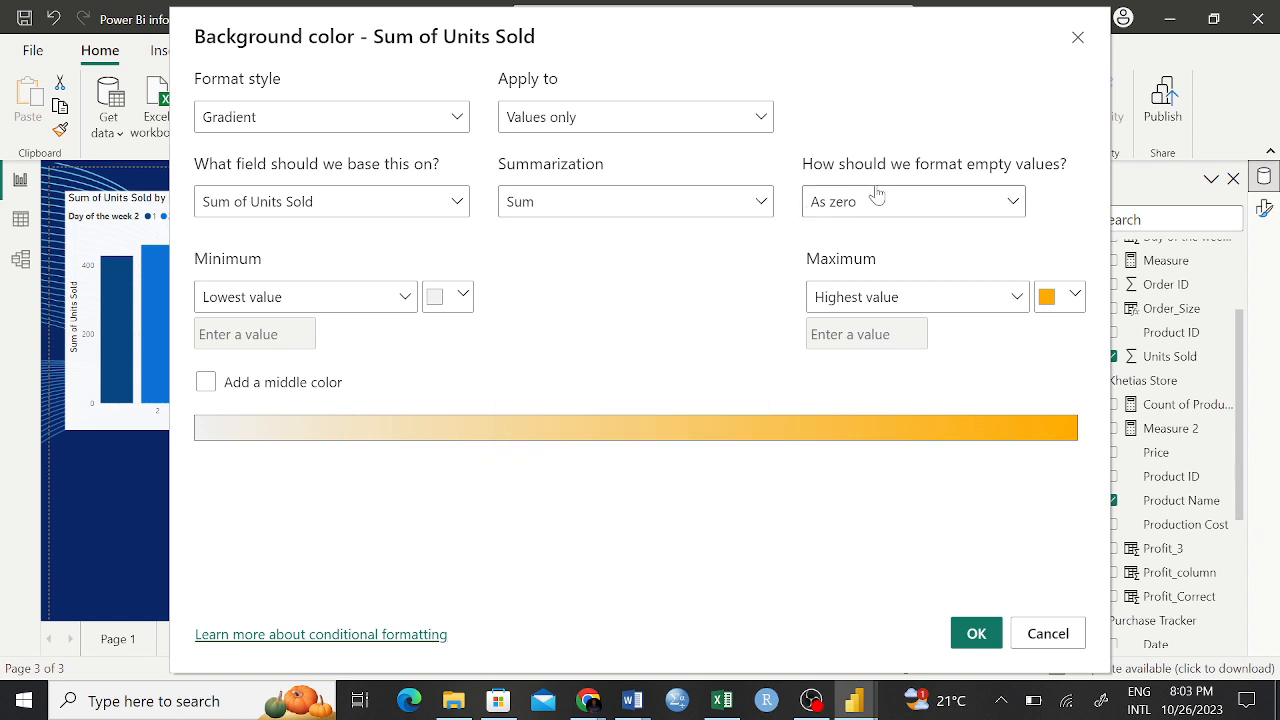
Step: Try formatting empty values with a specific color and look at the available color choices
click(1011, 205)
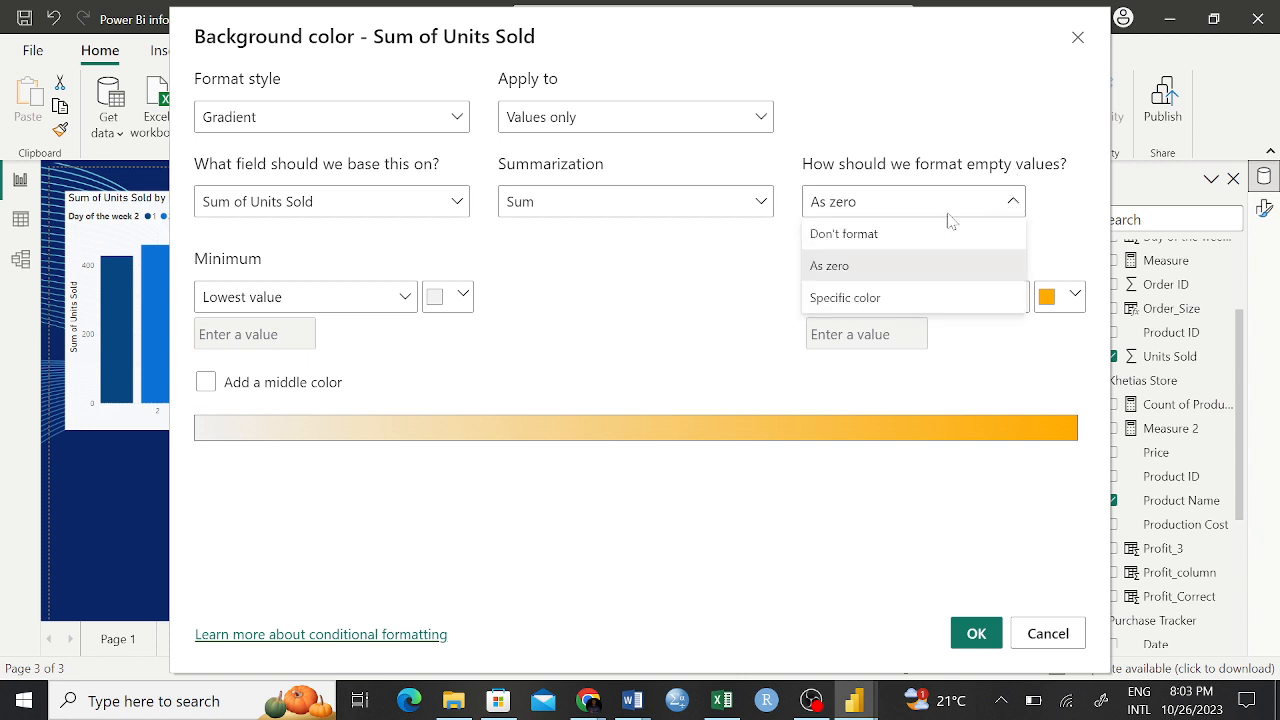
click(866, 300)
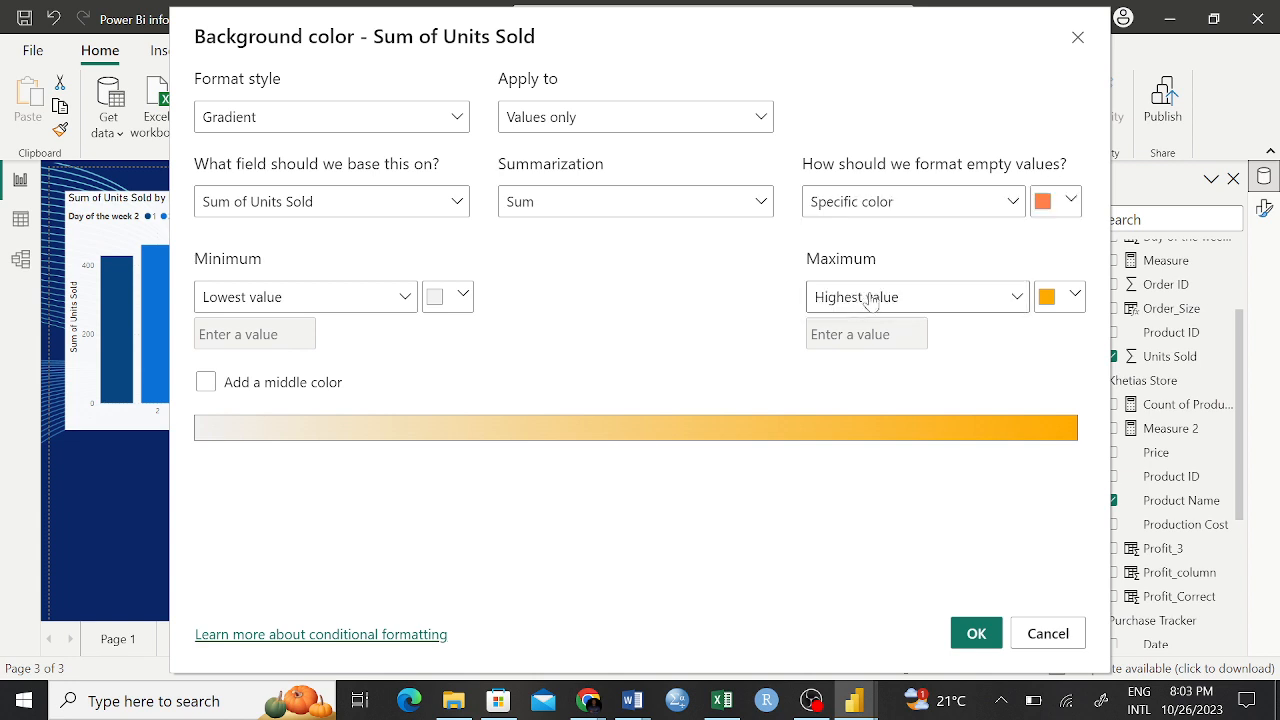
click(1045, 206)
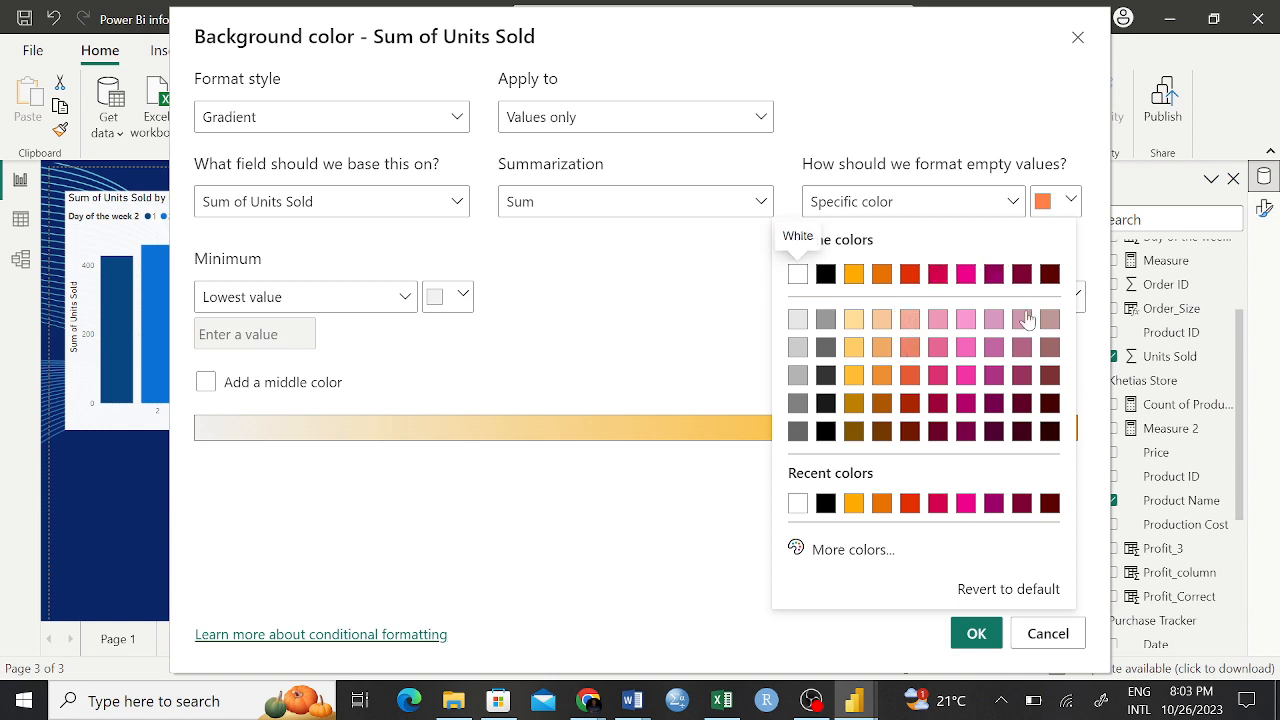
click(1013, 205)
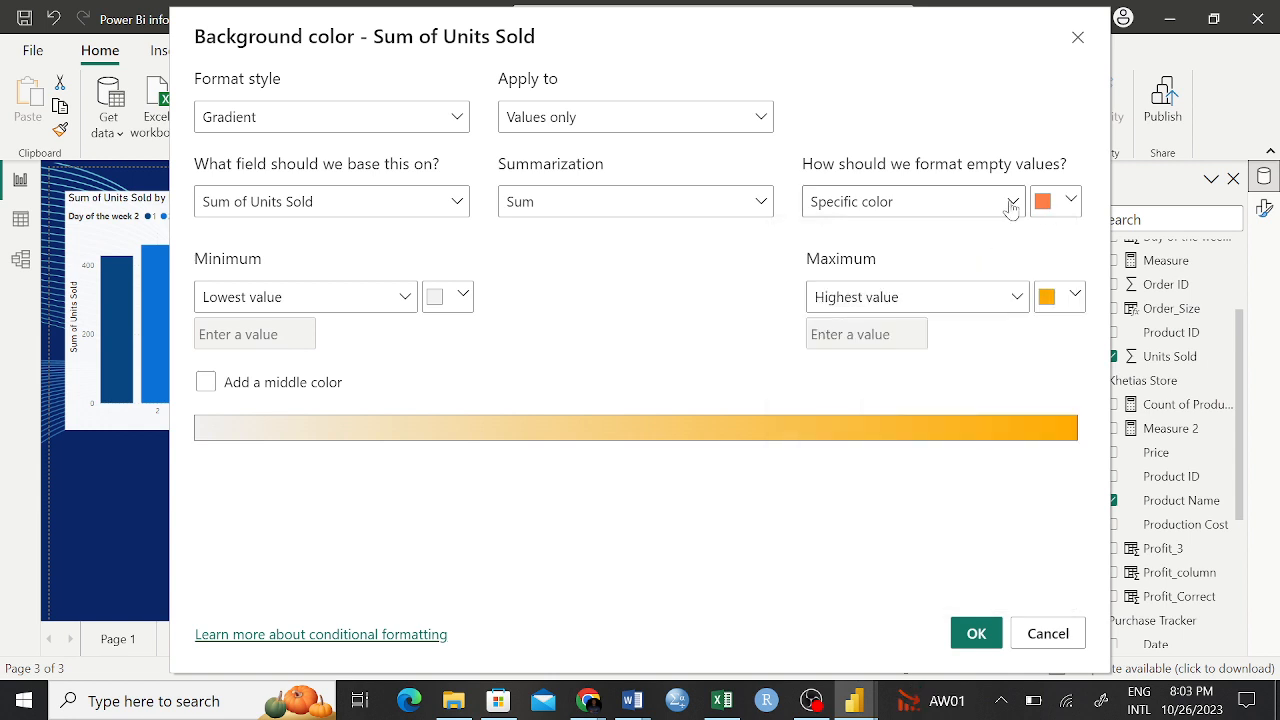
Step: Leave empty values unformatted and try a gradient from pink for the lowest value to black for the highest value
click(1012, 205)
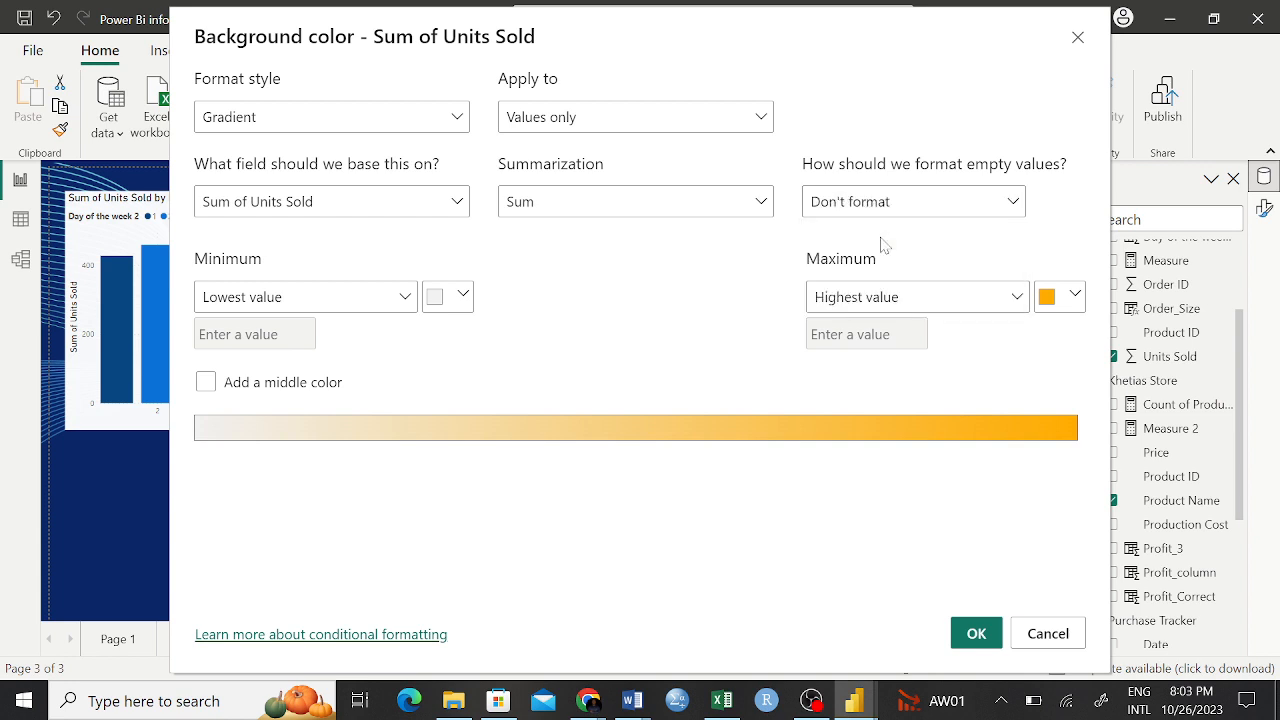
click(880, 238)
click(442, 305)
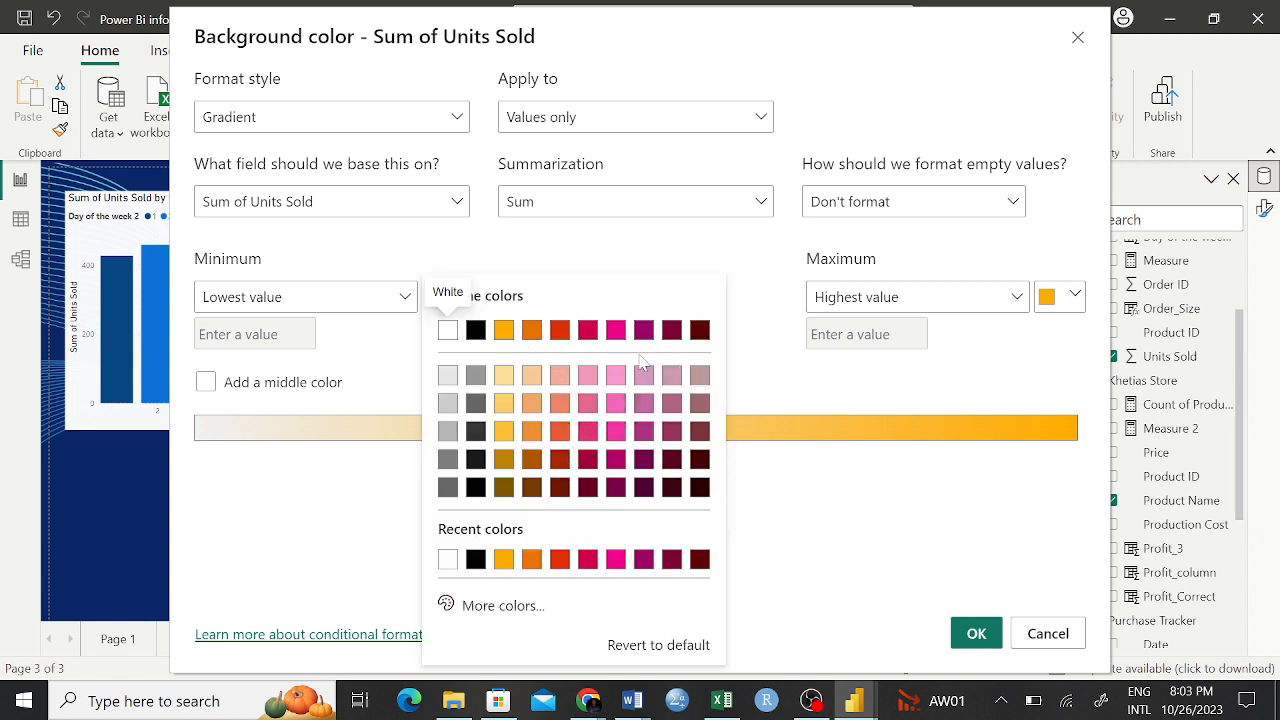
click(616, 331)
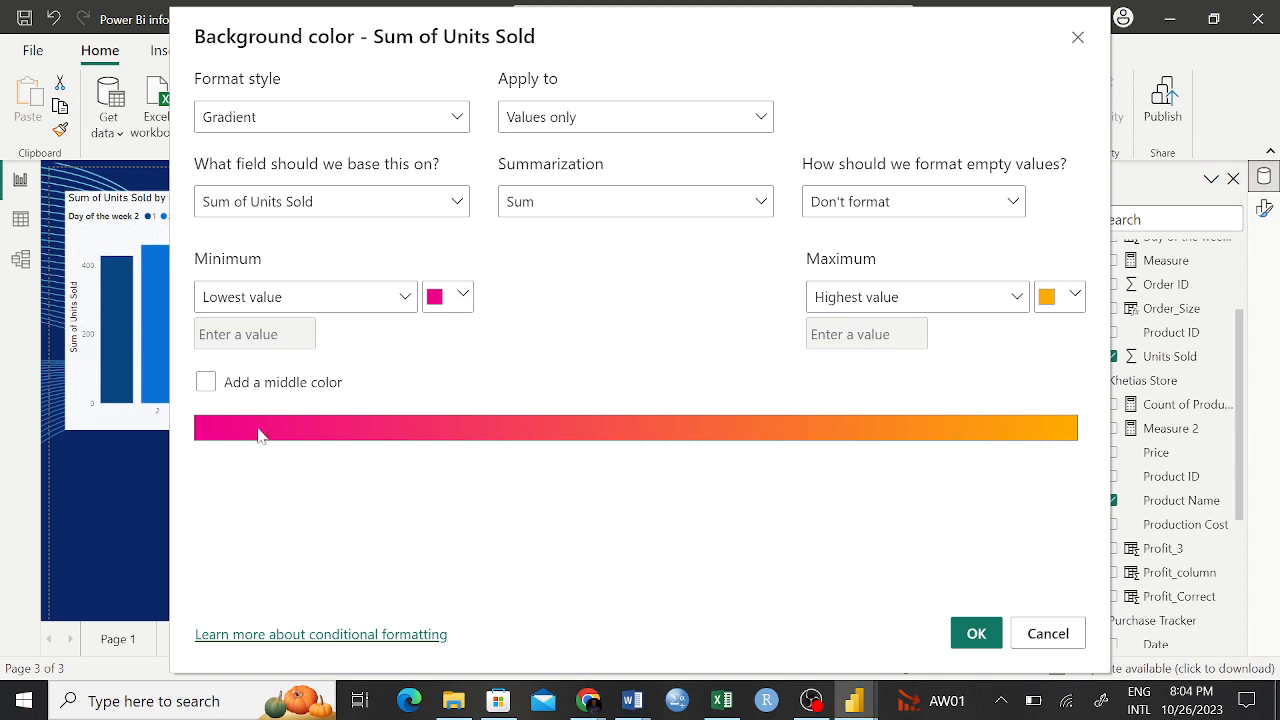
click(1073, 297)
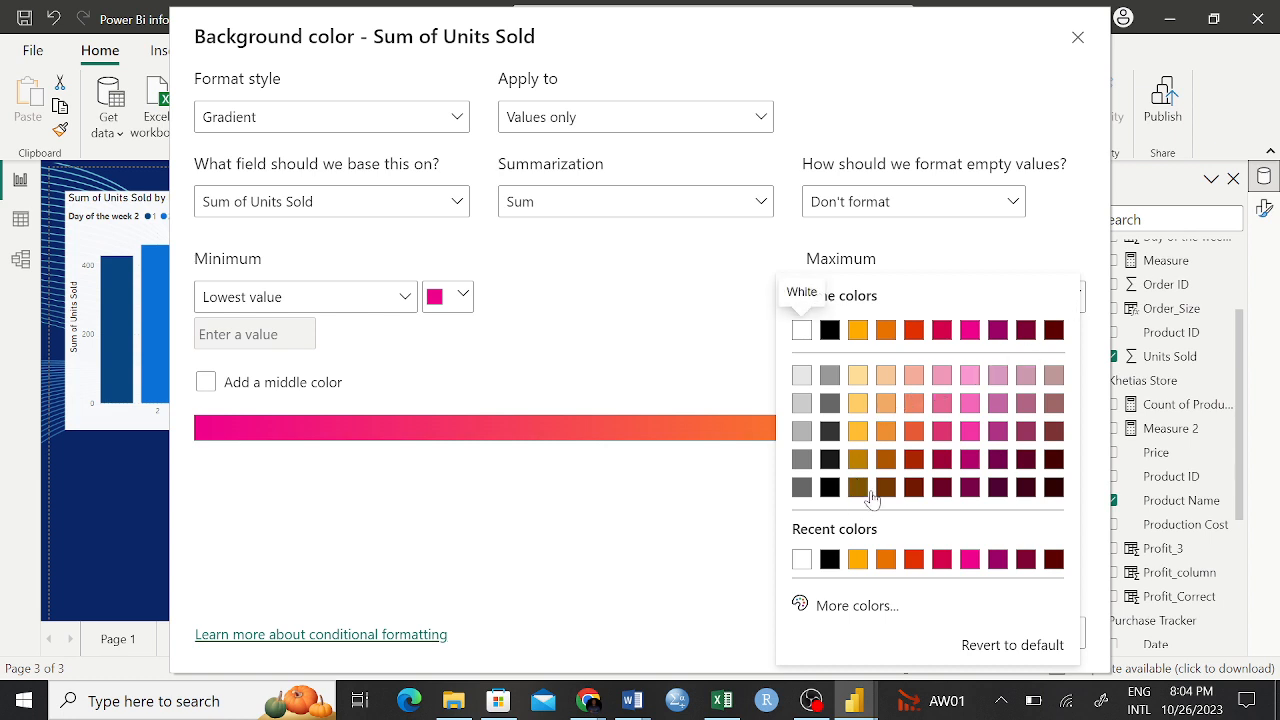
click(830, 330)
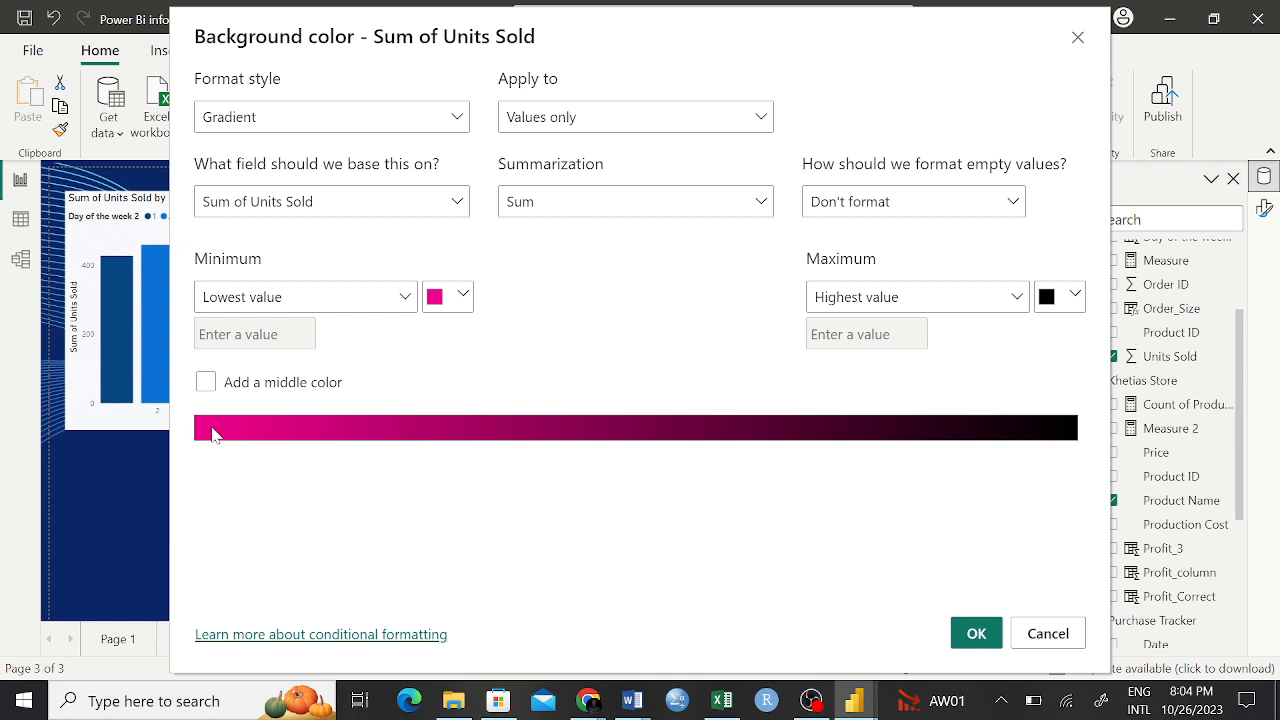
Step: Set the gradient's lowest-value color to the custom green #40B822
click(460, 296)
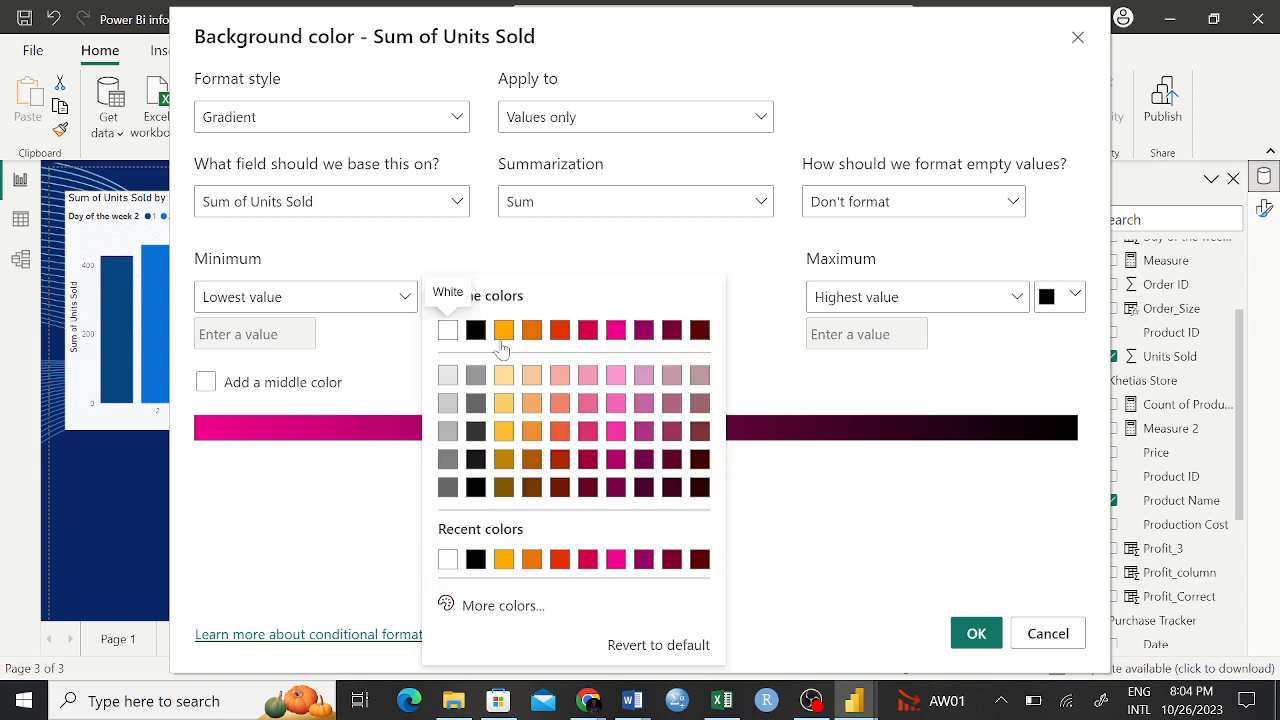
click(494, 606)
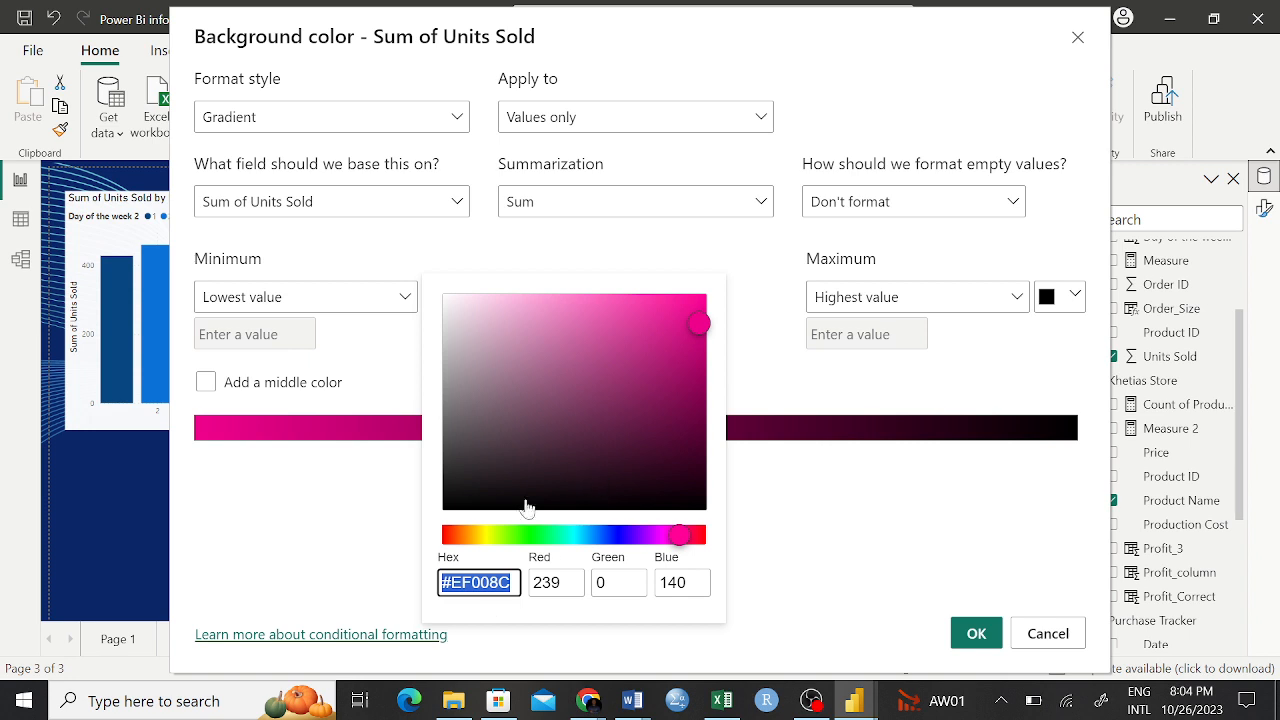
click(484, 537)
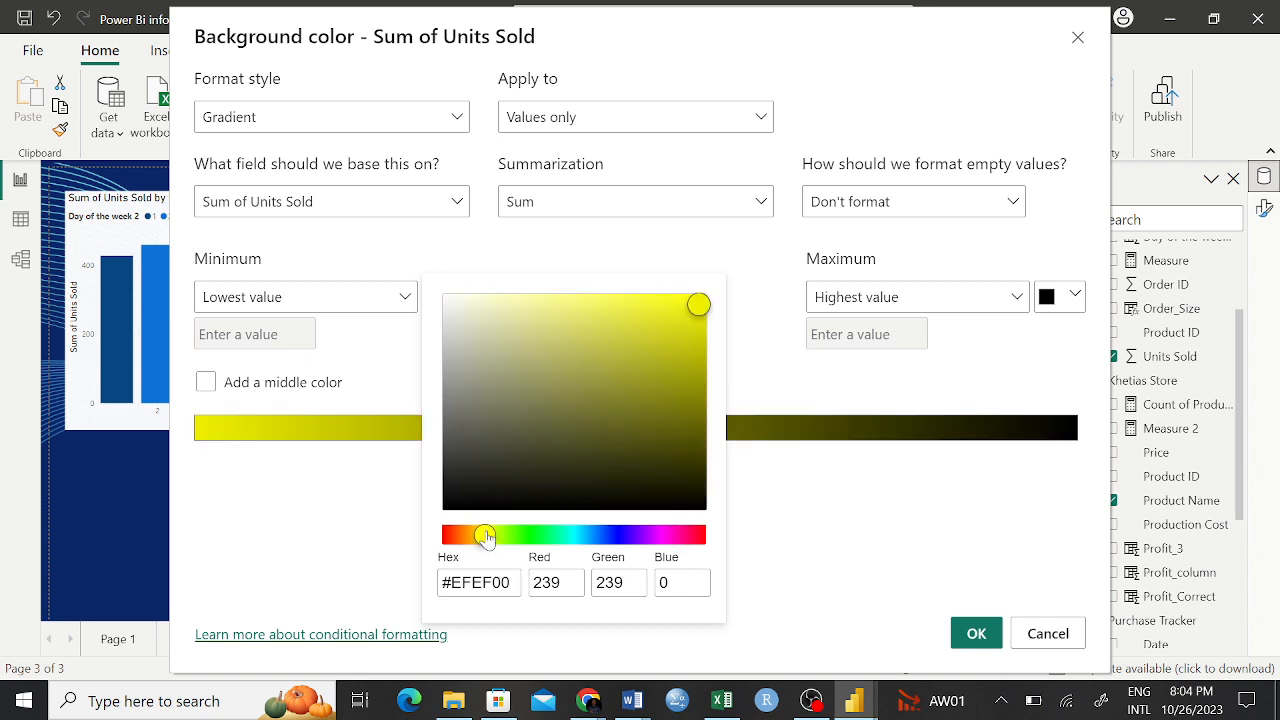
click(522, 540)
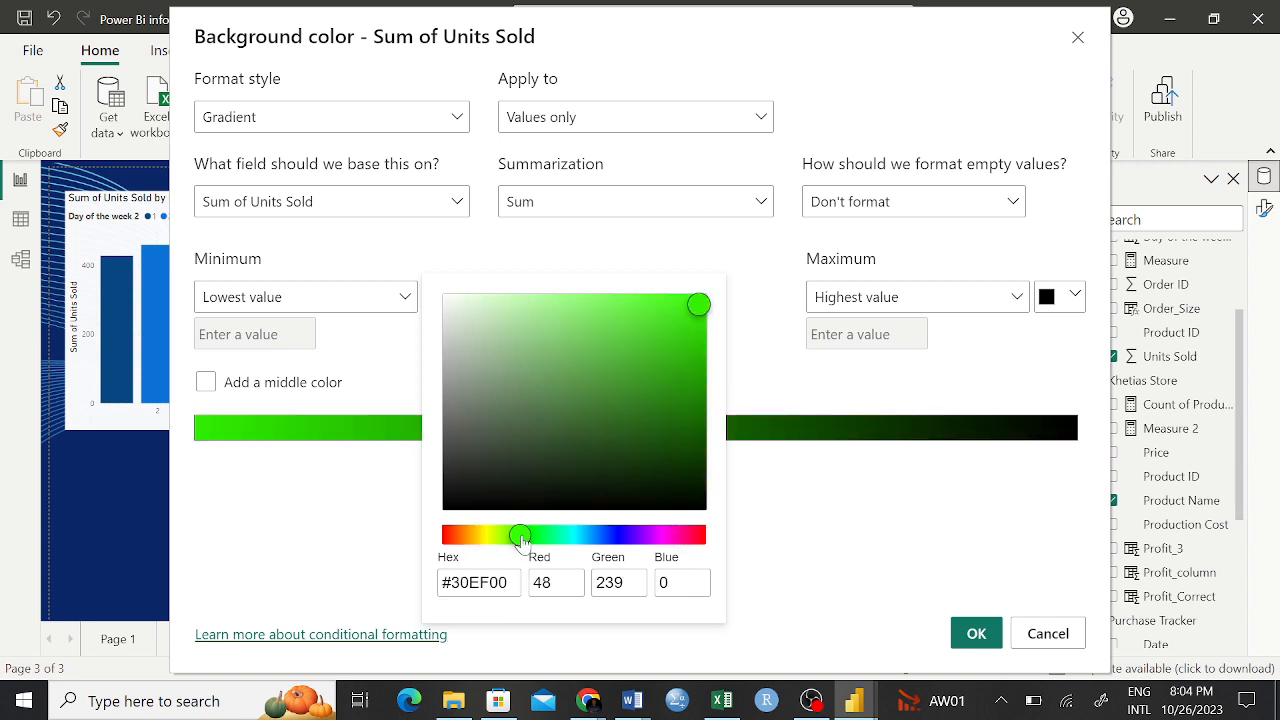
drag(699, 305, 658, 364)
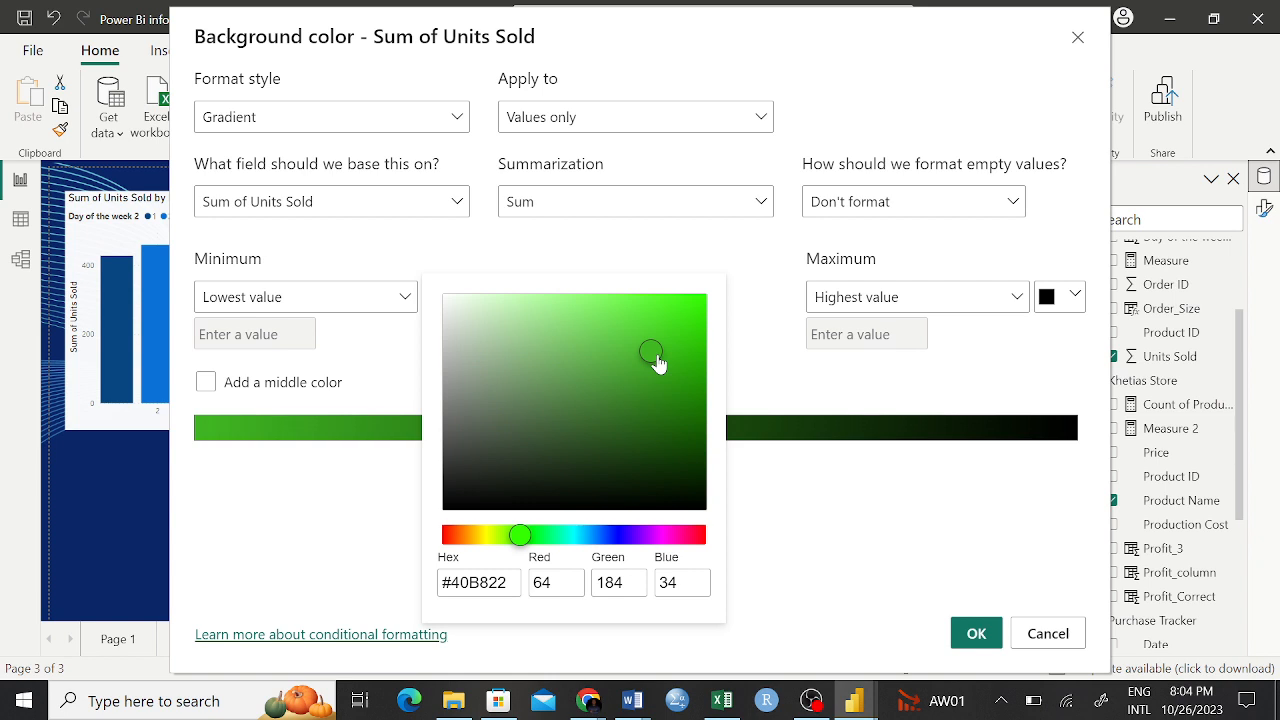
click(770, 526)
Step: Set the gradient's highest-value color to custom red #FF0000 and apply the background color formatting to the matrix
click(1072, 296)
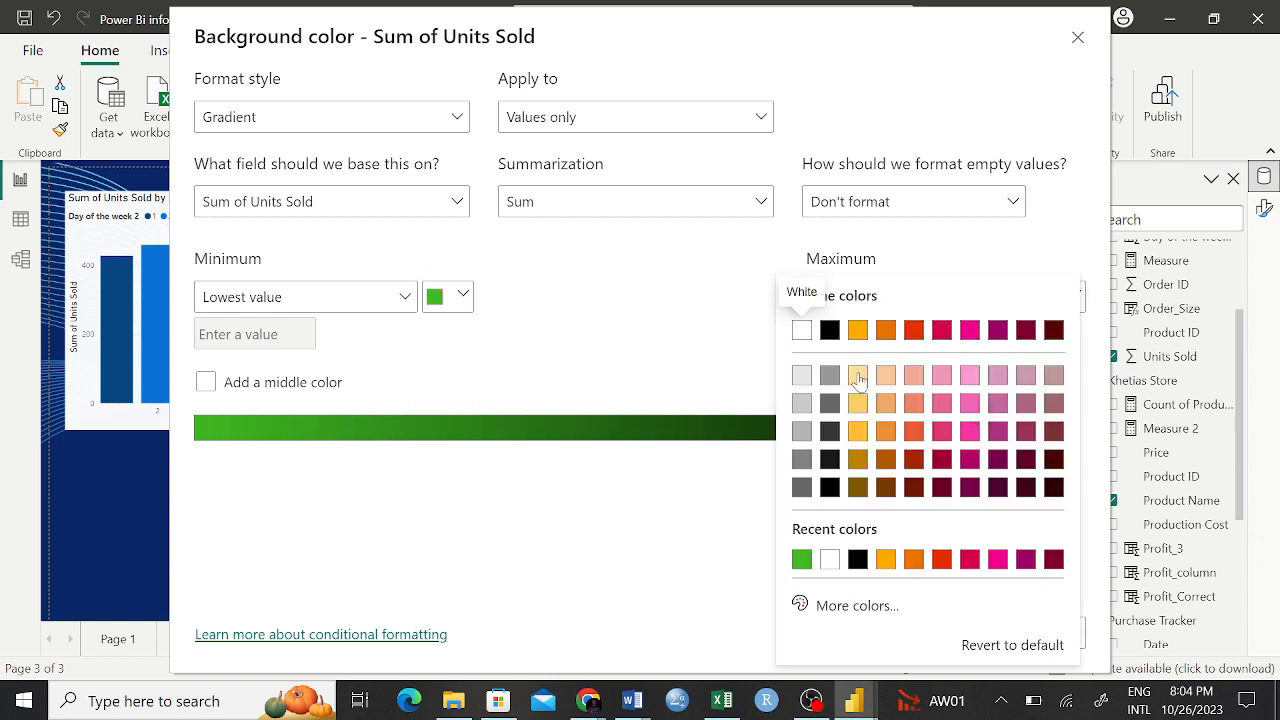
click(852, 607)
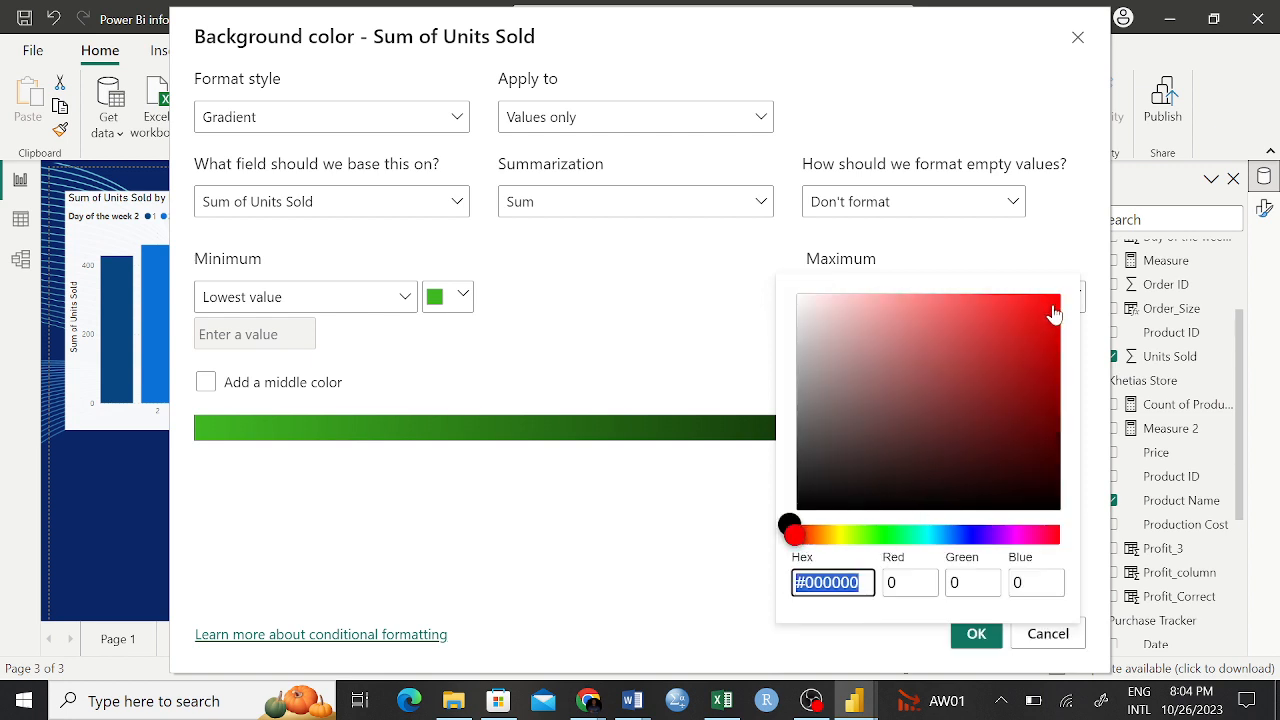
mouse_move(1055, 307)
mouse_down()
mouse_move(1075, 314)
mouse_move(1092, 294)
mouse_up()
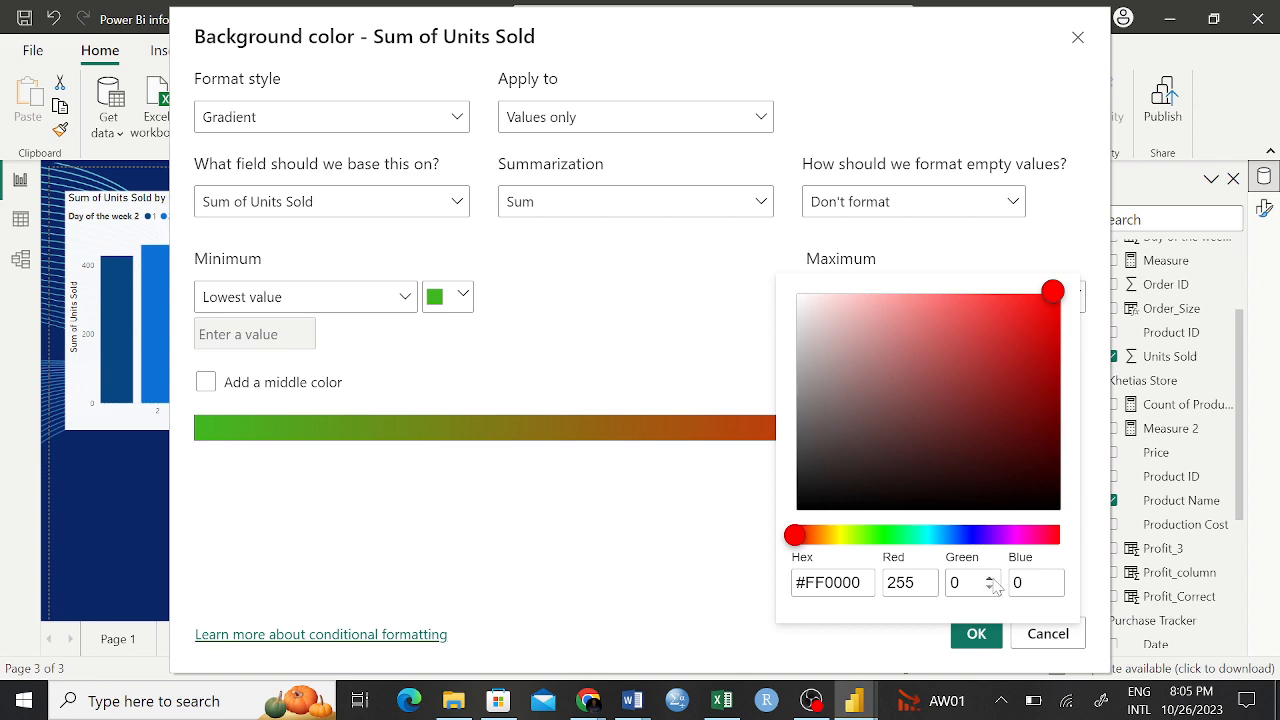
click(697, 556)
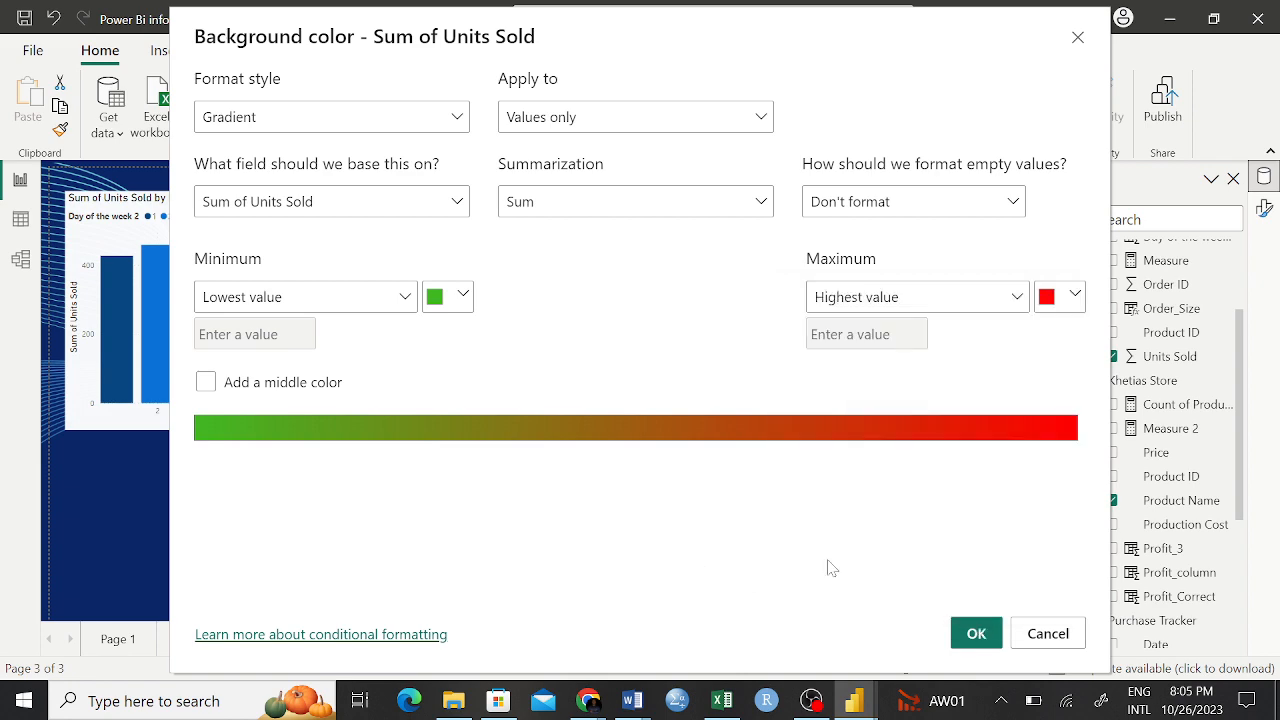
click(975, 636)
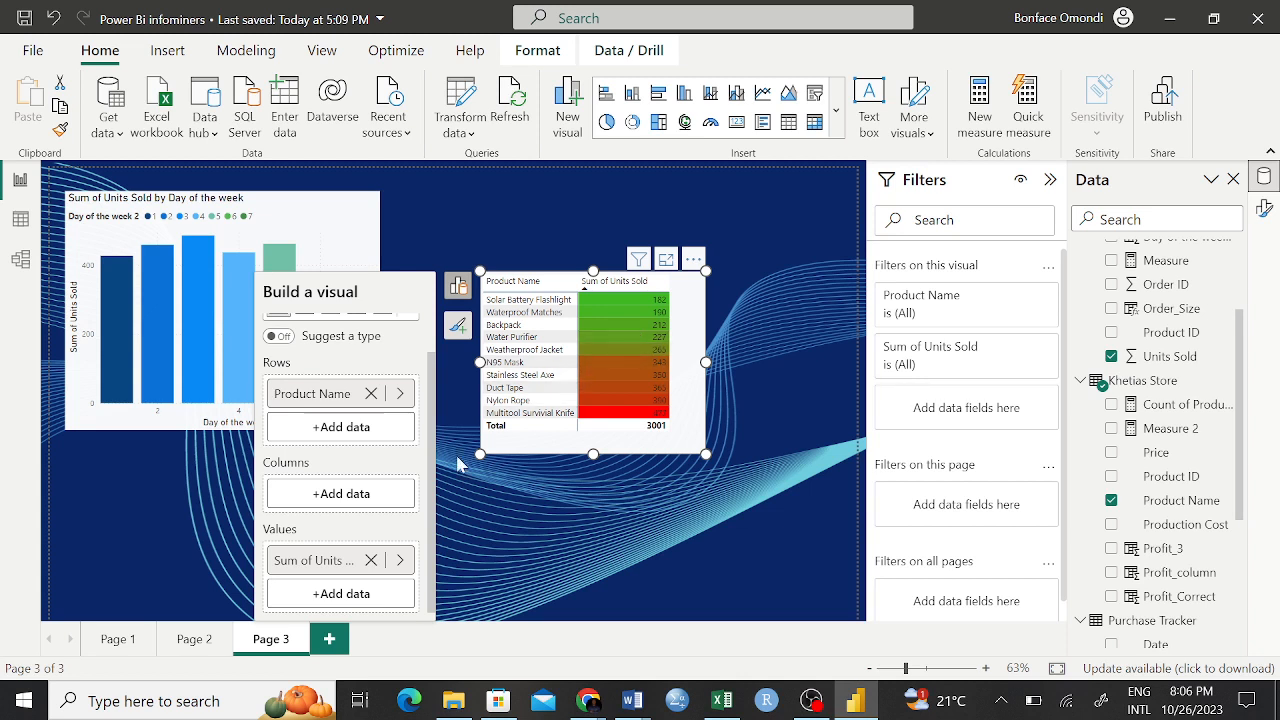
Step: Examine the options for removing conditional formatting from Sum of Units Sold and the sort options of the product matrix
right_click(337, 565)
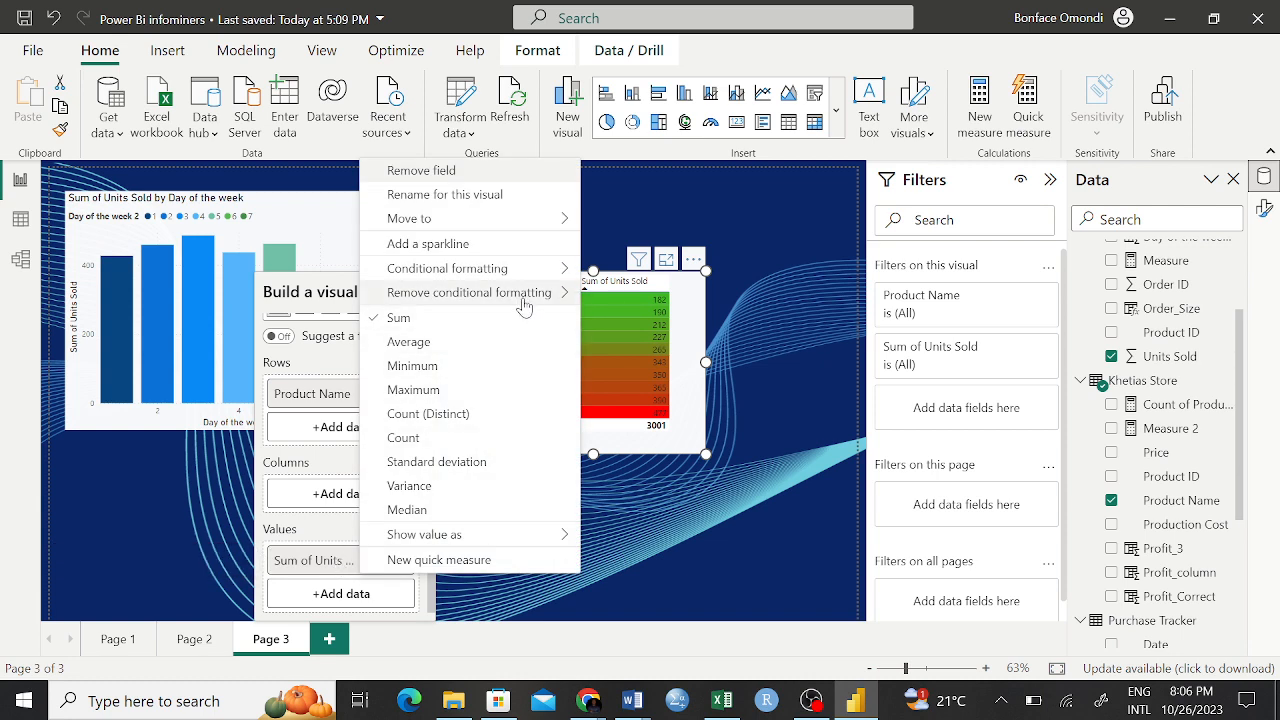
mouse_move(526, 302)
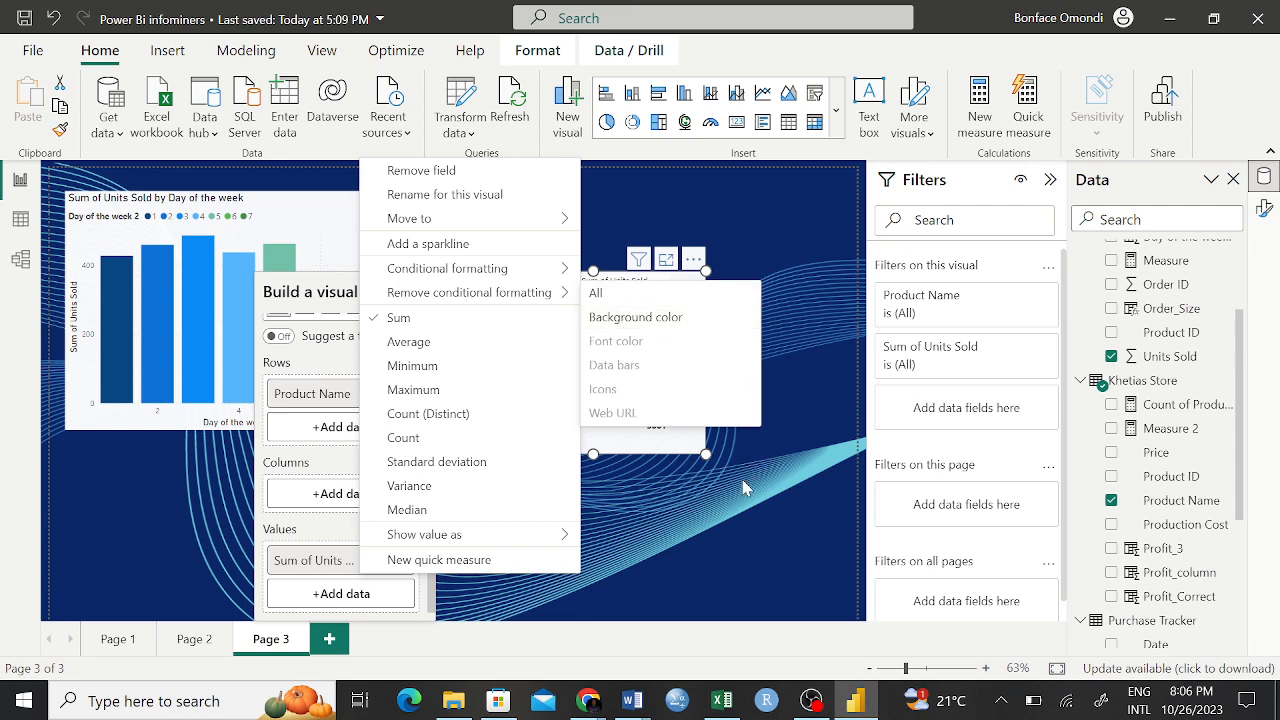
click(741, 474)
click(641, 512)
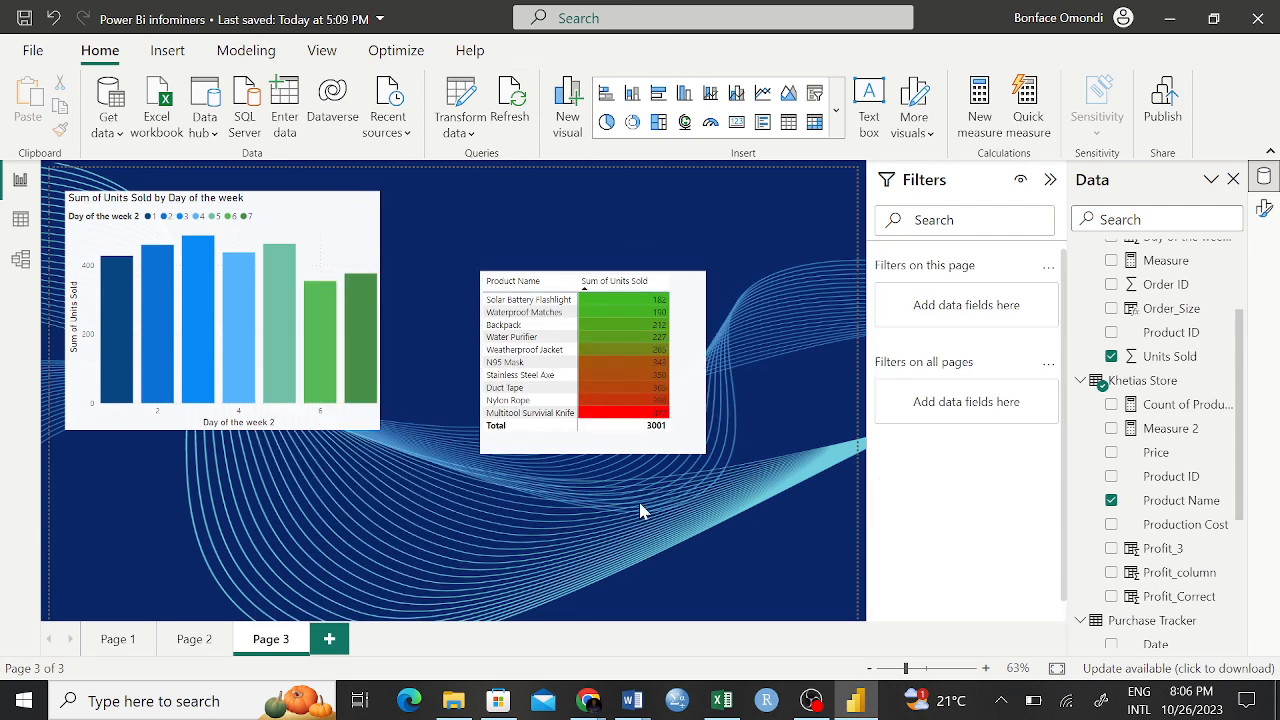
click(700, 275)
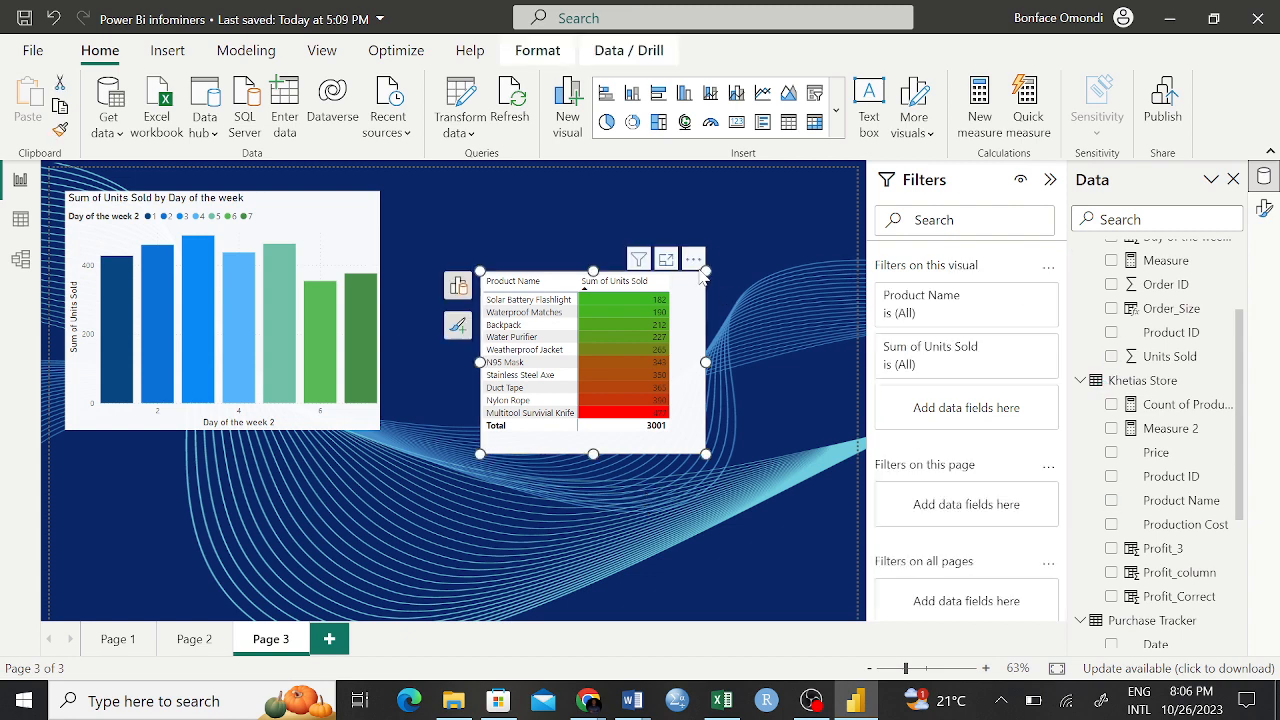
click(694, 260)
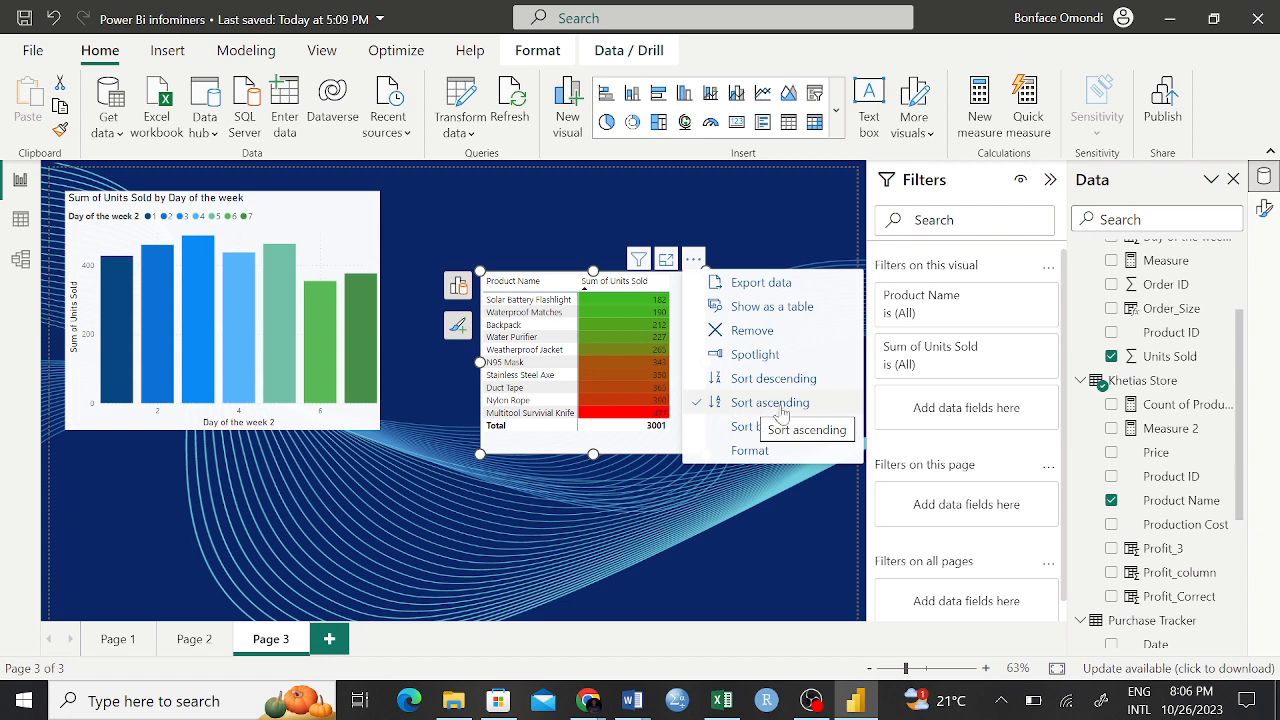
click(656, 371)
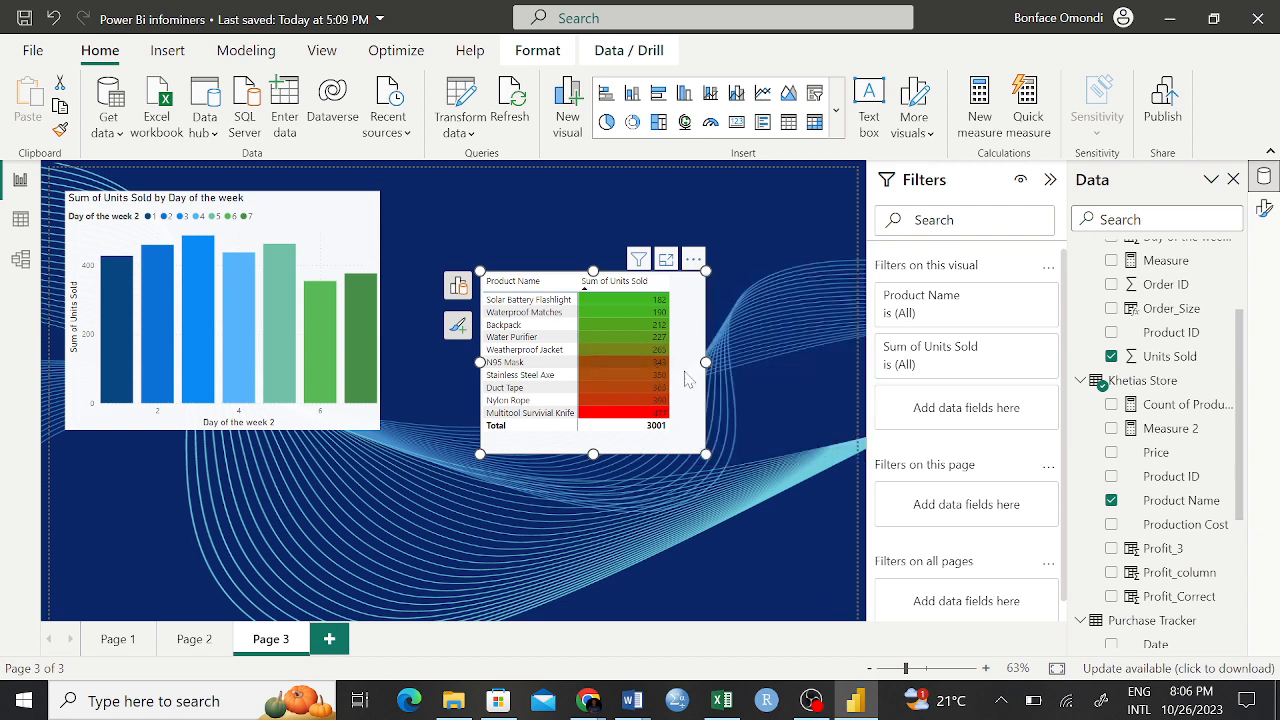
click(694, 261)
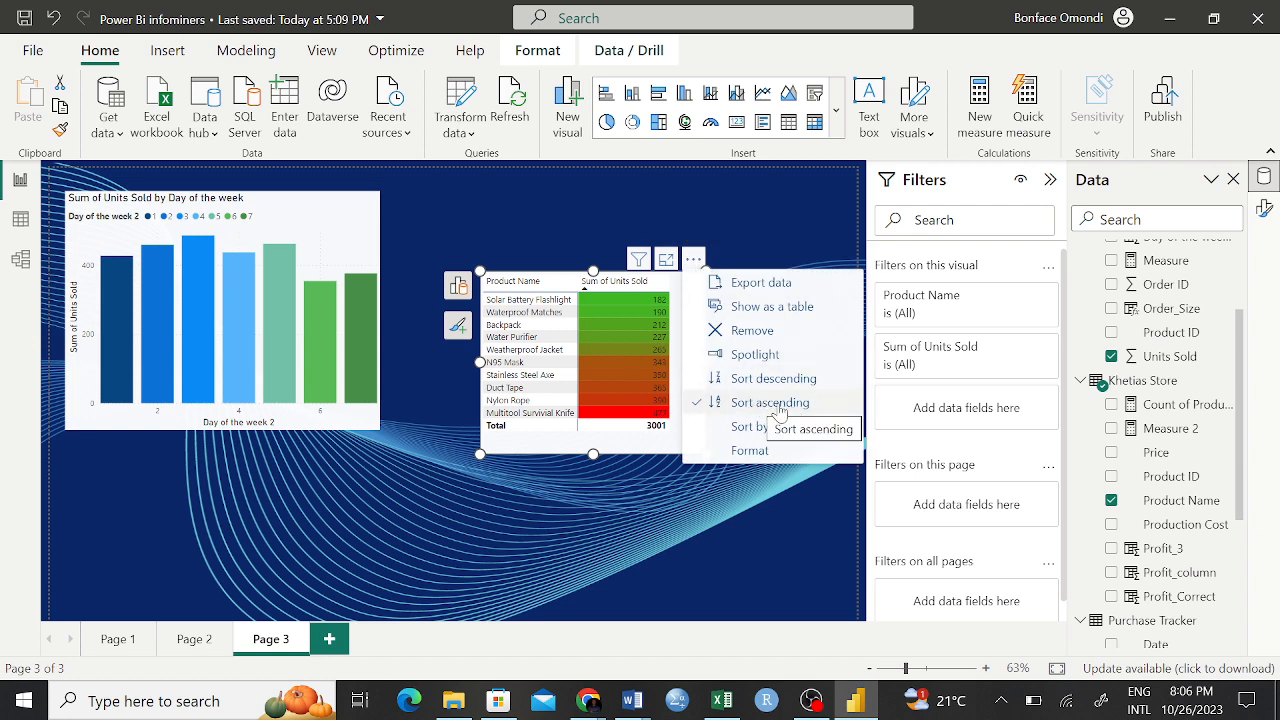
click(620, 540)
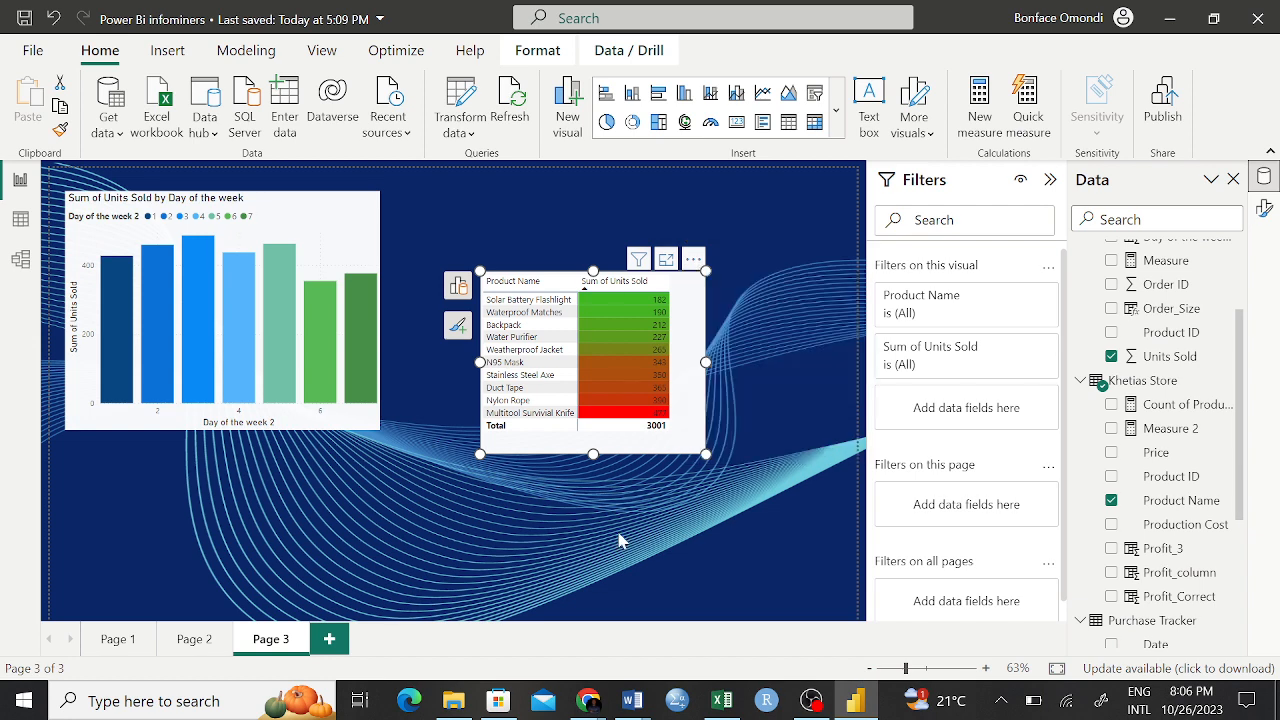
click(624, 522)
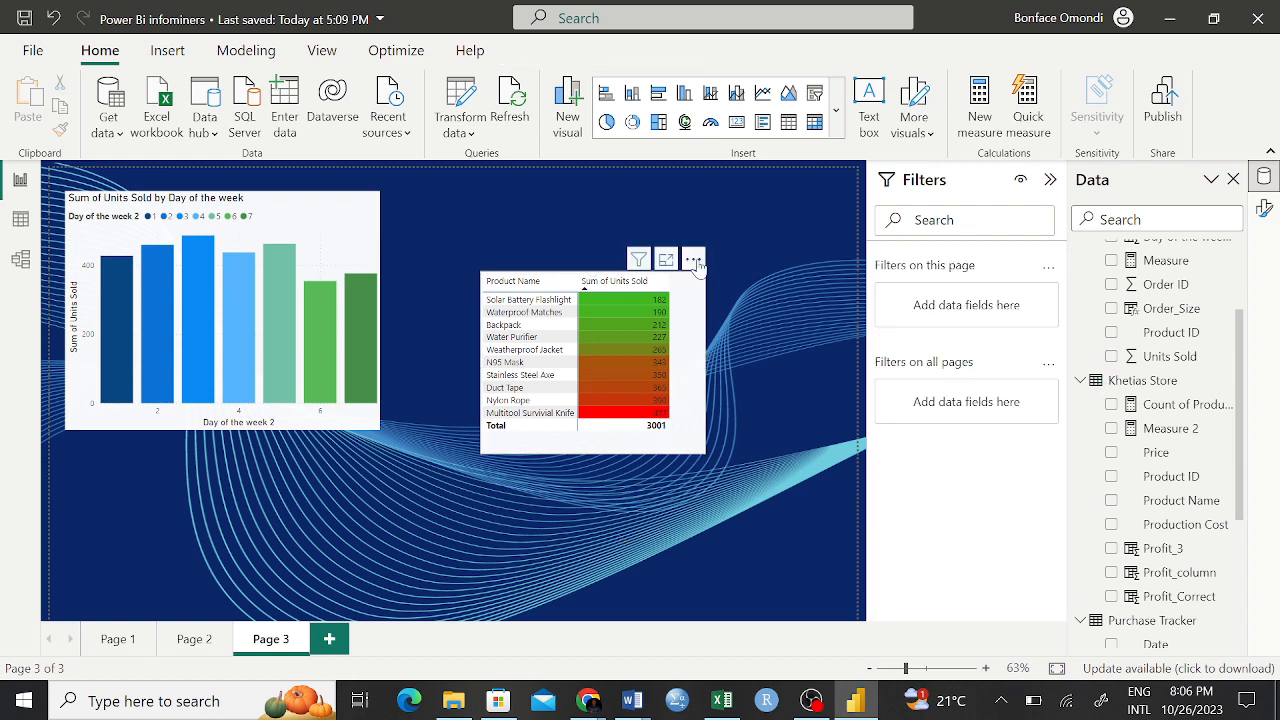
Step: Remove the background color conditional formatting from Sum of Units Sold in the product matrix
click(684, 295)
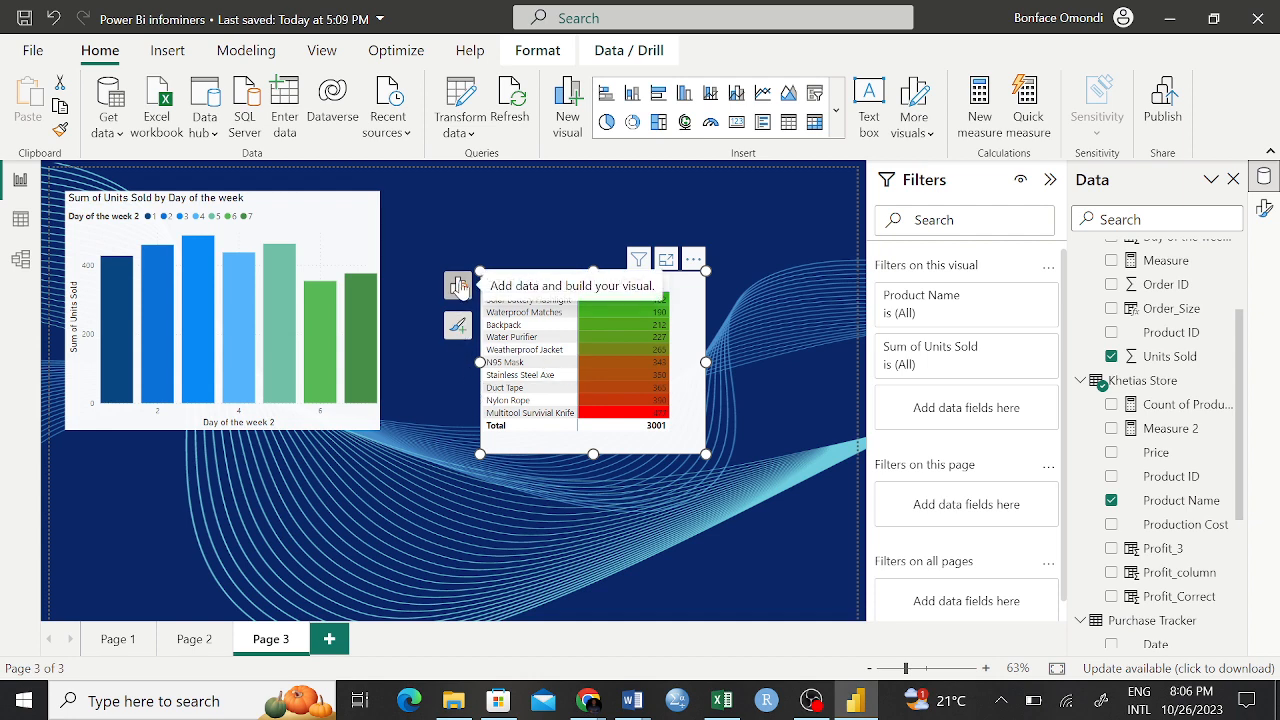
click(459, 287)
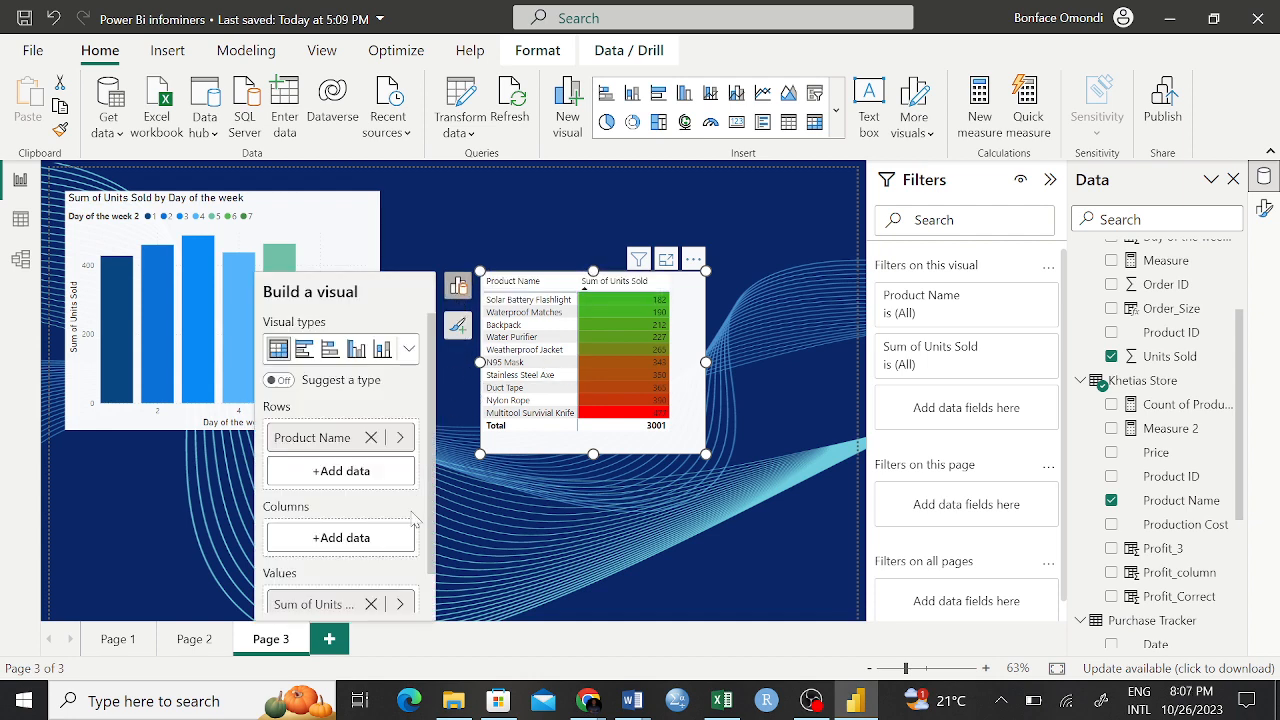
scroll(384, 527, down, 1)
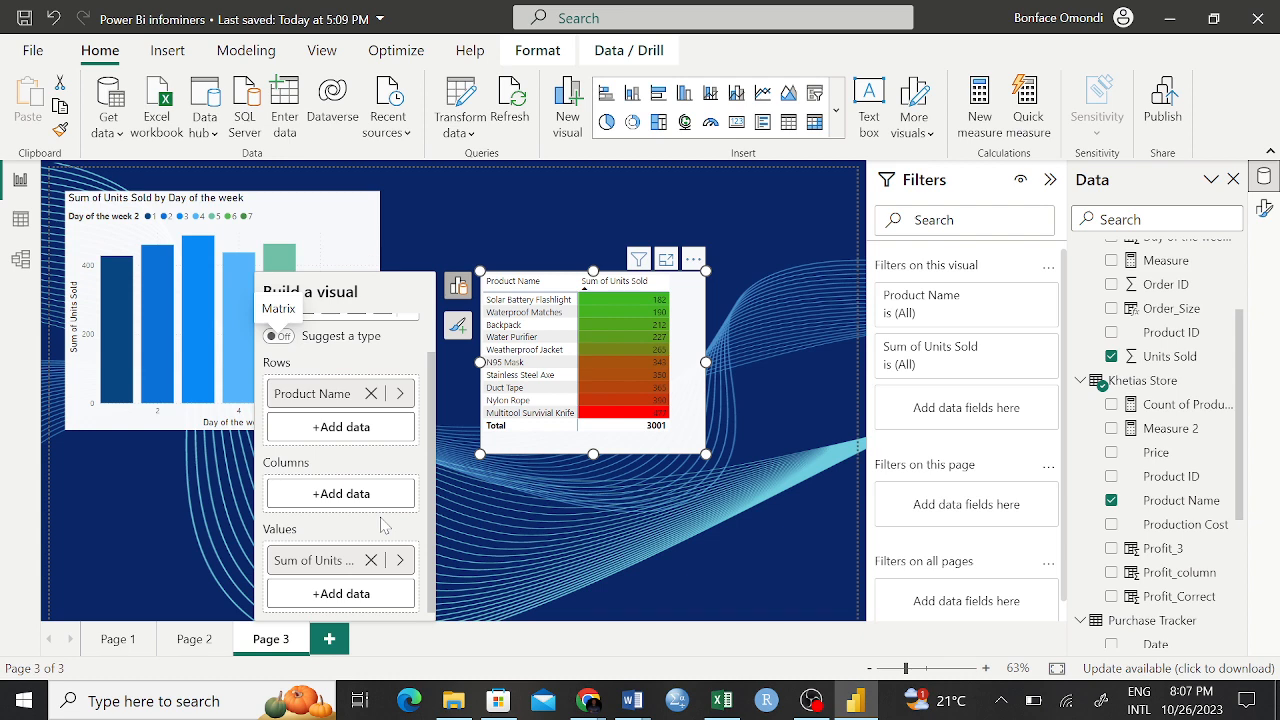
right_click(341, 566)
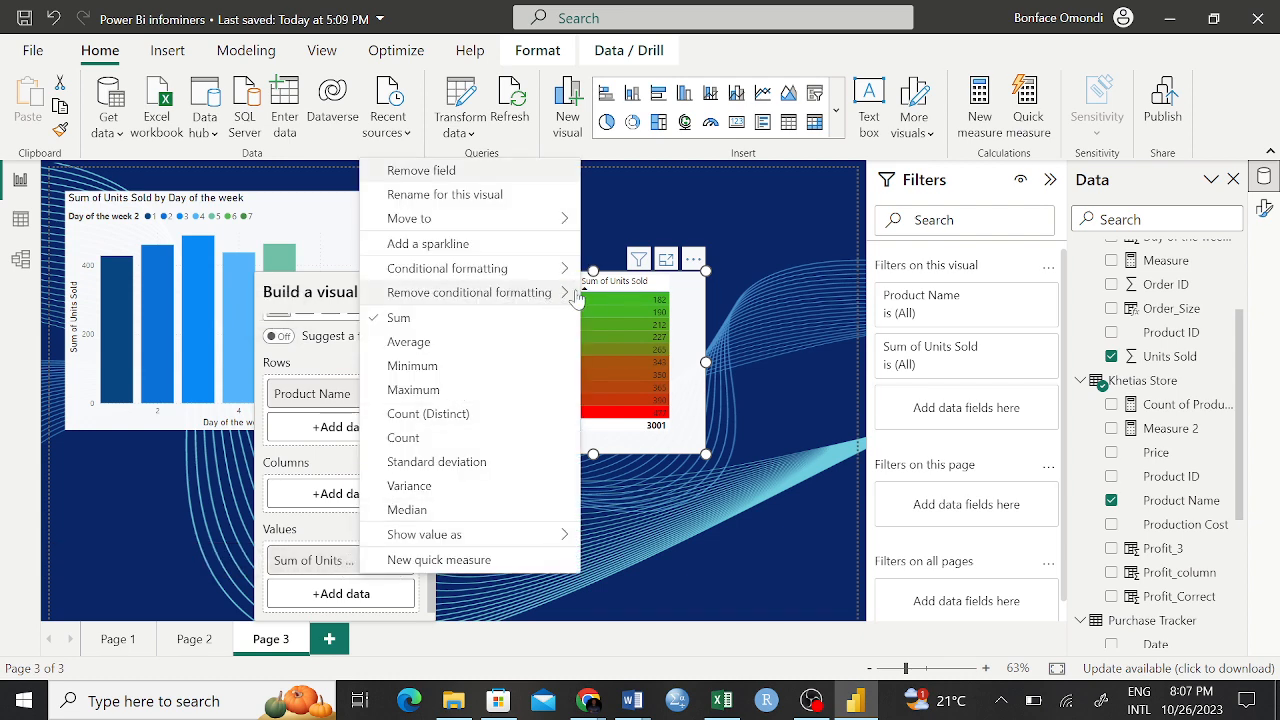
mouse_move(576, 298)
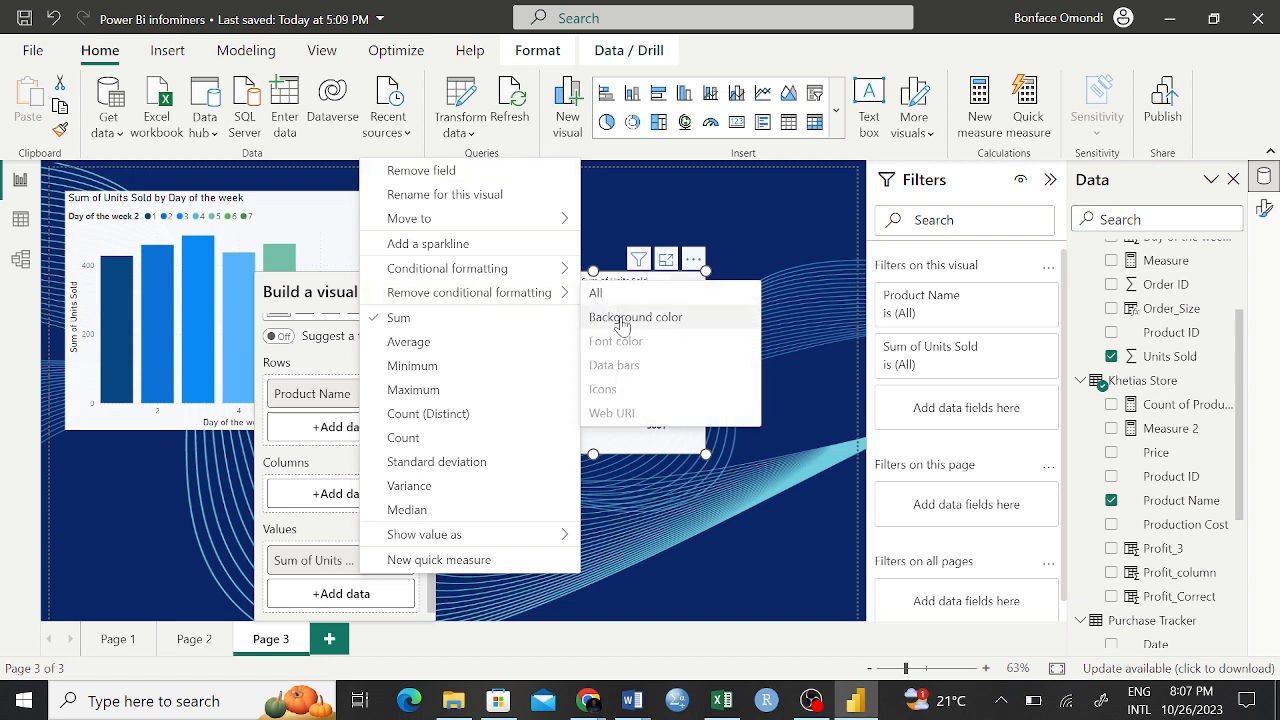
click(621, 320)
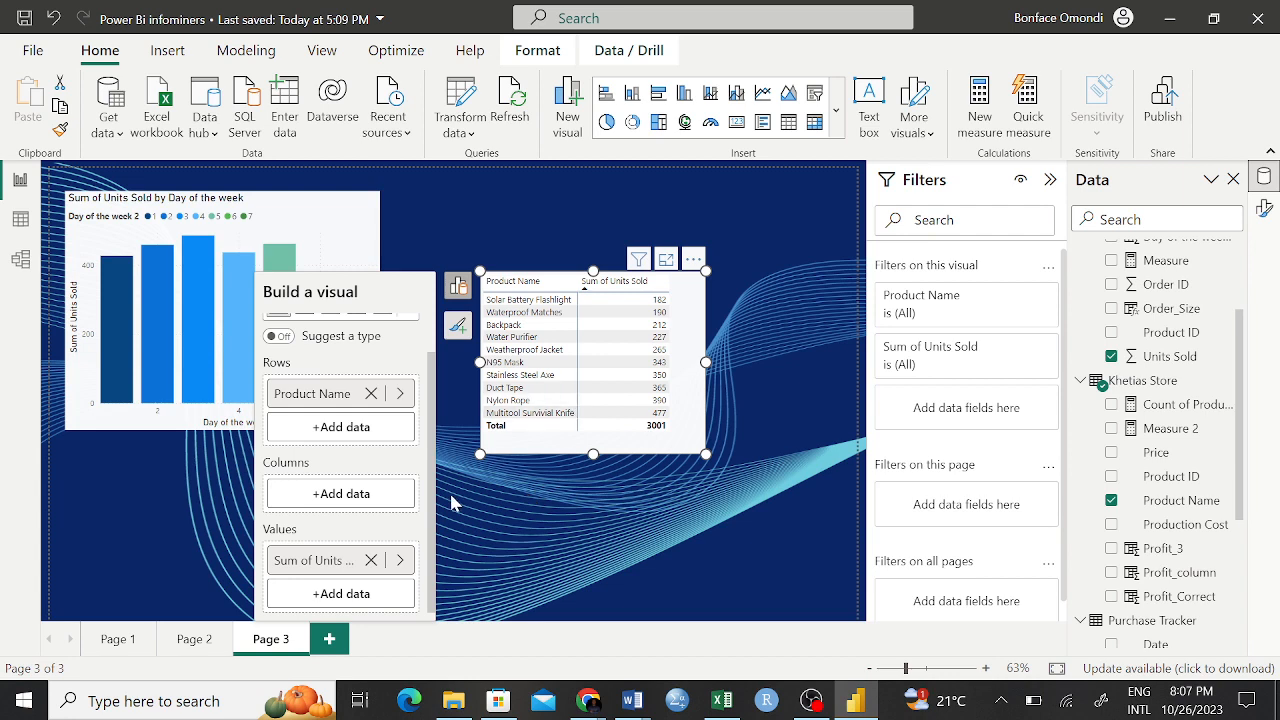
Step: Start background color conditional formatting for Sum of Units Sold in the product matrix, with Rules as the format style
right_click(311, 567)
mouse_move(547, 277)
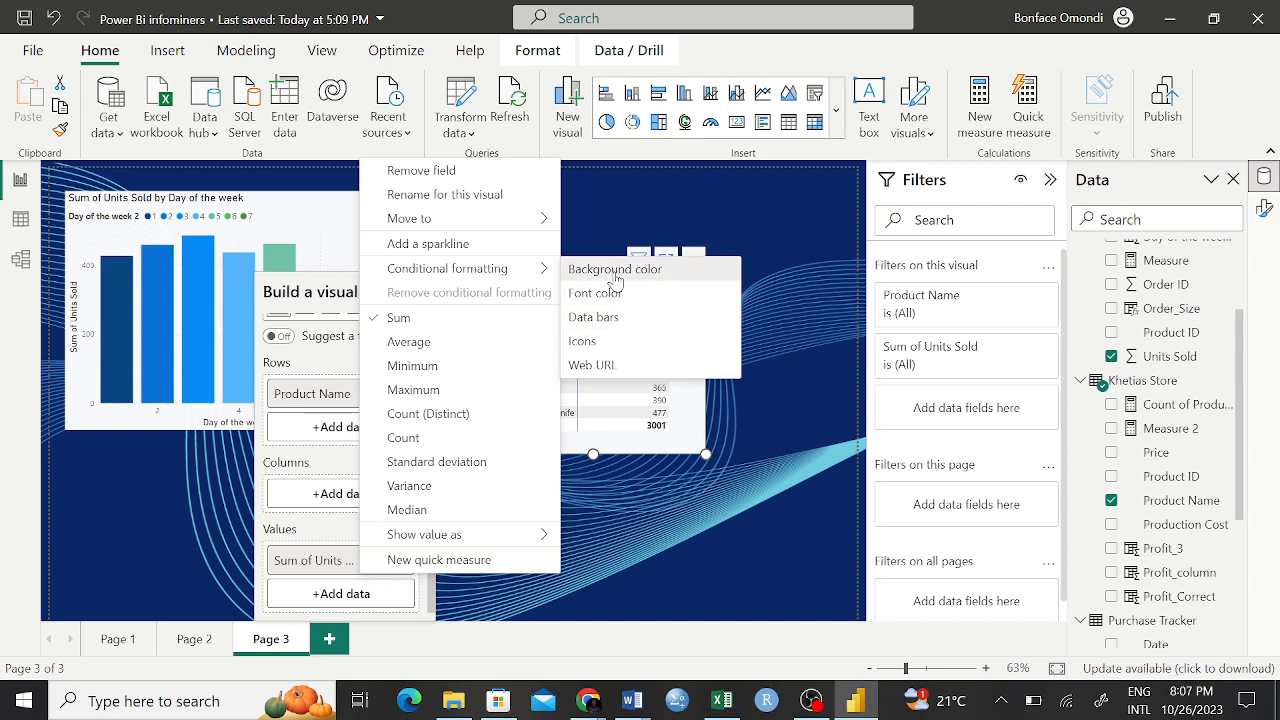
click(615, 270)
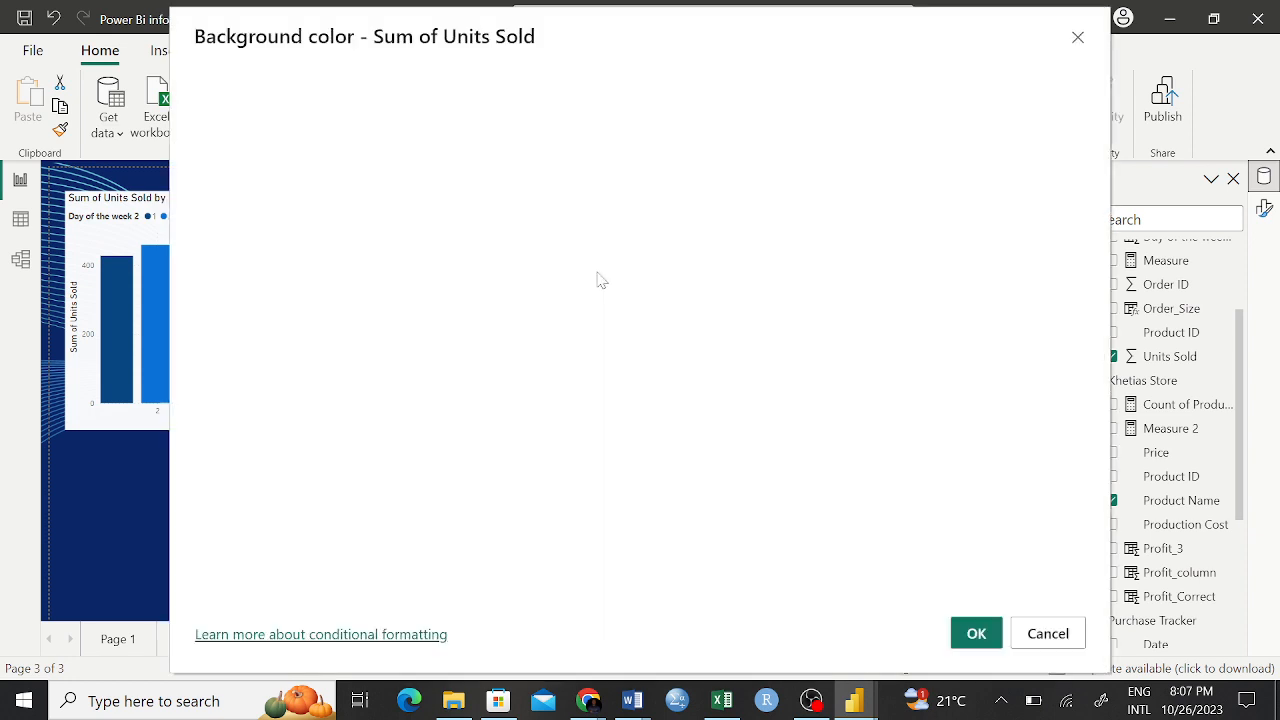
click(452, 120)
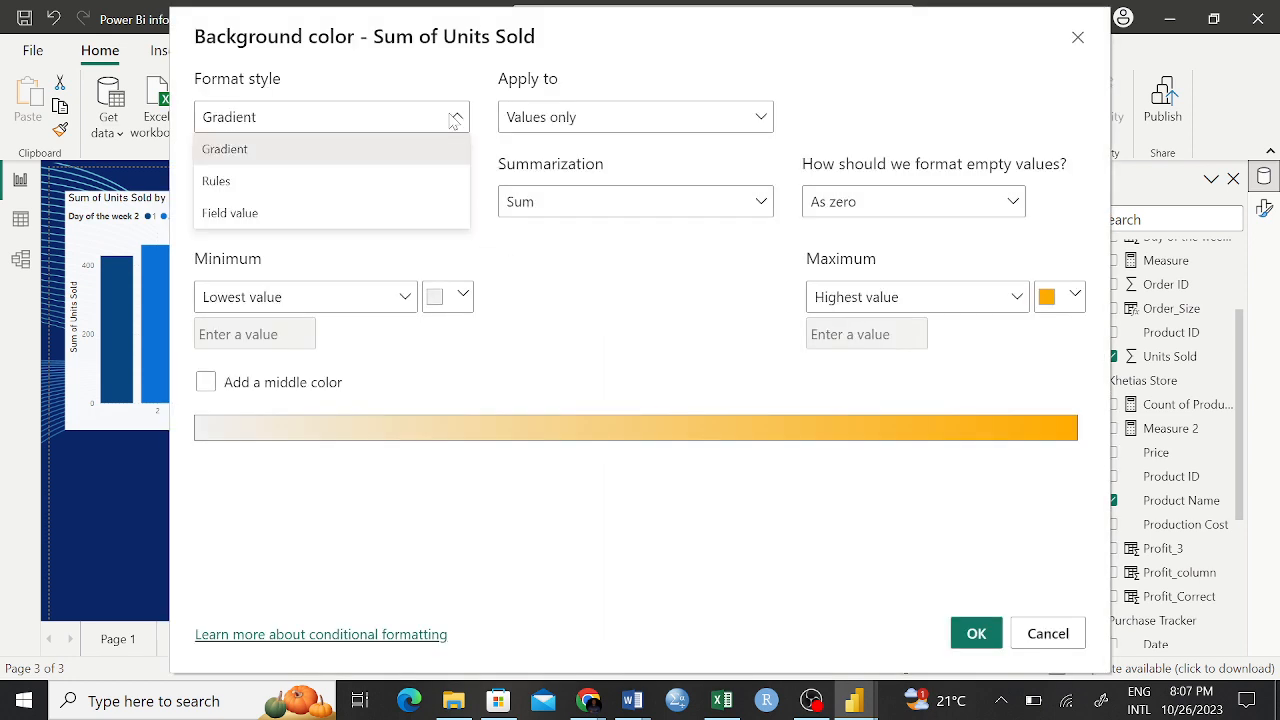
click(252, 190)
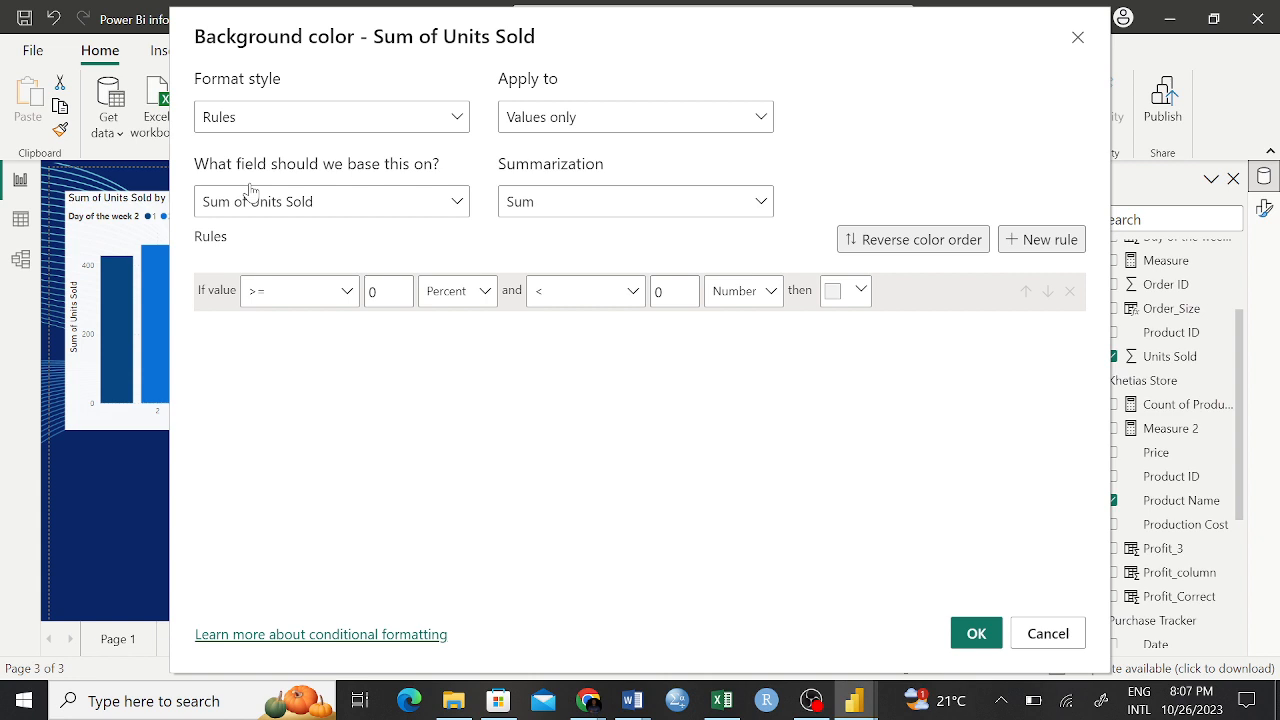
click(458, 117)
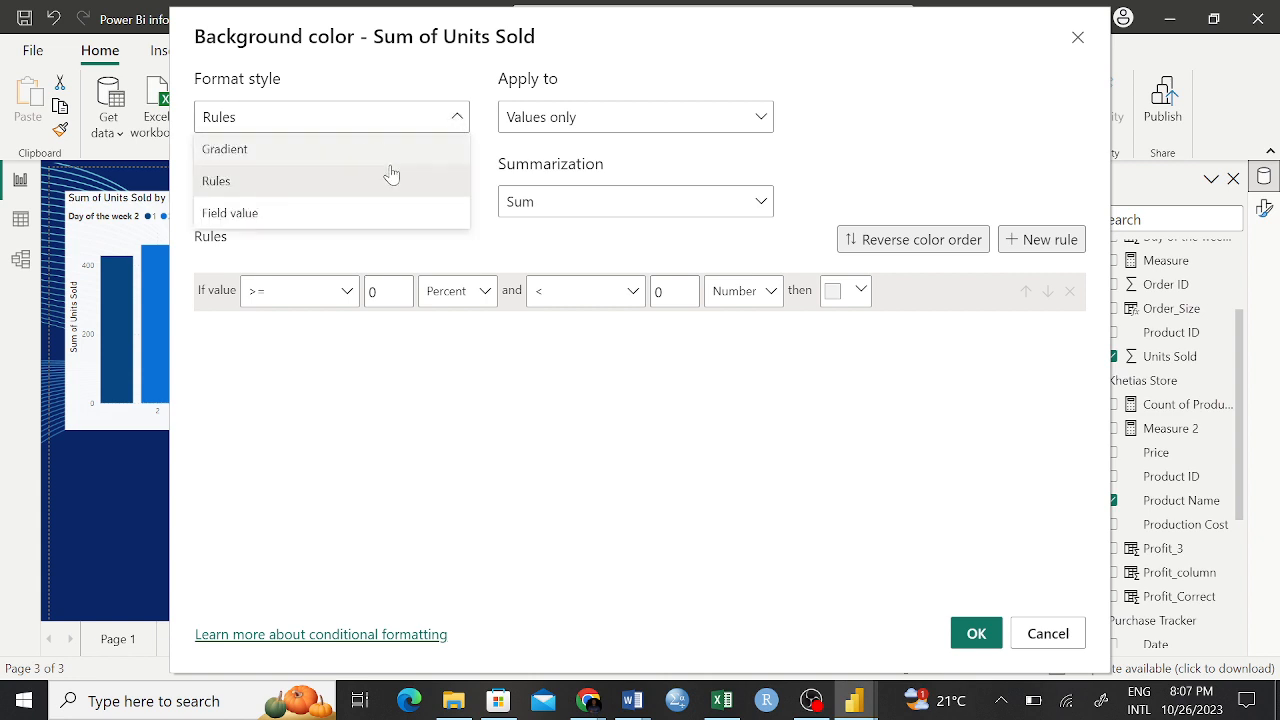
click(440, 430)
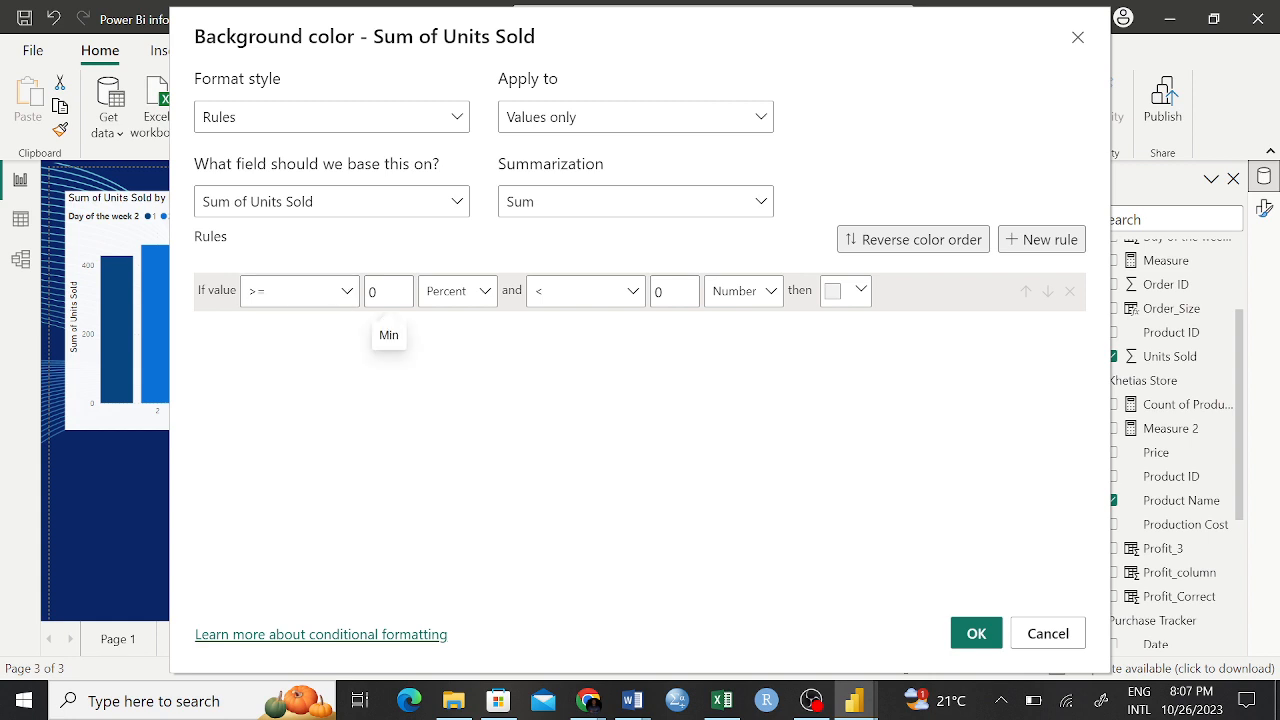
Step: Define the first rule's range as numbers greater than or equal to 0 and less than 199
double_click(372, 291)
click(463, 334)
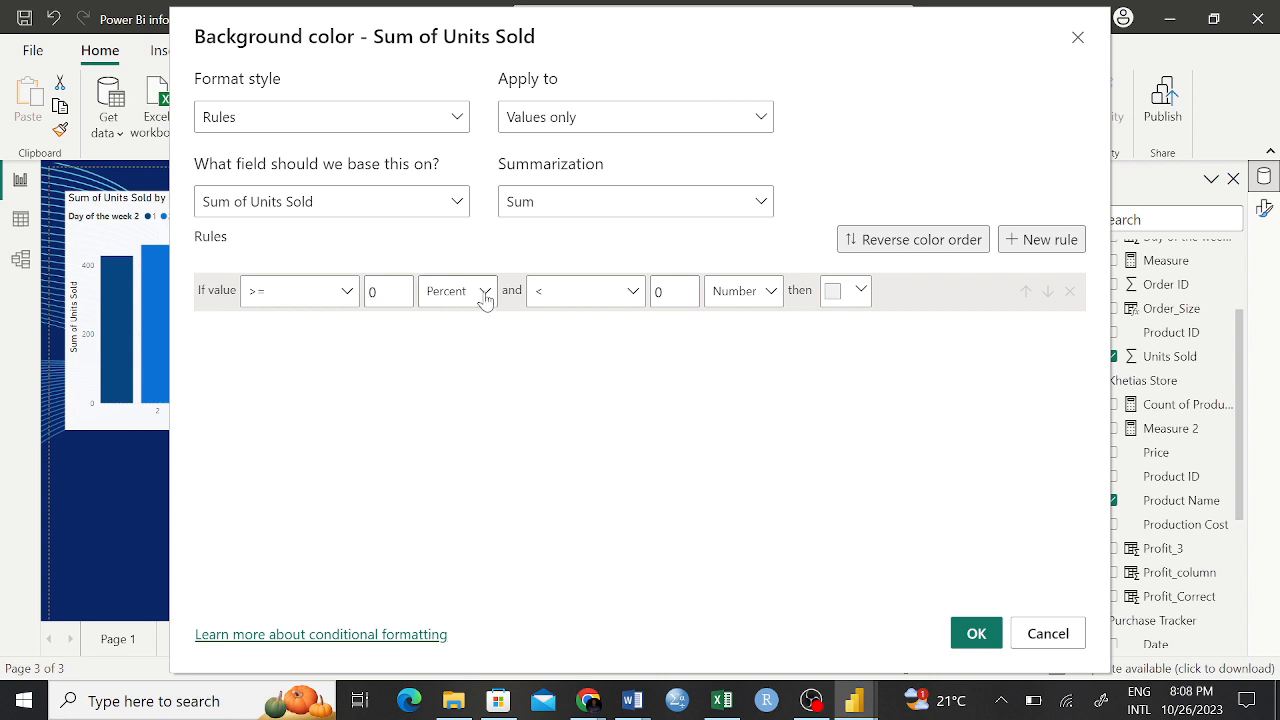
click(484, 292)
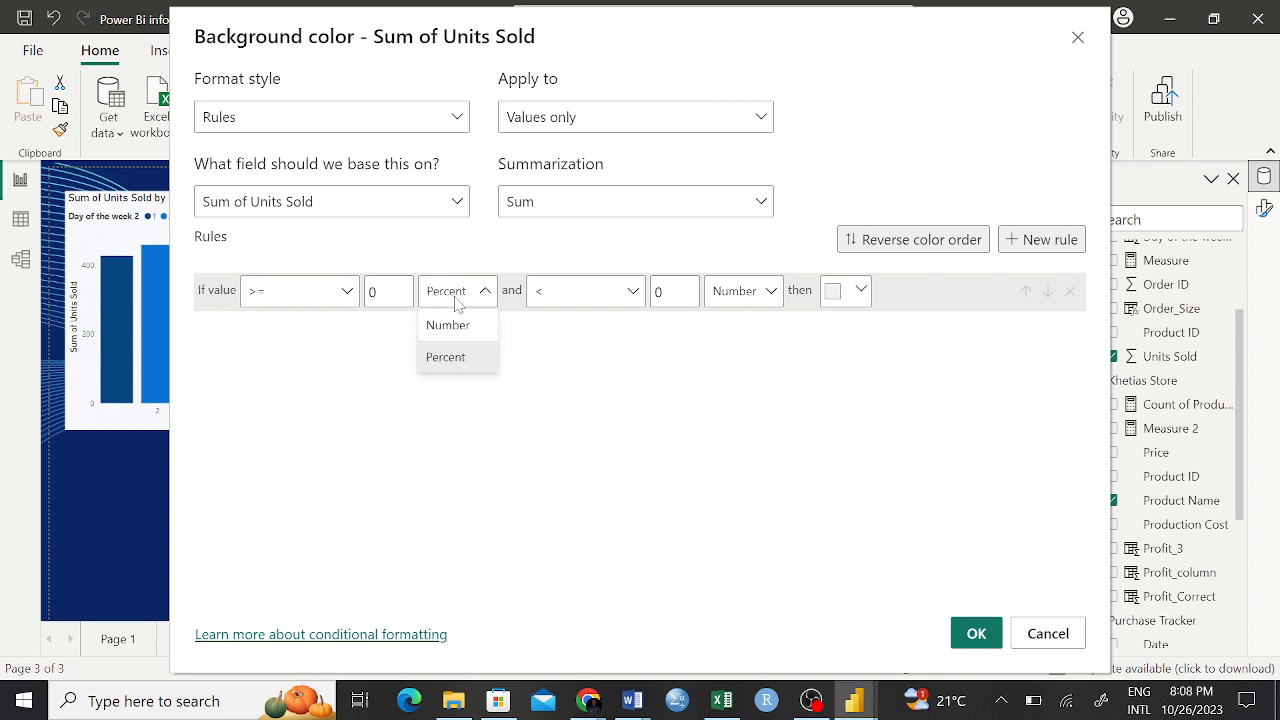
click(449, 325)
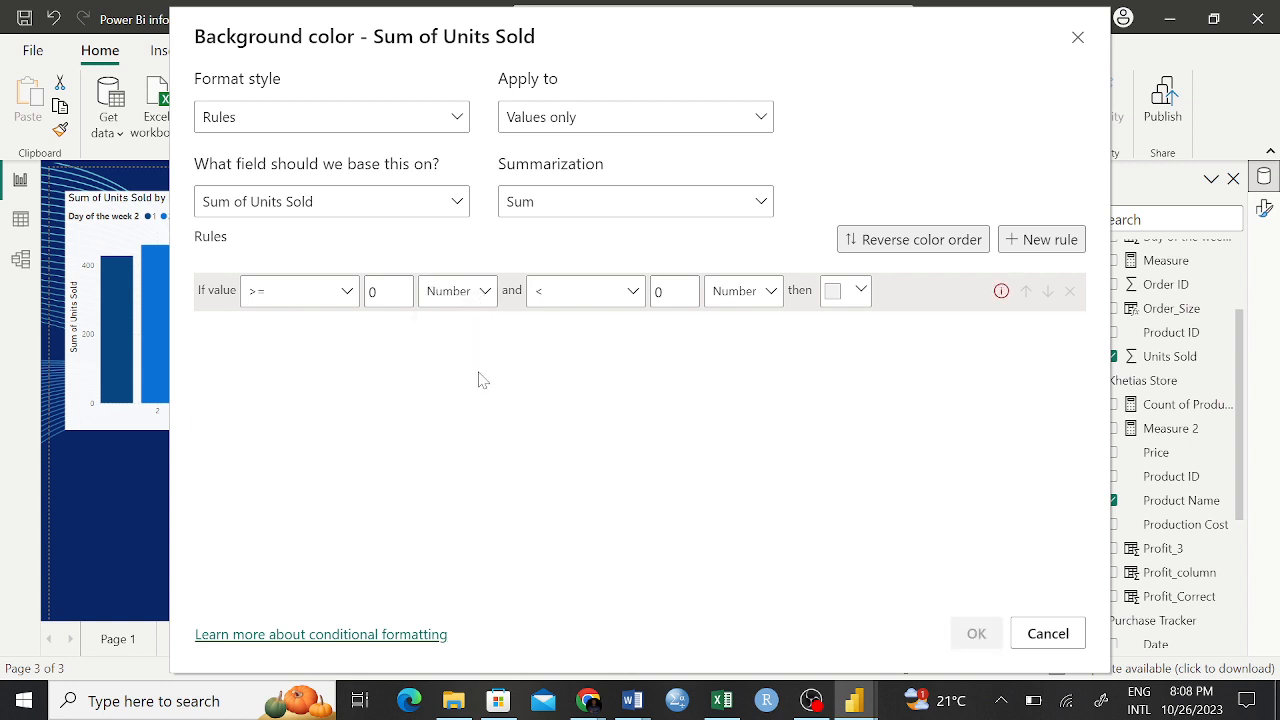
click(481, 292)
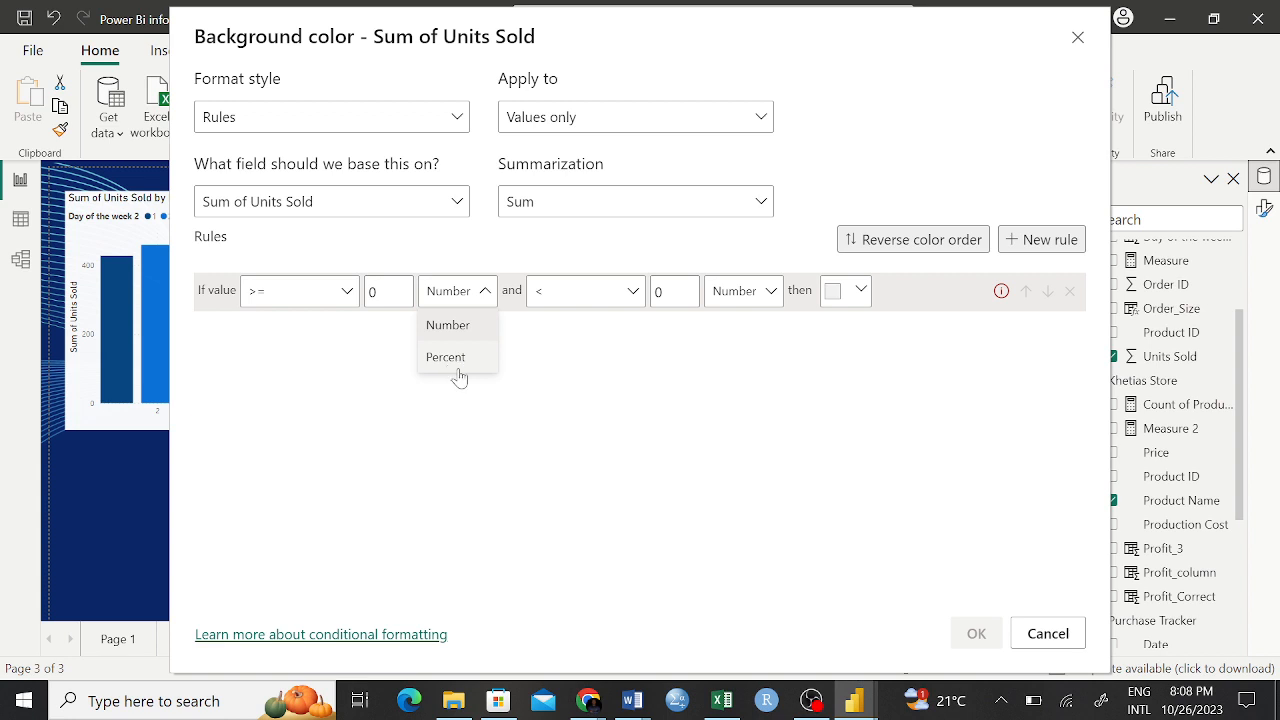
click(537, 369)
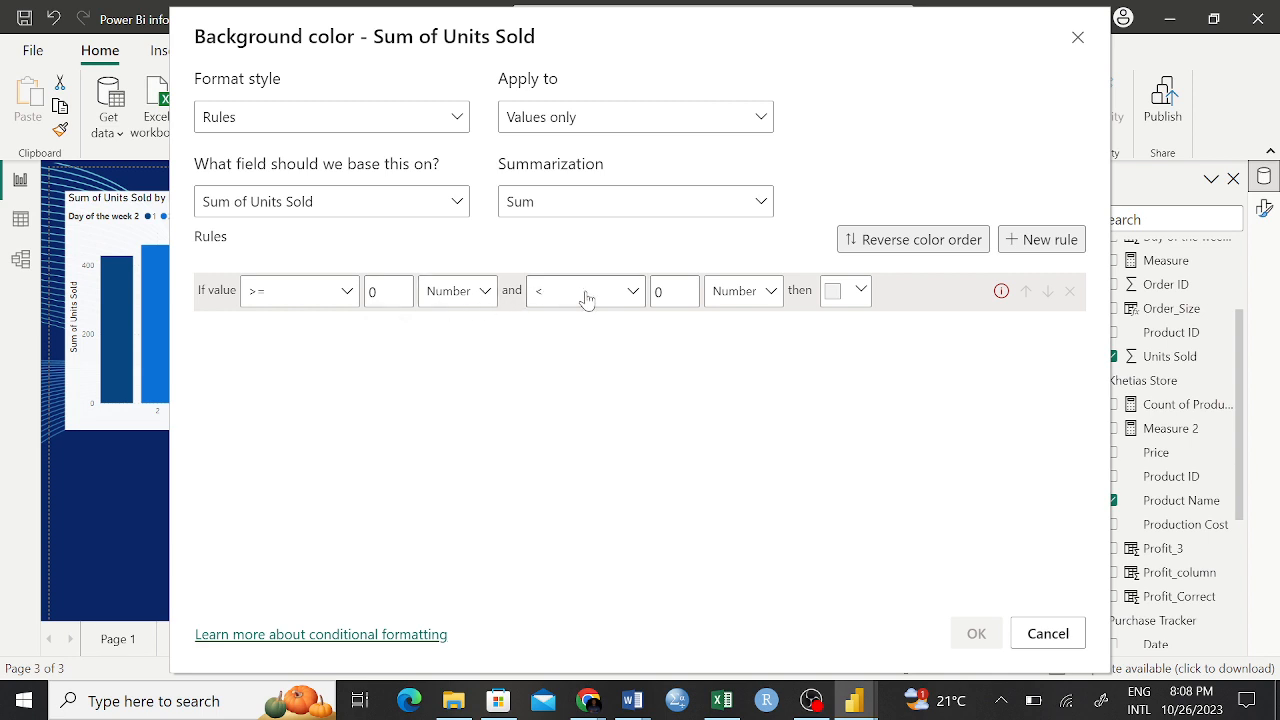
click(674, 291)
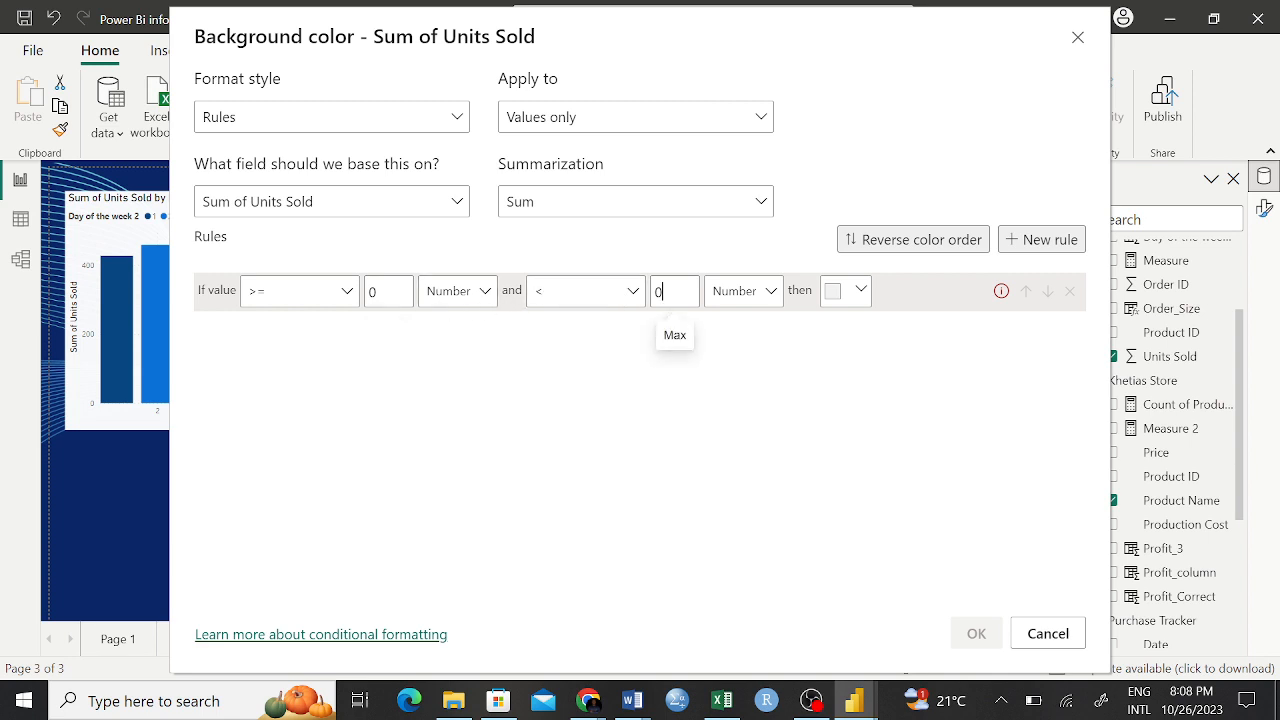
key(BackSpace)
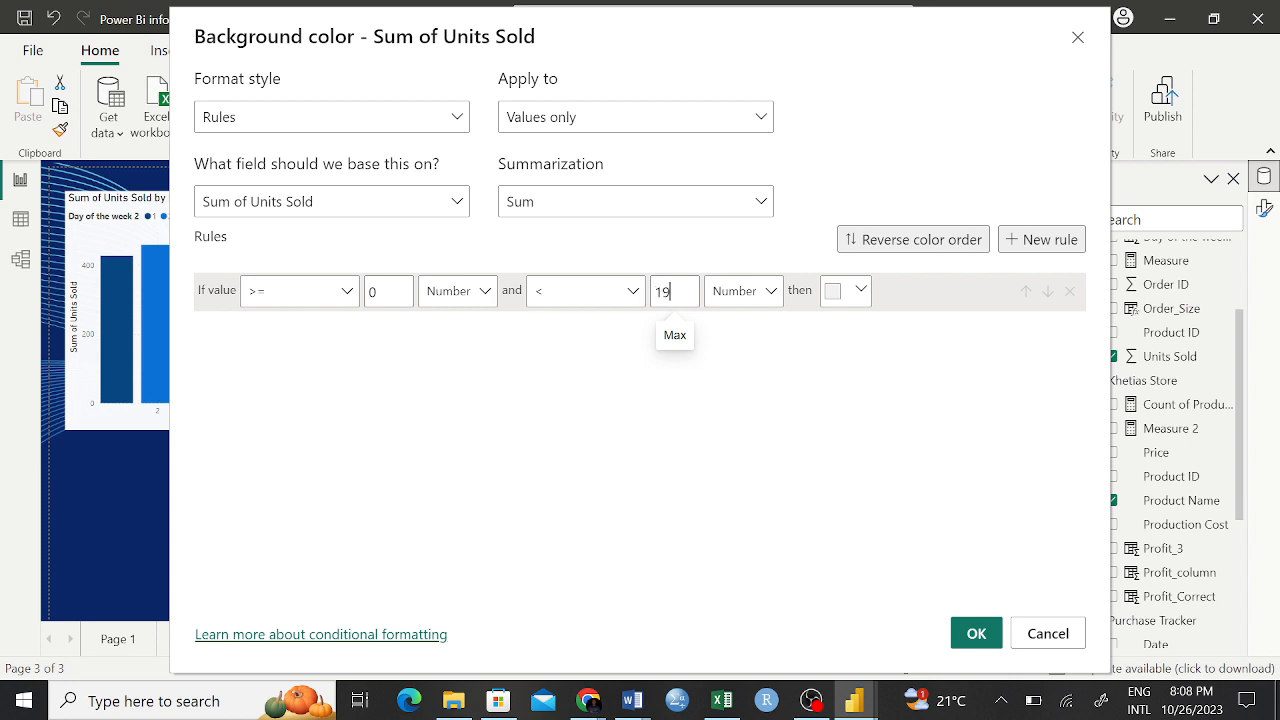
Step: Set the first rule's color to the custom blue #0F79EA
click(834, 294)
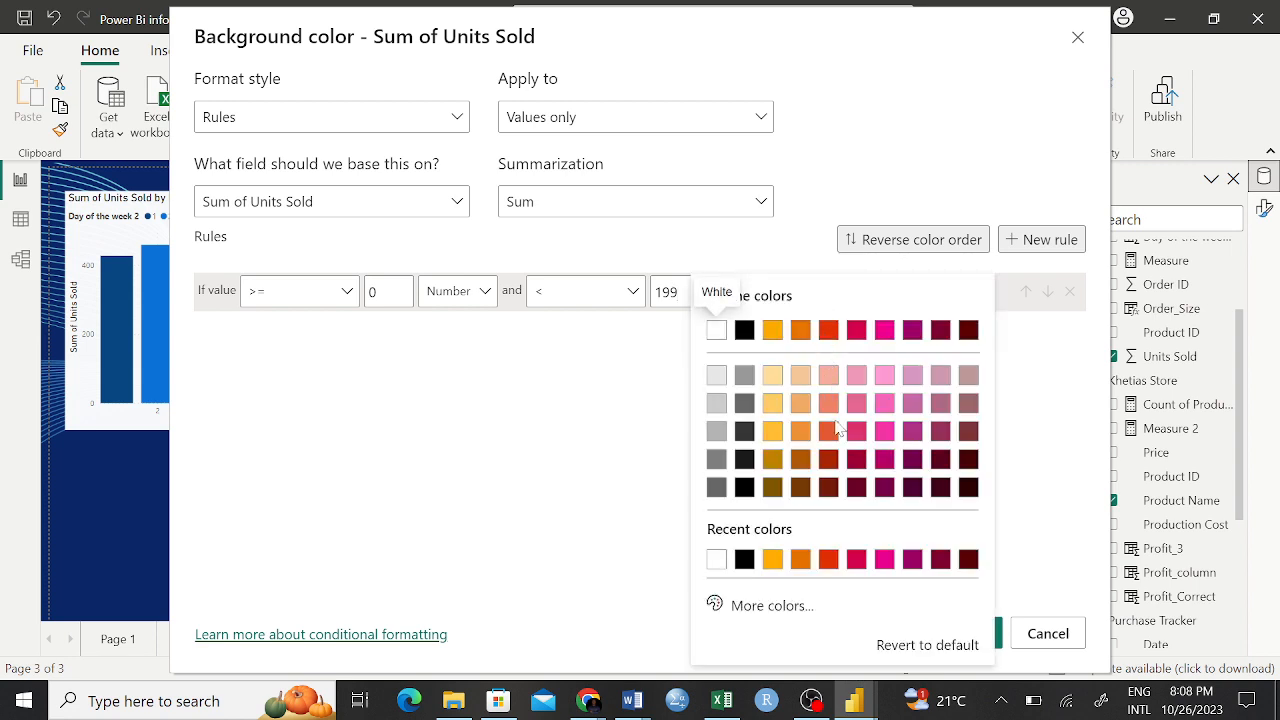
click(780, 607)
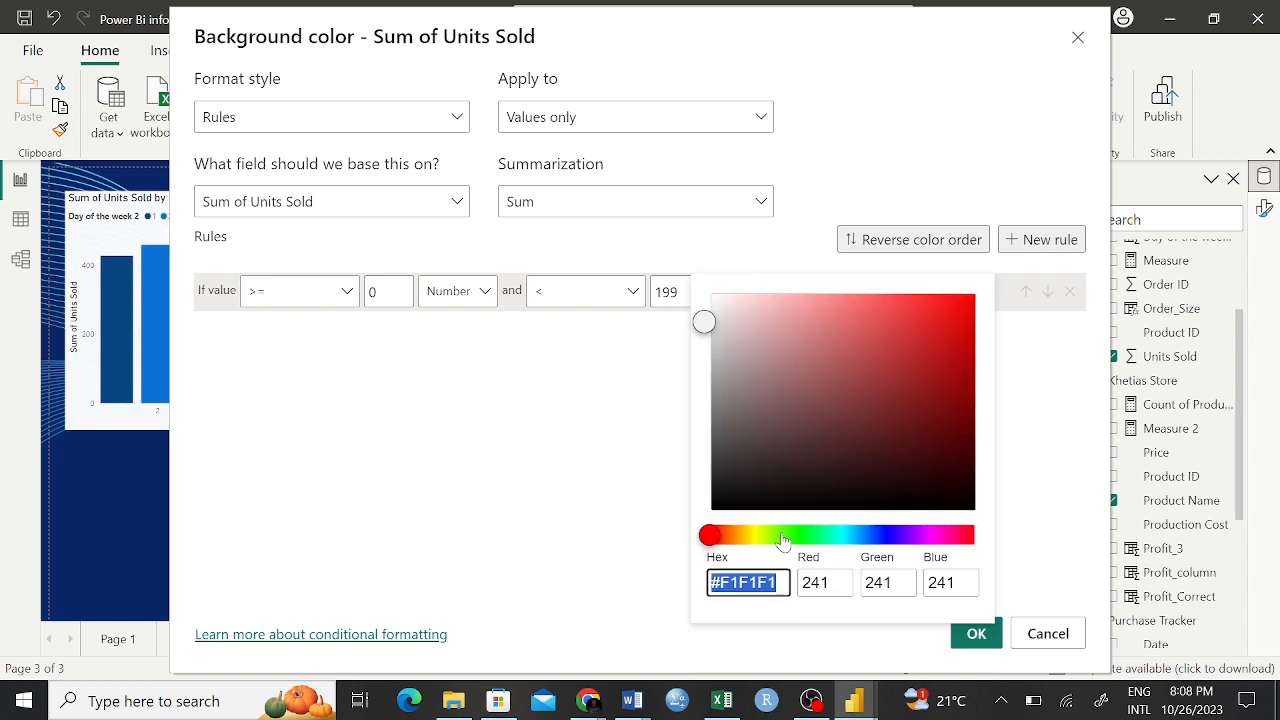
click(867, 537)
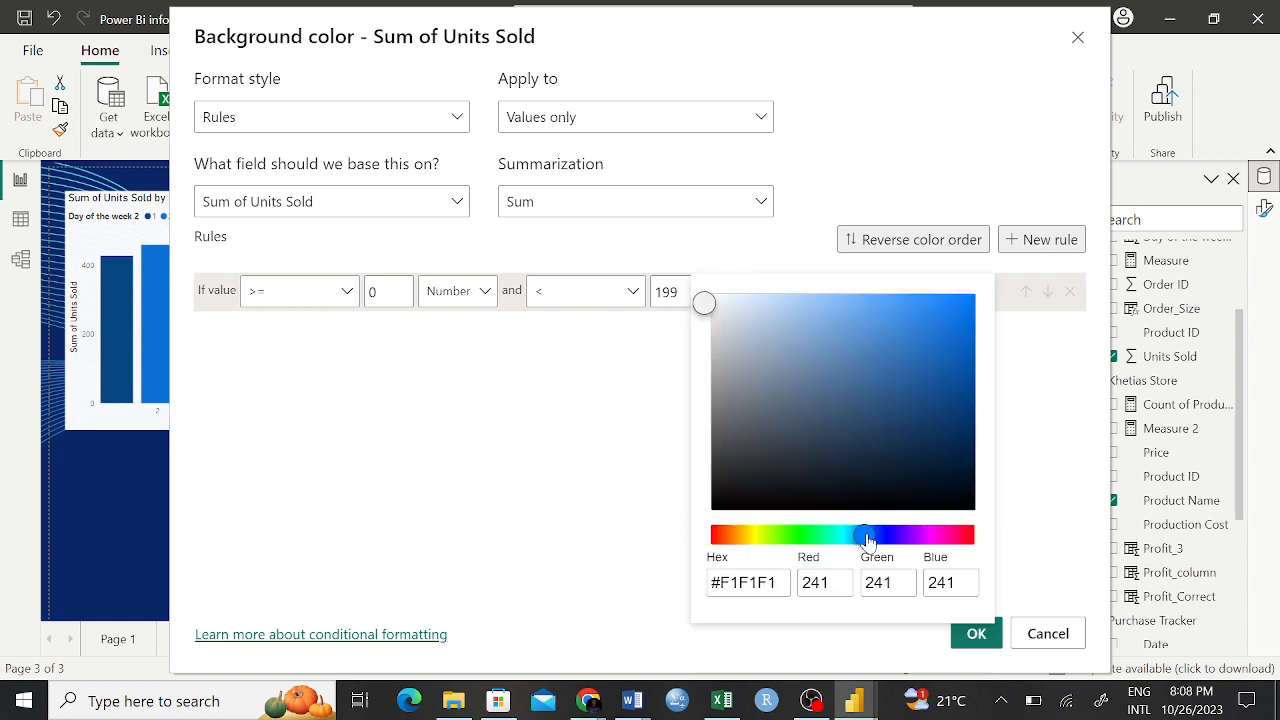
click(953, 313)
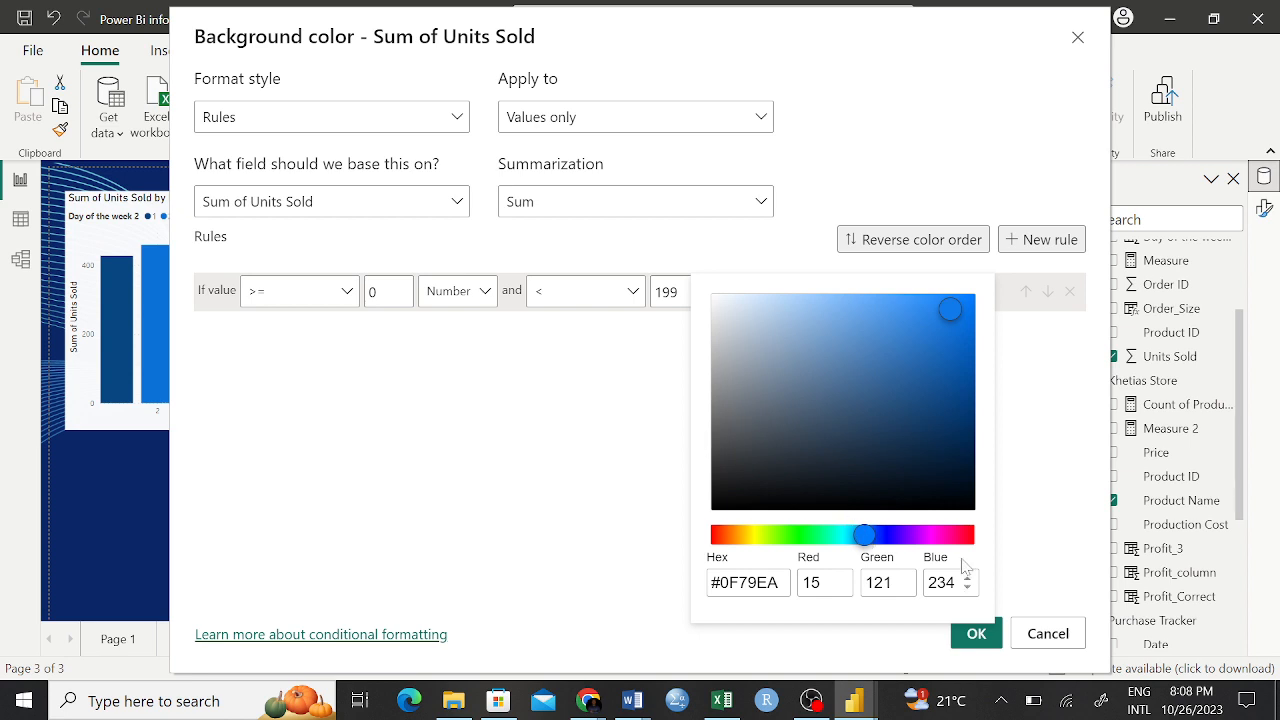
click(487, 485)
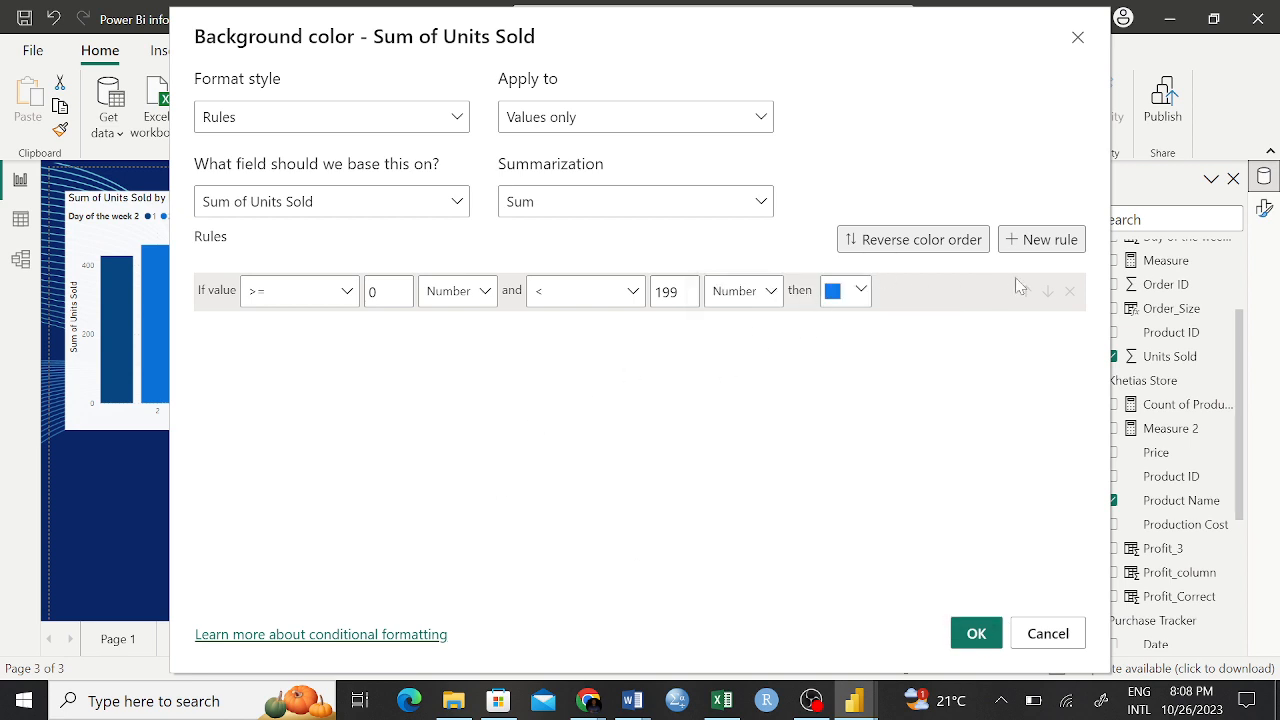
Step: Add a second rule for values greater than or equal to 199 and less than 500
click(1040, 240)
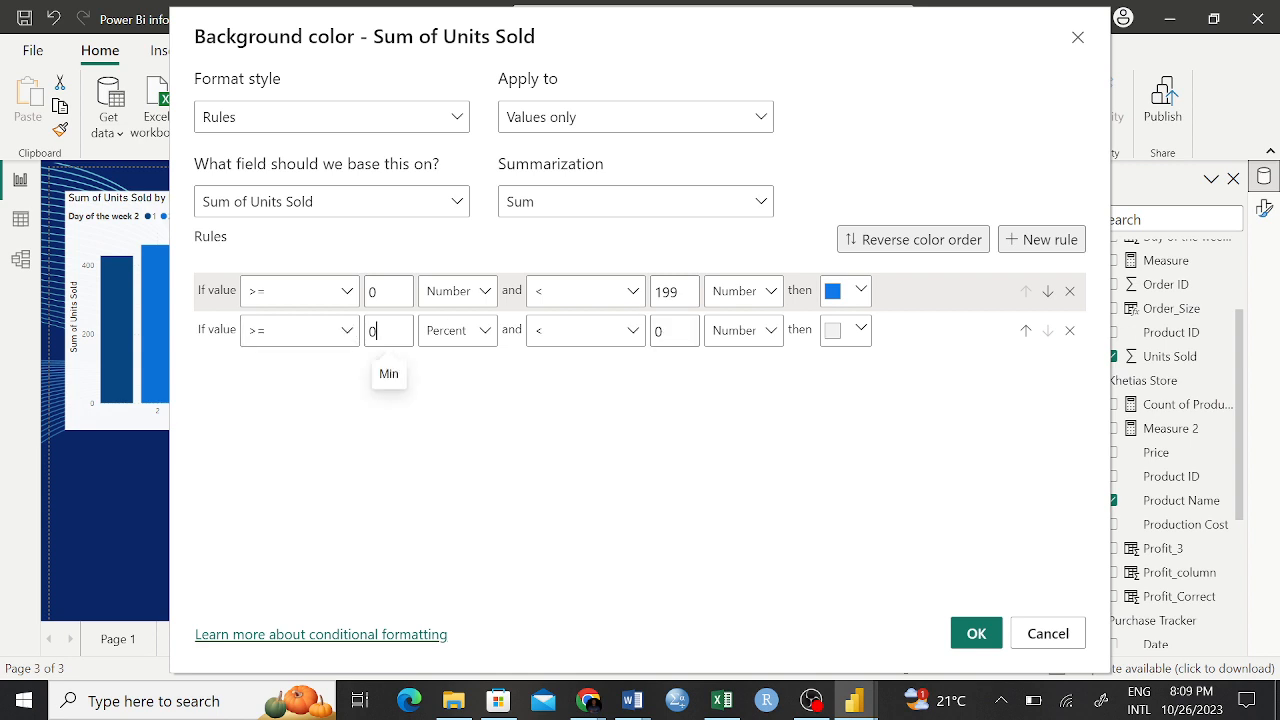
key(BackSpace)
text(199)
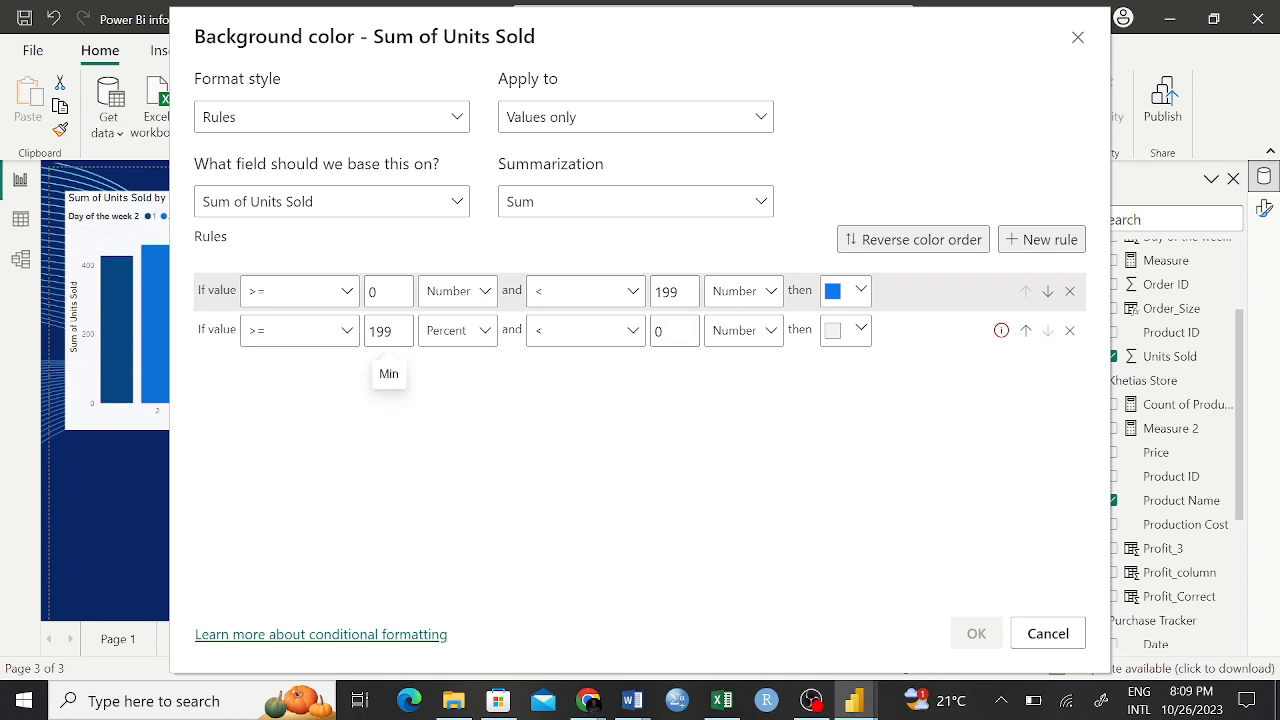
click(590, 335)
click(590, 335)
click(583, 331)
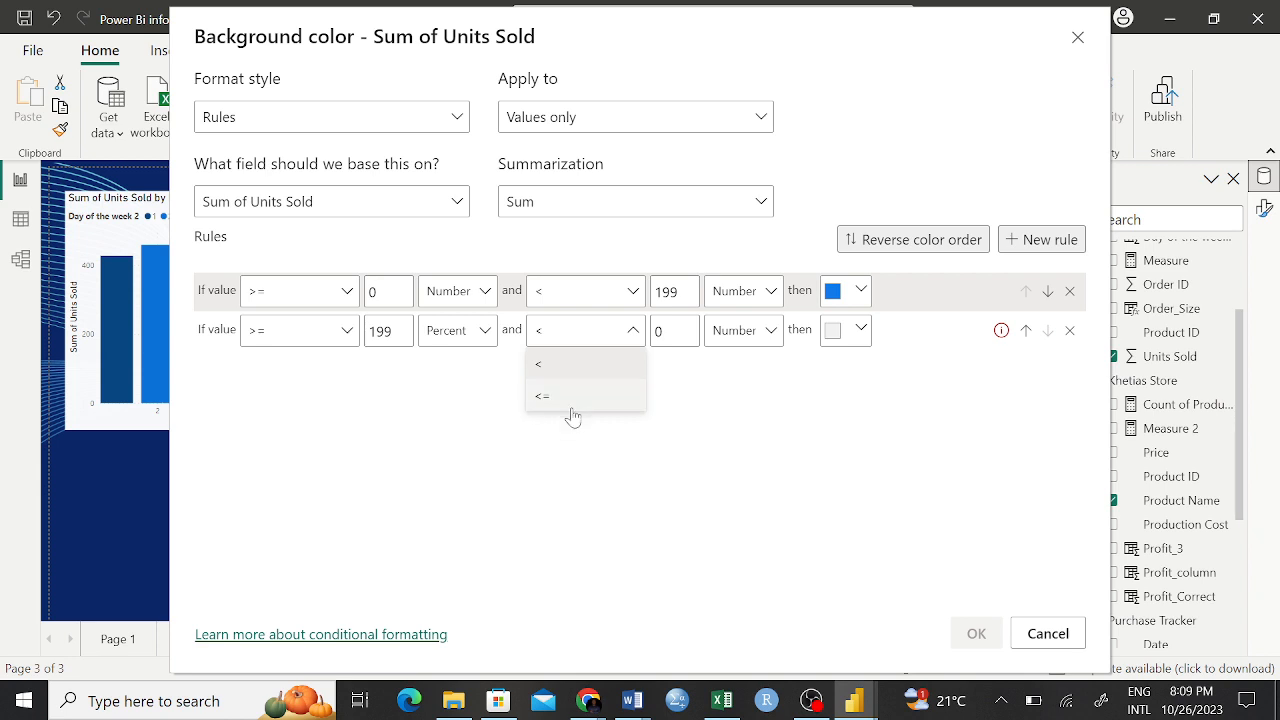
click(572, 398)
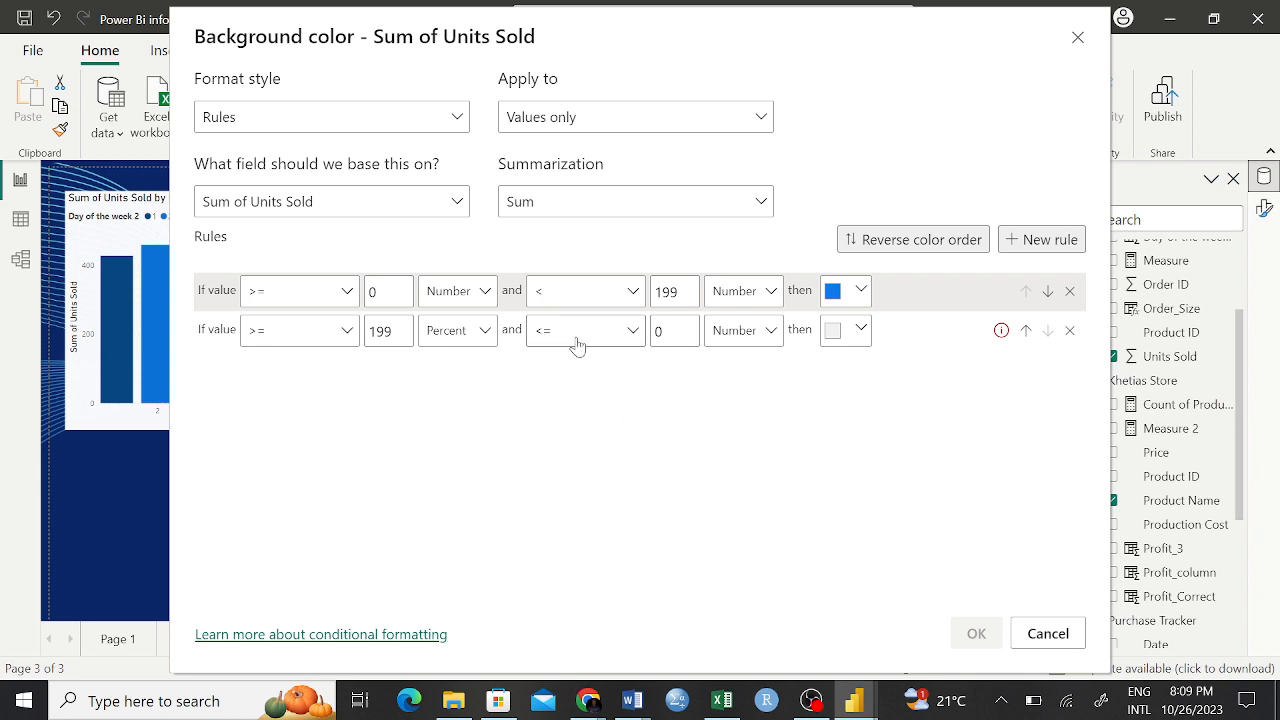
click(580, 338)
click(566, 364)
Step: Set the value type of the second rule's minimum to Number
click(457, 334)
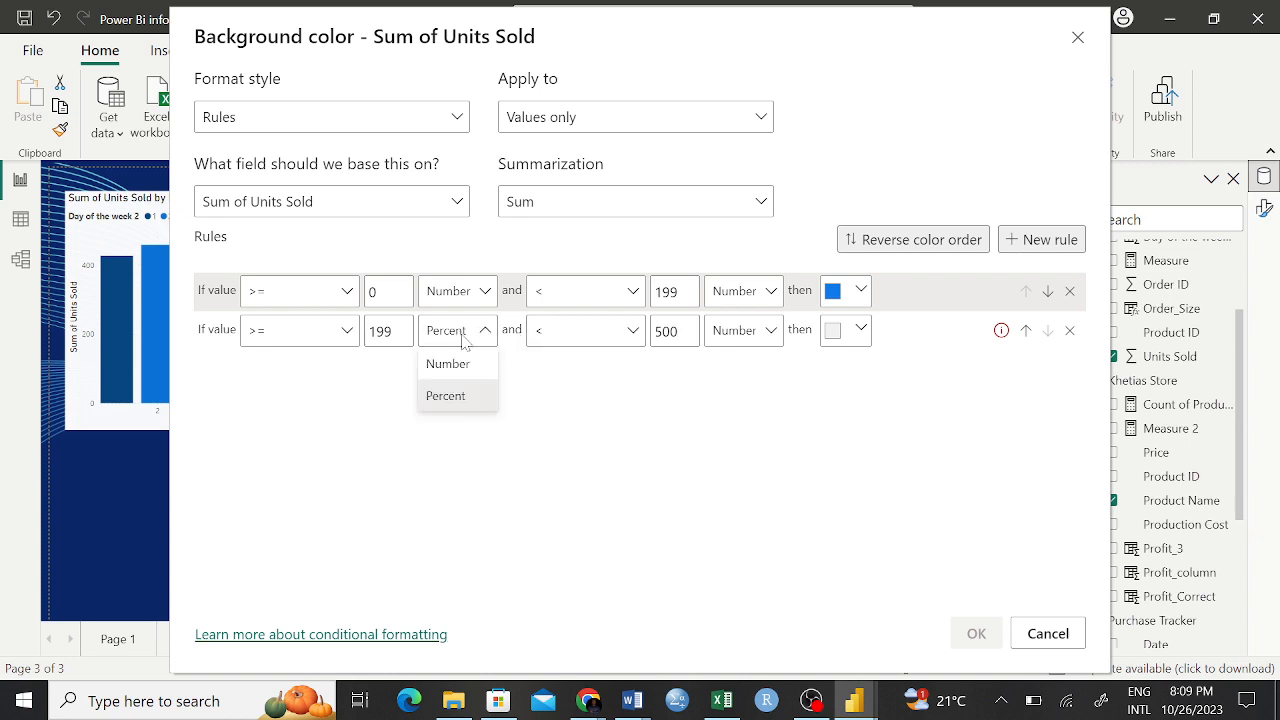
click(459, 365)
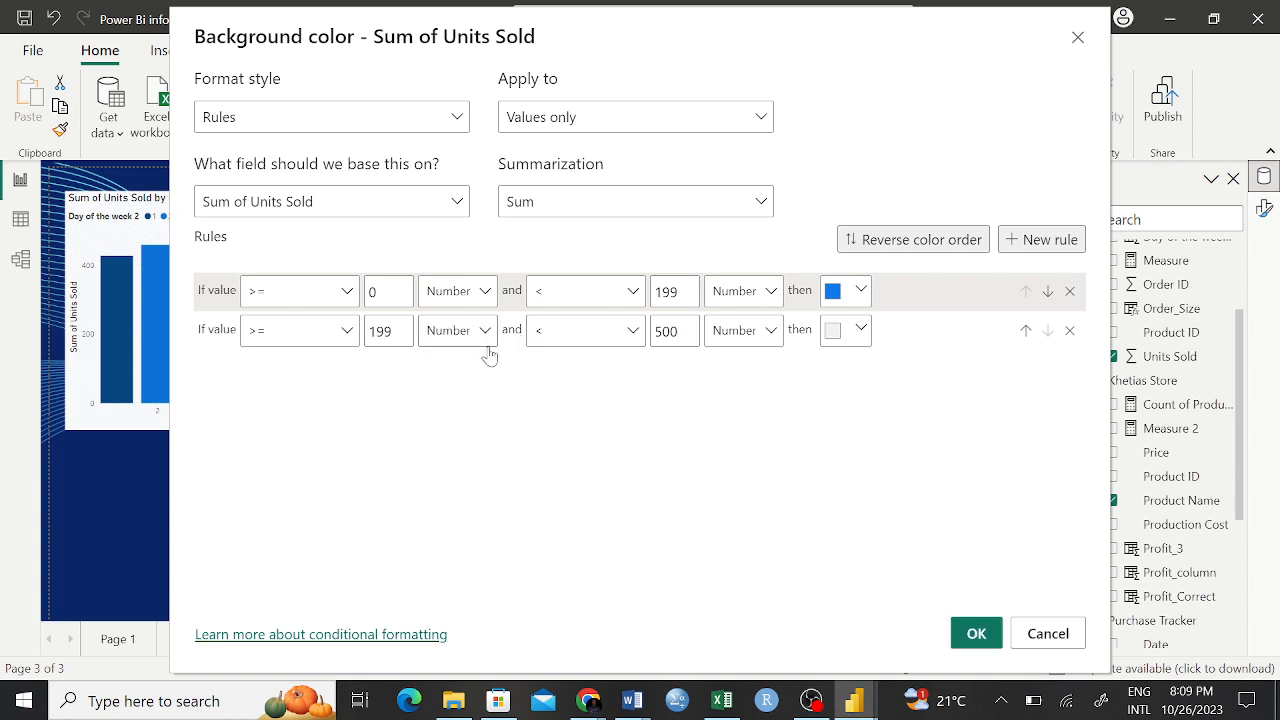
click(466, 334)
click(464, 397)
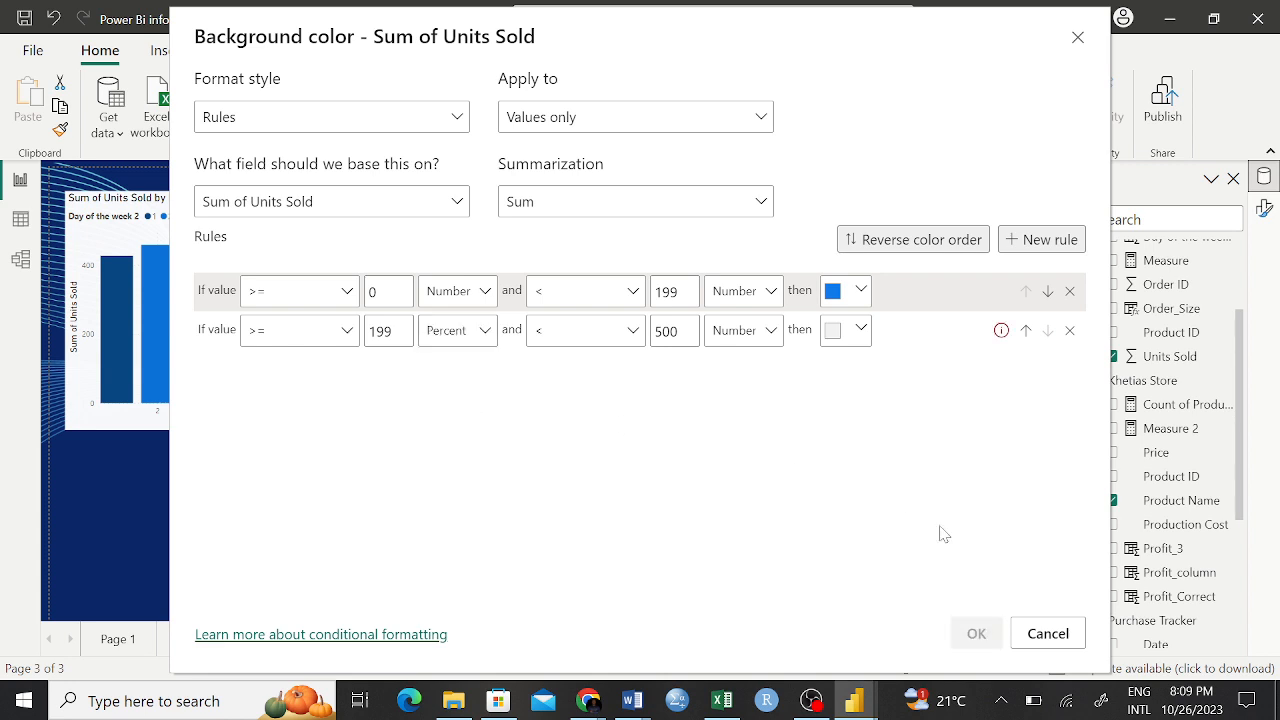
mouse_move(1002, 338)
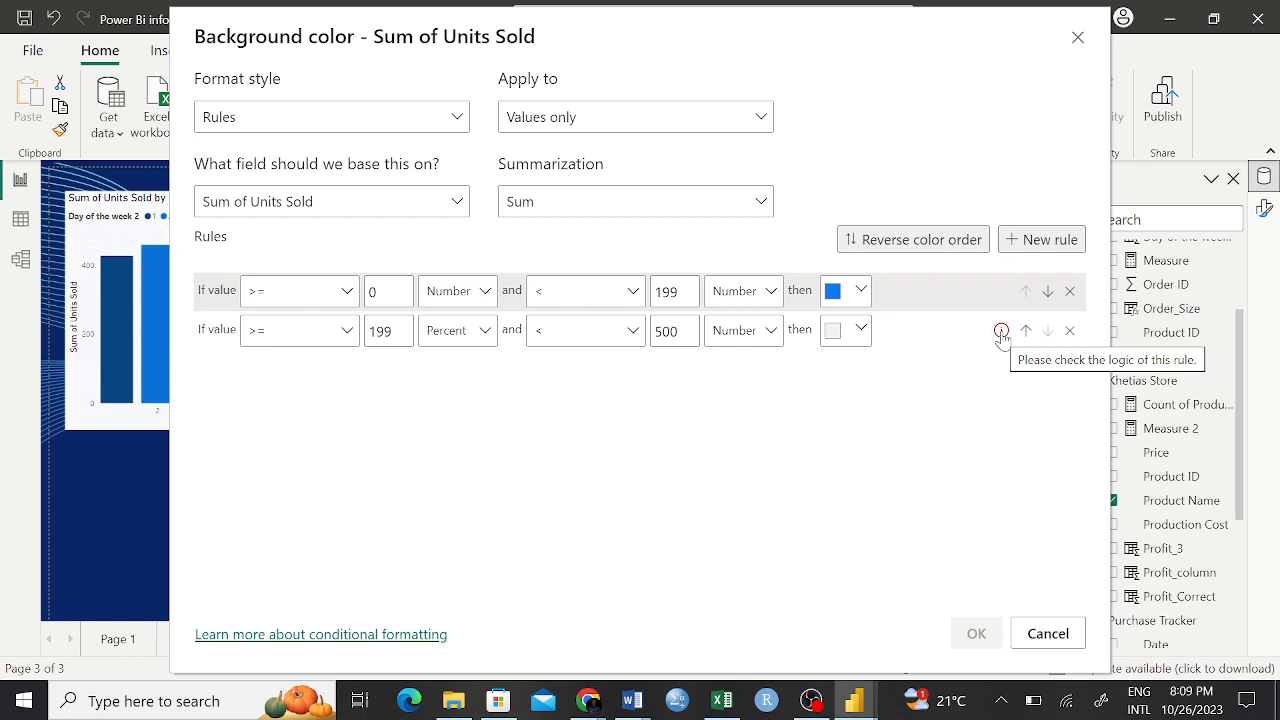
click(452, 338)
click(466, 368)
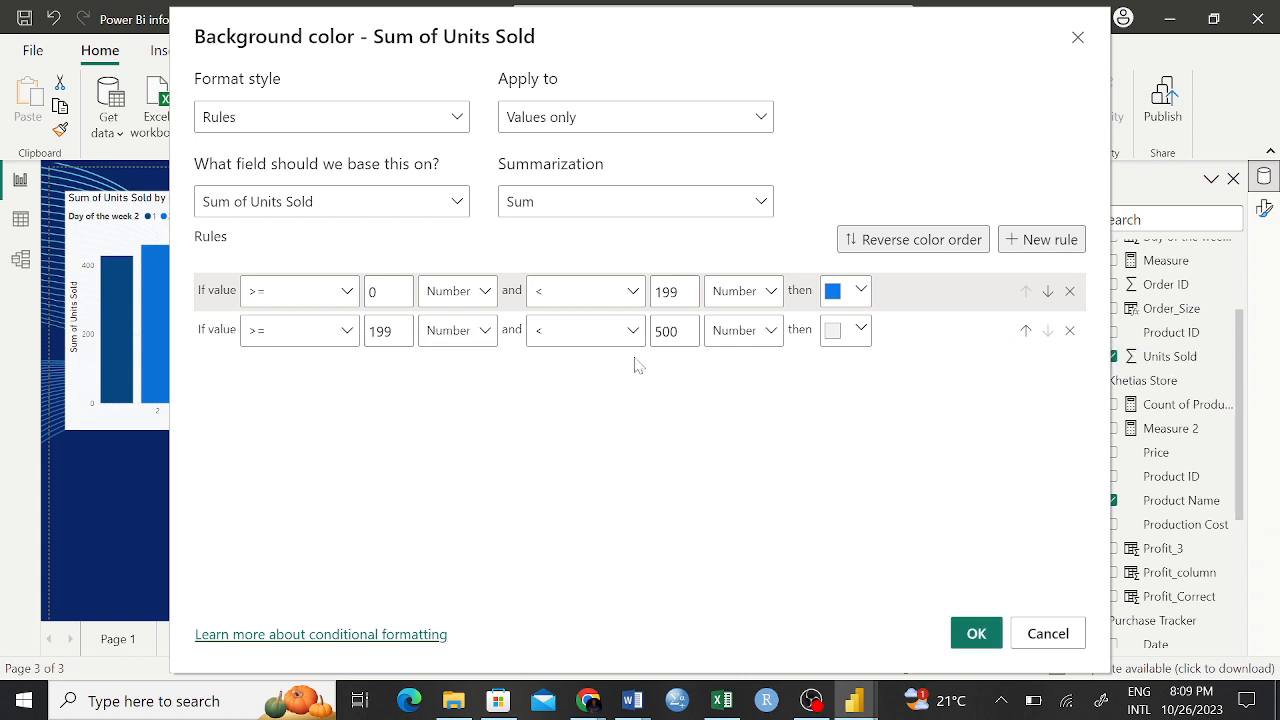
Step: Set the second rule's color to custom yellow #F9F507 and apply the background color rules to the matrix
click(851, 337)
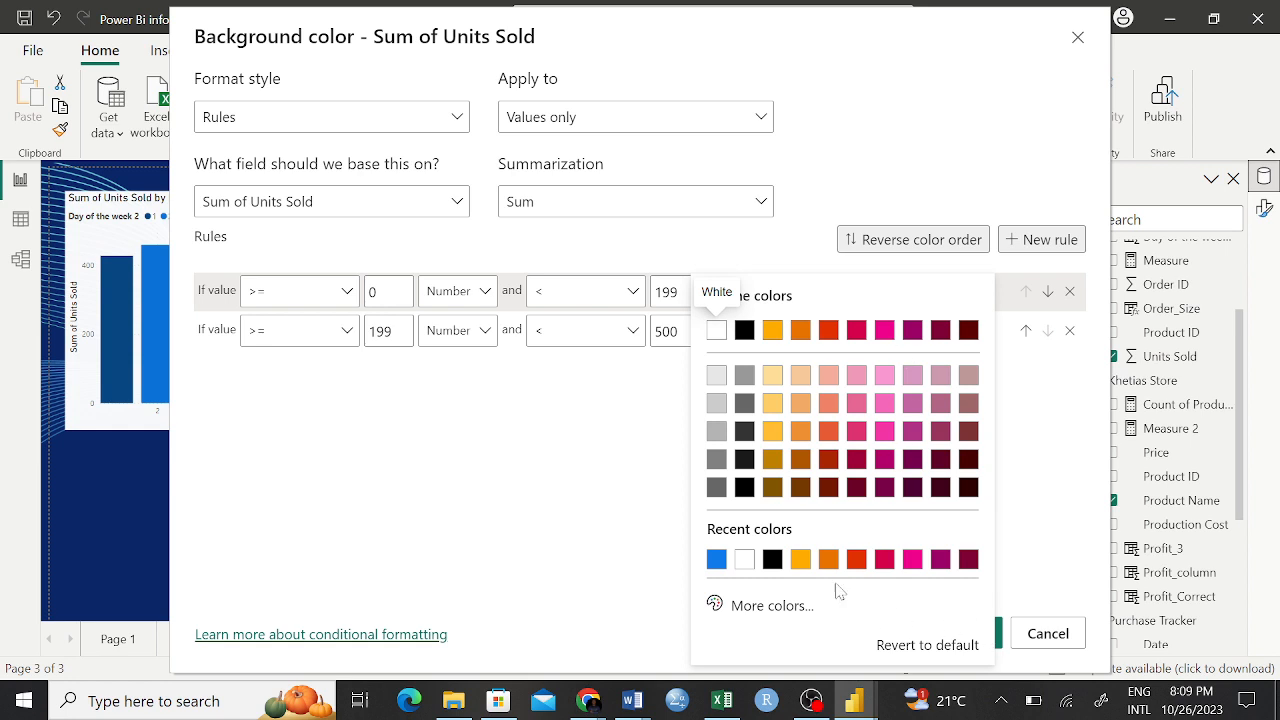
click(789, 612)
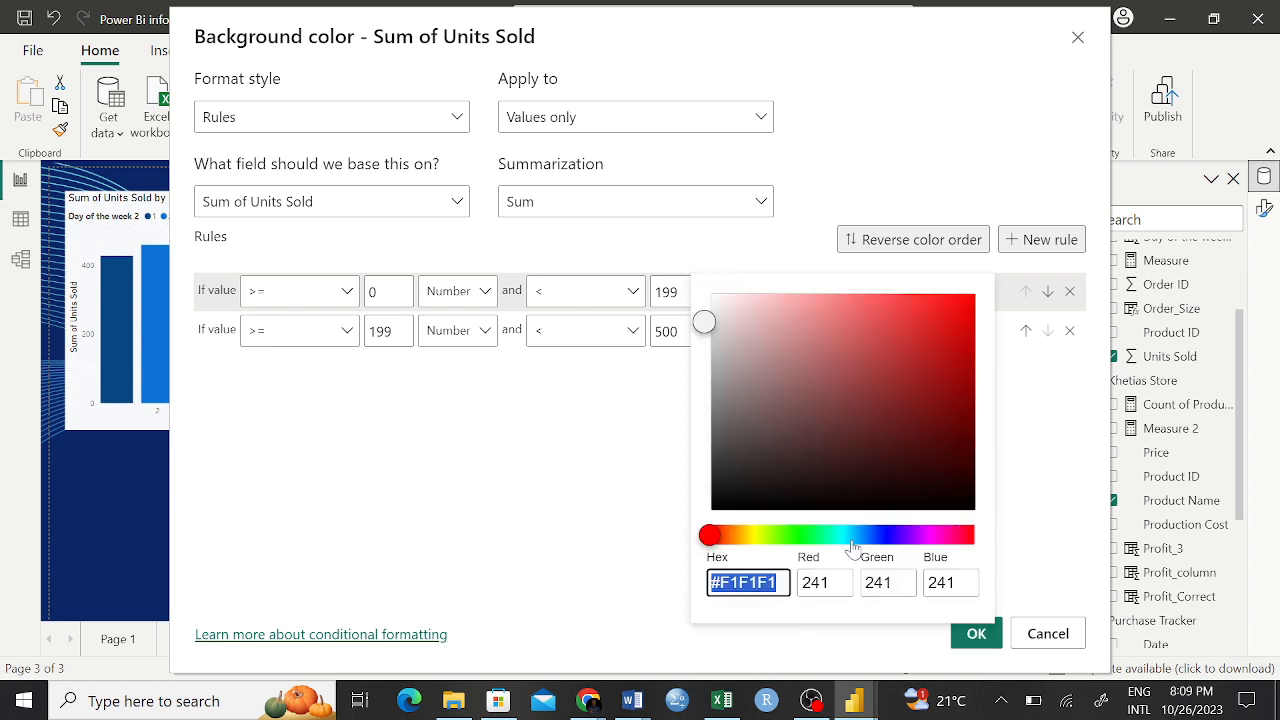
click(758, 538)
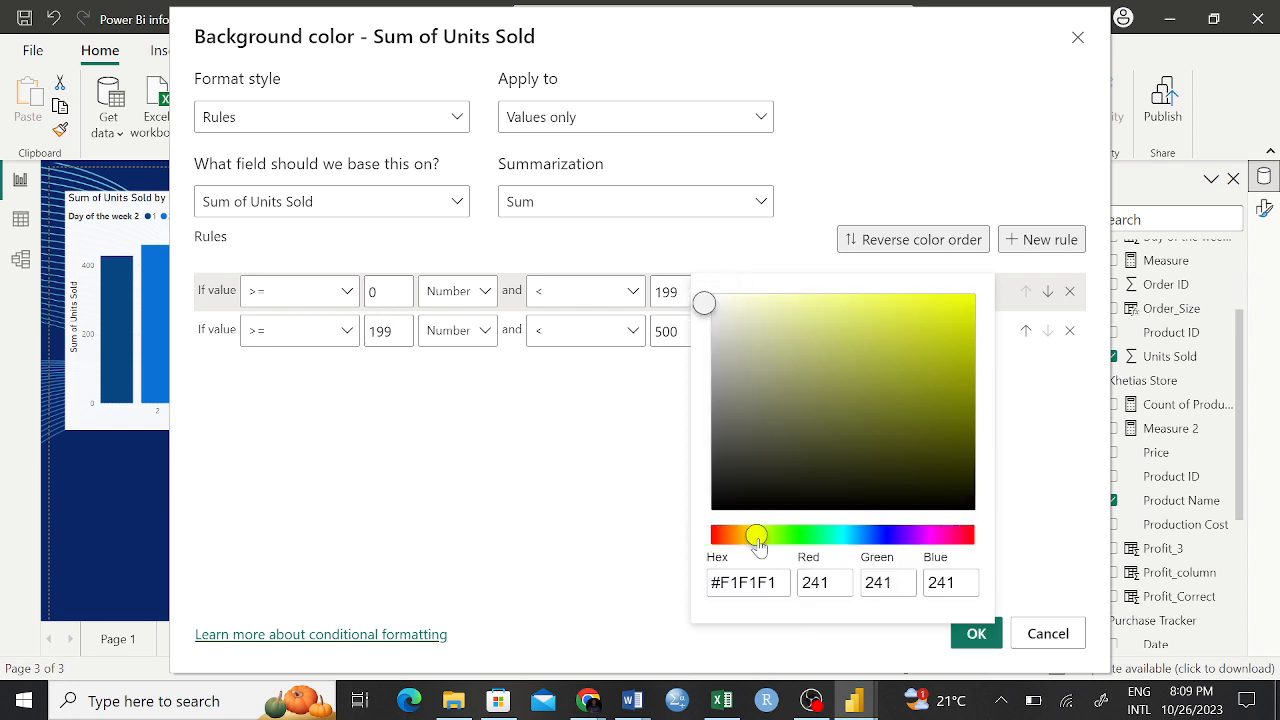
click(755, 539)
click(960, 297)
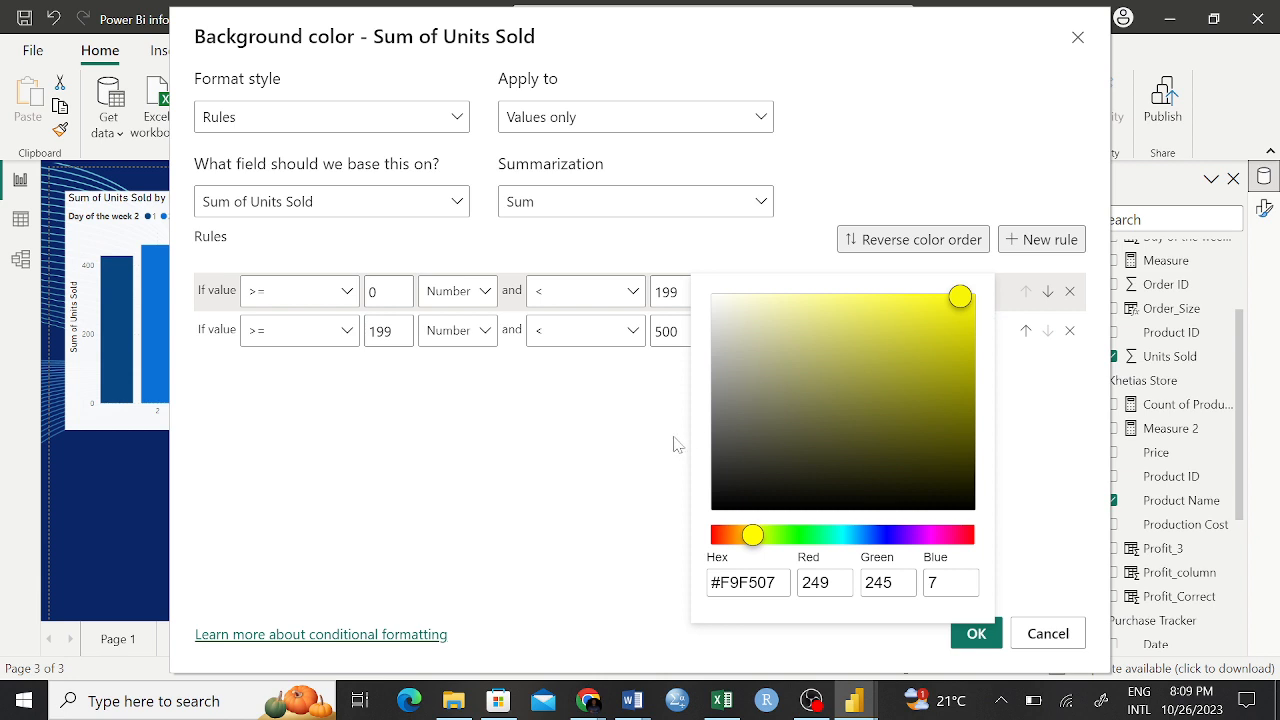
click(592, 506)
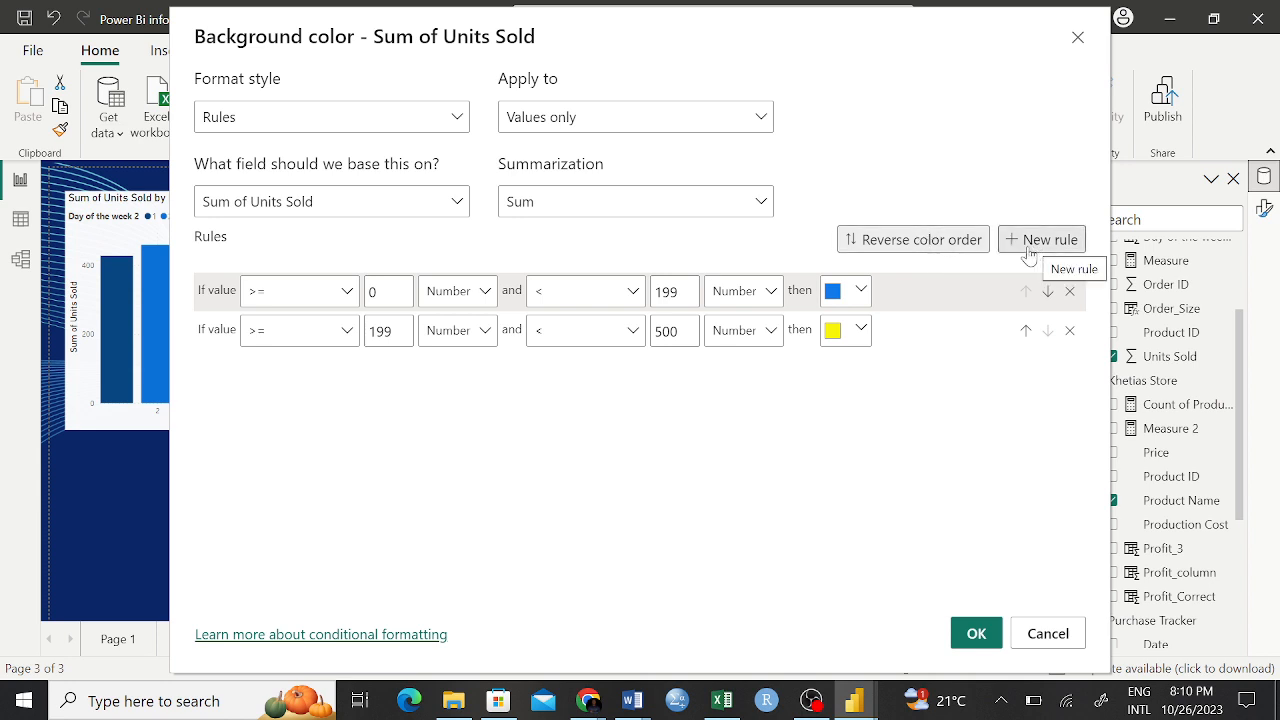
click(976, 634)
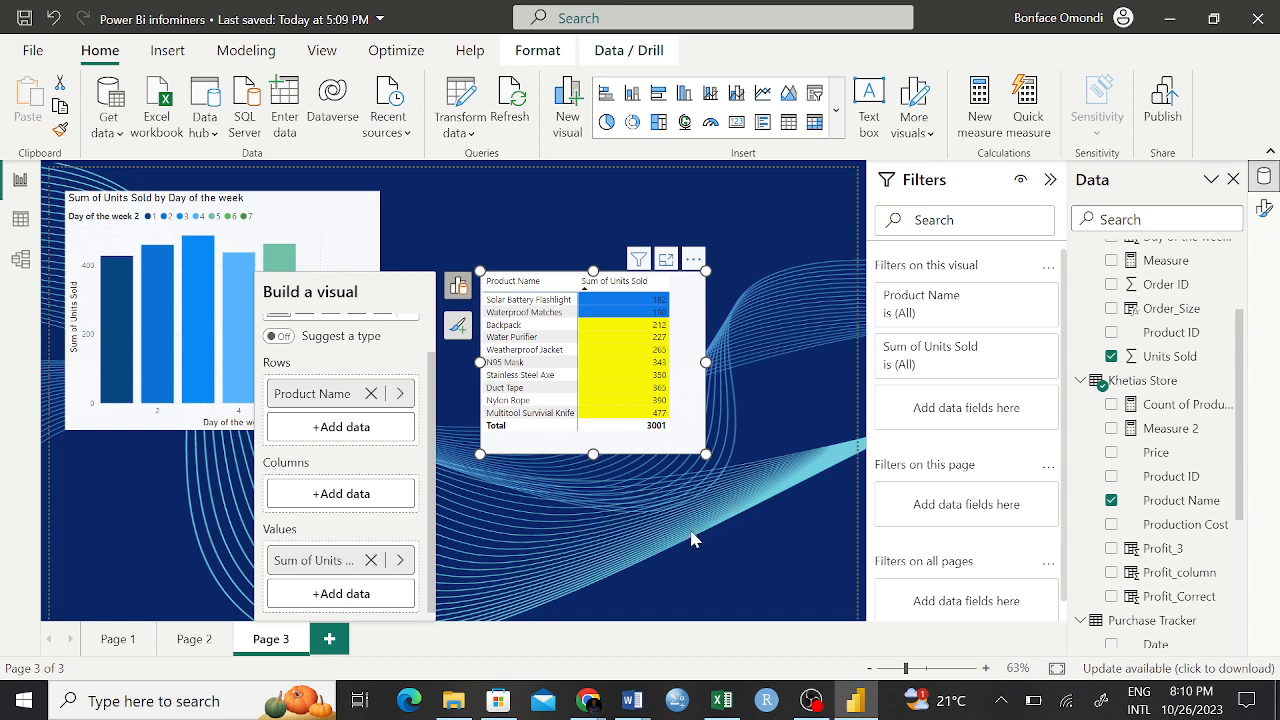
Step: Remove the background color conditional formatting from Sum of Units Sold in the product matrix
right_click(316, 566)
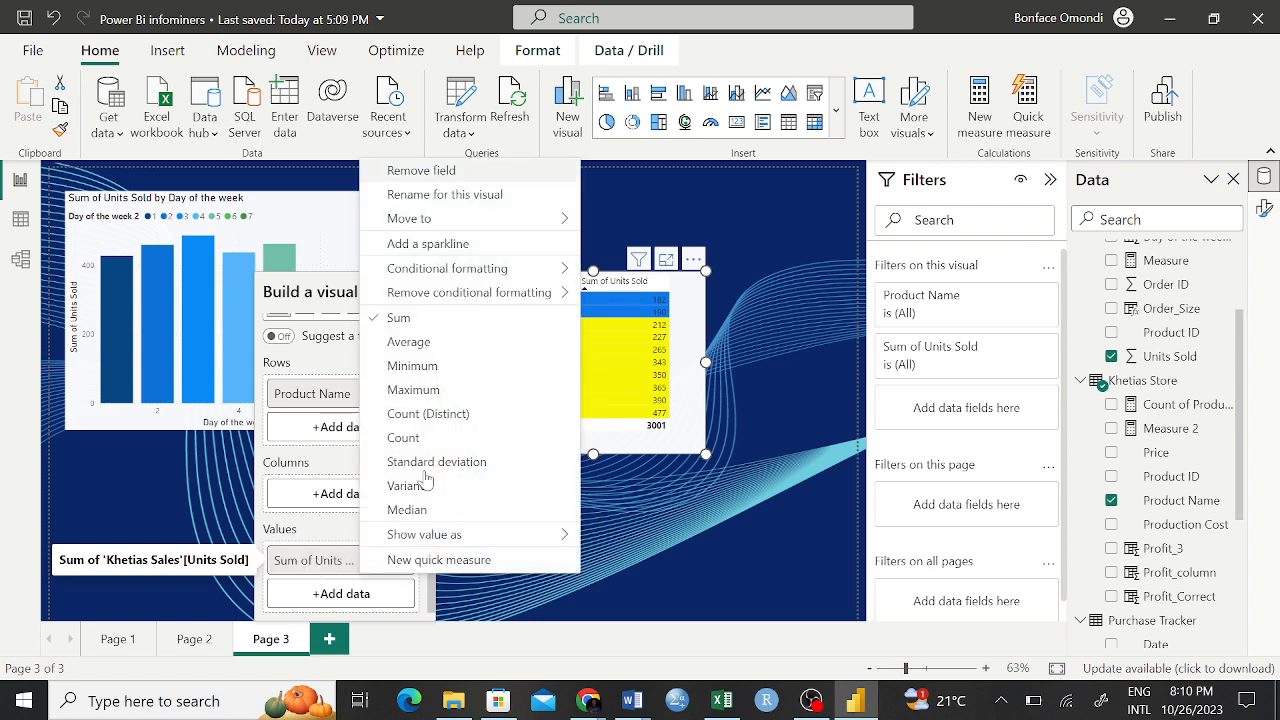
mouse_move(514, 292)
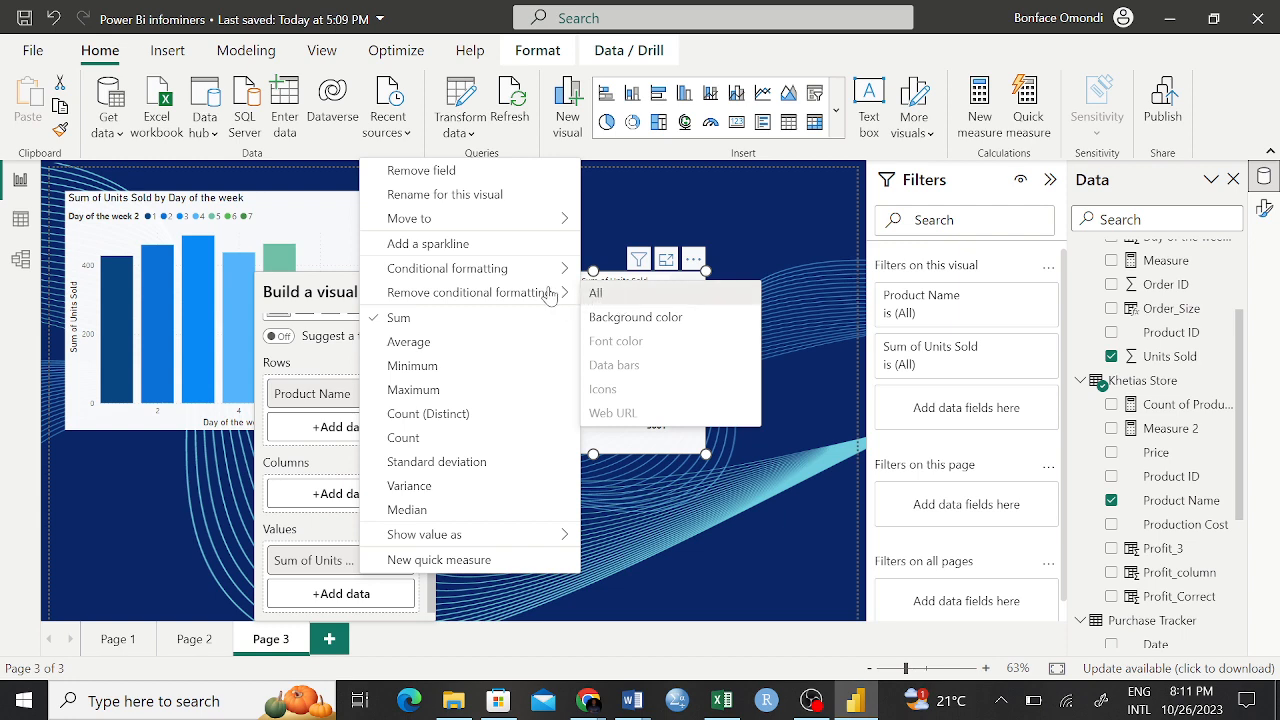
click(630, 319)
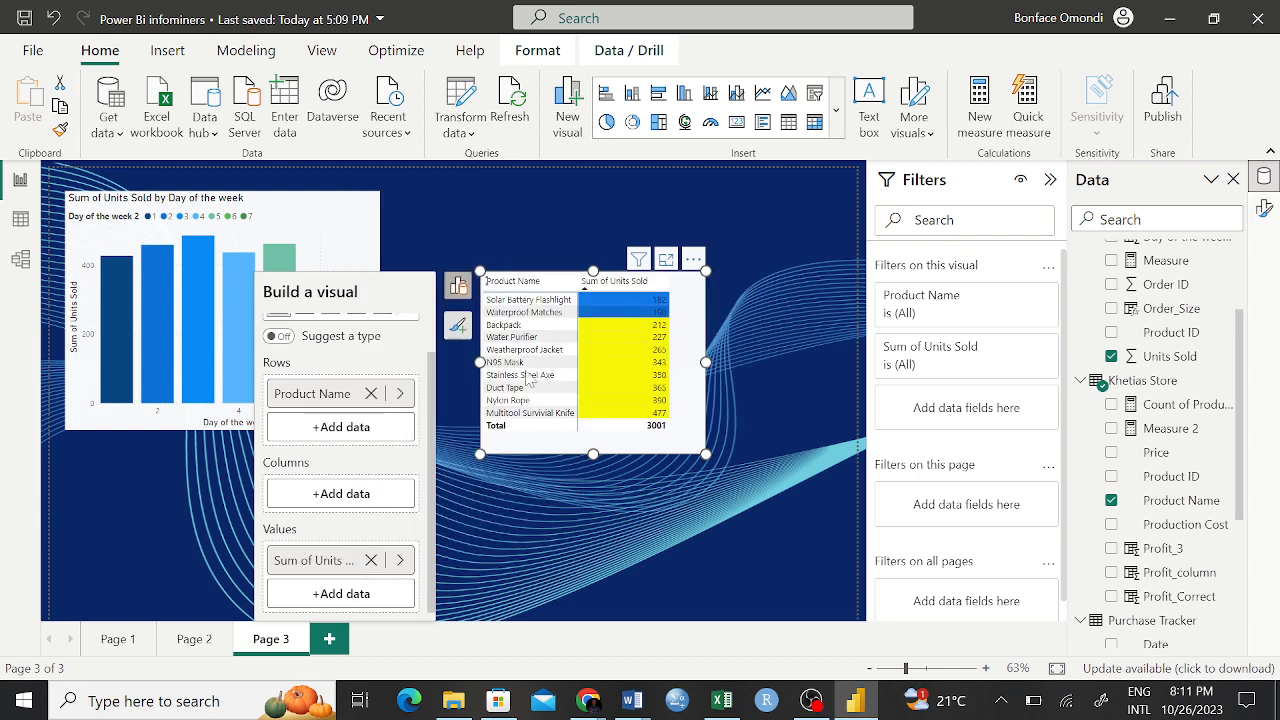
Step: Start a new background color format for Sum of Units Sold with the format style set to Rules
right_click(330, 566)
mouse_move(540, 270)
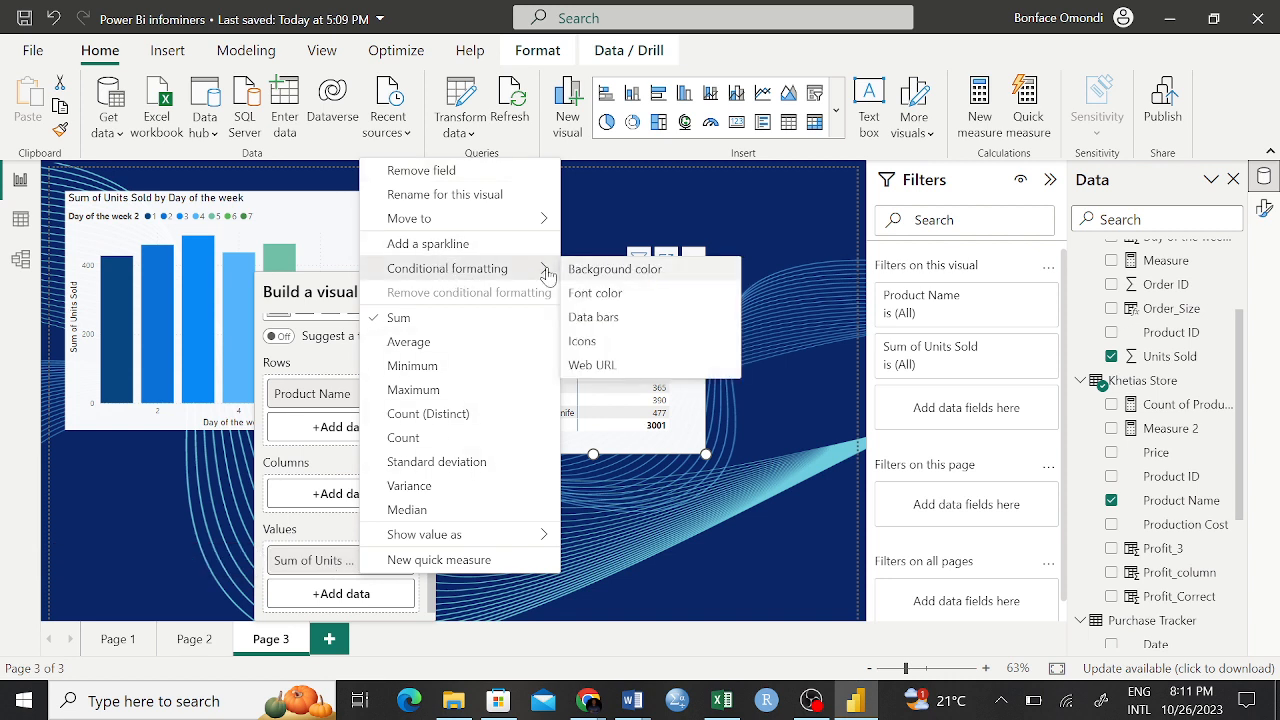
click(612, 273)
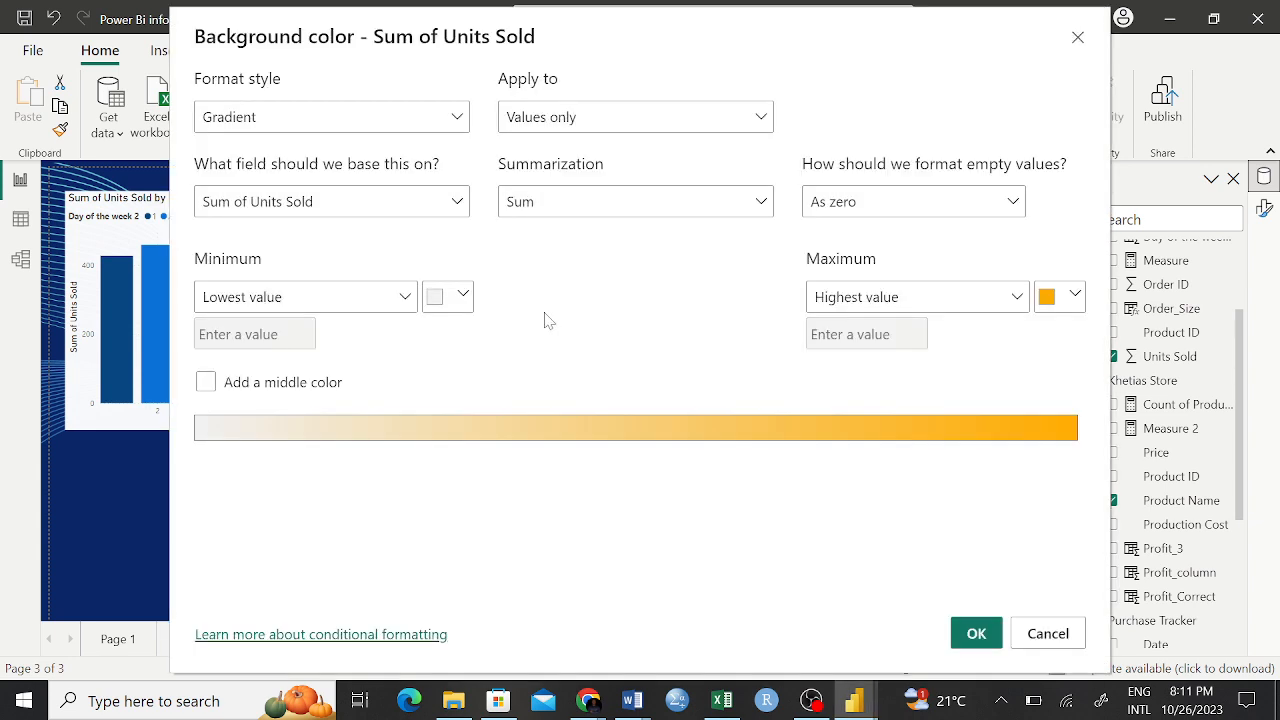
click(456, 118)
click(251, 188)
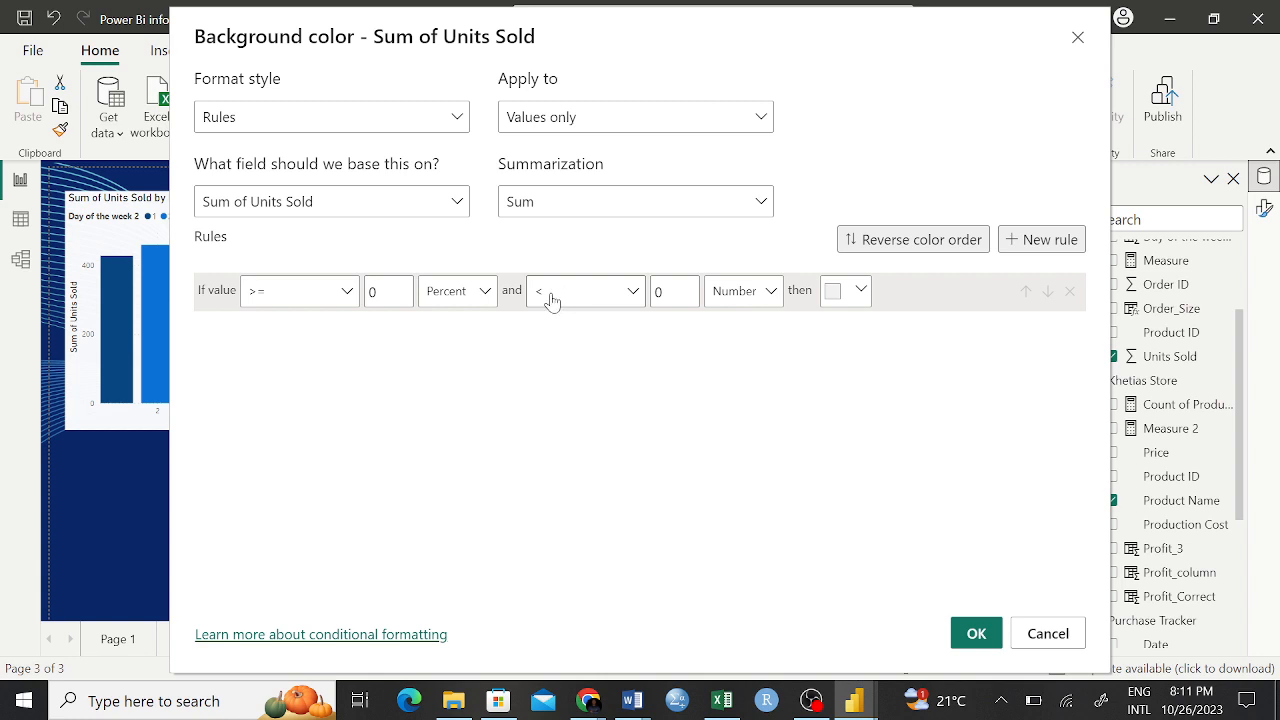
Step: Set the first rule's maximum to 33 and its color to custom red #F30B0B
click(662, 291)
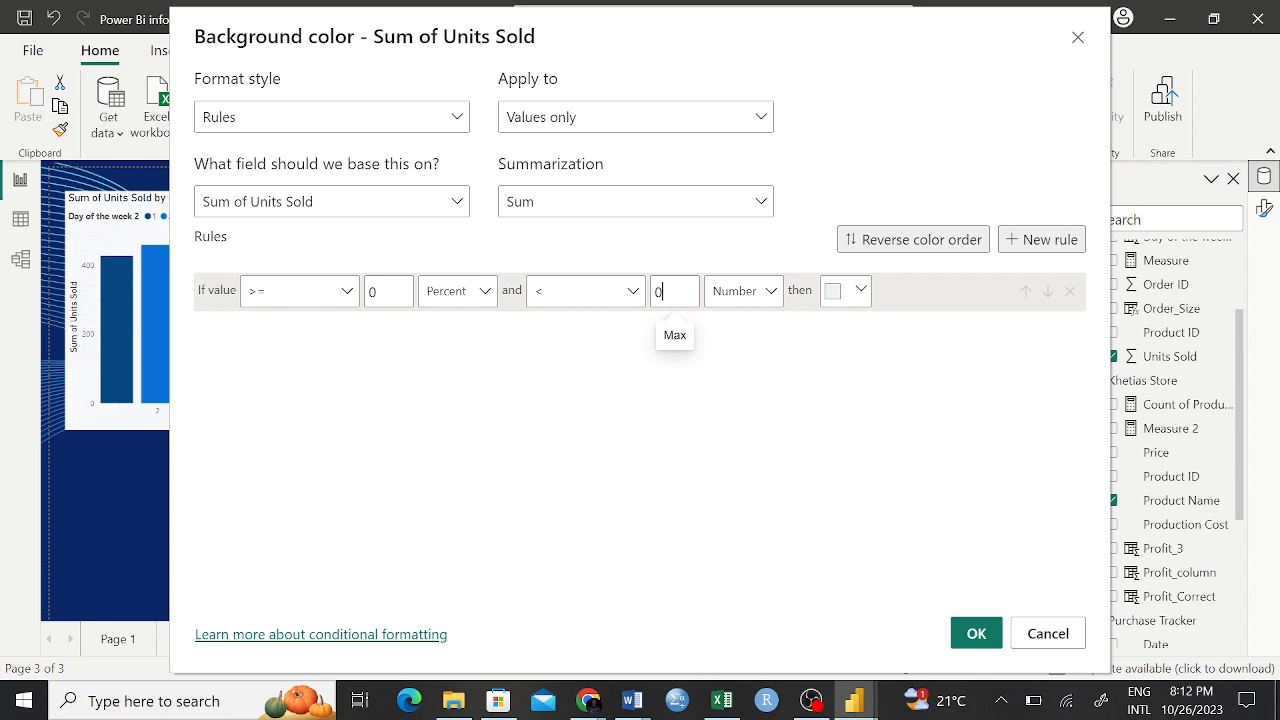
key(BackSpace)
text(33)
click(856, 292)
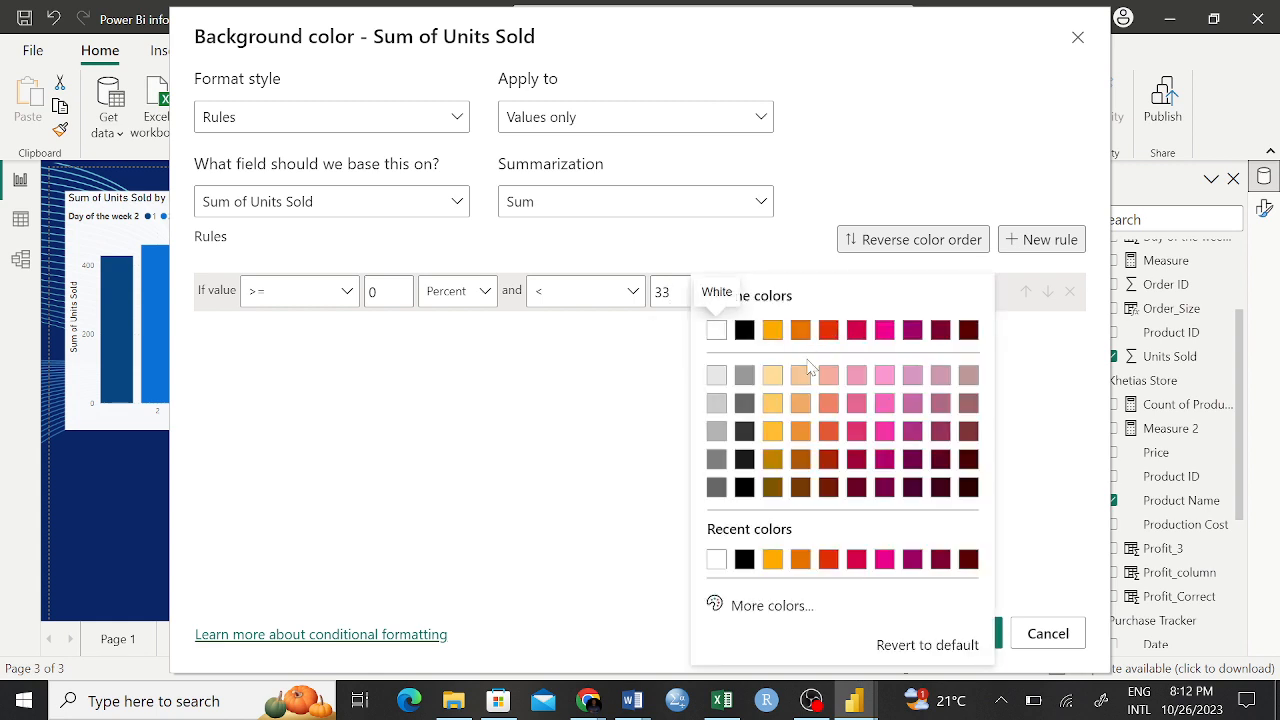
click(776, 607)
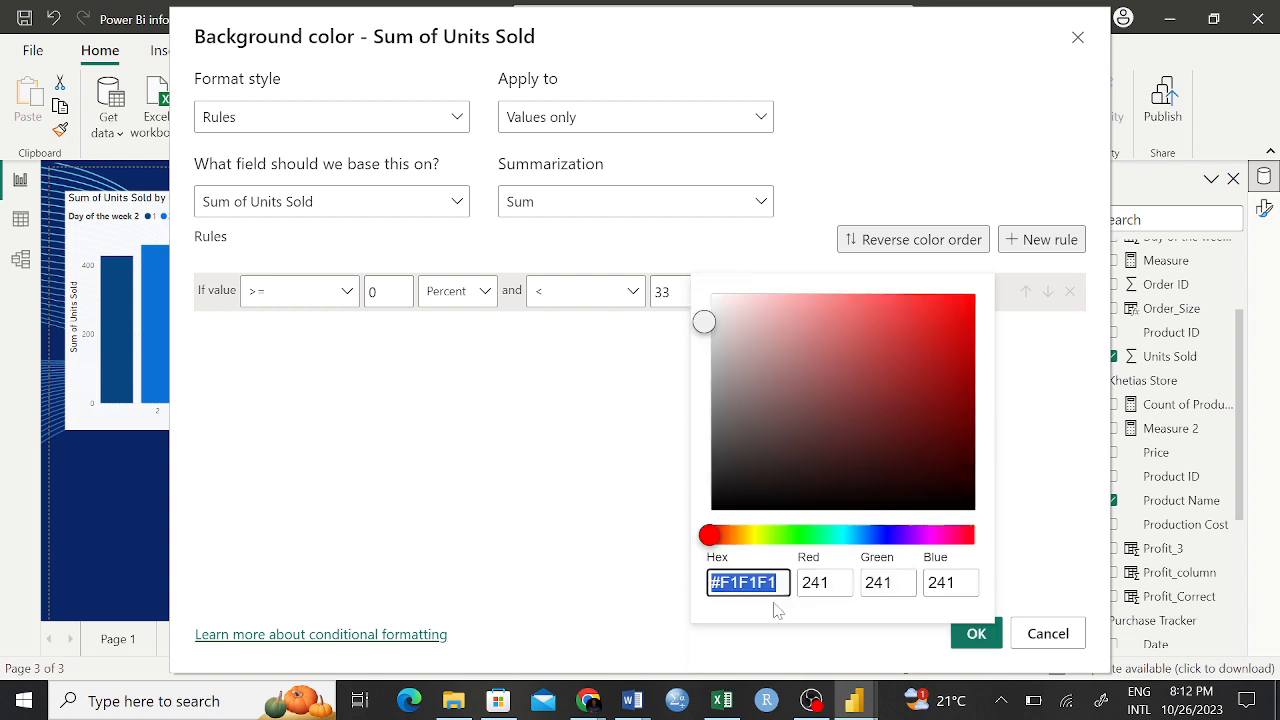
click(940, 328)
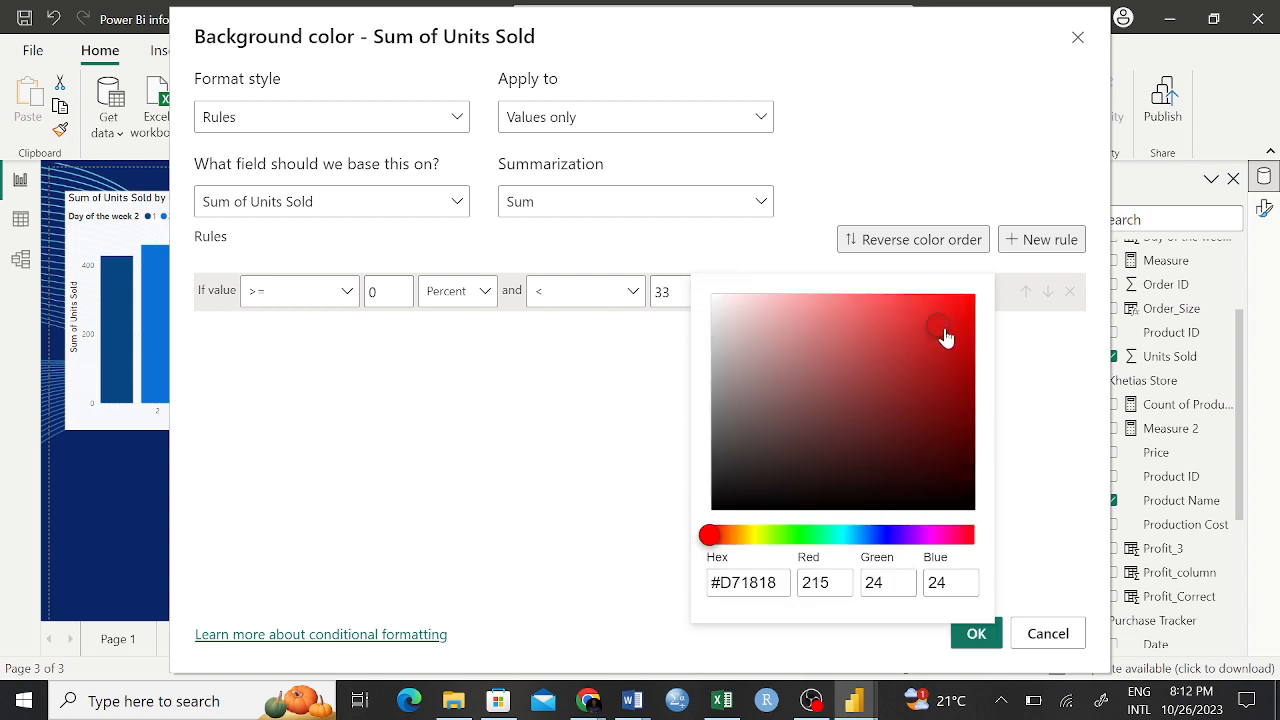
click(956, 302)
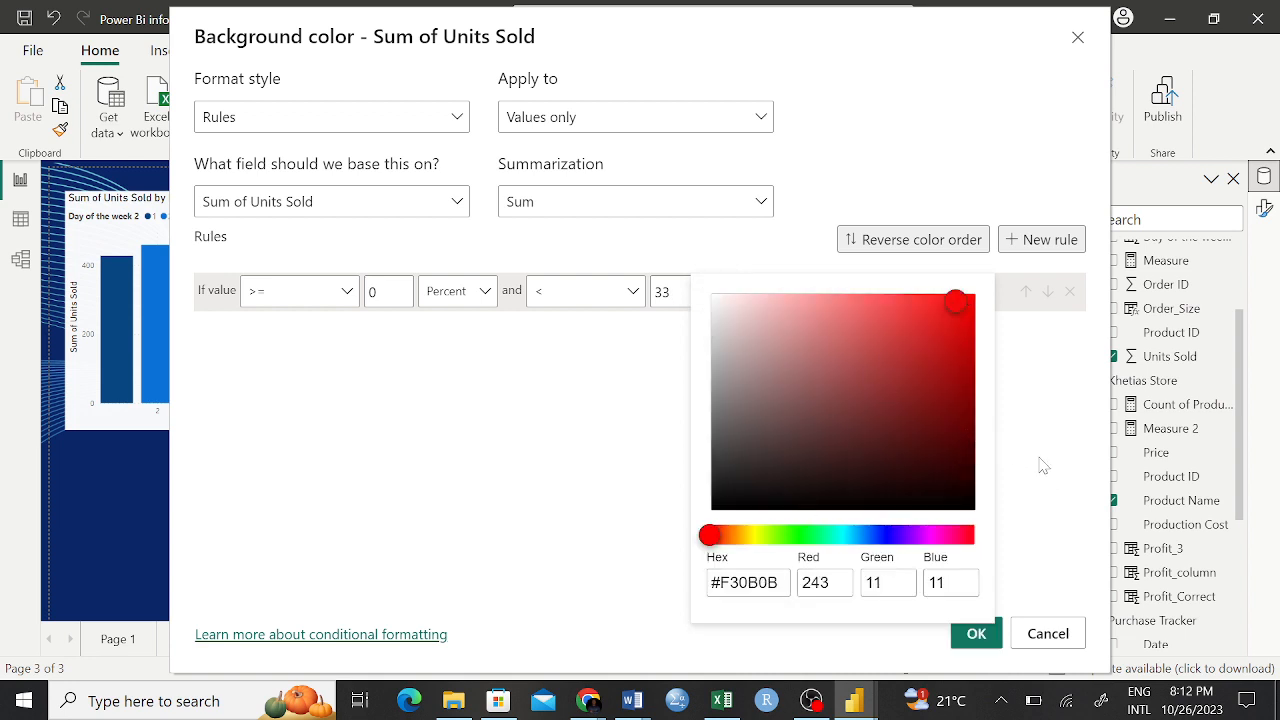
click(1060, 432)
Step: Add a second rule with a minimum of 33 percent and a maximum of 66
click(1030, 248)
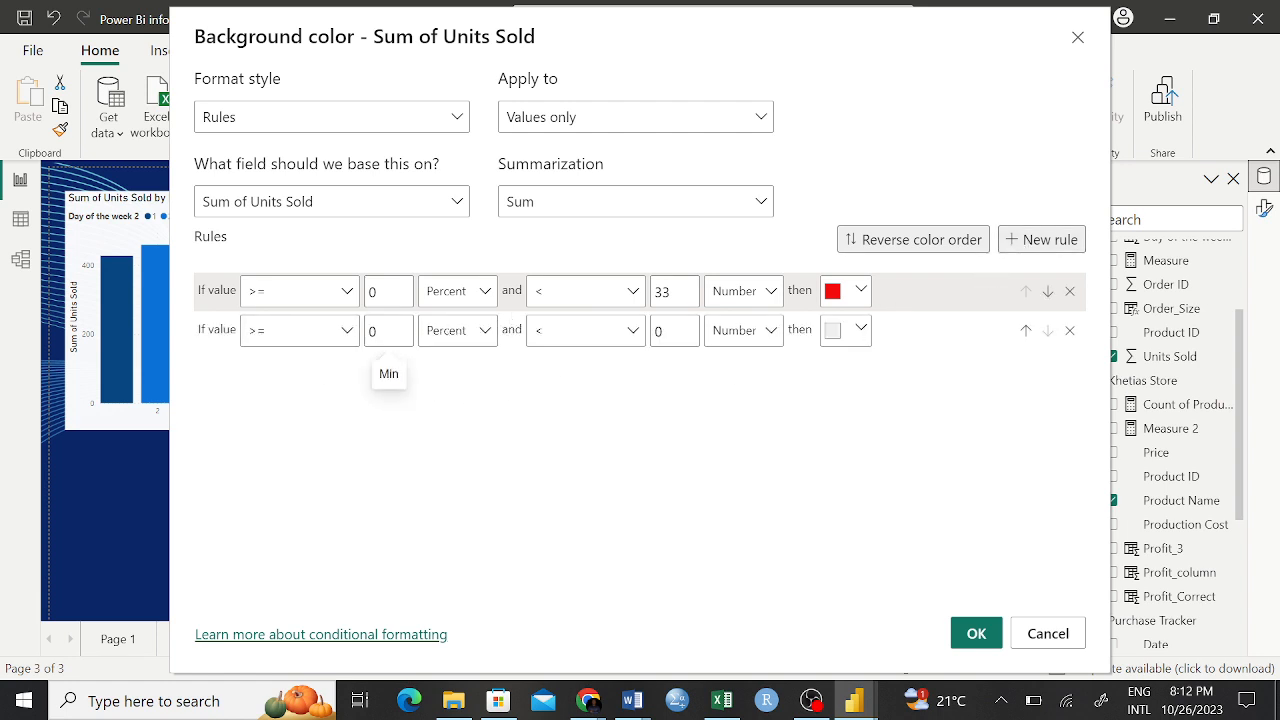
click(388, 330)
key(BackSpace)
text(33)
click(674, 330)
key(BackSpace)
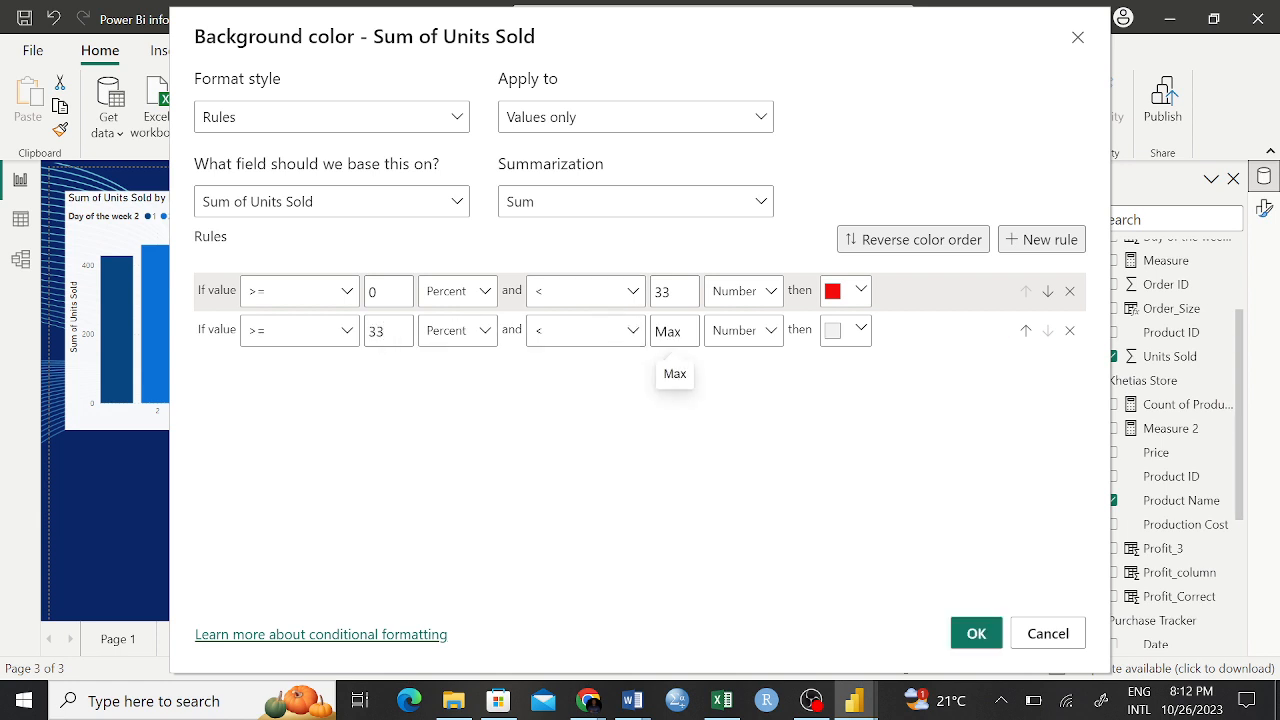
text(66)
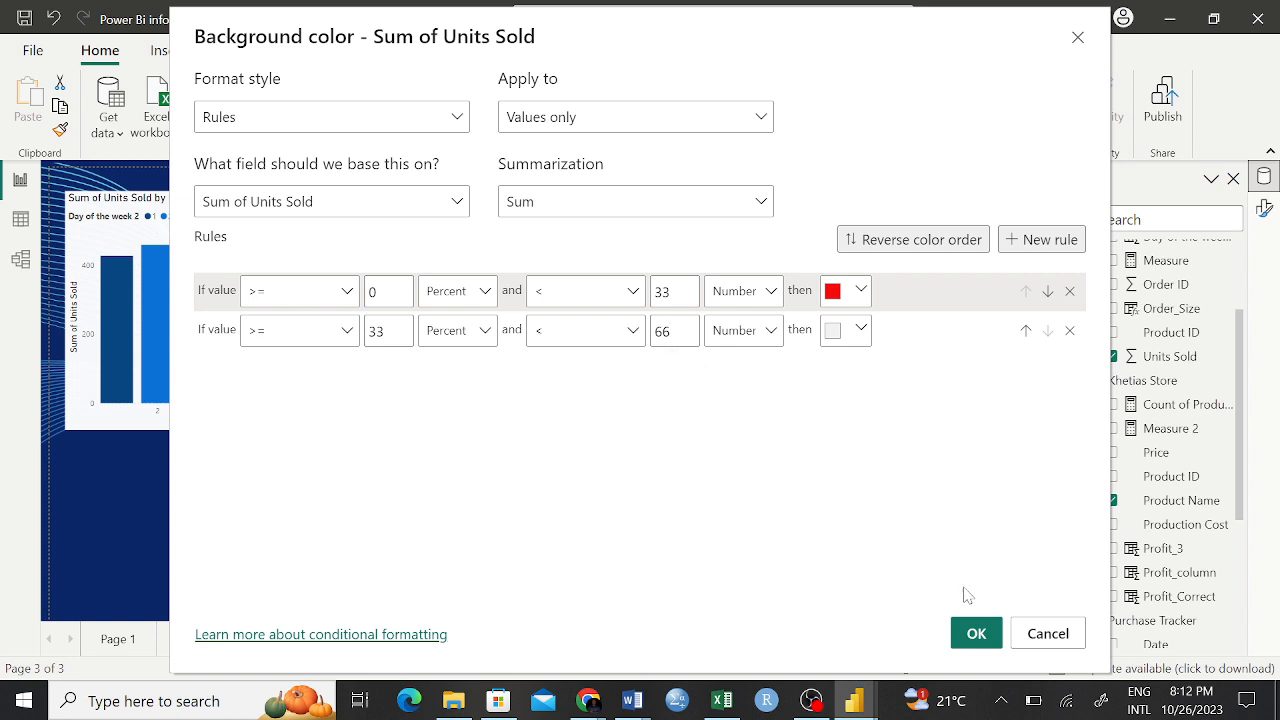
Step: Set the second rule's color to custom dark green #094D08
click(836, 334)
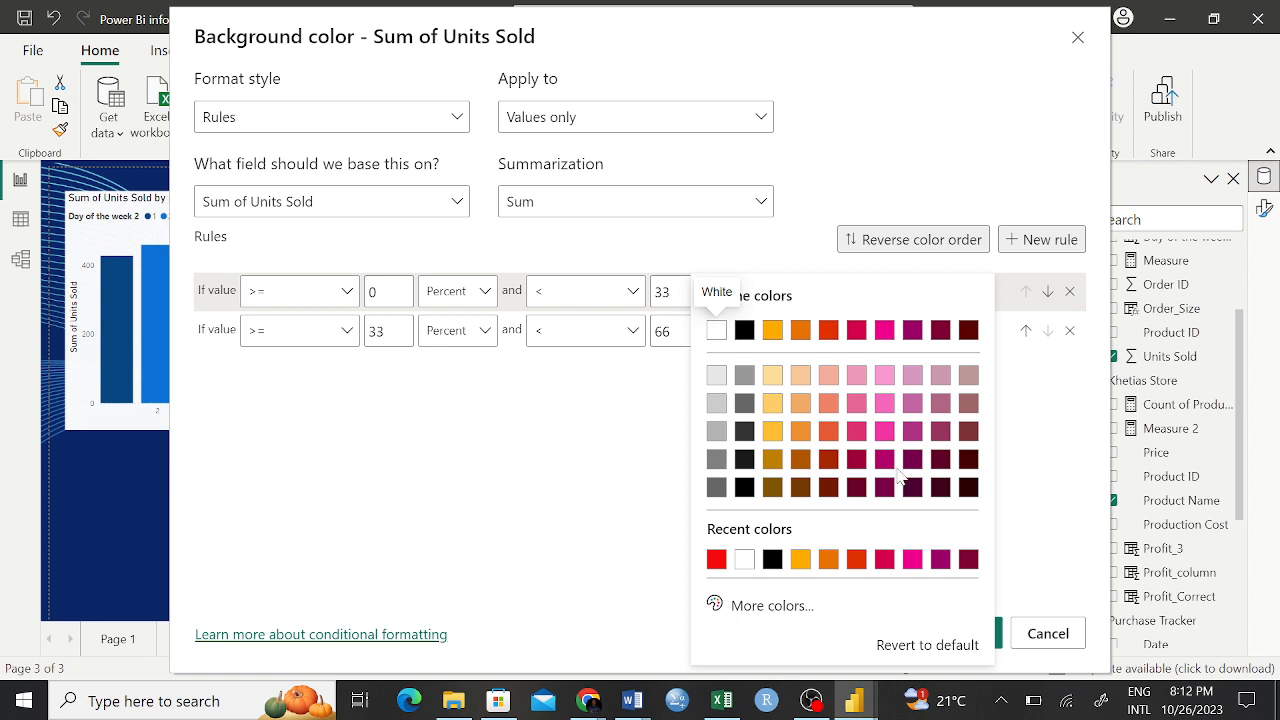
click(797, 614)
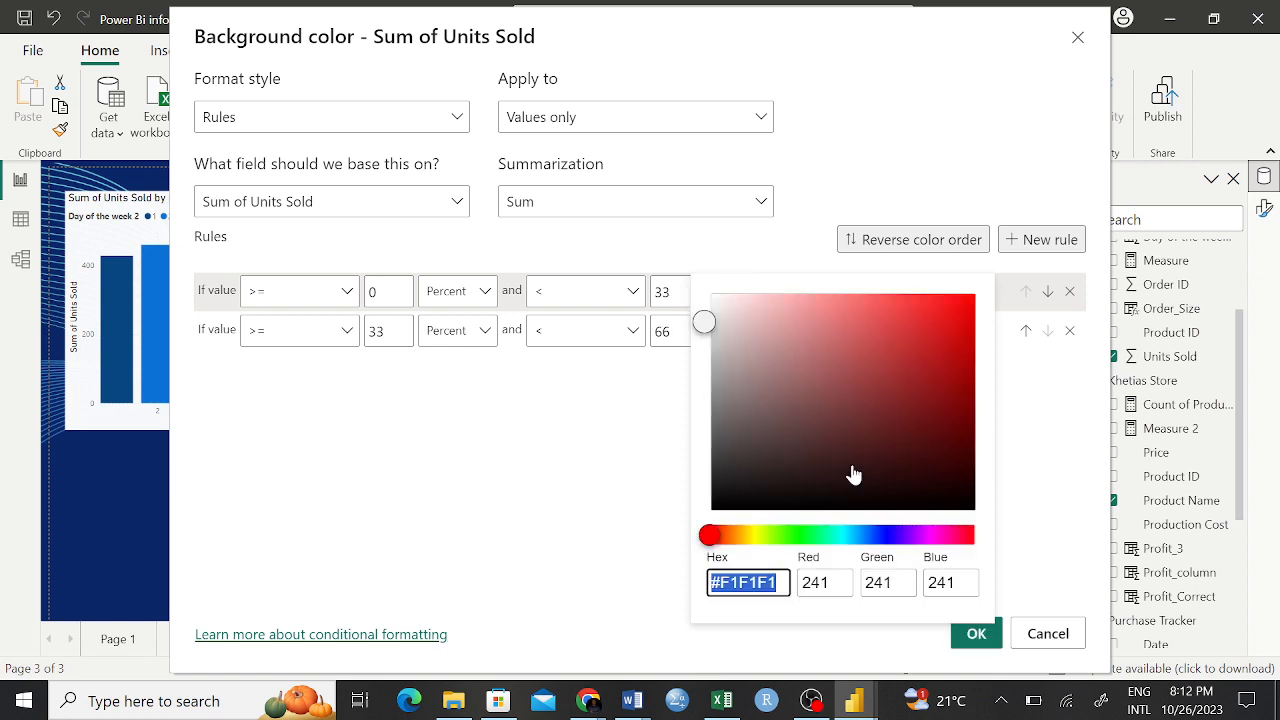
click(797, 536)
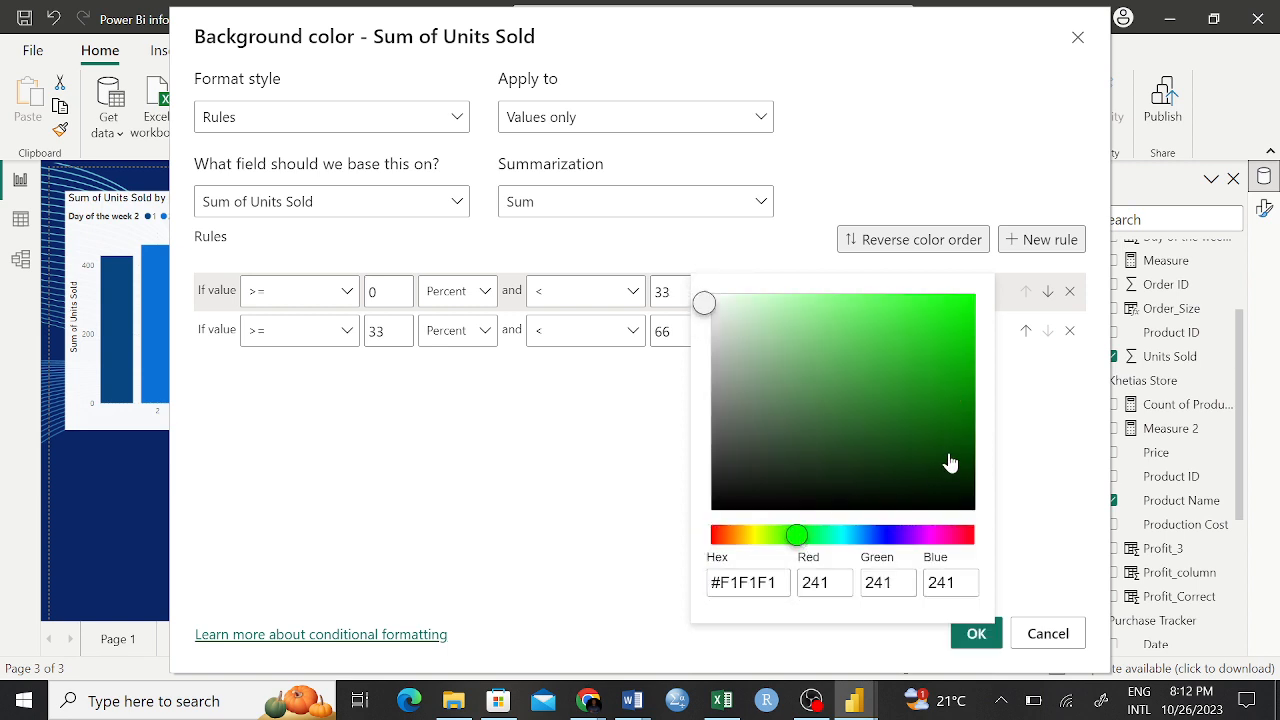
click(940, 443)
click(1040, 492)
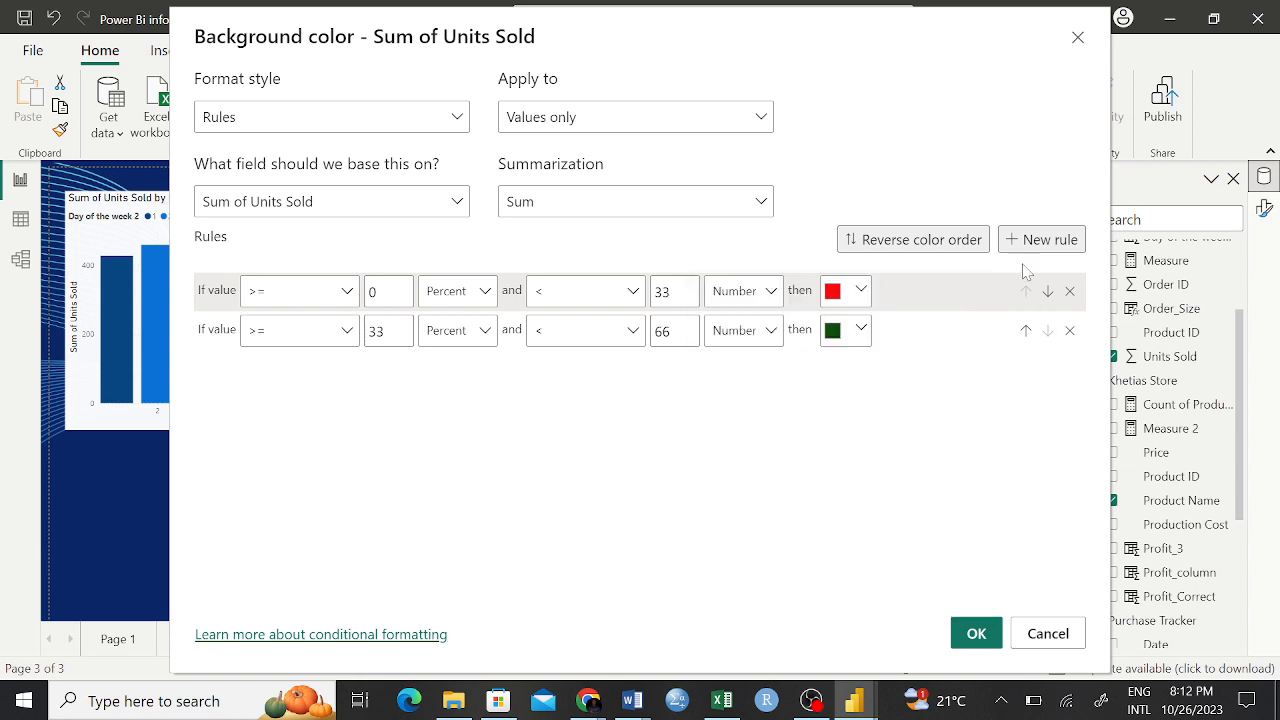
Step: Add a third rule with a minimum of 66 percent and a maximum of 100
click(1033, 242)
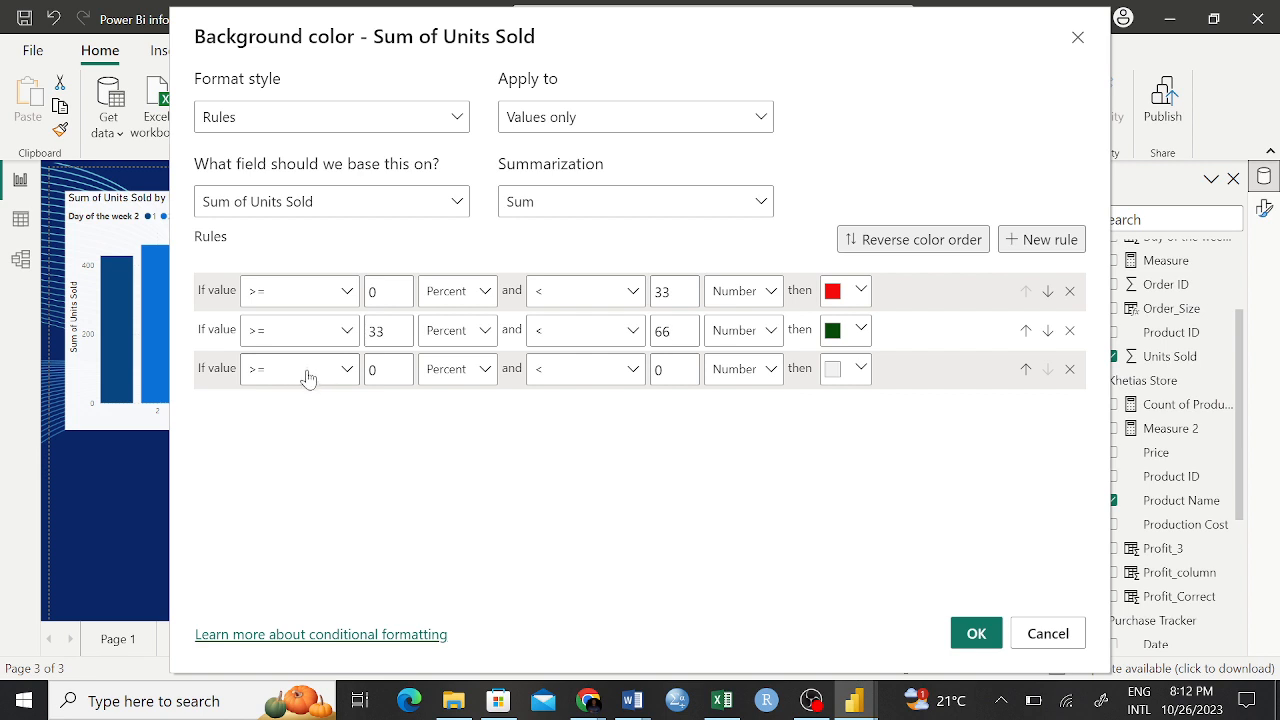
click(388, 369)
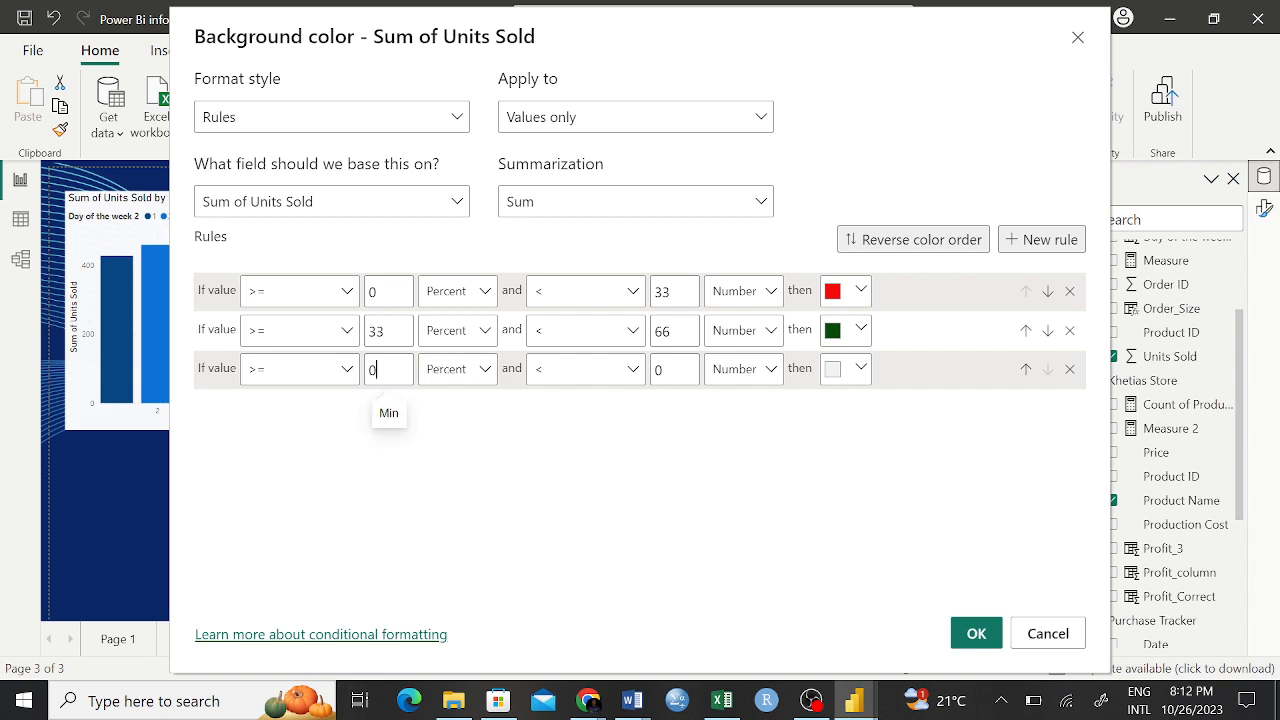
key(BackSpace)
text(66)
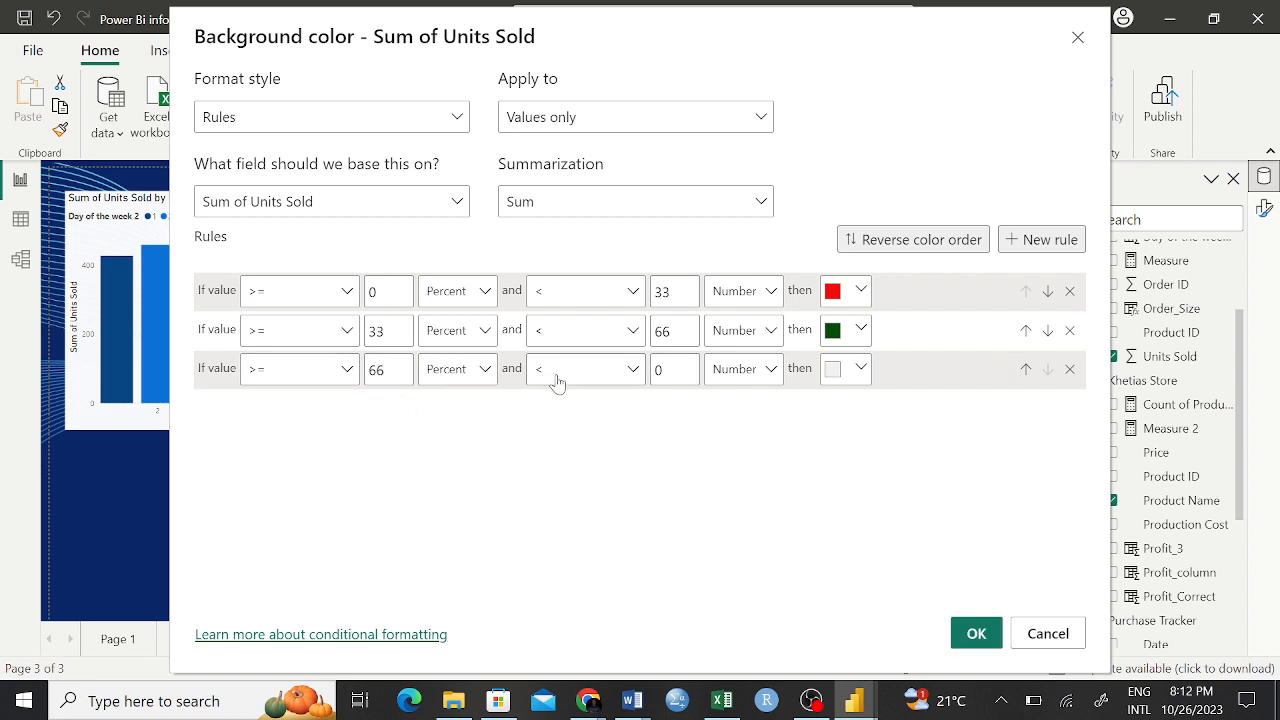
click(675, 369)
key(BackSpace)
text(100)
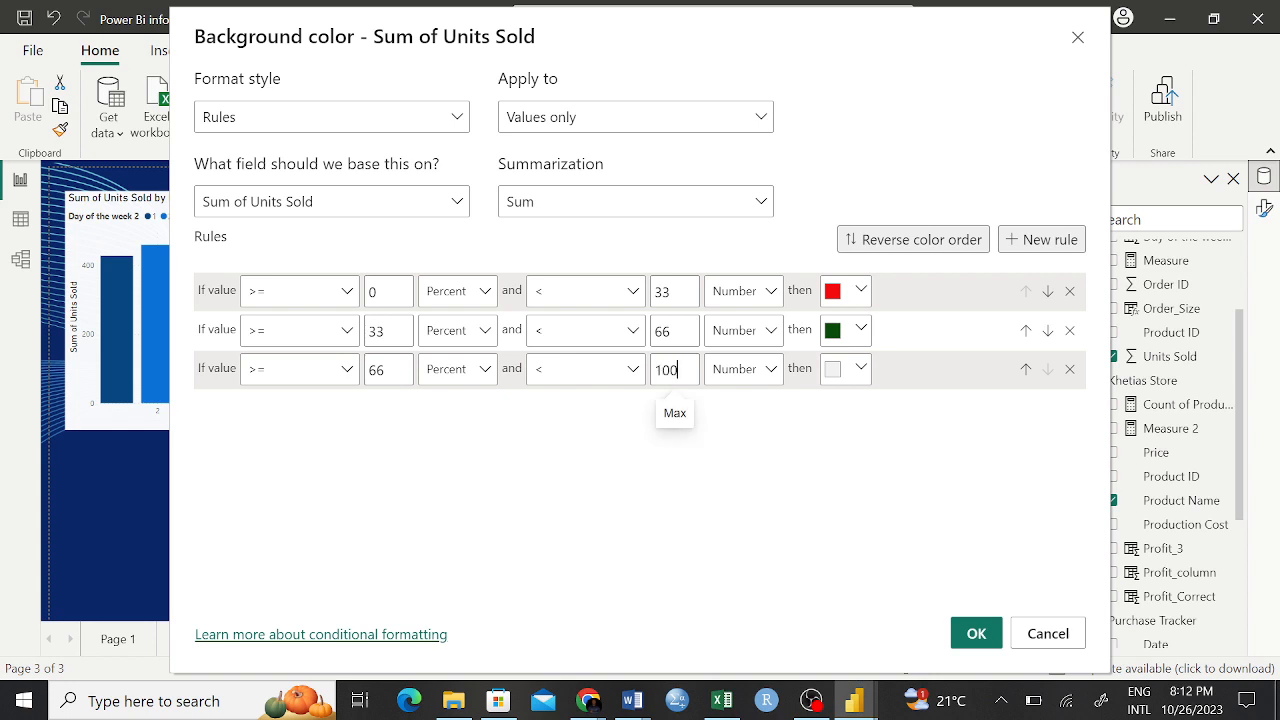
Step: Set the value type of the maximum to Percent in all three rules
click(763, 296)
click(733, 360)
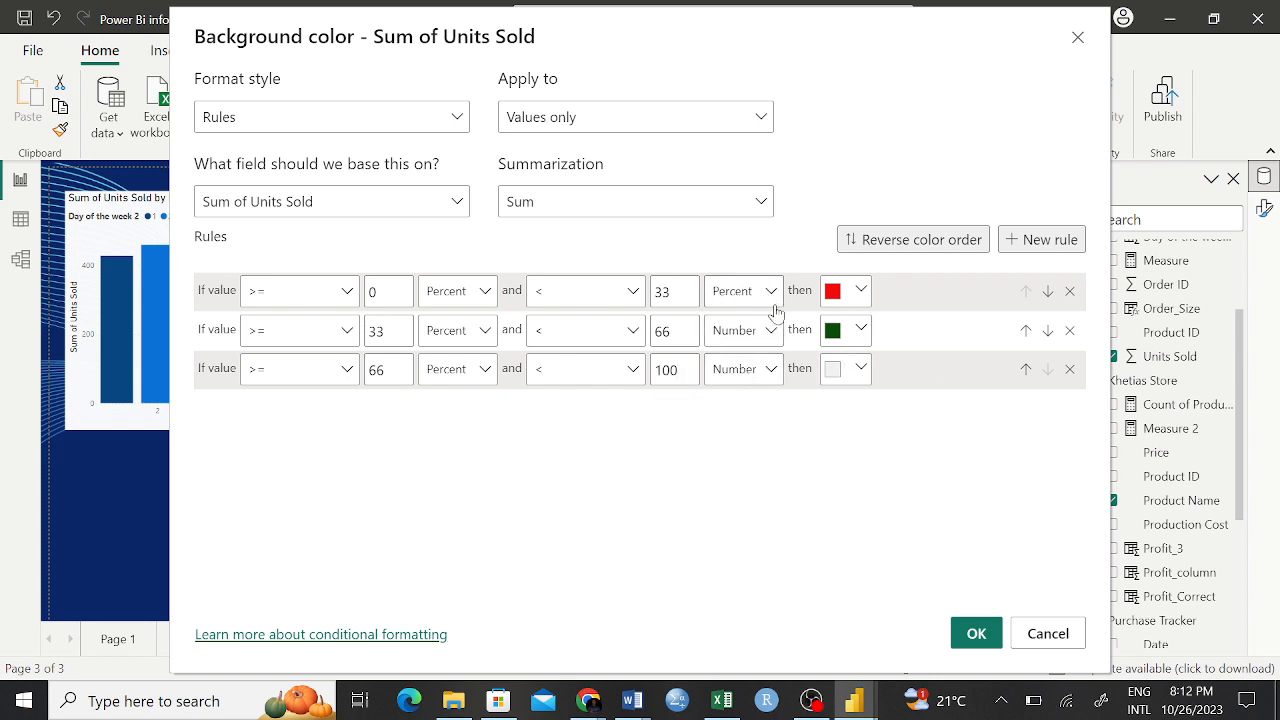
click(763, 333)
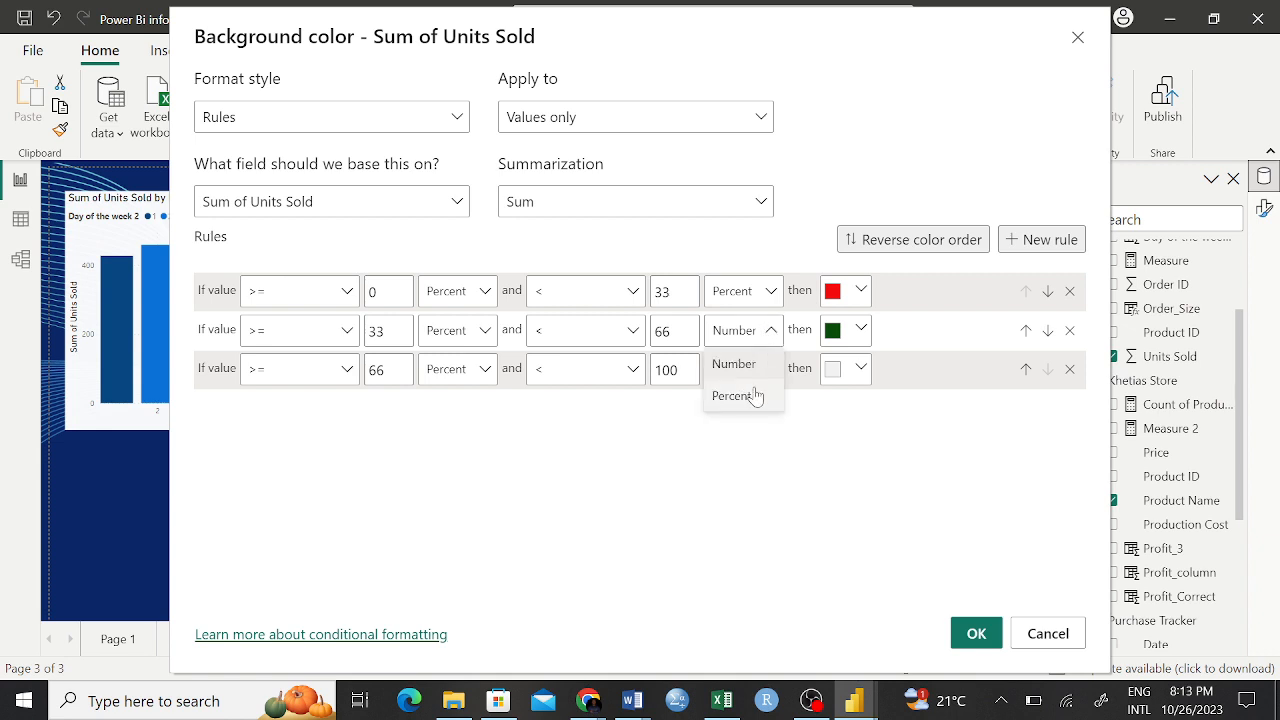
click(757, 392)
click(758, 375)
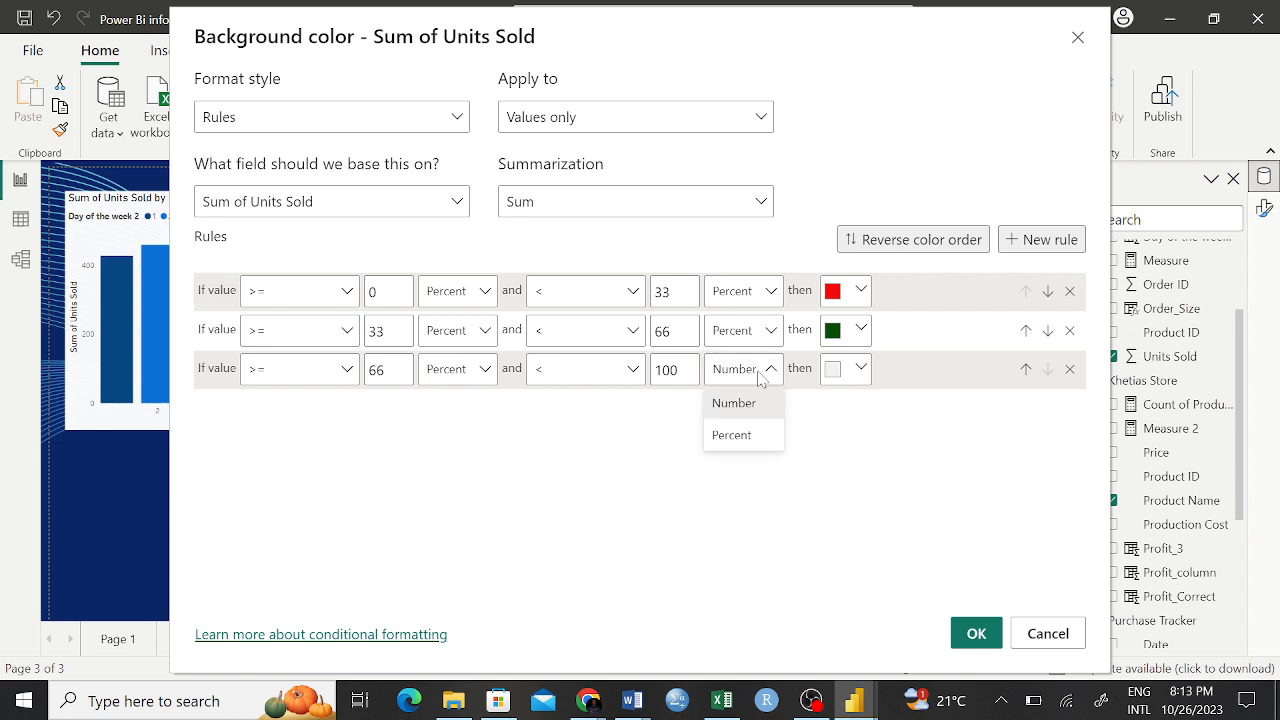
click(745, 436)
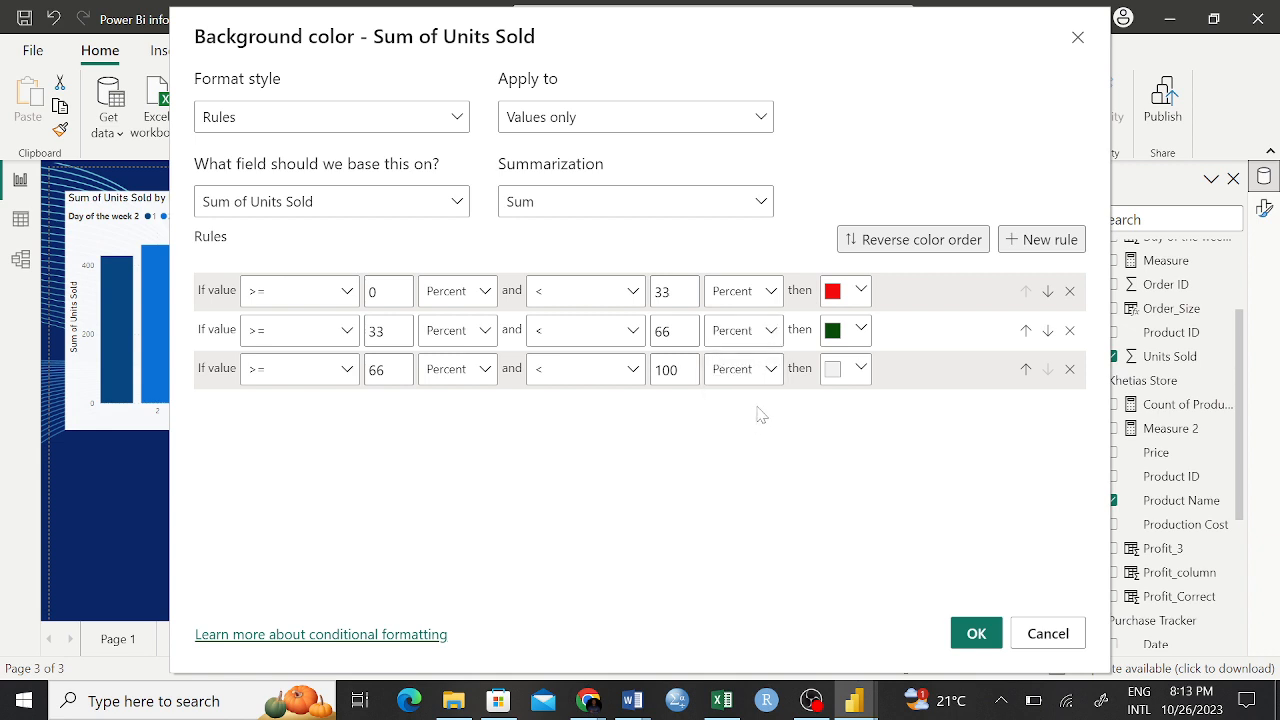
Step: Color the third rule black and the second rule a custom light green, and apply the background color rules to the matrix
click(836, 377)
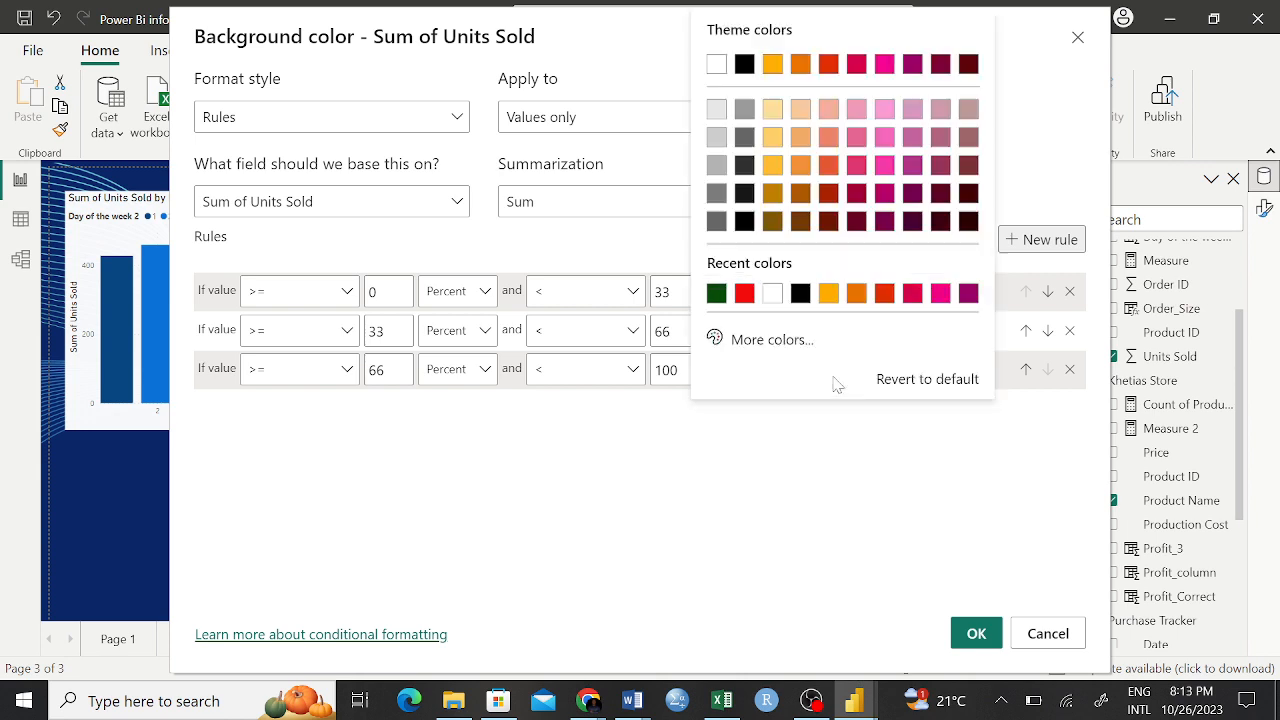
click(801, 294)
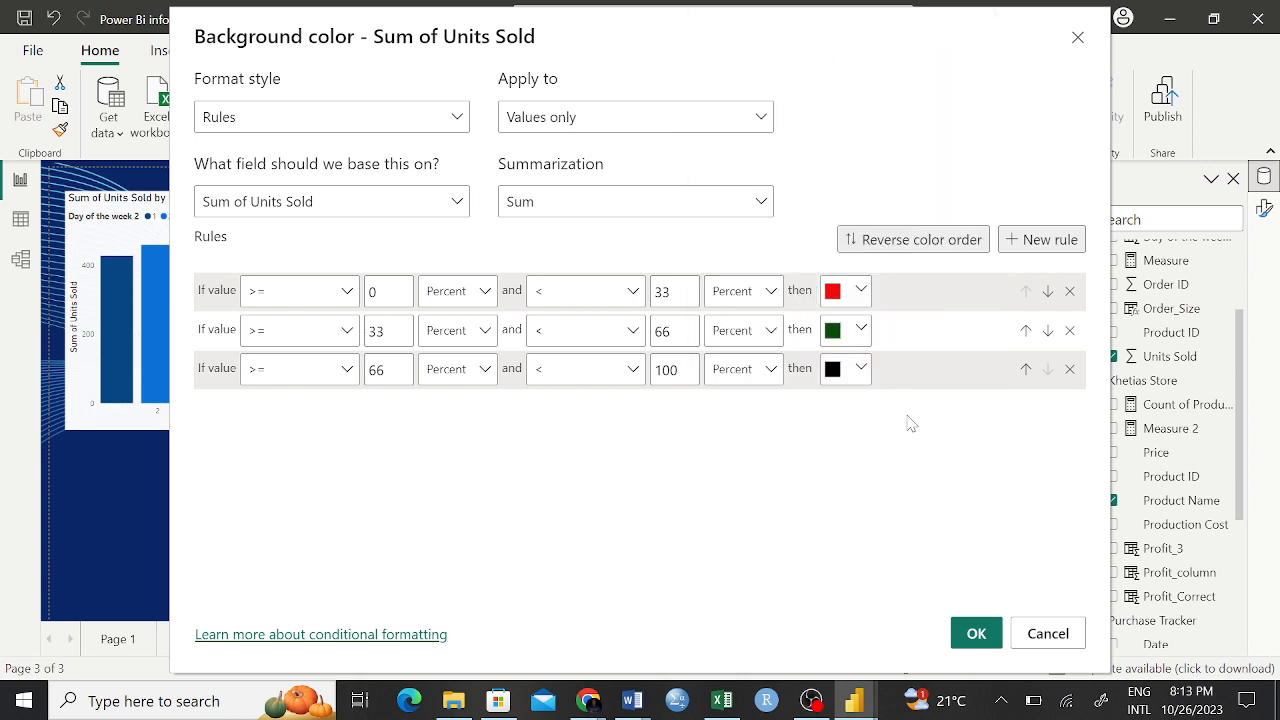
click(836, 333)
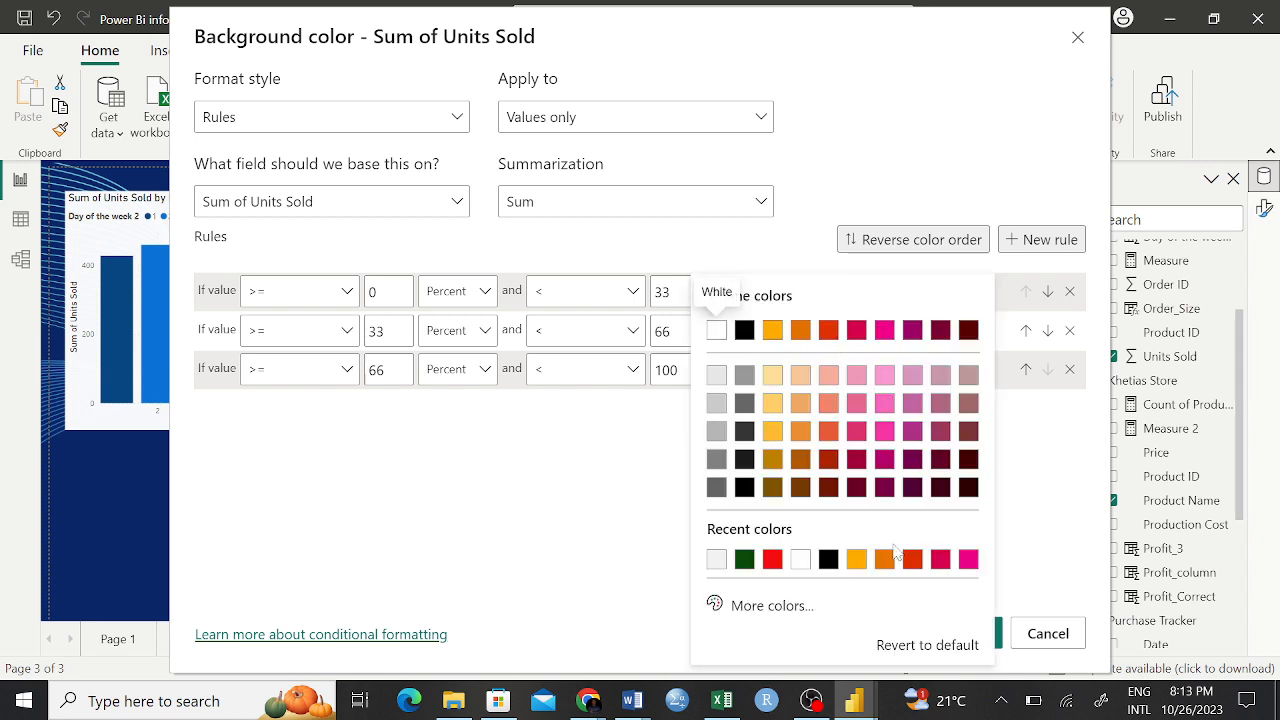
click(785, 610)
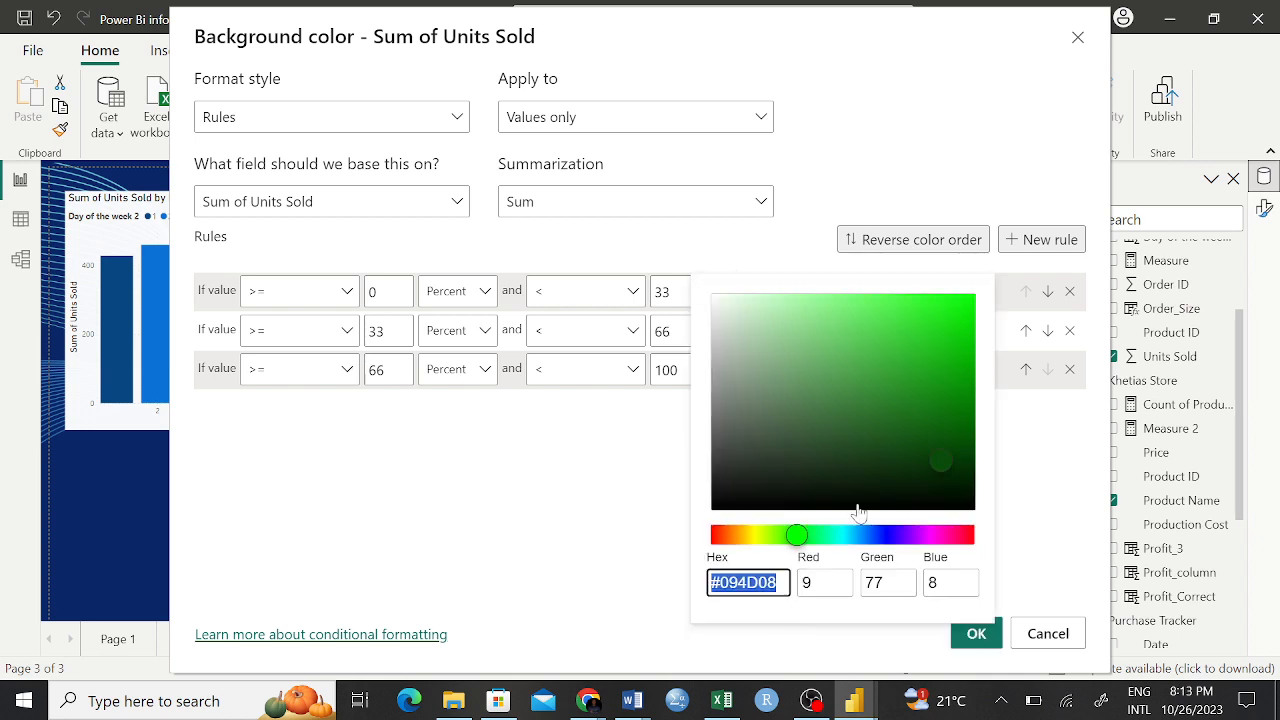
click(774, 357)
click(614, 474)
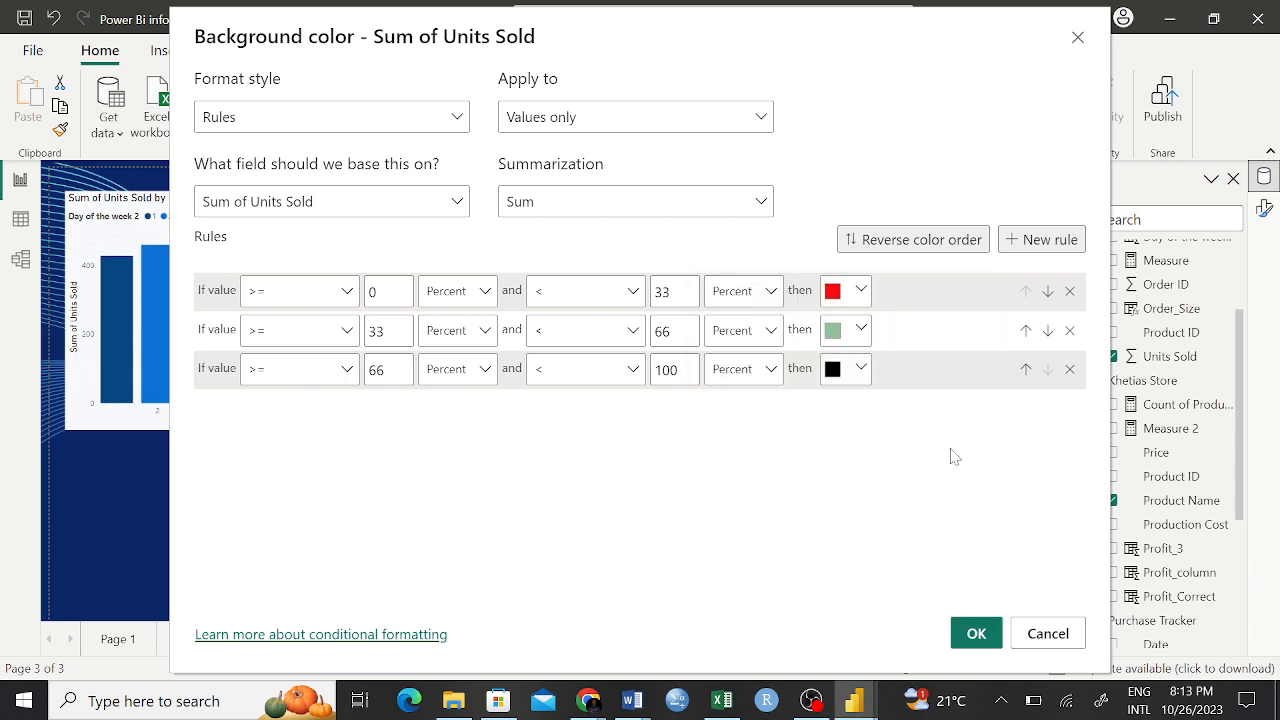
click(976, 636)
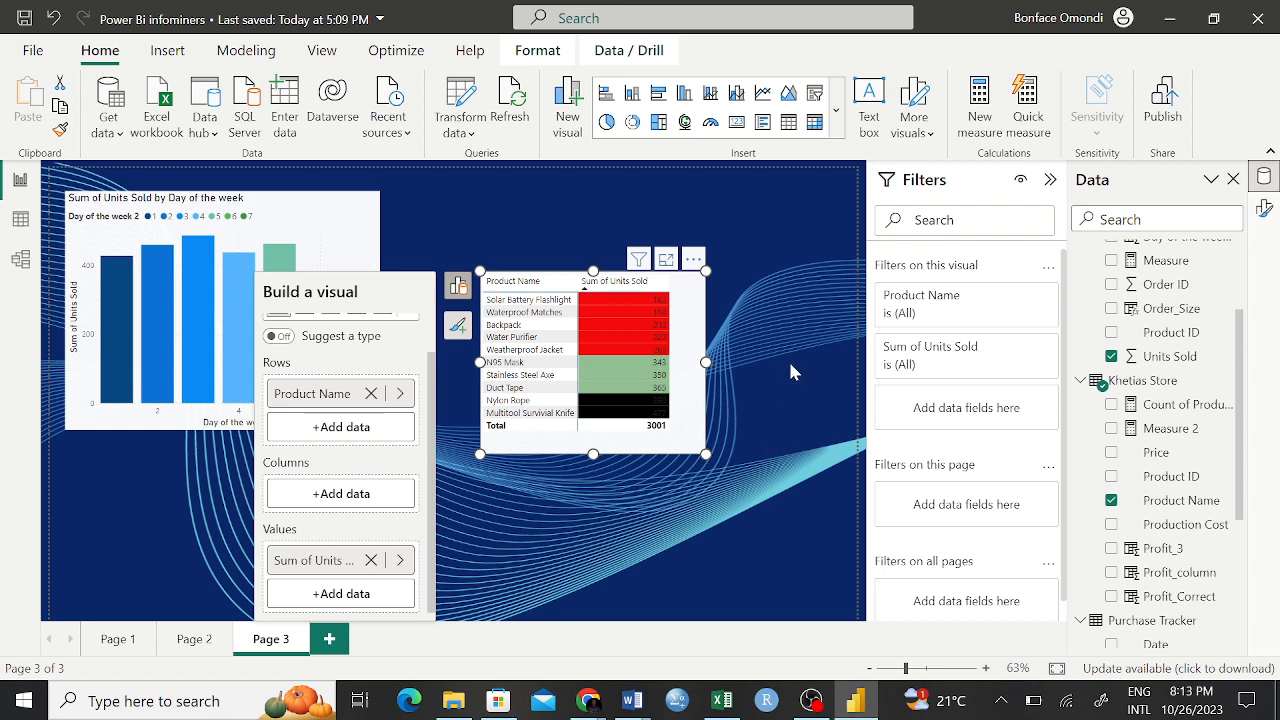
Step: Clear the percent-based background color rules from Sum of Units Sold
right_click(352, 558)
mouse_move(534, 294)
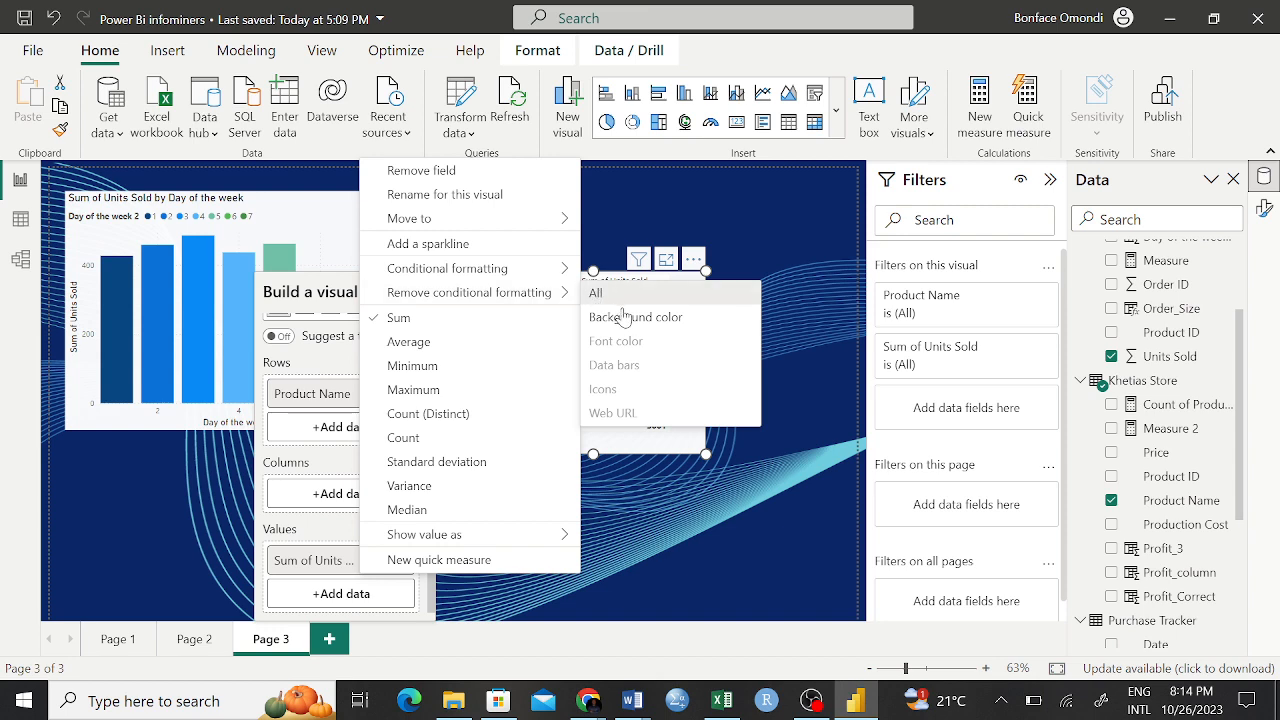
click(585, 555)
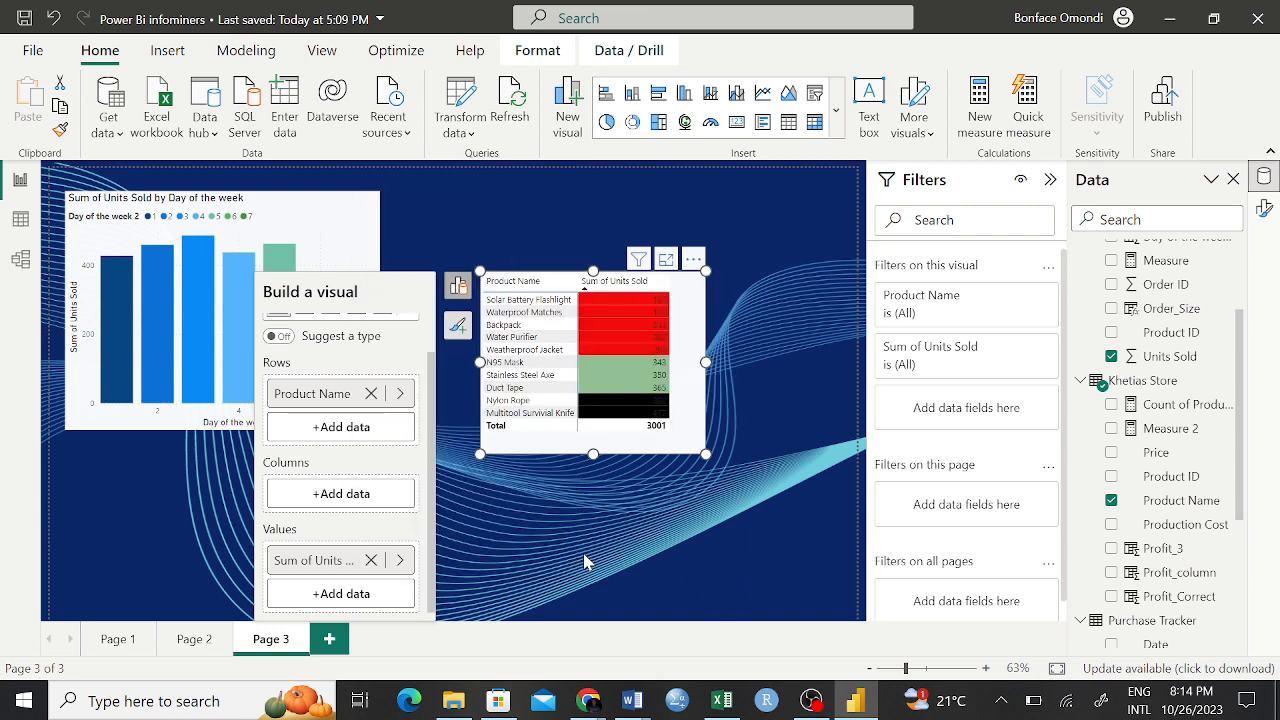
Step: Open the data bars conditional formatting settings for Sum of Units Sold
right_click(328, 563)
mouse_move(515, 270)
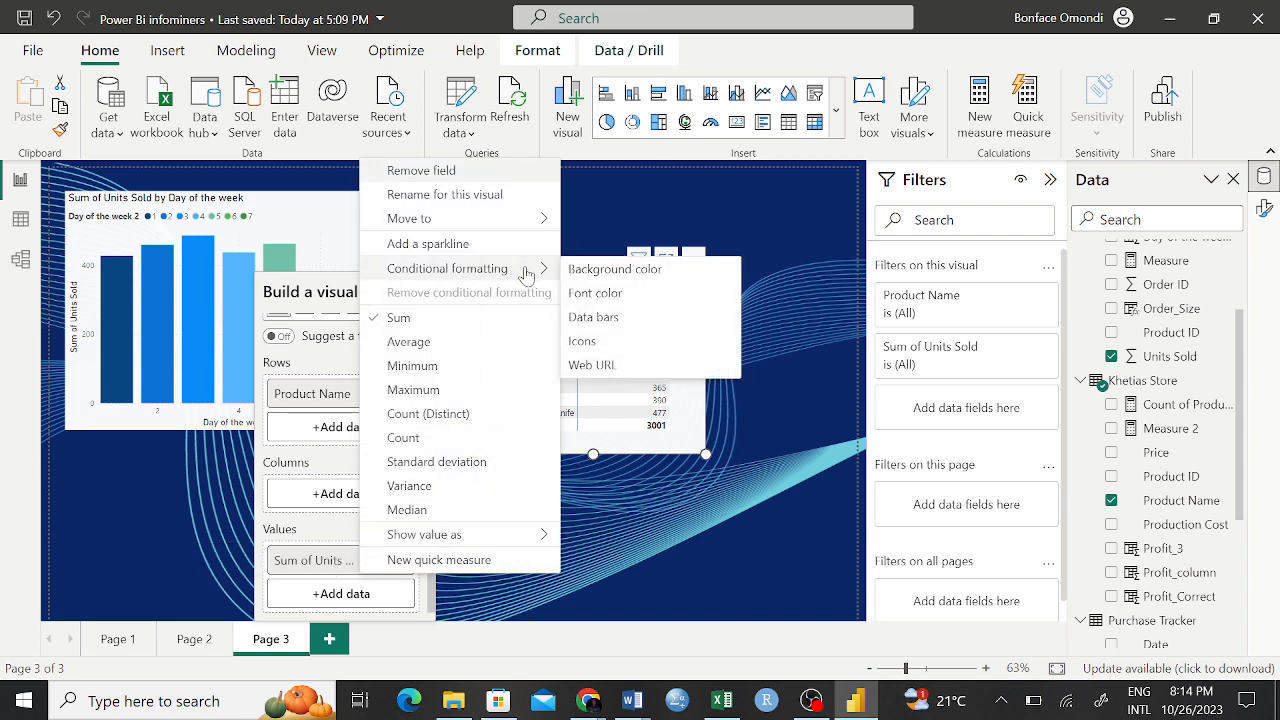
click(603, 318)
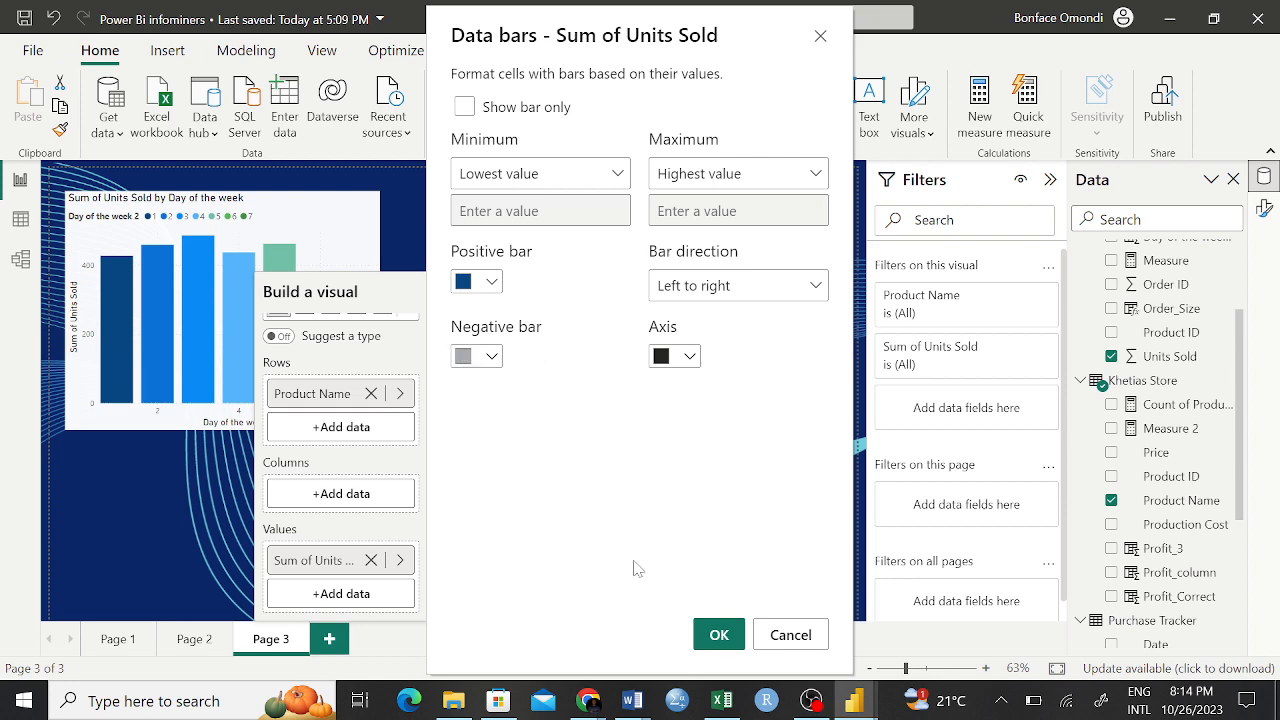
Step: Apply left-to-right data bars to Sum of Units Sold and widen that column in the product matrix
click(710, 642)
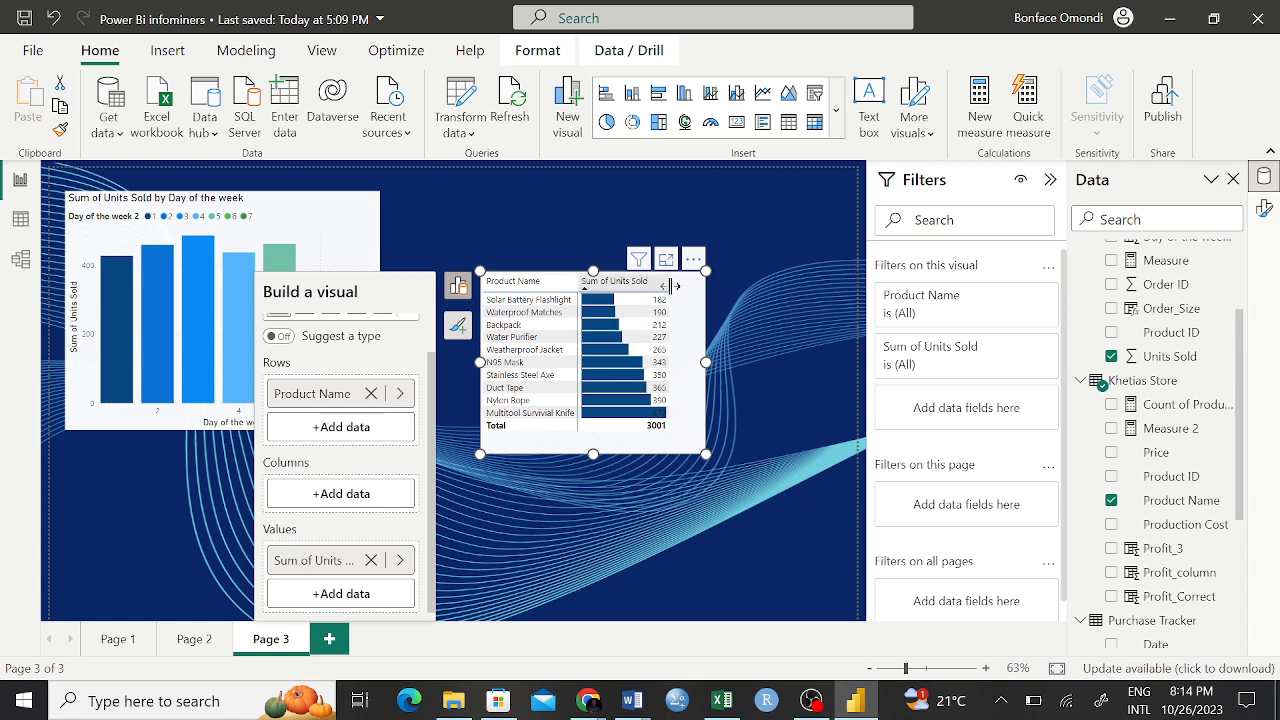
drag(672, 286, 710, 308)
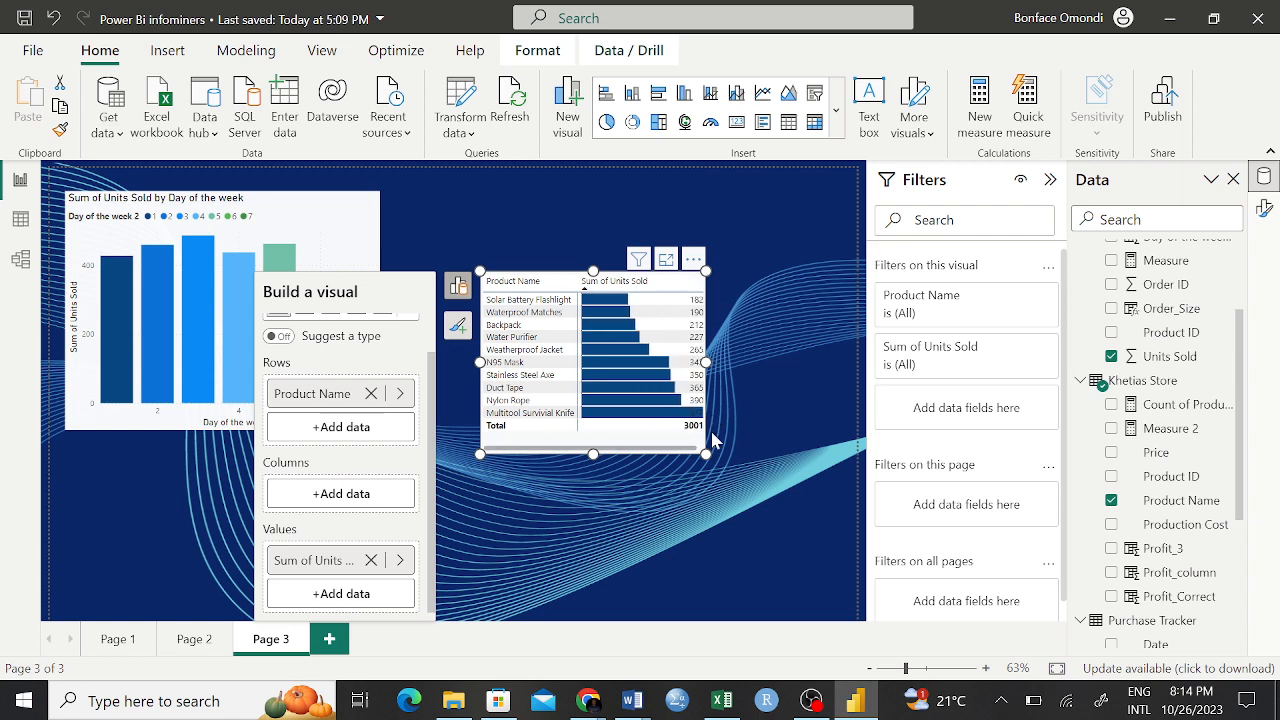
Step: Enlarge the product matrix visual so the widened Sum of Units Sold column fits without horizontal scrolling
click(694, 466)
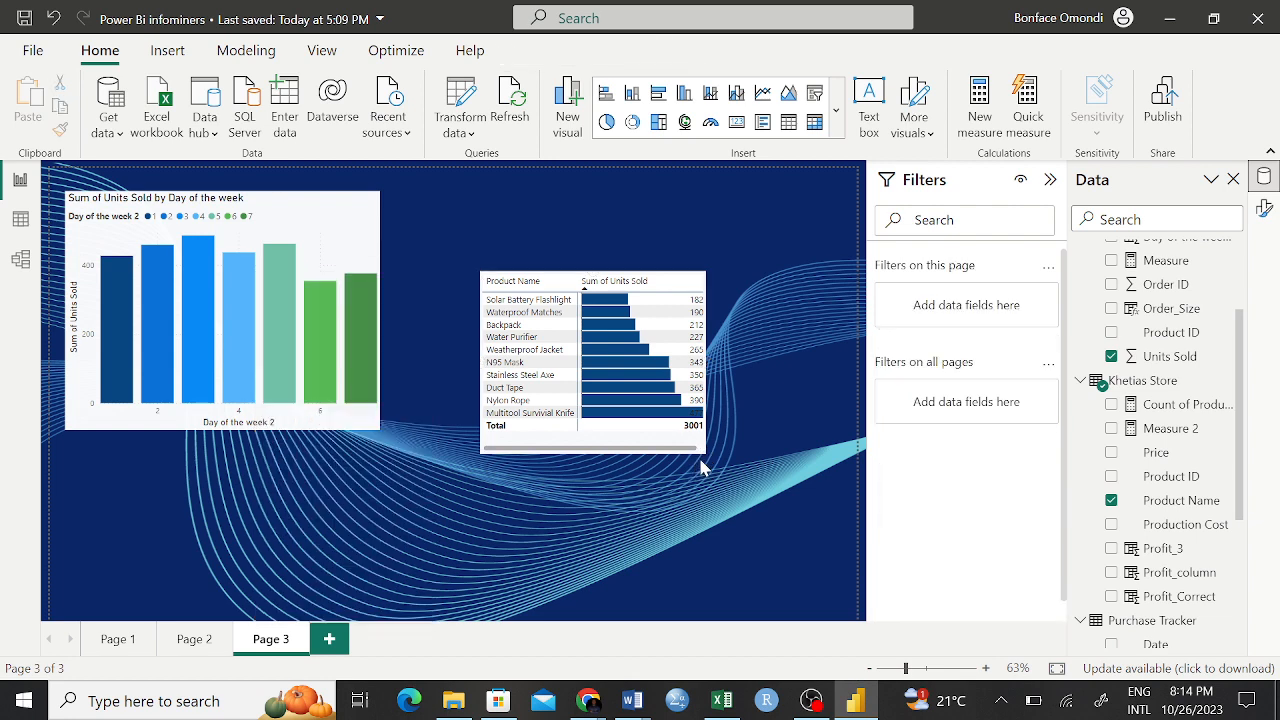
click(702, 455)
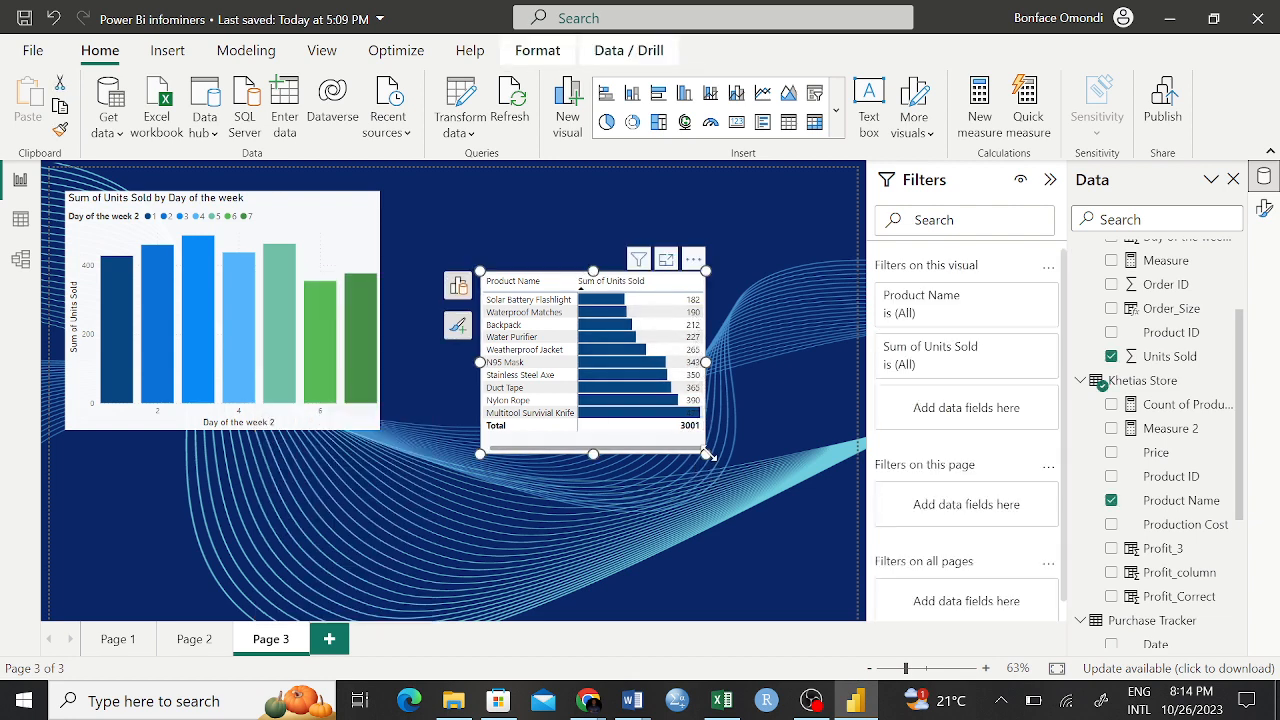
drag(708, 455, 783, 470)
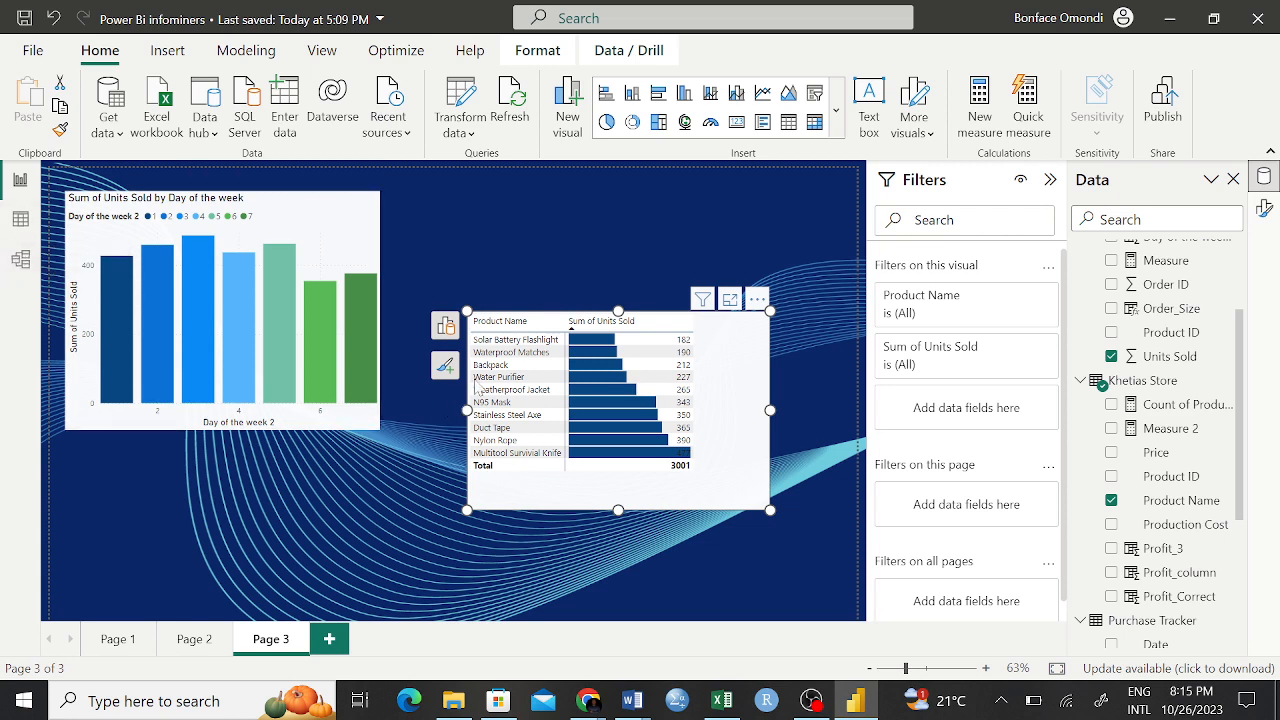
Step: Remove all conditional formatting from the Sum of Units Sold values in the product matrix
click(445, 326)
scroll(362, 507, down, 2)
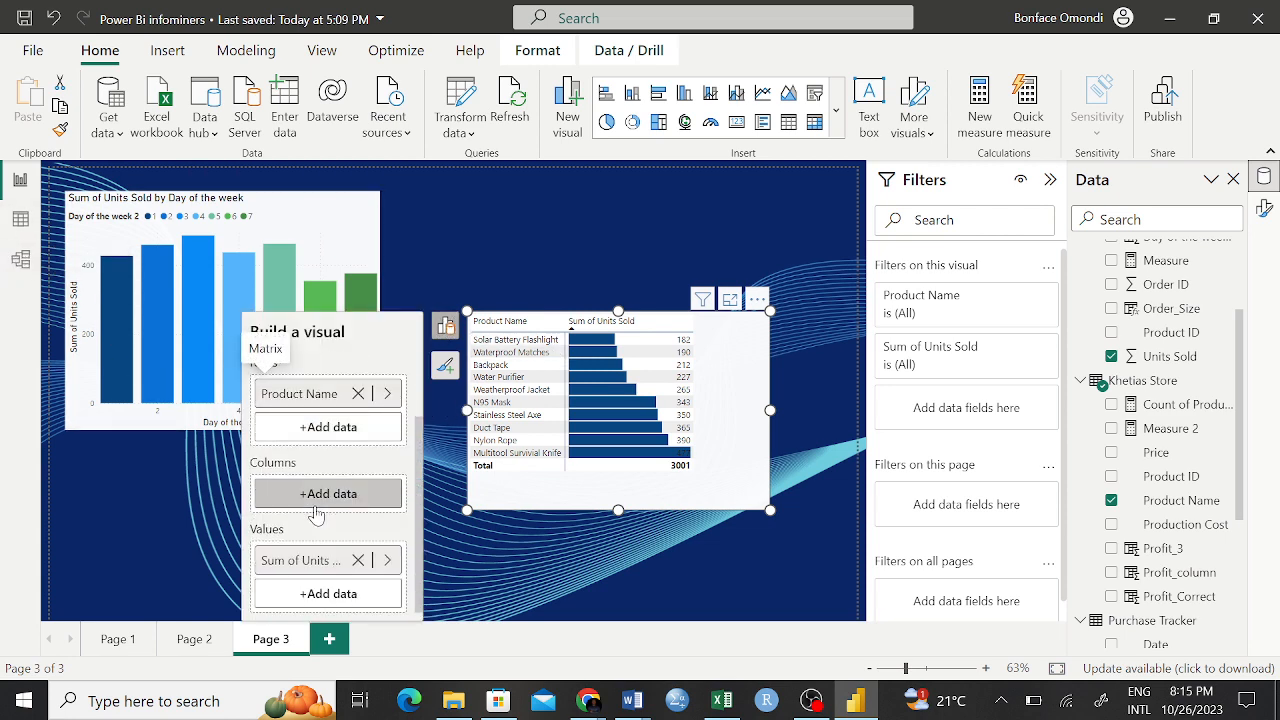
right_click(304, 563)
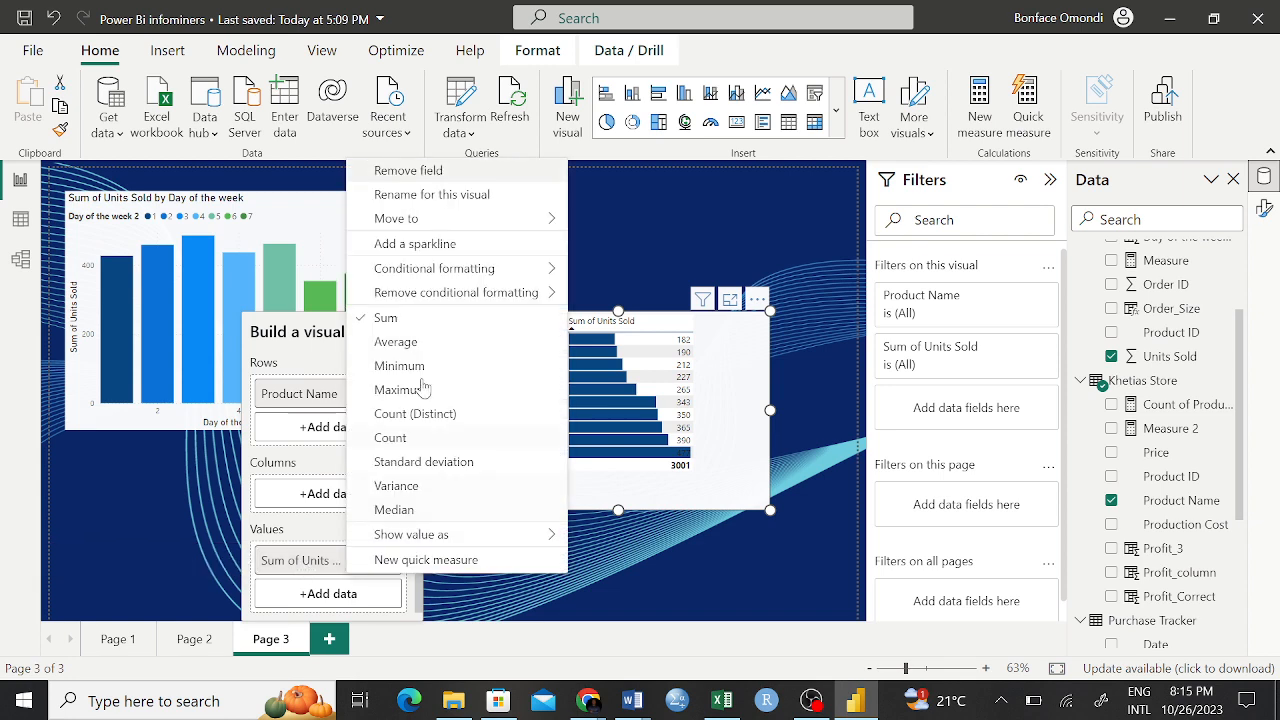
mouse_move(545, 296)
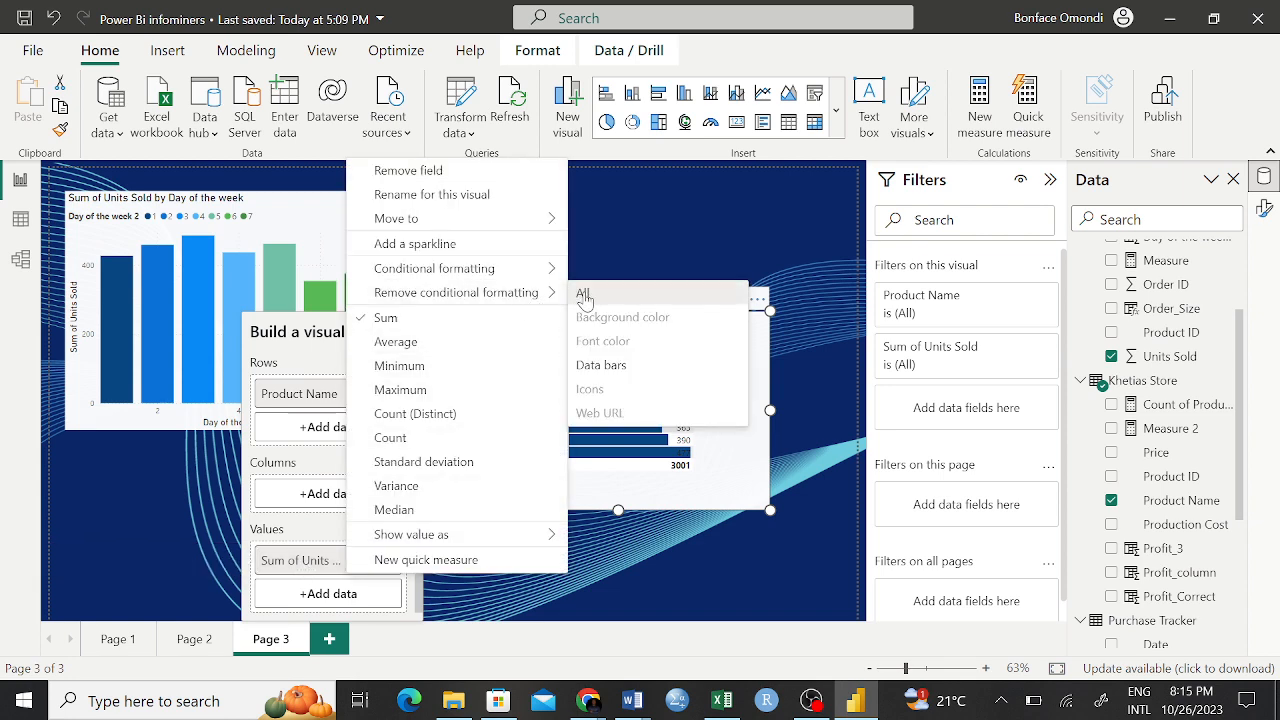
click(583, 297)
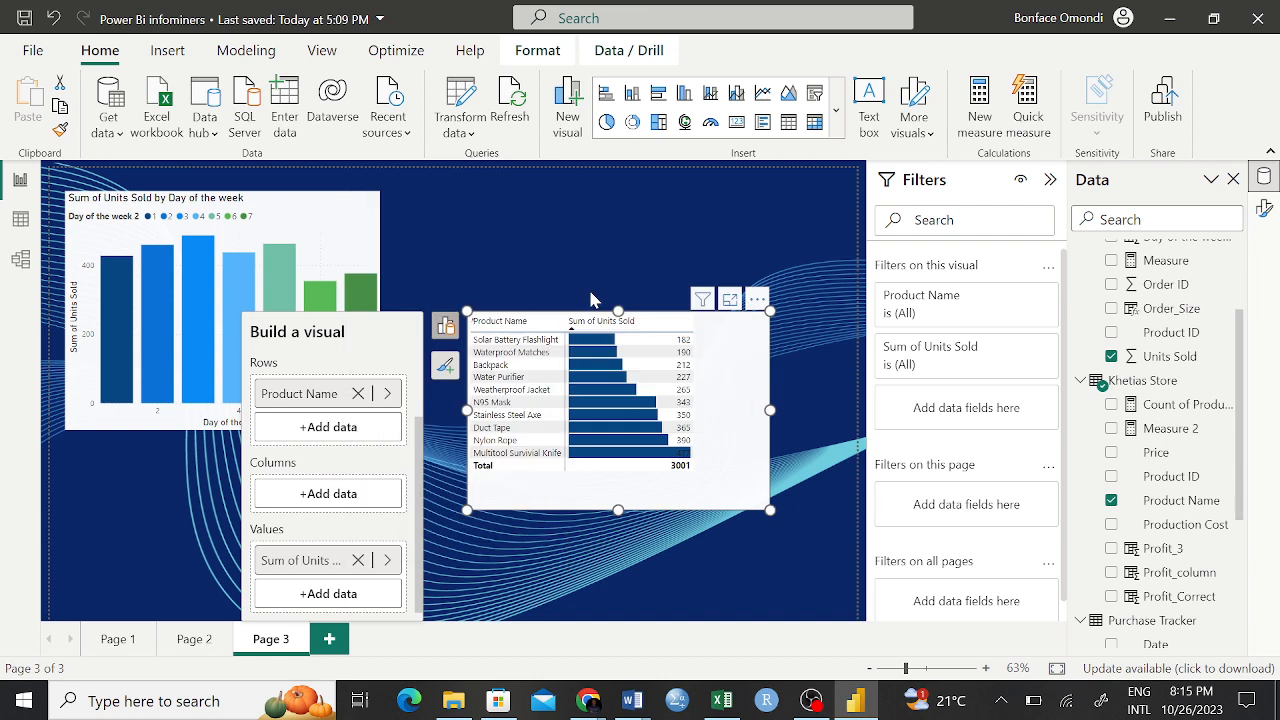
right_click(297, 563)
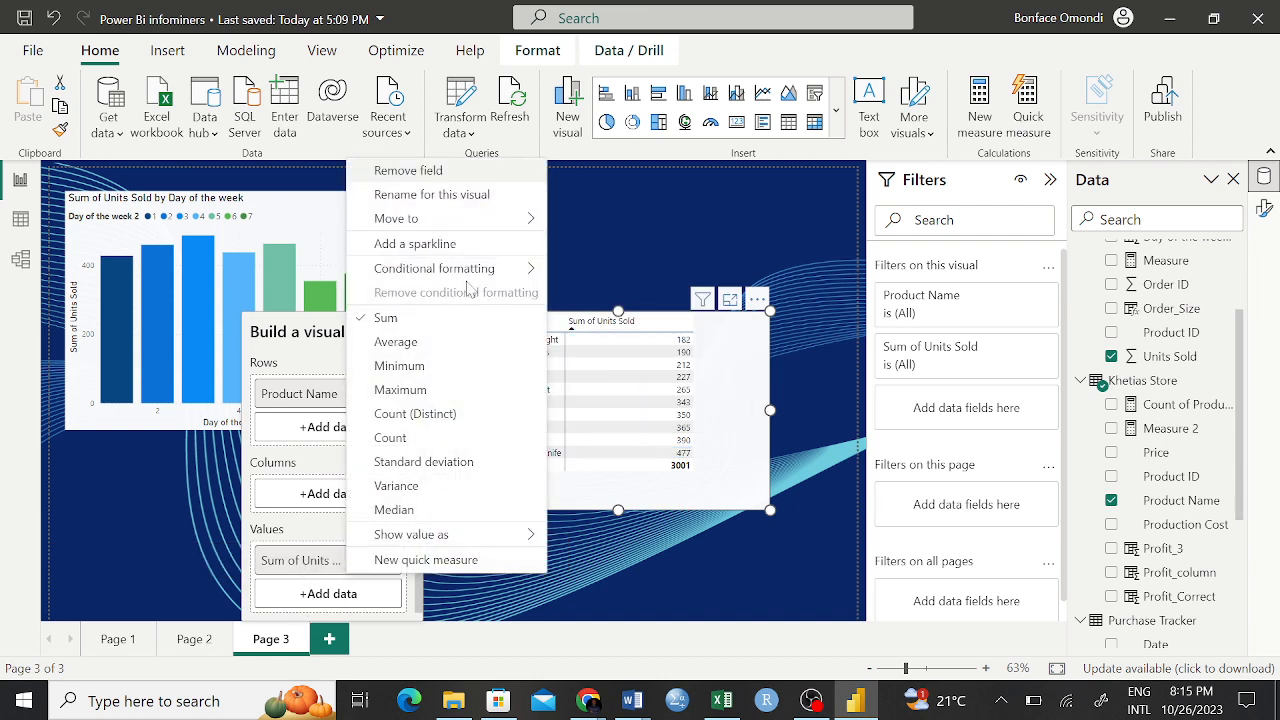
mouse_move(500, 270)
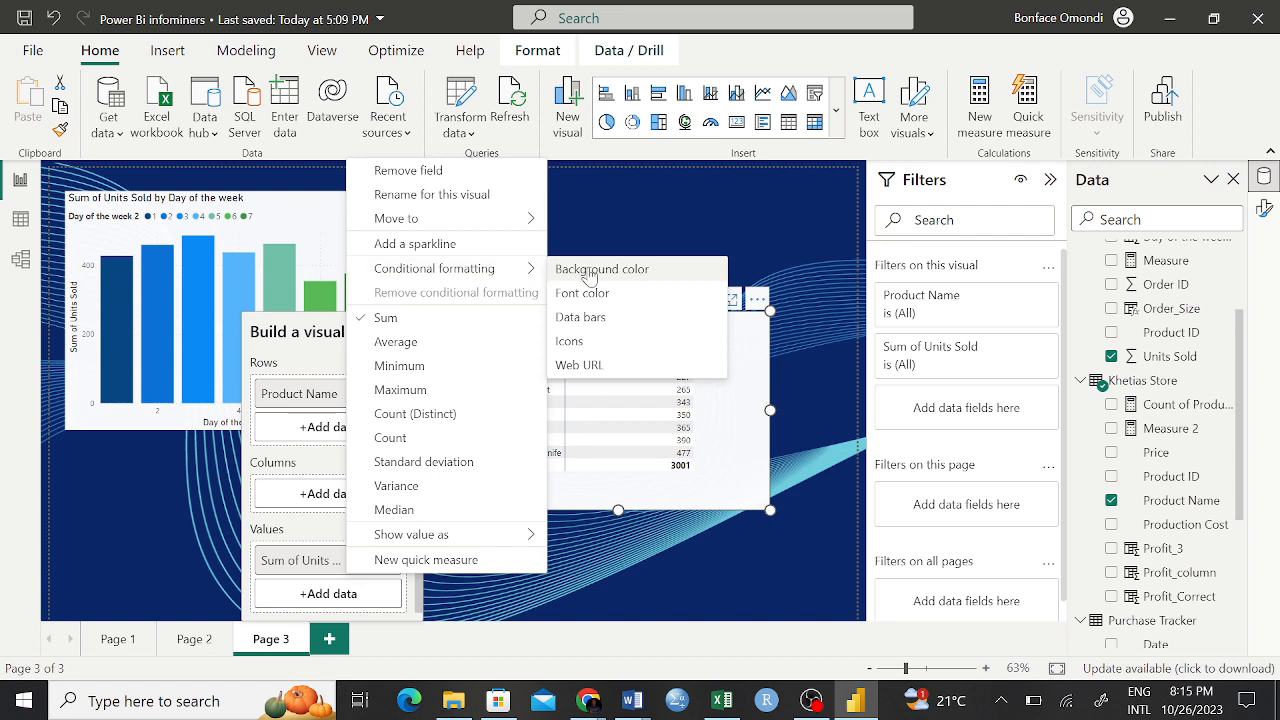
click(588, 318)
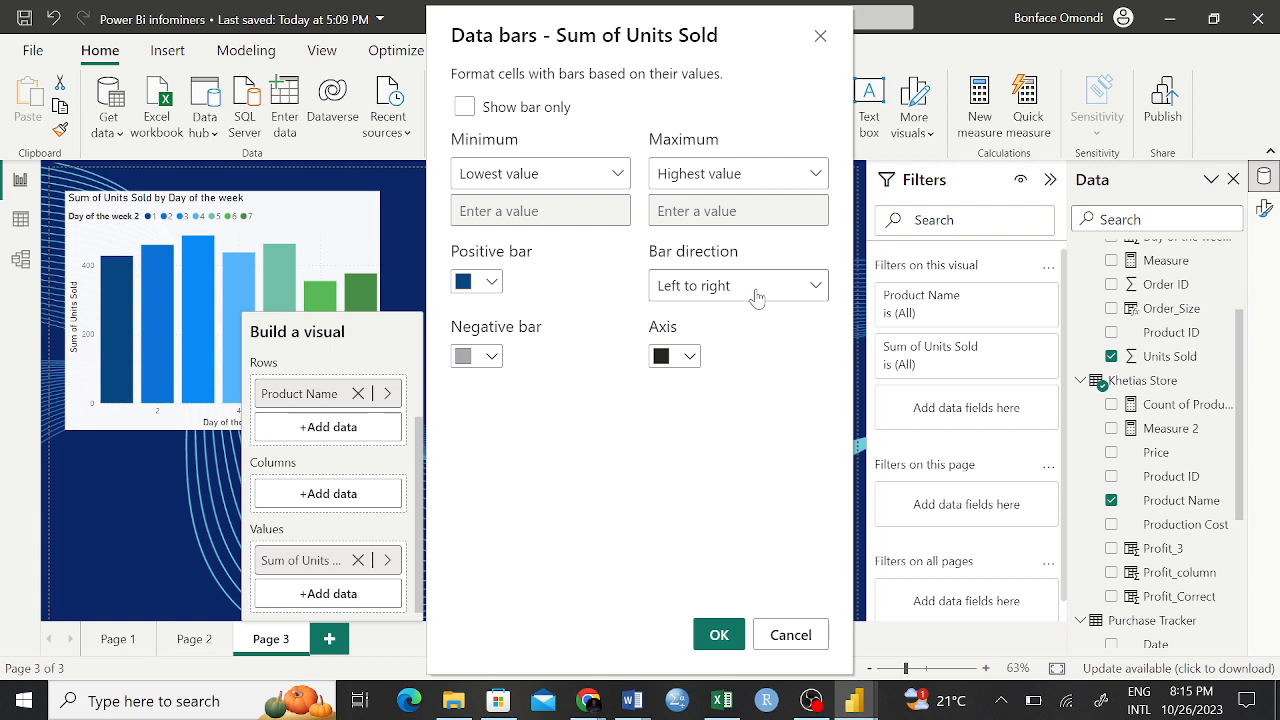
click(757, 290)
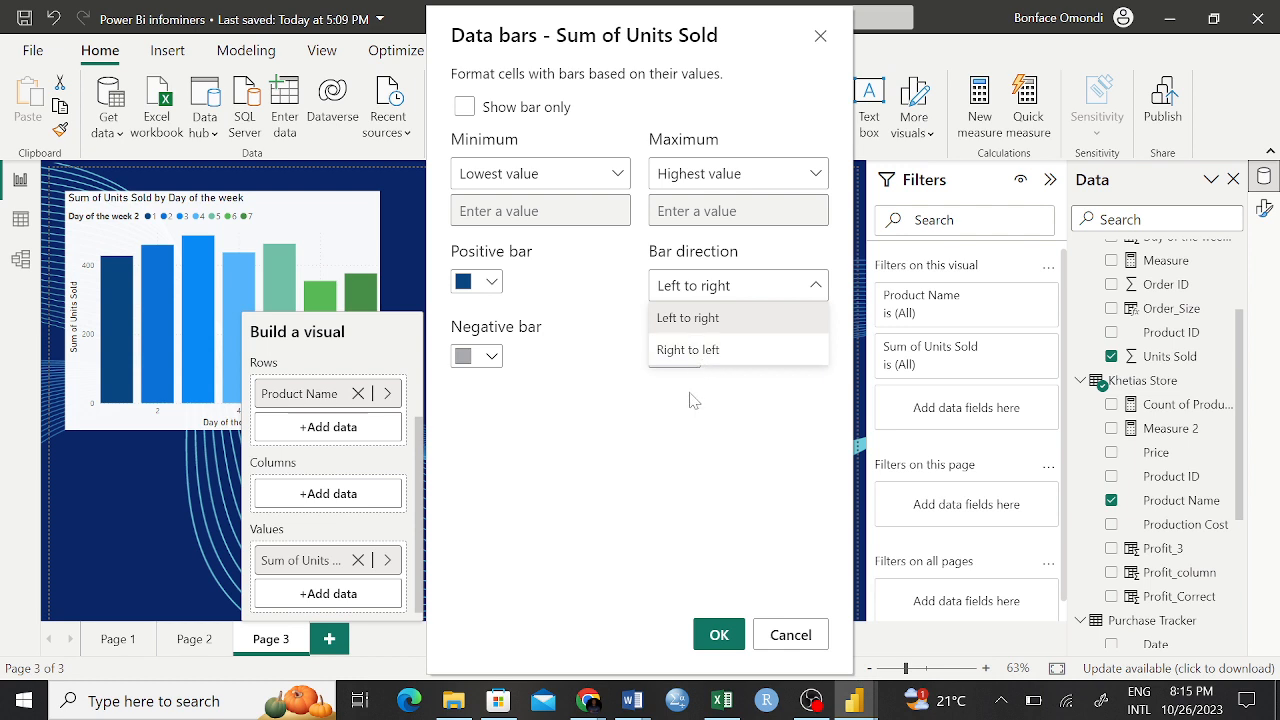
click(680, 320)
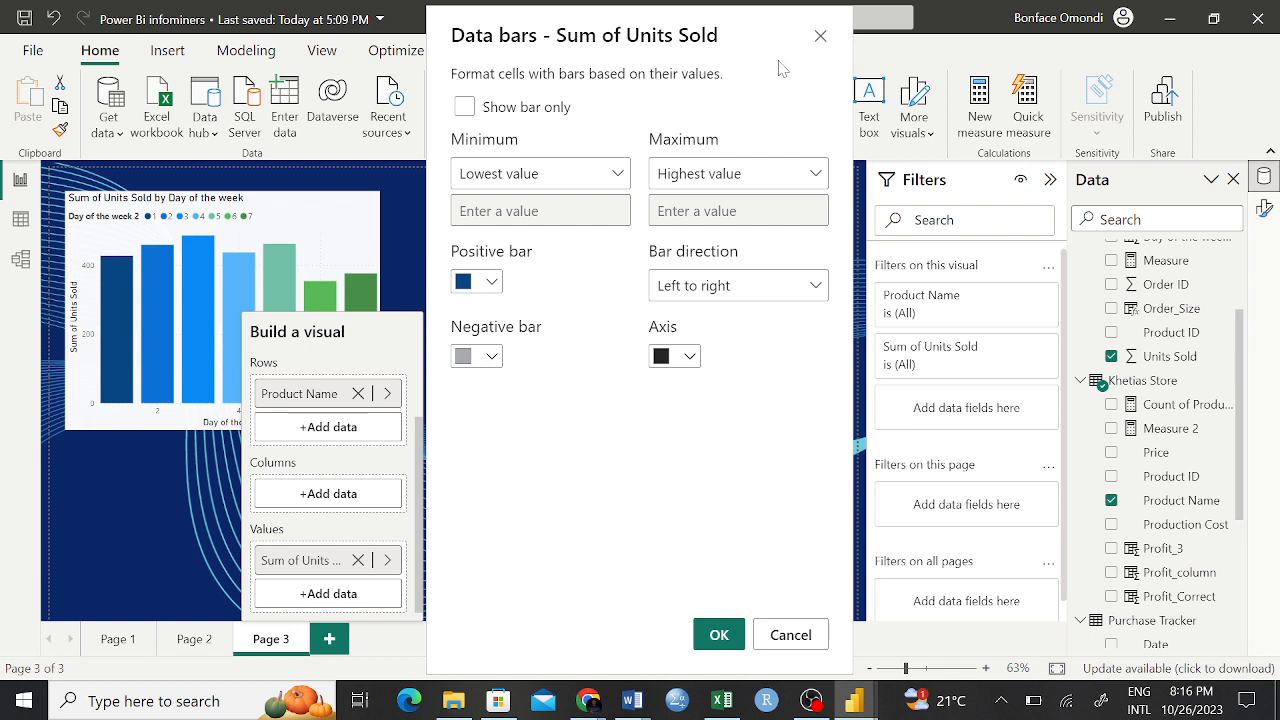
click(465, 107)
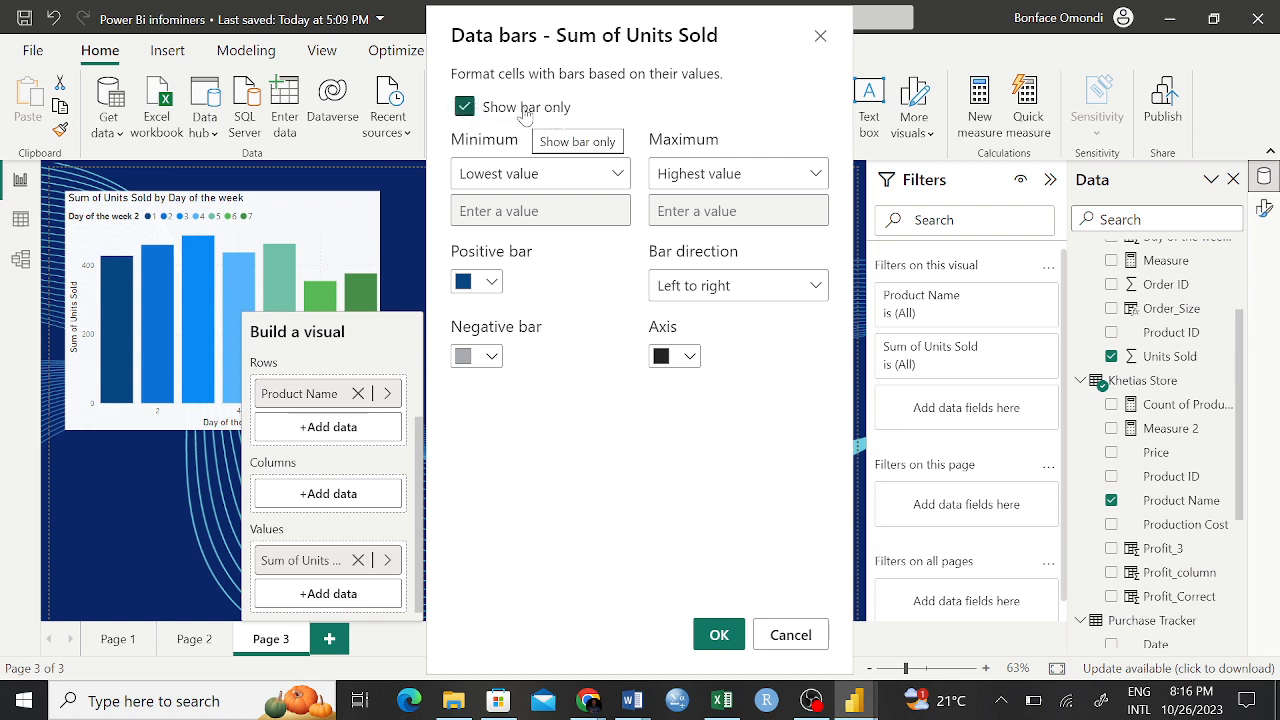
click(465, 107)
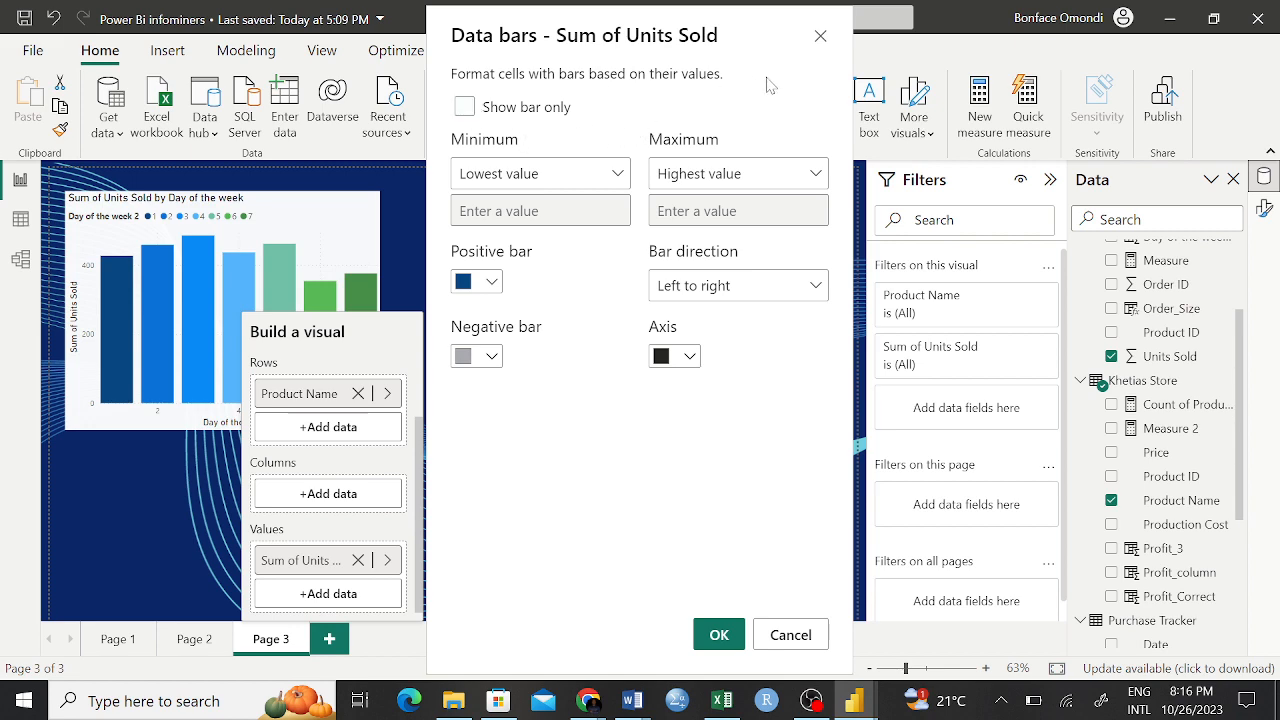
click(820, 37)
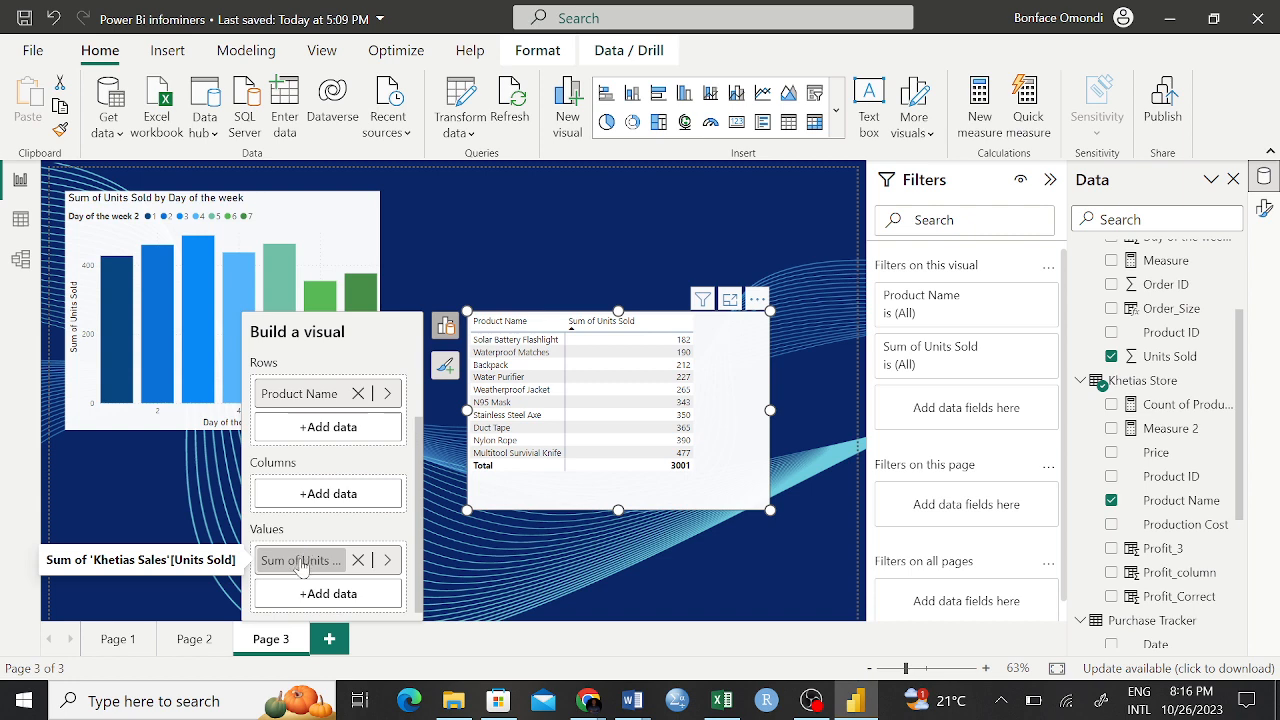
click(694, 566)
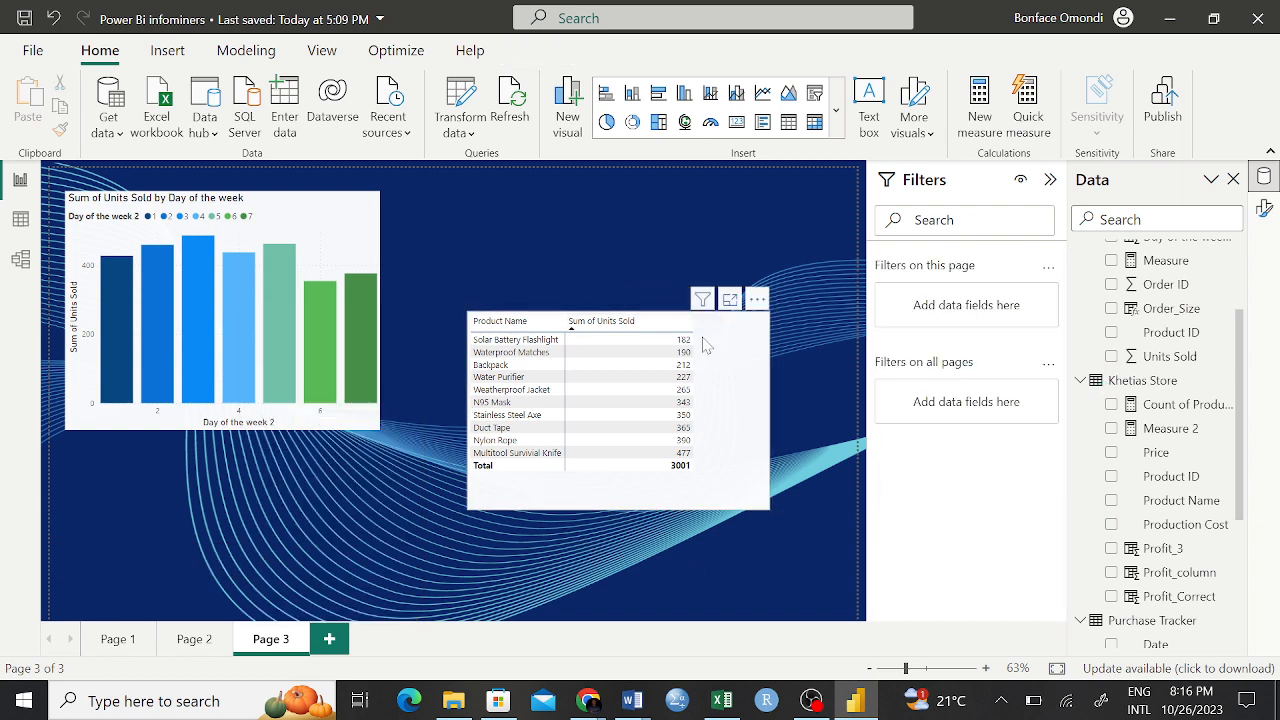
Step: Open the icon conditional formatting settings for Sum of Units Sold in the product matrix
click(522, 325)
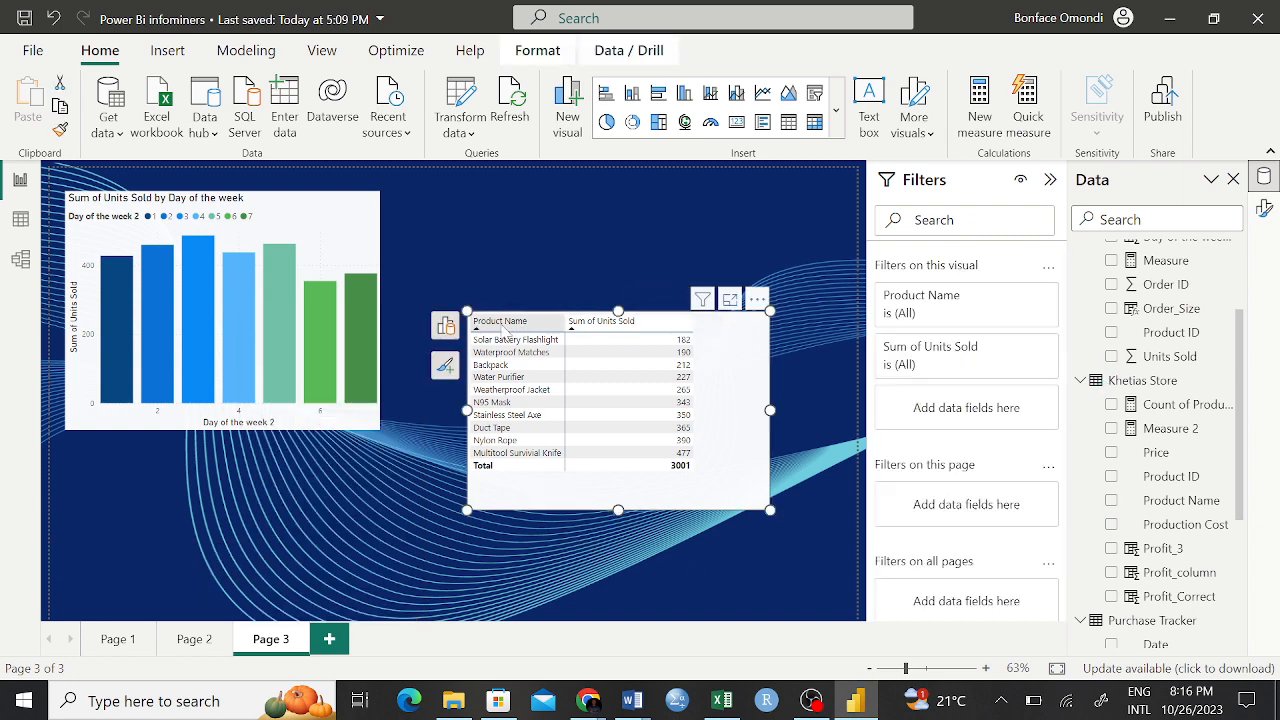
click(445, 330)
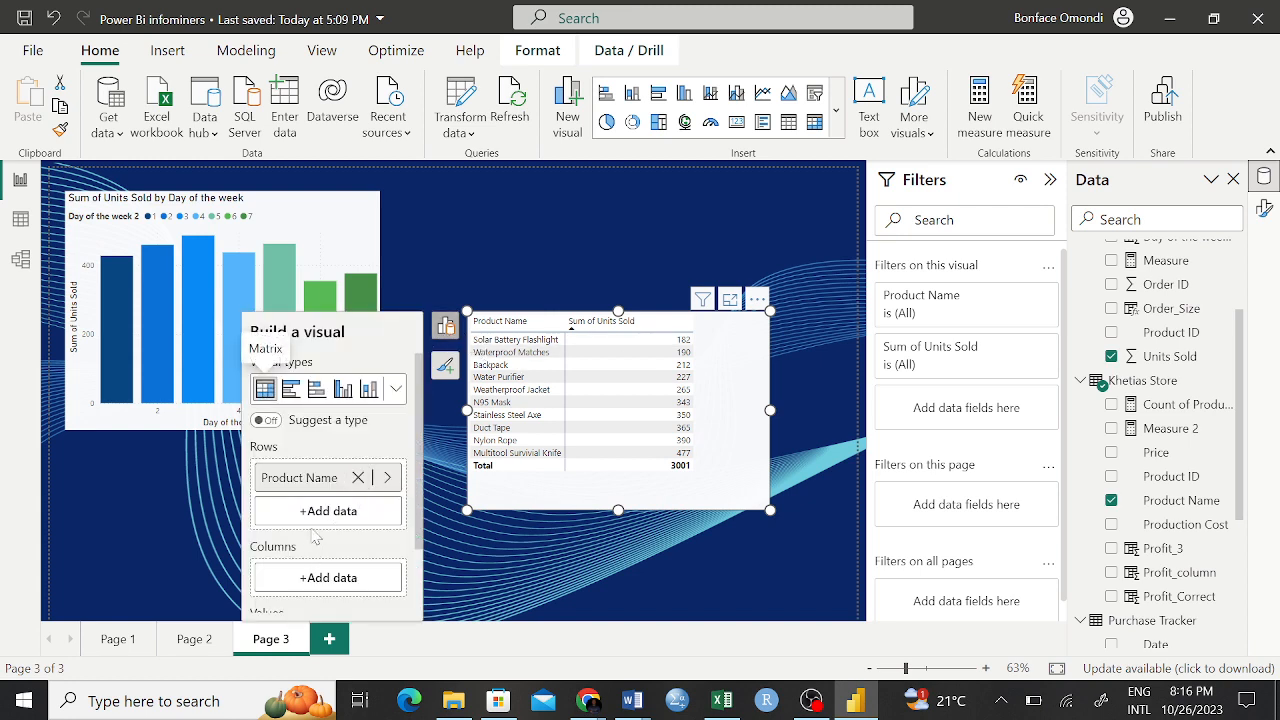
scroll(315, 537, down, 2)
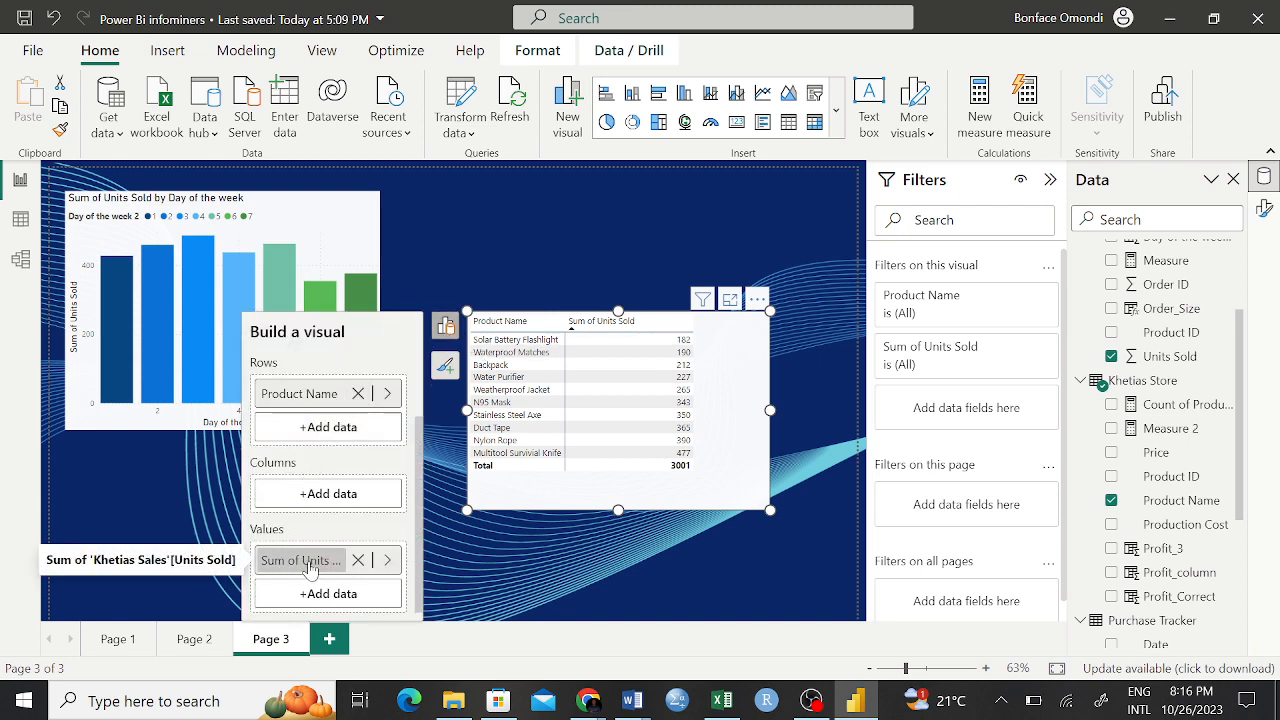
right_click(309, 567)
mouse_move(466, 280)
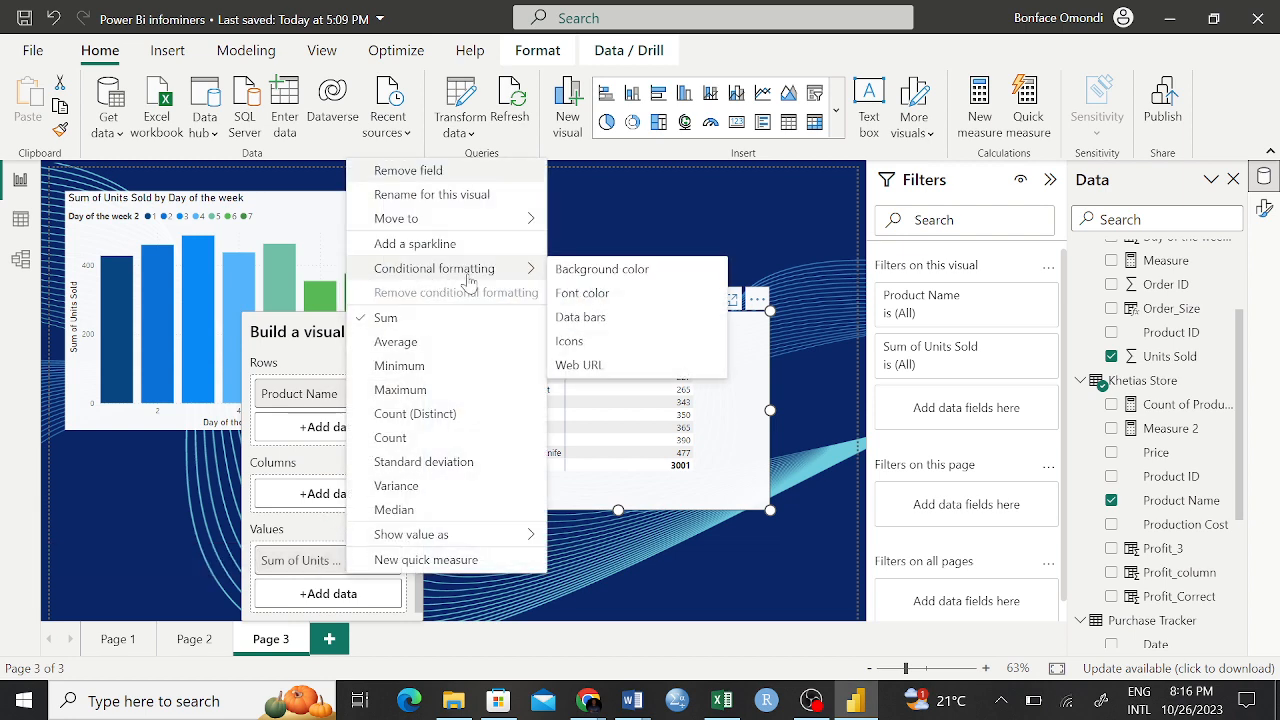
click(579, 345)
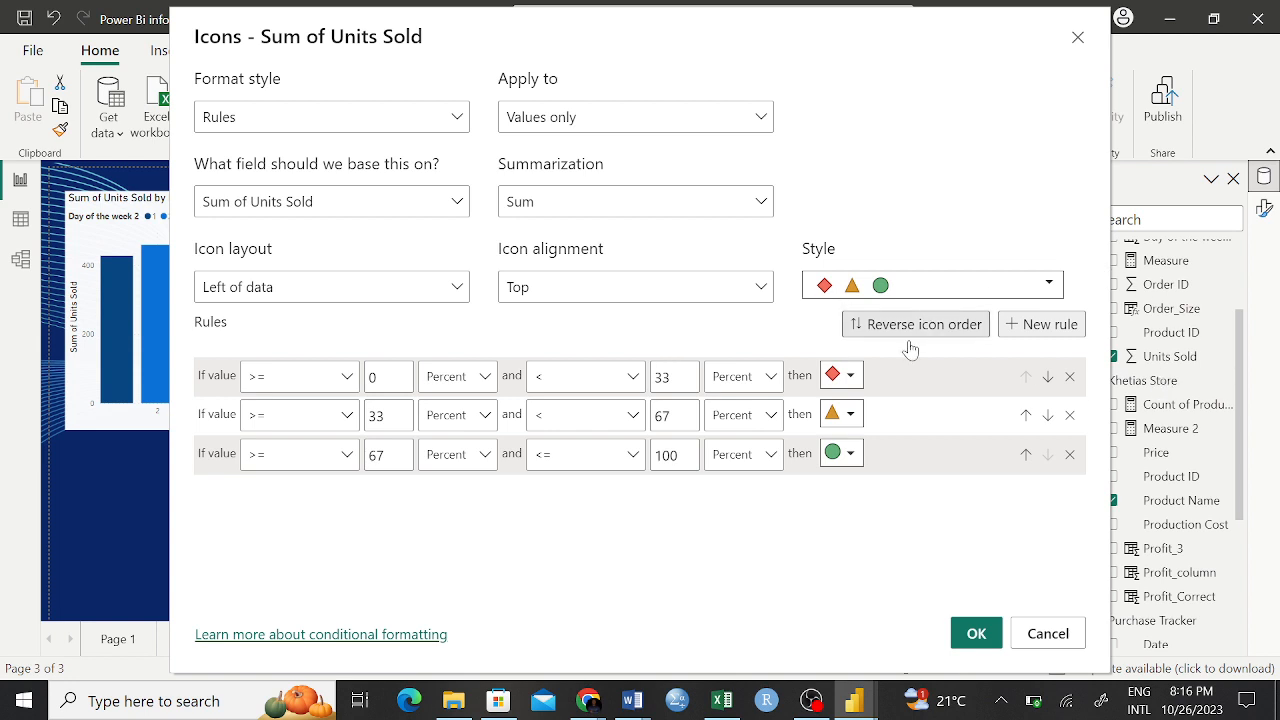
Step: Review the rule icon choices and apply red diamond, yellow triangle and green circle icons with percent thresholds at 33 and 67
click(850, 377)
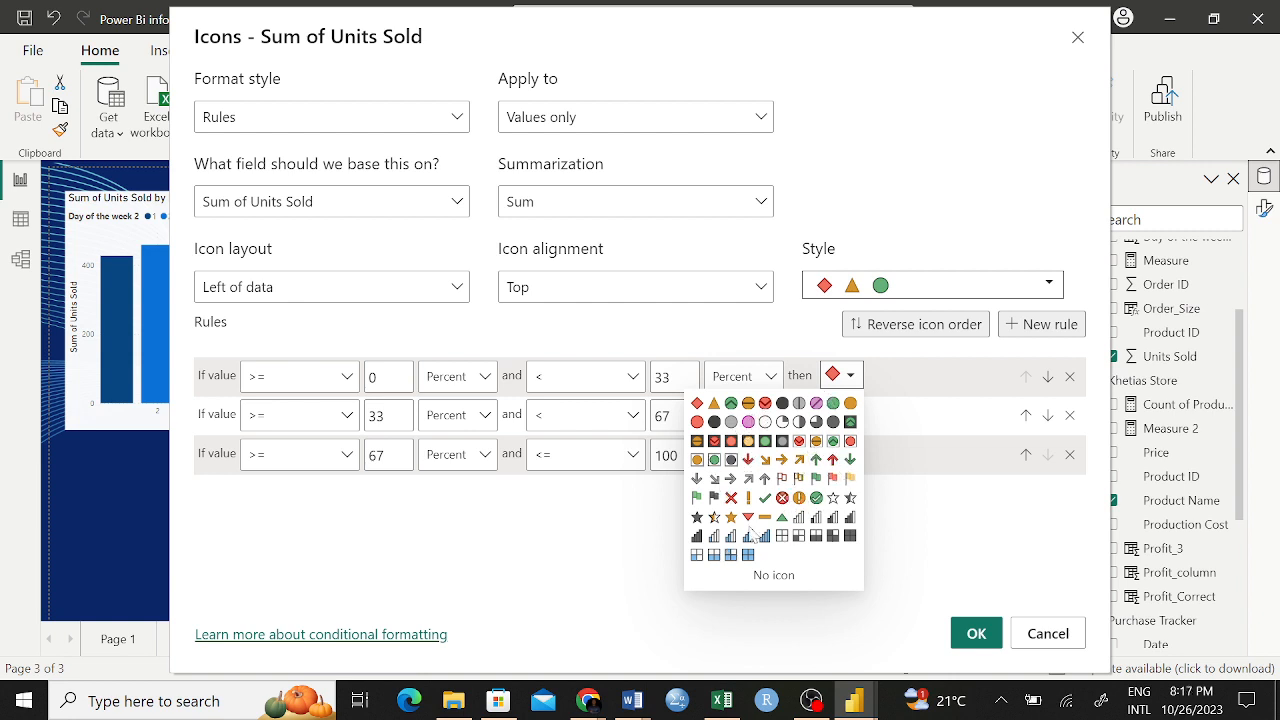
click(597, 518)
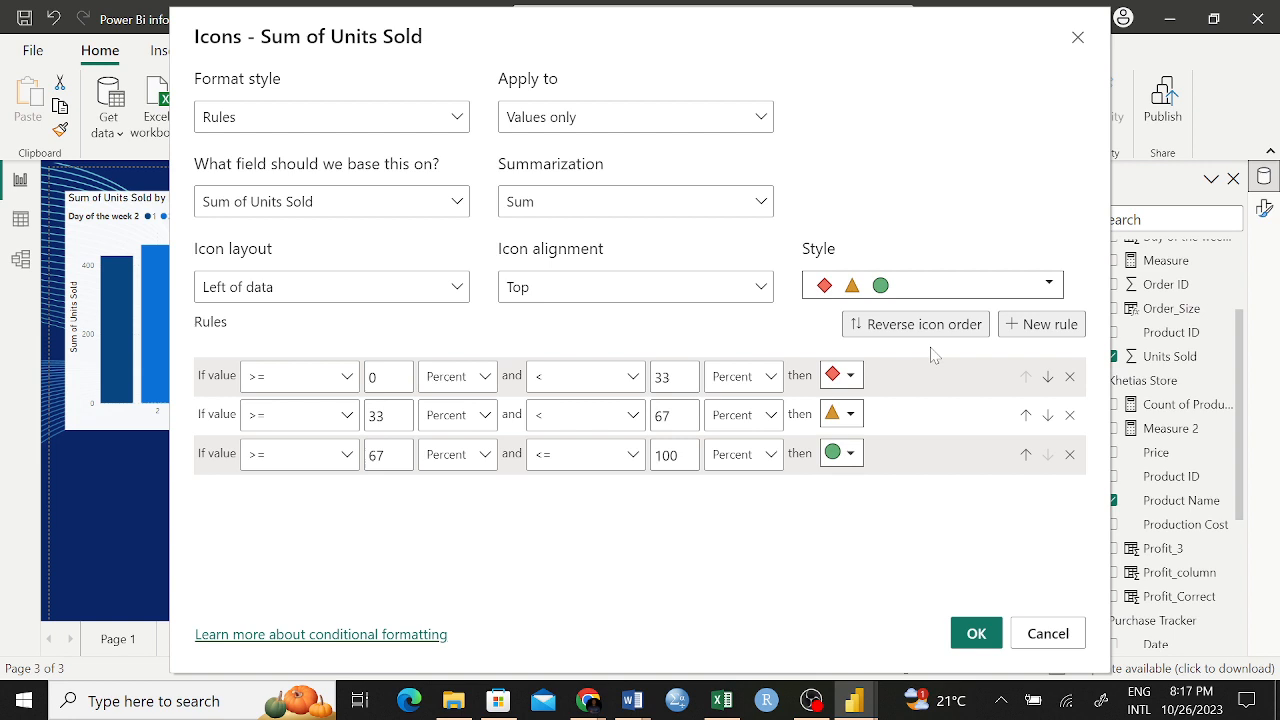
click(850, 414)
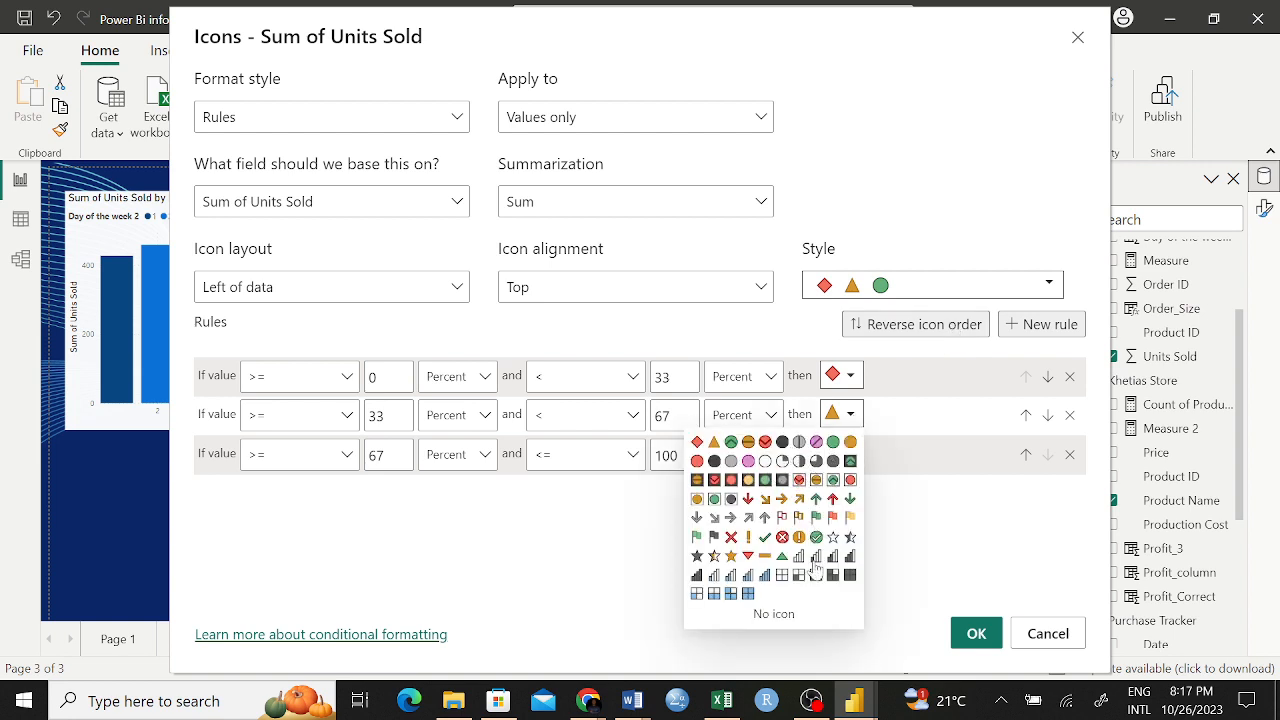
click(834, 445)
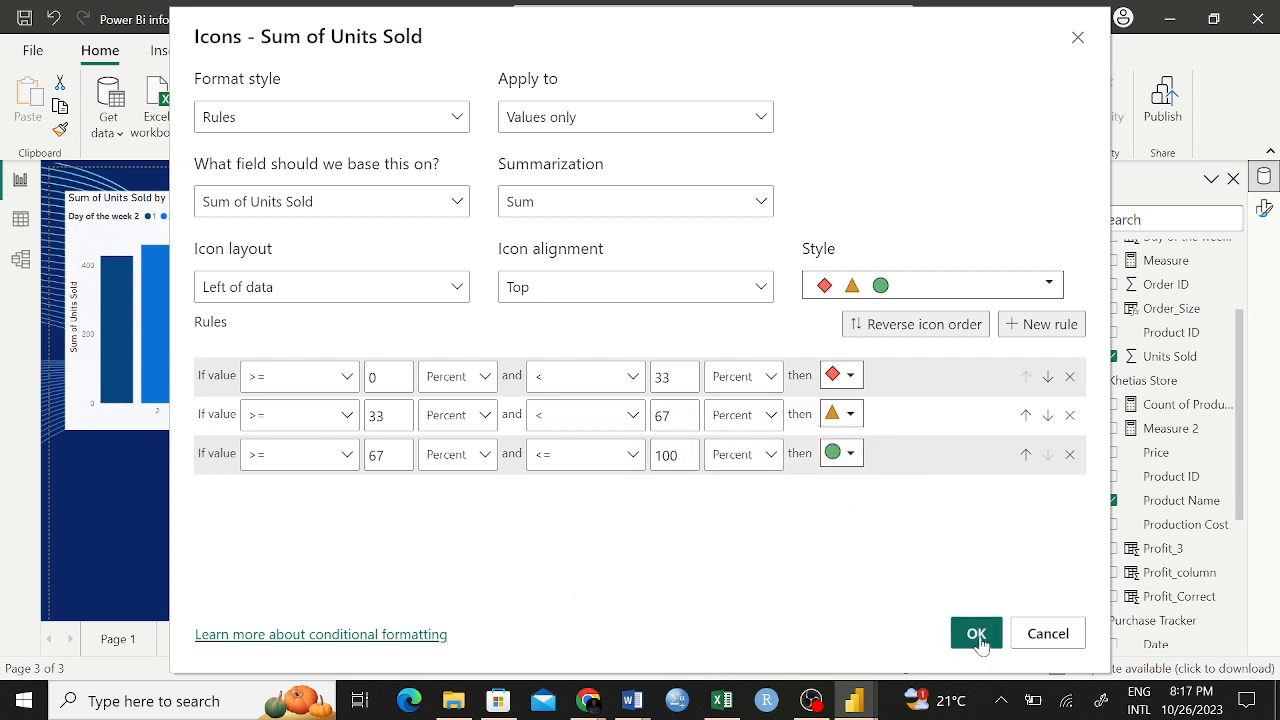
click(477, 378)
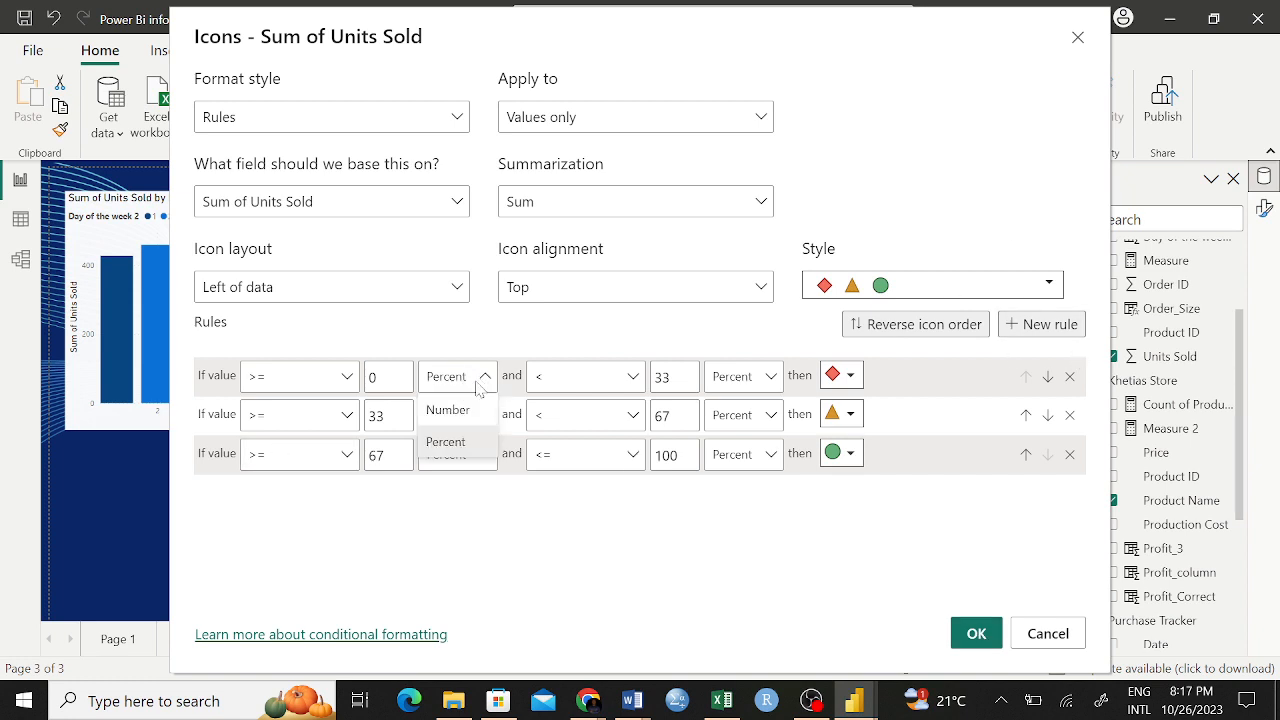
click(446, 441)
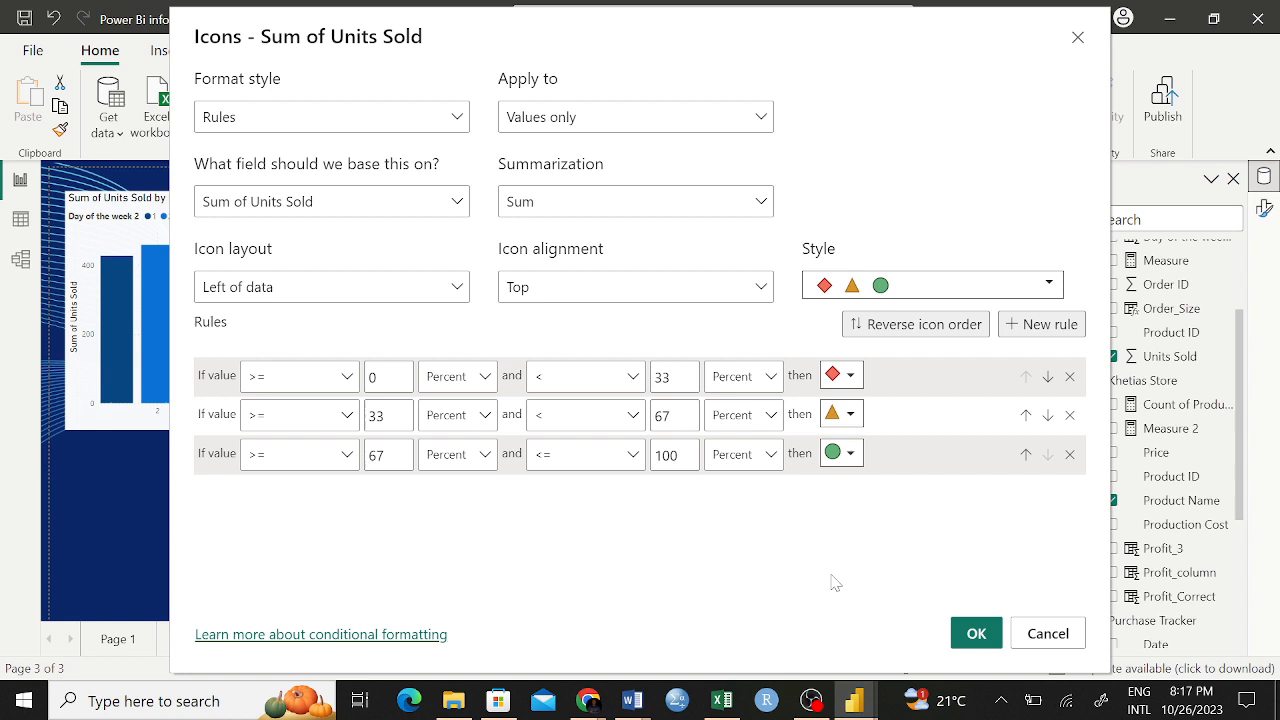
click(980, 642)
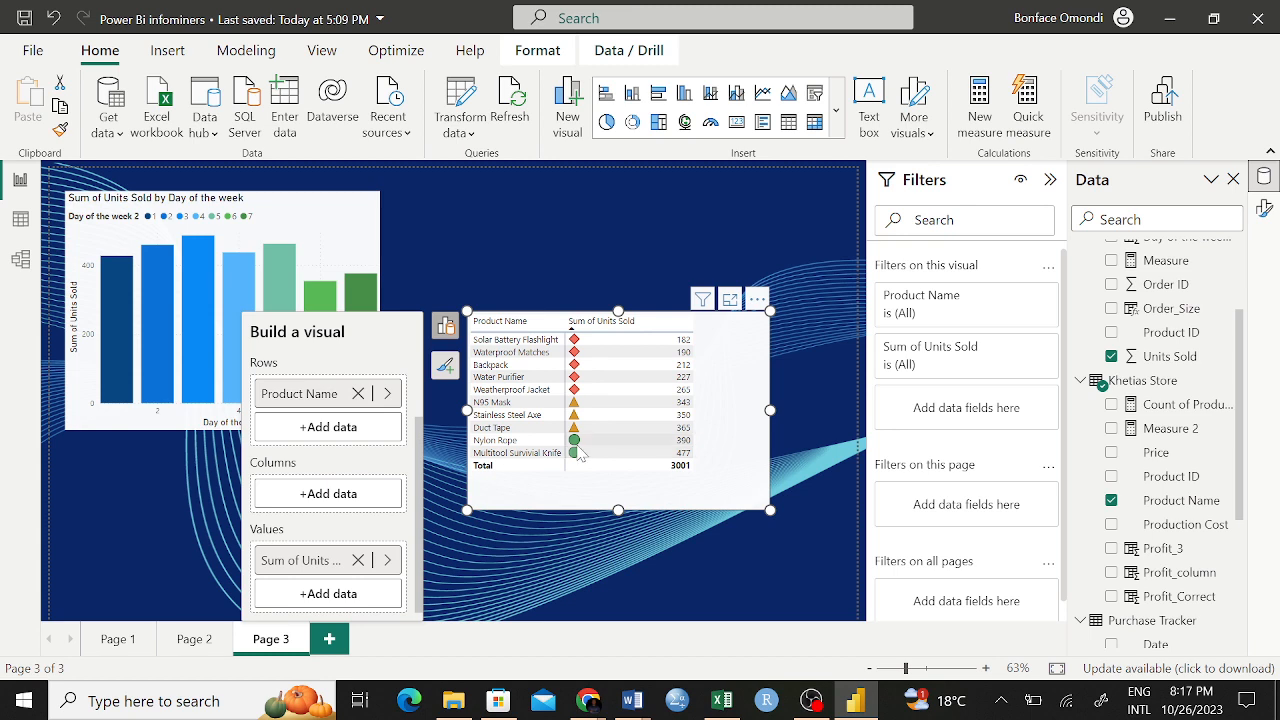
Step: Clear all conditional formatting, including the icons, from Sum of Units Sold and reselect the product matrix
right_click(312, 560)
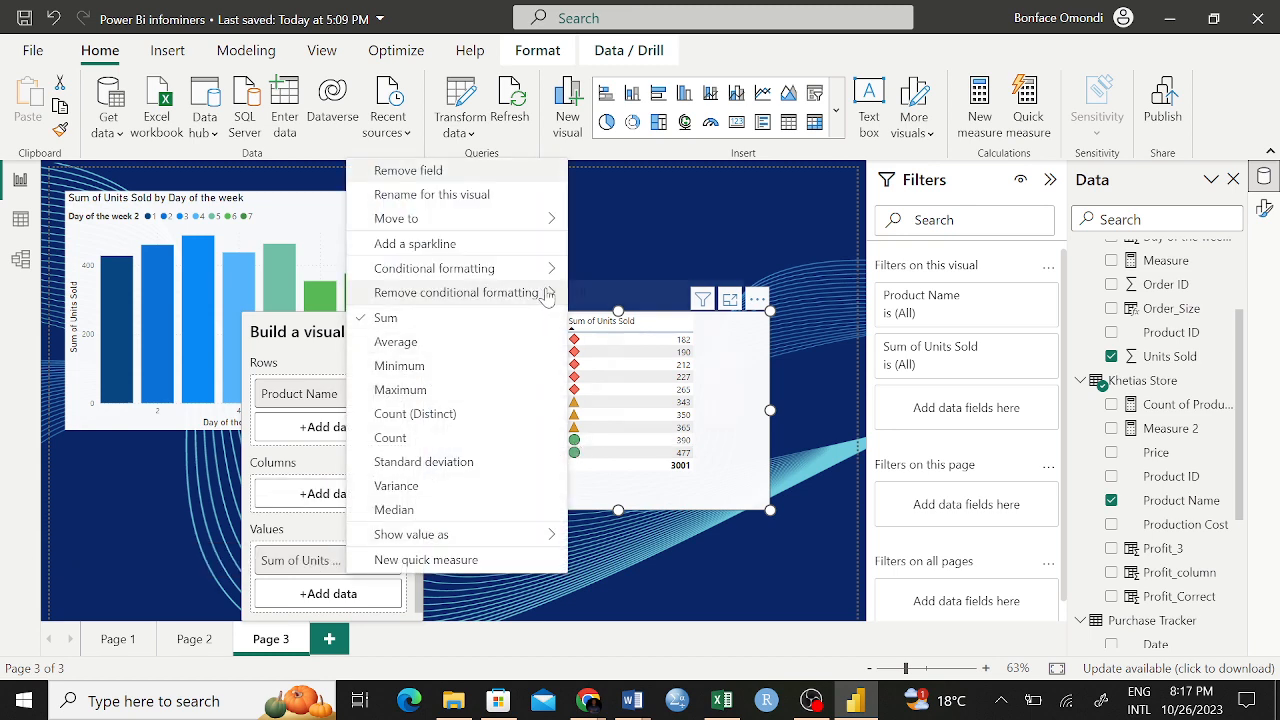
mouse_move(547, 295)
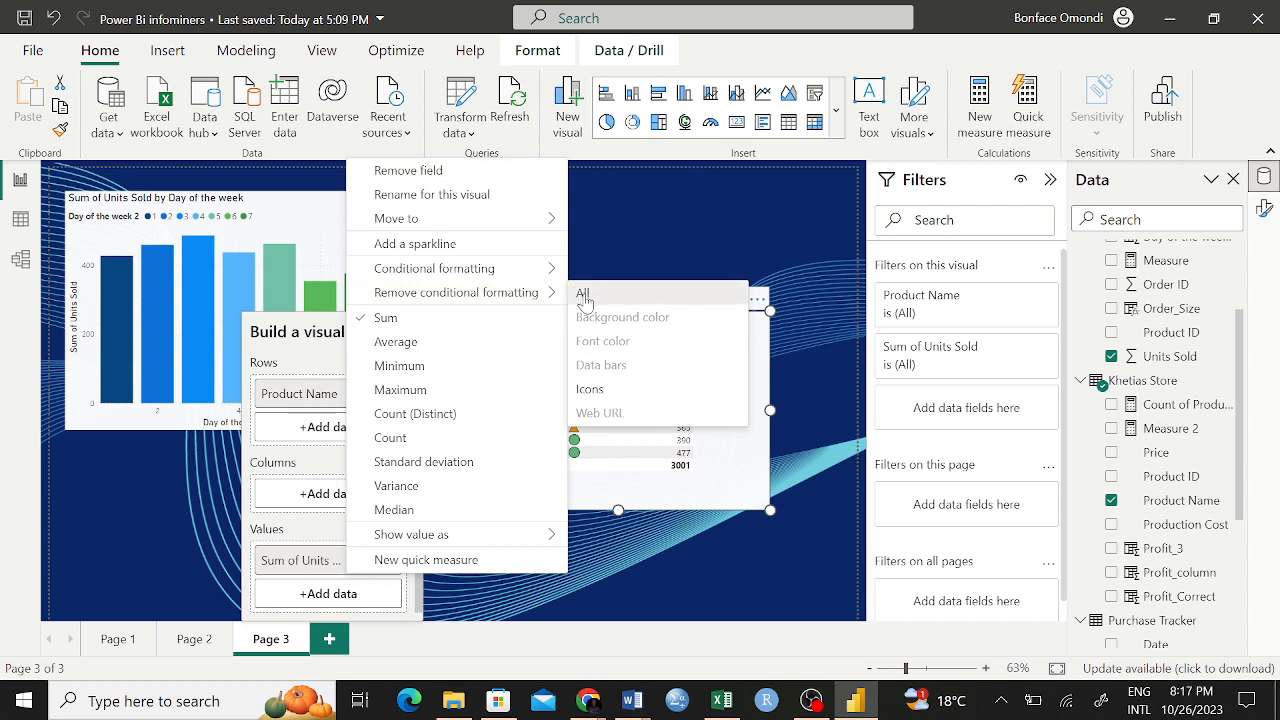
click(583, 297)
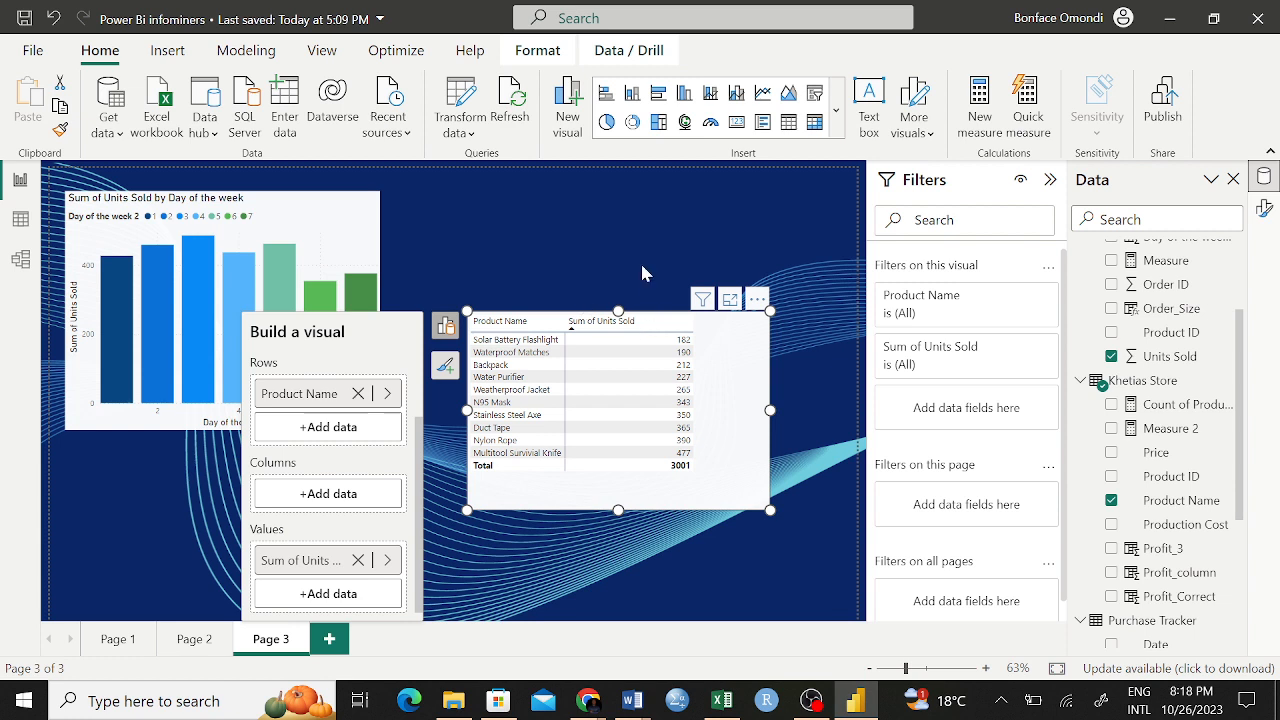
click(613, 236)
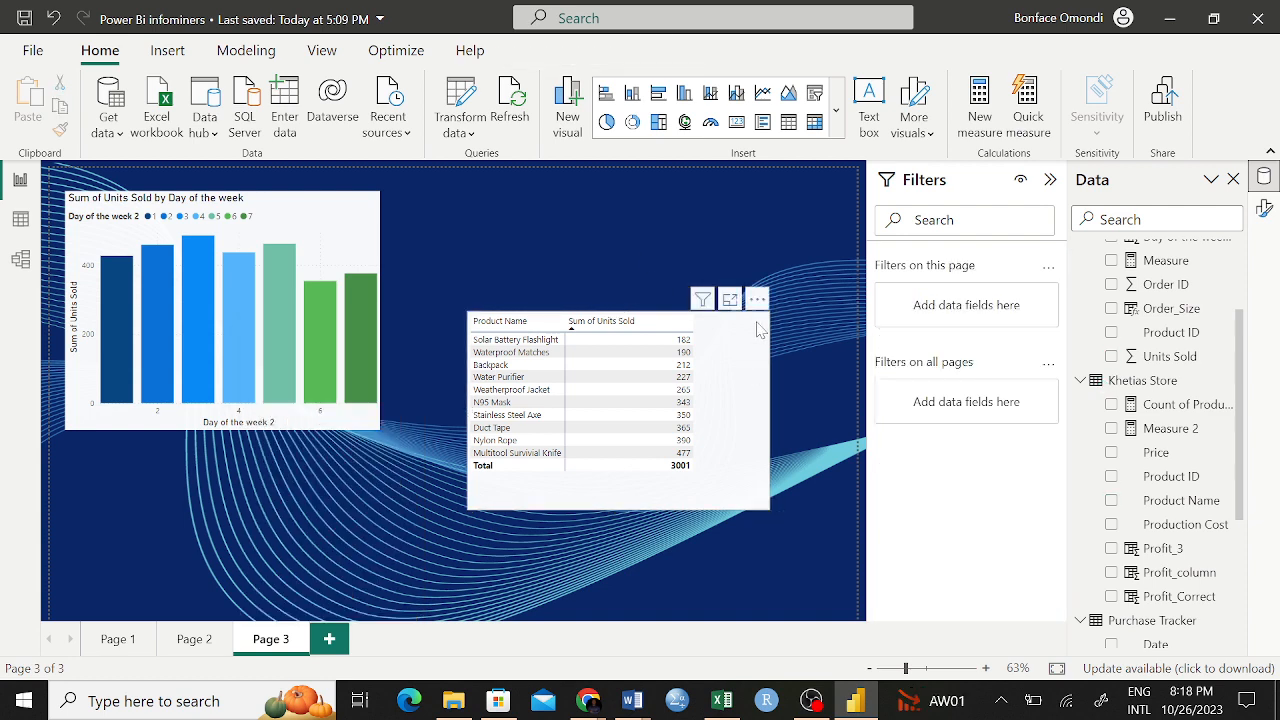
click(757, 503)
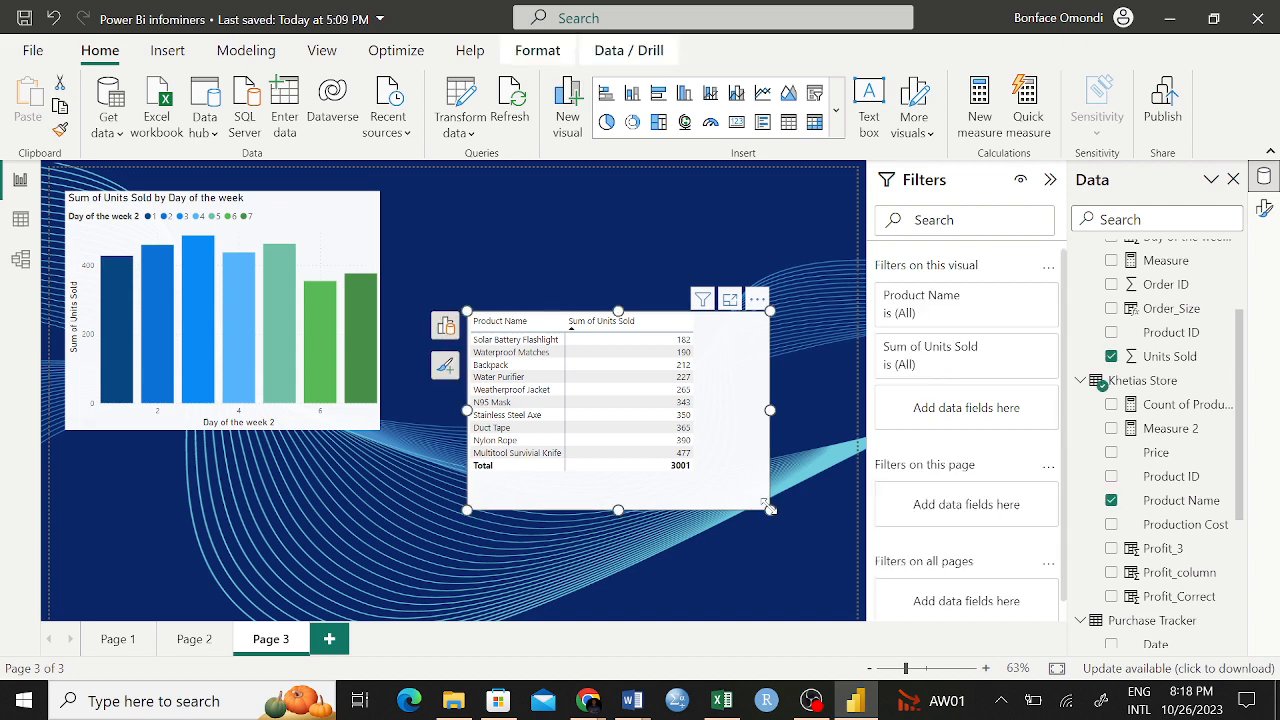
Step: Shrink the product matrix slightly and test cross-highlighting with its Waterproof Matches, Stainless Steel Axe and Water Purifier rows, clearing the selection at the end
drag(770, 509, 737, 491)
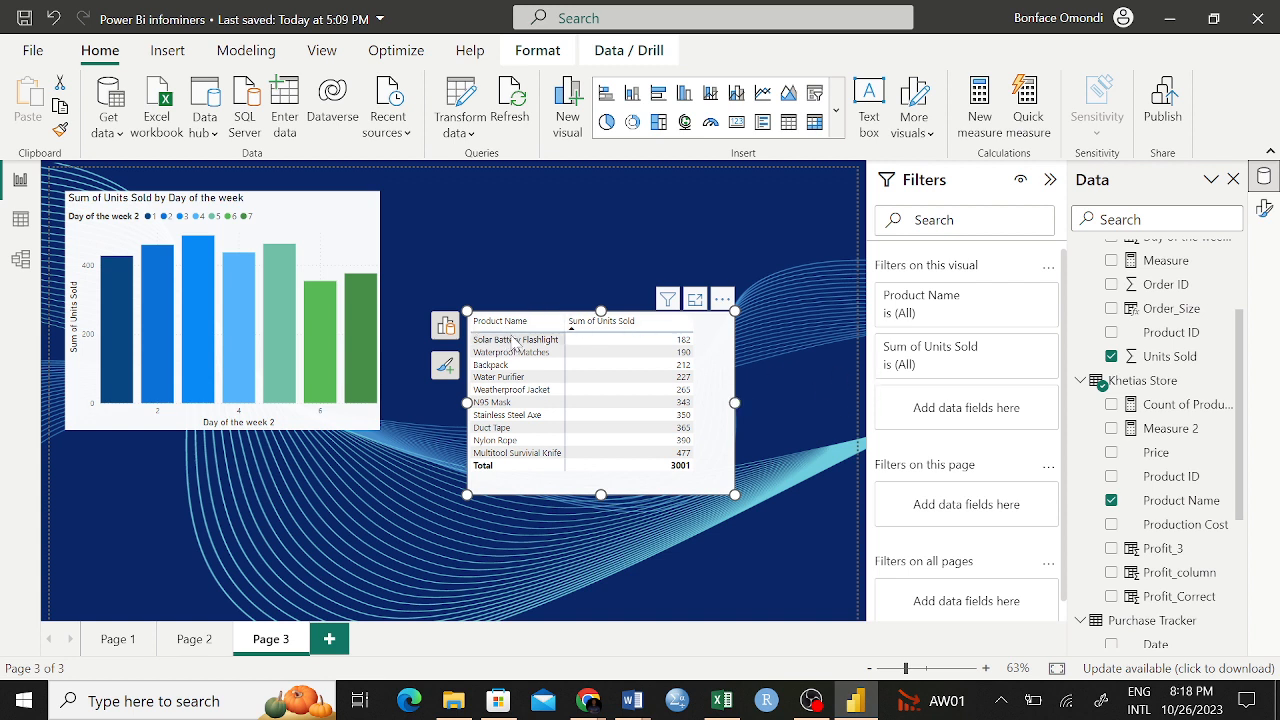
click(640, 352)
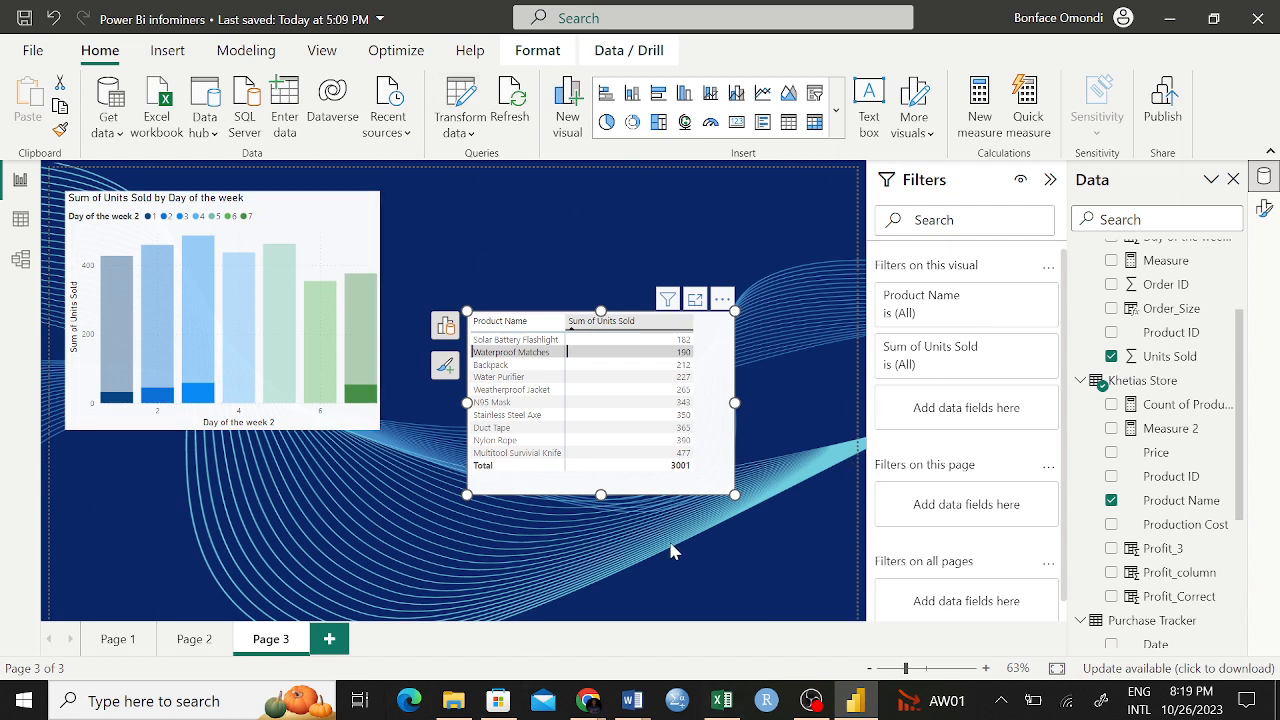
click(597, 417)
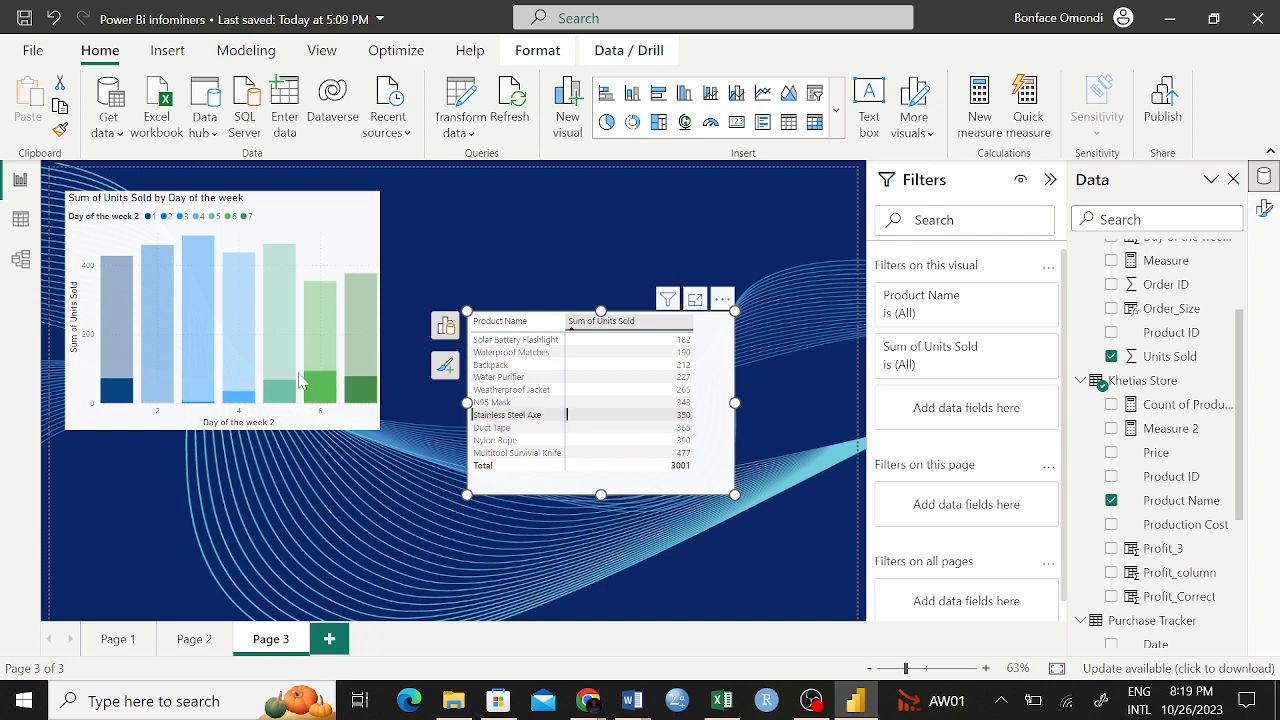
click(533, 378)
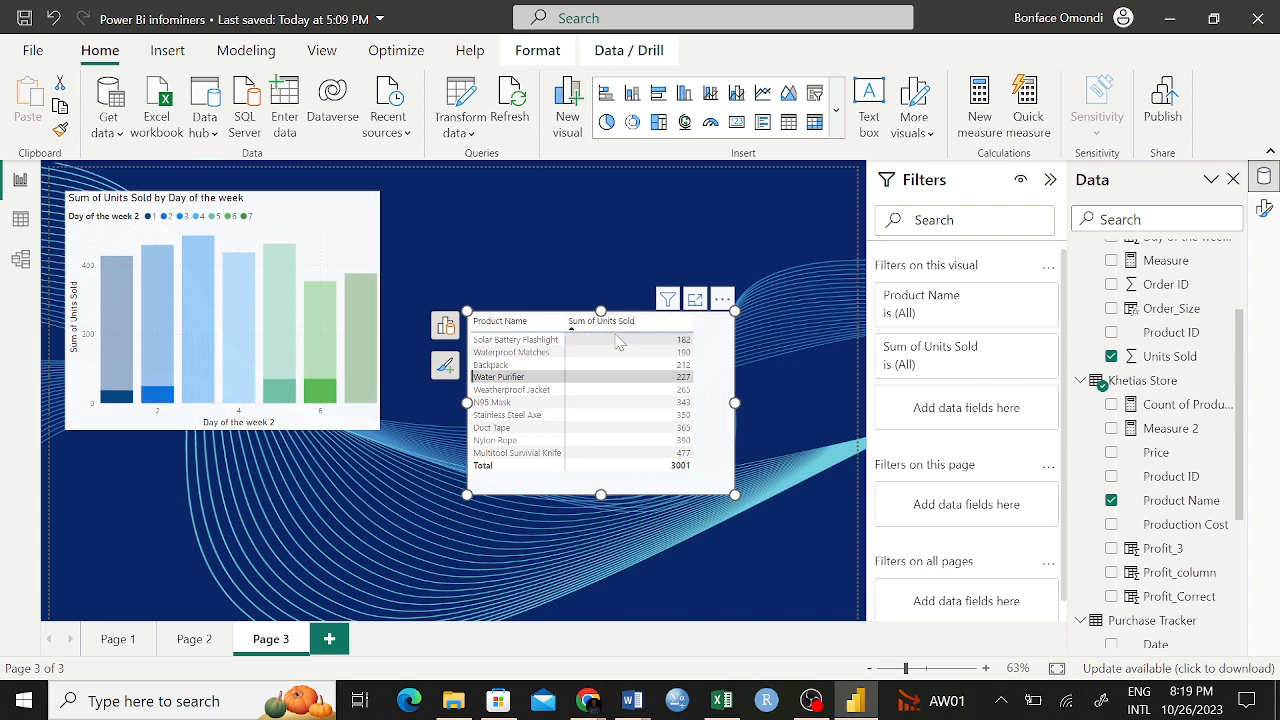
click(810, 486)
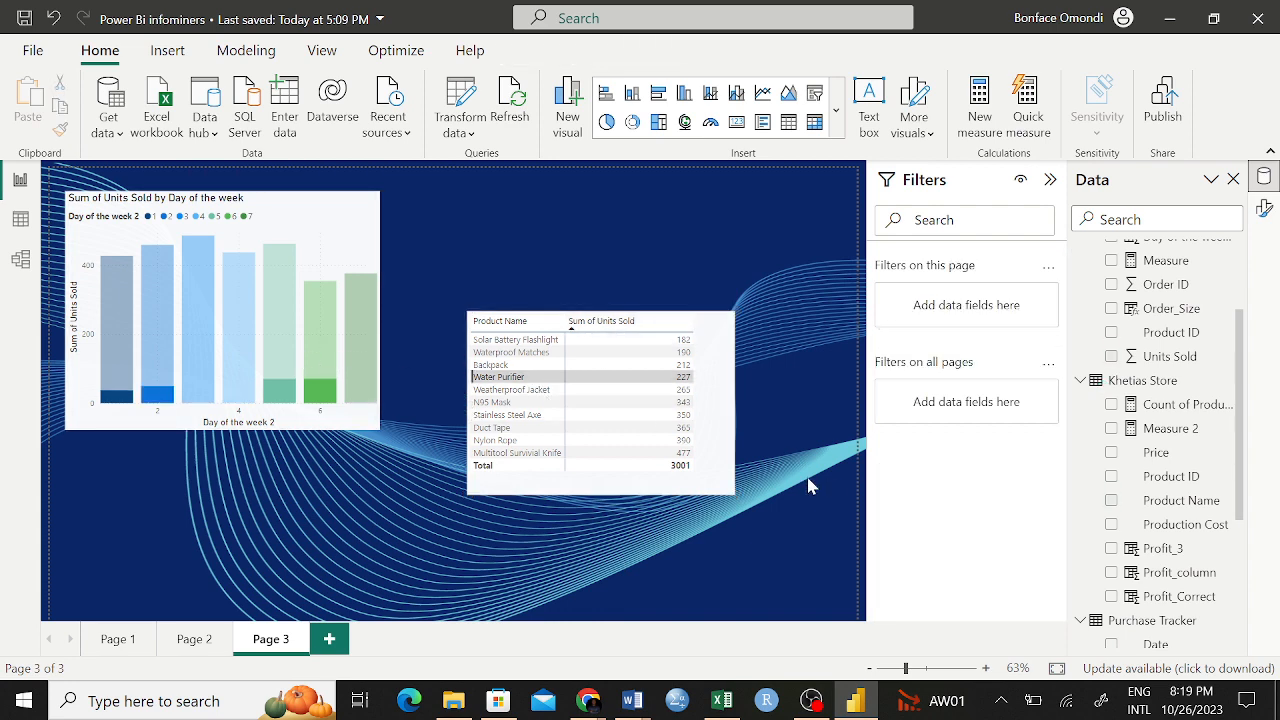
click(668, 380)
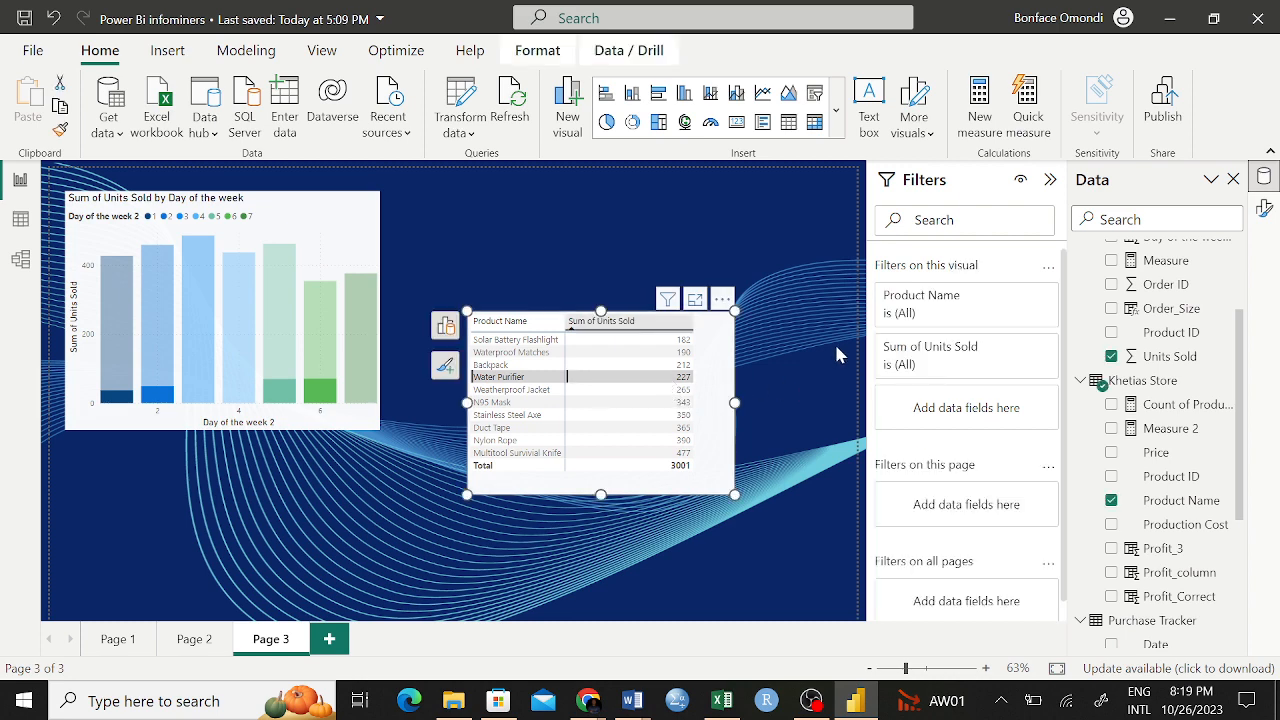
click(600, 379)
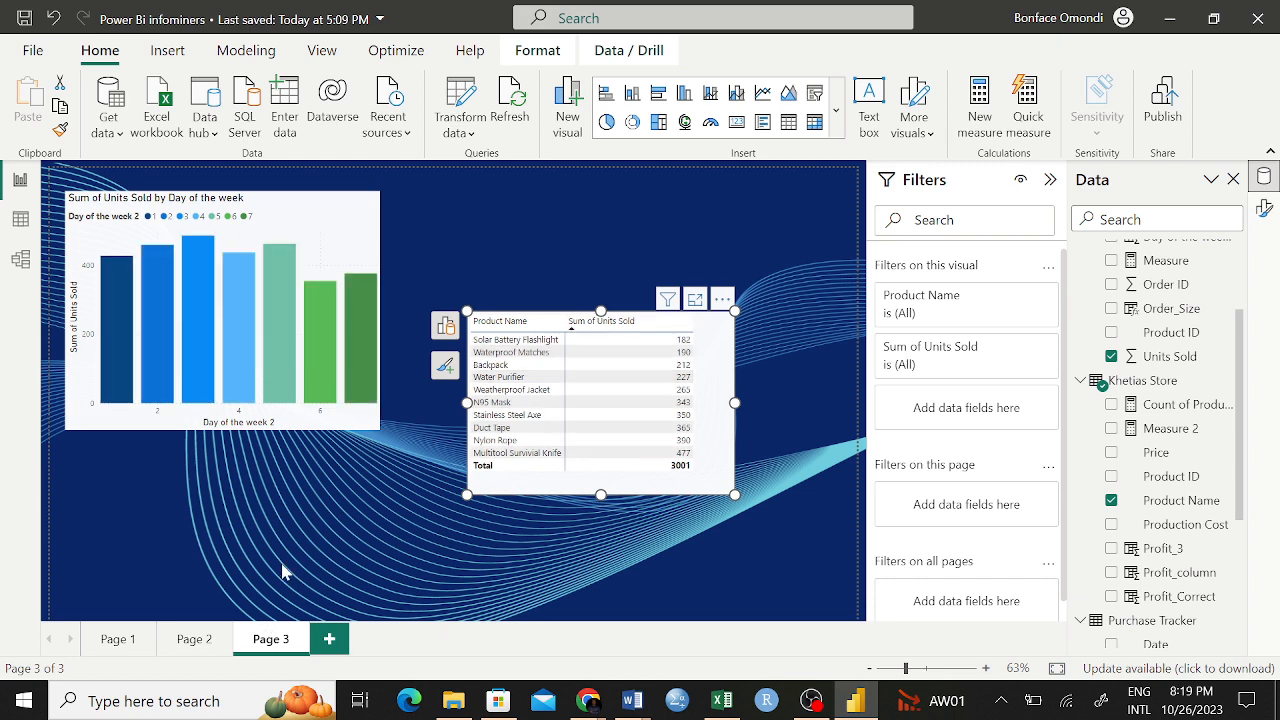
Step: Turn on Edit interactions with the product matrix selected
click(322, 516)
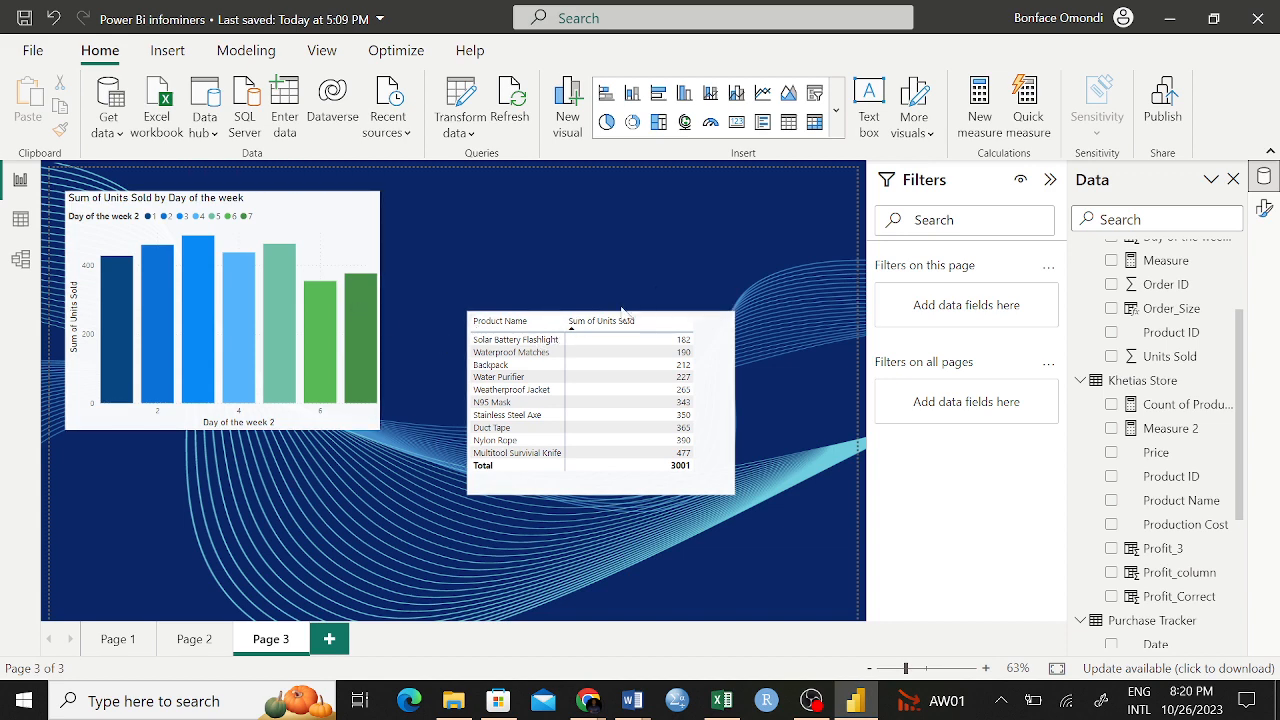
click(727, 330)
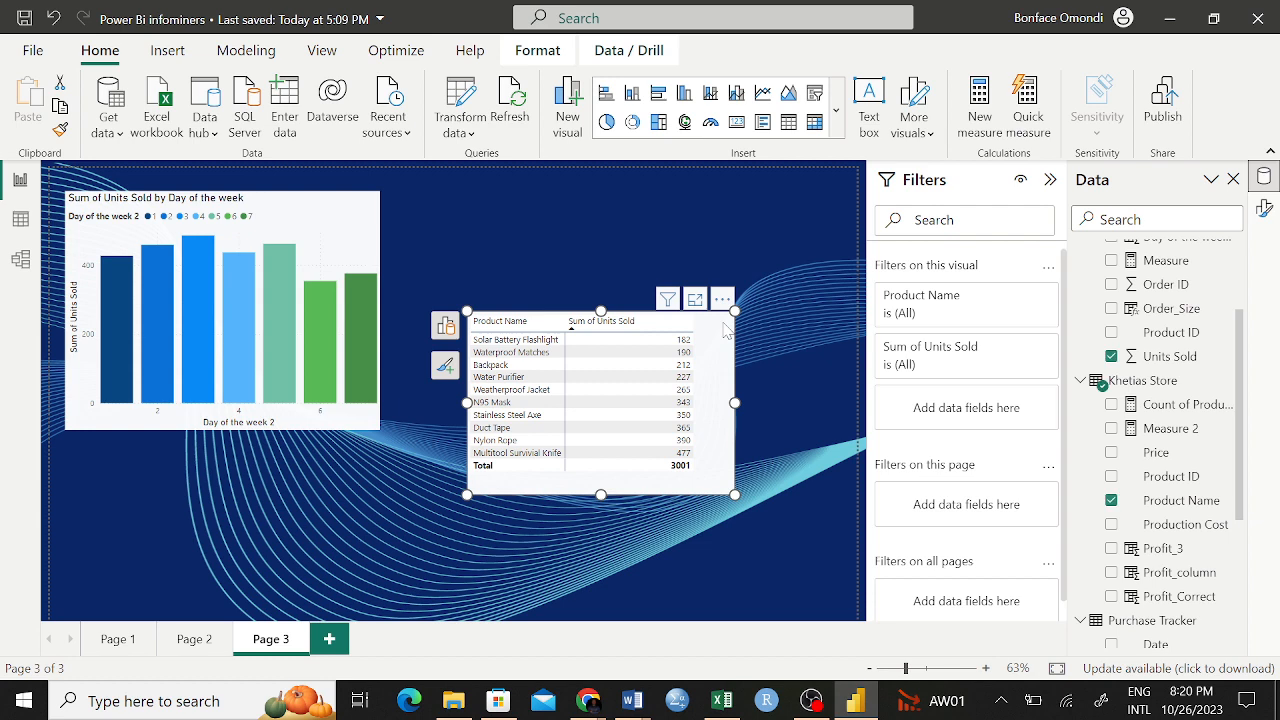
click(533, 52)
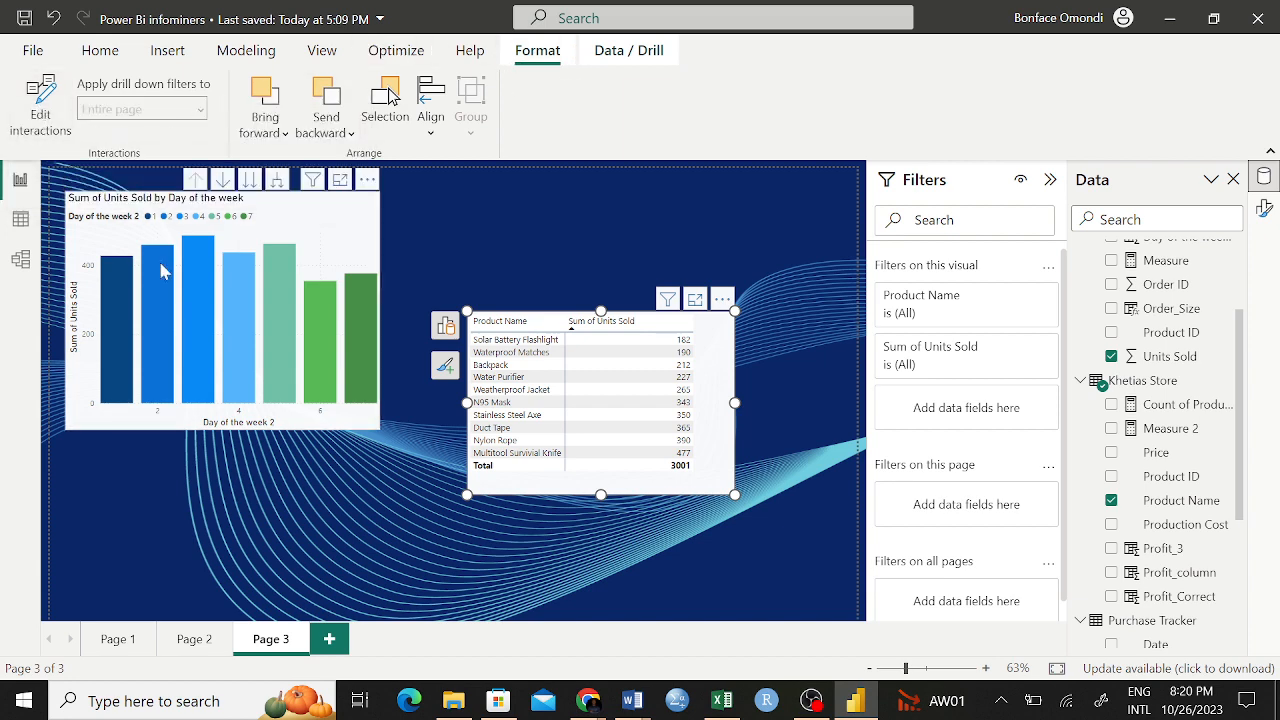
click(46, 108)
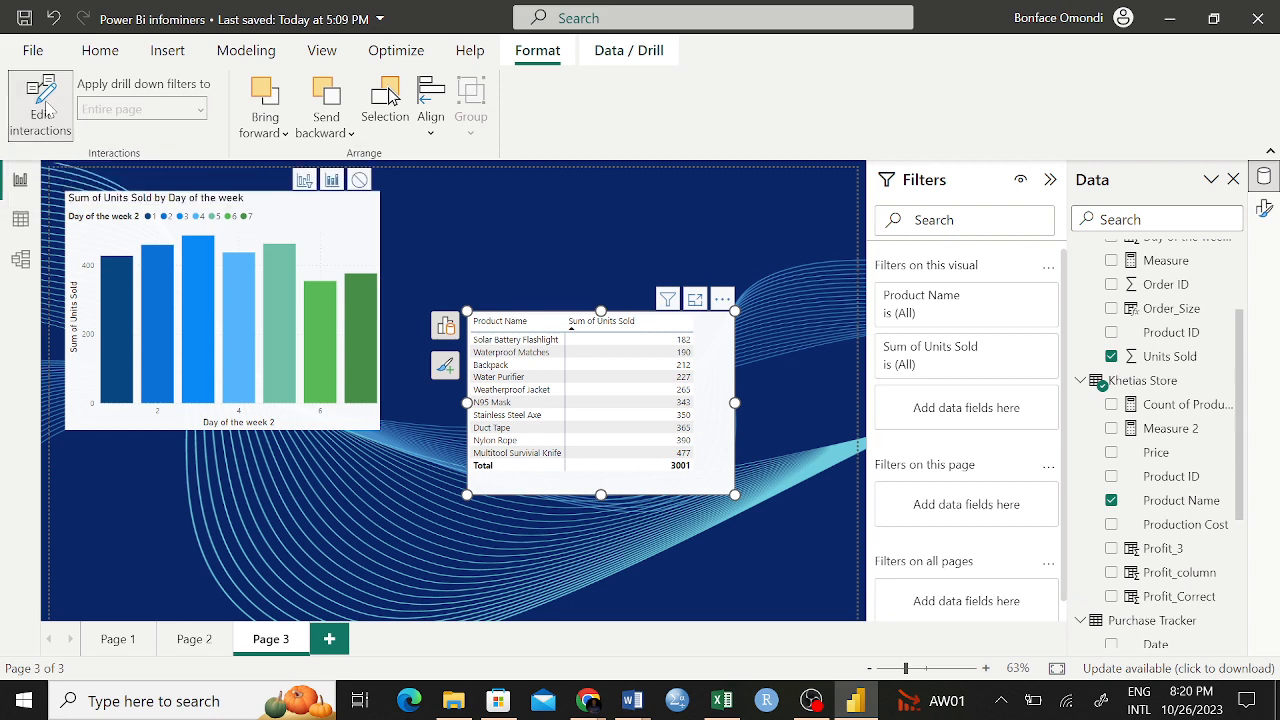
Step: Check how selecting Waterproof Matches in the product matrix affects the column chart, and clear the selection
click(530, 218)
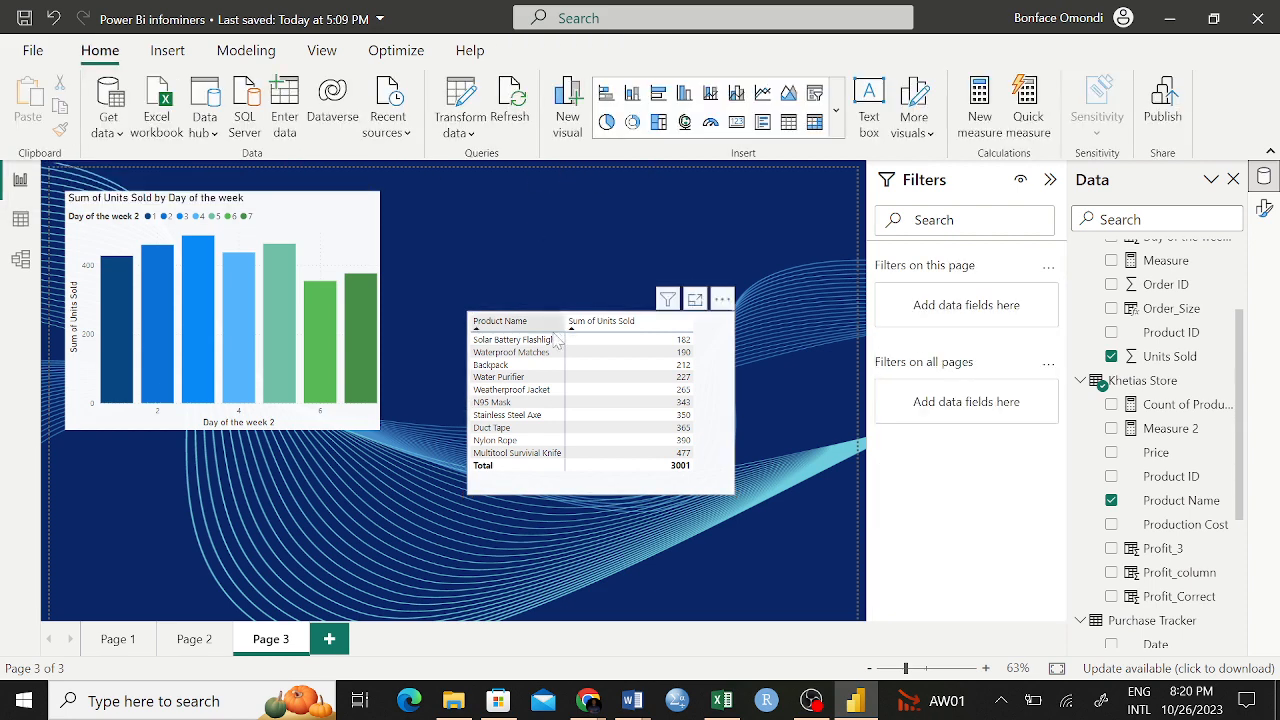
click(532, 356)
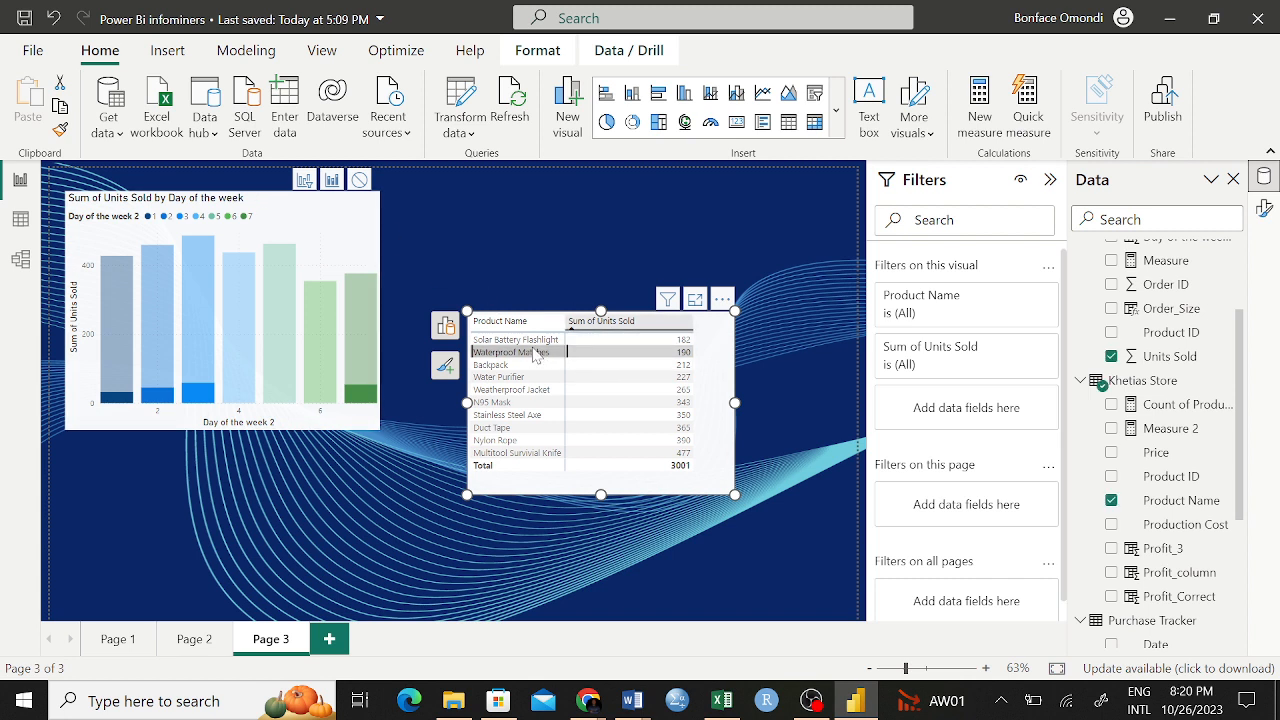
click(548, 268)
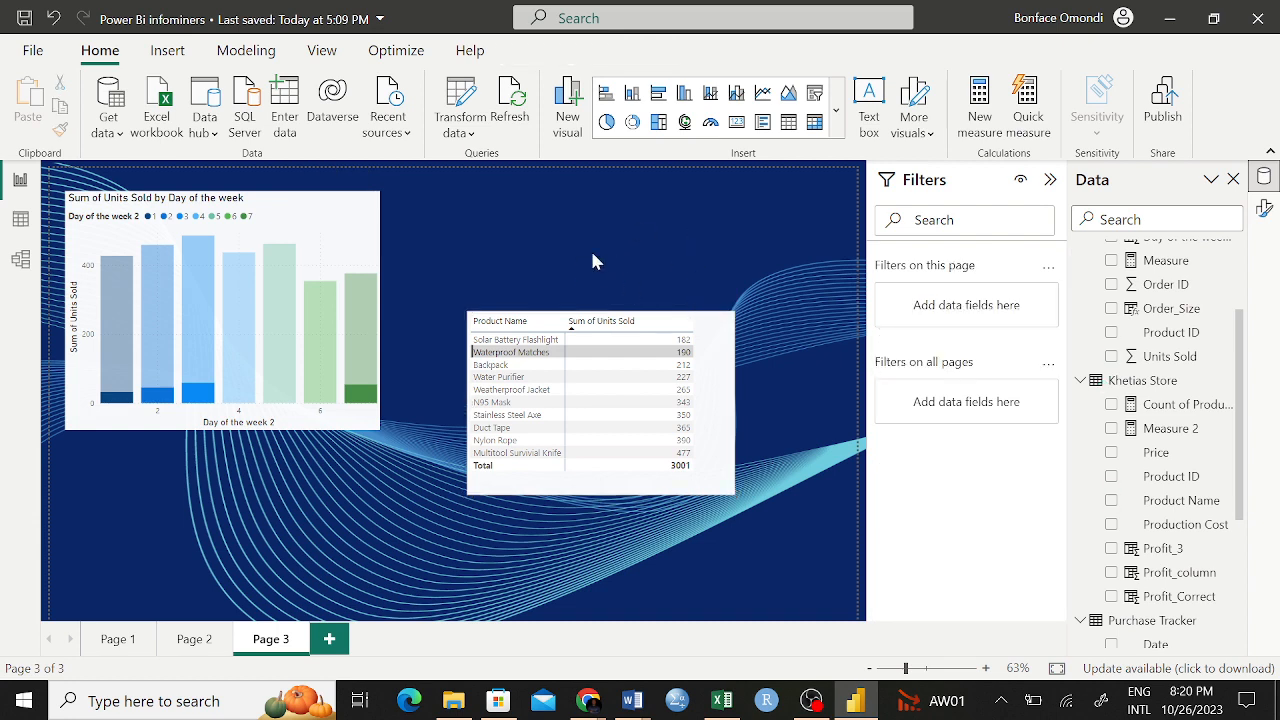
click(650, 357)
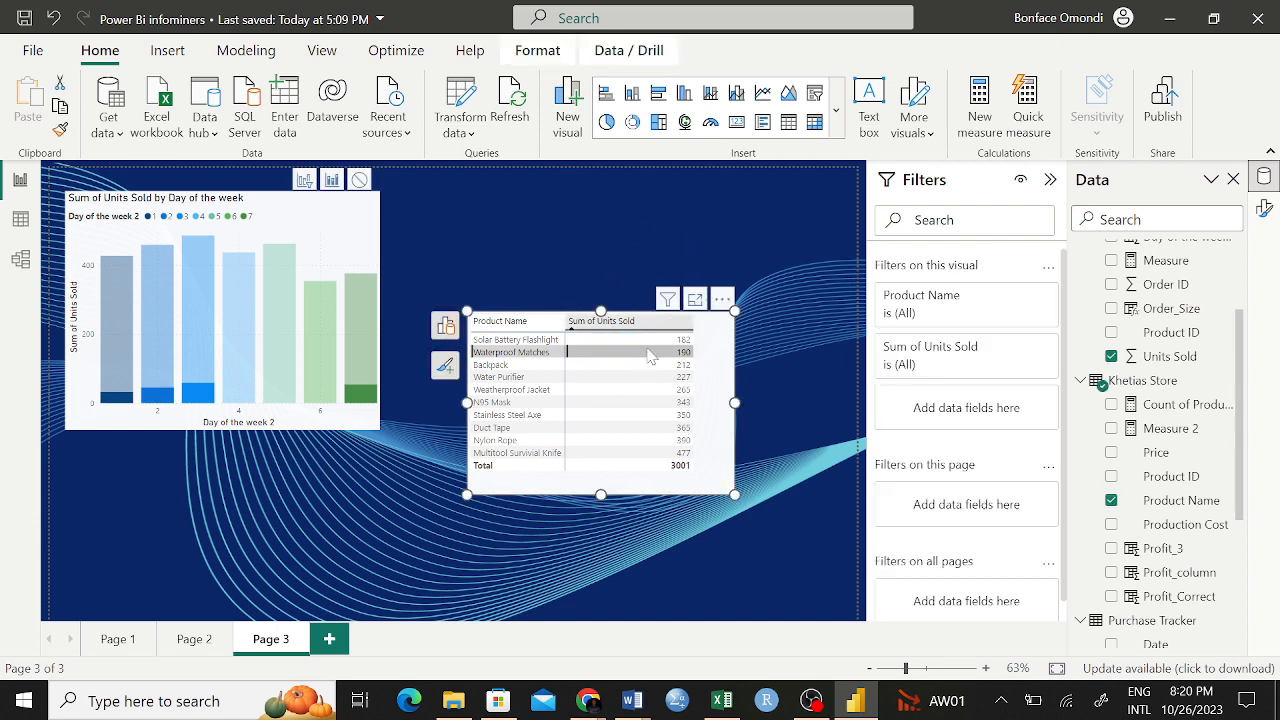
click(785, 395)
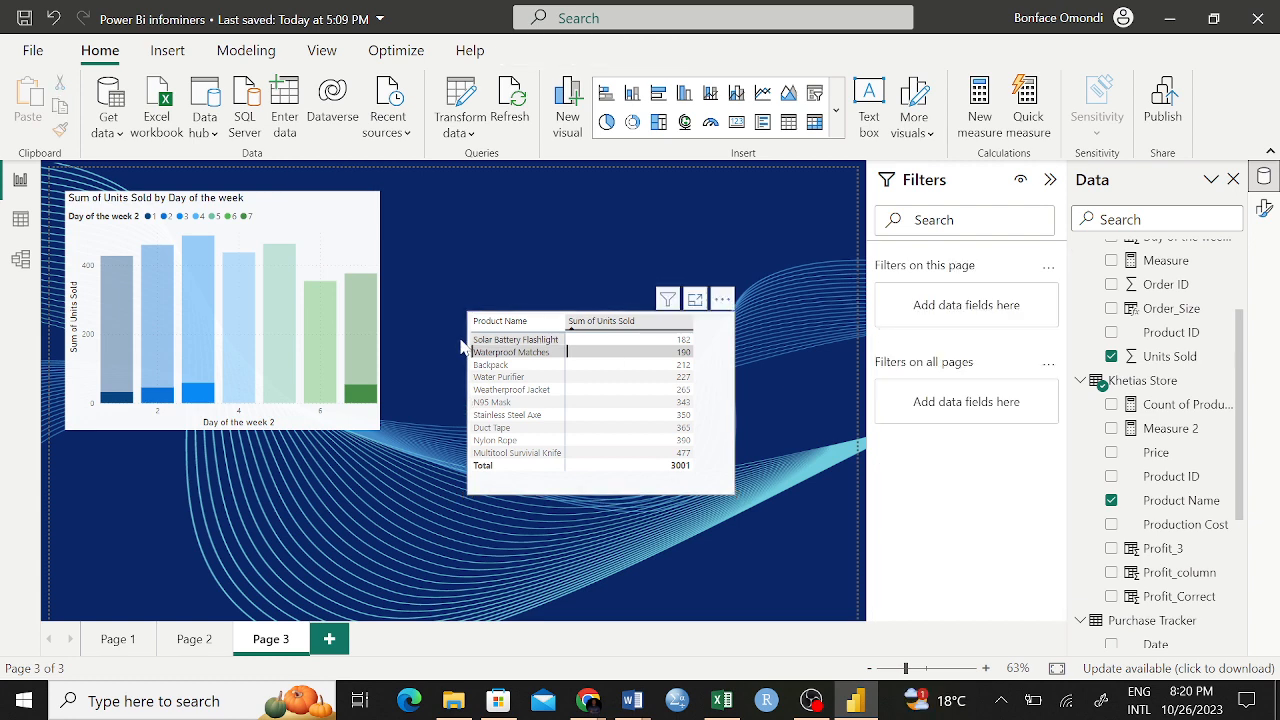
click(548, 360)
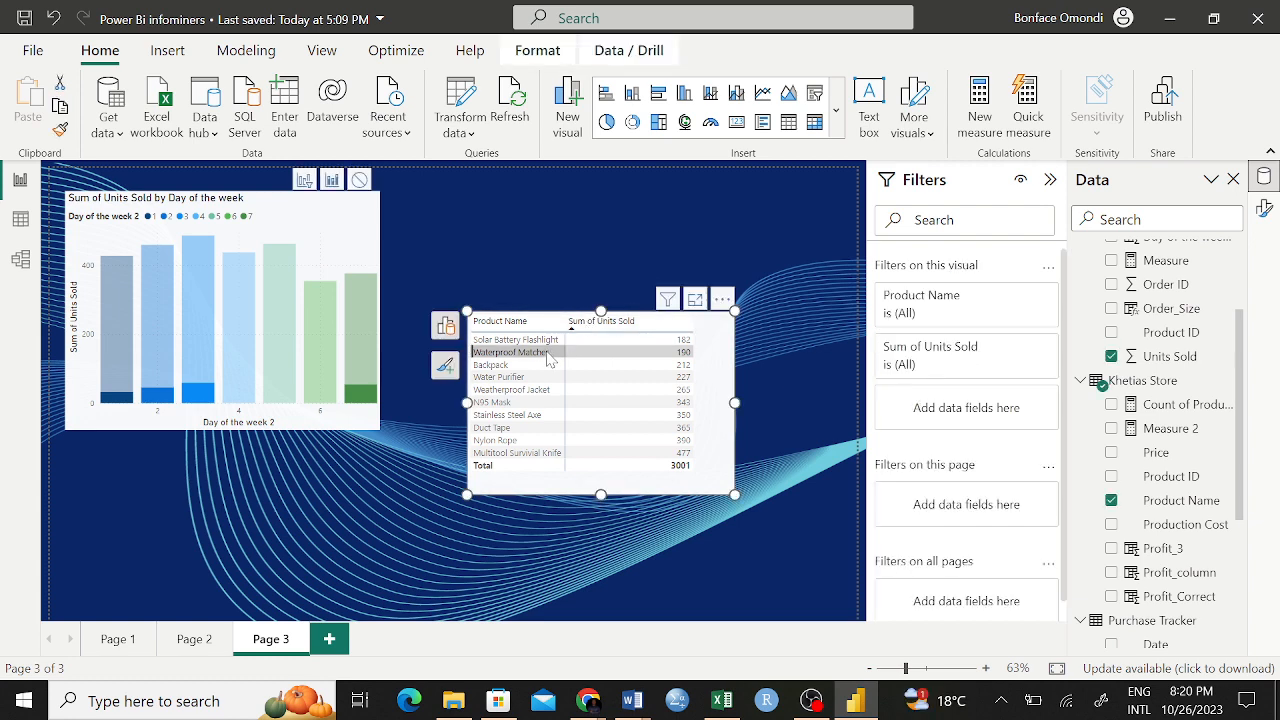
click(548, 357)
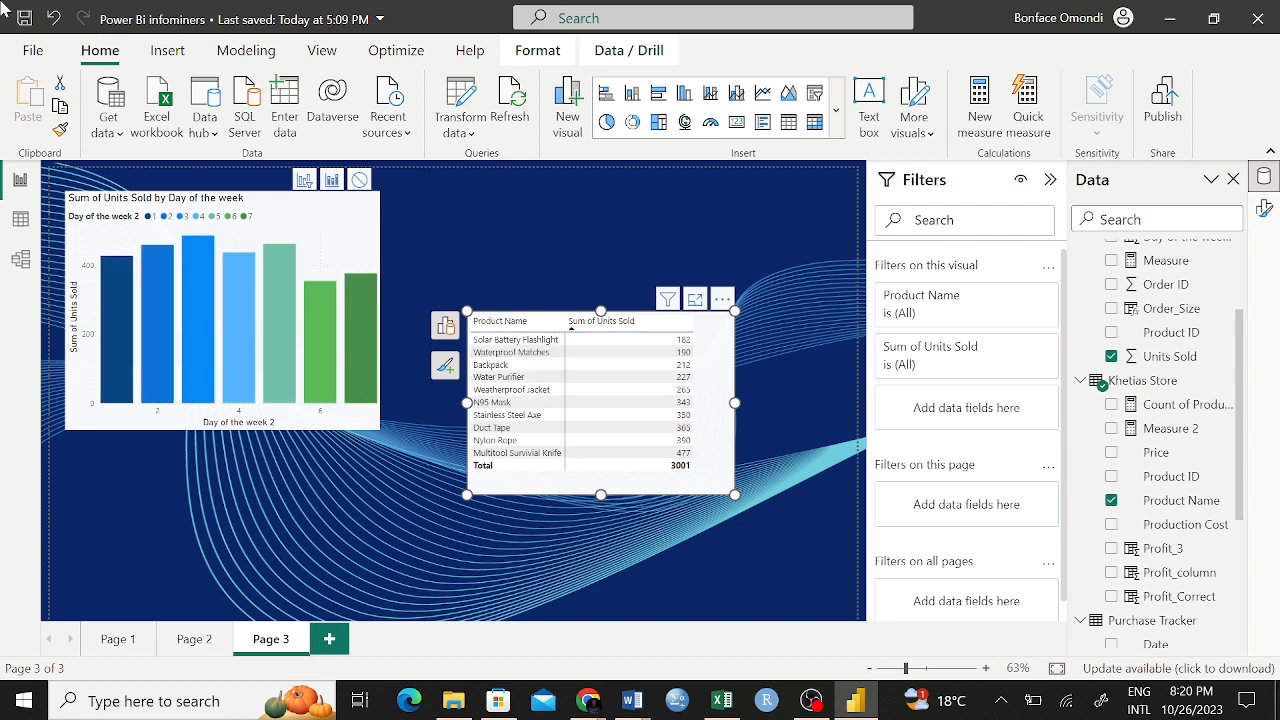
Step: Select both the column chart and the product matrix and apply Edit interactions to them
click(384, 236)
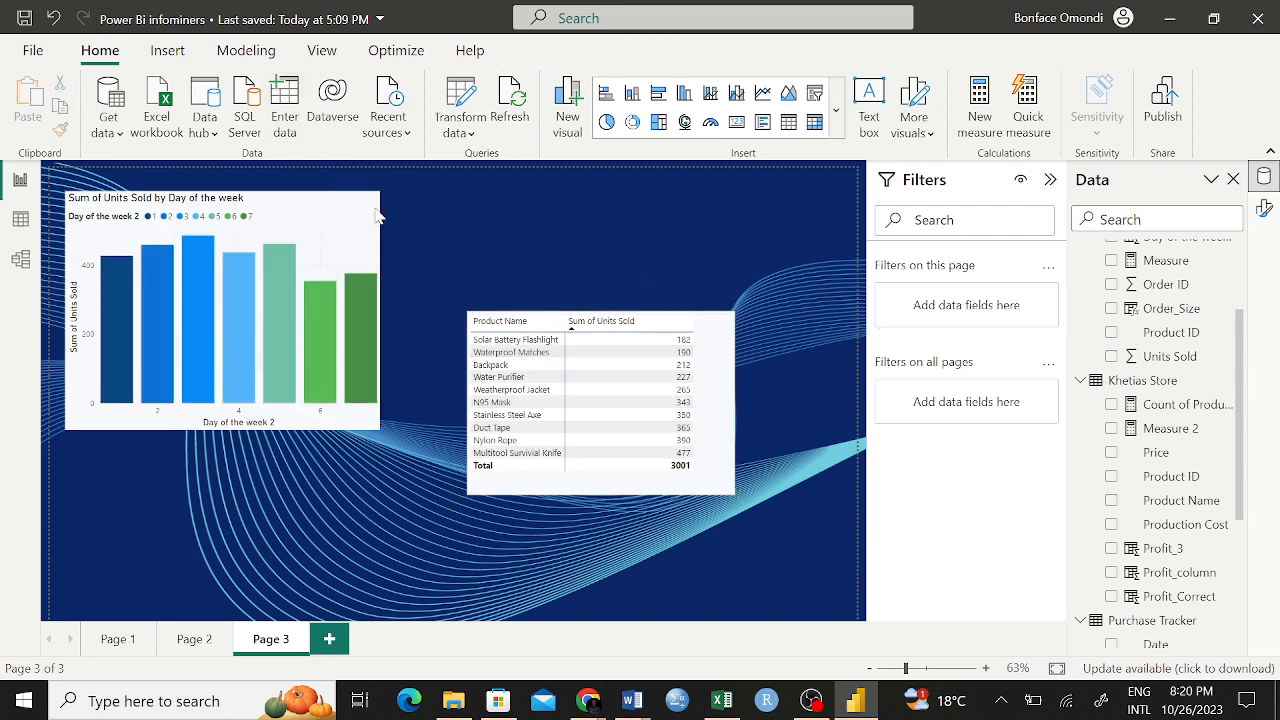
click(357, 218)
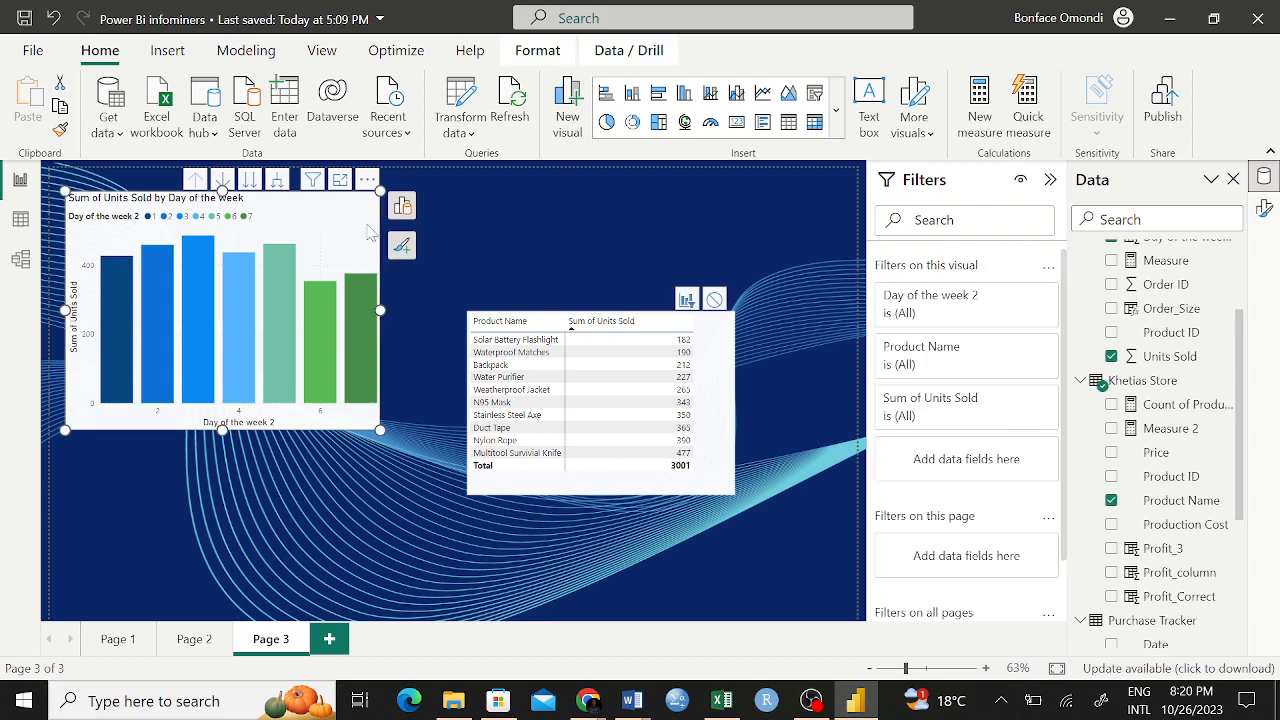
ctrl+click(727, 341)
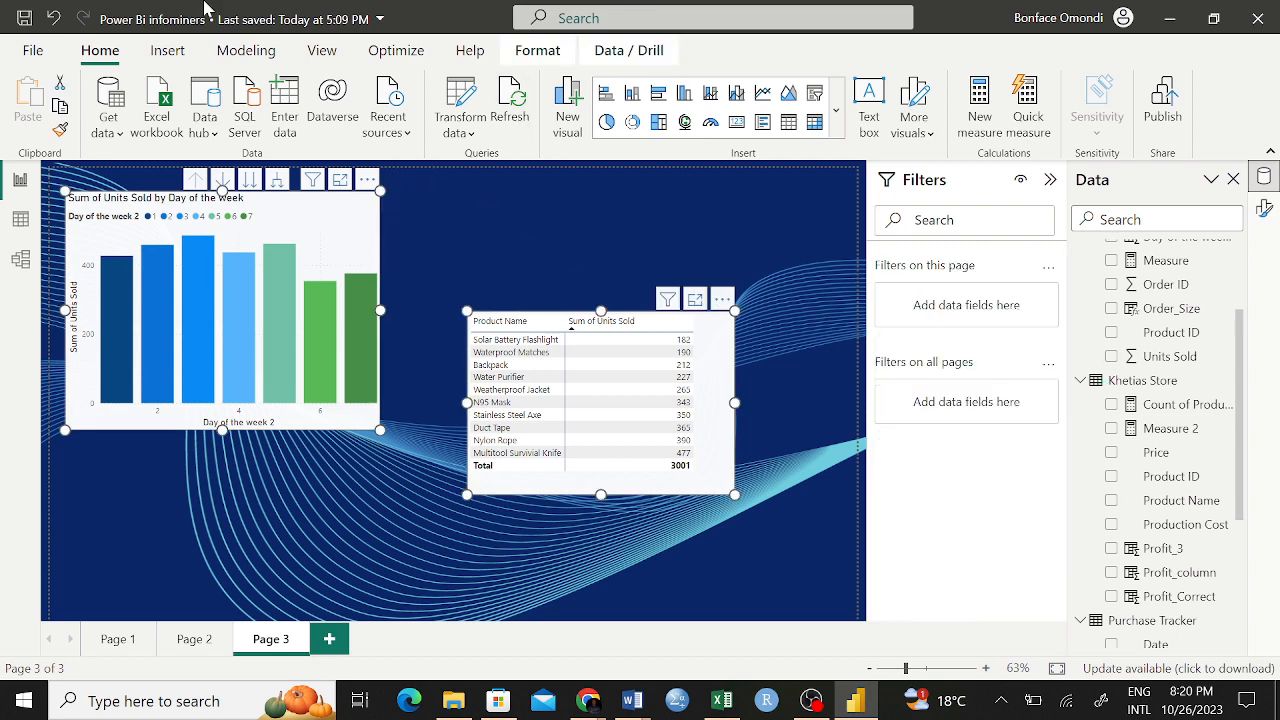
click(517, 56)
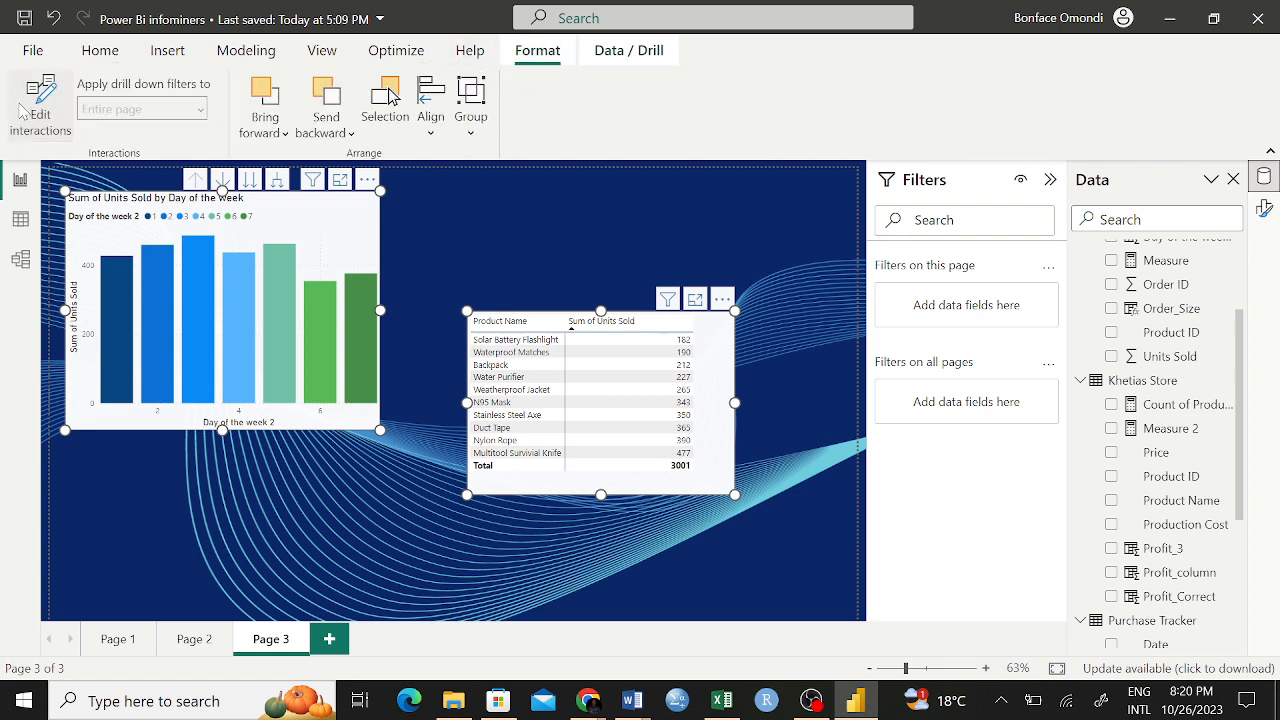
click(30, 110)
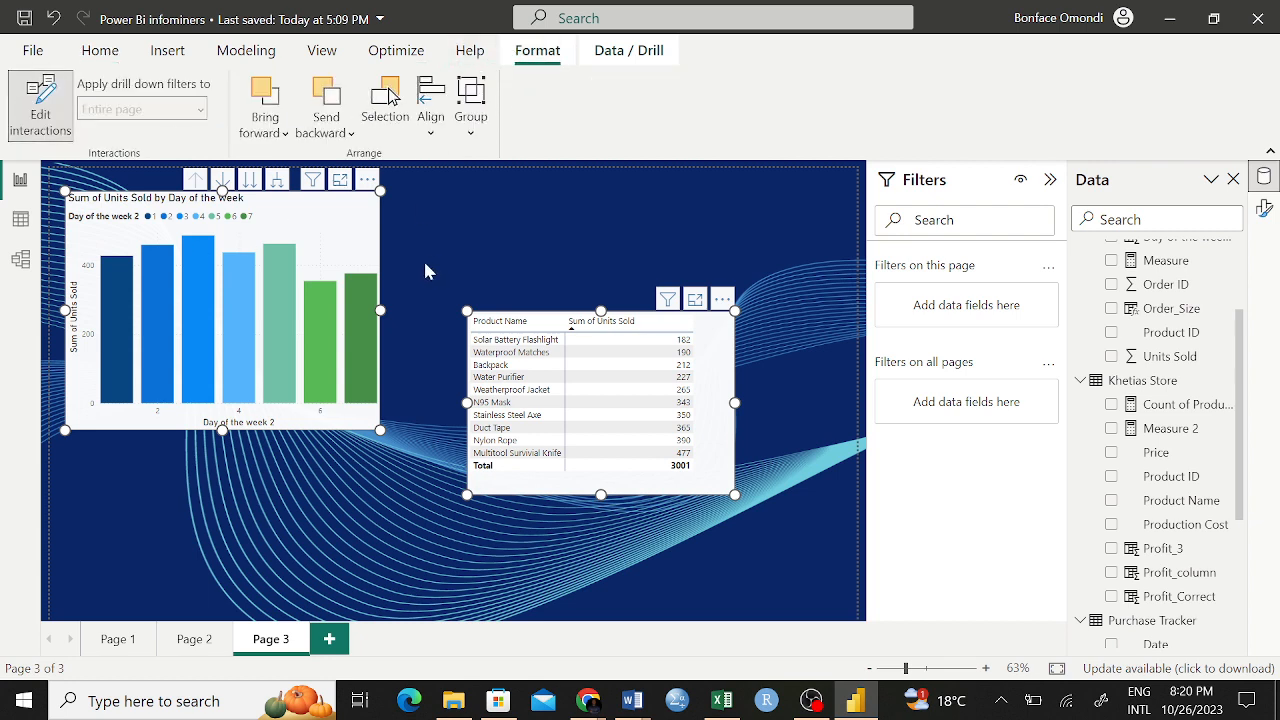
Step: Check how selecting the day 7 column in the chart filters the product matrix, and clear the selection
click(594, 268)
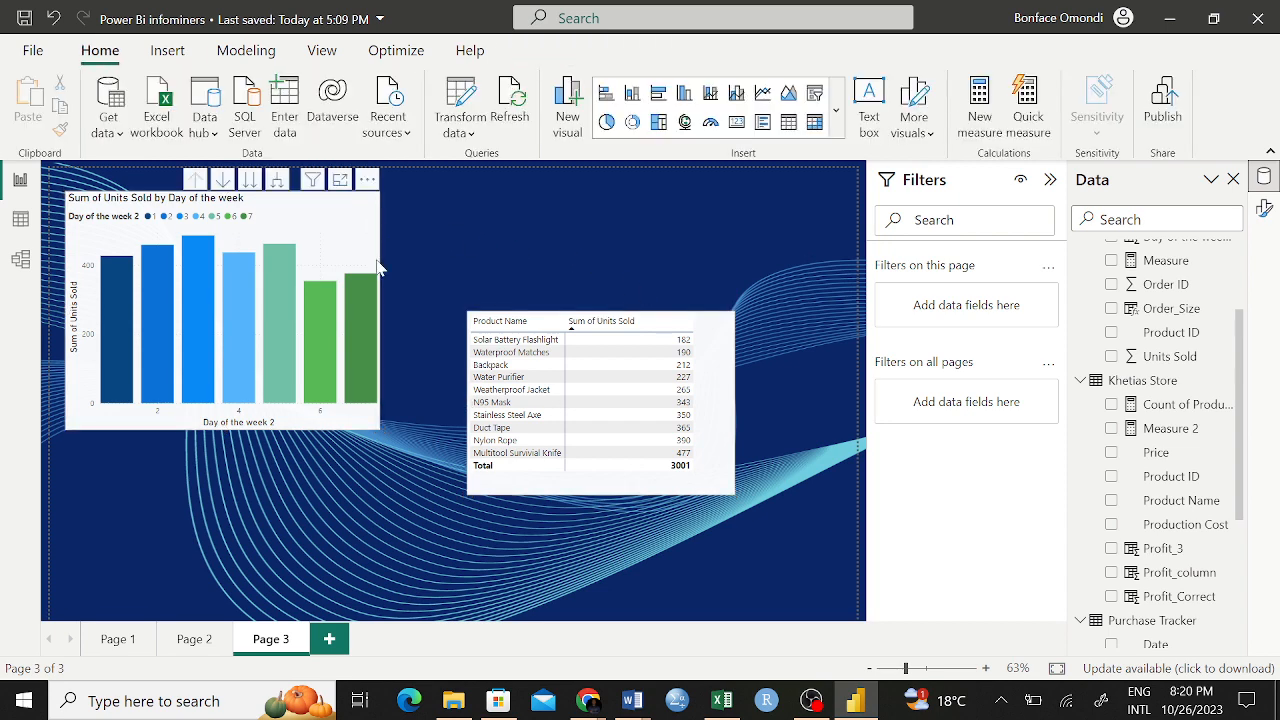
click(360, 330)
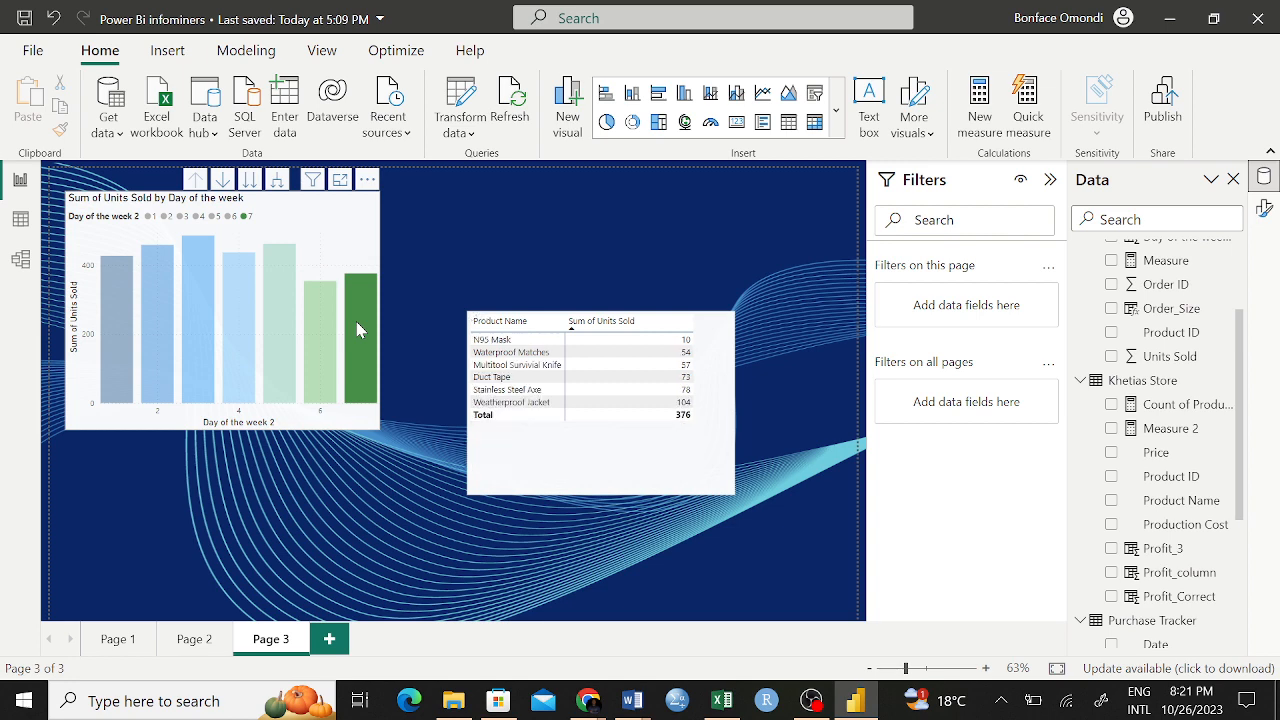
click(357, 323)
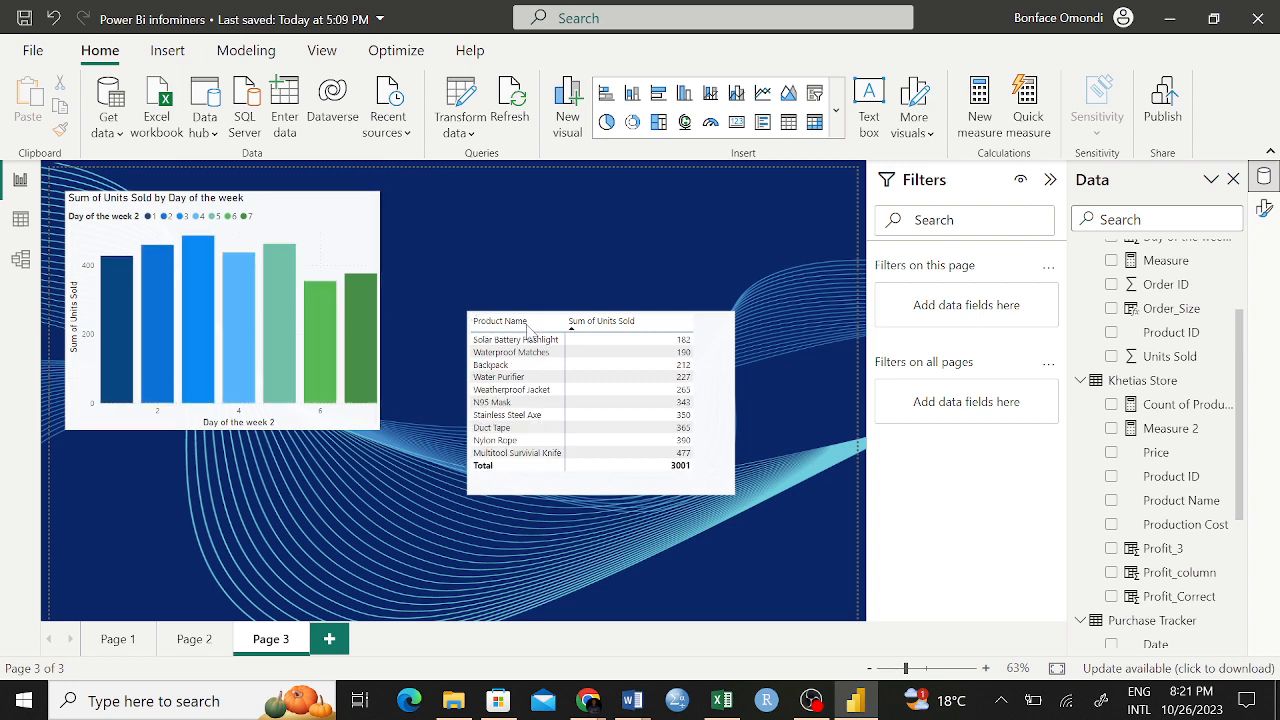
Step: Set the matrix's interaction with the column chart to None and test it with the Waterproof Matches and Water Purifier rows
click(720, 330)
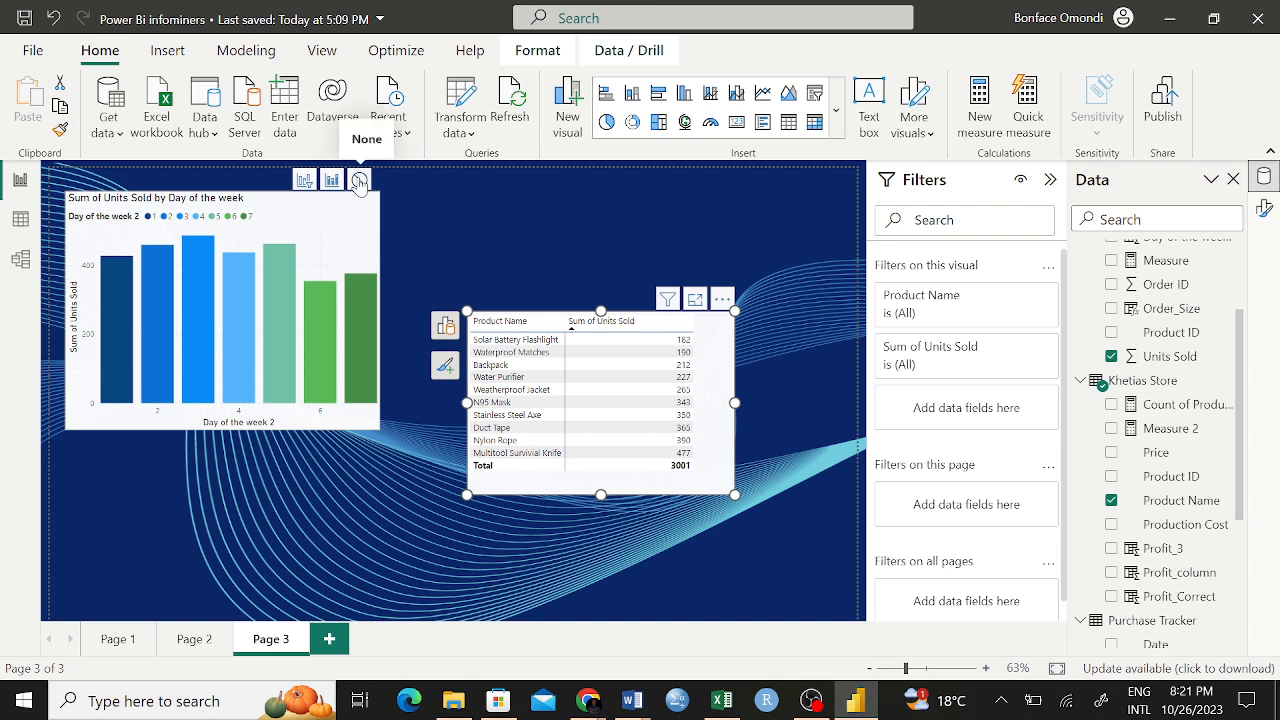
click(514, 203)
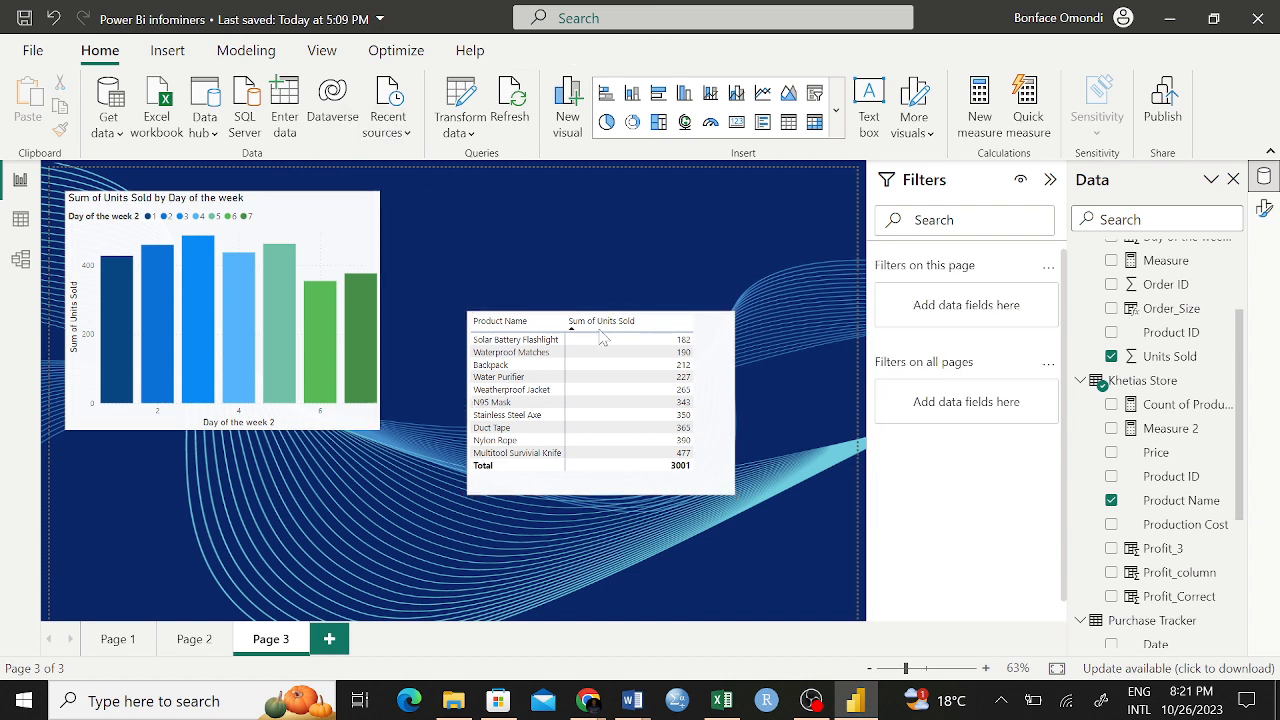
click(606, 356)
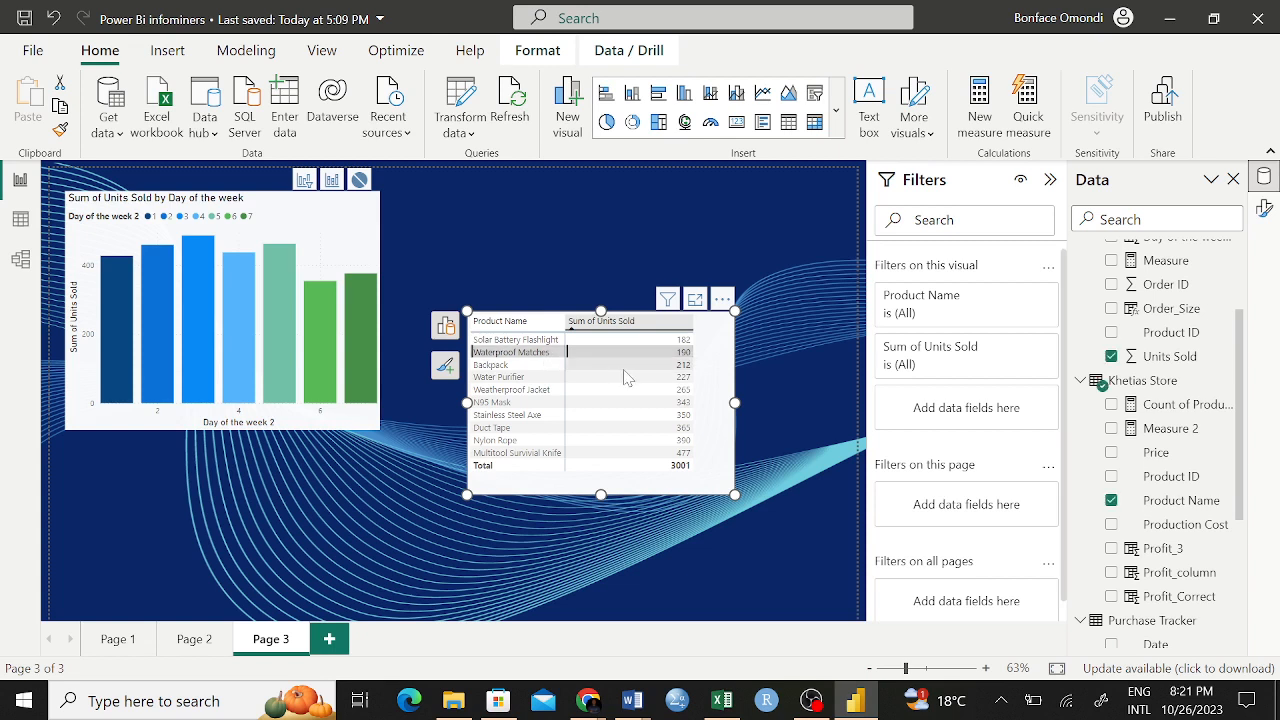
click(615, 380)
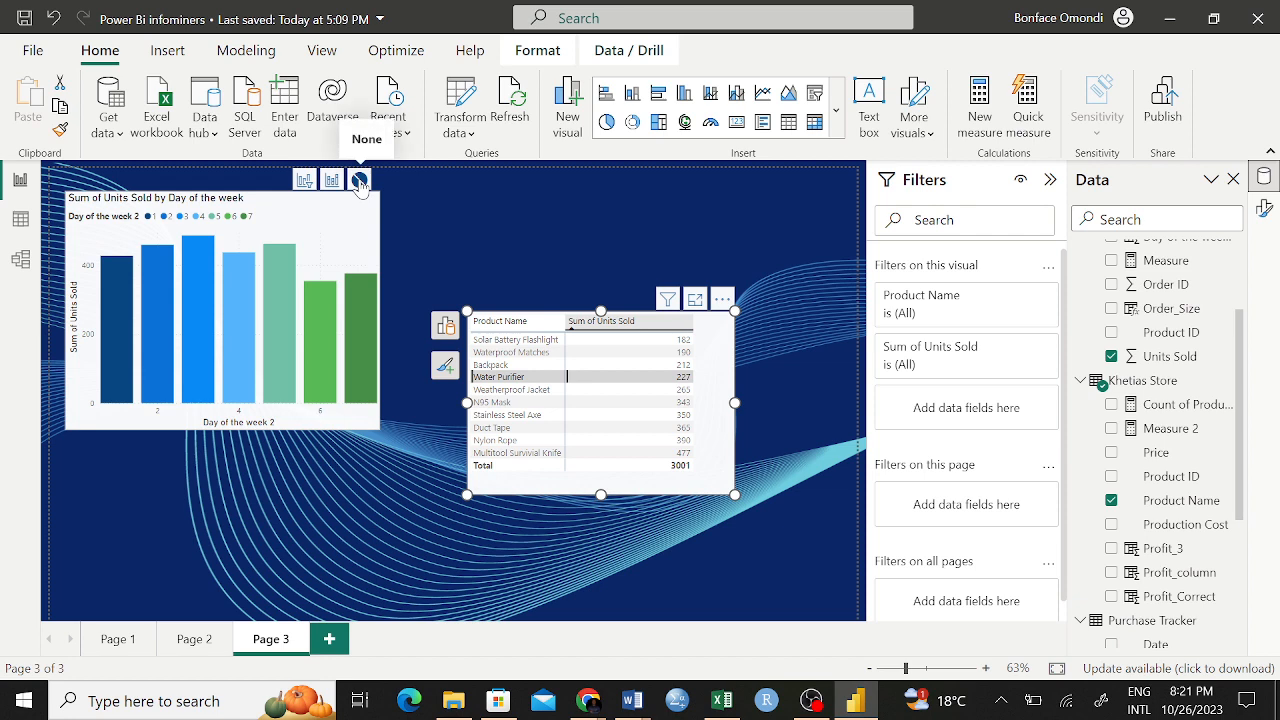
Step: Clear the row selection, recheck the None interaction with Waterproof Matches, and reselect the product matrix
click(362, 229)
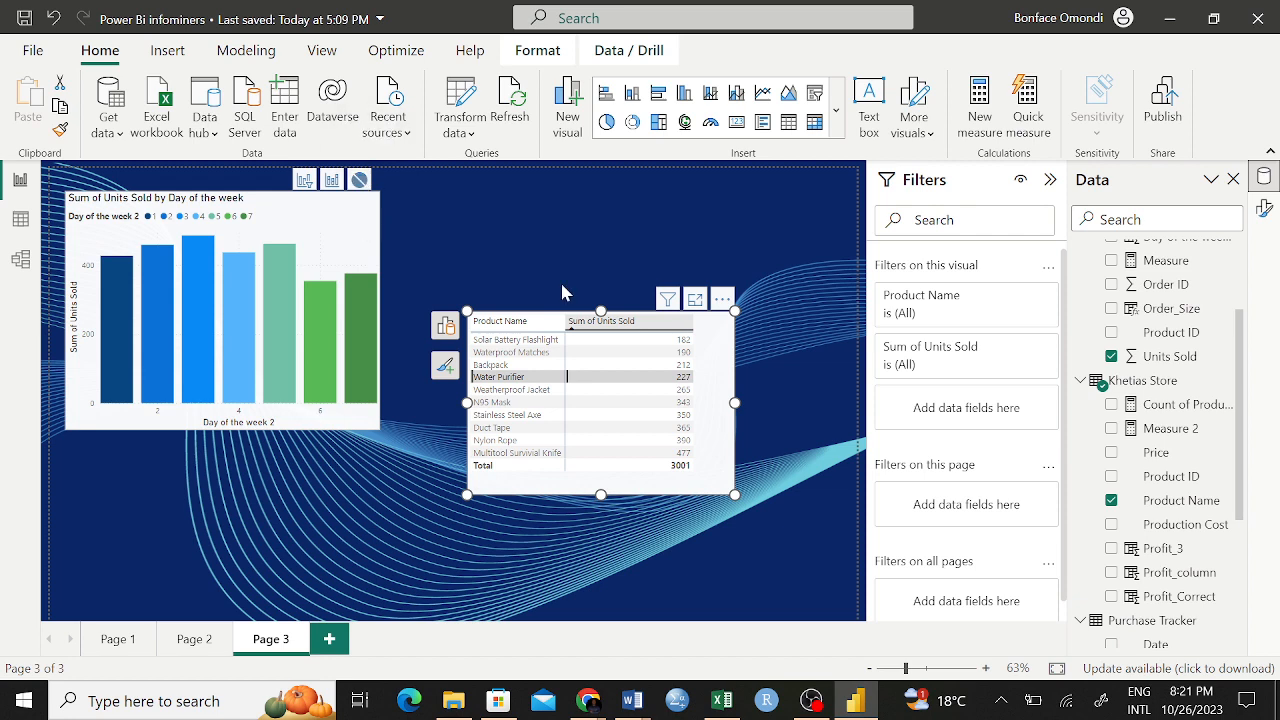
click(729, 356)
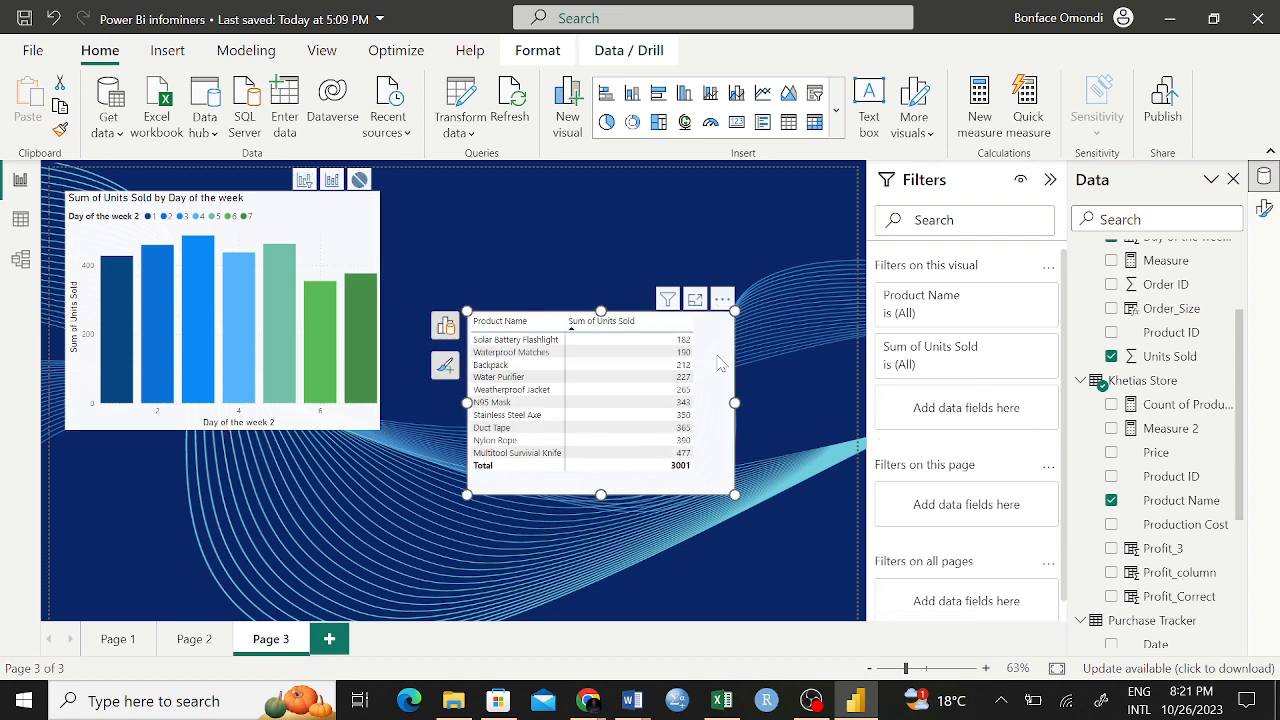
click(520, 355)
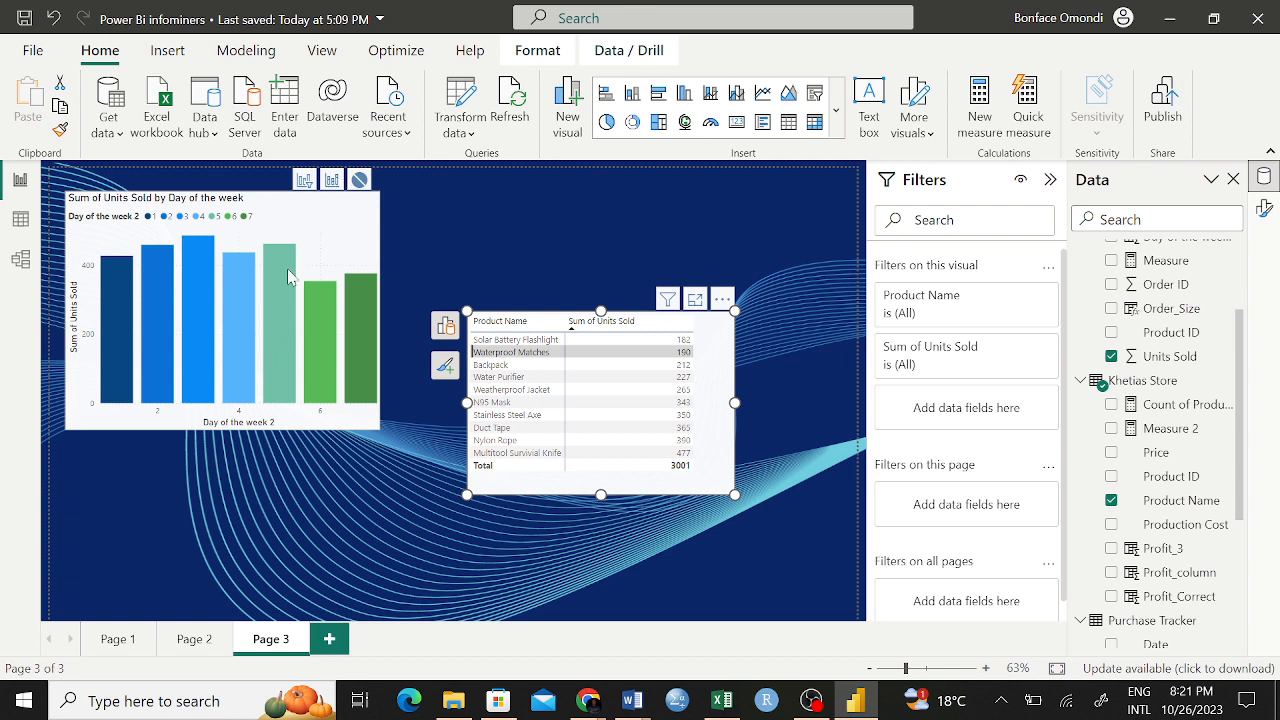
click(498, 228)
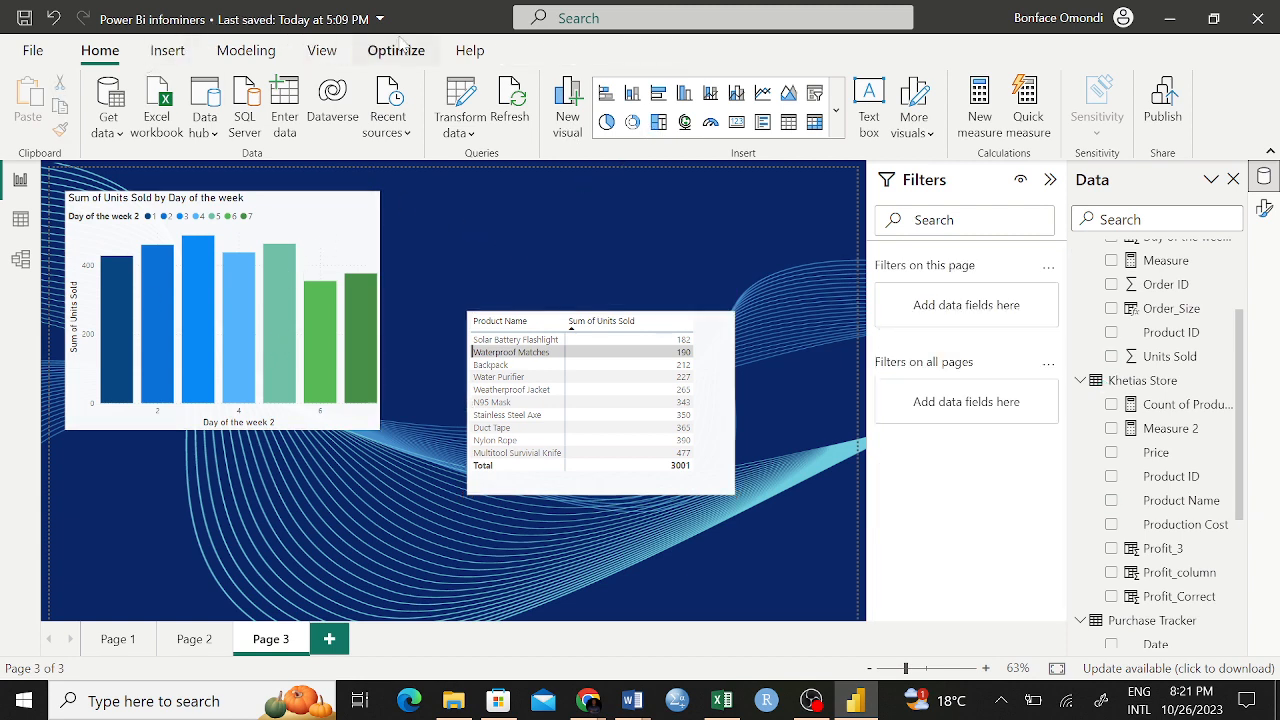
click(724, 346)
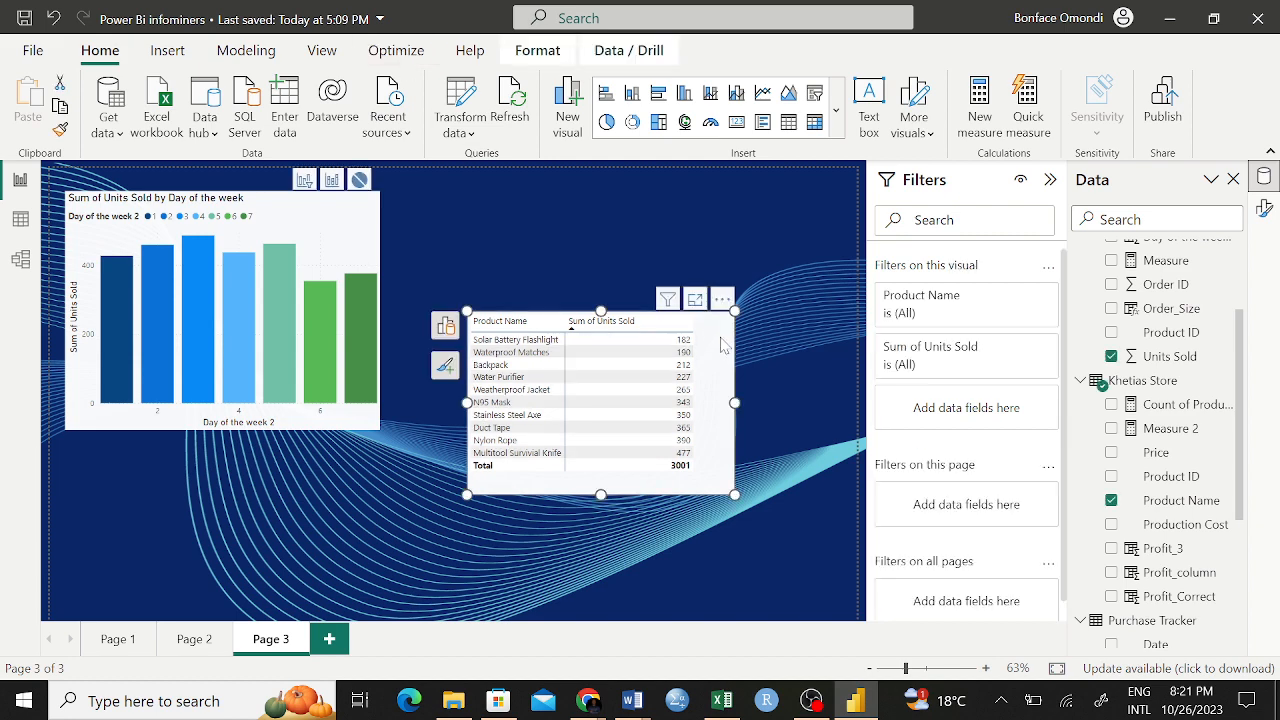
Step: Turn off Edit interactions for the product matrix and deselect the matrix
click(550, 55)
click(42, 100)
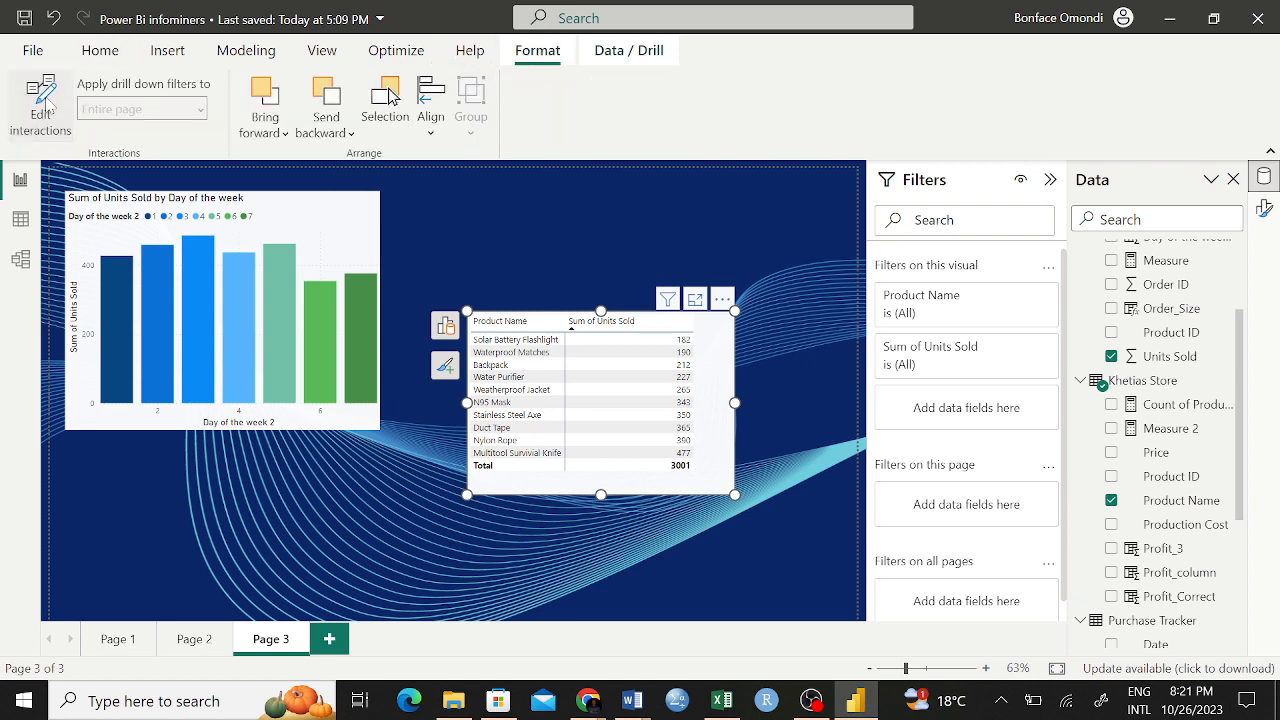
click(550, 269)
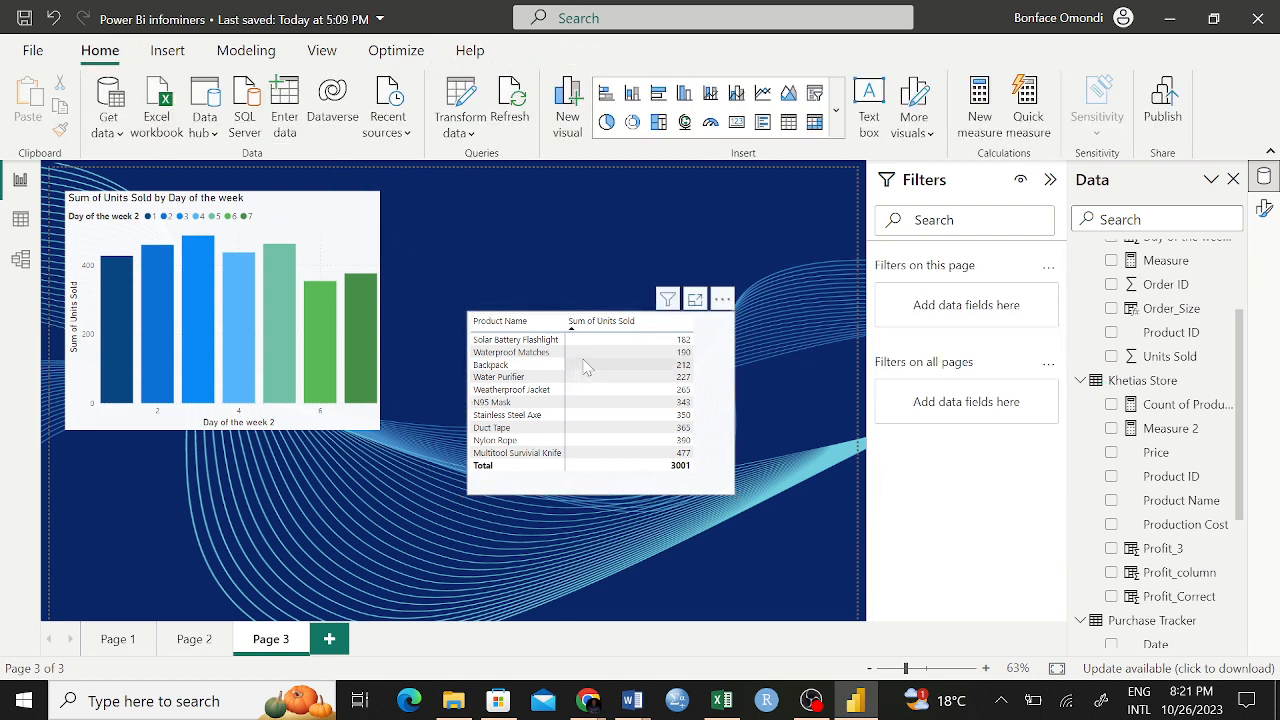
Step: Retest the Waterproof Matches row against the column chart, clear the selection, and move the product matrix up beside the chart
click(590, 362)
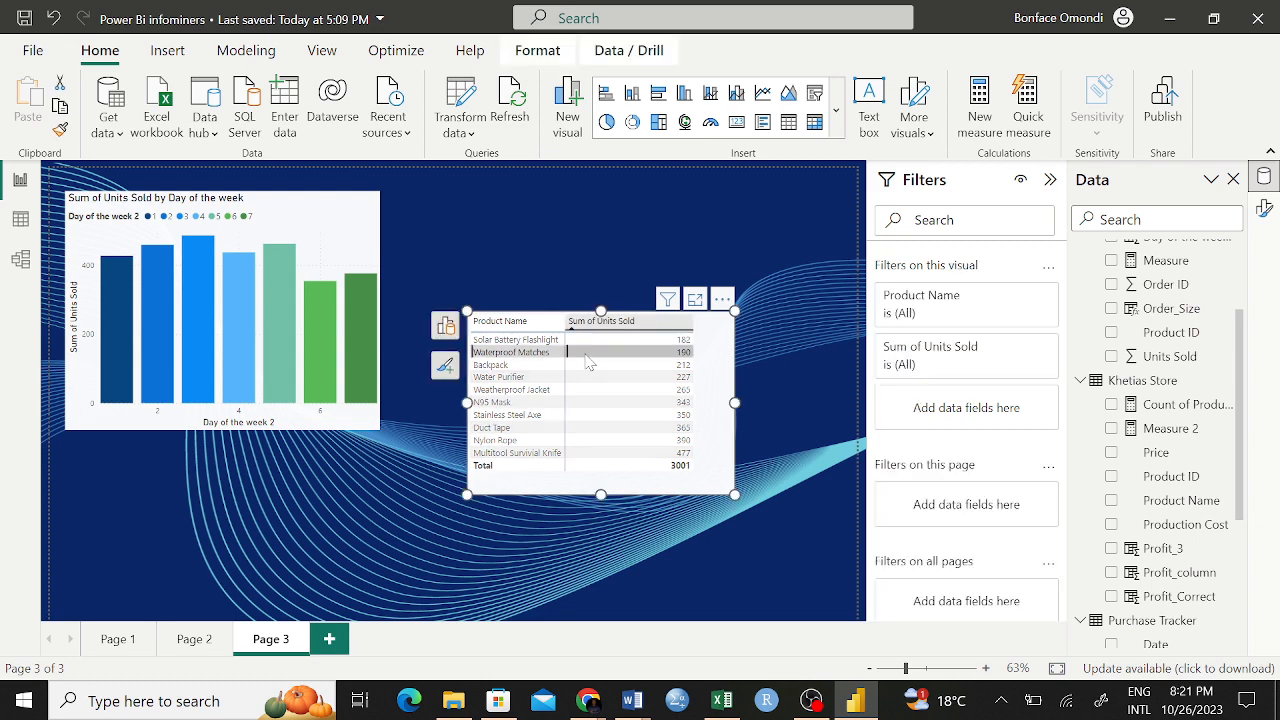
click(784, 399)
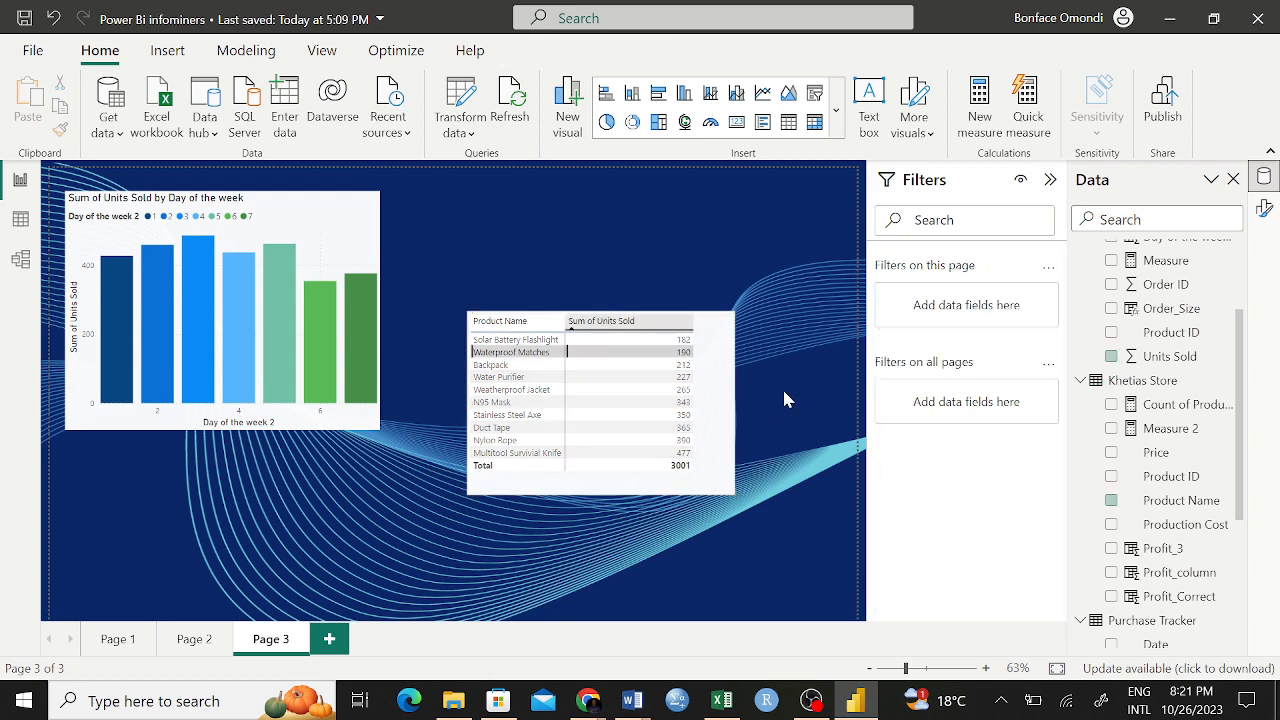
click(645, 361)
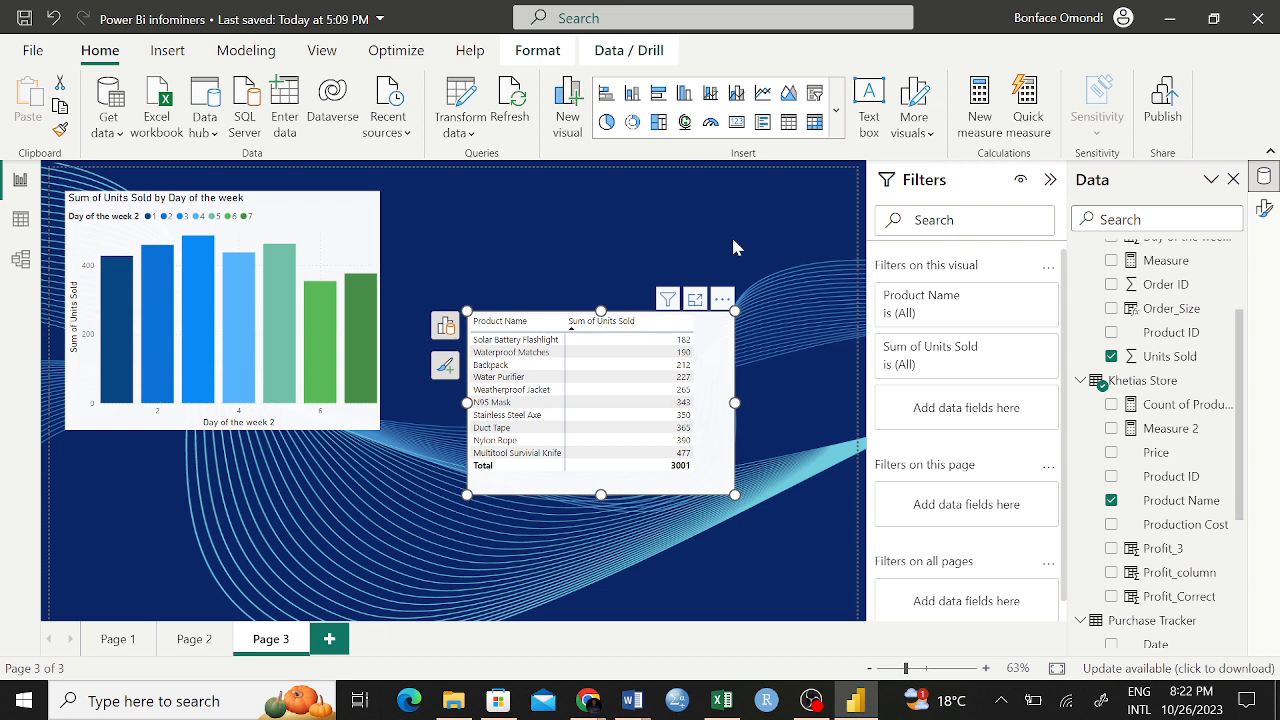
drag(723, 340, 707, 241)
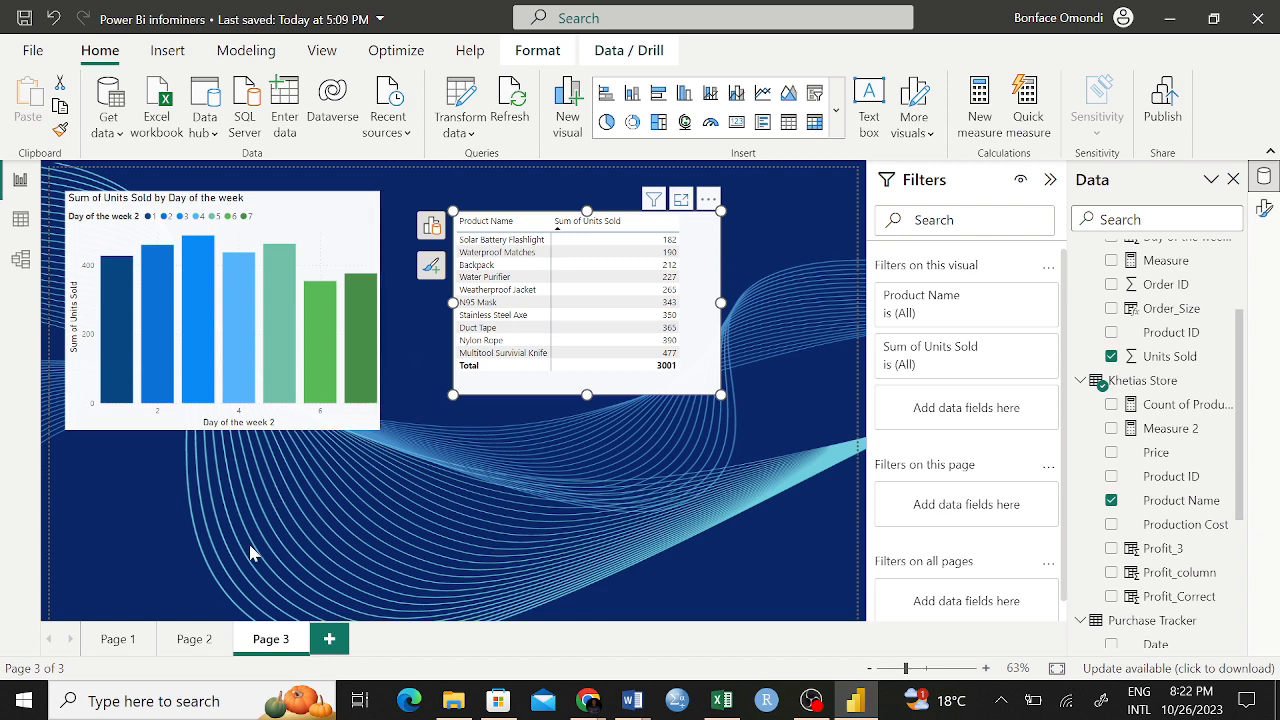
Step: Look over the visuals on Page 2 and Page 1, and return to Page 3
click(190, 640)
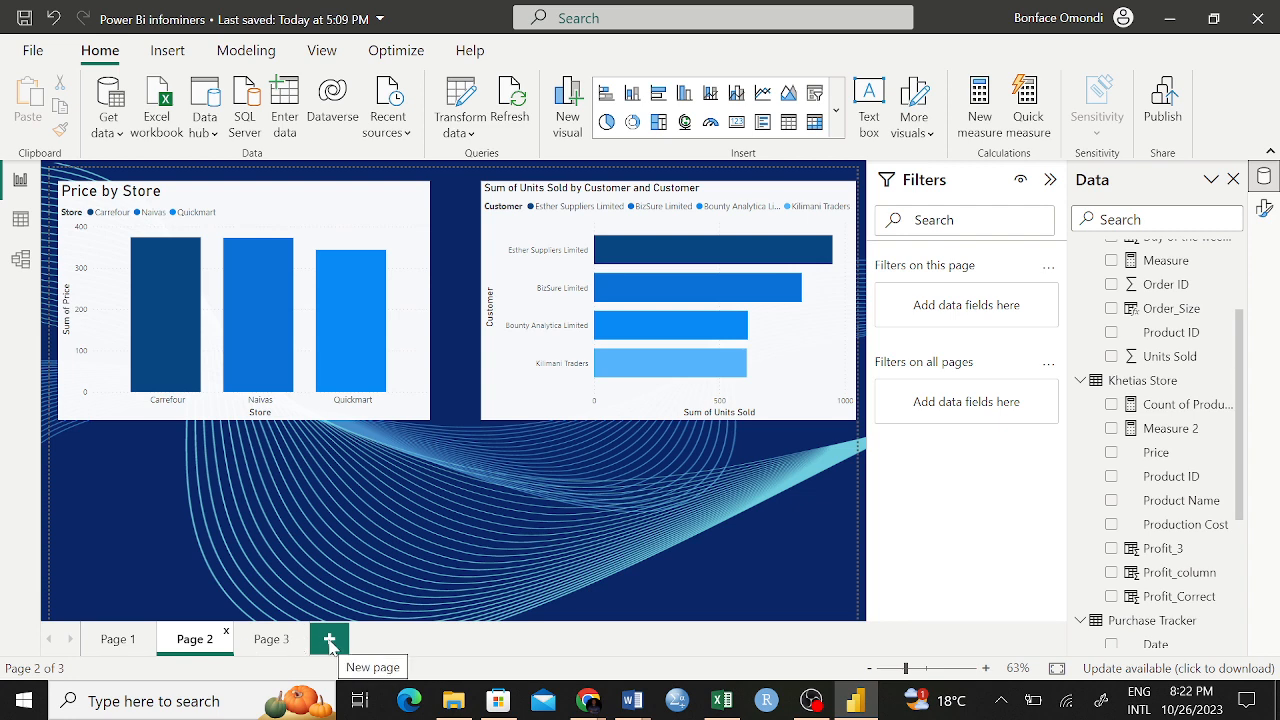
click(120, 640)
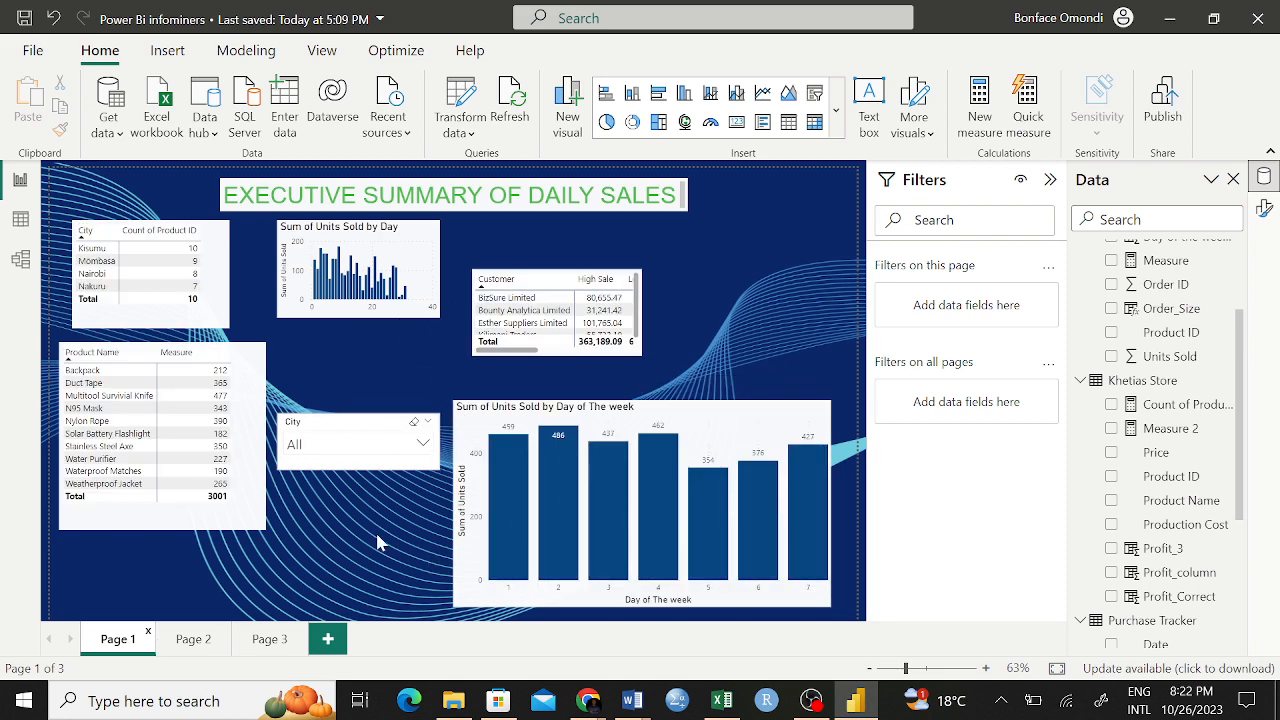
click(272, 643)
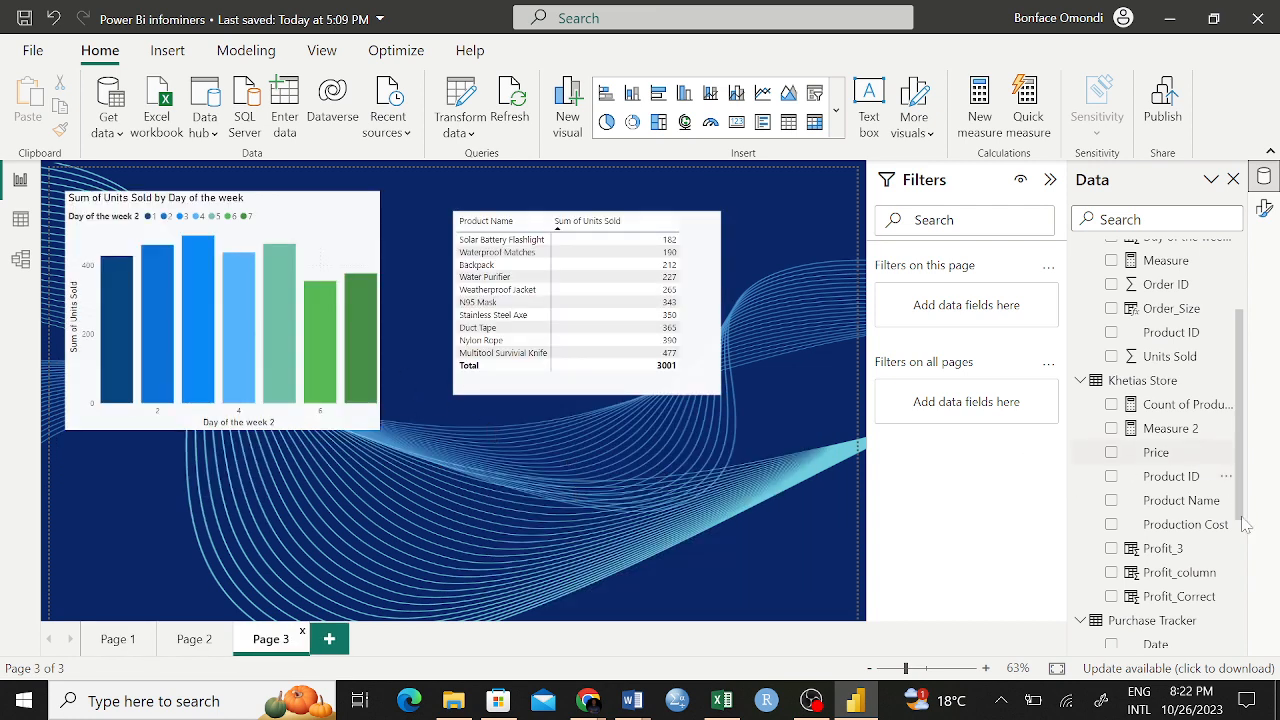
Step: Insert a slicer on Page 3, place it beneath the product matrix, and make it smaller
click(837, 113)
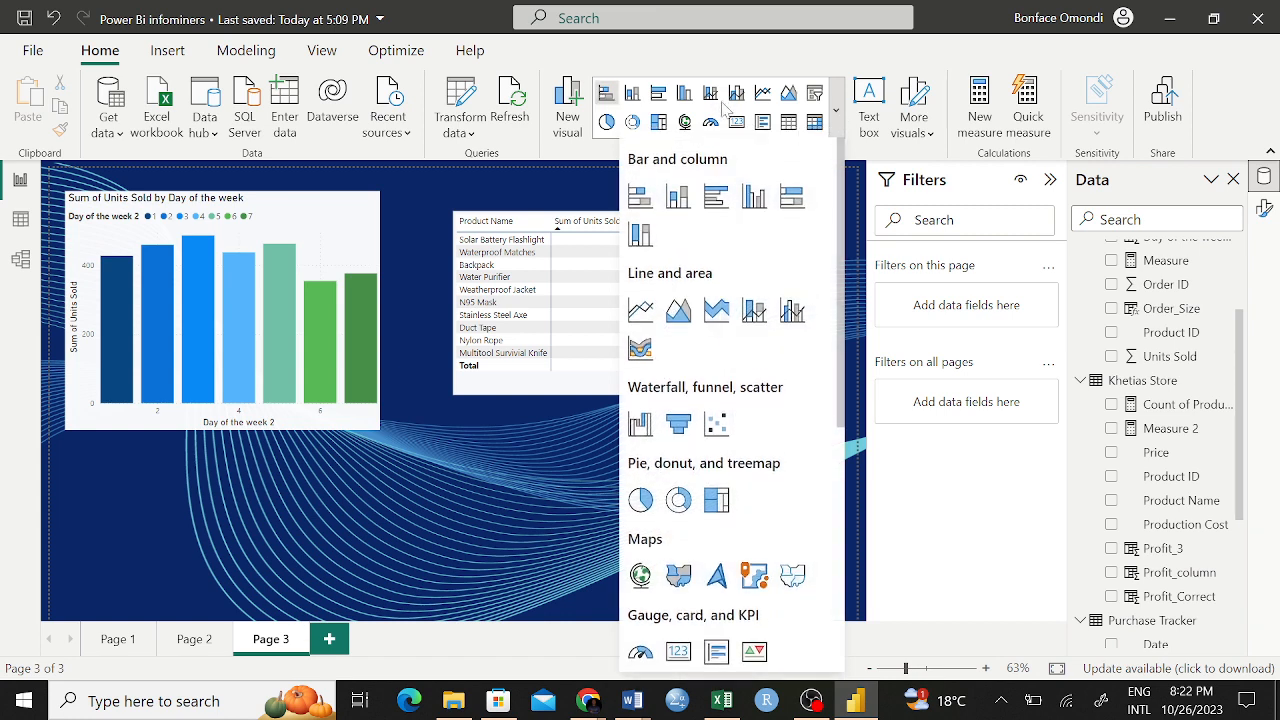
scroll(735, 493, down, 5)
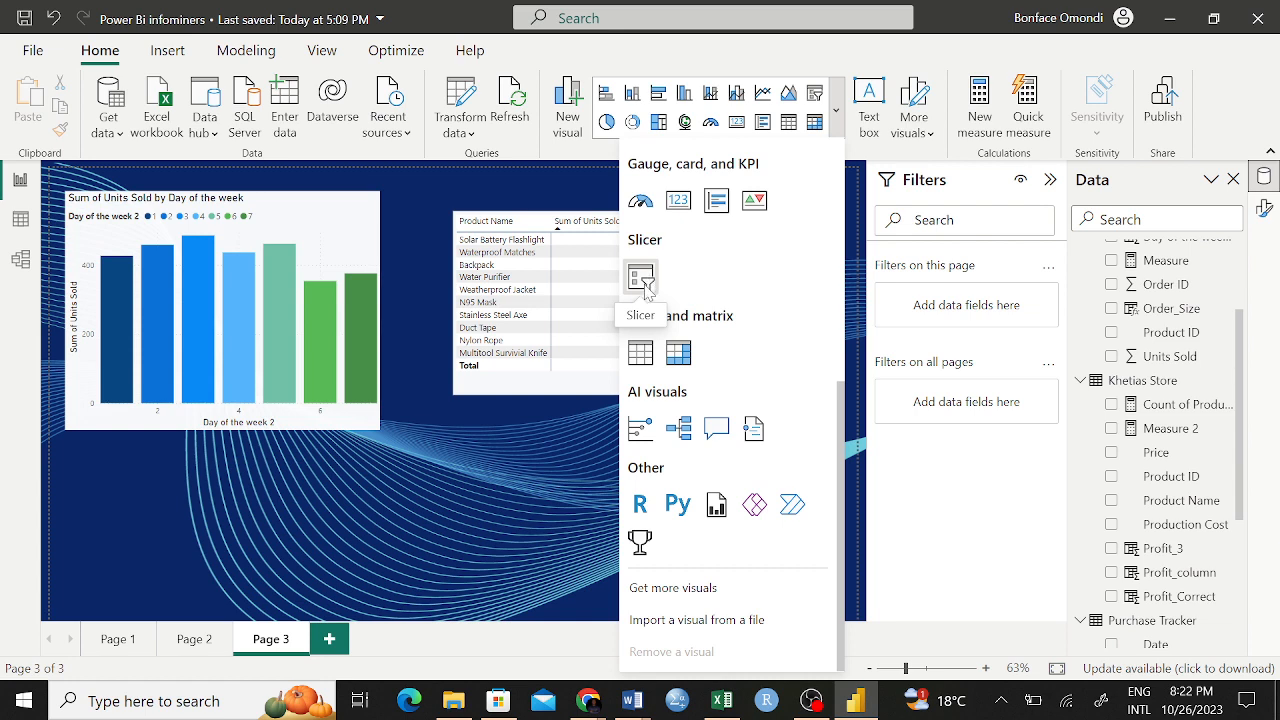
click(641, 280)
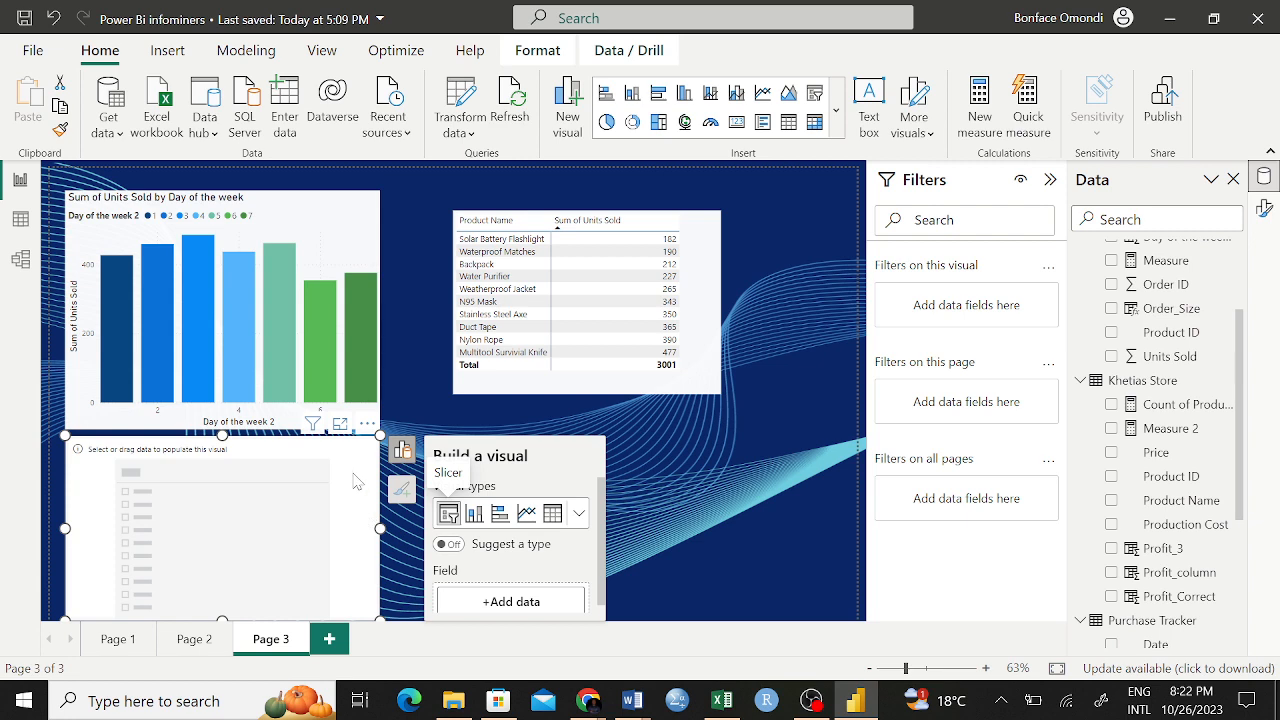
drag(352, 476, 651, 459)
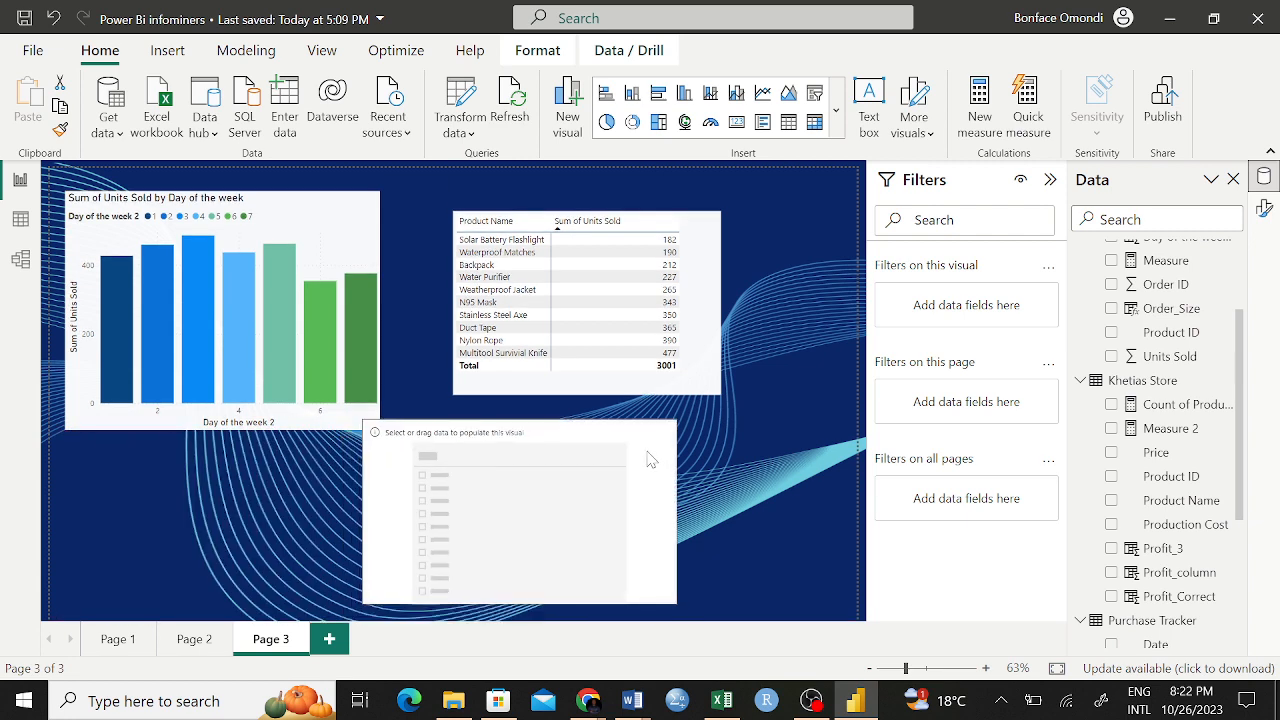
click(674, 600)
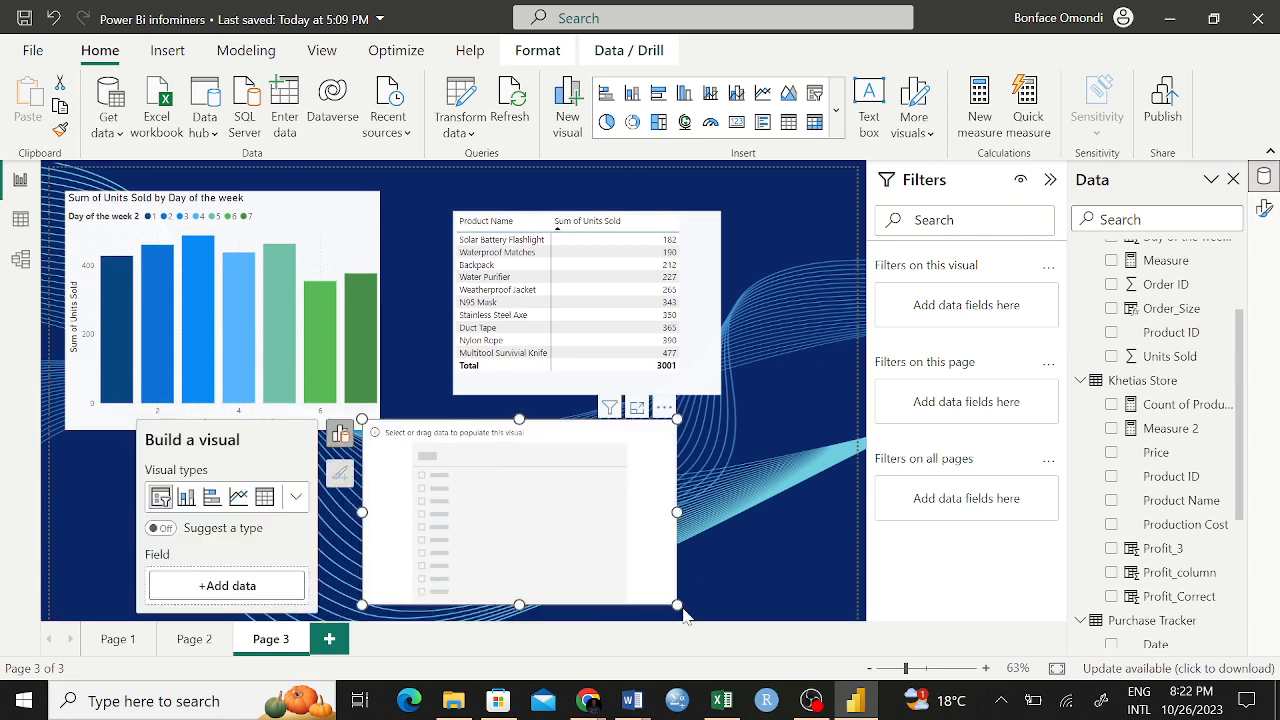
drag(677, 604, 621, 590)
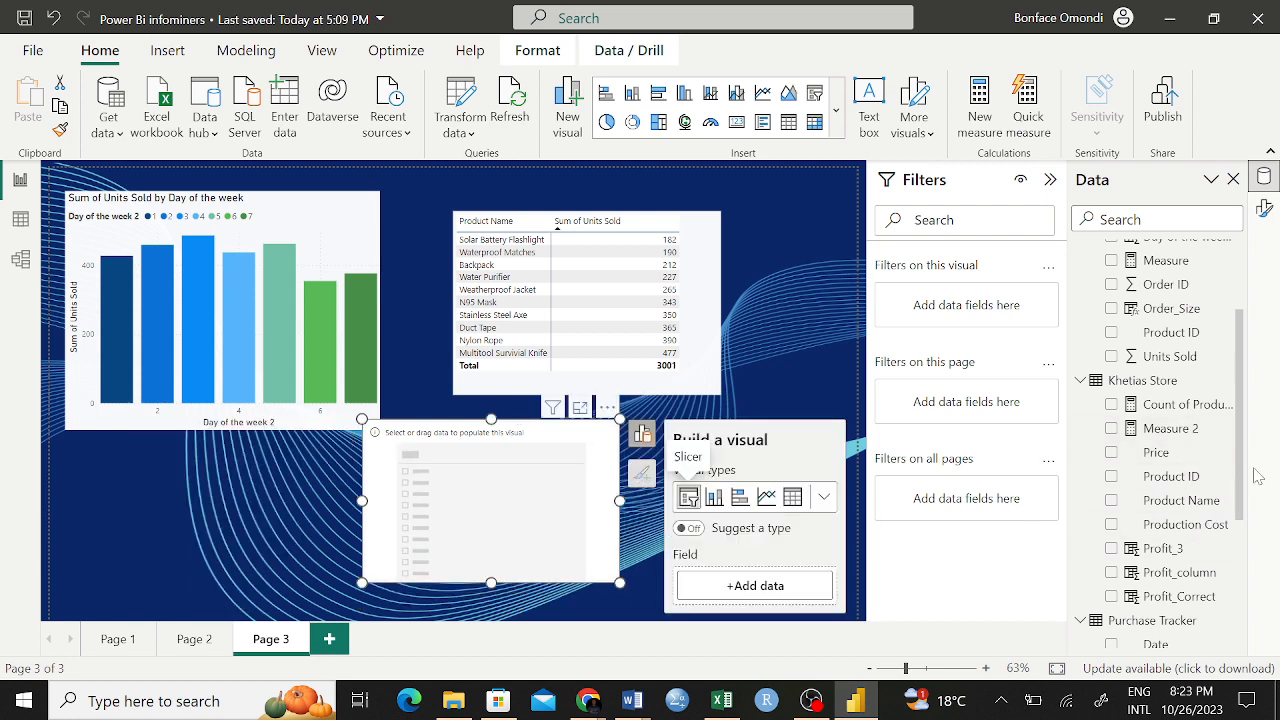
Step: Populate the slicer with the City field from Retailers Information and move it directly under the product matrix
scroll(1182, 570, down, 3)
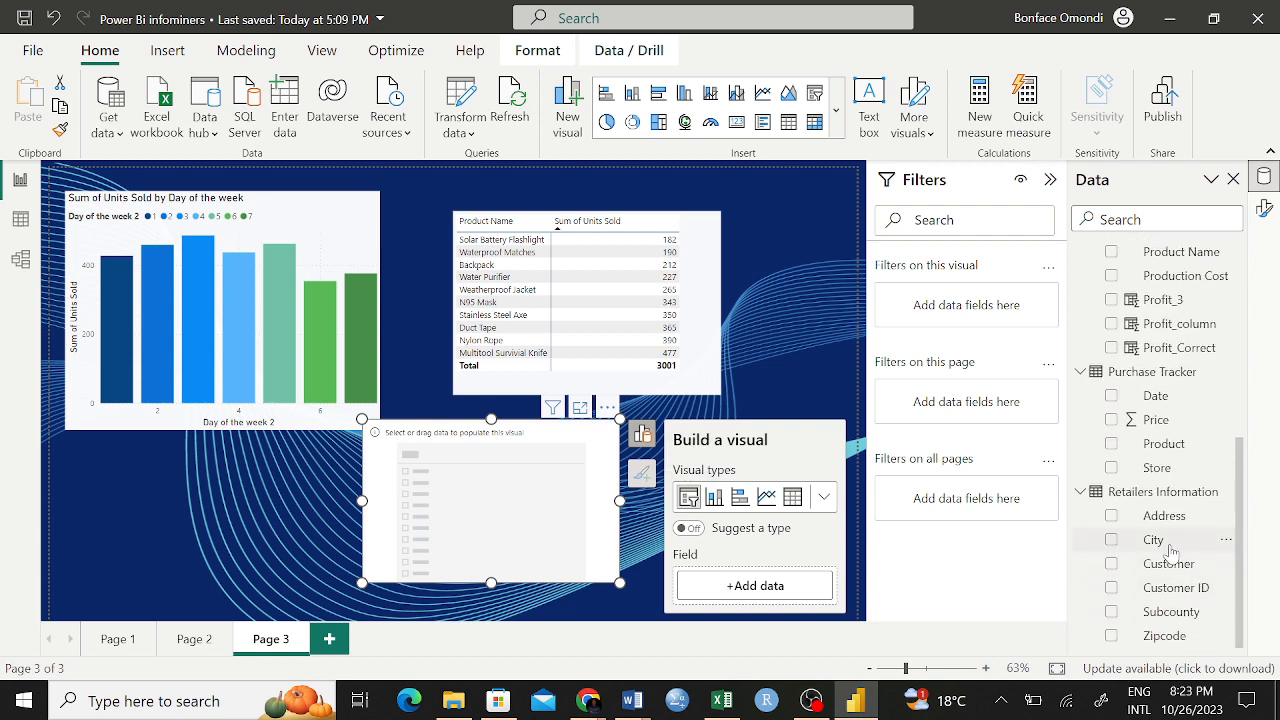
drag(1162, 542, 560, 535)
drag(533, 540, 532, 539)
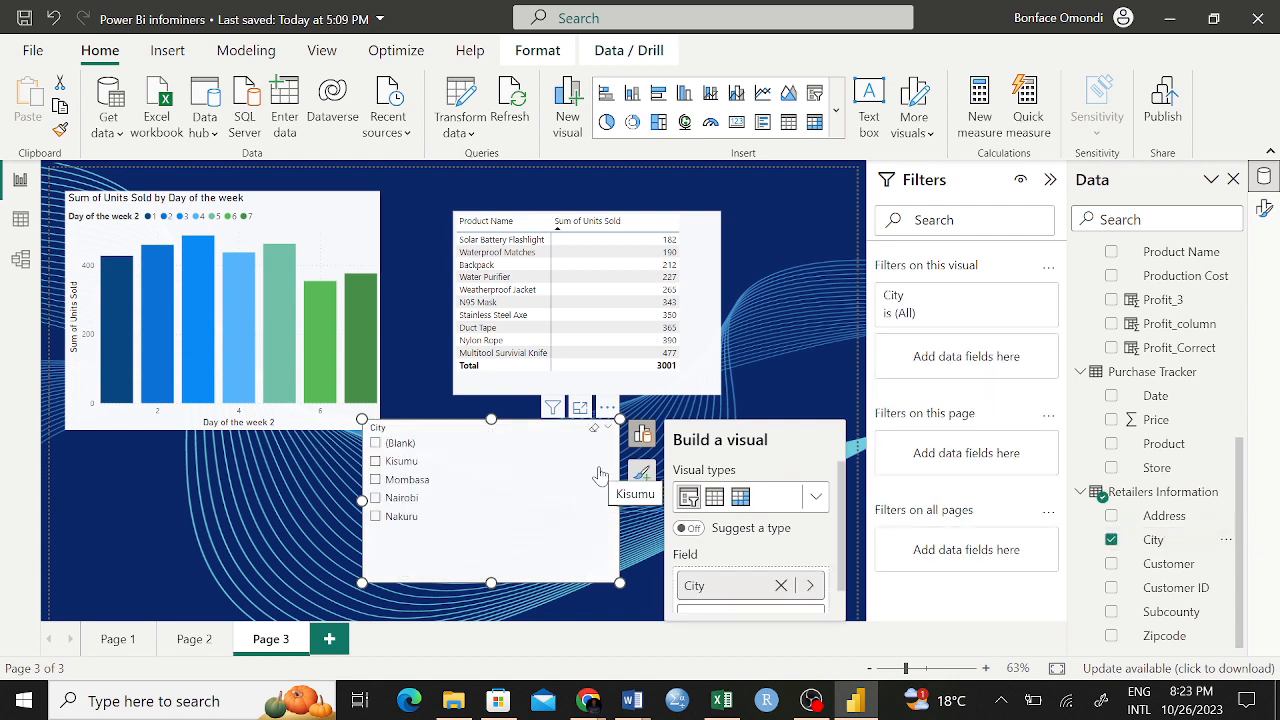
drag(600, 473, 686, 485)
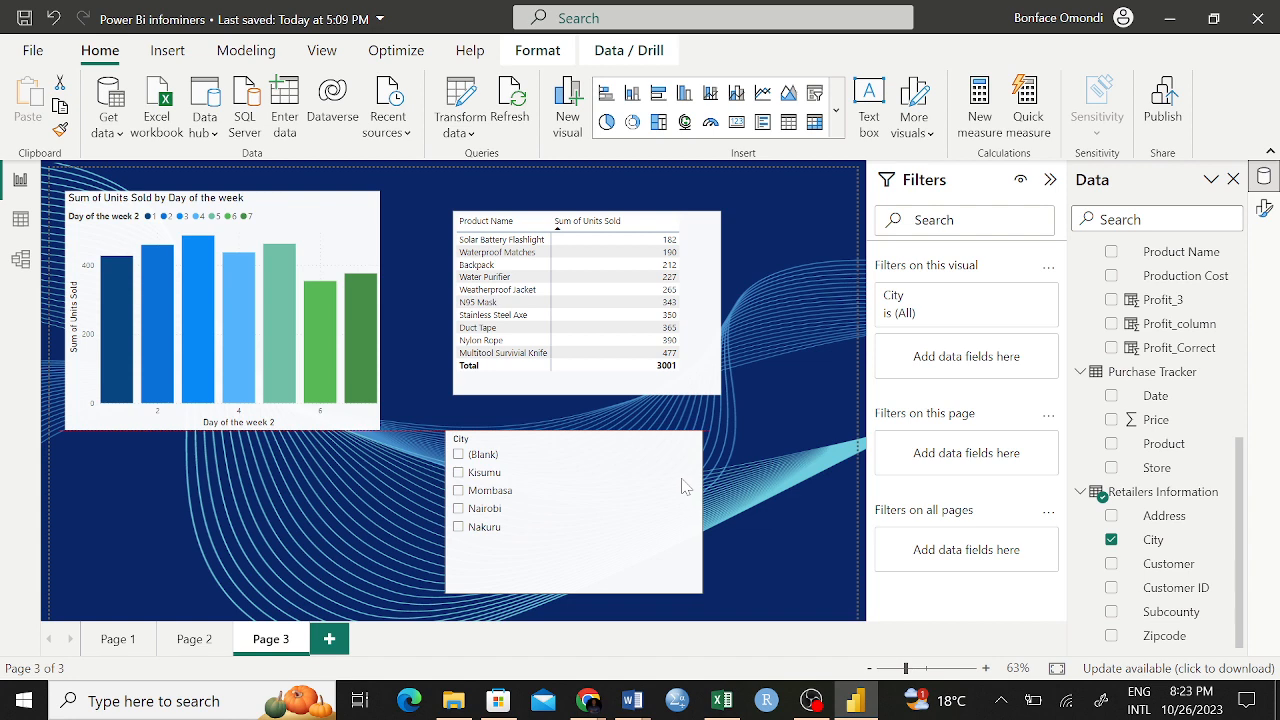
Step: Filter the visuals with the City slicer by Kisumu, Mombasa, Nairobi and Nakuru in turn to compare units sold
click(459, 463)
click(461, 476)
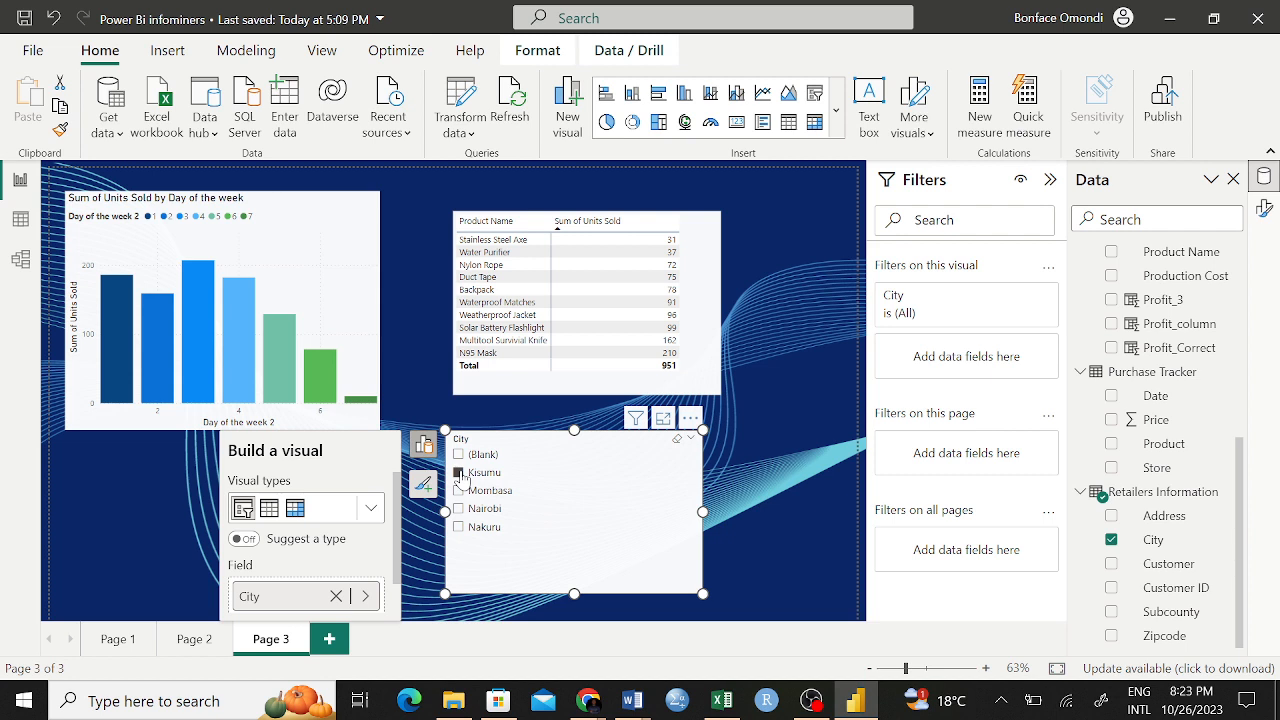
click(460, 474)
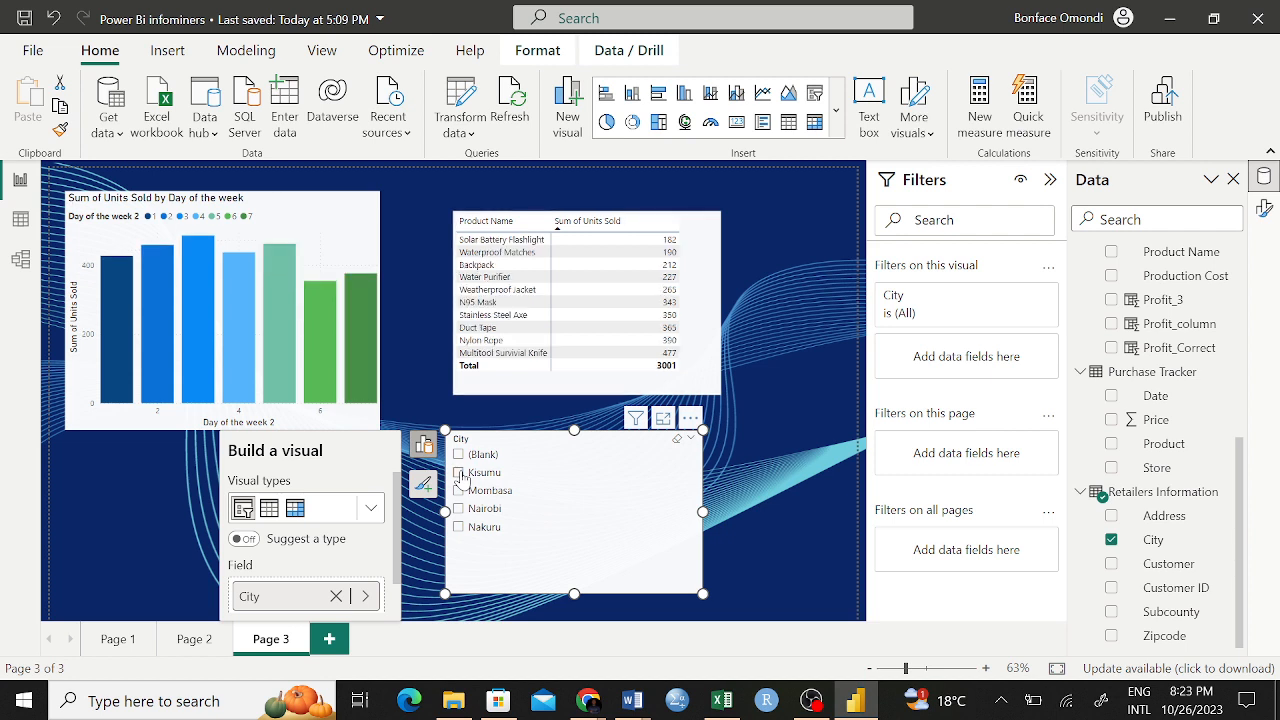
click(459, 492)
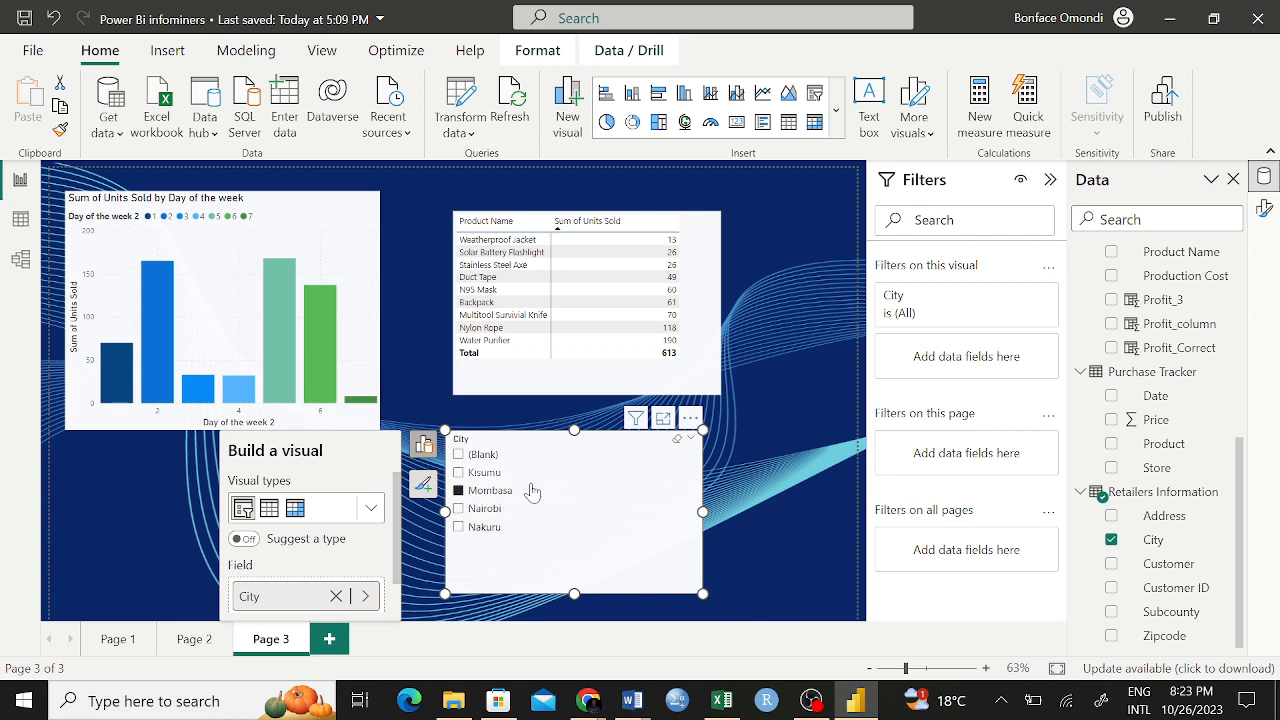
click(459, 509)
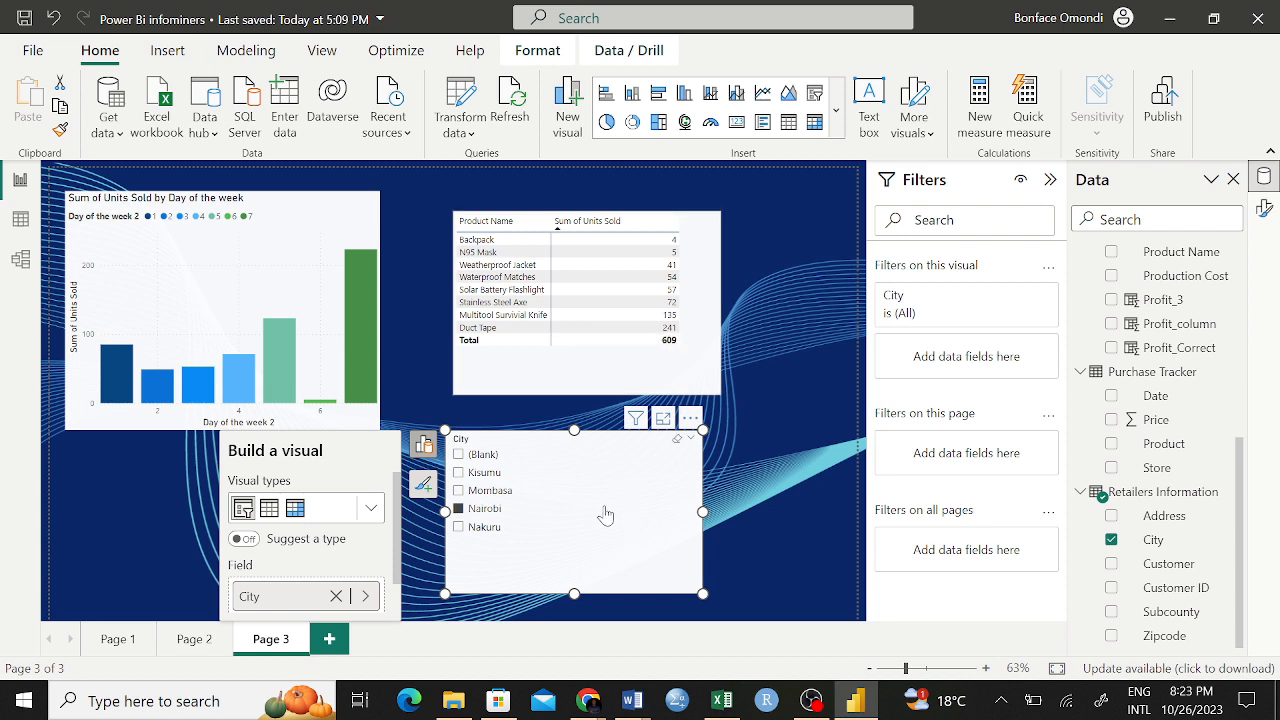
click(457, 528)
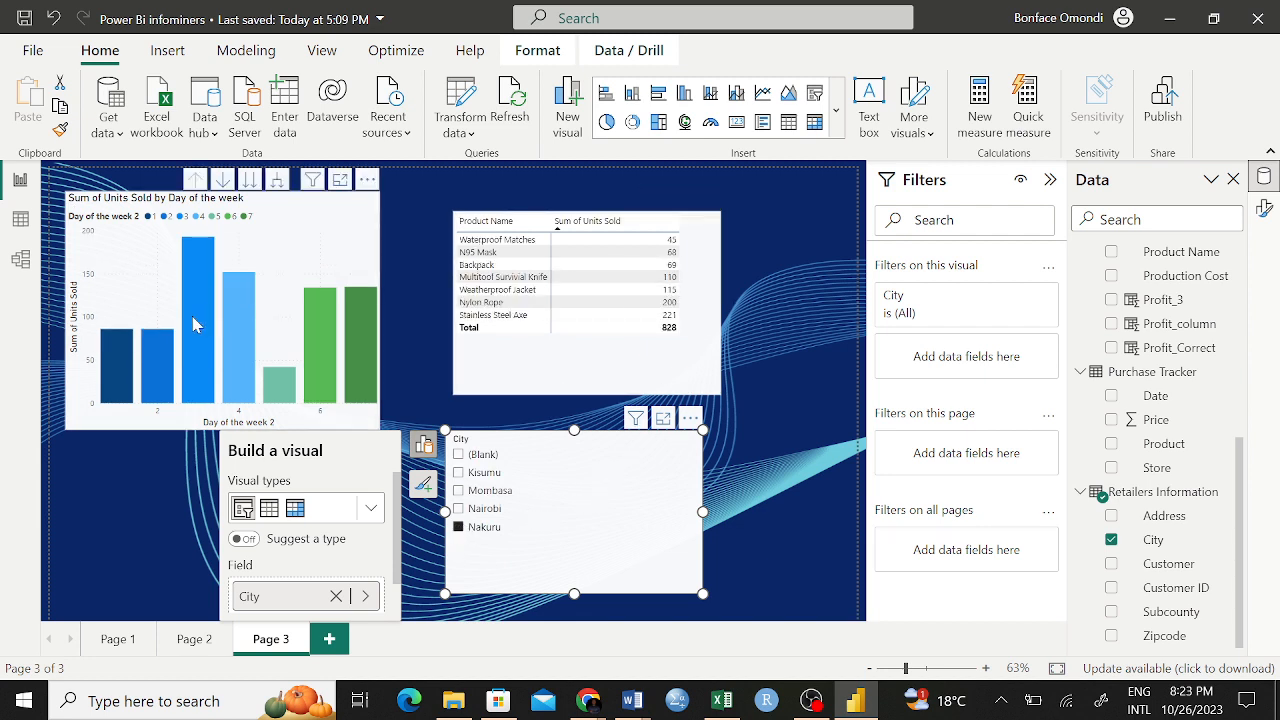
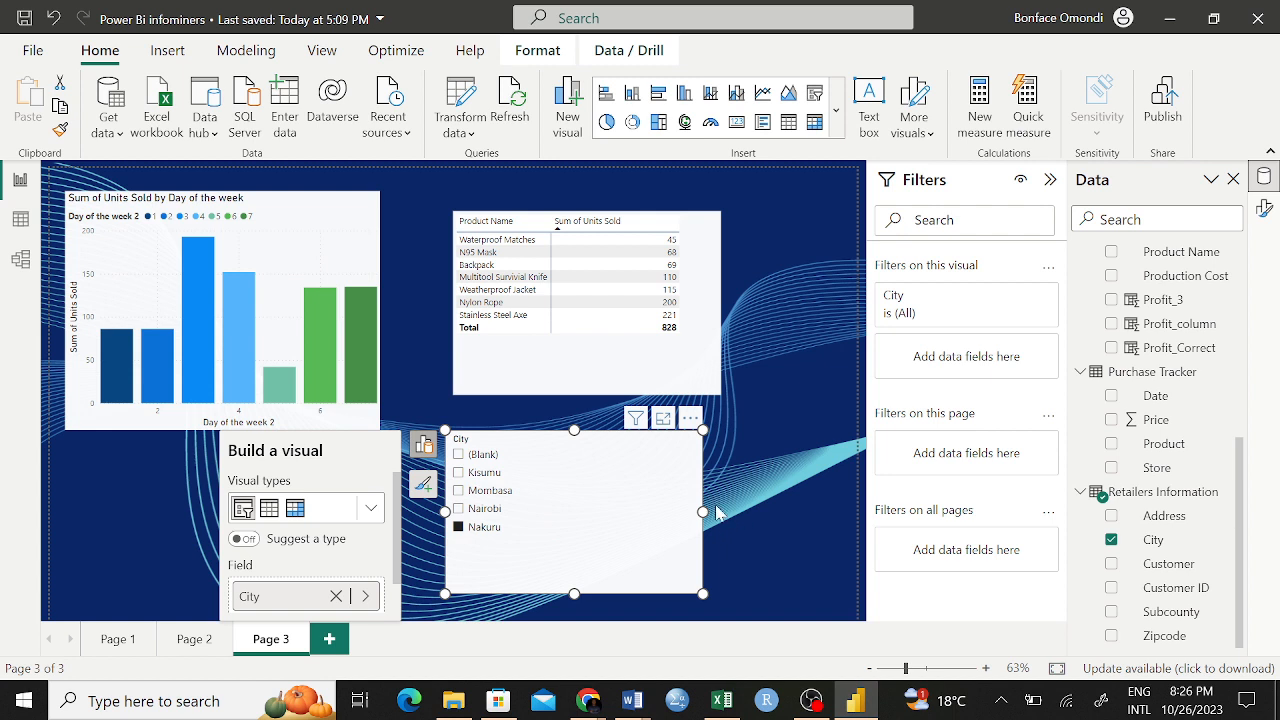
Step: Remove the City slicer from Page 3
click(690, 420)
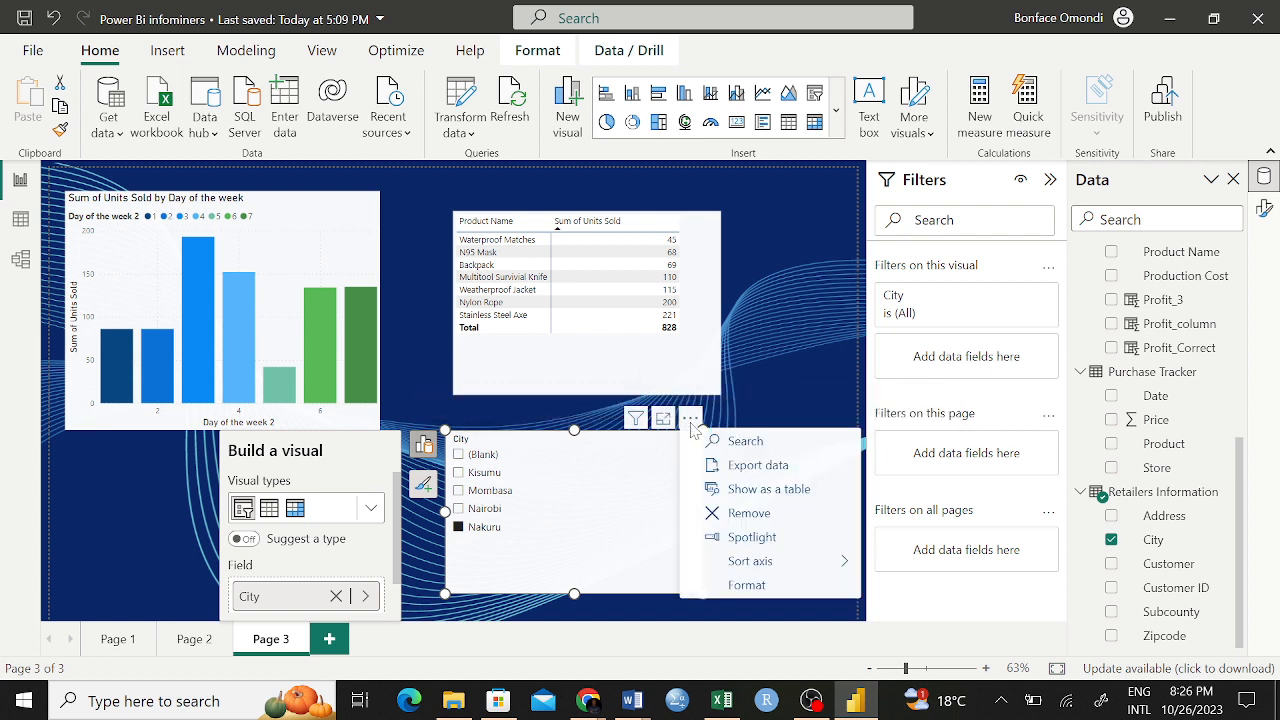
click(768, 514)
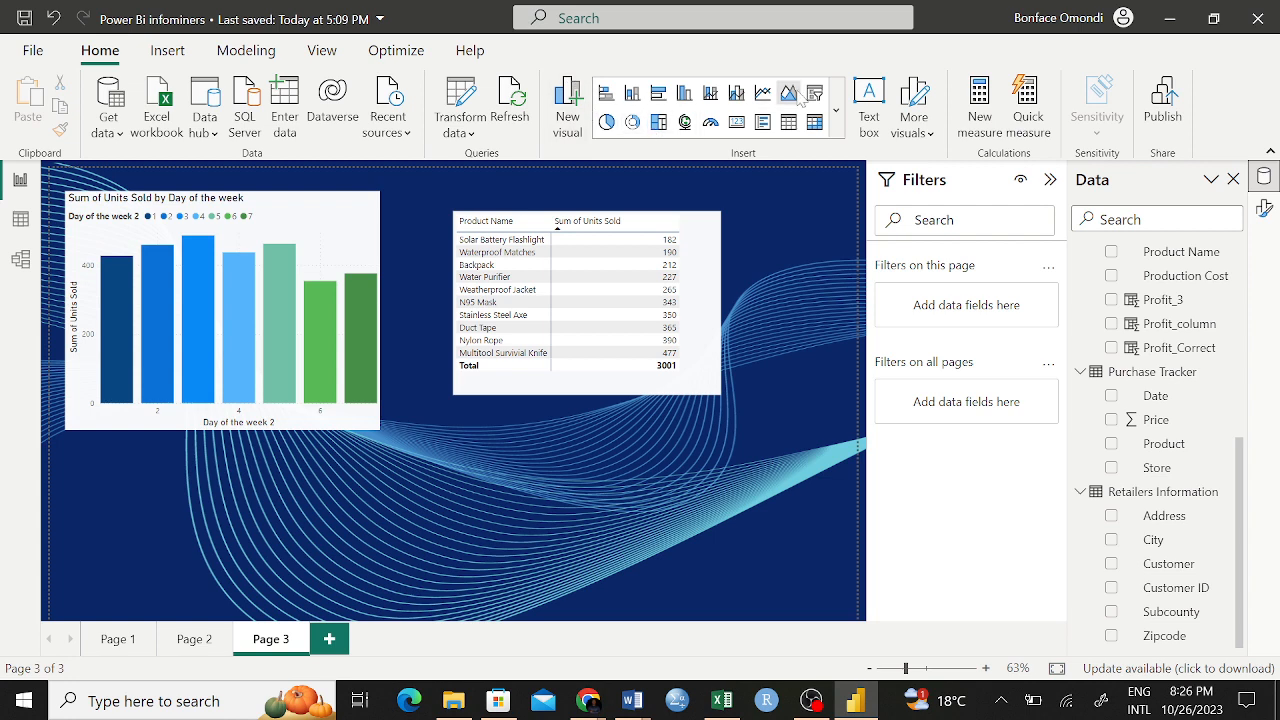
Step: Insert a new blank slicer, place it beneath the product matrix, and reduce its size
click(837, 112)
scroll(757, 453, down, 5)
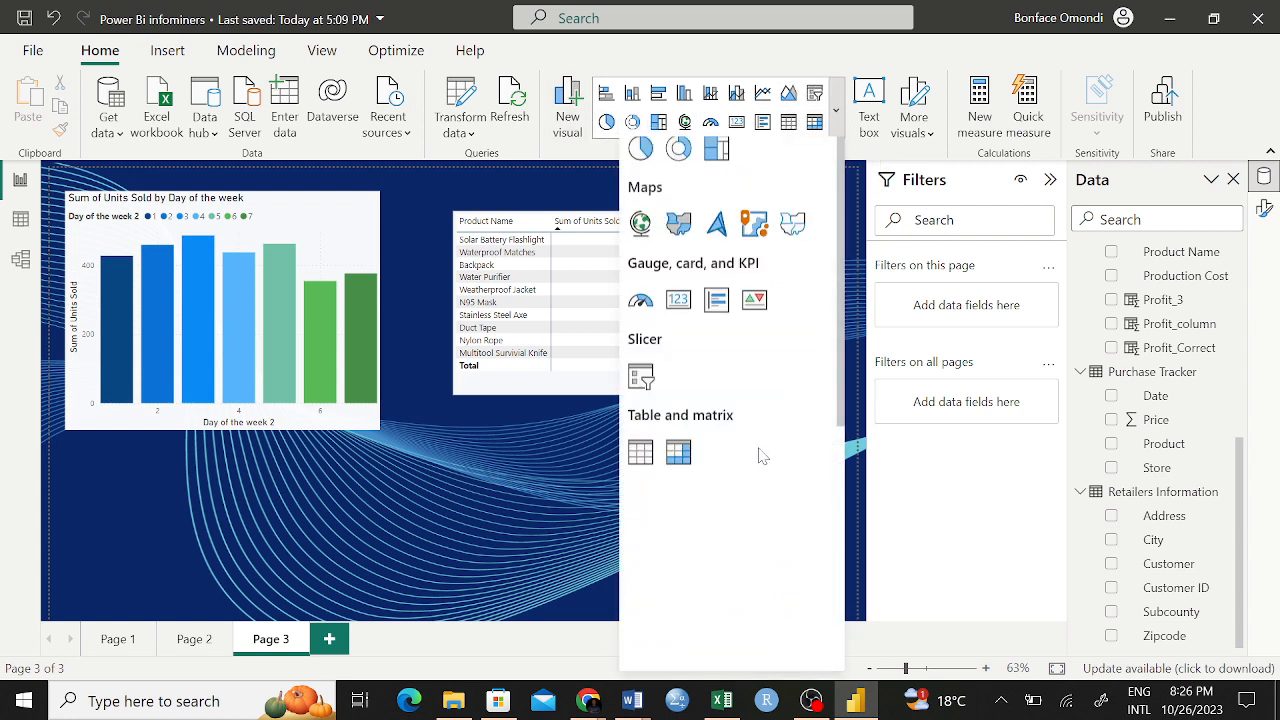
scroll(757, 458, down, 1)
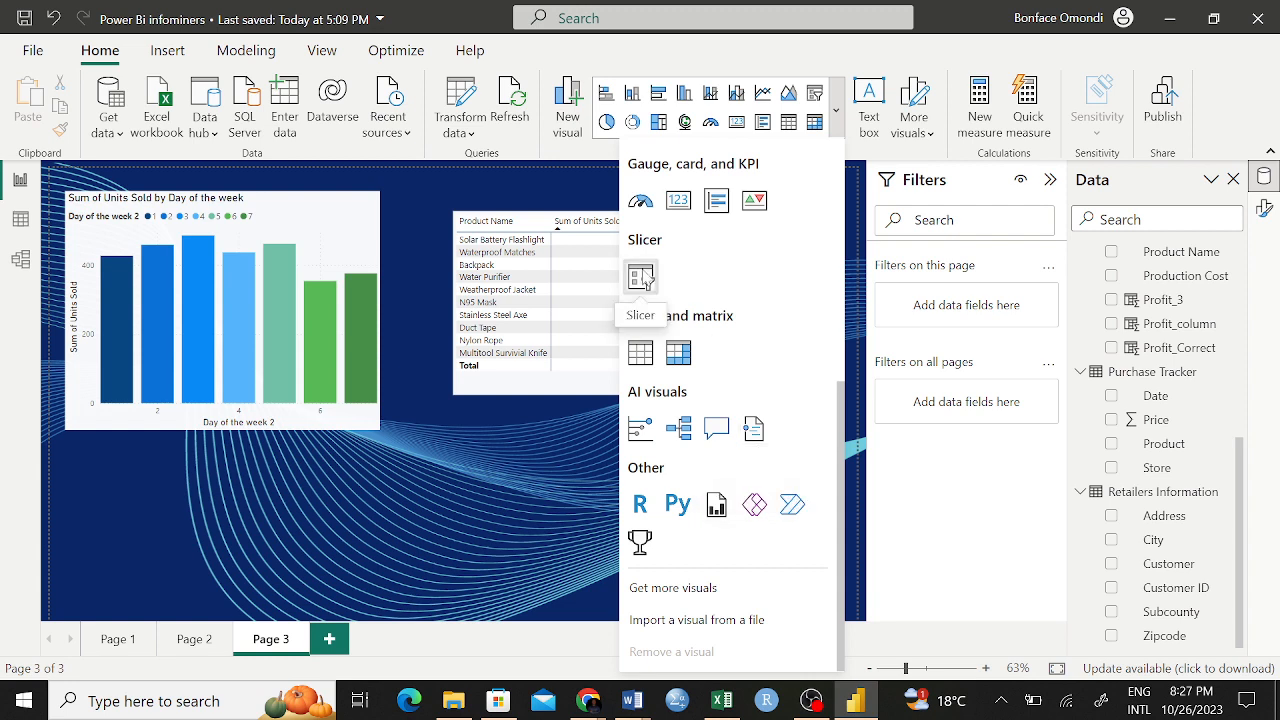
click(641, 277)
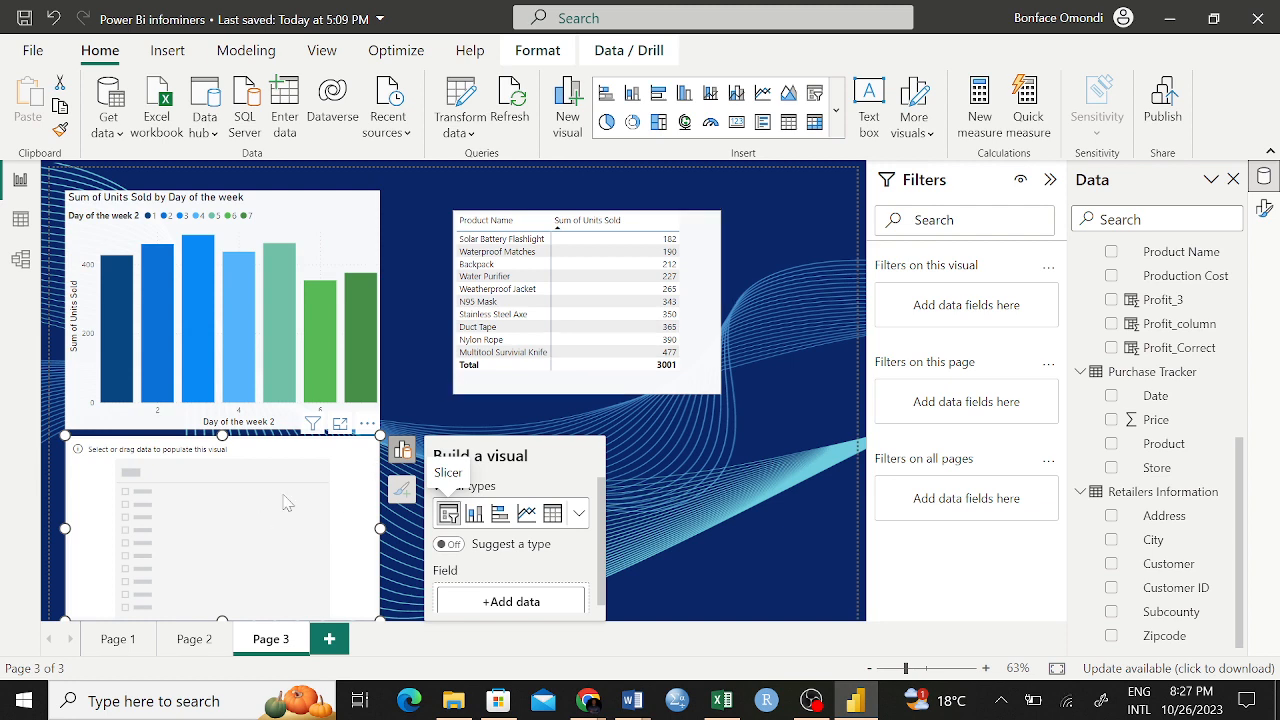
drag(335, 470, 695, 433)
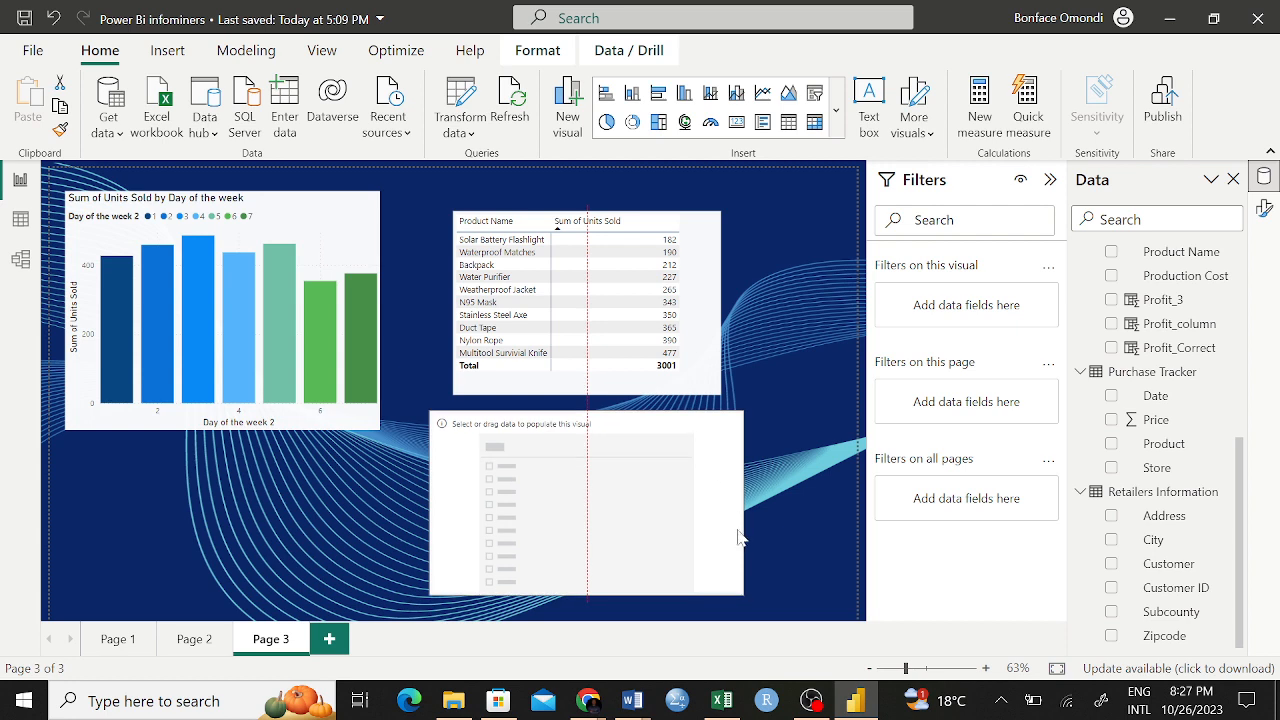
drag(743, 595, 698, 578)
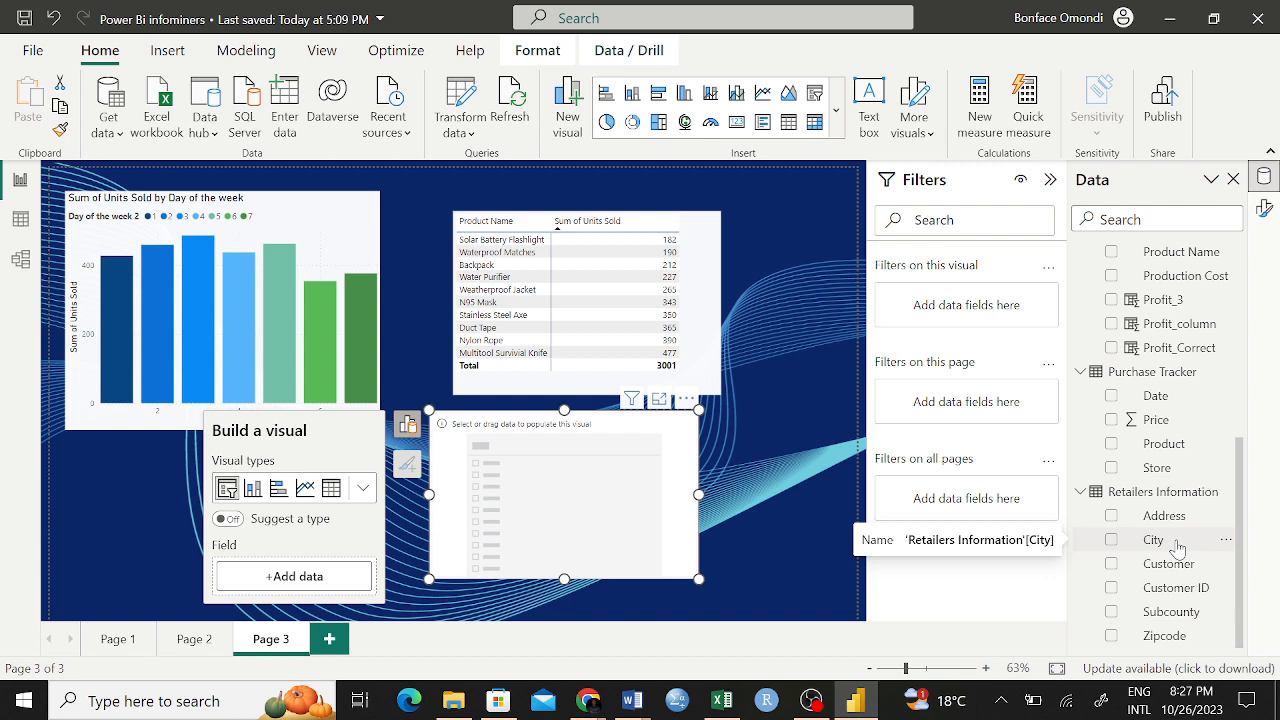
Step: Populate the blank slicer with the Date Purchased field from Khetias Sales, and make the slicer wider and shorter
scroll(1166, 360, up, 2)
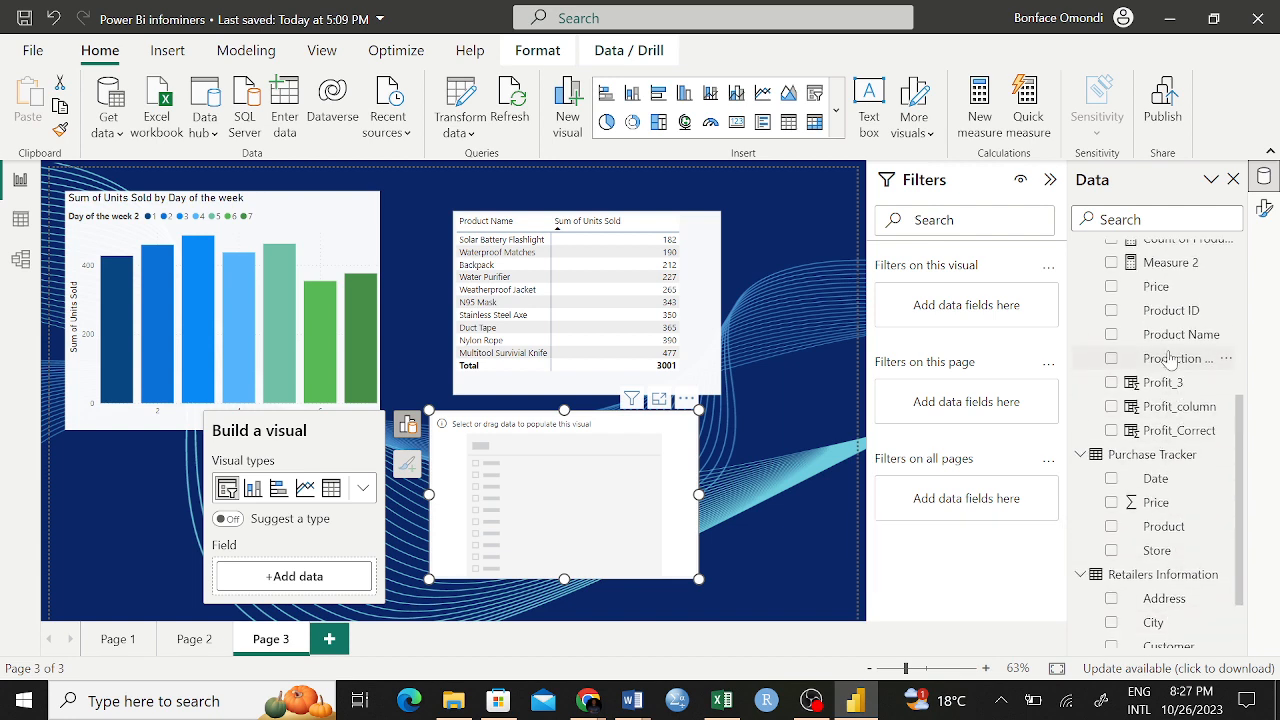
scroll(1181, 345, up, 6)
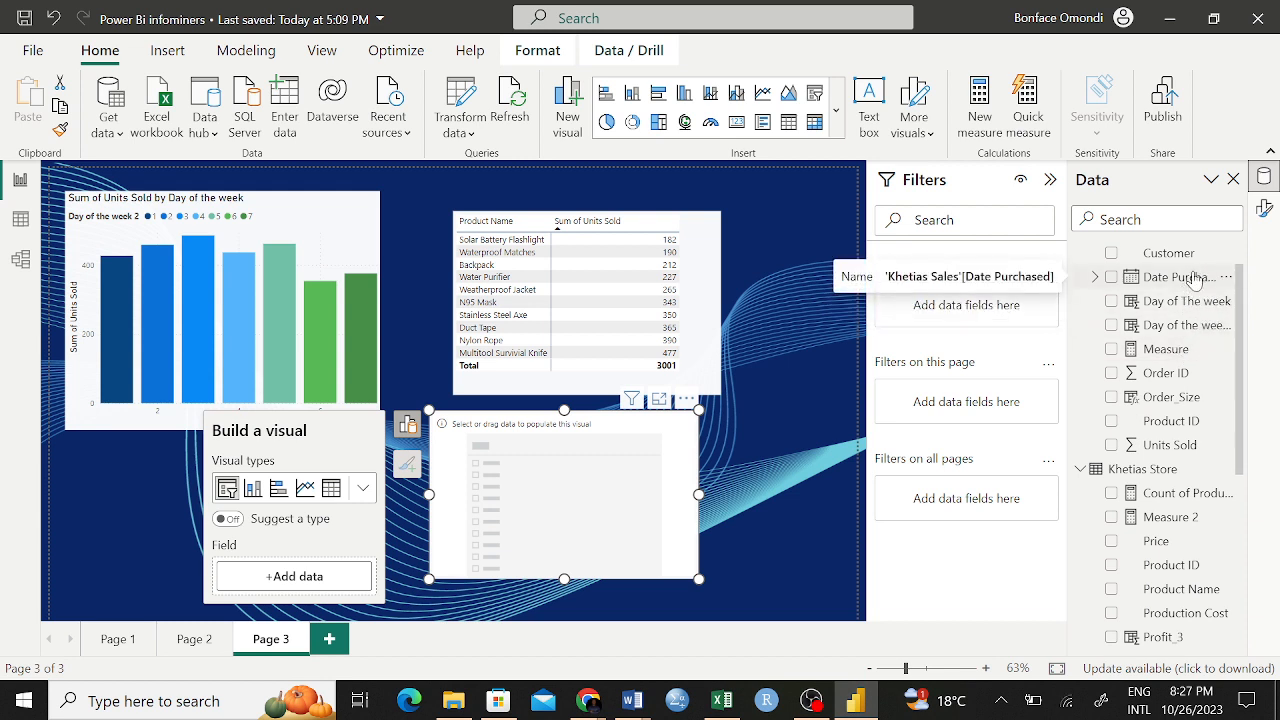
drag(1185, 285, 574, 503)
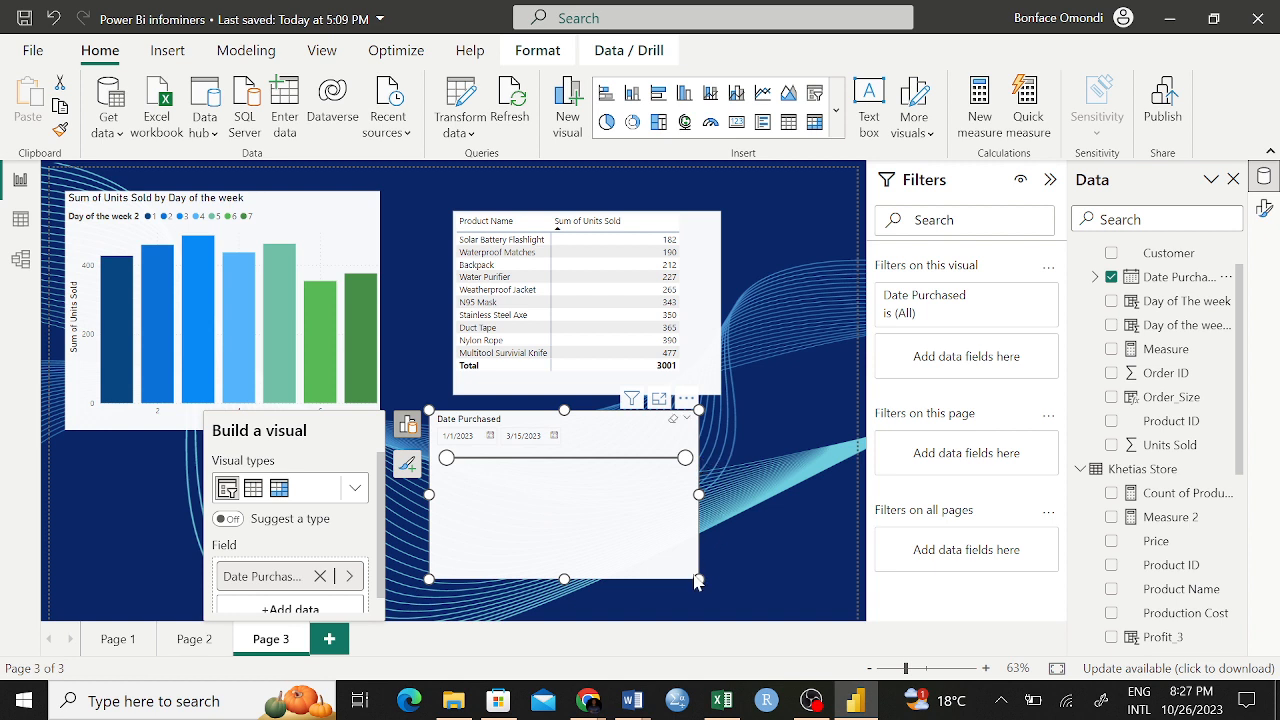
drag(697, 578, 842, 518)
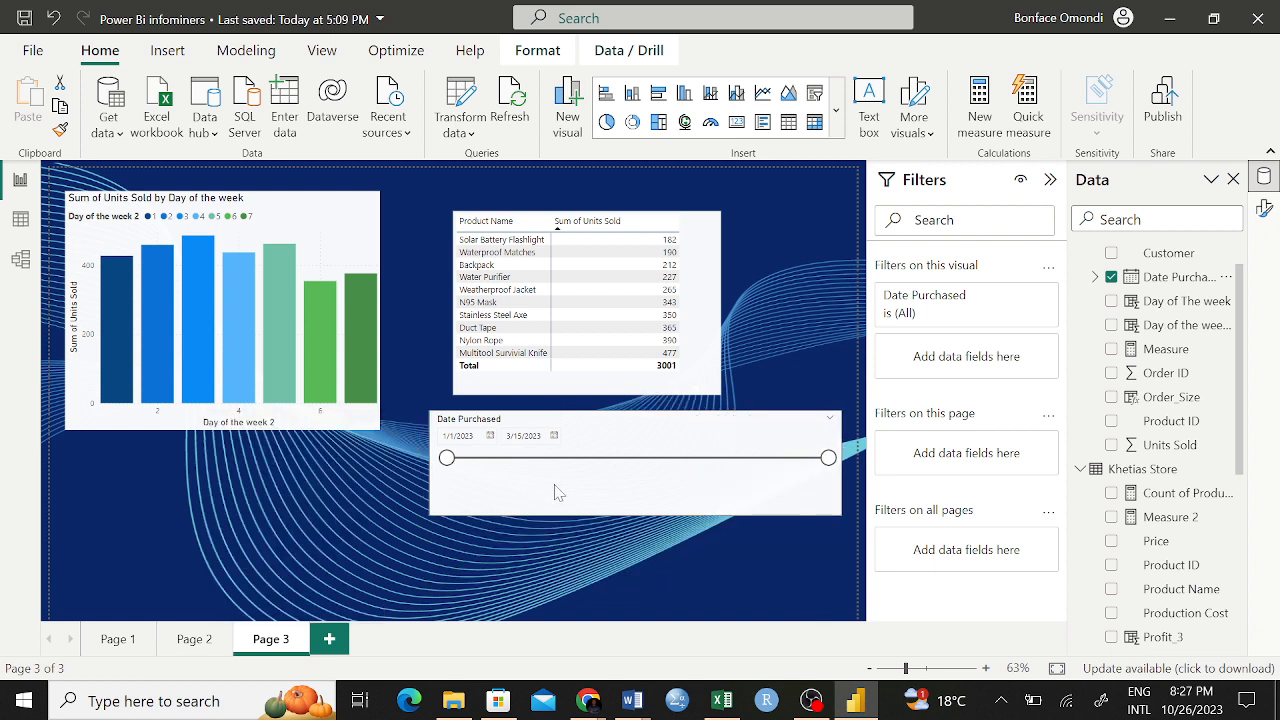
Step: Narrow the Date Purchased range to 2/1/2023–3/1/2023, and move its start date back to 1/7/2023 to compare units sold
click(451, 518)
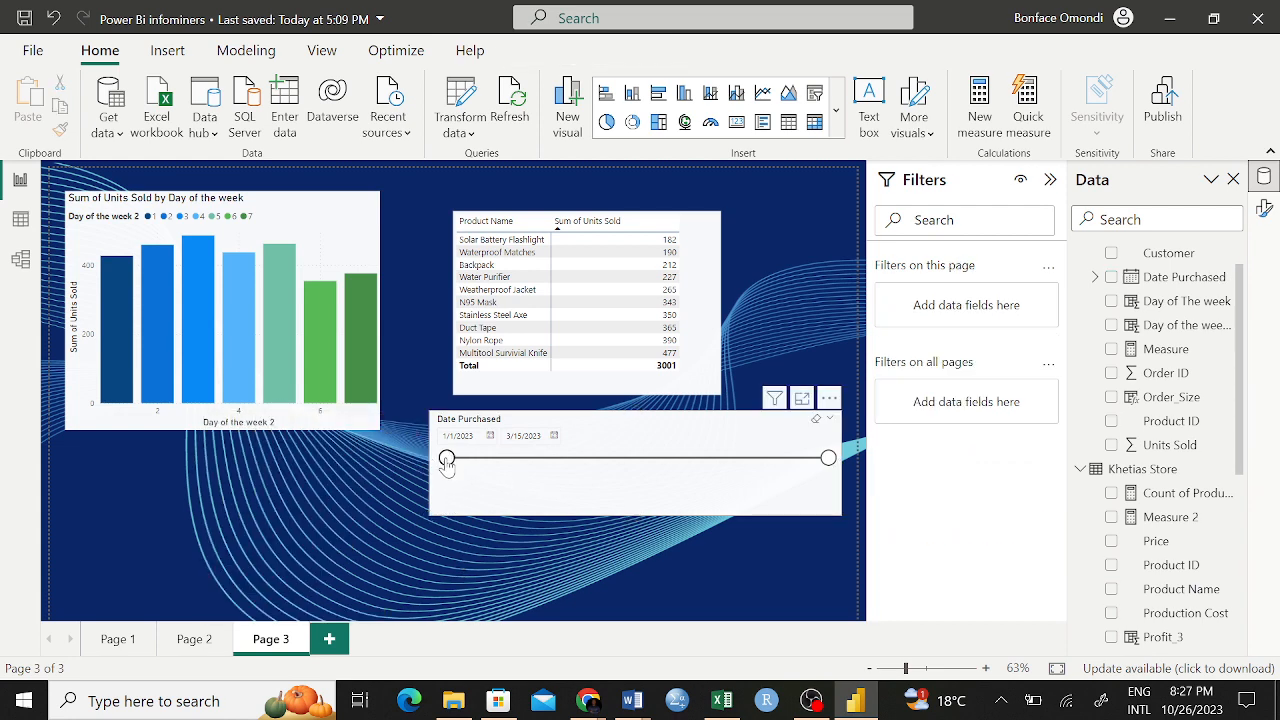
drag(447, 460, 610, 483)
click(607, 483)
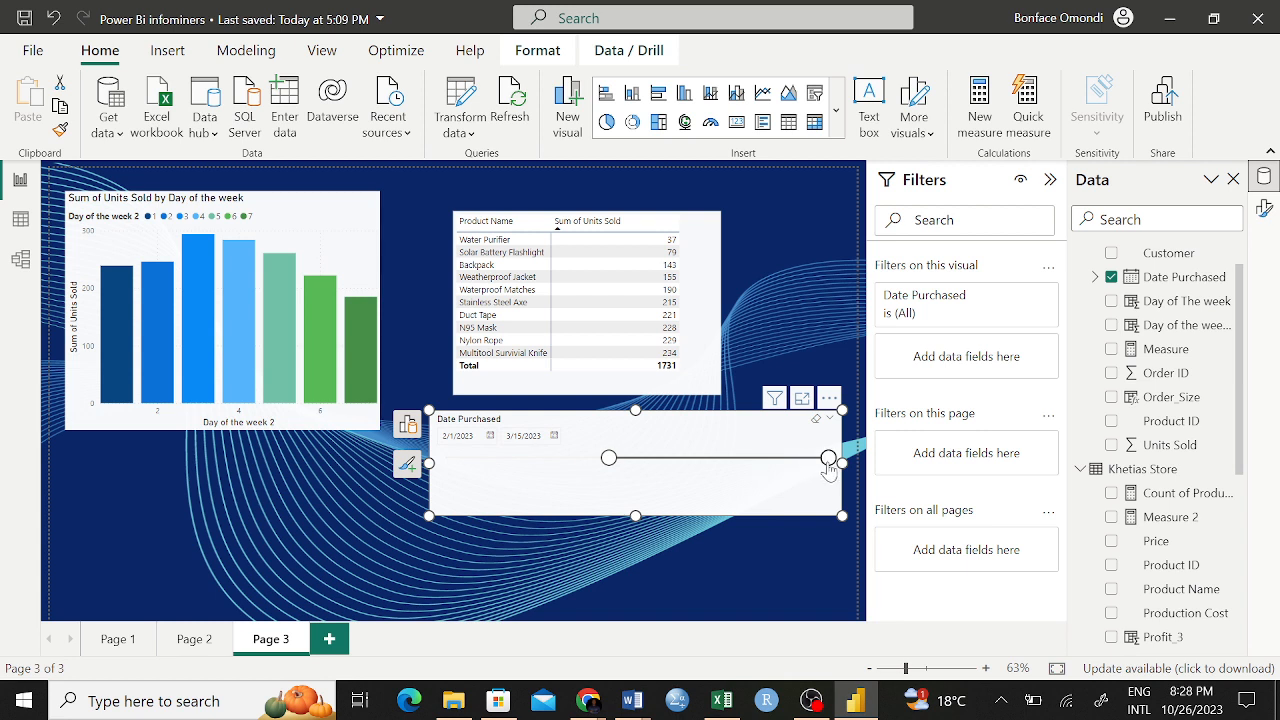
drag(827, 463, 754, 469)
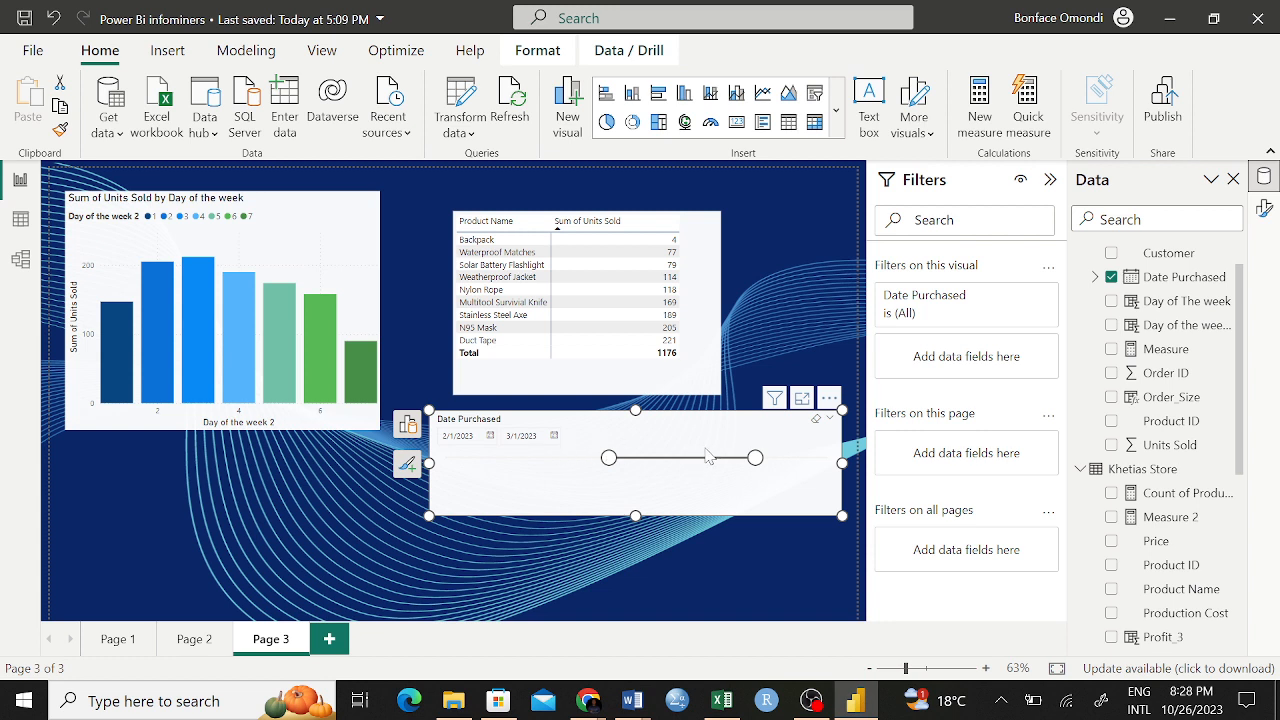
drag(609, 460, 478, 457)
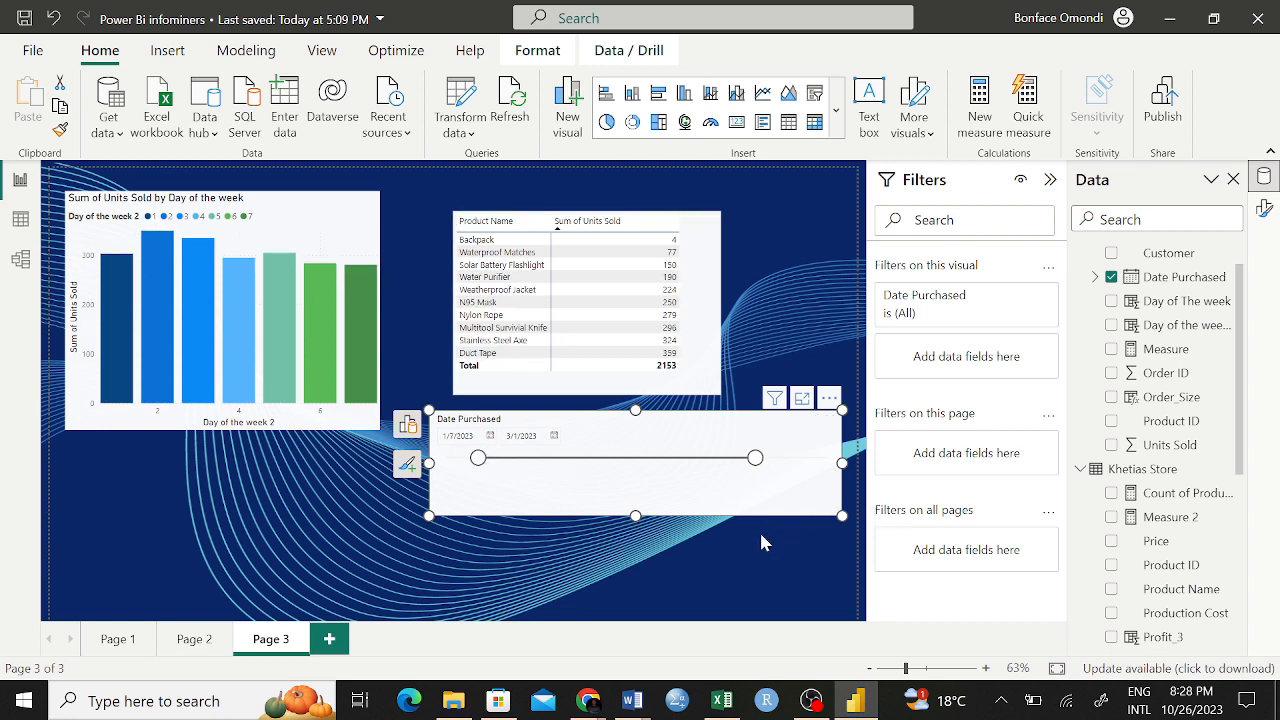
Step: Replace the Date Purchased slicer with a new blank slicer beneath the product matrix, and reduce its size
click(829, 399)
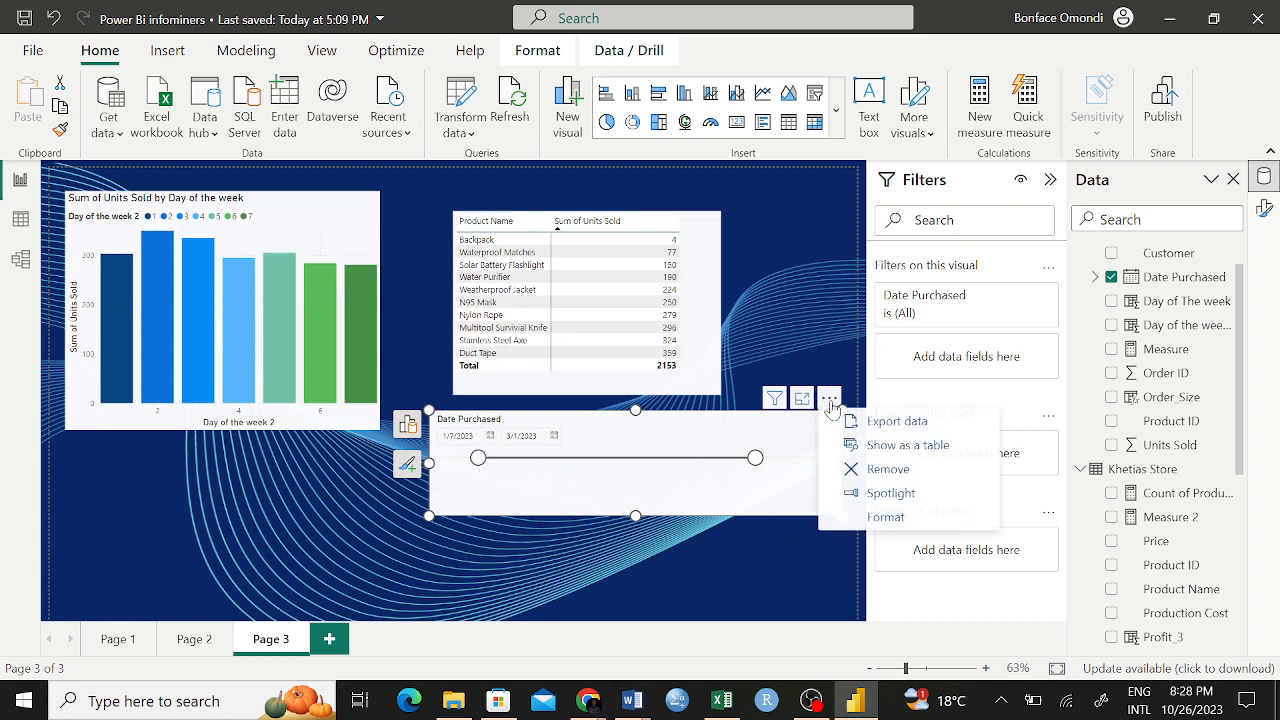
click(887, 469)
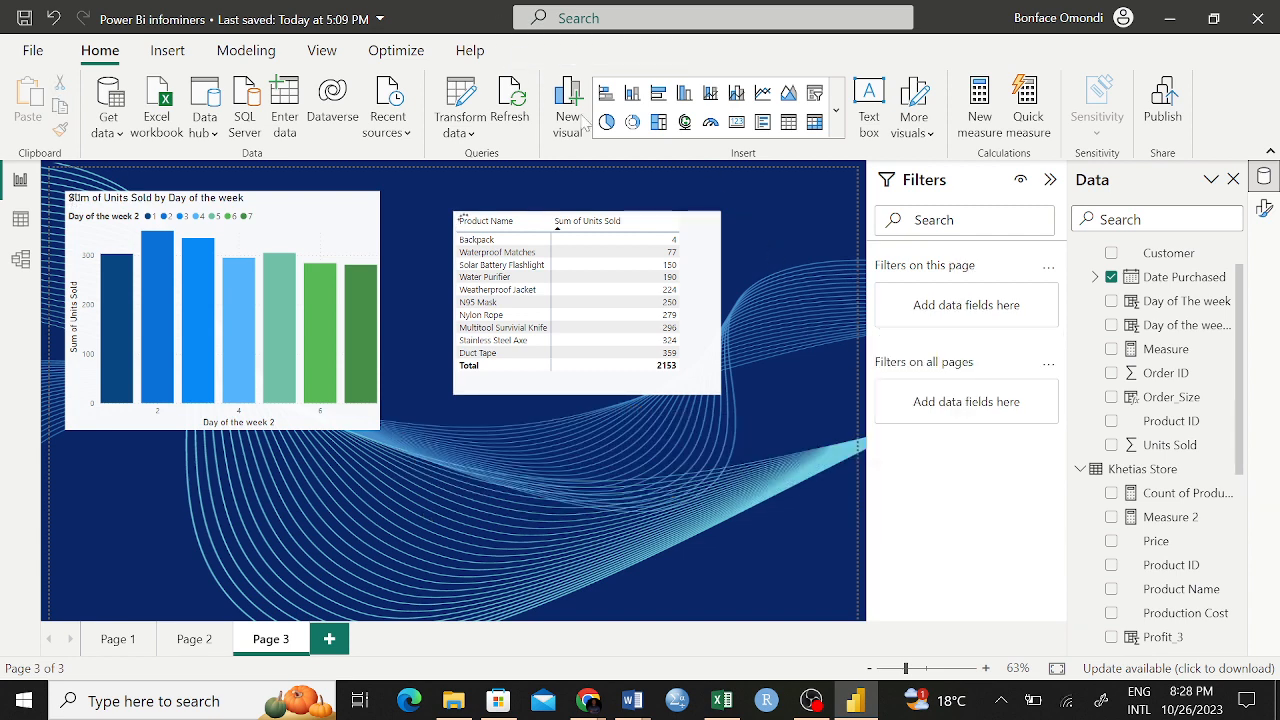
click(836, 110)
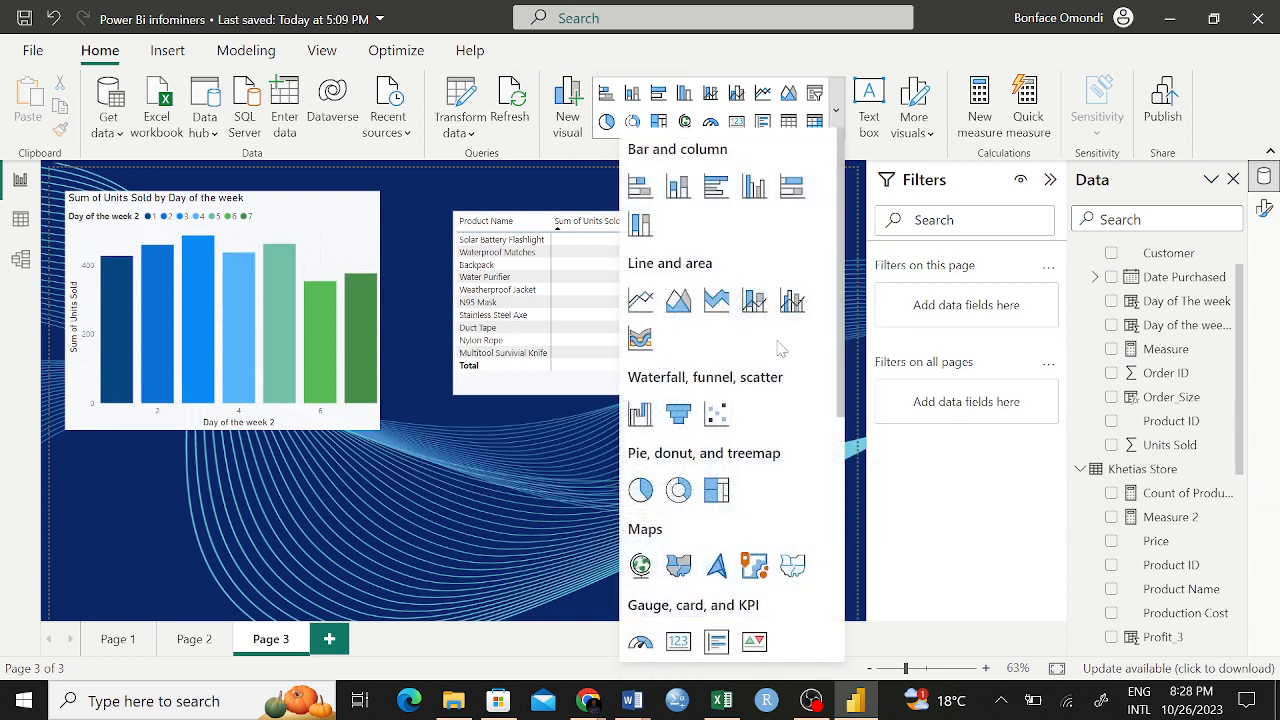
scroll(686, 546, down, 3)
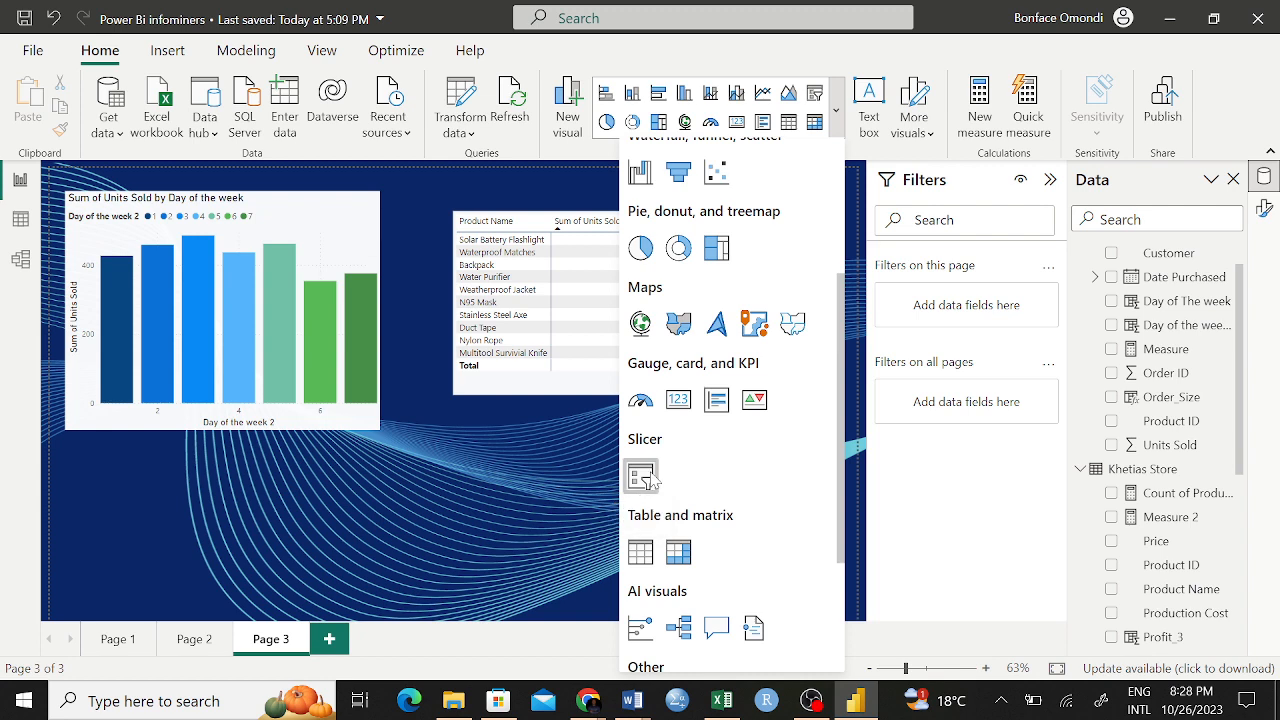
click(642, 478)
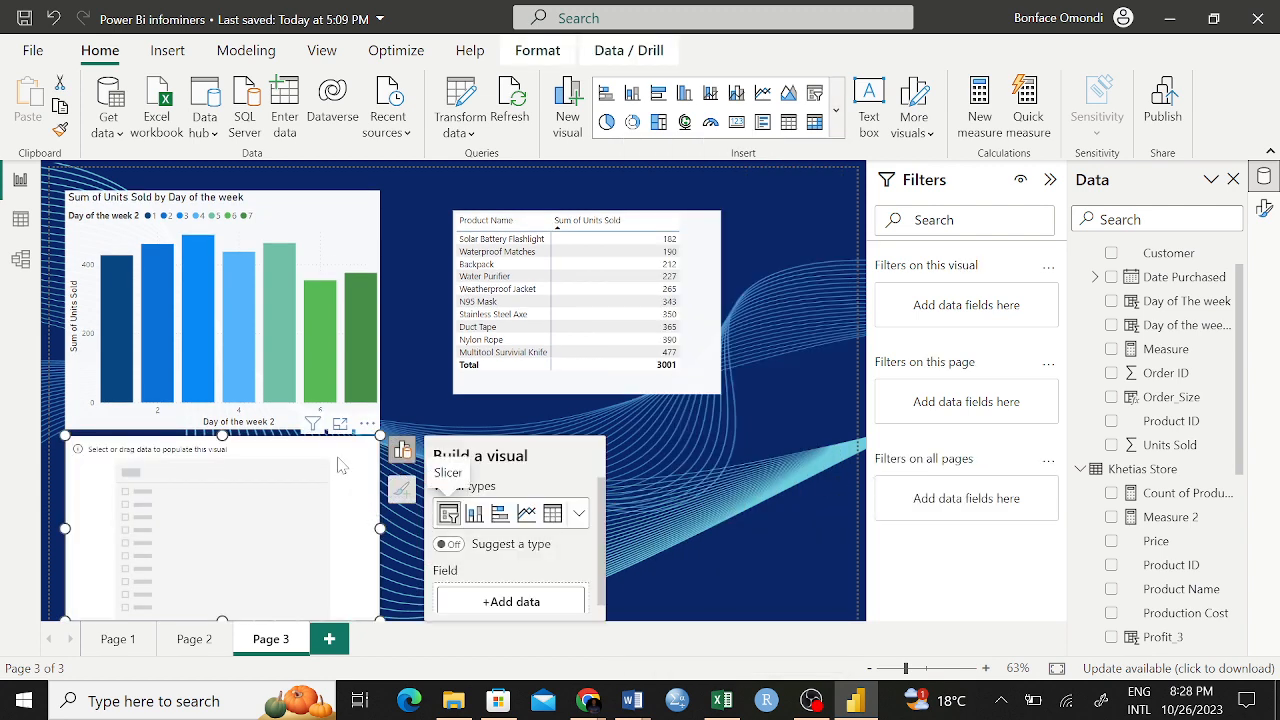
drag(368, 452, 663, 450)
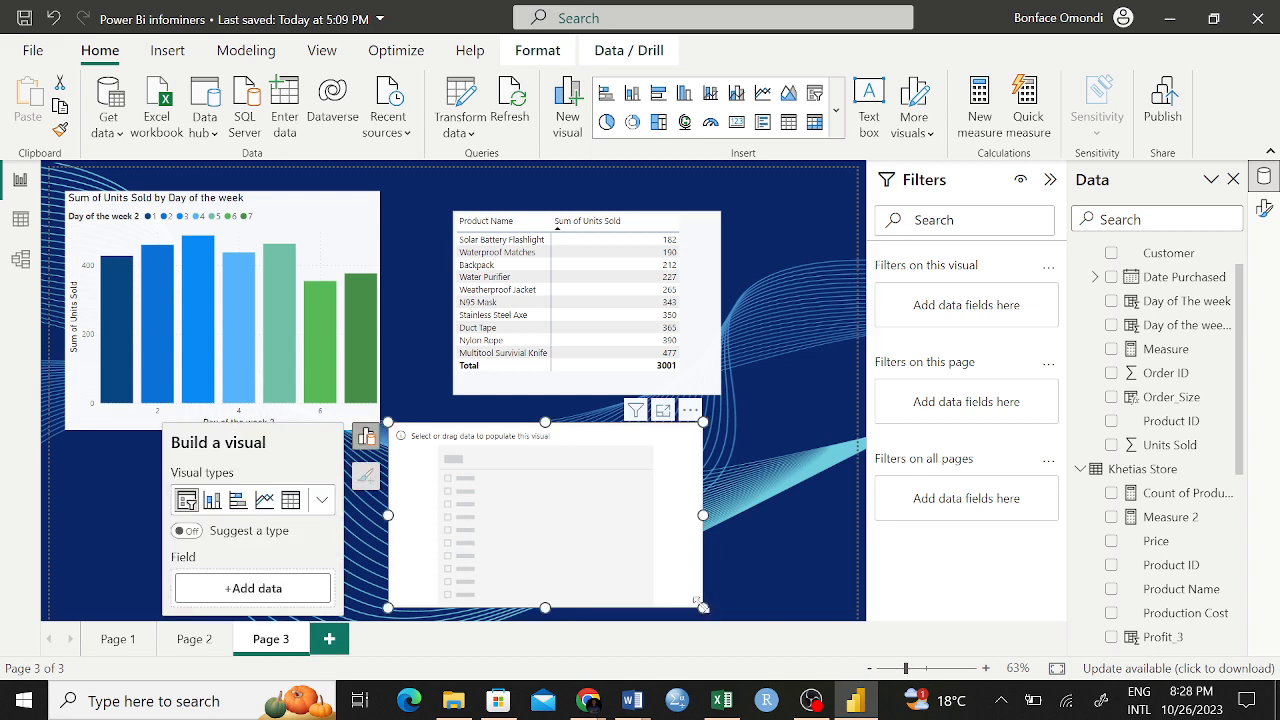
drag(697, 612, 621, 577)
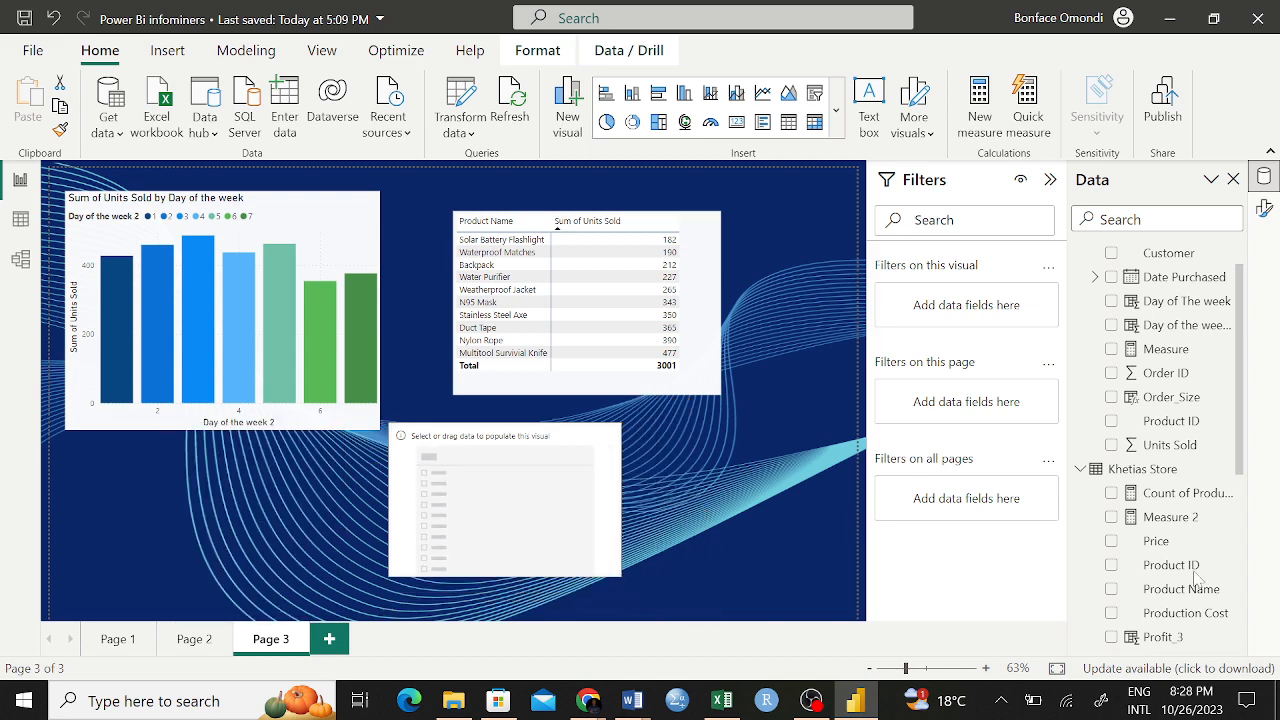
Step: Populate the blank slicer with the City field from Retailers Information, and shrink the slicer to fit its city list
scroll(1166, 566, down, 1)
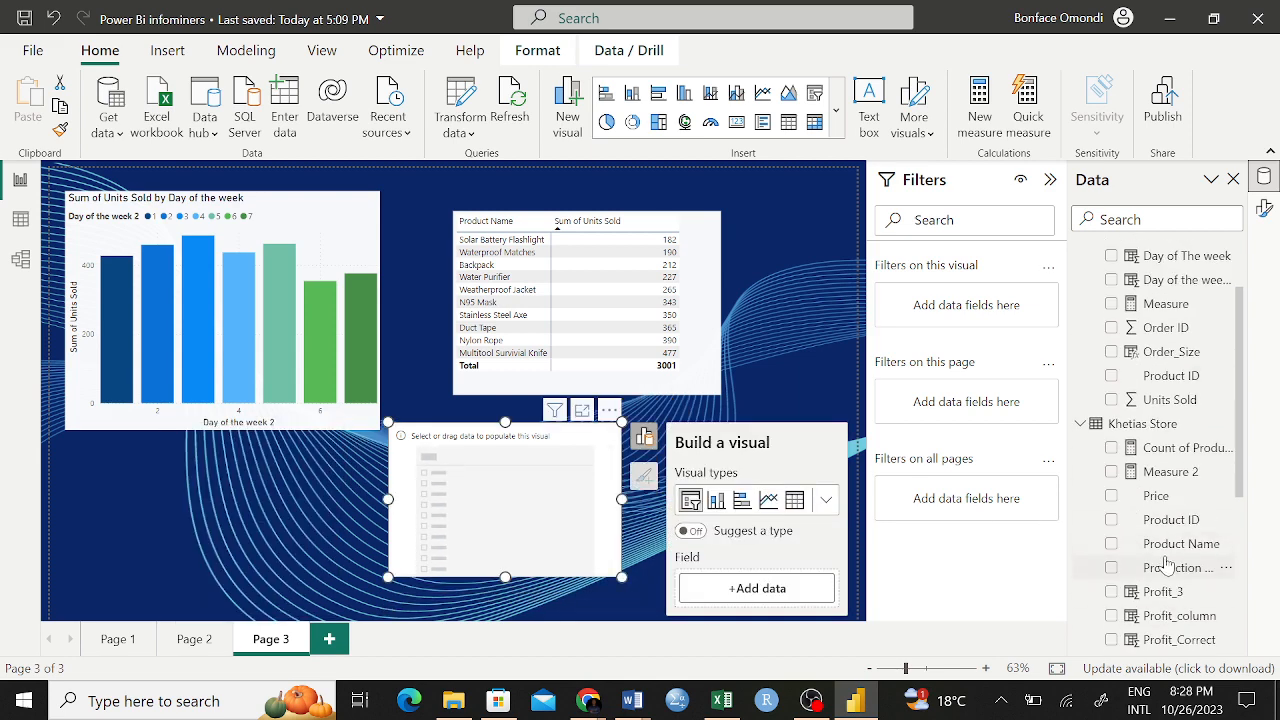
scroll(1166, 566, down, 3)
scroll(1165, 551, down, 3)
scroll(1163, 514, up, 8)
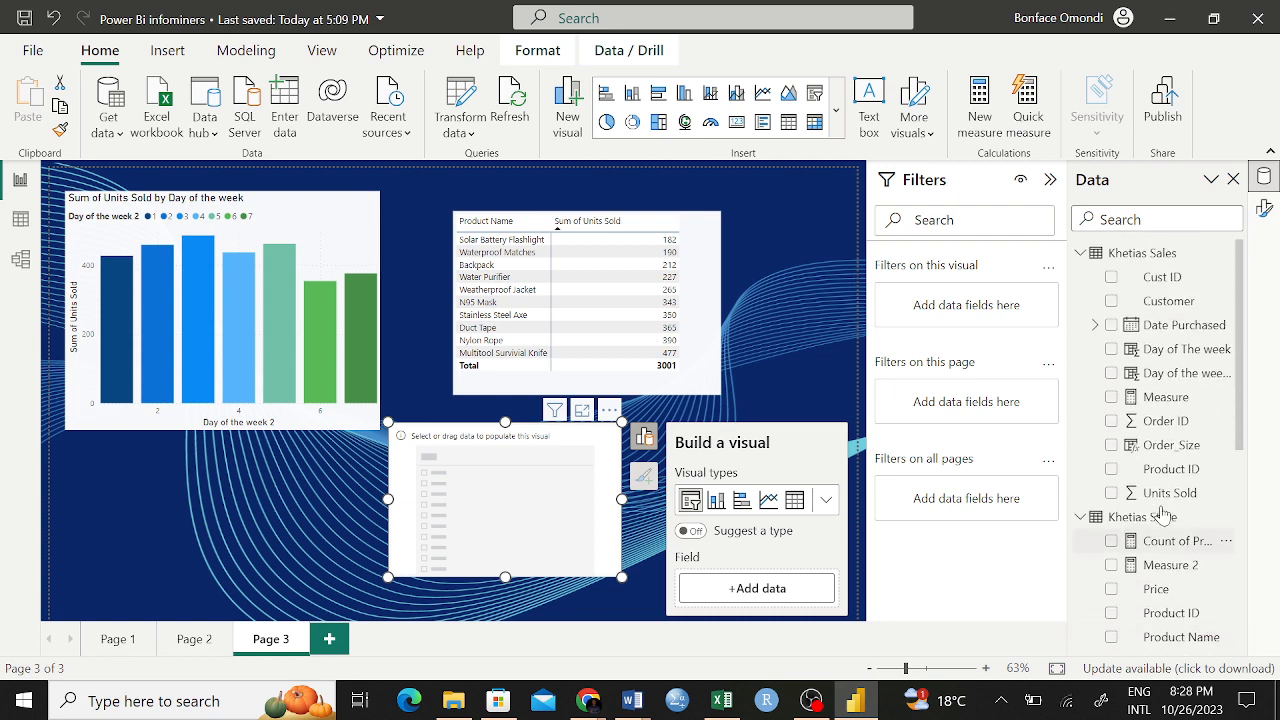
scroll(1163, 514, down, 1)
scroll(1163, 514, up, 1)
scroll(1163, 514, down, 6)
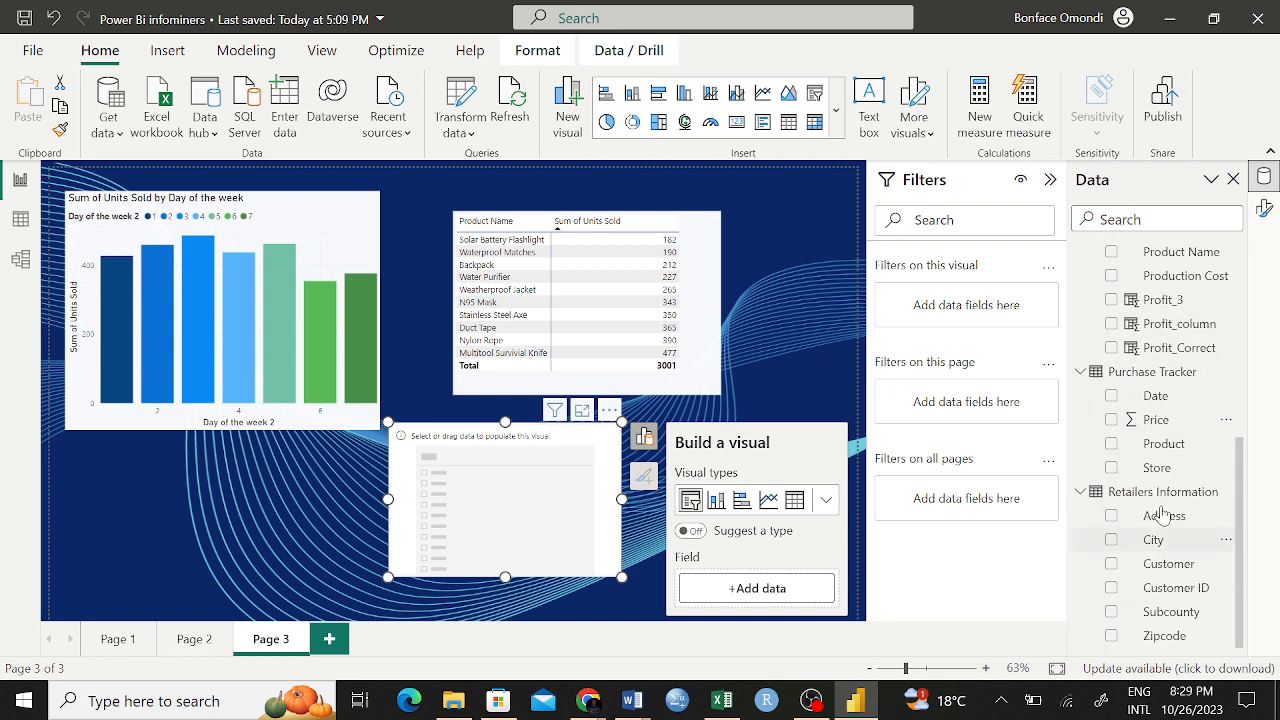
drag(1158, 540, 525, 500)
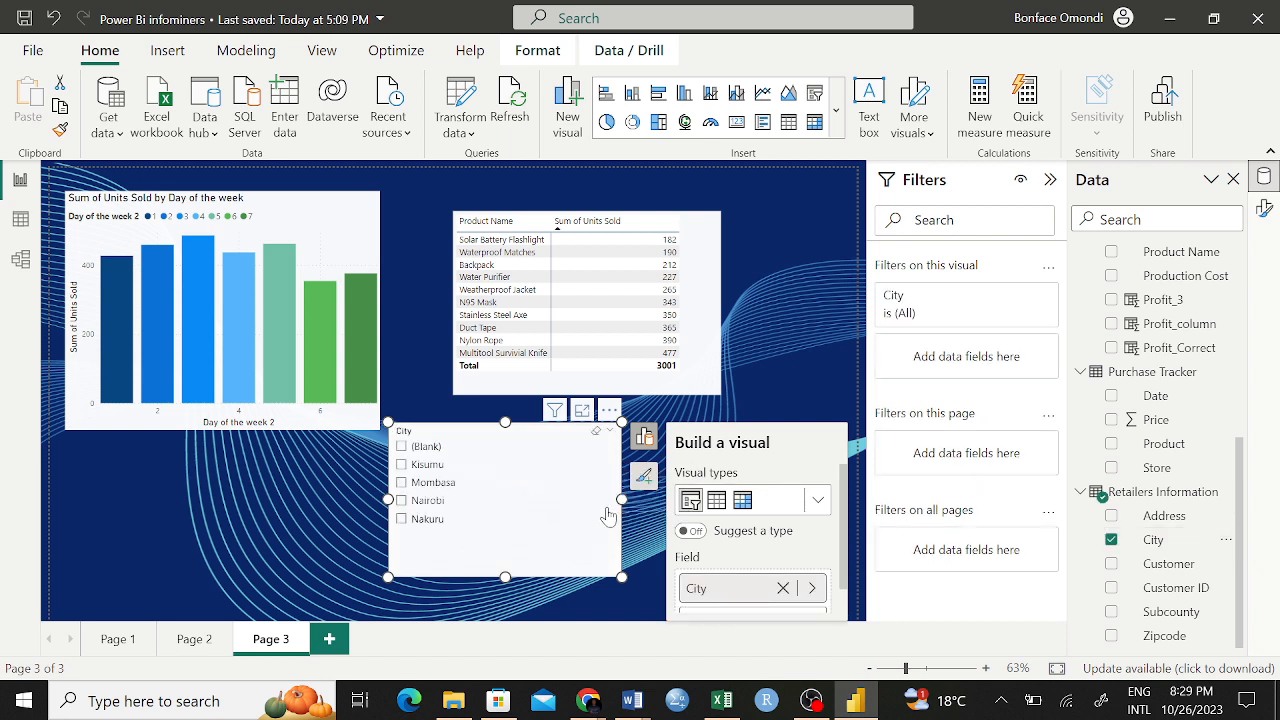
drag(624, 580, 607, 563)
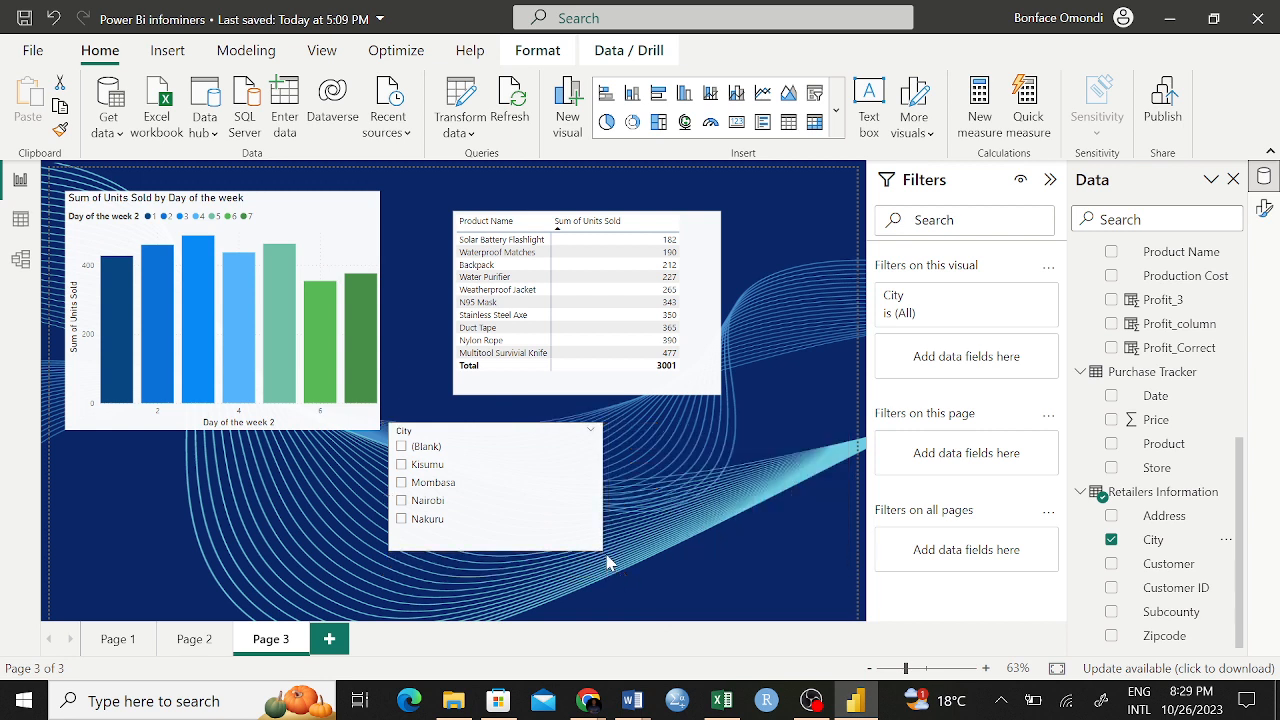
drag(607, 563, 606, 552)
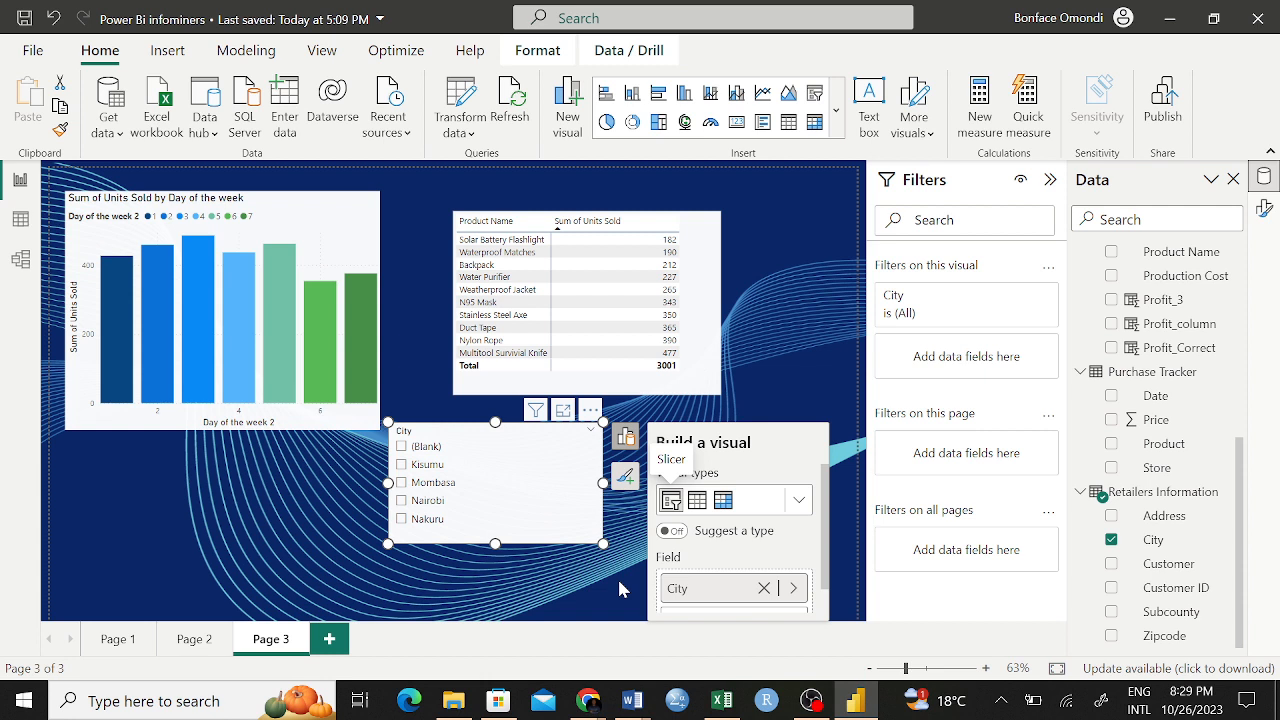
Step: Filter the chart and product matrix by Kisumu and by Mombasa individually with the City slicer
click(402, 466)
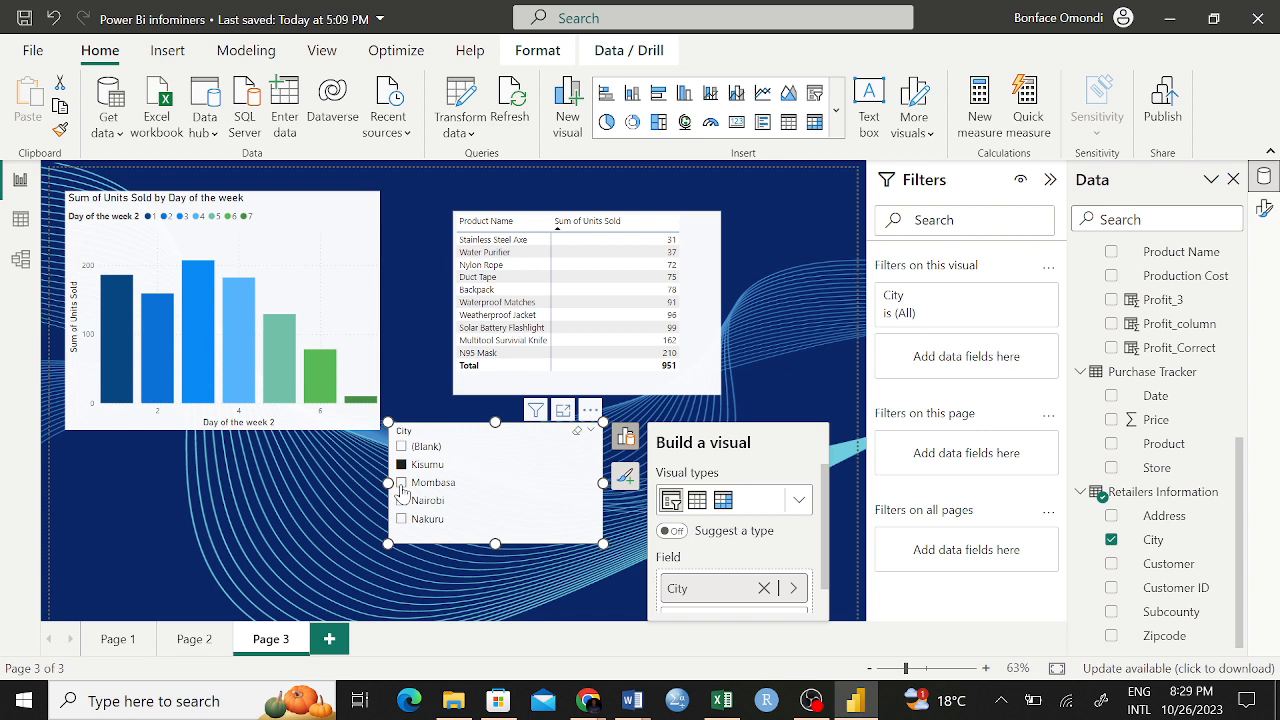
click(402, 486)
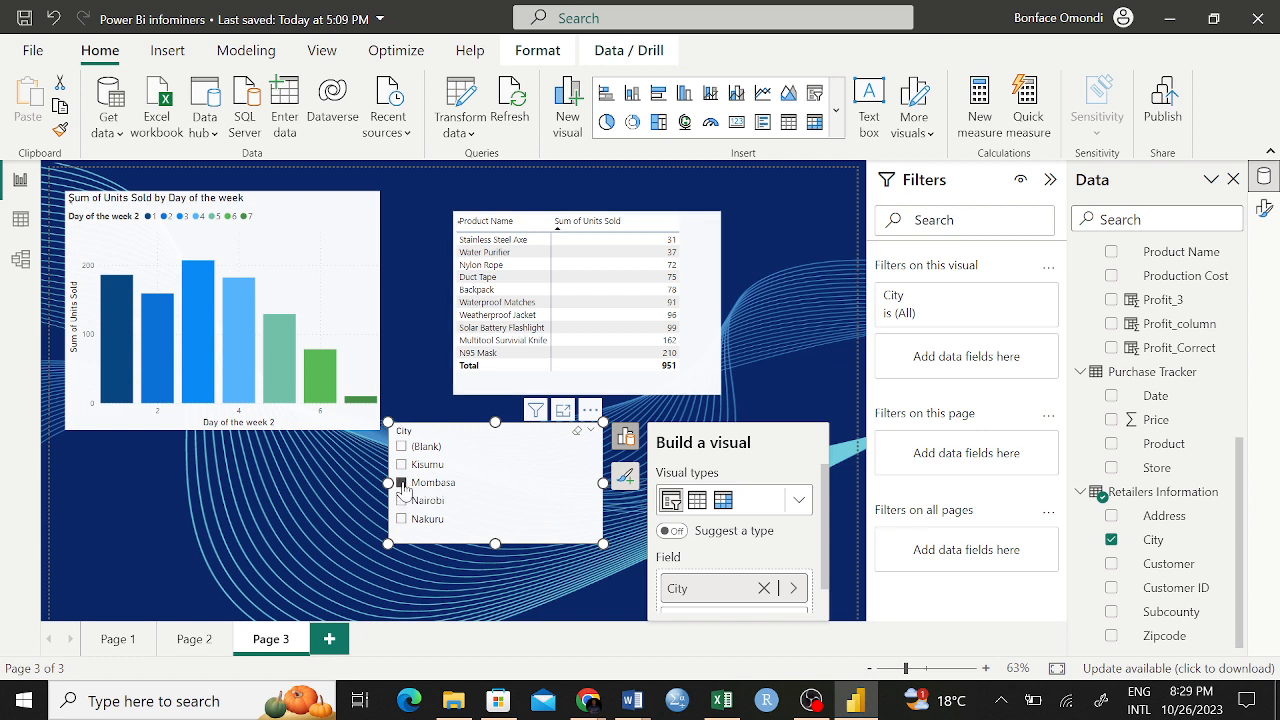
click(401, 464)
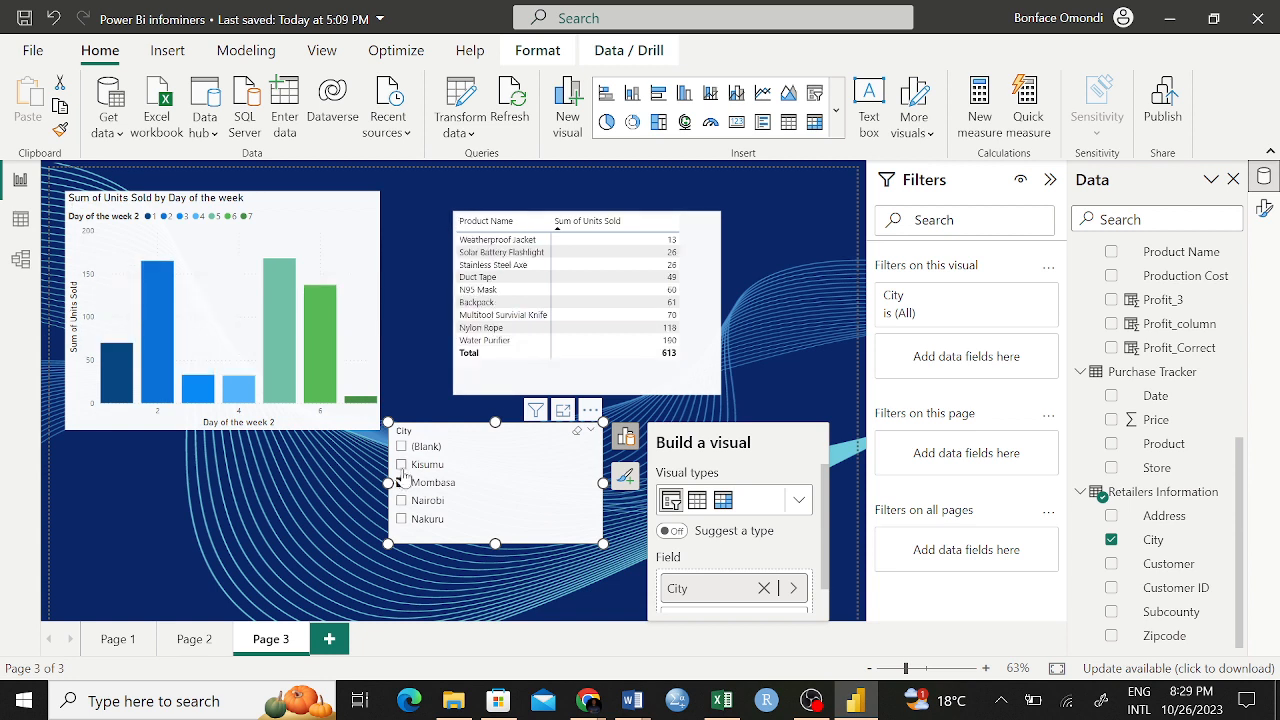
click(402, 465)
click(402, 485)
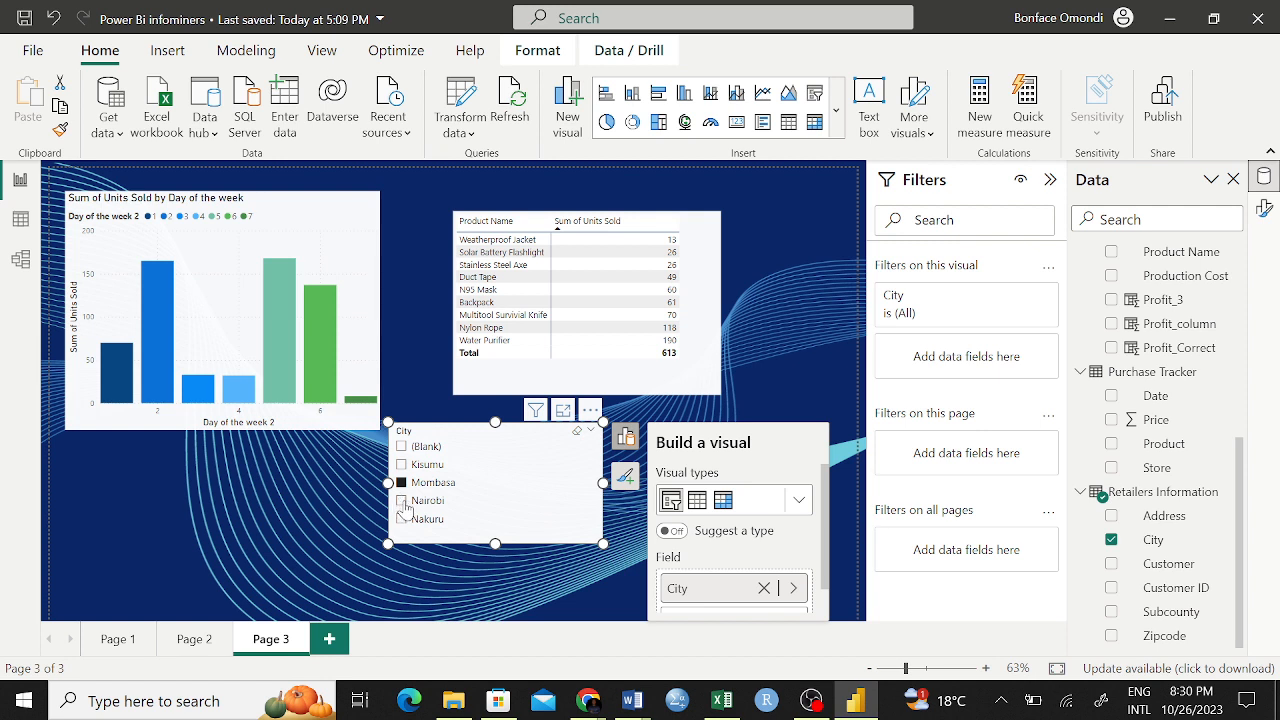
Step: Add Nairobi, Nakuru and Kisumu to the Mombasa selection in the City slicer, and reduce it to Mombasa and Nakuru
click(402, 502)
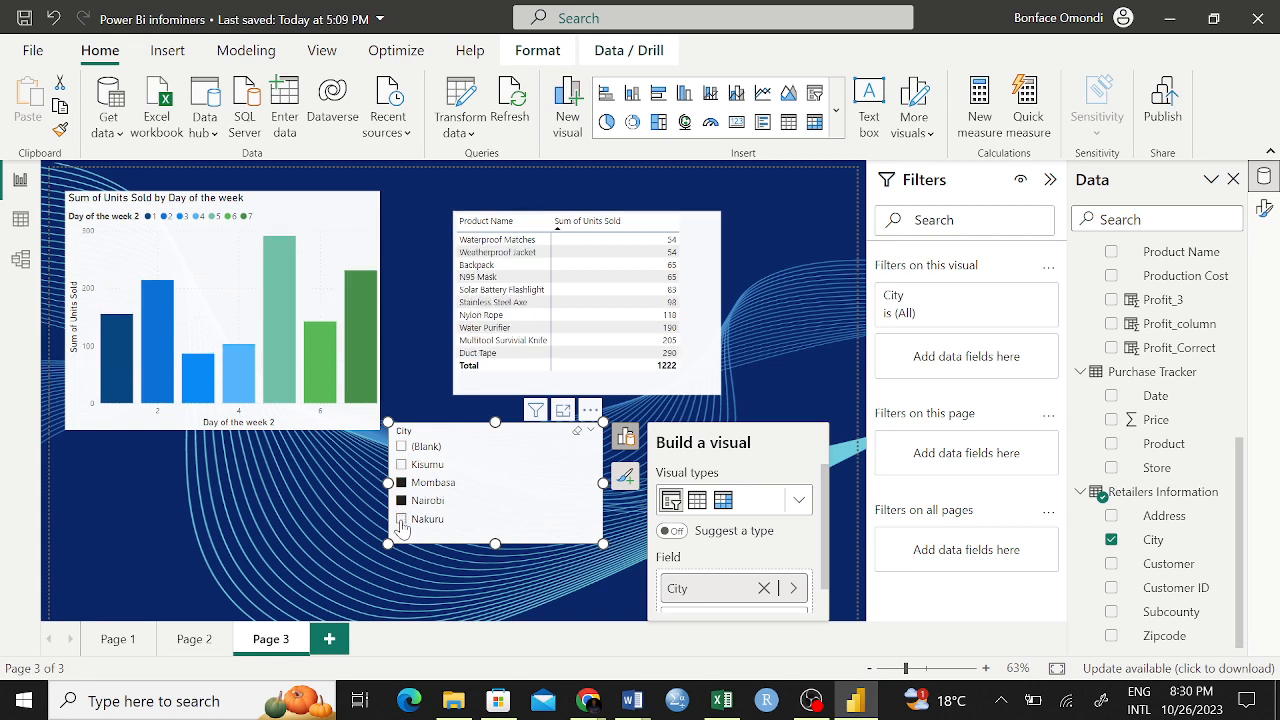
click(401, 520)
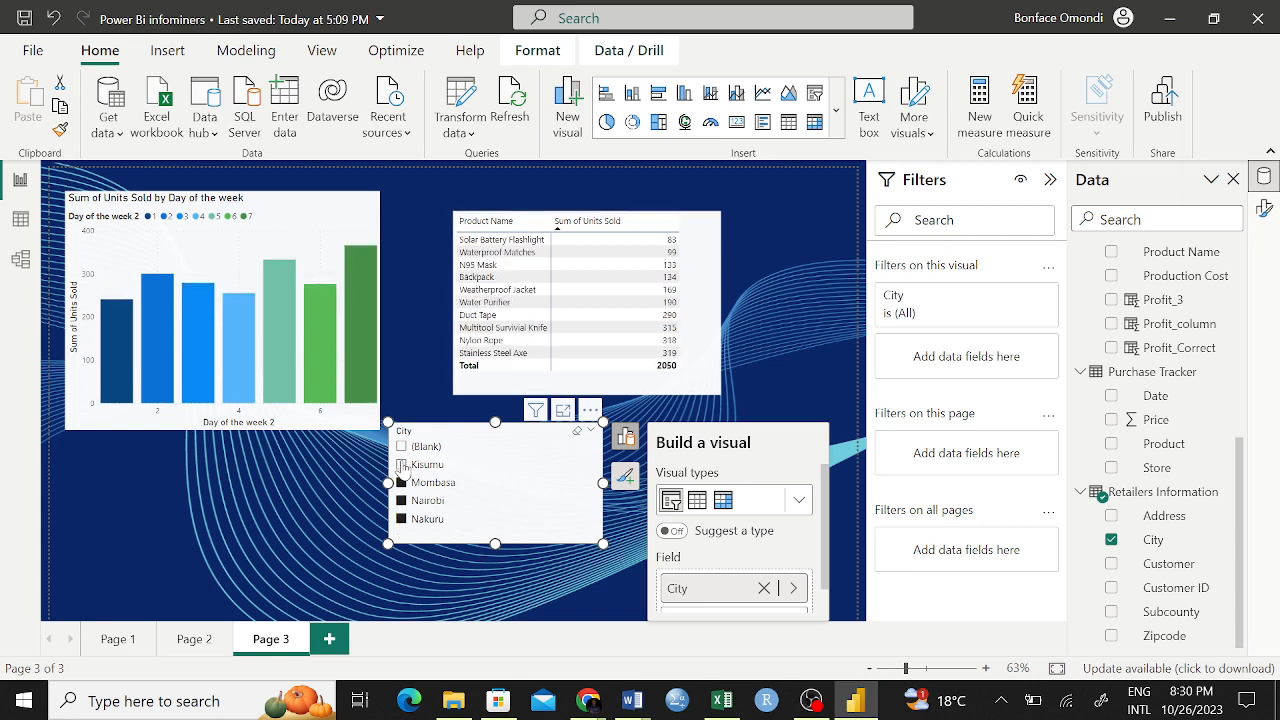
click(402, 466)
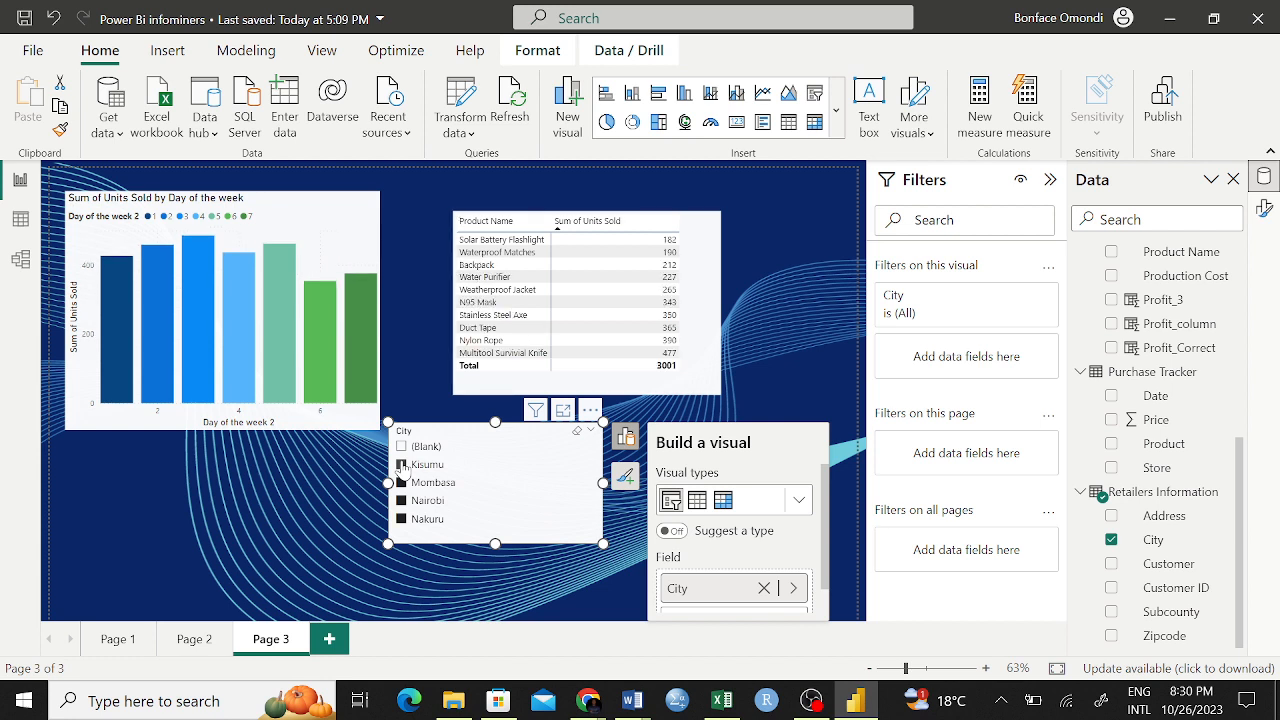
click(402, 466)
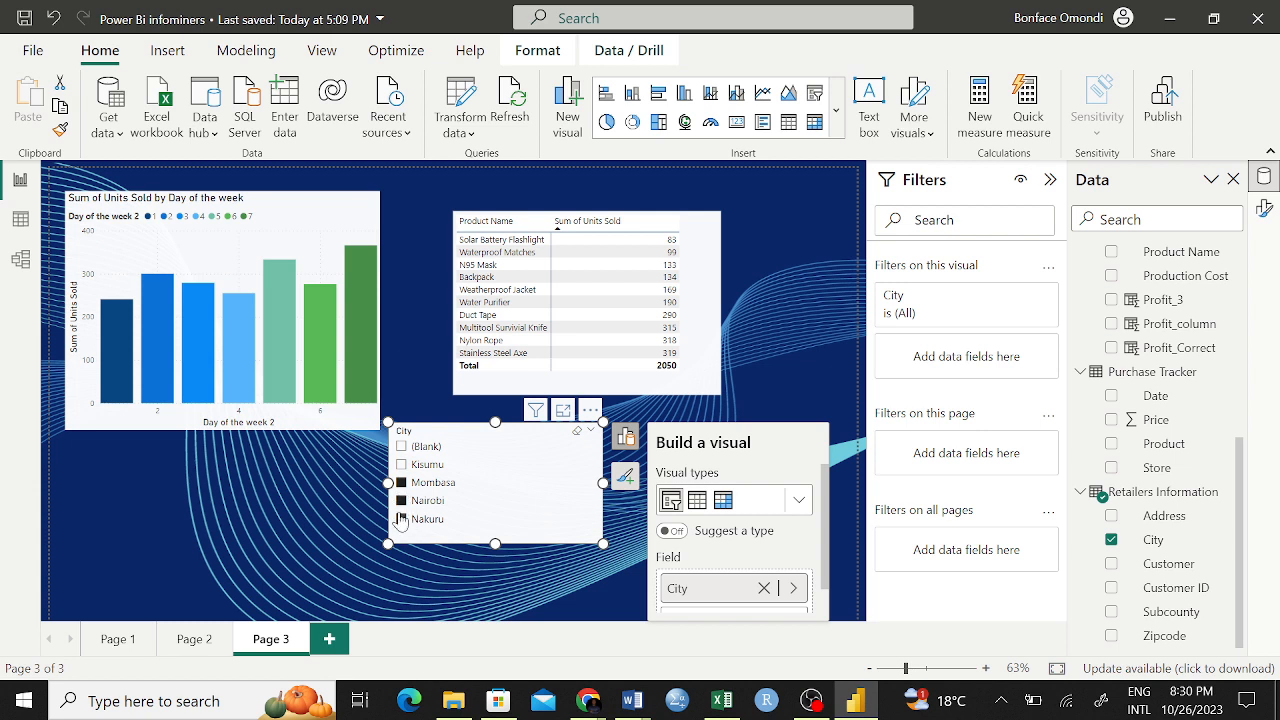
click(401, 502)
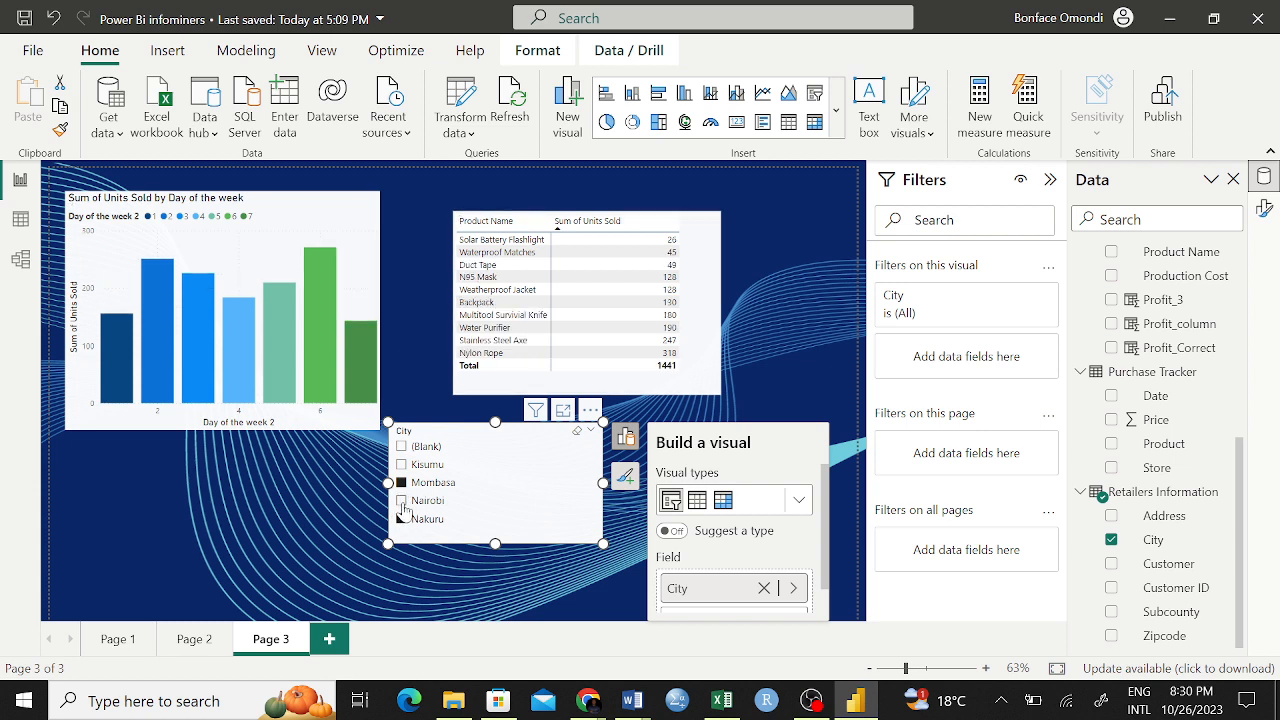
click(401, 518)
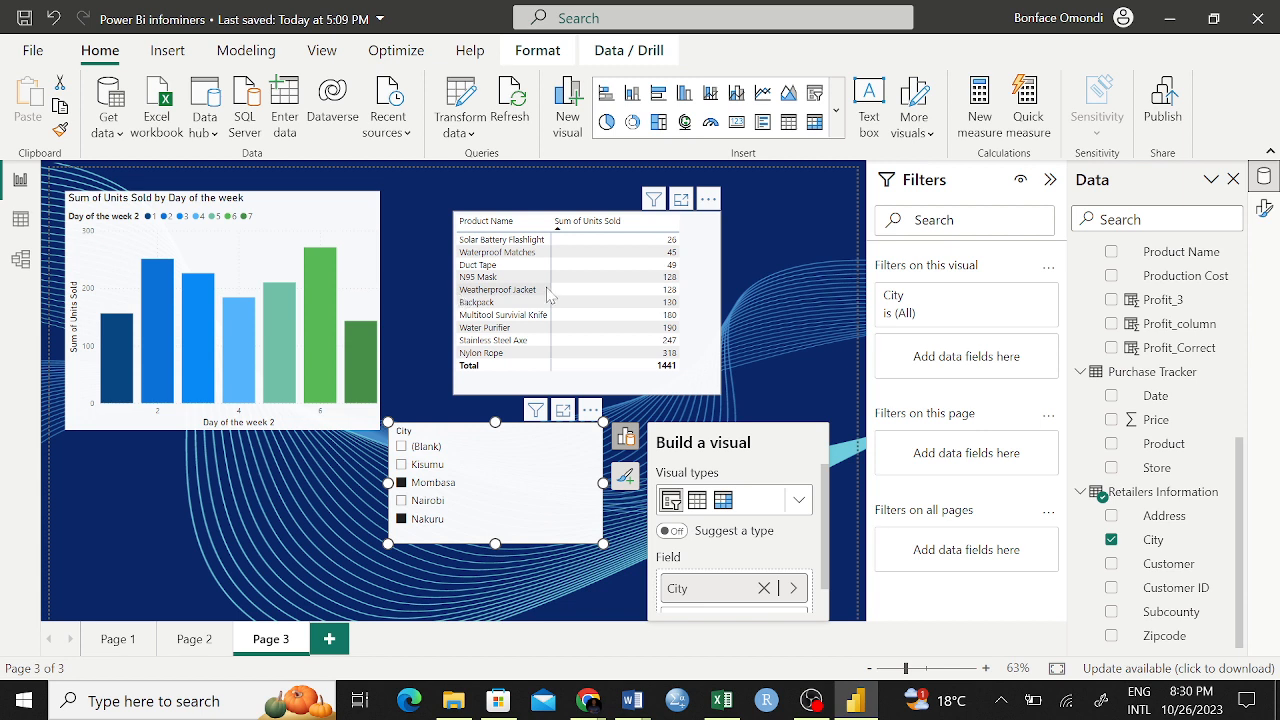
Step: Clear the City slicer's selections and reposition the slicer directly beneath the product matrix
click(578, 431)
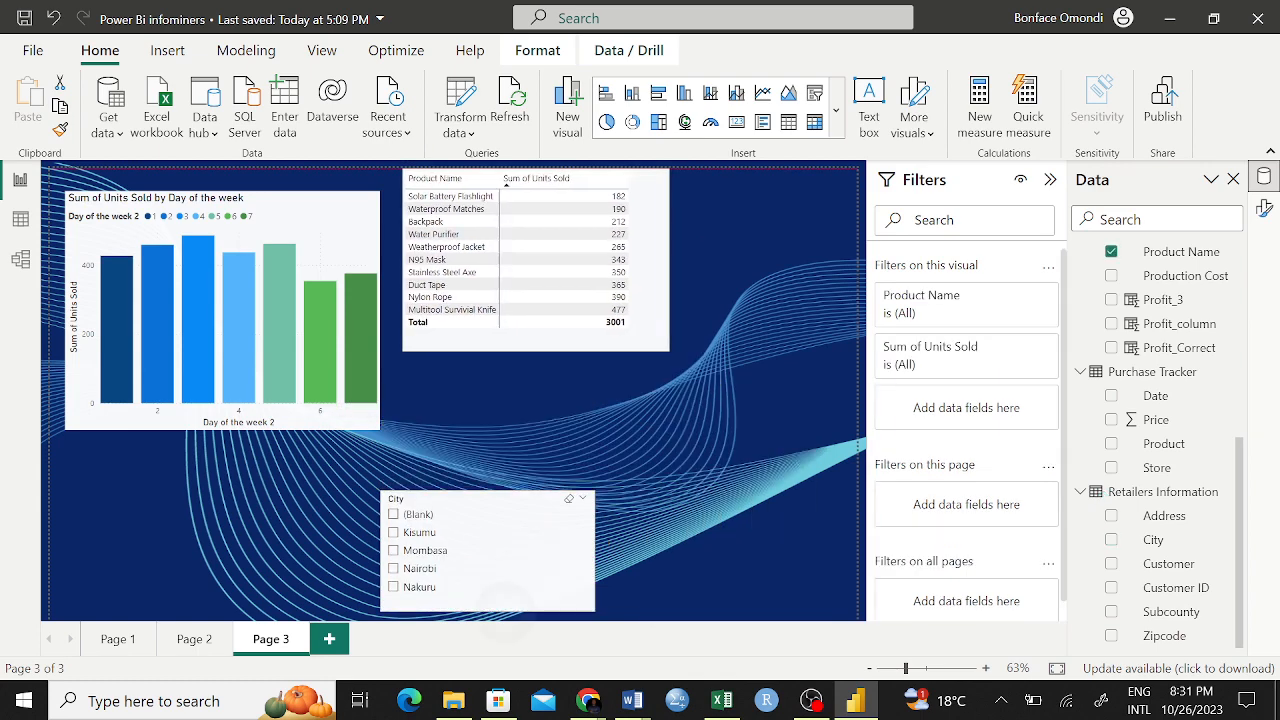
scroll(469, 476, up, 1)
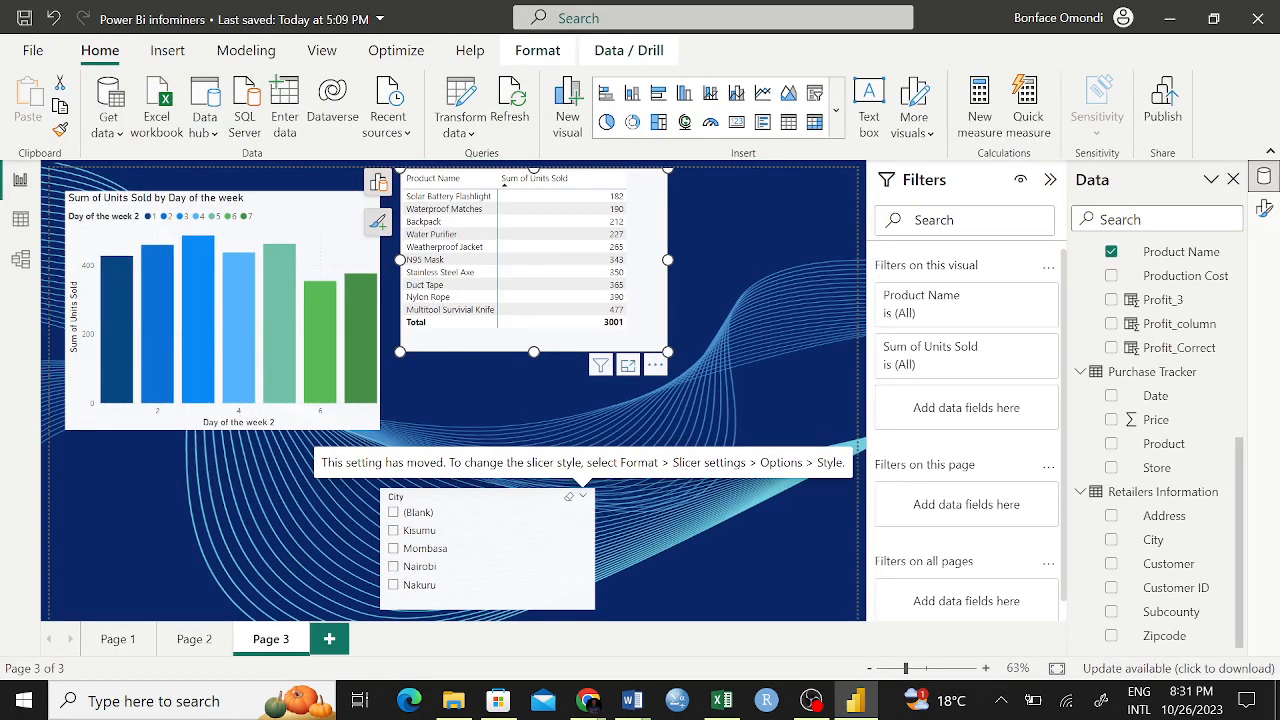
drag(519, 521, 583, 429)
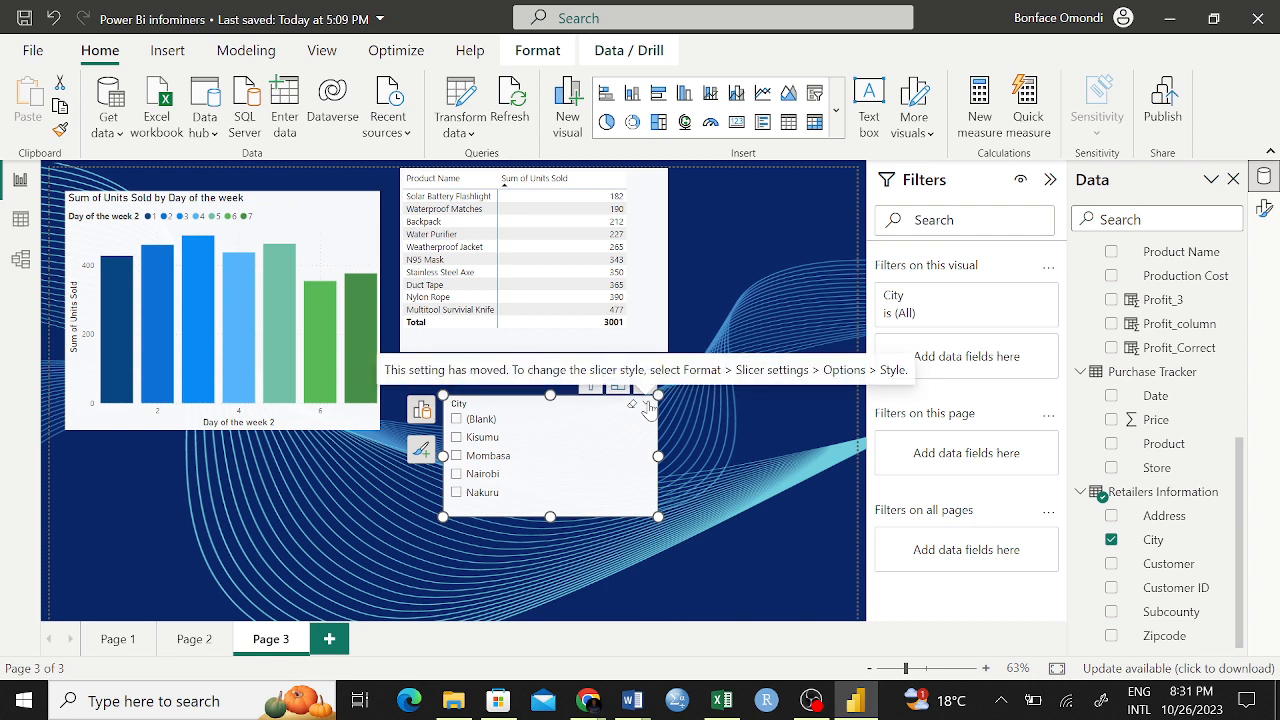
Step: Set the City slicer's style to Tile in its slicer settings
click(647, 405)
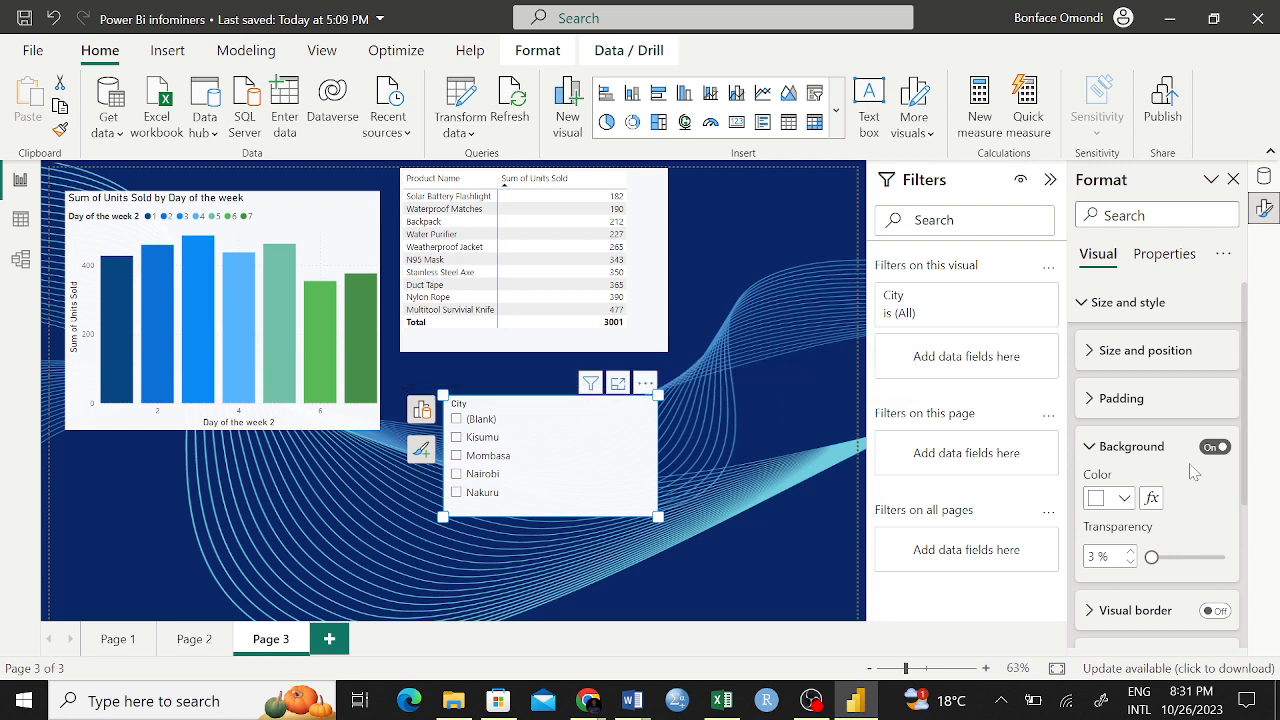
scroll(1165, 484, down, 1)
scroll(1165, 484, up, 1)
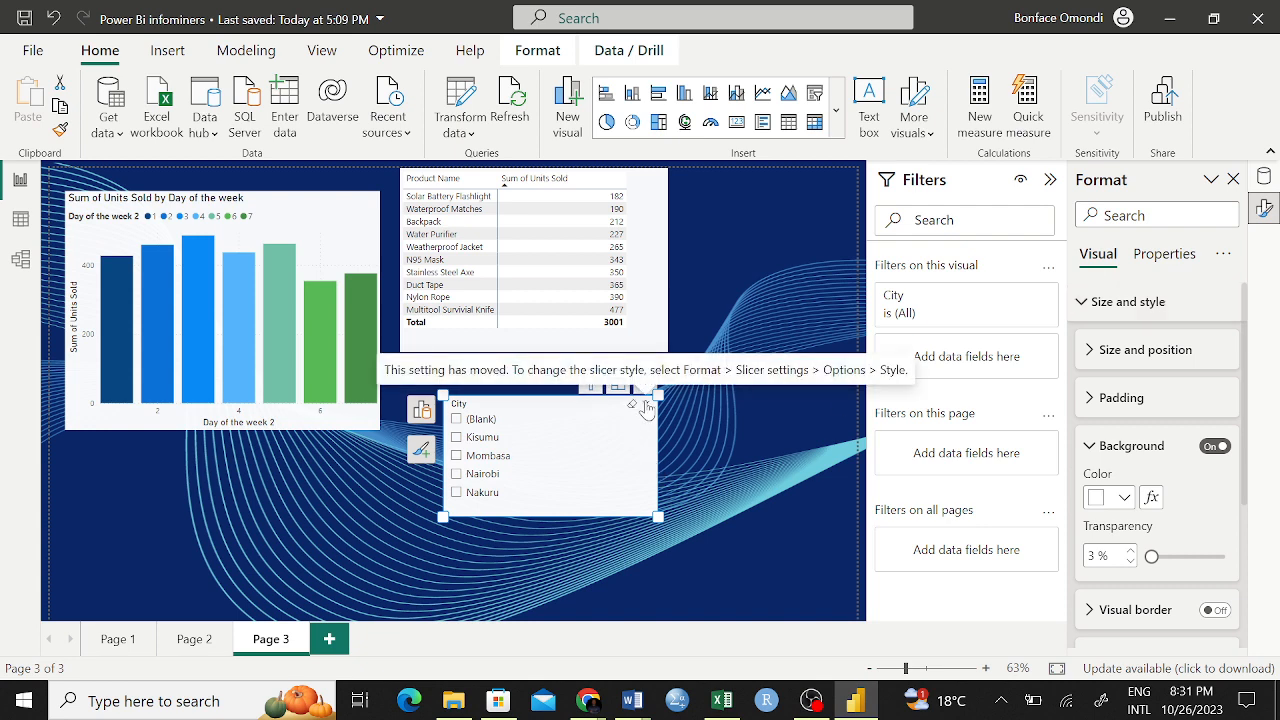
click(1128, 308)
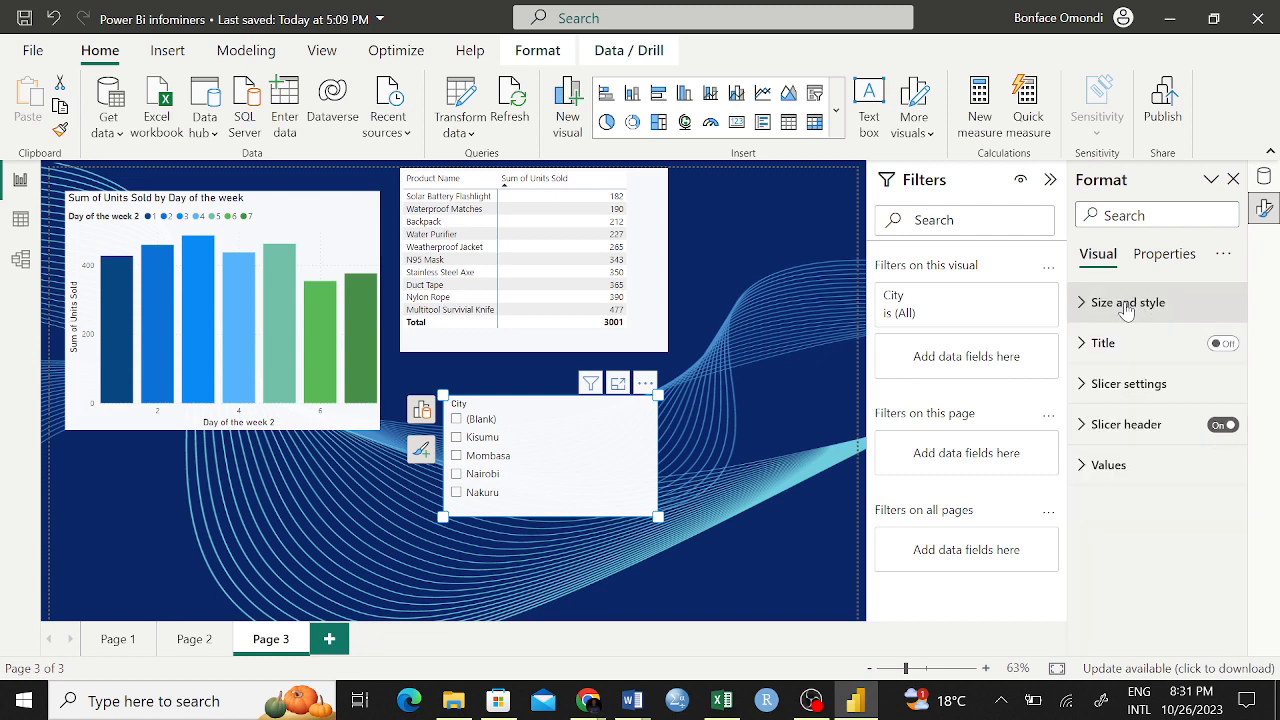
click(1126, 305)
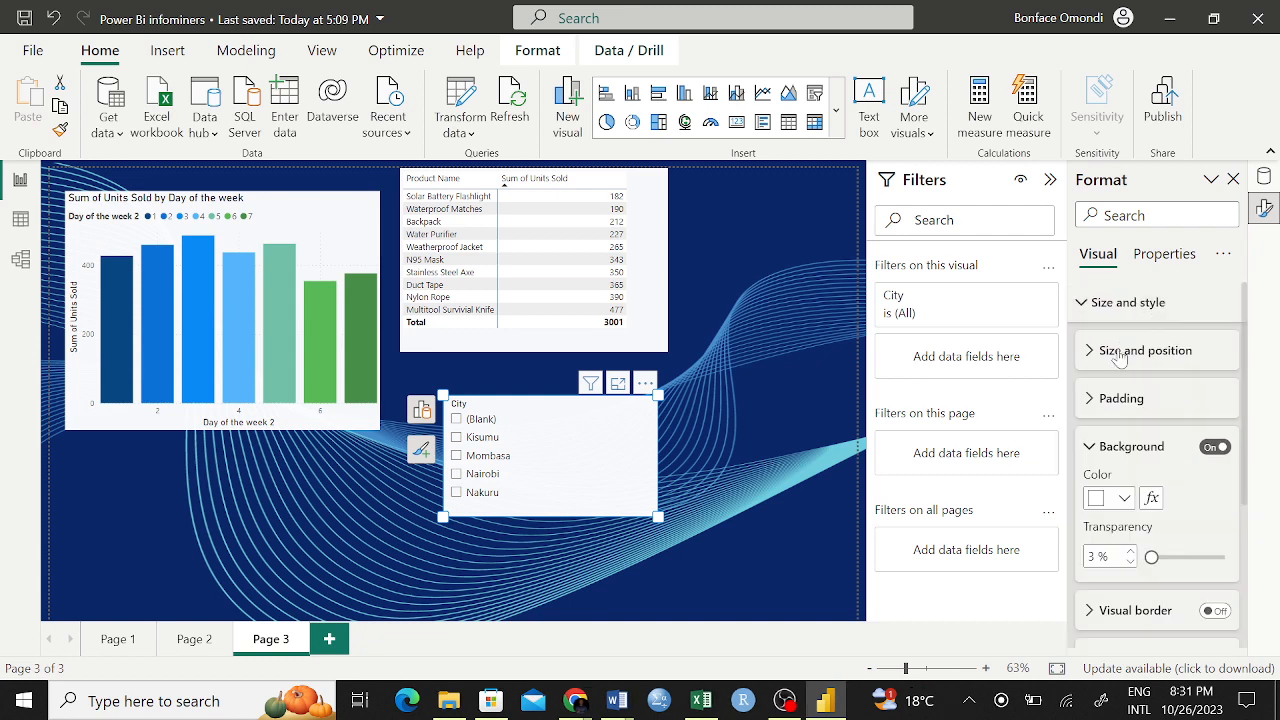
click(1112, 304)
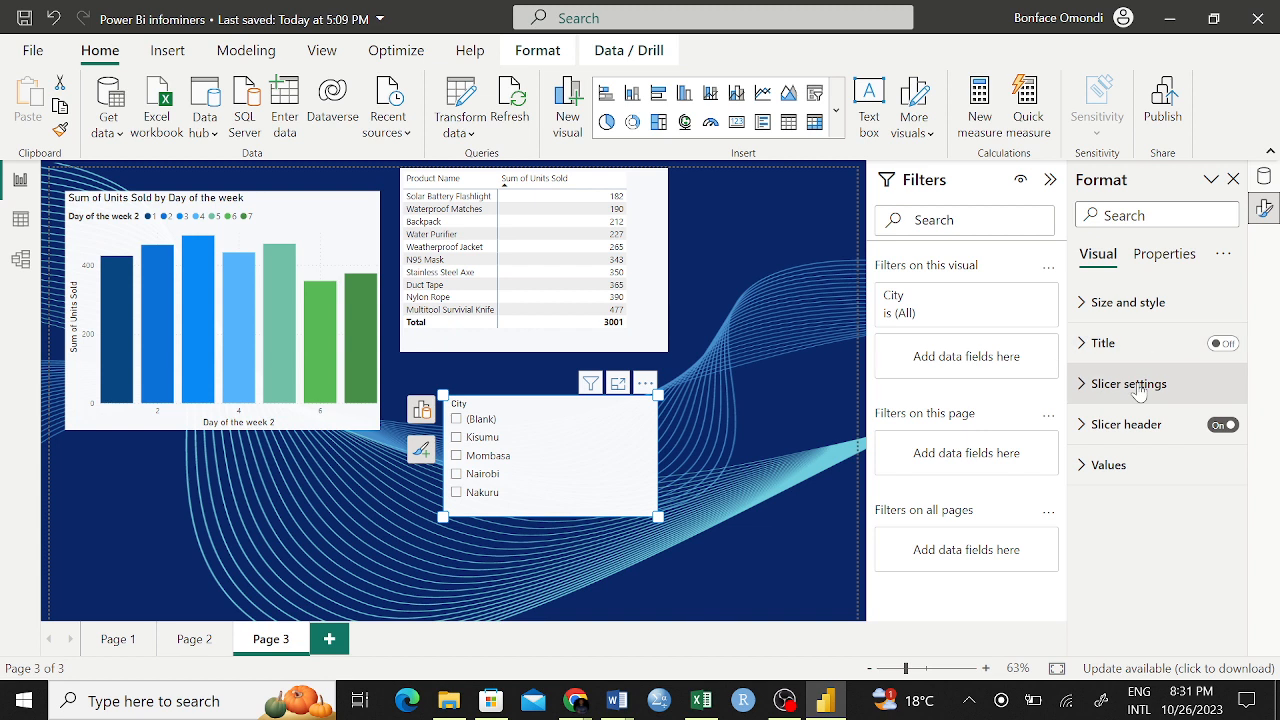
click(1136, 389)
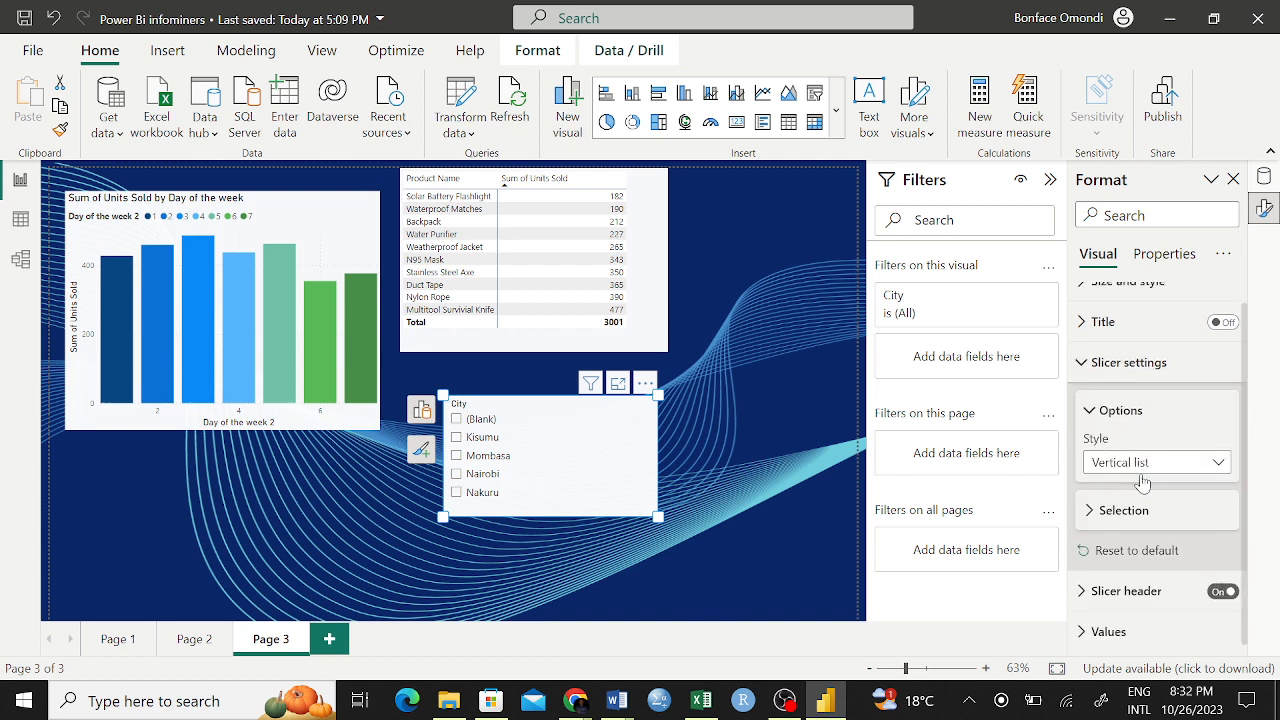
scroll(1143, 484, up, 1)
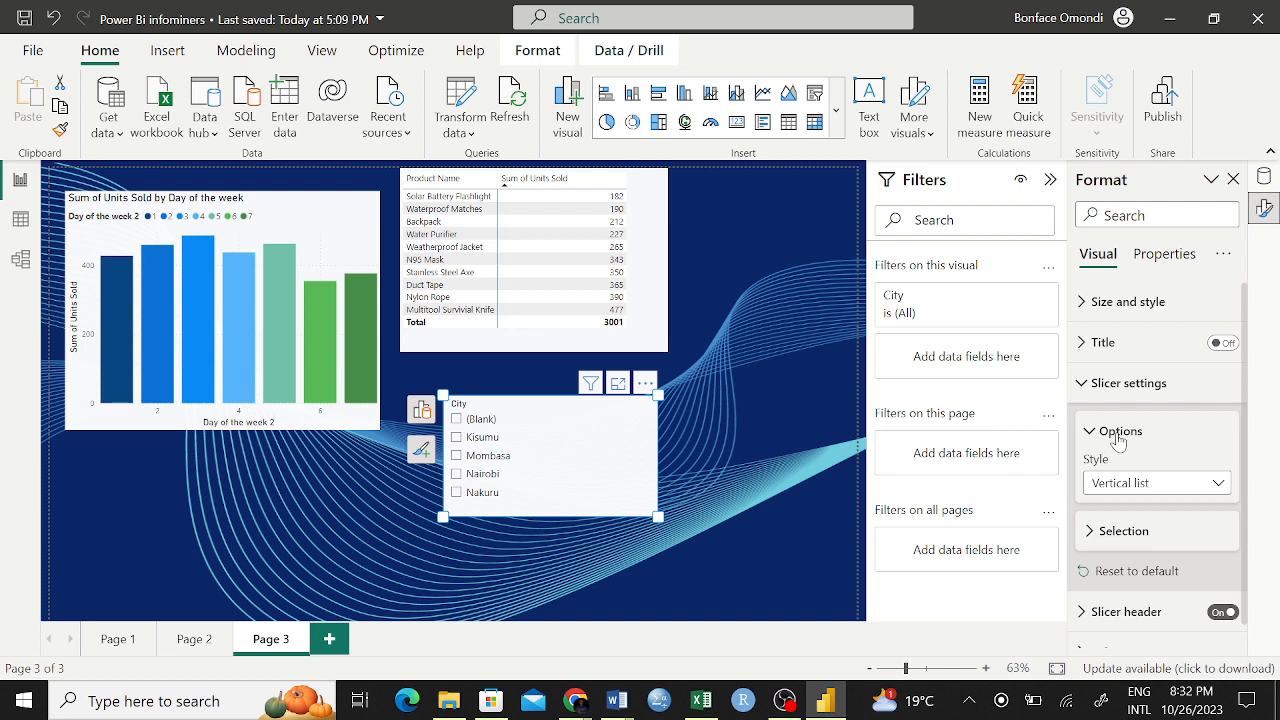
click(1221, 486)
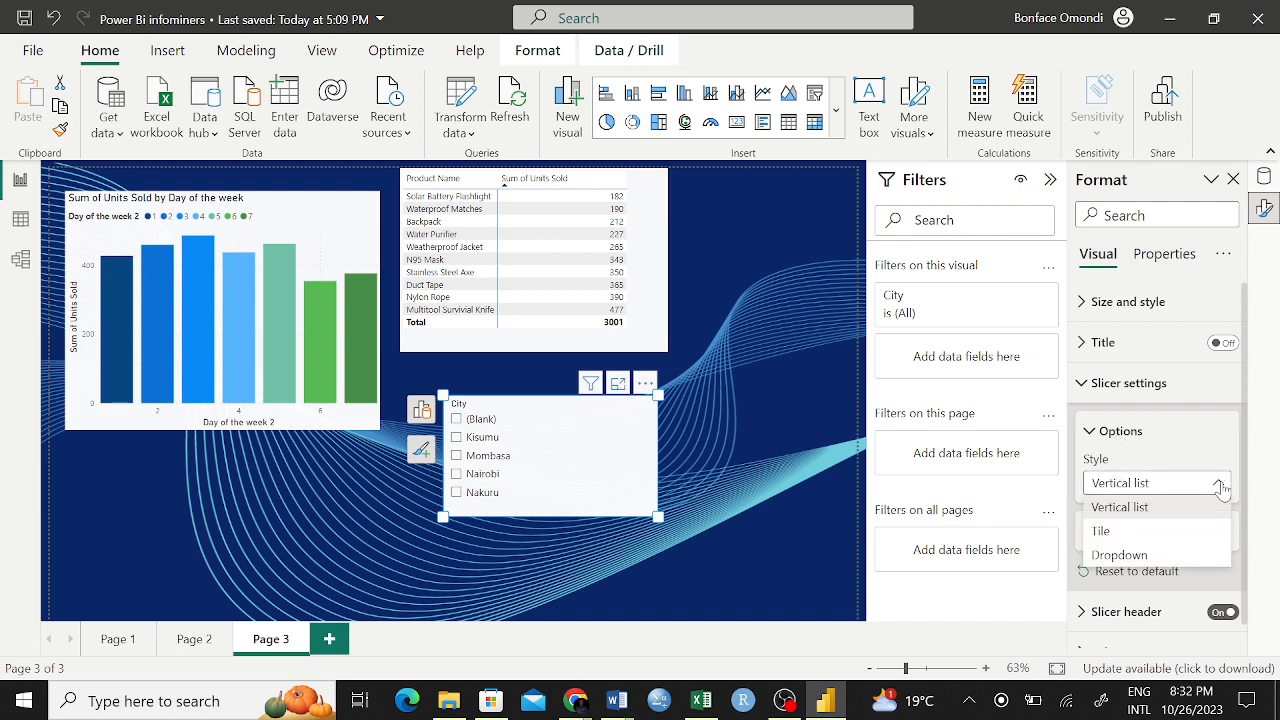
click(1111, 538)
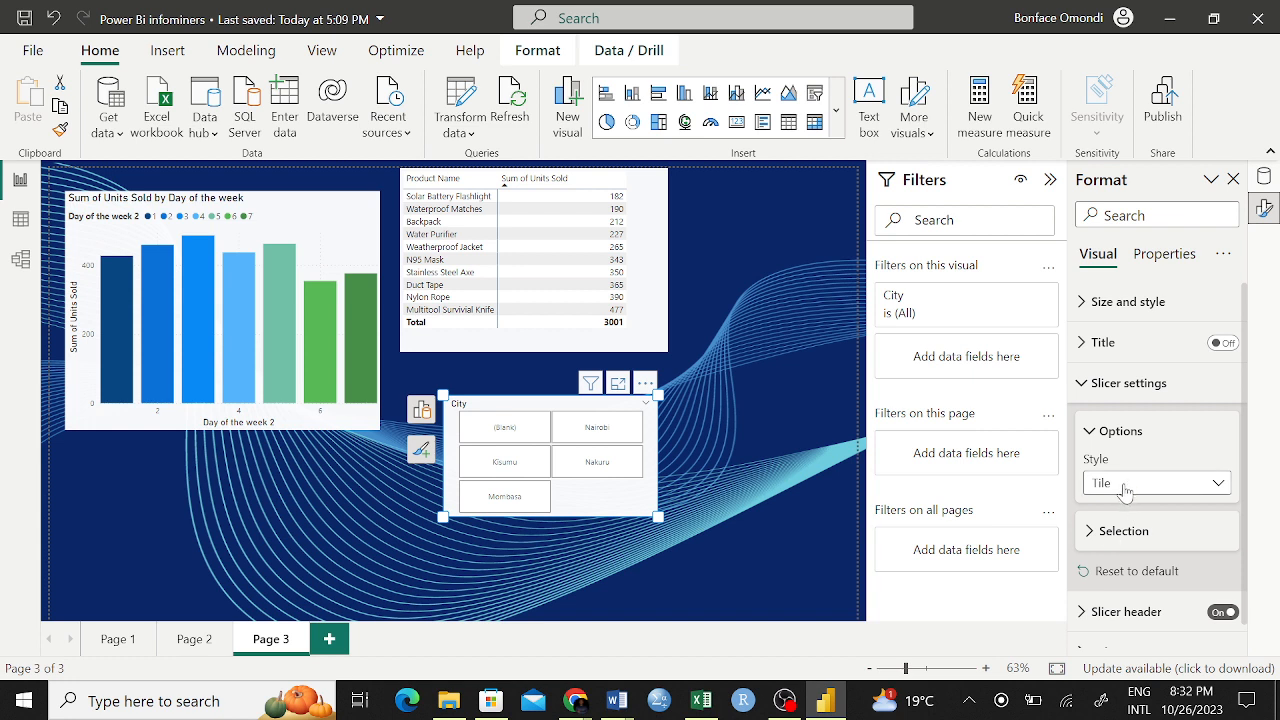
Step: Switch the City slicer to the Dropdown style, and shrink the slicer to remove most of its empty space
click(1122, 487)
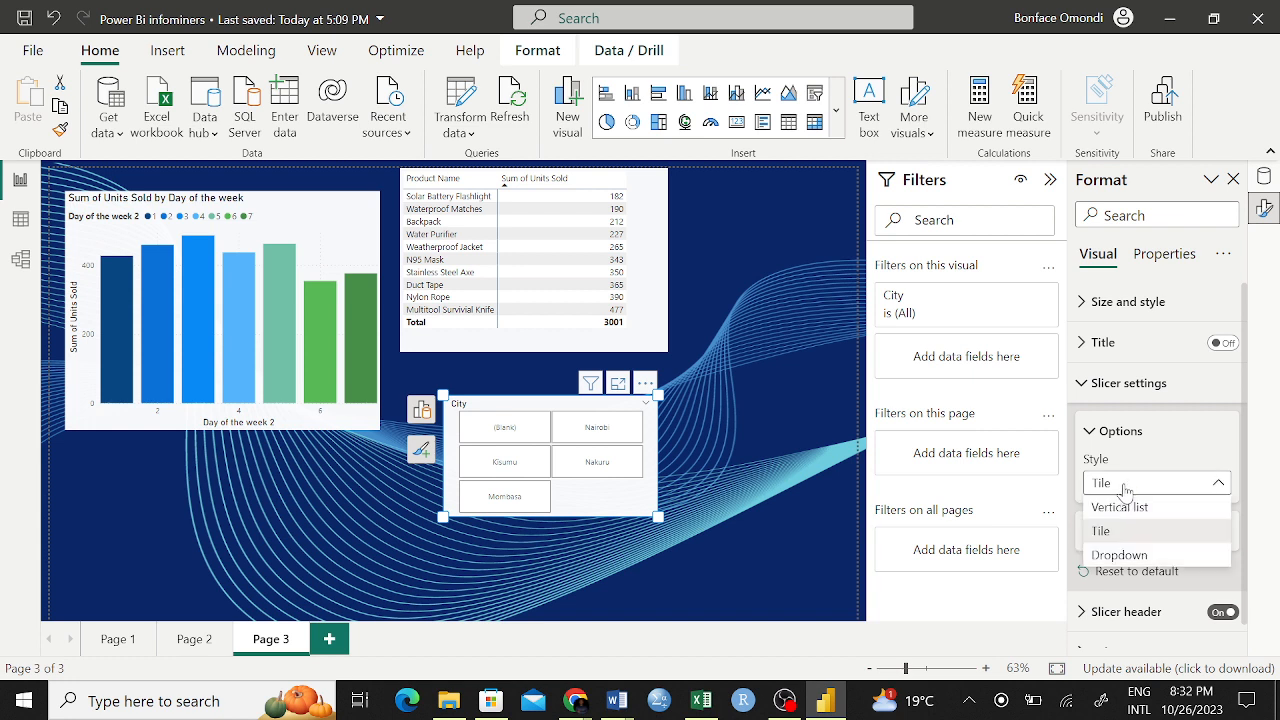
click(1120, 556)
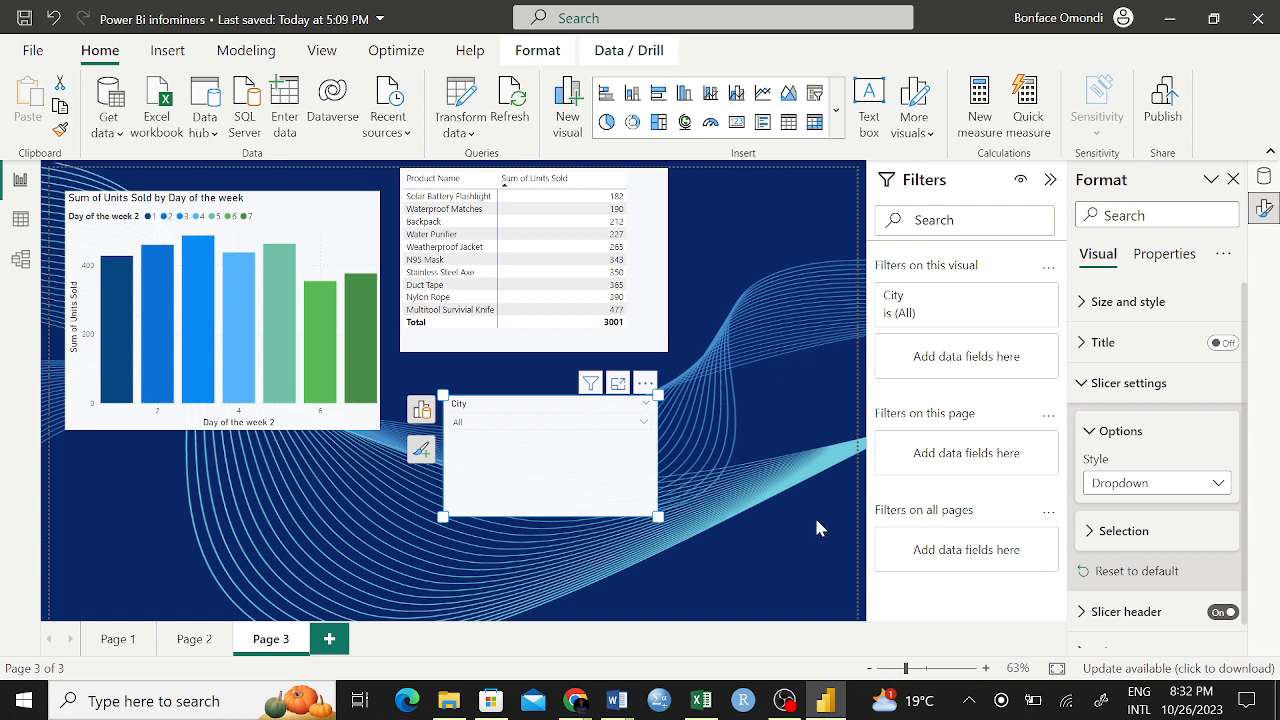
click(783, 497)
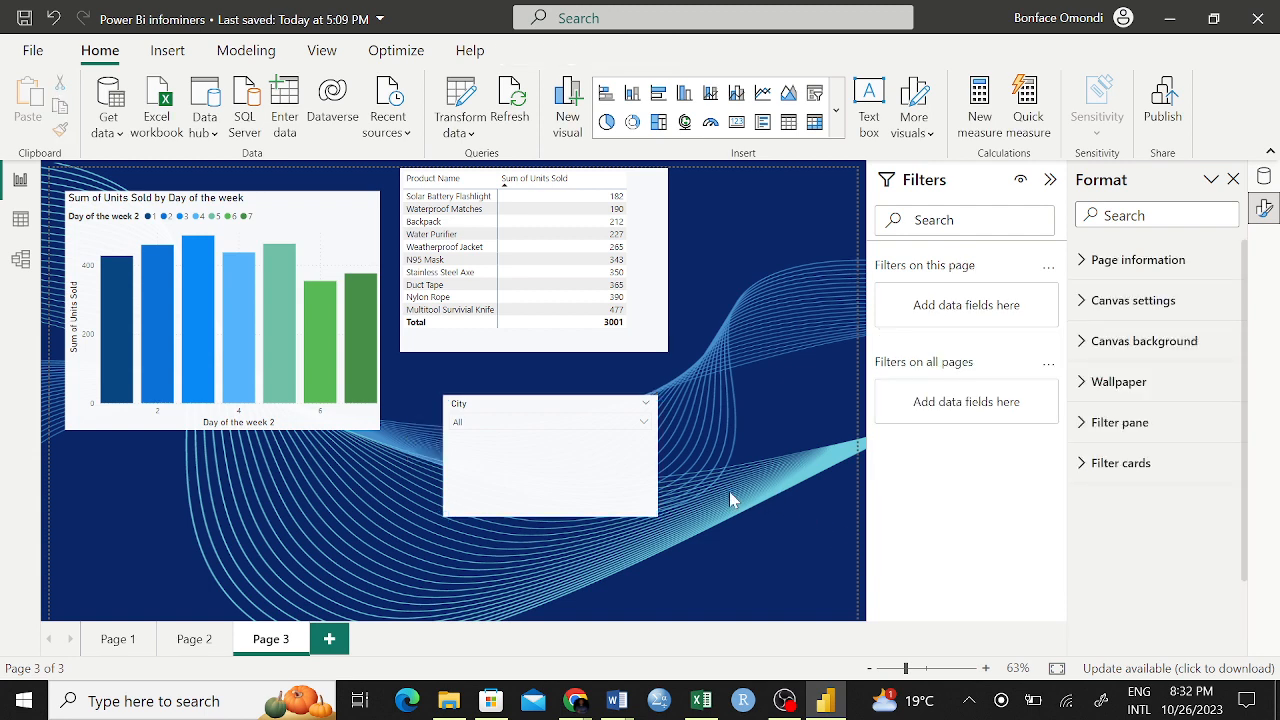
click(656, 503)
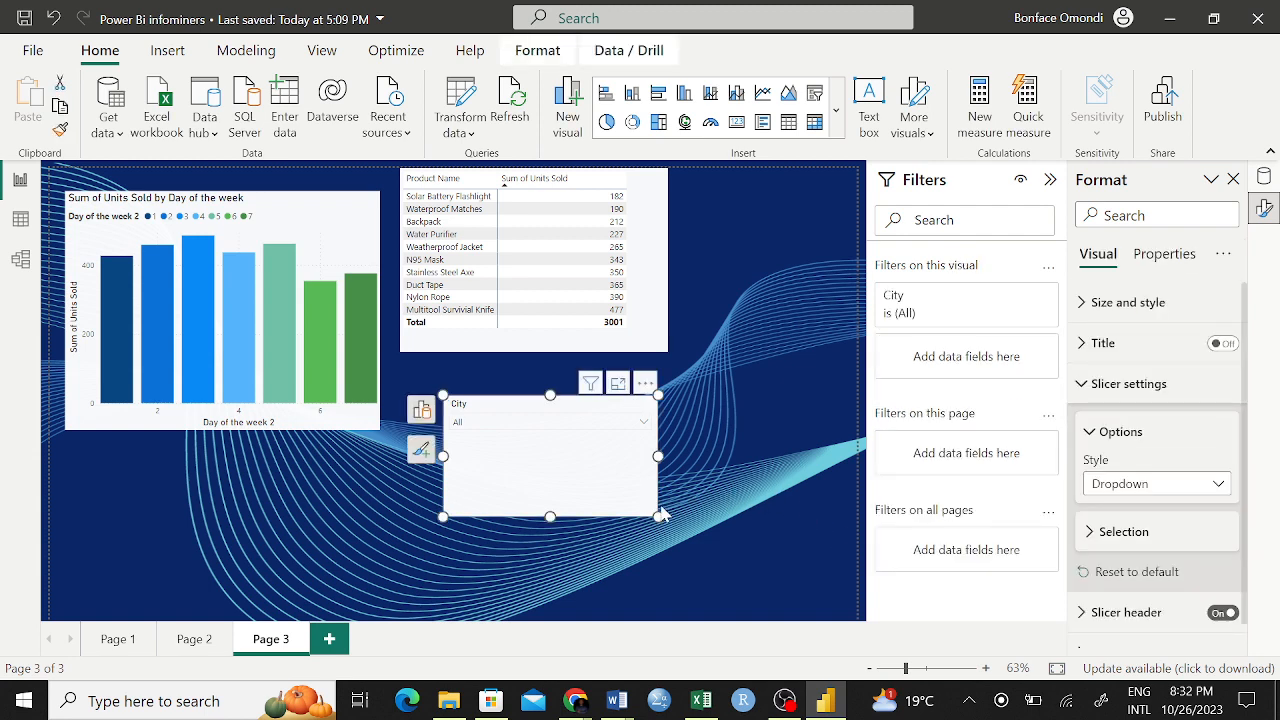
click(661, 514)
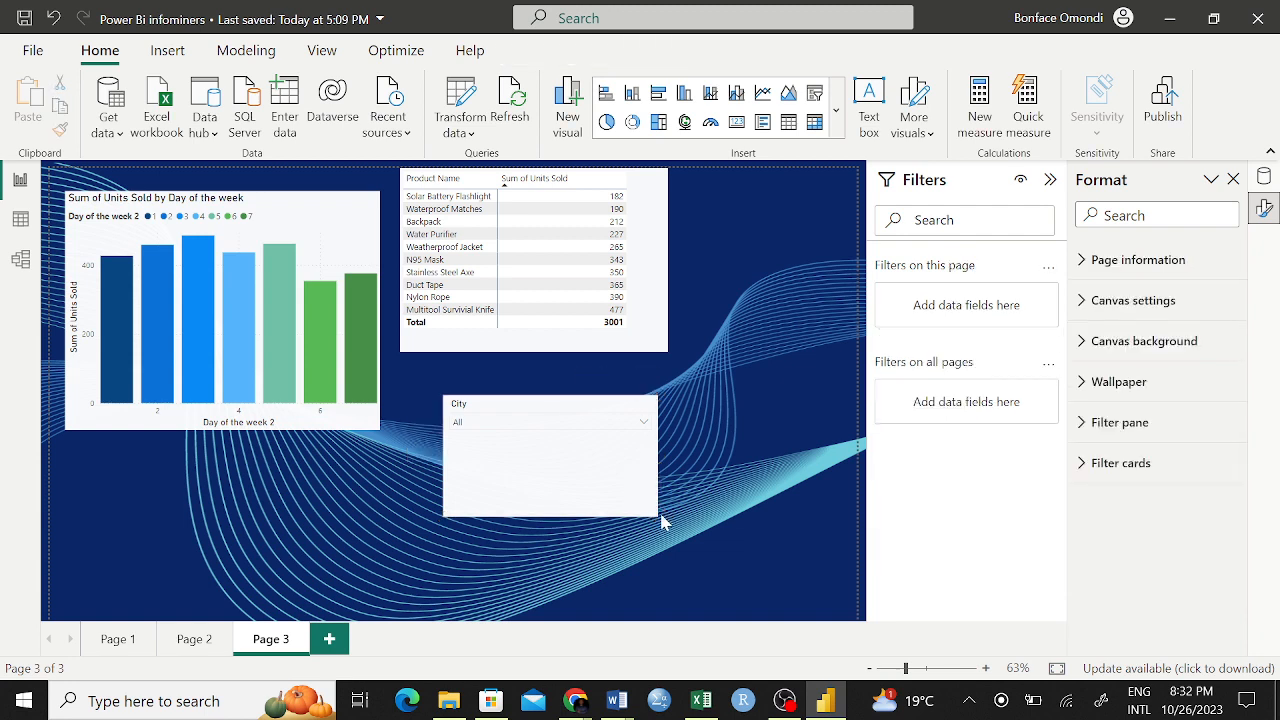
click(654, 516)
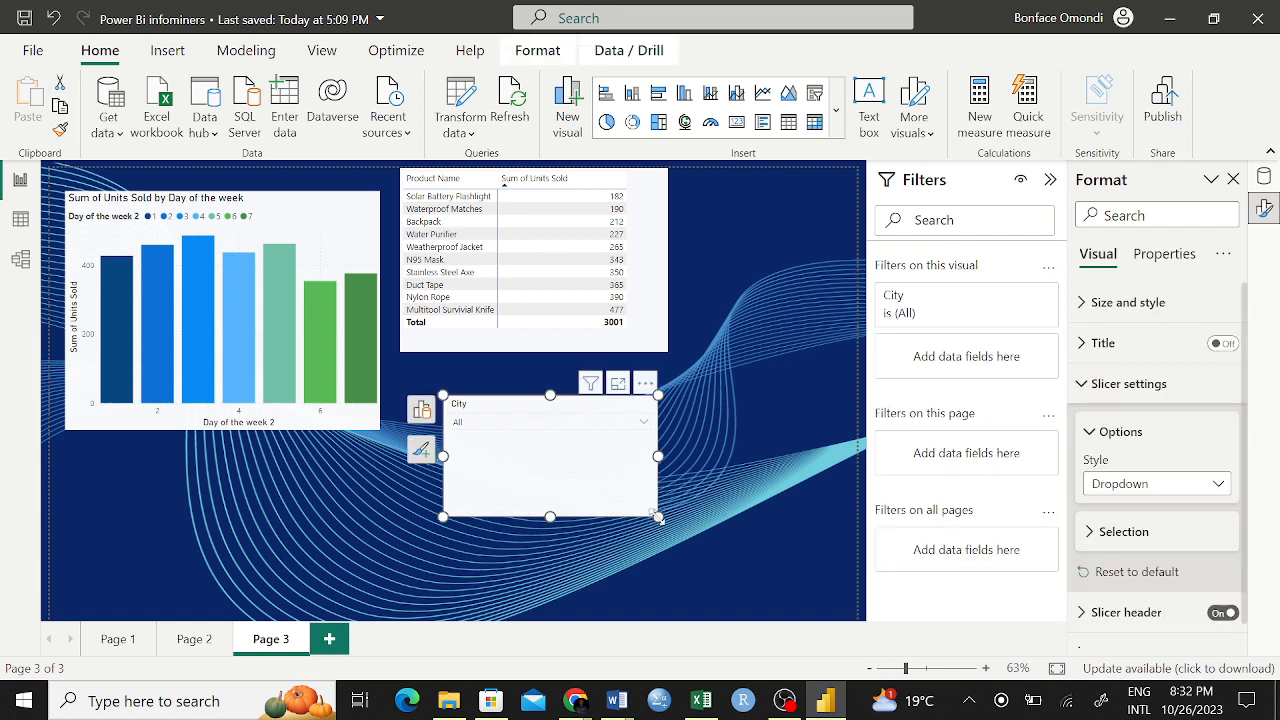
drag(658, 517, 623, 464)
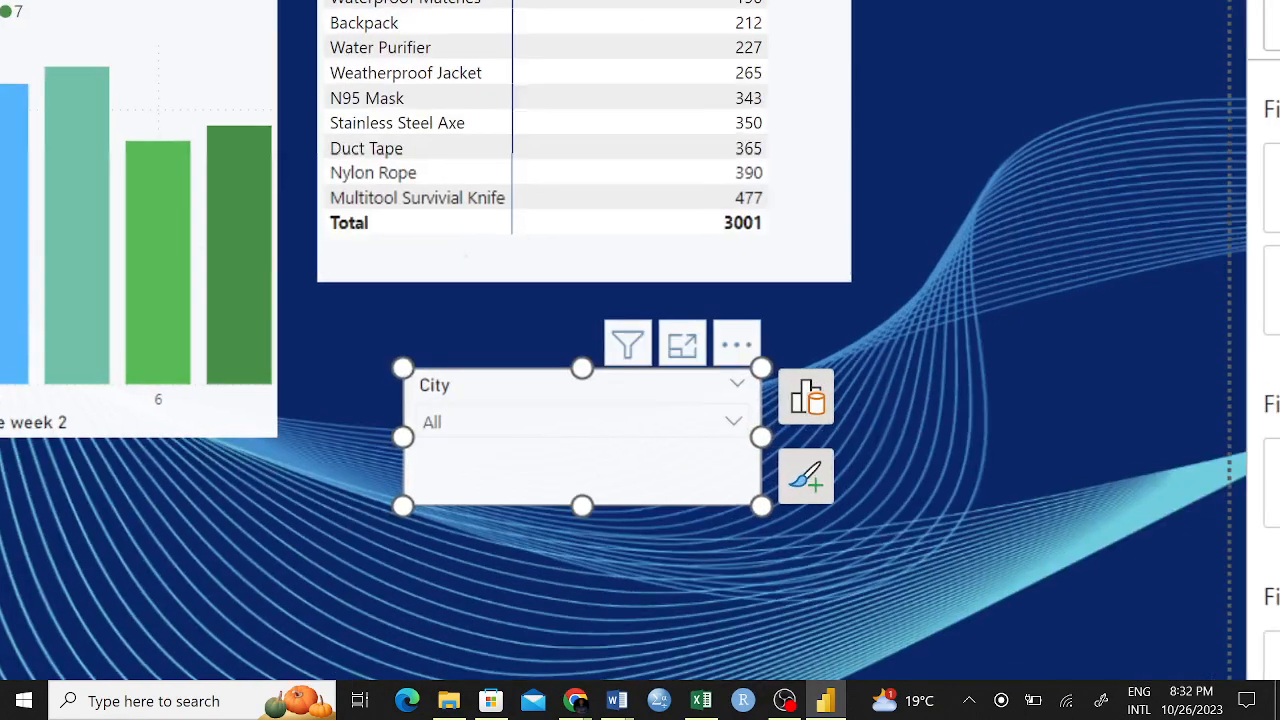
Step: Filter the chart and product matrix by Nakuru, Nairobi and Mombasa one at a time with the City dropdown slicer
click(733, 425)
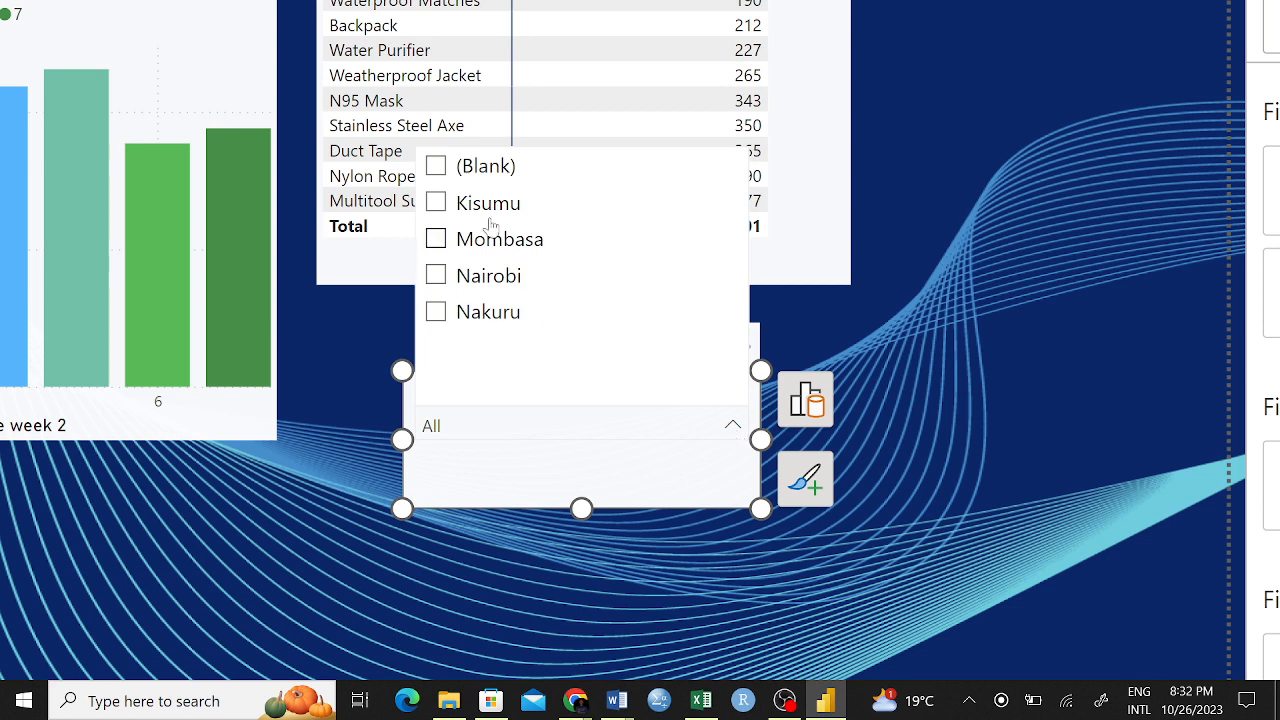
click(436, 312)
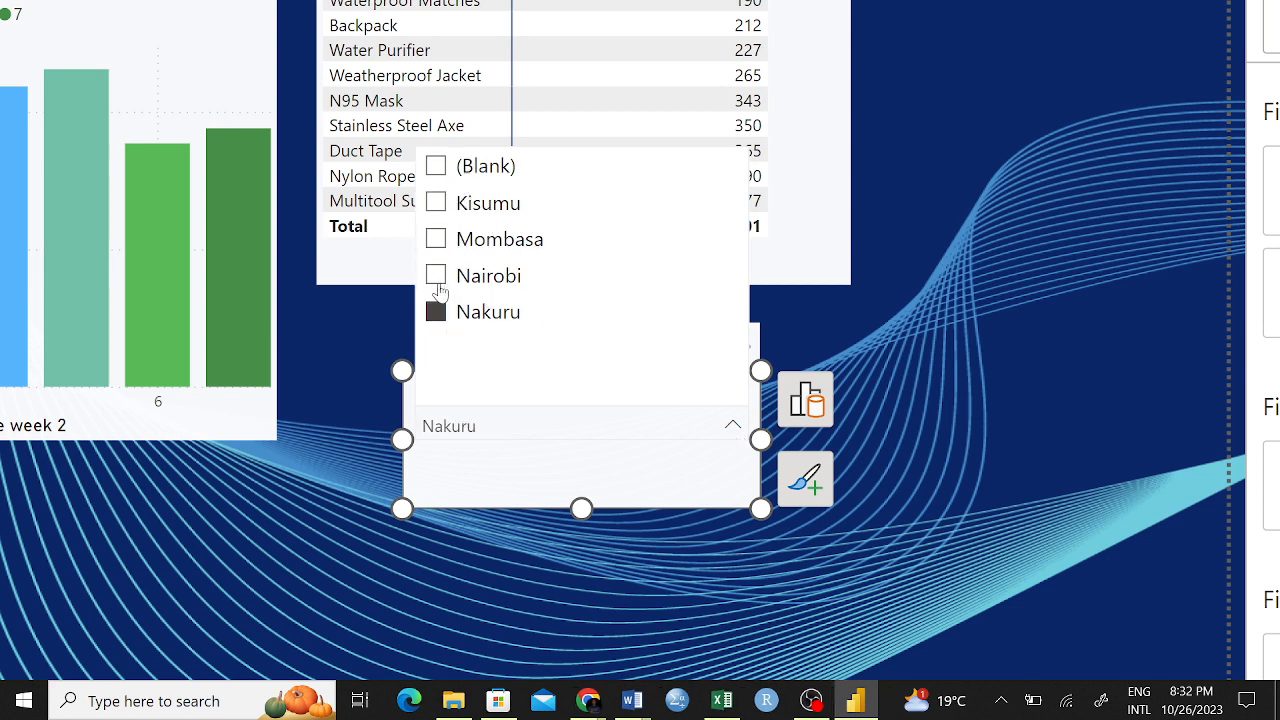
click(436, 276)
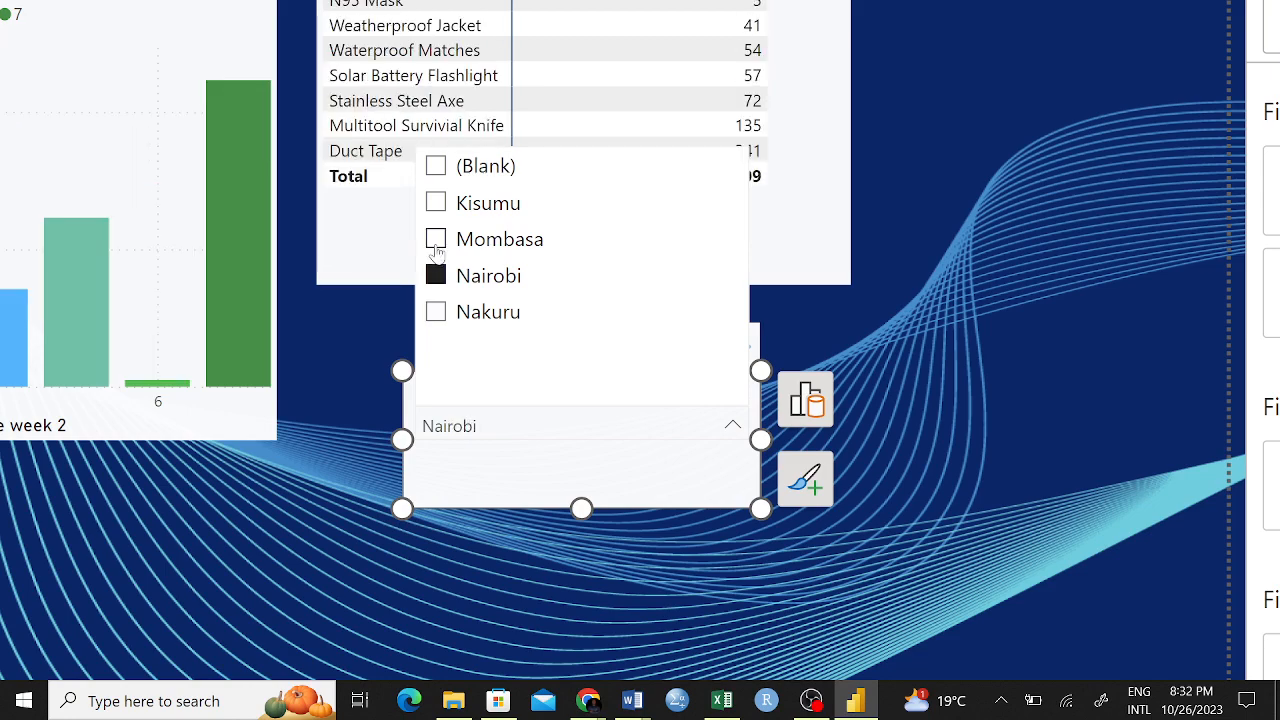
click(435, 240)
scroll(190, 343, down, 5)
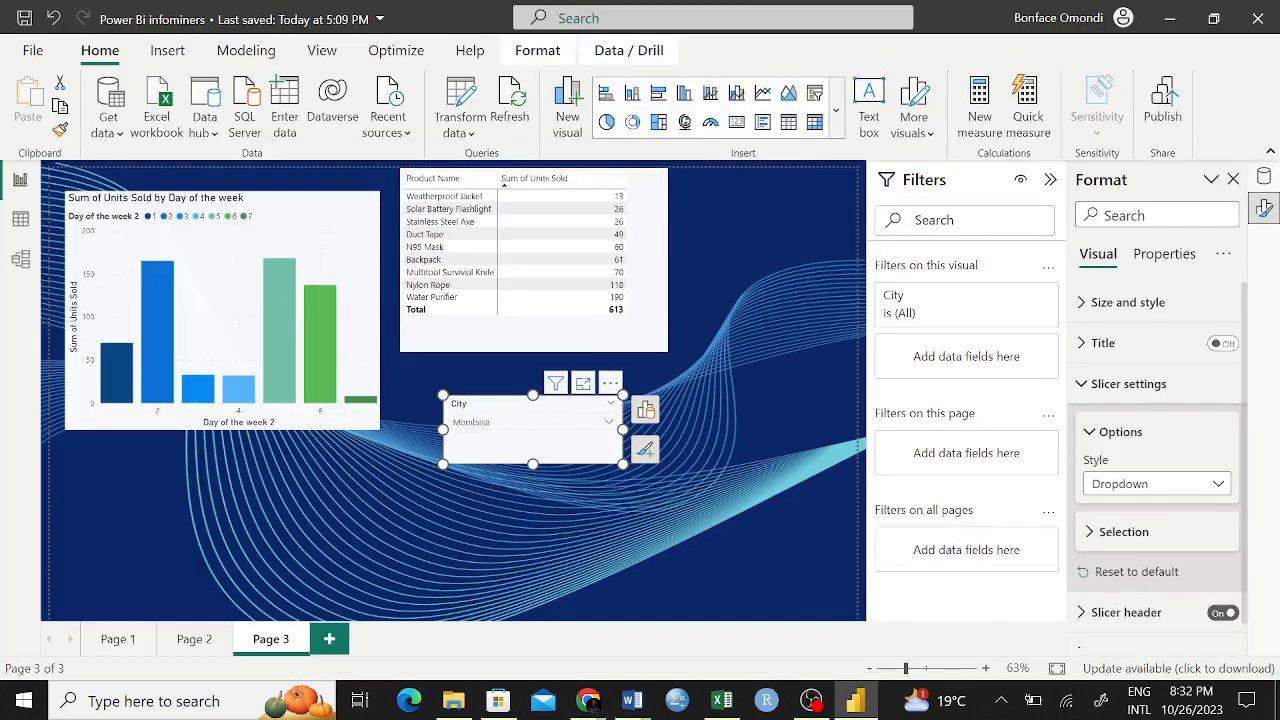
Step: Clear the Mombasa selection in the City dropdown slicer, and check its list of unselected cities
click(609, 421)
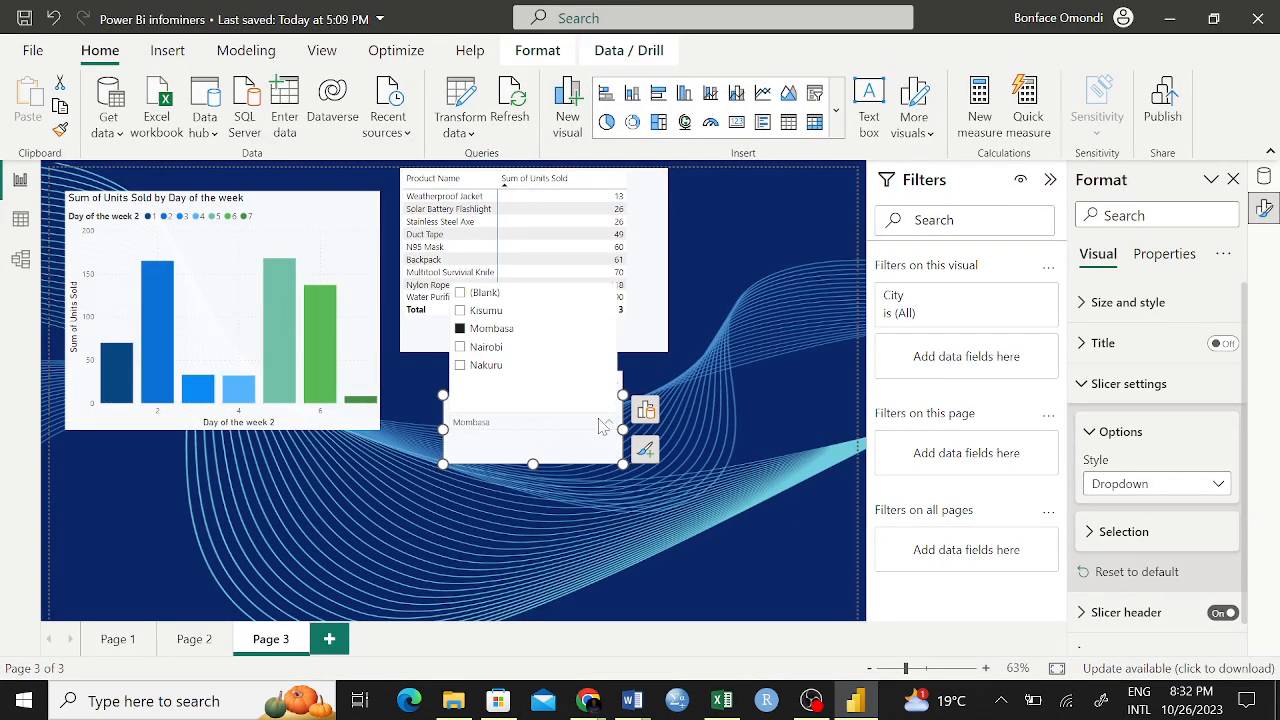
click(461, 329)
click(765, 405)
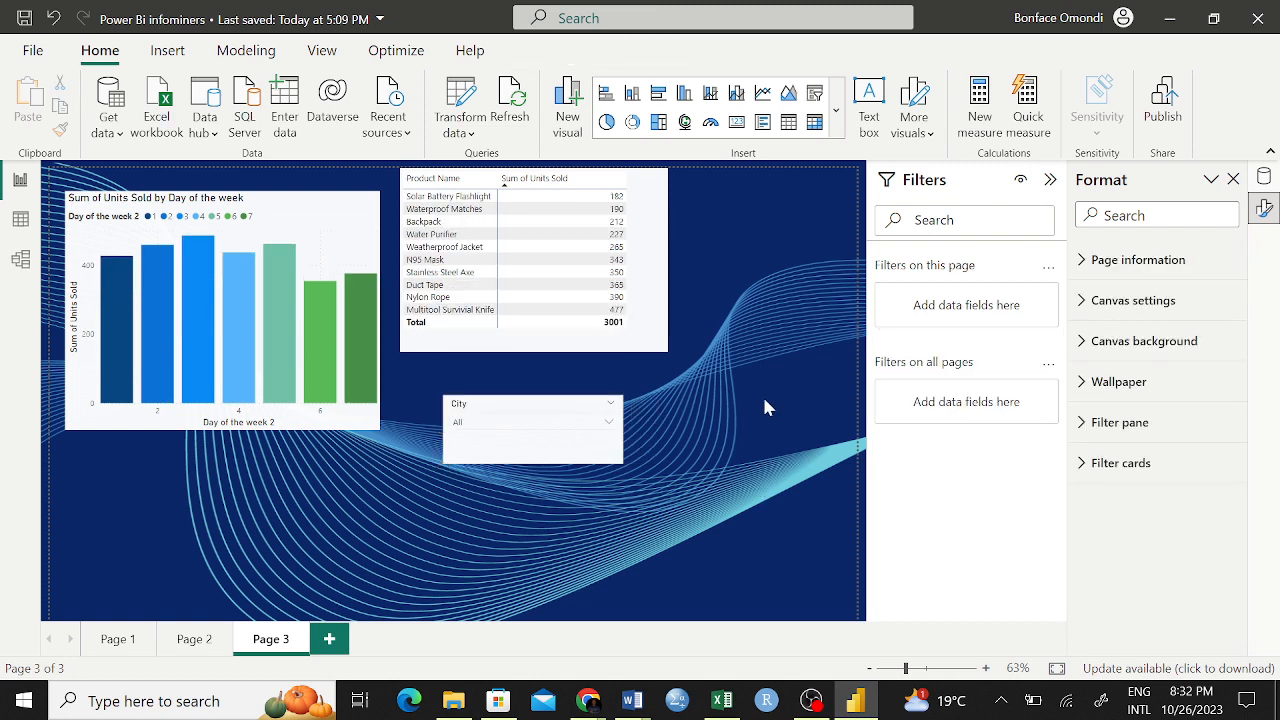
click(490, 434)
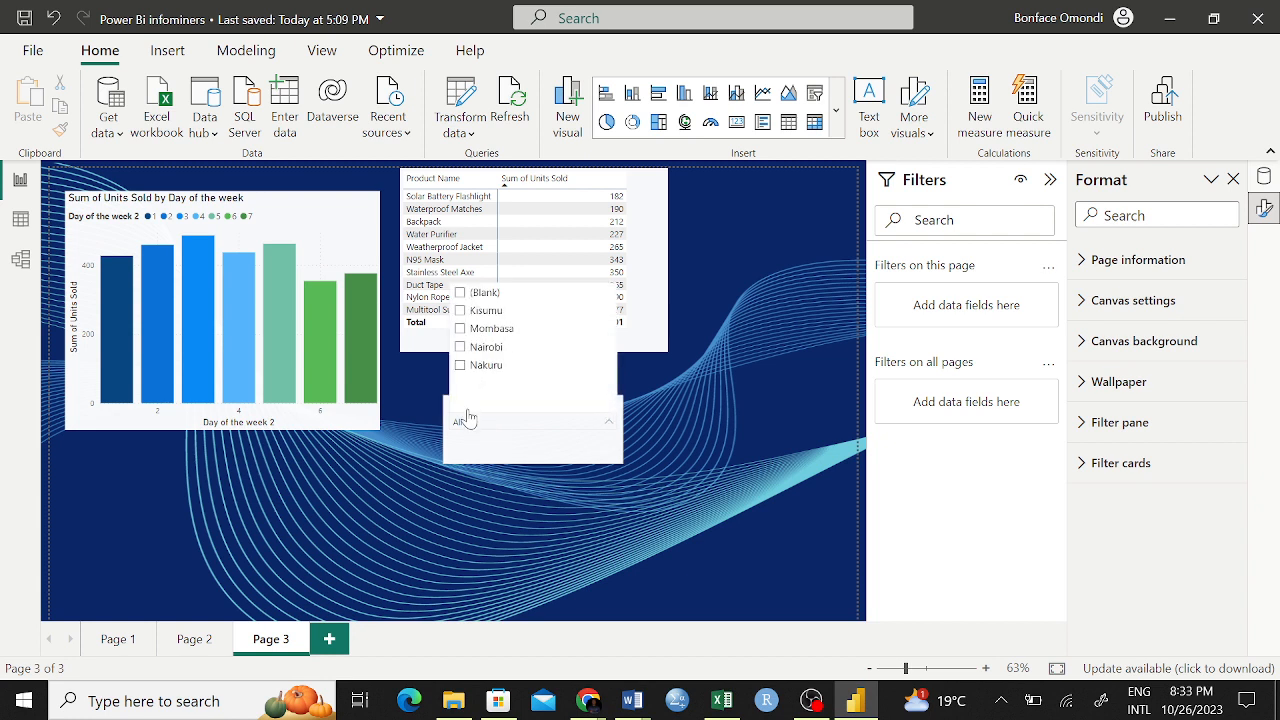
click(663, 443)
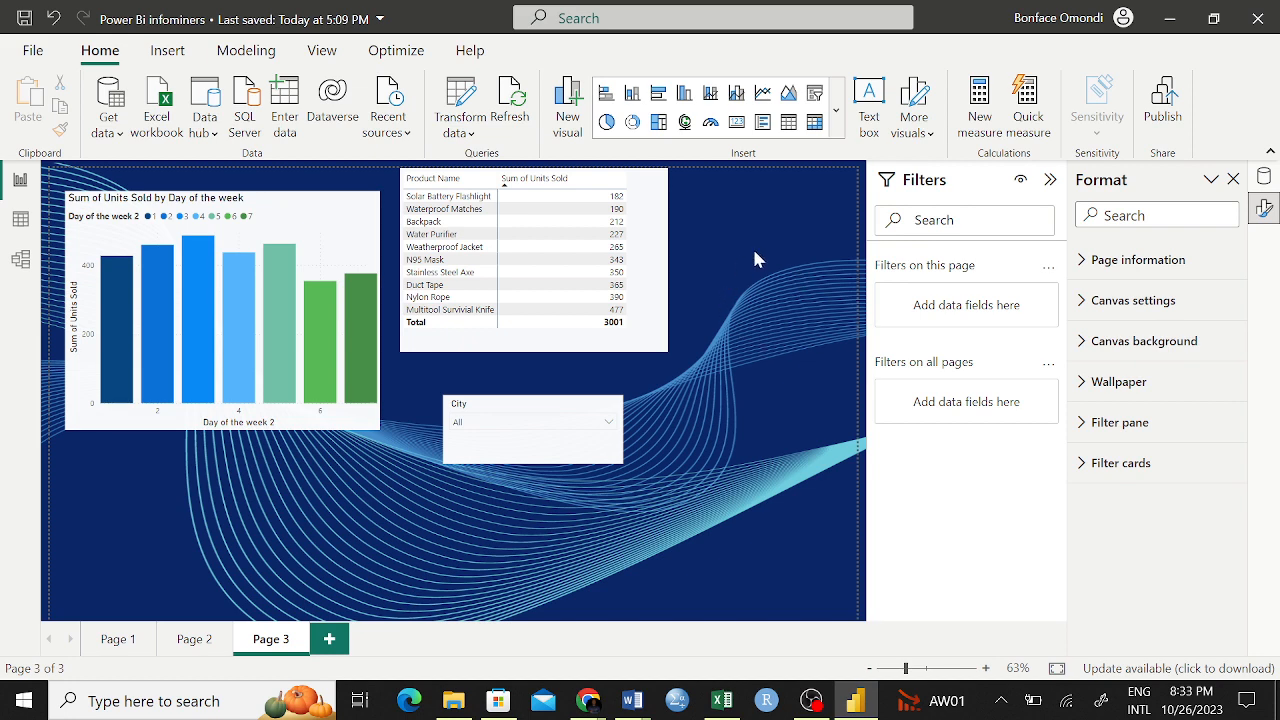
Step: Look through the built-in report themes, and open the online theme gallery in the browser
click(322, 50)
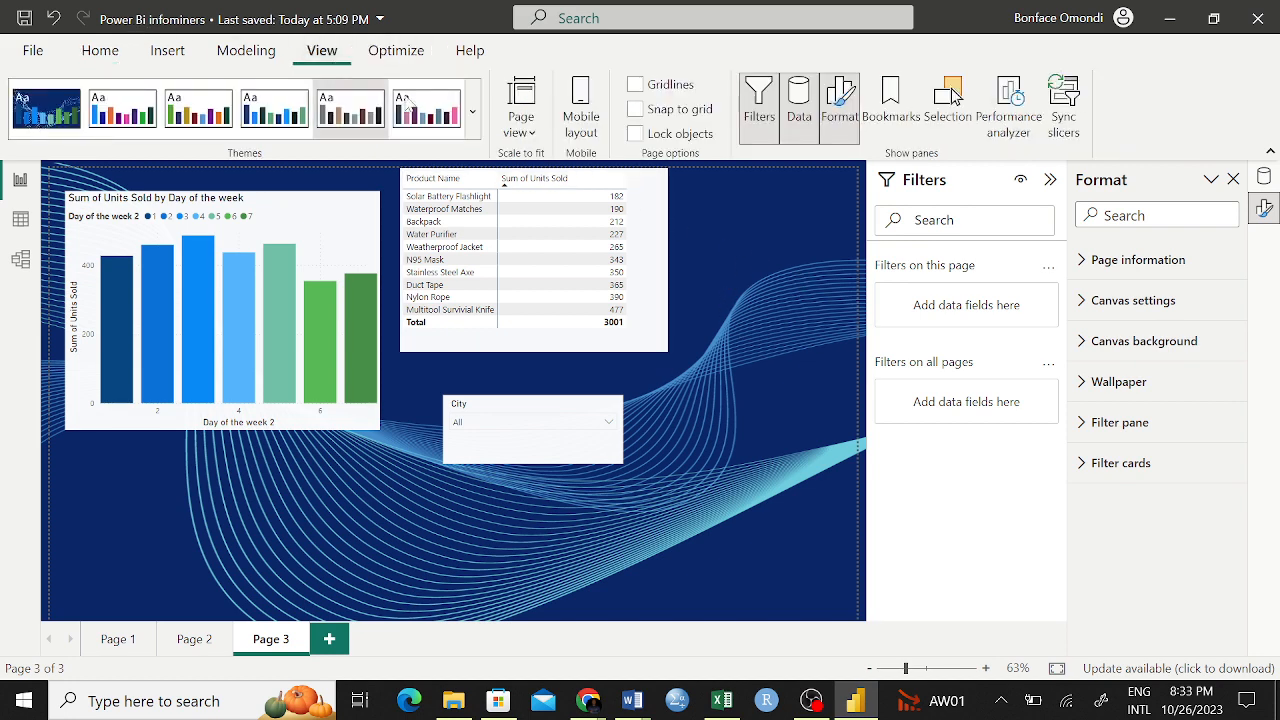
click(473, 112)
scroll(300, 510, down, 2)
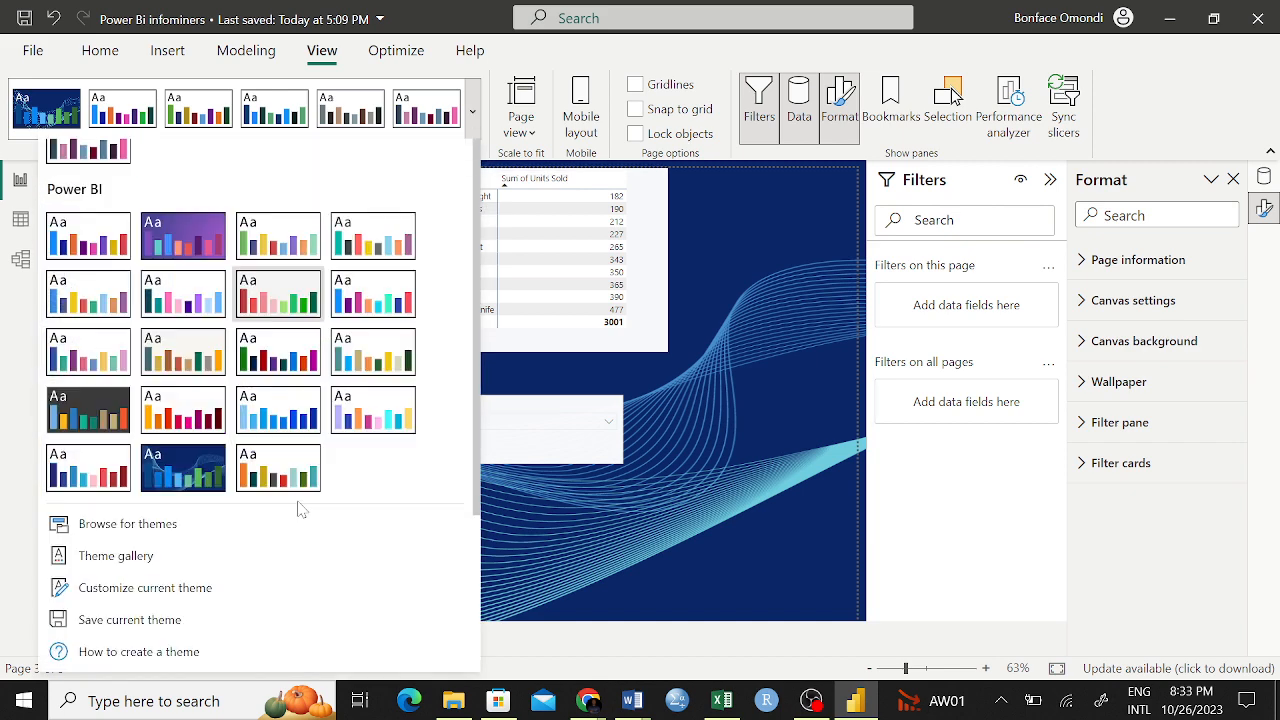
click(190, 560)
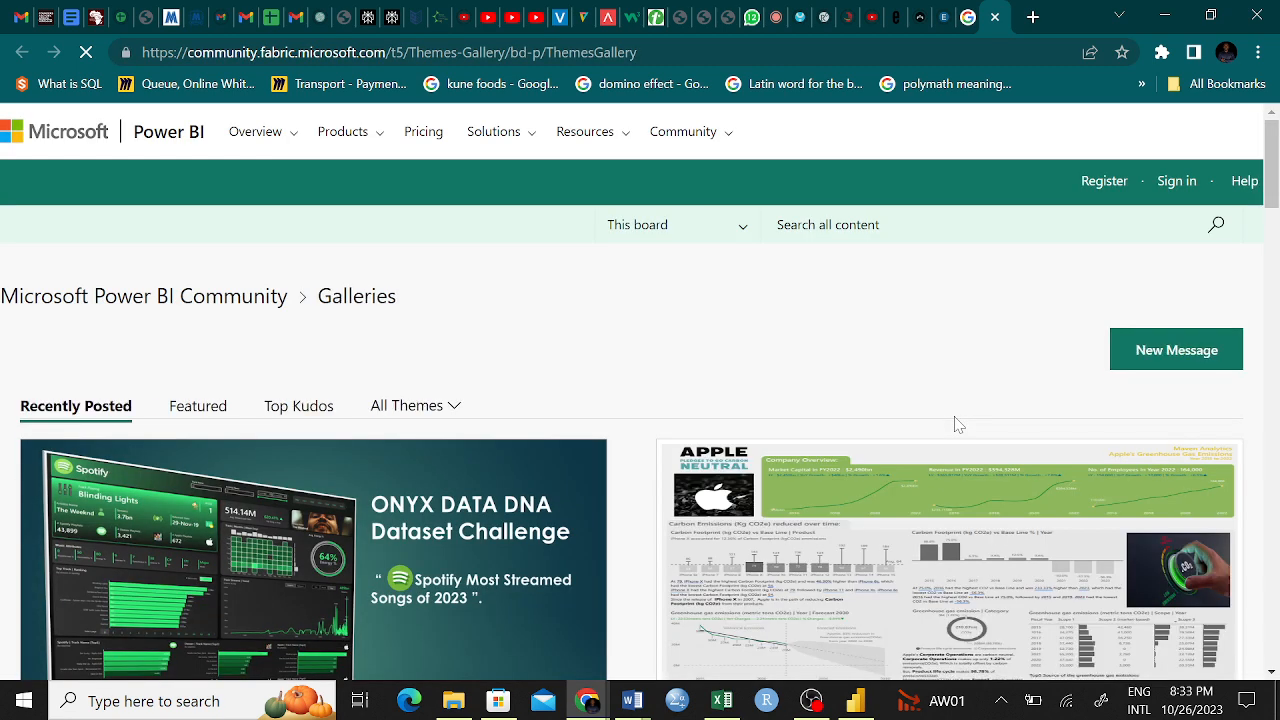
Step: Browse the Themes Gallery and open the HR Management with Cutting-Edge HR Data Analysis Dashboard report
scroll(883, 437, down, 3)
scroll(883, 437, down, 4)
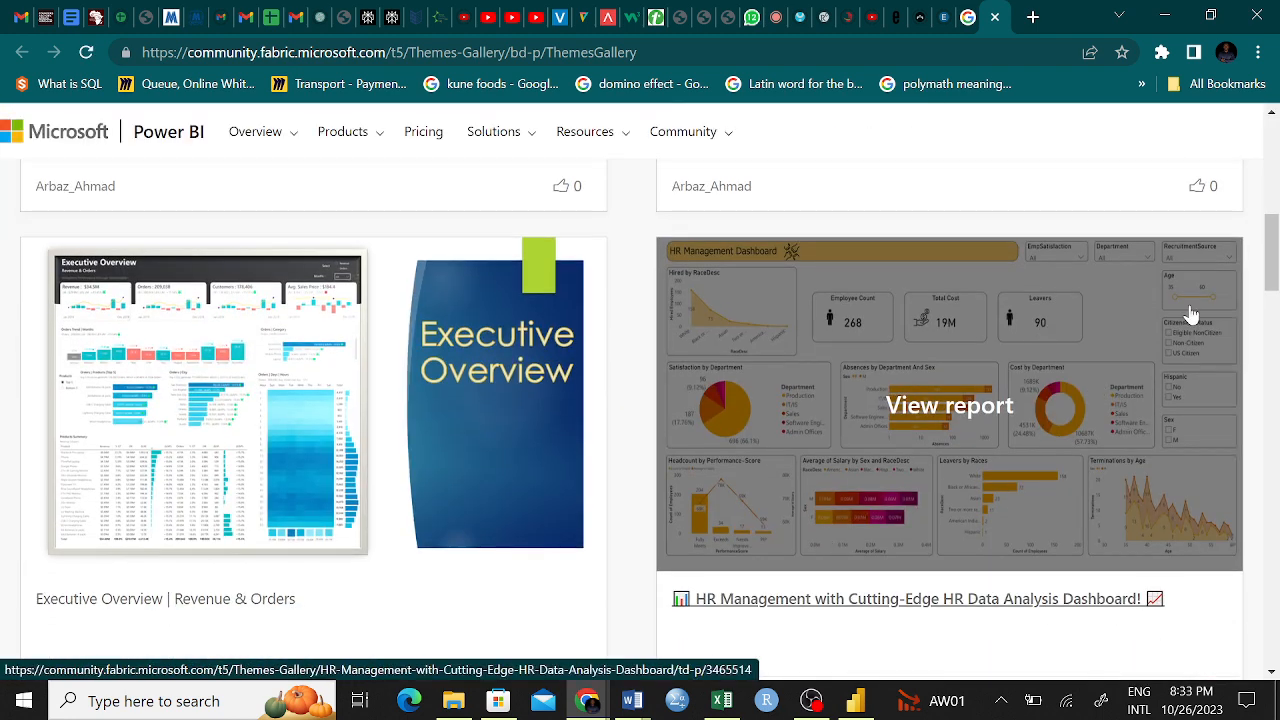
click(1012, 473)
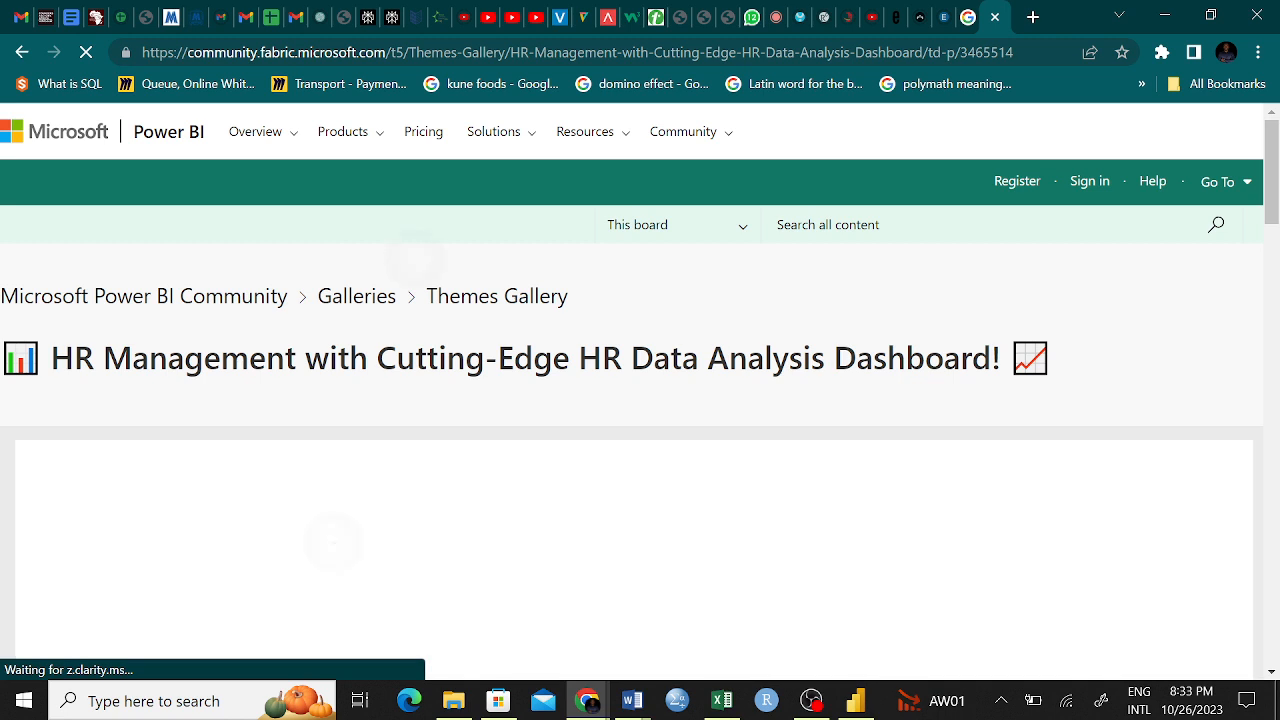
Step: Examine the HR Management Dashboard's charts, cards and slicers, including the range bounds of its Age slicer
scroll(632, 390, down, 1)
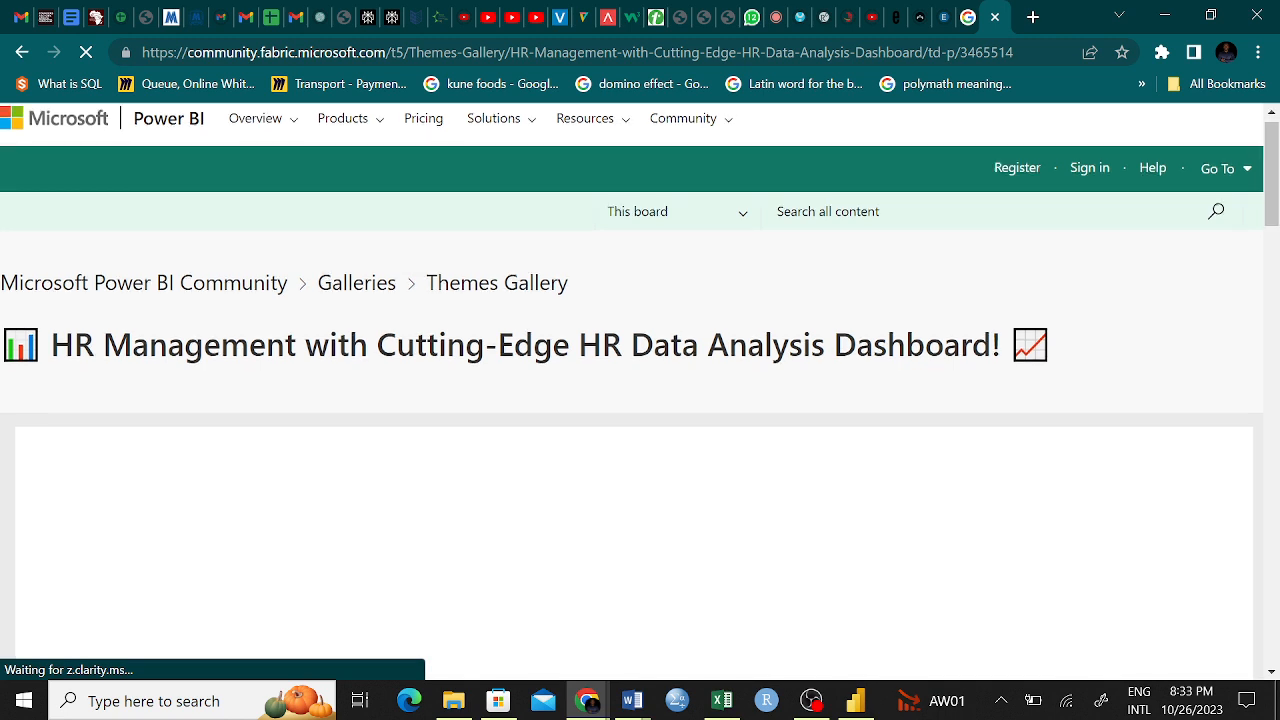
scroll(632, 390, down, 4)
scroll(632, 390, up, 1)
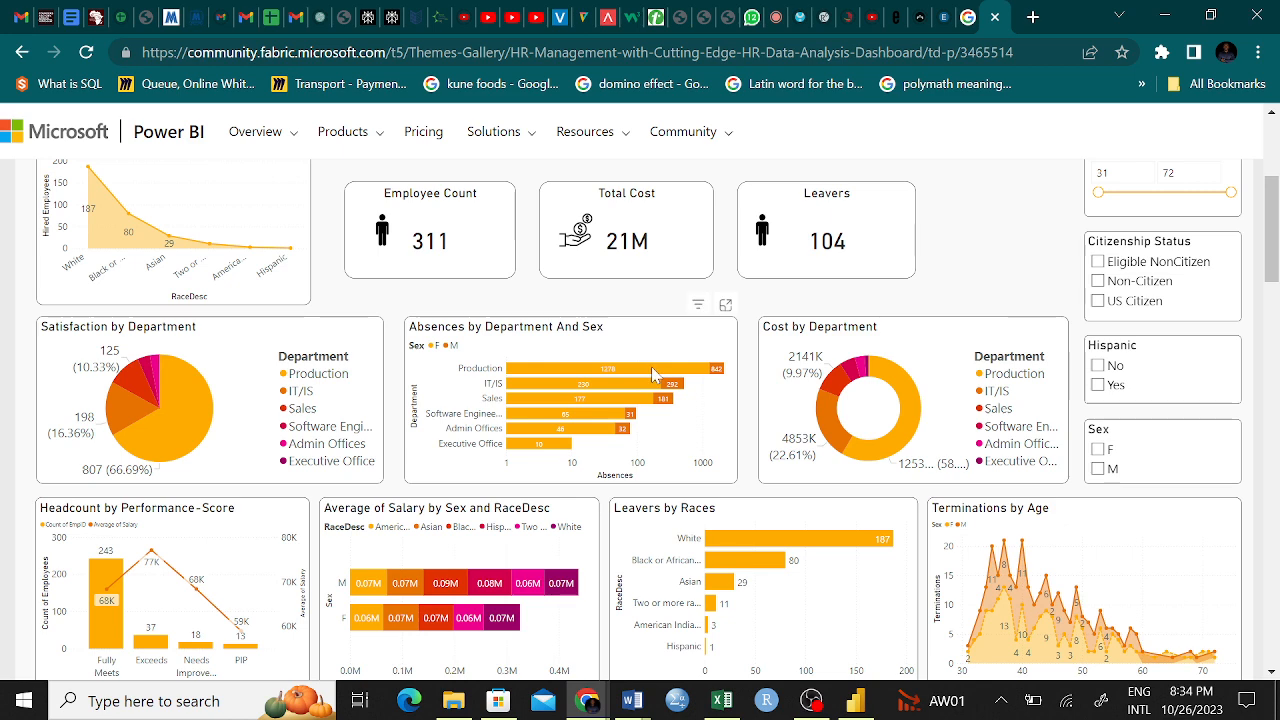
scroll(652, 373, up, 2)
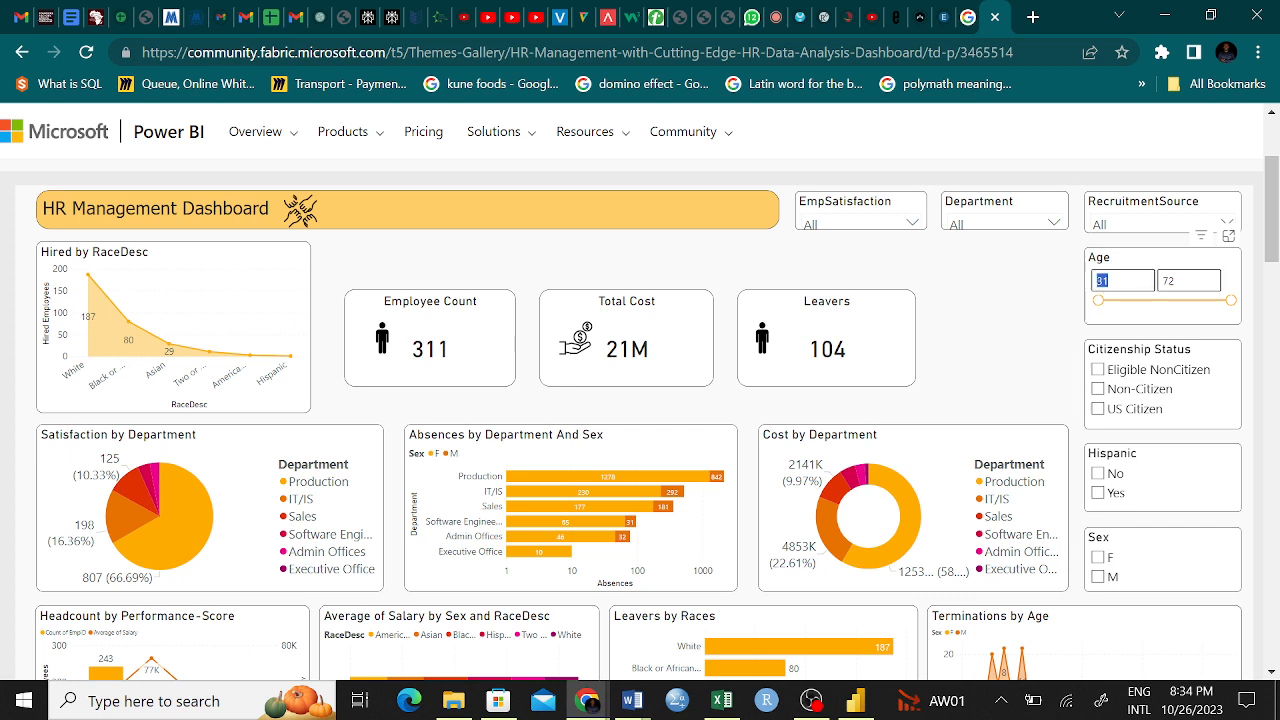
key(Tab)
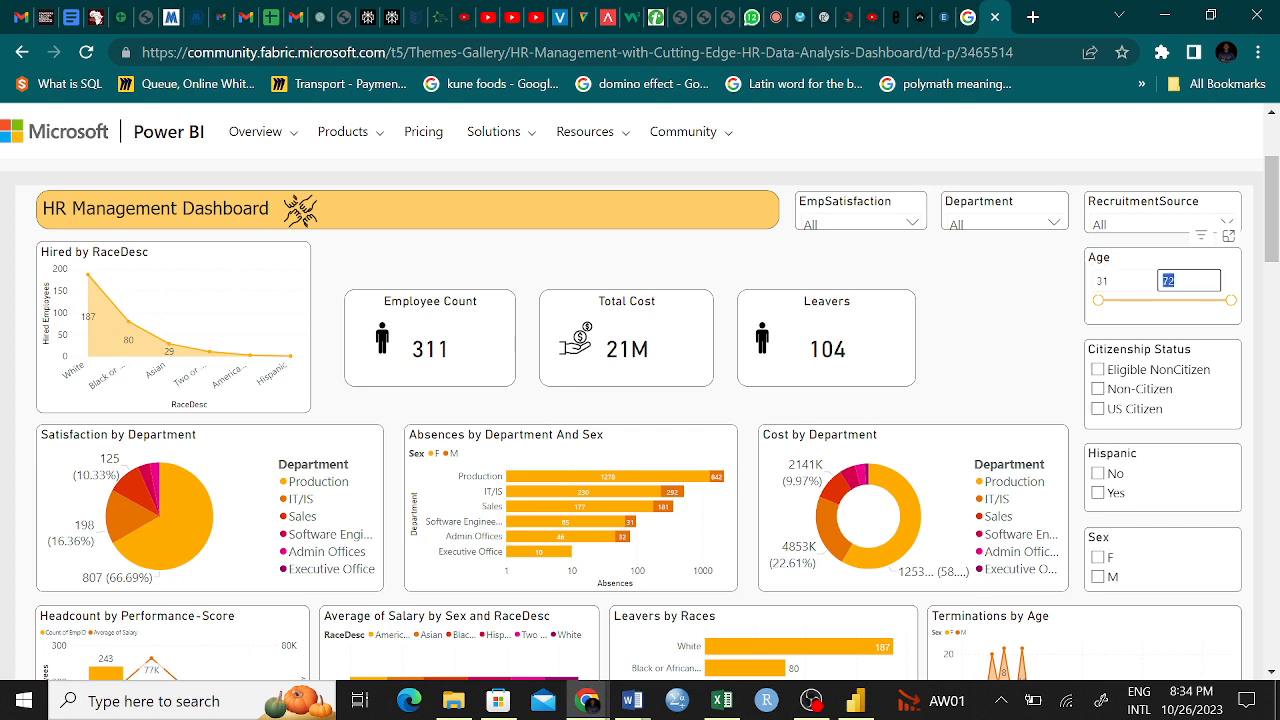
click(1101, 303)
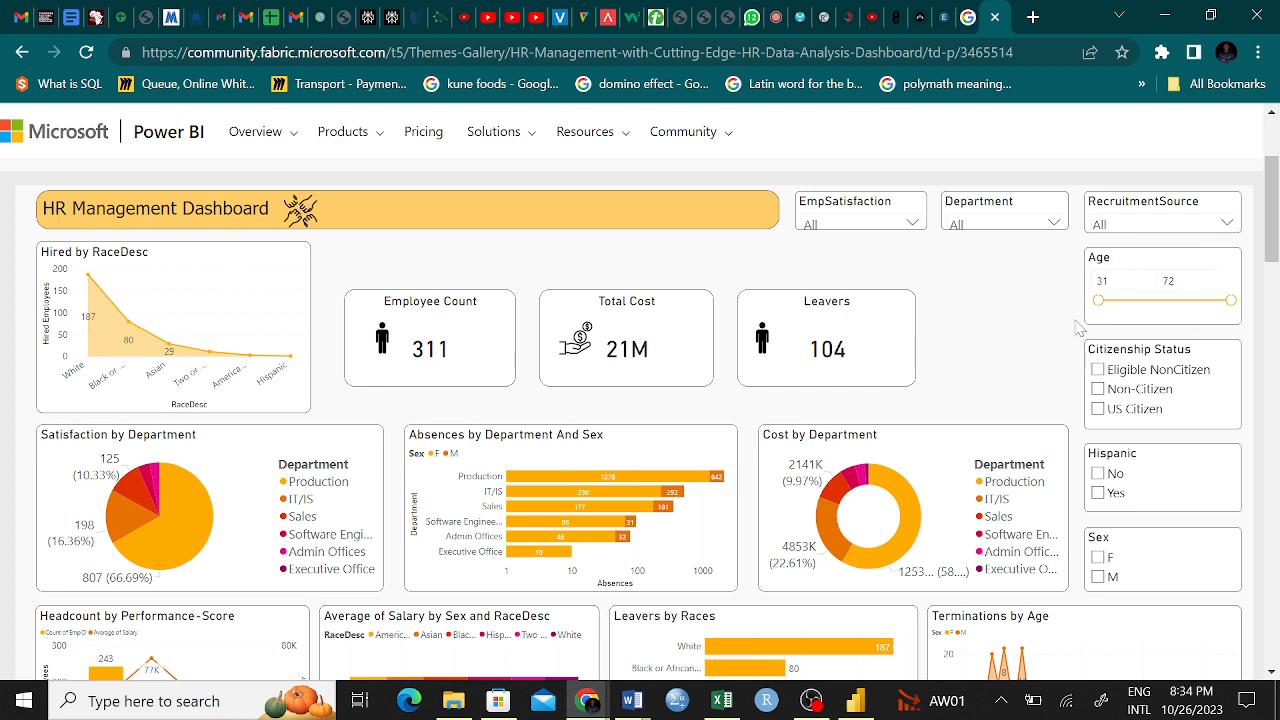
scroll(1078, 325, down, 1)
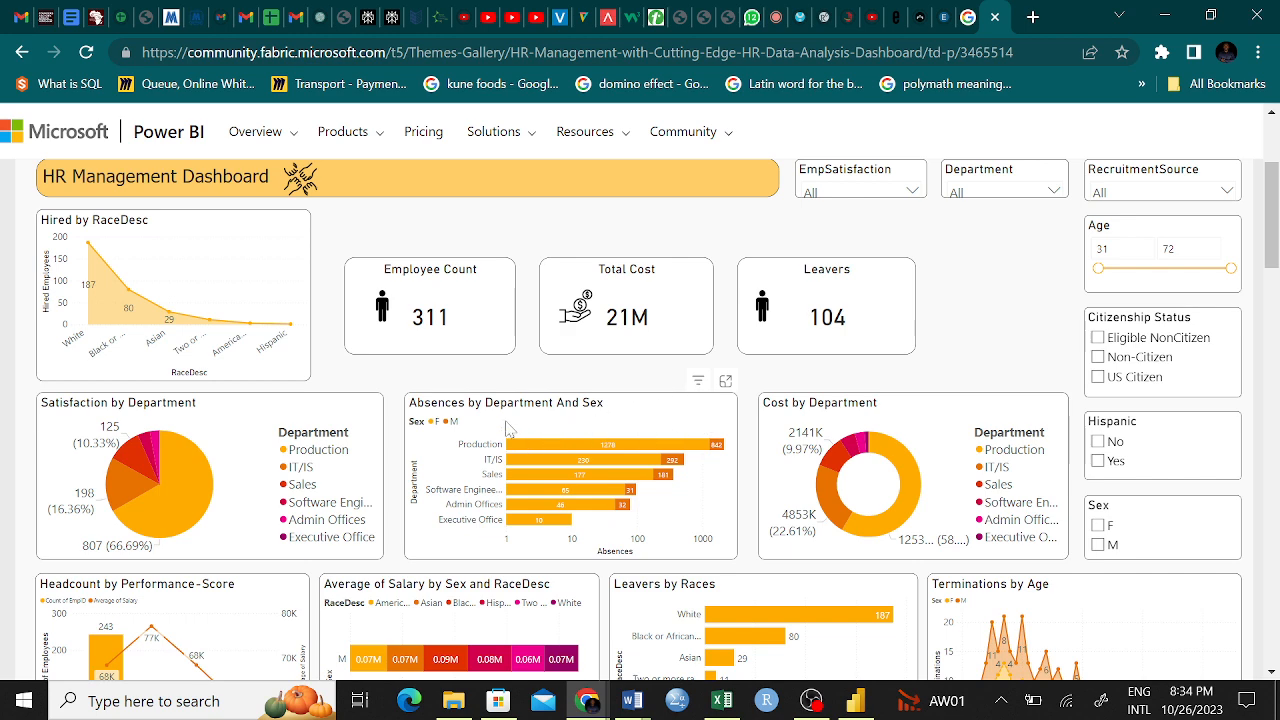
Step: Look over the HR dashboard's remaining charts, and filter it by setting the Age slicer's lower bound to 55
scroll(507, 428, down, 1)
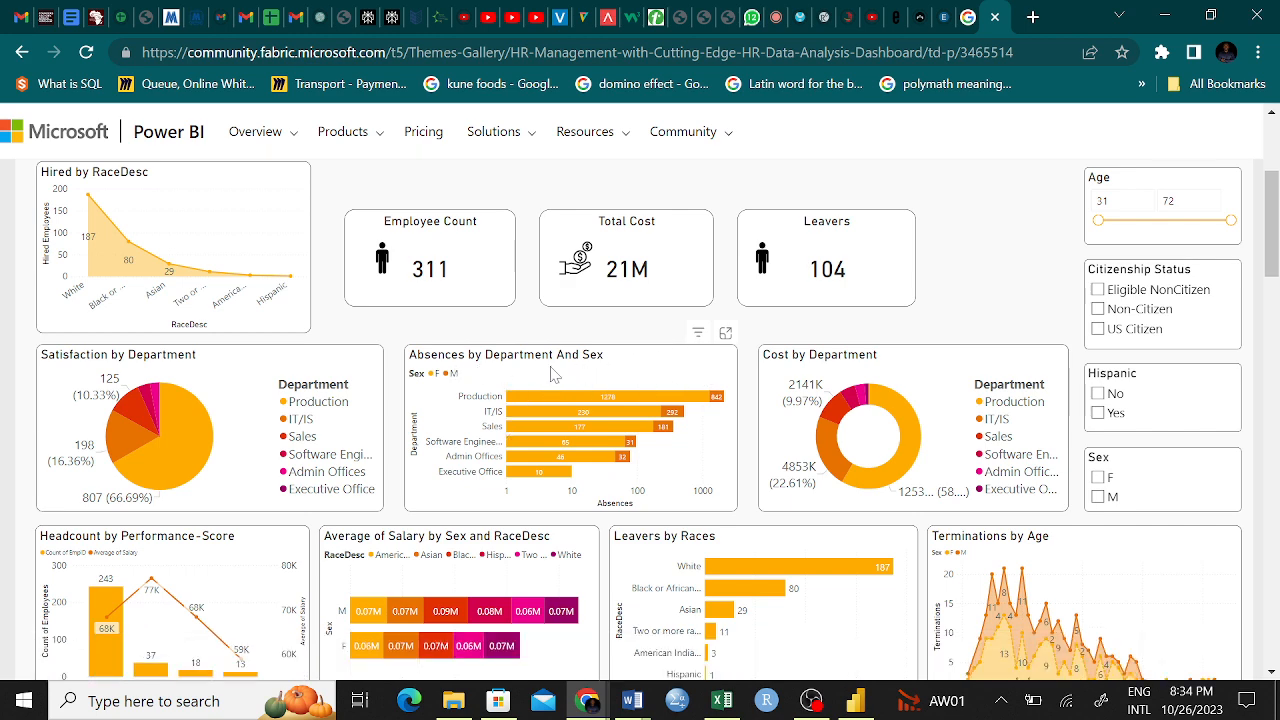
scroll(560, 375, down, 3)
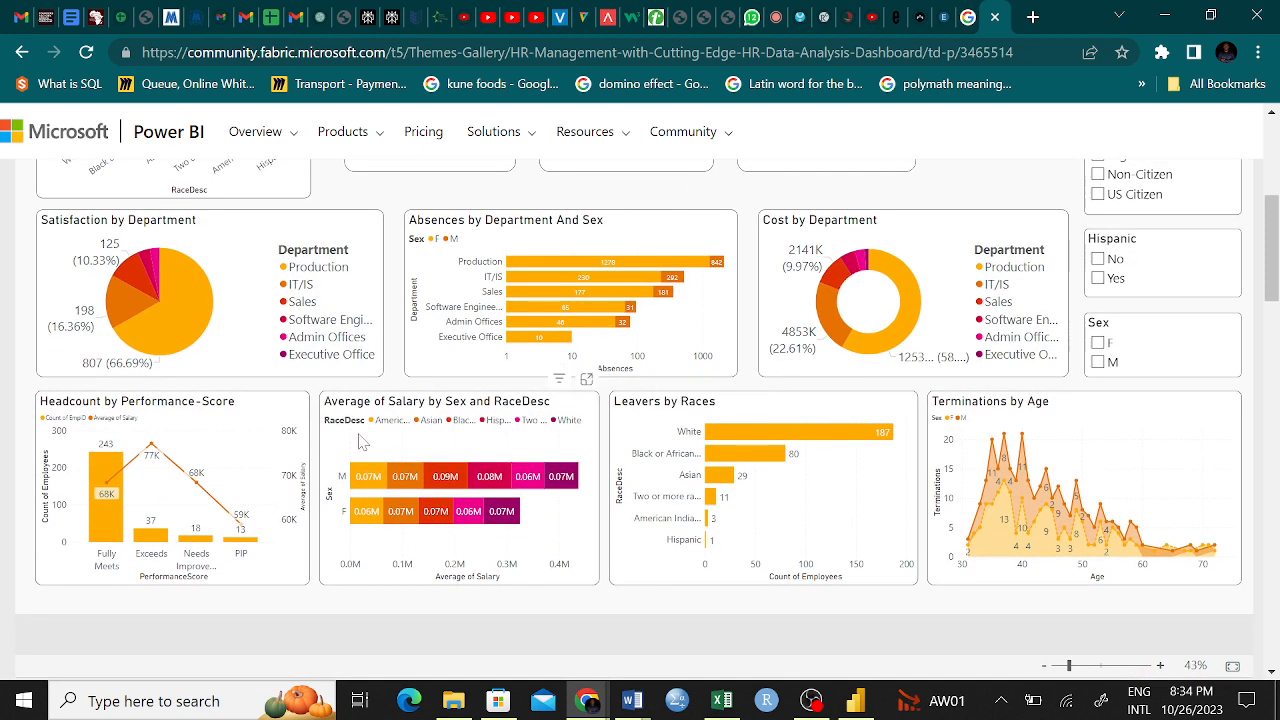
scroll(362, 443, up, 2)
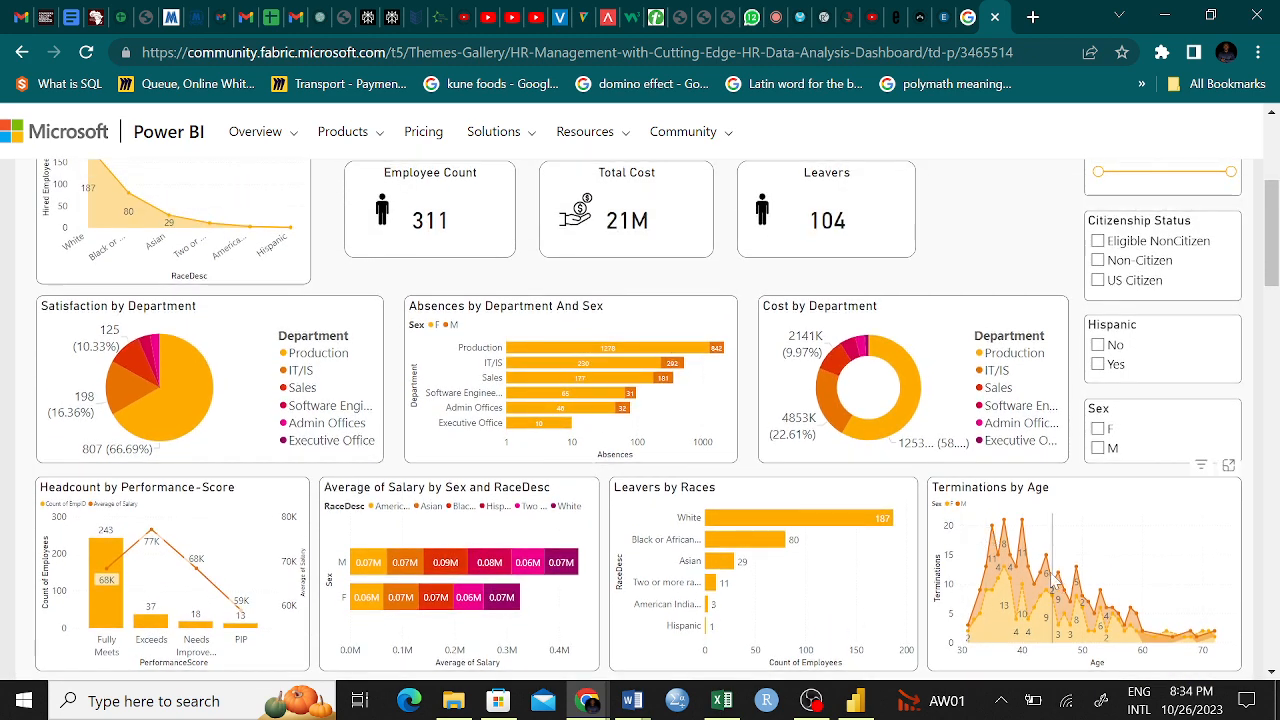
mouse_move(1019, 526)
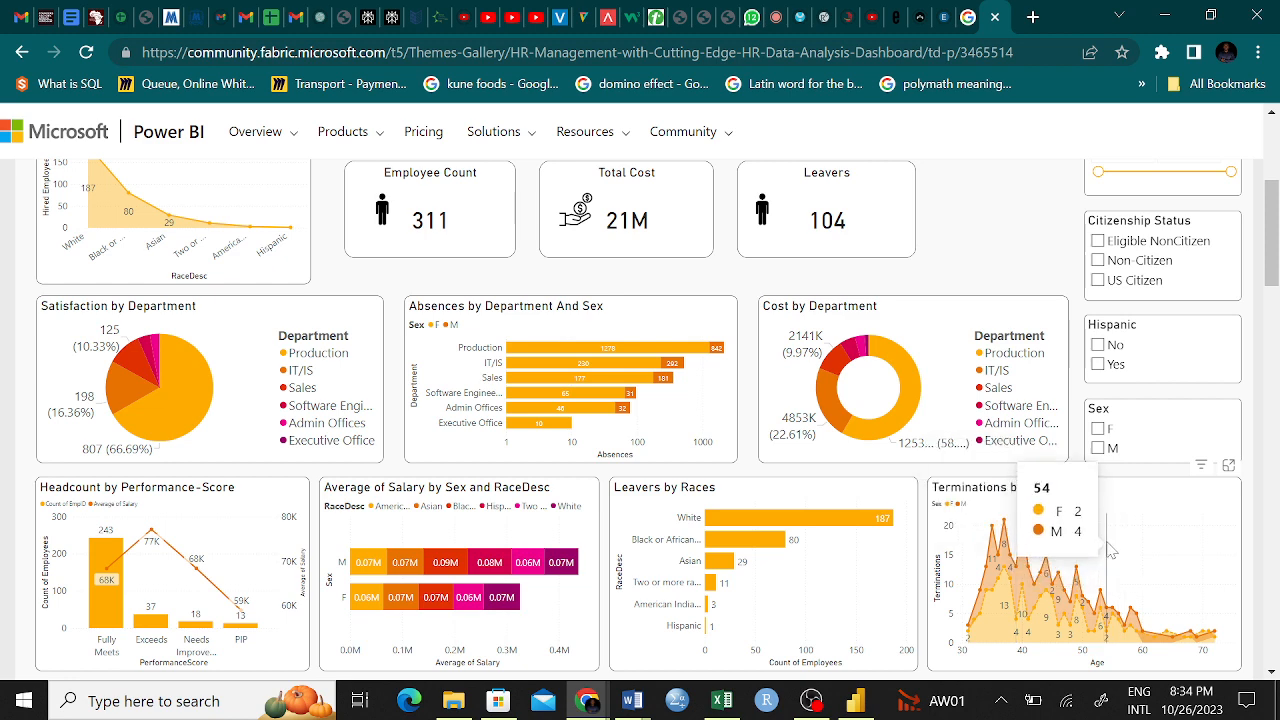
scroll(1130, 366, up, 2)
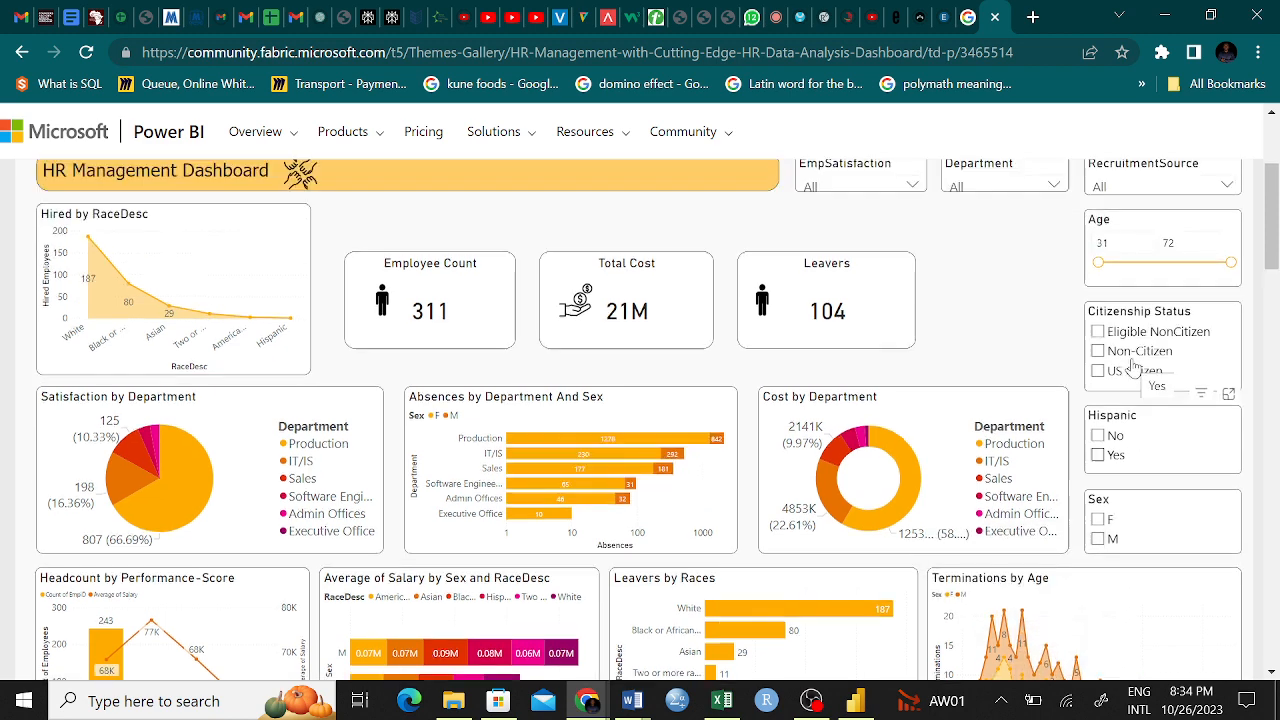
drag(1099, 266, 1182, 279)
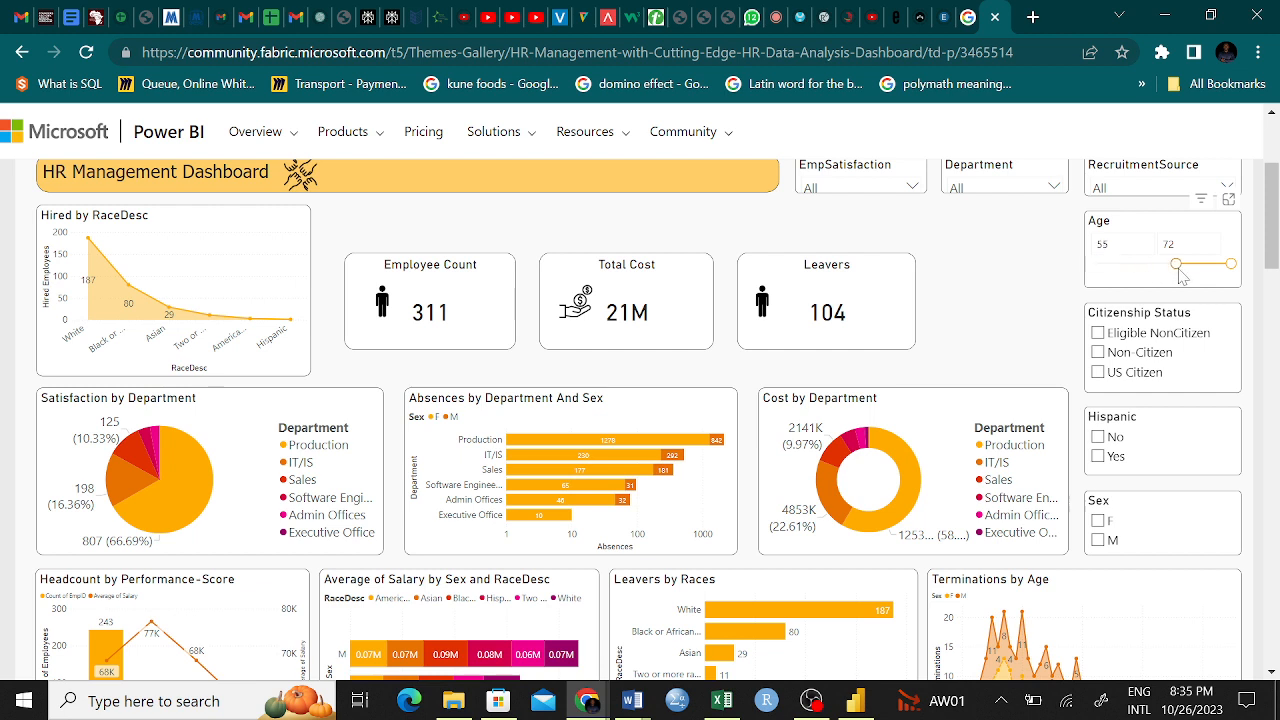
drag(1180, 277, 1182, 279)
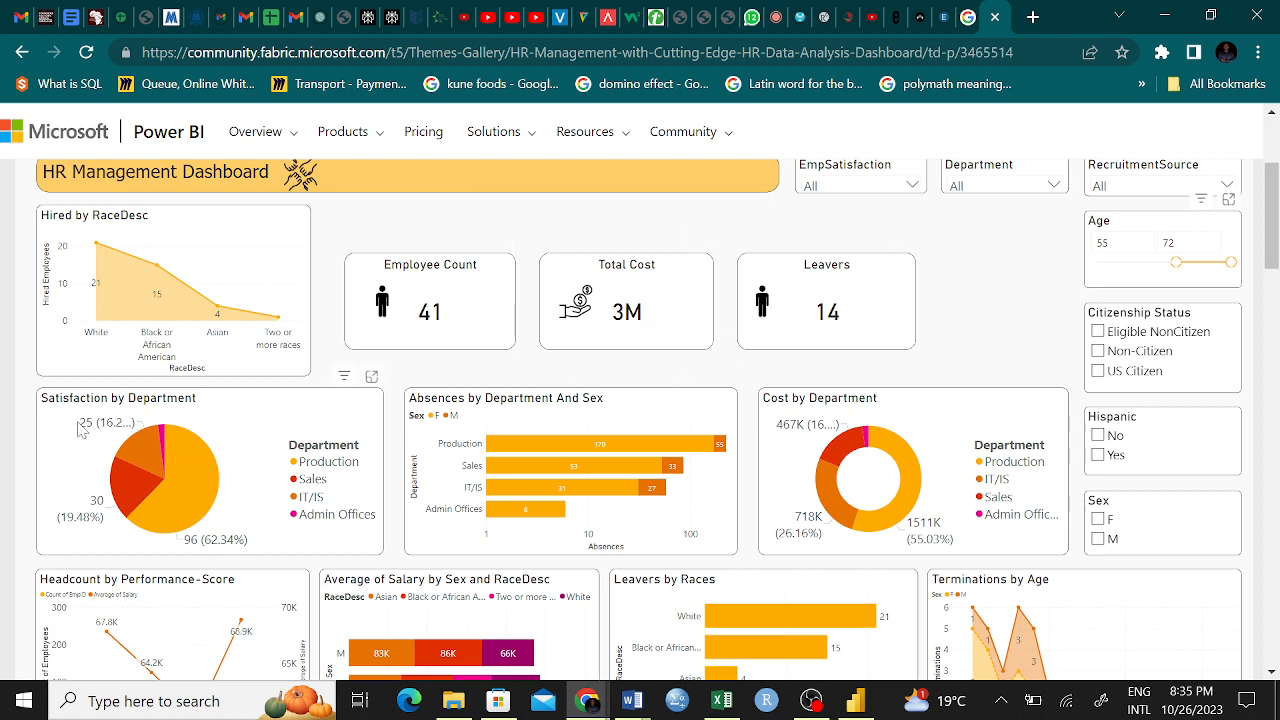
Step: Review the age-filtered charts and cards, and reset the Age slicer's lower bound to 31
scroll(205, 520, down, 2)
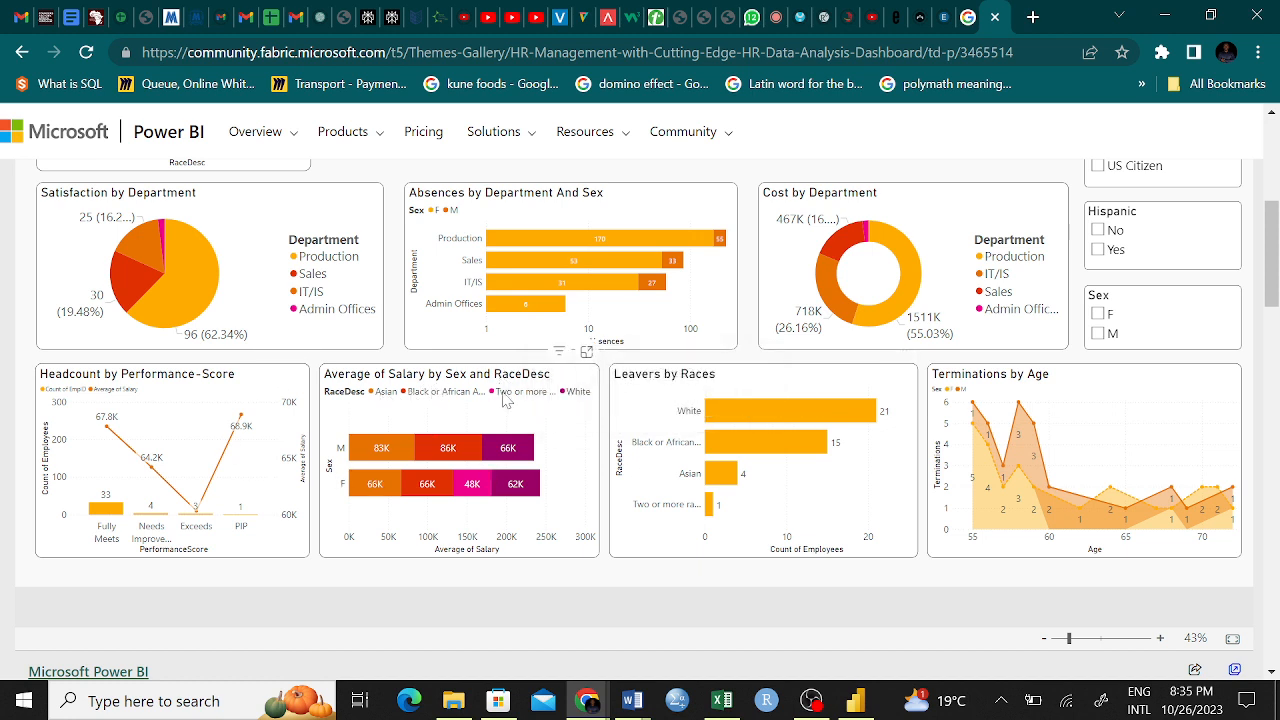
scroll(540, 402, up, 3)
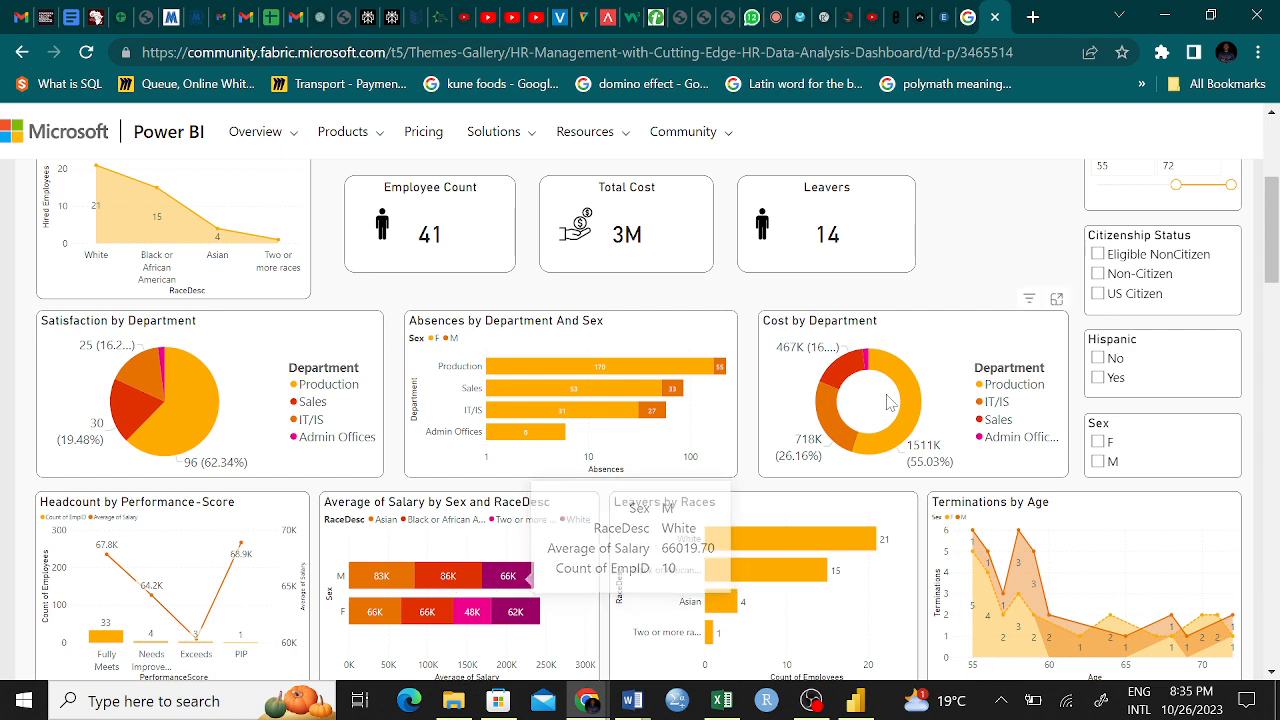
scroll(890, 402, up, 2)
scroll(888, 401, up, 3)
scroll(888, 401, down, 1)
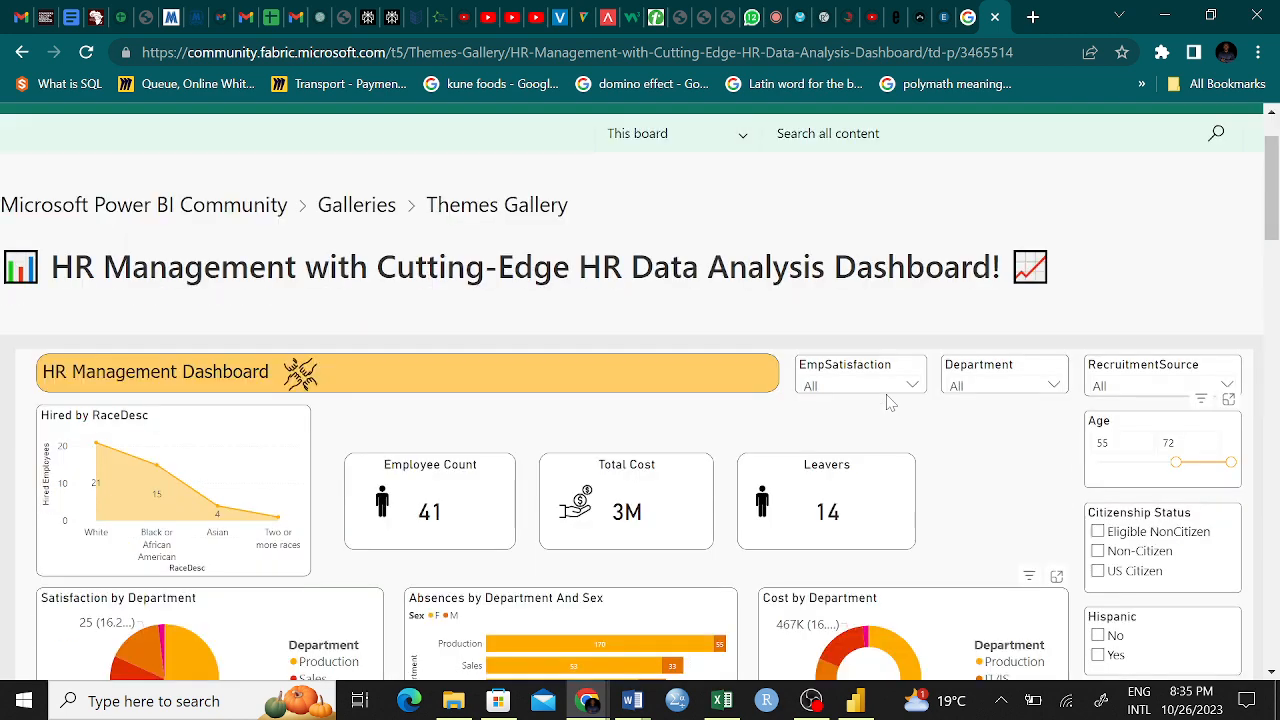
drag(1179, 425, 1103, 430)
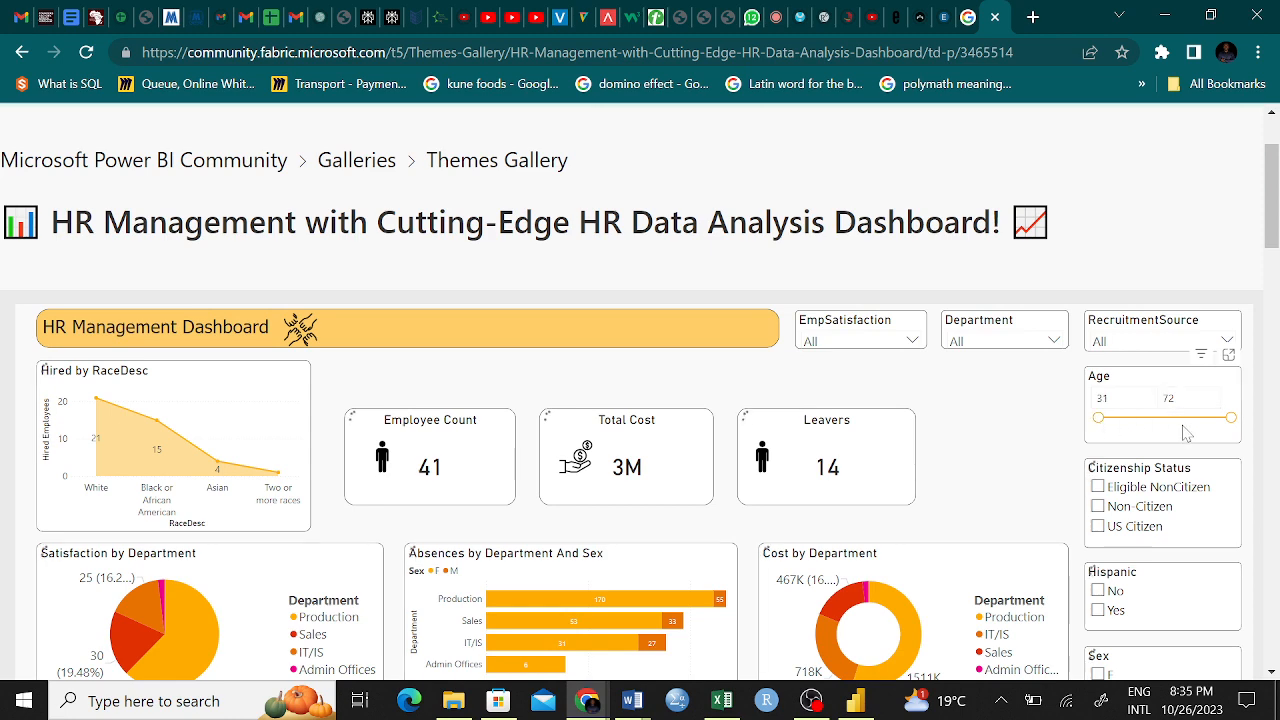
Step: Filter the dashboard by Eligible NonCitizen in the Citizenship Status slicer, and switch the selection to US Citizen
scroll(1185, 432, down, 2)
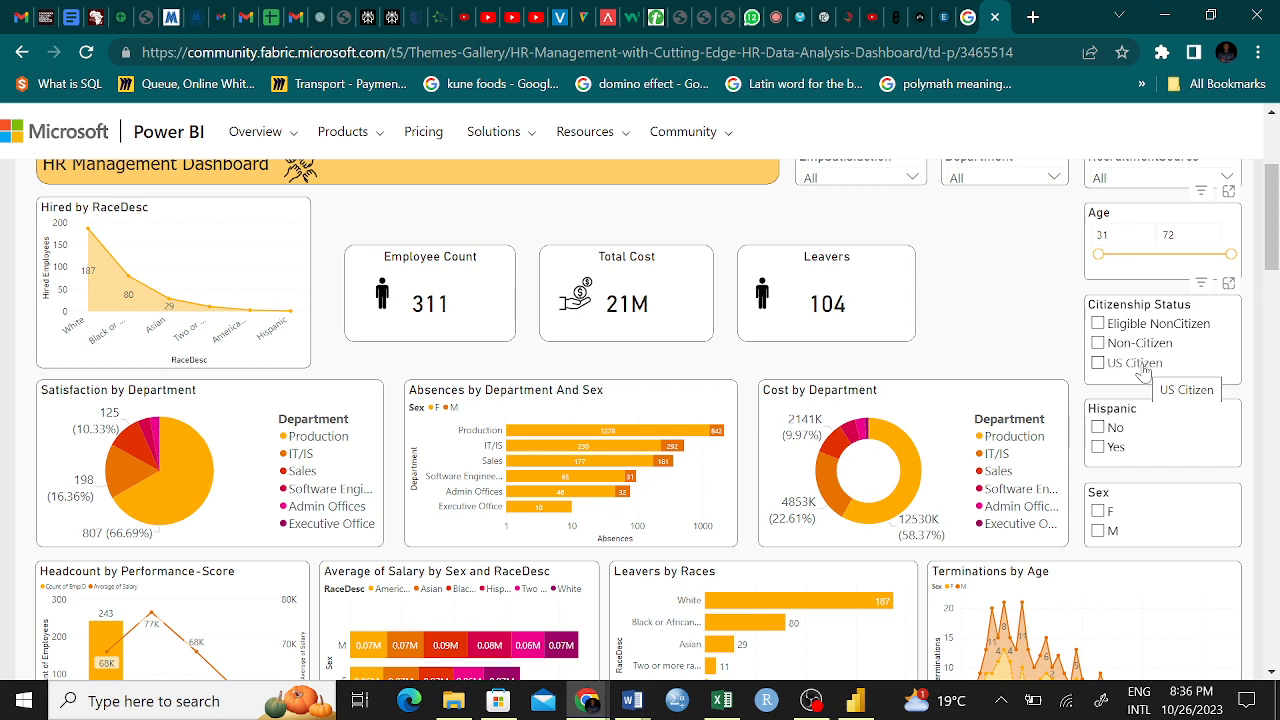
click(1098, 324)
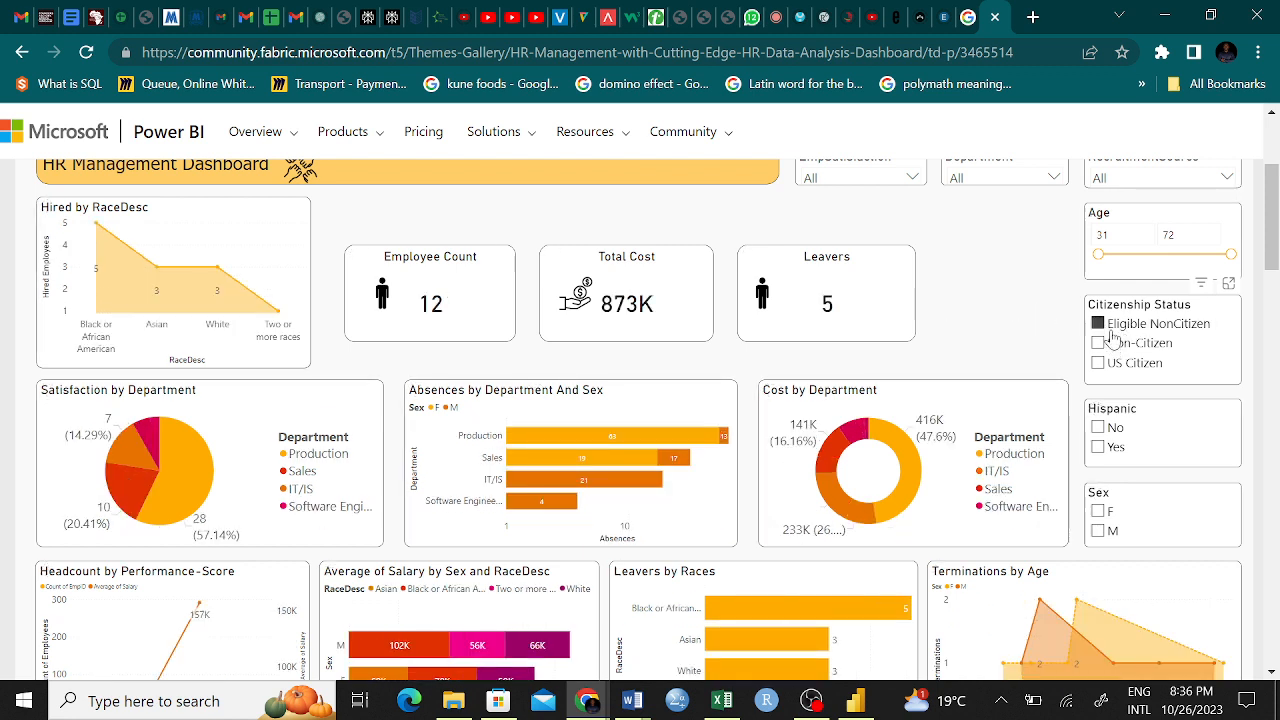
click(1099, 362)
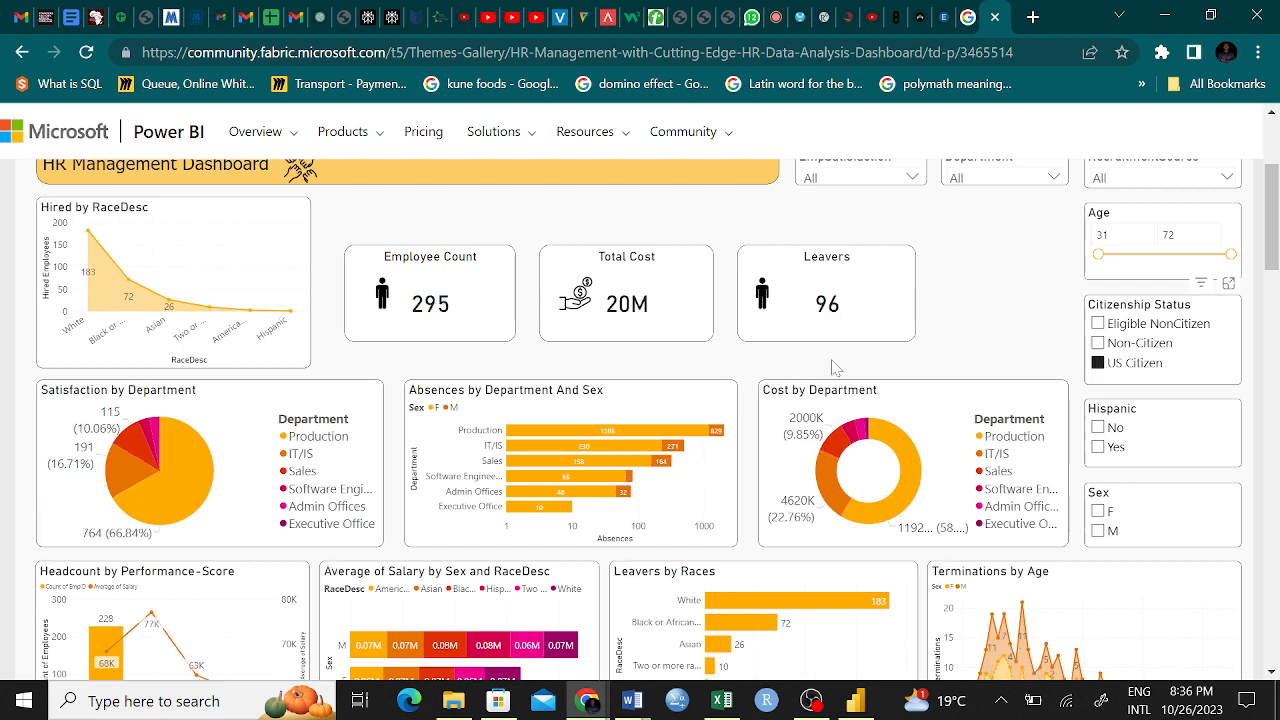
scroll(874, 371, down, 1)
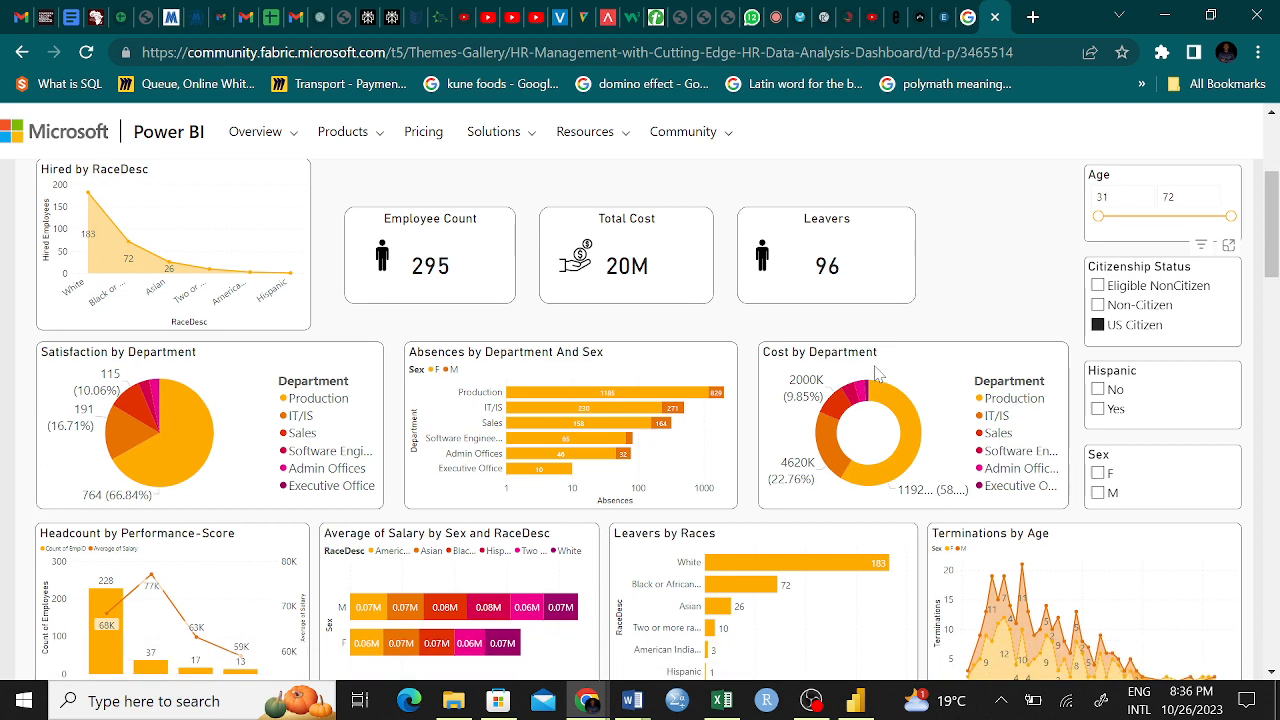
Step: Replace the US Citizen filter with Yes in the Hispanic slicer, and check the filtered charts, including Terminations by Age
click(1104, 394)
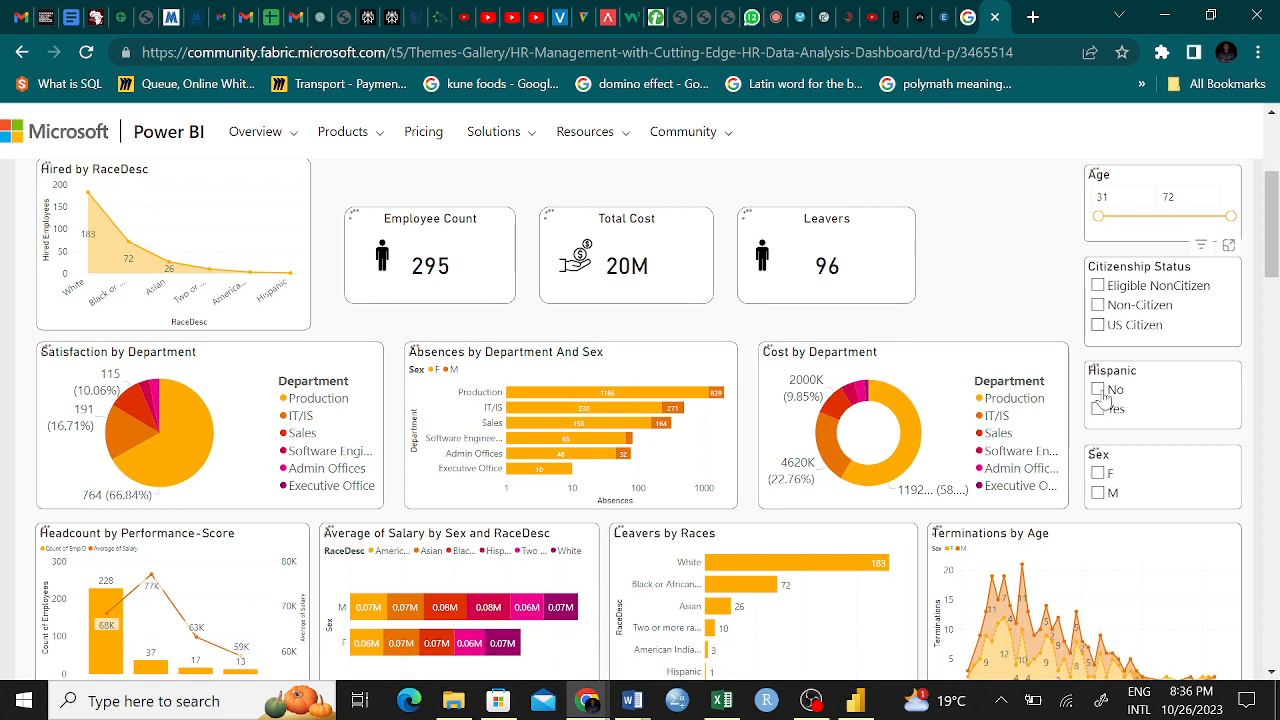
click(1099, 414)
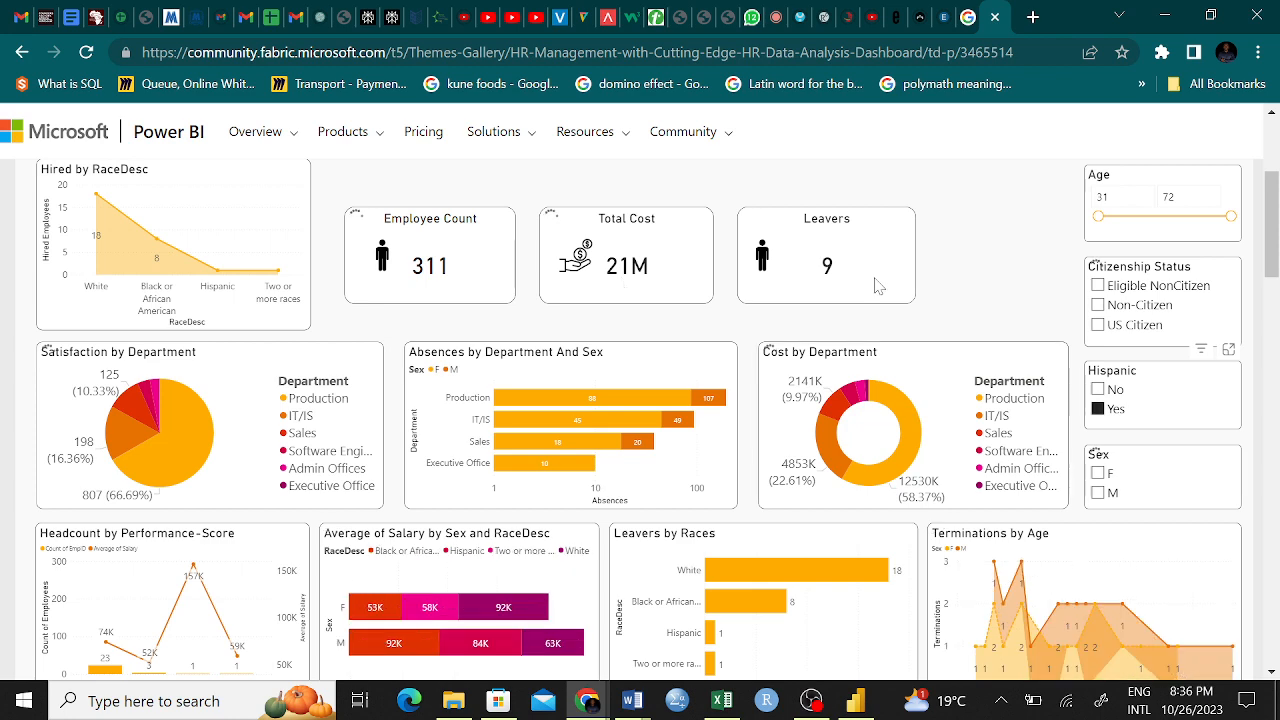
scroll(462, 268, down, 3)
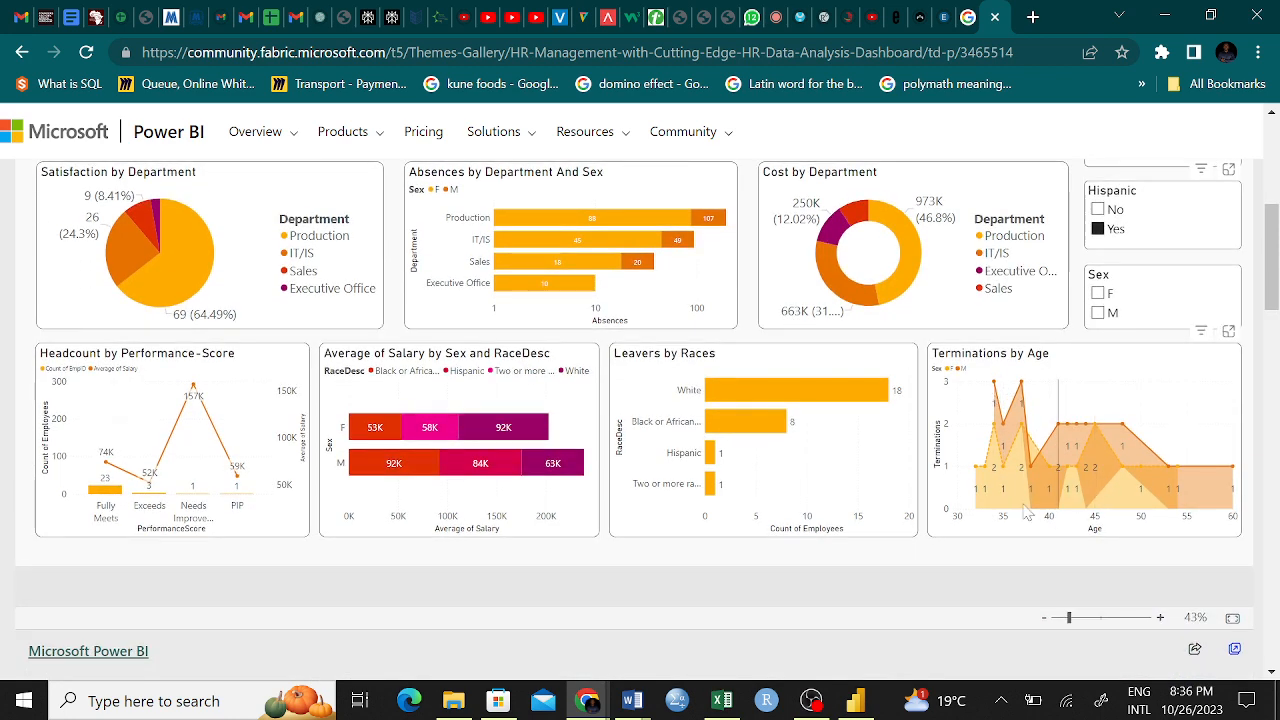
mouse_move(977, 503)
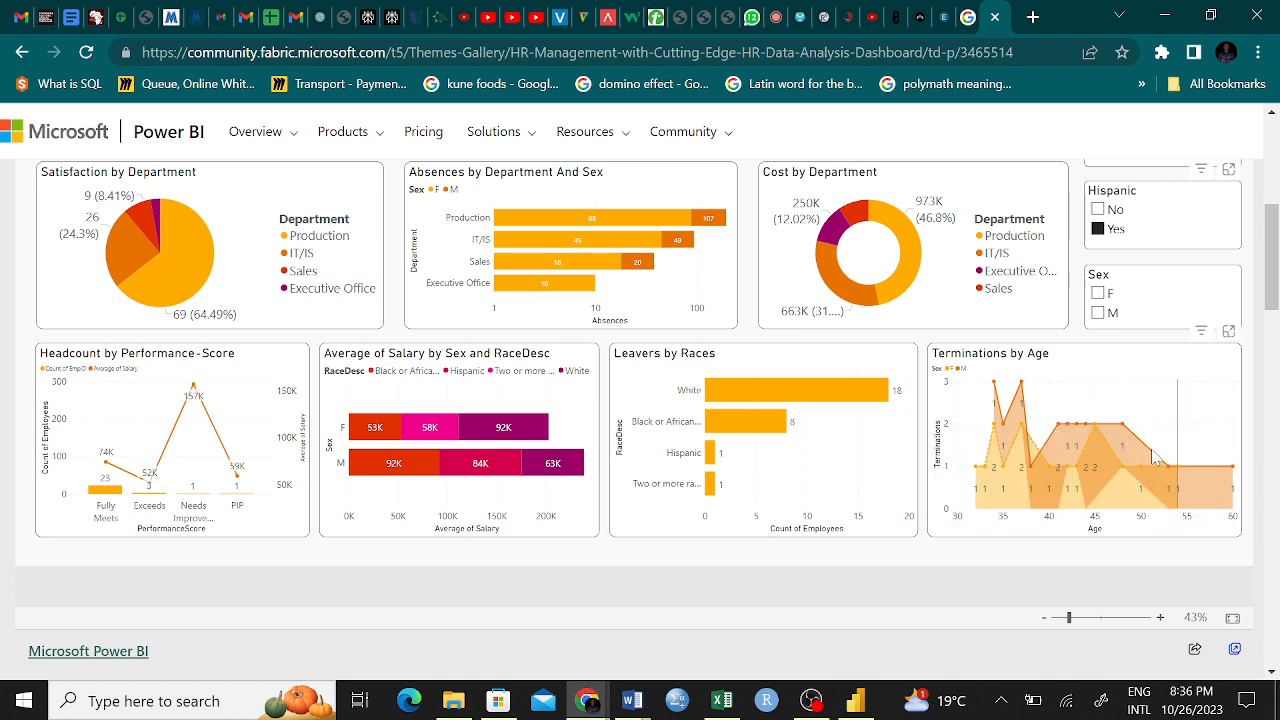
scroll(1155, 457, up, 2)
scroll(1155, 457, up, 1)
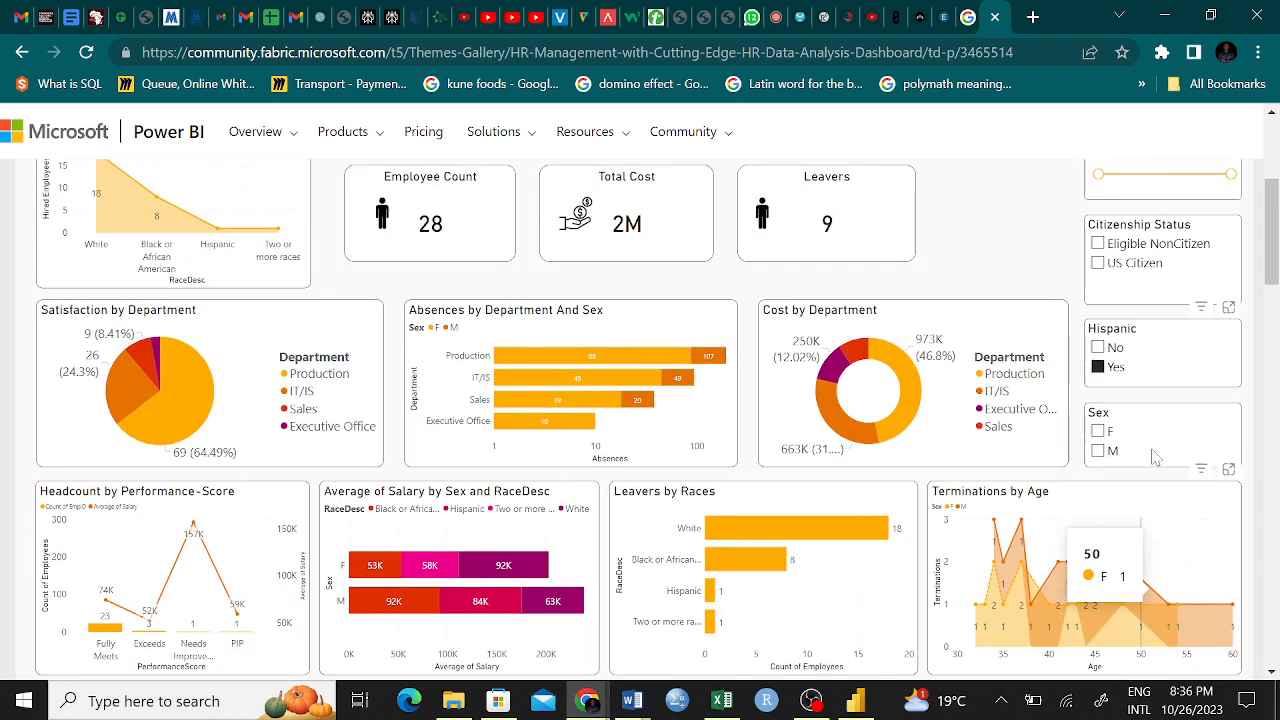
Step: Clear Yes in the Hispanic slicer, and filter the dashboard by M in the Sex slicer
click(1098, 367)
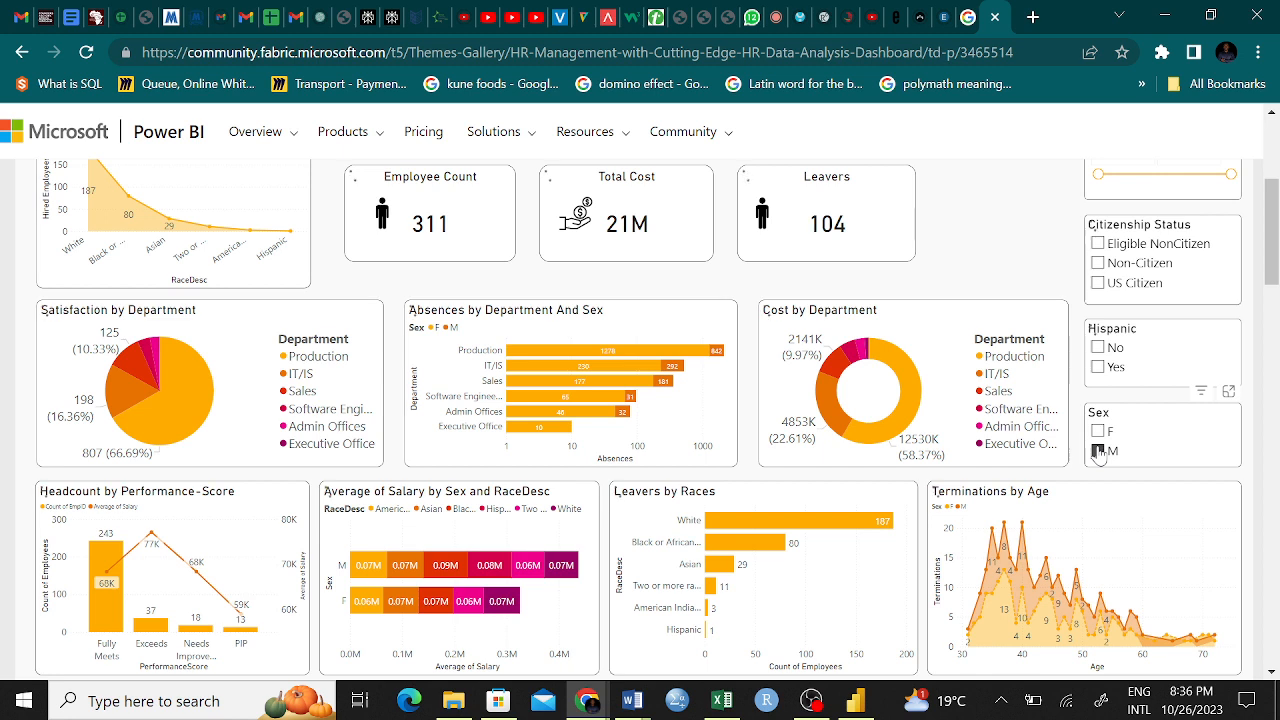
click(1098, 451)
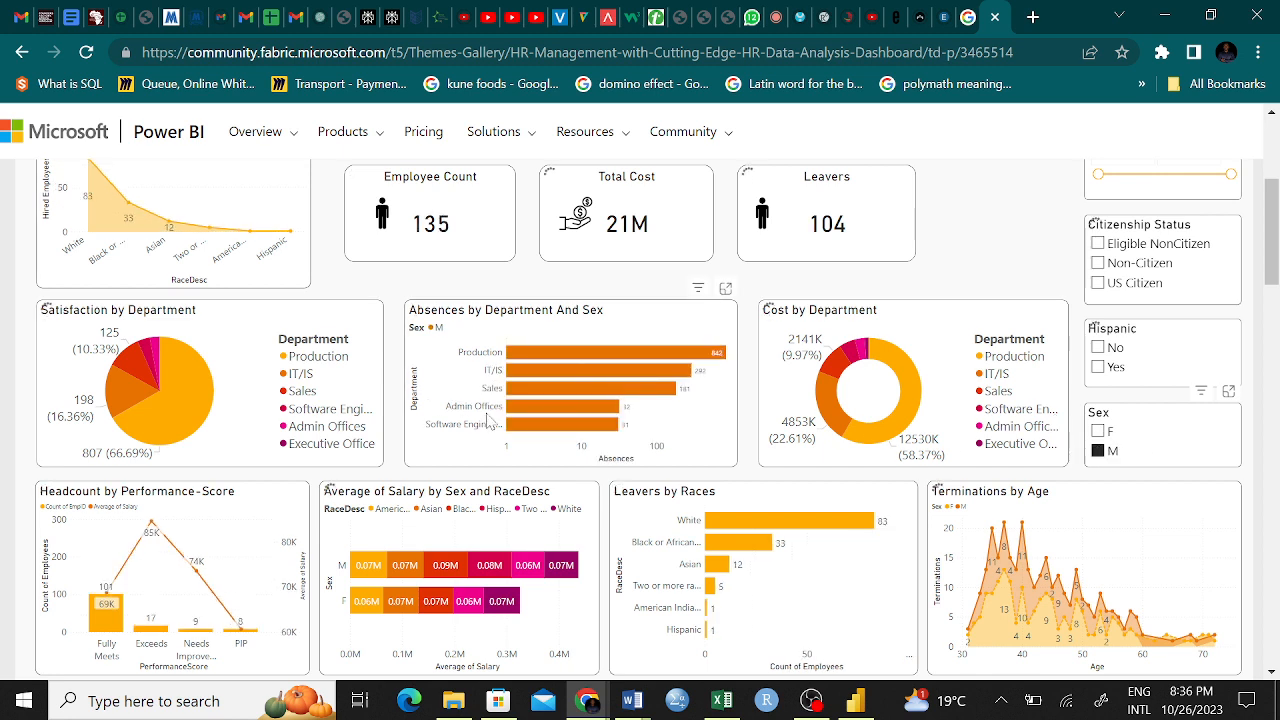
scroll(664, 452, up, 2)
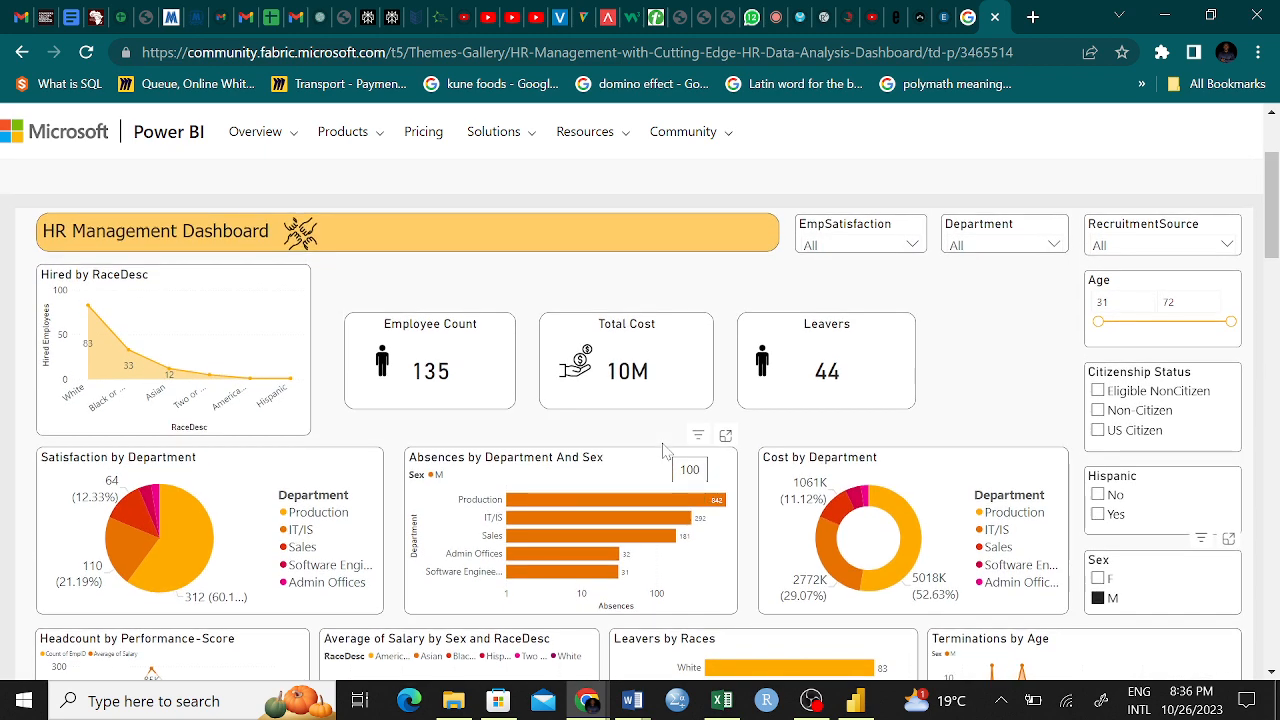
scroll(664, 452, down, 1)
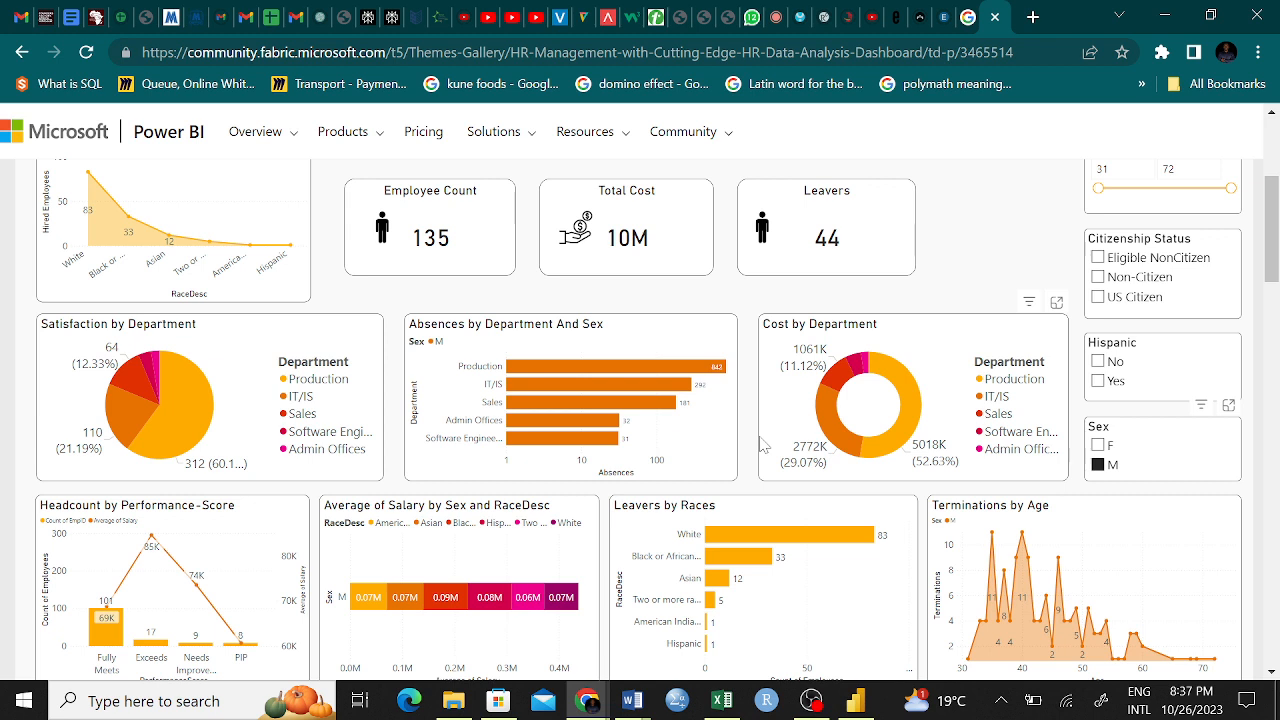
Step: Switch the Sex slicer to F, and review the filtered charts and cards
click(1098, 447)
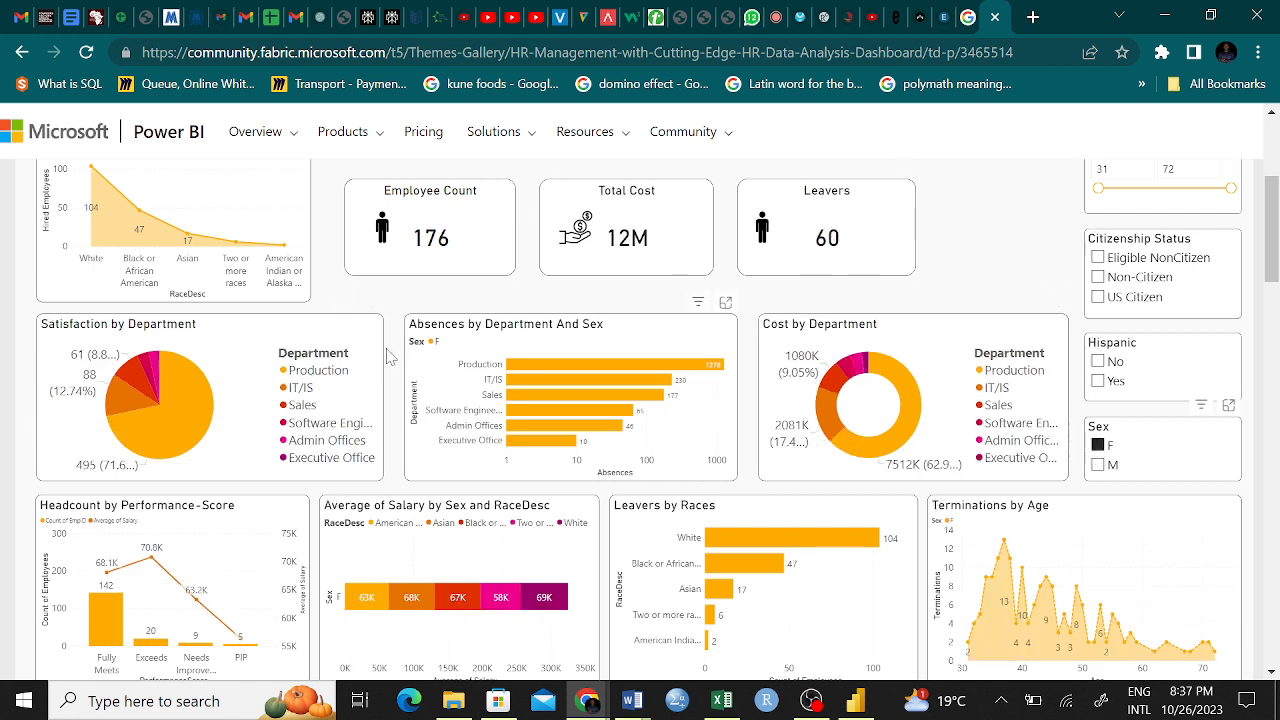
scroll(614, 427, down, 4)
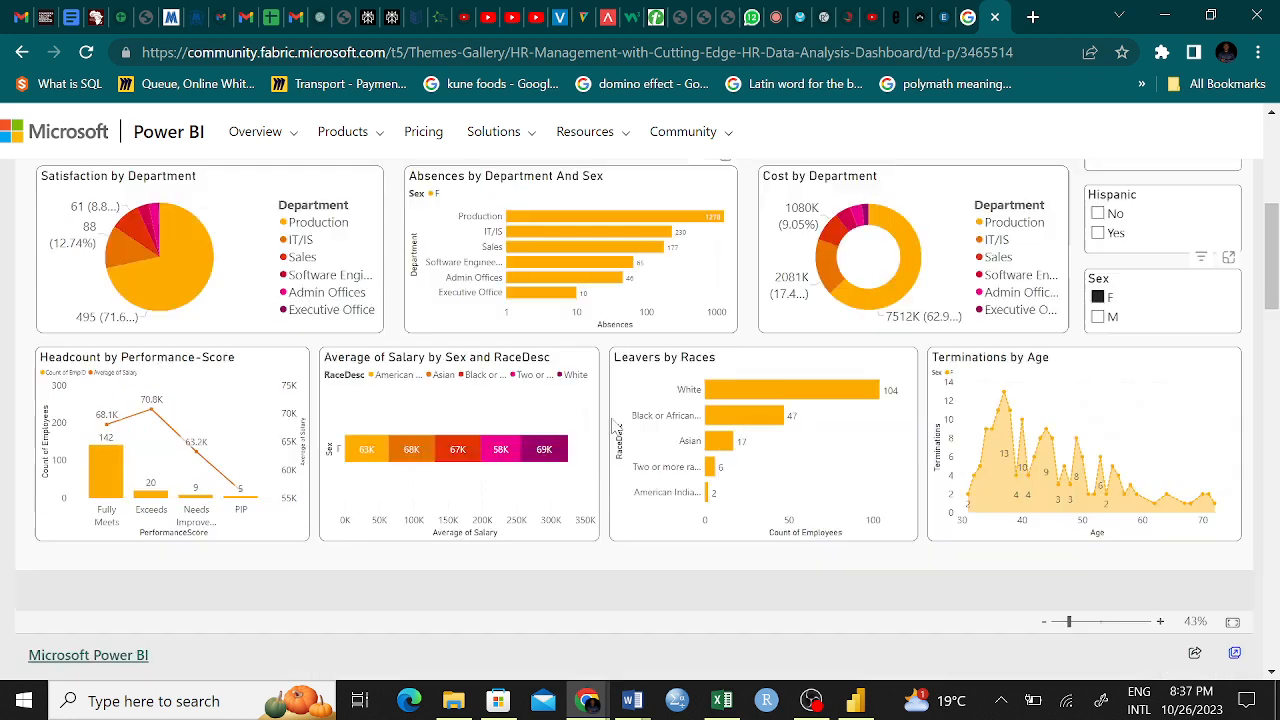
scroll(614, 427, up, 1)
scroll(614, 427, up, 5)
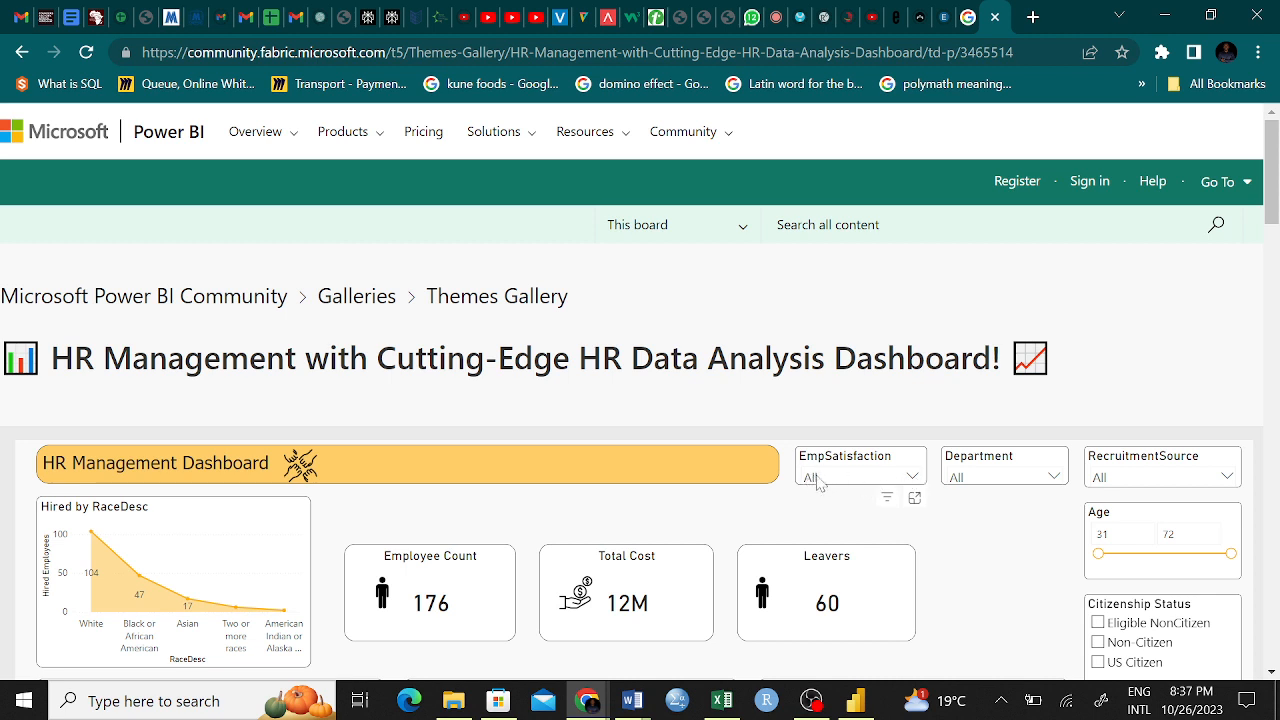
Step: Filter the dashboard by rating 1 in the EmpSatisfaction slicer, and clear that selection again
click(913, 478)
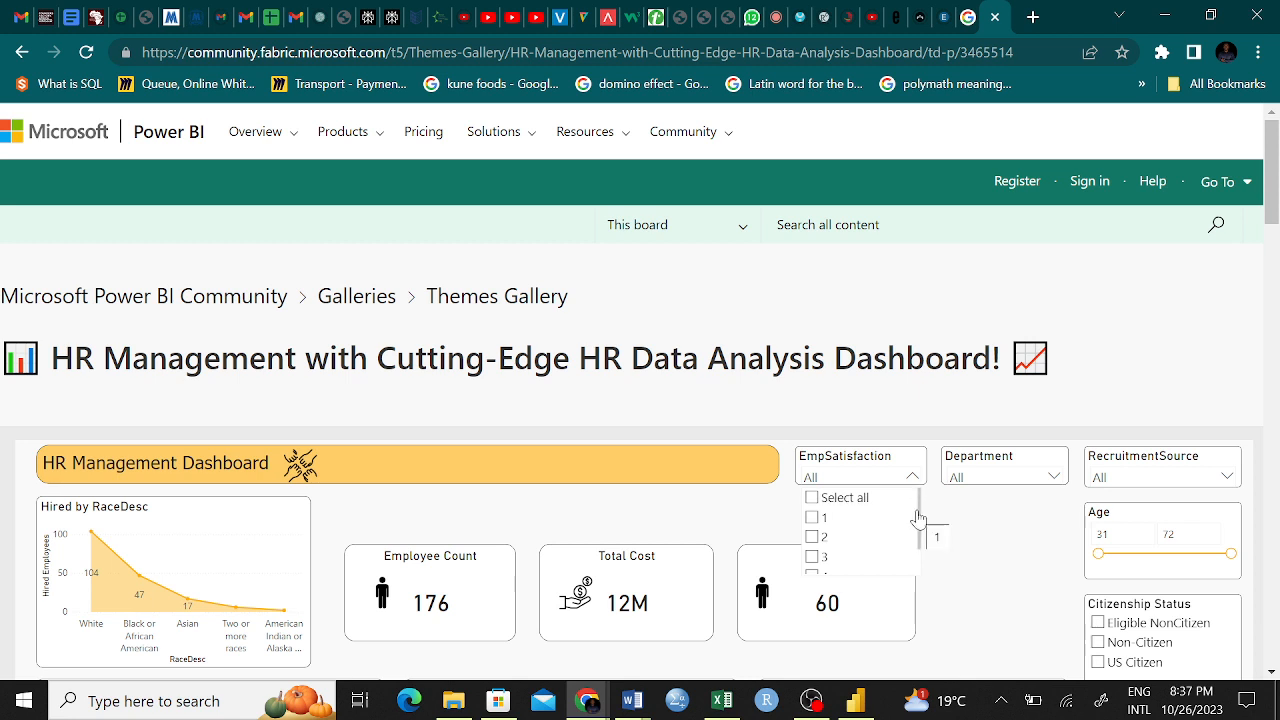
click(918, 519)
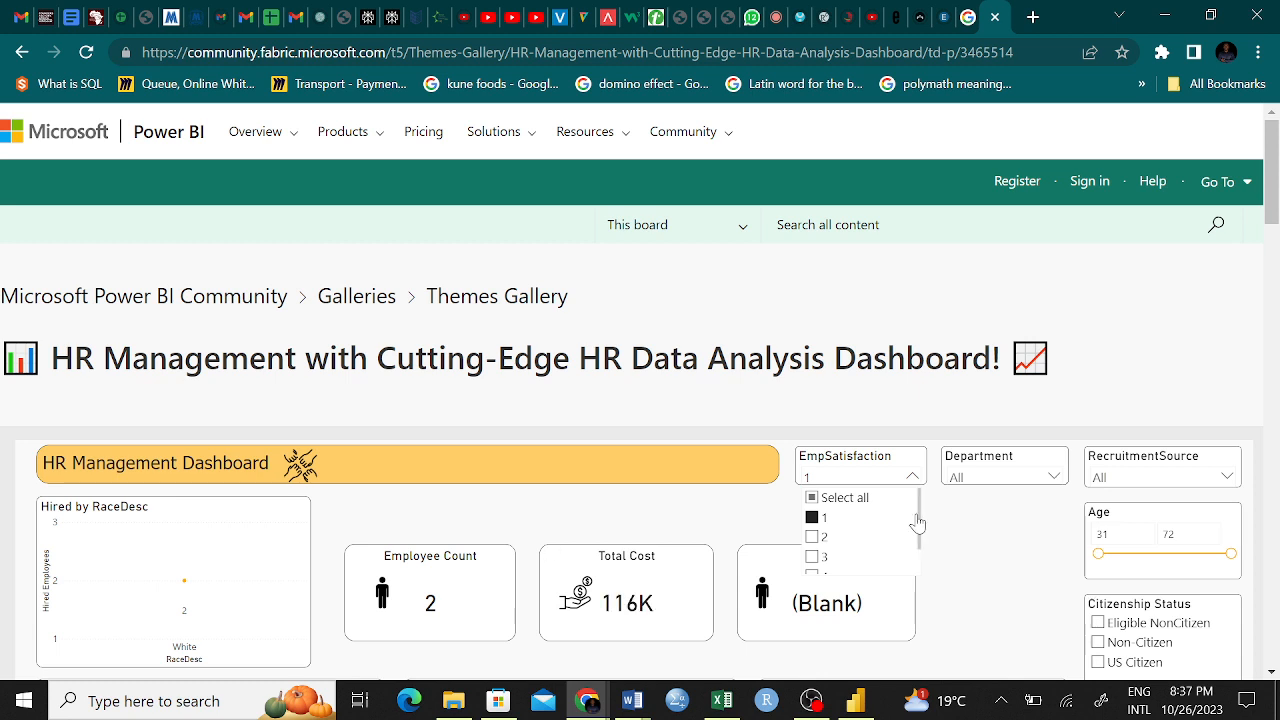
scroll(920, 525, down, 2)
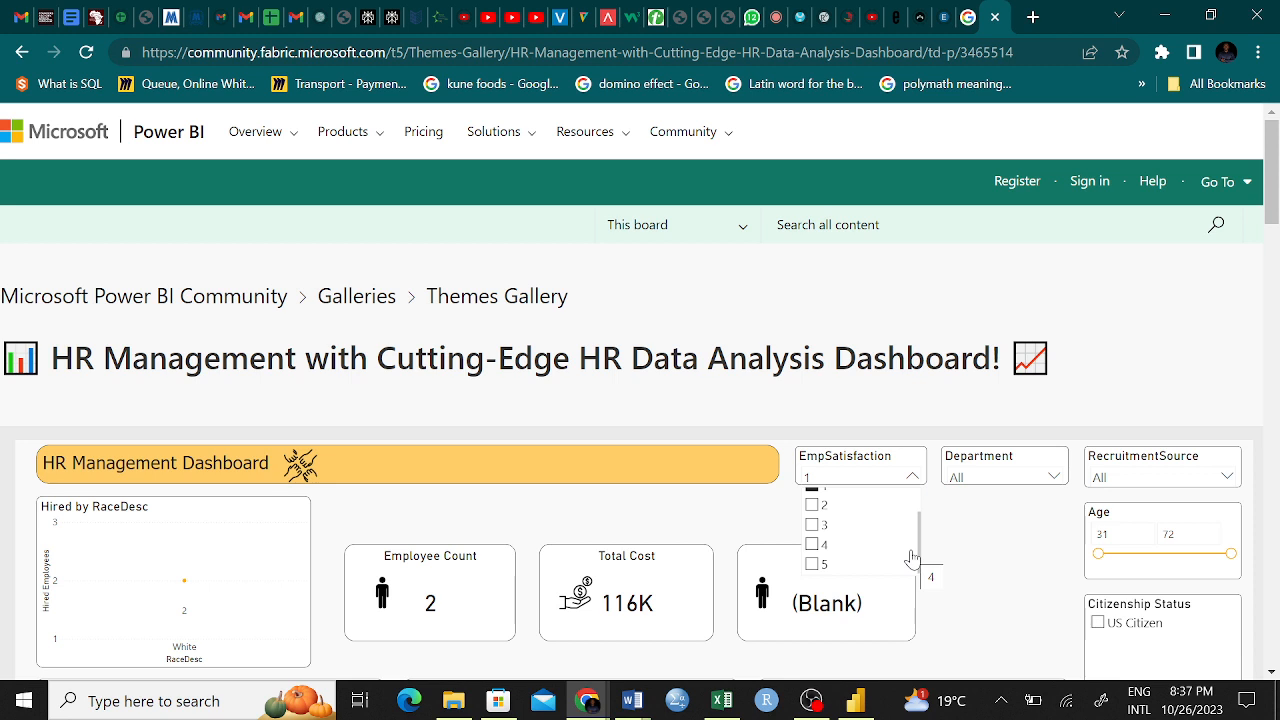
click(911, 478)
click(913, 479)
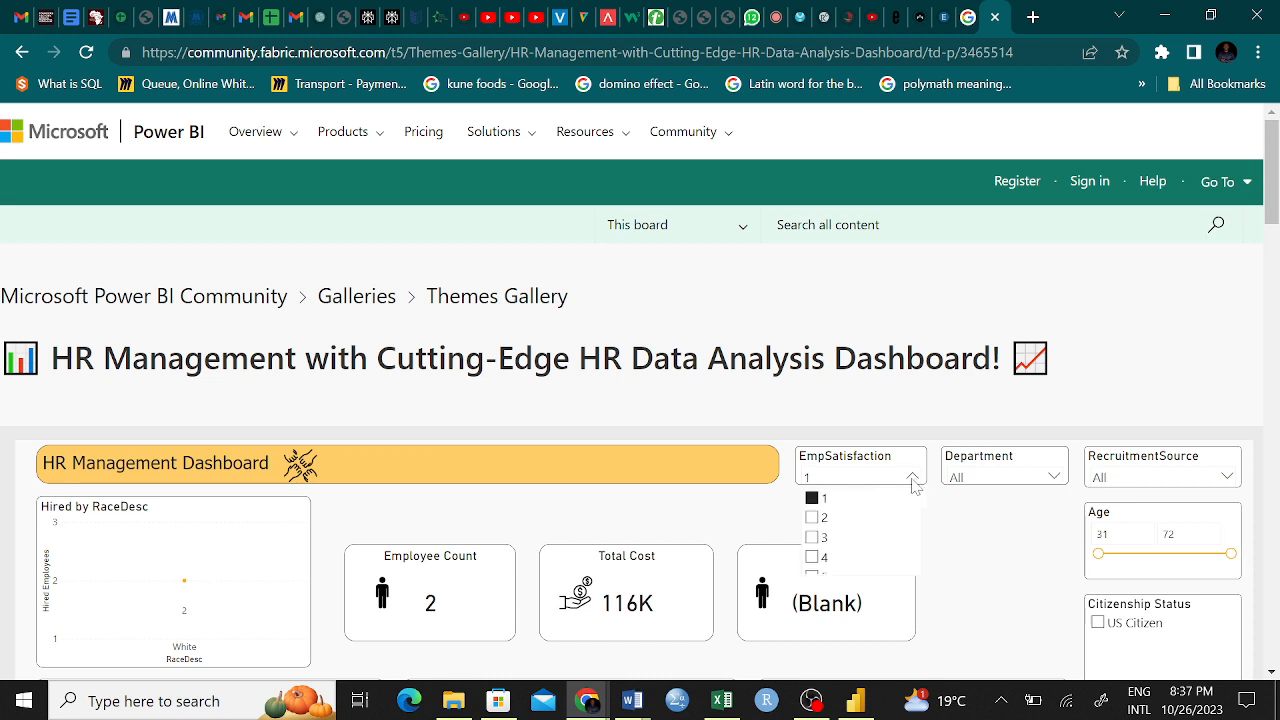
click(814, 501)
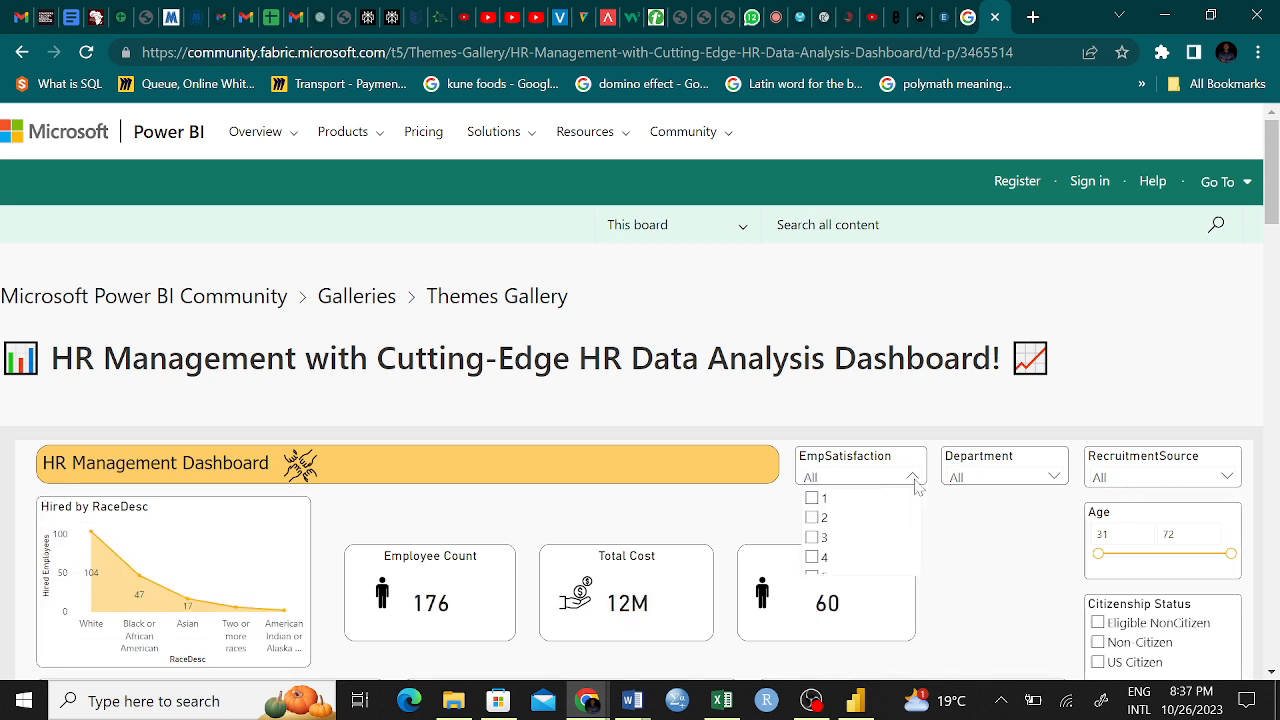
click(958, 548)
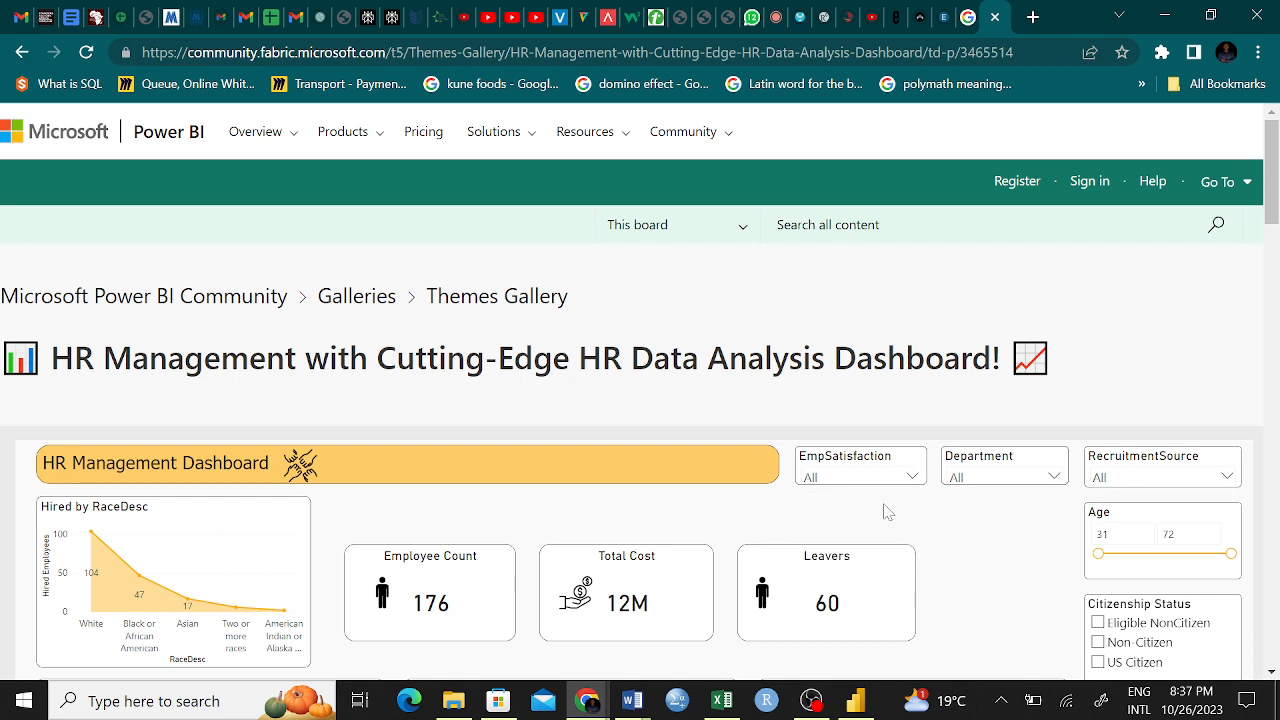
scroll(767, 501, down, 4)
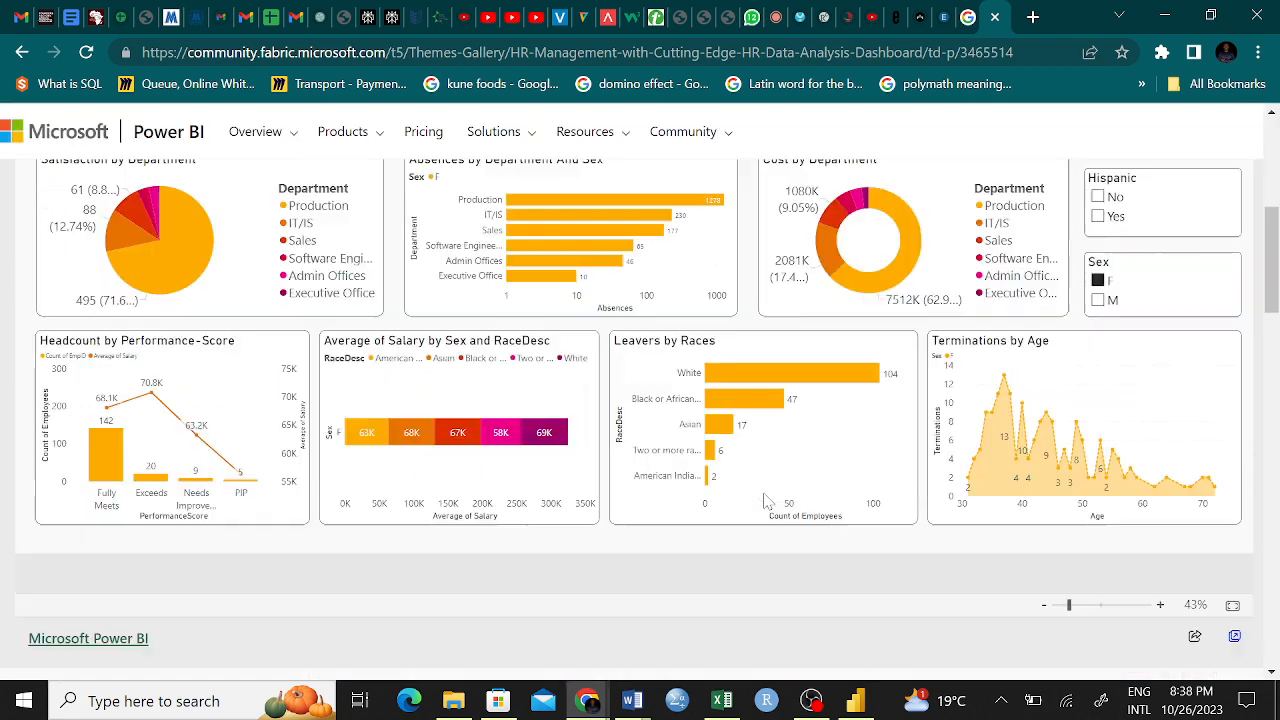
scroll(765, 495, up, 1)
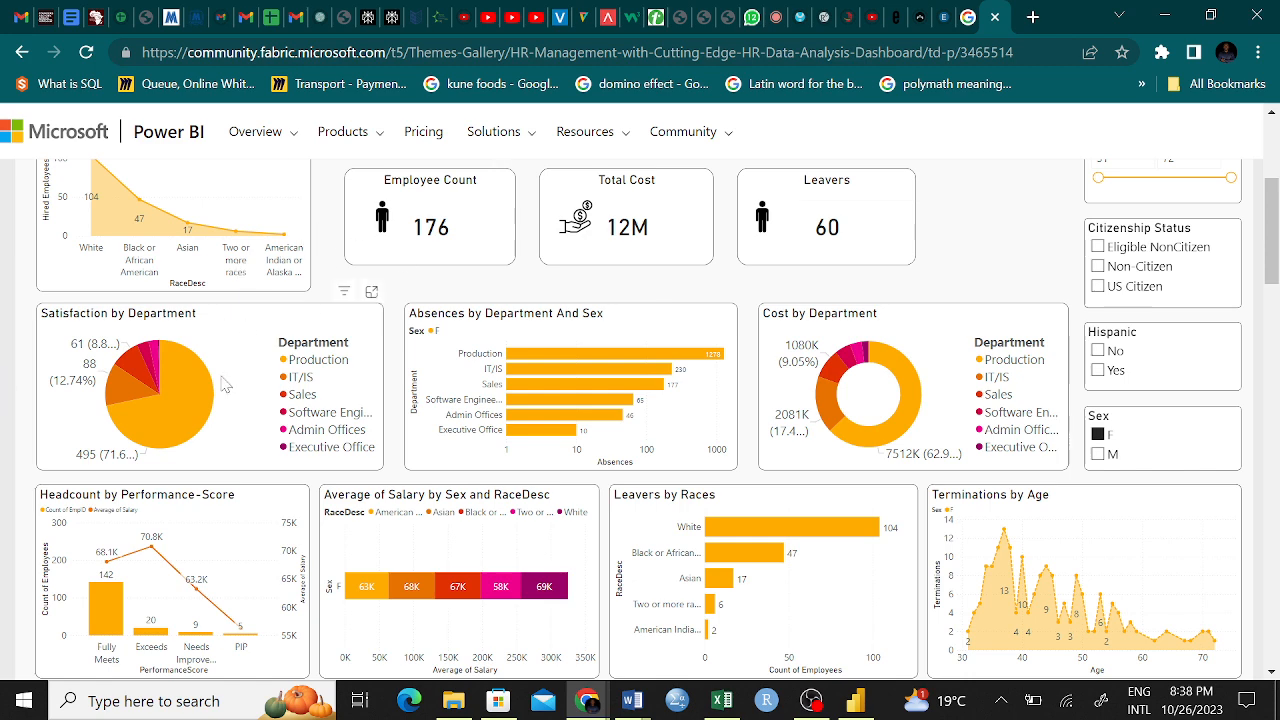
Step: Examine the cards and department charts of the HR Management Dashboard with the F filter applied
scroll(509, 350, up, 4)
scroll(509, 350, down, 3)
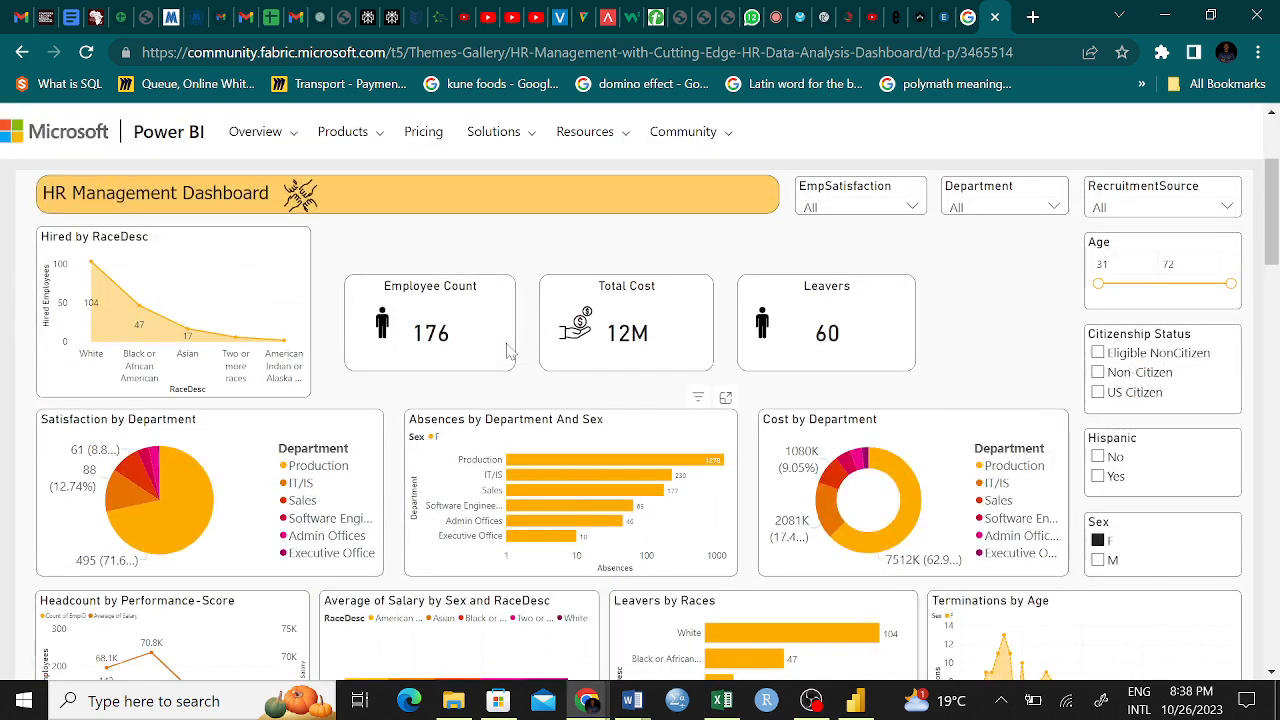
scroll(509, 350, down, 1)
scroll(509, 350, up, 2)
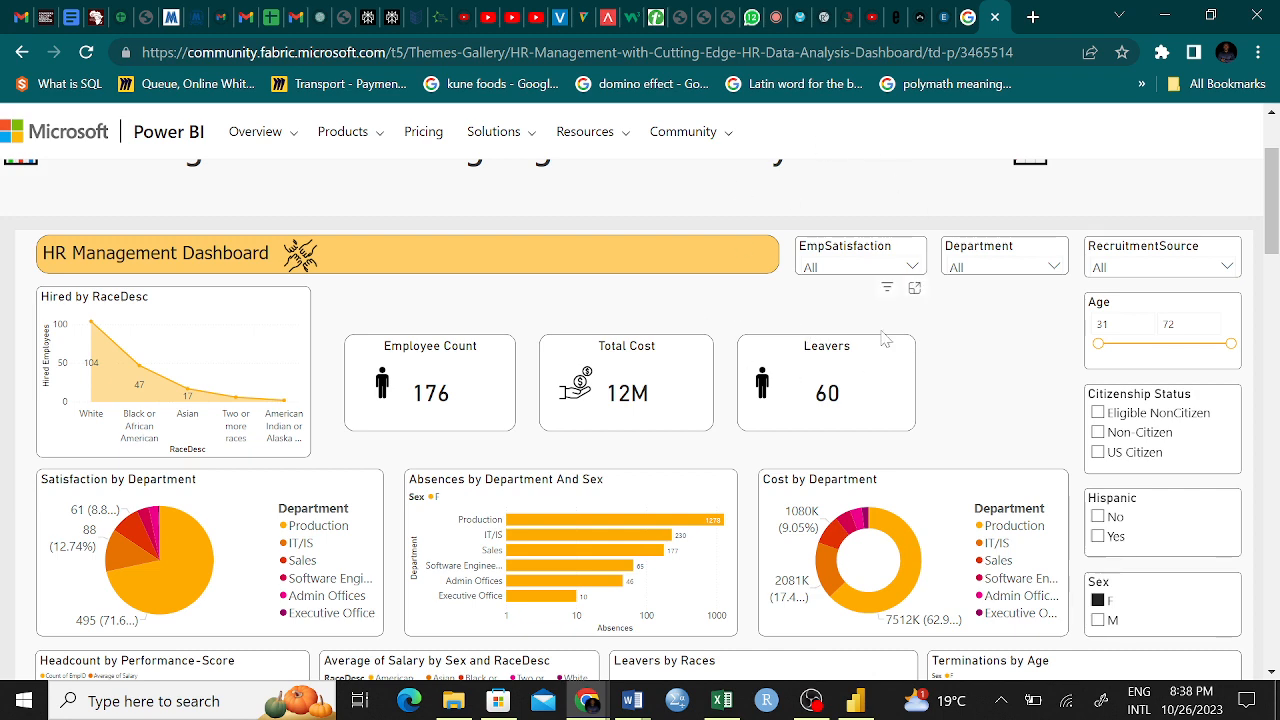
scroll(628, 347, down, 5)
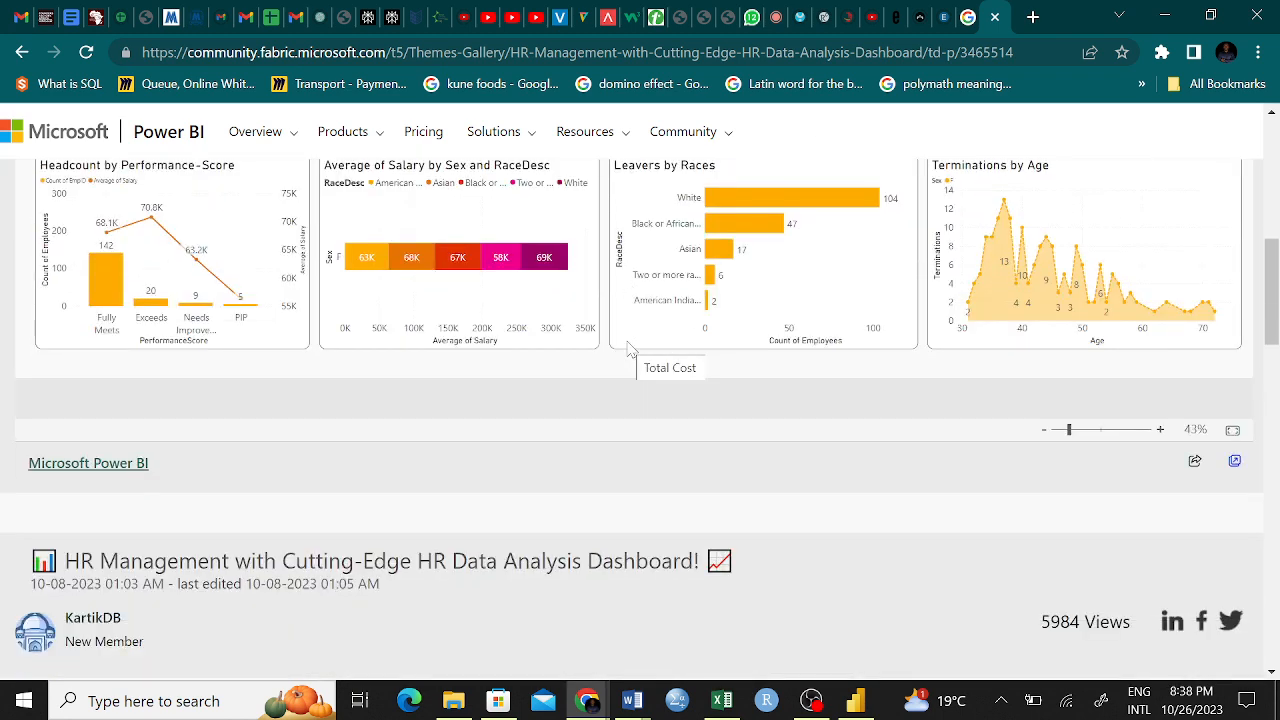
scroll(628, 347, up, 4)
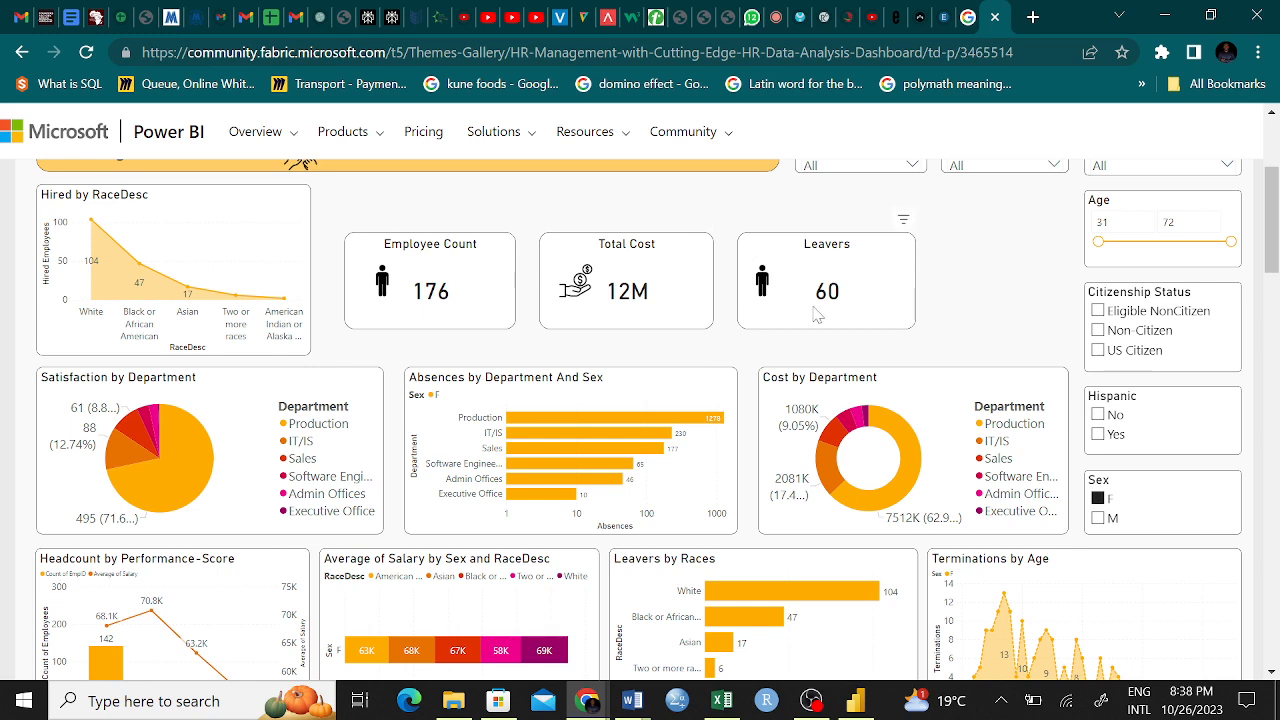
scroll(758, 363, up, 3)
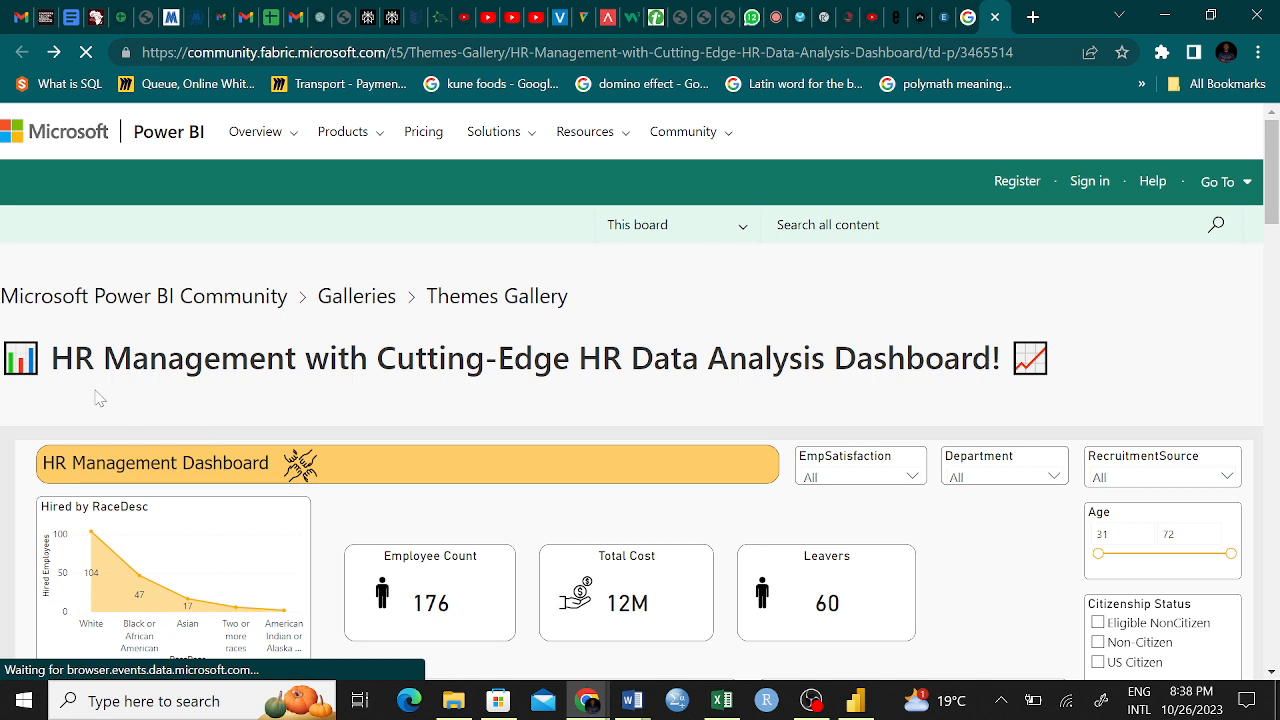
Step: Return to the Themes Gallery, browse its reports and open the Superstore Revenue Report
scroll(632, 391, down, 4)
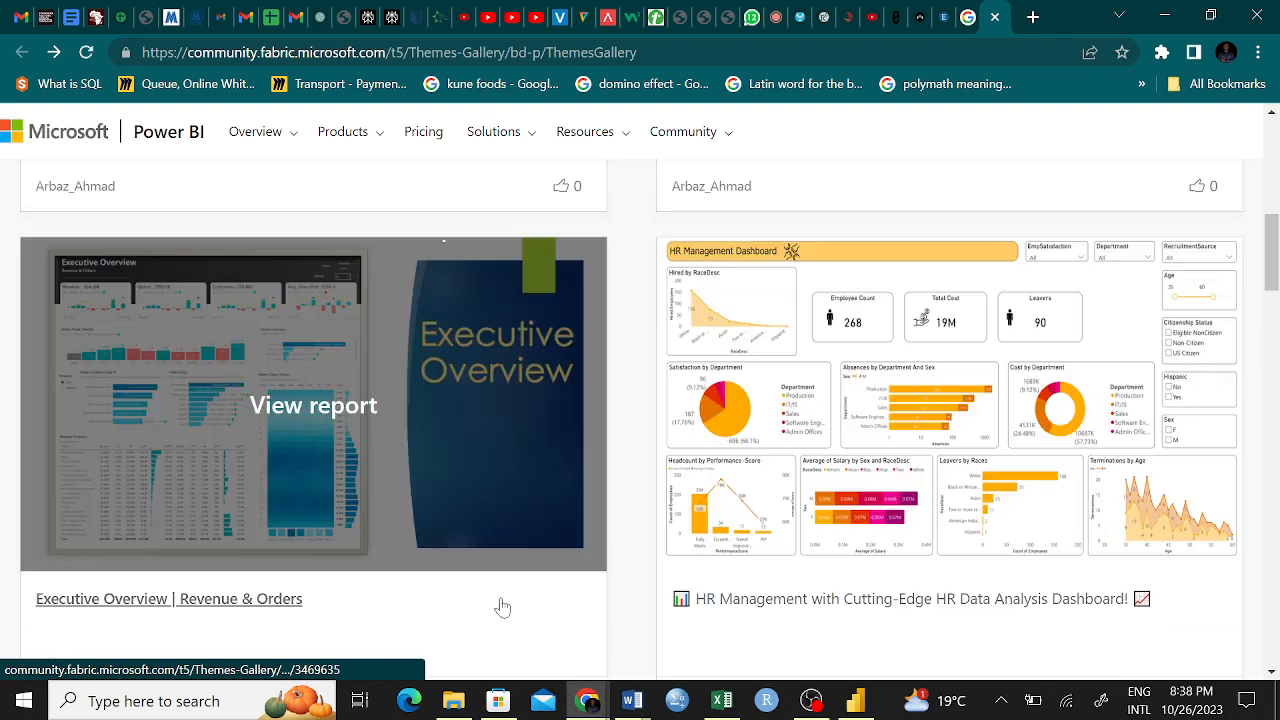
scroll(817, 487, down, 5)
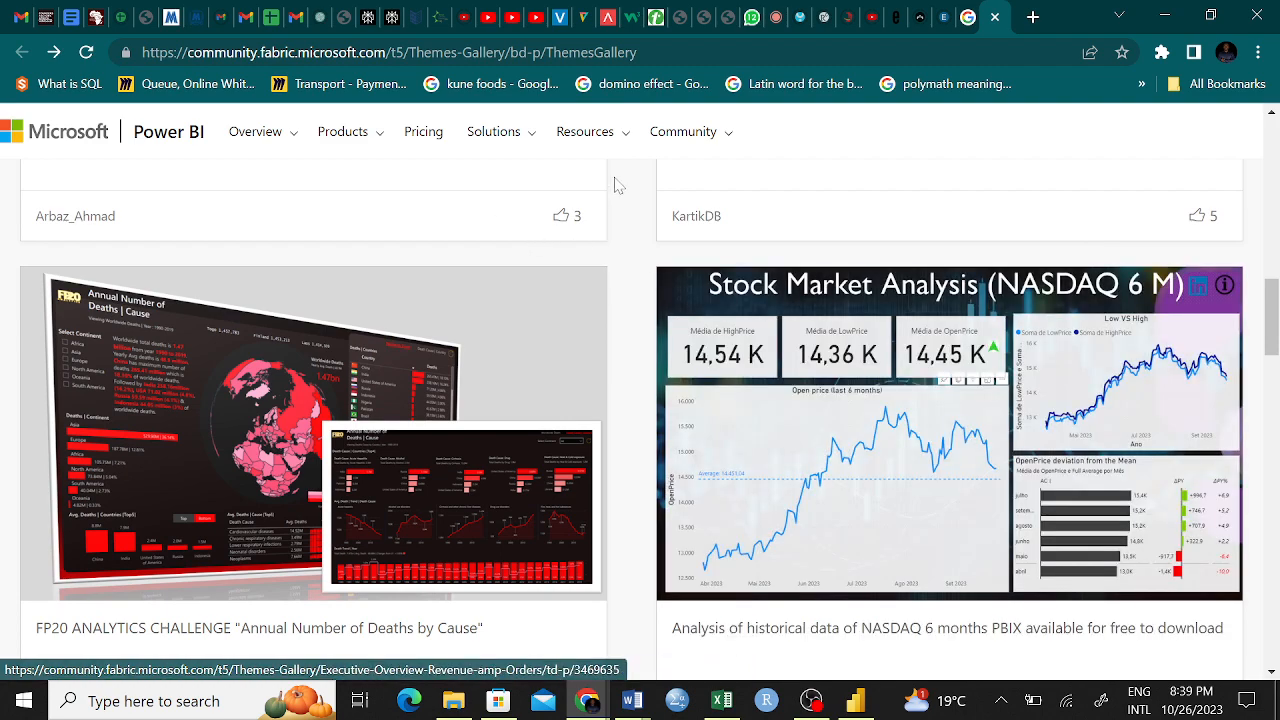
scroll(506, 214, down, 3)
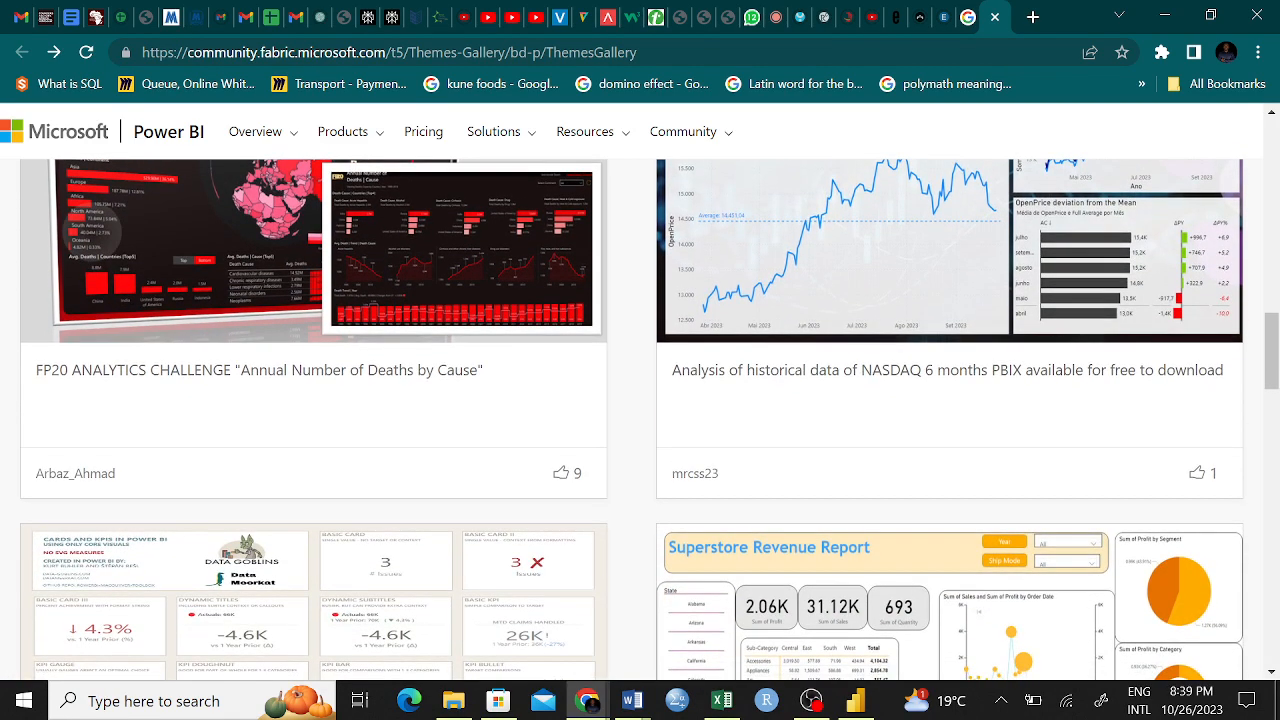
scroll(640, 419, down, 3)
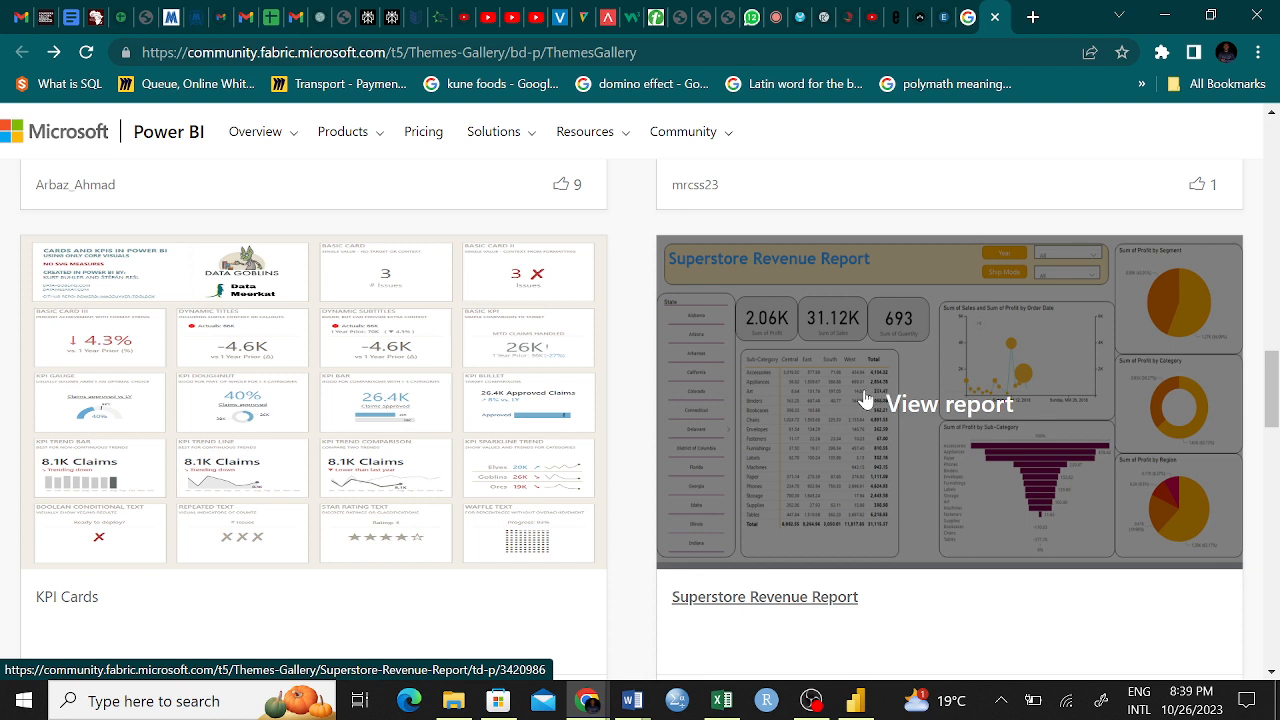
click(873, 401)
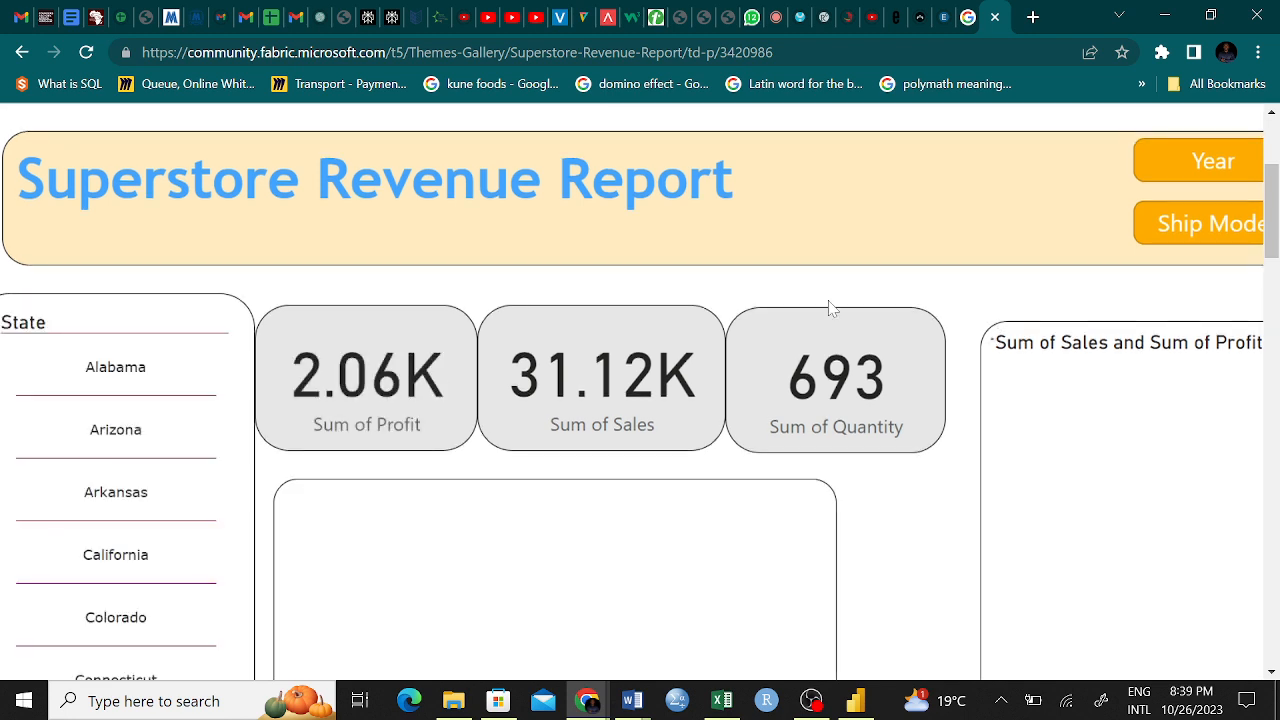
Step: View the options of the Year and Ship Mode slicers in the Superstore Revenue Report without selecting any
scroll(828, 308, down, 3)
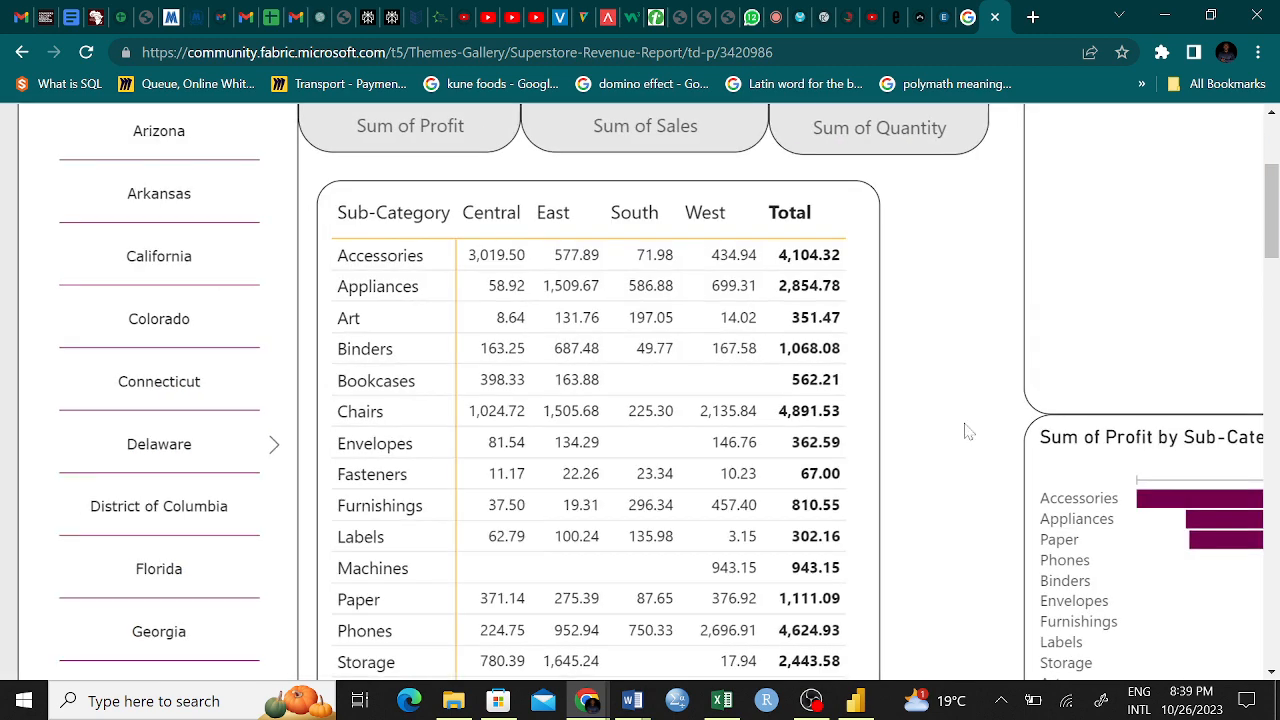
scroll(967, 431, down, 1)
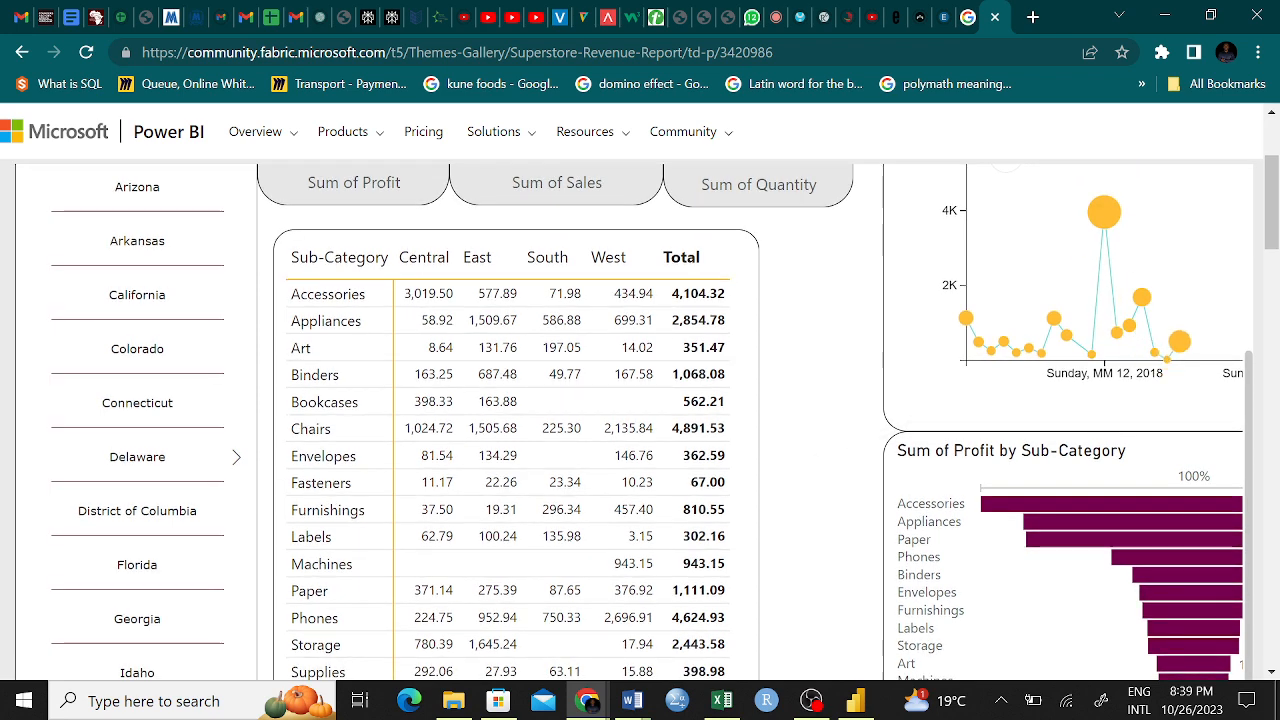
scroll(846, 296, up, 2)
scroll(846, 296, right, 5)
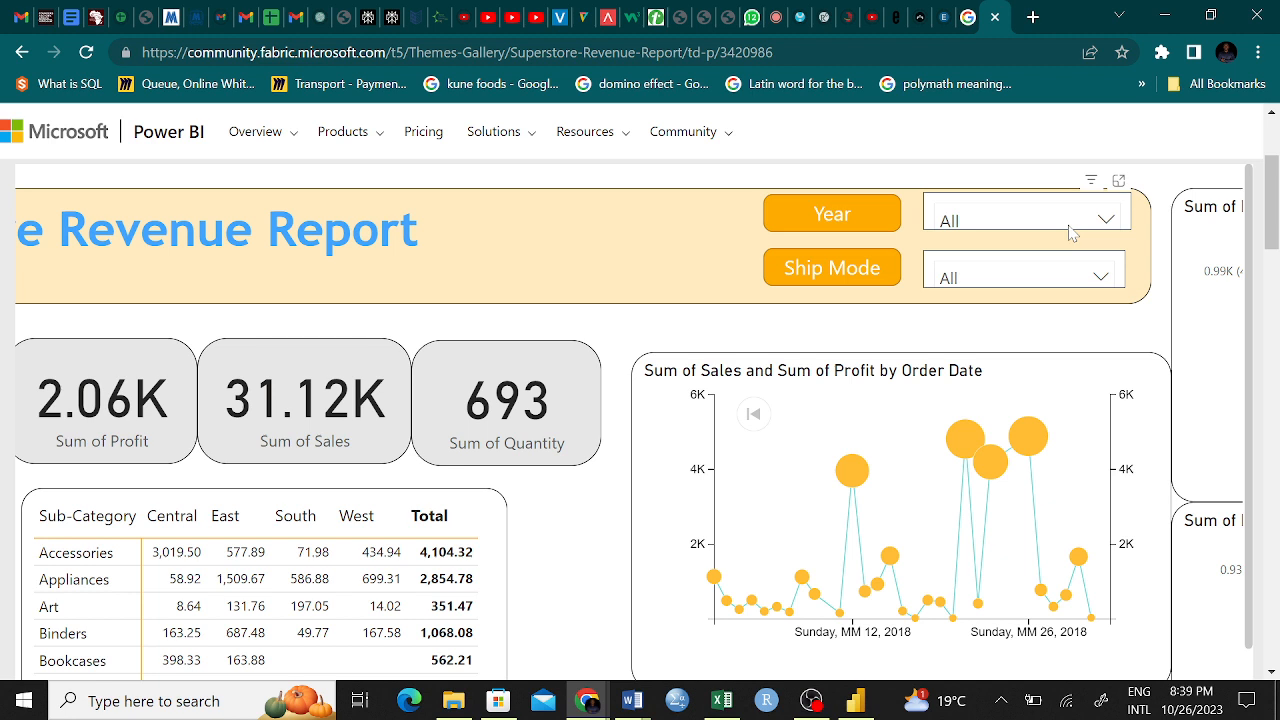
click(1106, 220)
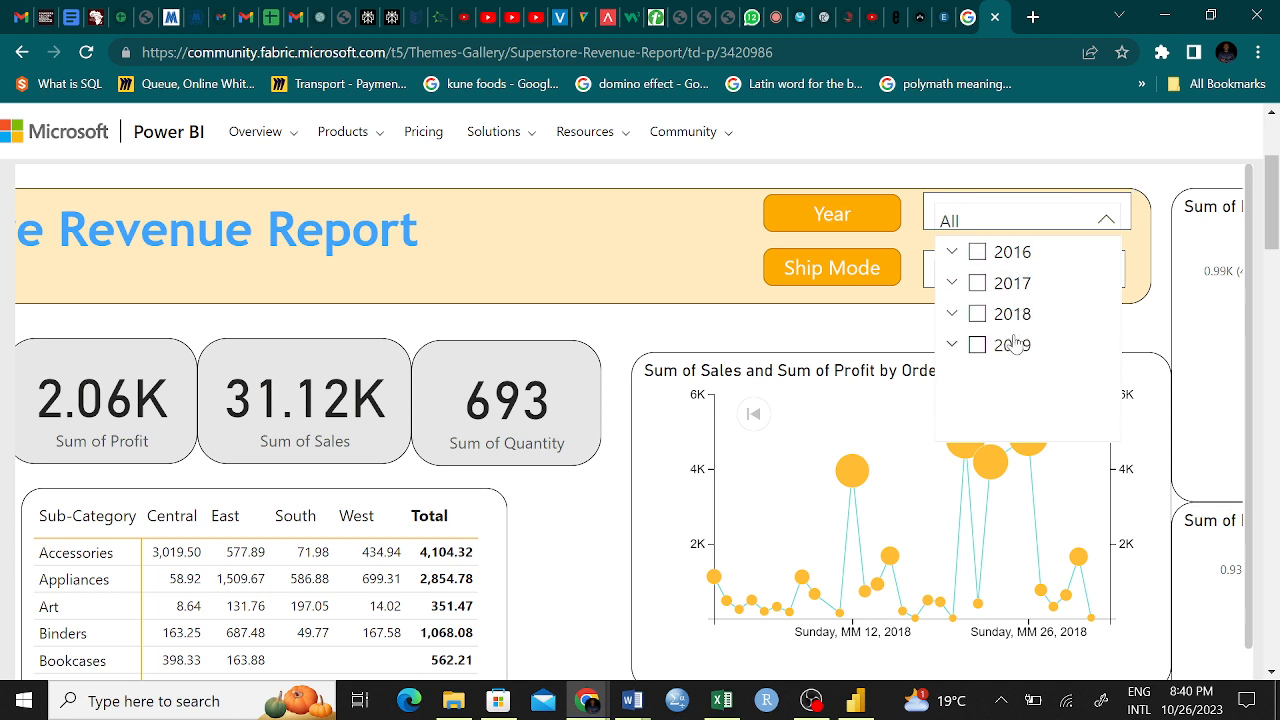
click(660, 227)
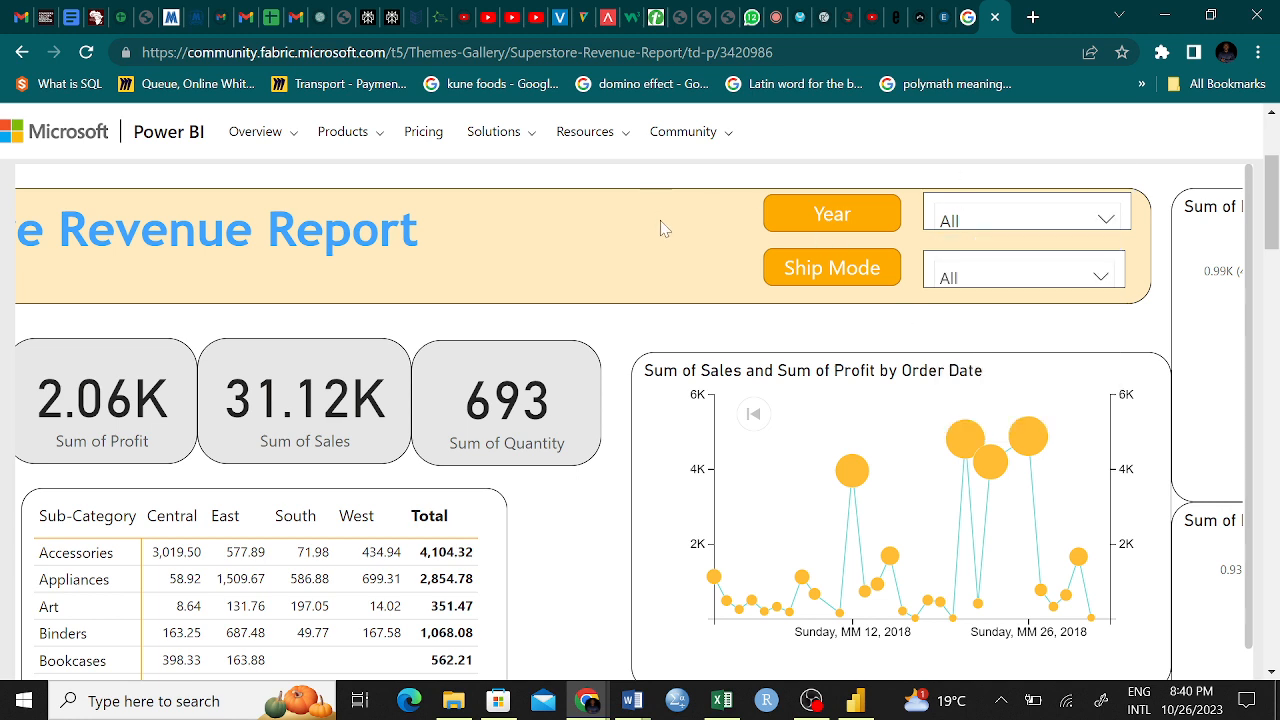
scroll(1063, 244, right, 3)
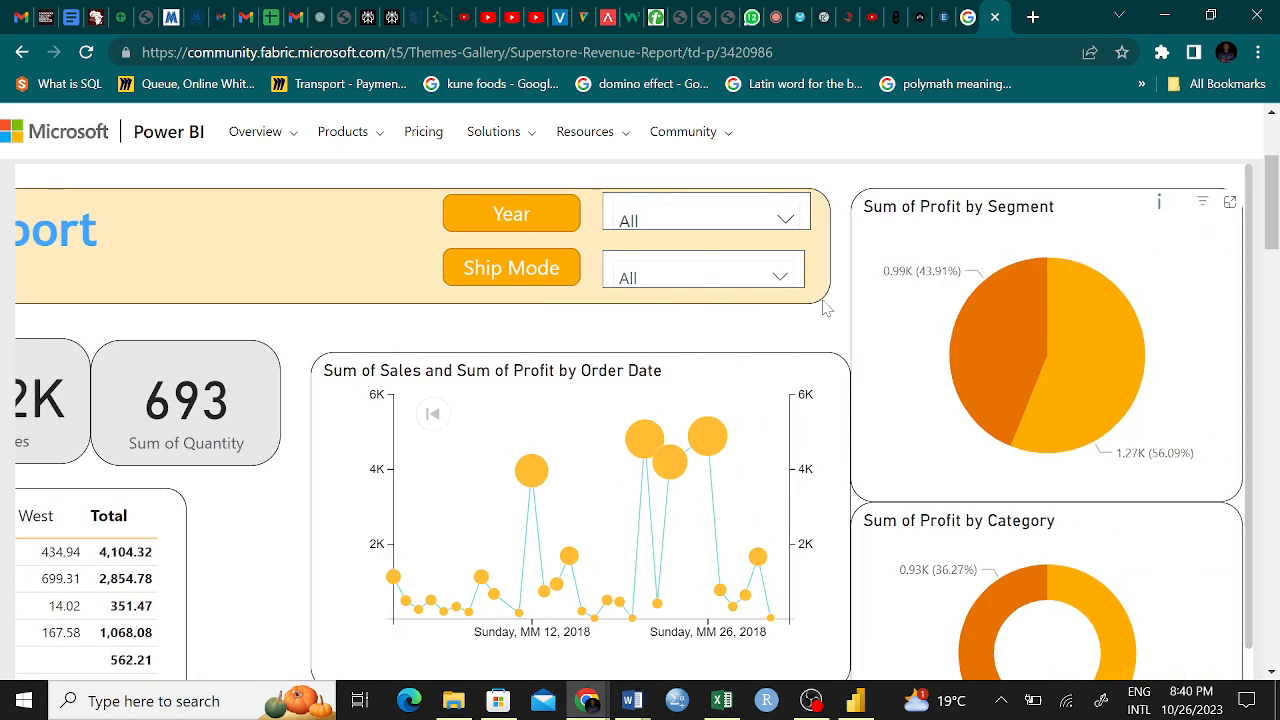
click(779, 280)
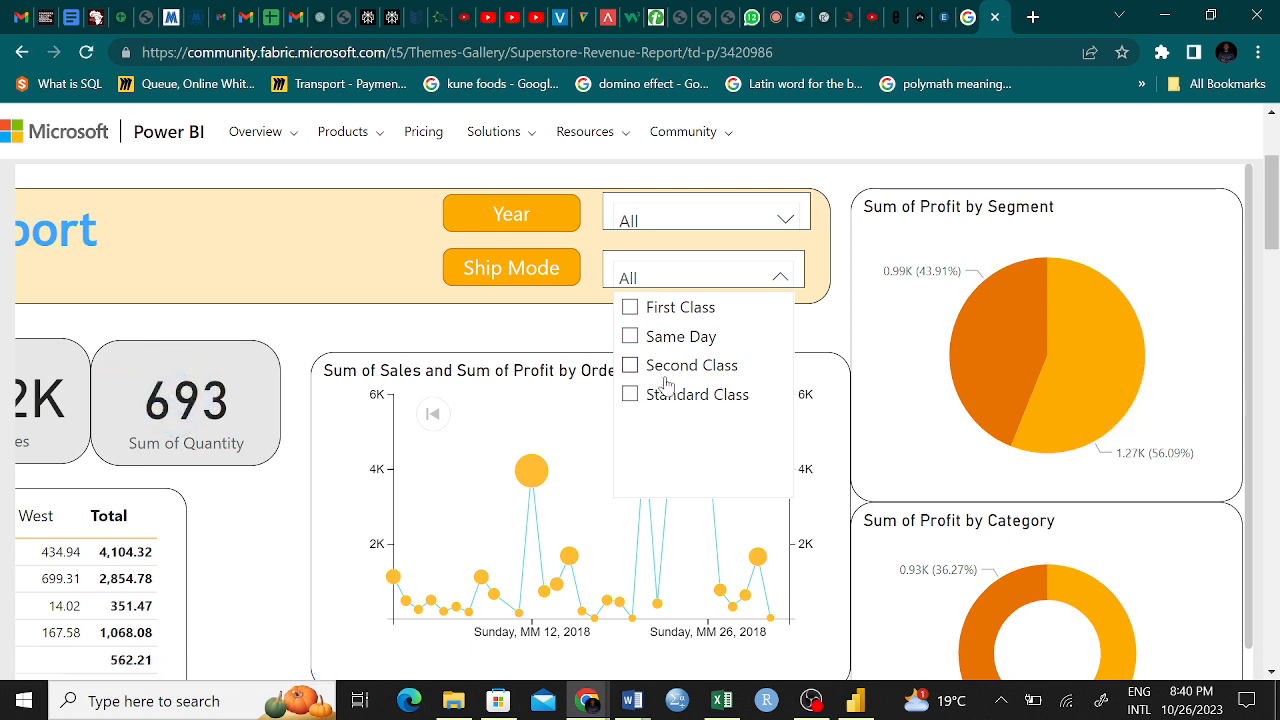
Step: Examine the profit charts by sub-category, category, region and segment, and the sales and profit chart by order date
scroll(666, 385, down, 5)
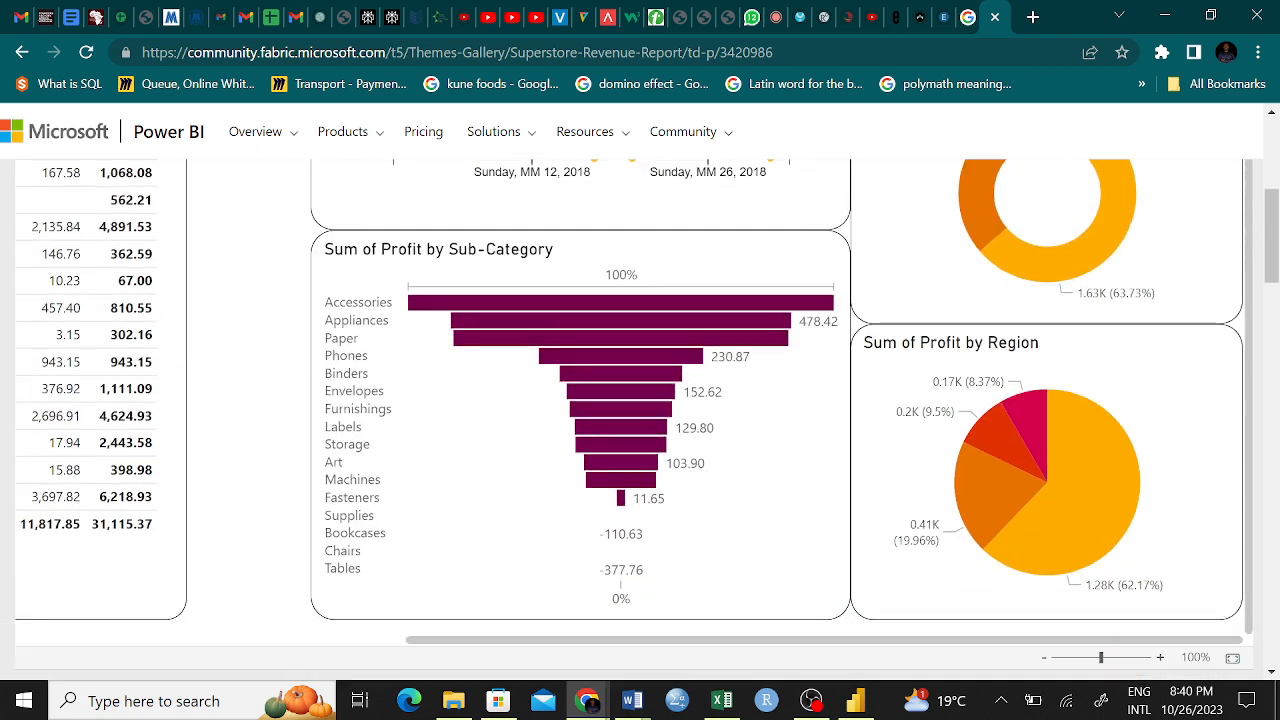
scroll(640, 400, left, 1)
scroll(640, 400, right, 1)
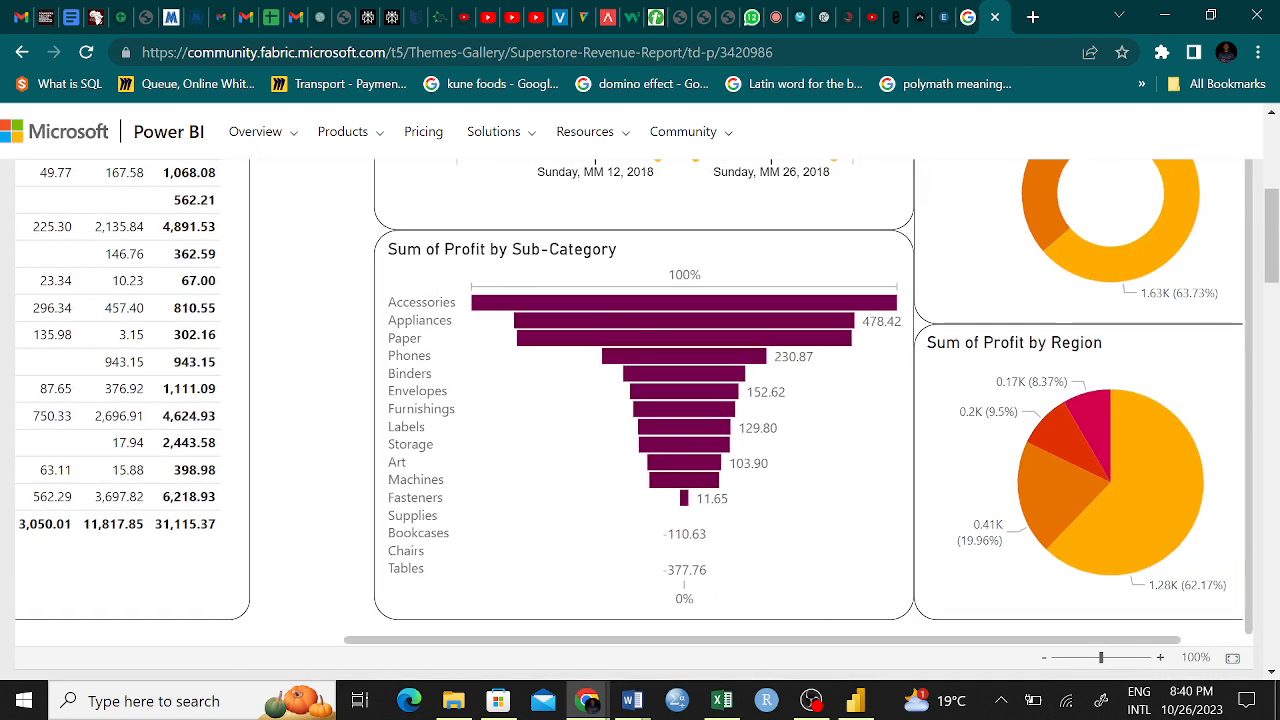
scroll(640, 400, up, 3)
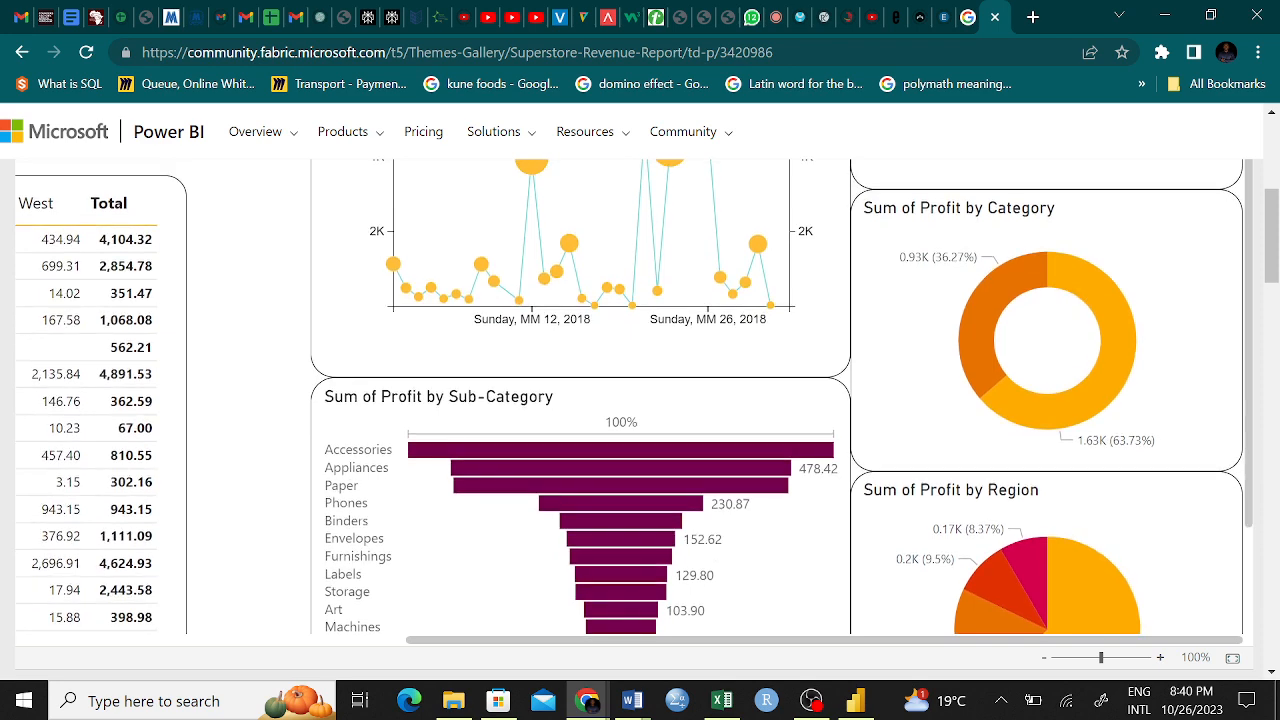
scroll(640, 400, down, 4)
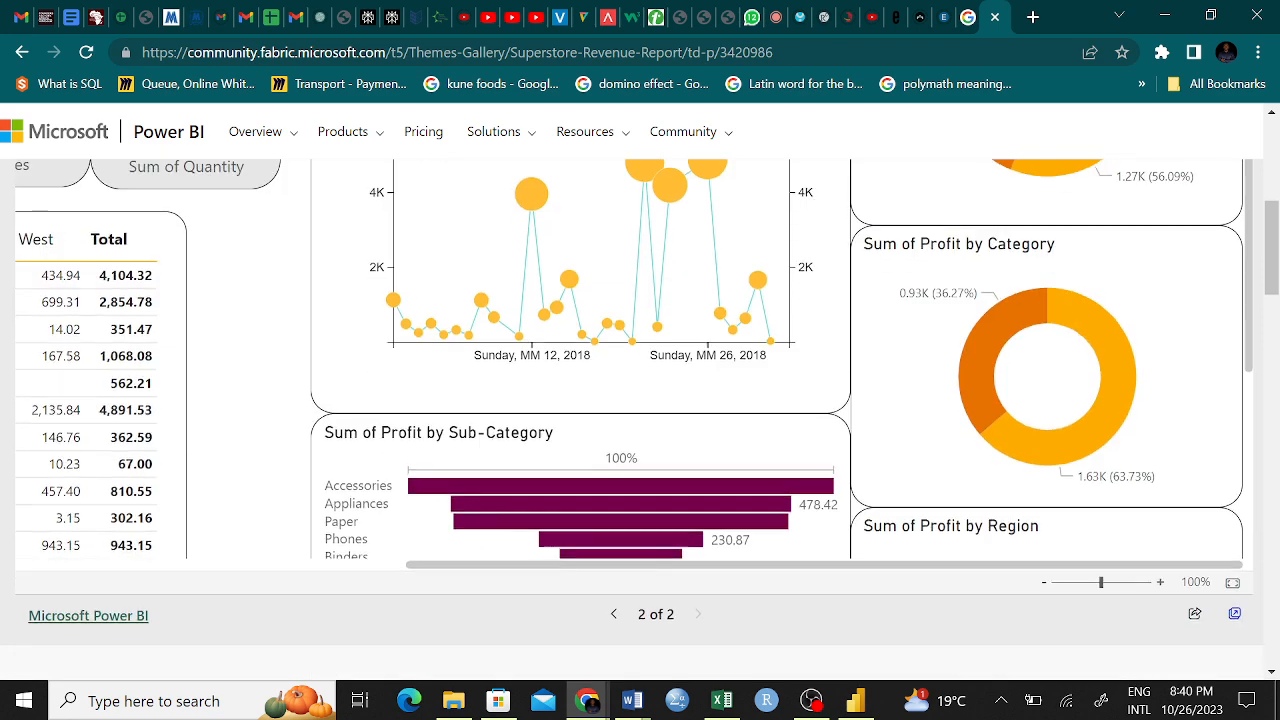
scroll(640, 400, down, 2)
scroll(640, 400, up, 5)
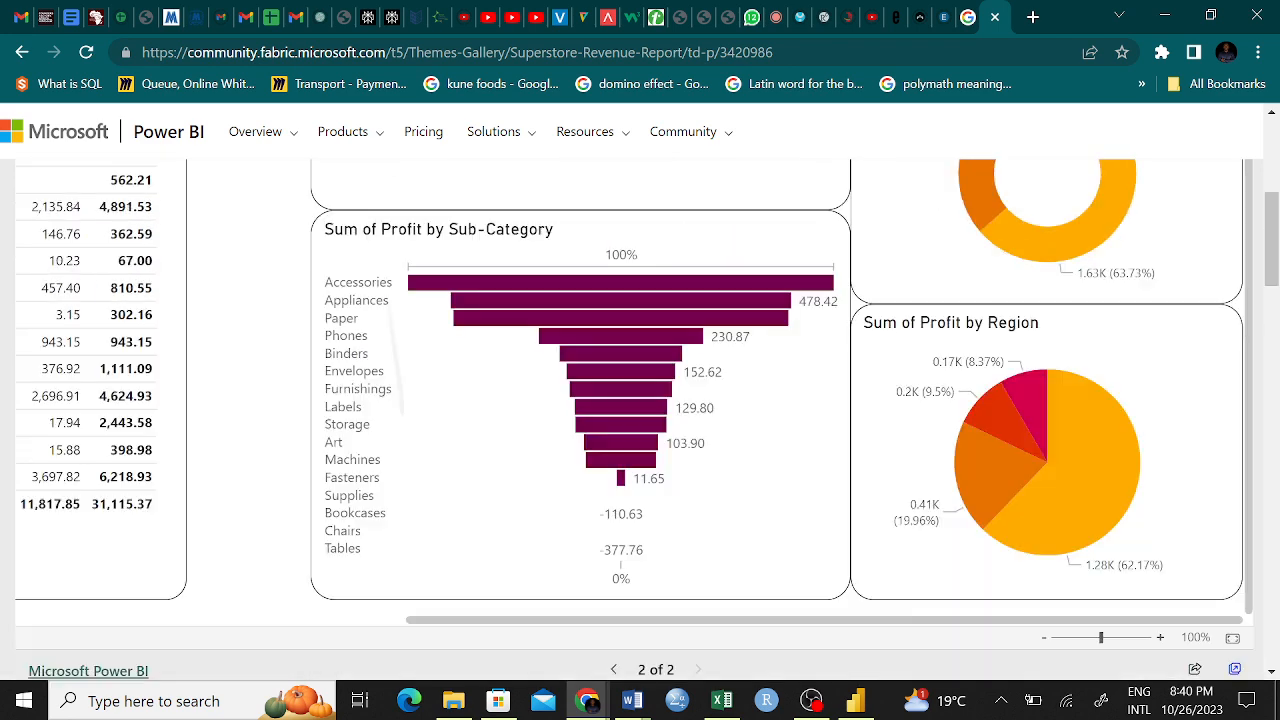
scroll(640, 420, down, 2)
scroll(640, 420, up, 5)
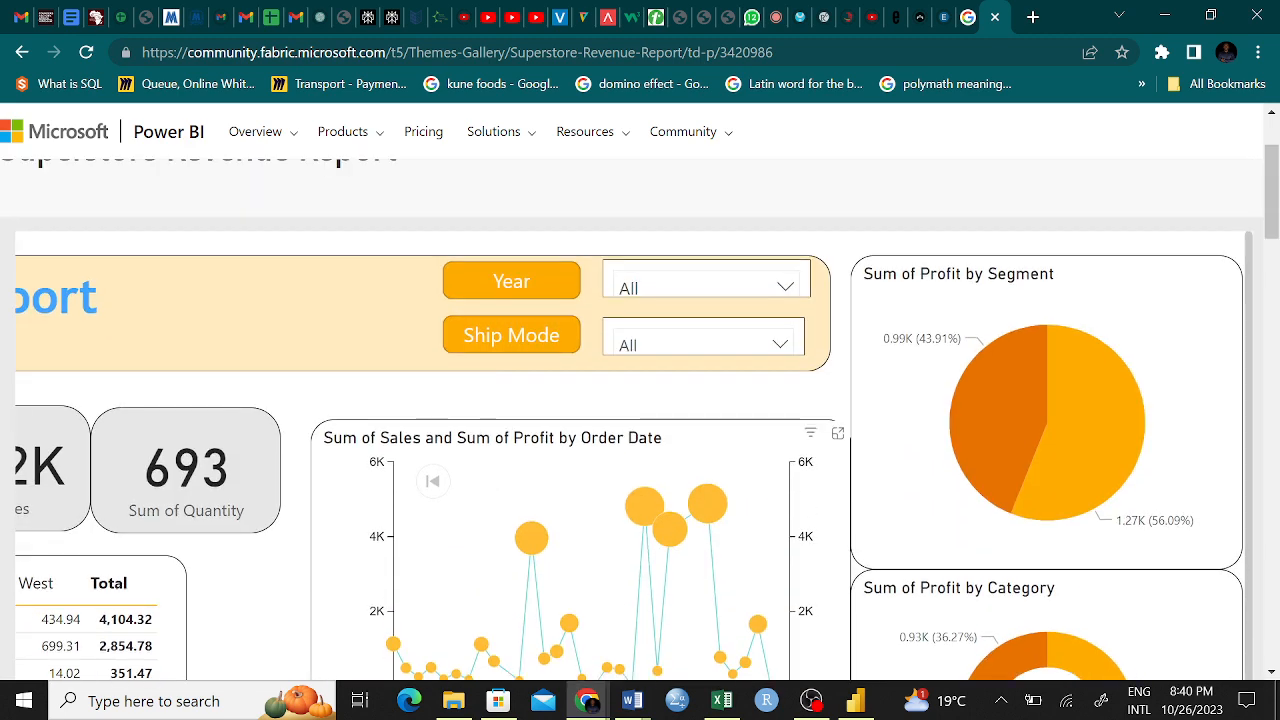
Step: Examine the State slicer, the profit, sales and quantity cards, and the regional sub-category table of the Superstore report
scroll(640, 430, left, 5)
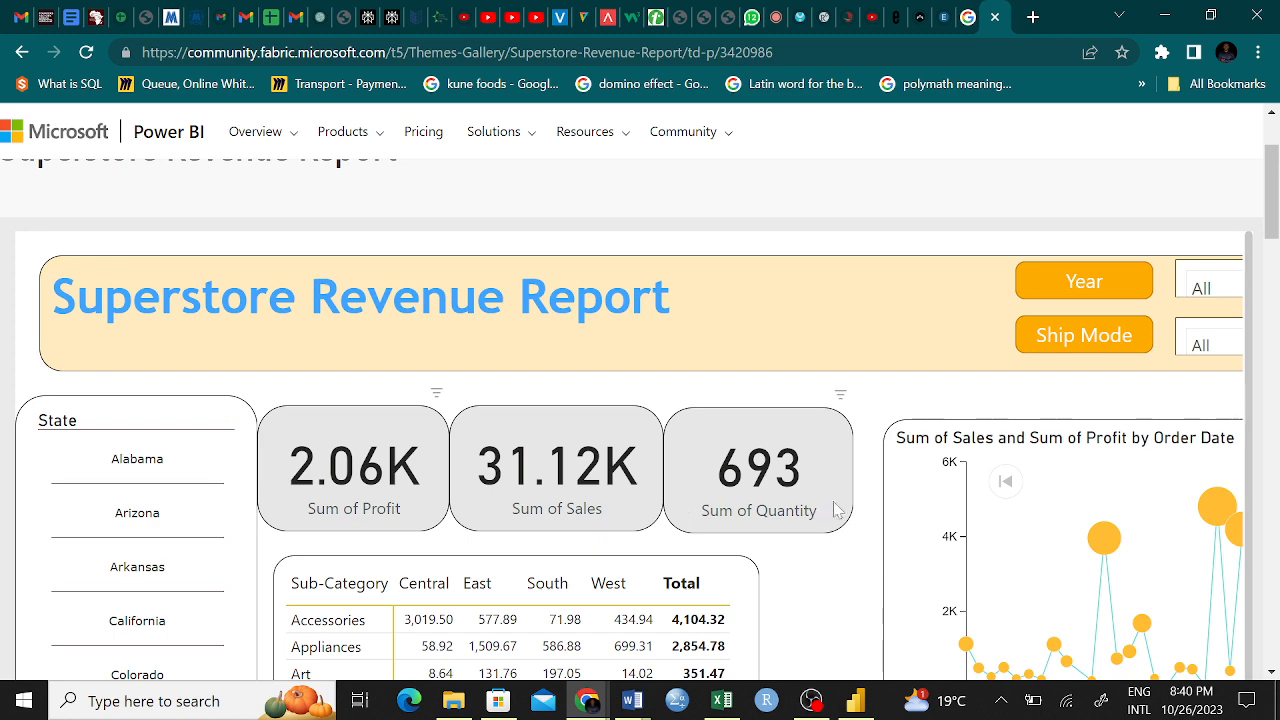
scroll(792, 520, down, 2)
scroll(662, 540, down, 1)
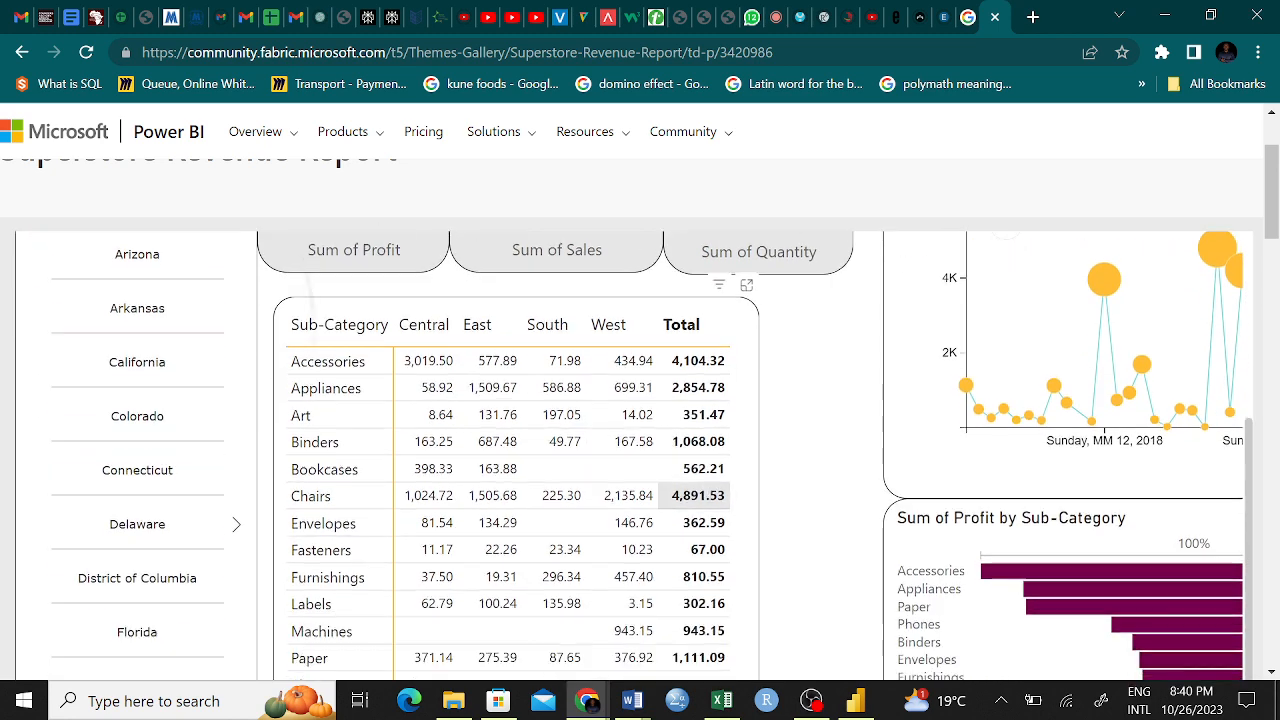
scroll(662, 540, down, 2)
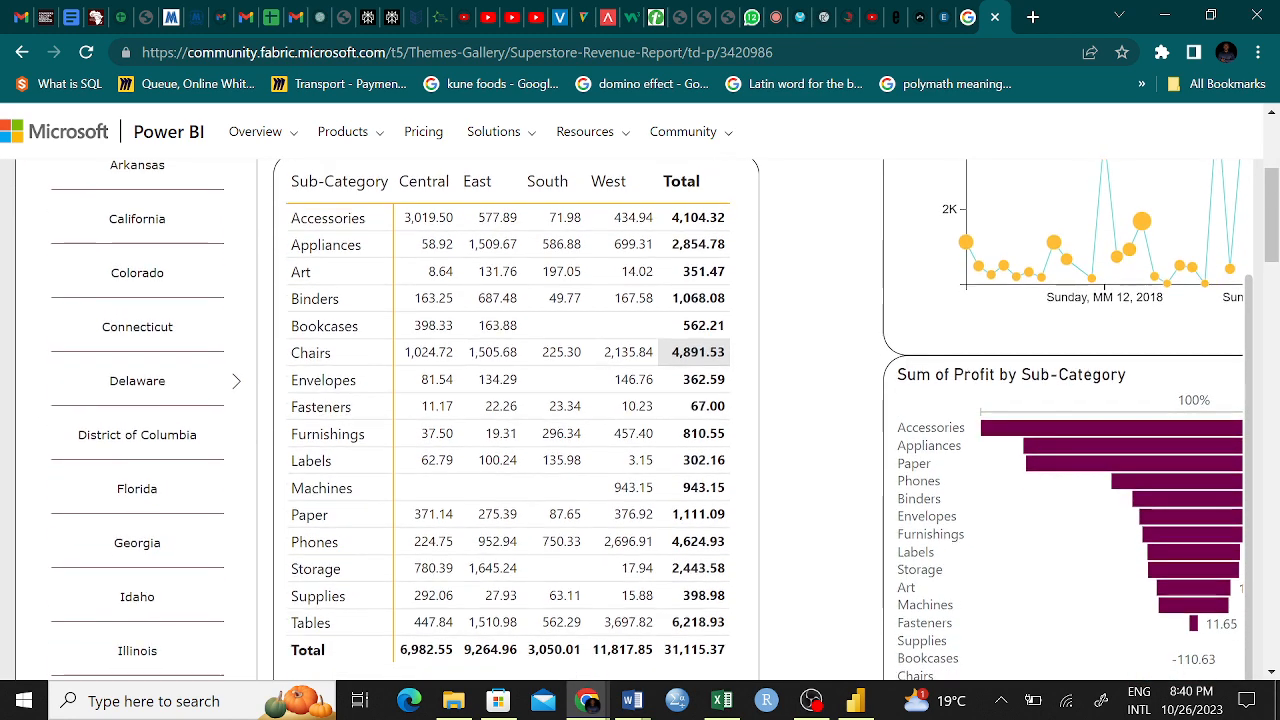
scroll(652, 419, up, 1)
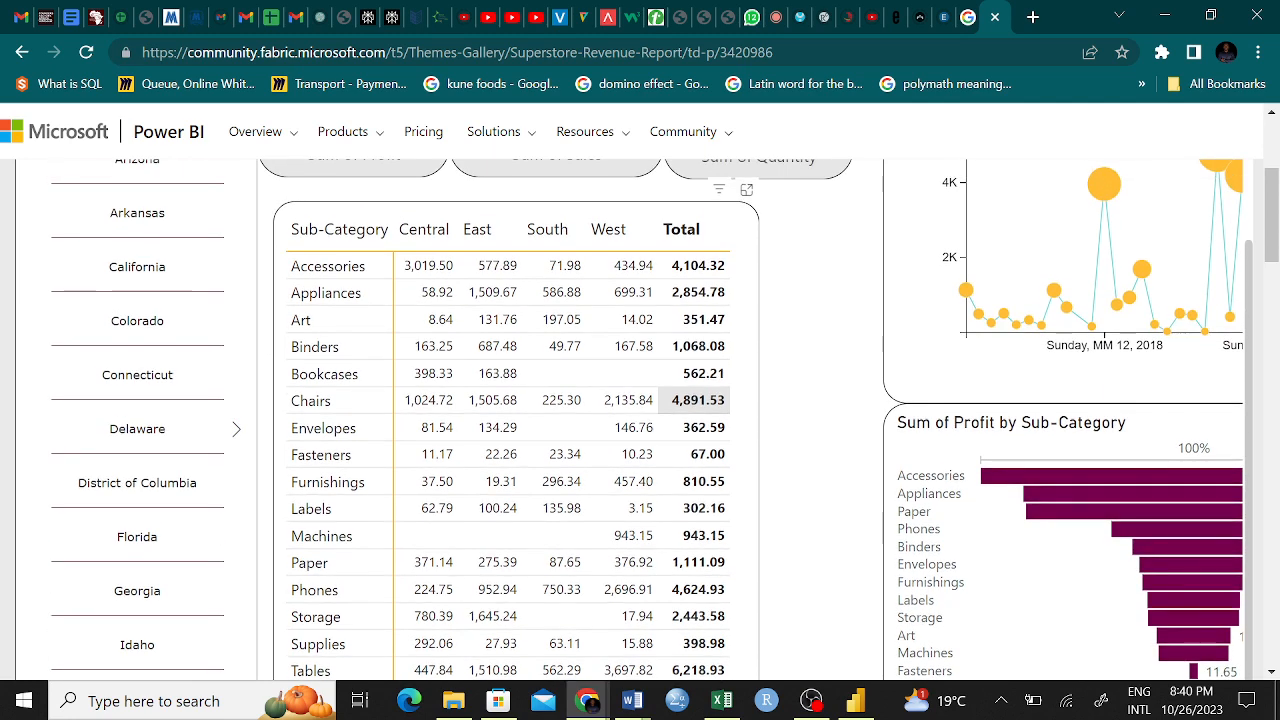
scroll(652, 419, up, 1)
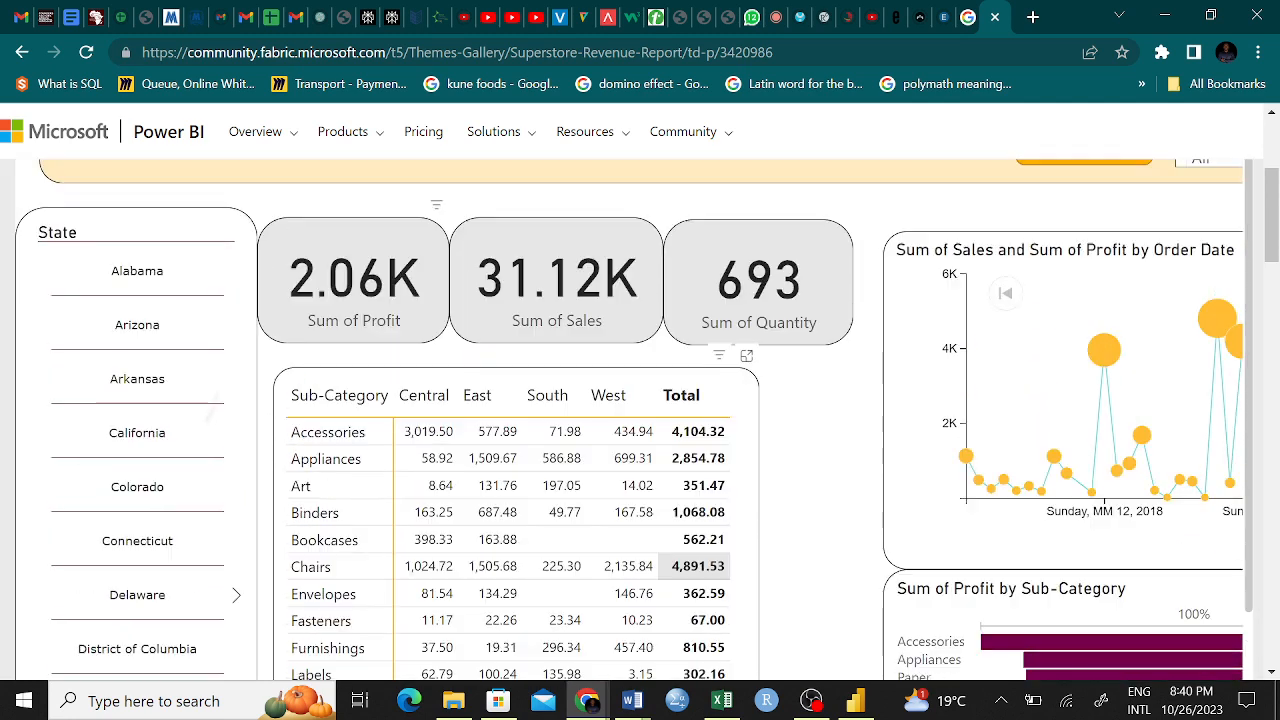
scroll(633, 420, down, 1)
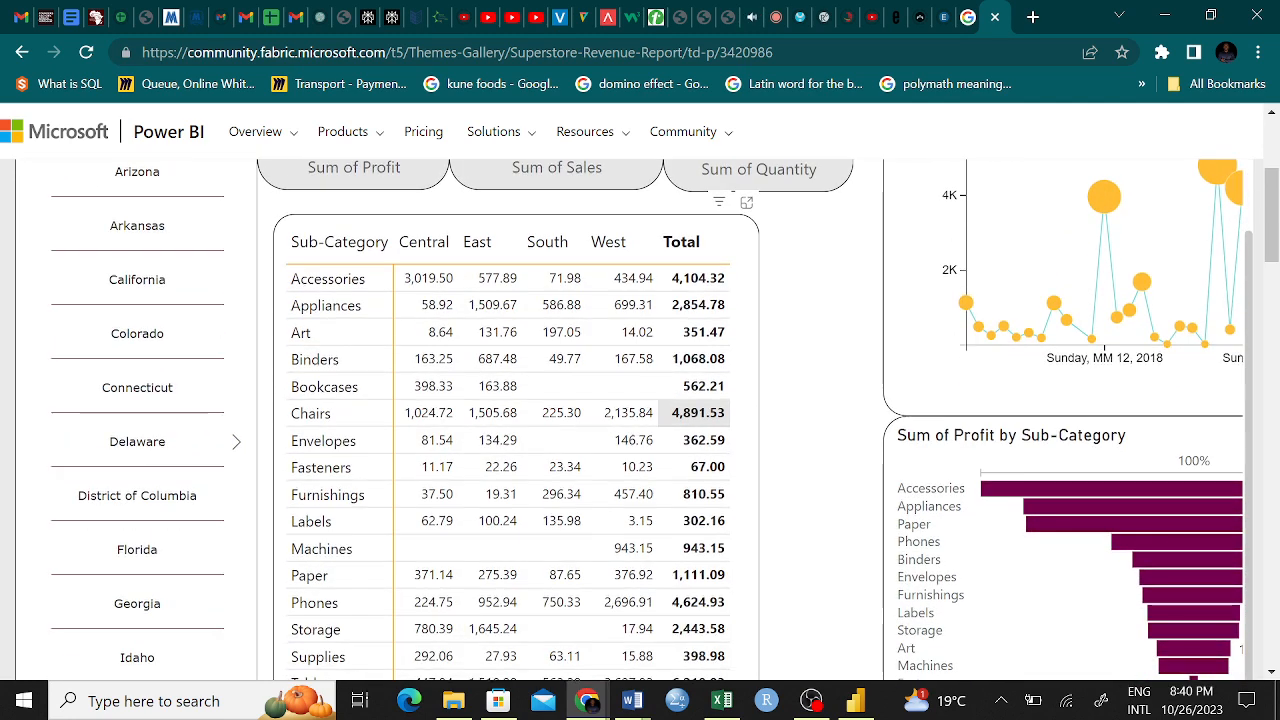
scroll(527, 585, down, 1)
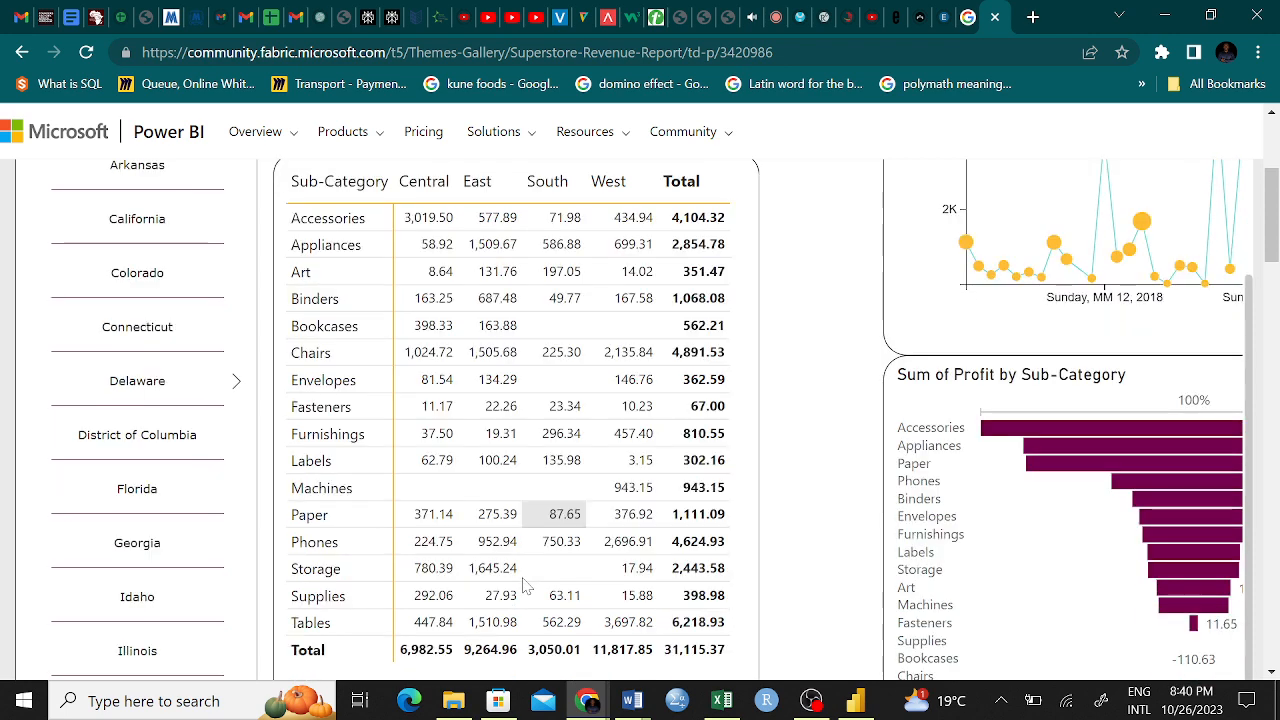
scroll(527, 585, up, 3)
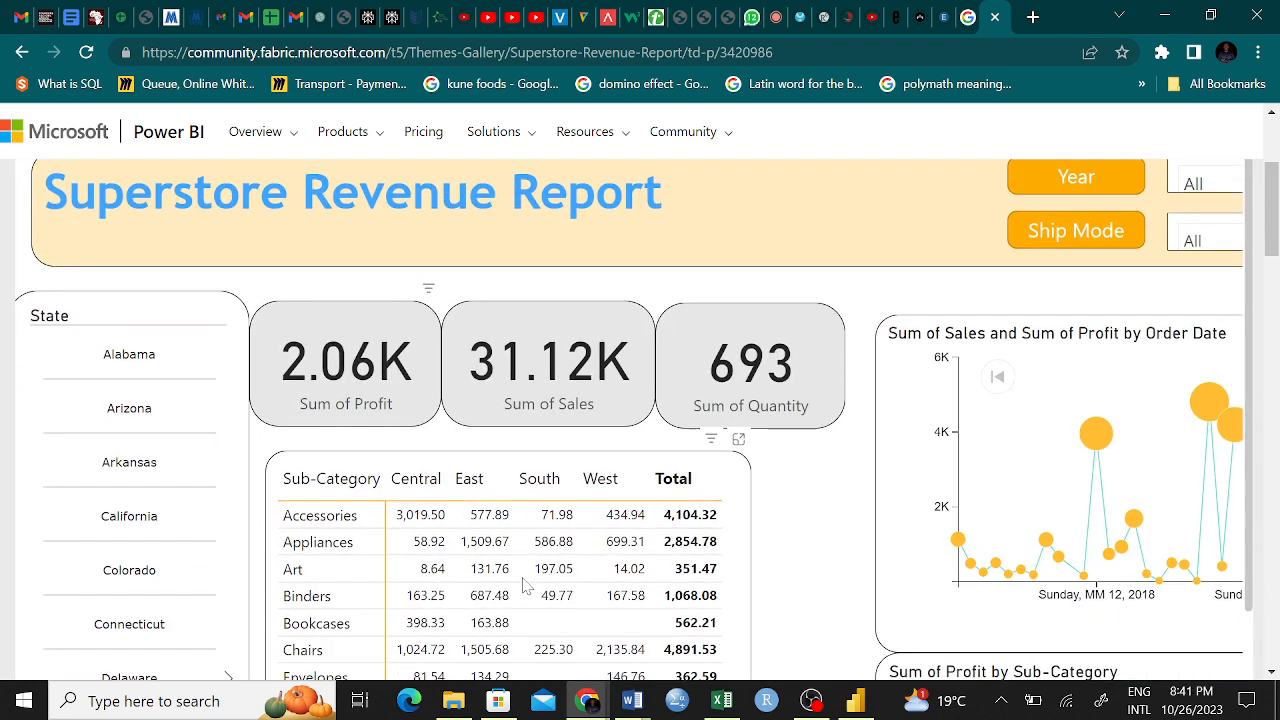
scroll(527, 585, down, 1)
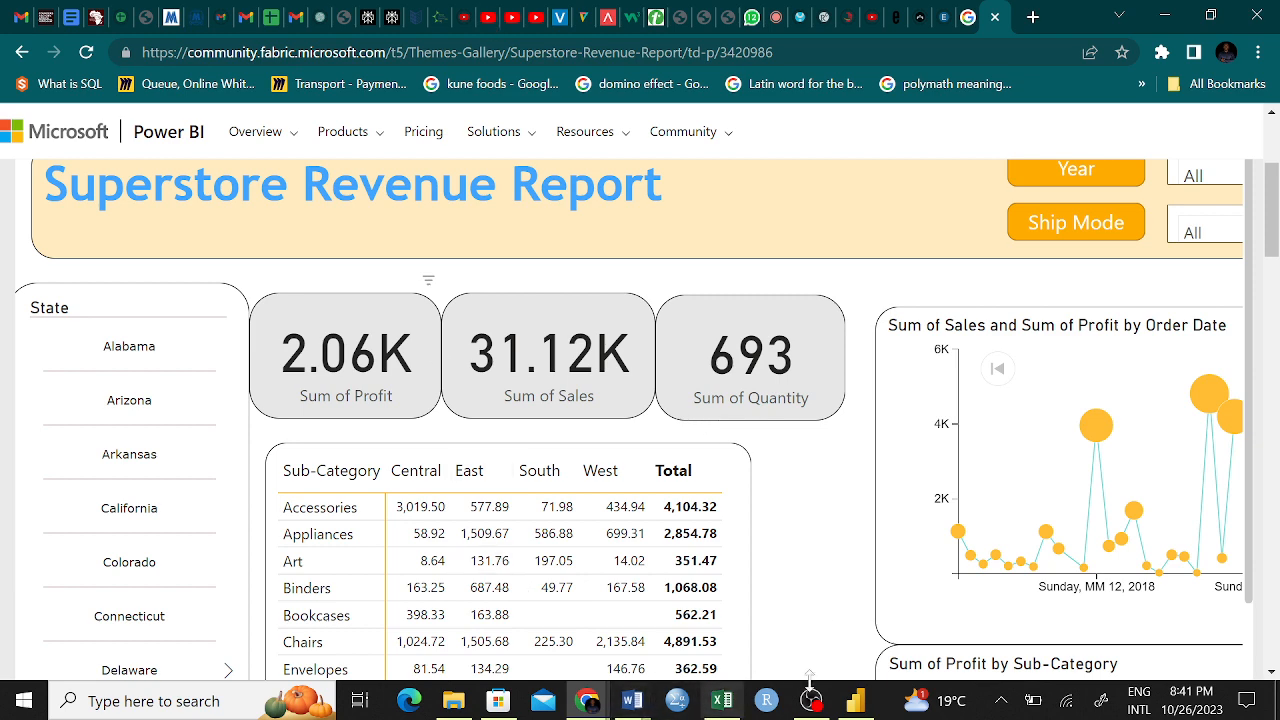
Step: Switch to the Power BI Desktop report, look at Page 2 and open Page 1 with the executive summary of daily sales
click(855, 700)
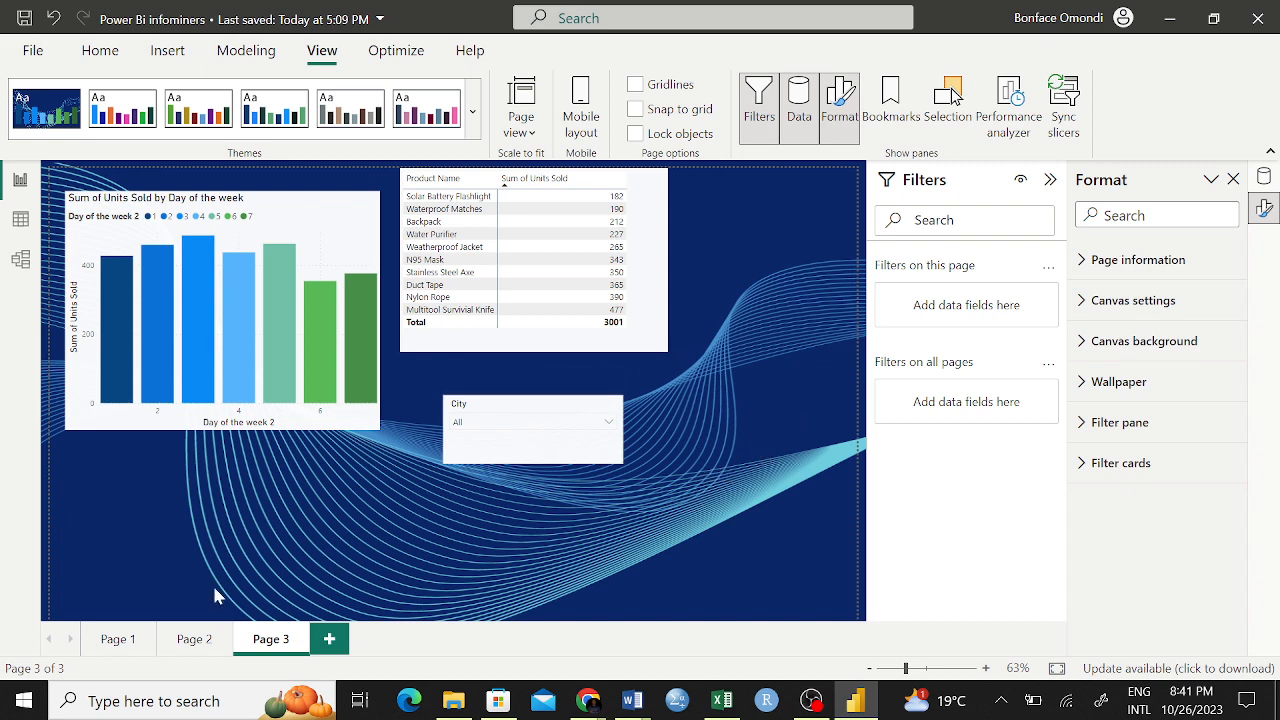
click(193, 641)
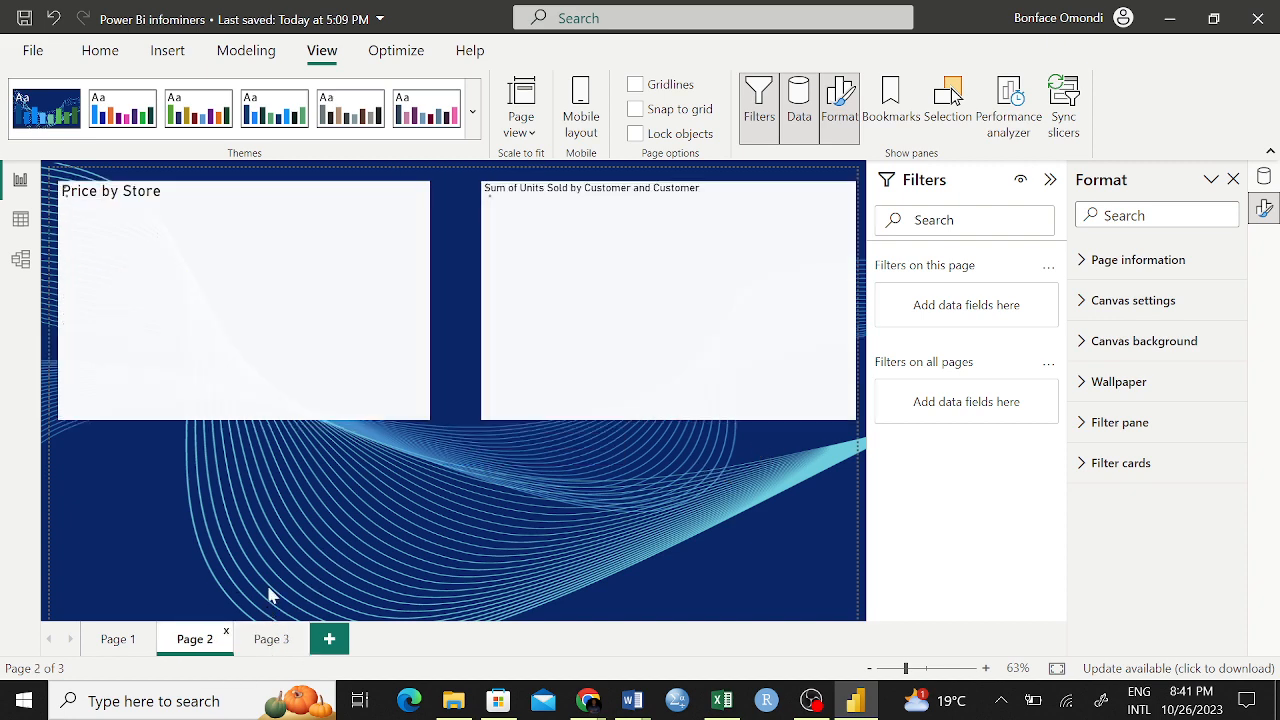
click(118, 641)
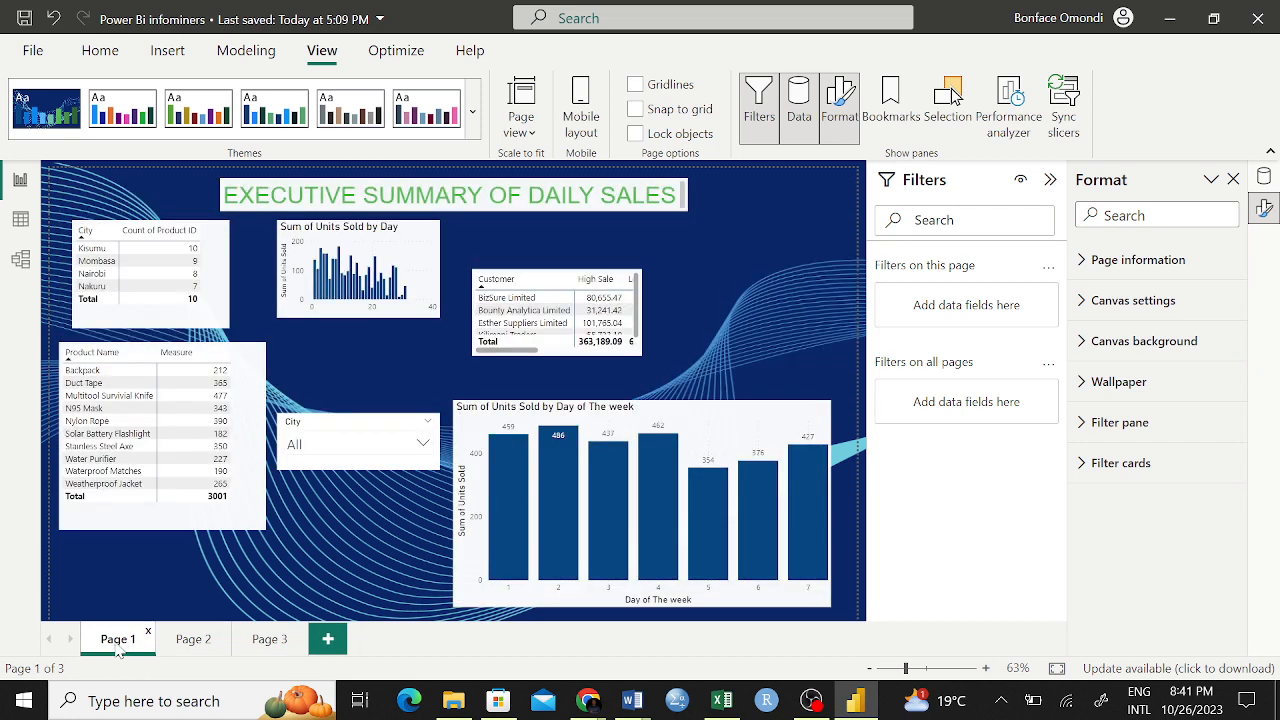
Step: View the page options for Page 1 without choosing any of them
right_click(118, 645)
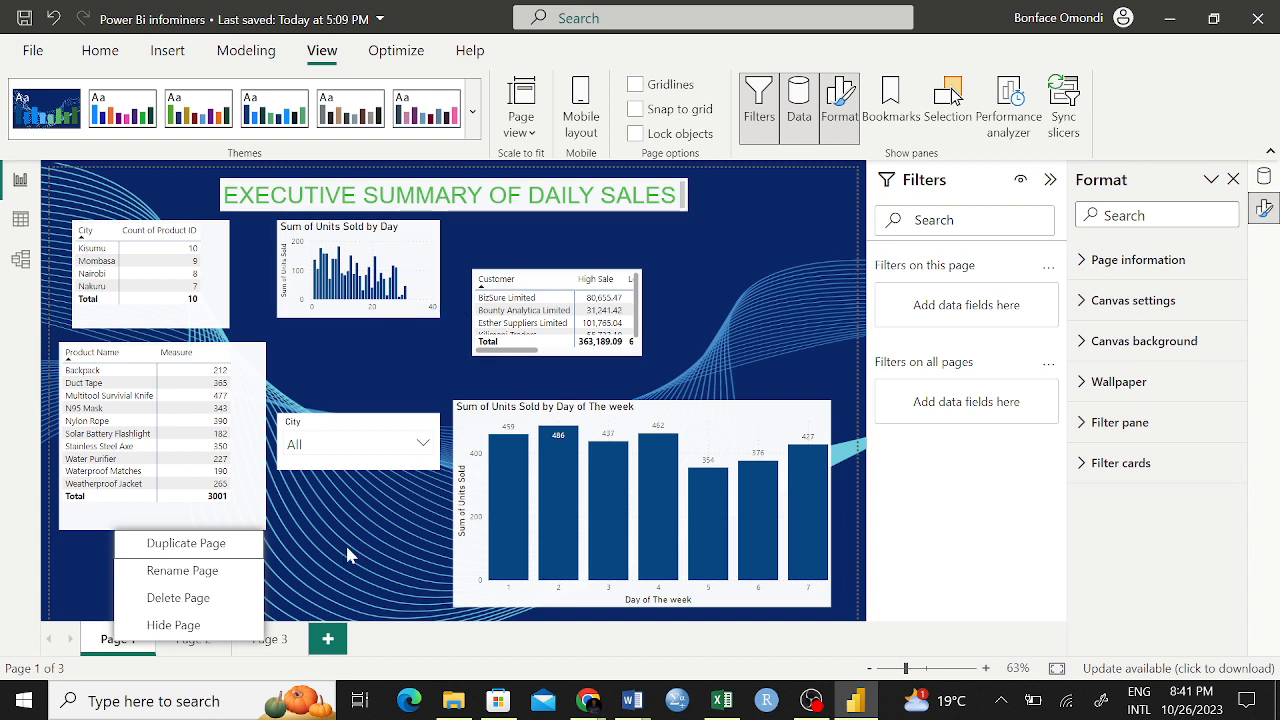
click(108, 668)
right_click(121, 648)
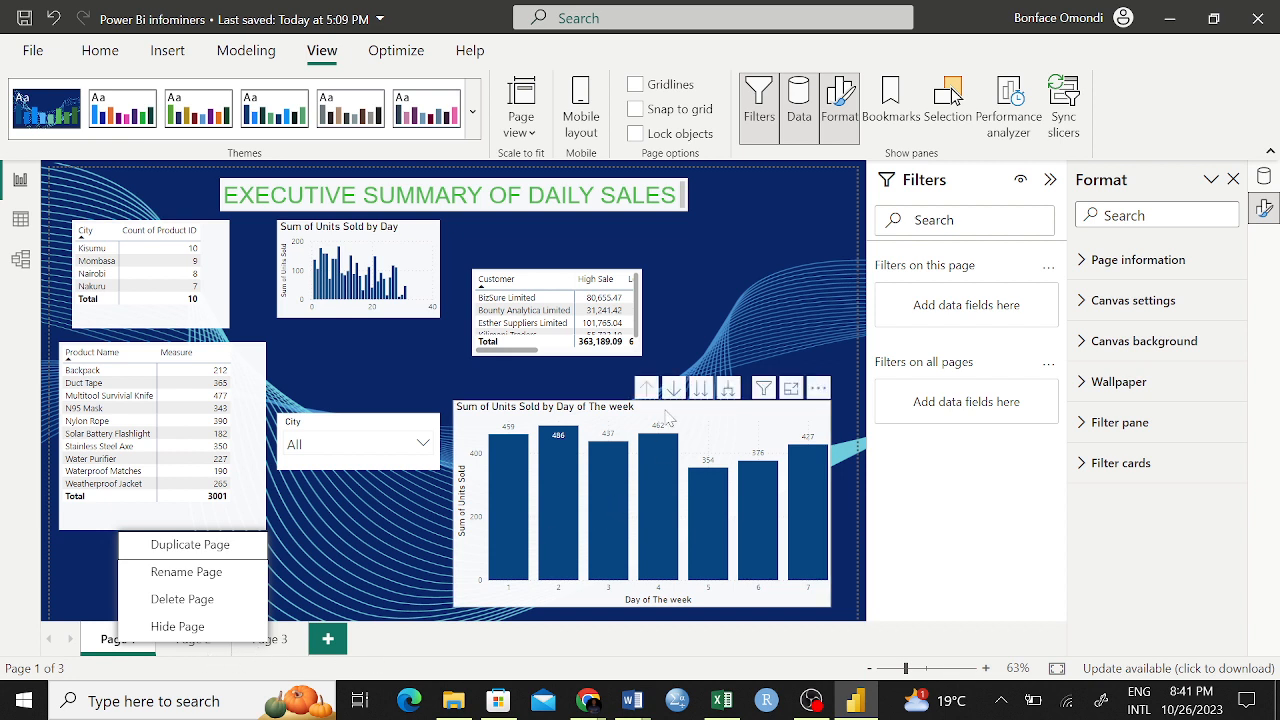
click(724, 300)
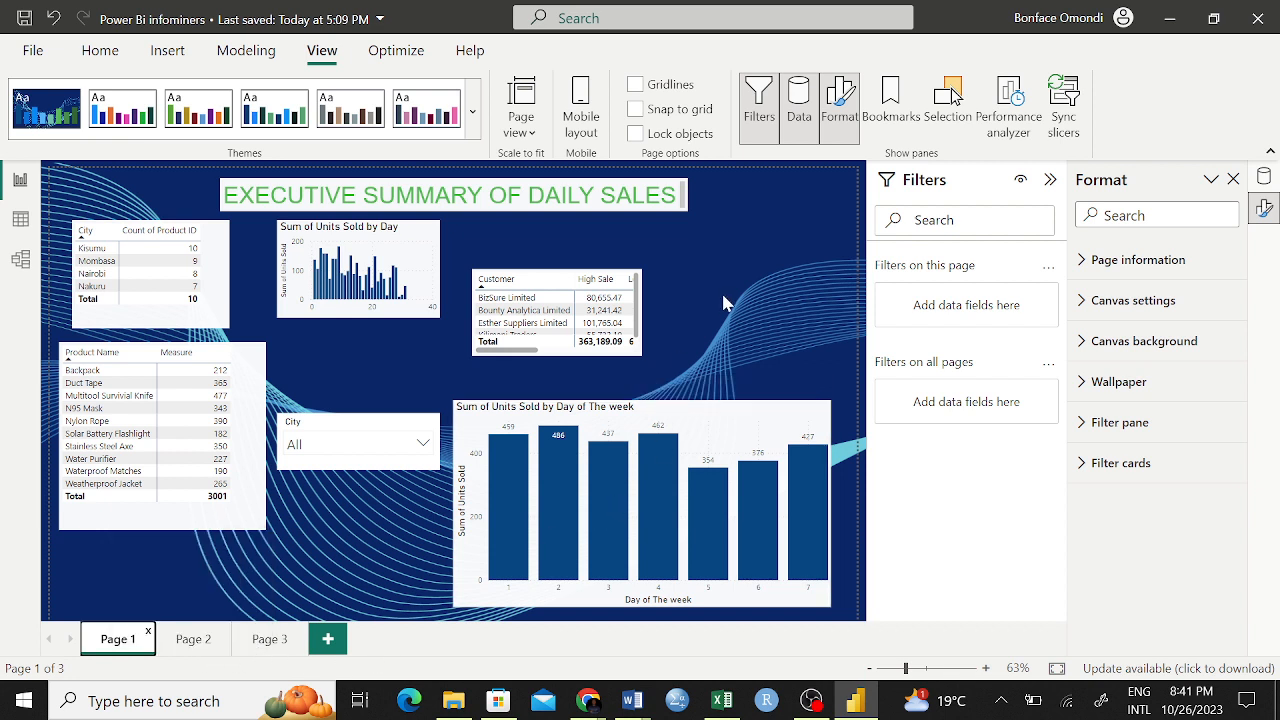
Step: Try the light theme with orange as its first colour, listed right after Tidal, on the report
click(476, 118)
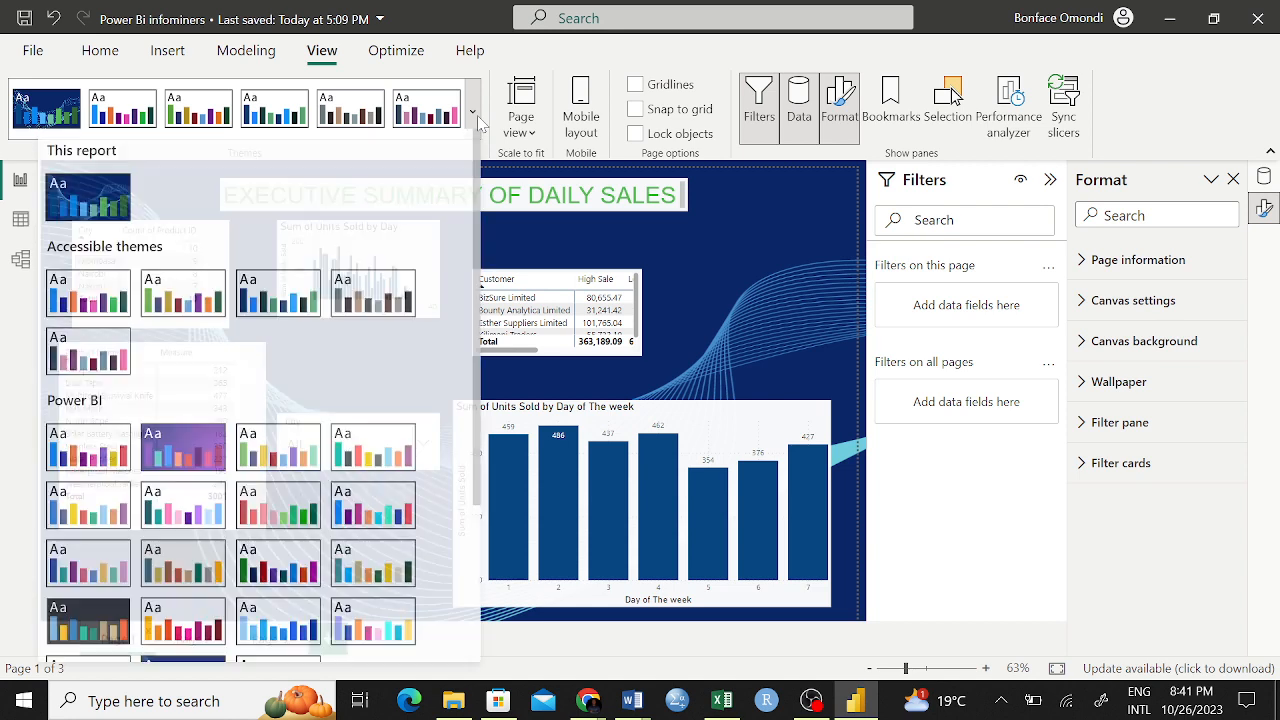
scroll(266, 600, down, 5)
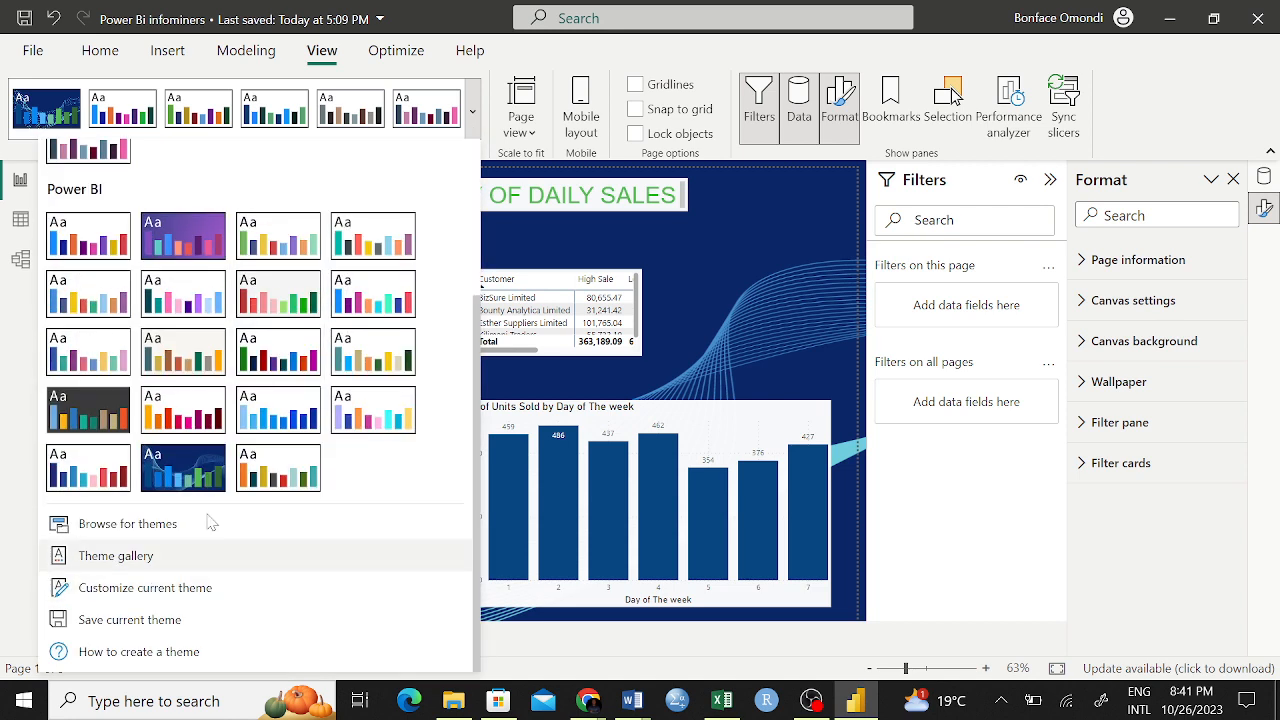
scroll(240, 288, up, 3)
scroll(240, 288, down, 2)
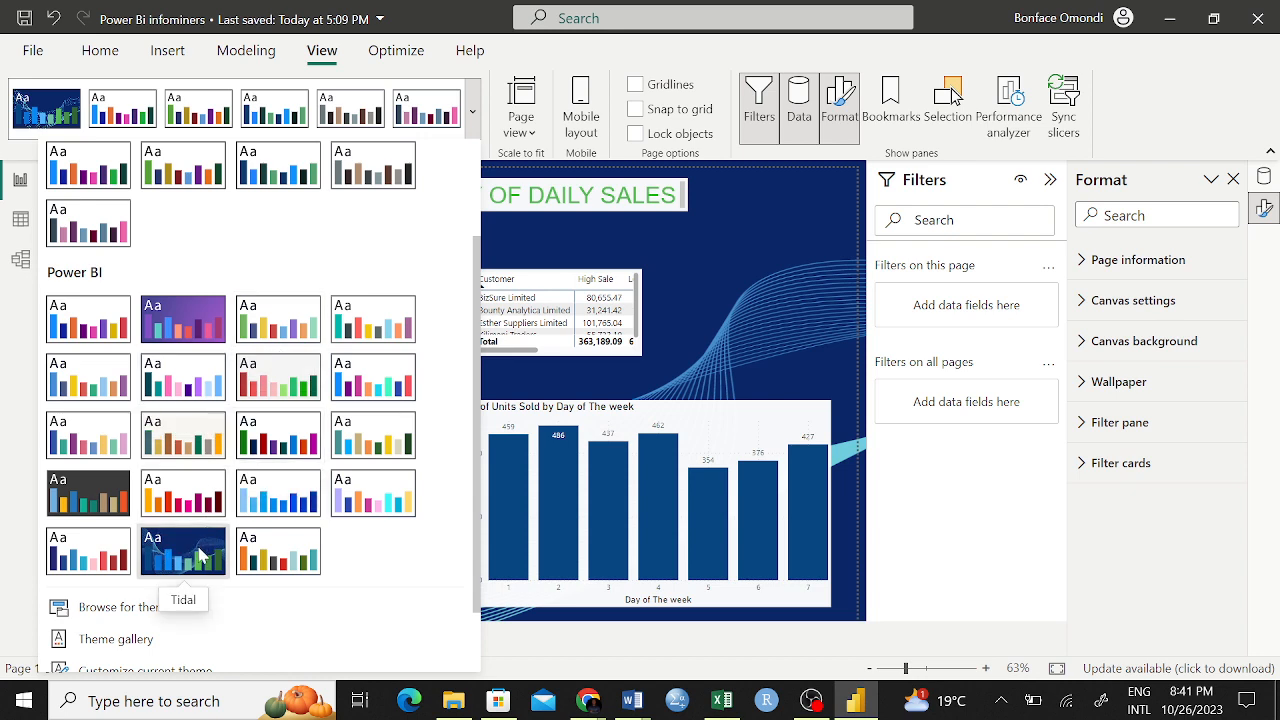
click(280, 562)
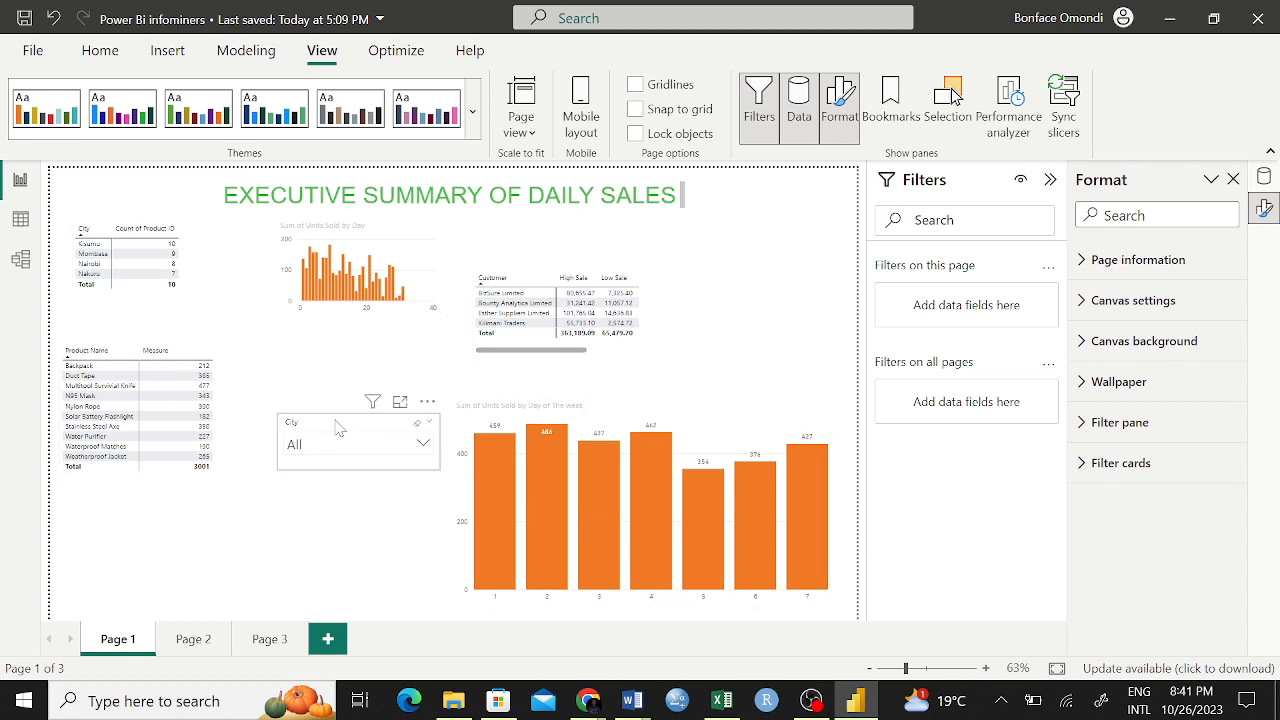
Step: Move the City slicer to the upper-right area of the page and the Sum of Units Sold by Day chart down beside the product table
drag(338, 430, 724, 229)
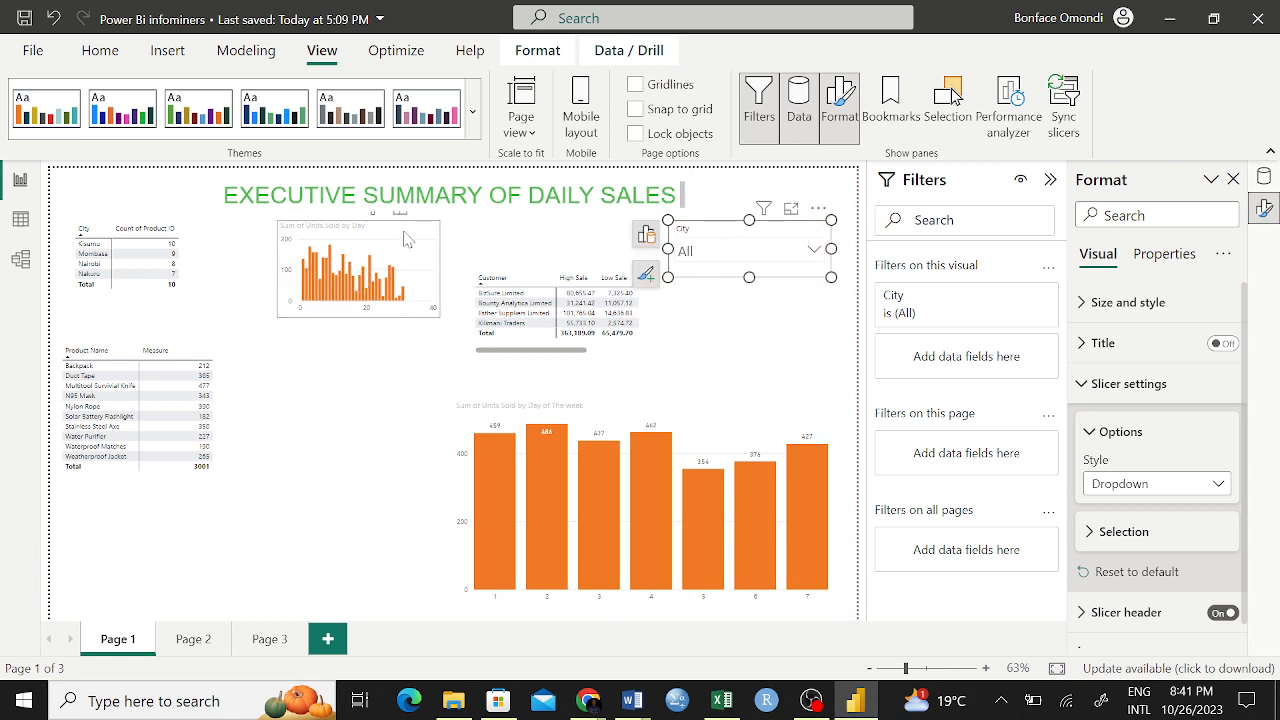
drag(405, 292, 381, 410)
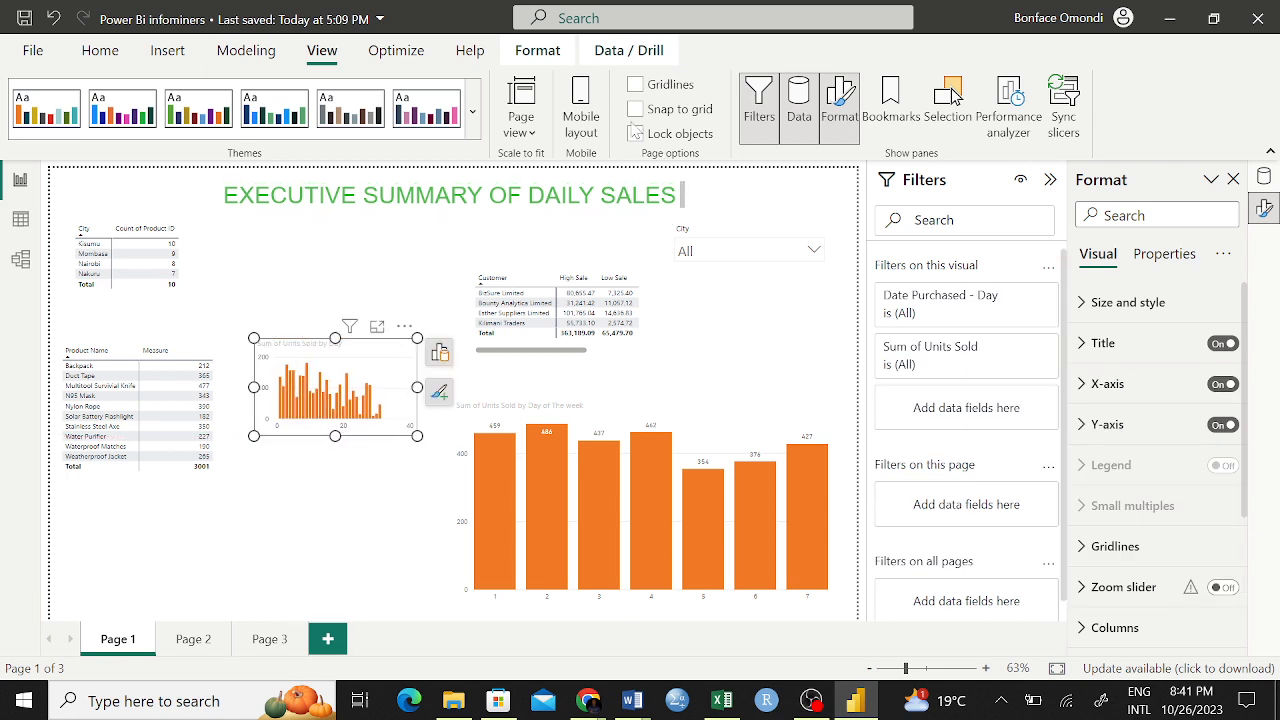
Step: Apply the purple gradient Power BI theme to the report
click(100, 51)
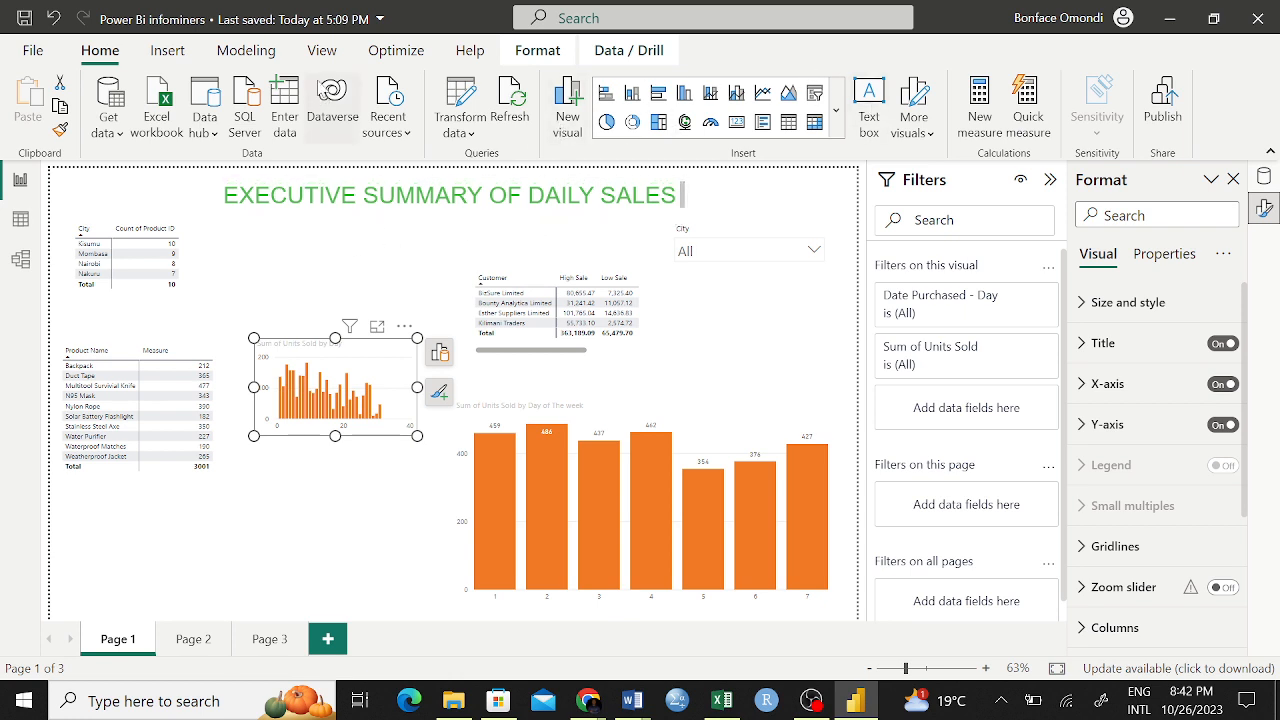
click(322, 50)
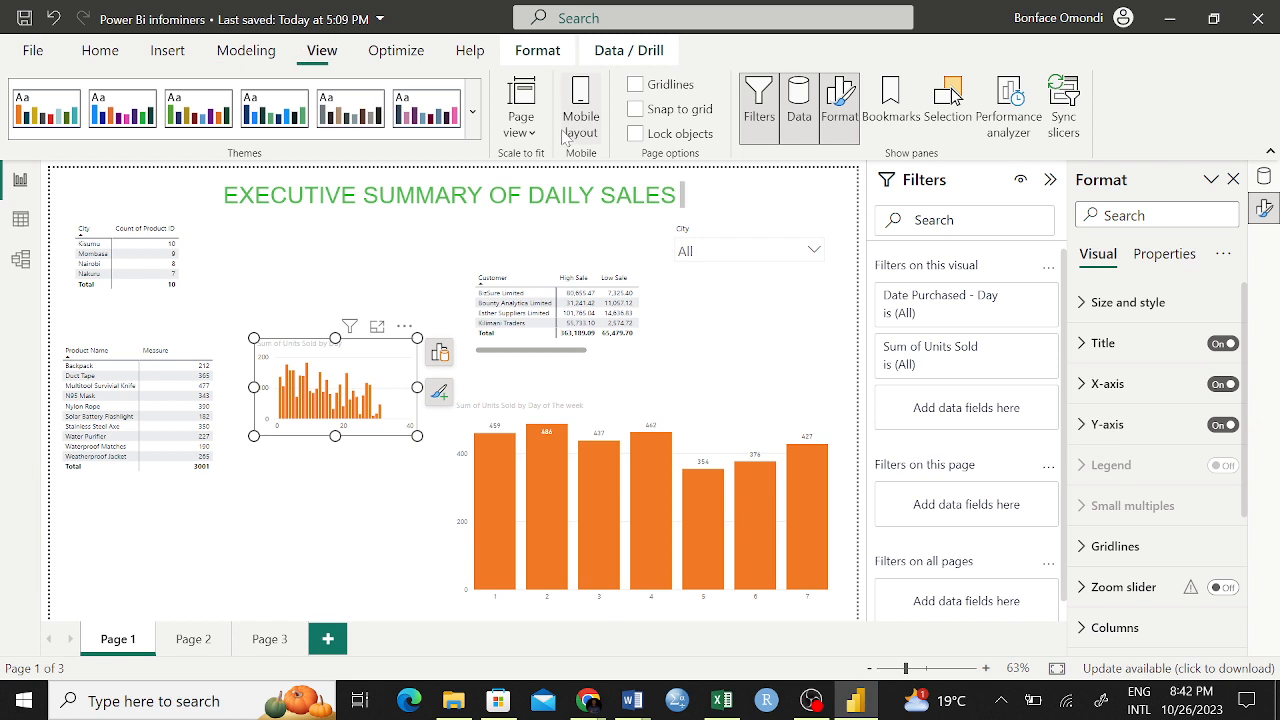
click(472, 112)
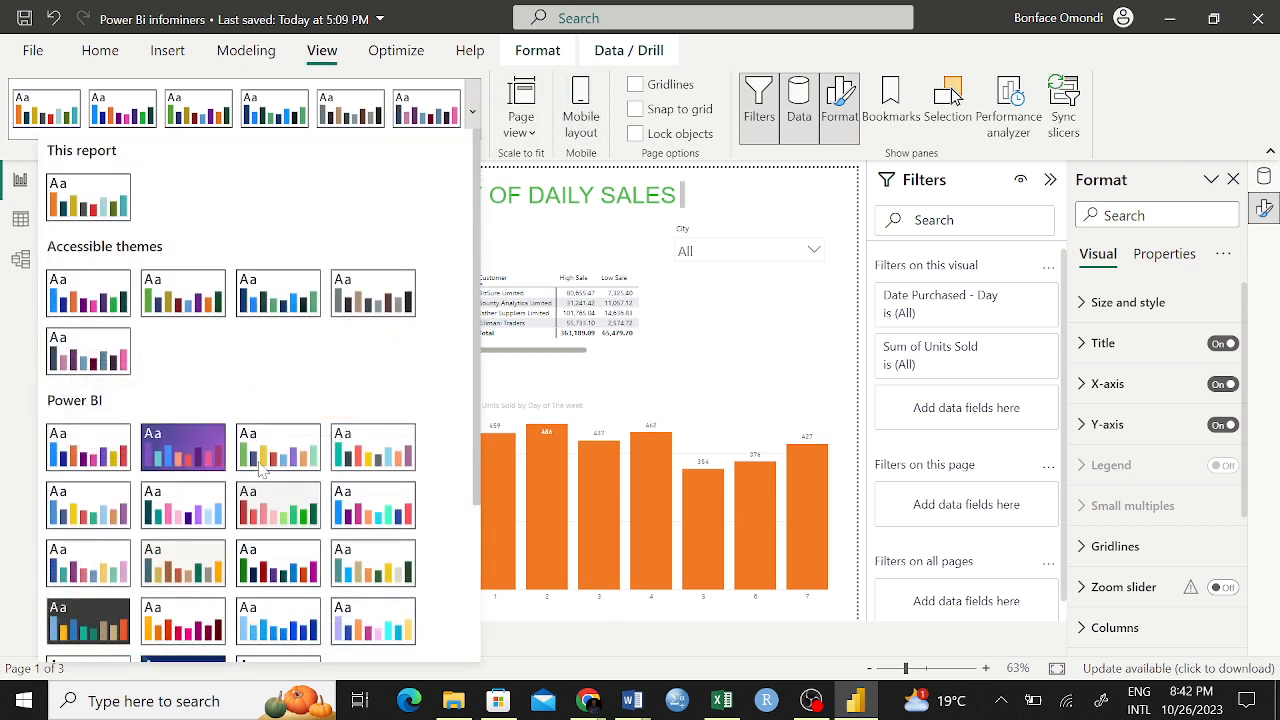
click(175, 462)
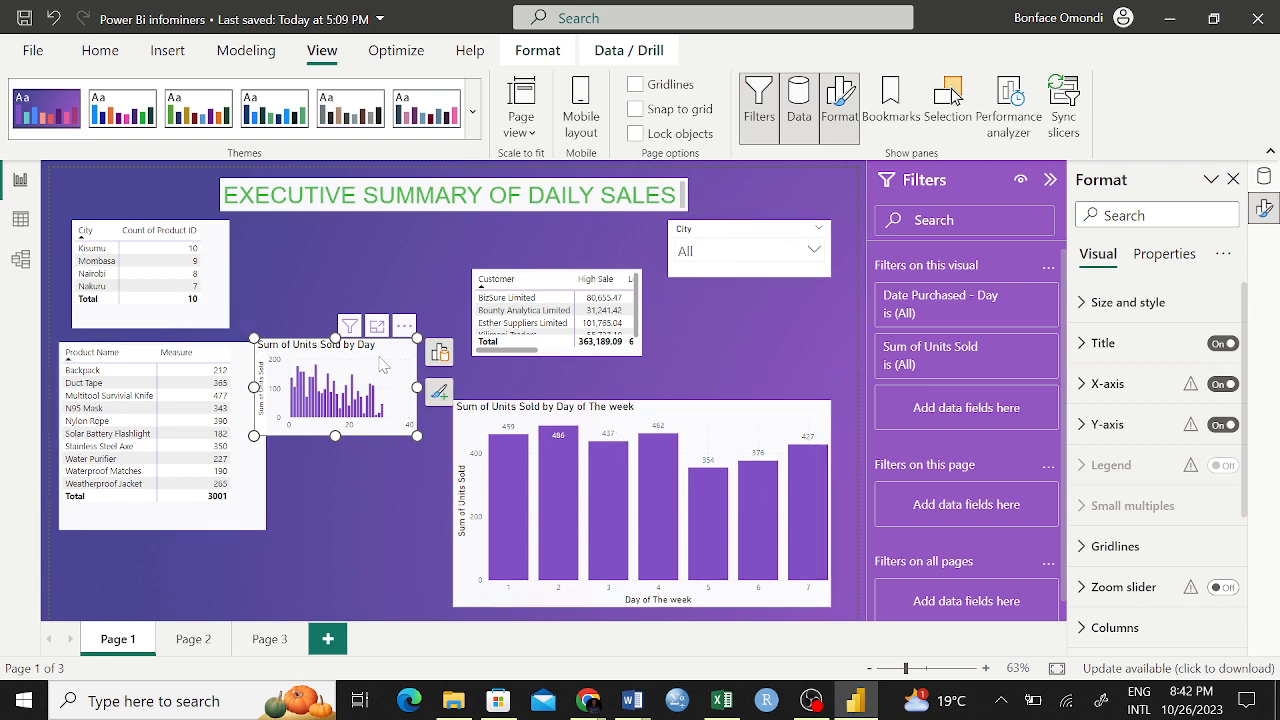
Step: Place the Sum of Units Sold by Day chart between the city and customer tables and enlarge the customer table to fit its Total column
drag(391, 360, 413, 281)
click(735, 350)
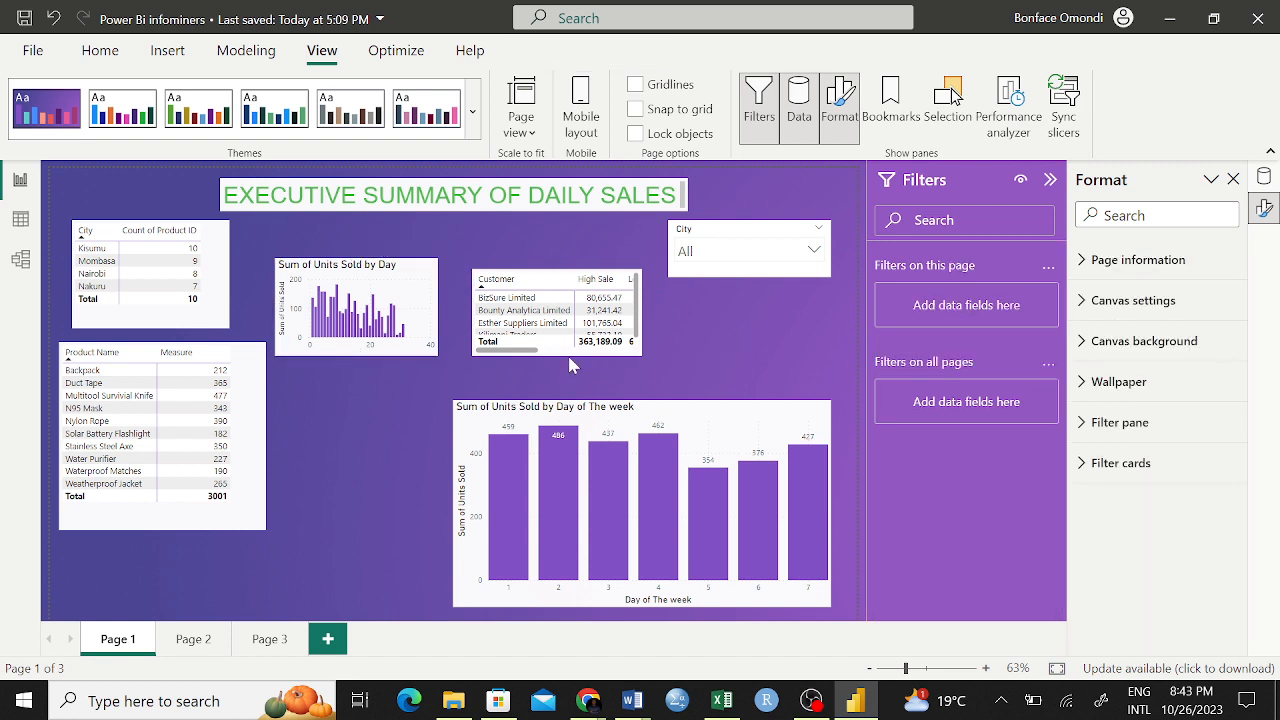
click(611, 351)
drag(639, 355, 751, 388)
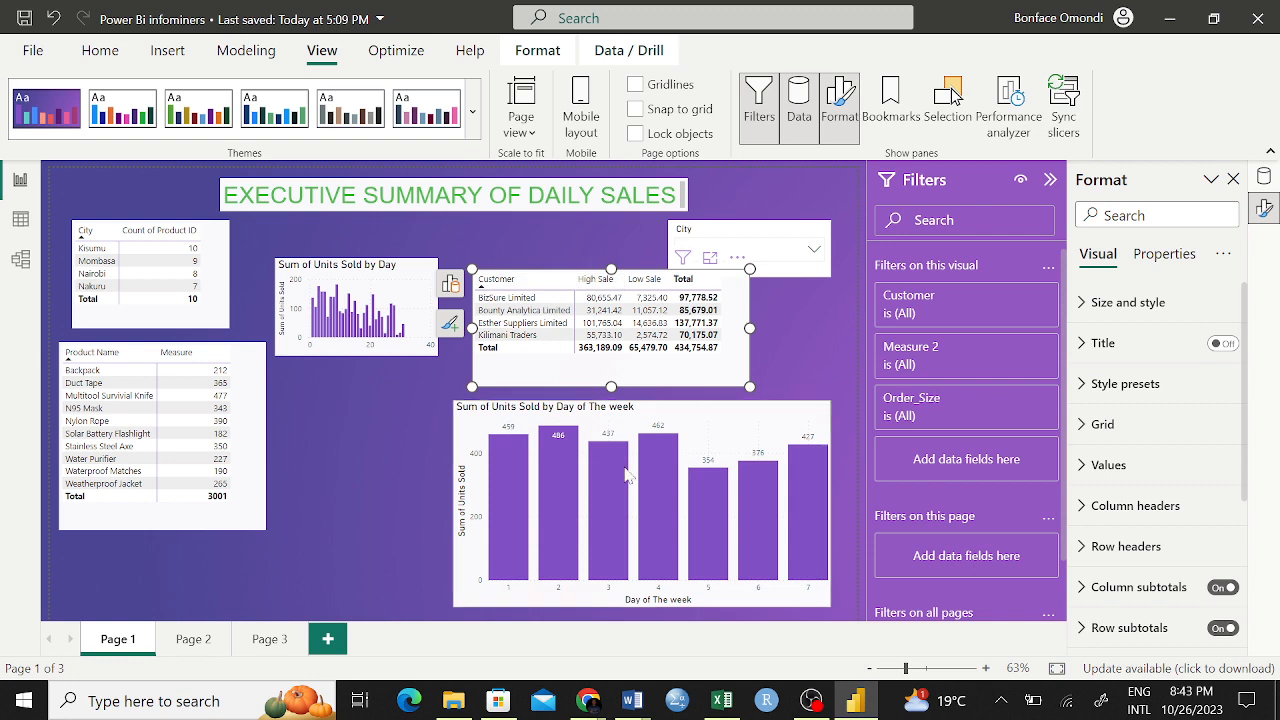
Step: Shift the day-of-week chart left beside the product table and move the customer table down and right, just below the City slicer
drag(750, 424, 620, 427)
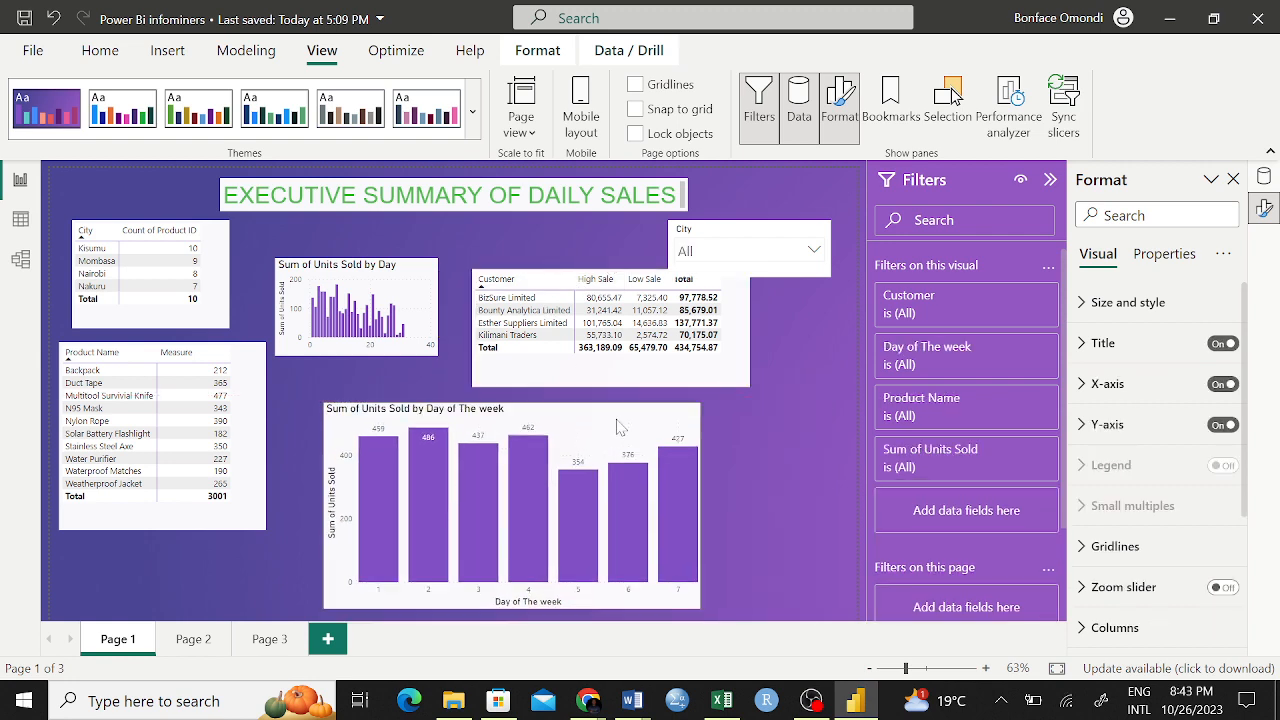
click(758, 373)
drag(758, 373, 795, 391)
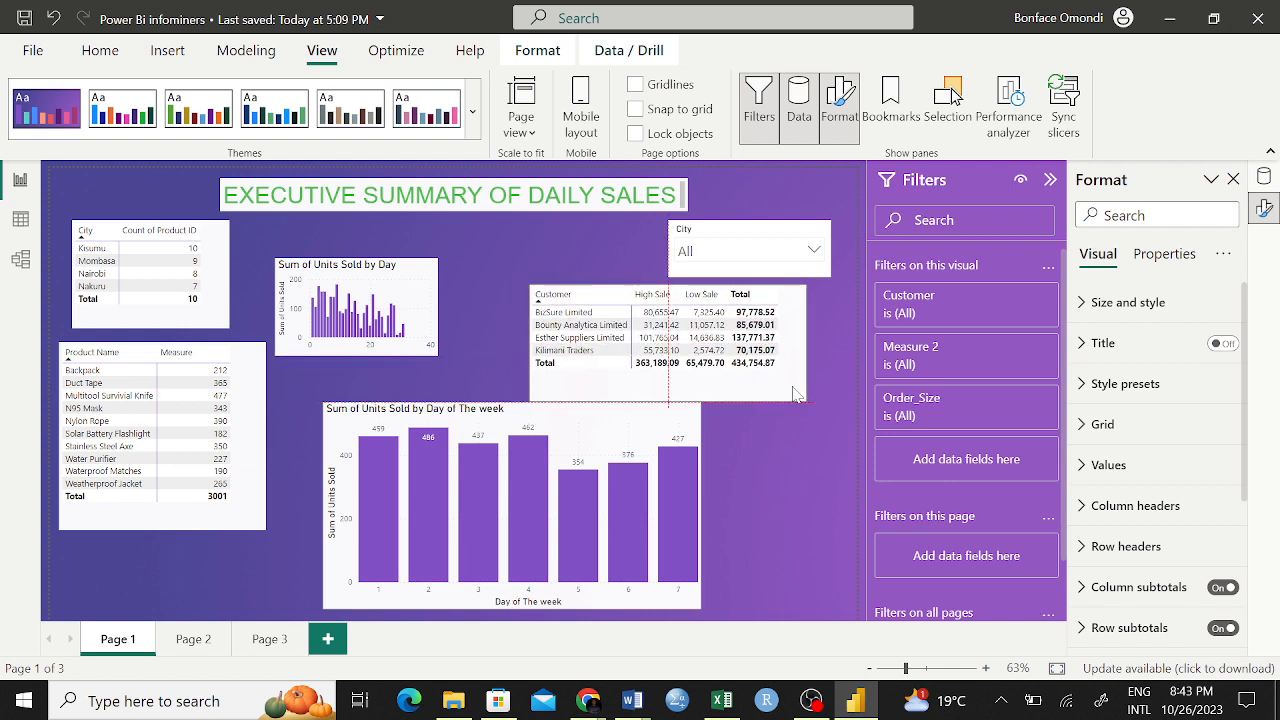
Step: Filter the page to Kisumu with the City slicer and clear the selection again
click(815, 260)
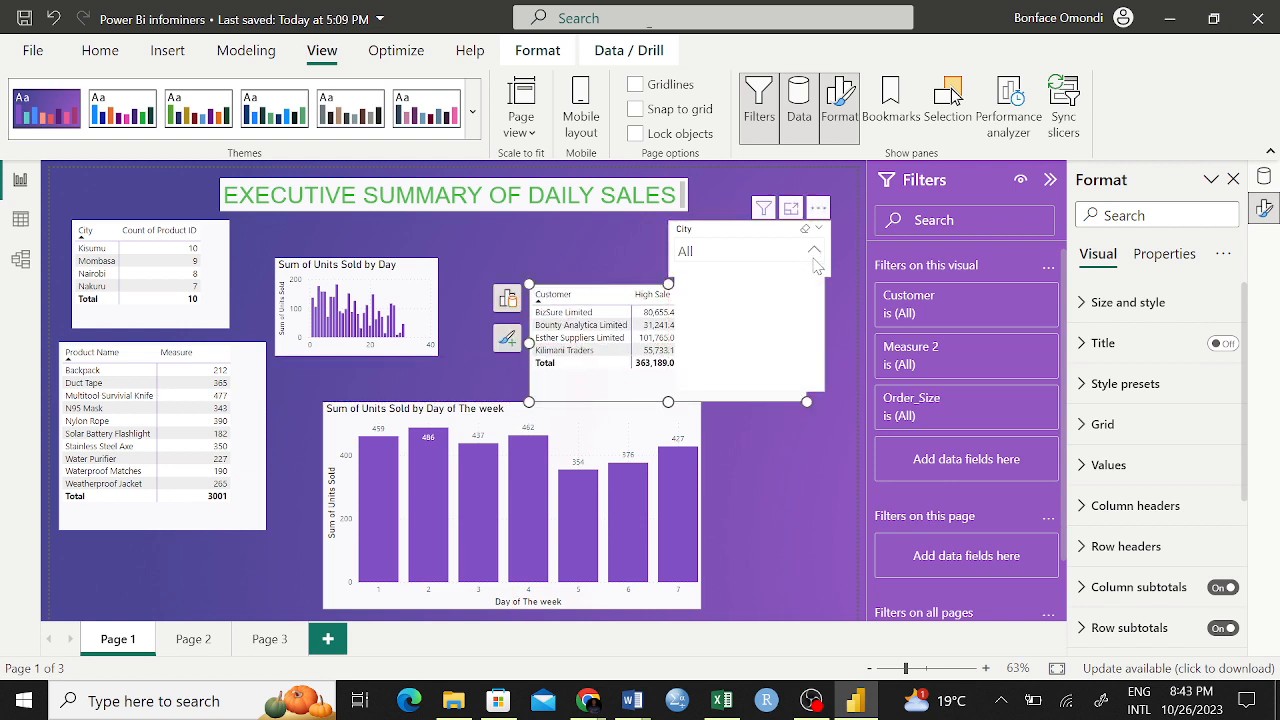
click(689, 298)
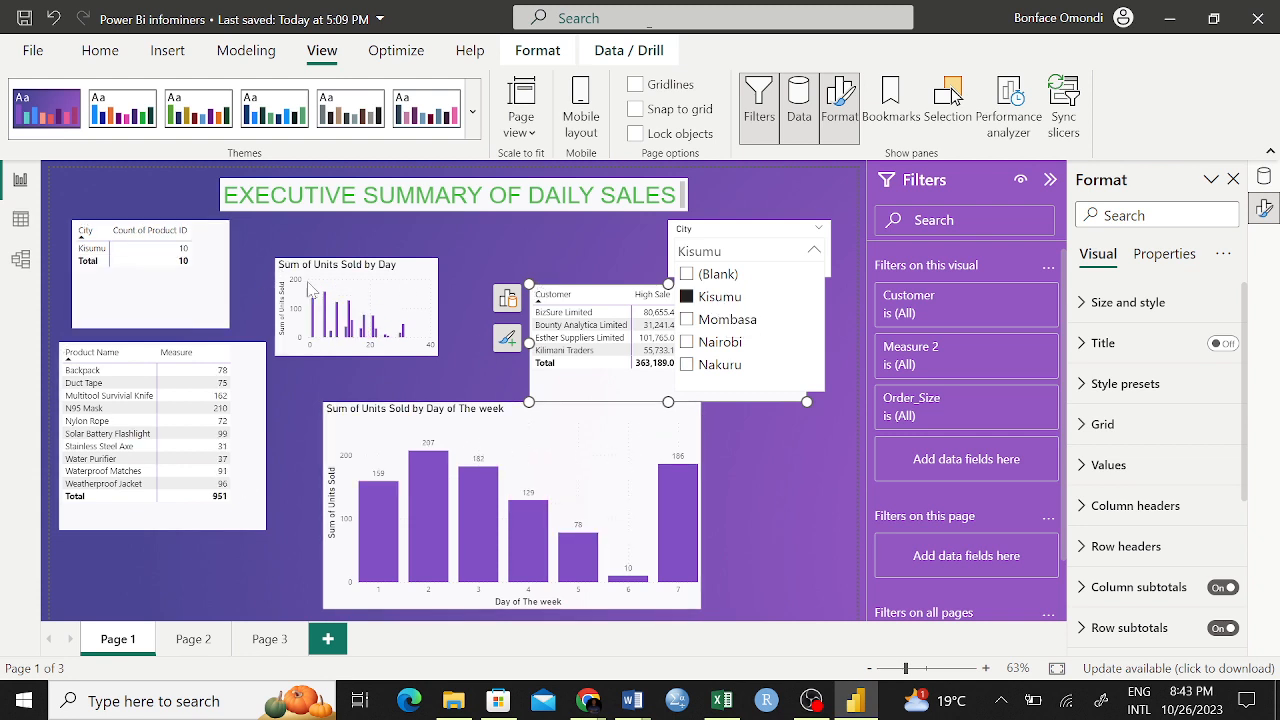
click(700, 294)
click(845, 531)
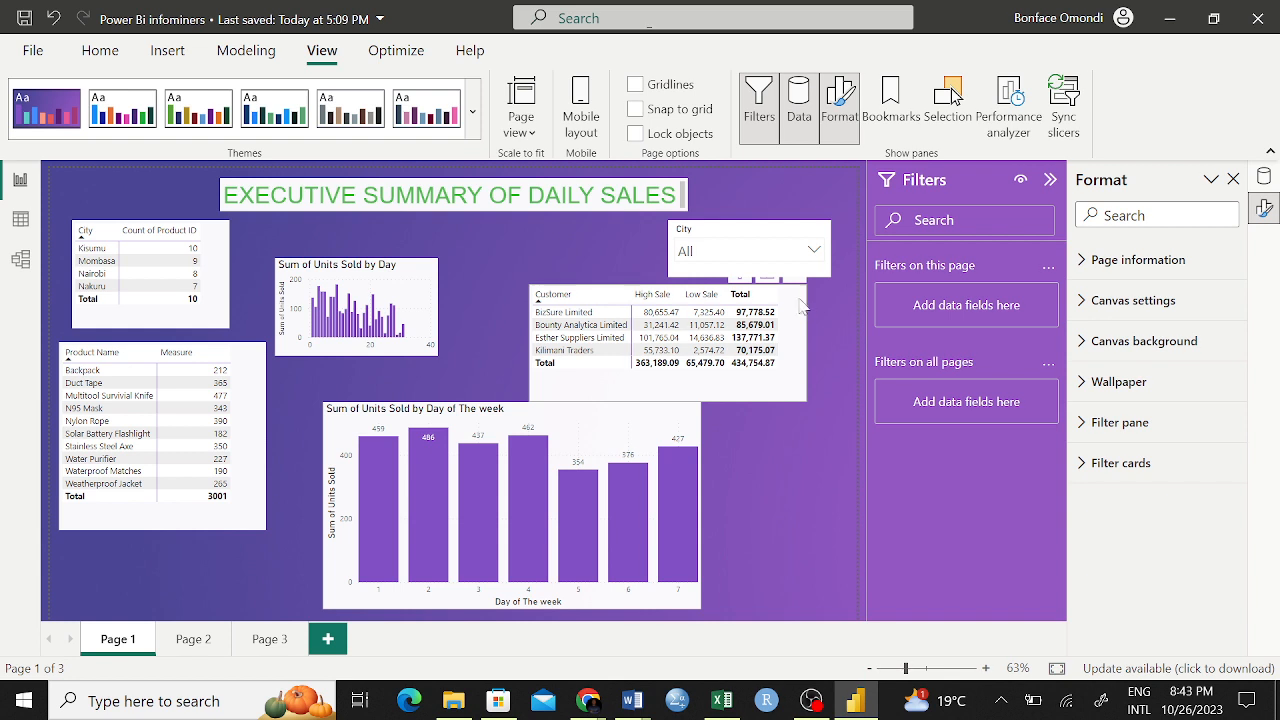
Step: Shrink the customer table slightly so its frame fits closer around the rows and leaves a gap above the day-of-week chart
click(800, 382)
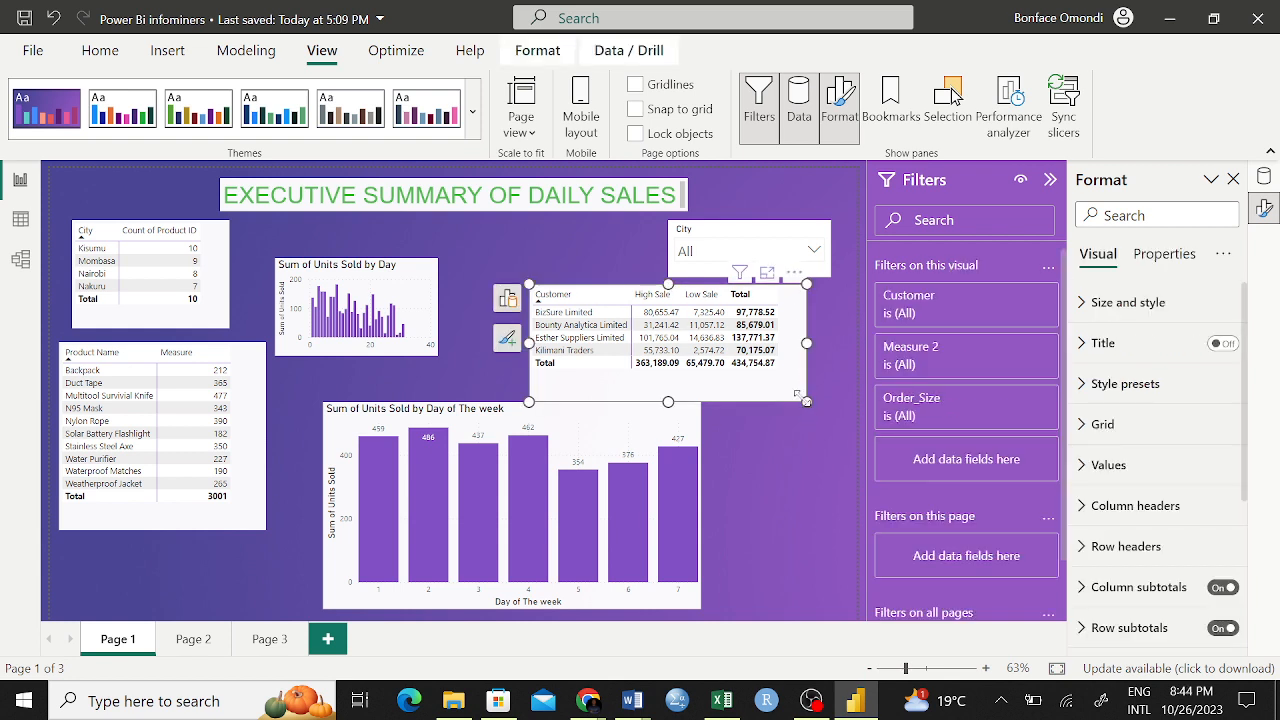
drag(806, 401, 786, 384)
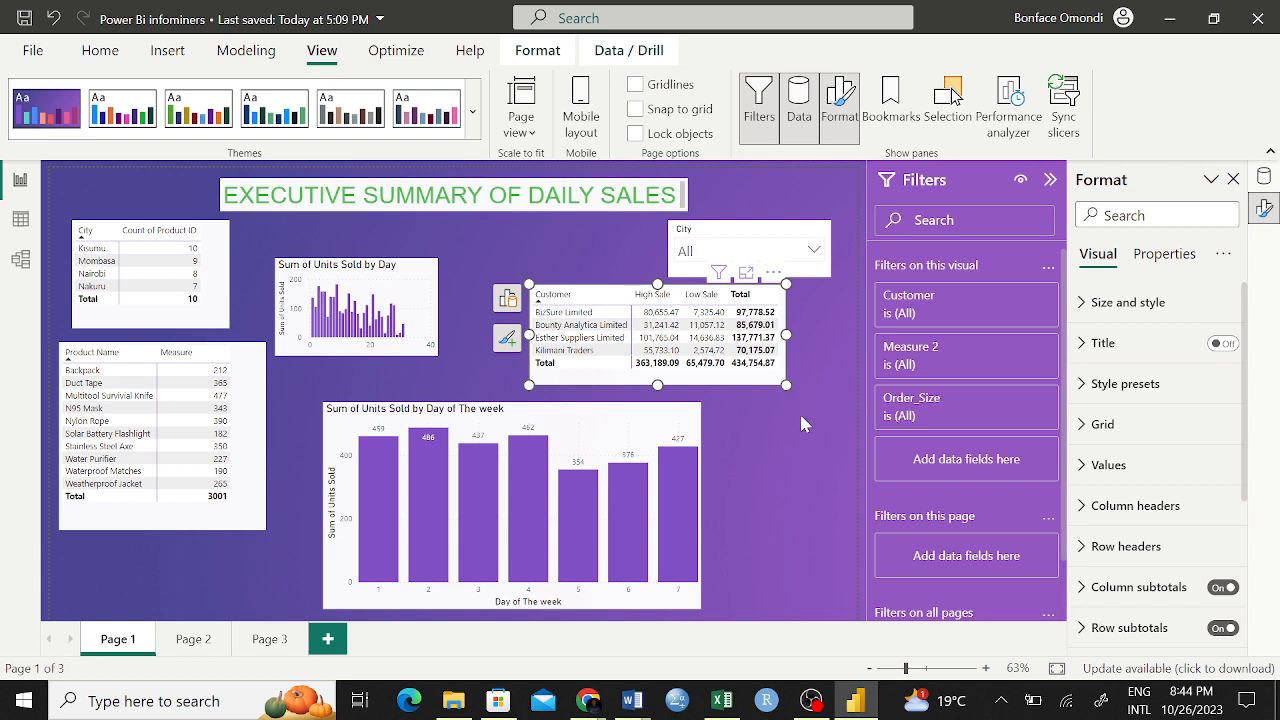
click(797, 421)
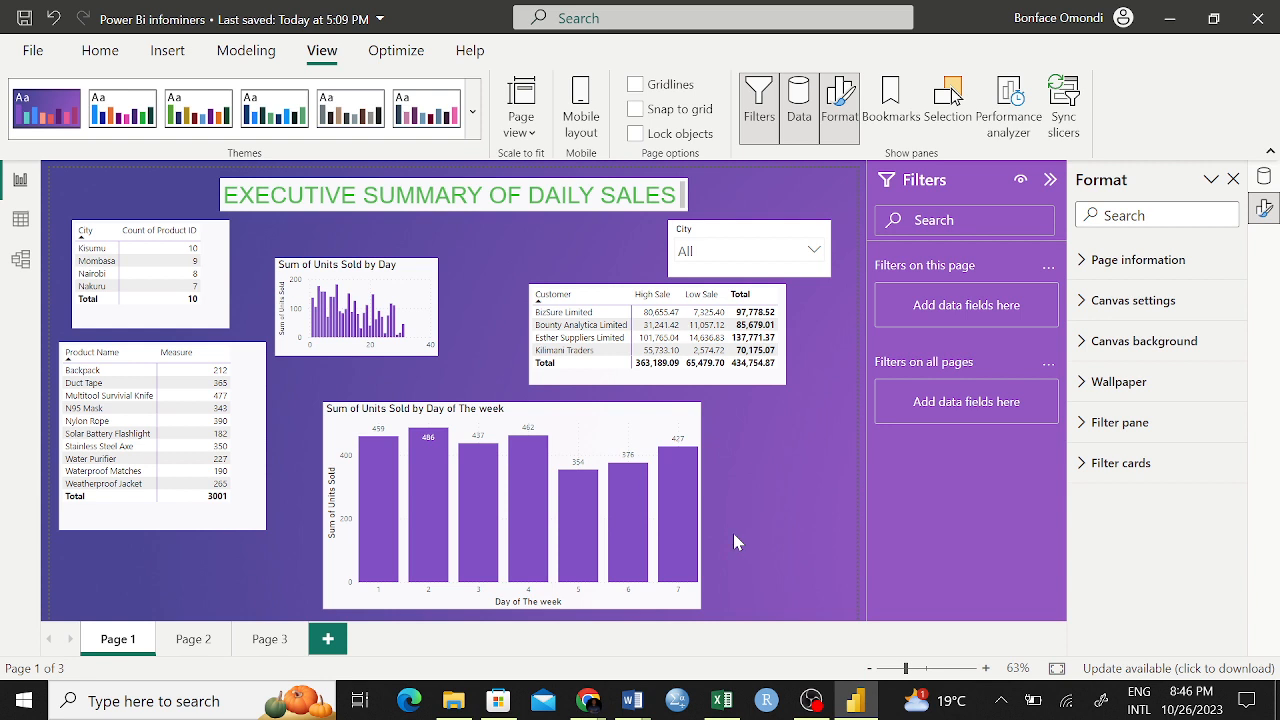
click(686, 426)
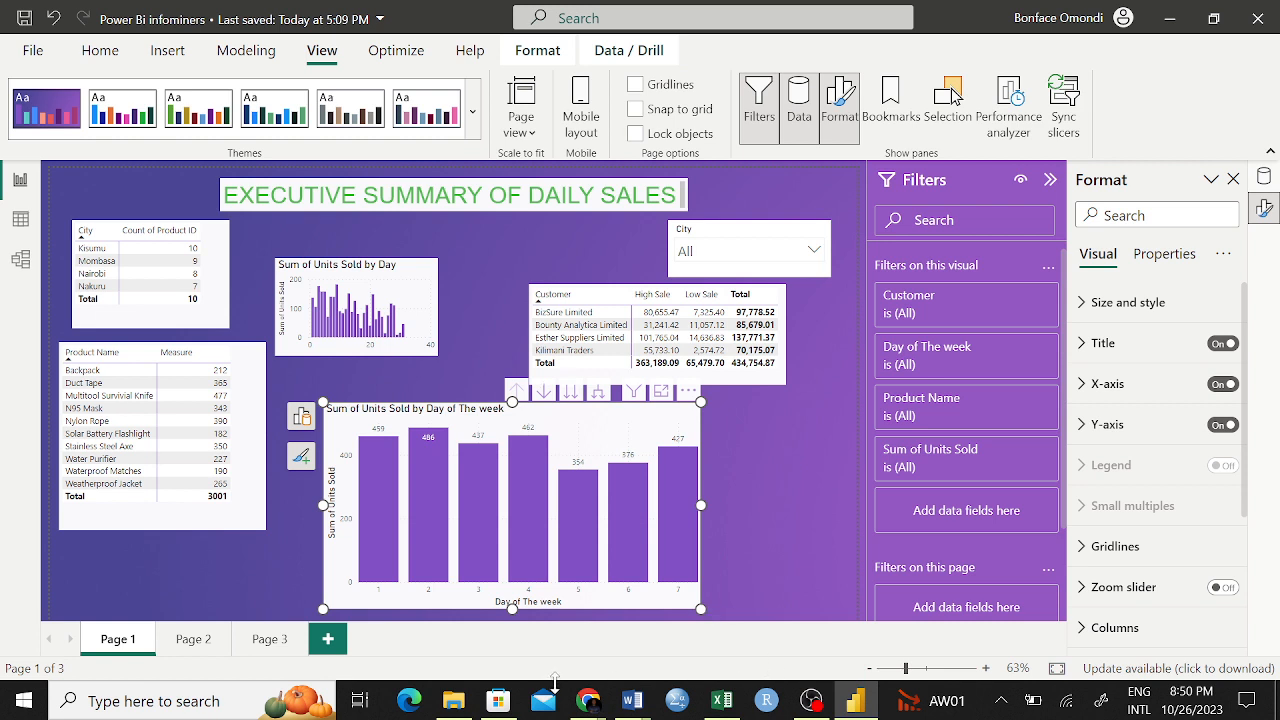
Step: Switch to Chrome and open the tab with the Google search about the collapsed Power BI format section
click(586, 703)
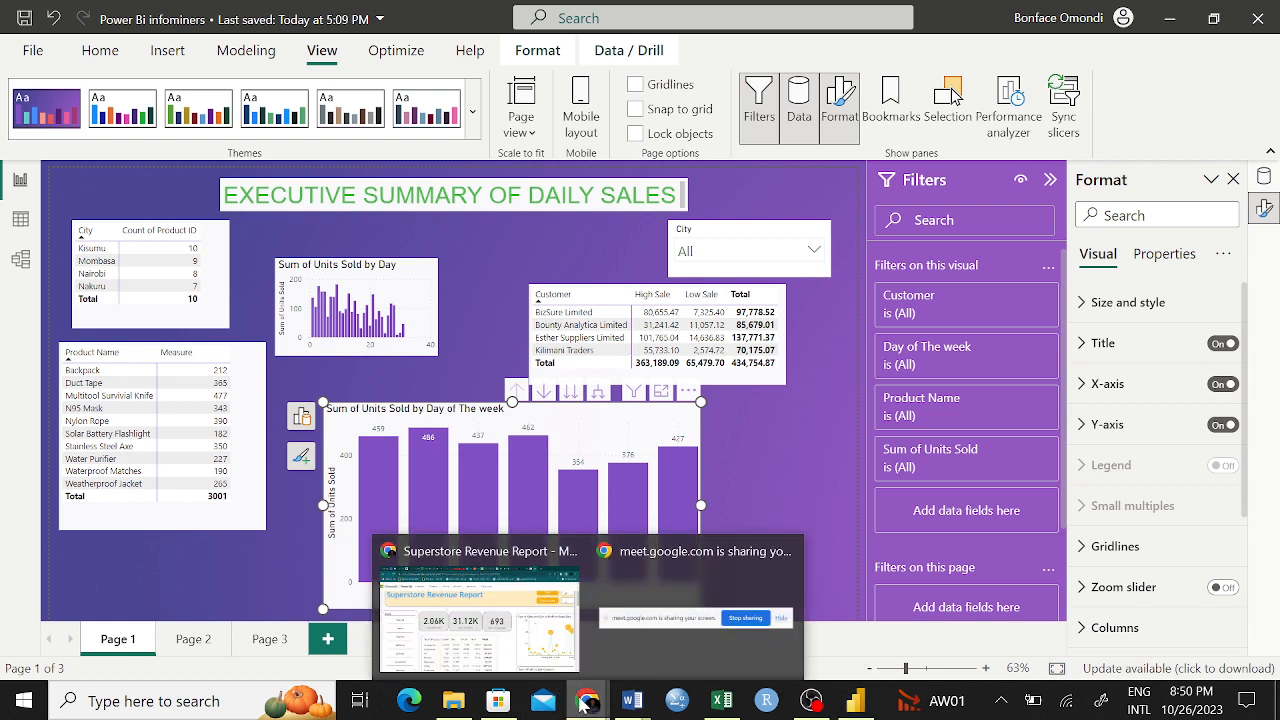
click(540, 640)
click(995, 10)
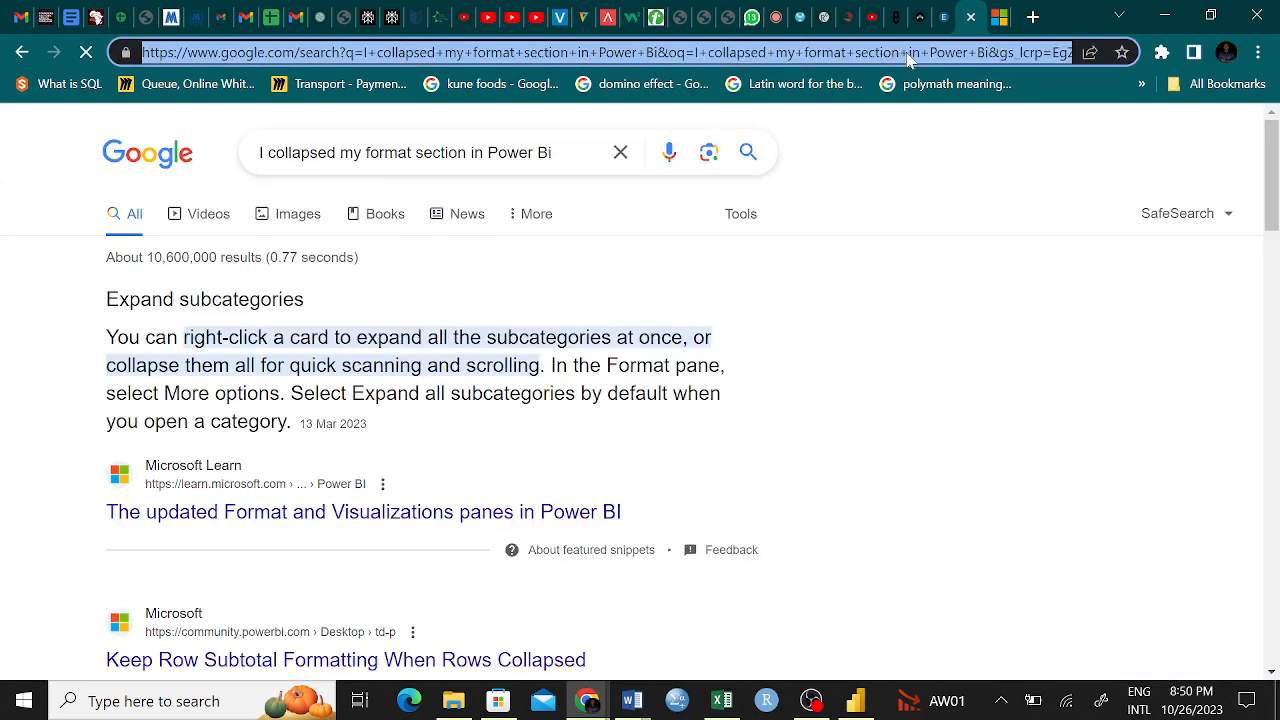
Step: Search Google for "kaggle datasets" and open Kaggle's Datasets page from the results
text(Kagg)
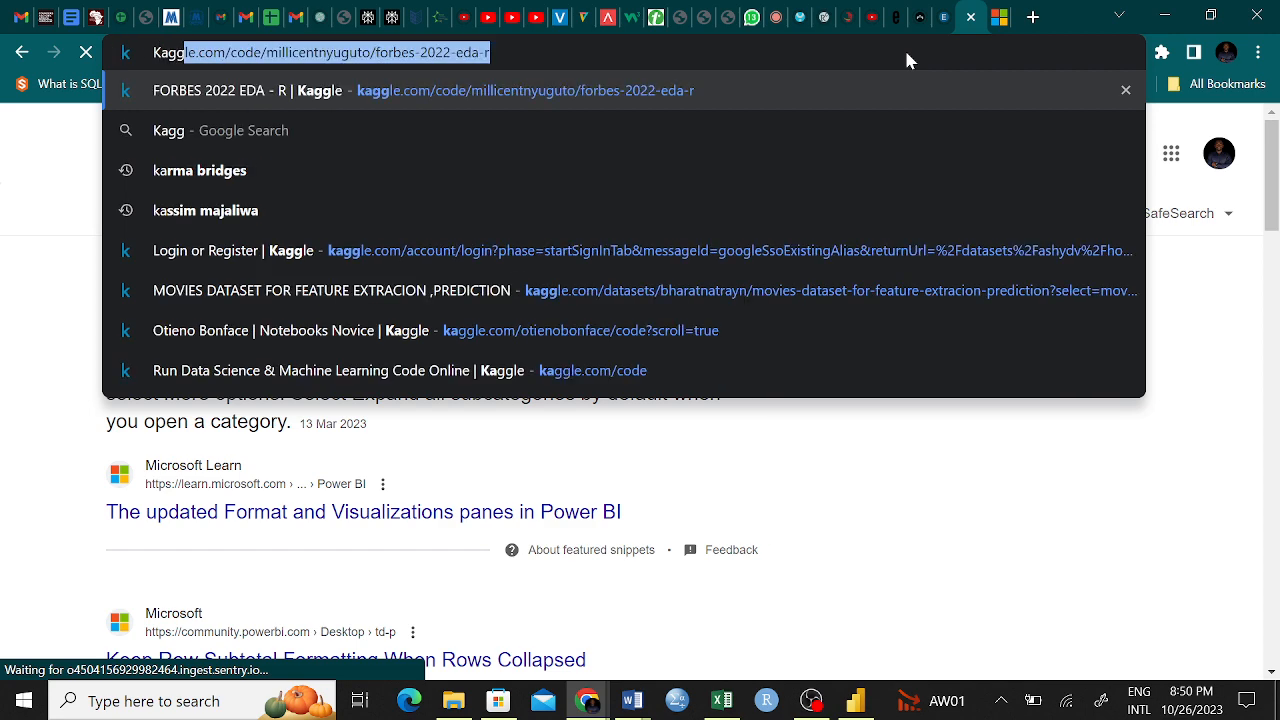
key(BackSpace)
key(BackSpace)
key(BackSpace)
key(BackSpace)
text(a)
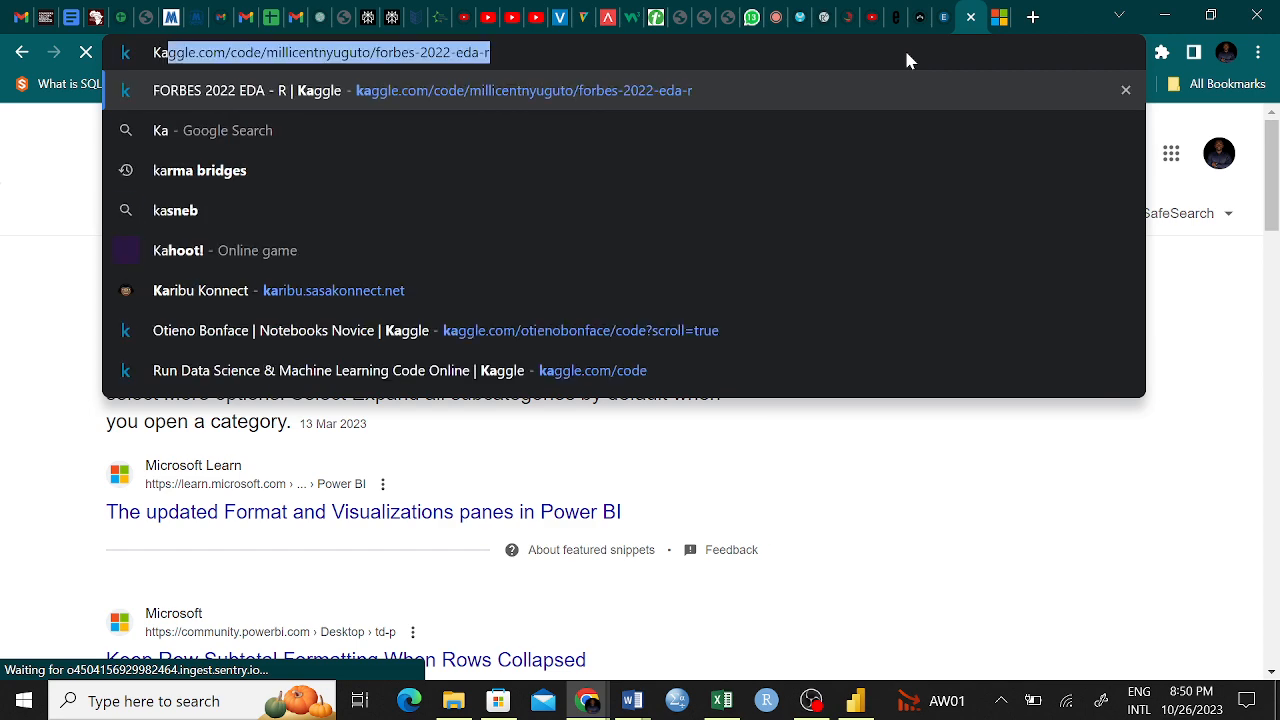
text(ggle)
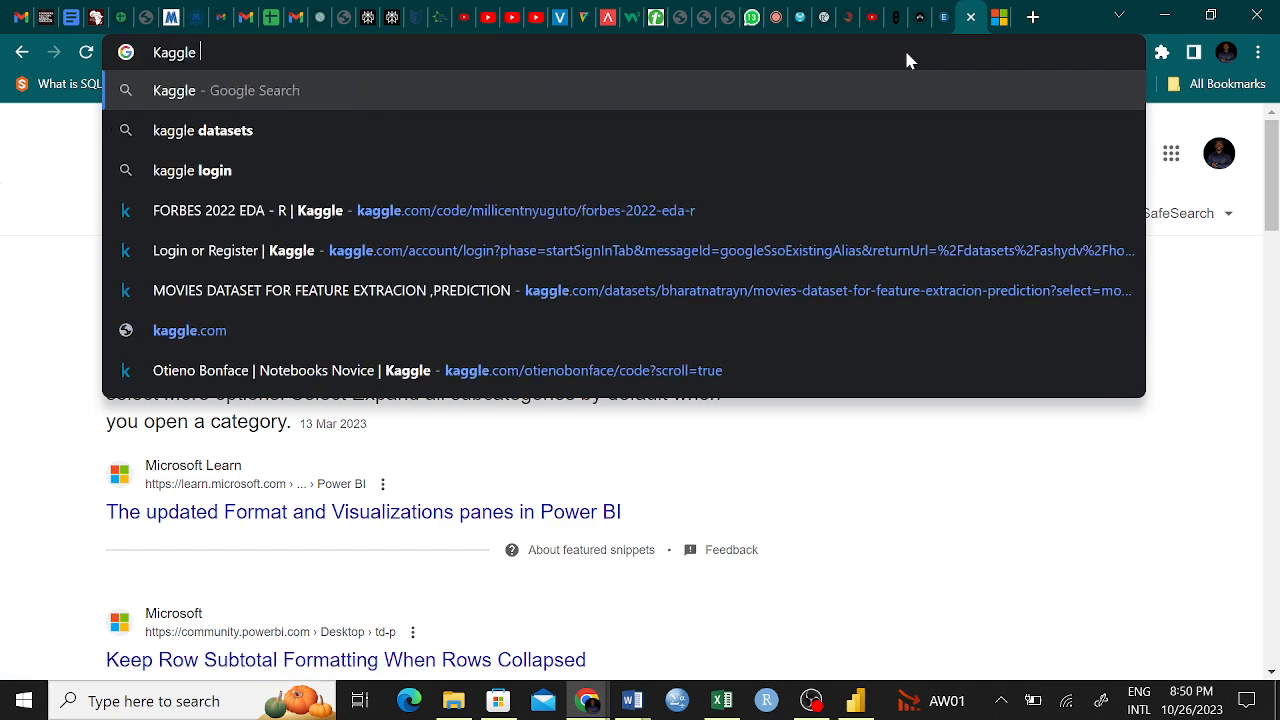
click(326, 141)
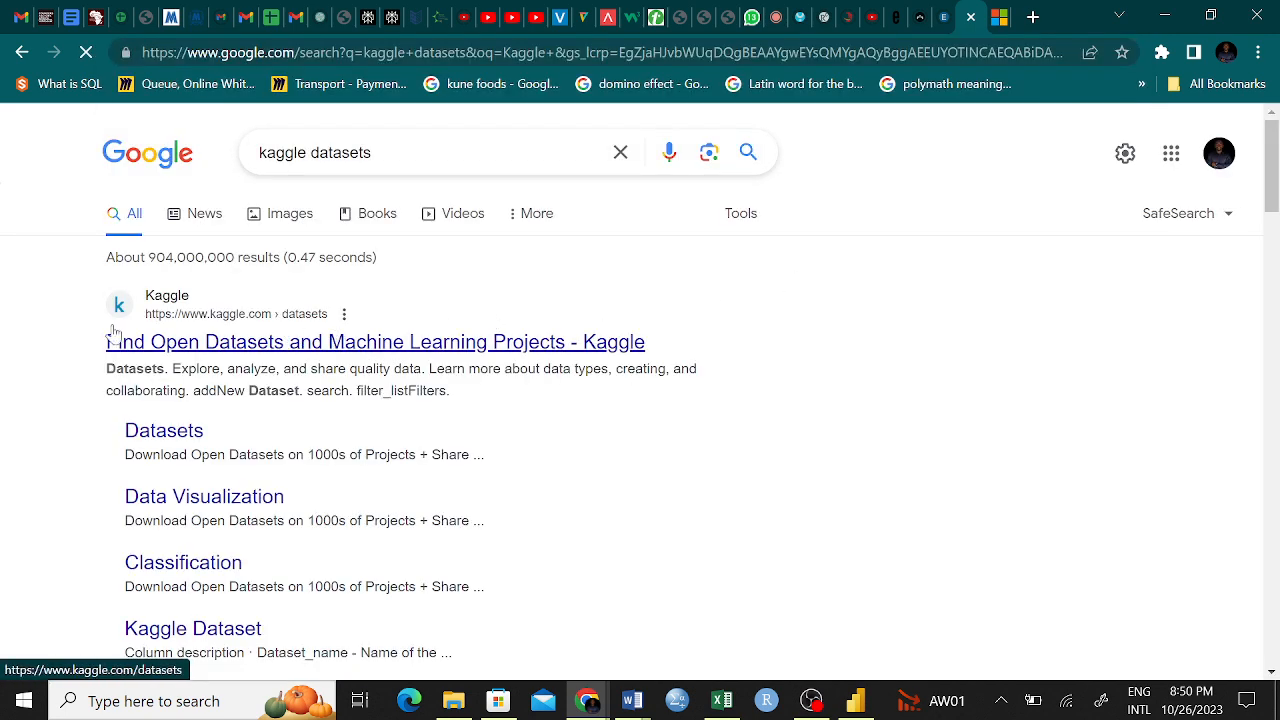
click(183, 347)
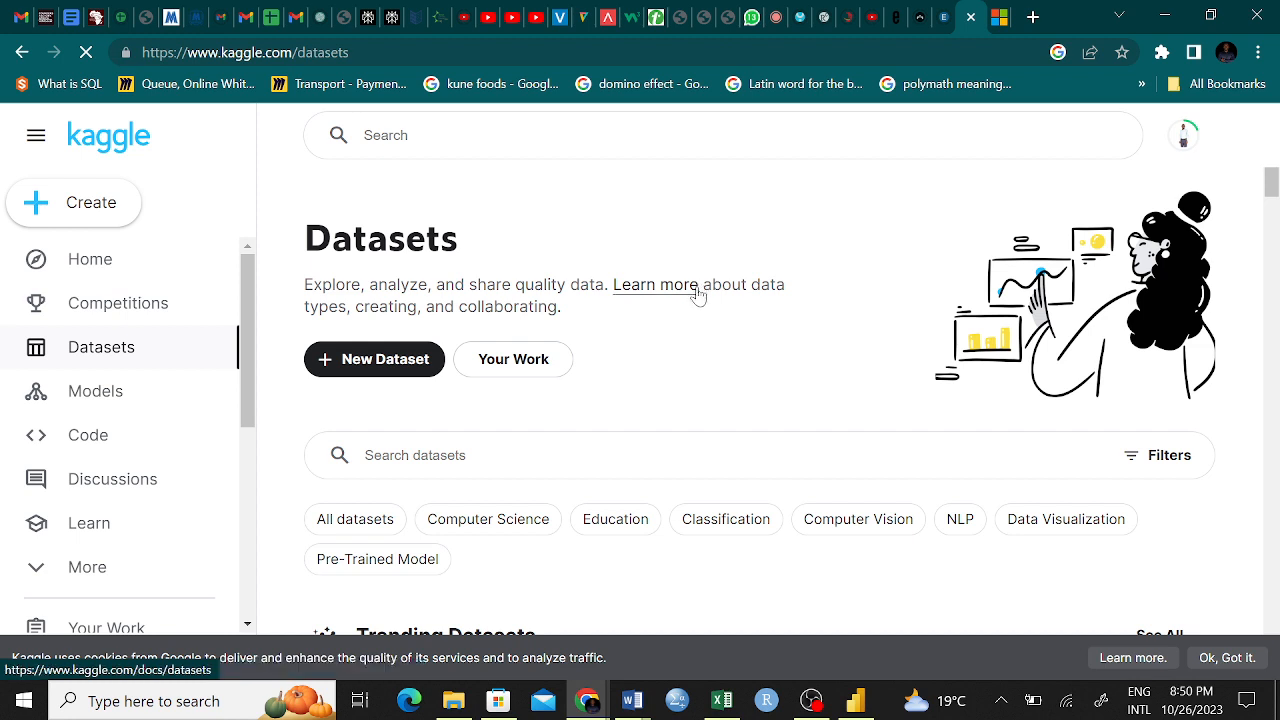
Step: Search Kaggle for "Business" and pick the suggested query "business dataset"
click(340, 135)
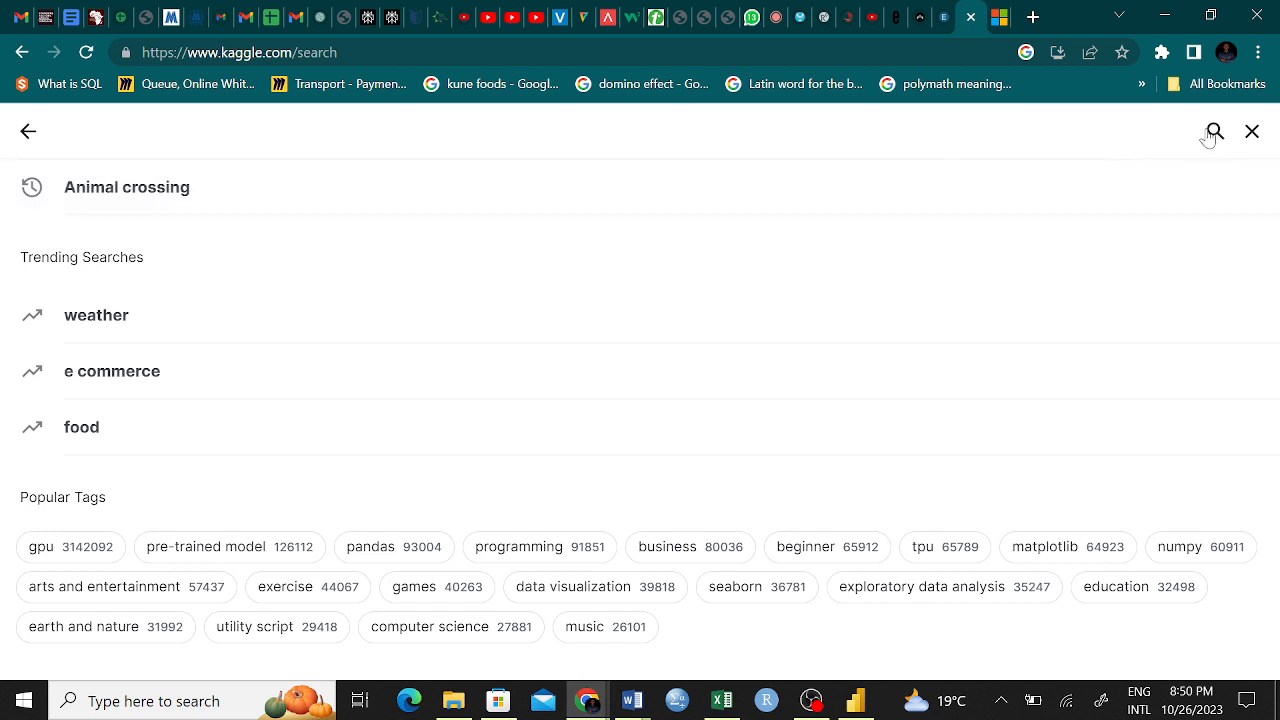
click(18, 133)
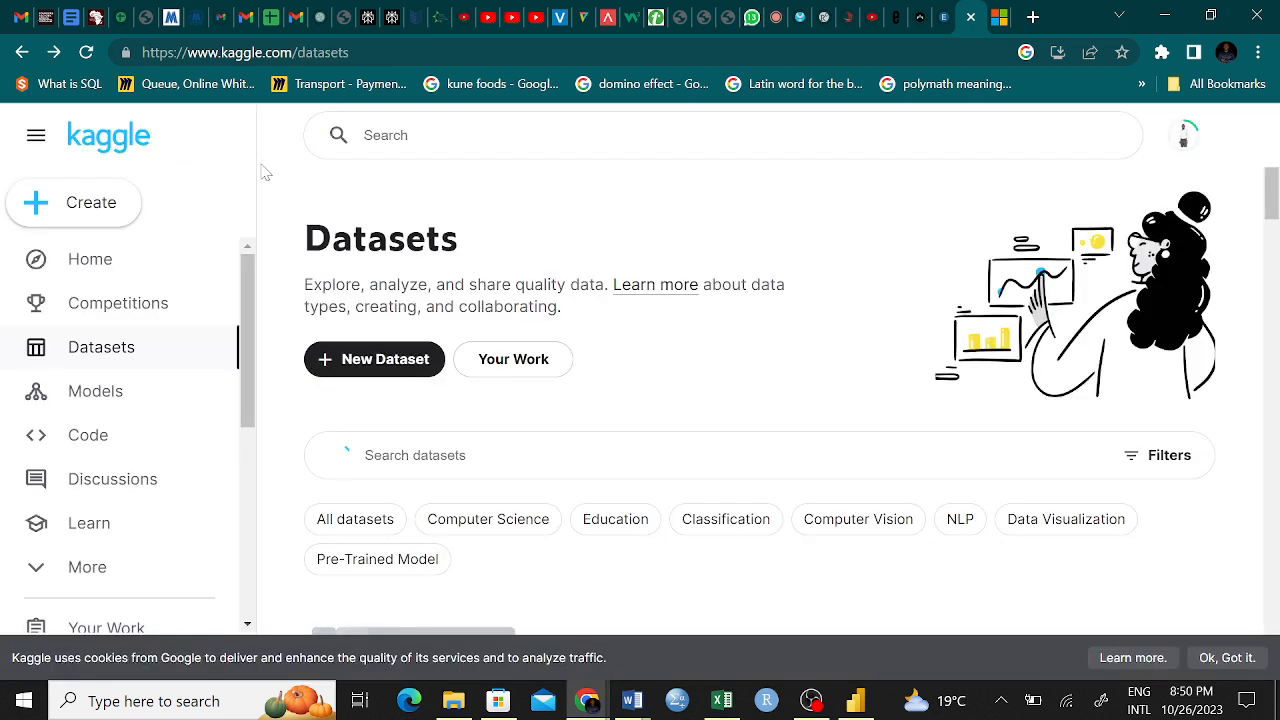
click(376, 136)
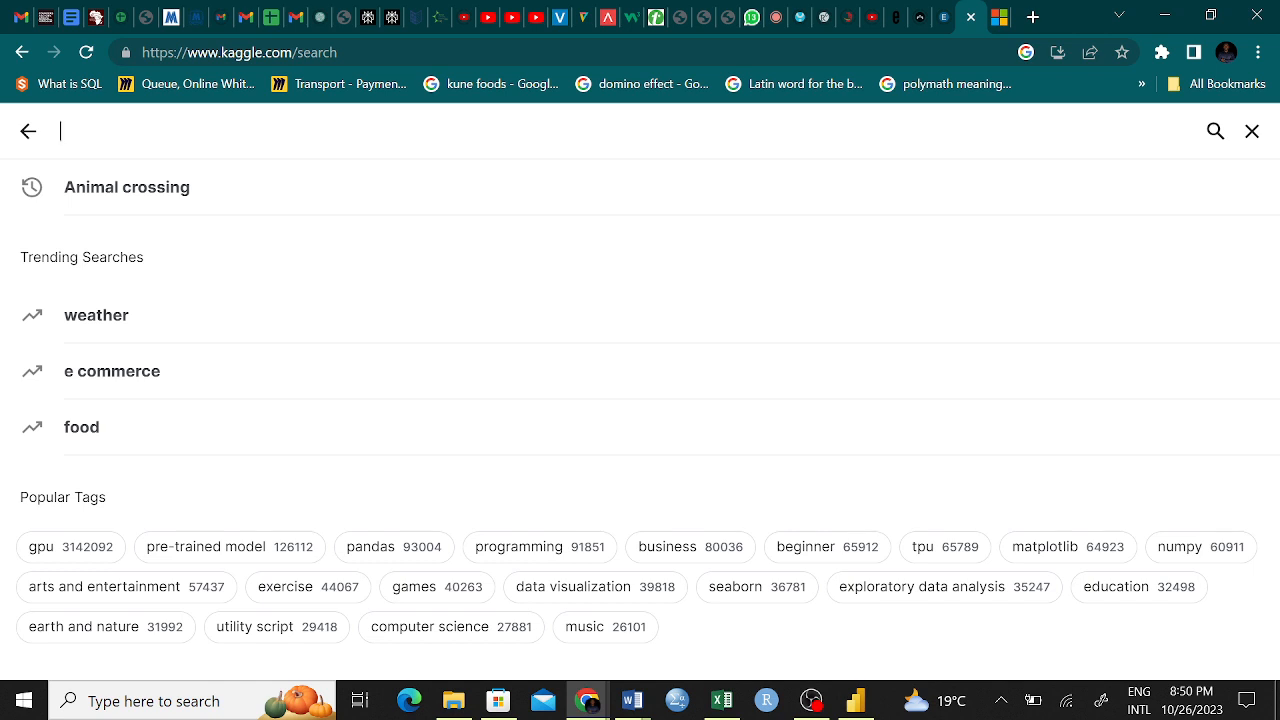
text(Business)
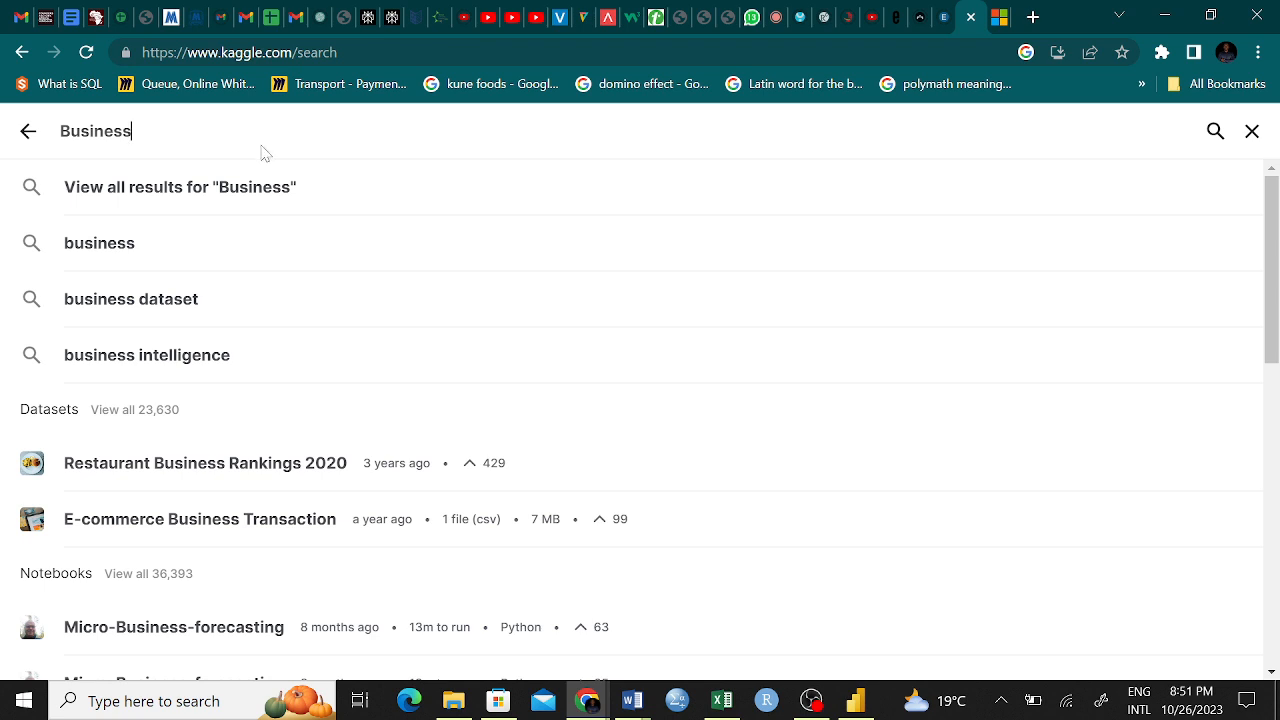
click(188, 300)
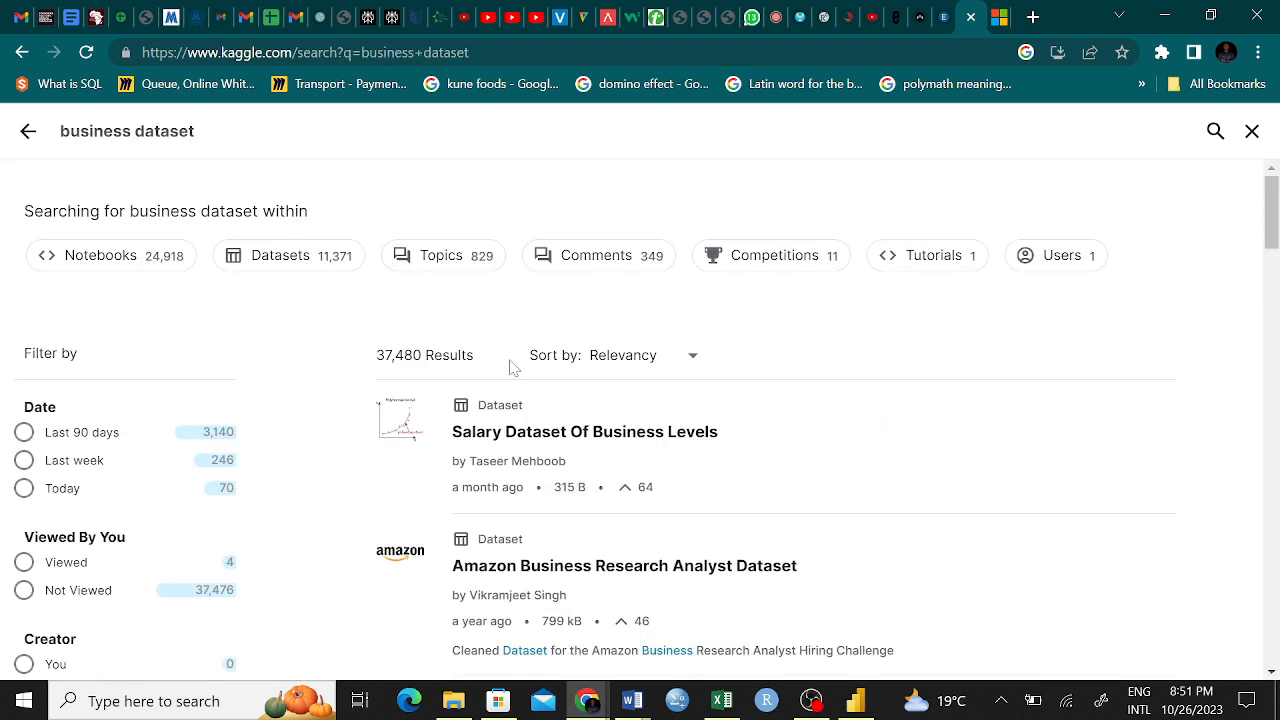
Step: Look through the business dataset results and the available filters for dataset size, file type, license and notebook language
scroll(565, 458, down, 2)
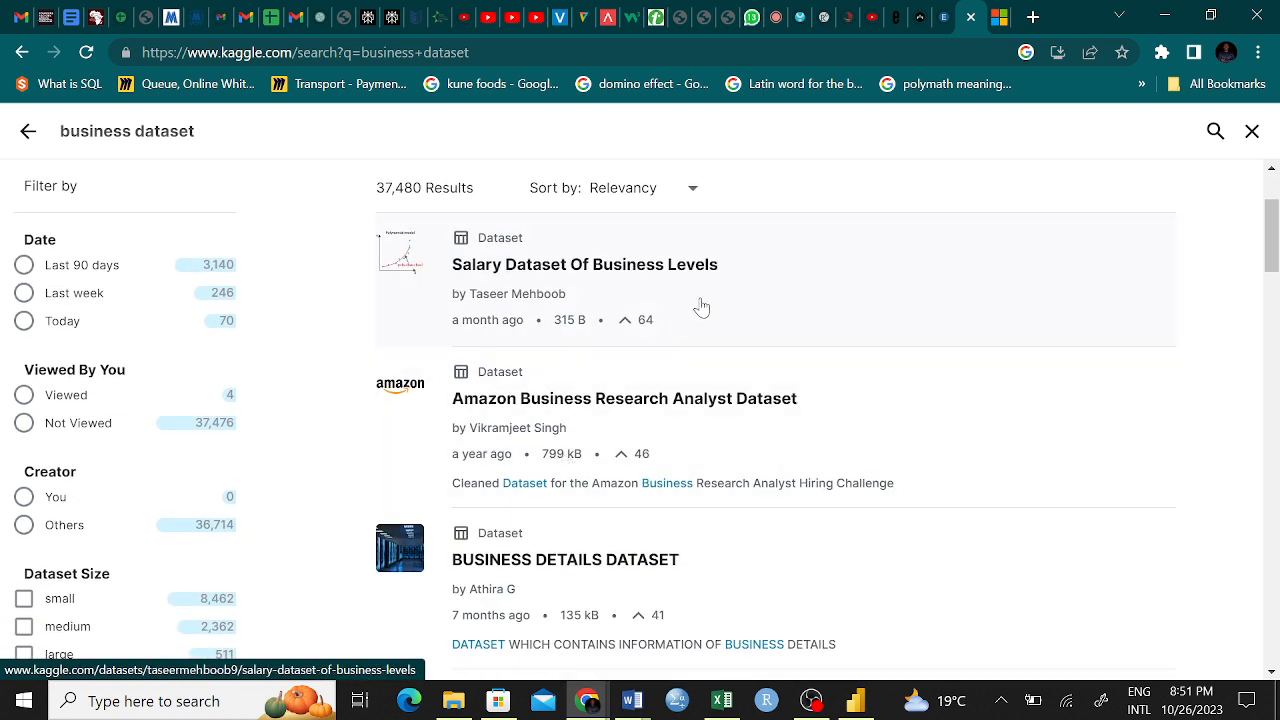
scroll(570, 432, down, 1)
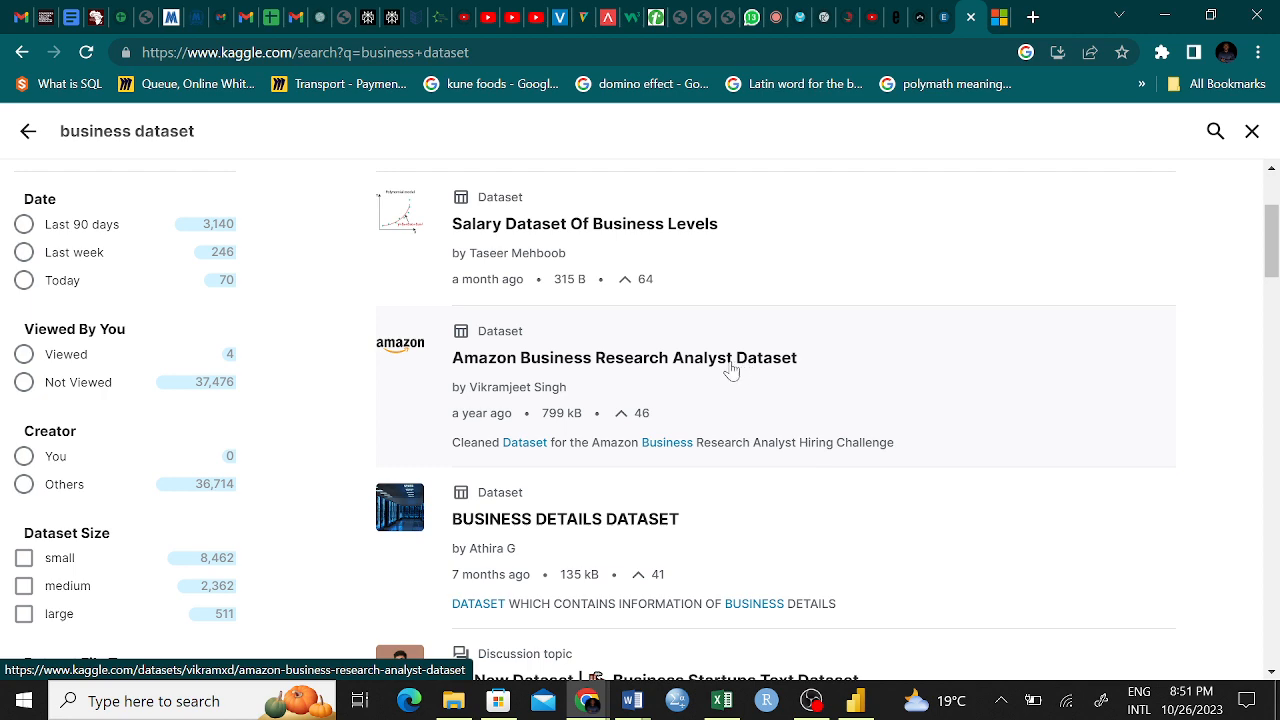
scroll(620, 450, down, 1)
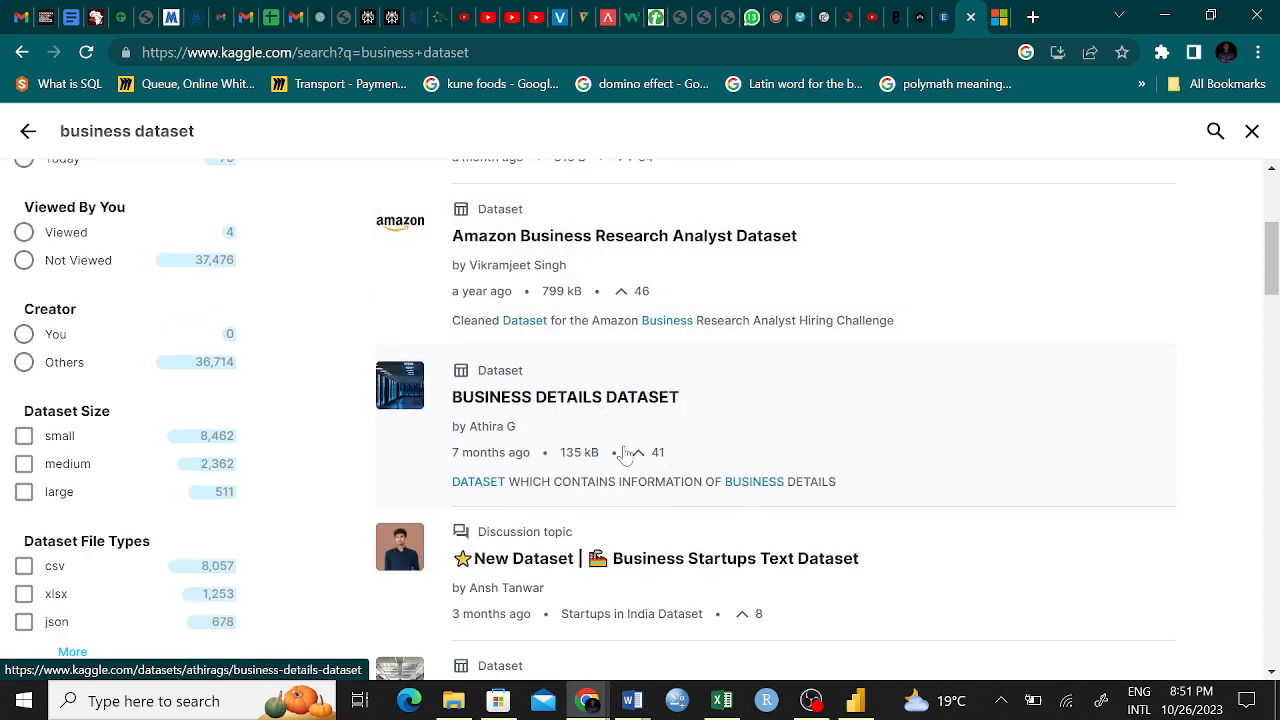
scroll(622, 455, down, 1)
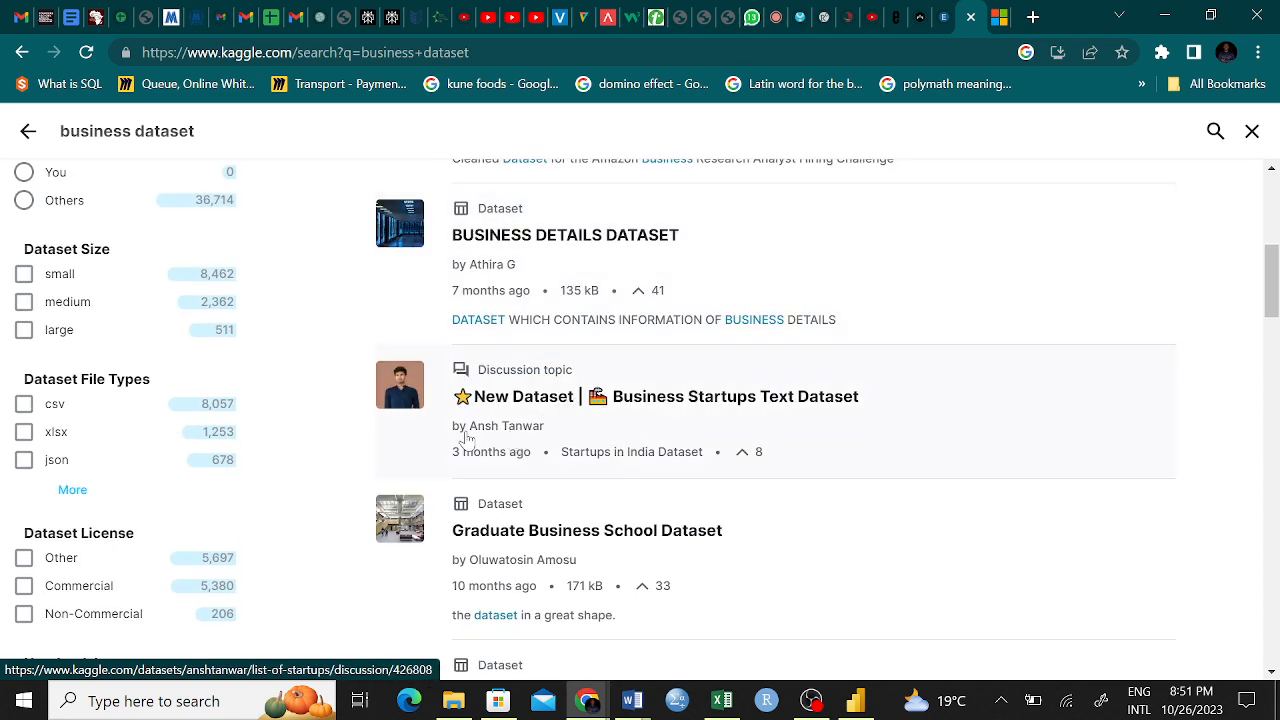
scroll(462, 436, up, 3)
scroll(147, 485, down, 2)
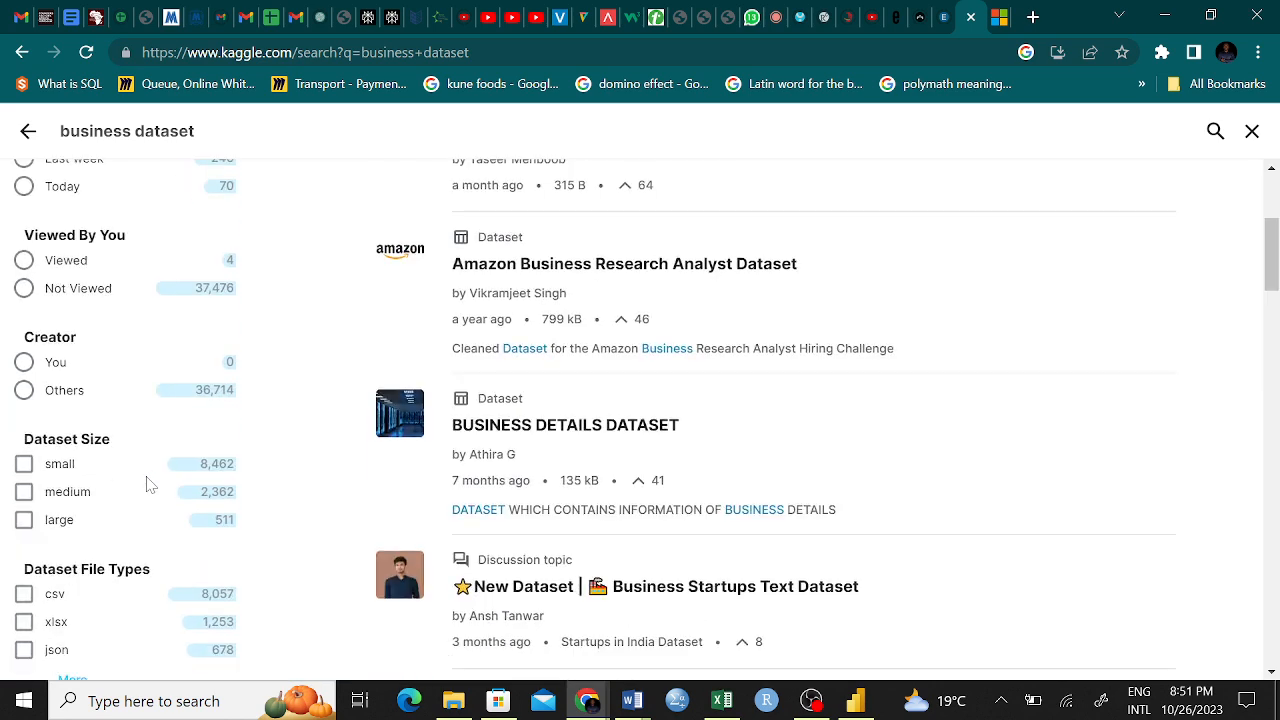
scroll(19, 537, down, 1)
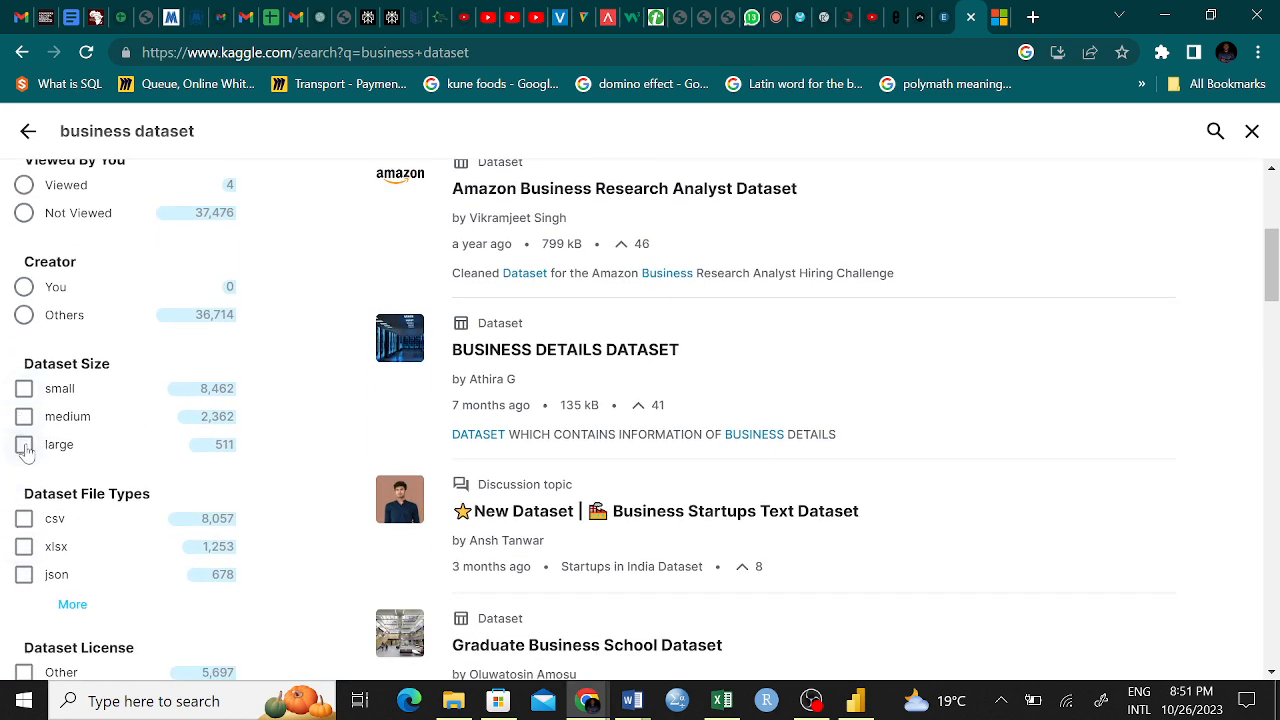
scroll(48, 464, down, 1)
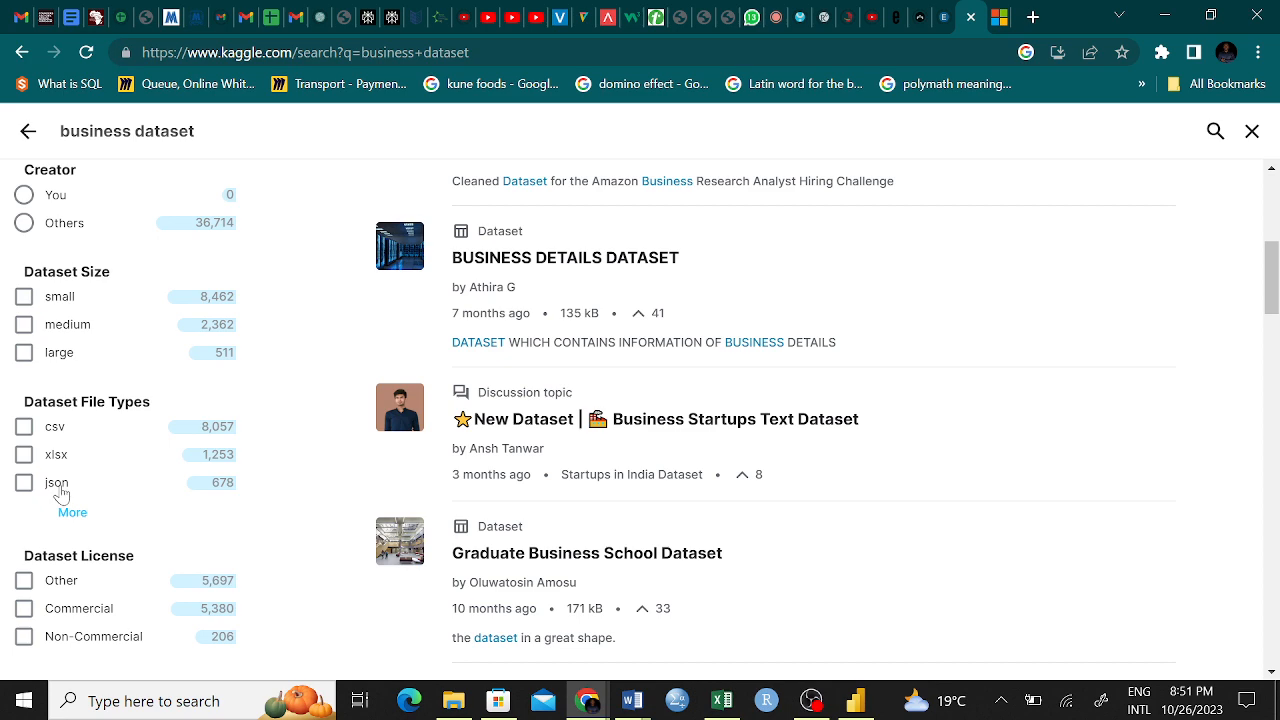
scroll(70, 508, down, 2)
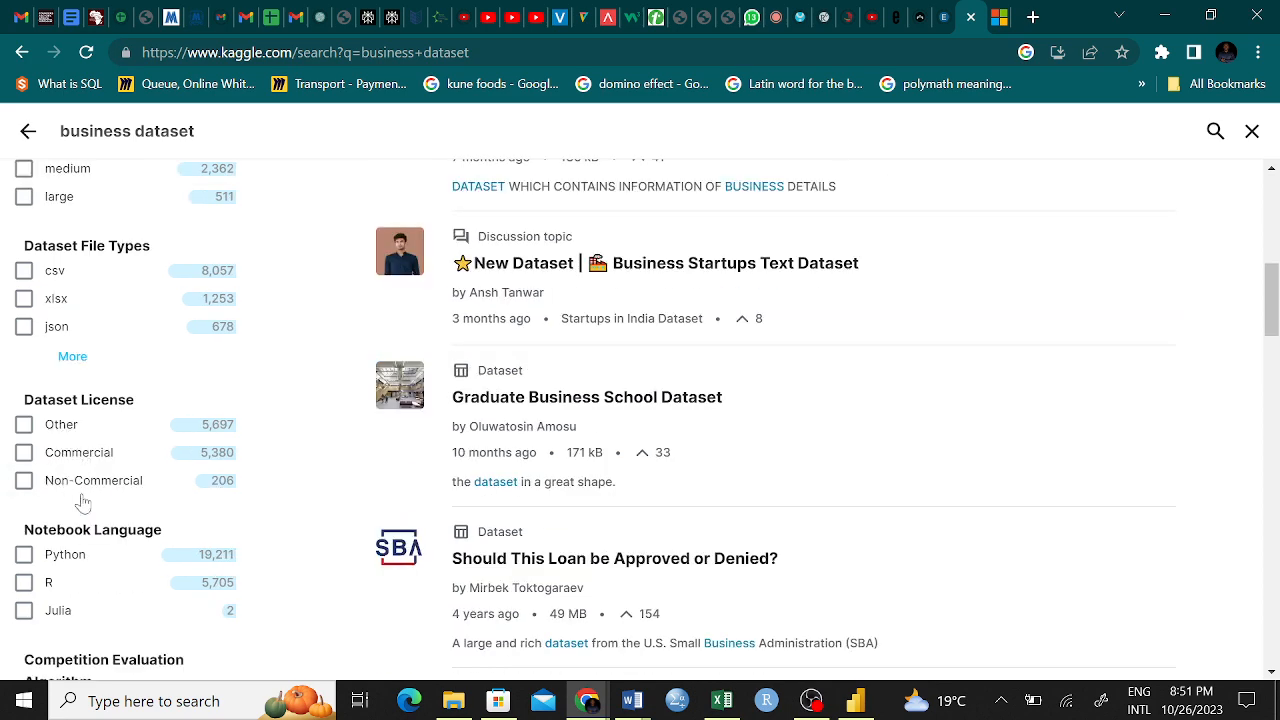
scroll(110, 515, down, 4)
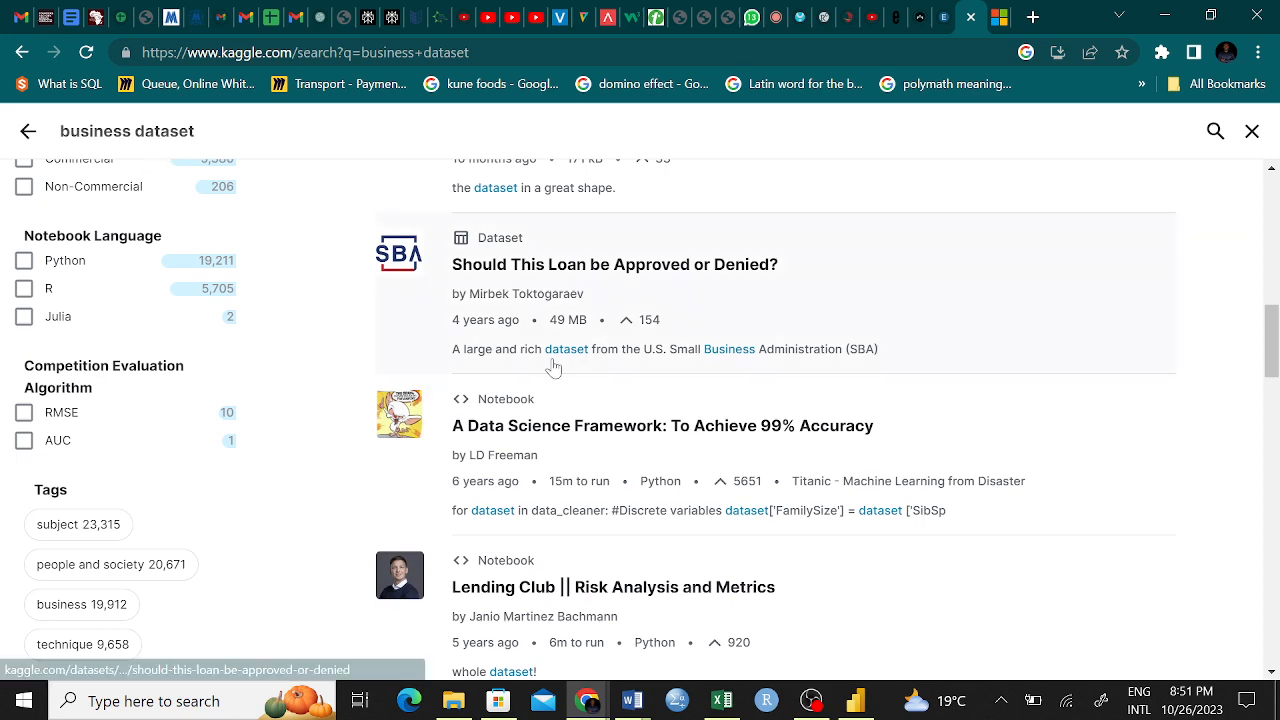
scroll(554, 367, up, 10)
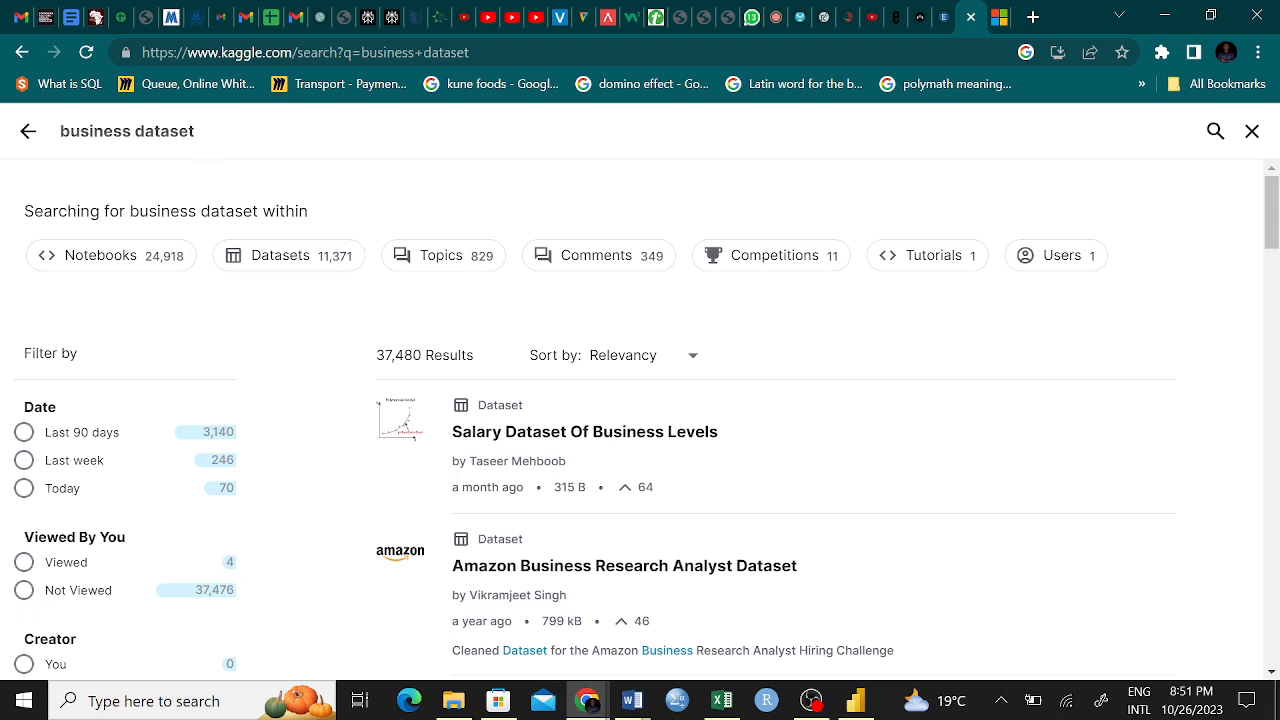
scroll(218, 400, down, 3)
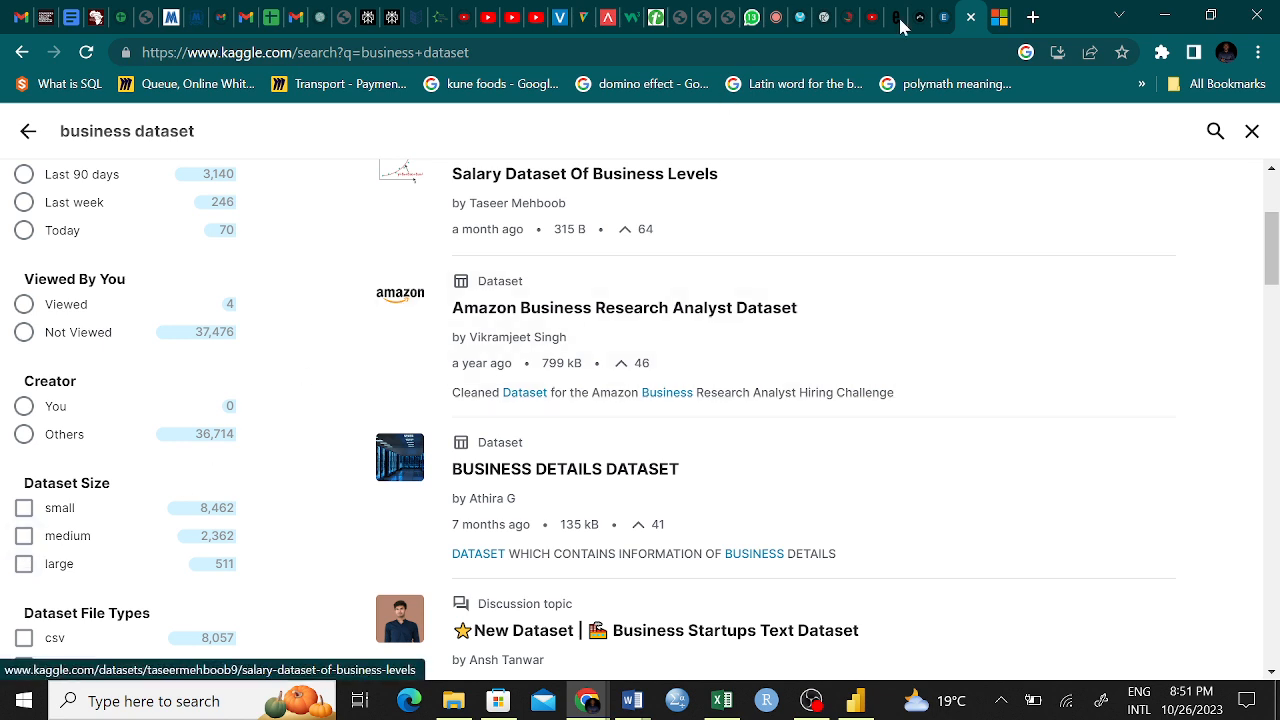
Step: Search Google for "Public data set repositories" and review the featured list of free data repositories
click(958, 50)
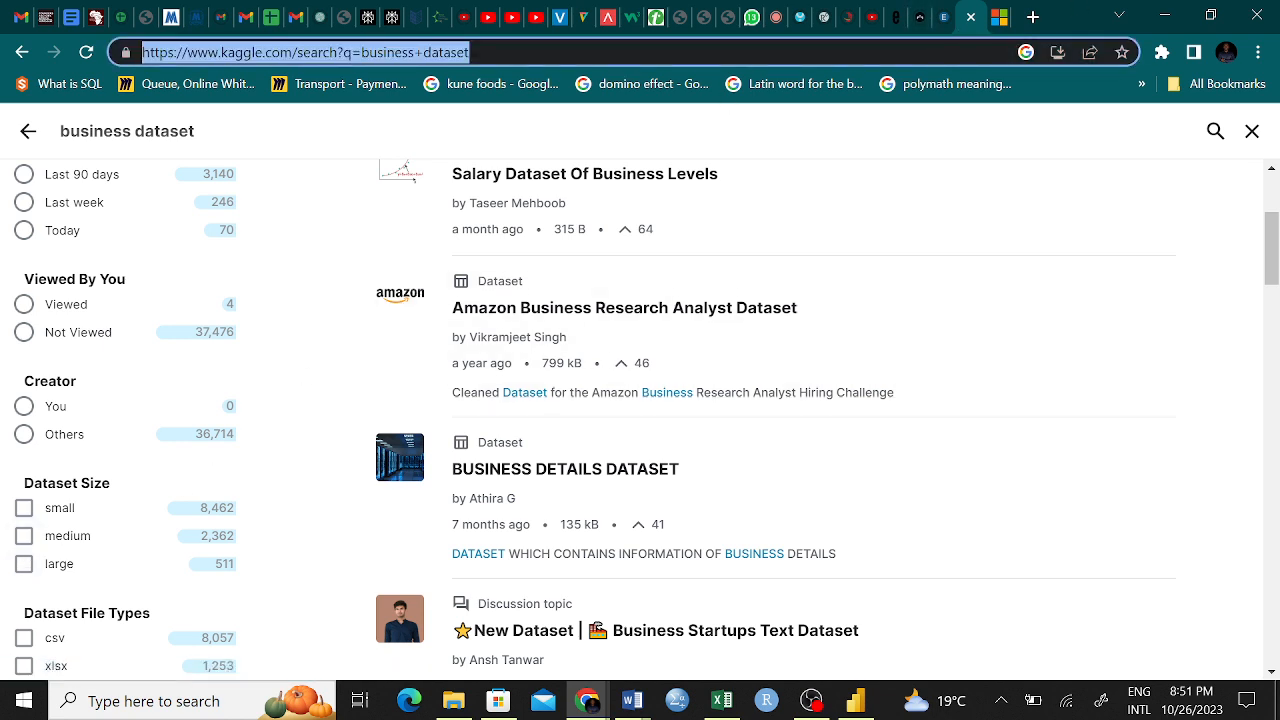
text(Publi)
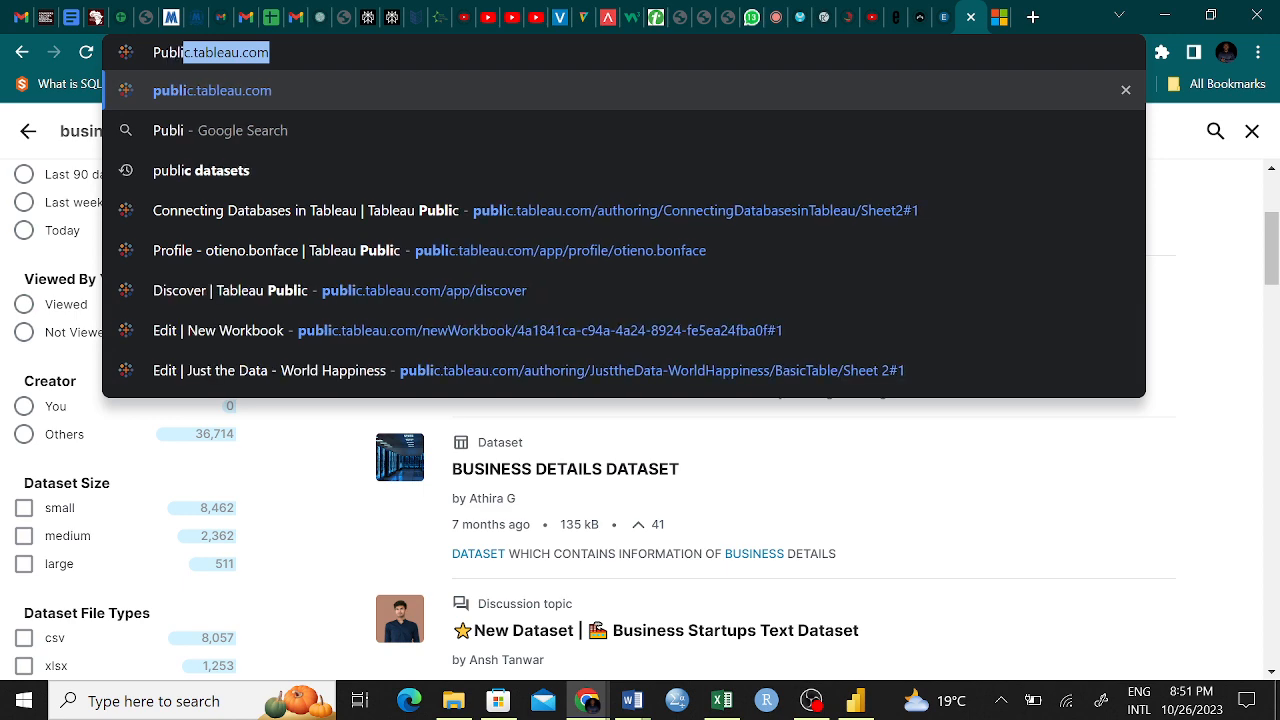
text(c )
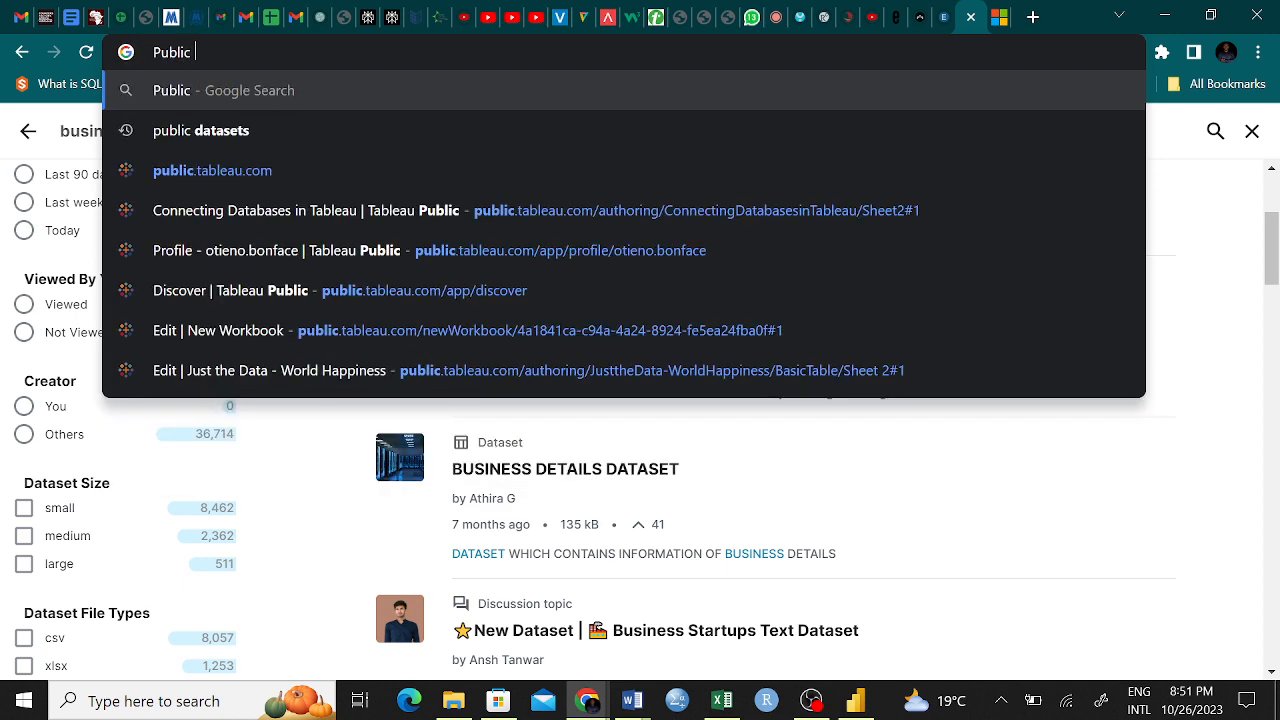
text(data set re)
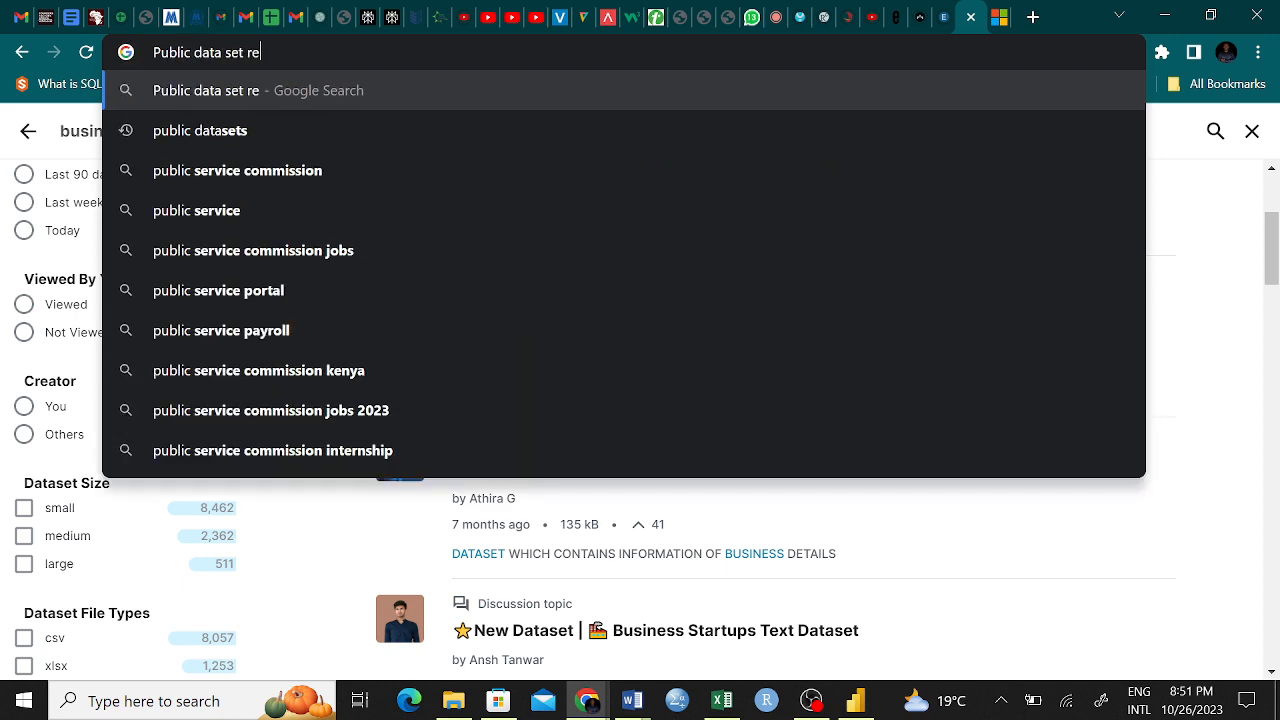
text(posi)
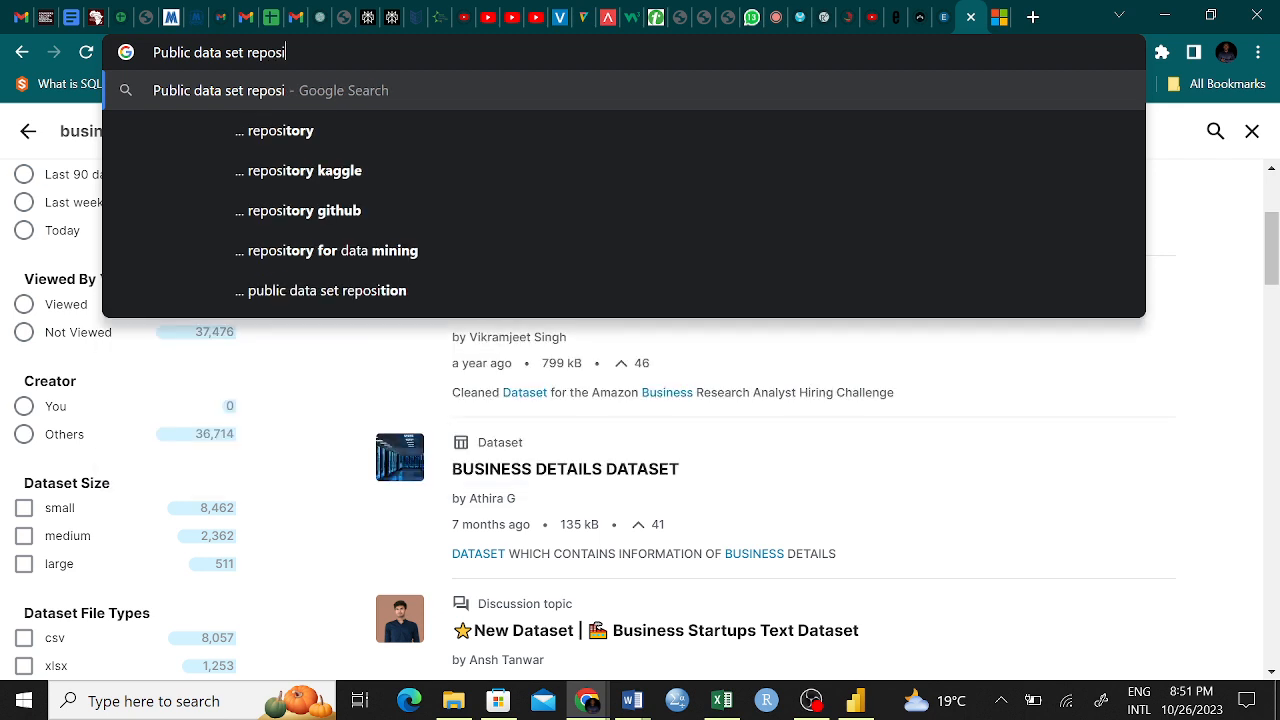
text(tories)
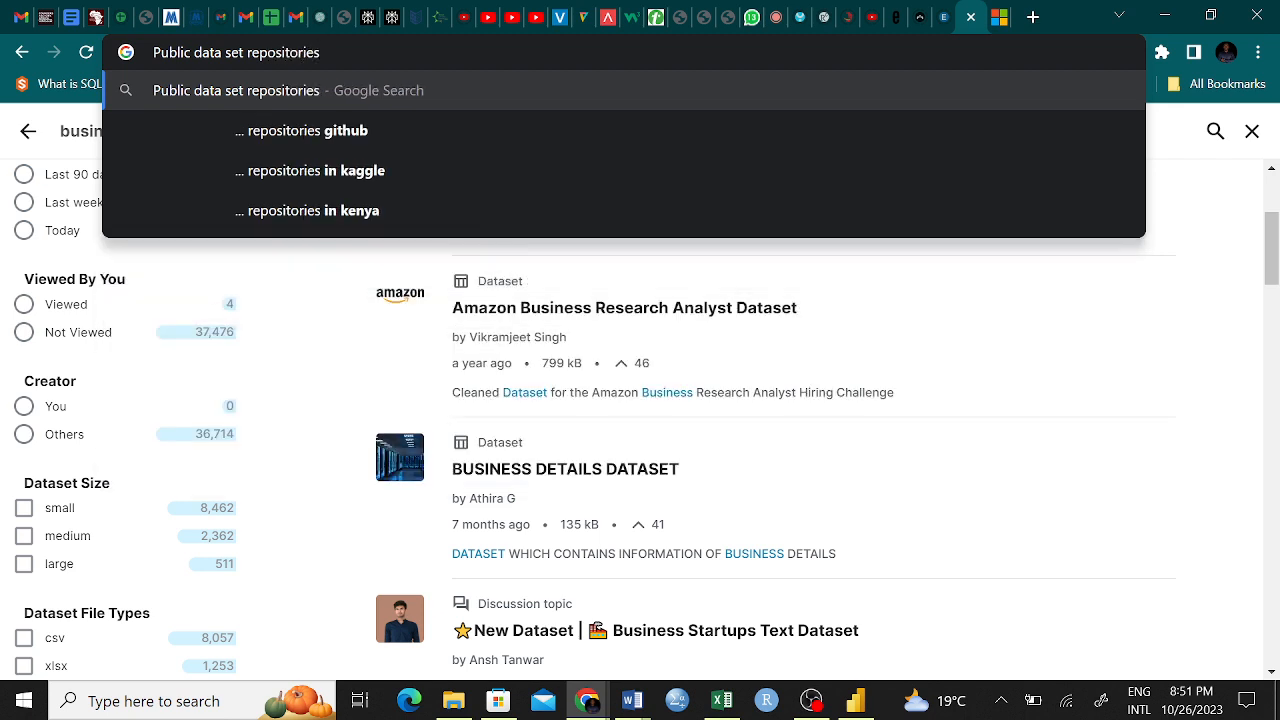
key(Return)
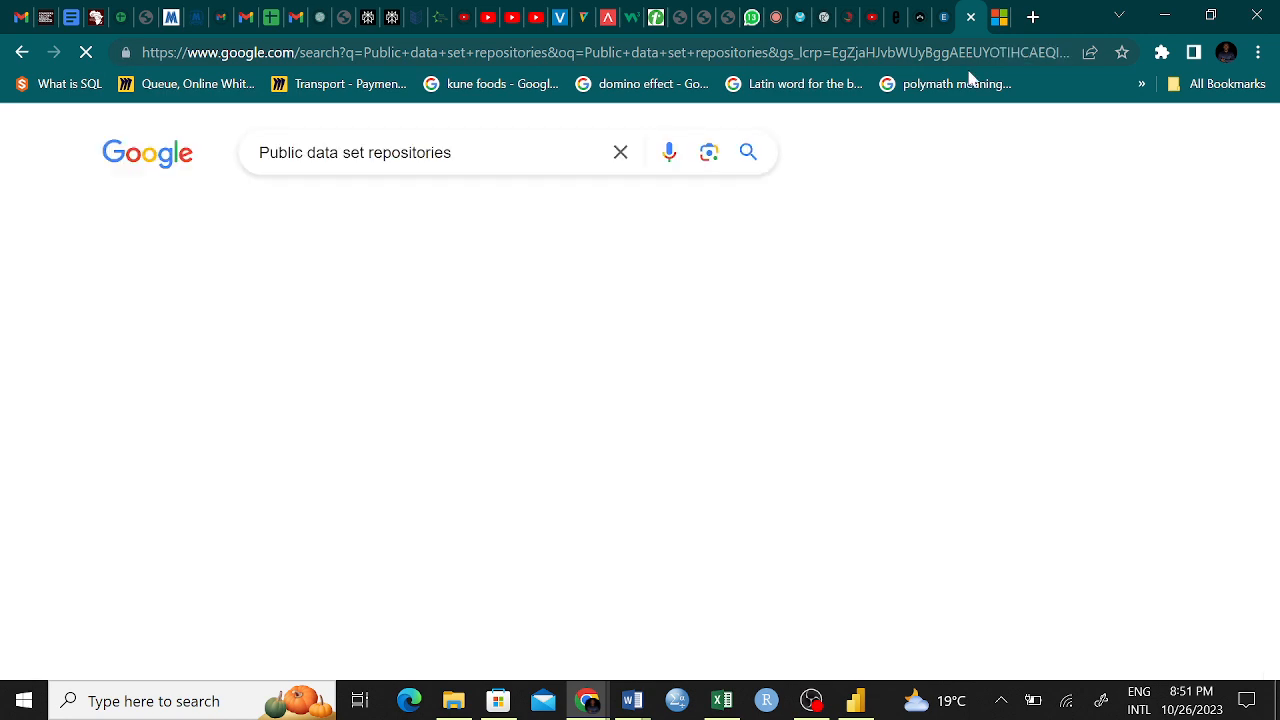
scroll(377, 469, down, 2)
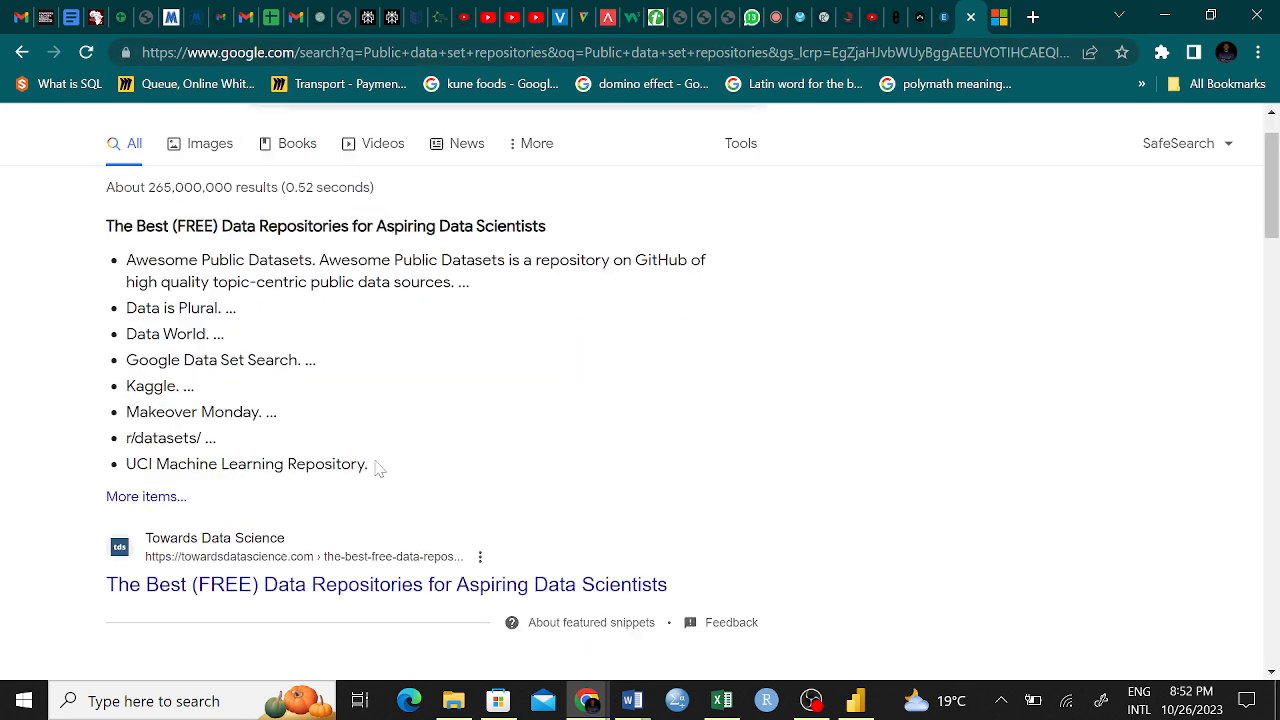
scroll(372, 466, down, 1)
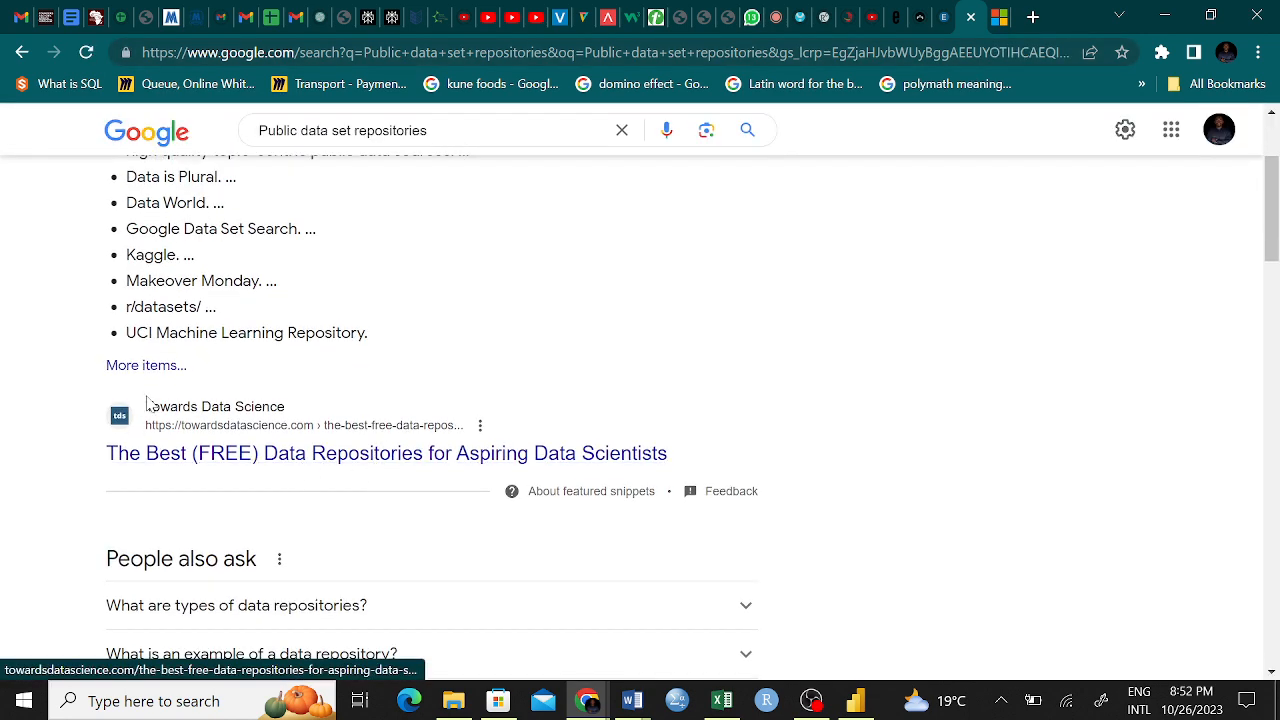
scroll(148, 404, up, 2)
scroll(273, 590, down, 1)
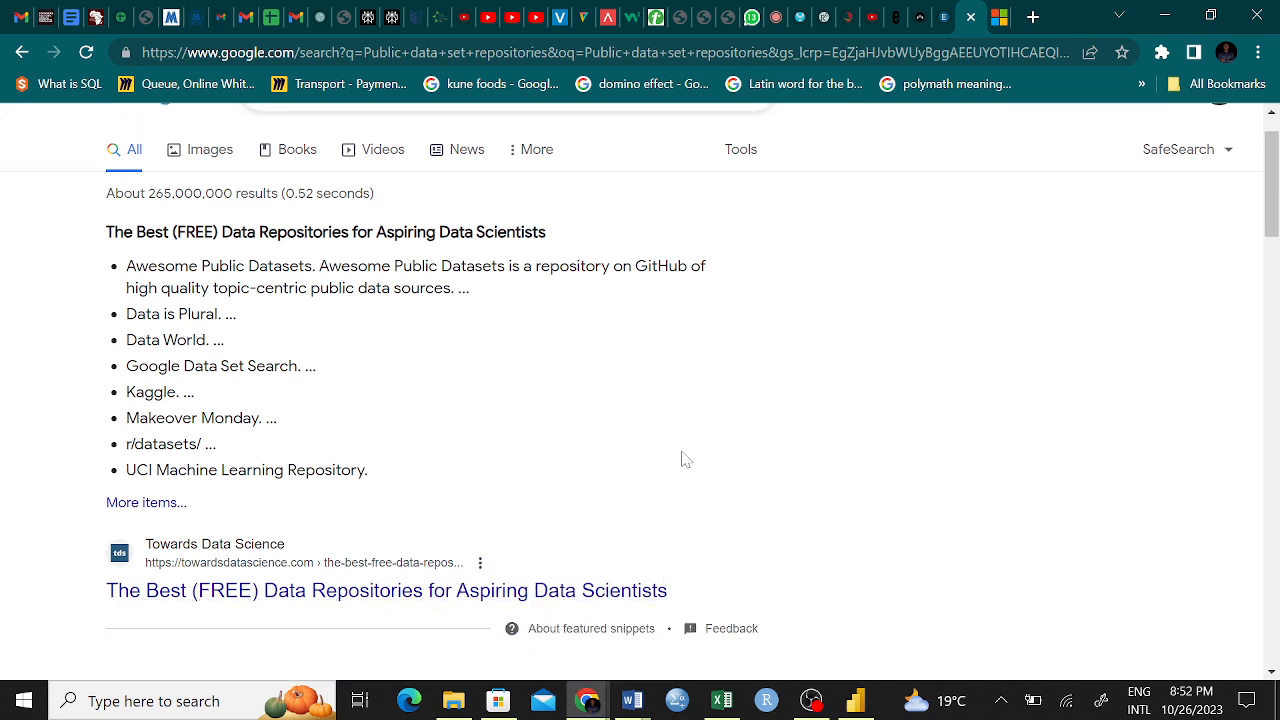
Step: Search Google for "big data analytics" using the suggested query and skim the results
click(527, 52)
text(Bid)
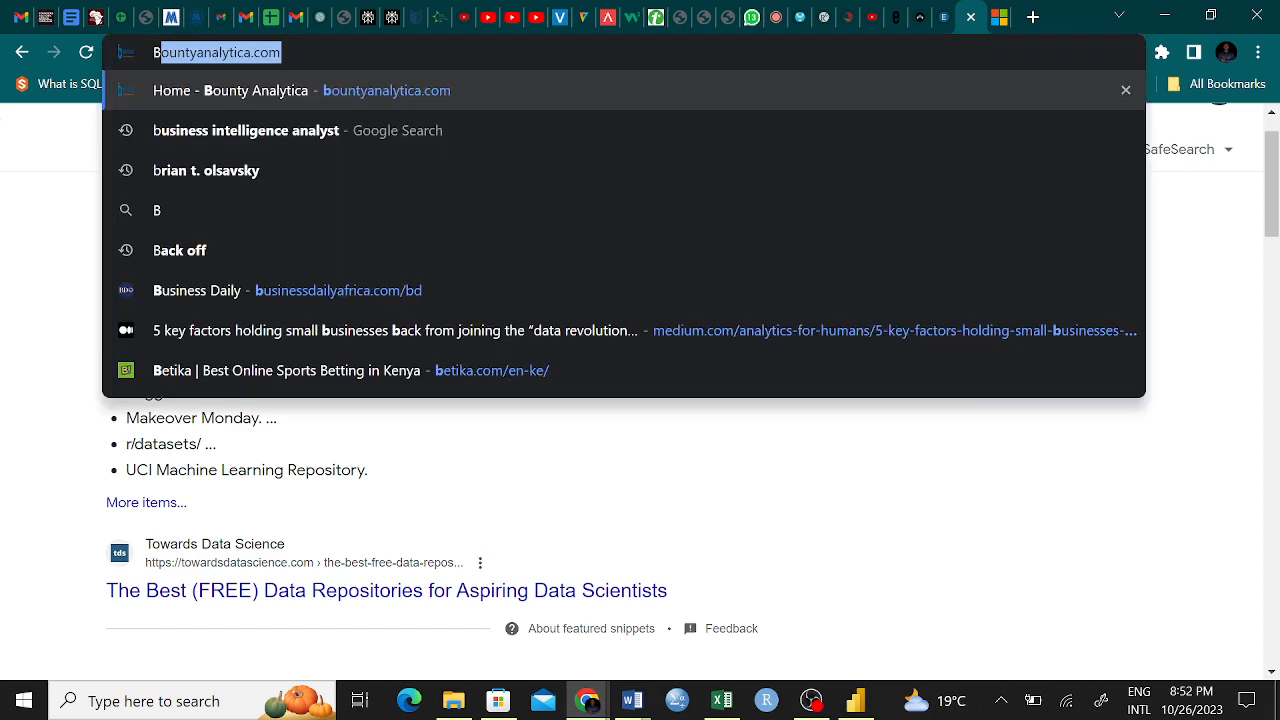
key(BackSpace)
key(BackSpace)
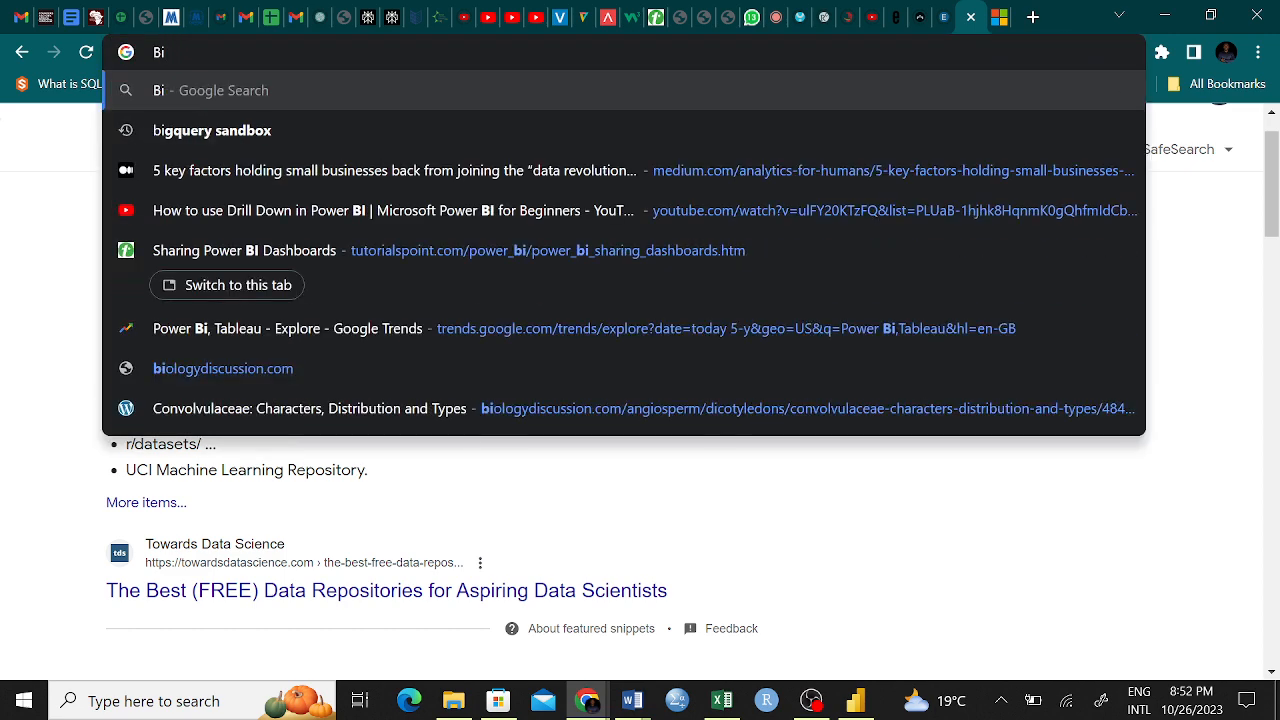
text(g data)
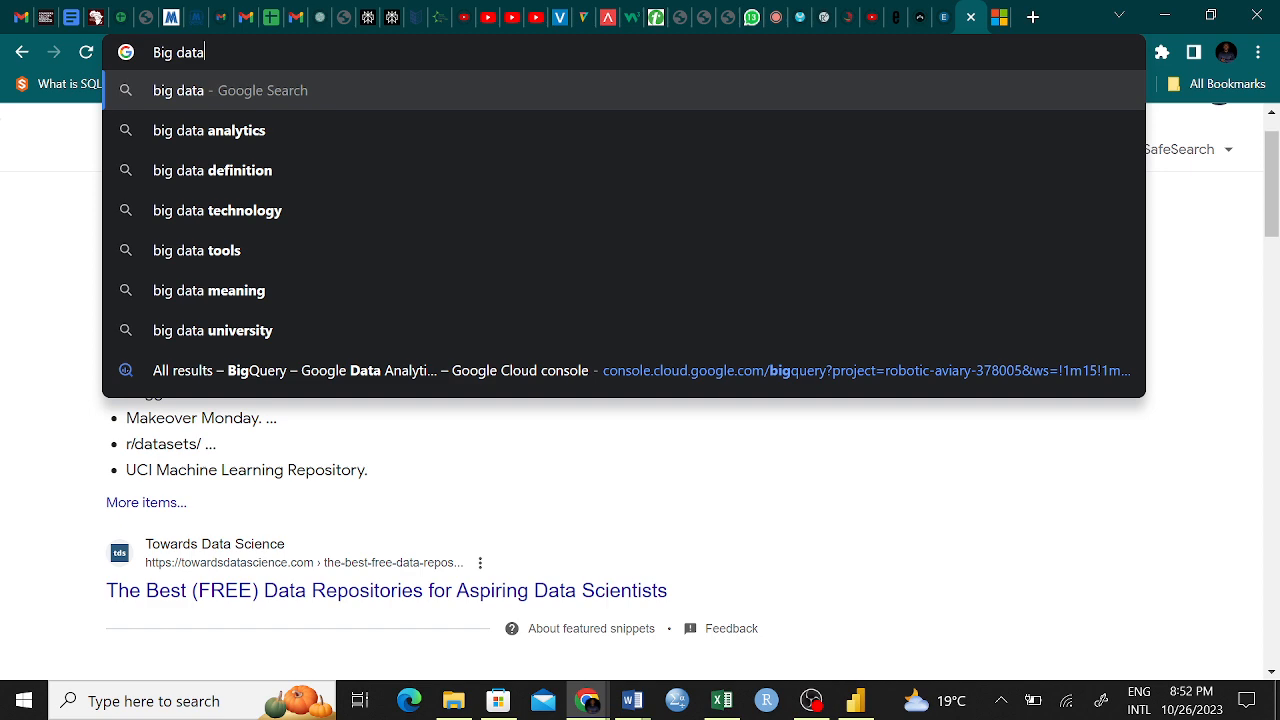
click(420, 138)
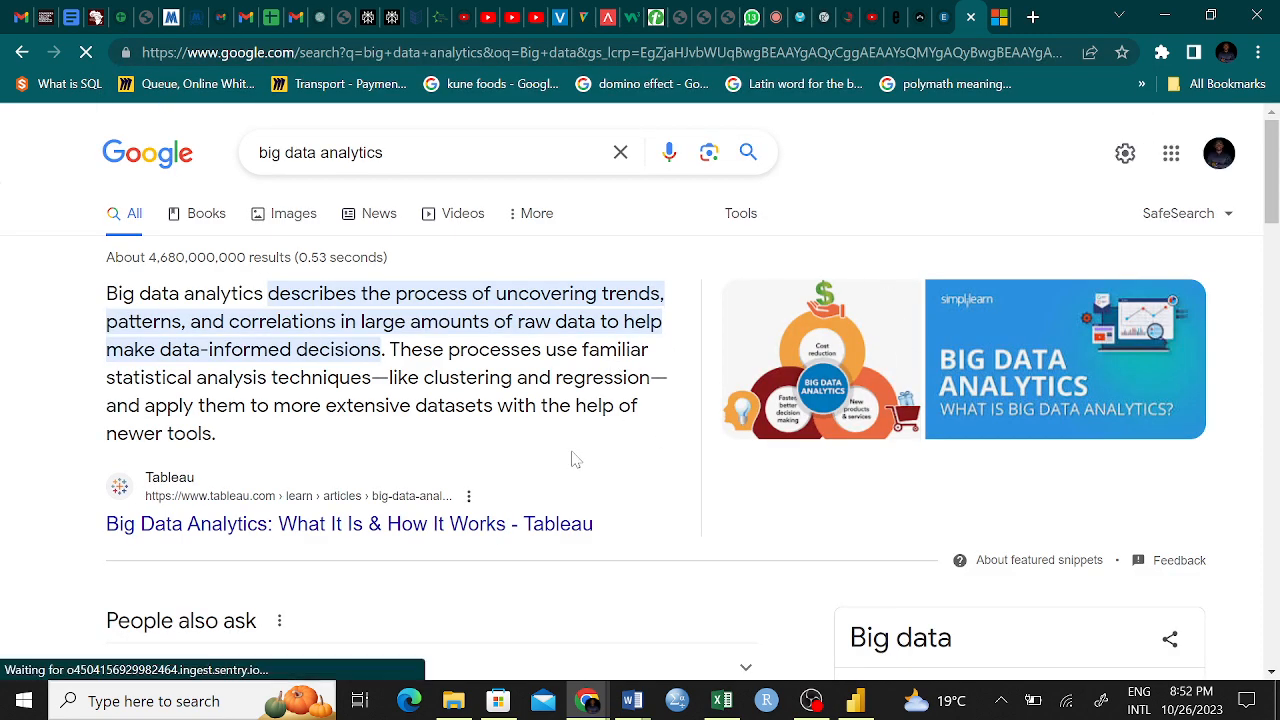
scroll(565, 462, down, 3)
scroll(563, 463, up, 2)
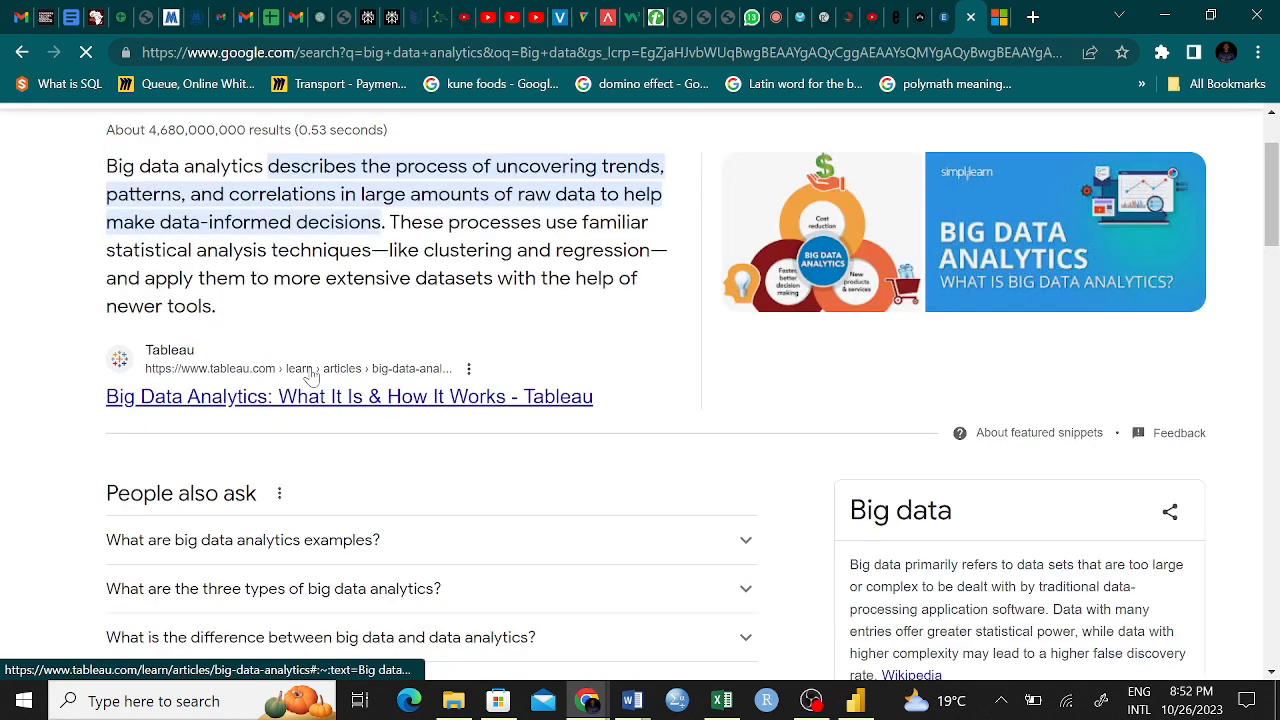
scroll(312, 376, up, 2)
Step: Refine the Google search to "big data analytics database" and browse the results
click(432, 152)
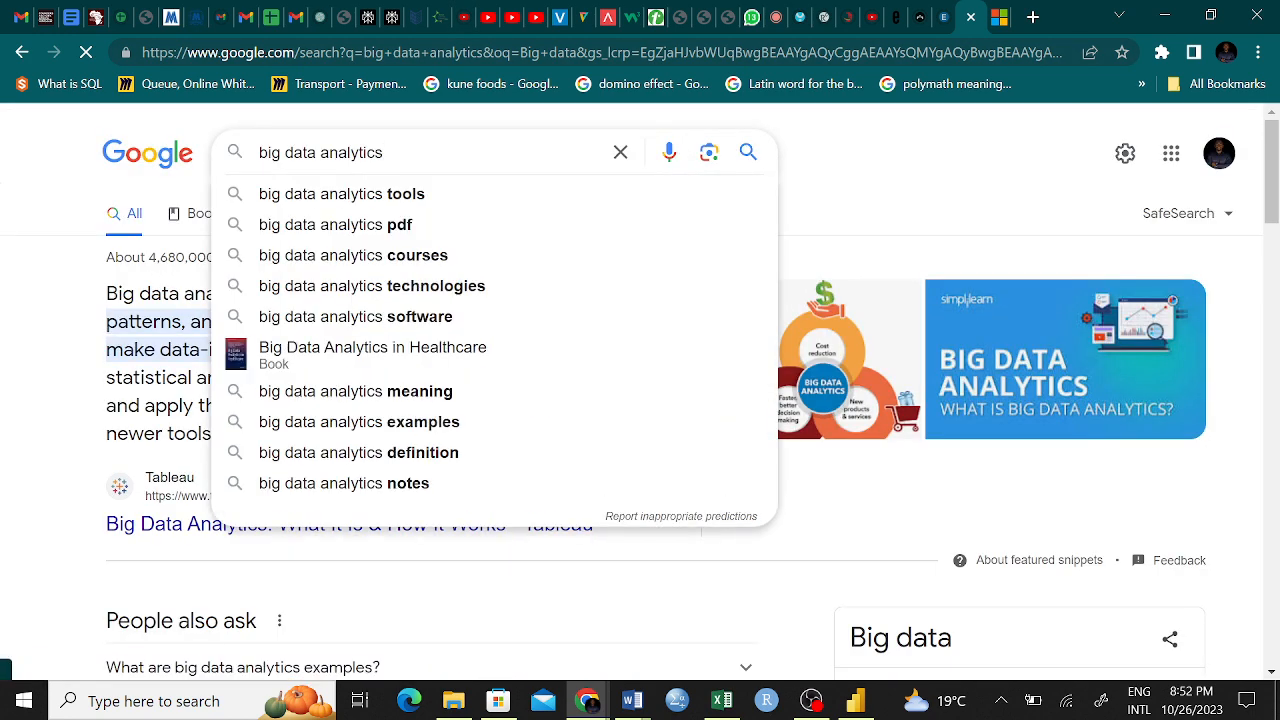
text(dataset)
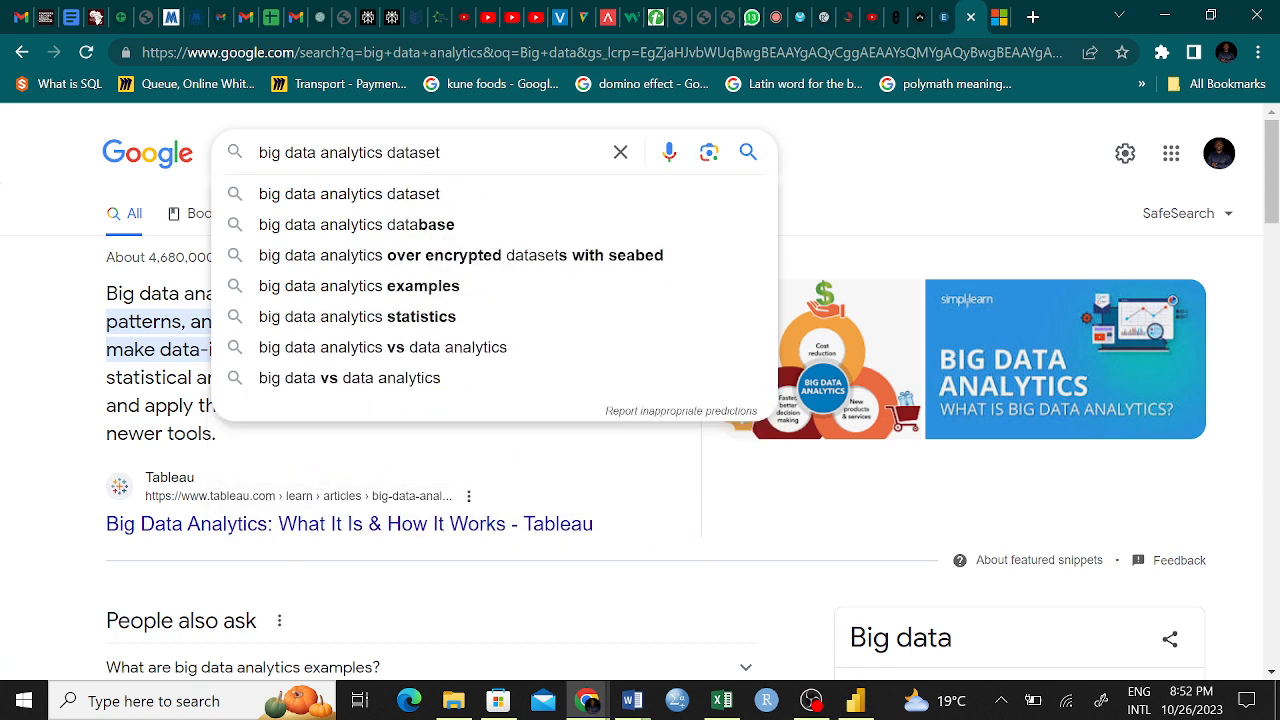
key(BackSpace)
click(426, 224)
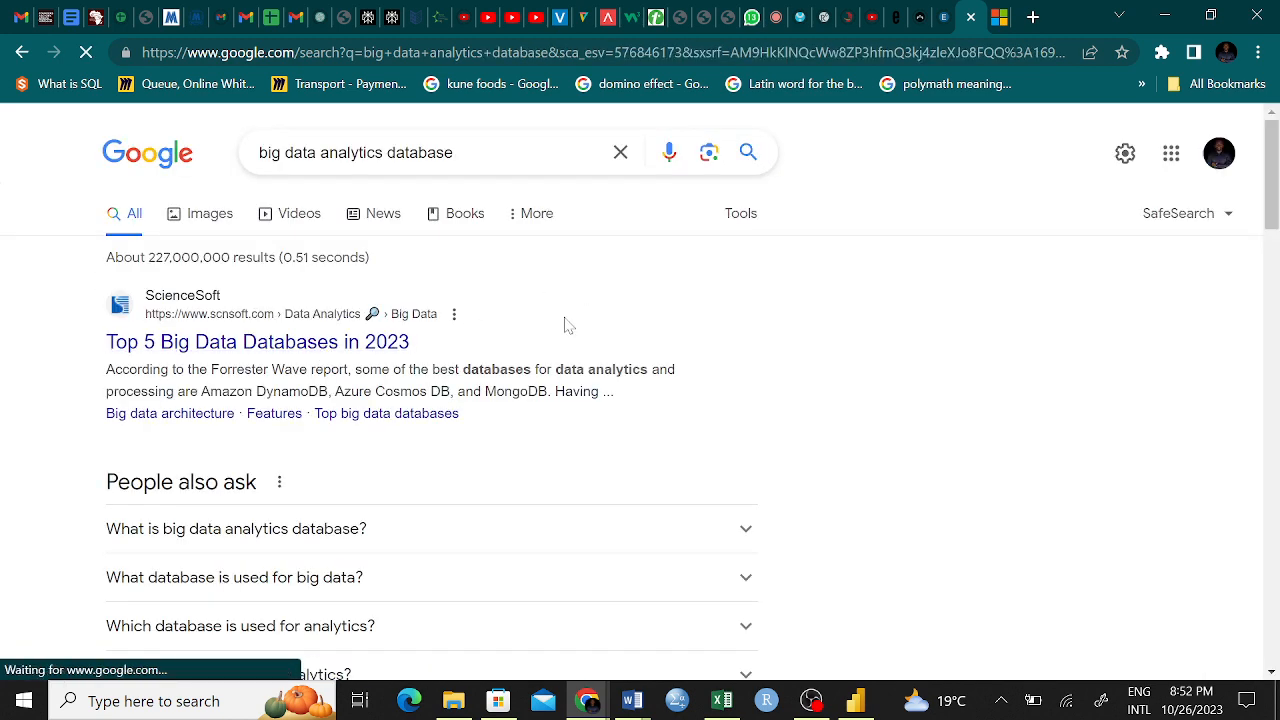
scroll(565, 325, down, 7)
scroll(565, 325, down, 2)
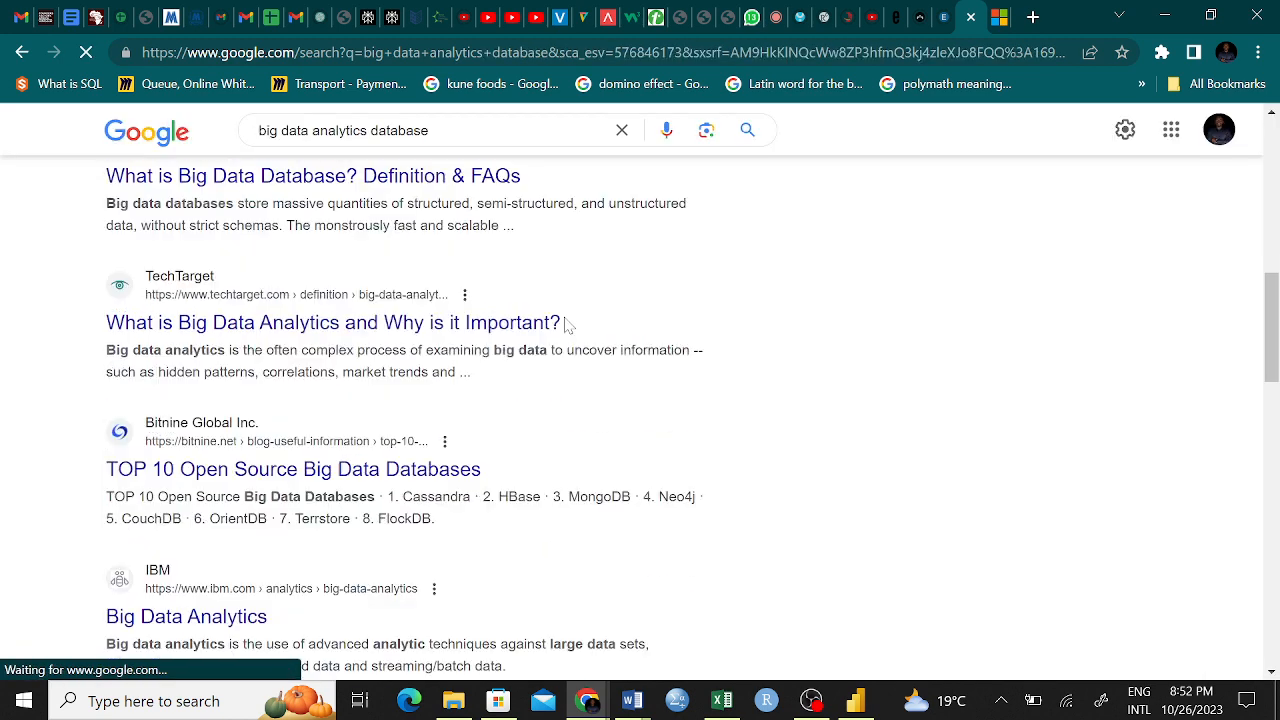
scroll(565, 325, down, 1)
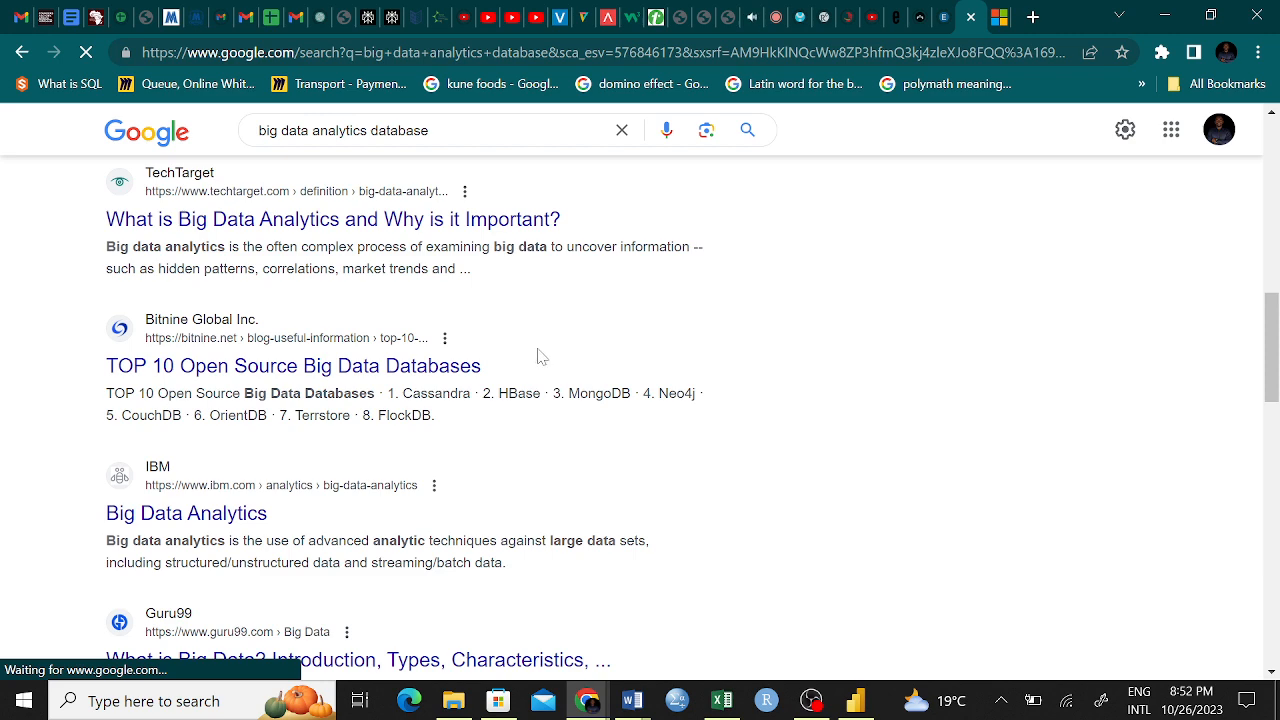
scroll(528, 420, up, 1)
scroll(528, 420, down, 2)
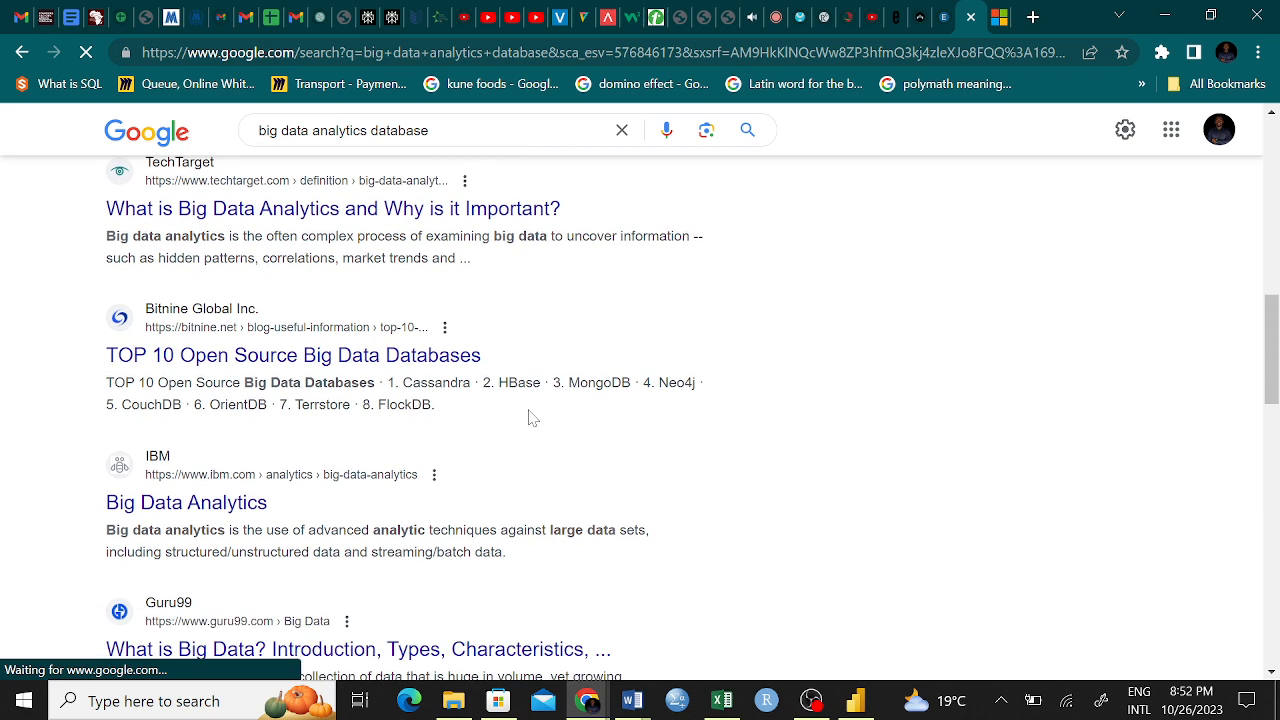